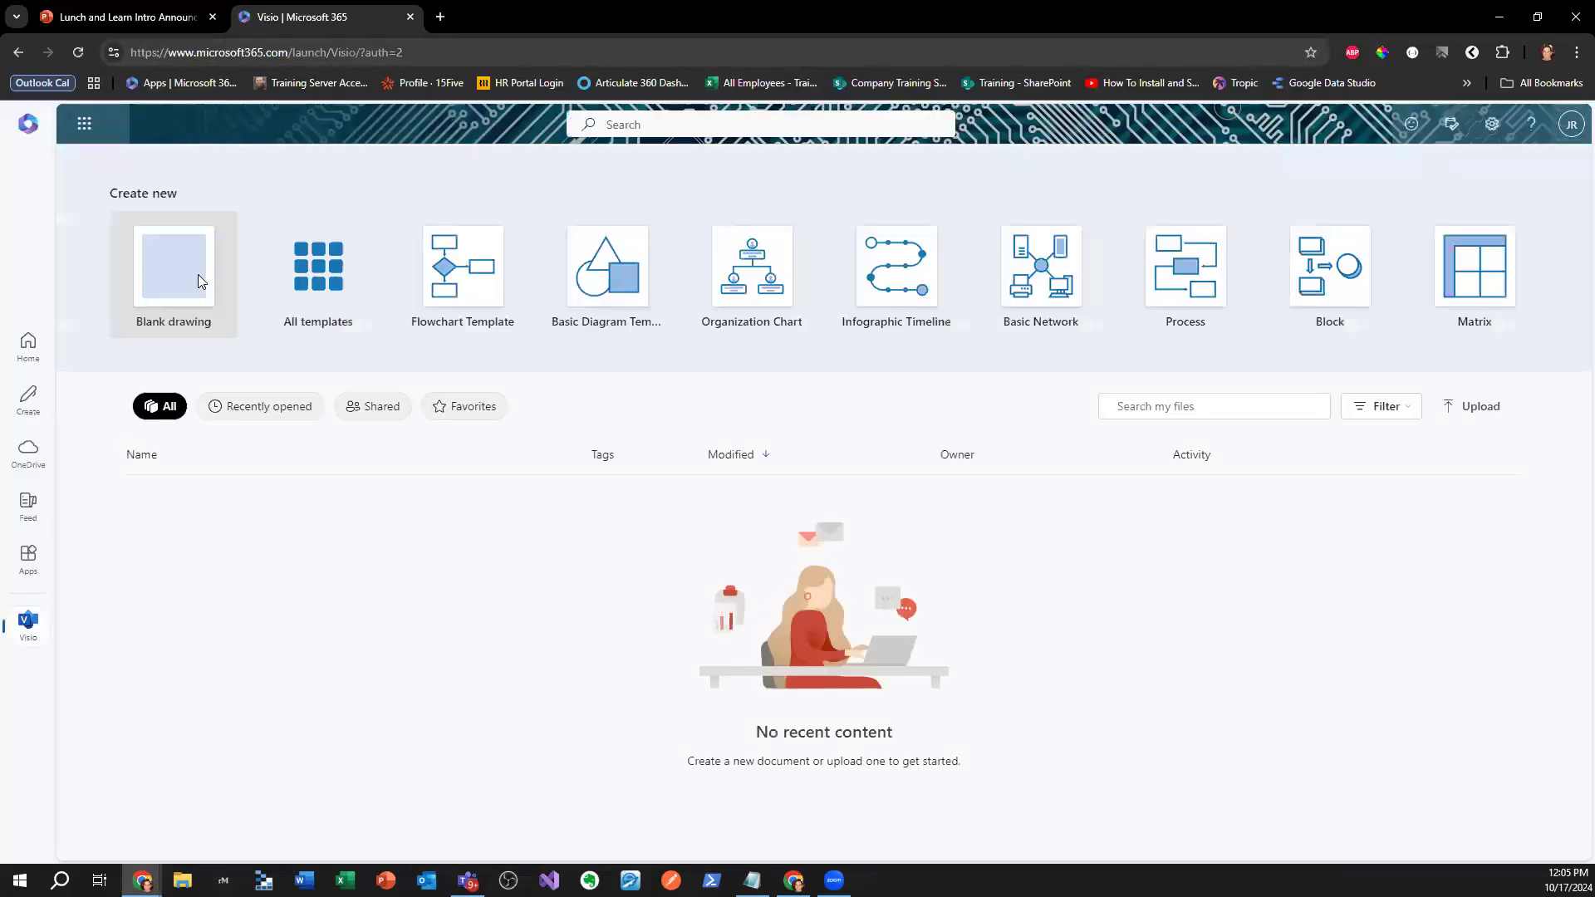
- Create a blank drawing and place a tall rectangle labelled "Forms" on the page
click(199, 274)
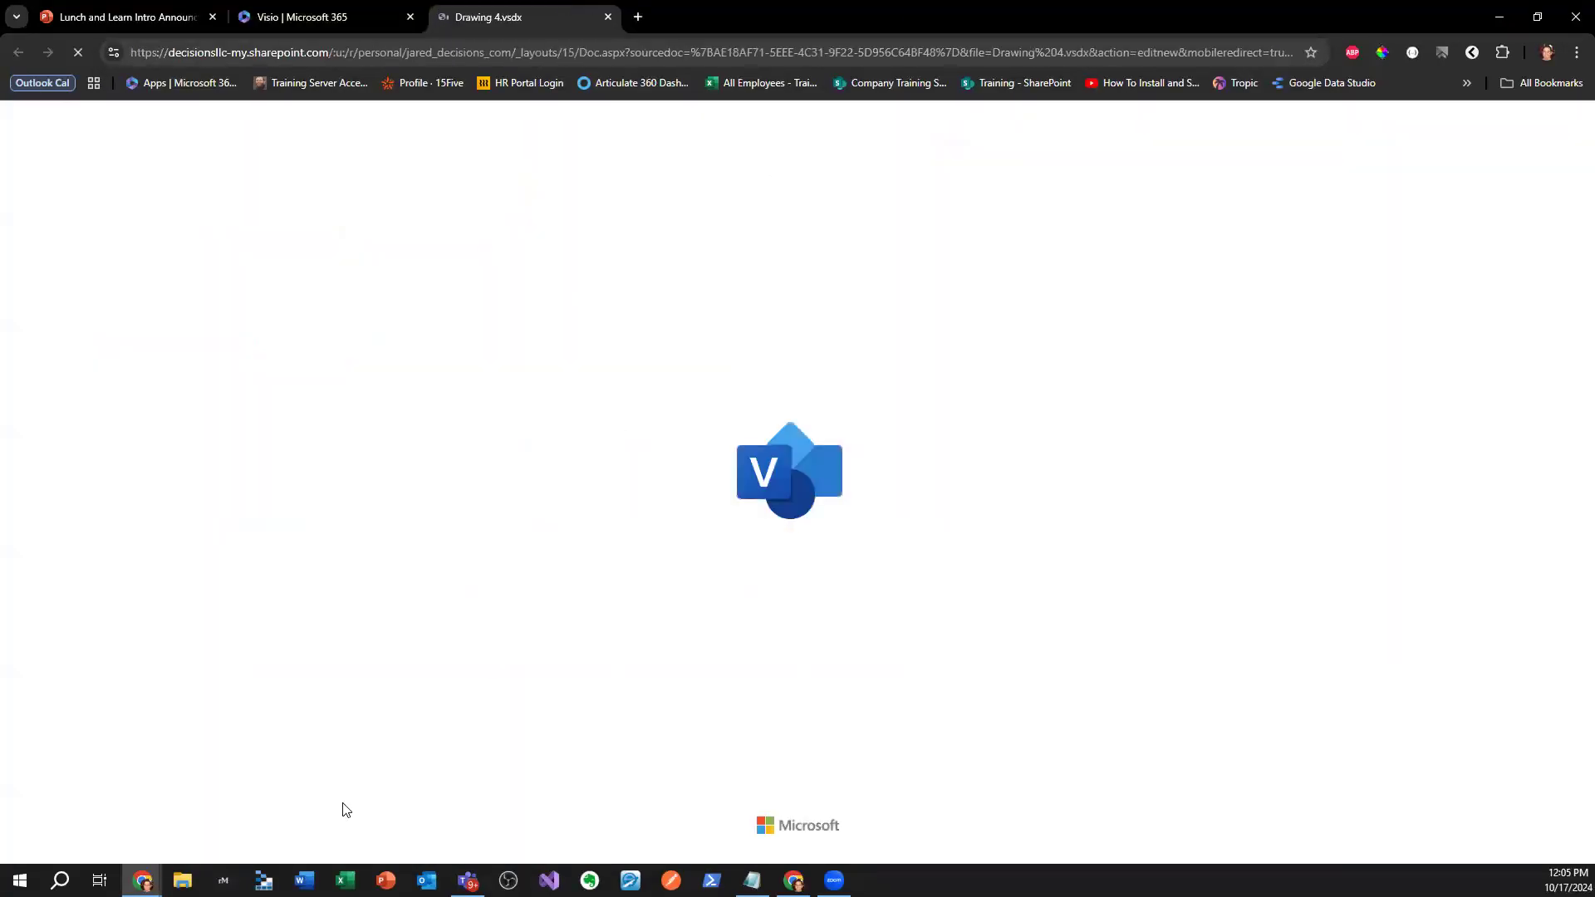
drag(77, 345, 579, 354)
drag(685, 543, 747, 638)
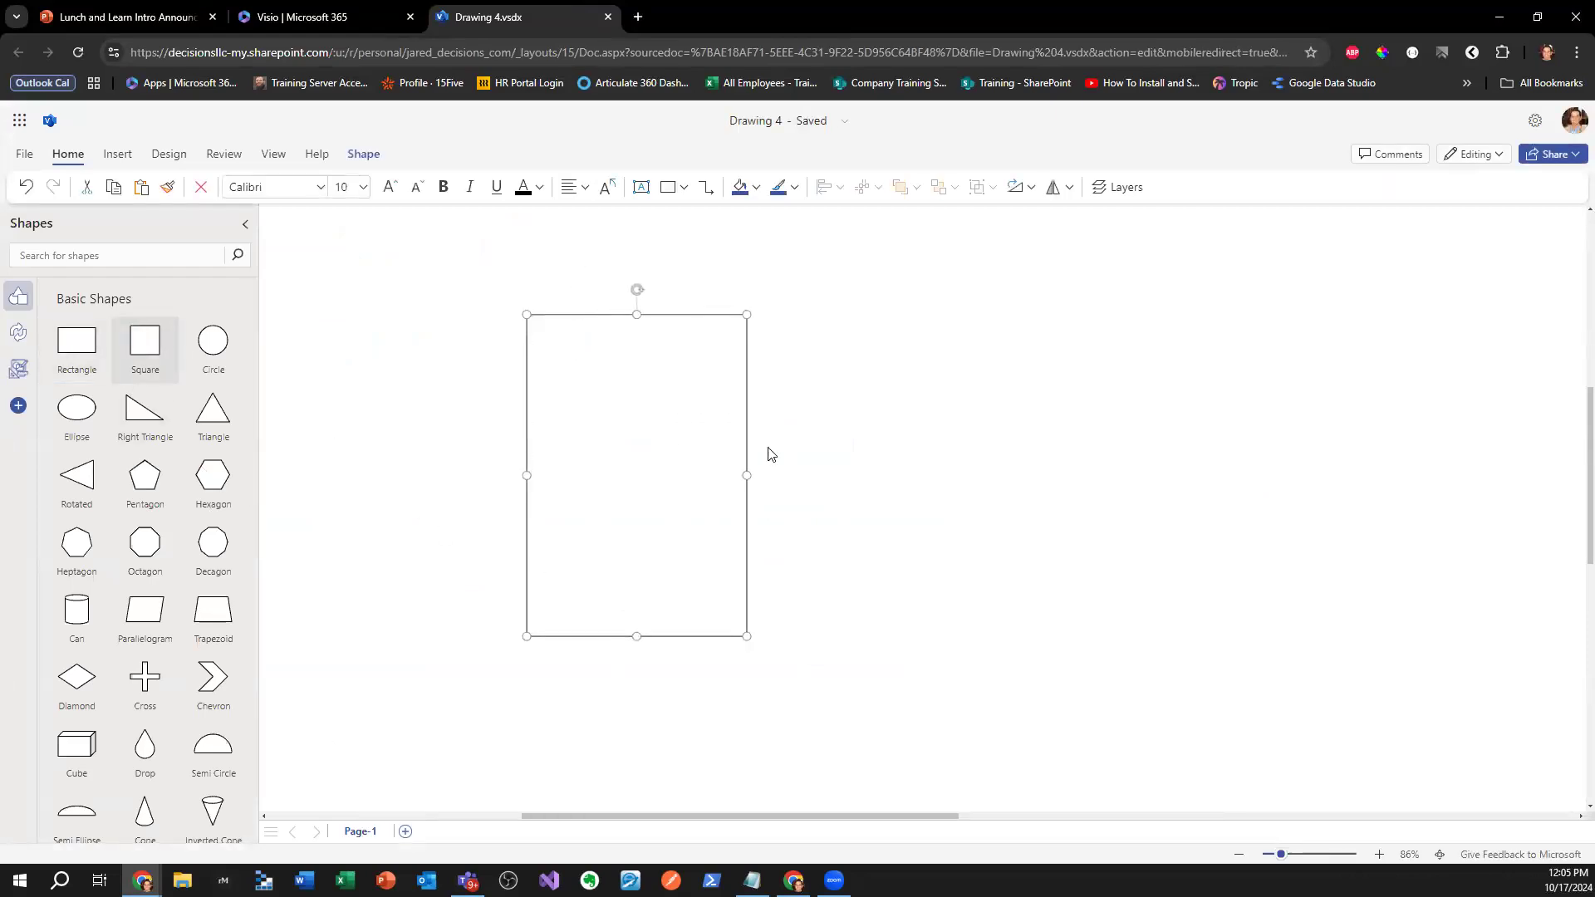
double_click(657, 449)
text(Forms)
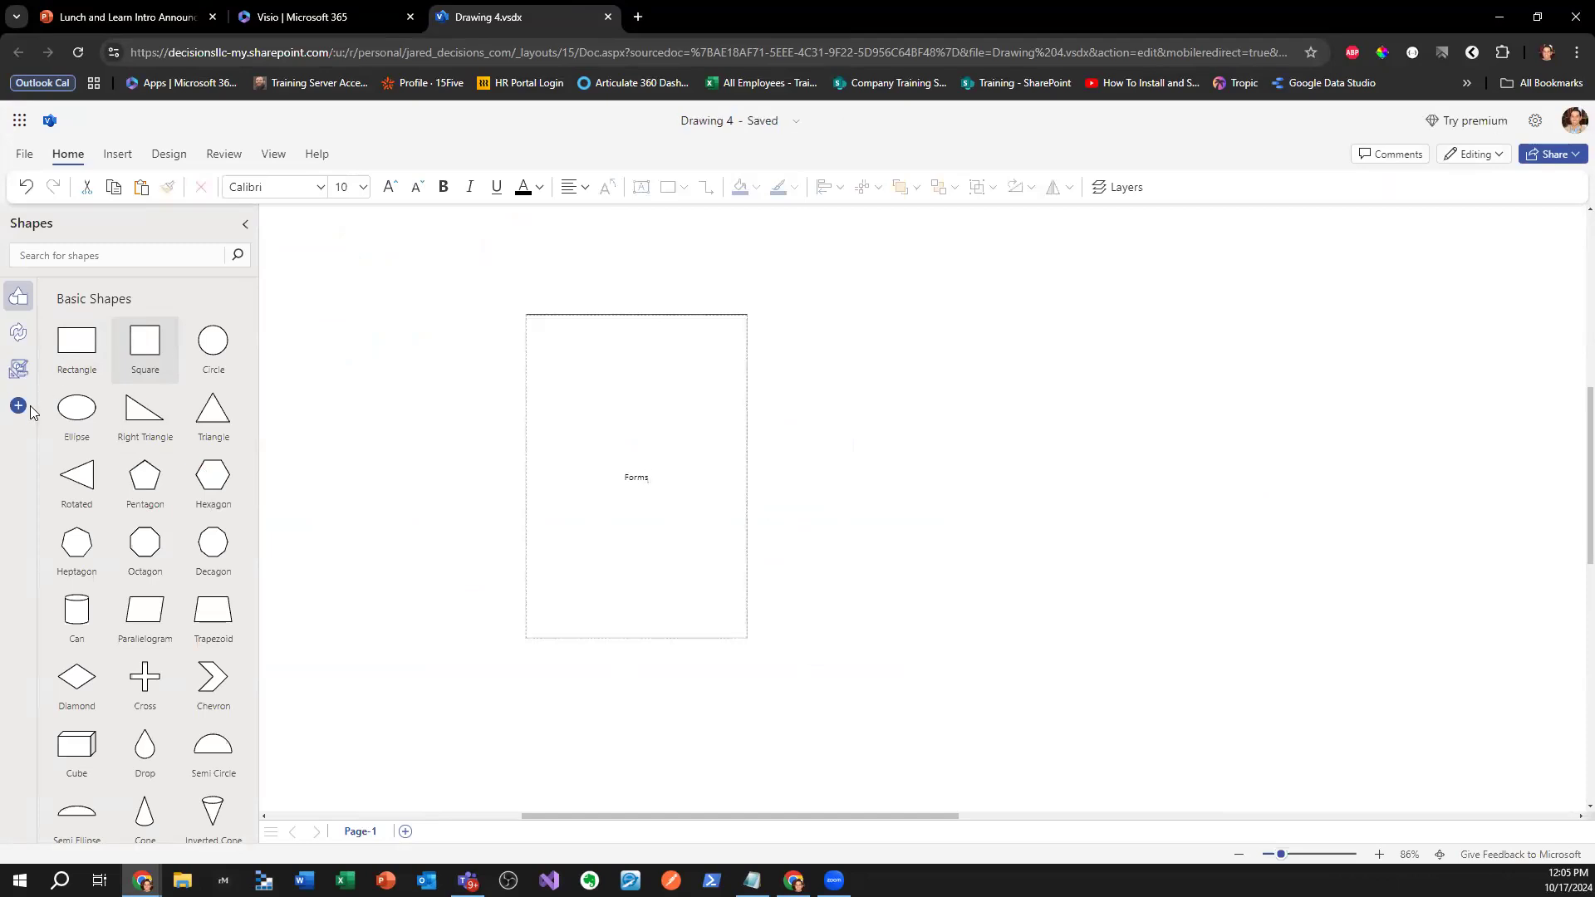
- Add an enlarged ellipse above and to the right of the Forms rectangle, joined by a connector from Forms
drag(76, 407, 864, 379)
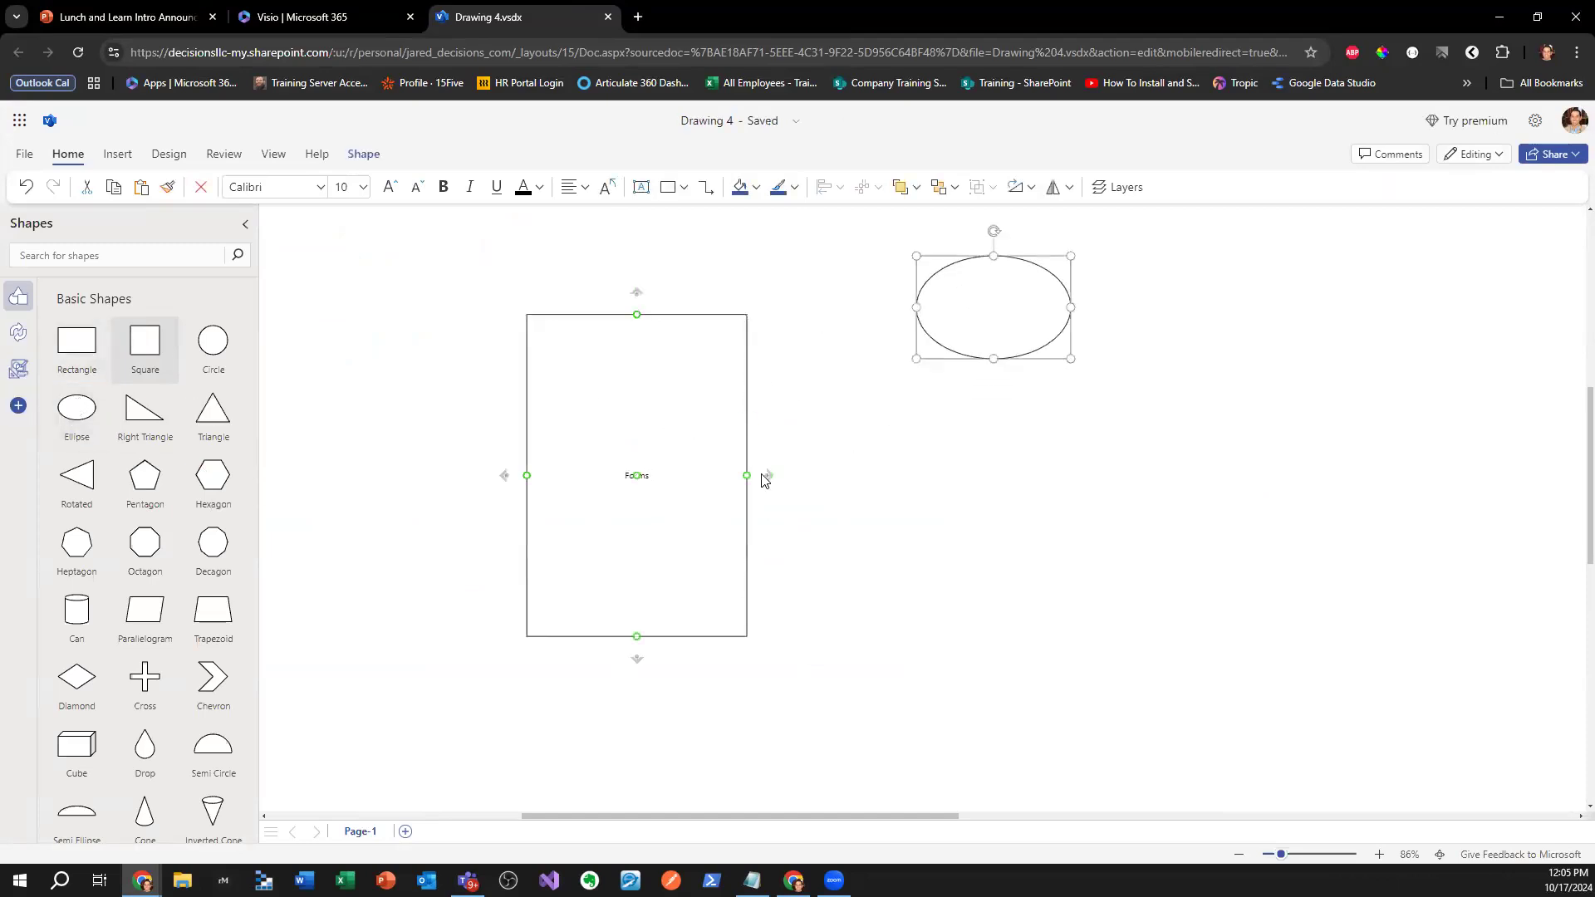
drag(762, 474, 988, 314)
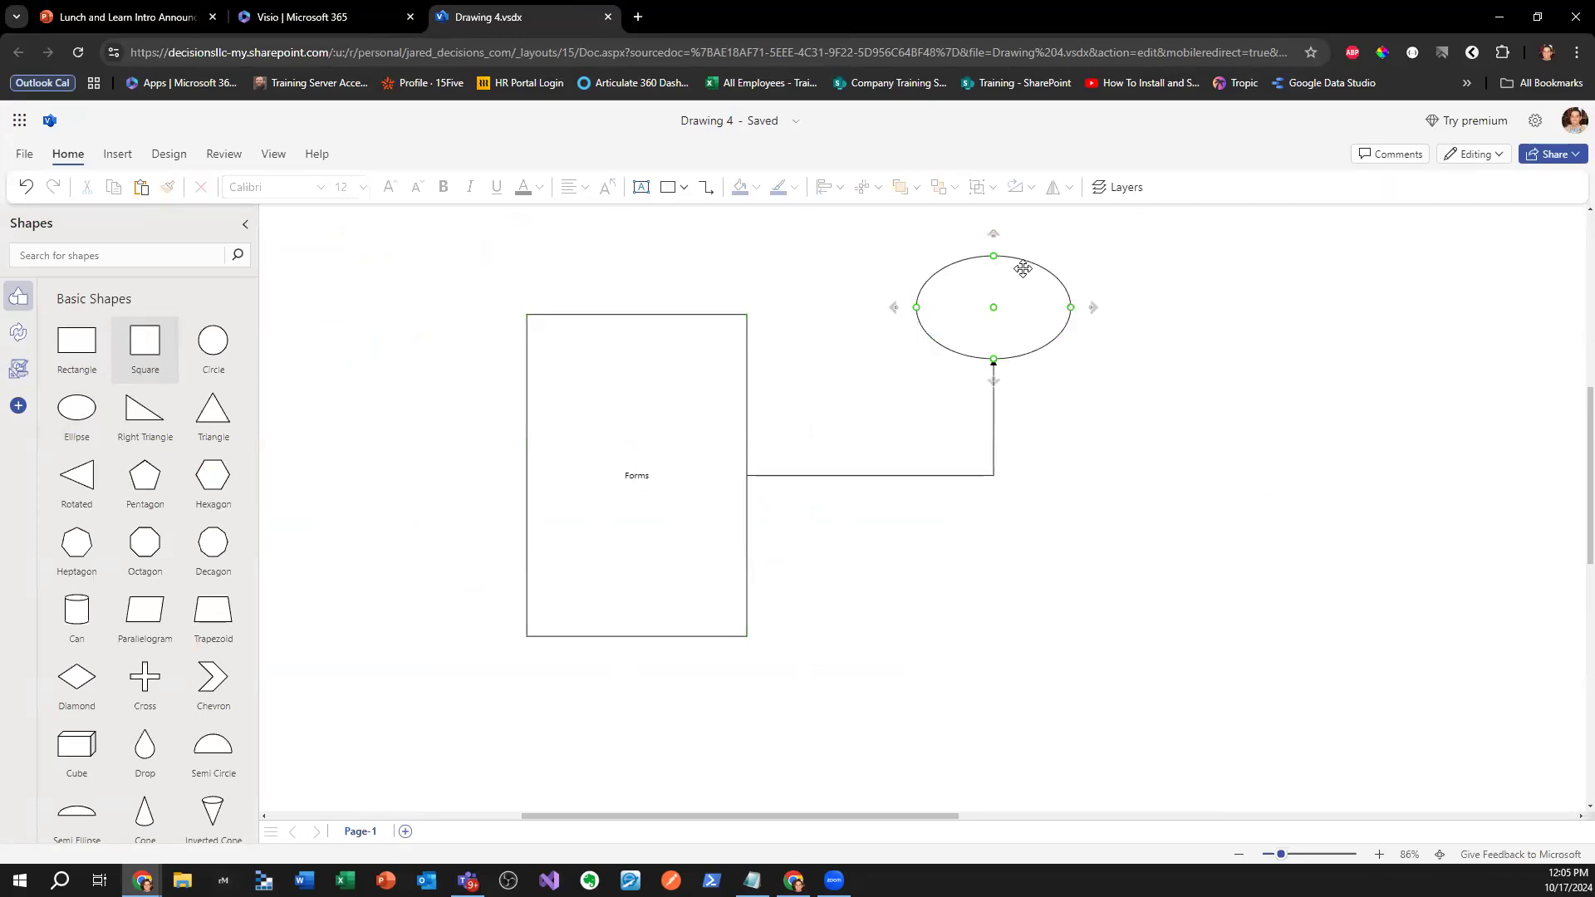
click(1048, 274)
drag(1071, 254, 1119, 245)
drag(1039, 292, 1060, 300)
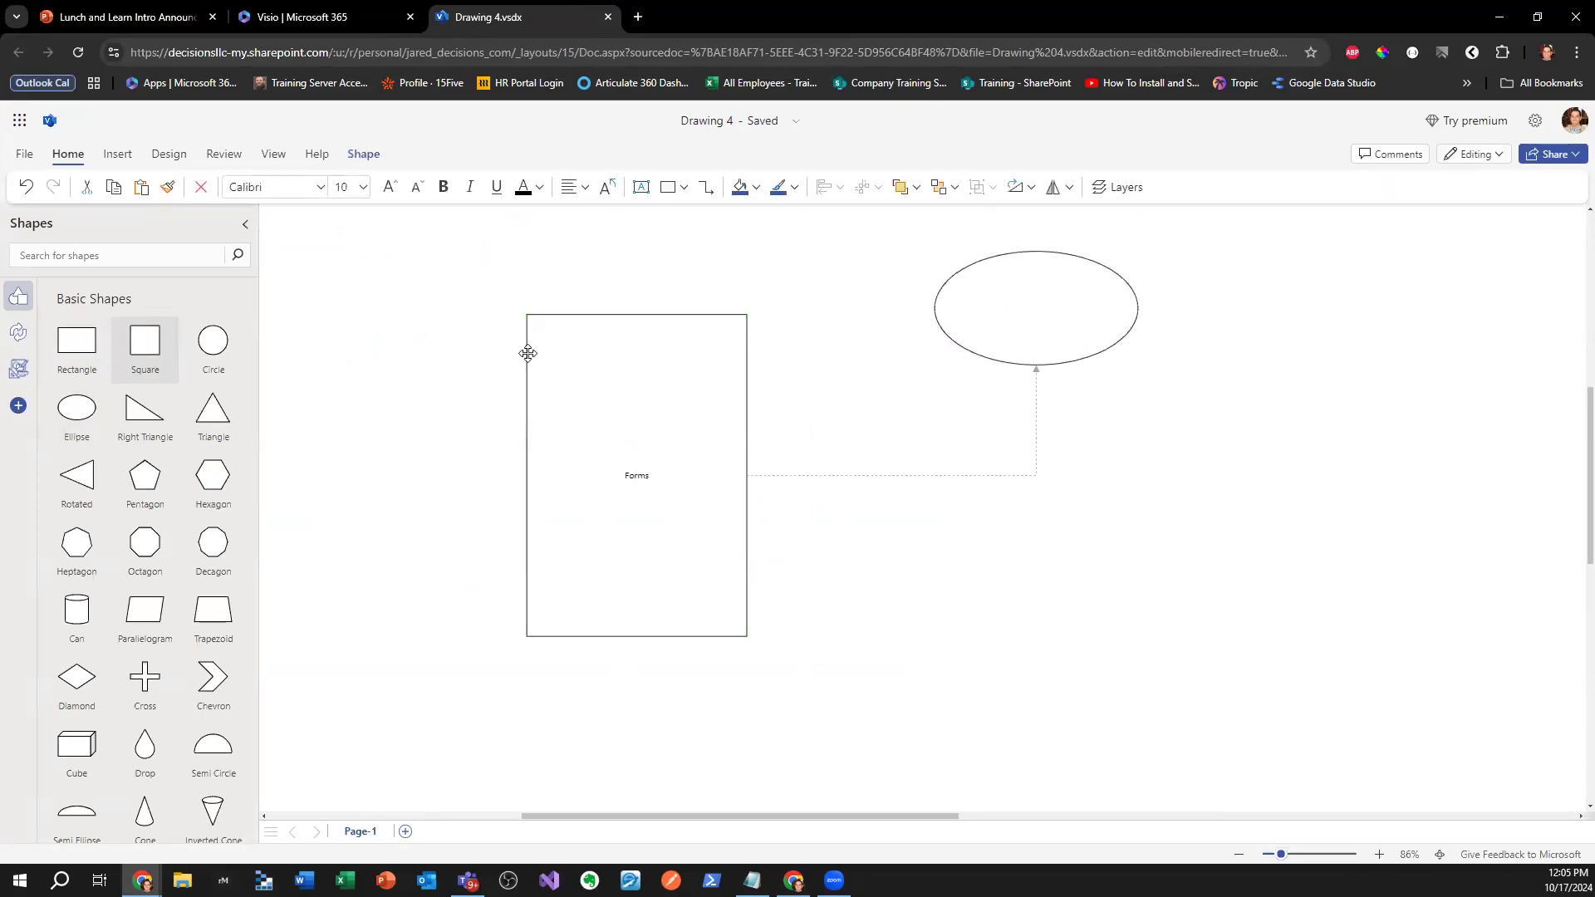
- Place a small rectangle labelled "Aff" inside the ellipse
drag(76, 341, 1038, 309)
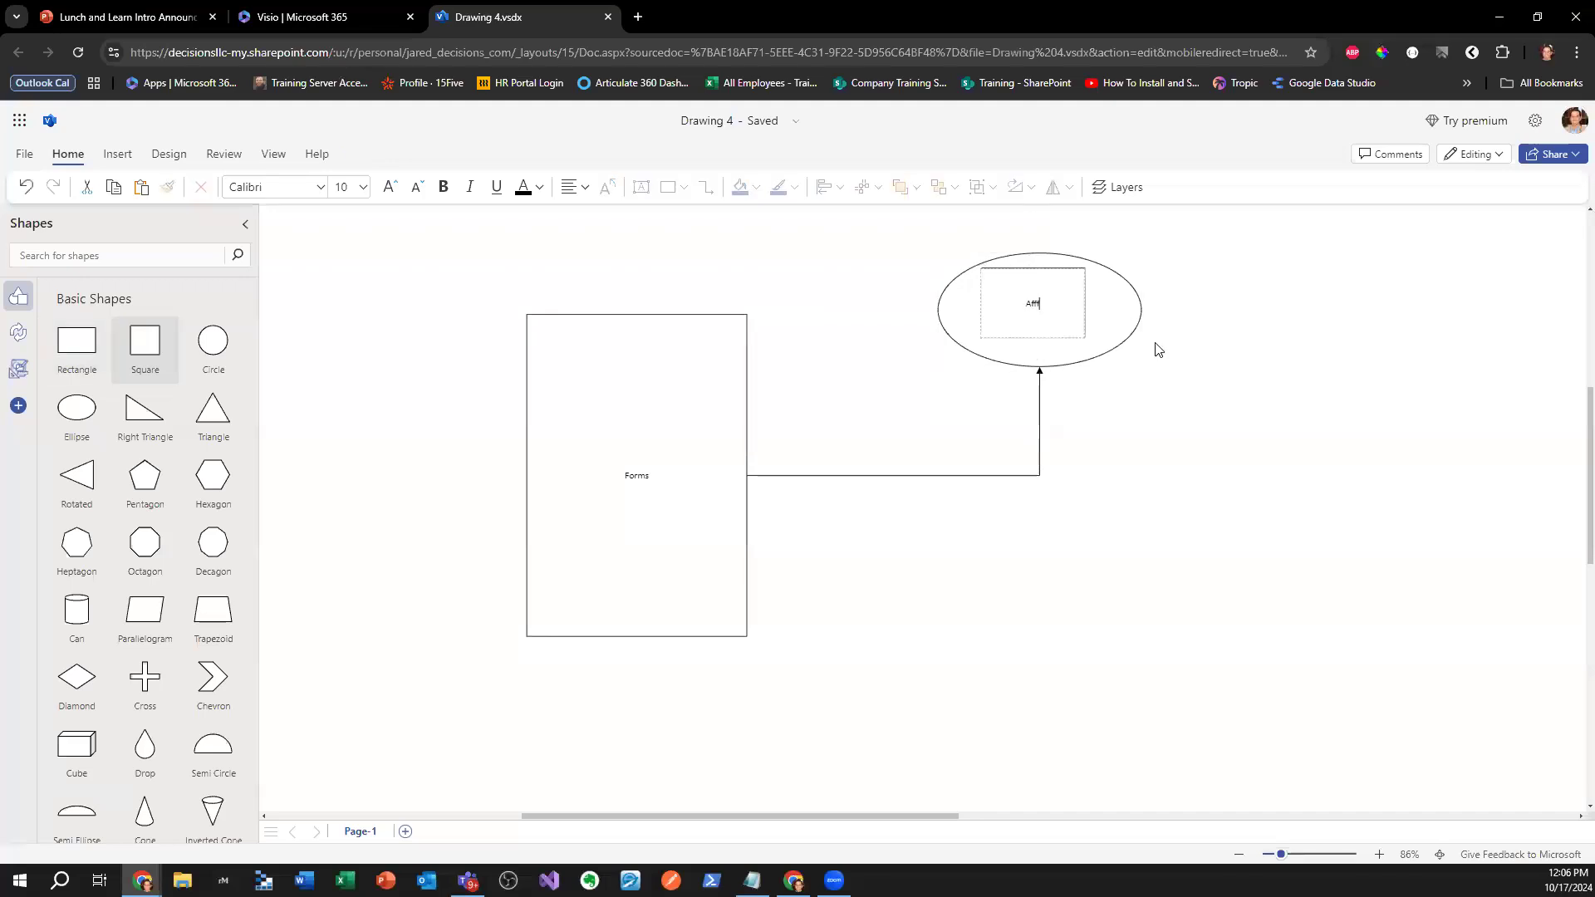
click(1026, 490)
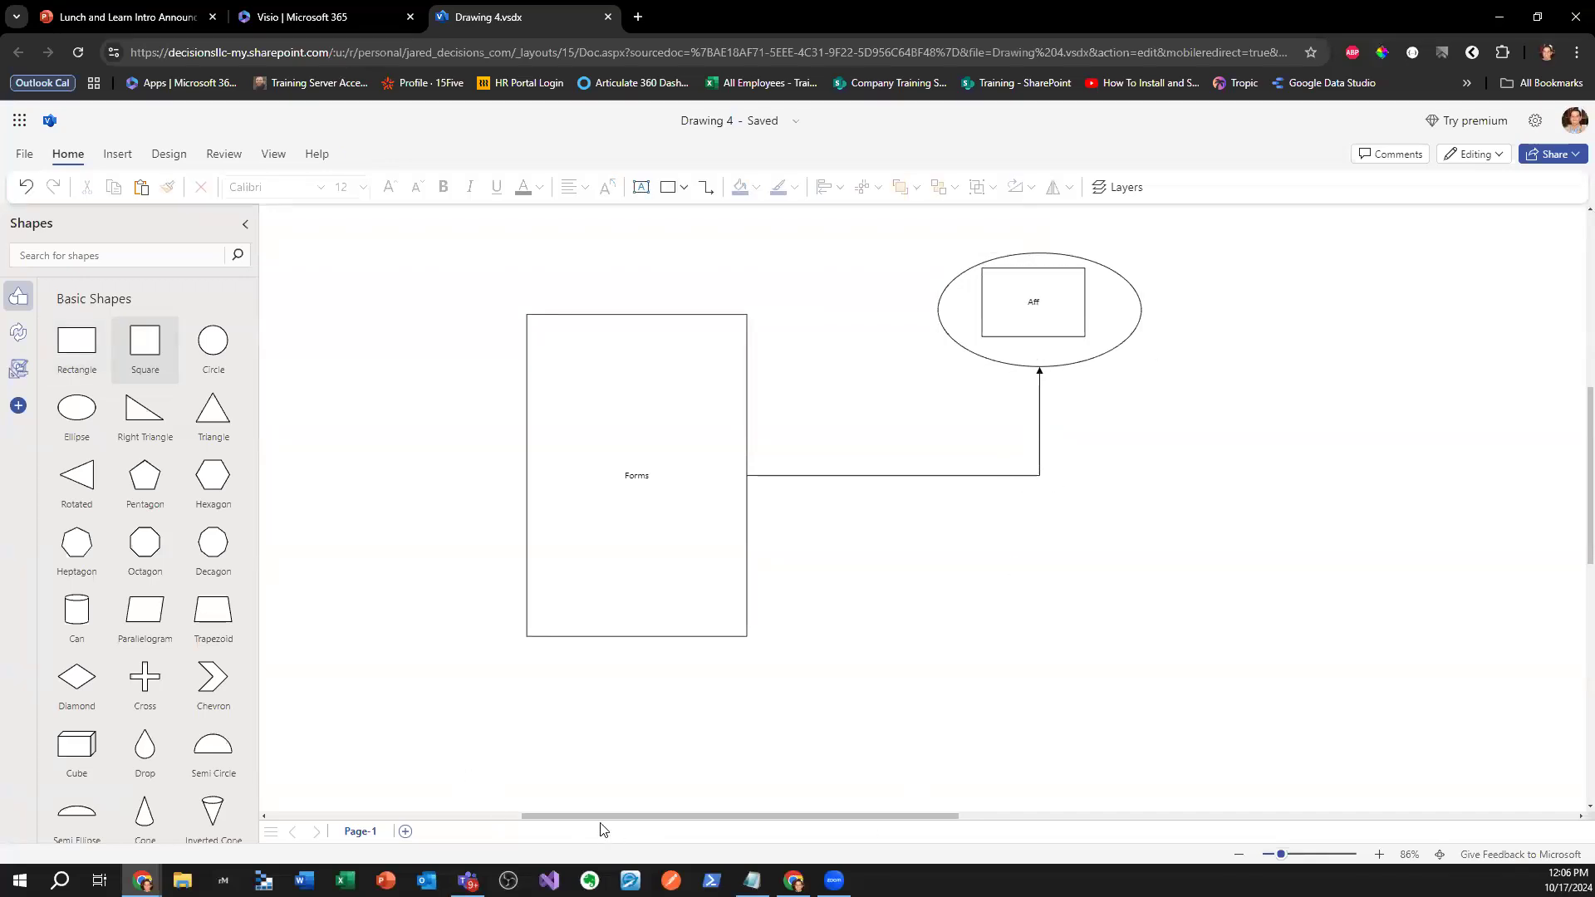
- Add a large rectangle enclosing the whole diagram and send it behind all the other shapes
drag(77, 336, 425, 286)
drag(562, 373, 1449, 785)
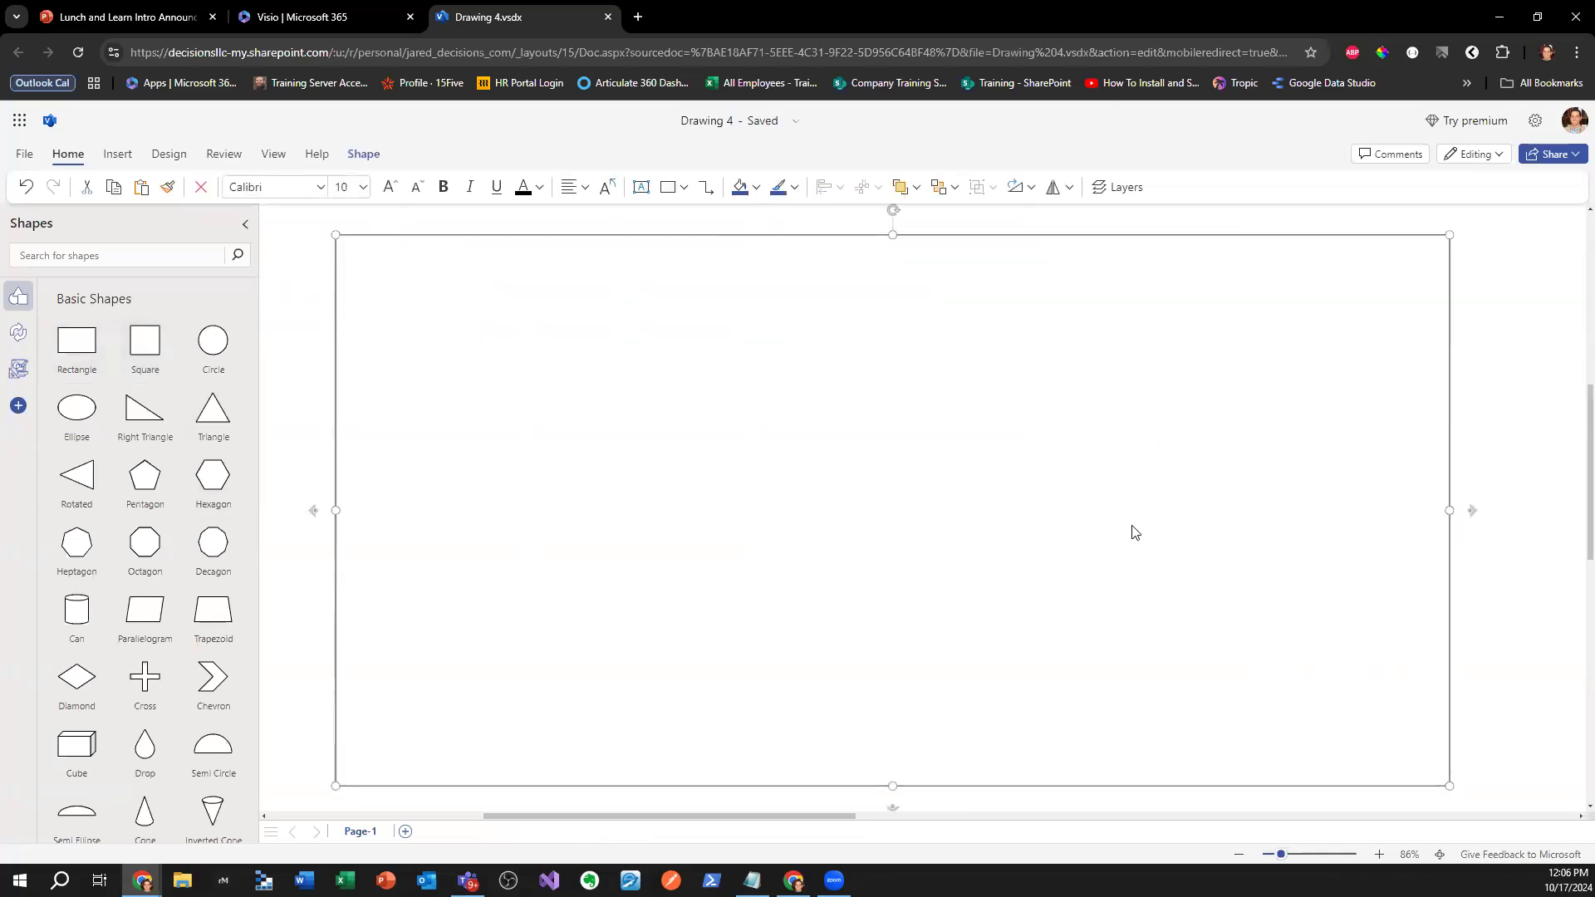
right_click(1132, 531)
mouse_move(1215, 425)
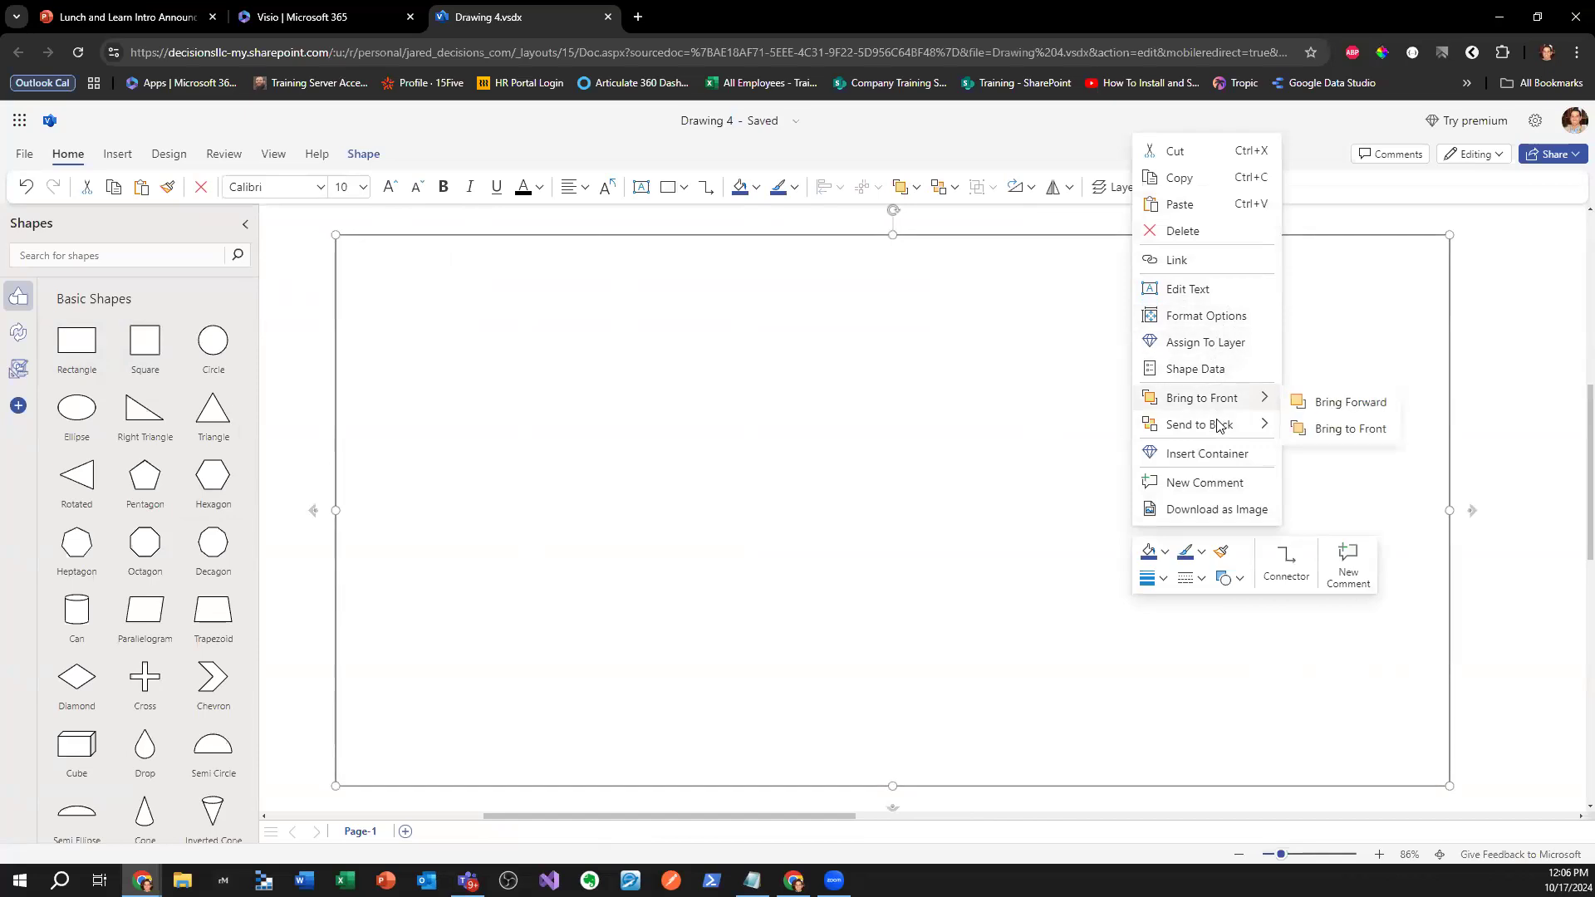
click(1321, 428)
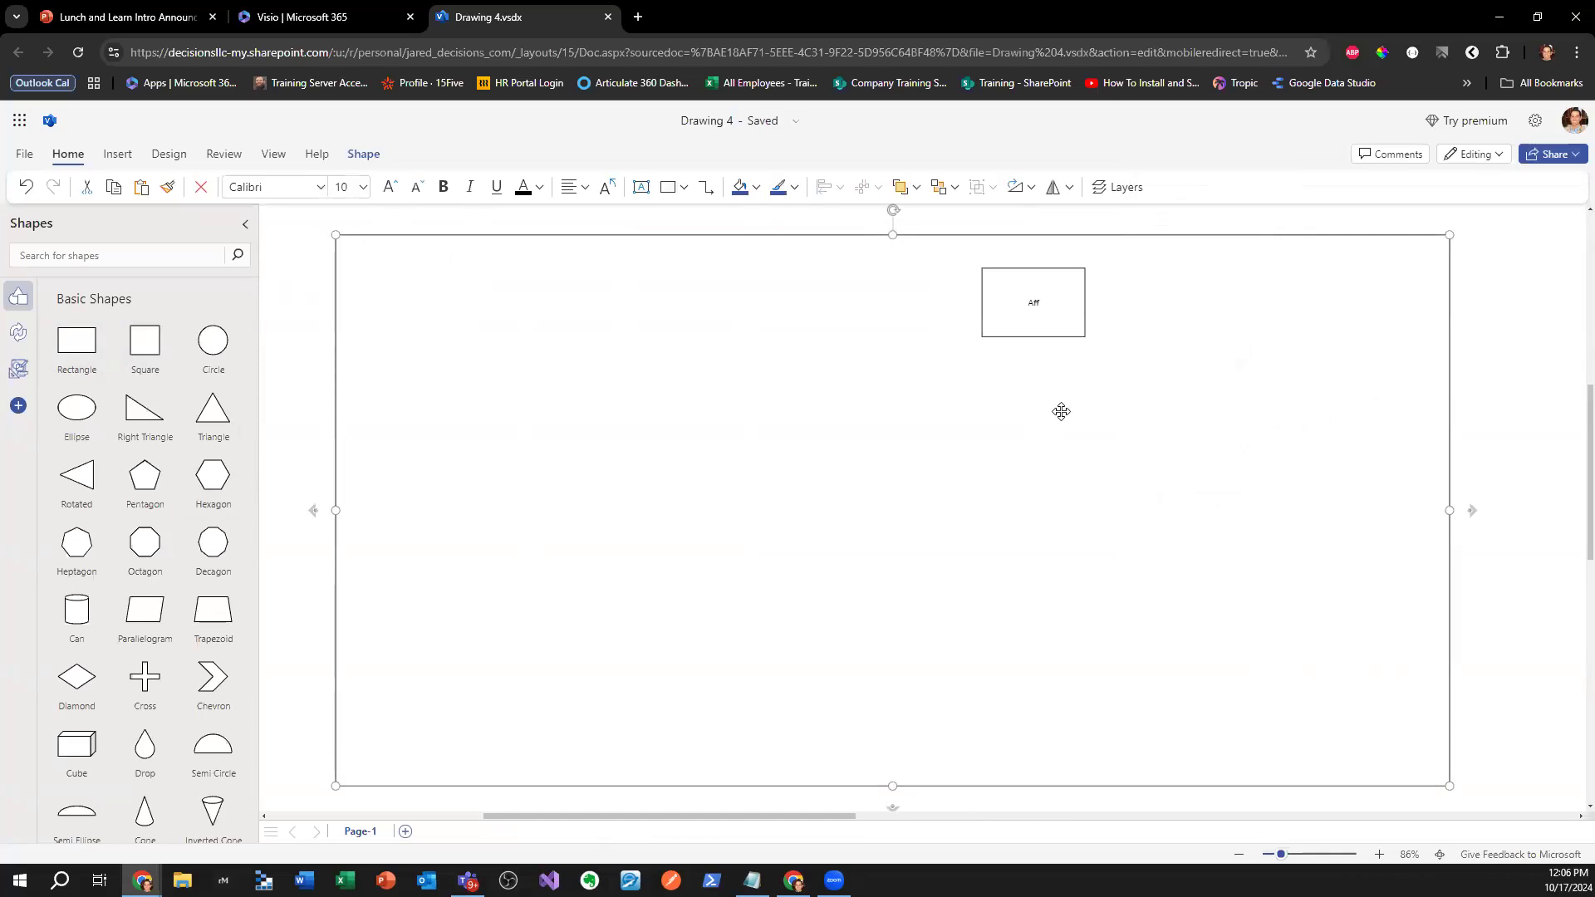
right_click(750, 446)
right_click(568, 515)
mouse_move(657, 411)
click(760, 442)
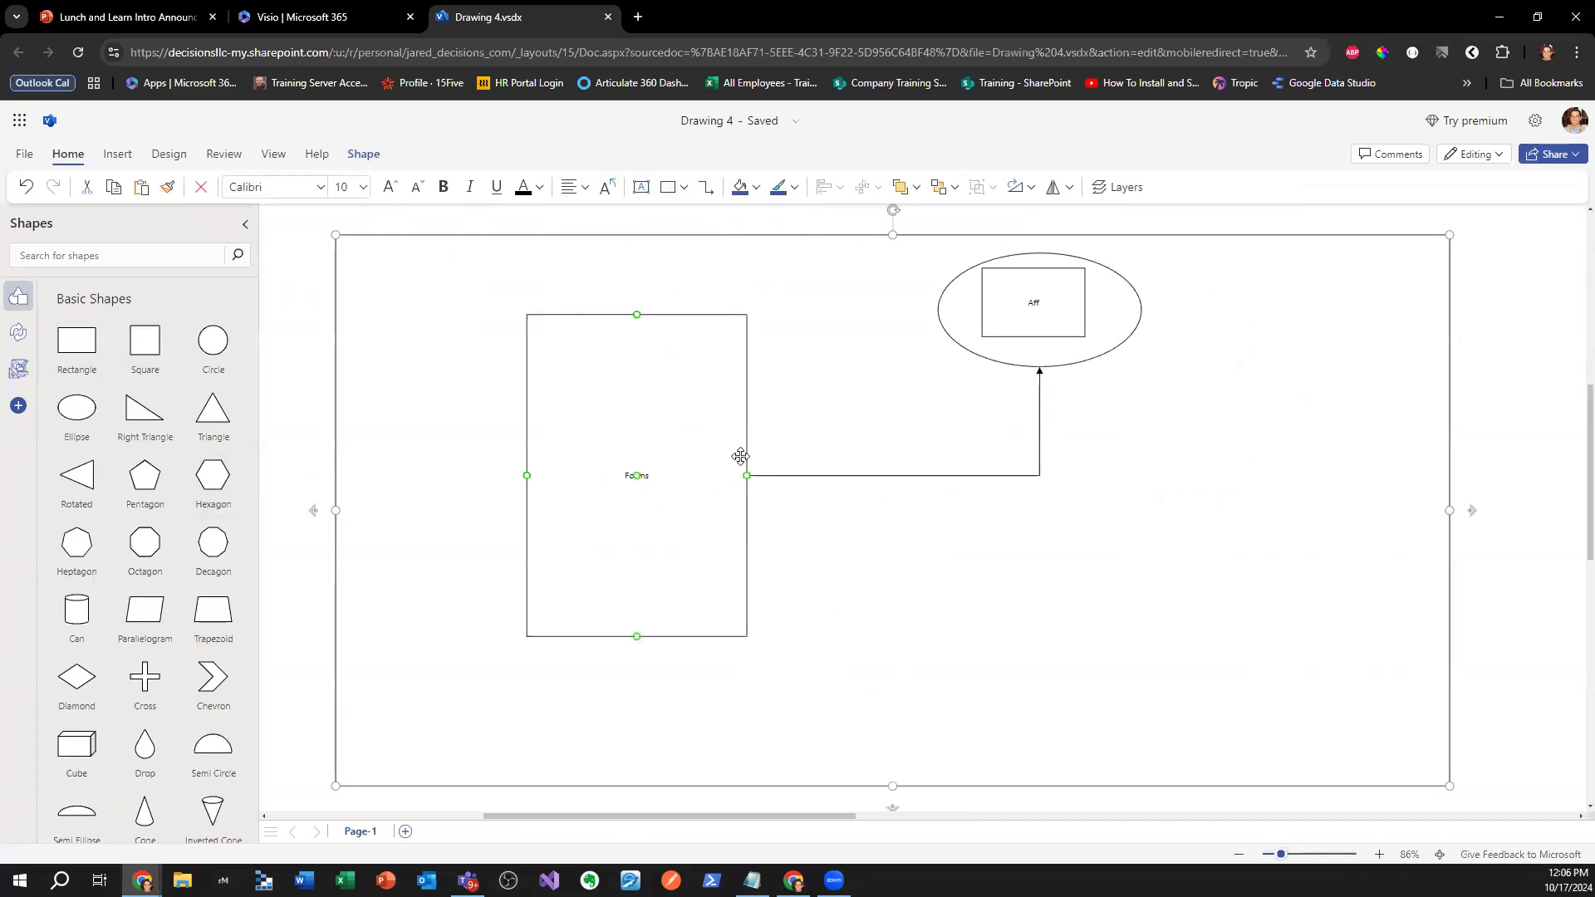
- Add a tall rectangle labelled "Form2" near the enclosing rectangle's right edge, with a connector running from Forms to it
drag(77, 340, 1407, 710)
click(733, 505)
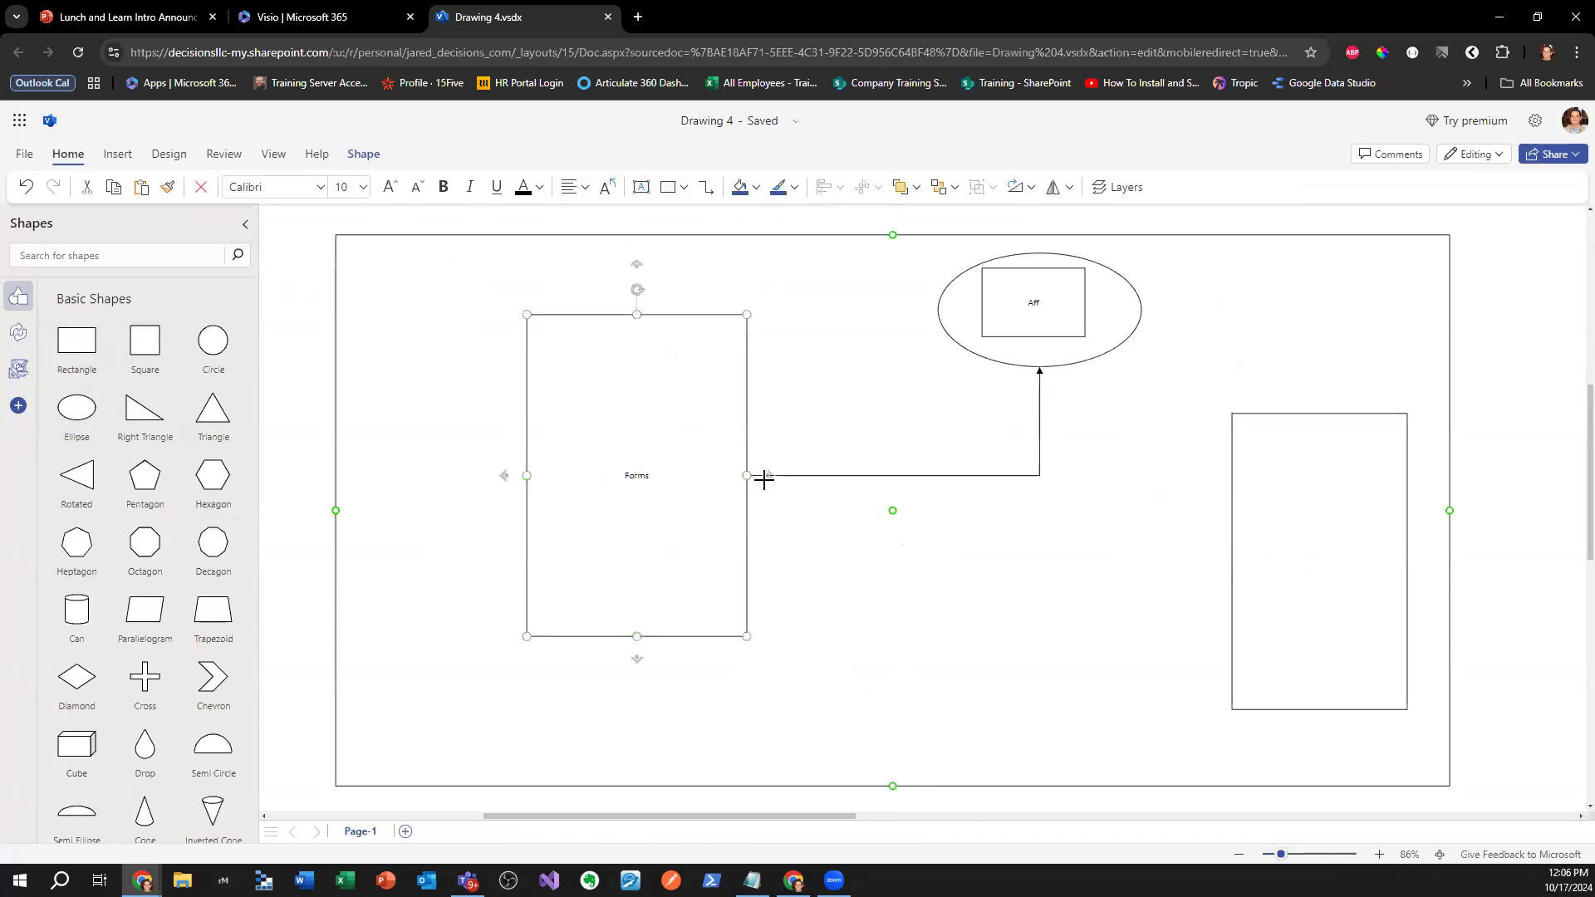
drag(765, 478, 1232, 568)
click(1001, 312)
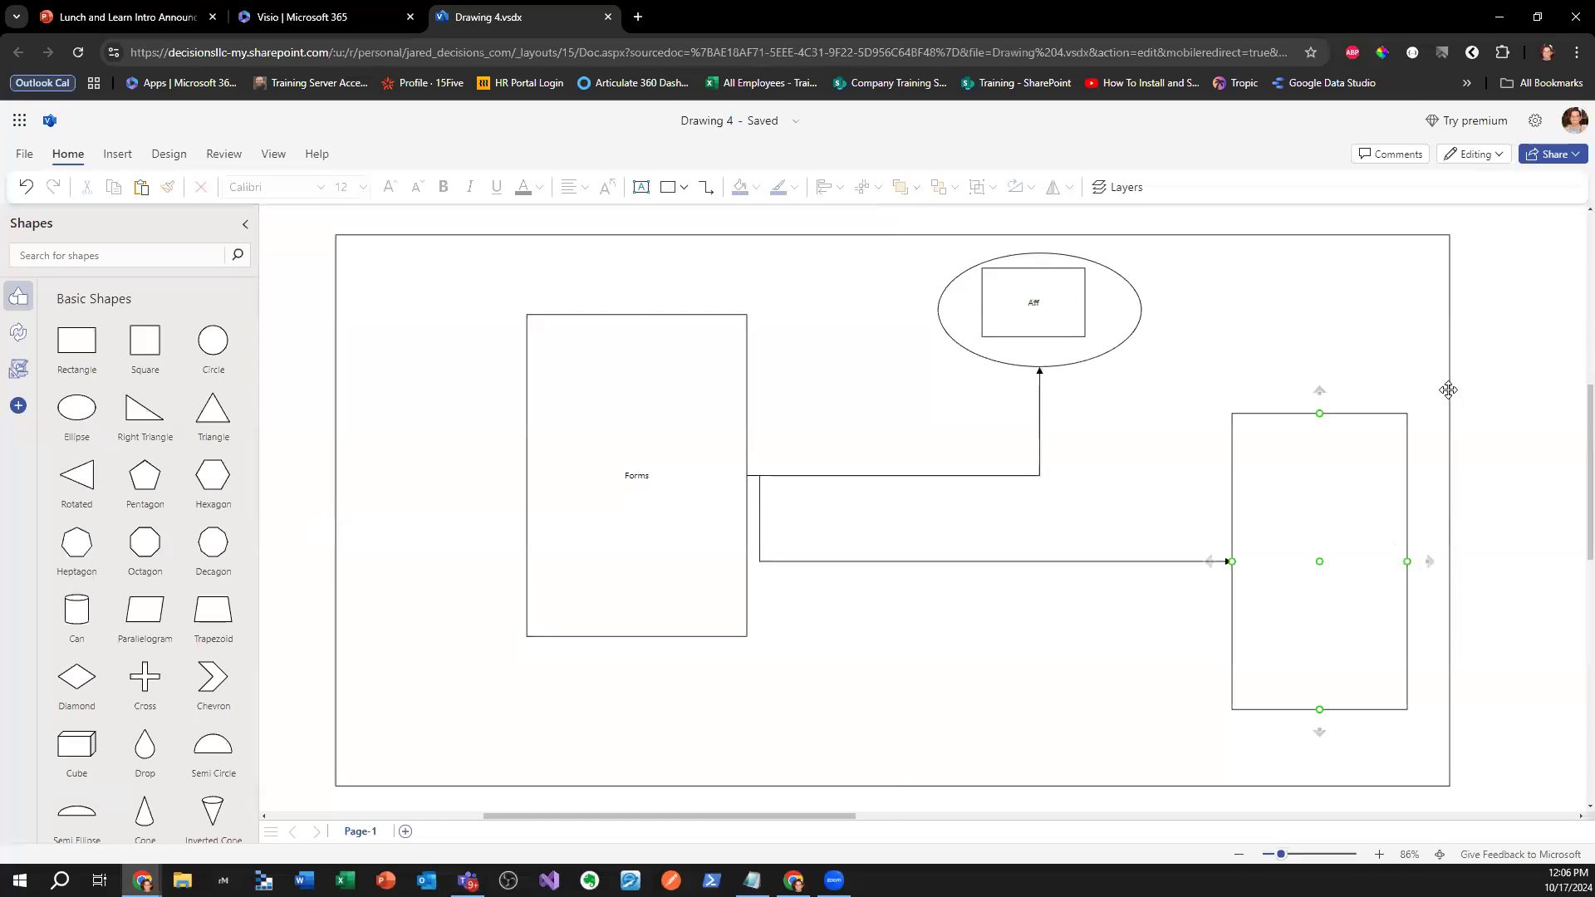
click(1371, 493)
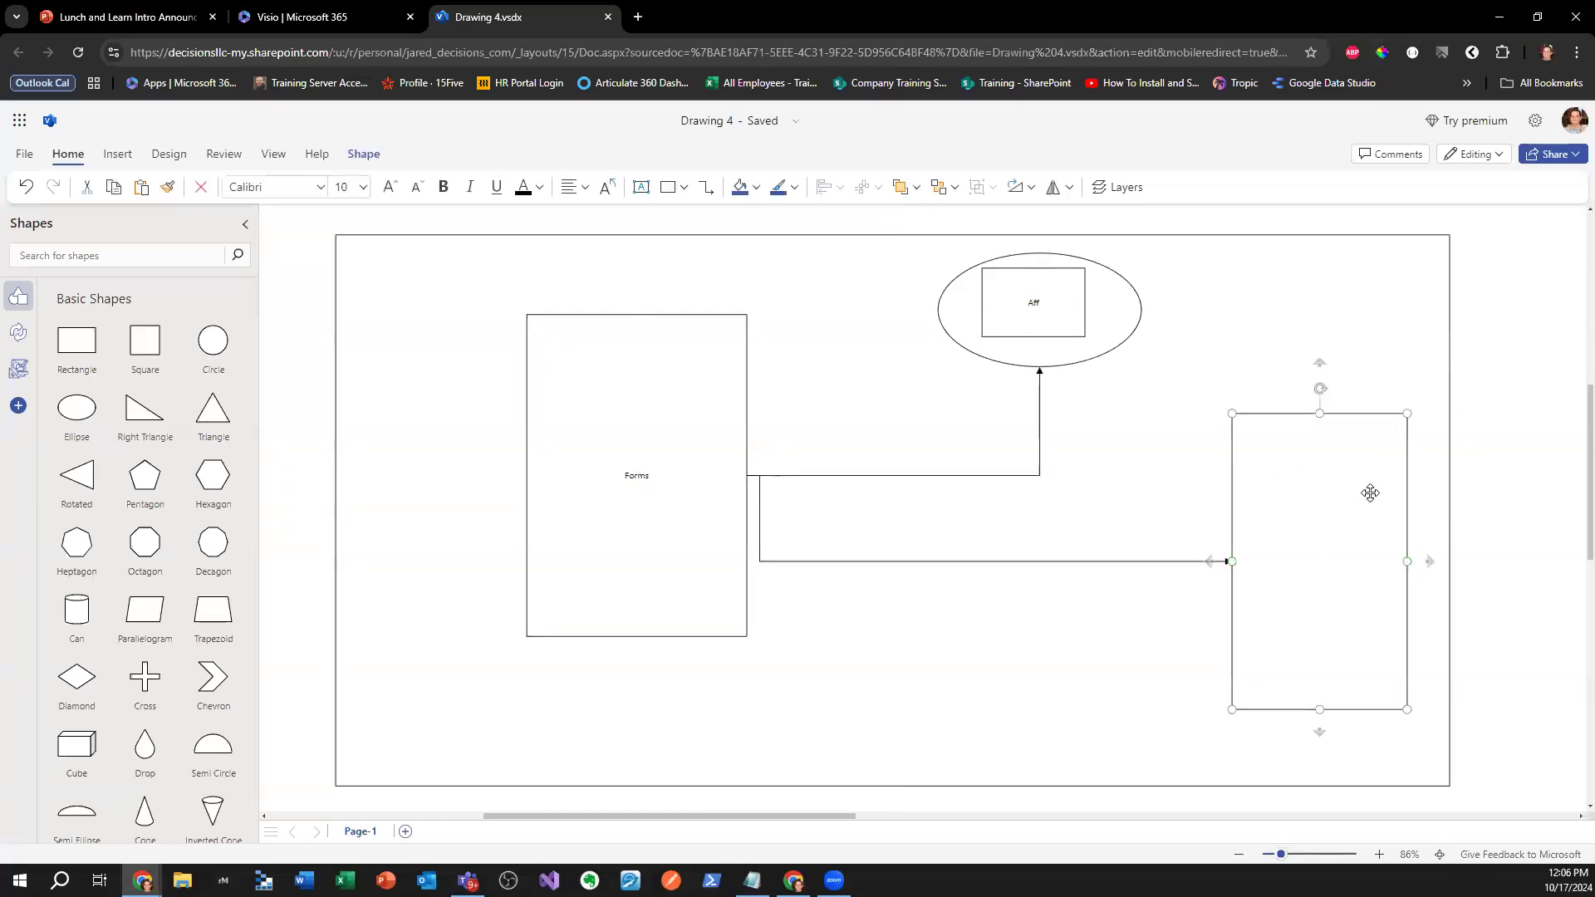
text(Form2)
click(1422, 372)
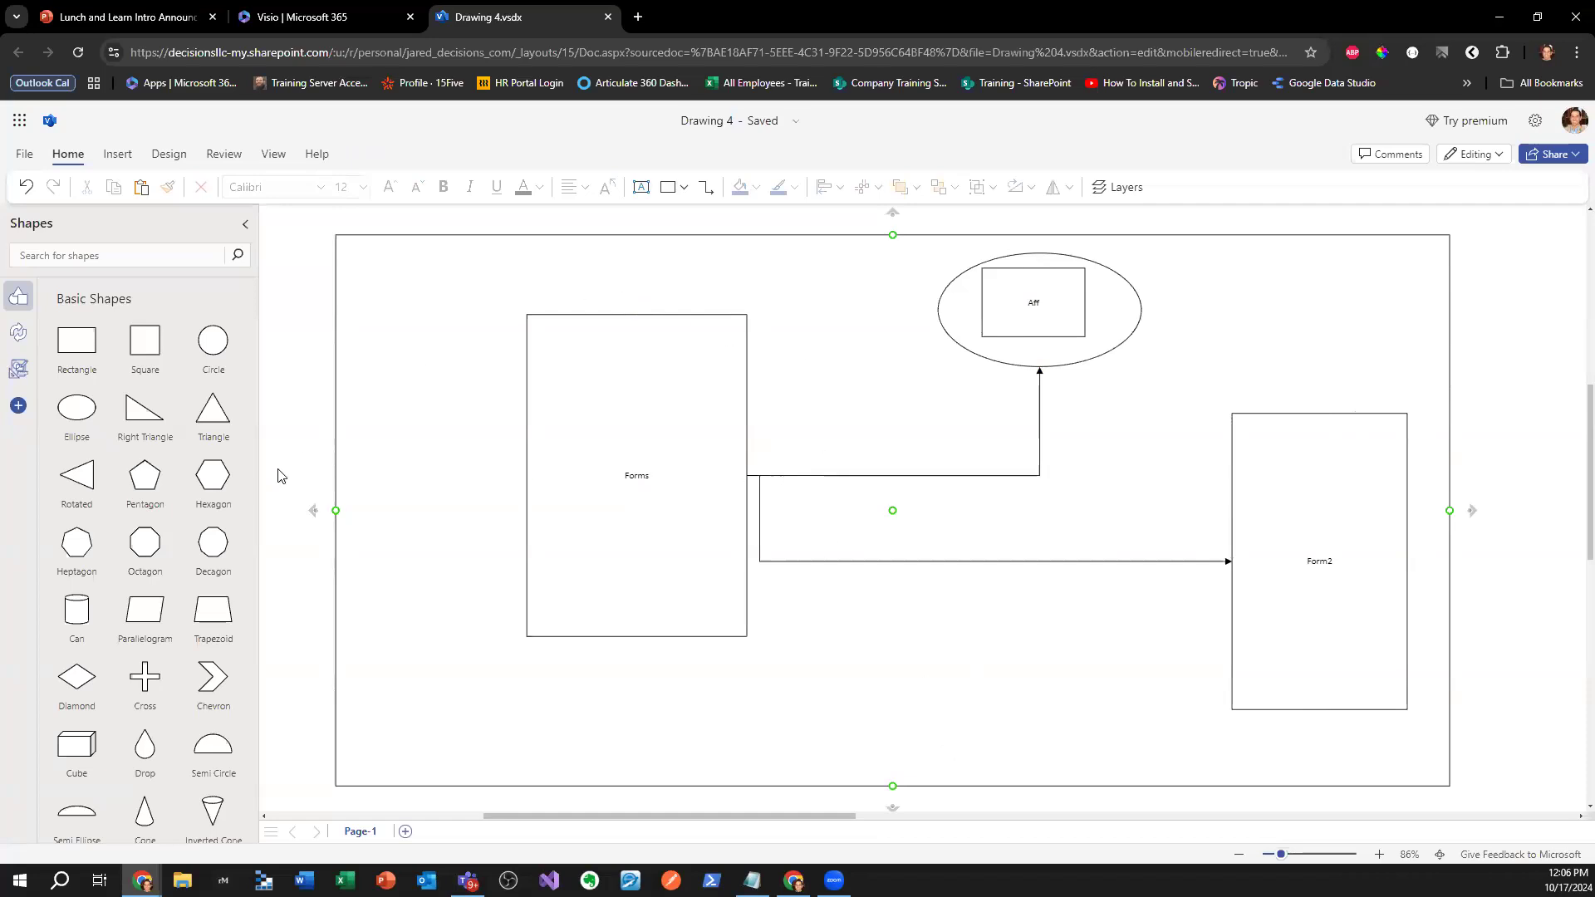
- Place a can shape labelled "FS" between the Forms and Form2 rectangles
drag(134, 619, 964, 561)
text(FS)
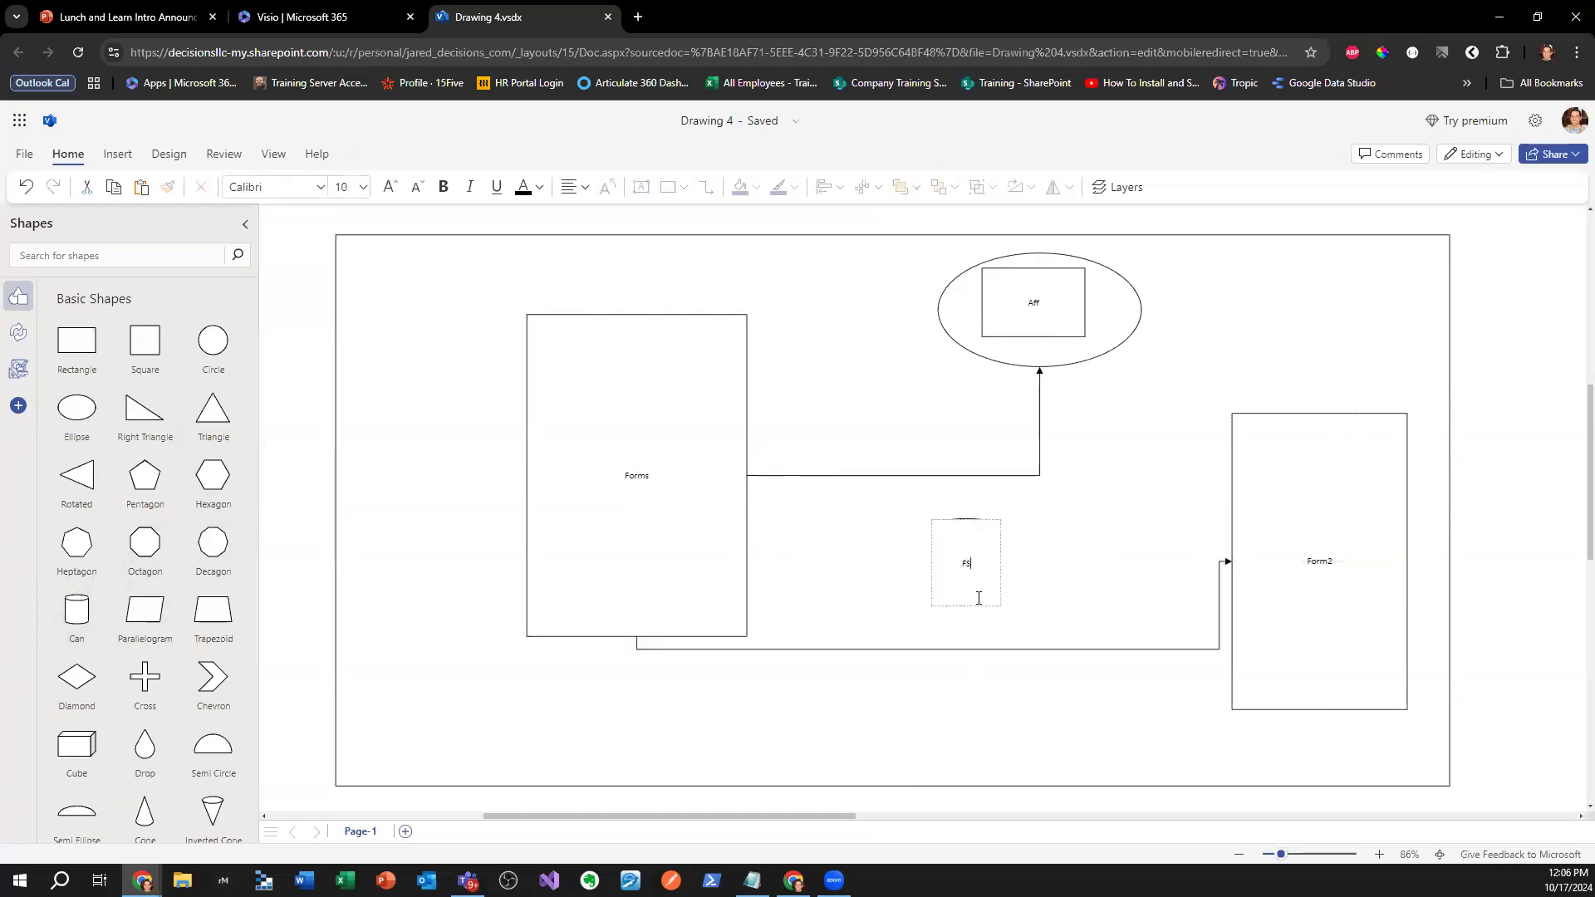
click(886, 737)
- Reattach the Form2 end of the connector to the FS can and move the can to the left of Forms
click(891, 649)
drag(1232, 562, 969, 570)
drag(969, 571, 632, 478)
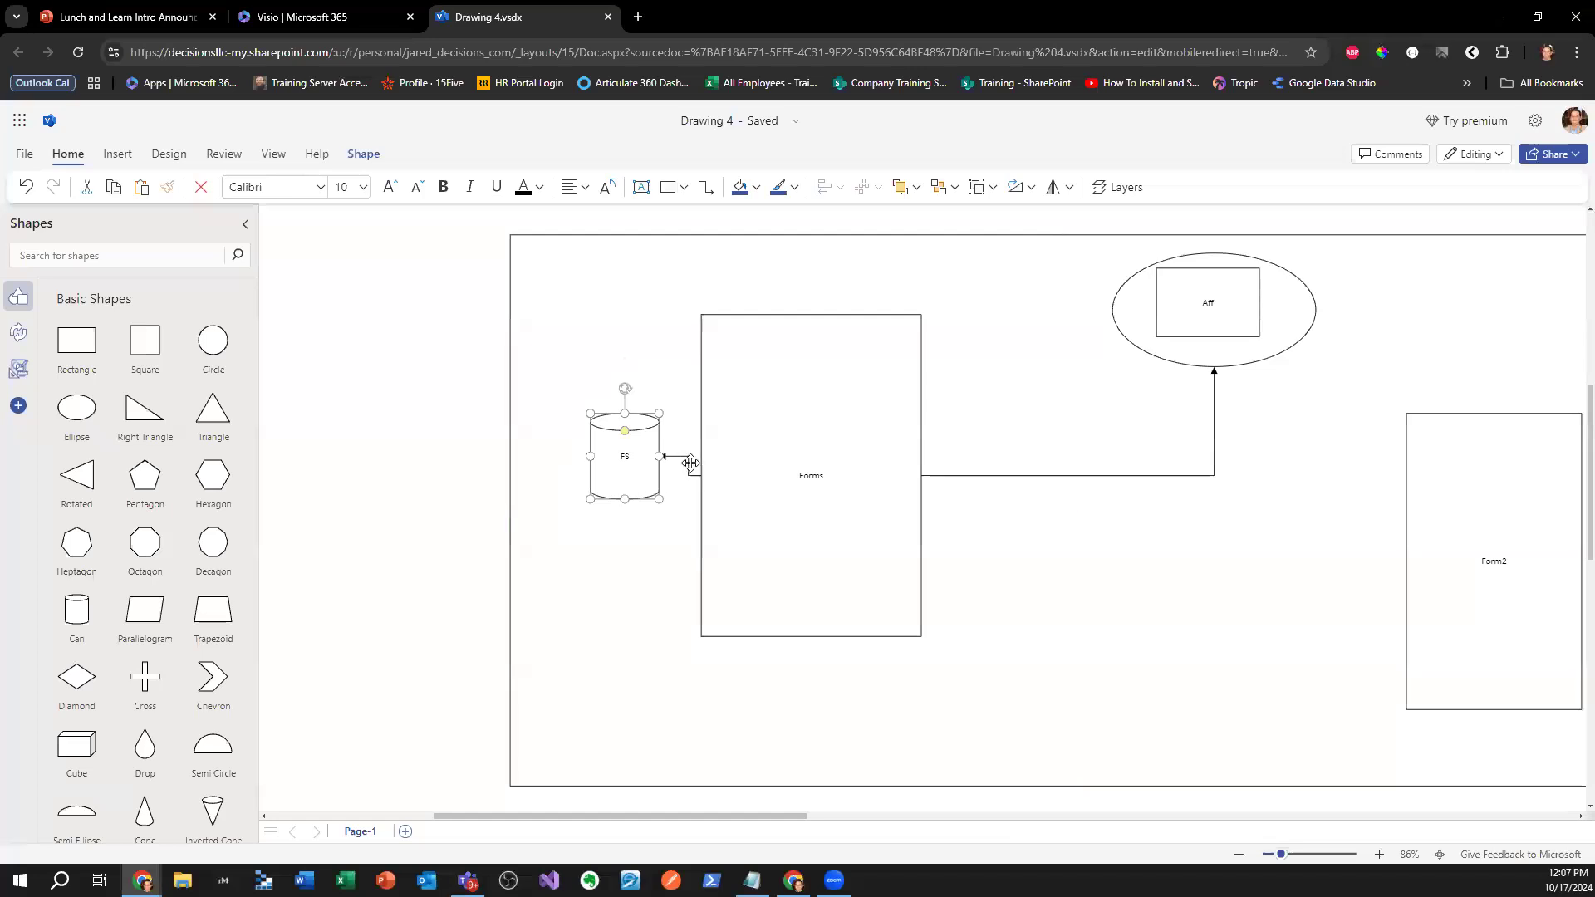
- Move the FS can farther from Forms and replace its connector with one running from FS to Forms
click(721, 478)
click(627, 463)
drag(636, 480, 577, 468)
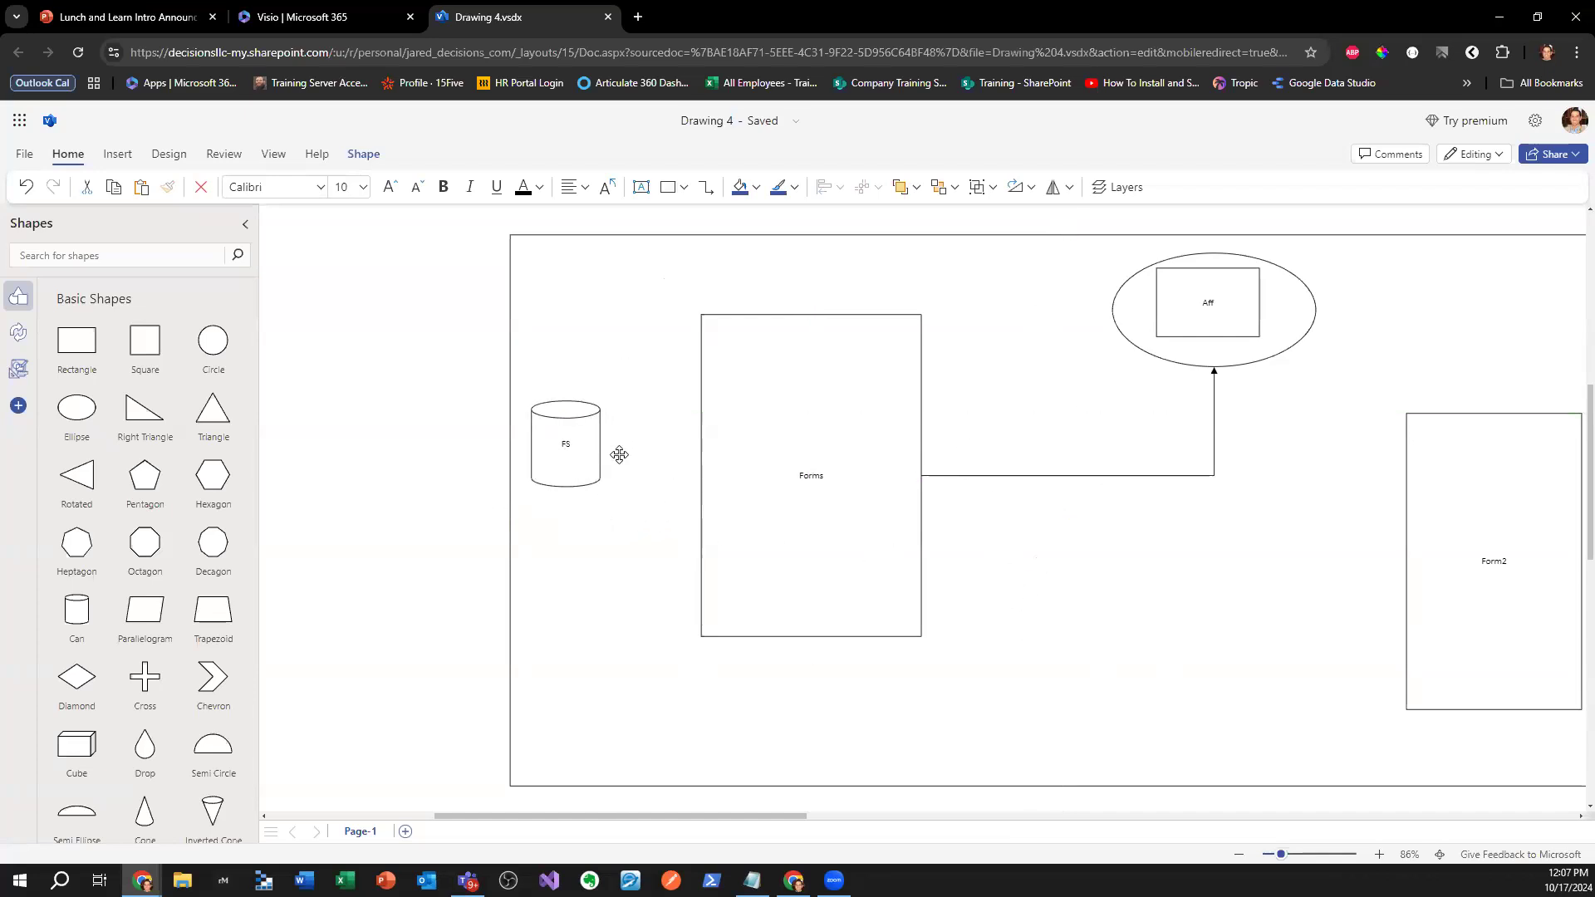
click(797, 420)
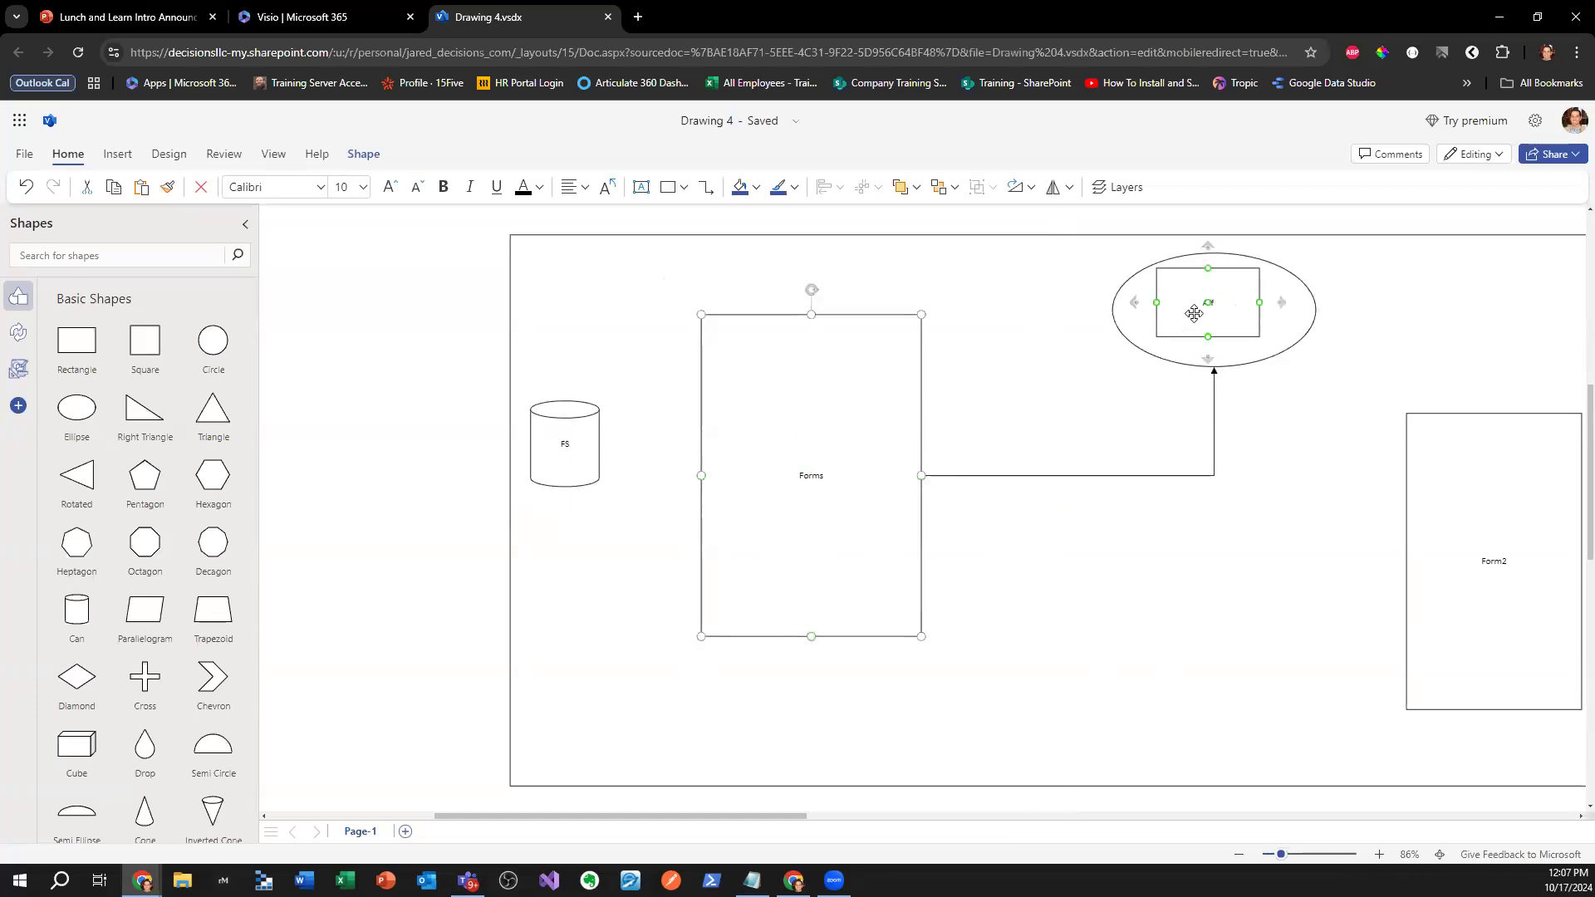
click(586, 430)
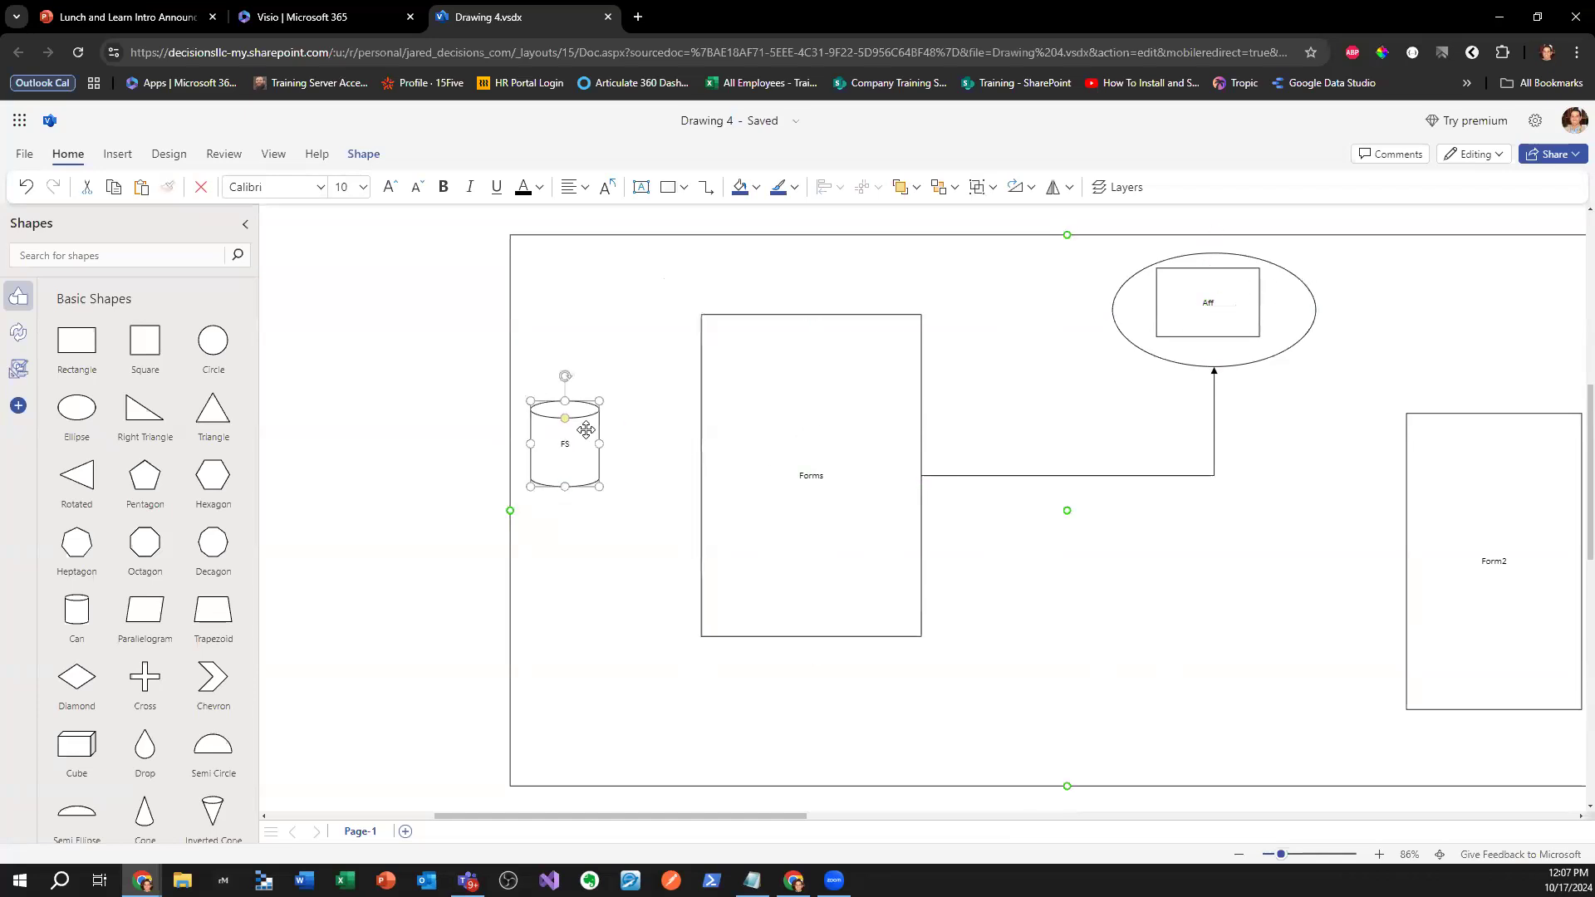
drag(612, 434, 762, 328)
click(618, 366)
- Add a small rectangle labelled "Input Data" centred on the top edge of the Forms rectangle
drag(77, 341, 796, 282)
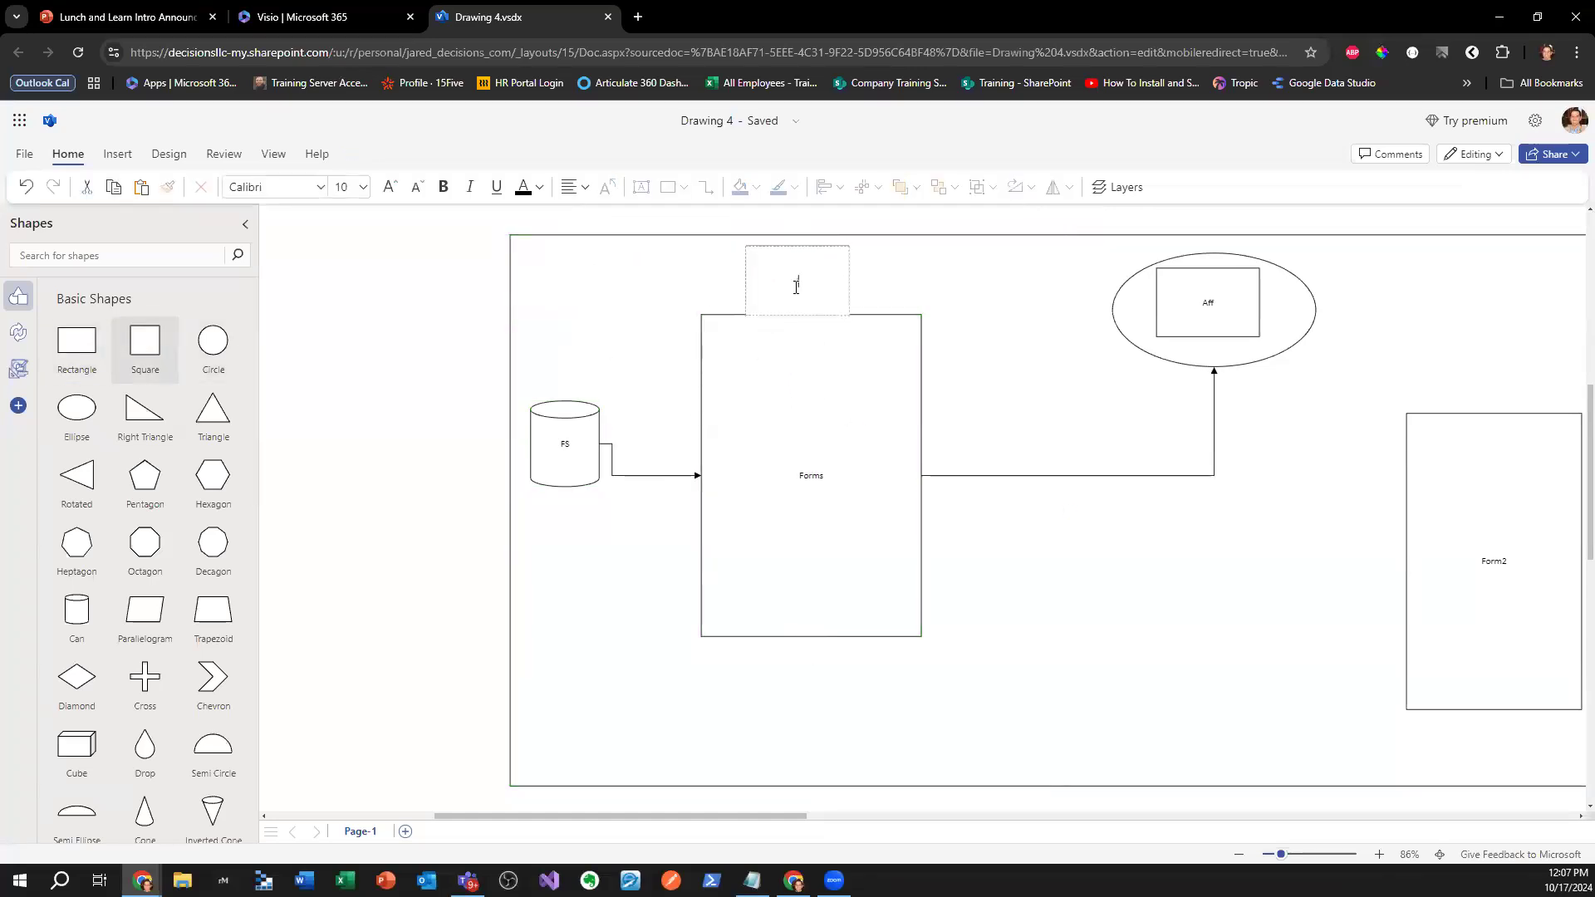
click(976, 667)
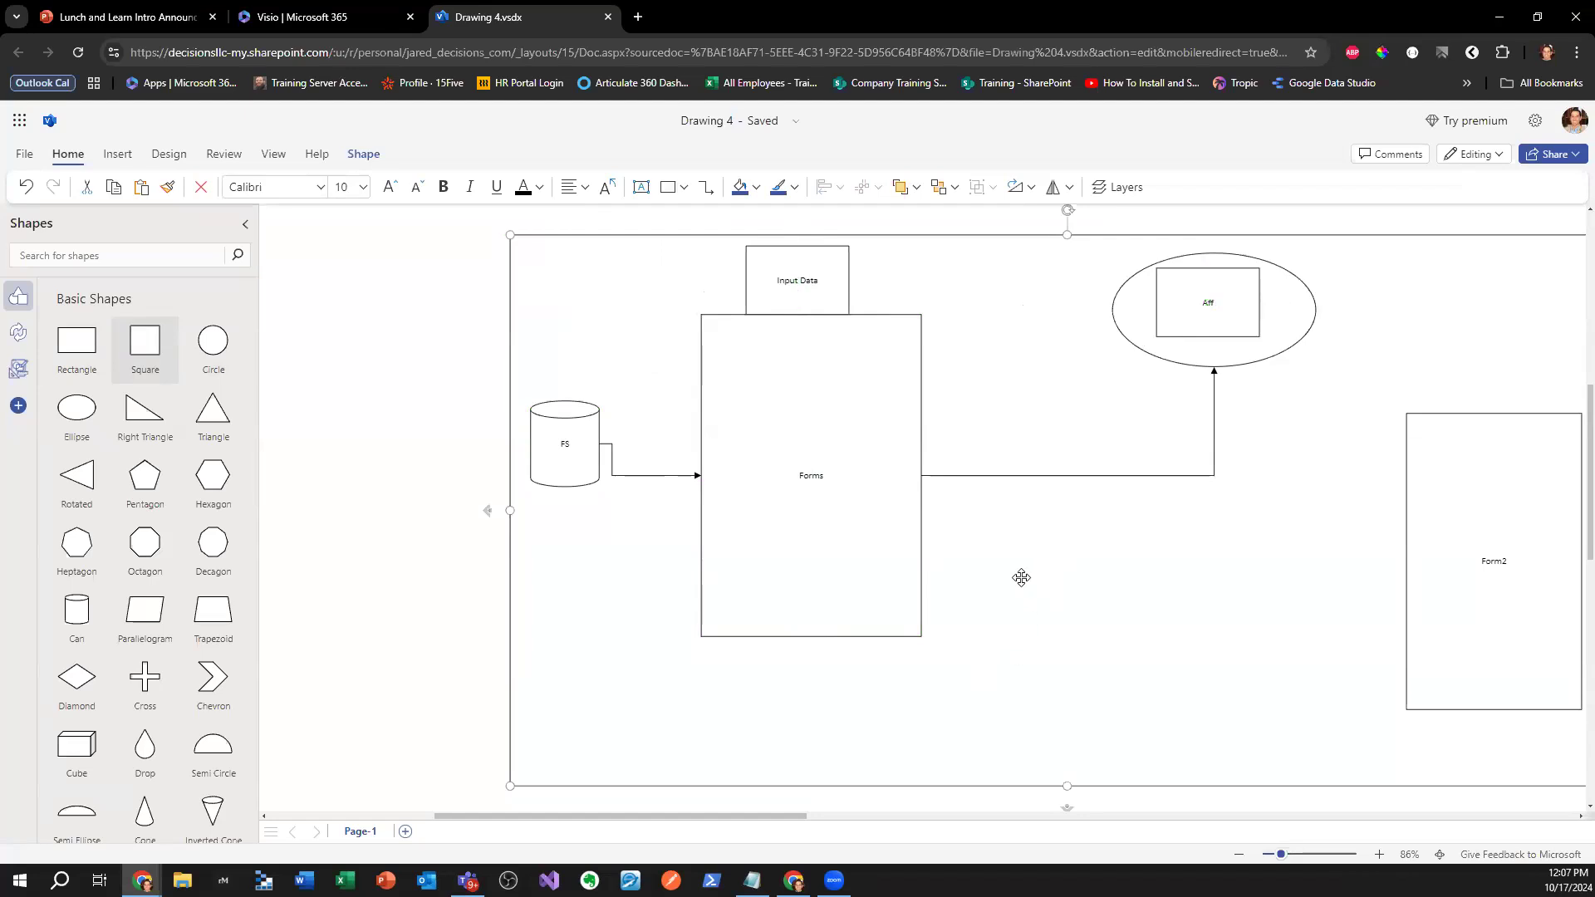
click(835, 291)
drag(834, 289, 836, 299)
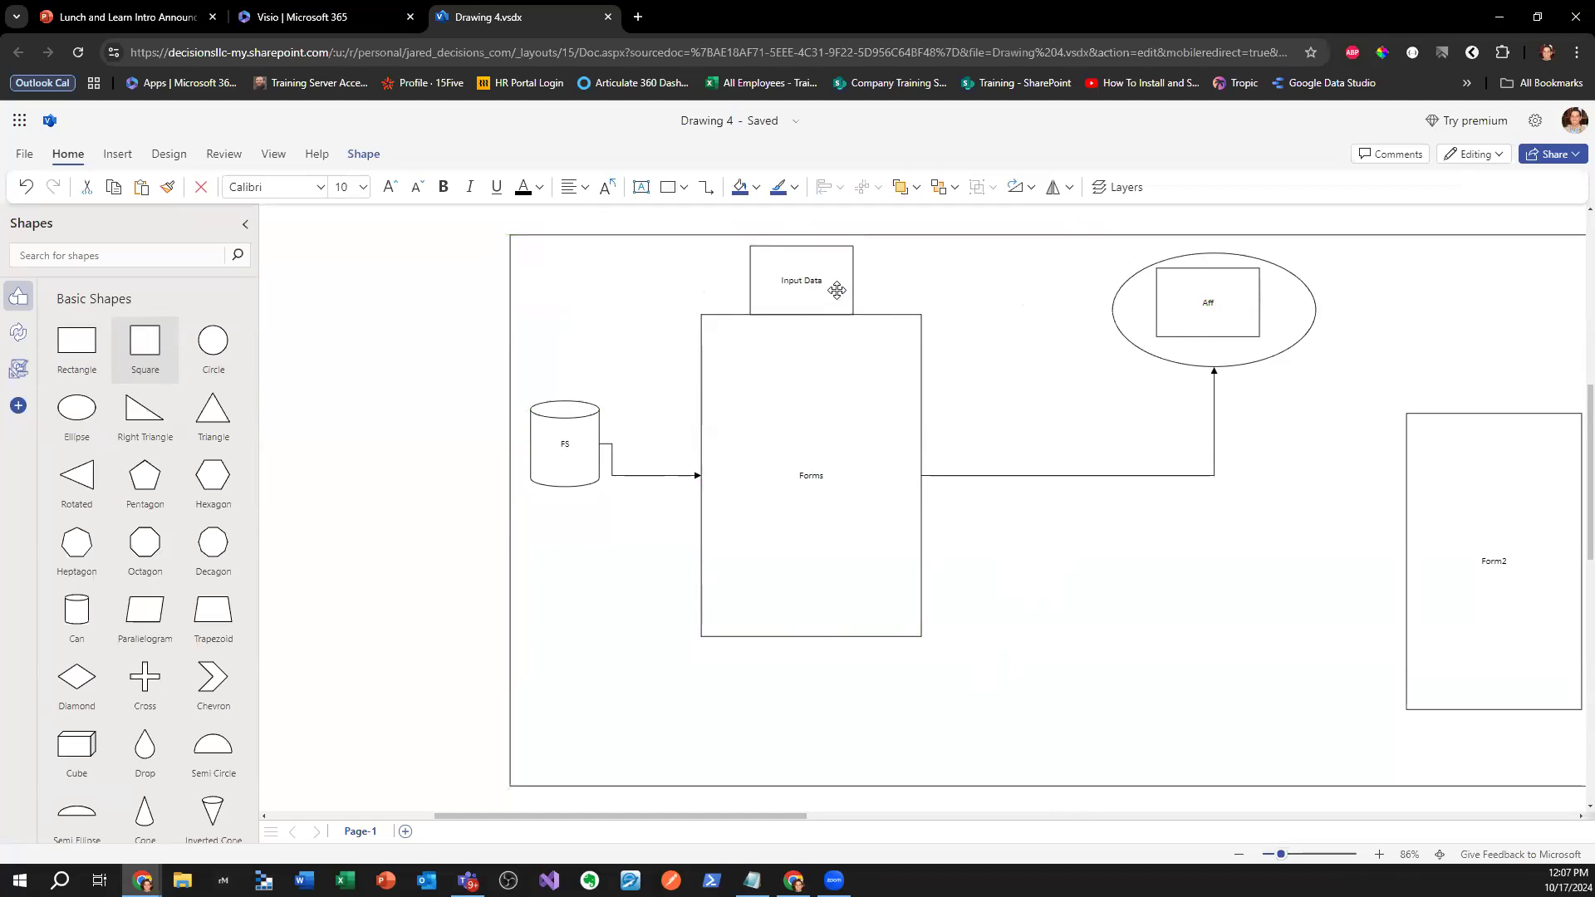
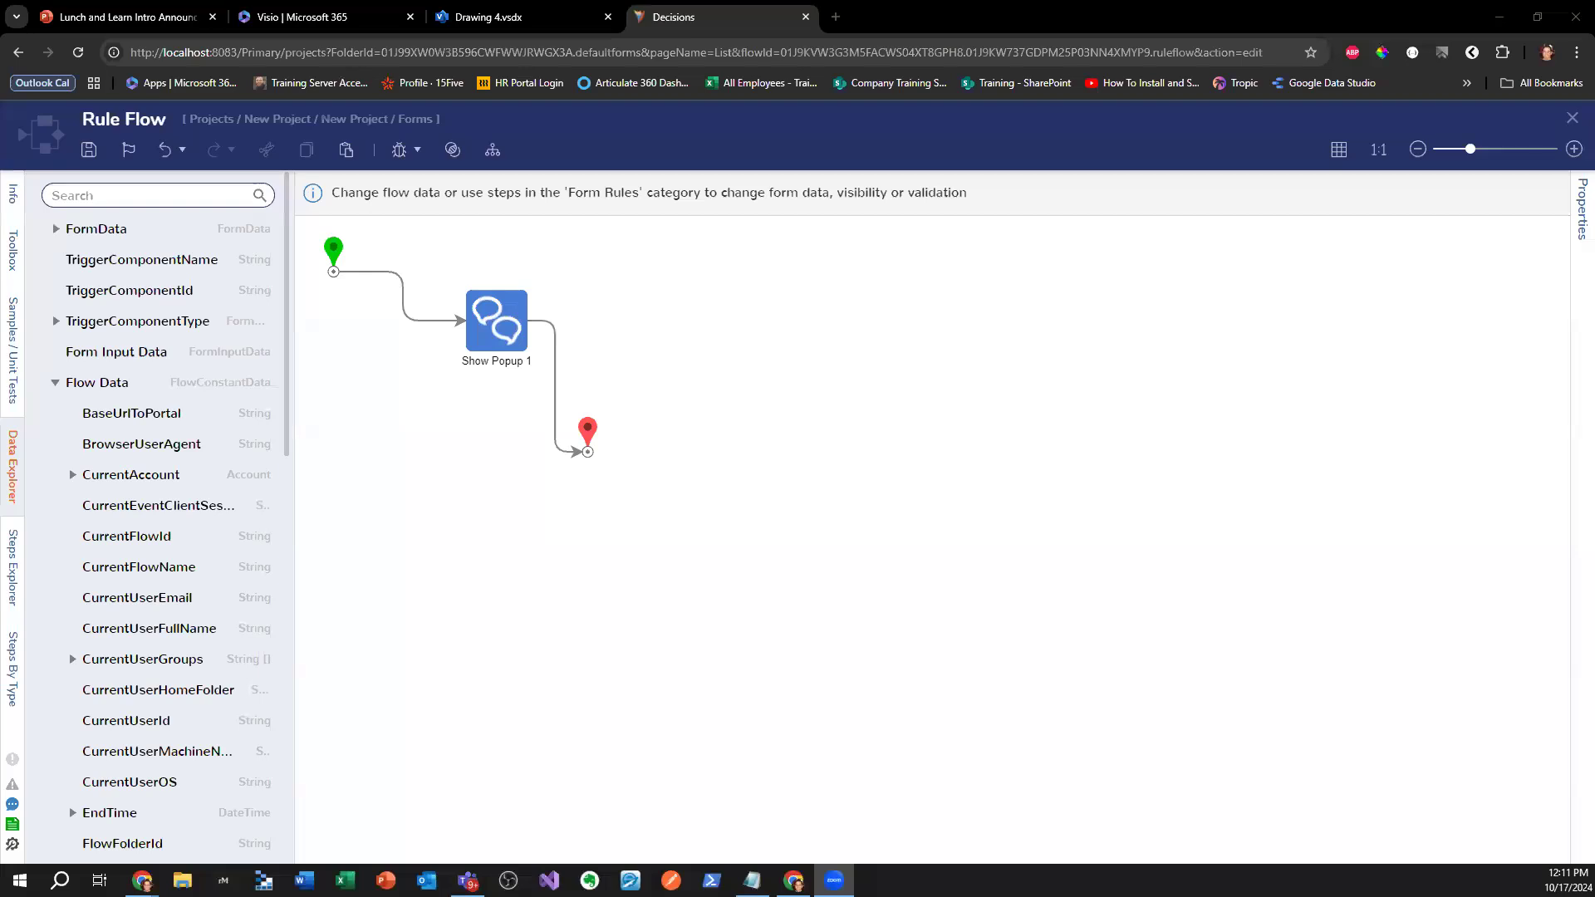
- Examine the rule flow's available data under FormData, FormSteps and Flow Data, and the step categories in the toolbox
click(212, 263)
click(504, 334)
click(70, 231)
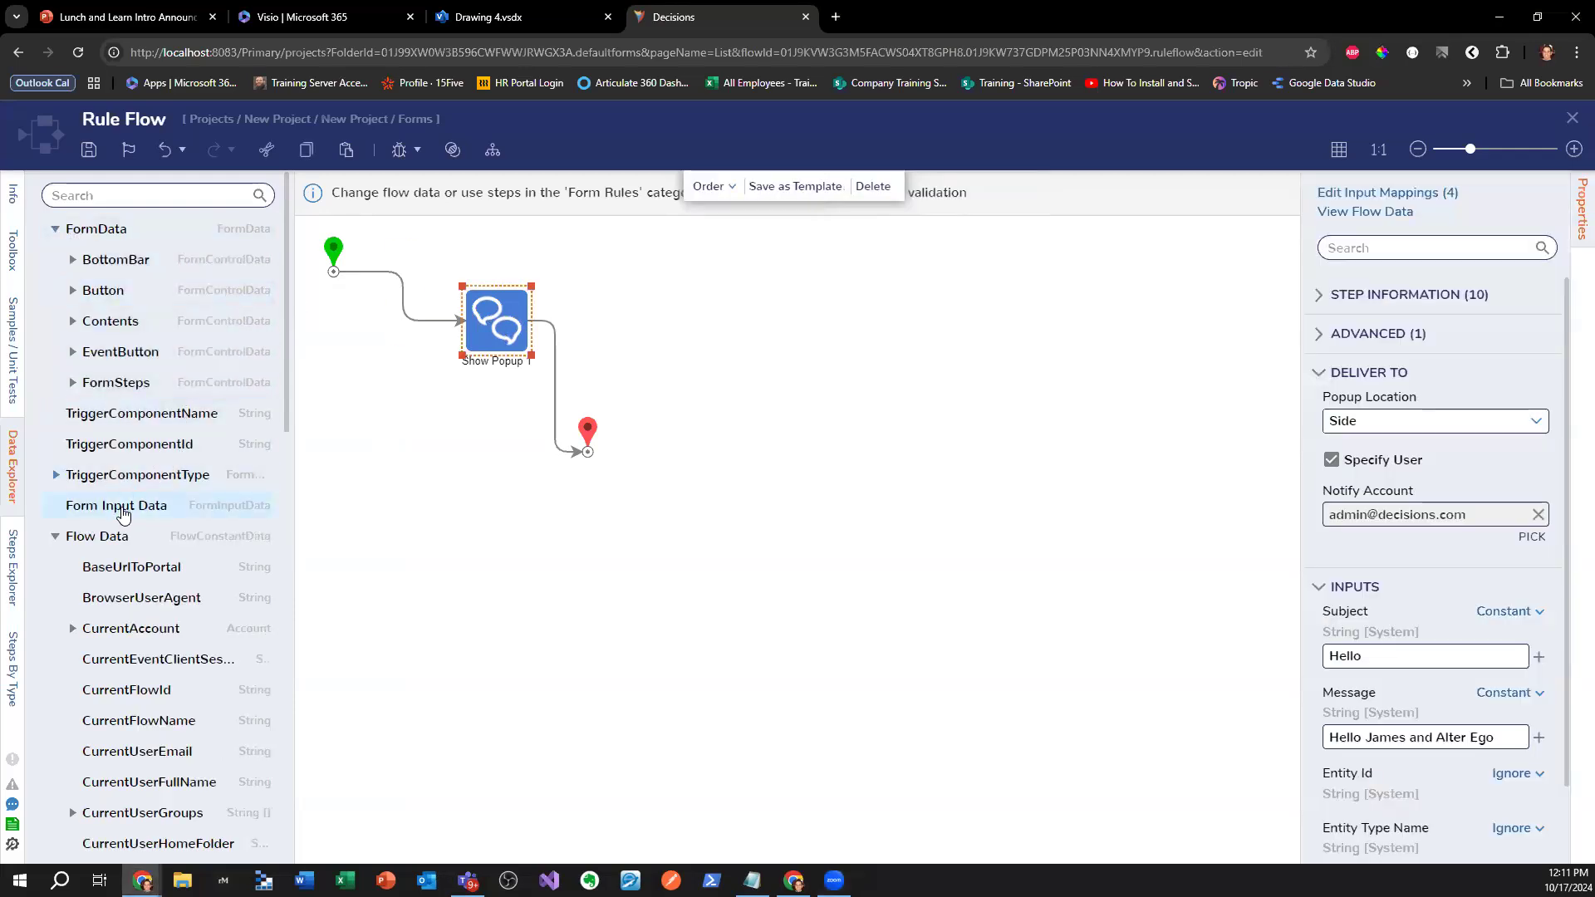
click(70, 538)
scroll(131, 584, down, 1)
click(55, 455)
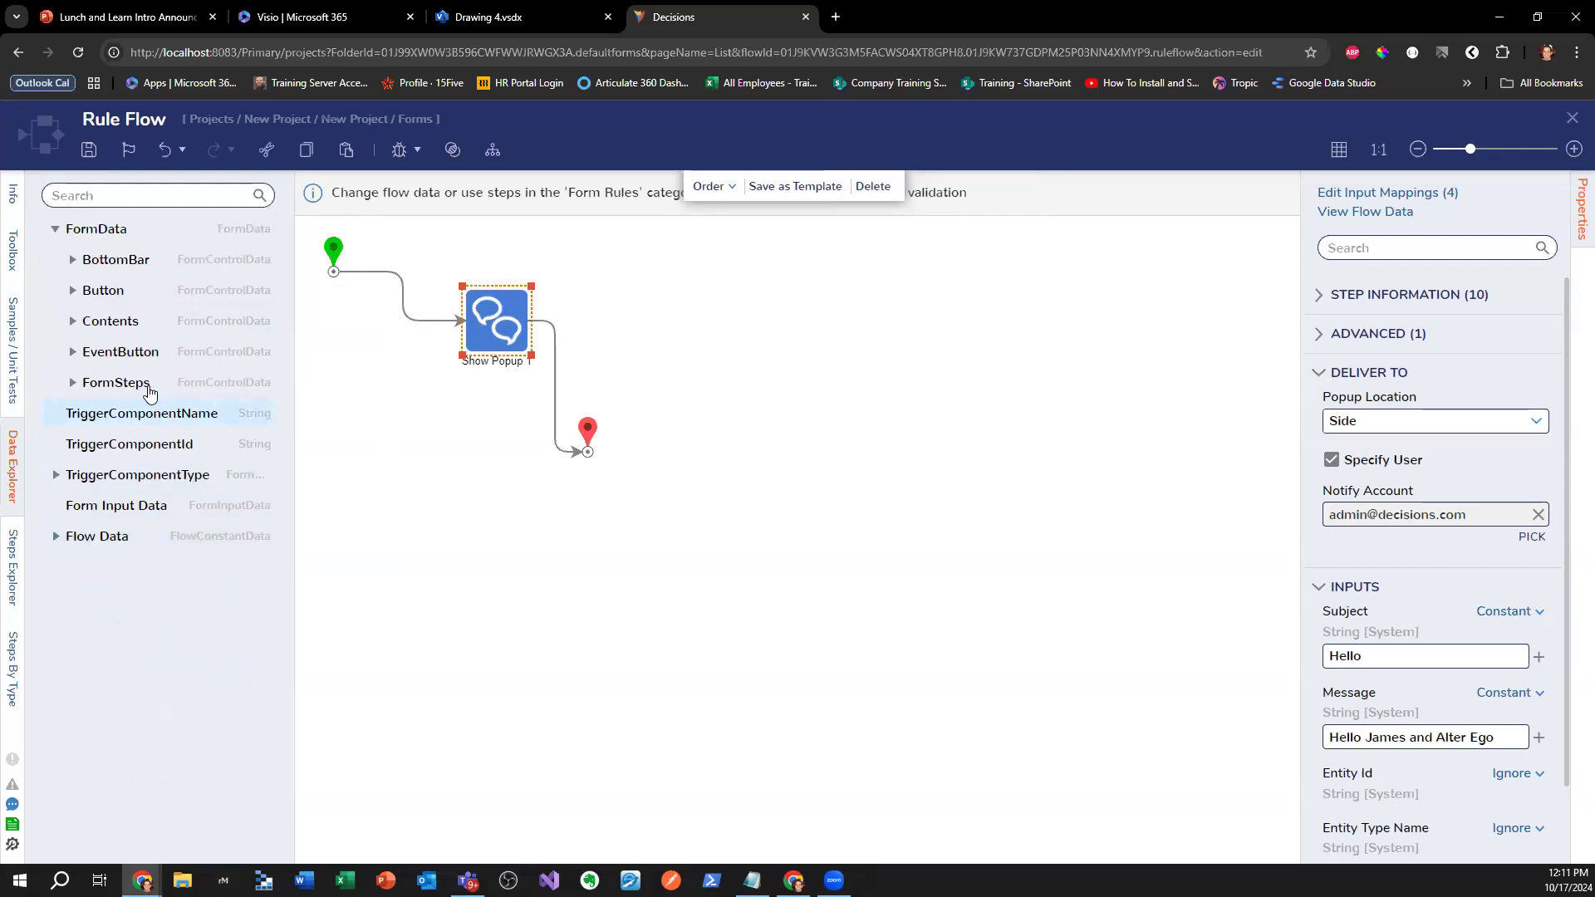
click(55, 231)
click(60, 233)
click(73, 385)
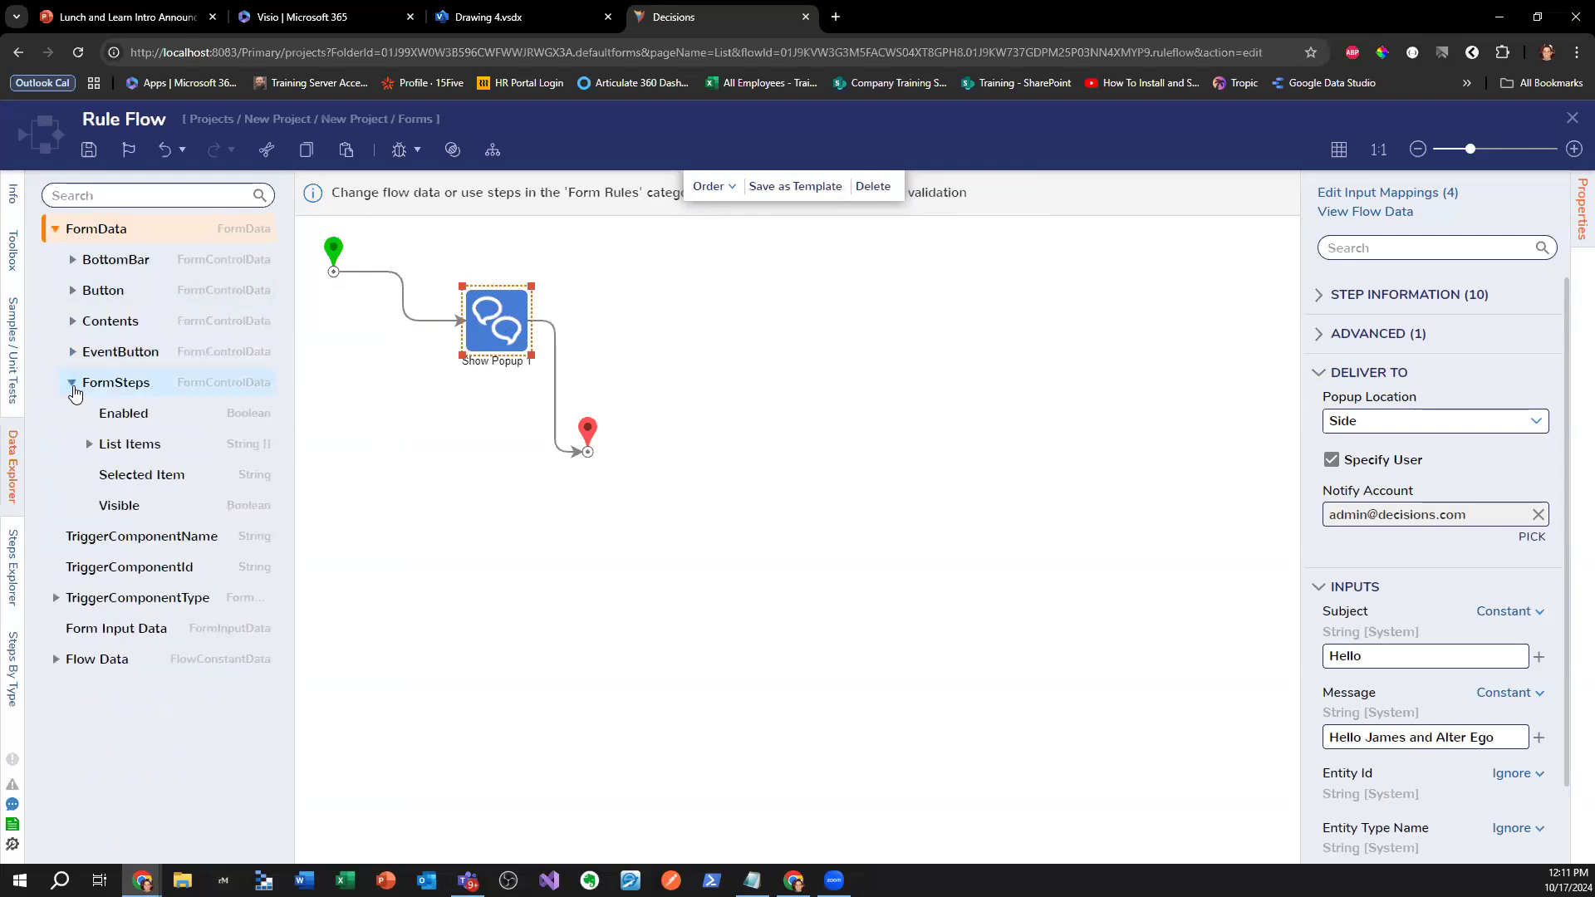
click(73, 386)
click(480, 279)
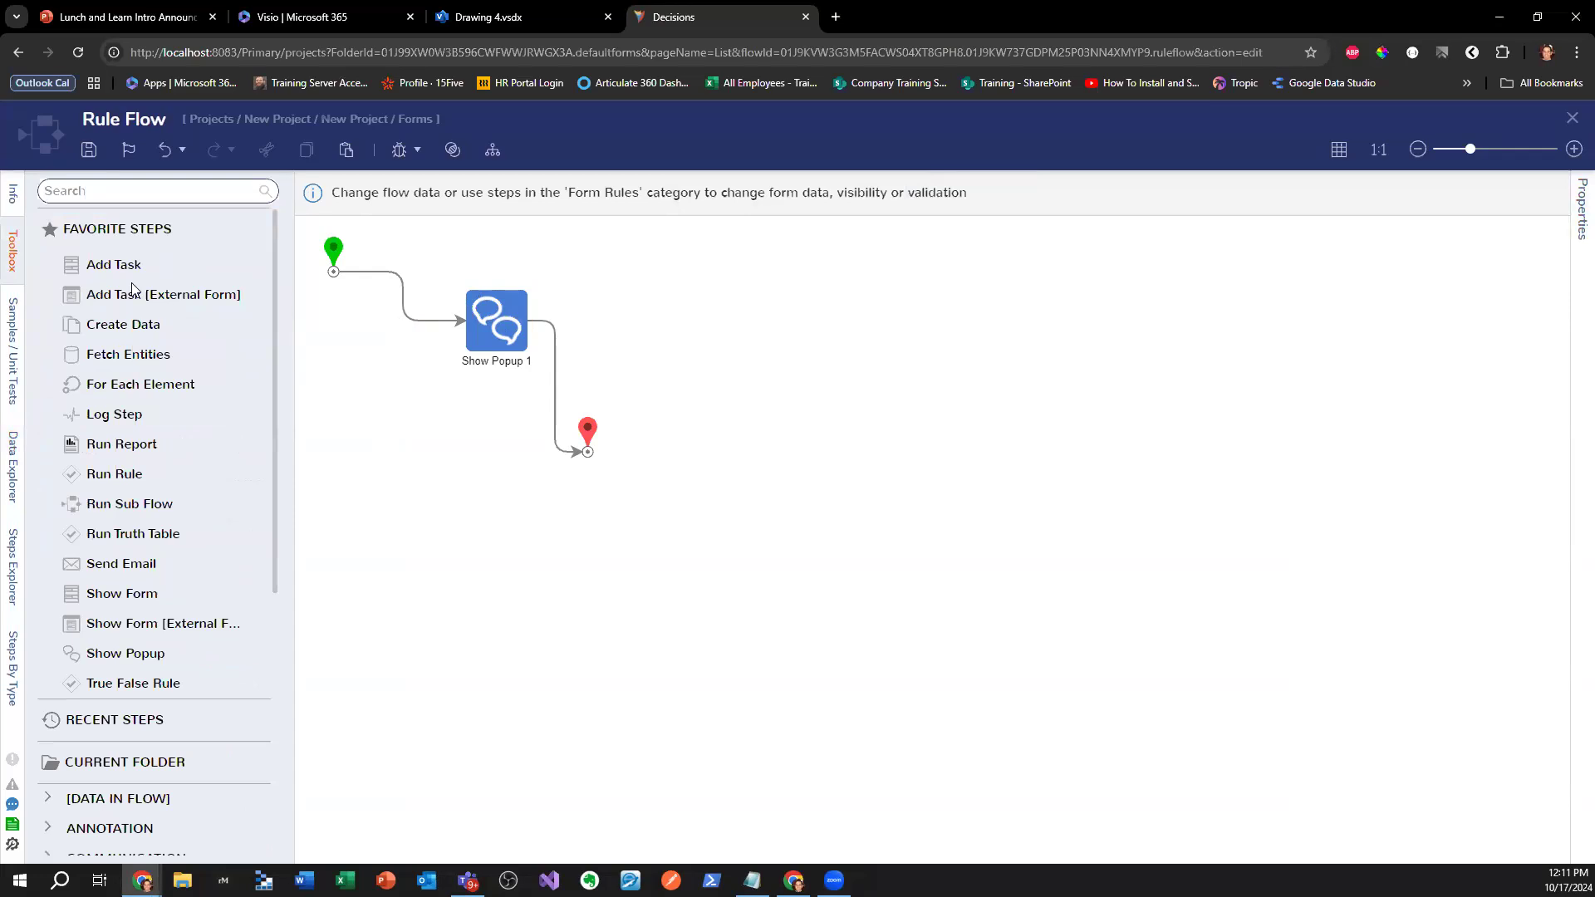
scroll(110, 598, down, 5)
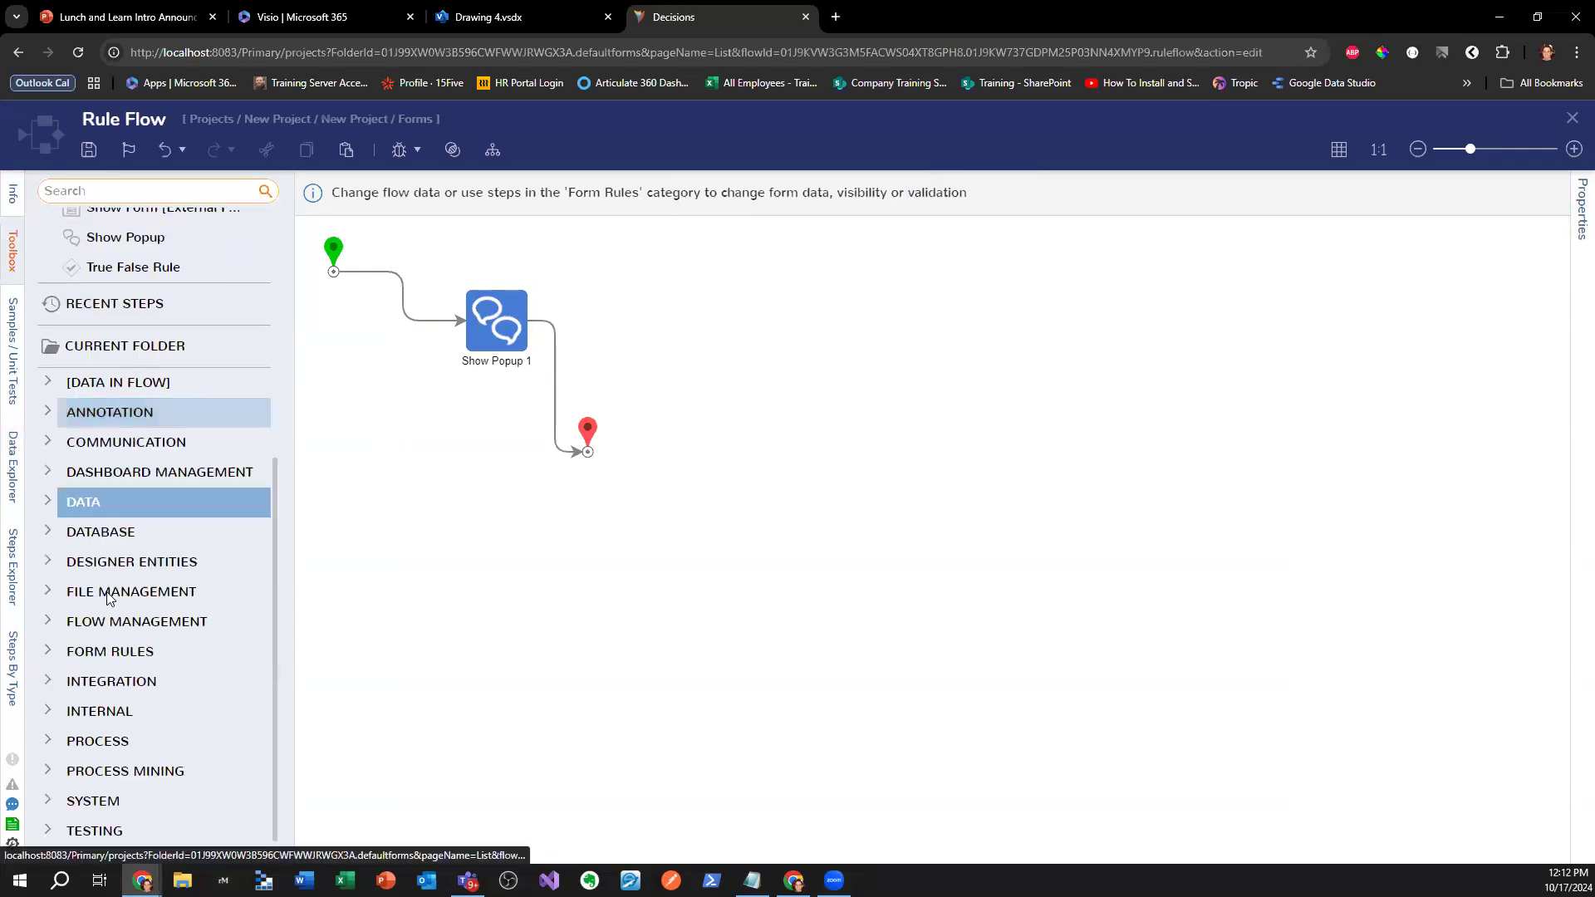
scroll(111, 598, down, 1)
- Space out the rule flow by moving the end step and the Show Popup 1 step farther right and down
click(495, 330)
drag(588, 432, 768, 474)
drag(481, 327, 574, 378)
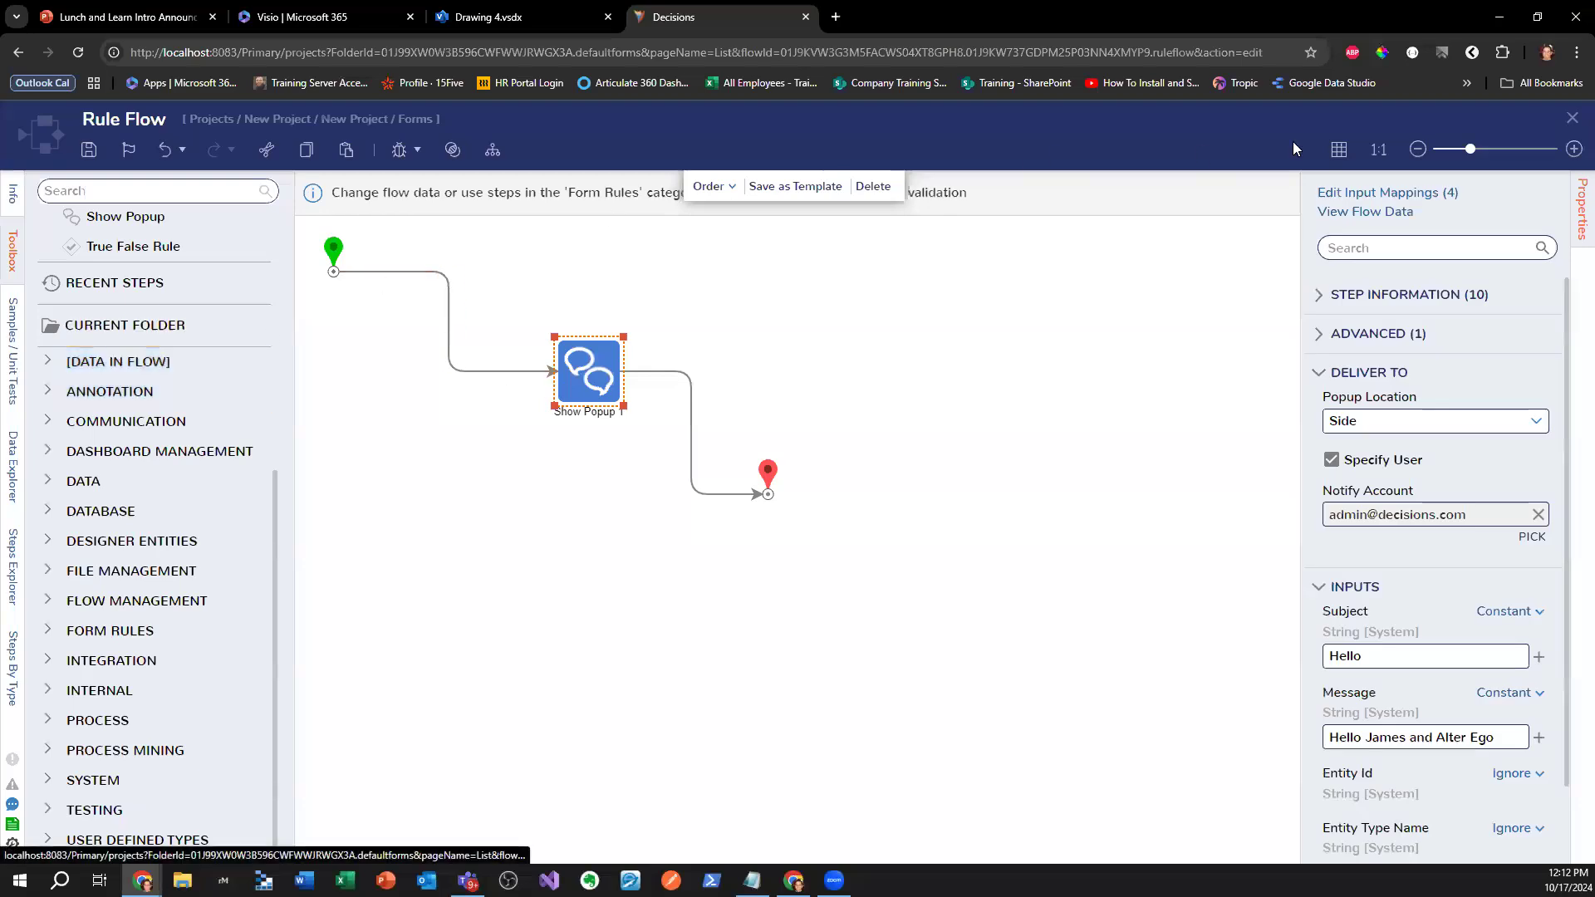
- Close the rule flow, the active form flow settings and the Stuff and Form Stuff form designer
click(1572, 118)
click(1008, 570)
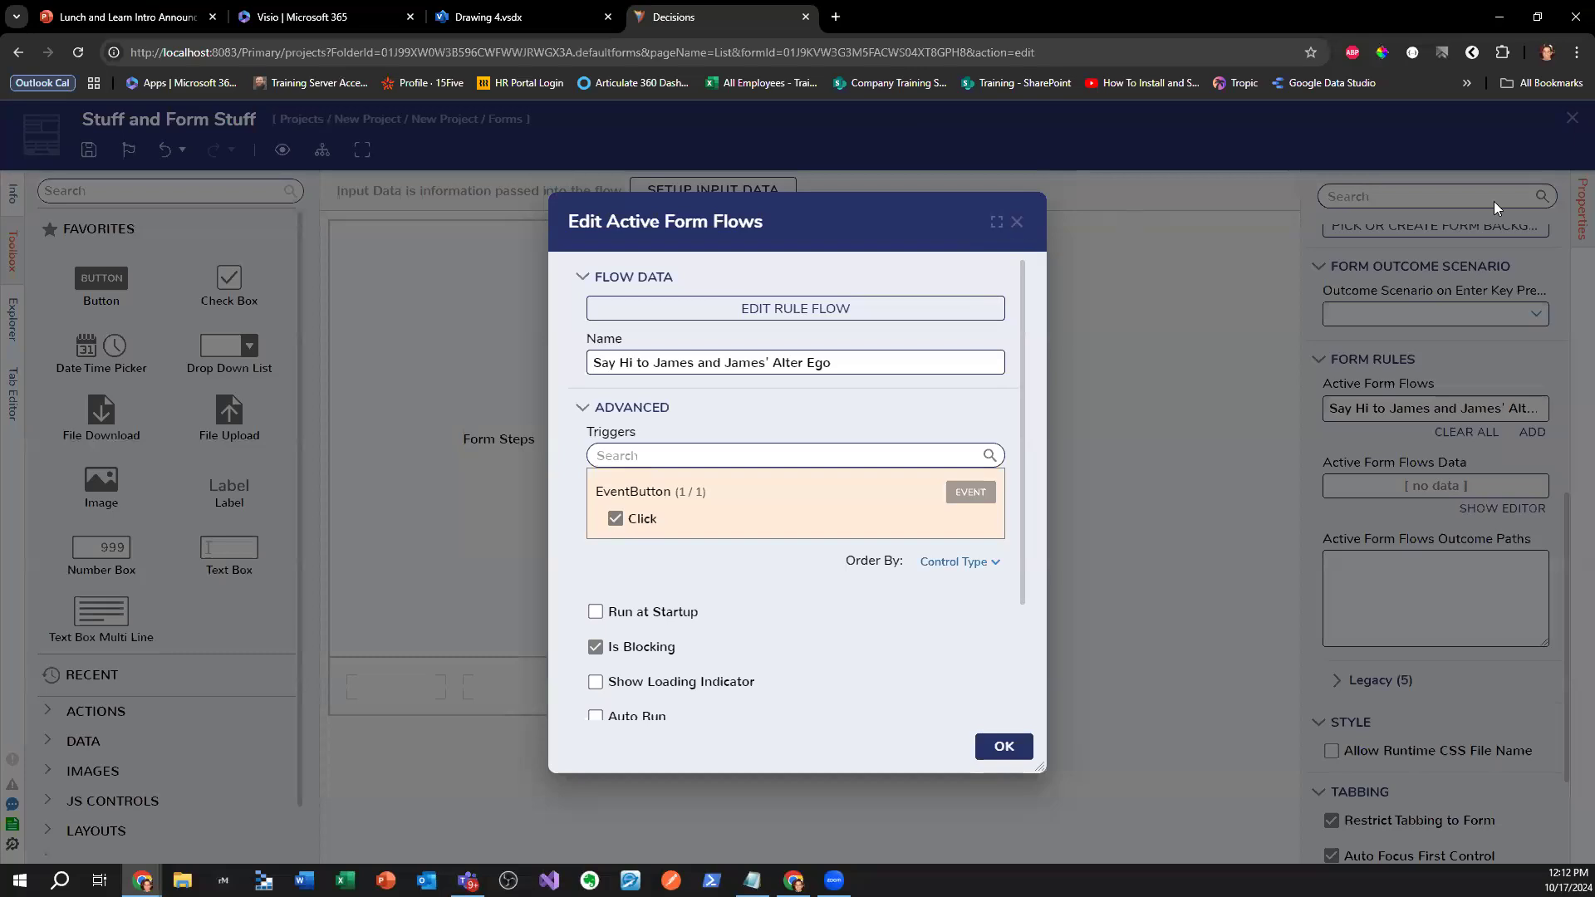
key(Return)
click(1571, 120)
key(Return)
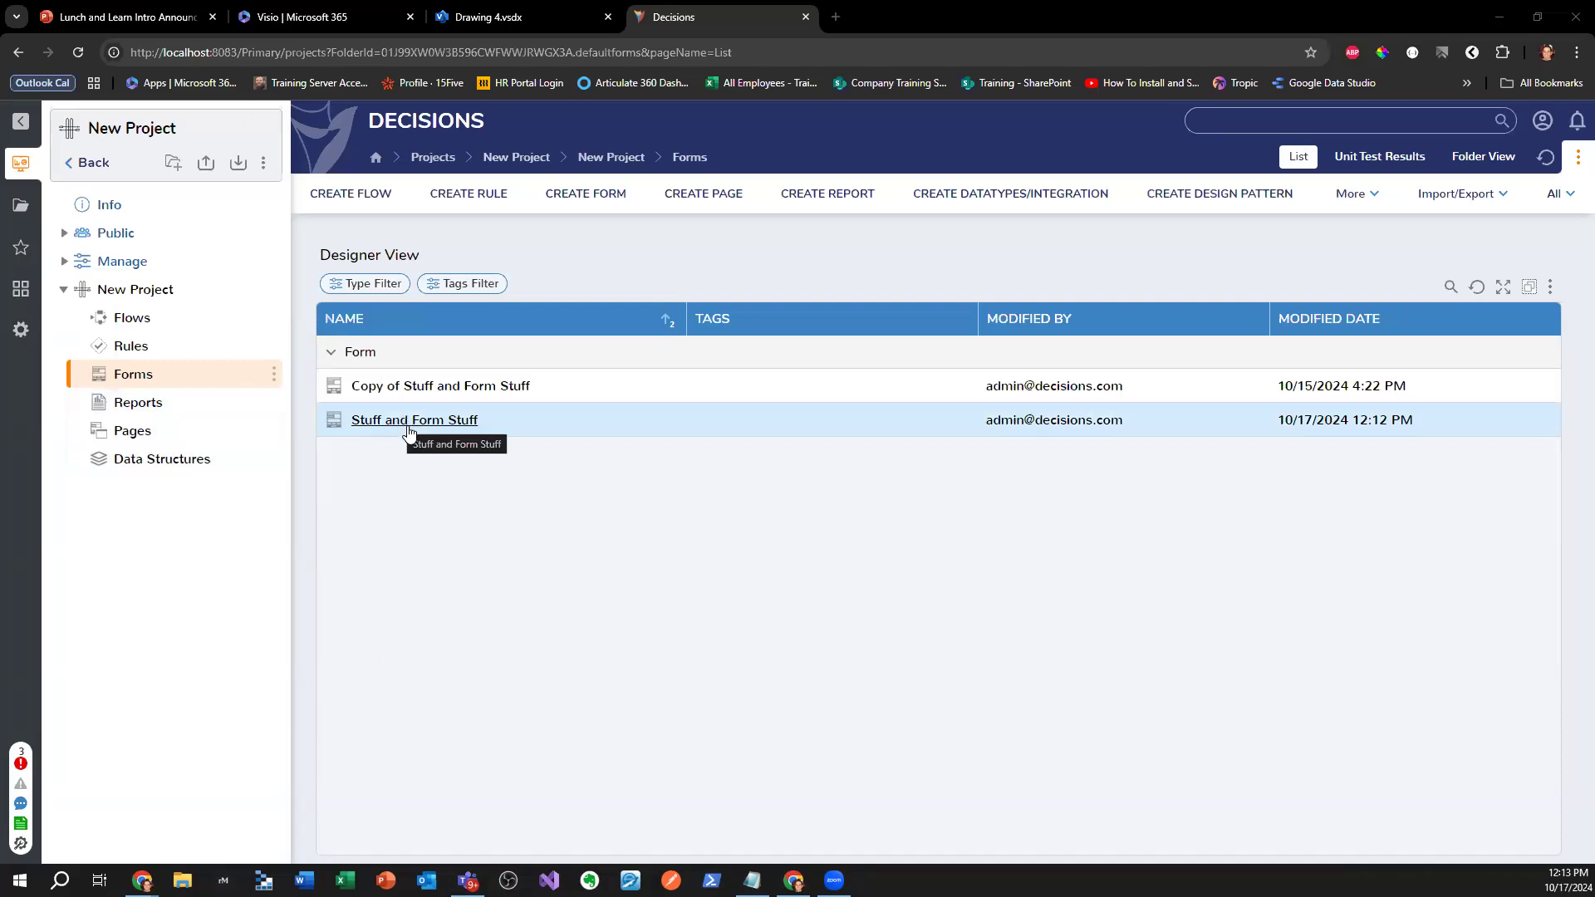
- Create a new flow named "Test More Forms In Flow" in the project's Flows folder
click(191, 317)
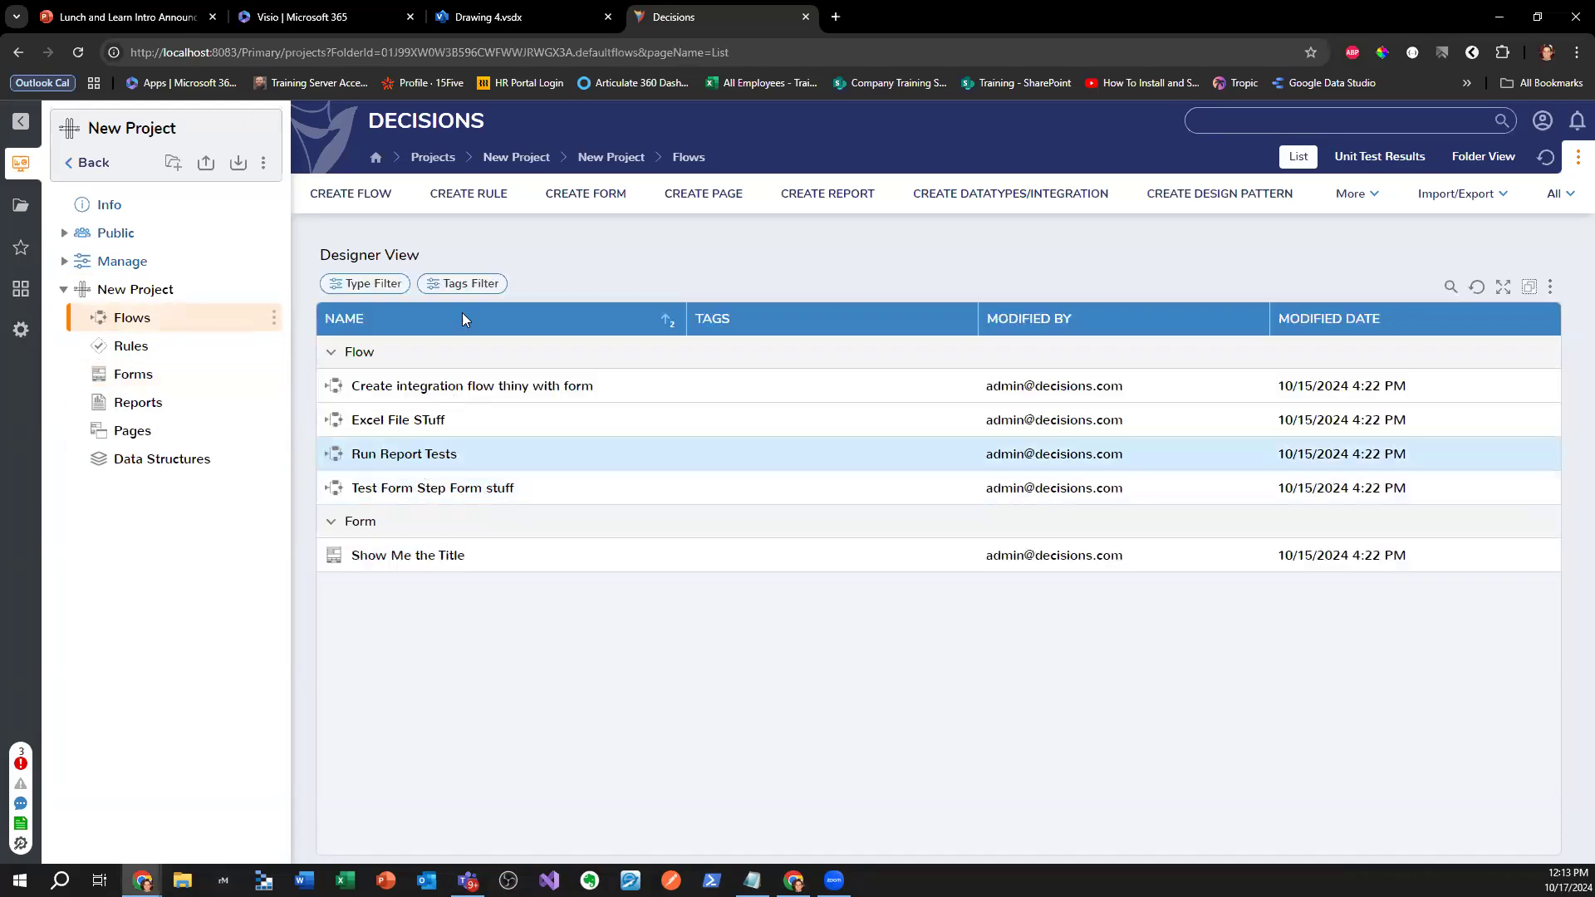
click(351, 194)
text(Run More)
key(BackSpace)
key(BackSpace)
key(BackSpace)
key(BackSpace)
key(BackSpace)
key(BackSpace)
key(BackSpace)
key(BackSpace)
text(Test More)
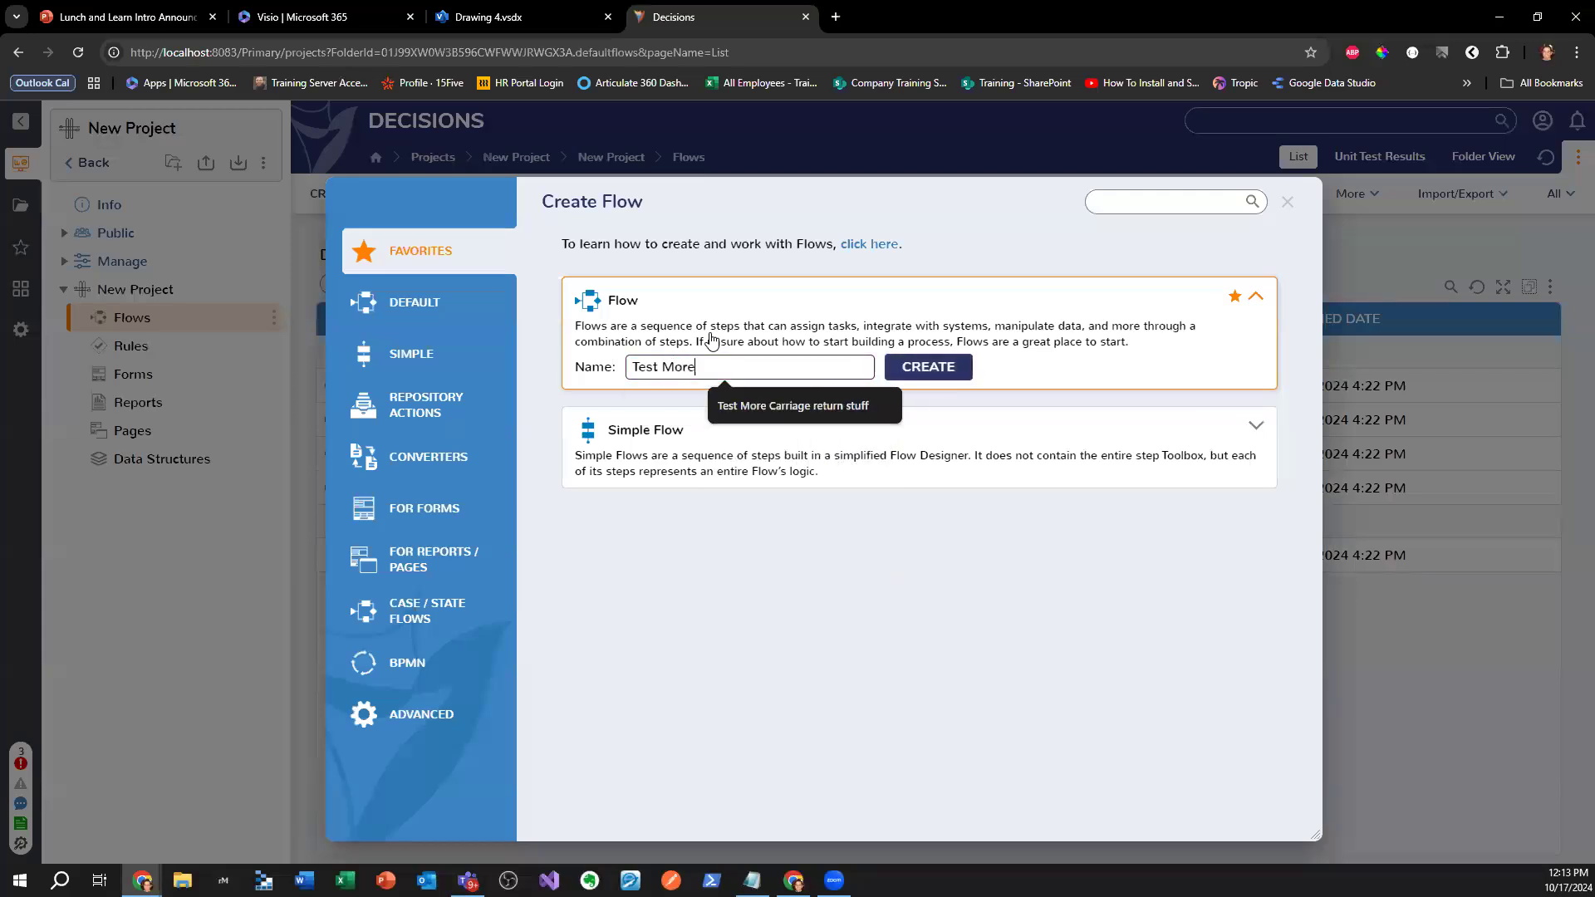
text( Form Flow)
key(BackSpace)
key(BackSpace)
key(BackSpace)
text(lows)
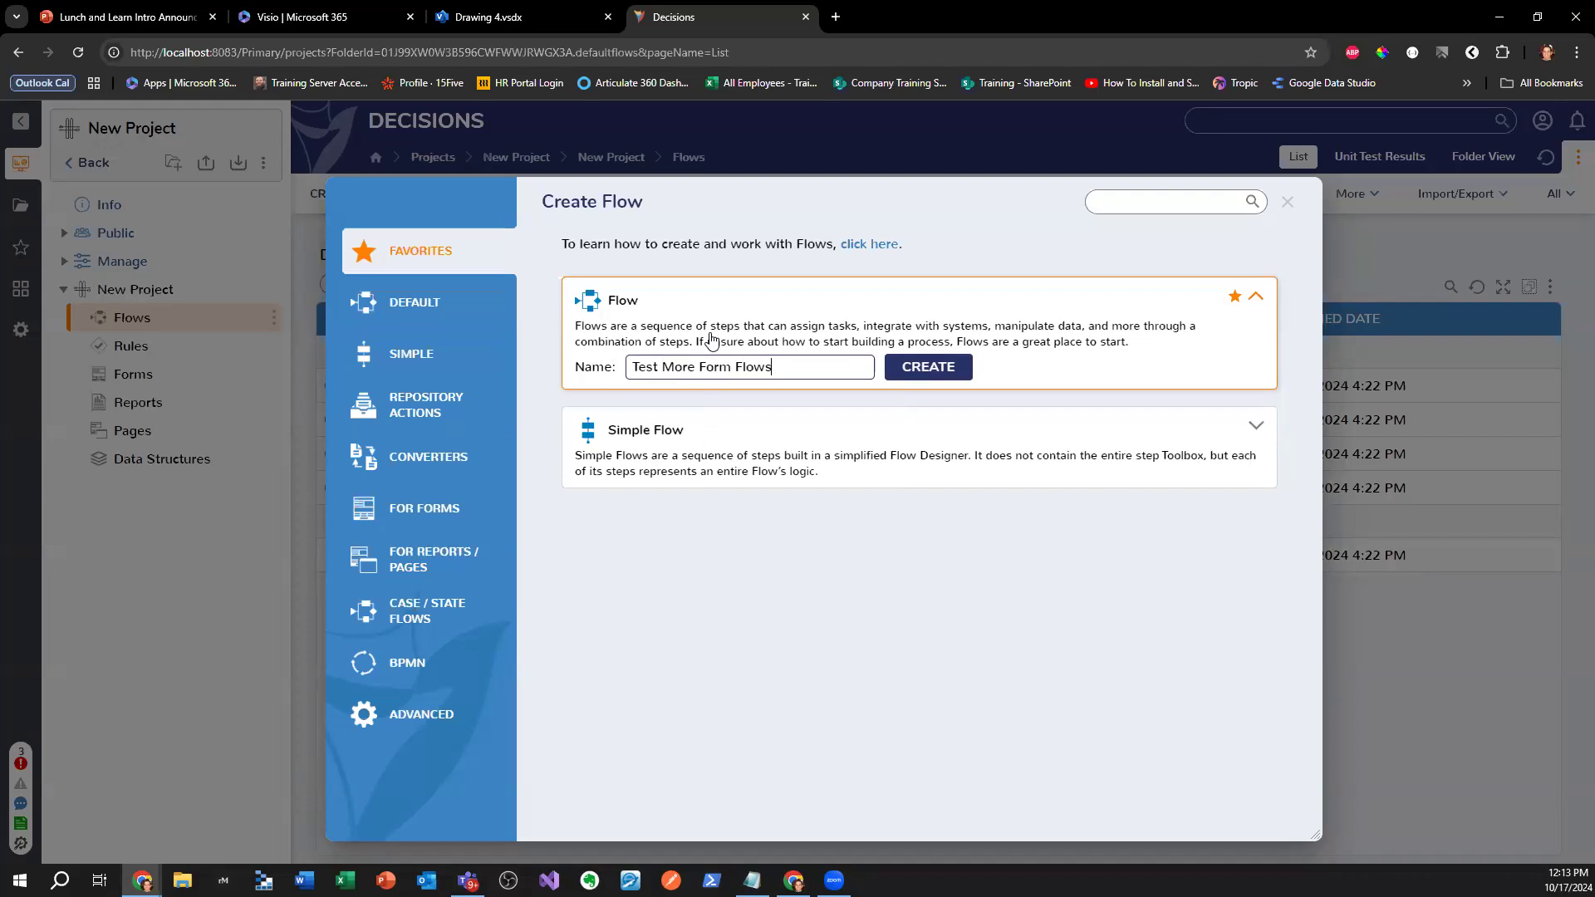
key(BackSpace)
key(BackSpace)
key(BackSpace)
key(BackSpace)
key(BackSpace)
key(BackSpace)
key(BackSpace)
key(BackSpace)
key(BackSpace)
key(BackSpace)
text(fprom)
key(BackSpace)
key(BackSpace)
key(BackSpace)
key(BackSpace)
key(BackSpace)
text(Forms In Flow)
key(Return)
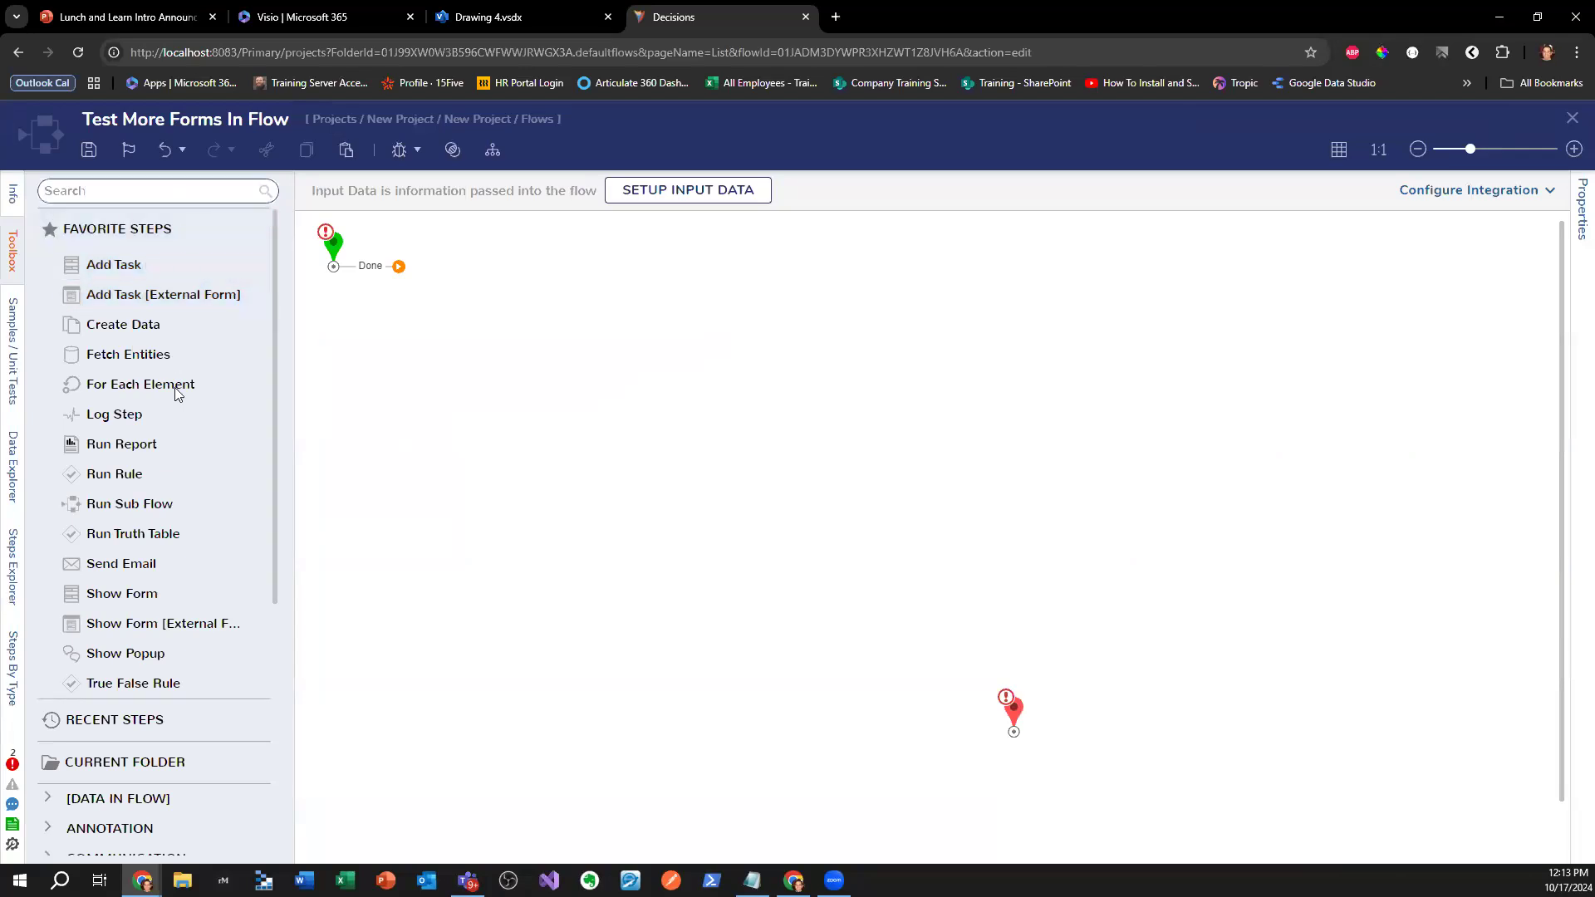
- Add a Show Form step after the start step, using the existing Stuff and Form Stuff form
scroll(159, 484, down, 3)
scroll(162, 499, up, 3)
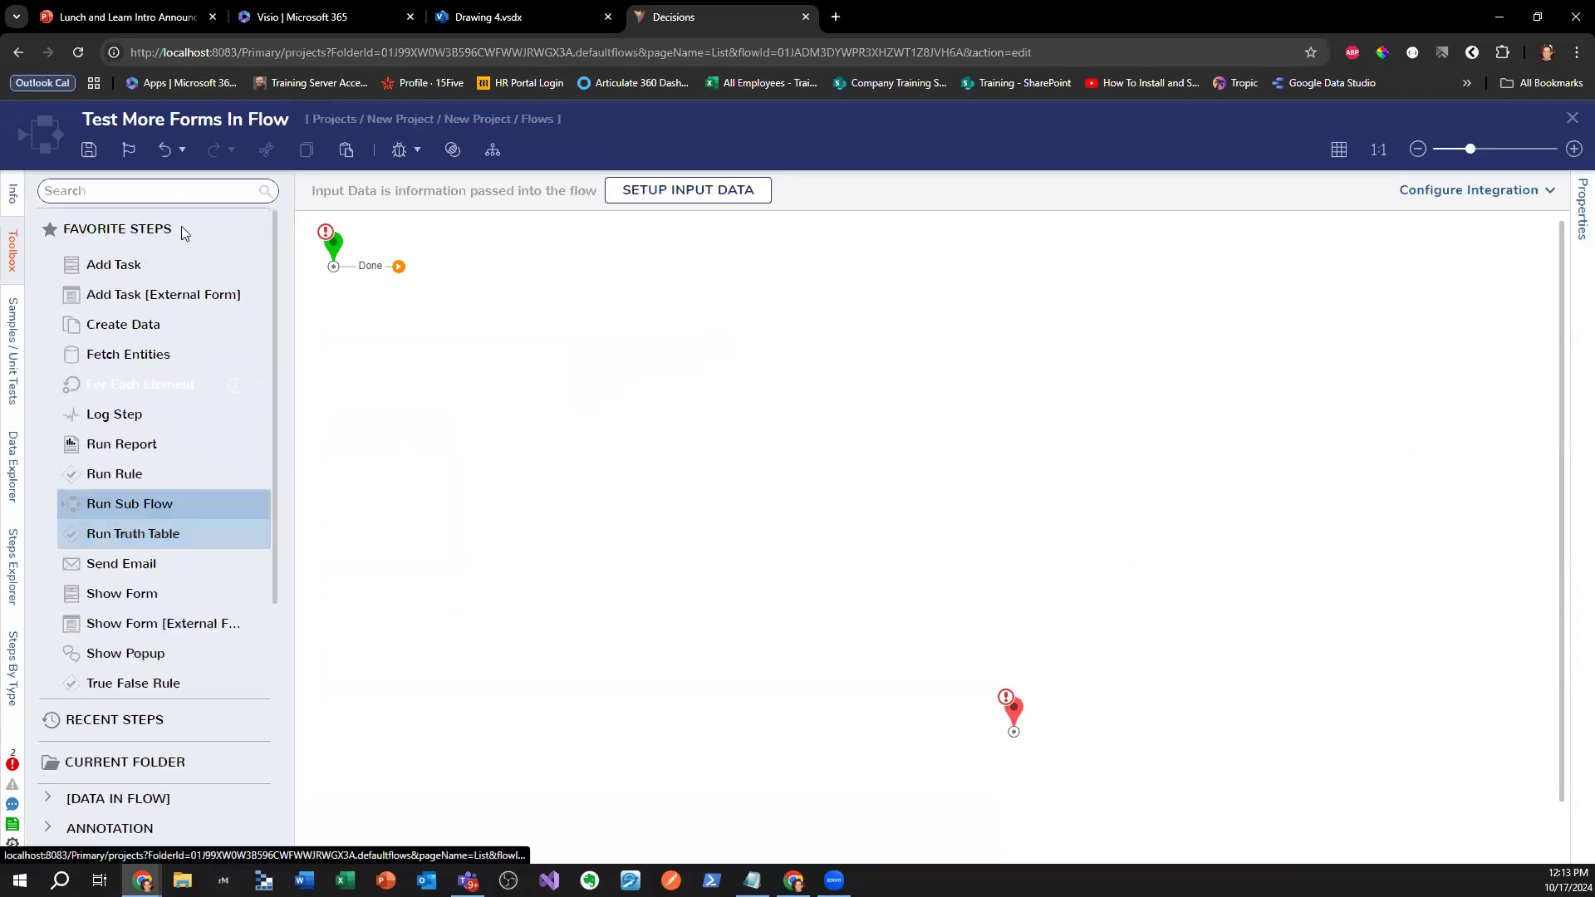
click(150, 191)
text(Show Form)
drag(101, 222, 548, 391)
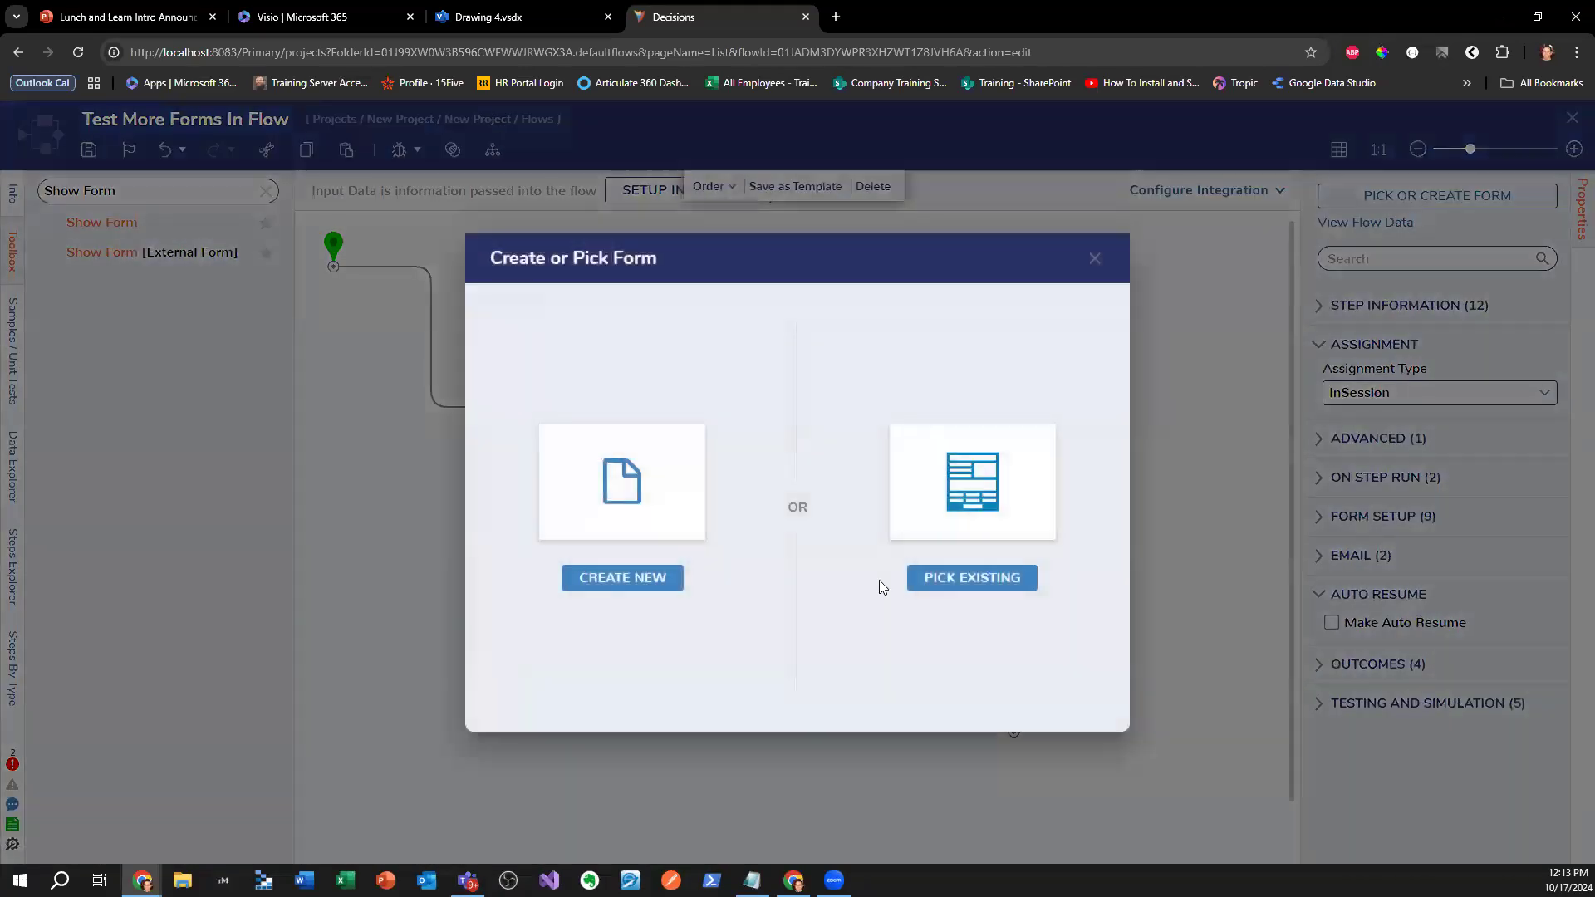
click(930, 578)
click(651, 308)
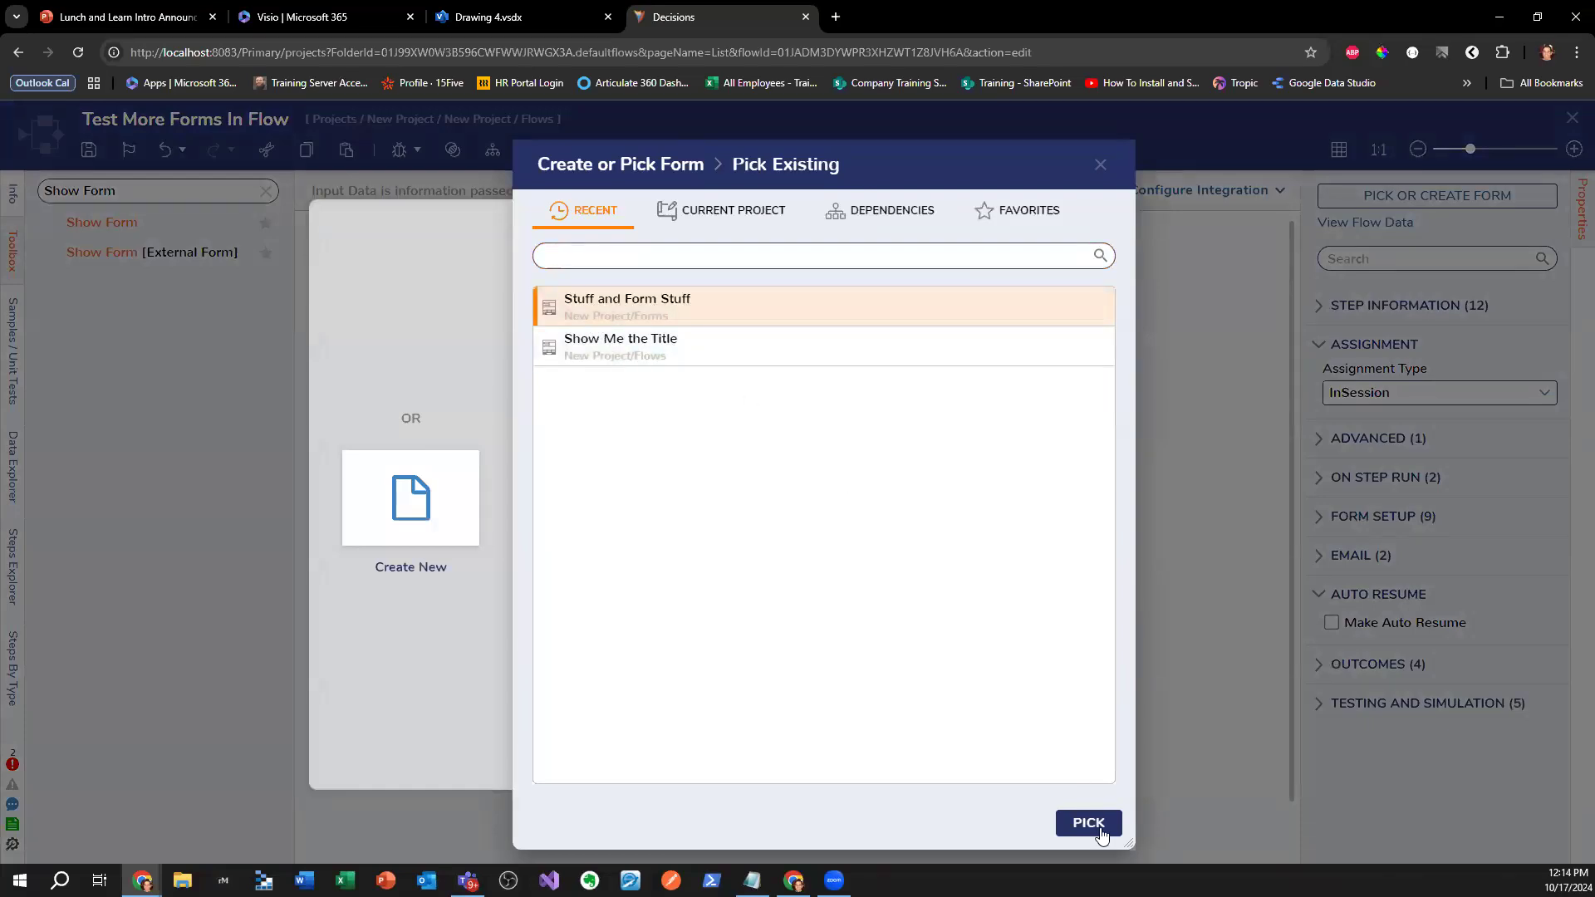
click(1088, 822)
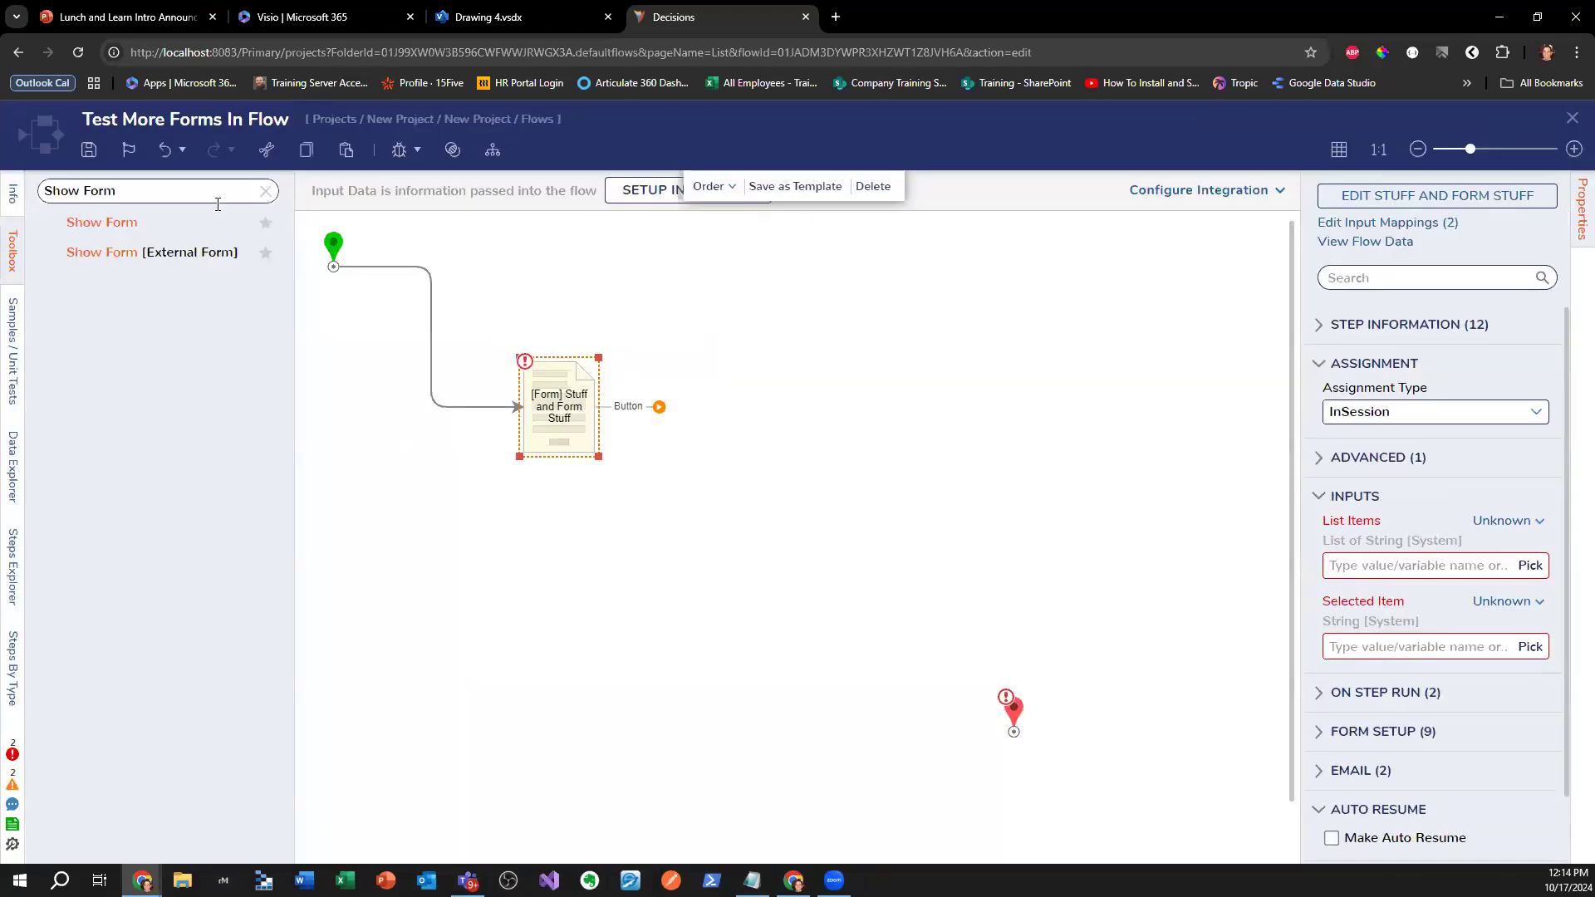
- Add a second Show Form step using the existing Show Me the Title form and connect it to the end step
drag(101, 221, 823, 374)
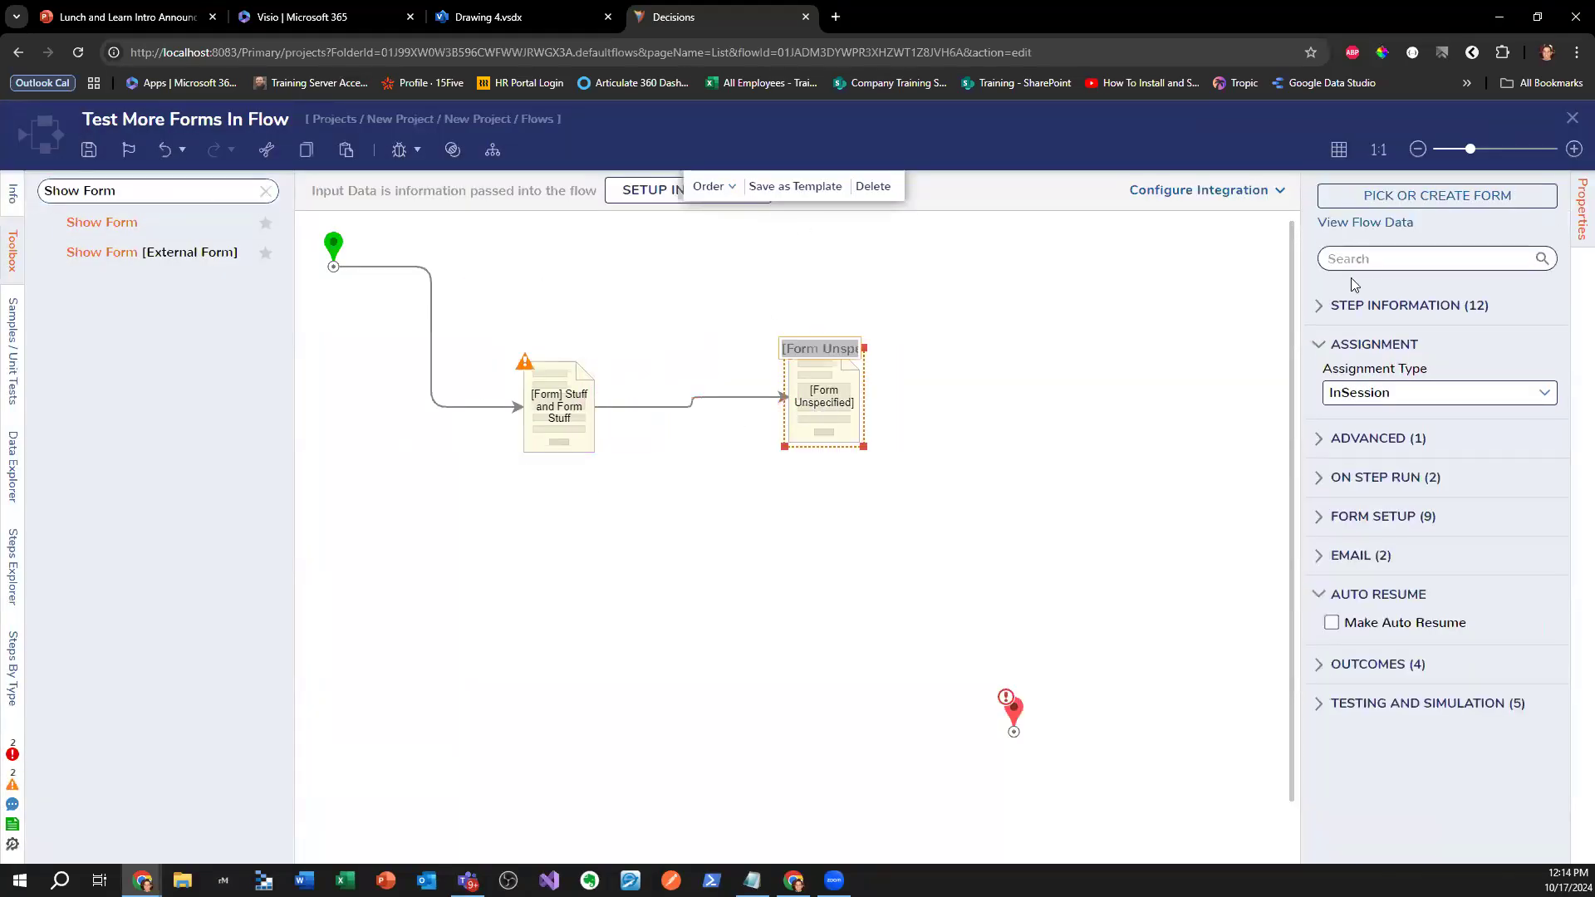
click(1421, 196)
click(968, 575)
click(656, 363)
click(1079, 820)
drag(1044, 745, 1013, 731)
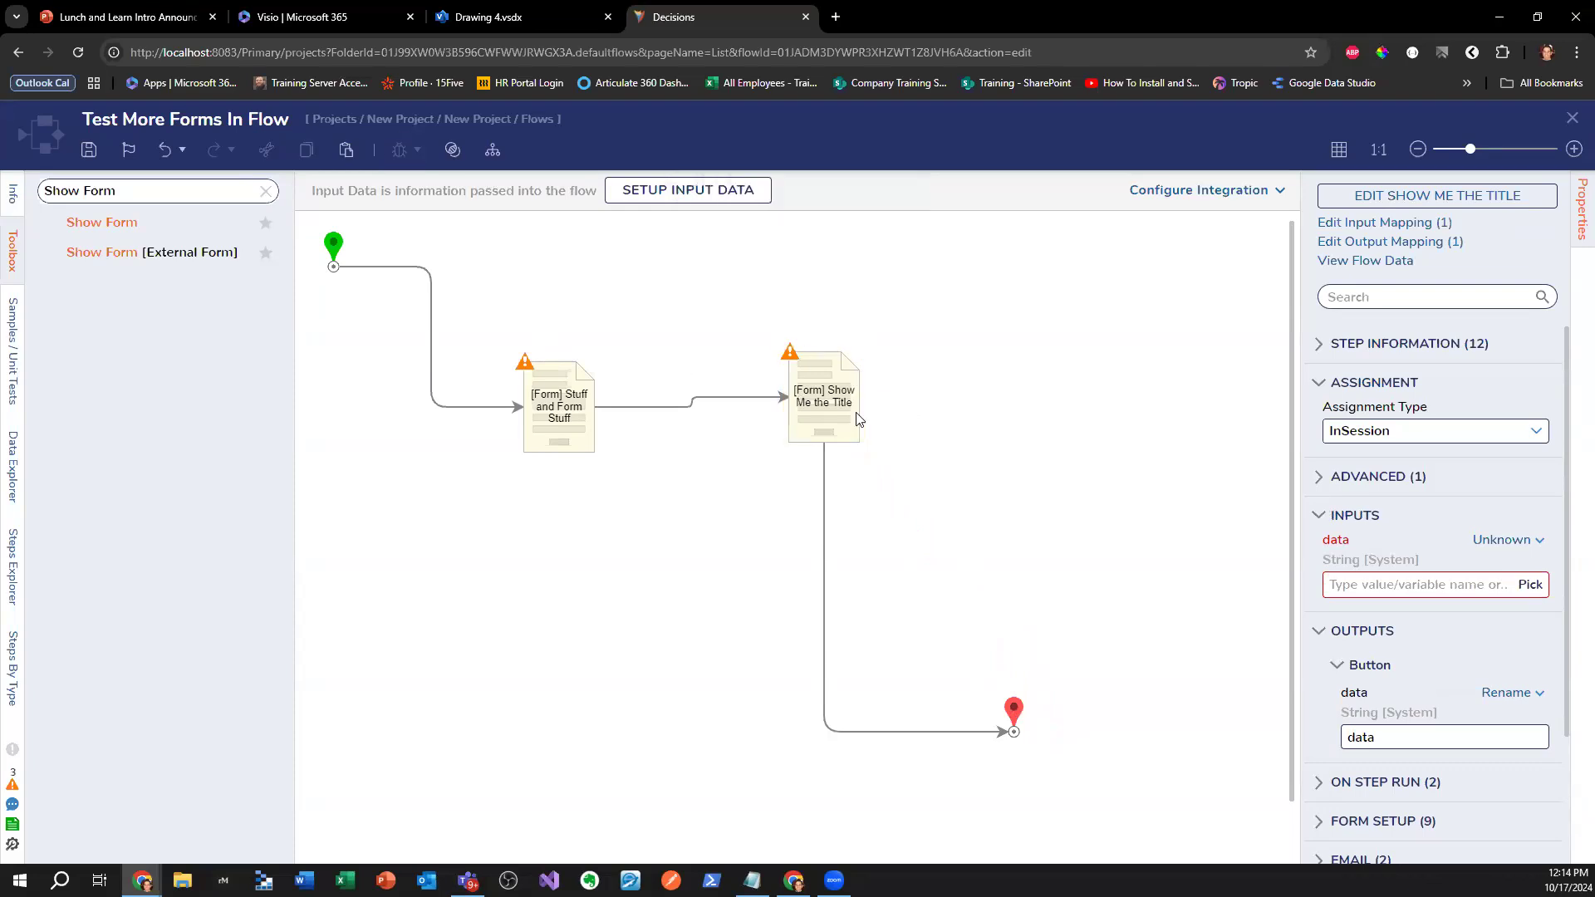
- Debug the flow from the Stuff and Form Stuff form through to Show Me the Title, then close the debugger
click(400, 149)
click(1319, 414)
click(898, 389)
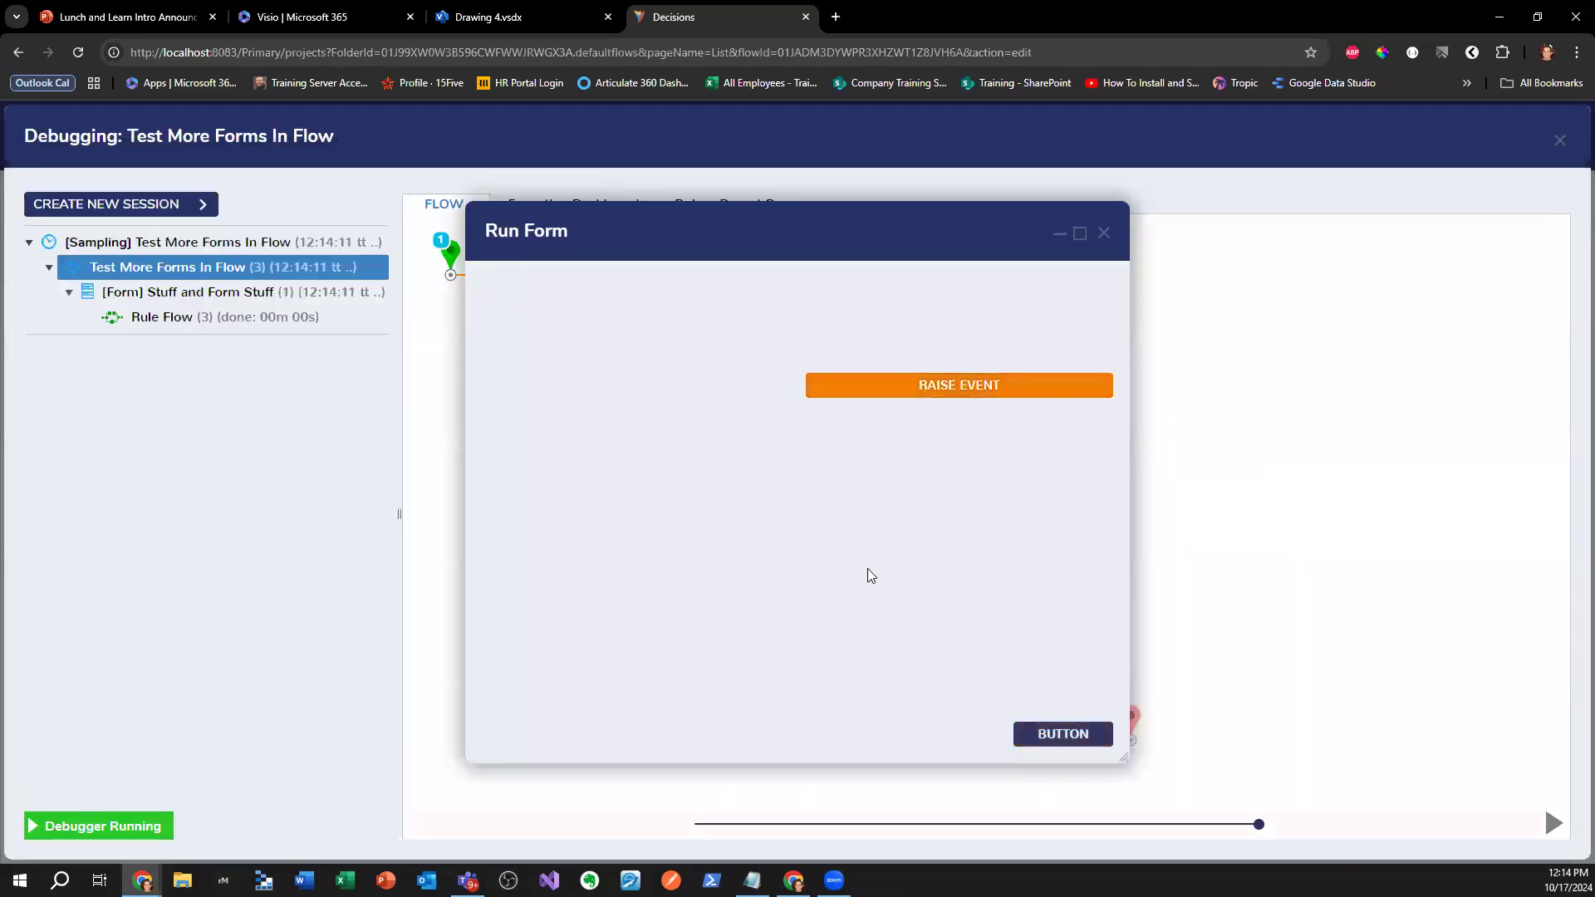
click(1049, 736)
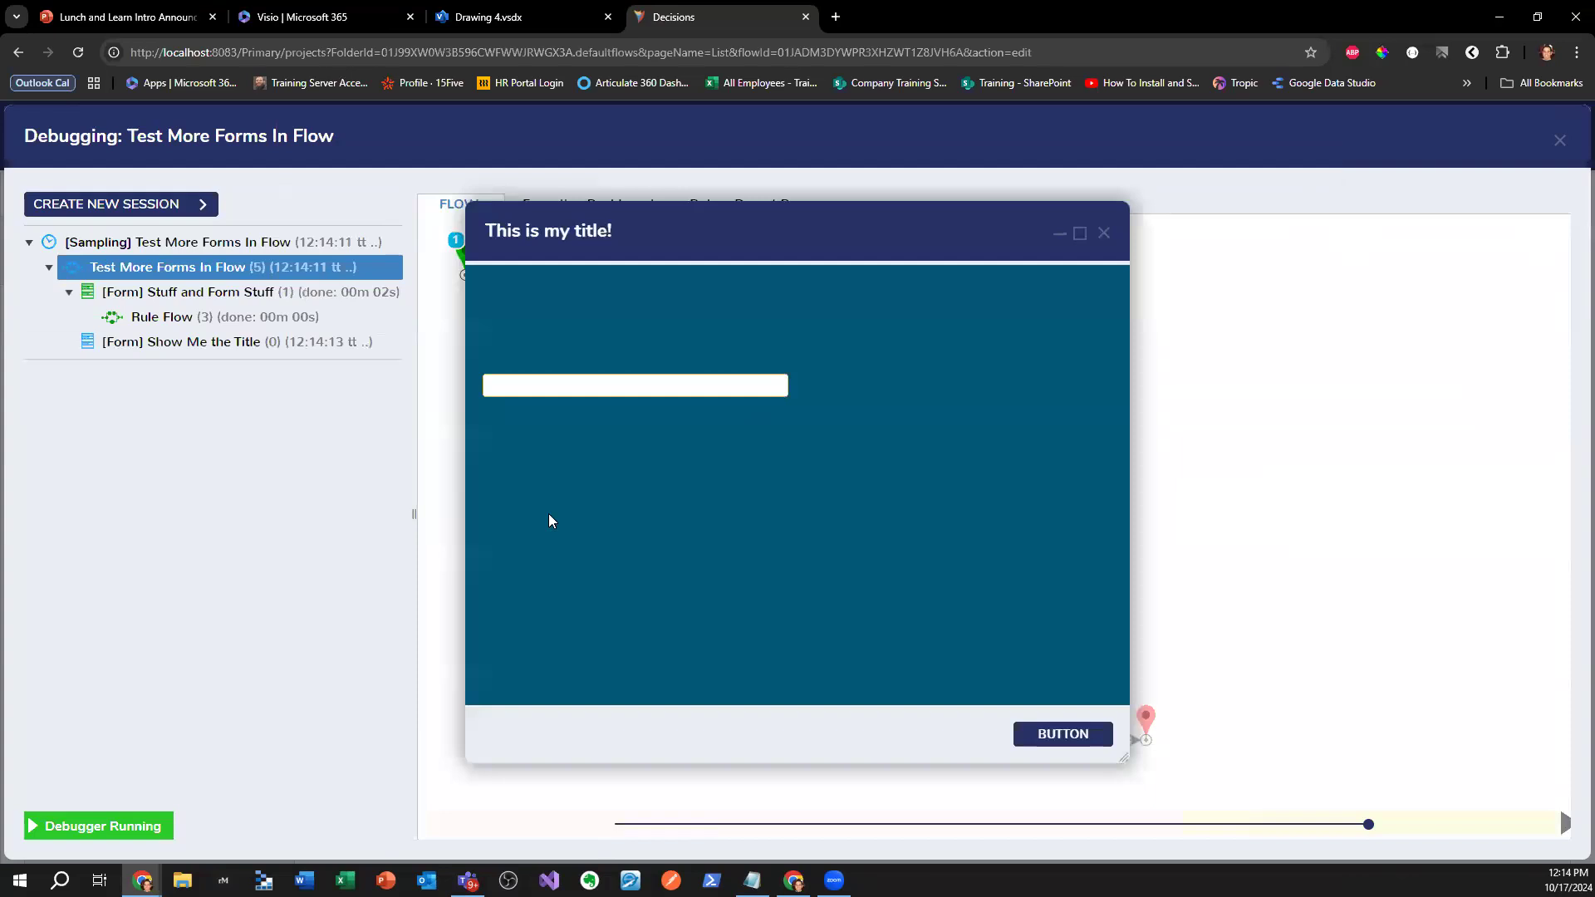
click(1103, 233)
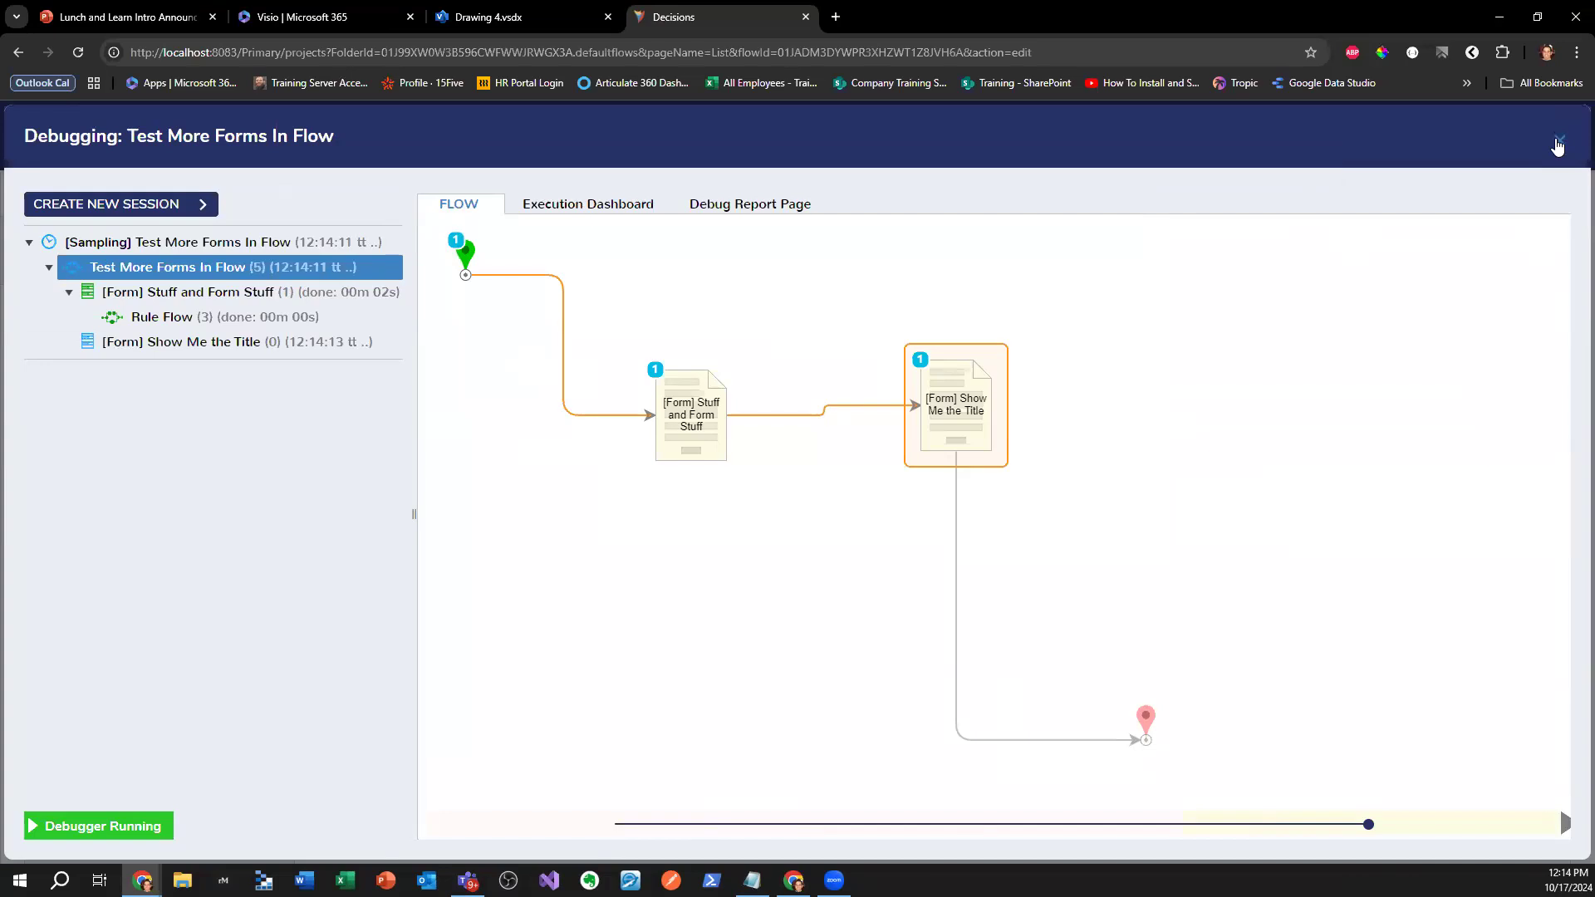
click(1557, 144)
- Add a Back button beside the existing button on Show Me the Title and link its outcome to the Stuff and Form Stuff step
click(811, 417)
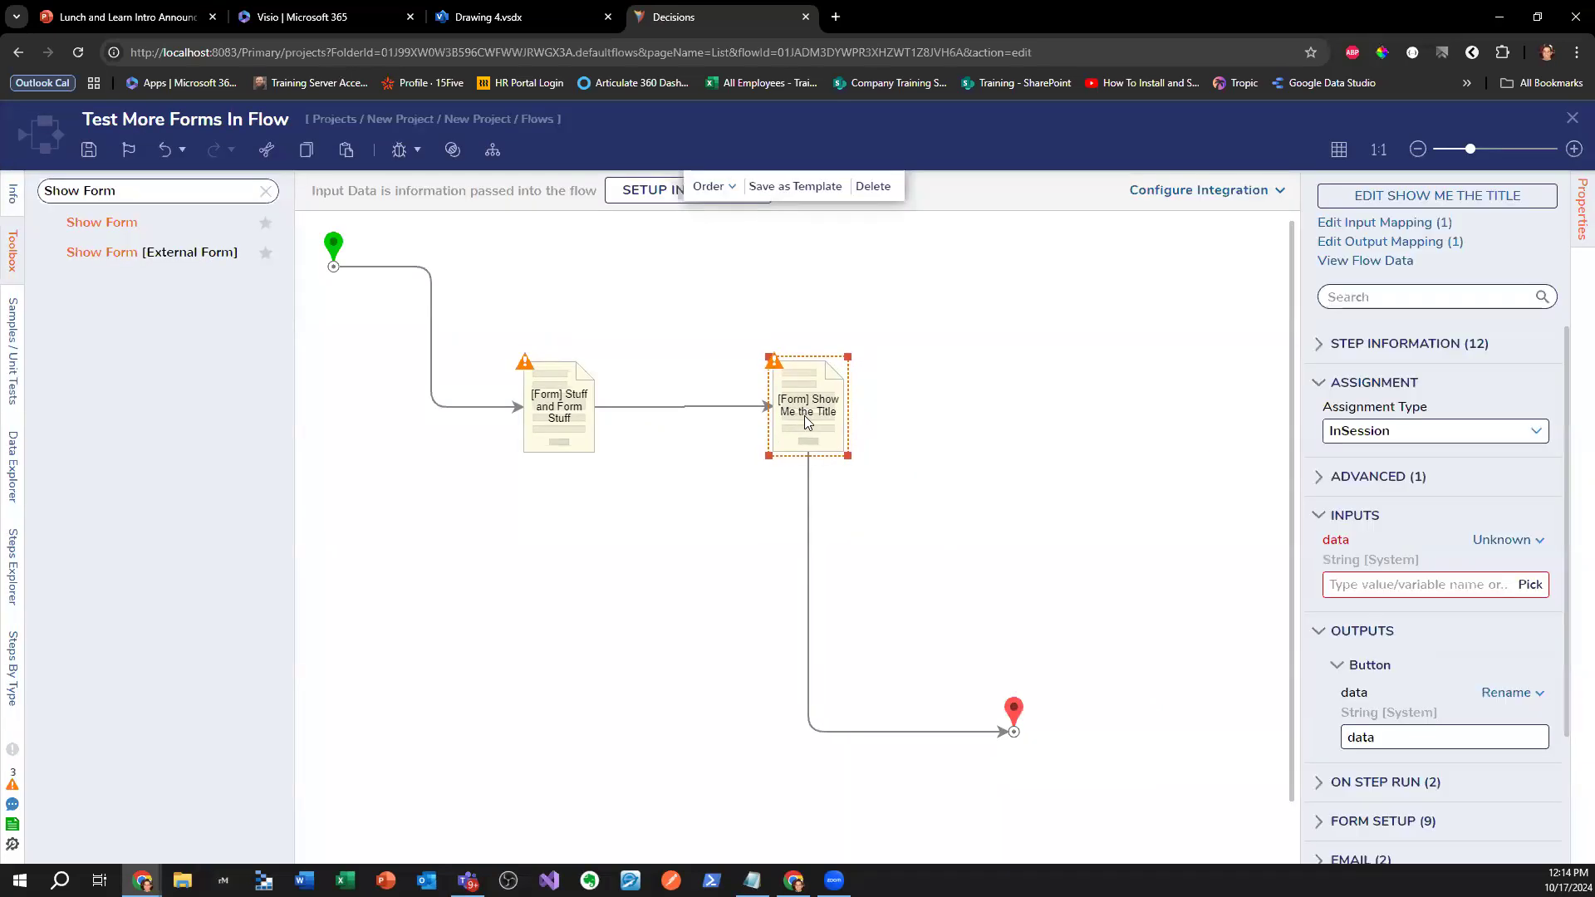
click(1348, 198)
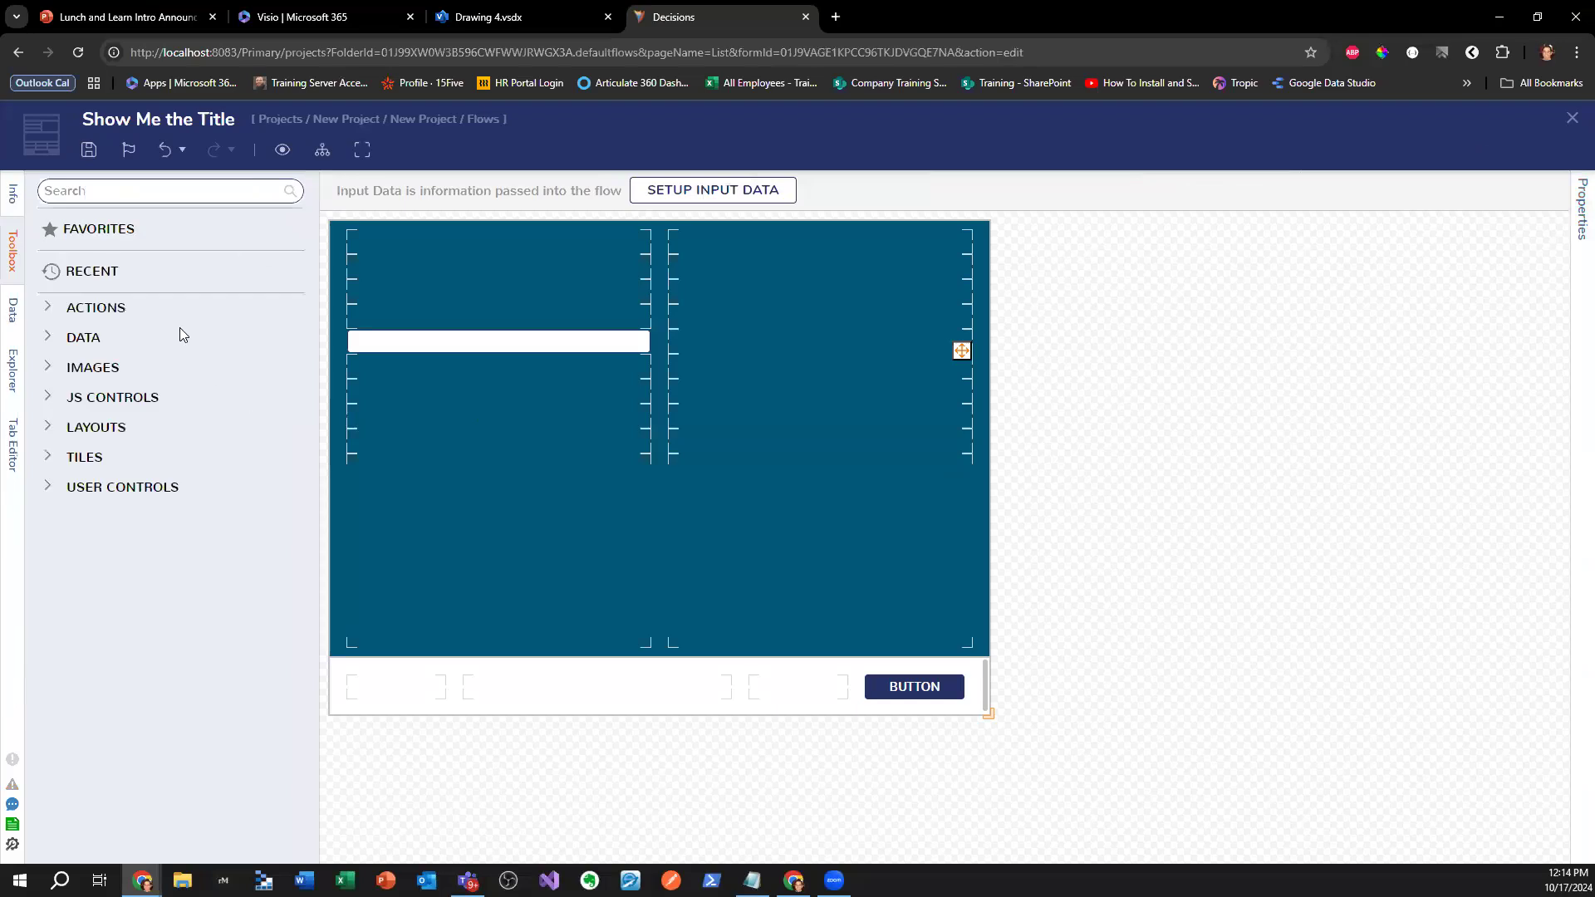
drag(610, 660, 798, 686)
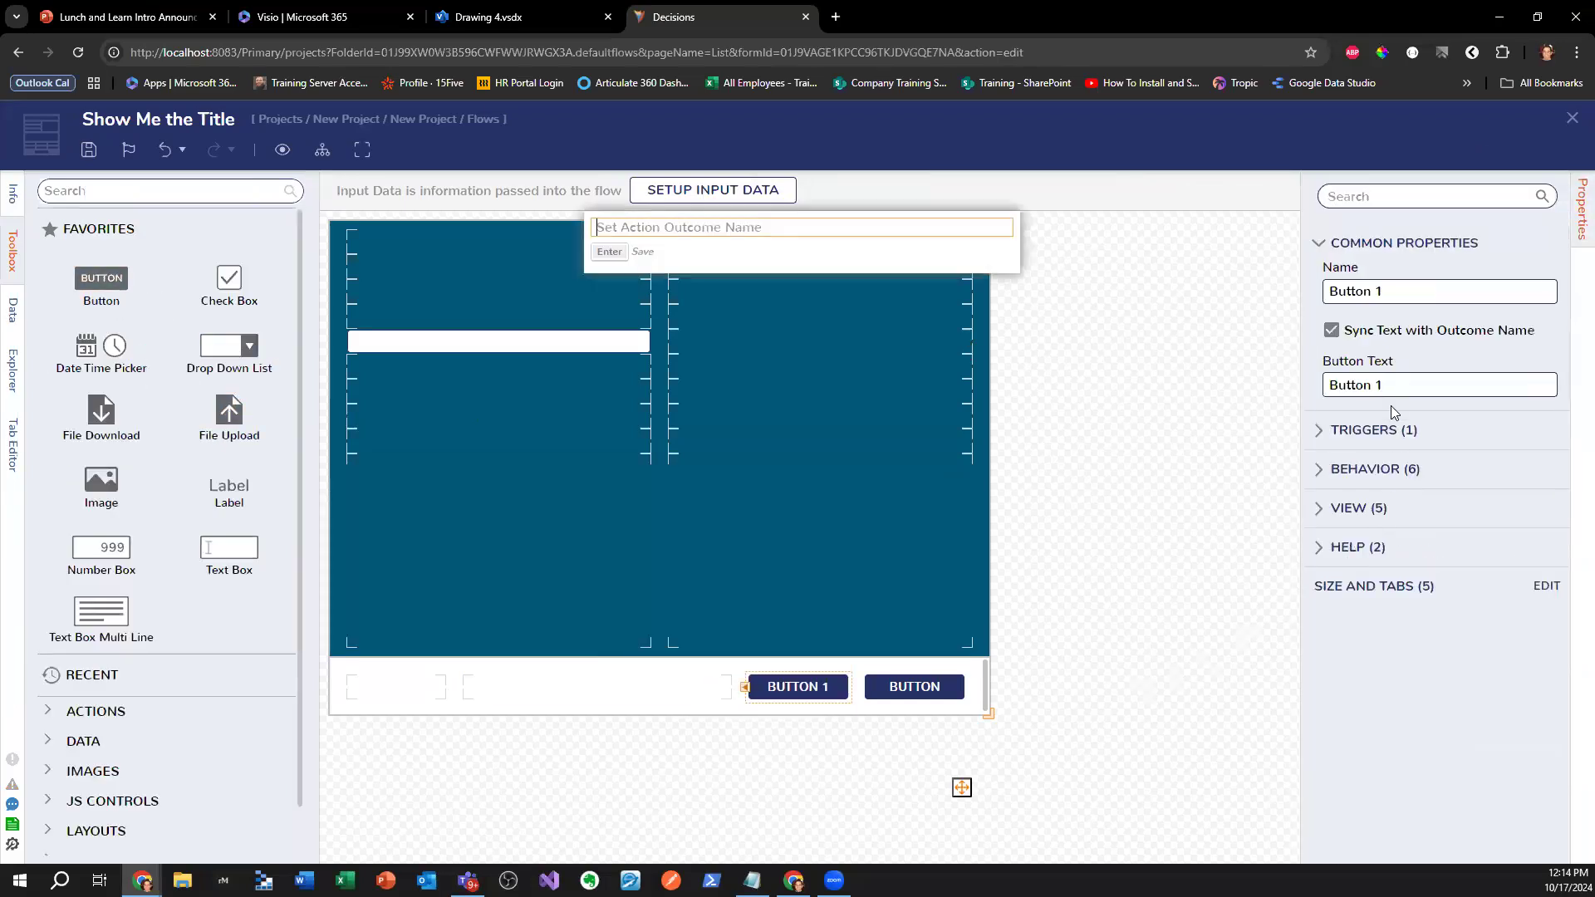
click(1179, 424)
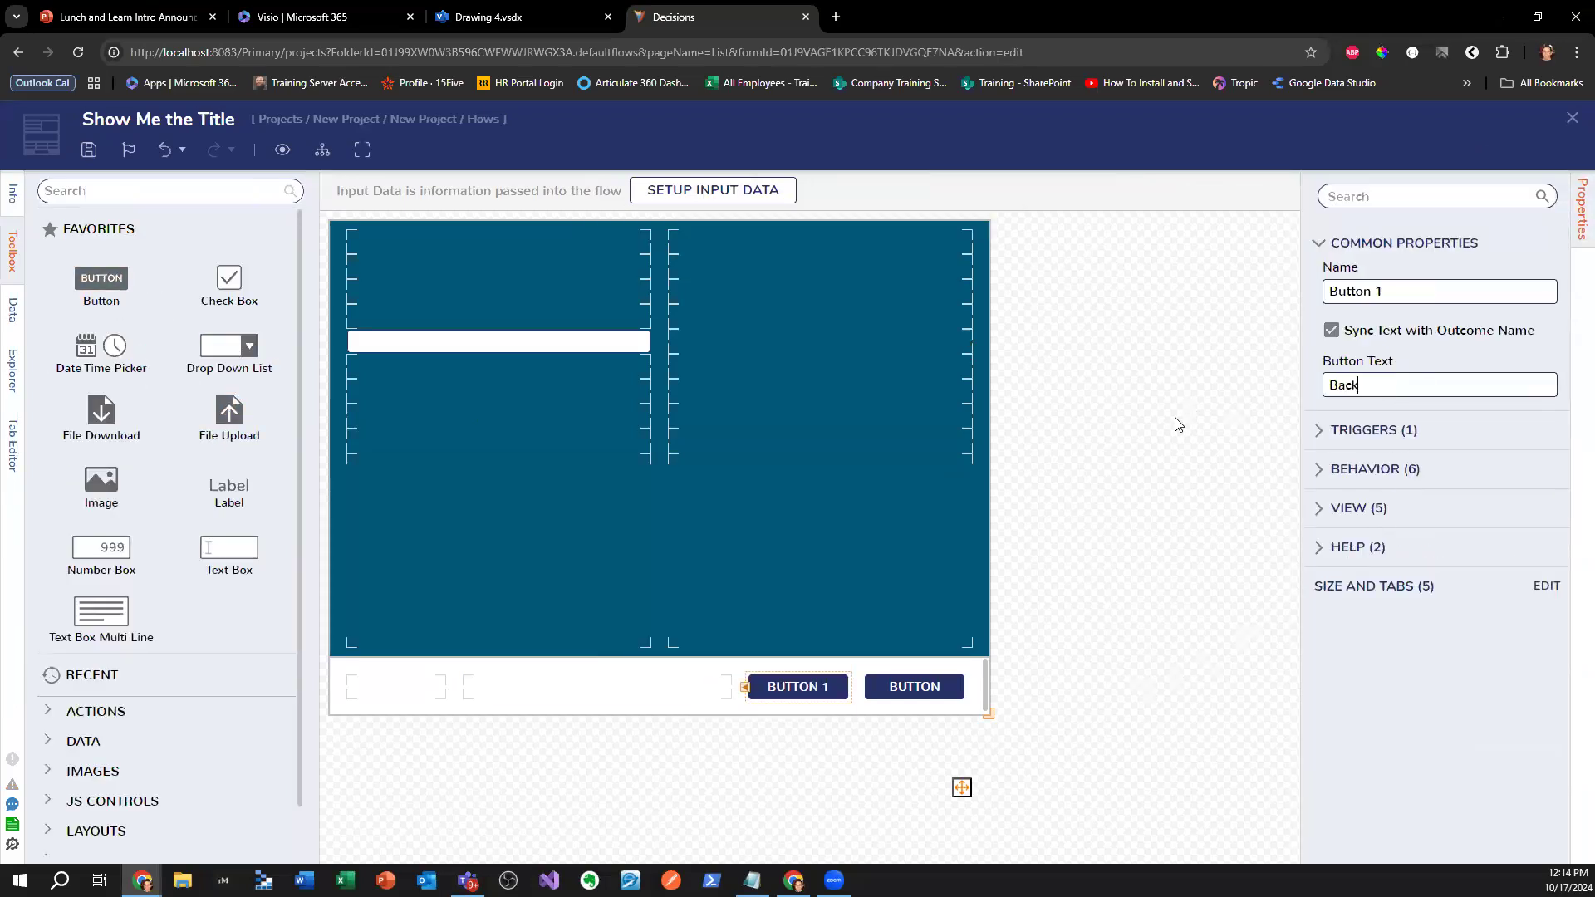
click(1571, 117)
click(1004, 606)
mouse_move(900, 408)
mouse_down()
mouse_move(584, 320)
mouse_move(587, 346)
mouse_up()
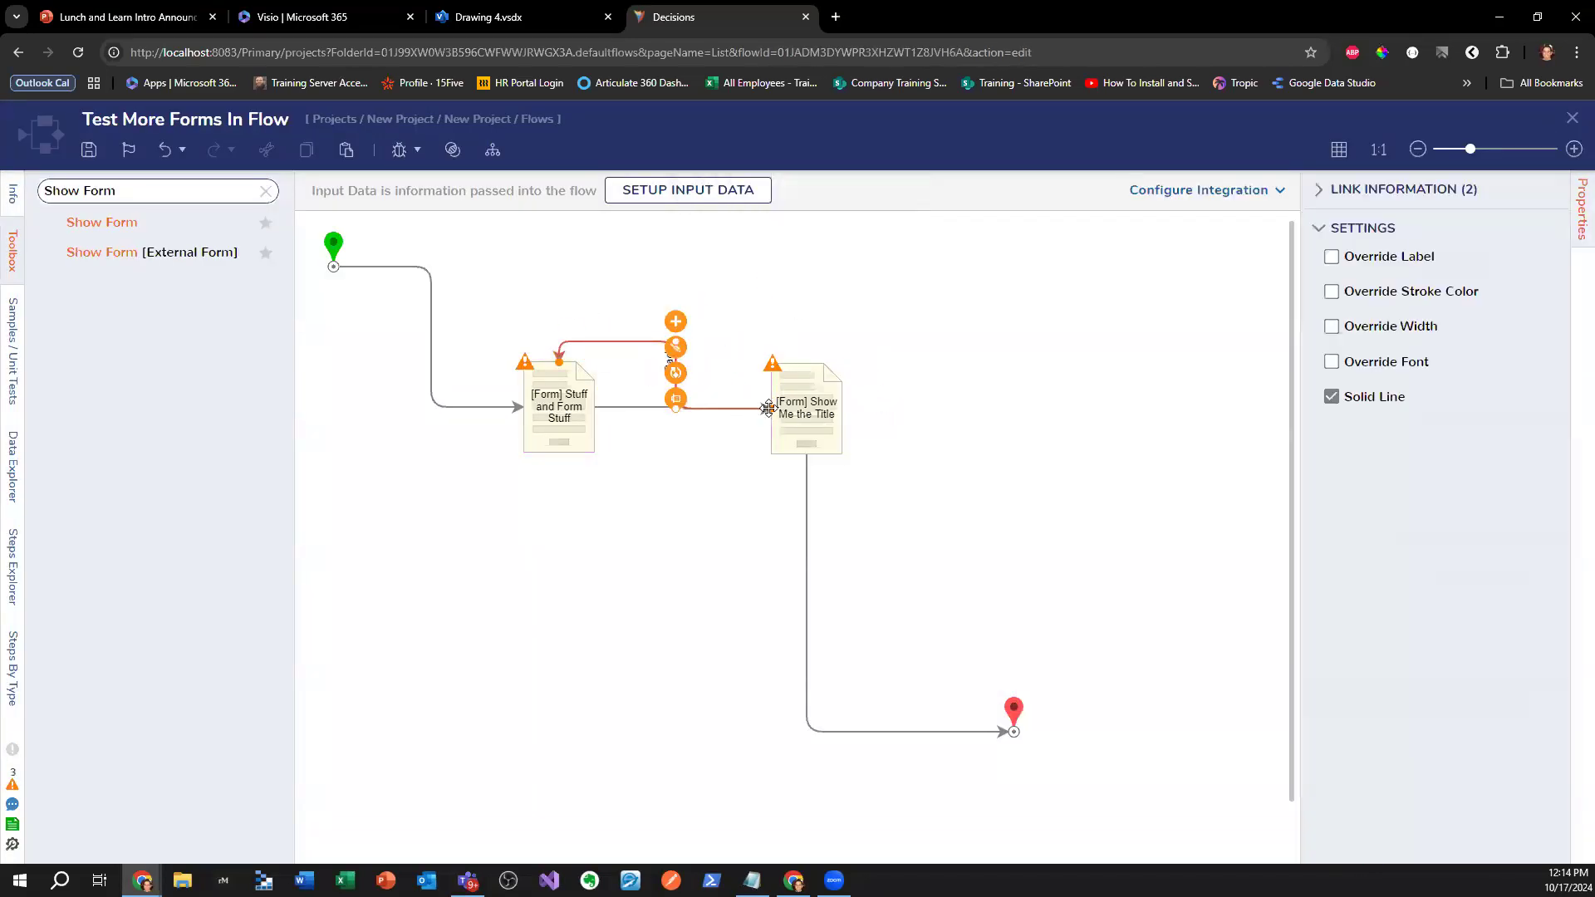
- Debug the flow by going back once, raising the event, entering "test" in the second form and finishing the run
click(400, 151)
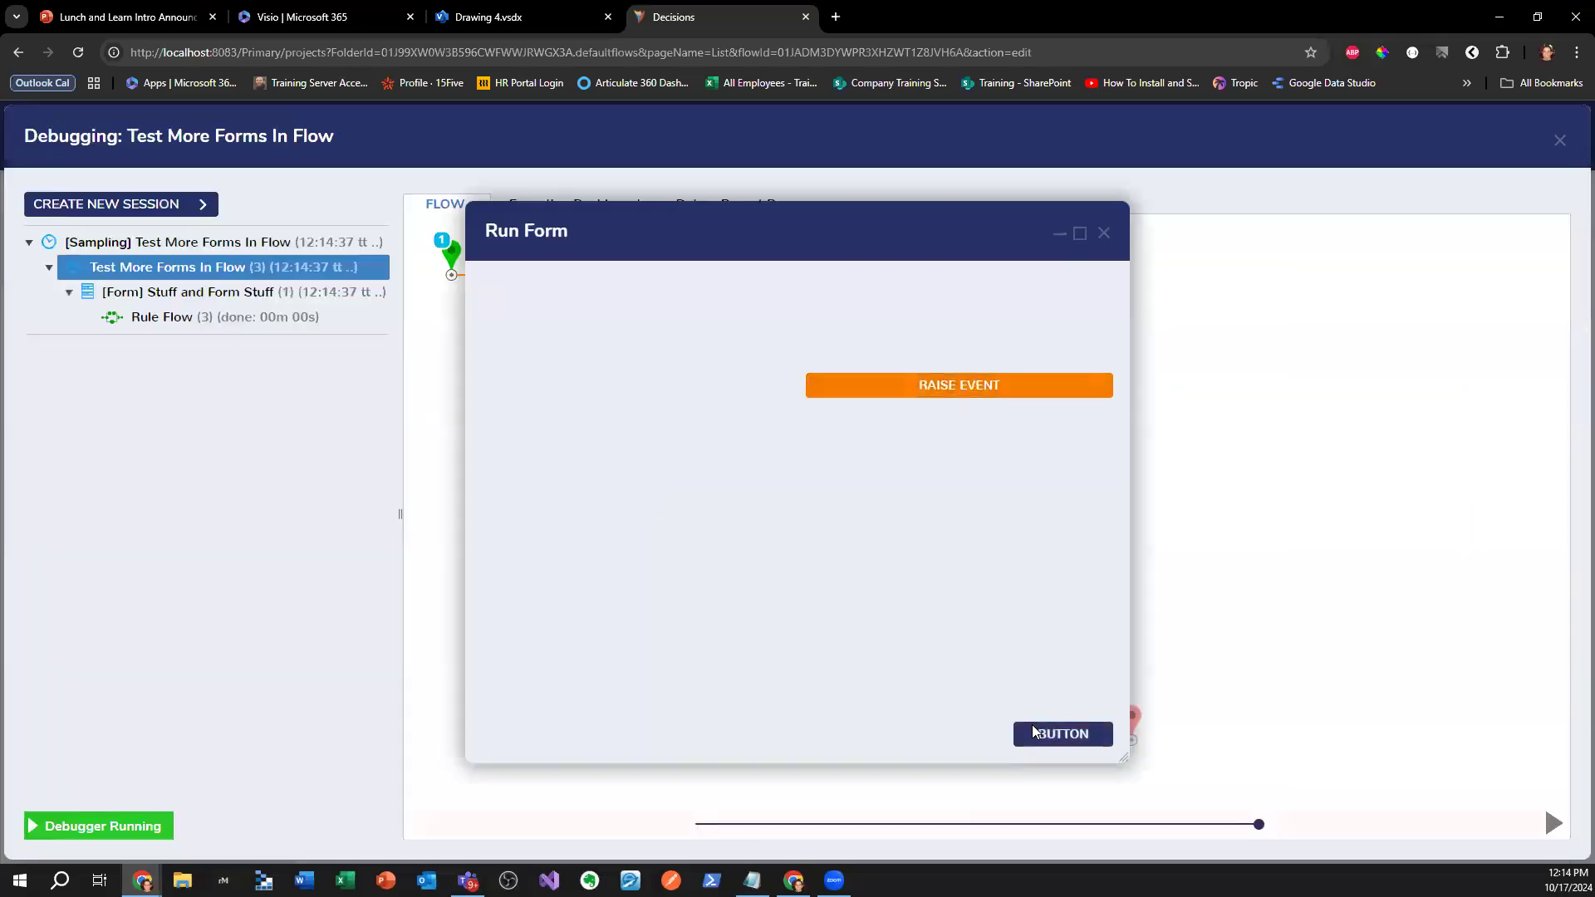
click(1032, 730)
click(934, 736)
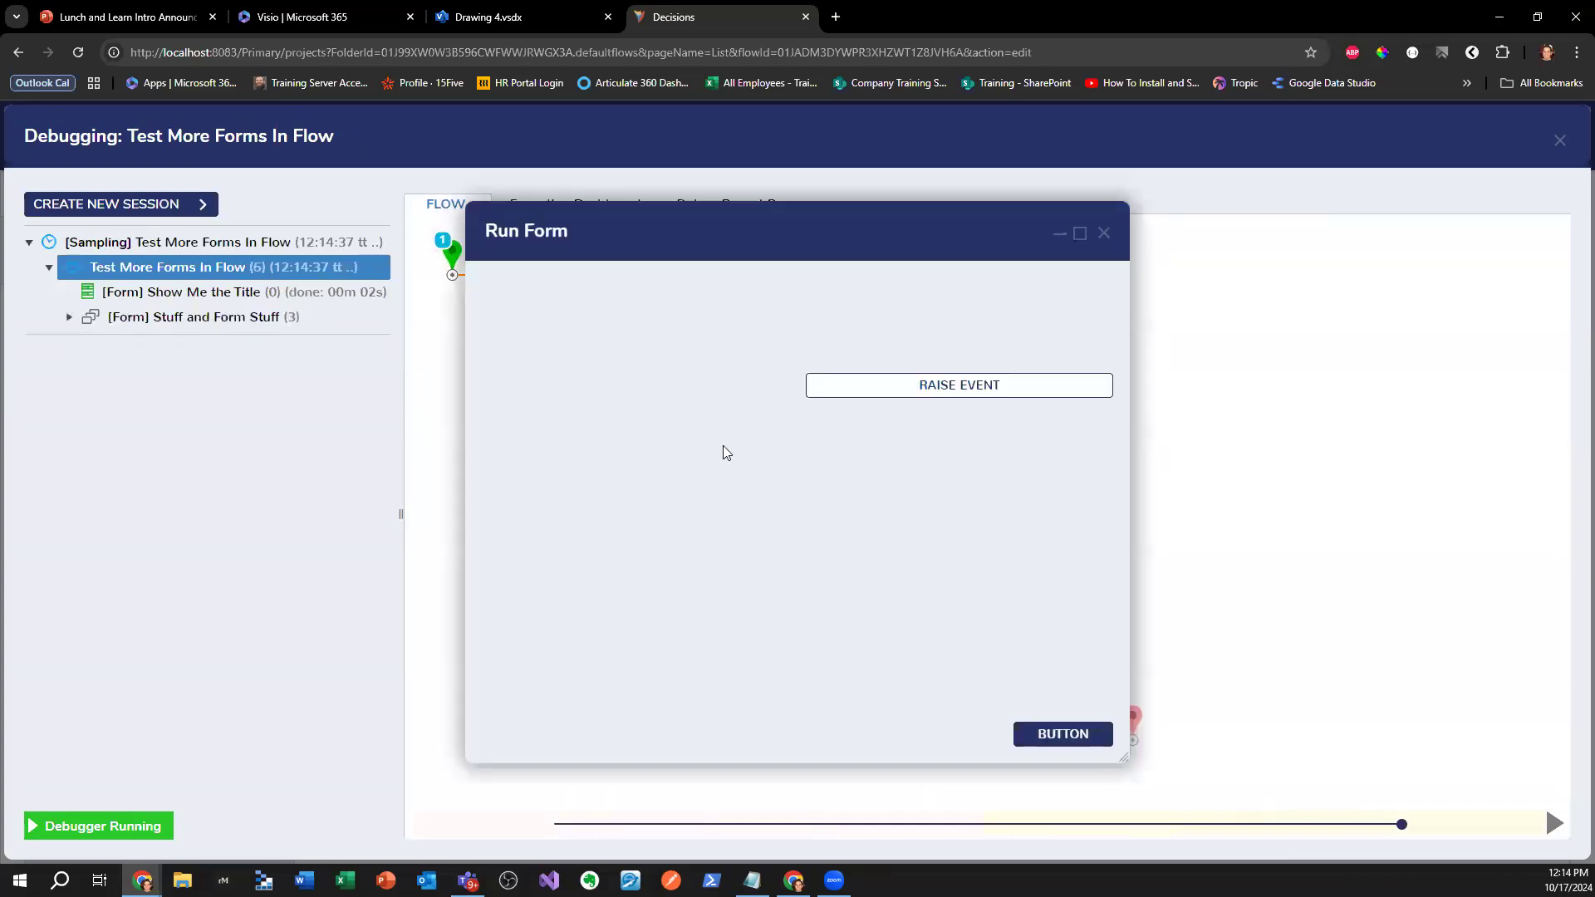
click(943, 386)
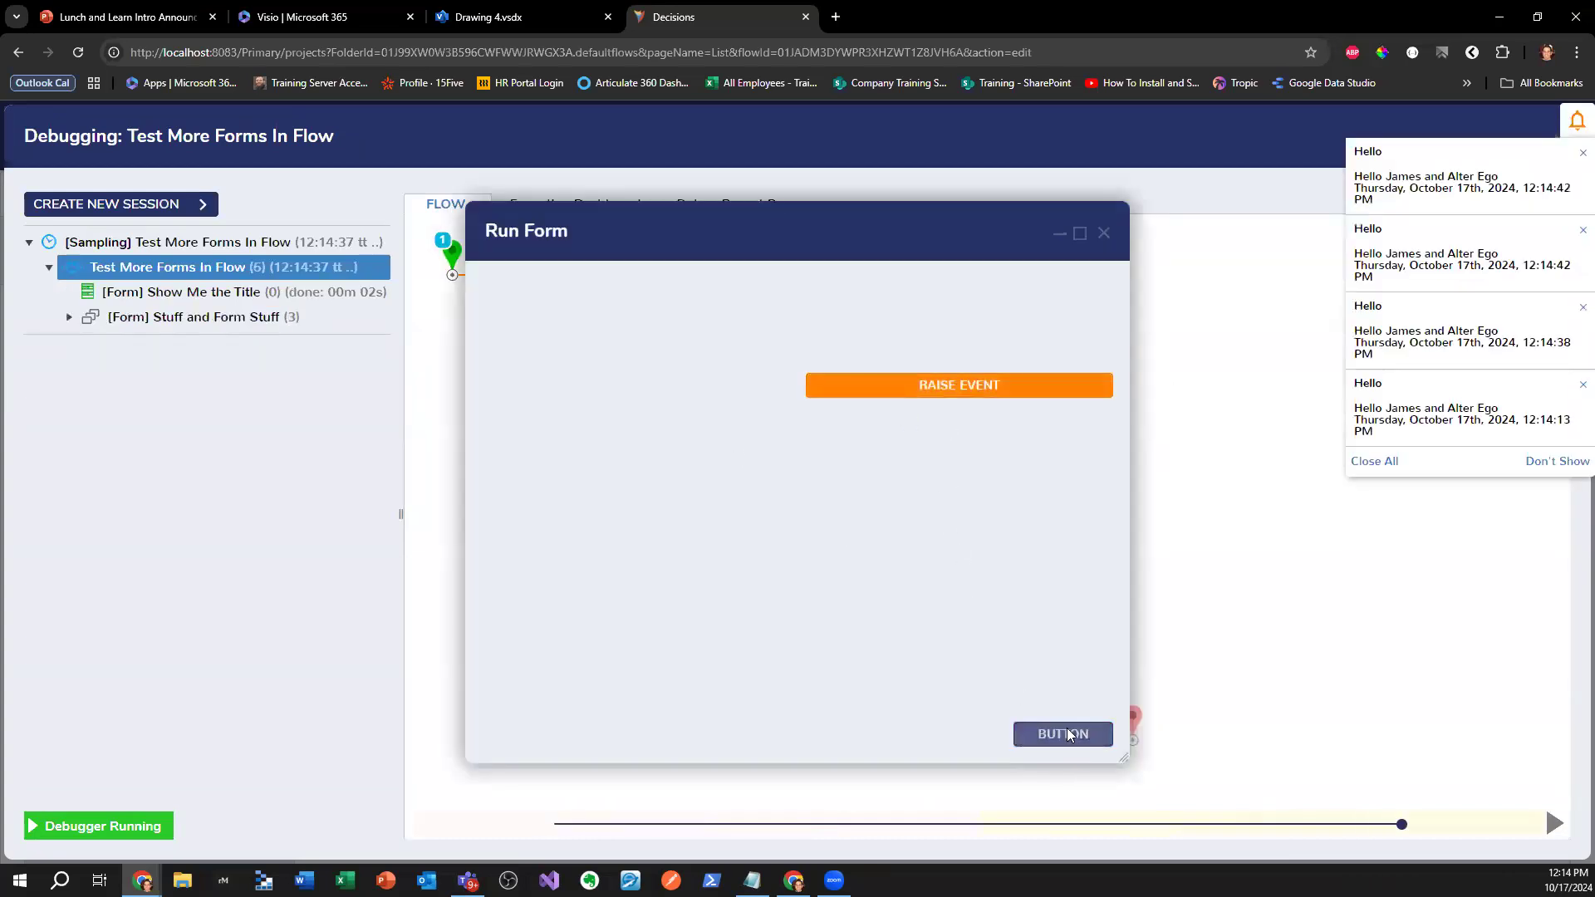
click(1069, 735)
click(712, 384)
text(test)
click(1063, 734)
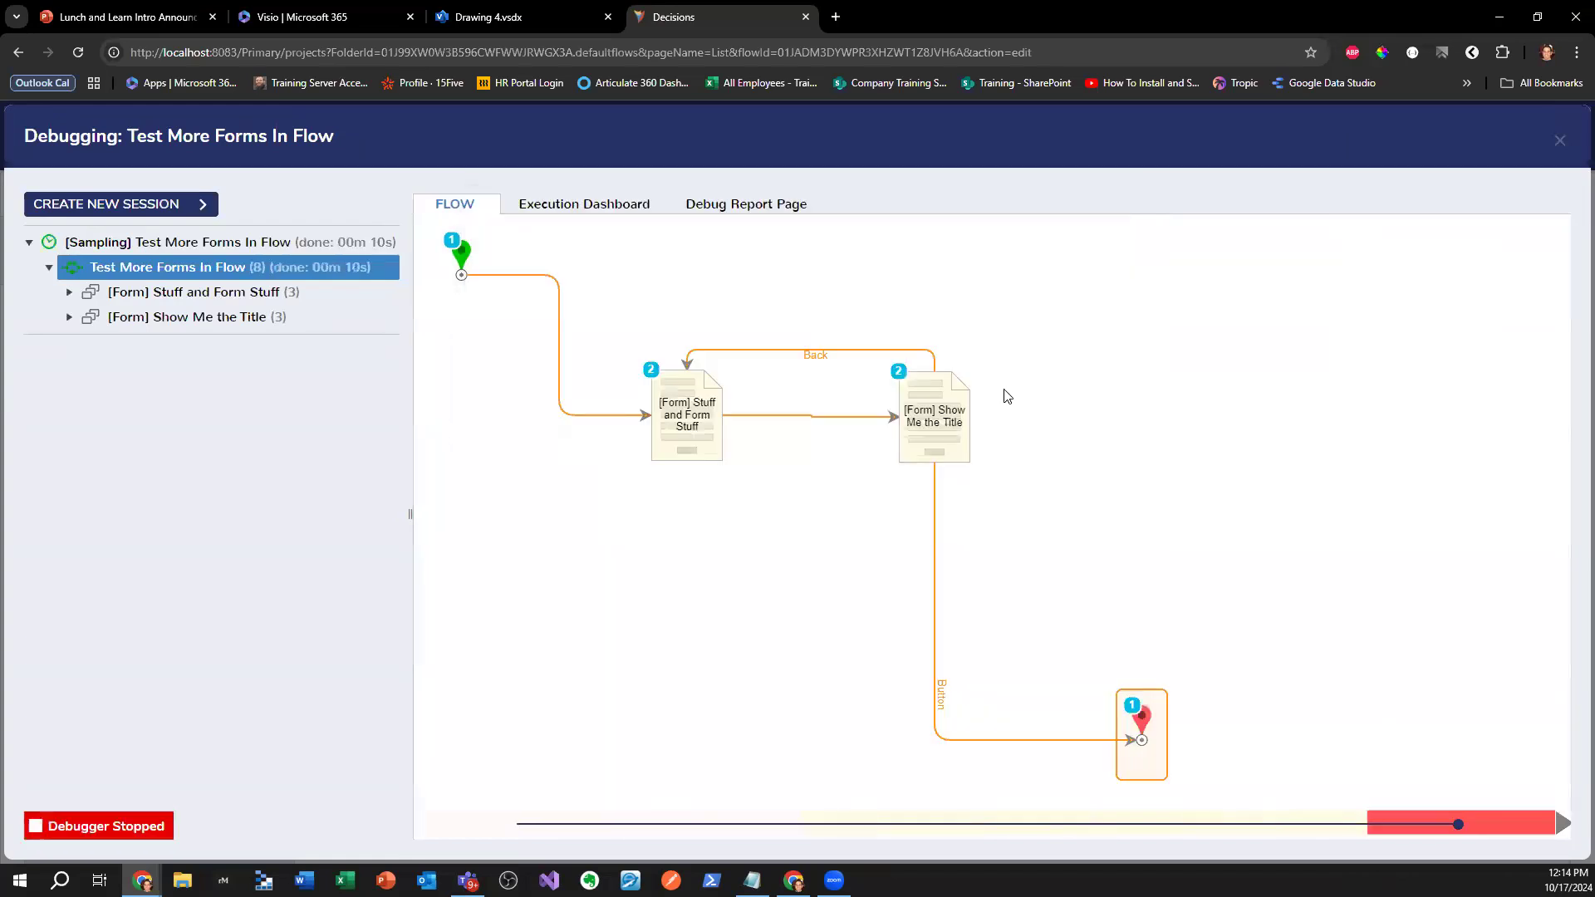
click(1561, 143)
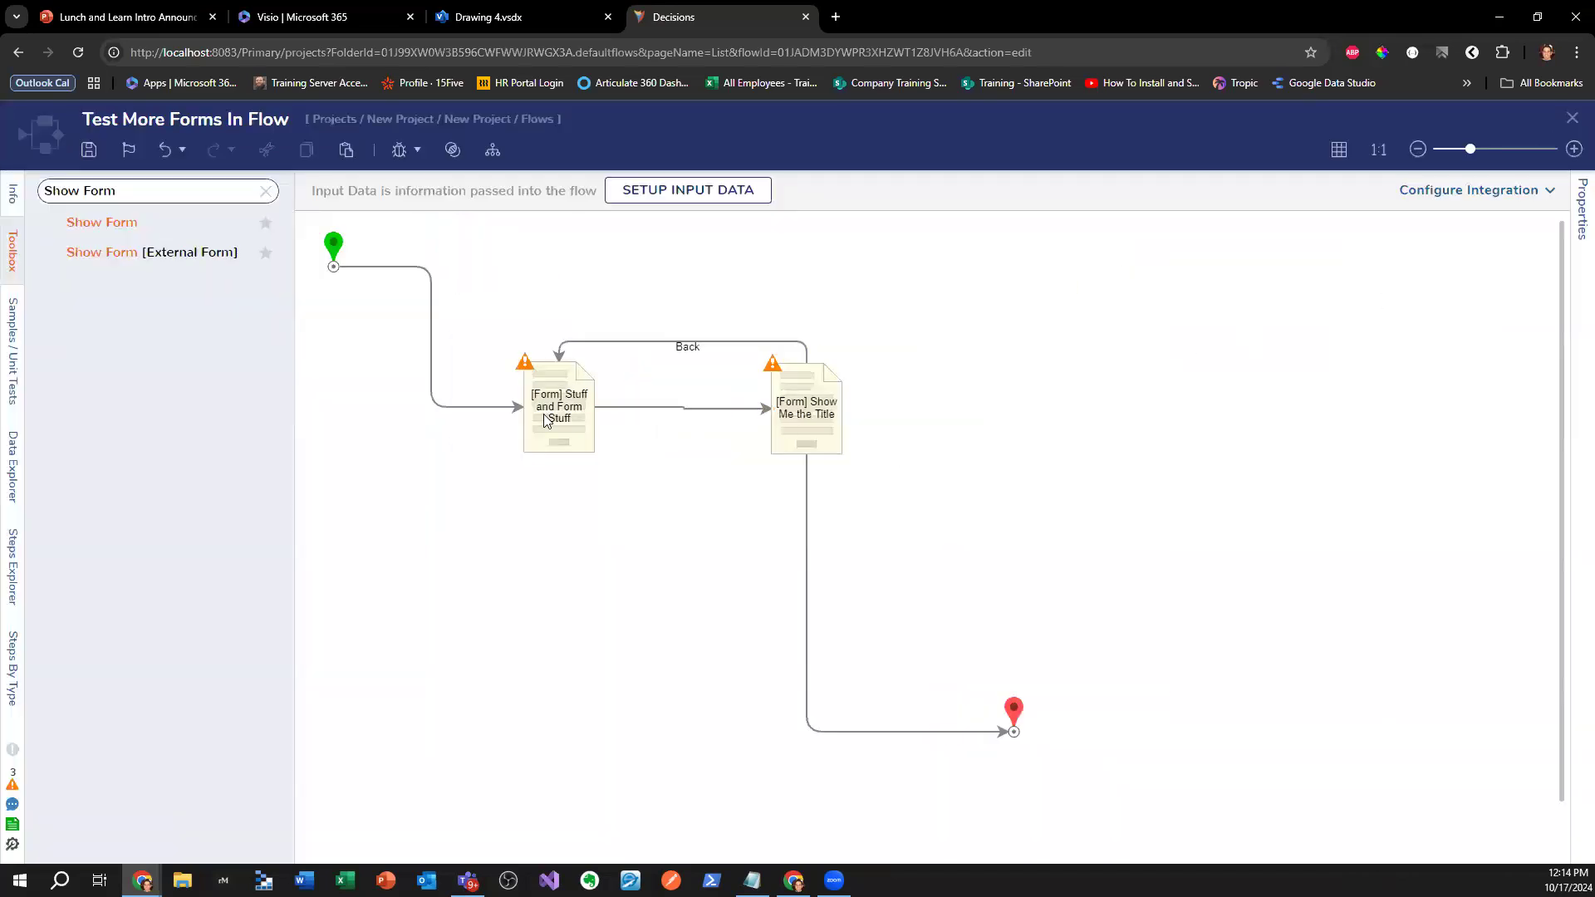
- Open the Stuff and Form Stuff form for editing and shrink the Form Steps control to the form's upper half
click(1409, 195)
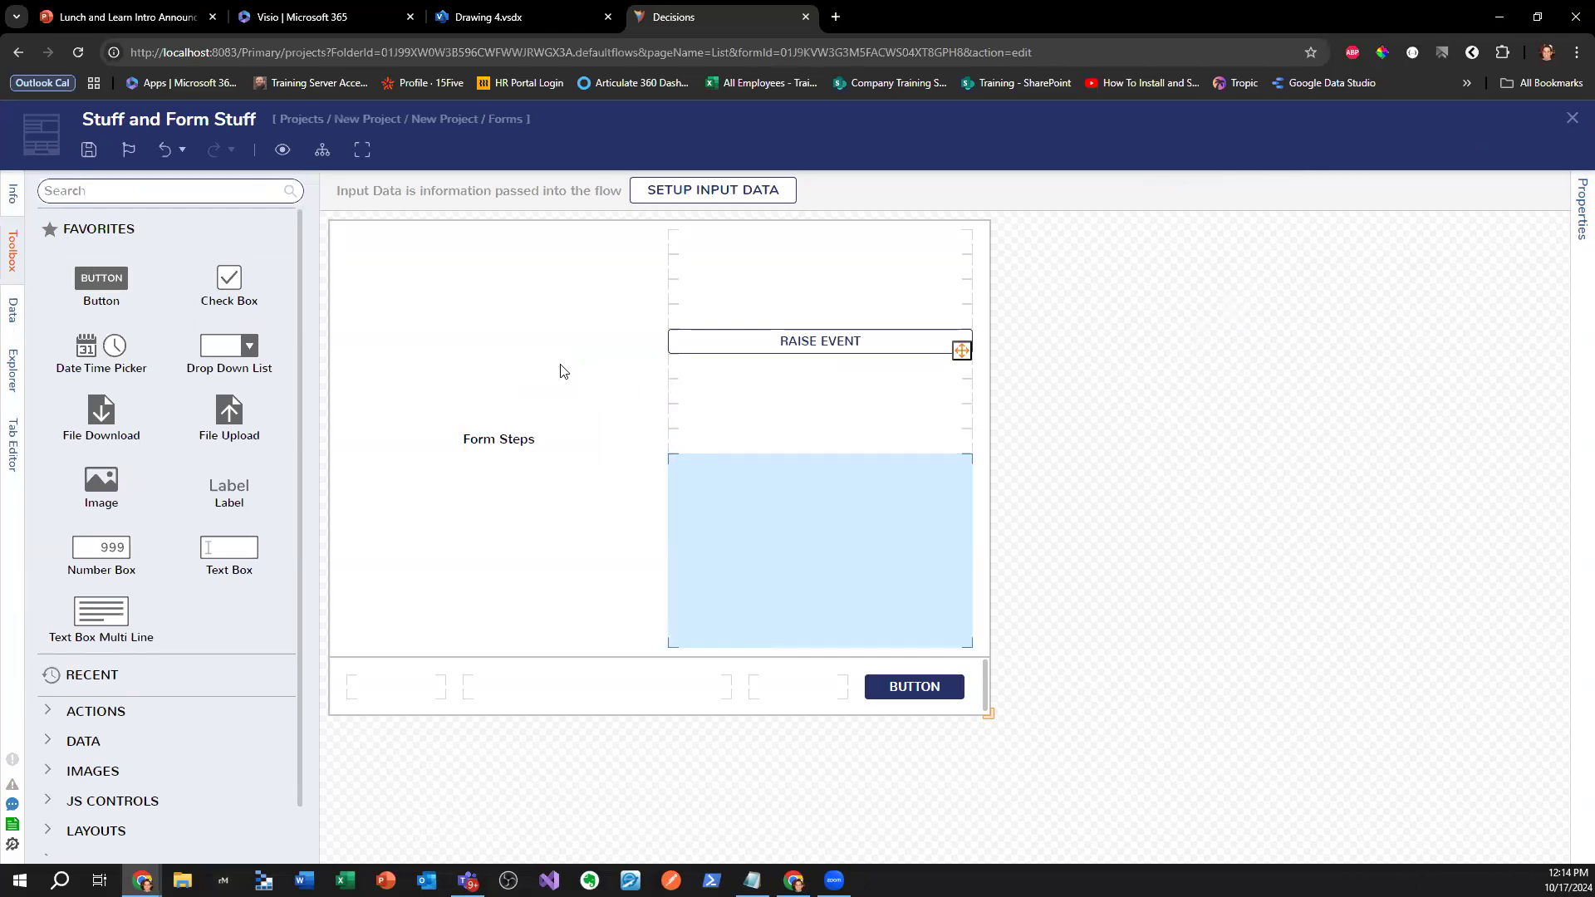
click(499, 452)
drag(499, 653, 499, 457)
- Add a Data Grid (Advanced) control below Form Steps and extend it across both columns
click(139, 192)
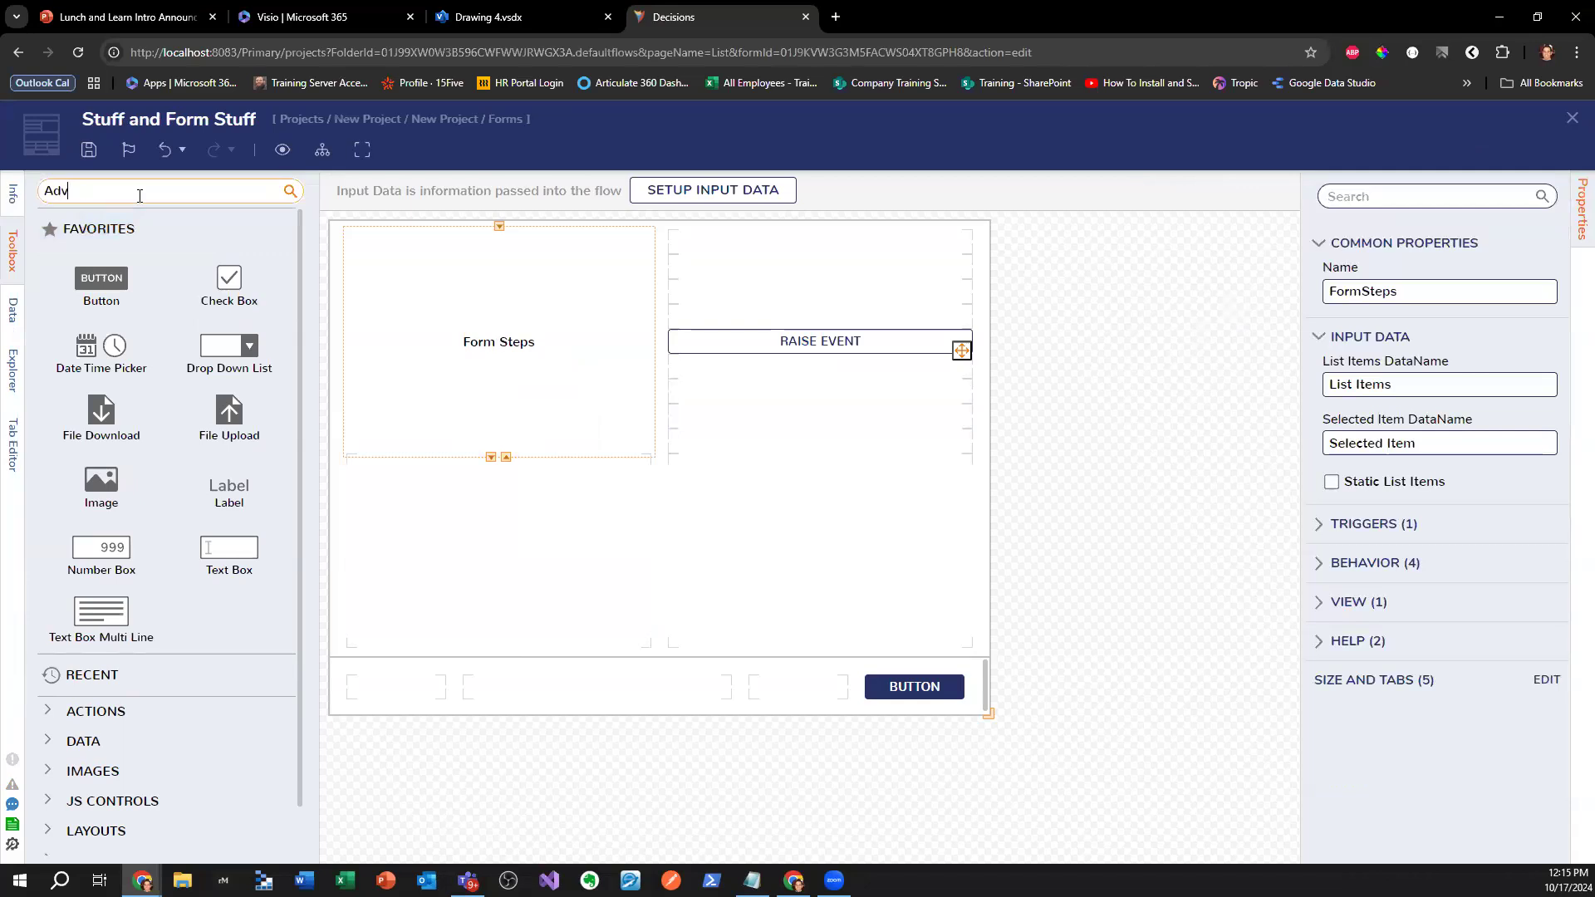
text(Advanced Data Grid)
drag(76, 249, 465, 545)
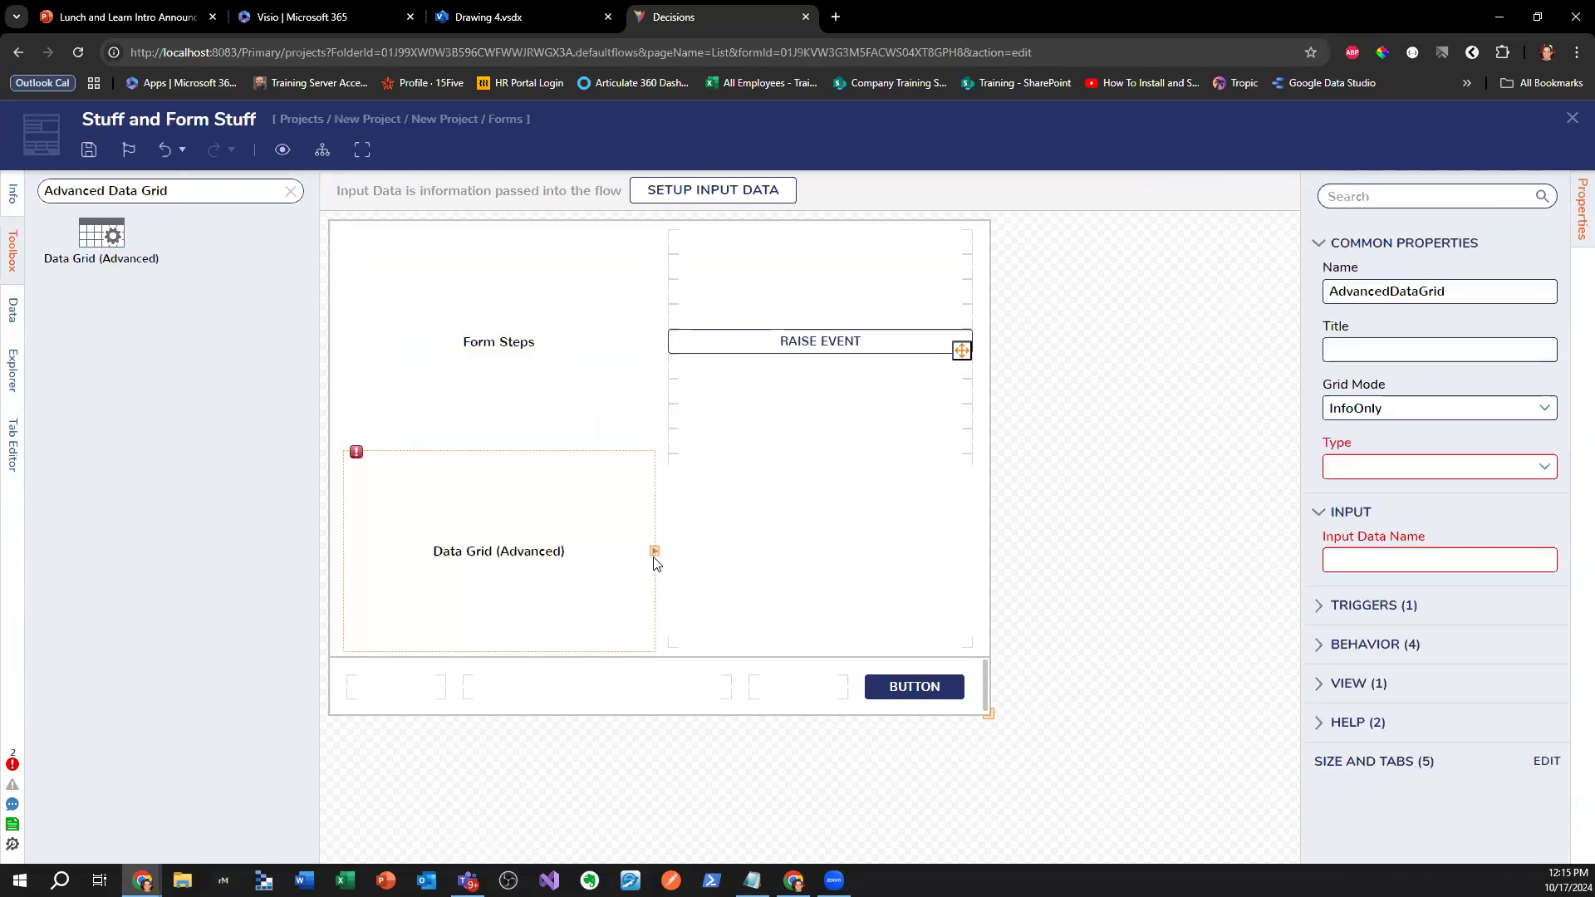
click(680, 554)
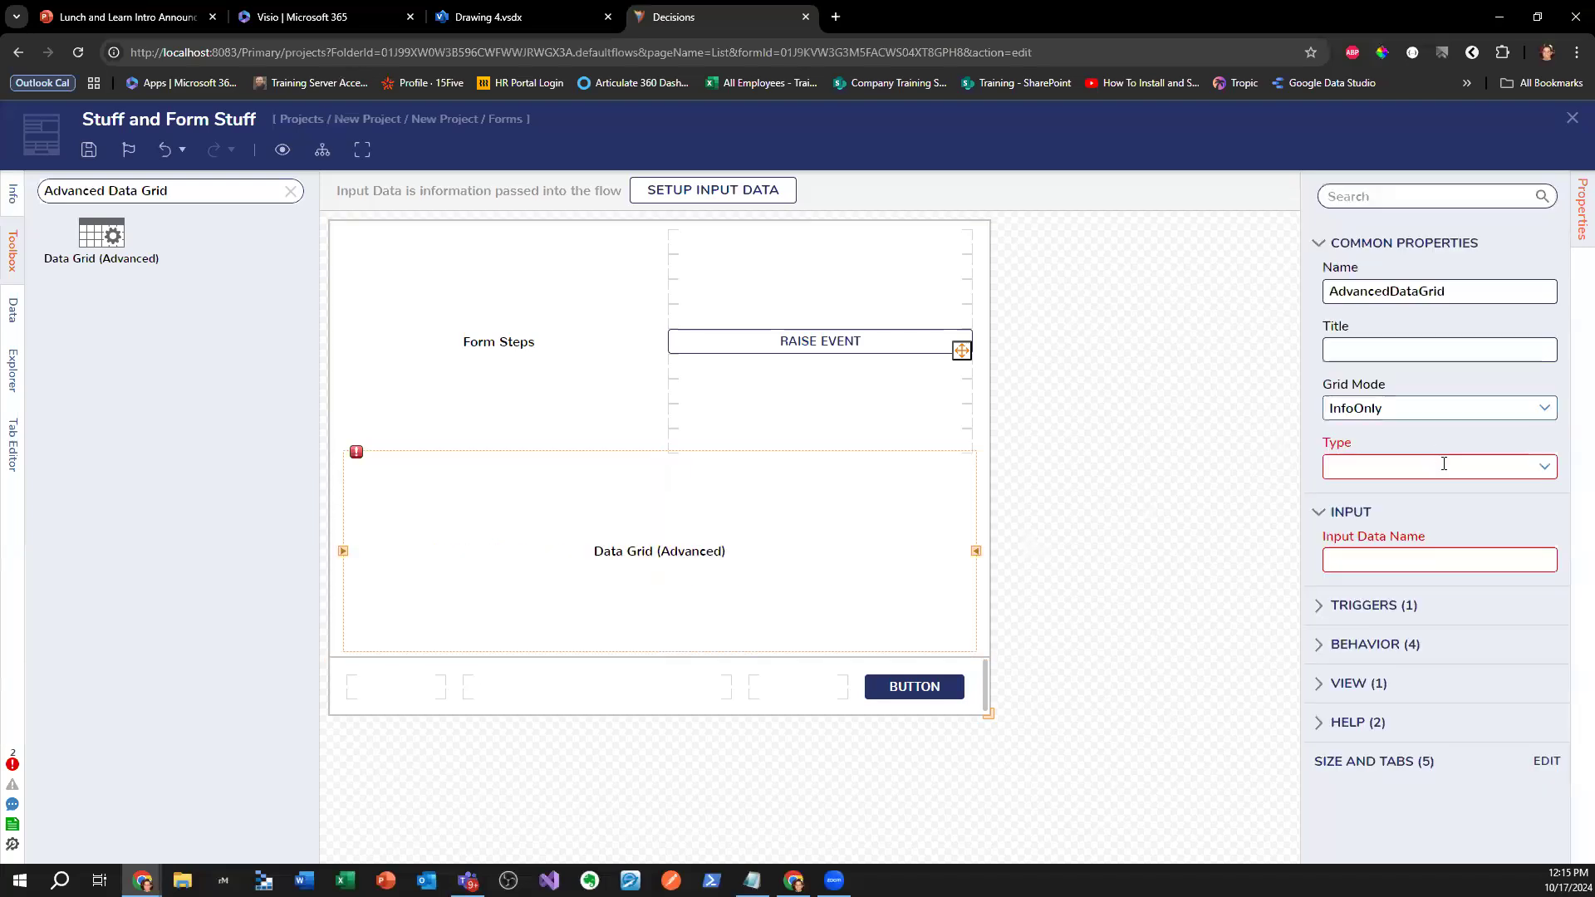
- Set the data grid's type to Account and its input data name to "Data"
click(1543, 466)
click(1371, 466)
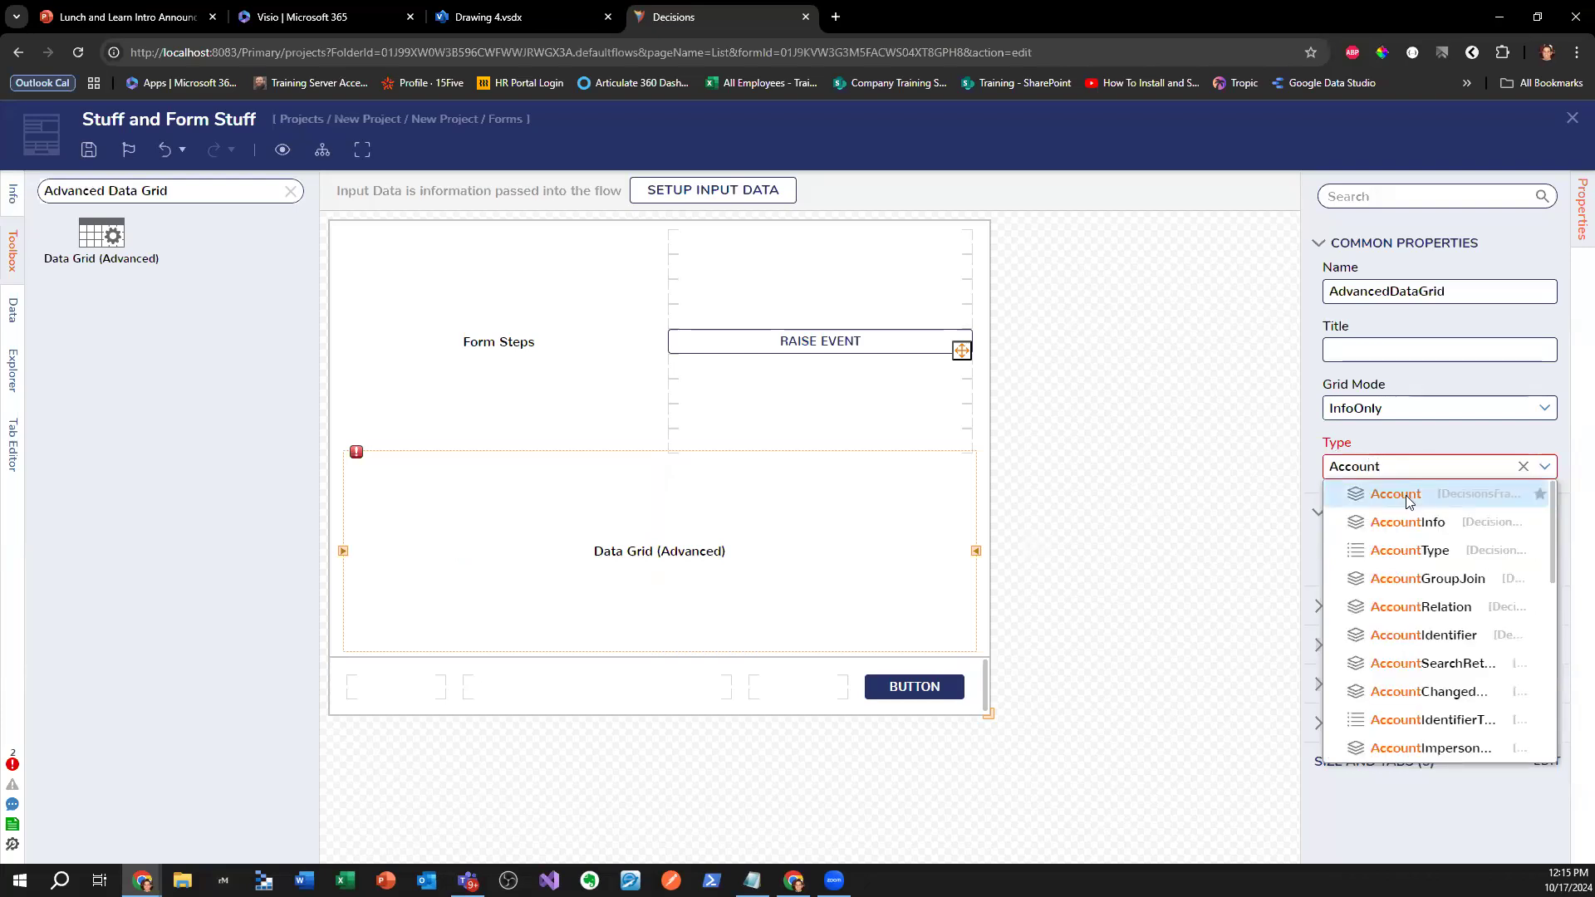
click(1405, 493)
click(1536, 408)
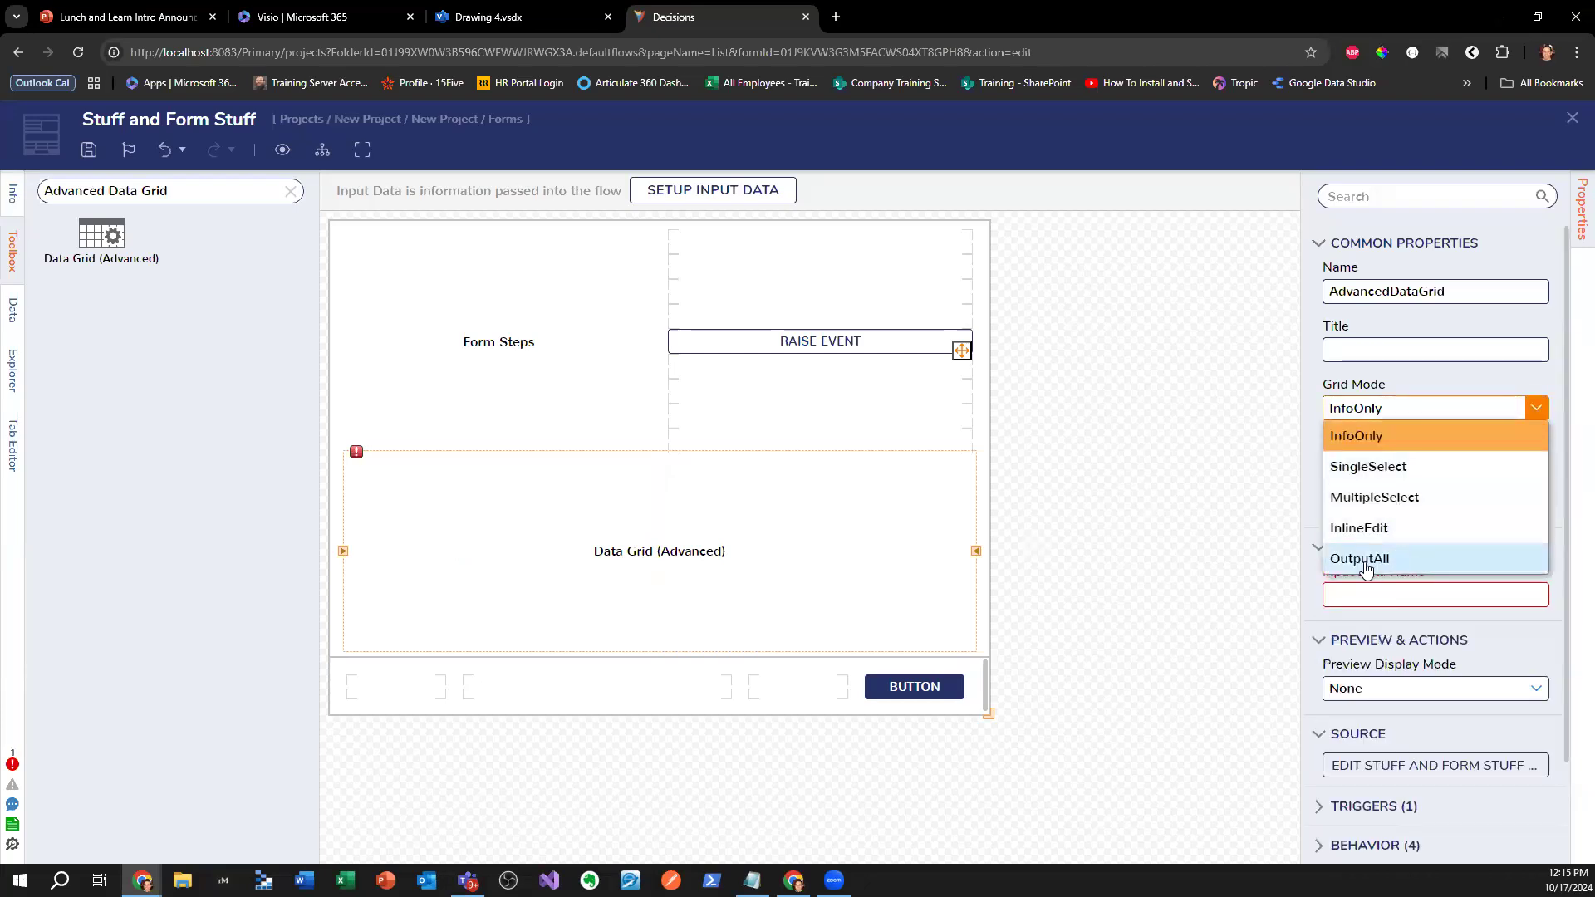
click(1339, 598)
click(1341, 597)
text(Data)
- Open the data grid's source report and add Email Address as a data field
click(1354, 765)
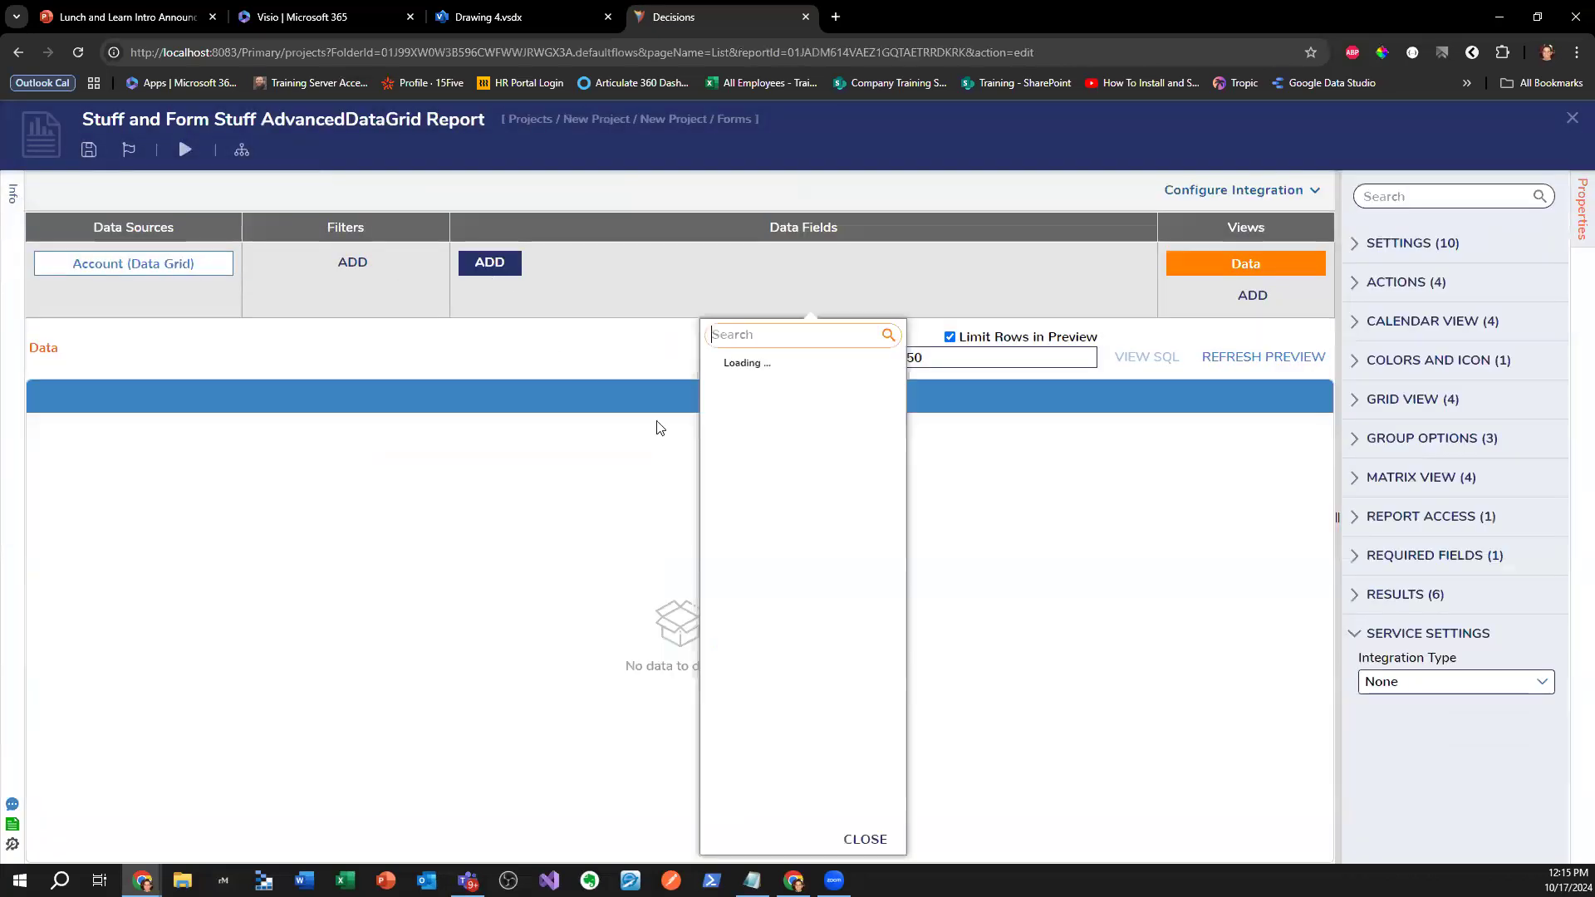
scroll(786, 708, down, 1)
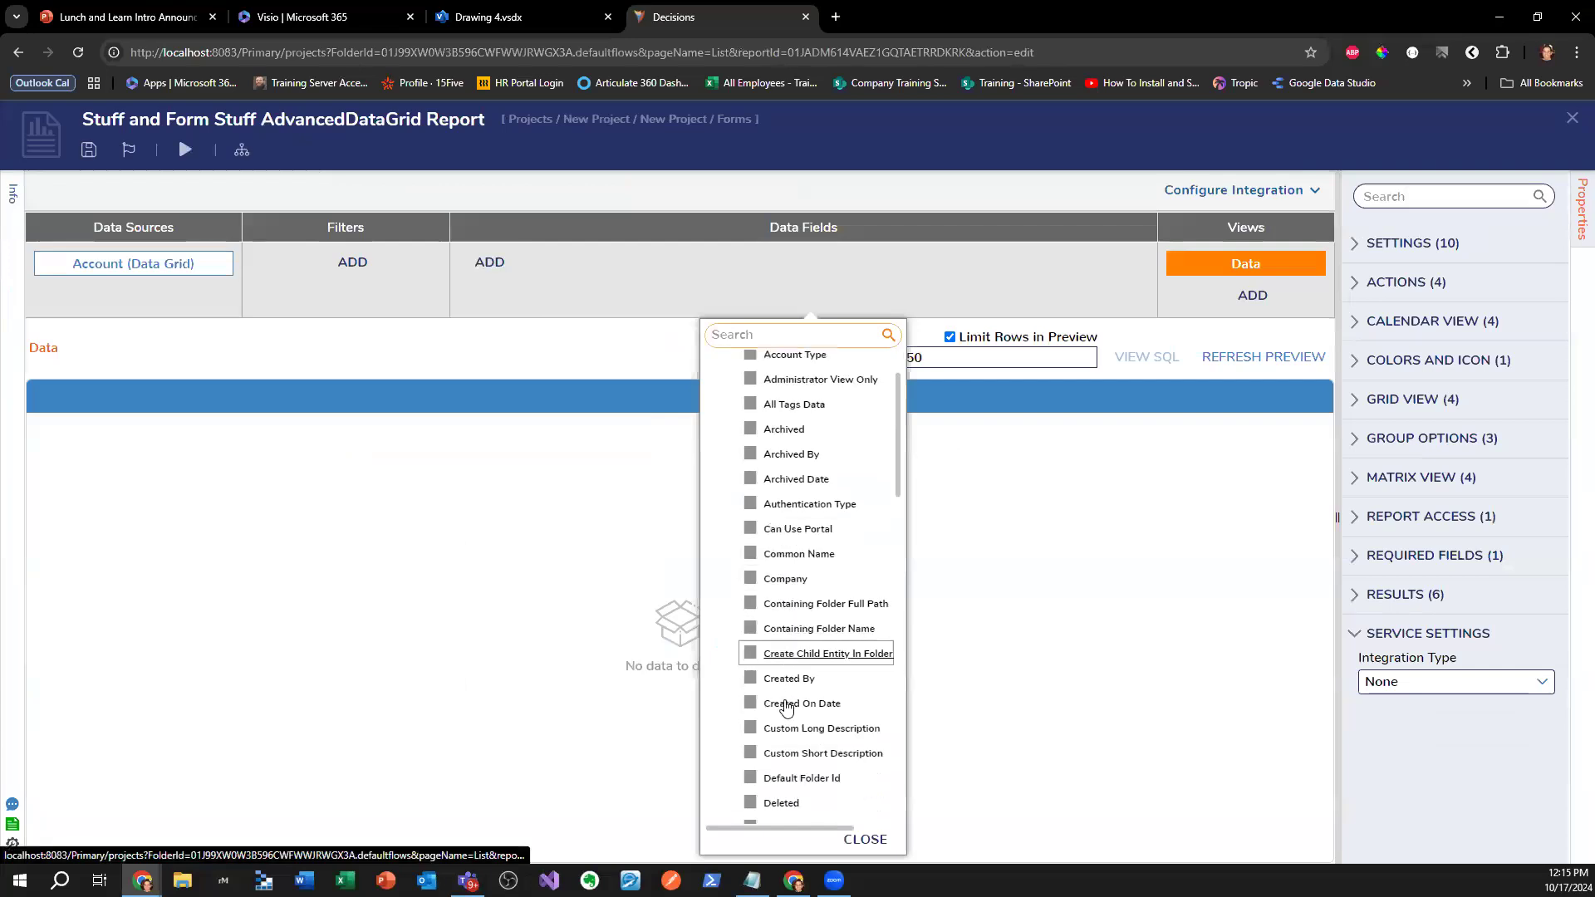
scroll(788, 652, down, 5)
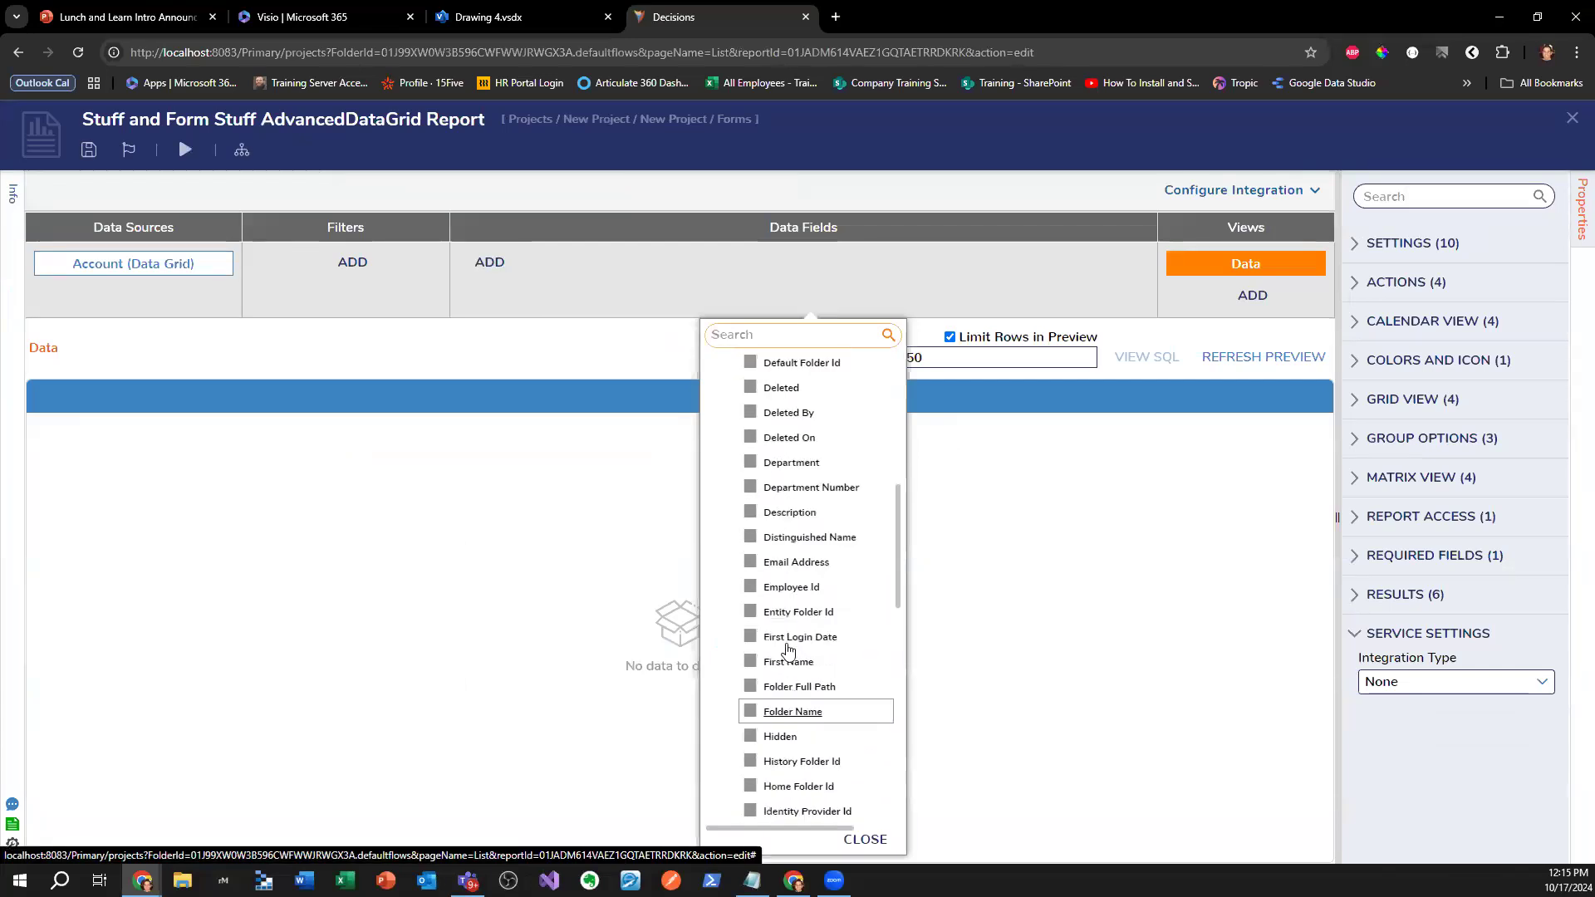
click(781, 562)
click(670, 292)
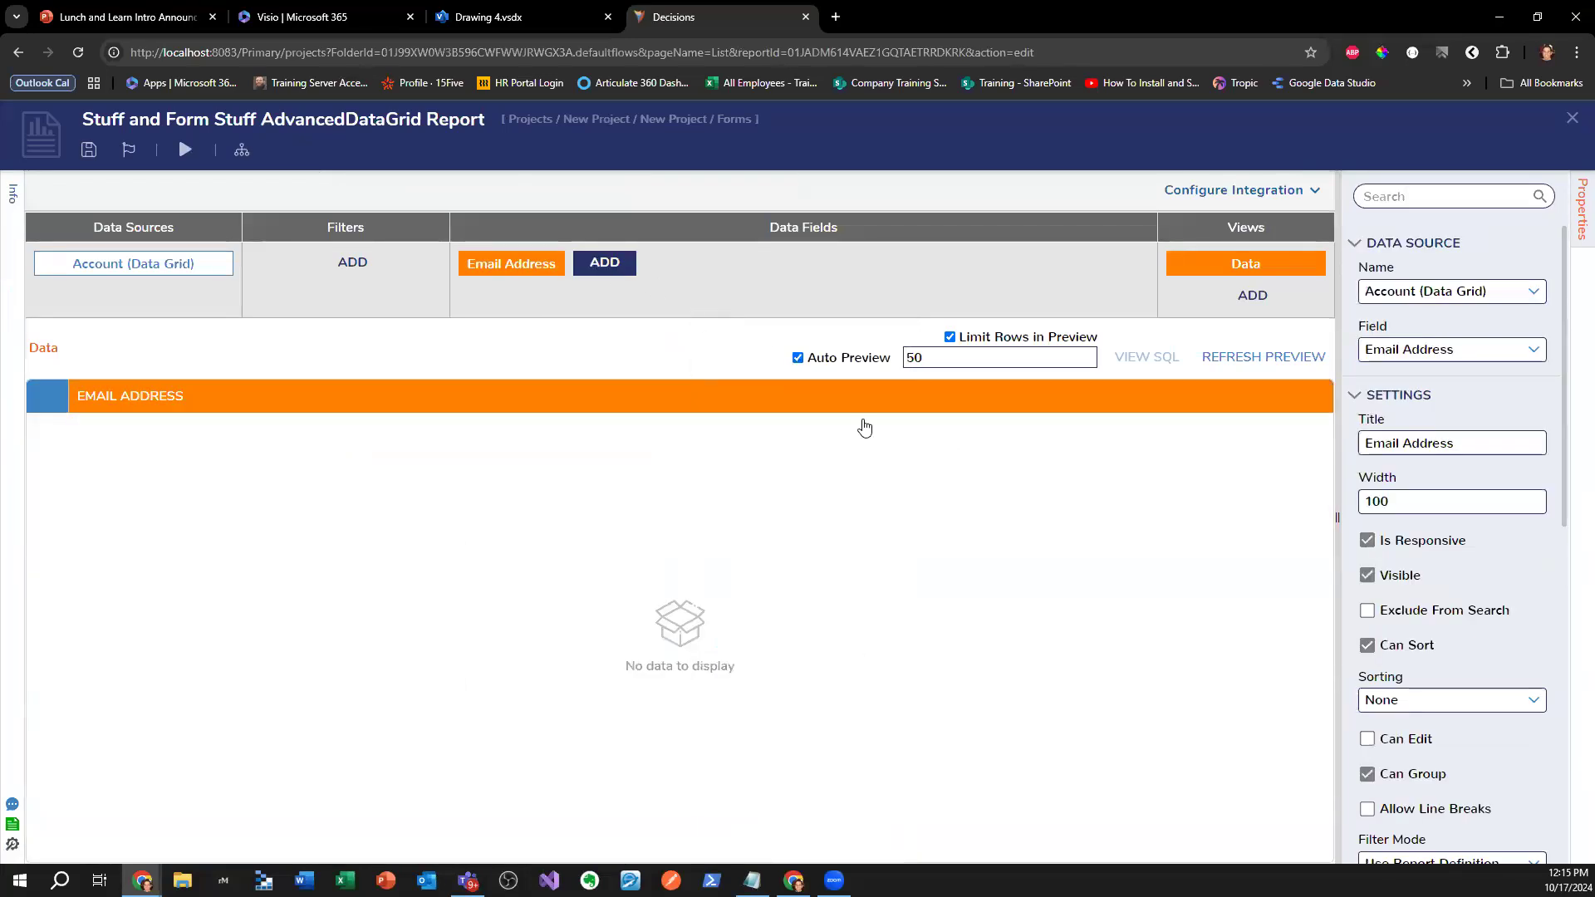
- Add a RunFlowInlineField calculated column to the data grid report's data fields
click(605, 262)
click(712, 363)
click(712, 387)
scroll(777, 492, down, 10)
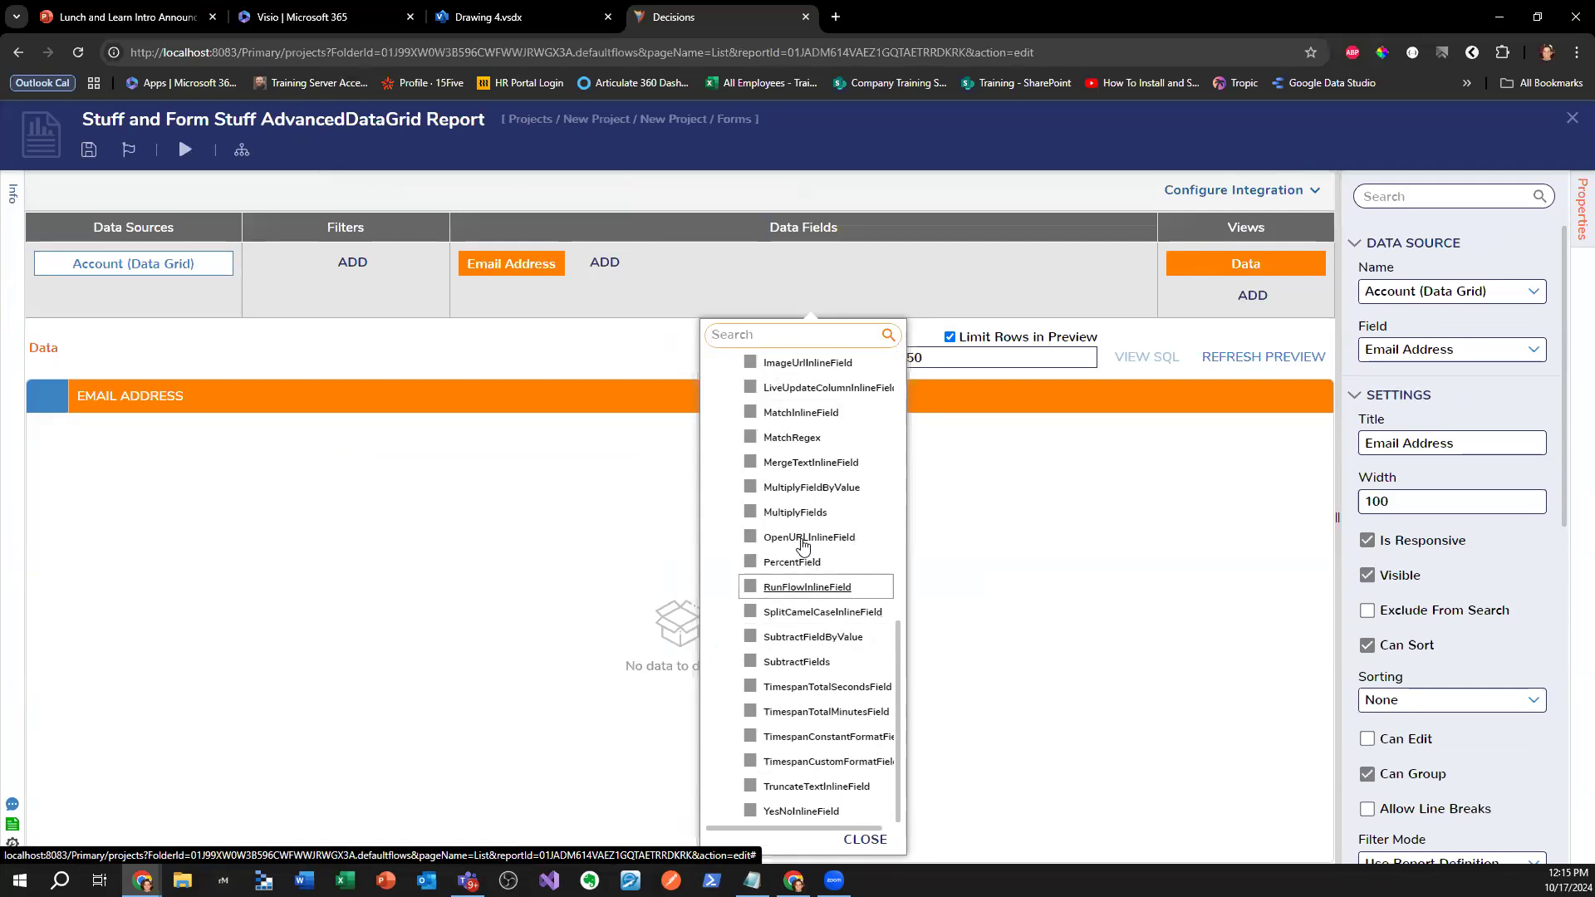
click(807, 587)
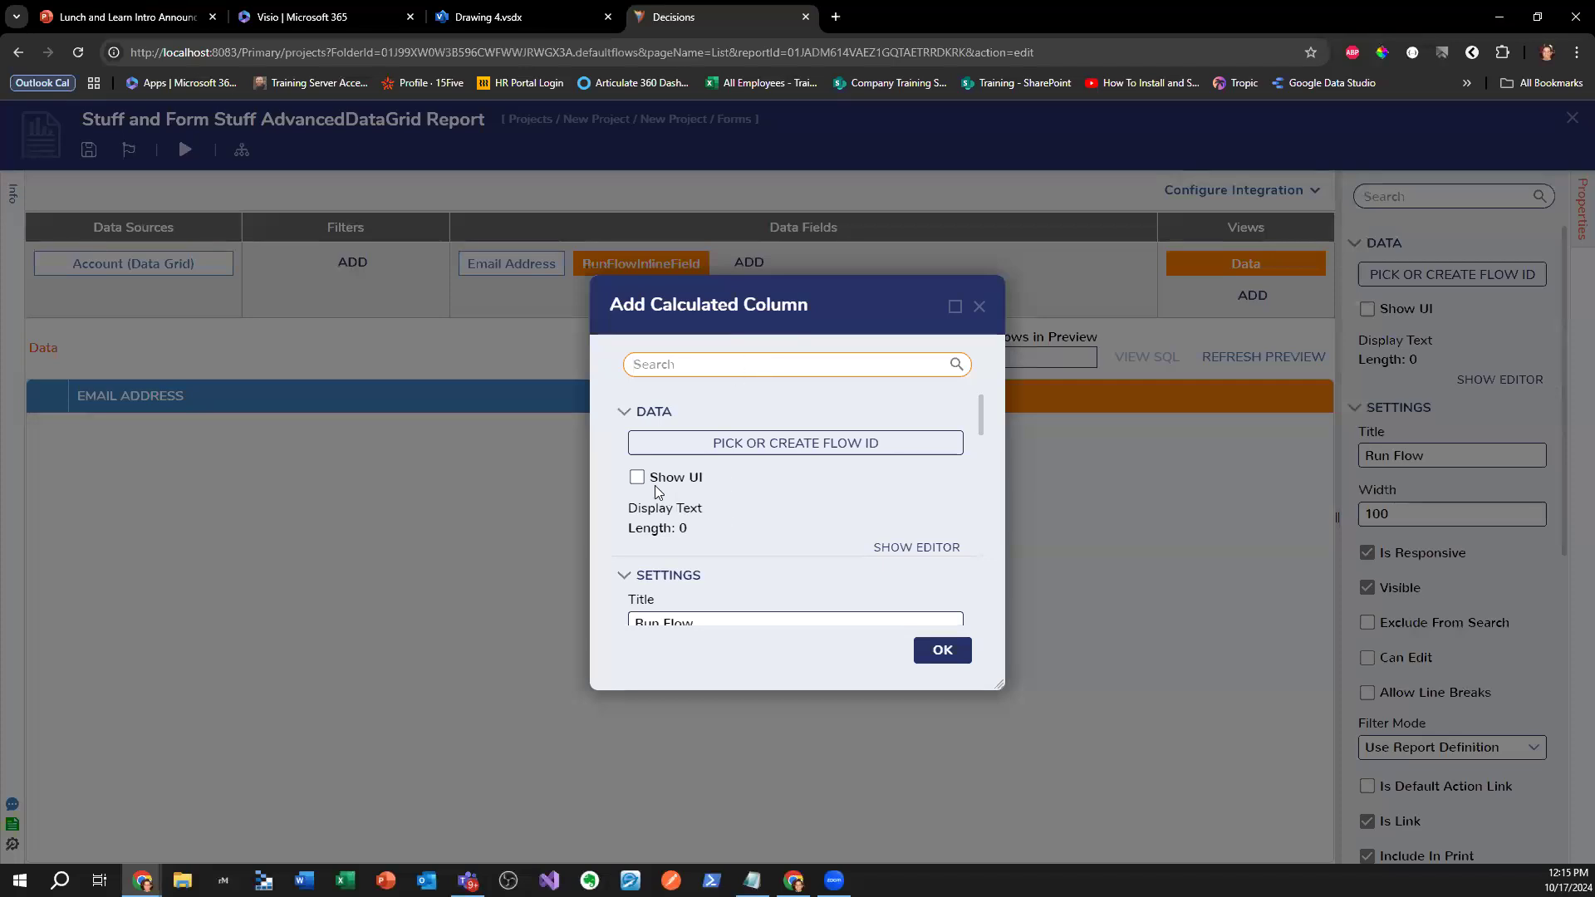
- Enable Show UI for the calculated column and set its display text to "Run Another Form"
click(681, 477)
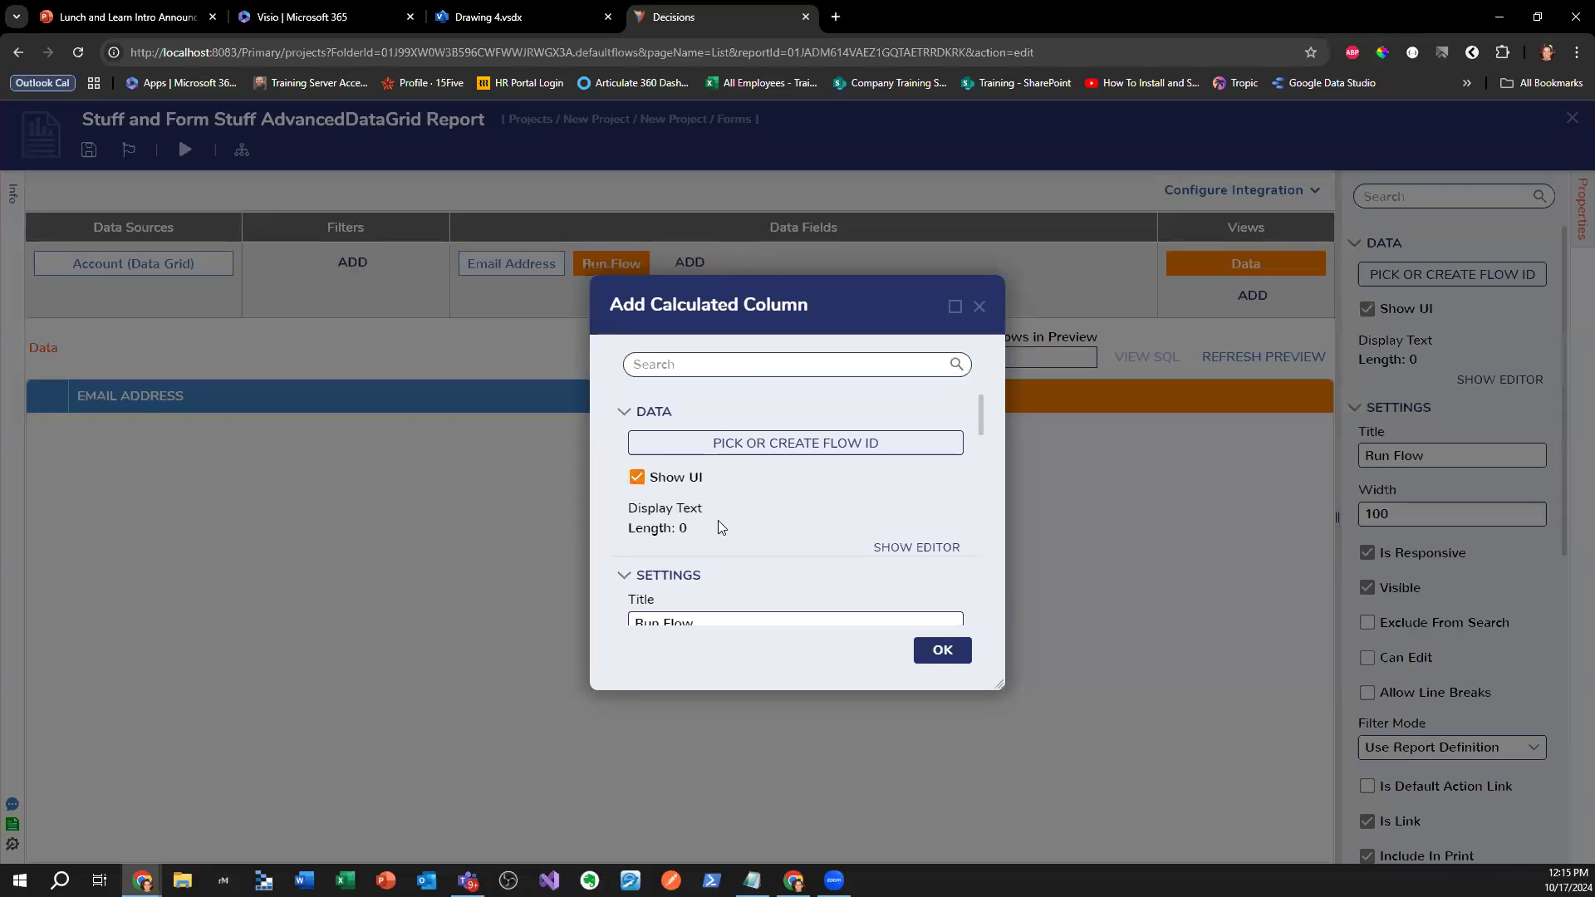
click(916, 546)
click(679, 381)
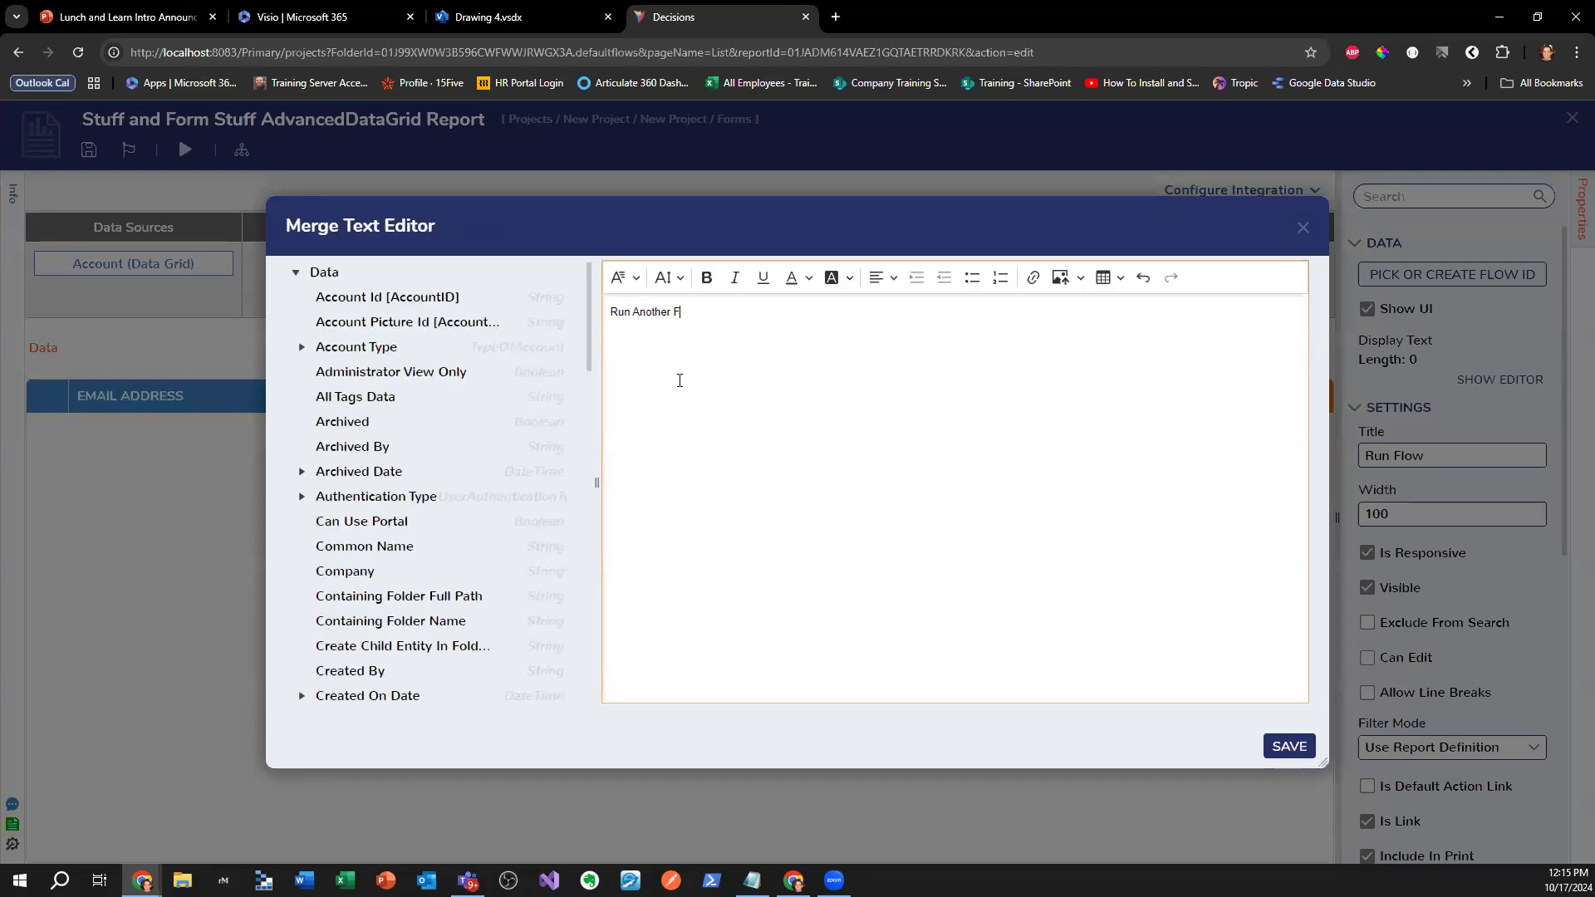
click(1302, 753)
- Create a new Report Field Action Handler Flow named "Display row data in a form" for the column
click(846, 442)
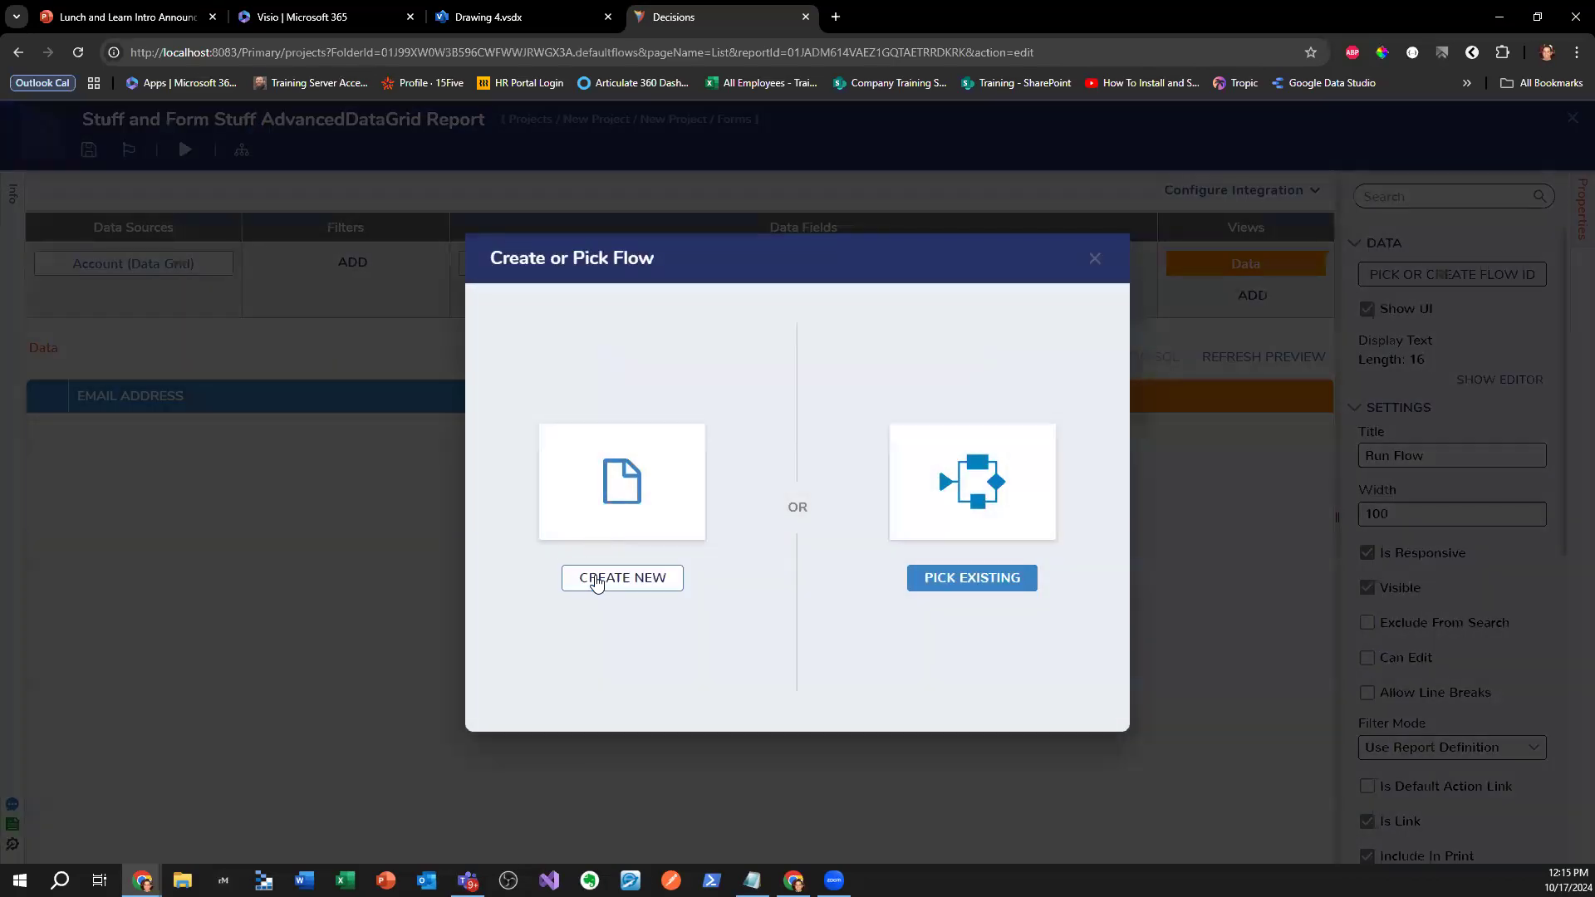
click(592, 576)
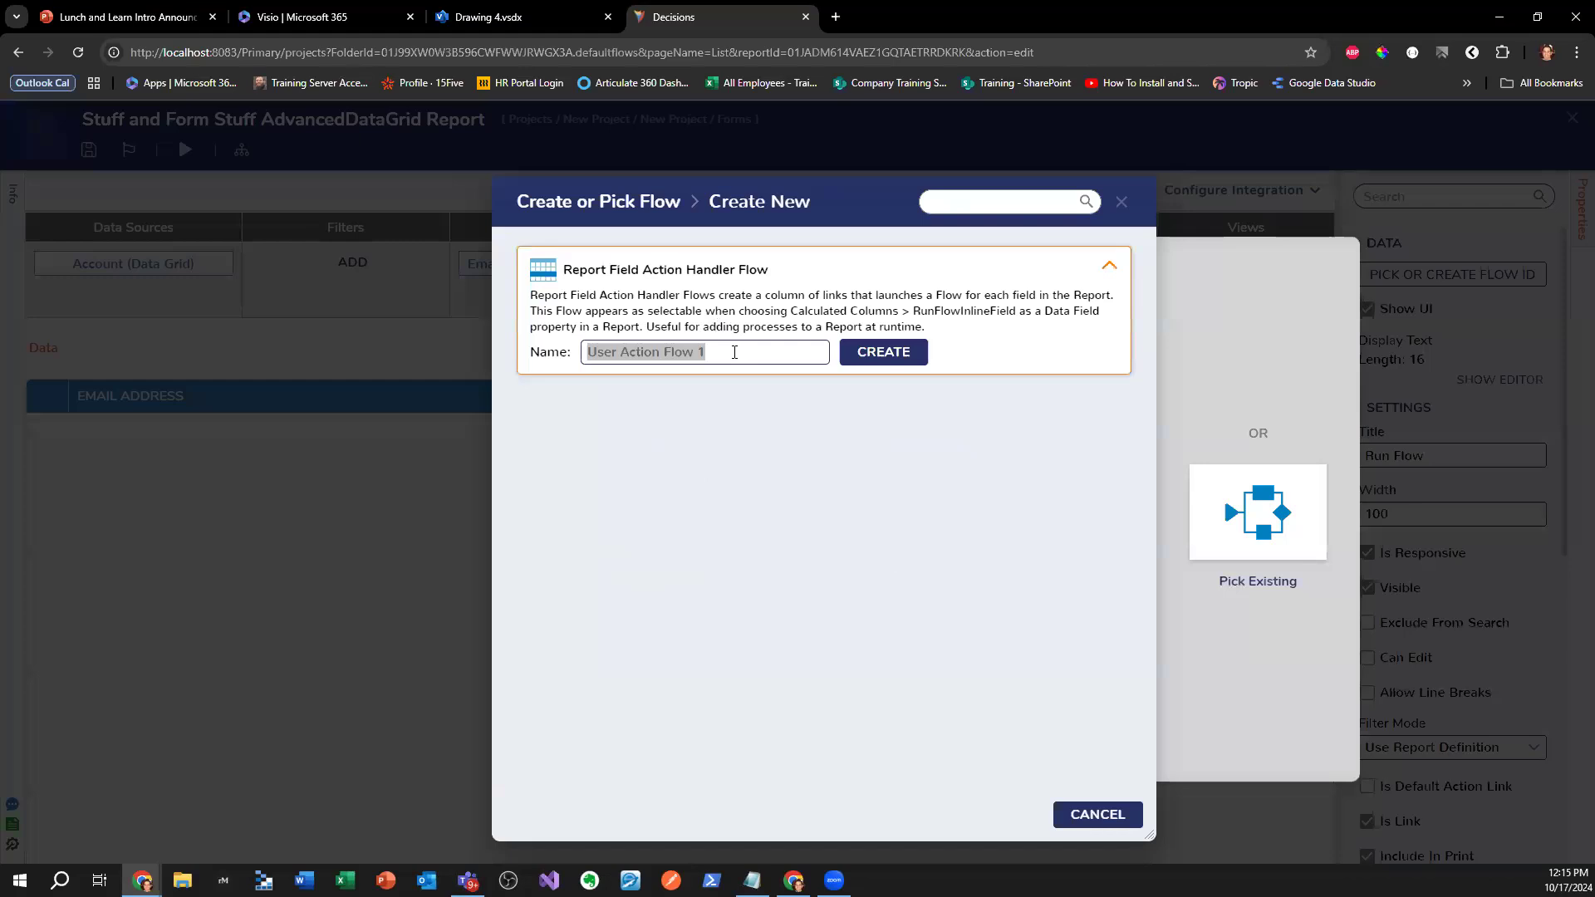
text(Display row d)
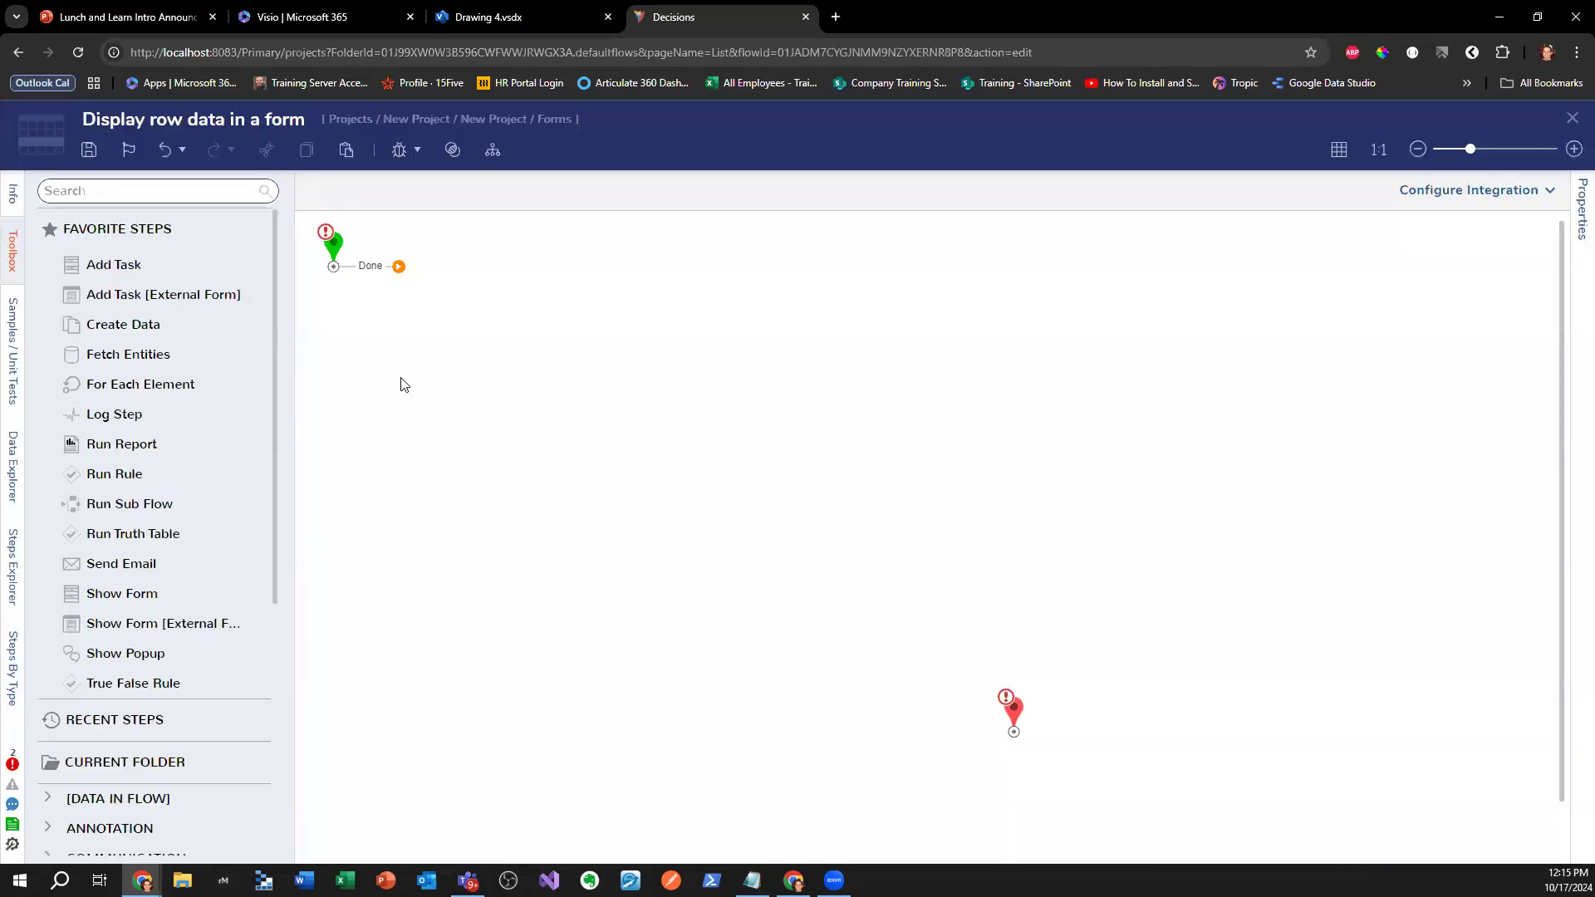
- Add a Show Form step using the existing Stuff and Form Stuff form and connect it between the flow's start and end
click(131, 194)
text(Show Form)
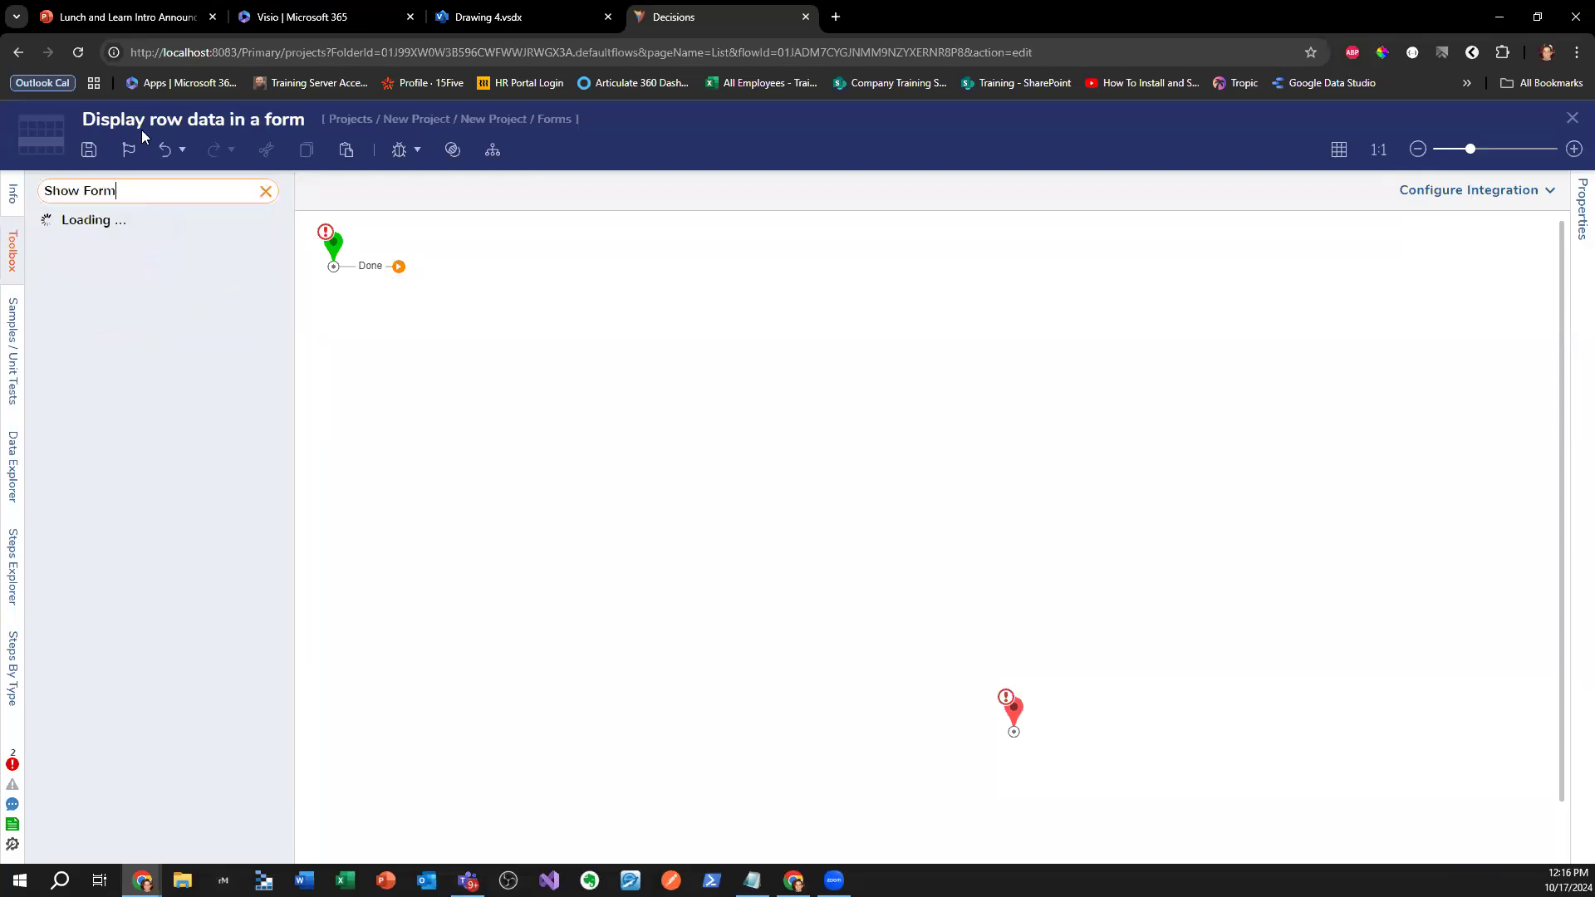
drag(124, 223, 640, 399)
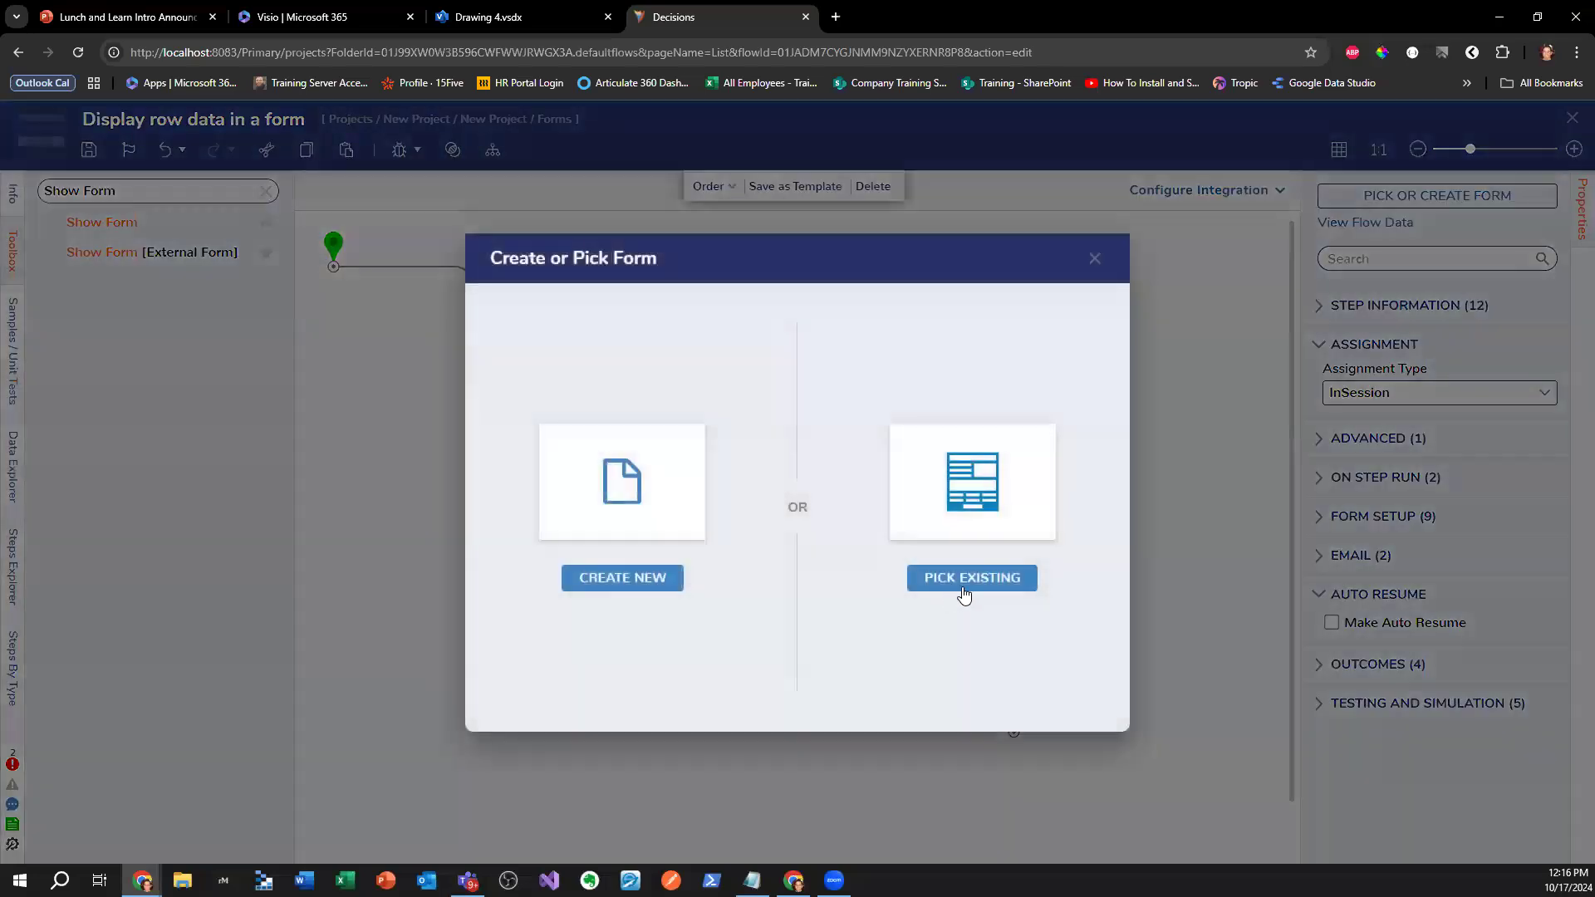
click(962, 591)
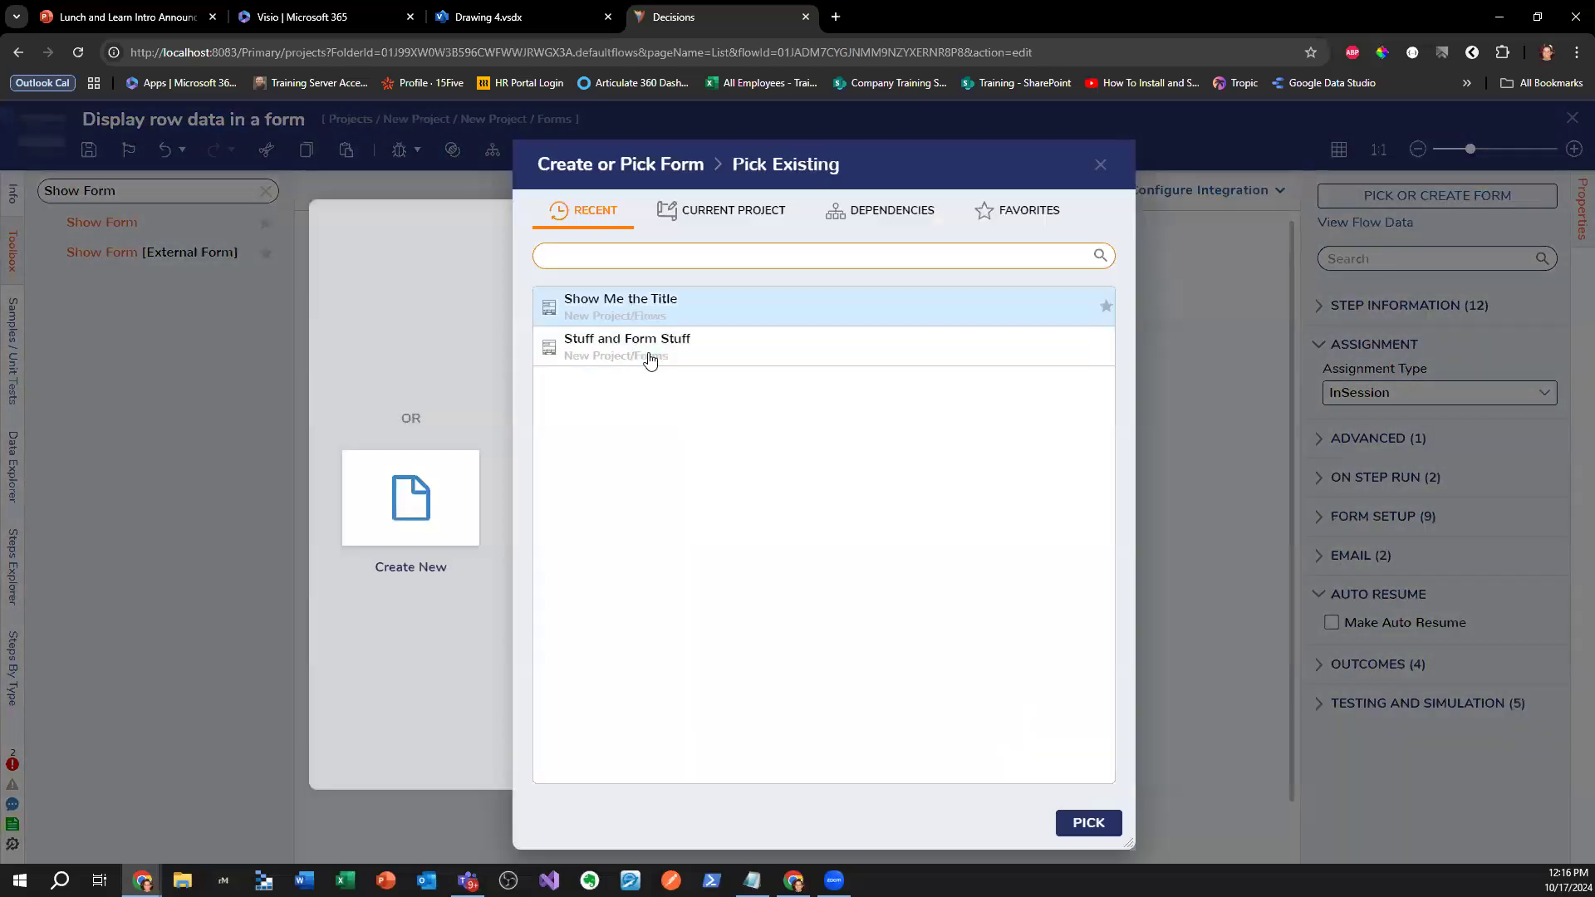
click(656, 345)
click(1088, 823)
drag(716, 401, 1007, 716)
- Save and close the row data flow and accept the calculated column settings
click(89, 150)
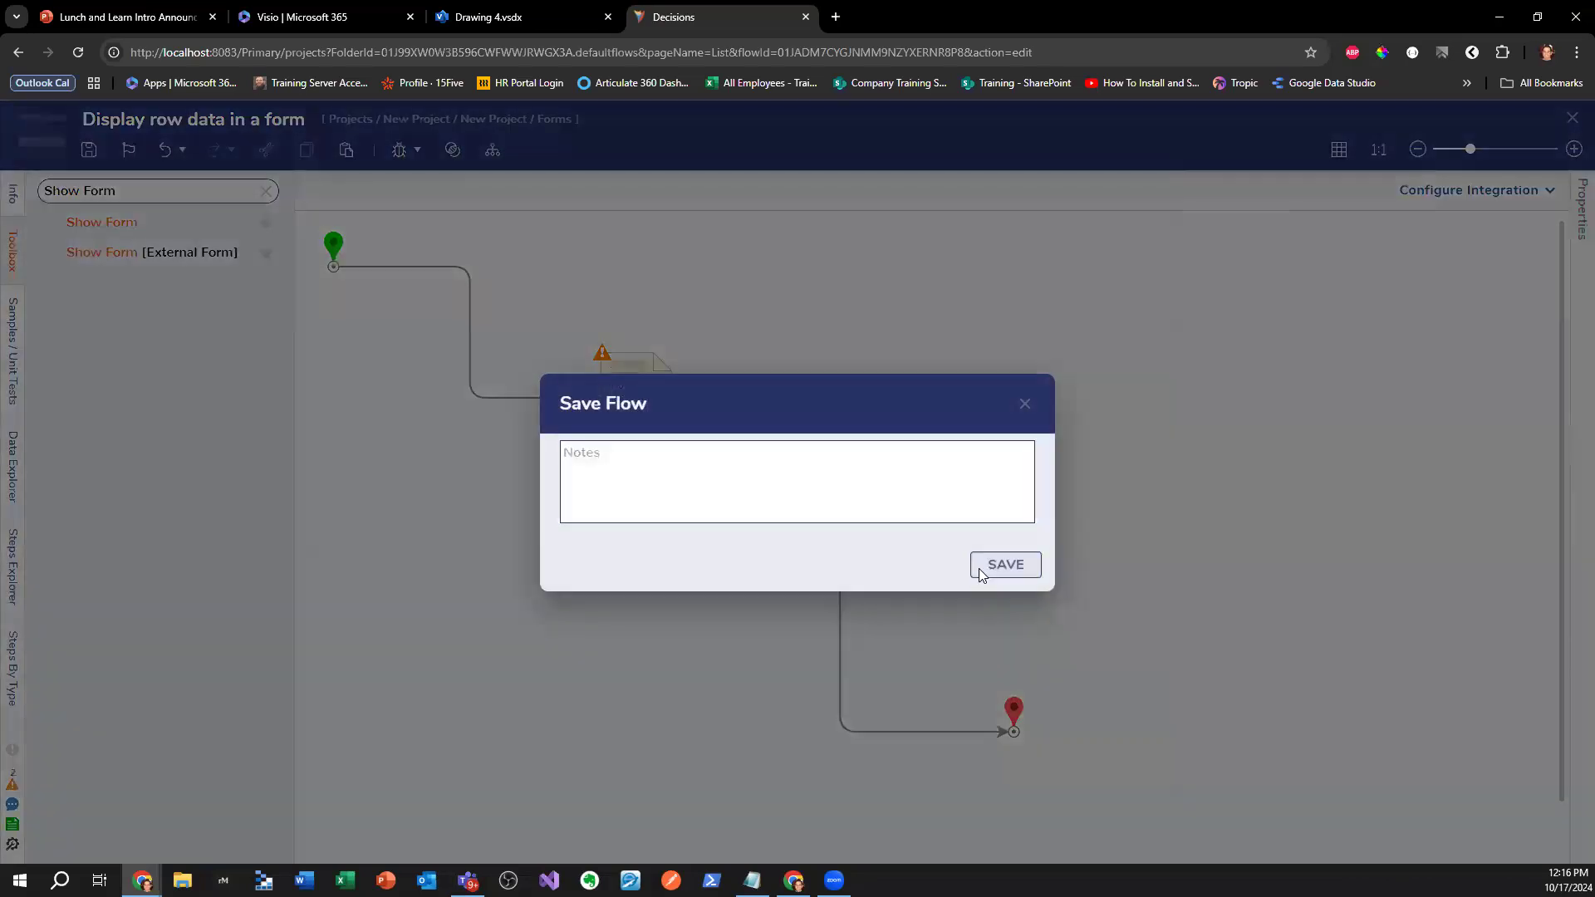
click(985, 566)
click(1572, 118)
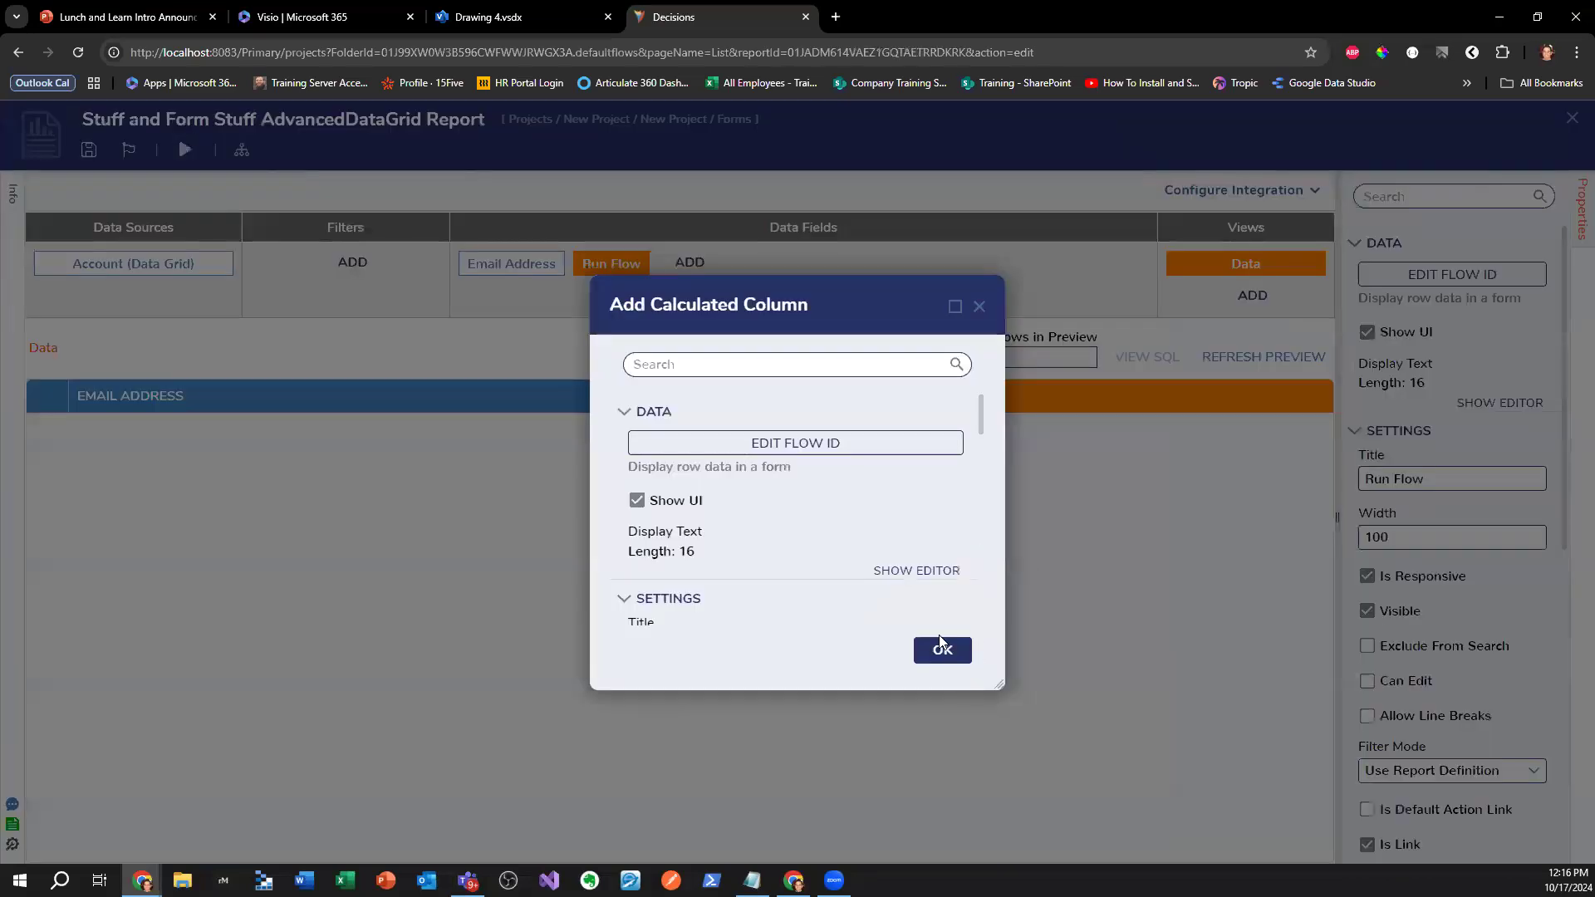
click(940, 649)
- Save and close both the data grid report and the Stuff and Form Stuff form
click(1571, 118)
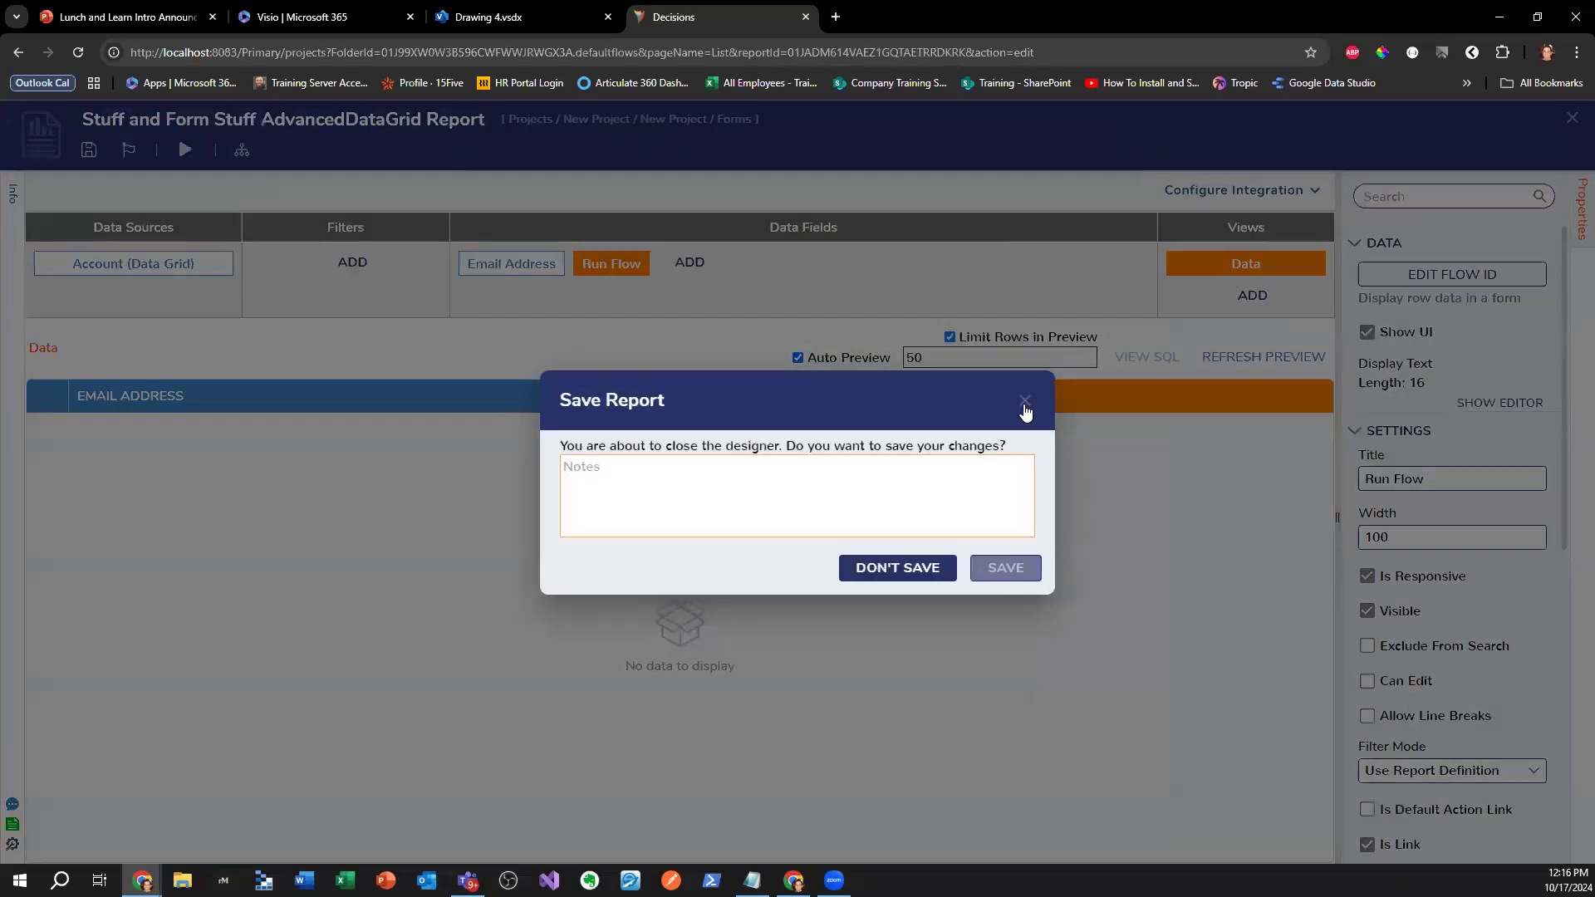
click(1005, 569)
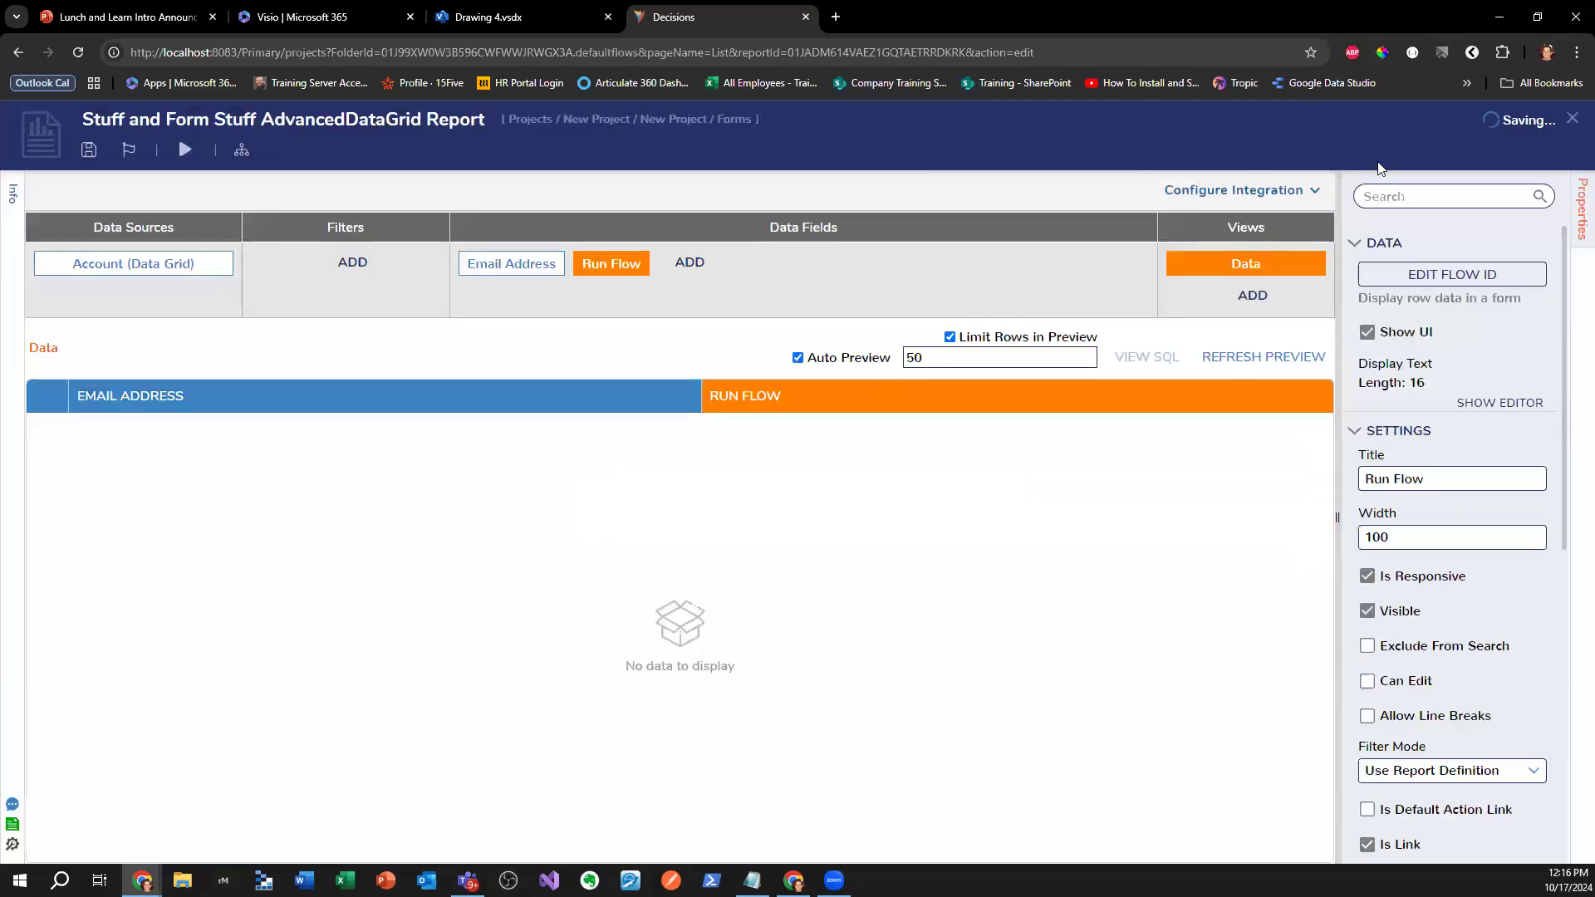
click(1572, 117)
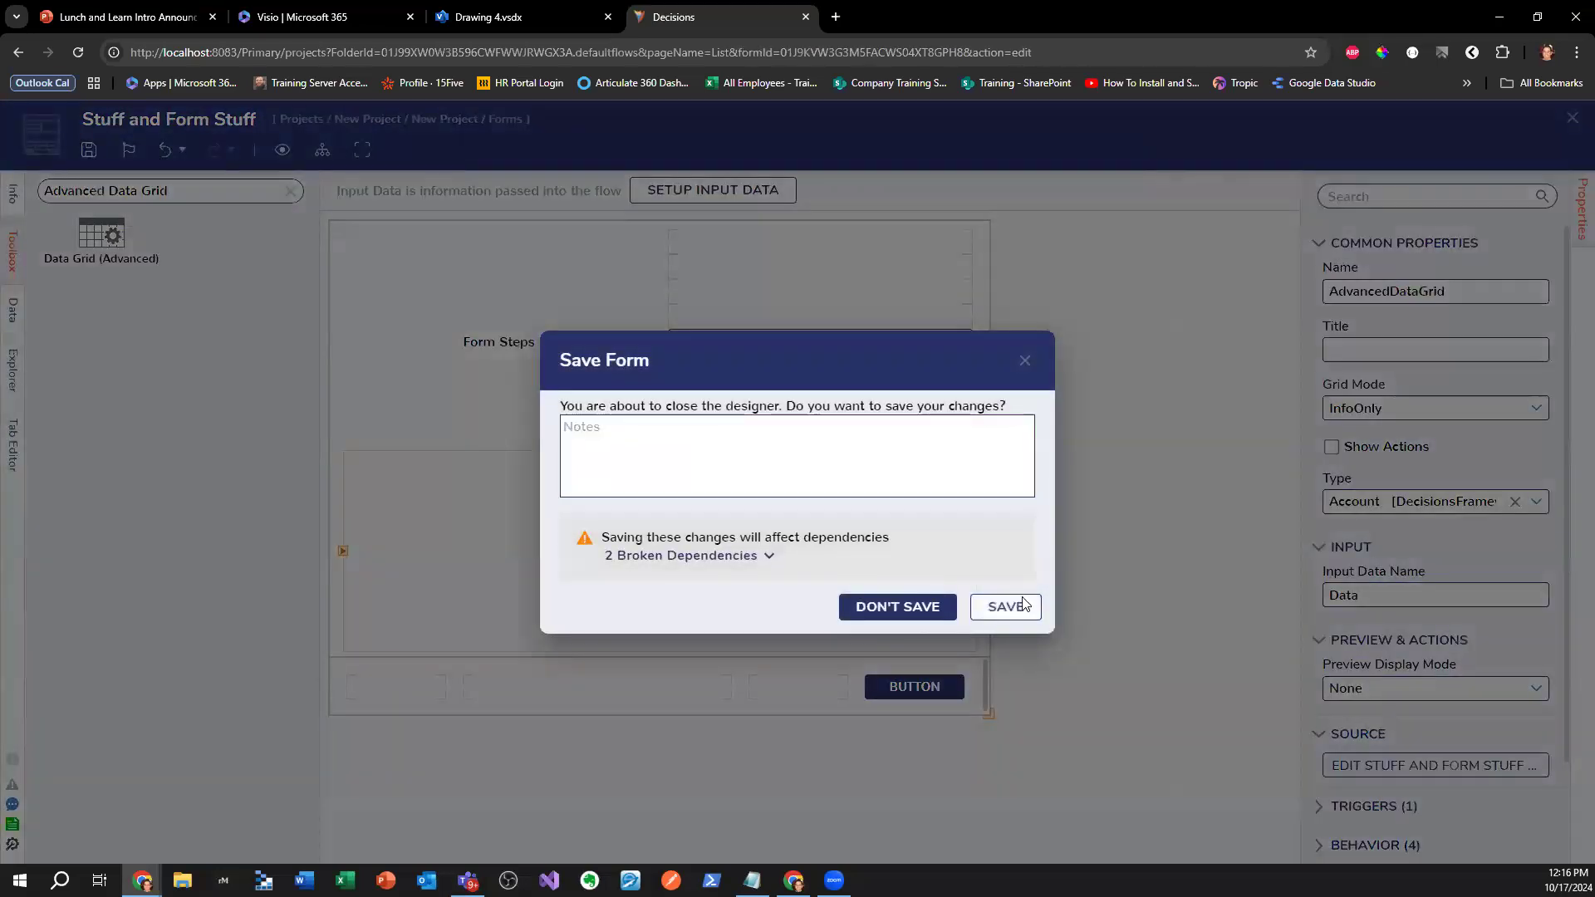
click(1005, 606)
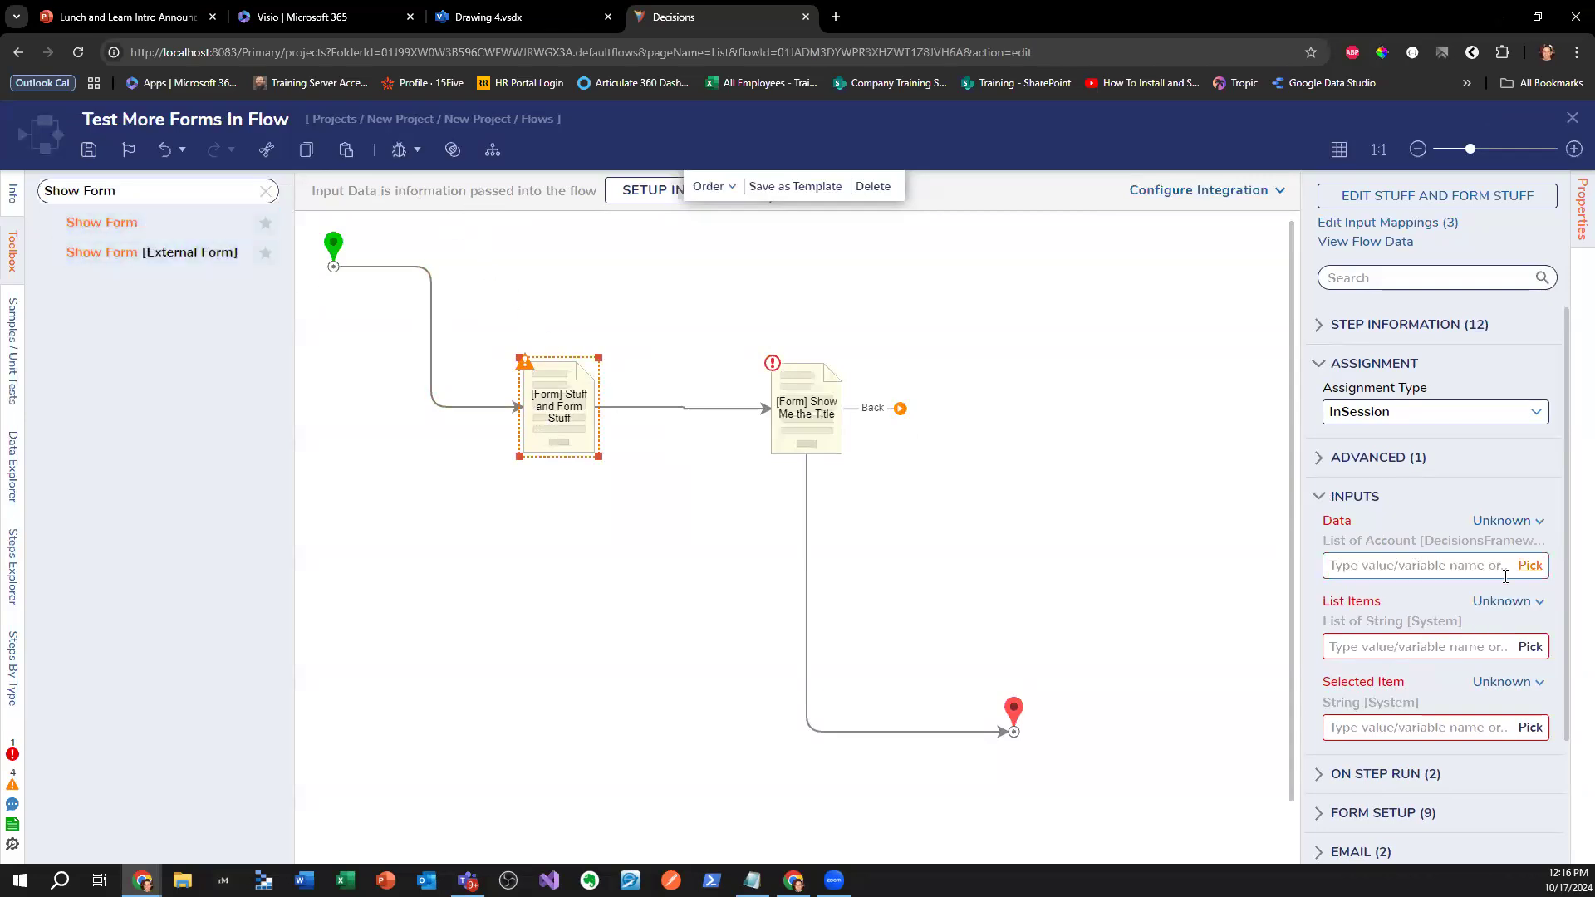
- Set the Stuff and Form Stuff step's Data input to Build Array and its Item 0 to Build Data
click(1517, 528)
click(1376, 528)
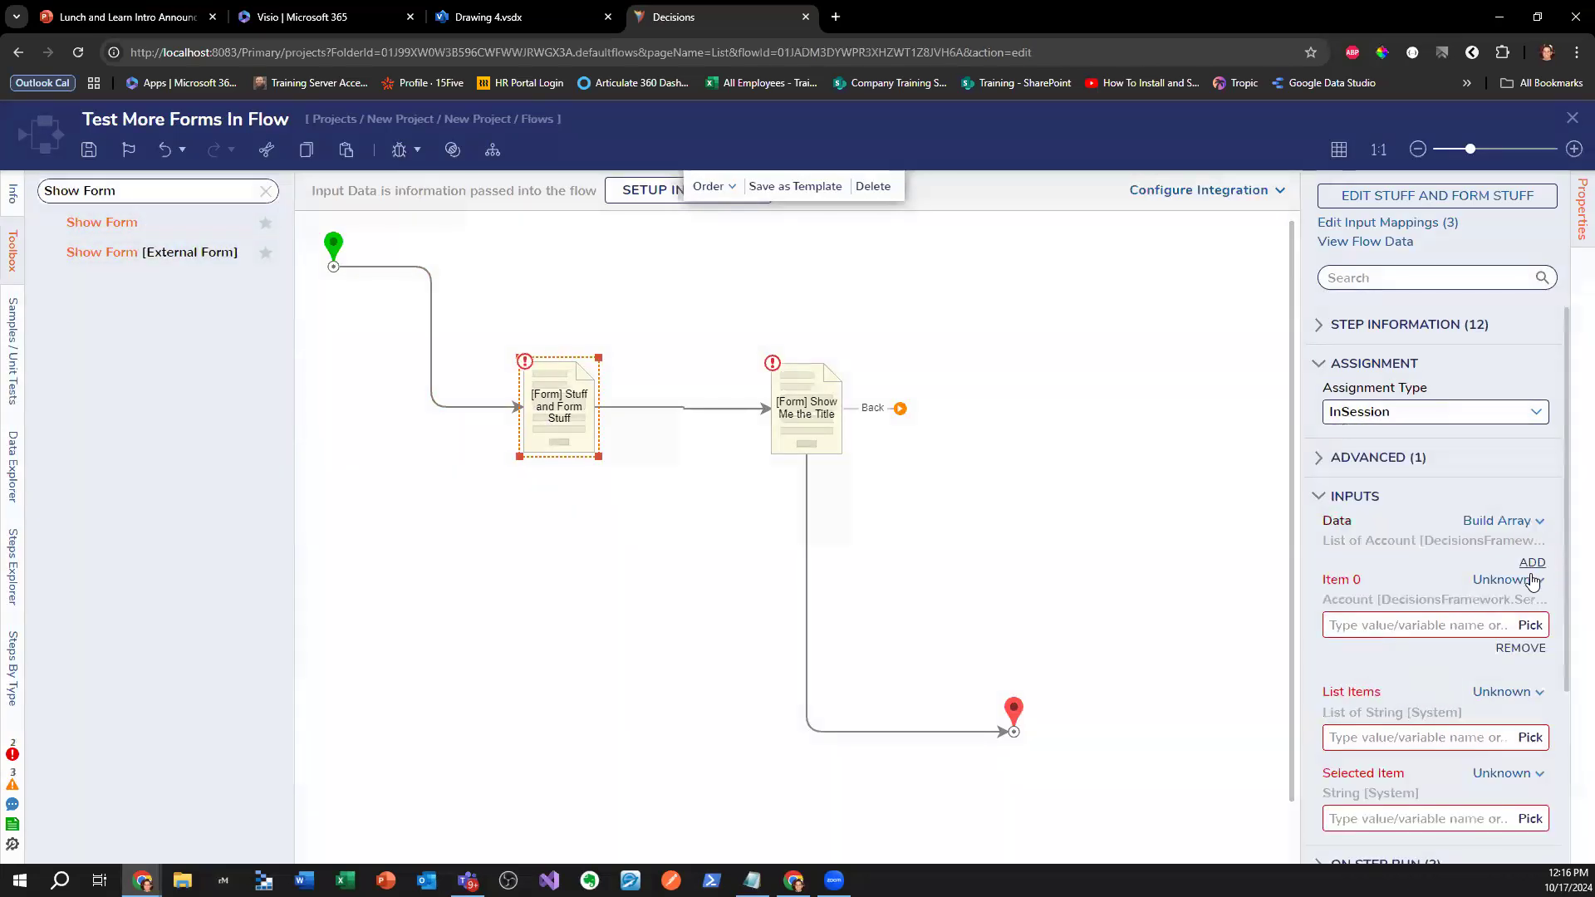
click(1505, 578)
click(1370, 552)
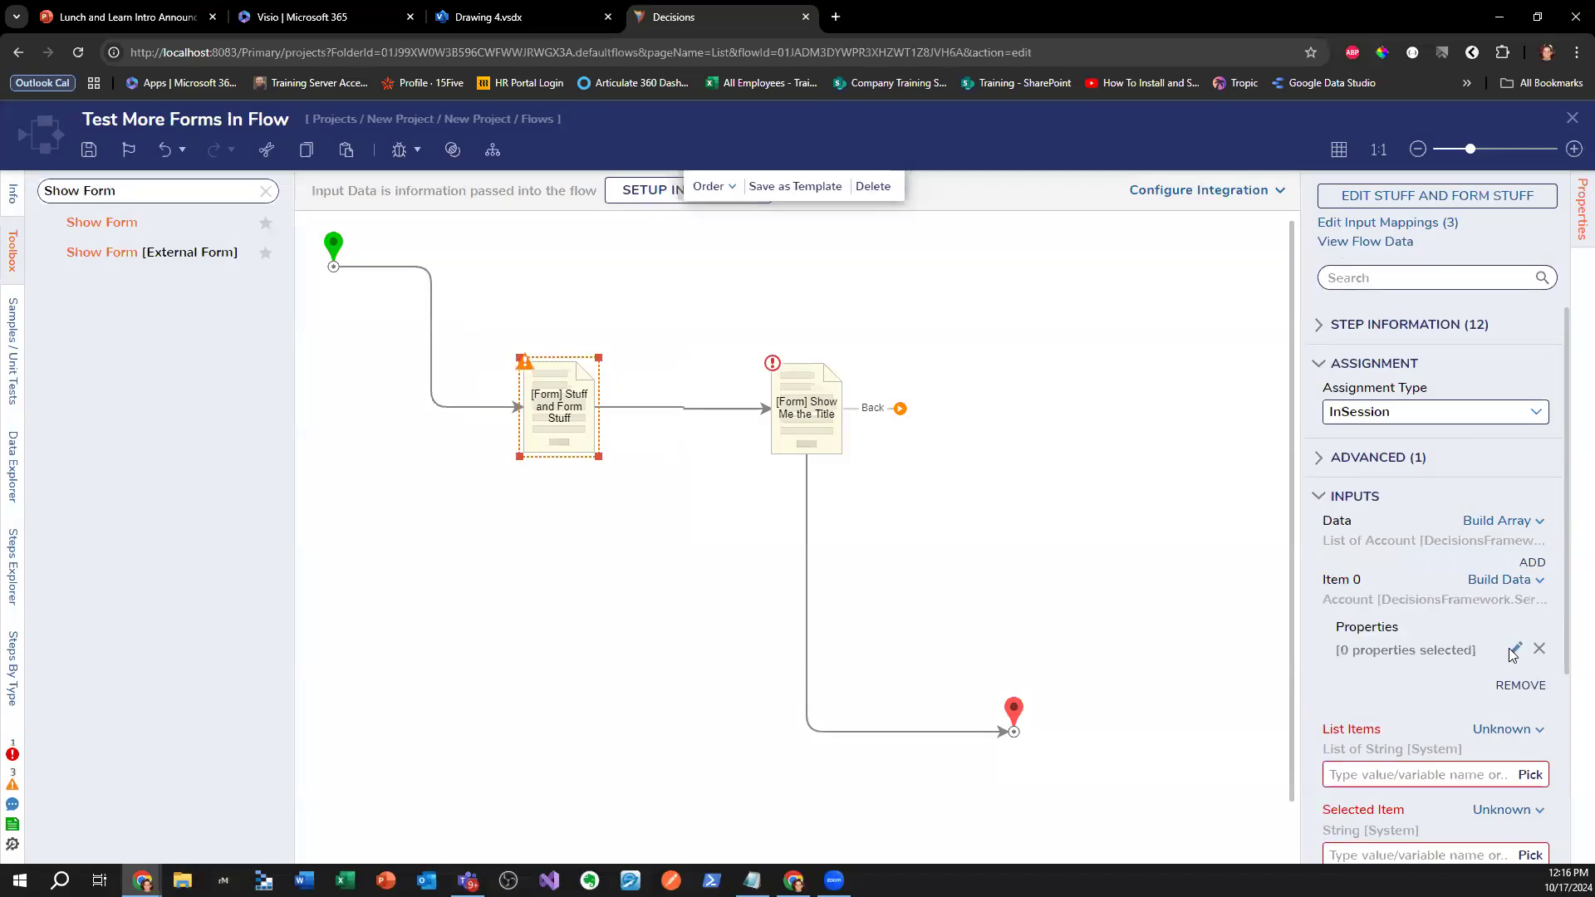
- Include only the EmailAddress property in the account data built for Item 0
click(1515, 650)
scroll(847, 505, down, 3)
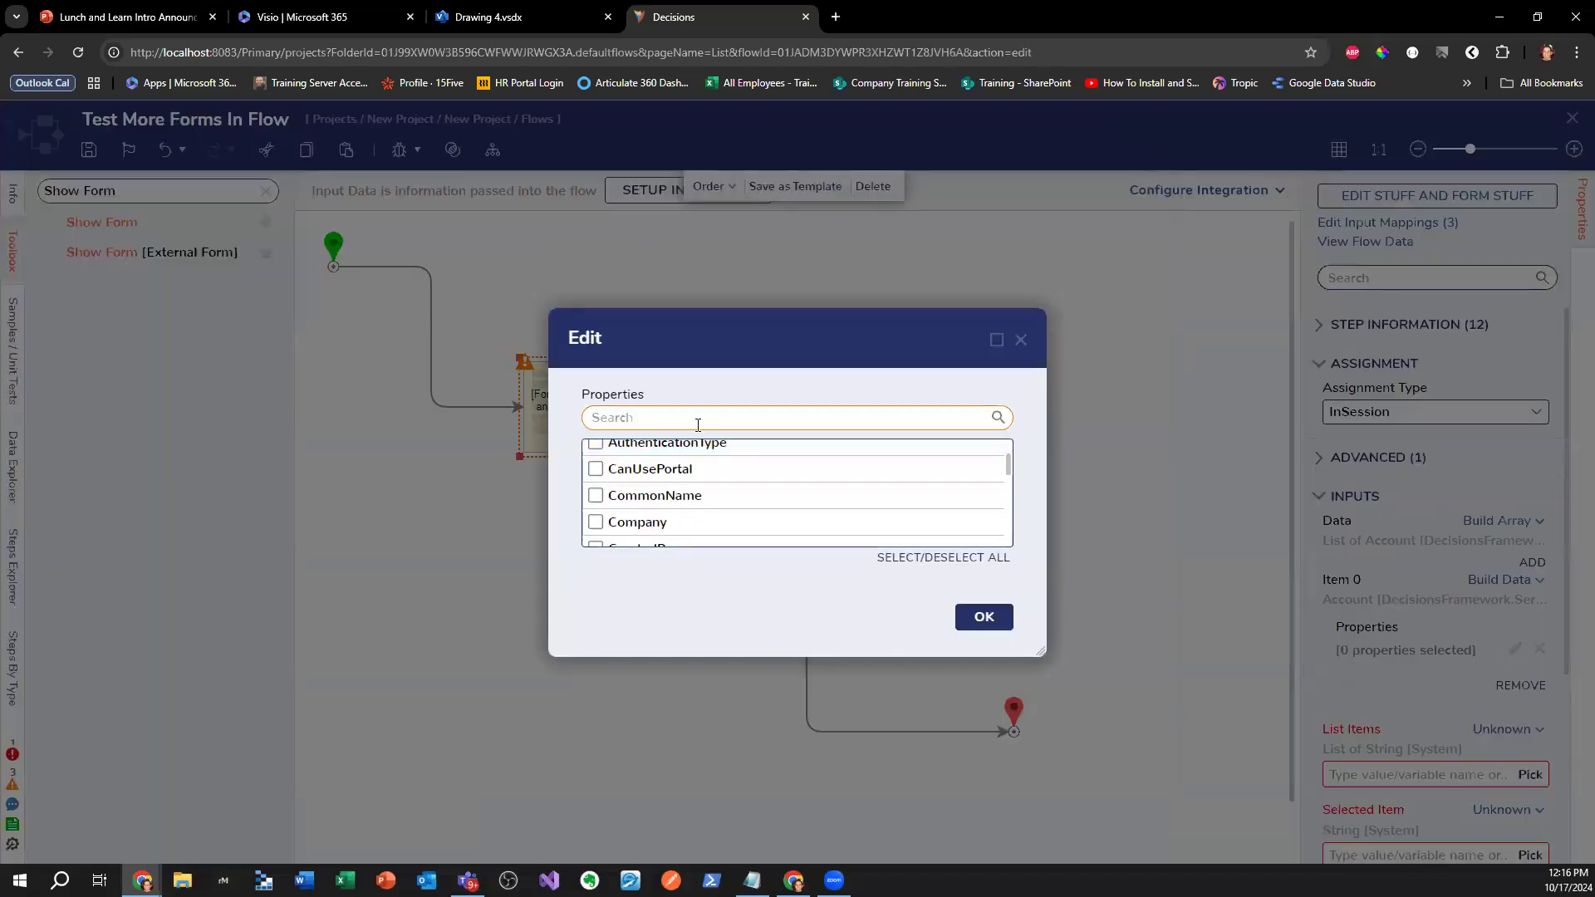
text(email)
click(595, 452)
click(983, 617)
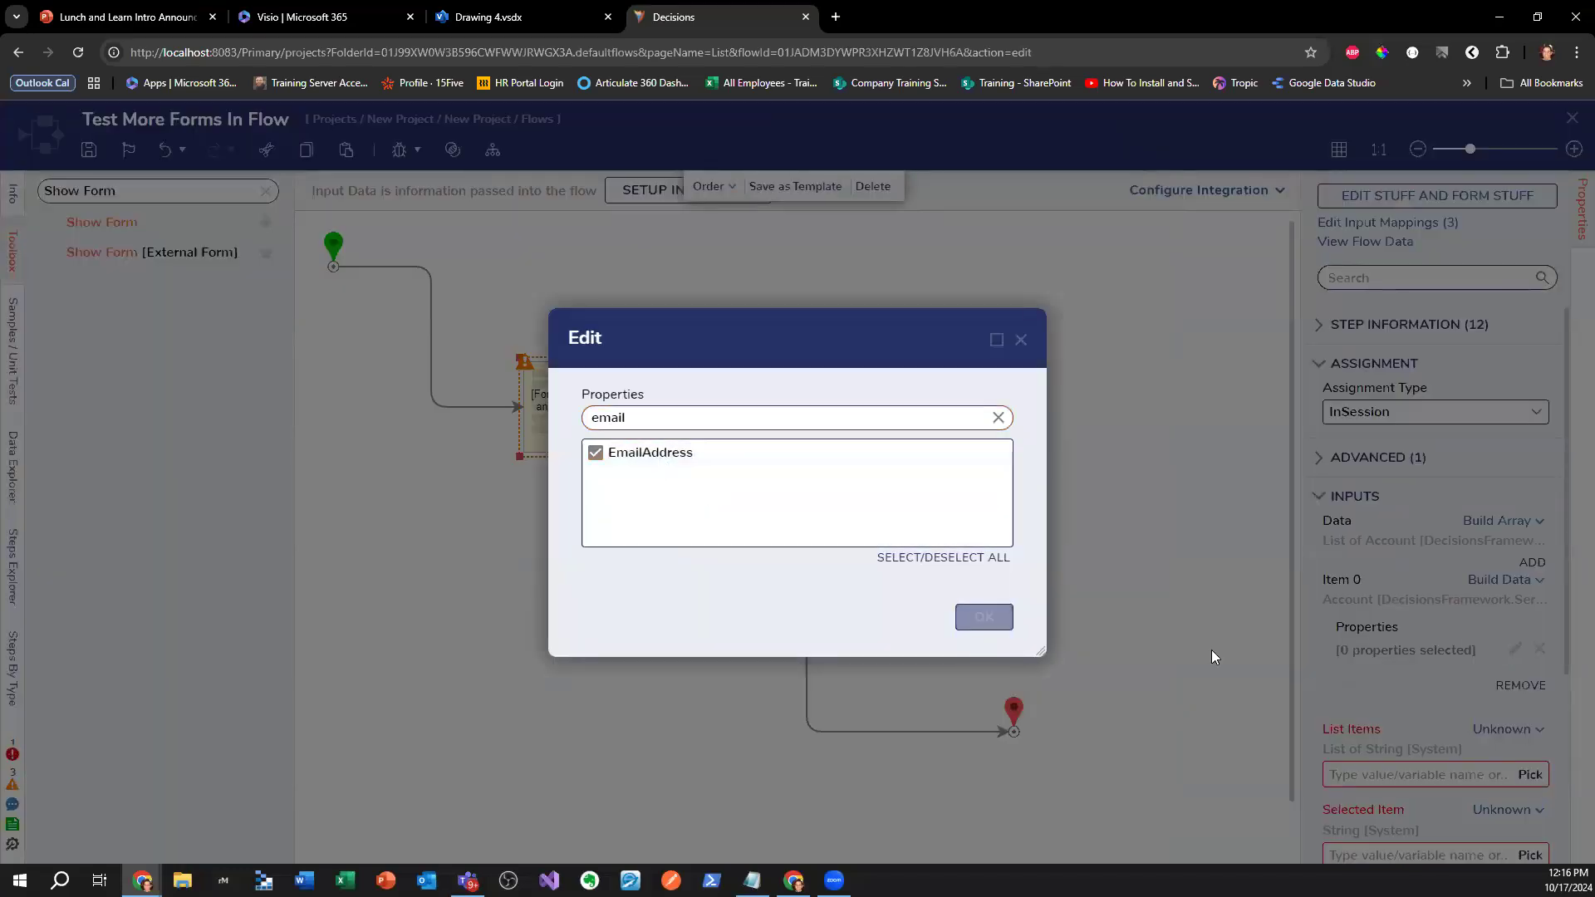
- Set Item 0's EmailAddress to Constant and enter a short greeting with a first name as its value
scroll(1481, 686, down, 1)
click(1515, 604)
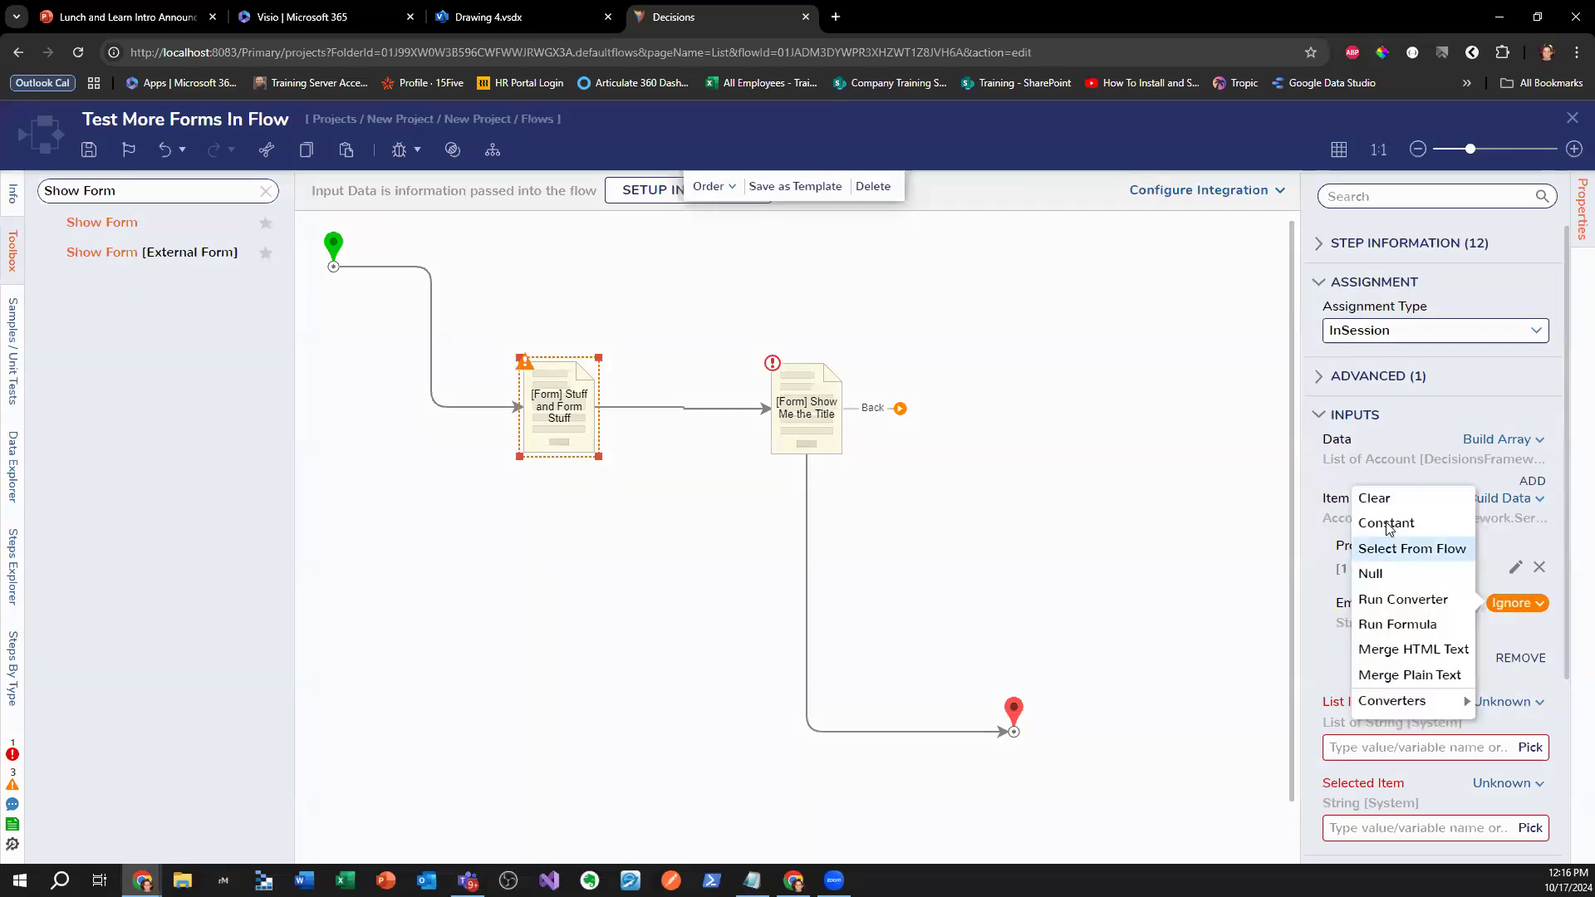
click(1381, 520)
click(1377, 724)
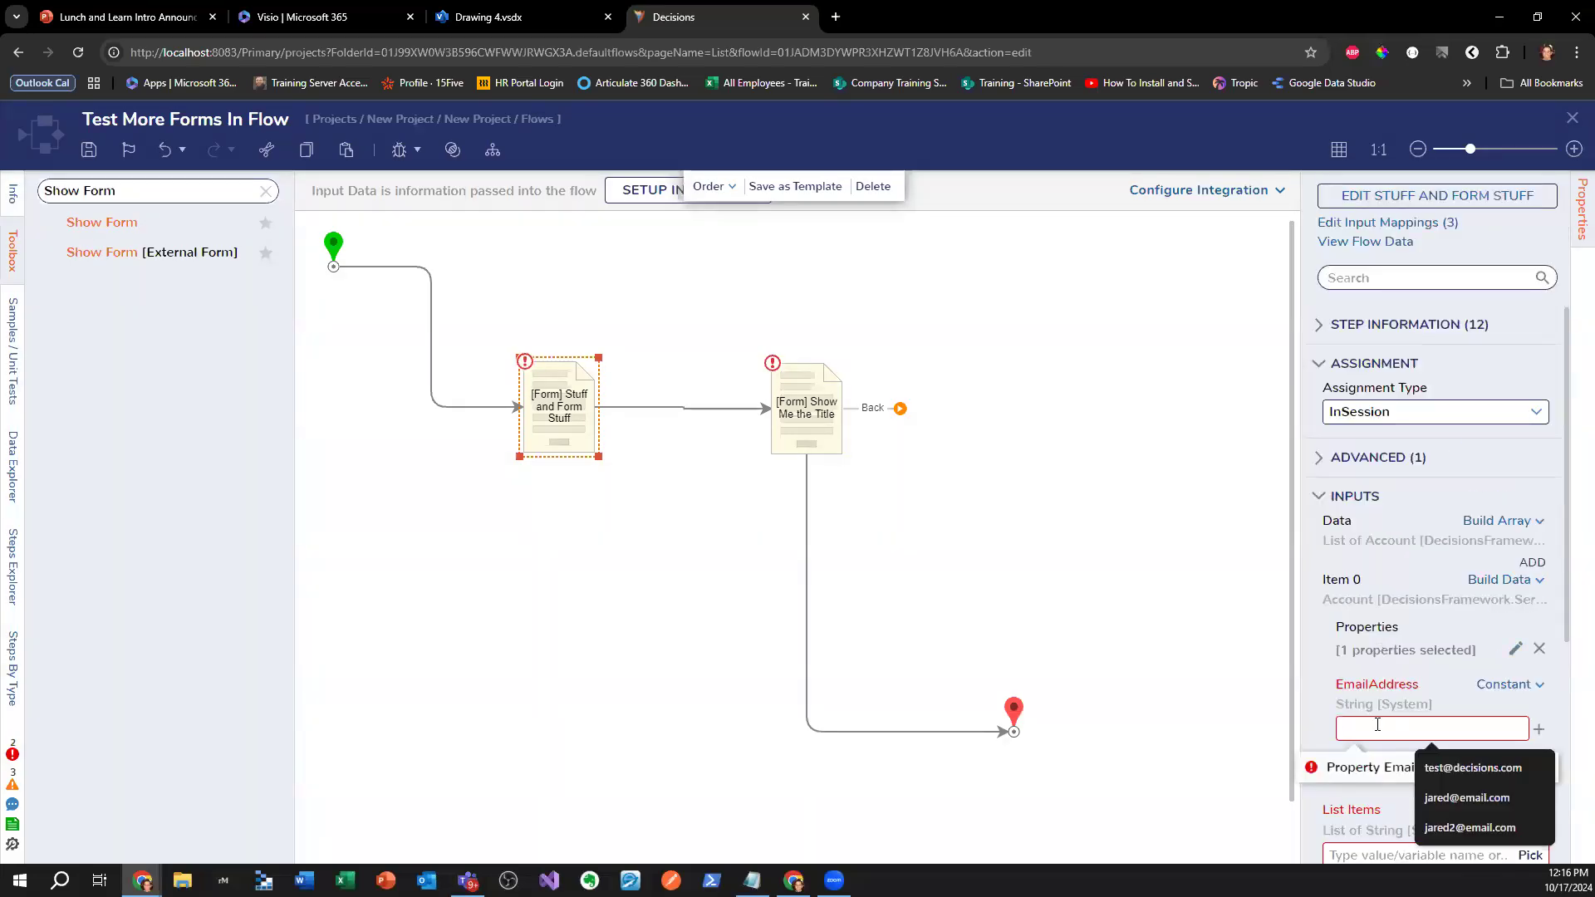
text(Hello Smitha)
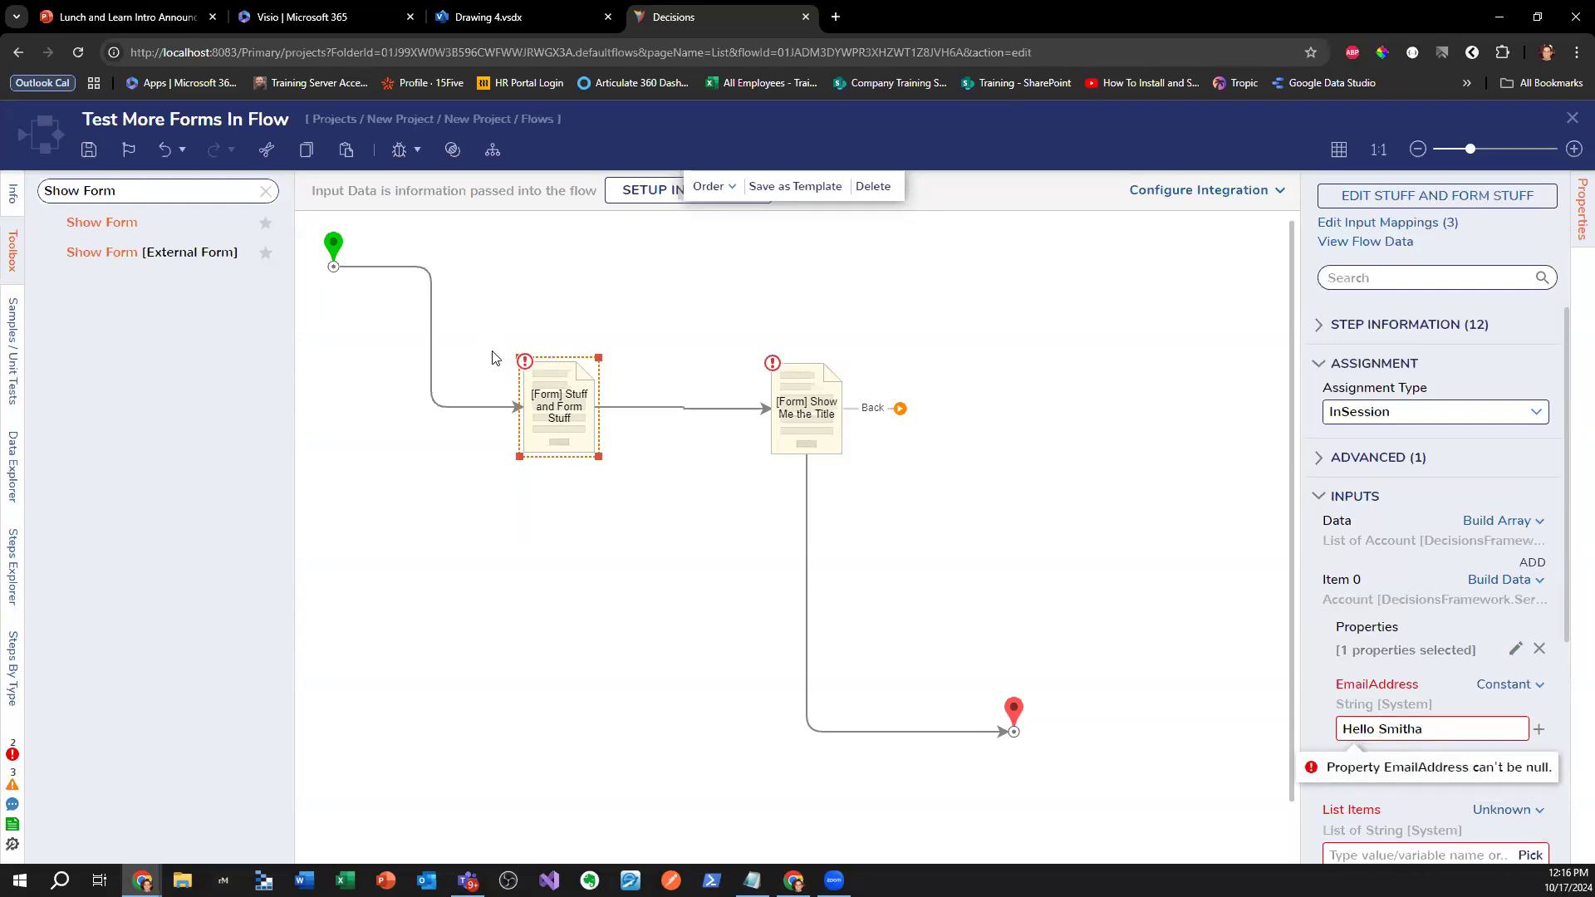
click(491, 358)
- Debug the flow and test the "Run Another Form" link in the data grid row
click(400, 150)
click(1319, 414)
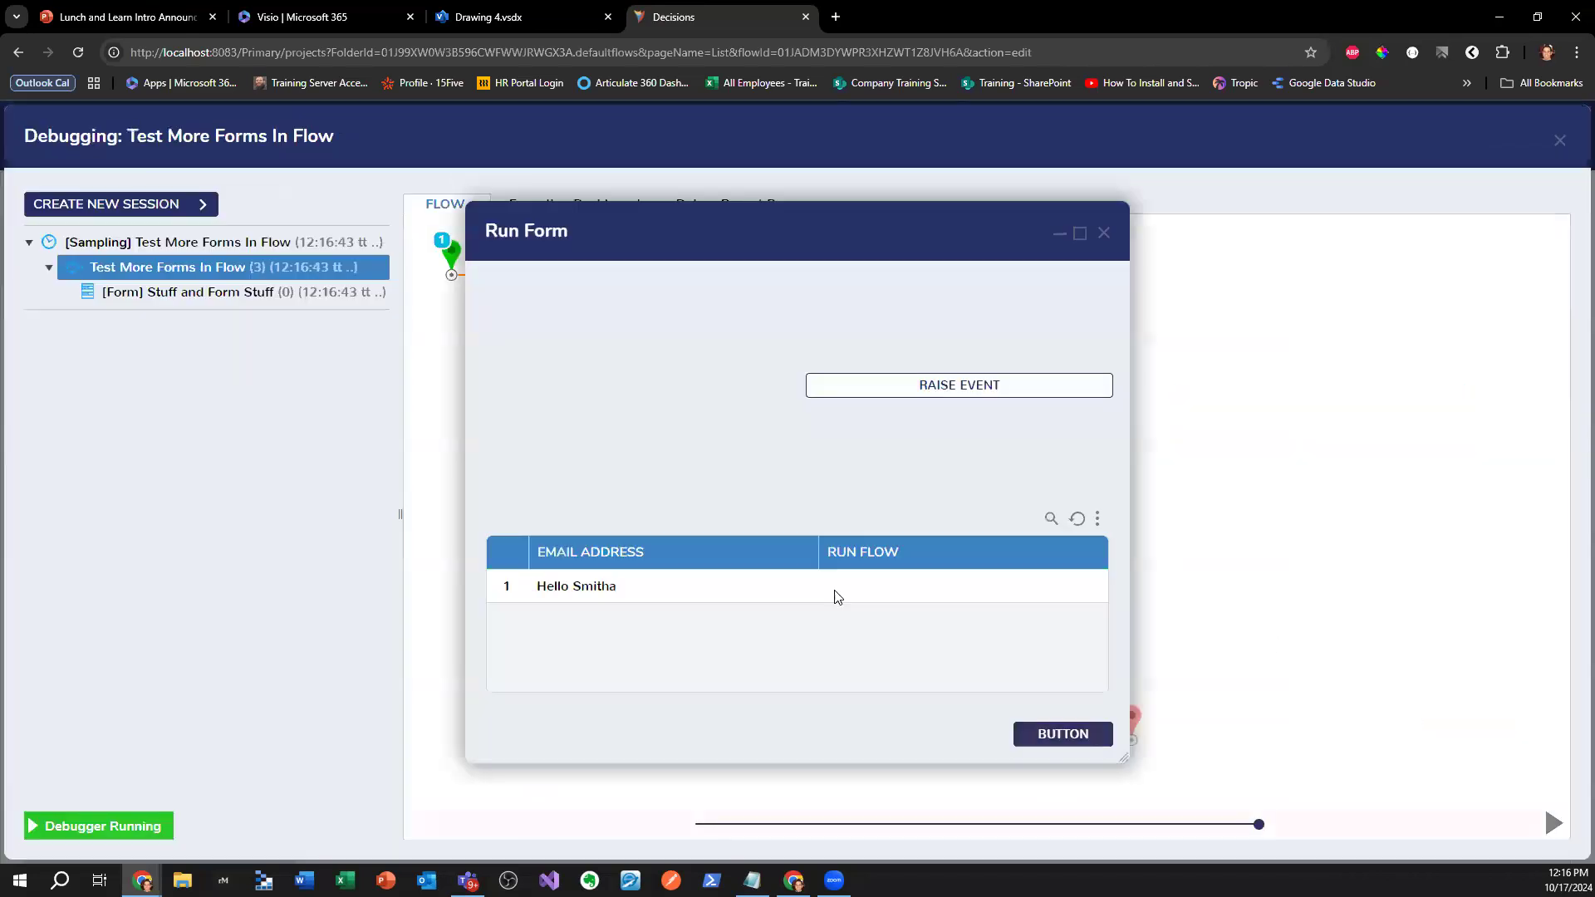
click(893, 586)
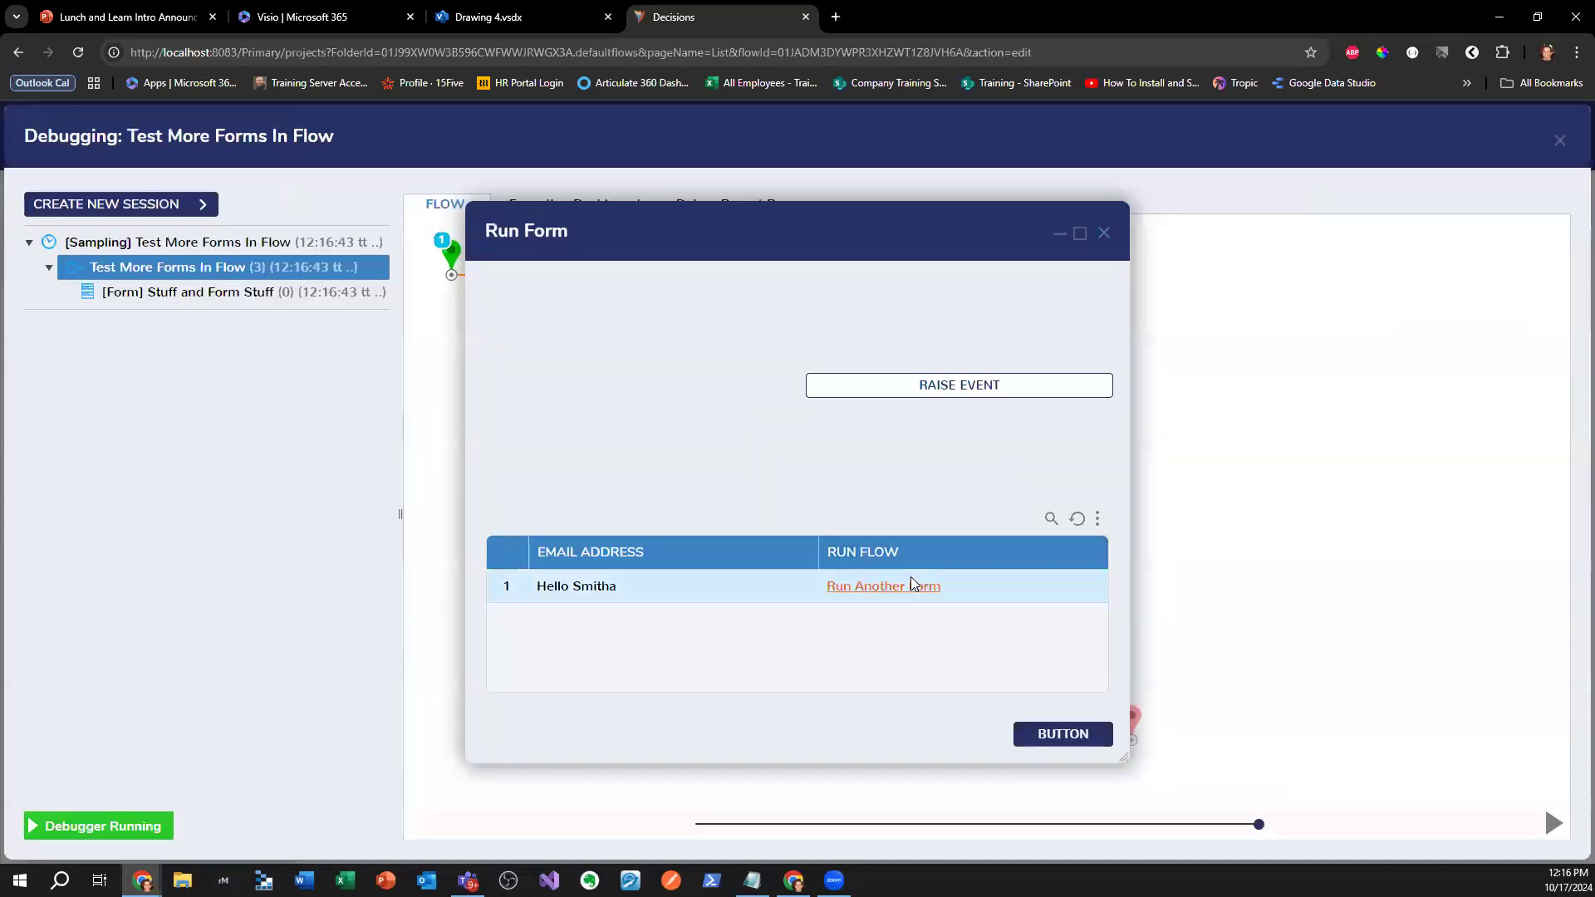
click(922, 587)
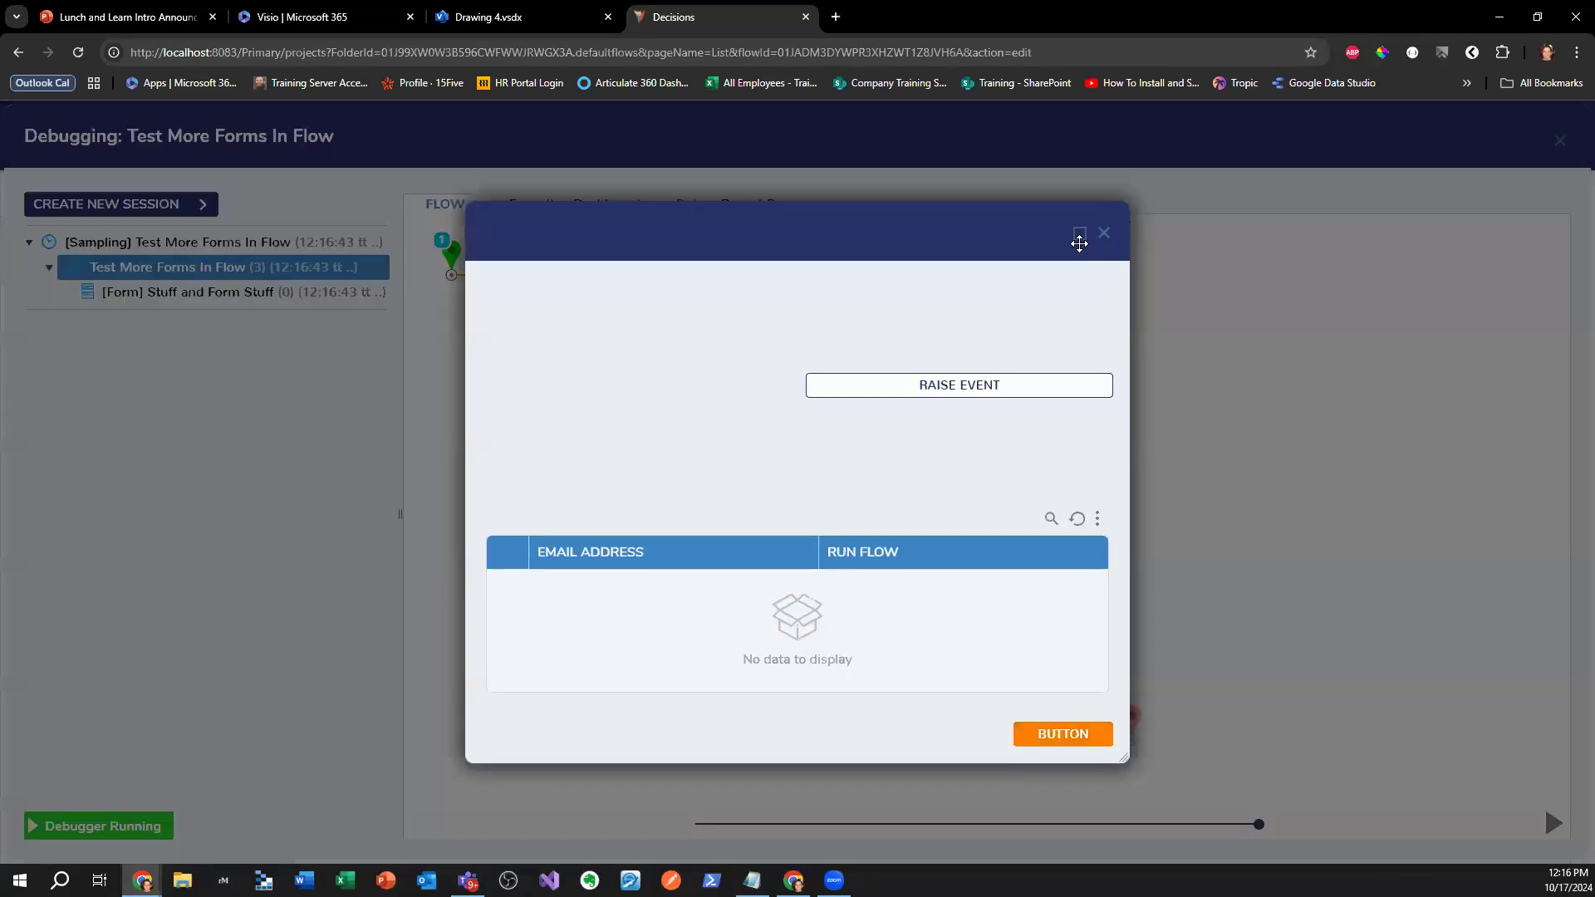
click(1100, 237)
click(1559, 141)
- Reopen the Stuff and Form Stuff data grid's source report and open the flow behind its Run Flow column
click(586, 444)
click(1435, 203)
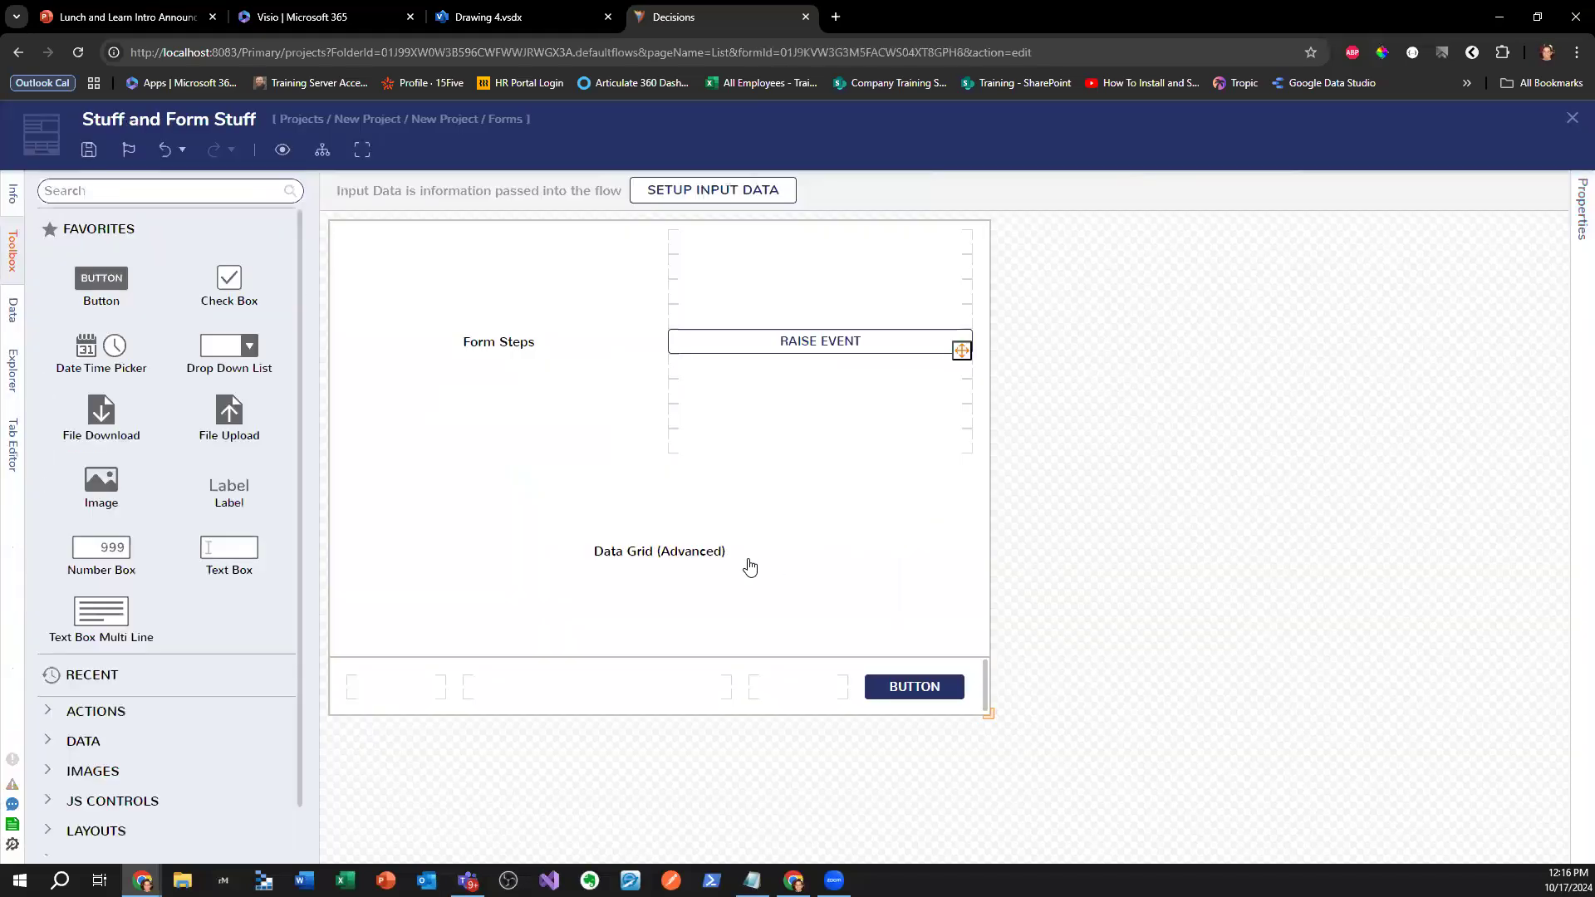
click(1450, 764)
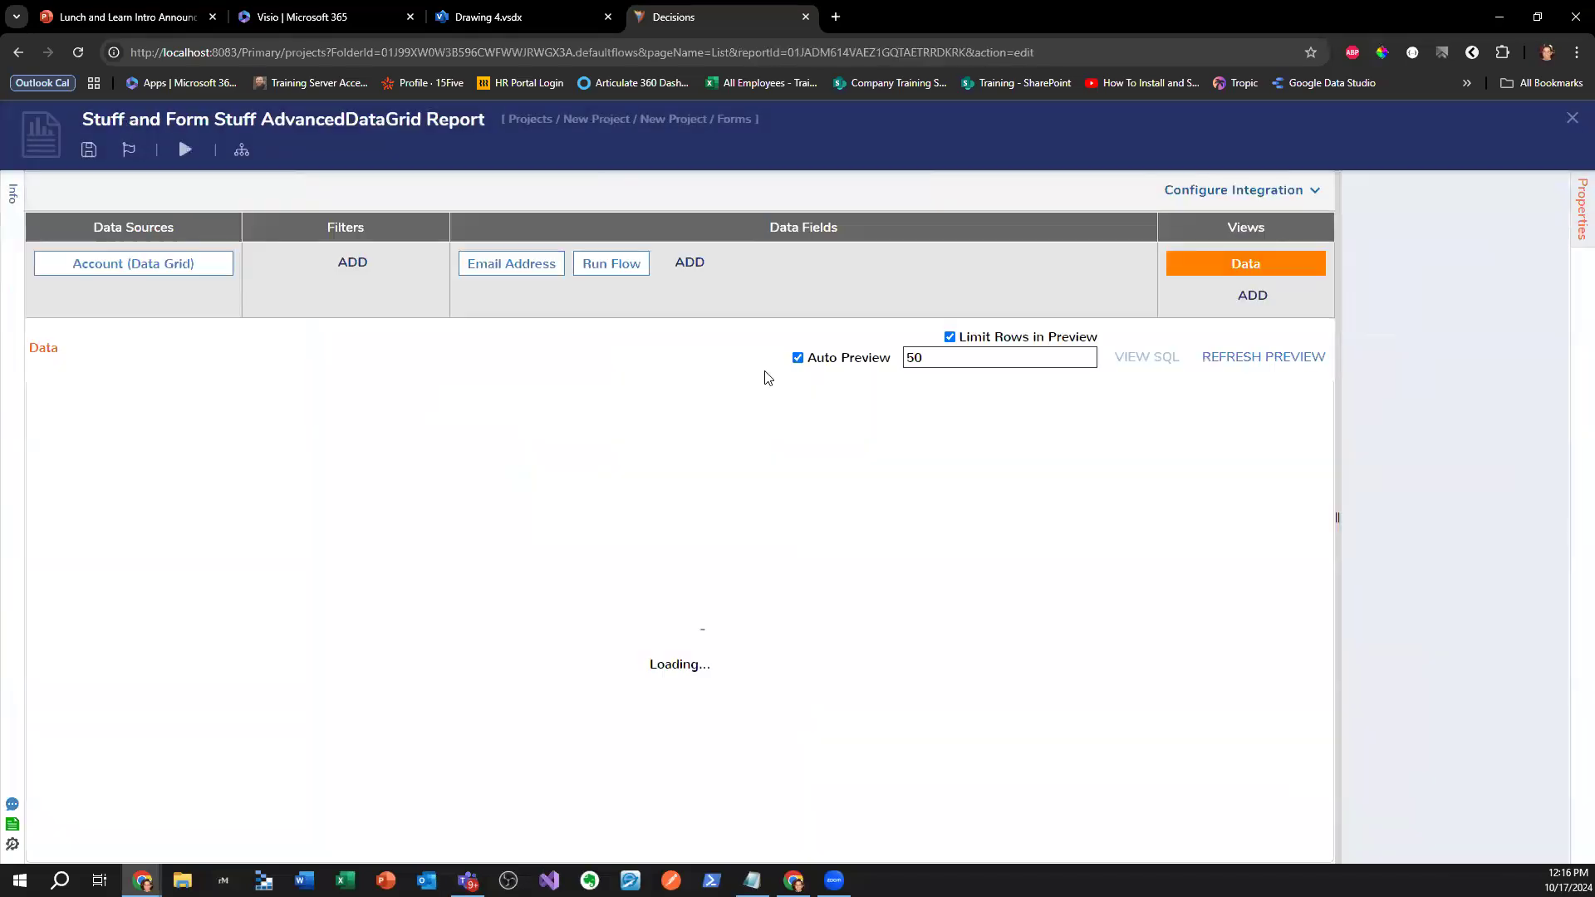
click(640, 269)
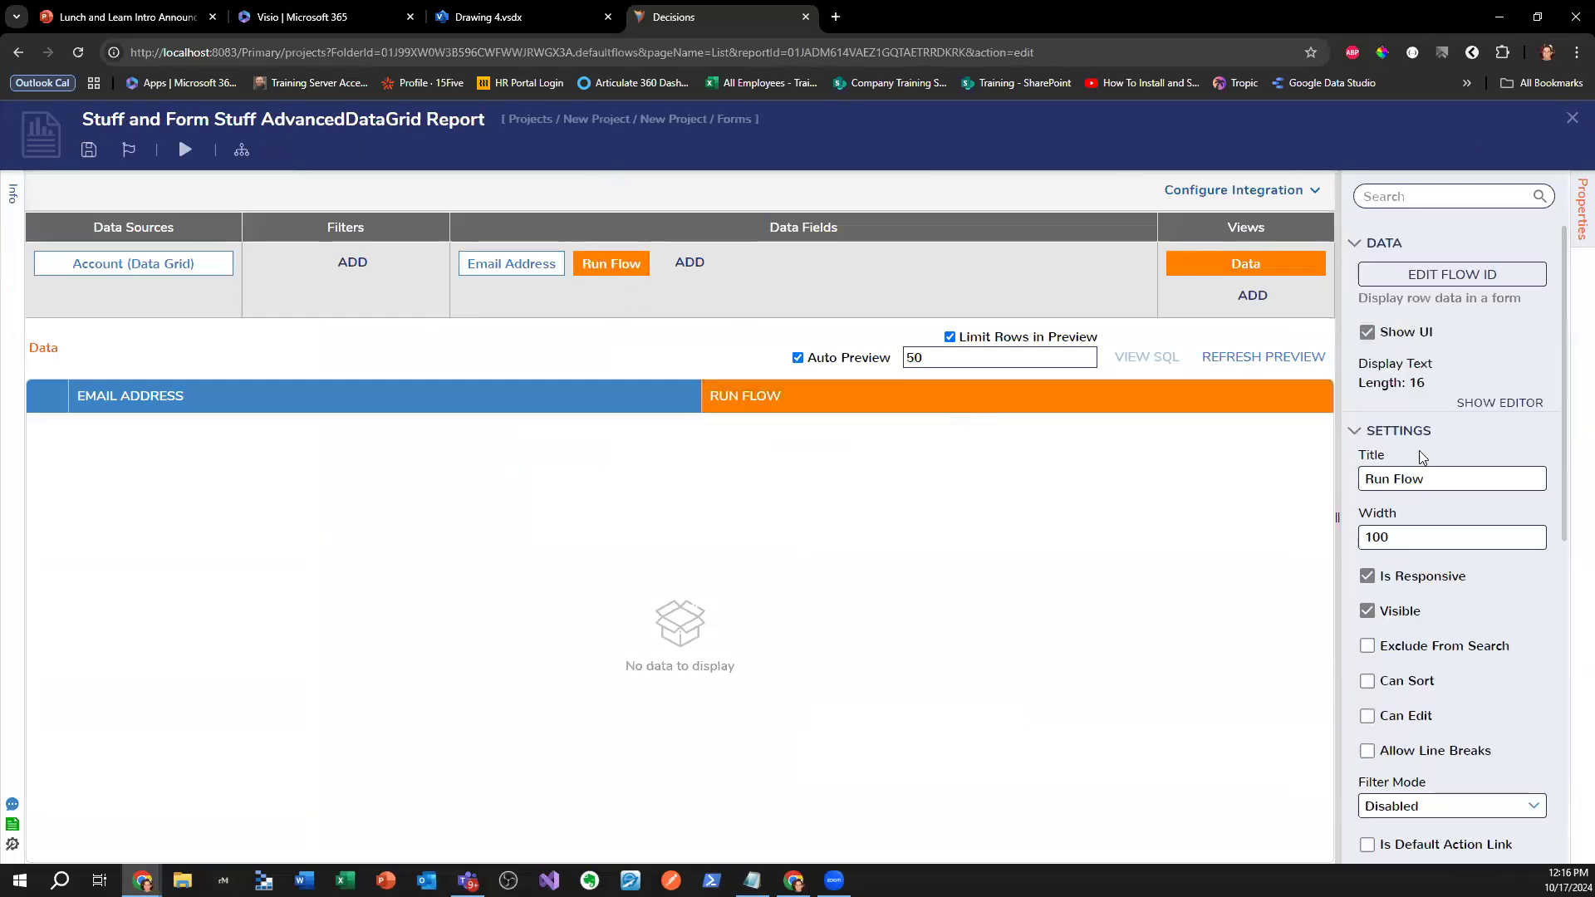
click(1499, 404)
click(1304, 229)
click(1444, 274)
- Replace the flow's Stuff and Form Stuff step with a new Show Form step after the start
click(621, 405)
key(Delete)
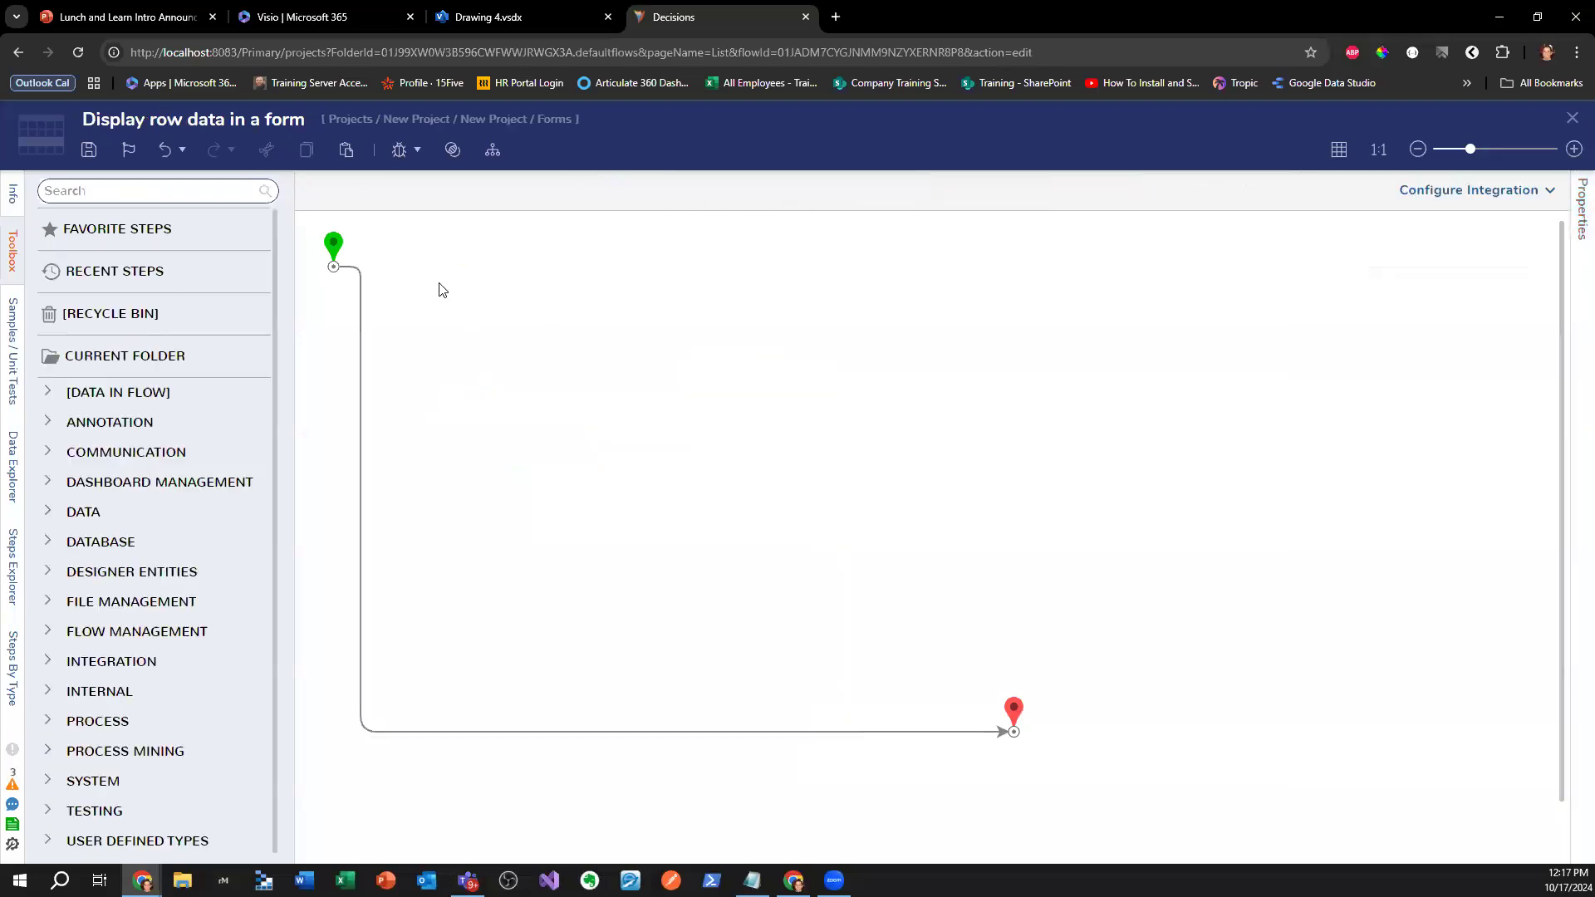
click(161, 191)
text(Show Fo)
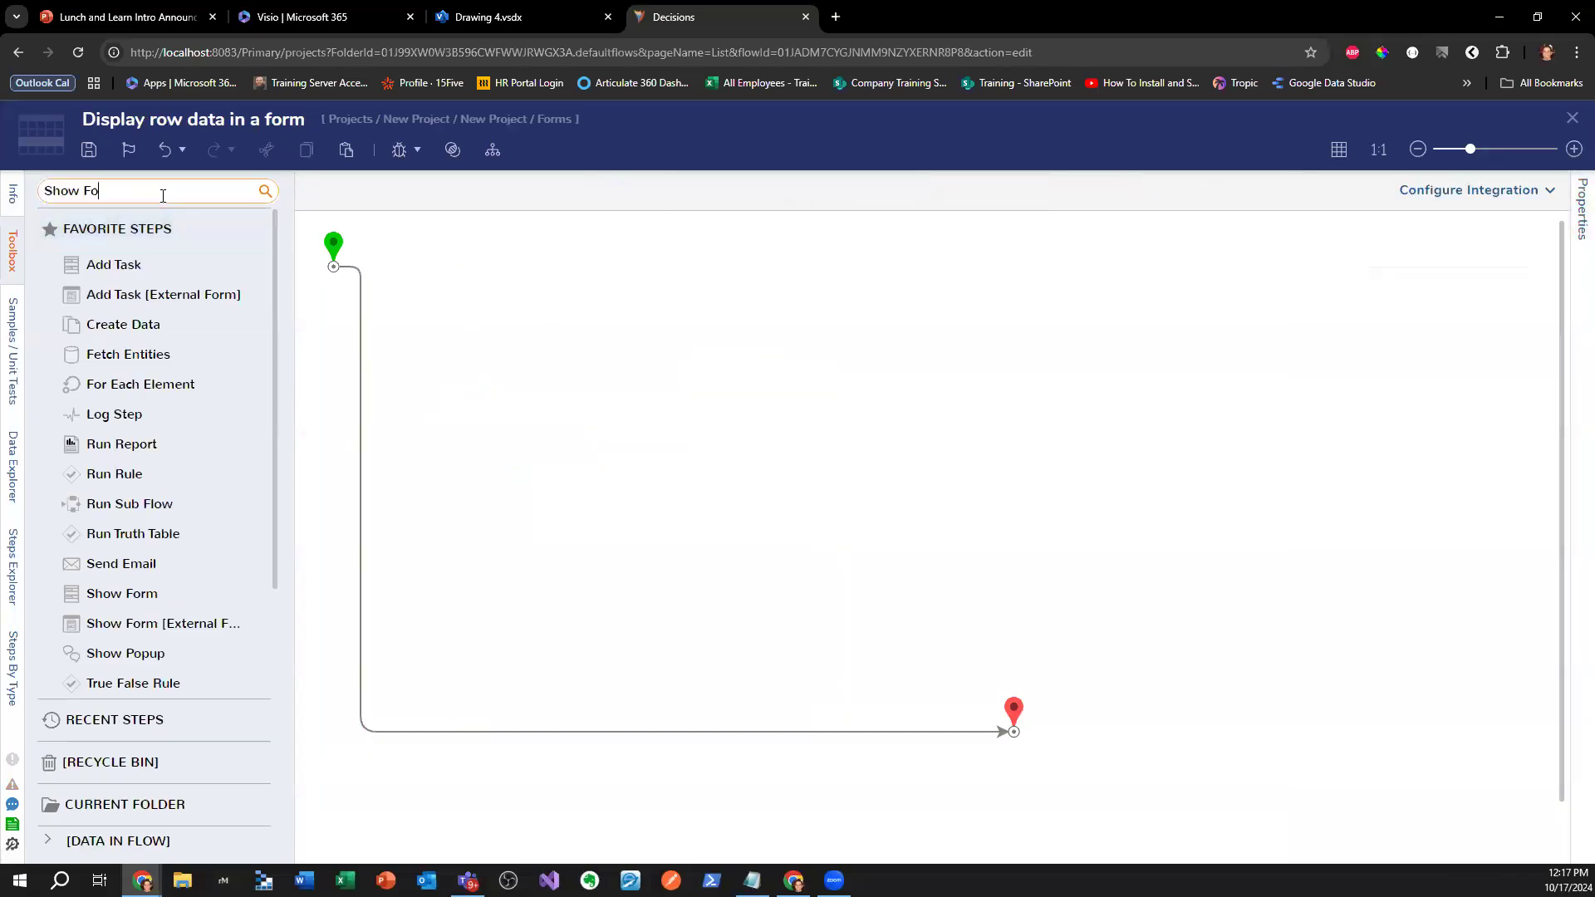
text(rm)
drag(102, 221, 579, 386)
- Create a new Form named "Data" for the Show Form step
click(1397, 198)
click(623, 580)
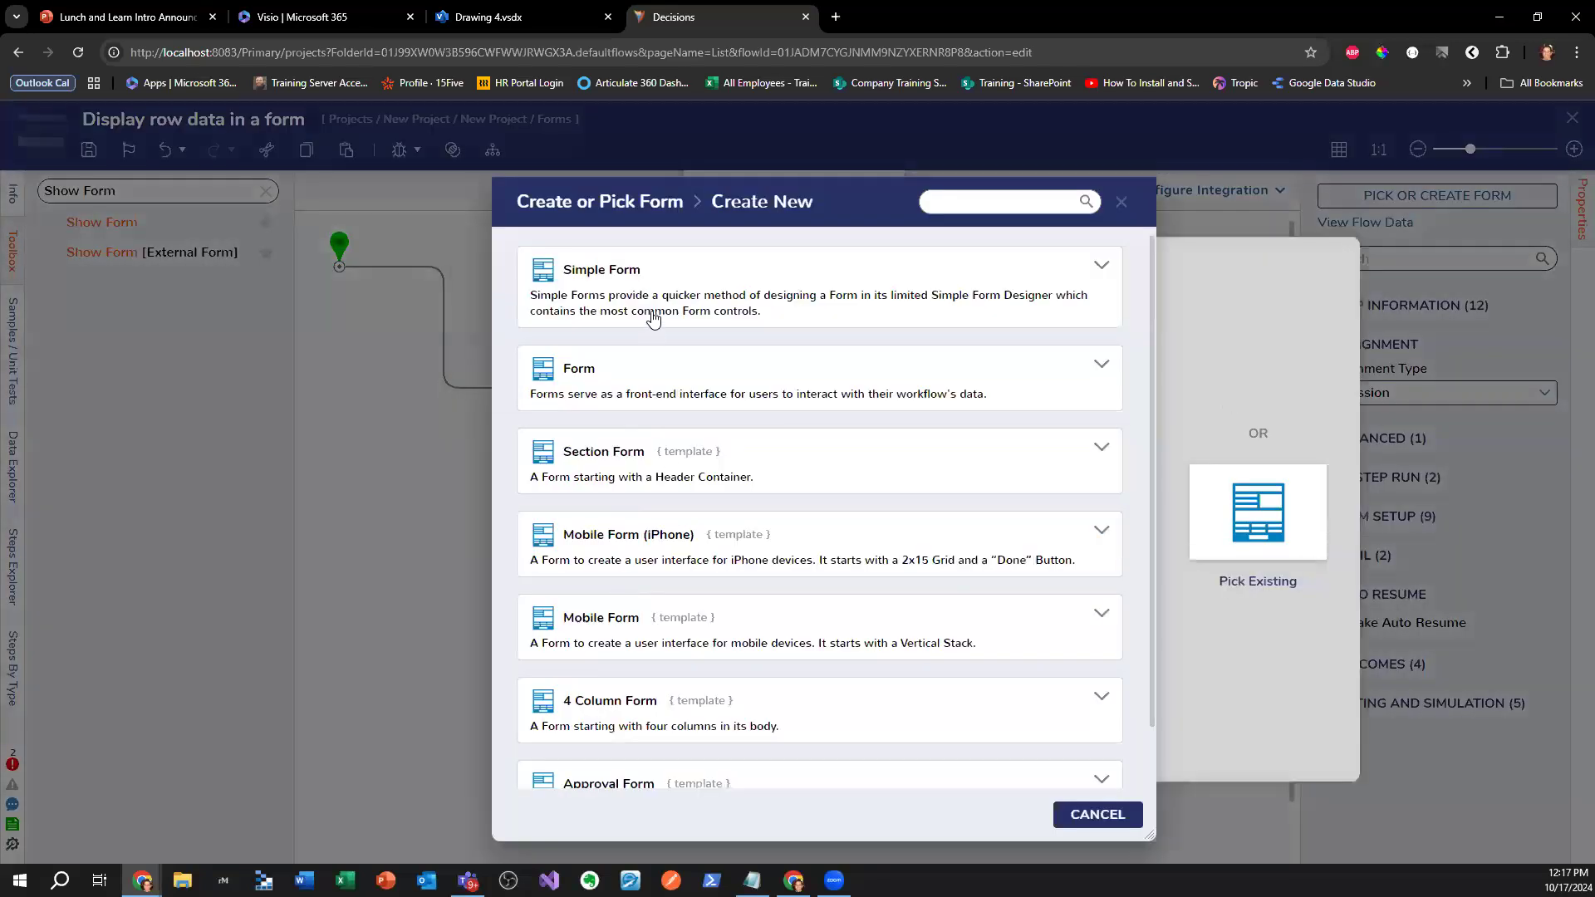
click(663, 383)
text(Data)
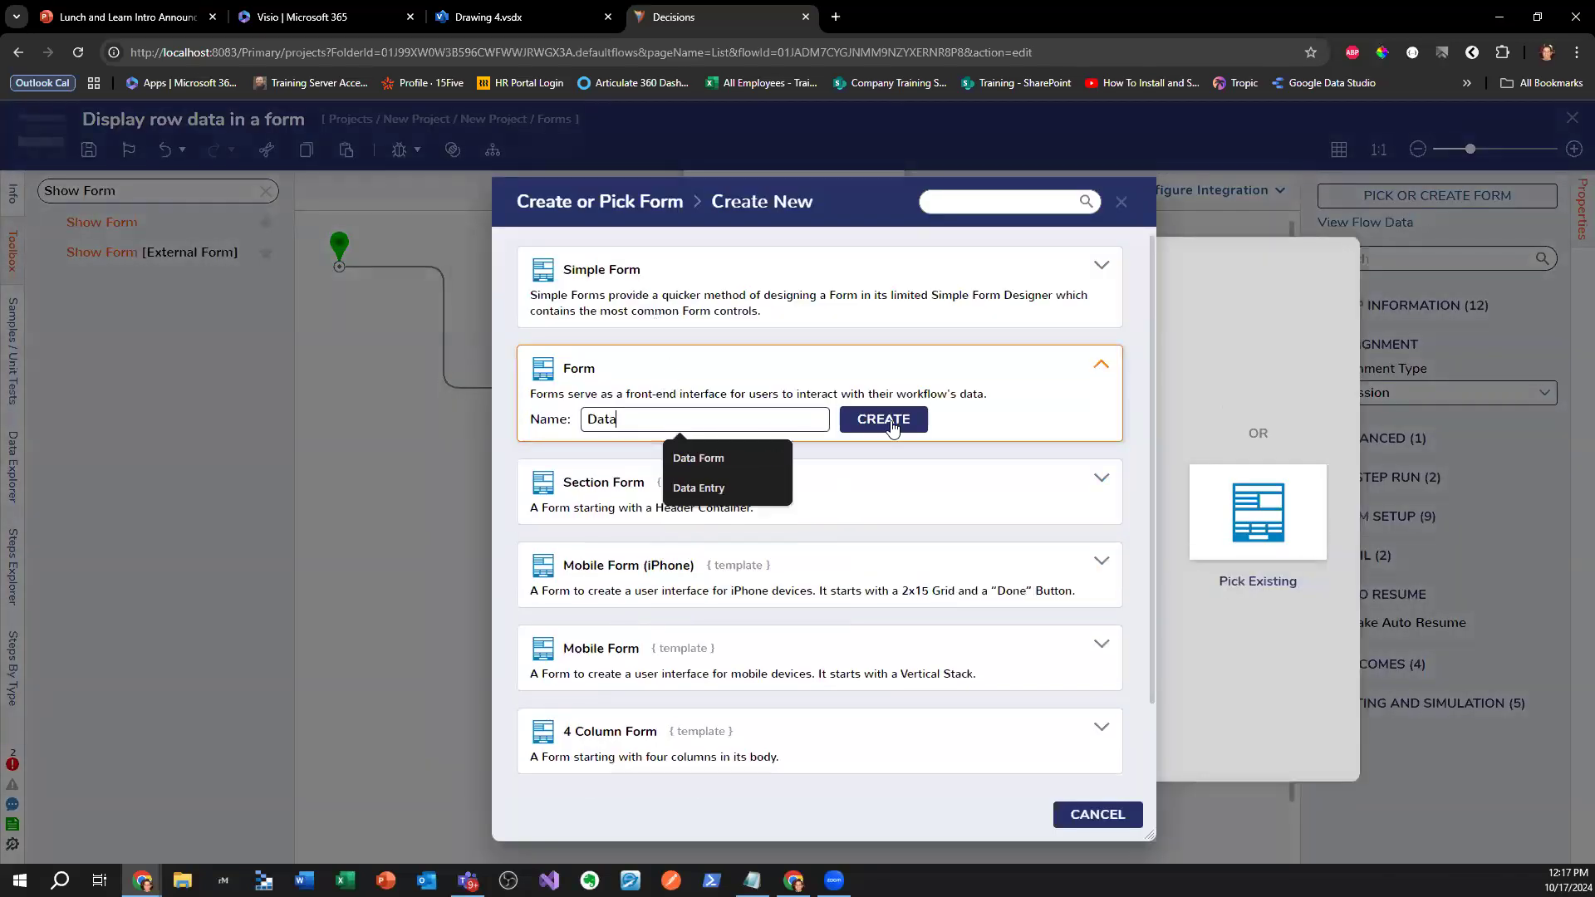
click(889, 422)
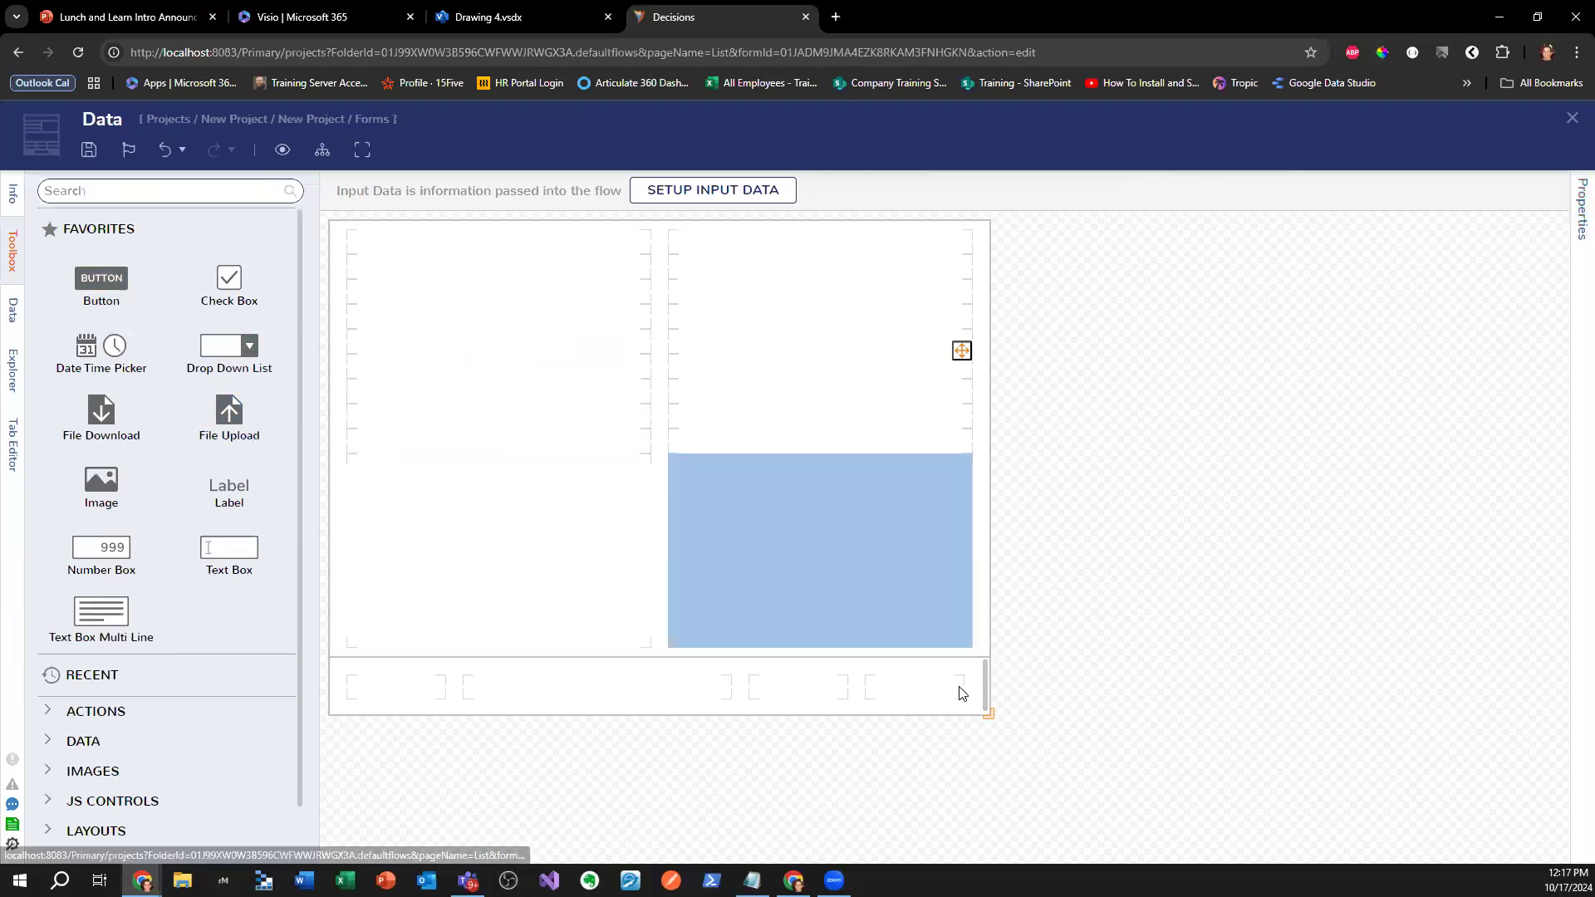
- Add a button and a check box with the data name "data check" to the Data form, then save the form
drag(285, 304, 640, 316)
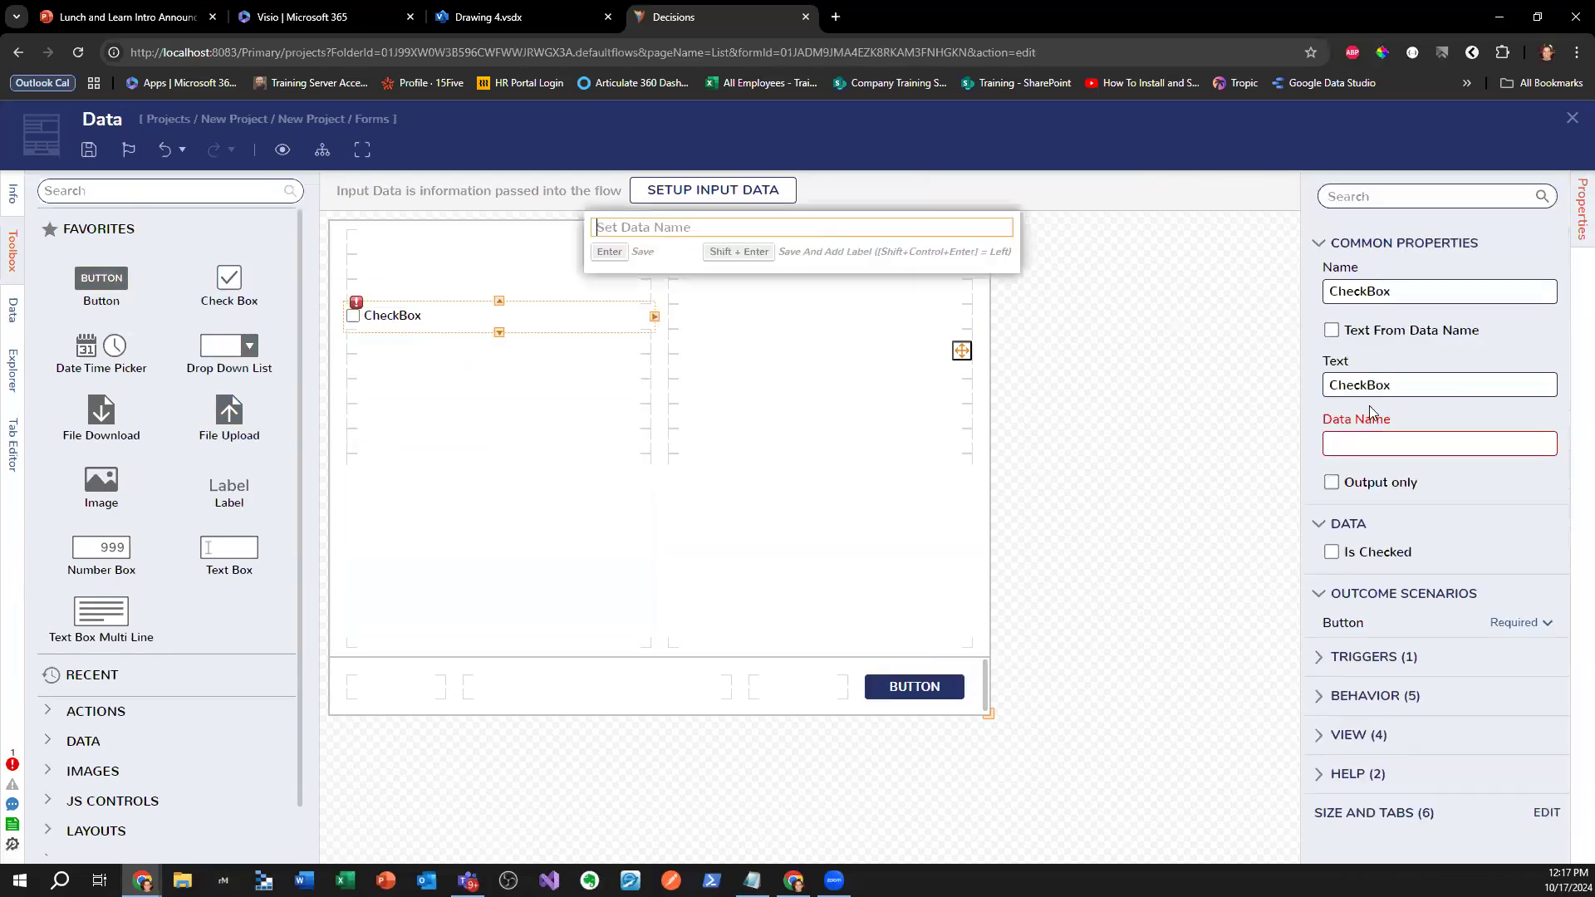
click(1356, 443)
text(data check)
click(89, 150)
click(1030, 563)
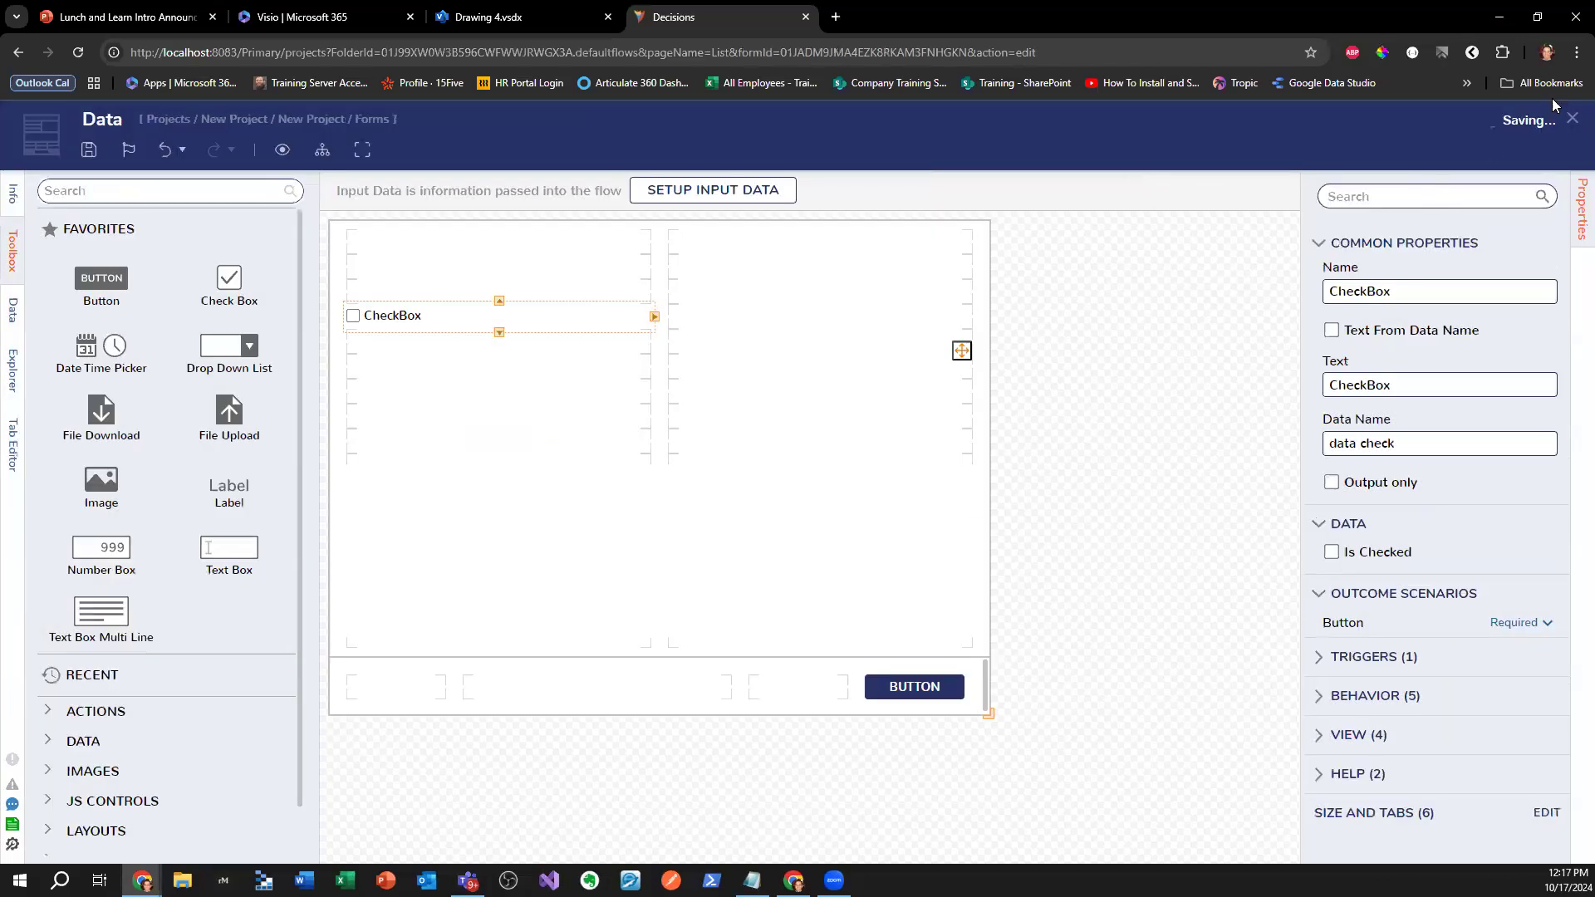
- Connect the Data form step to the flow's end, then save and close both that flow and the Stuff and Form Stuff form
drag(678, 388, 1019, 731)
click(1571, 118)
click(1027, 599)
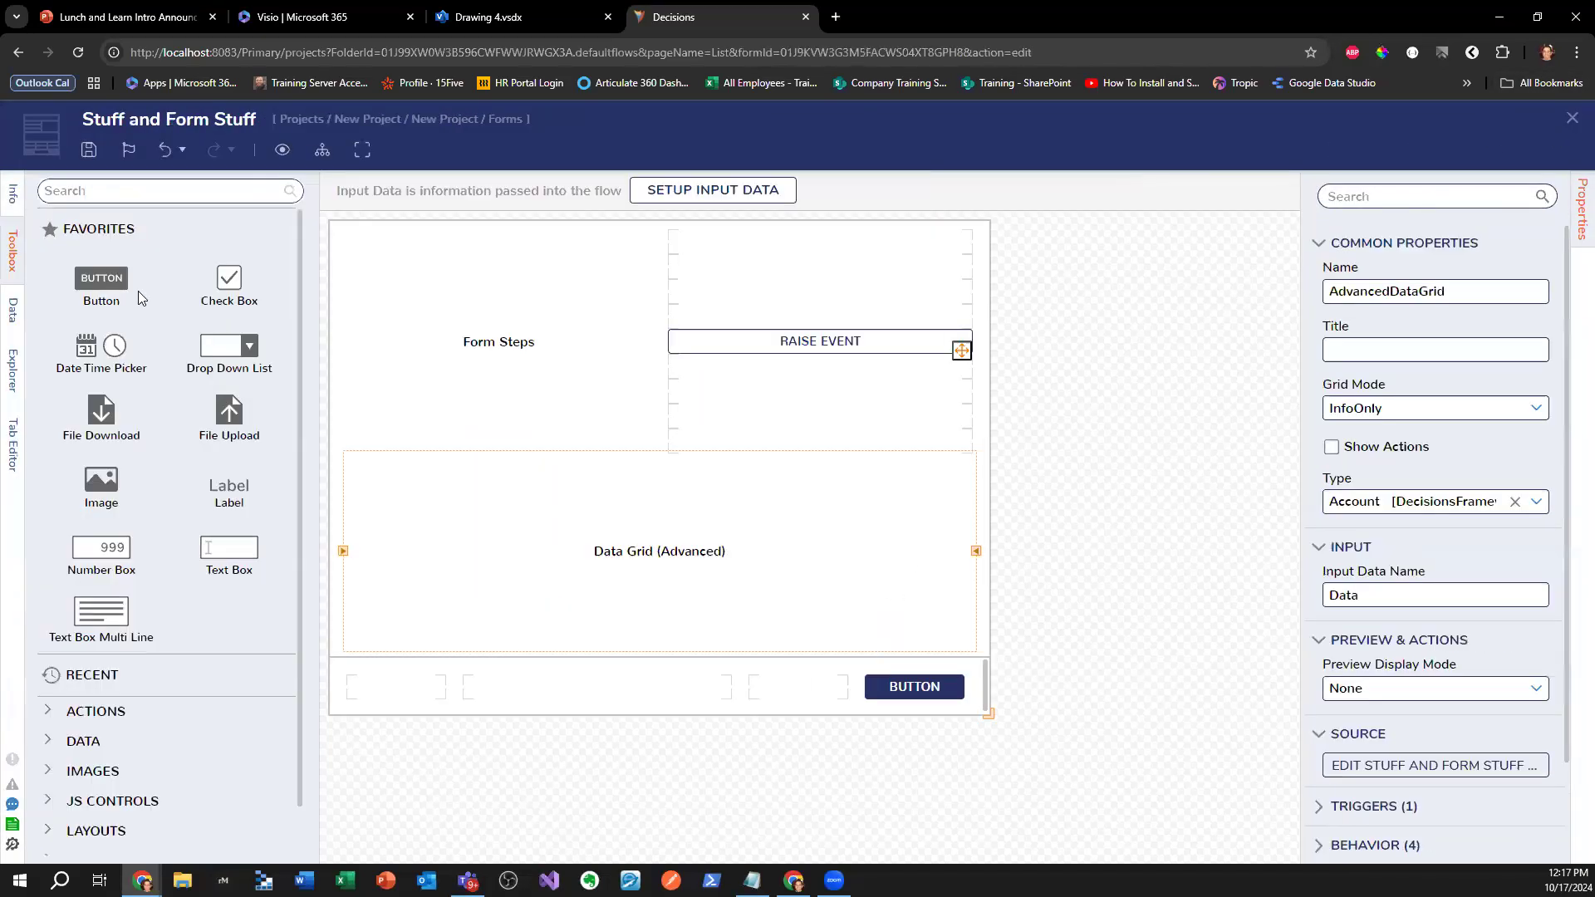
click(88, 150)
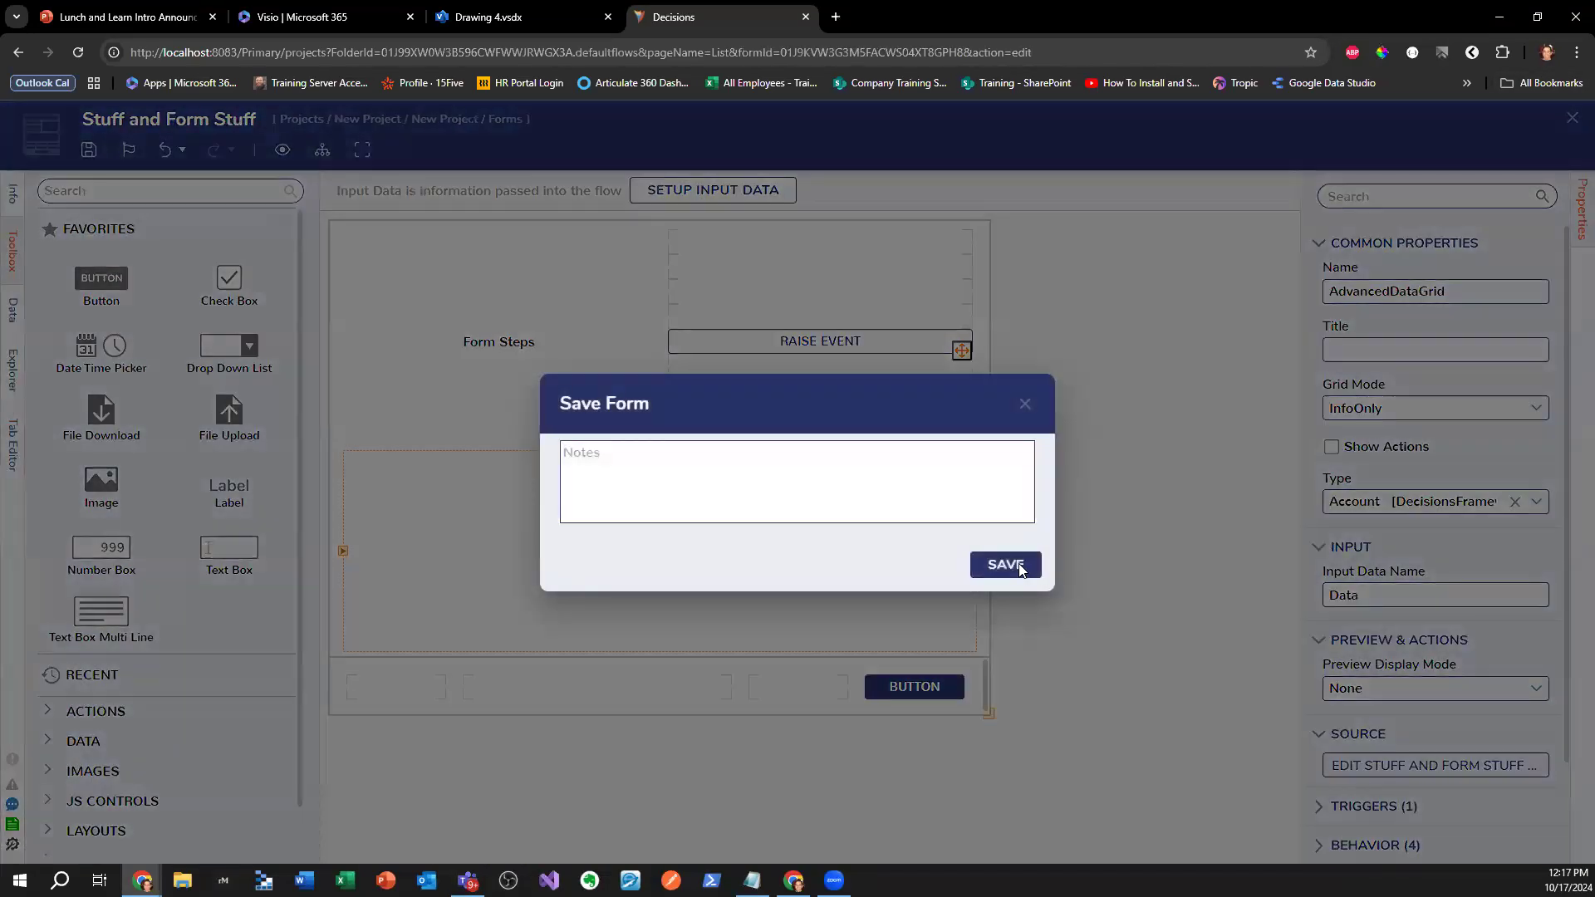
click(1005, 565)
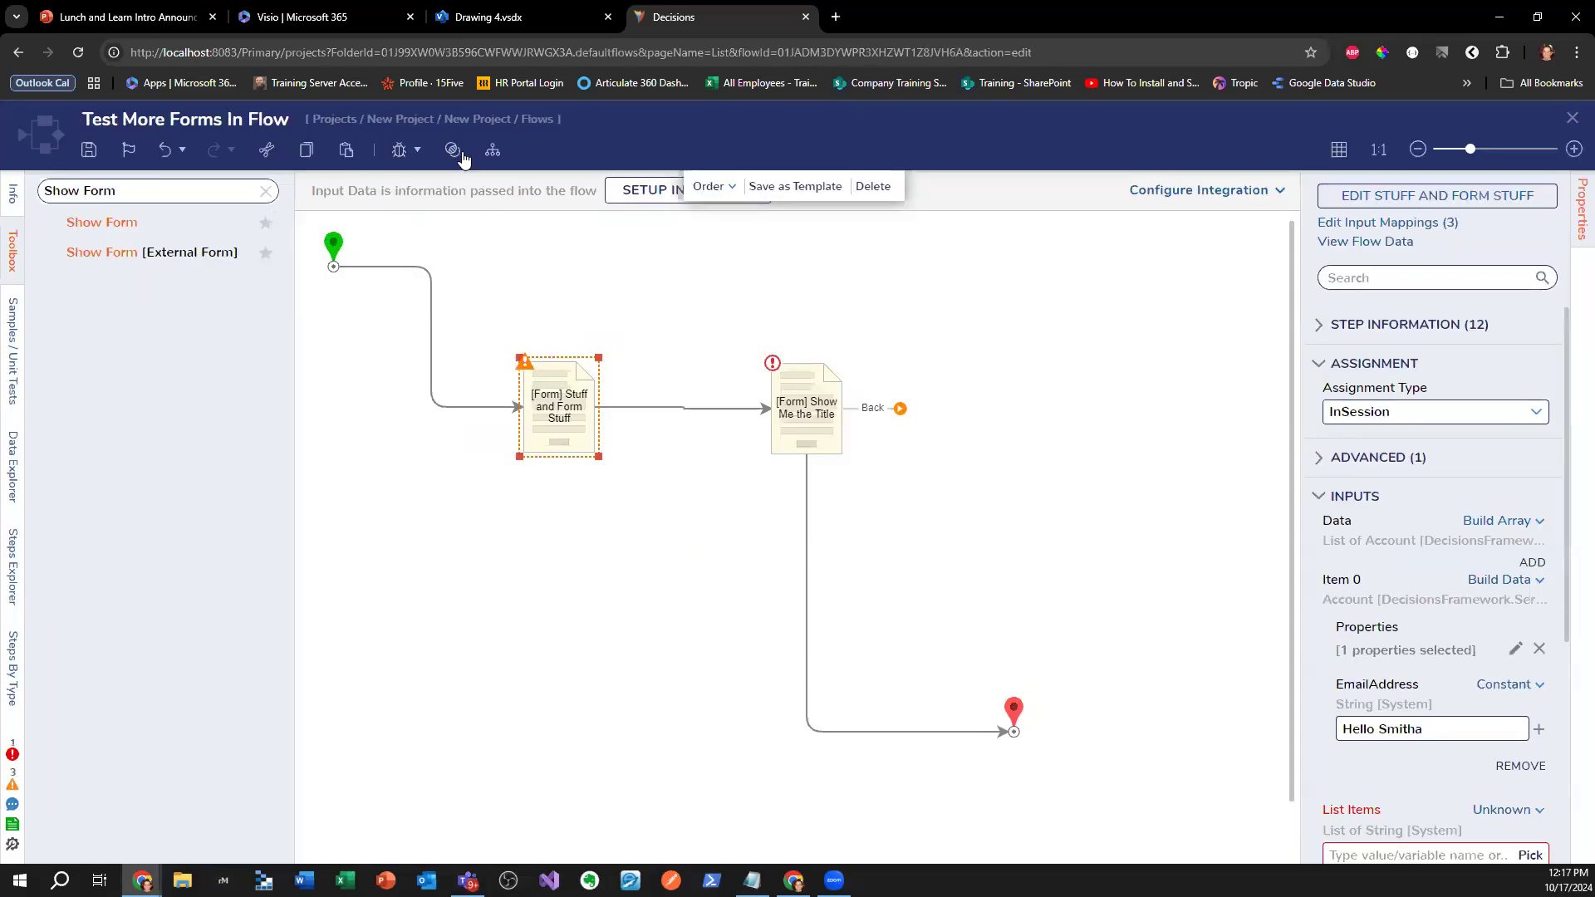
- Debug the Test More Forms In Flow flow and trigger Raise Event on its form
click(401, 150)
click(1324, 414)
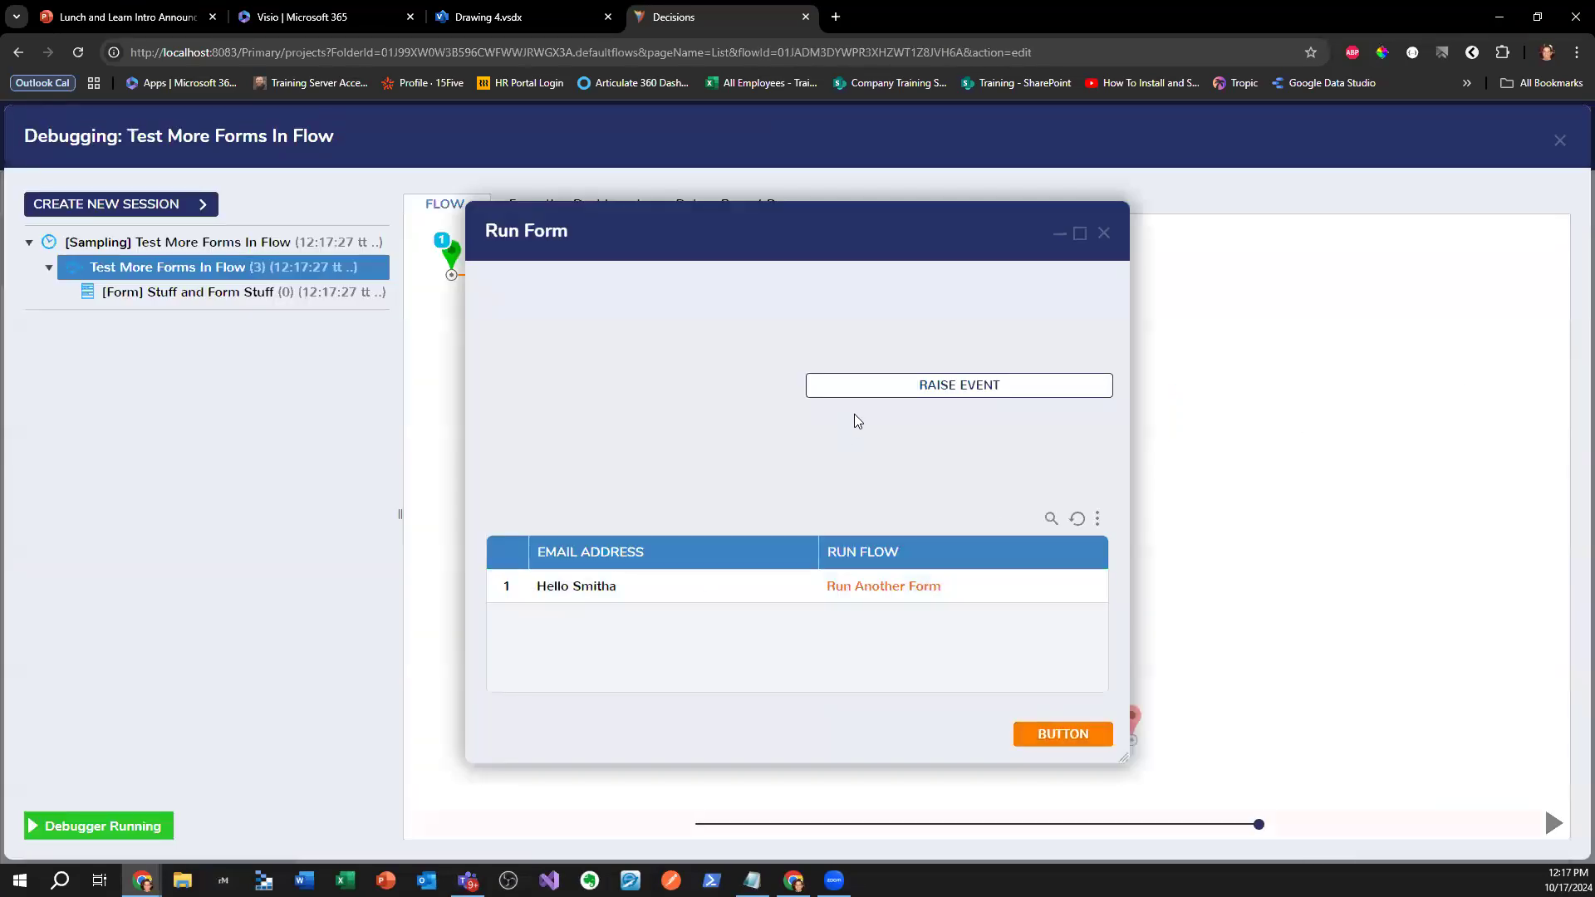
click(925, 384)
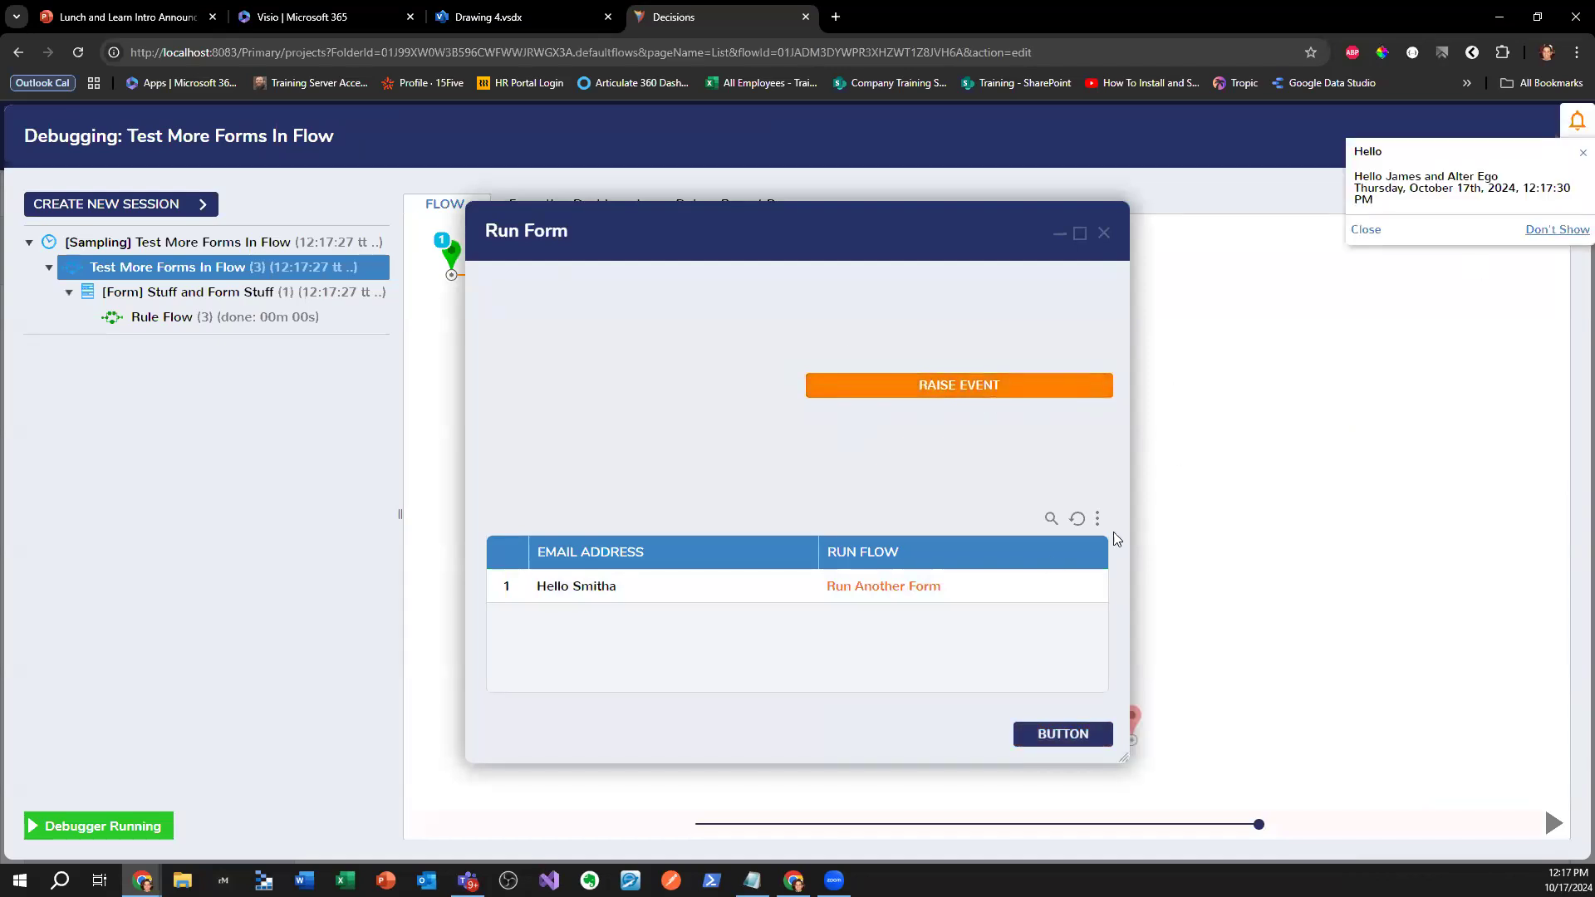
- Run Another Form from the data grid row, submit that form with its check box ticked, and exit the debugger
click(883, 586)
drag(676, 252, 1070, 313)
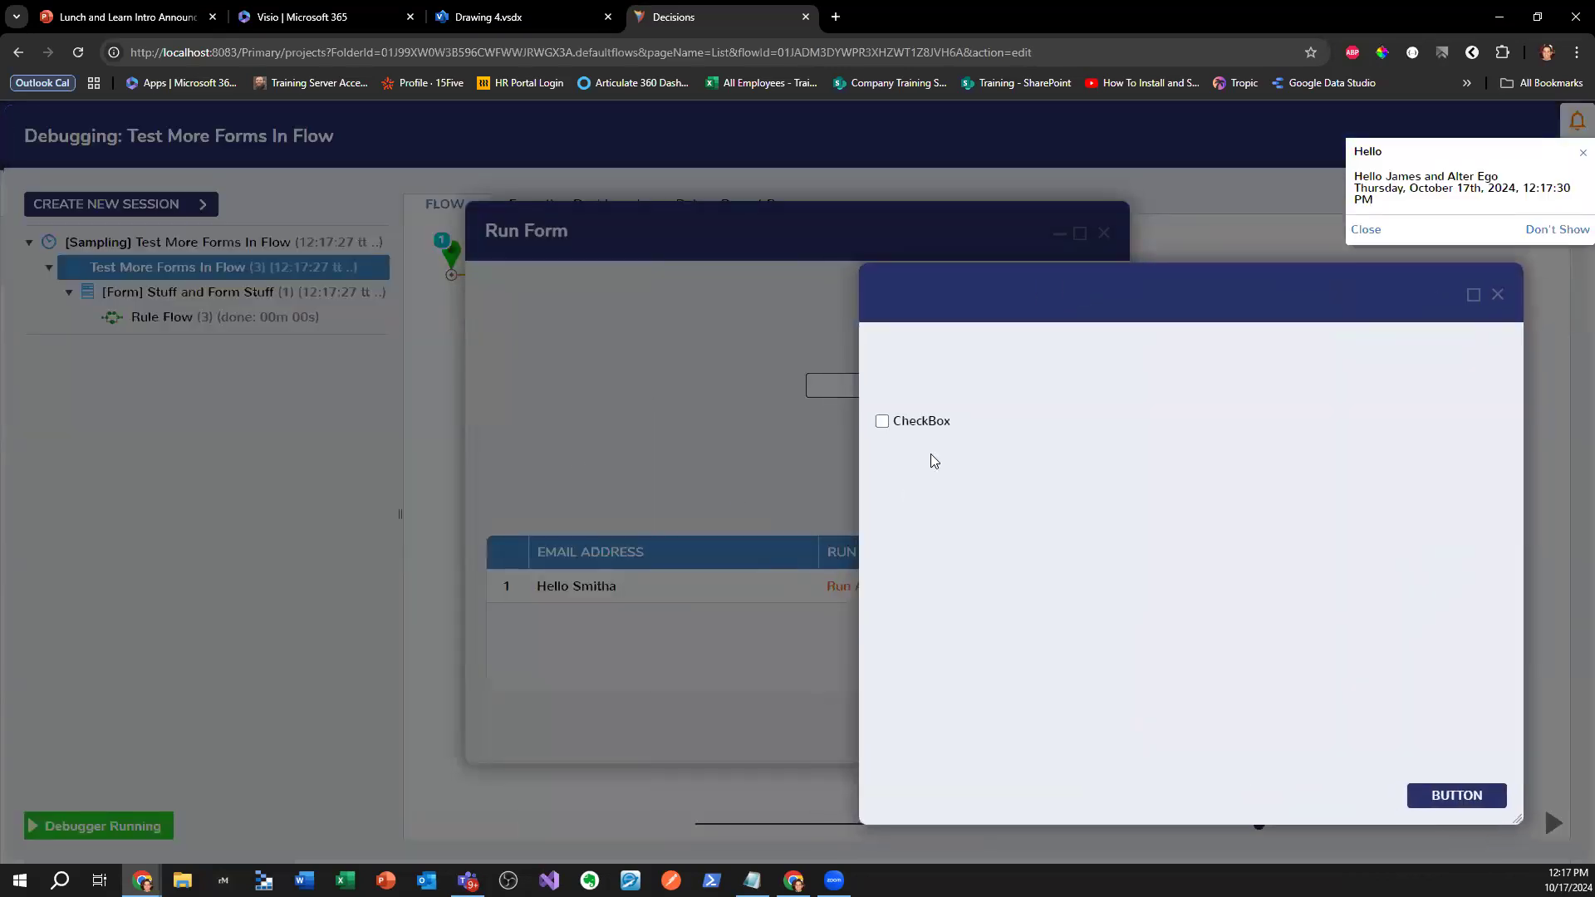
click(882, 421)
click(1457, 795)
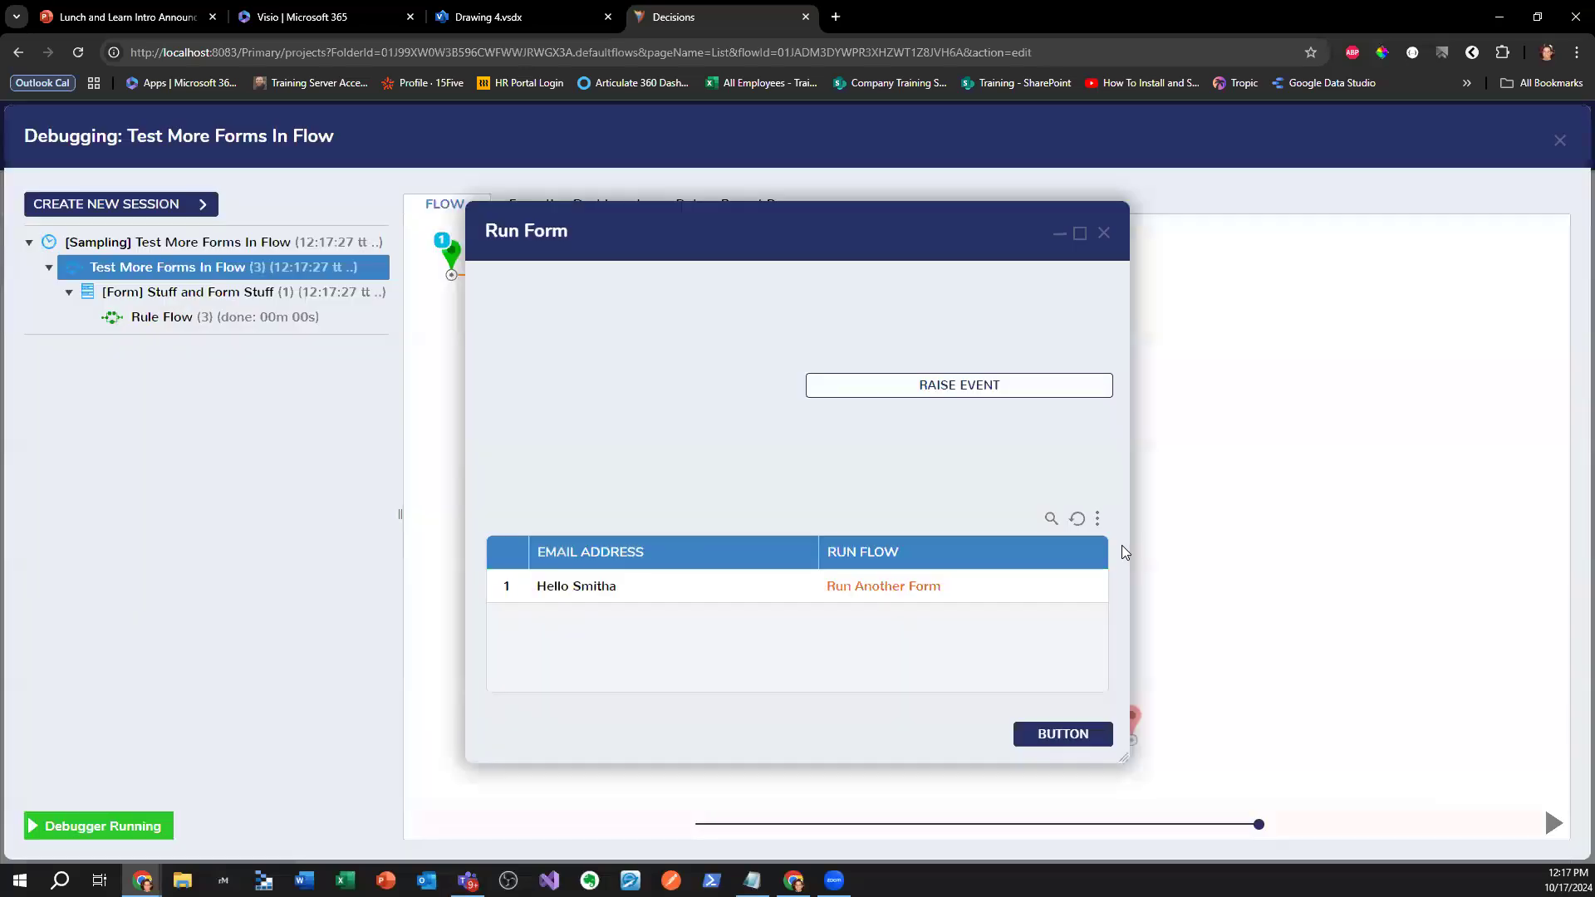
click(1102, 234)
click(1562, 143)
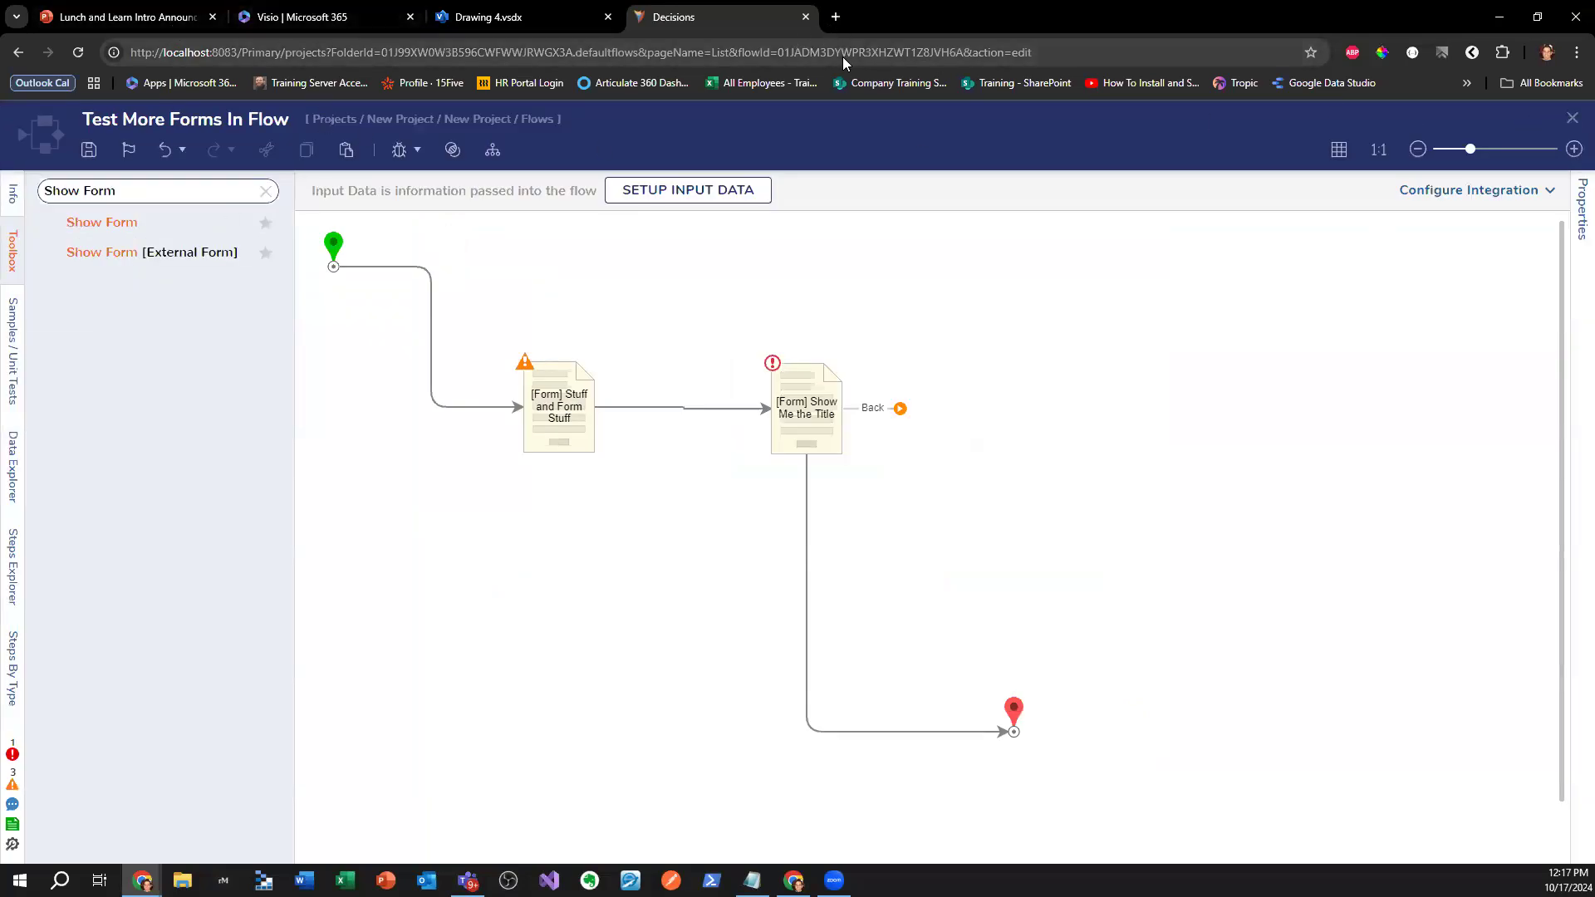
- Open Decisions in a new browser tab and run the Submit Purchase Request flow from the Enhanced Purchase Request project
key(ctrl+t)
text(local)
key(Return)
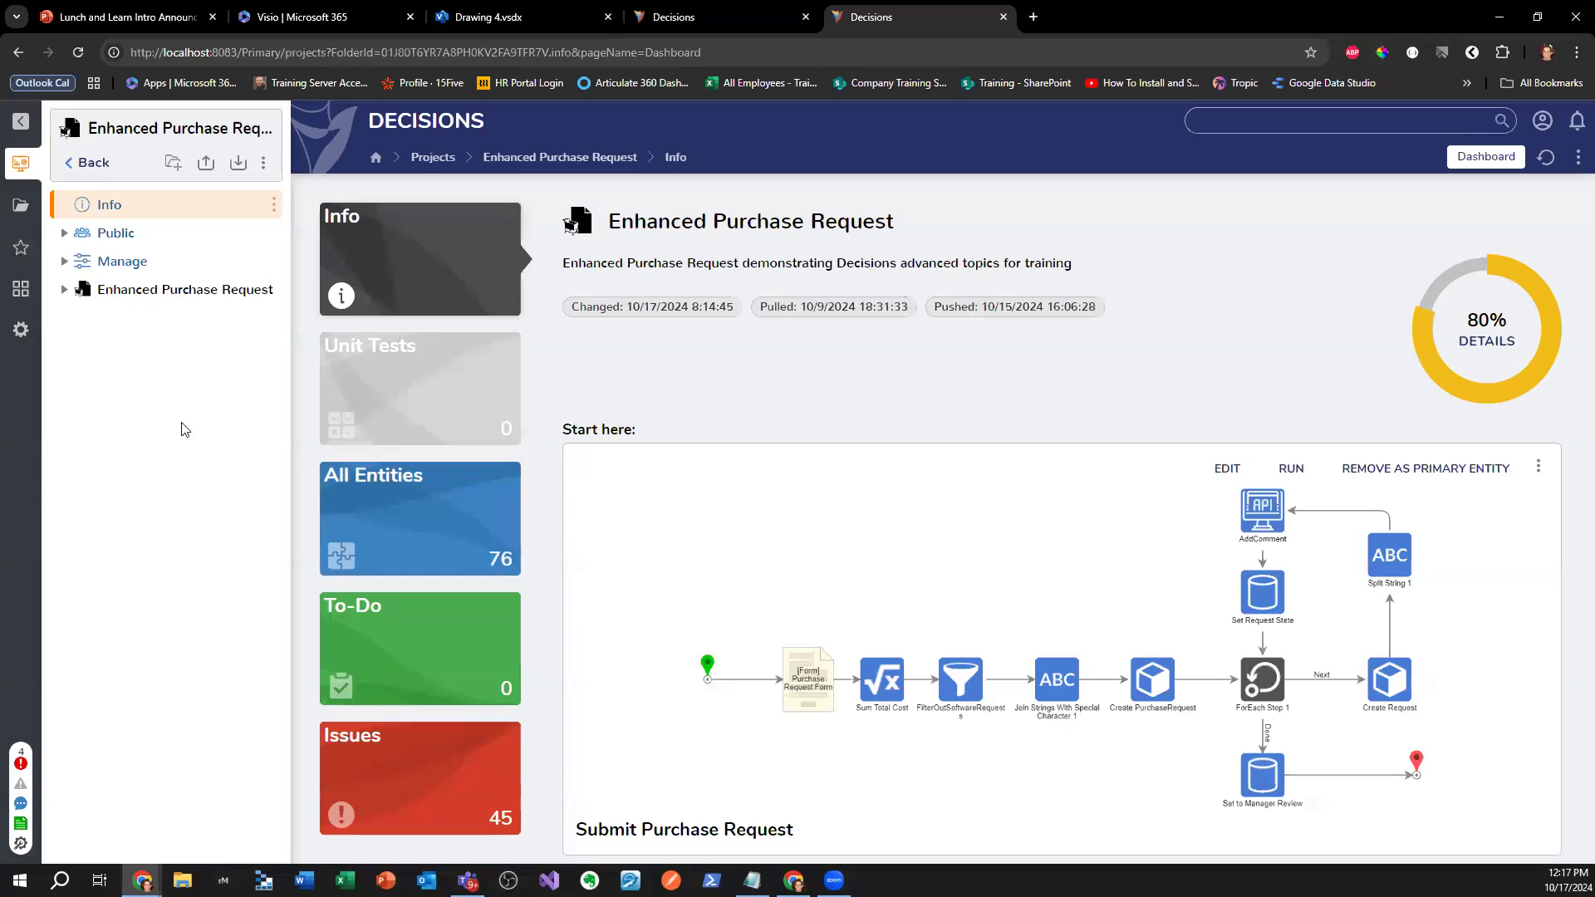
click(193, 289)
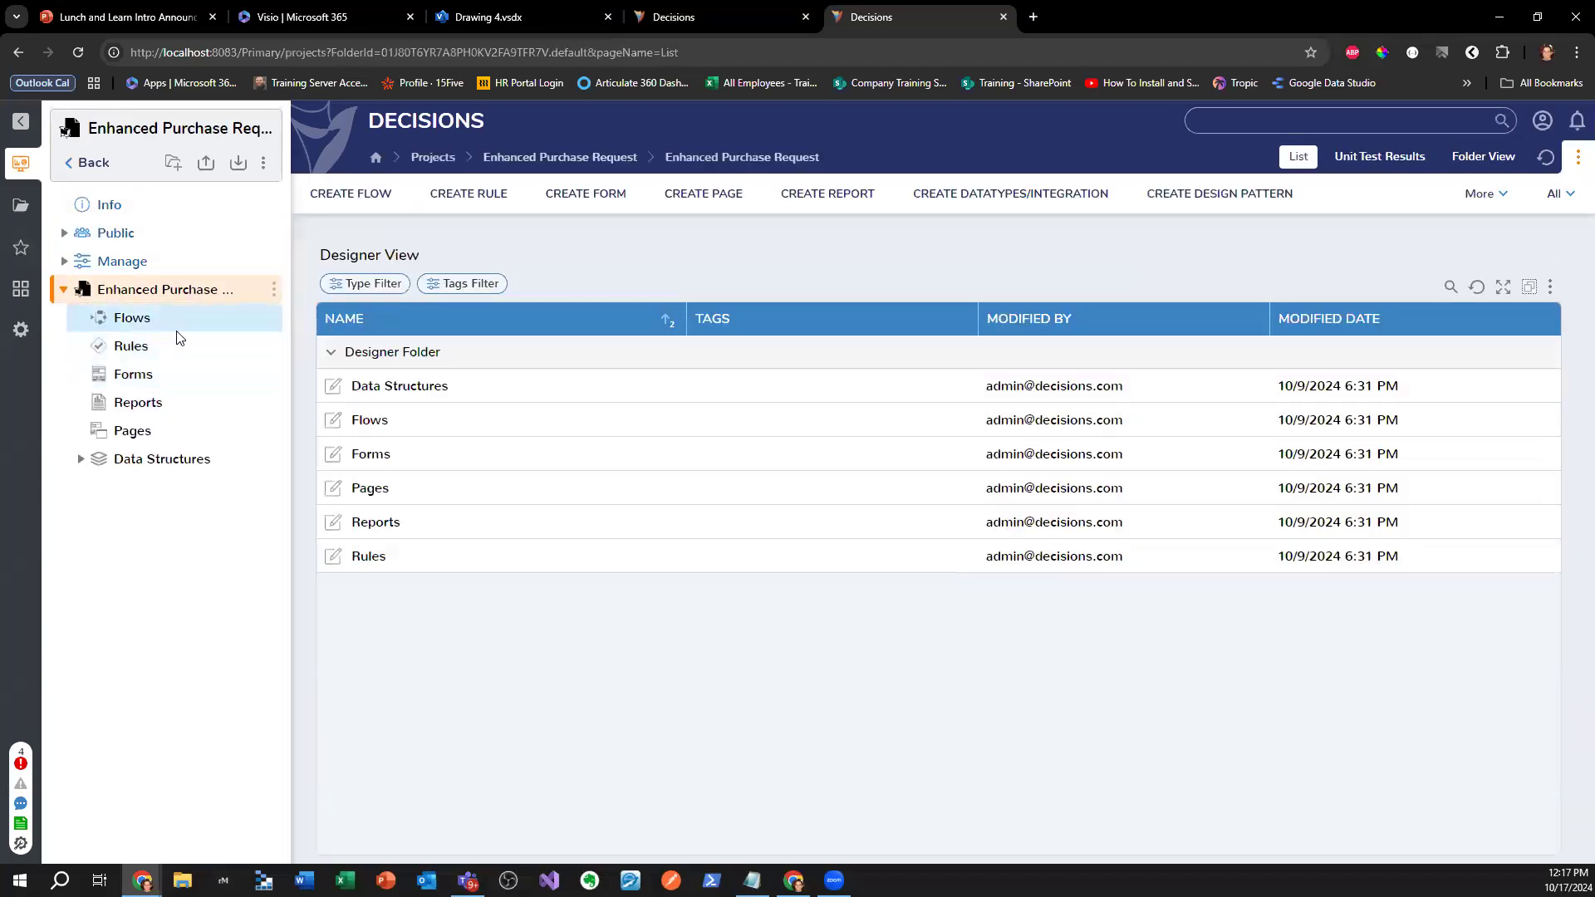
click(158, 329)
right_click(461, 488)
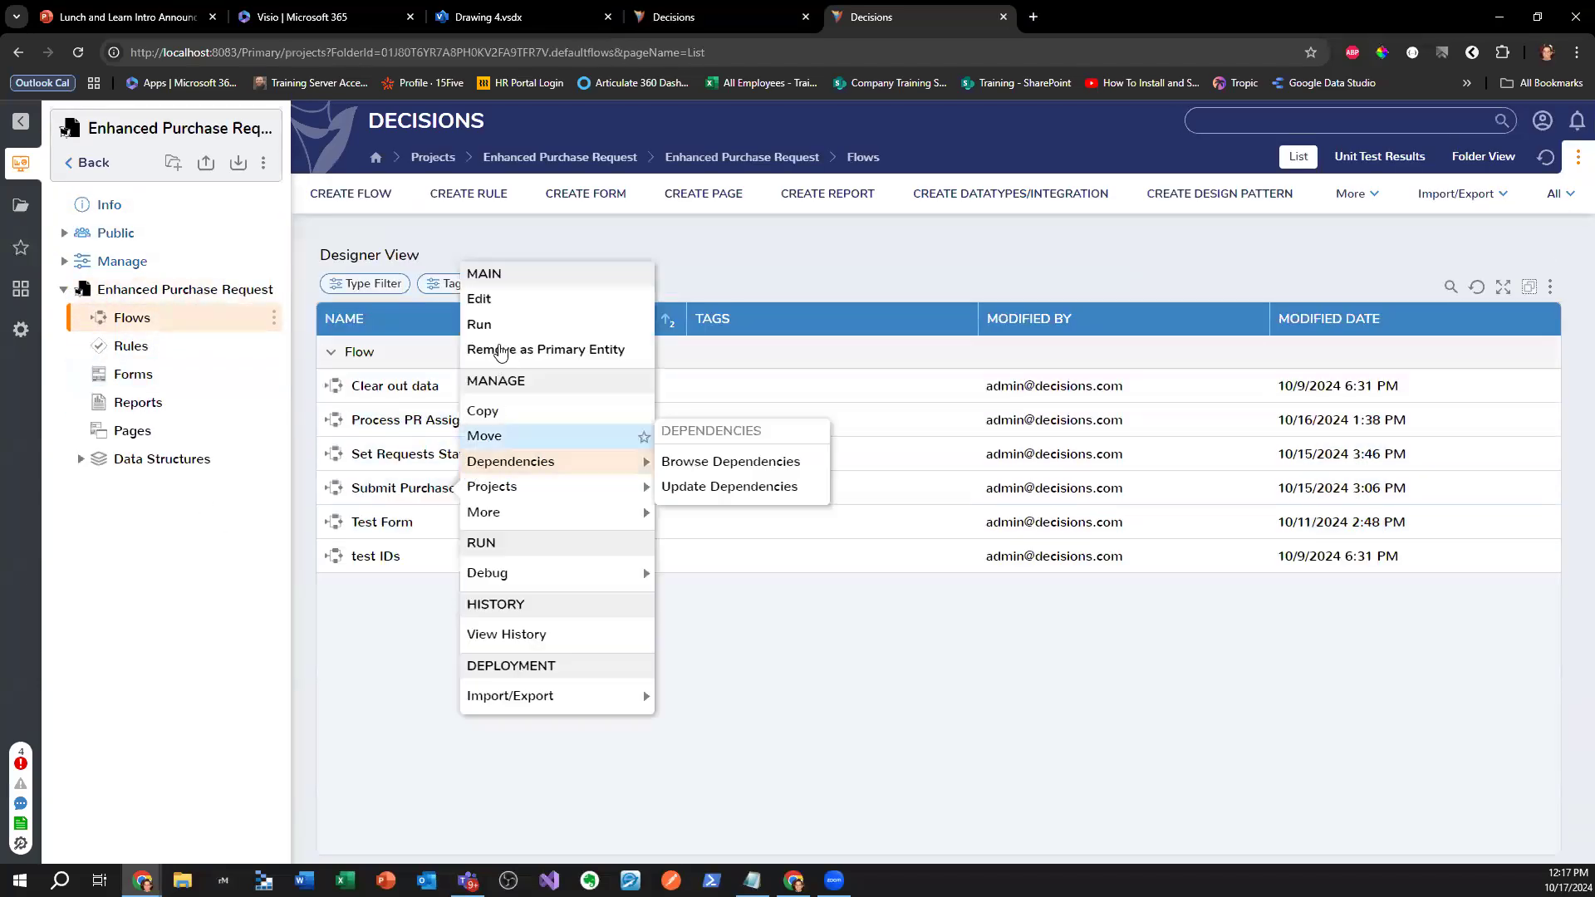
click(480, 325)
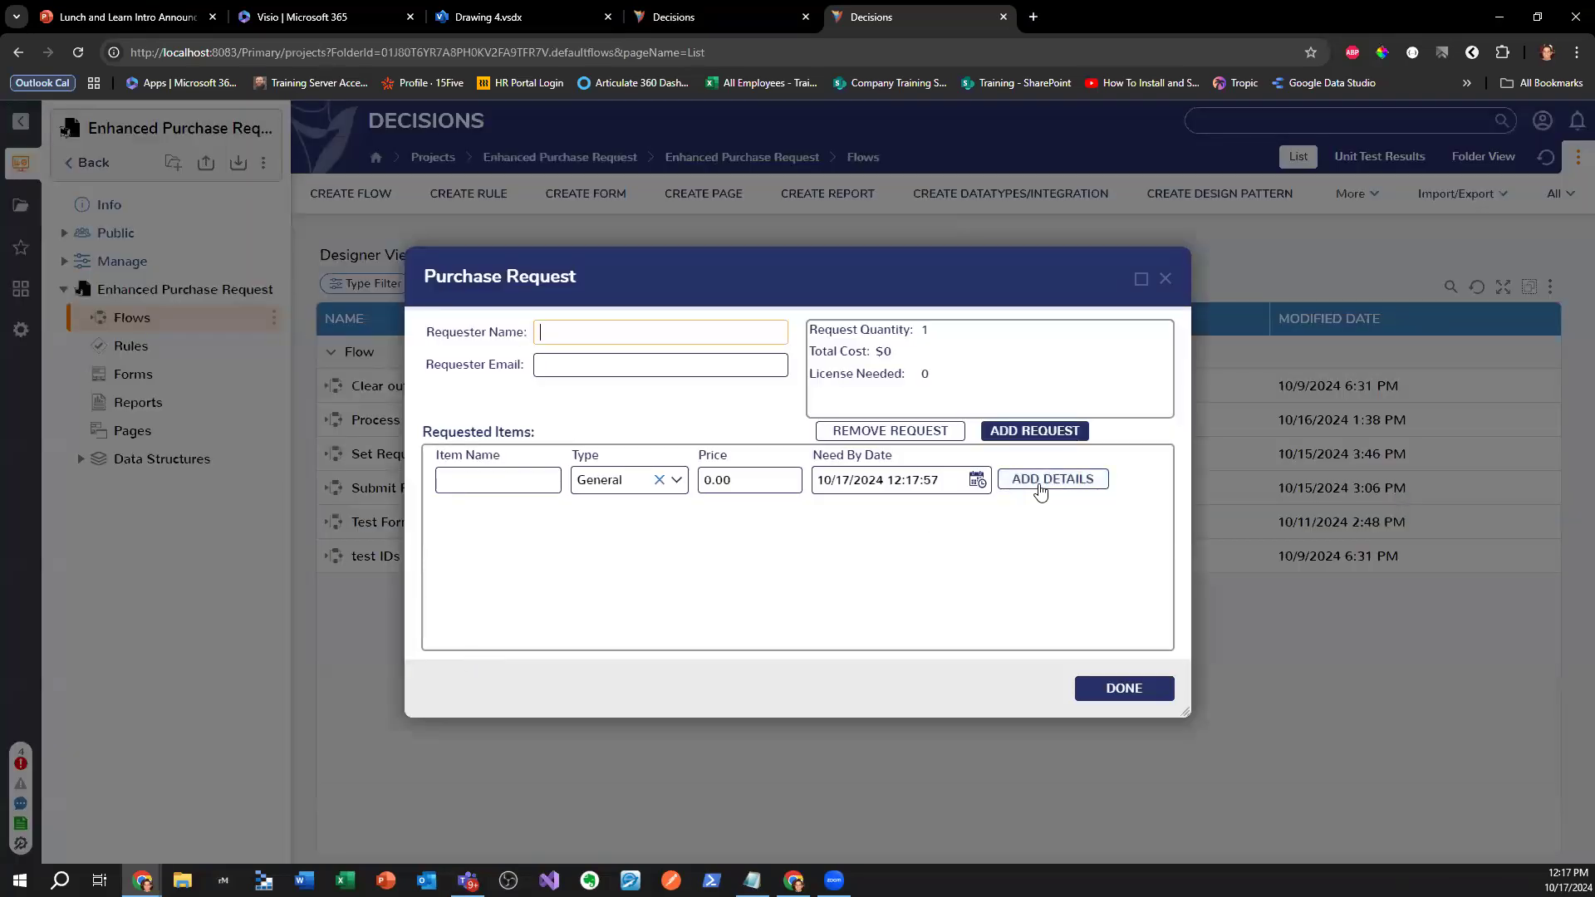
- Add two more requested items to the Purchase Request form and set the first item's type to Software
click(1006, 430)
click(1008, 430)
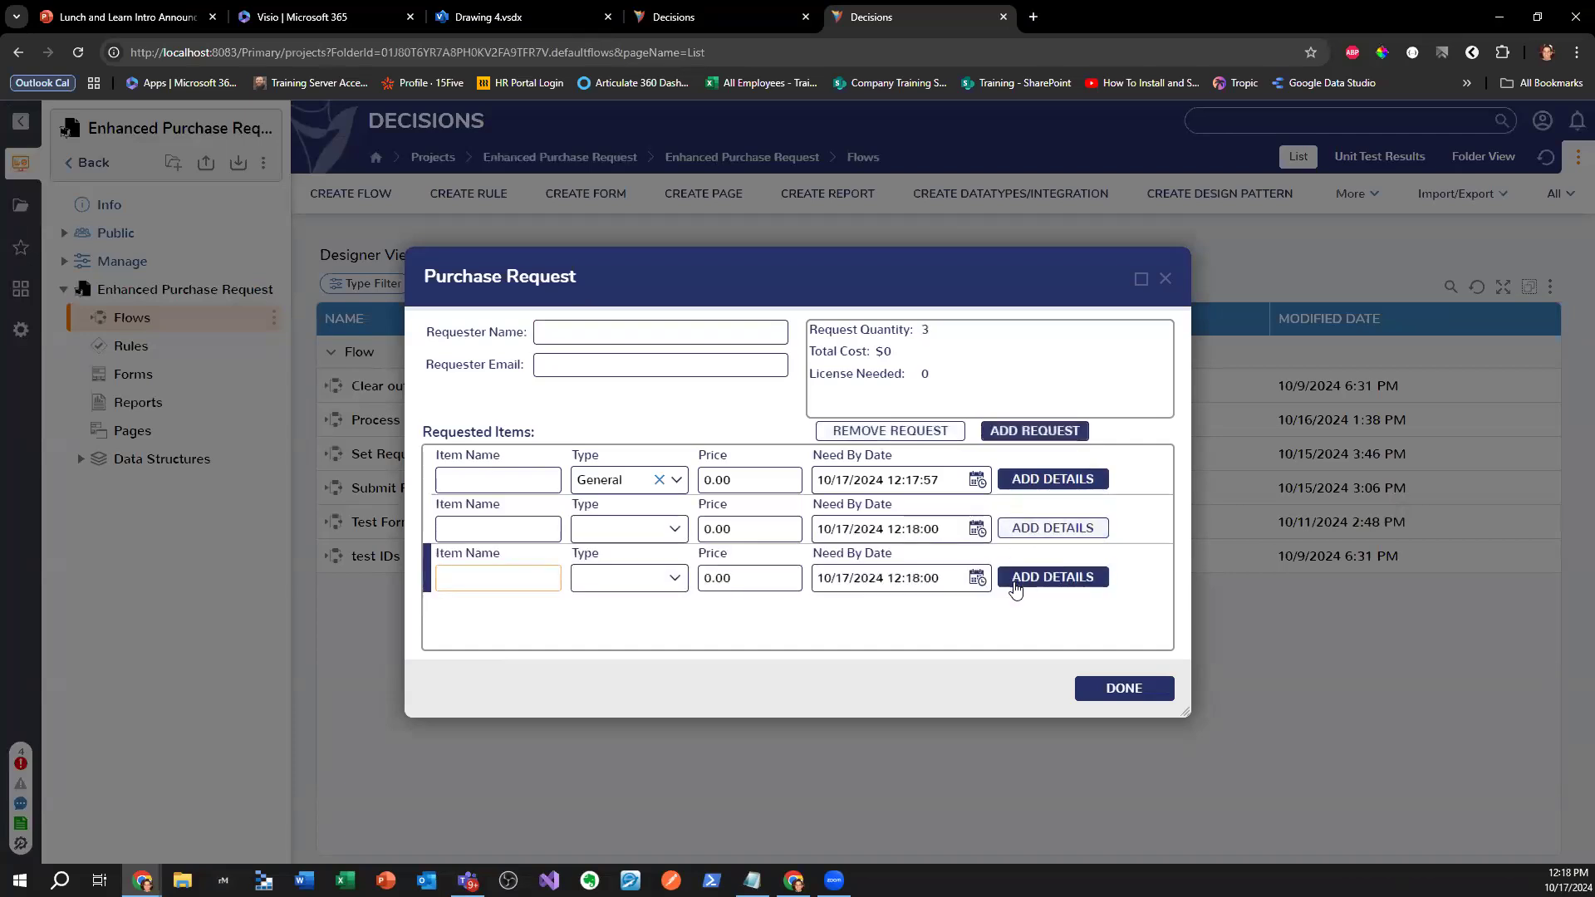
click(675, 479)
click(614, 530)
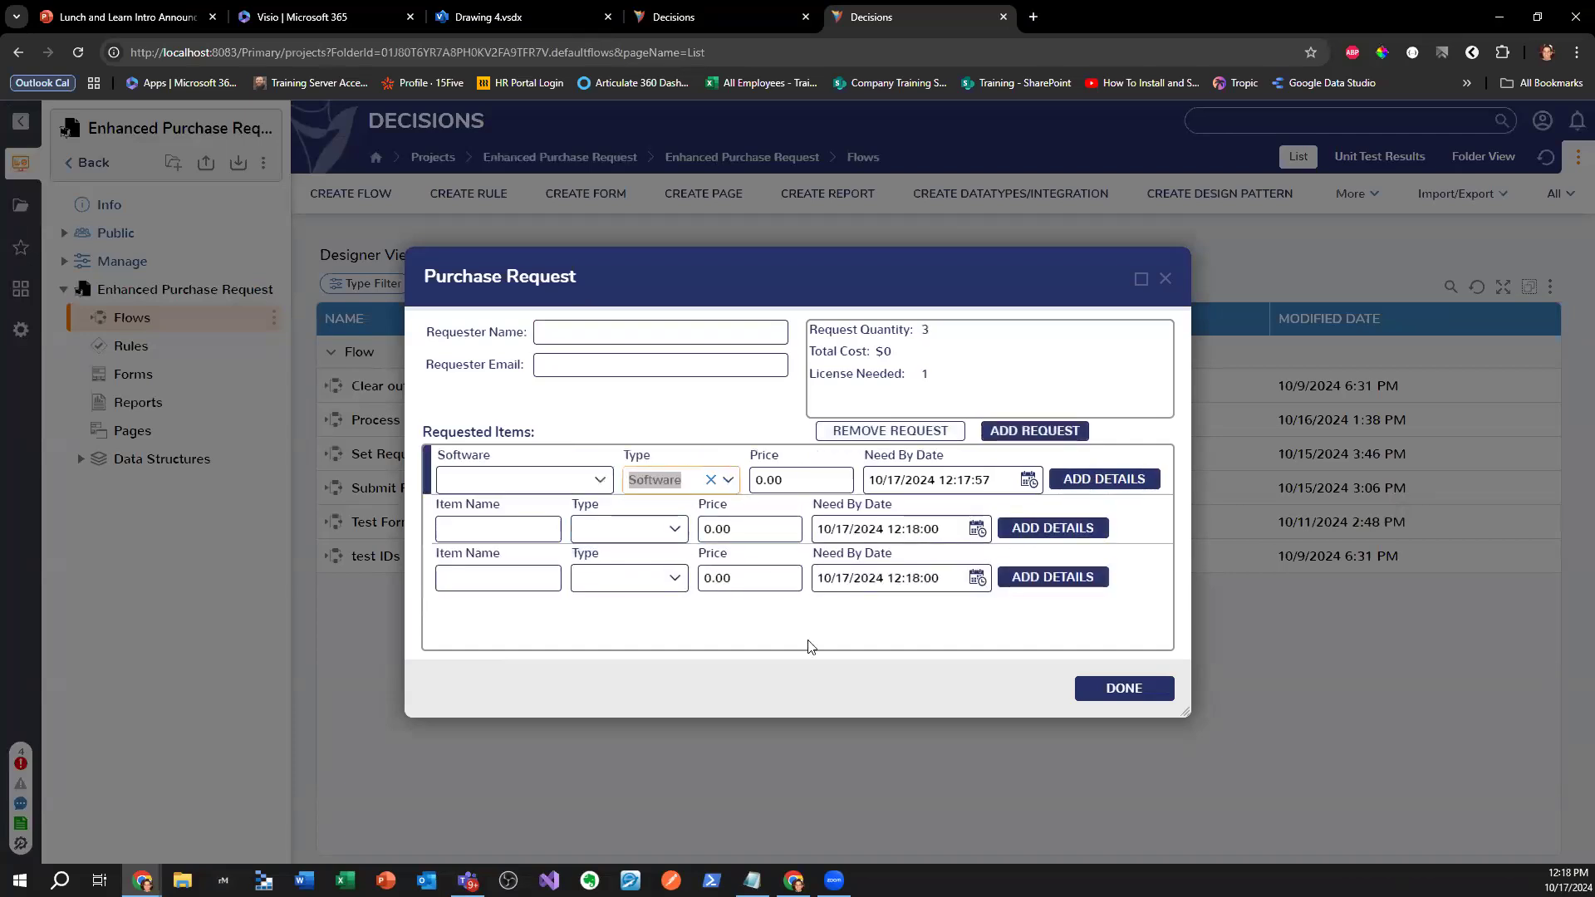
- Open the Comments Form from the Software item's details, then close it and the Purchase Request form without submitting
click(1098, 479)
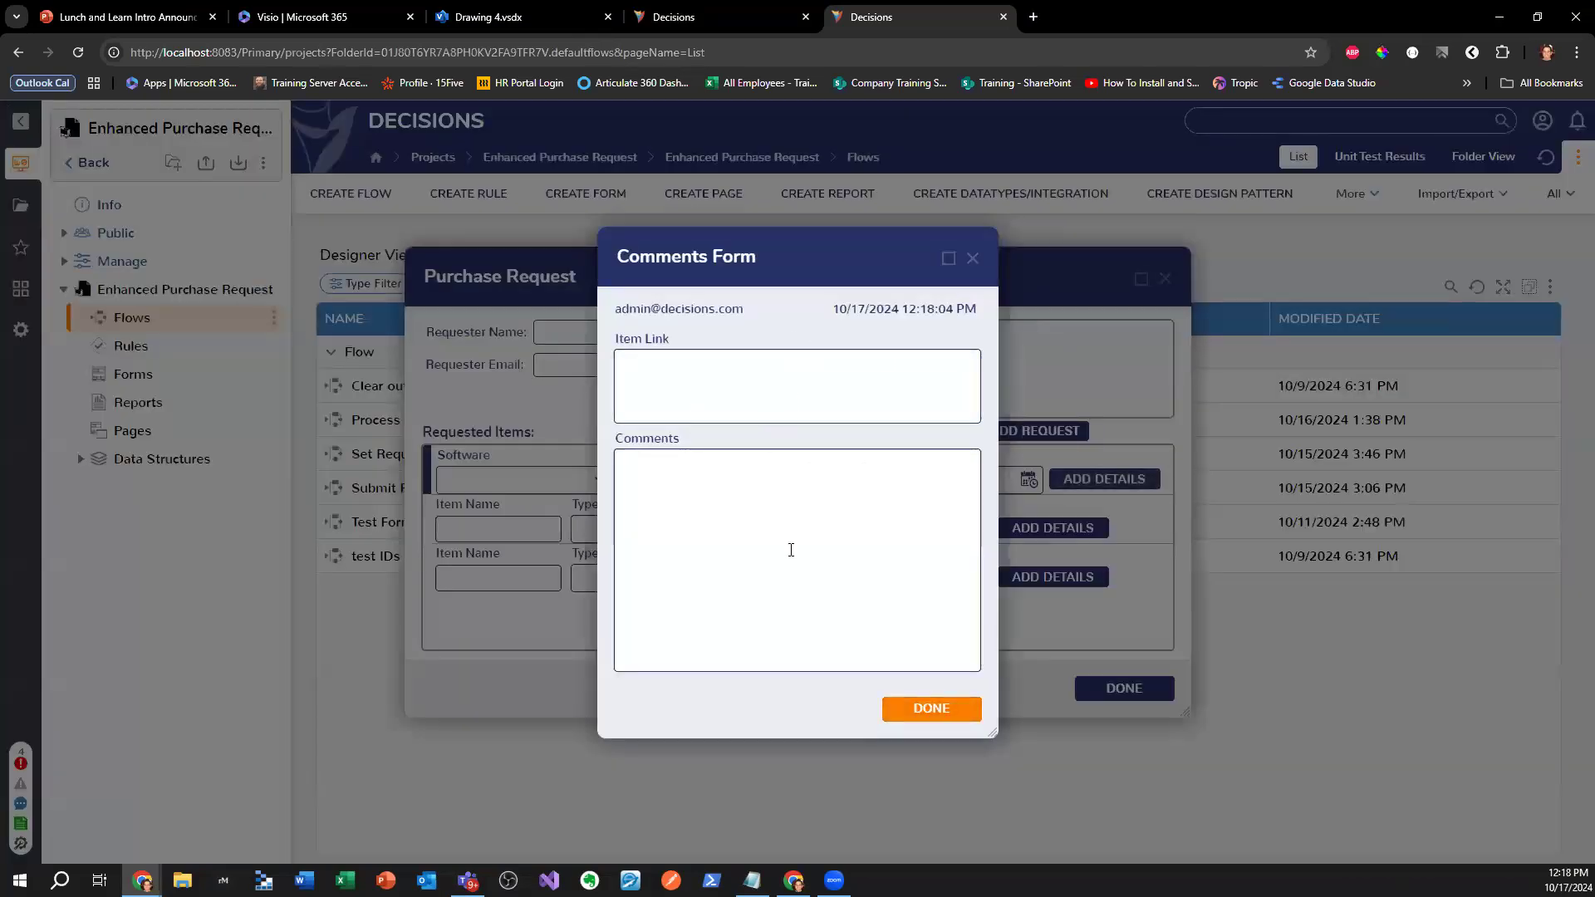
click(830, 490)
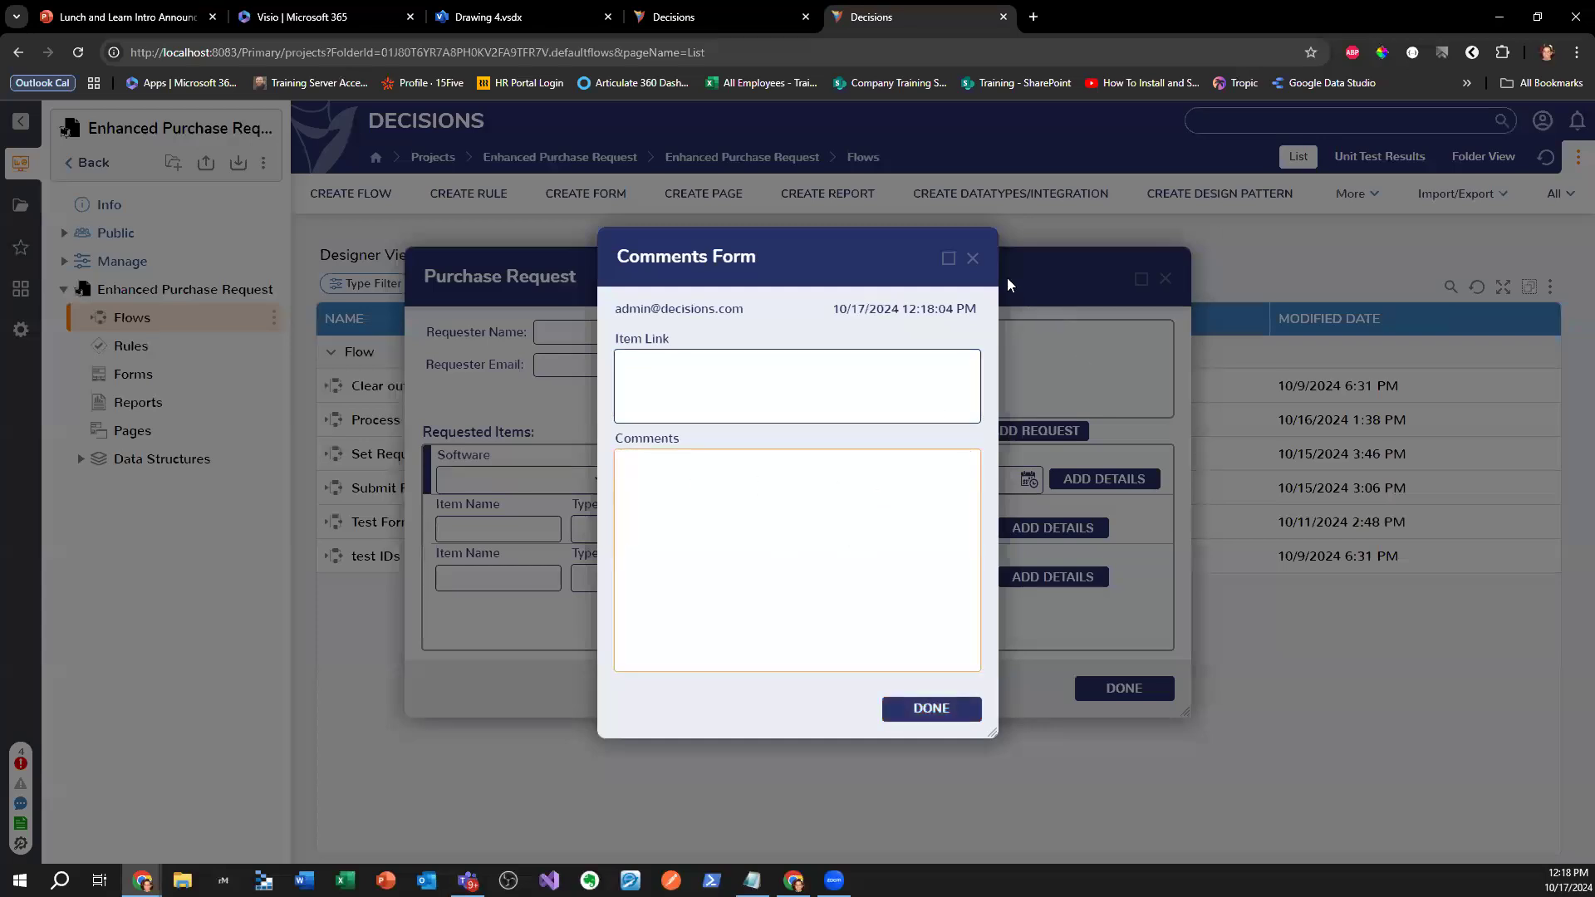
click(972, 258)
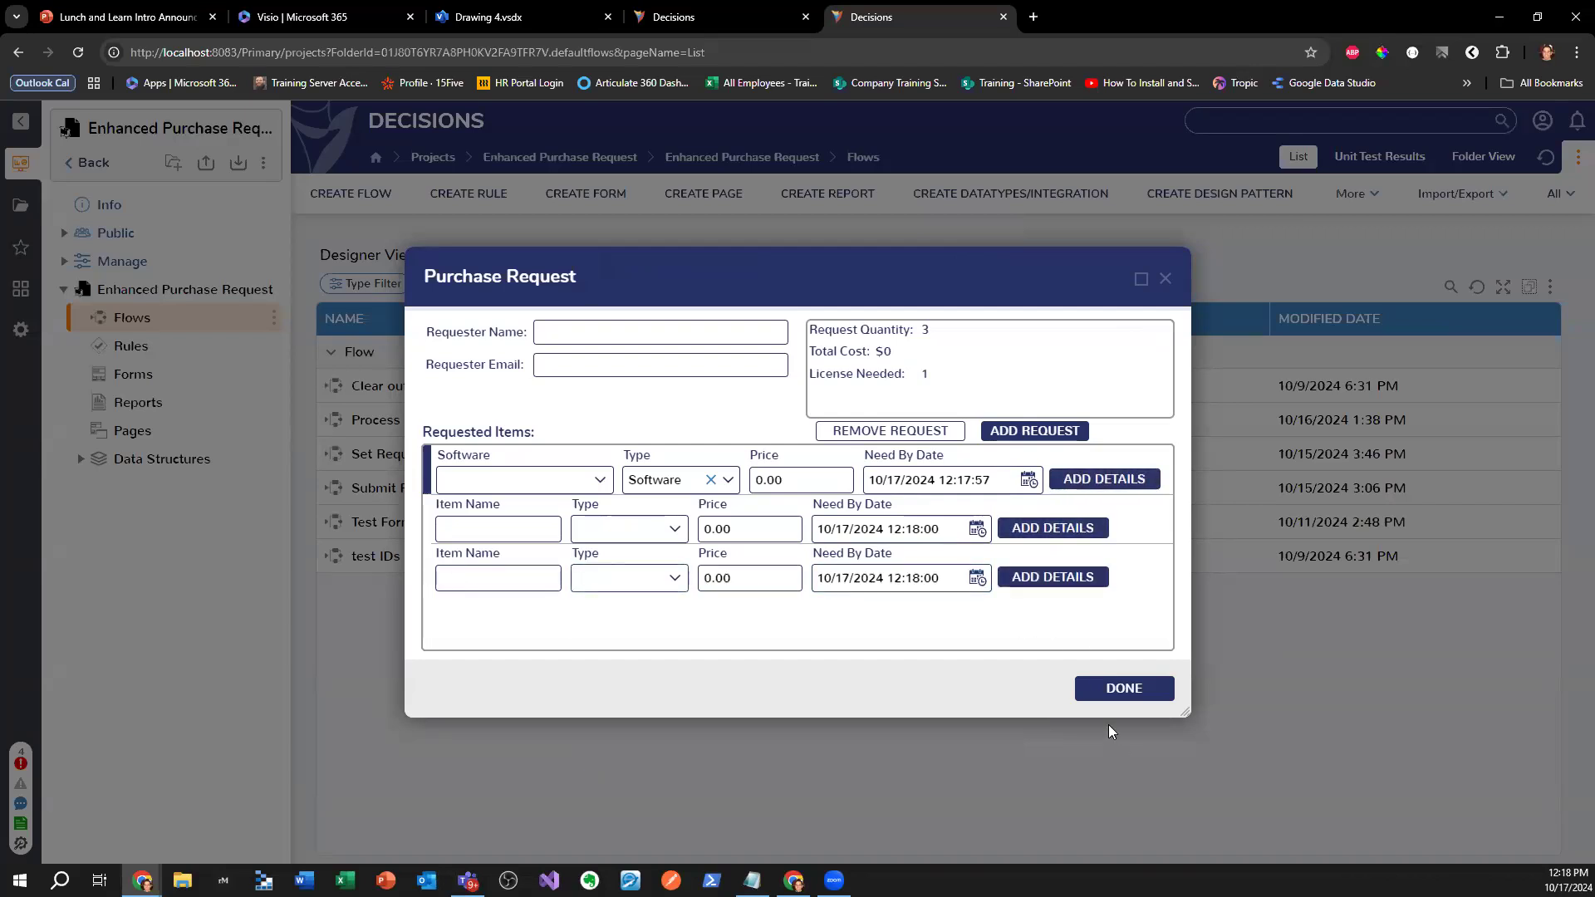
click(1165, 278)
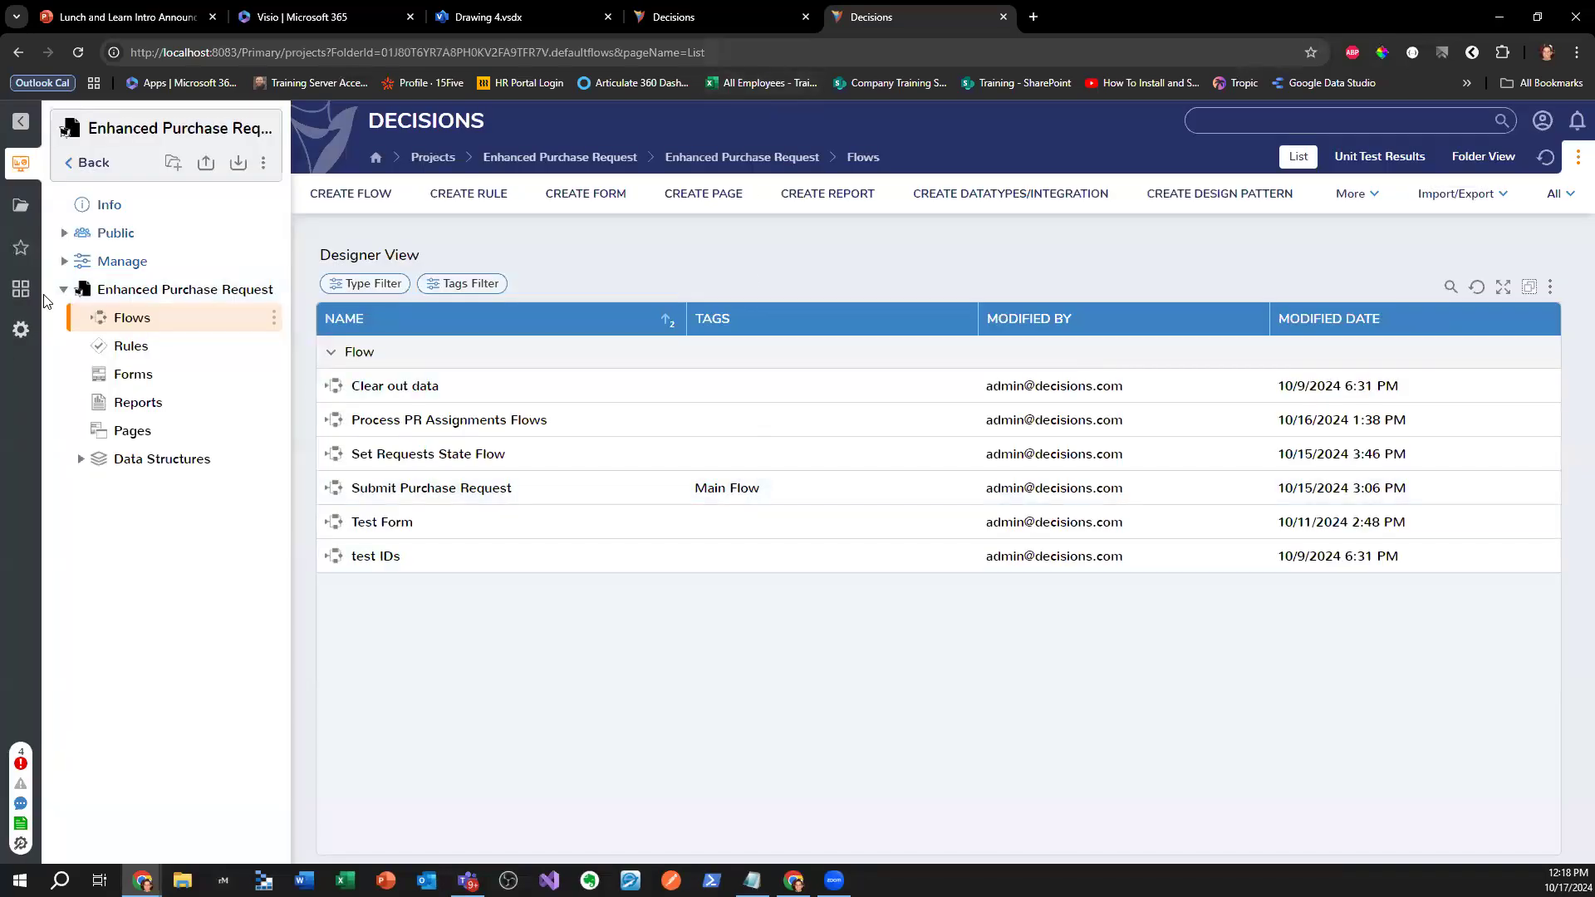
- Close the extra Decisions browser tab, then save and close the Test More Forms In Flow flow
click(63, 289)
click(790, 11)
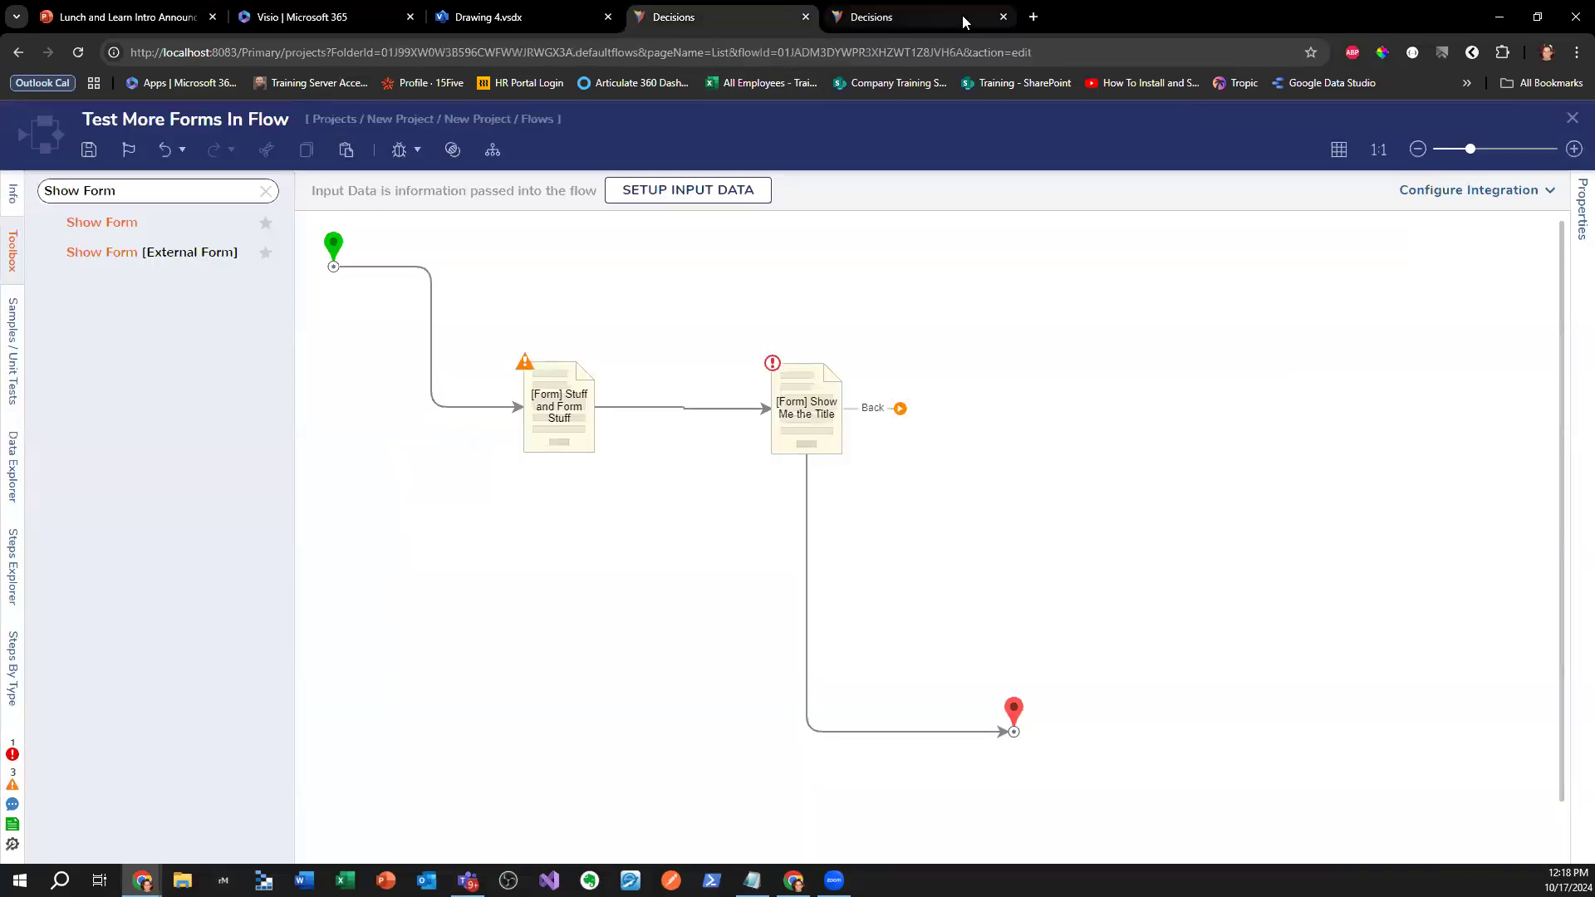
click(962, 15)
key(ctrl+w)
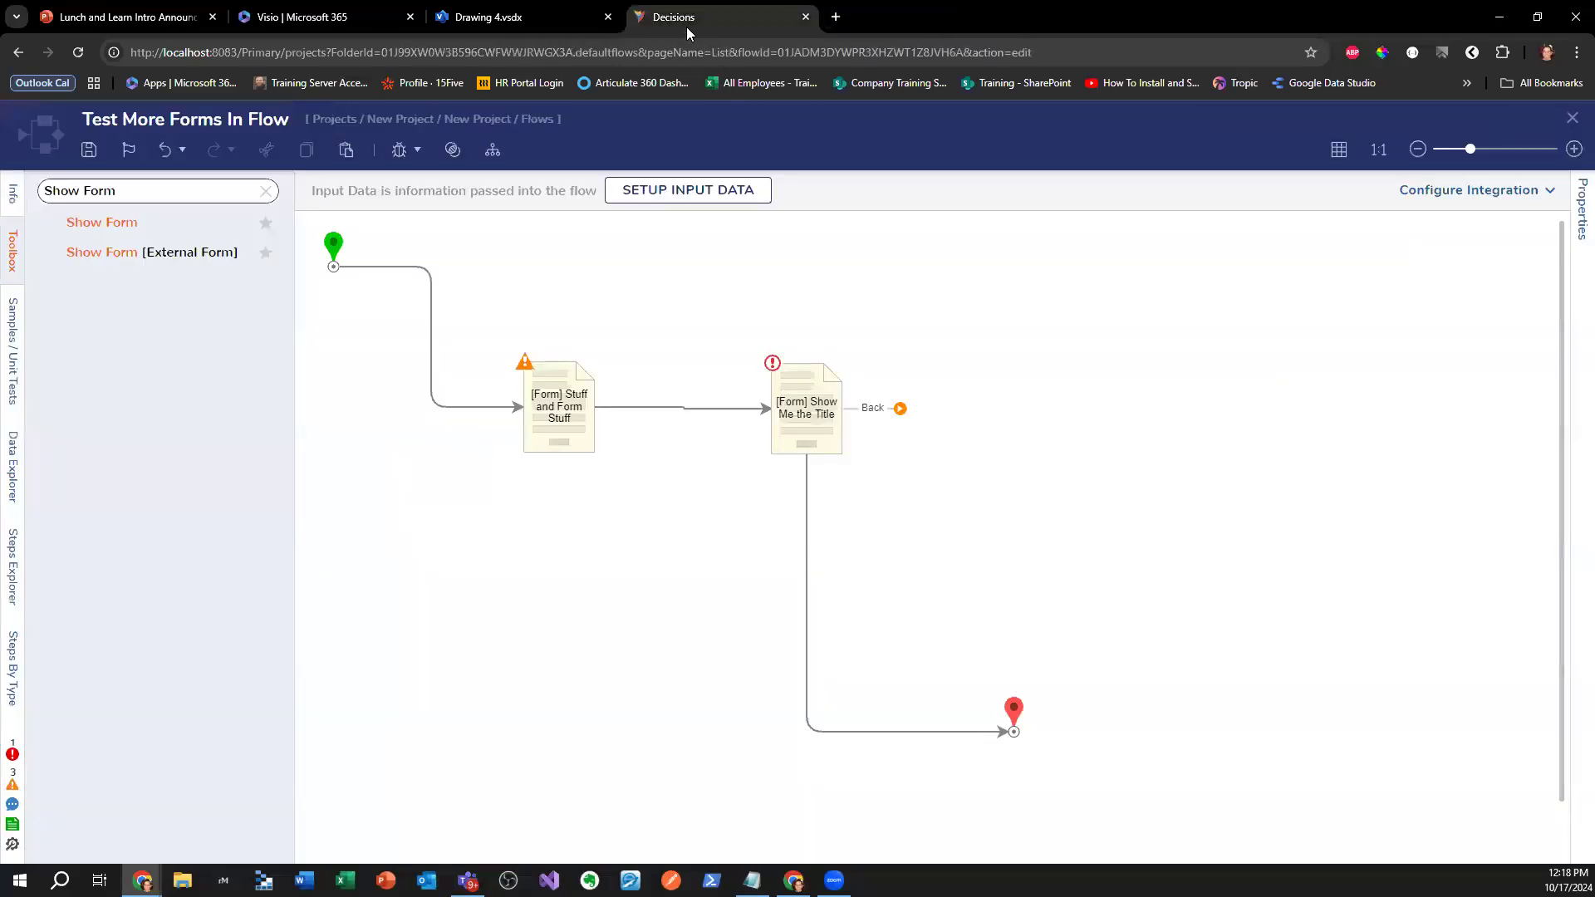
click(822, 397)
click(1569, 121)
click(1007, 572)
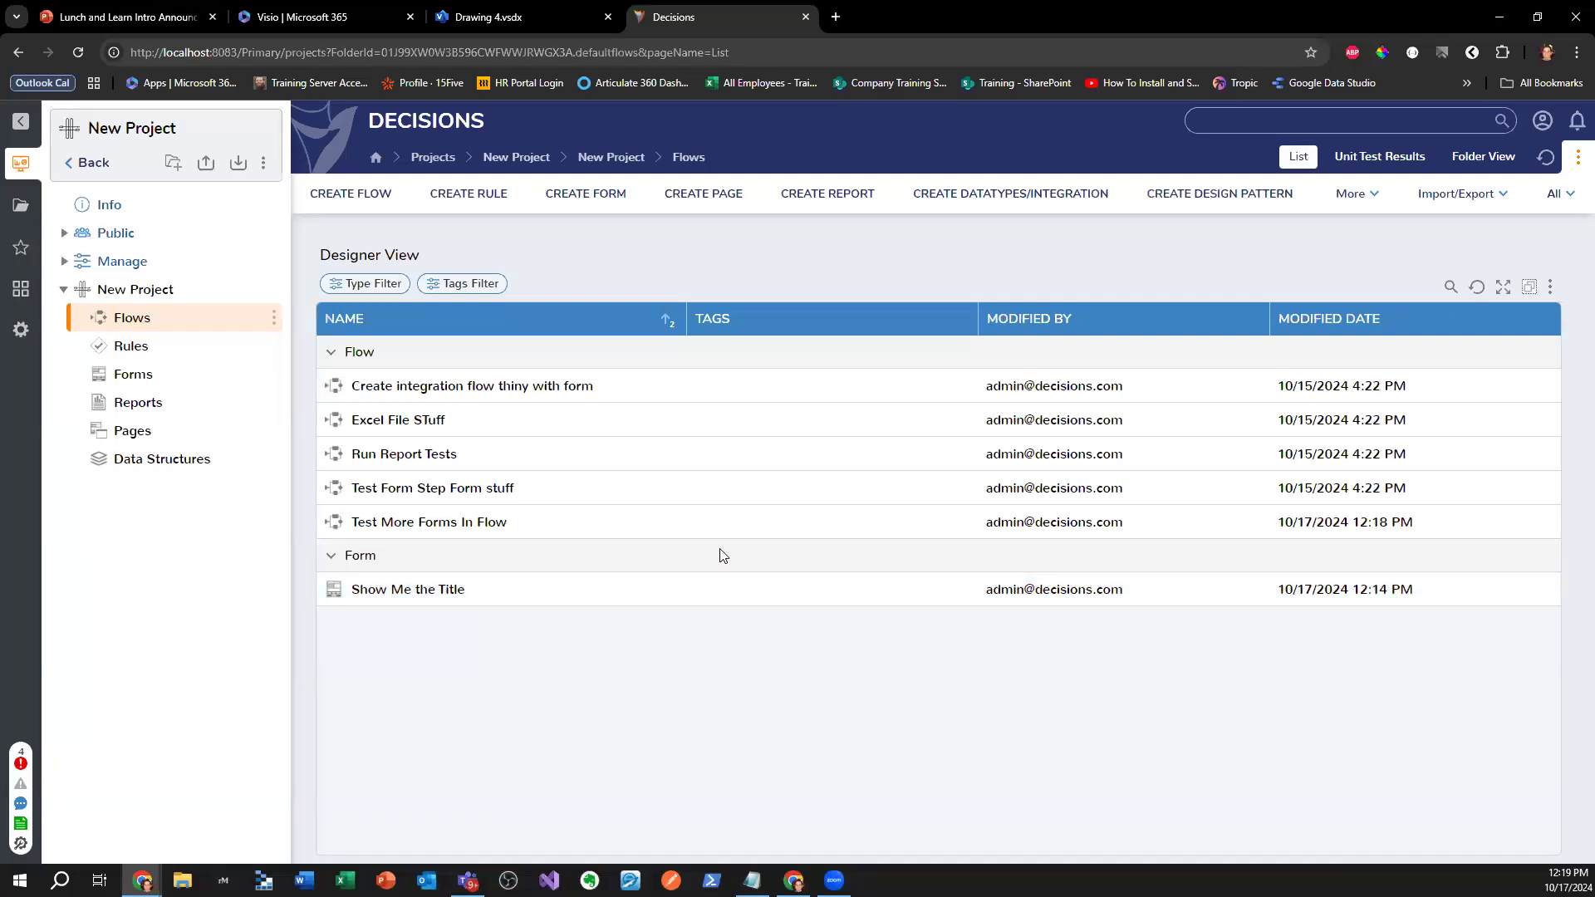
- Reopen and debug Test More Forms In Flow, tick the check box in the row's Run Another Form form, and exit the debugger
double_click(424, 523)
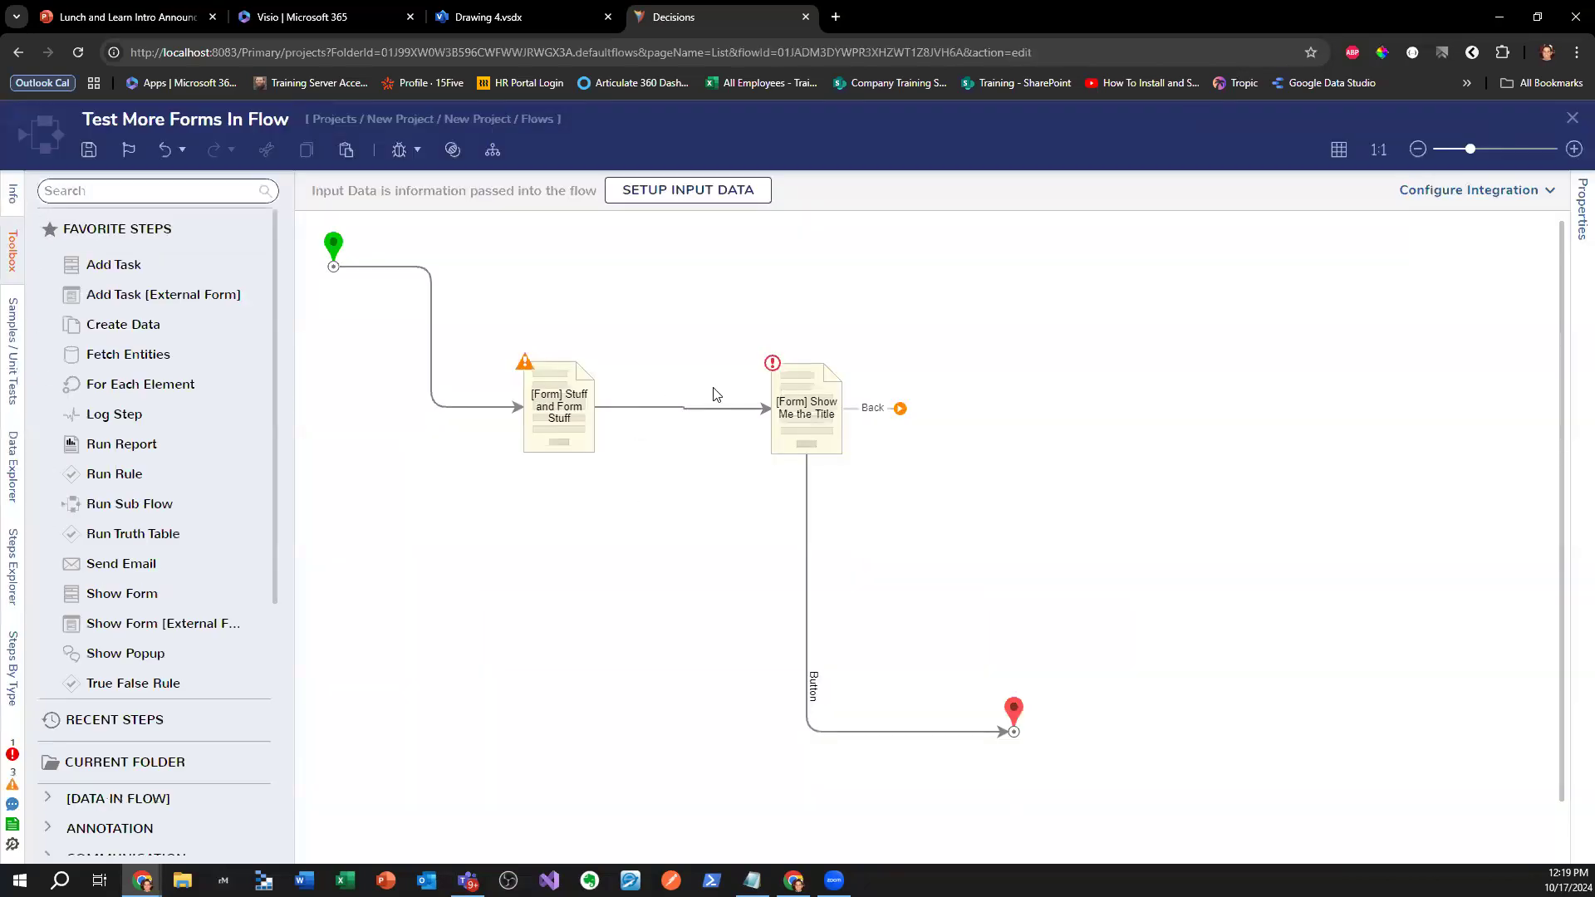
click(399, 149)
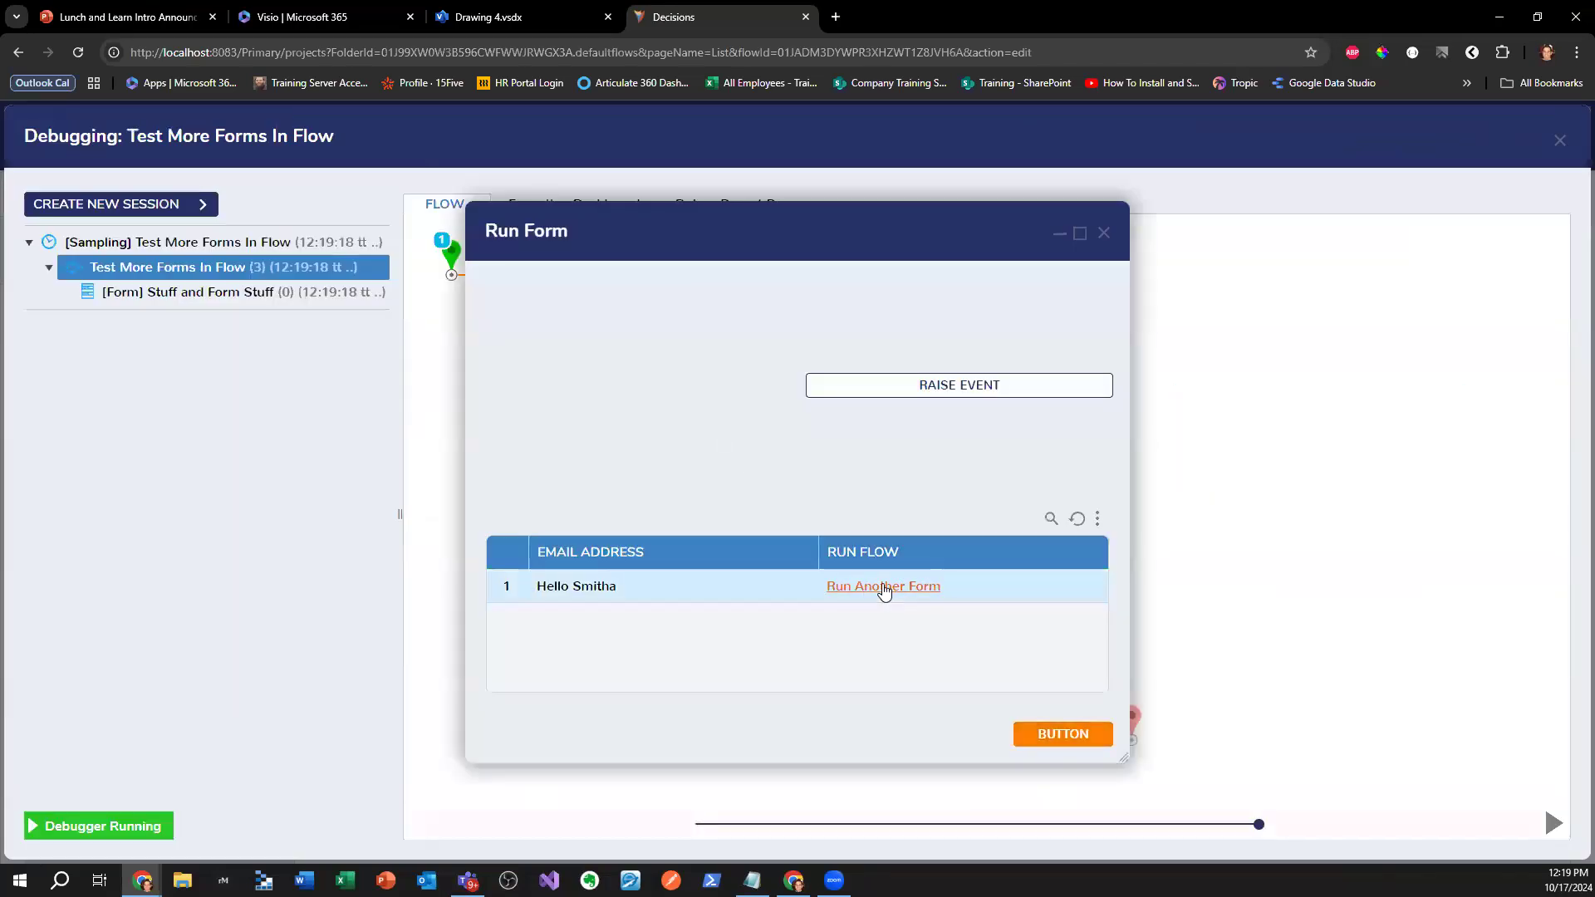
click(882, 595)
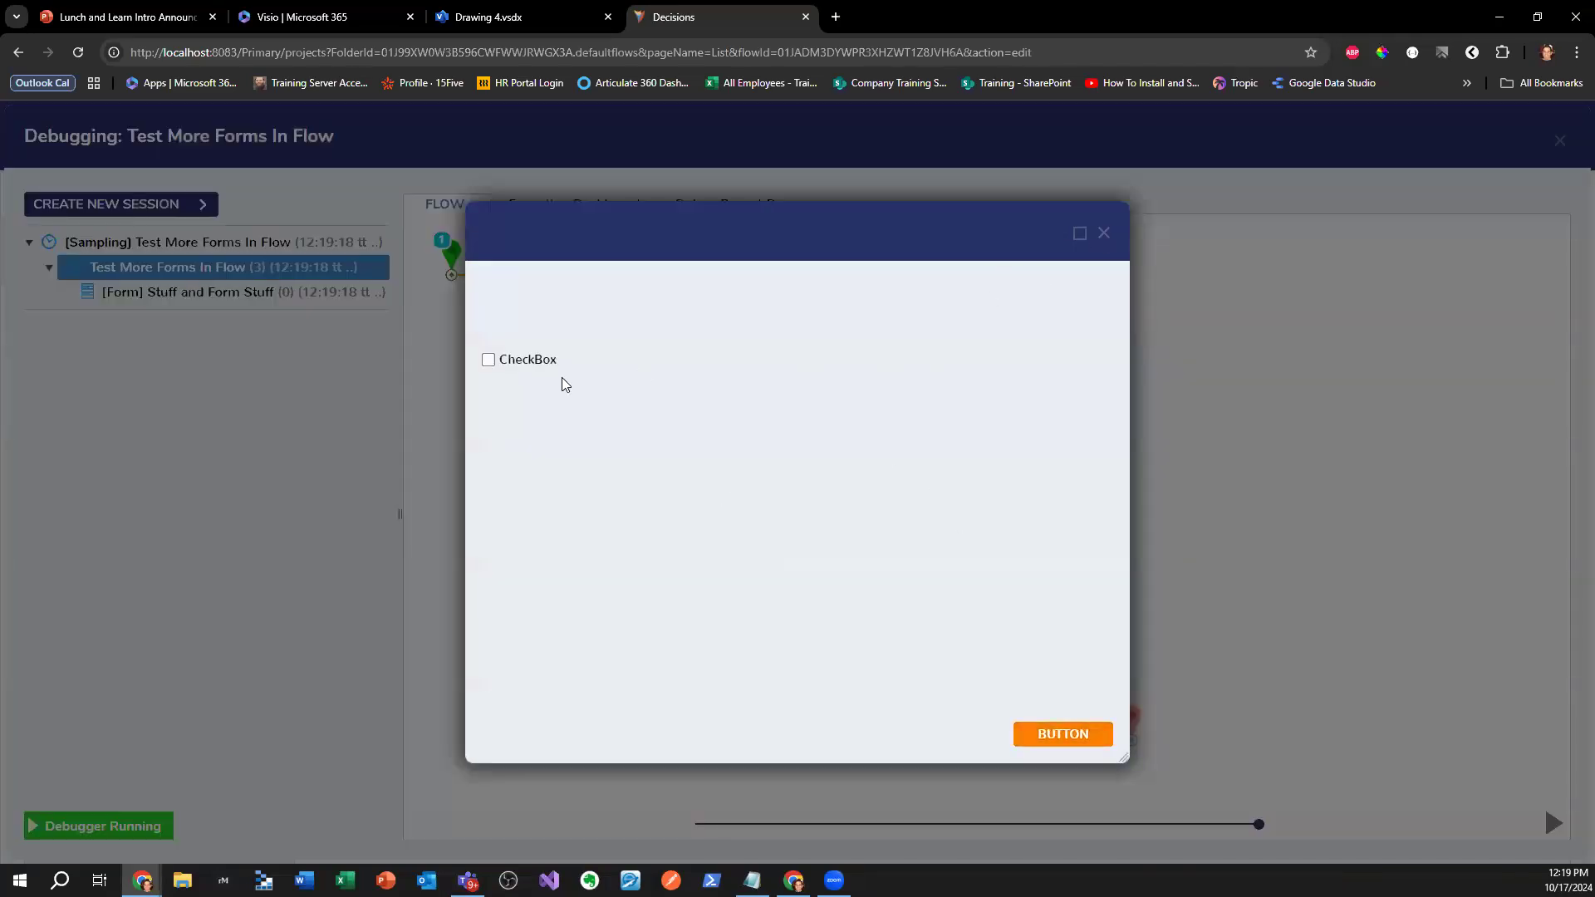
click(489, 359)
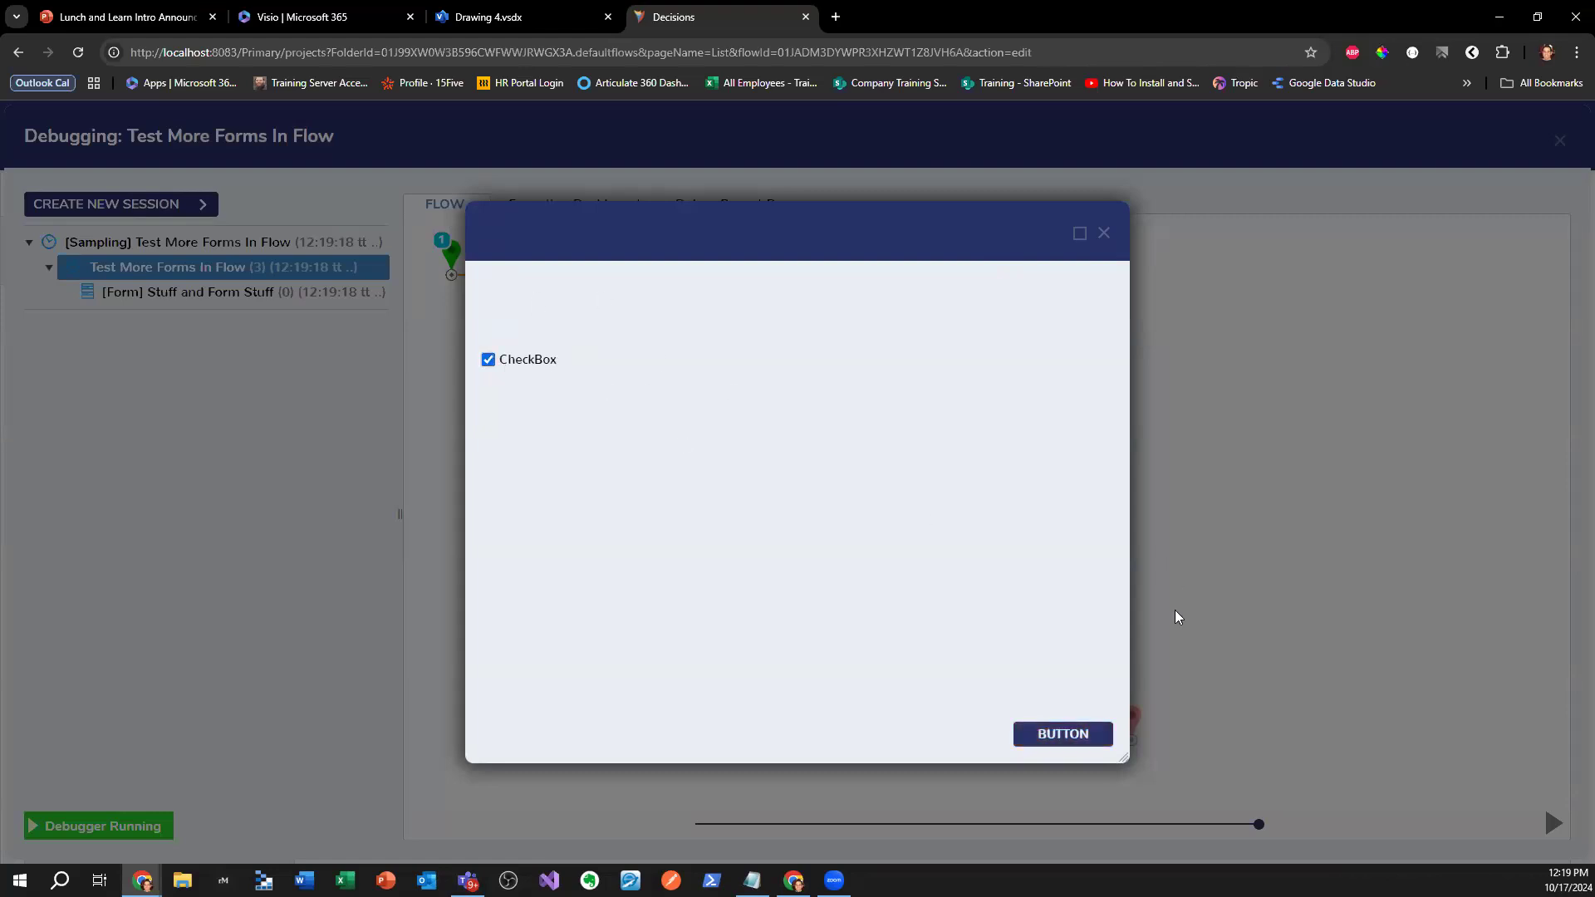
click(1094, 232)
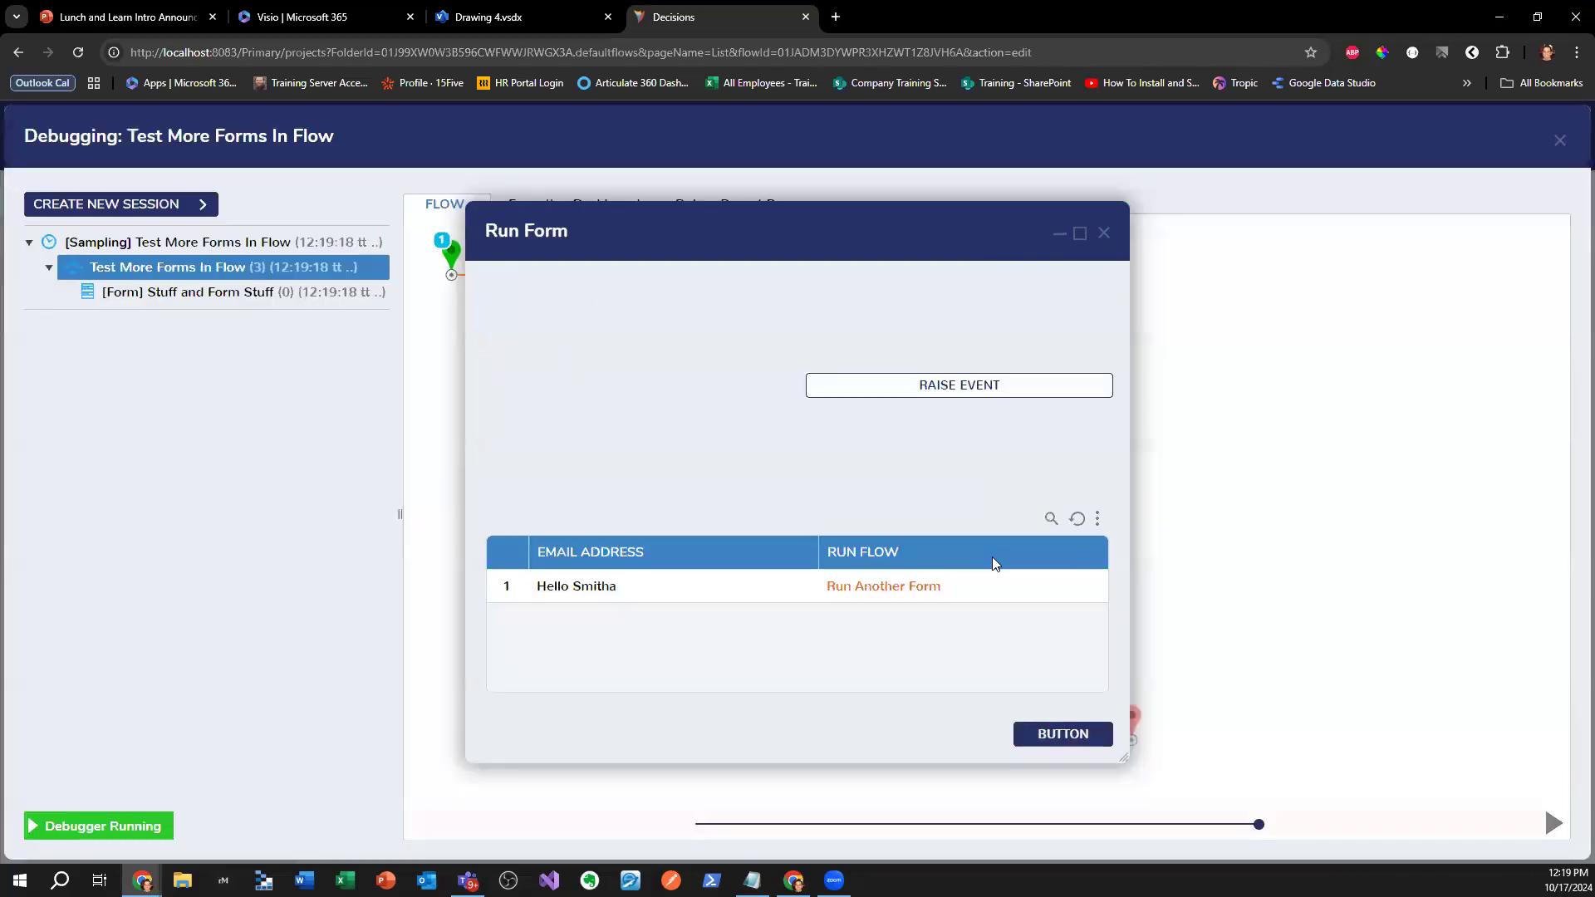
click(1104, 235)
click(1561, 143)
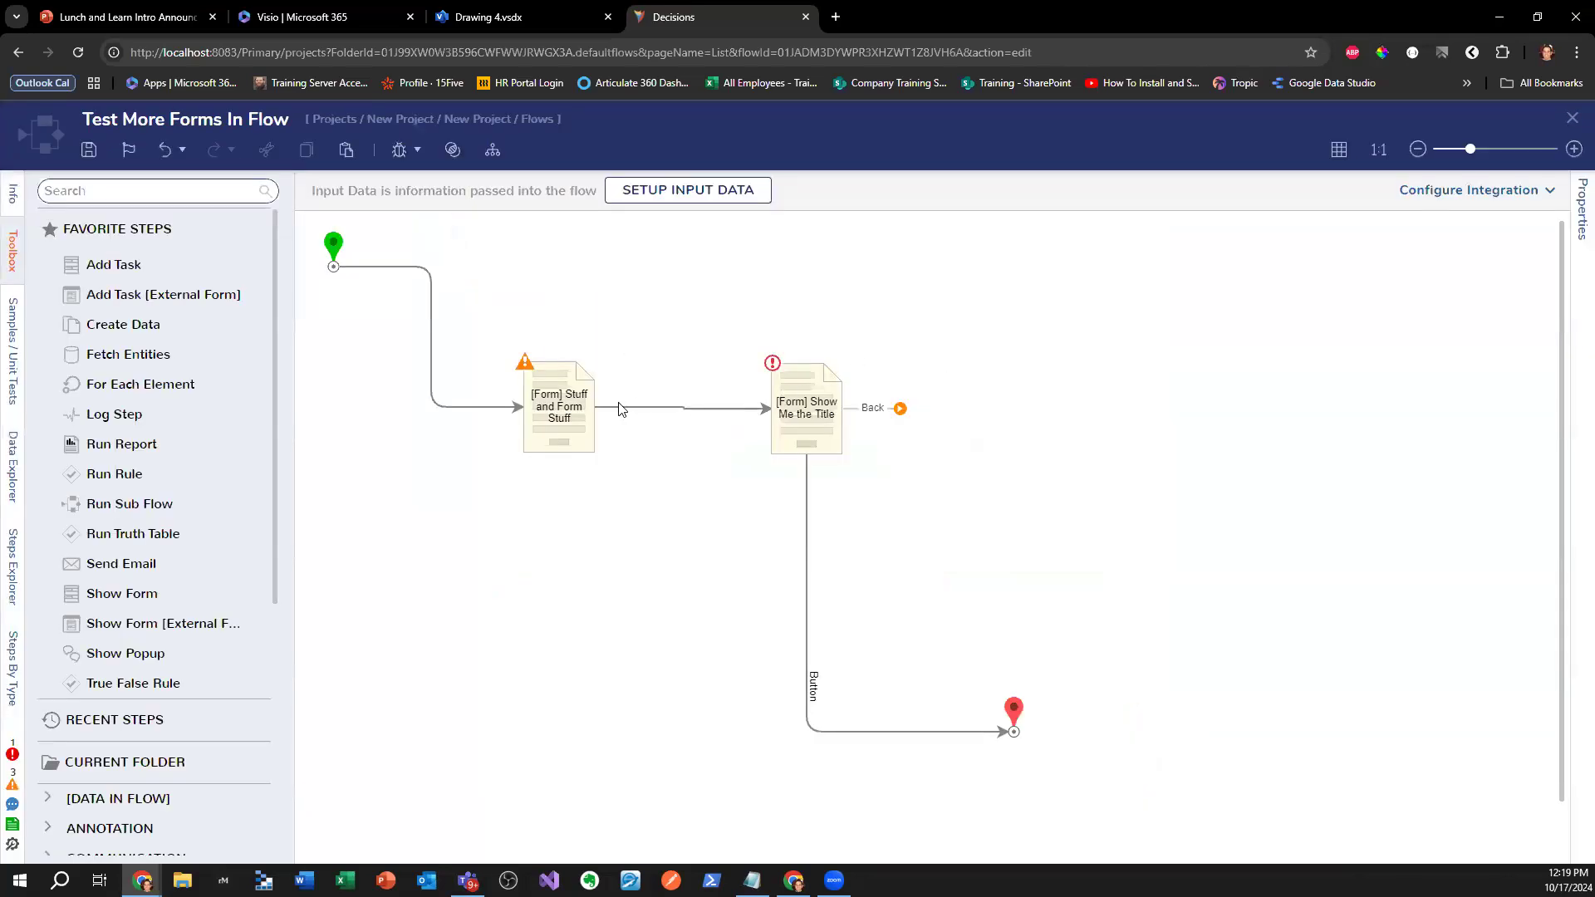
- Open the Stuff and Form Stuff form to examine the advanced data grid's source report setting, then close the form
click(547, 412)
click(1362, 201)
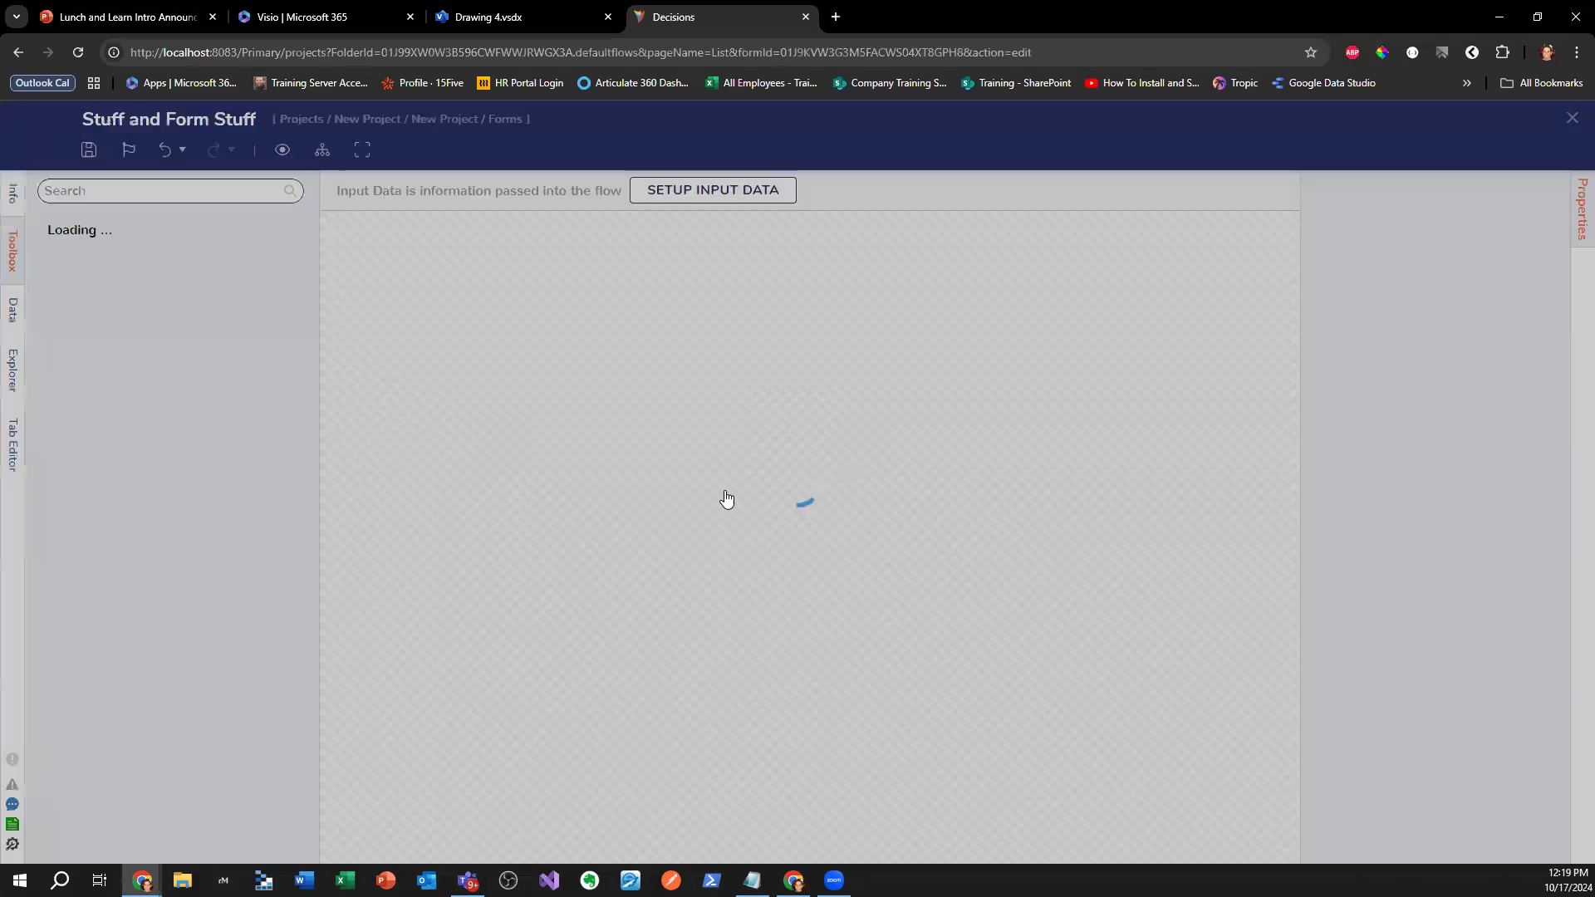
click(759, 553)
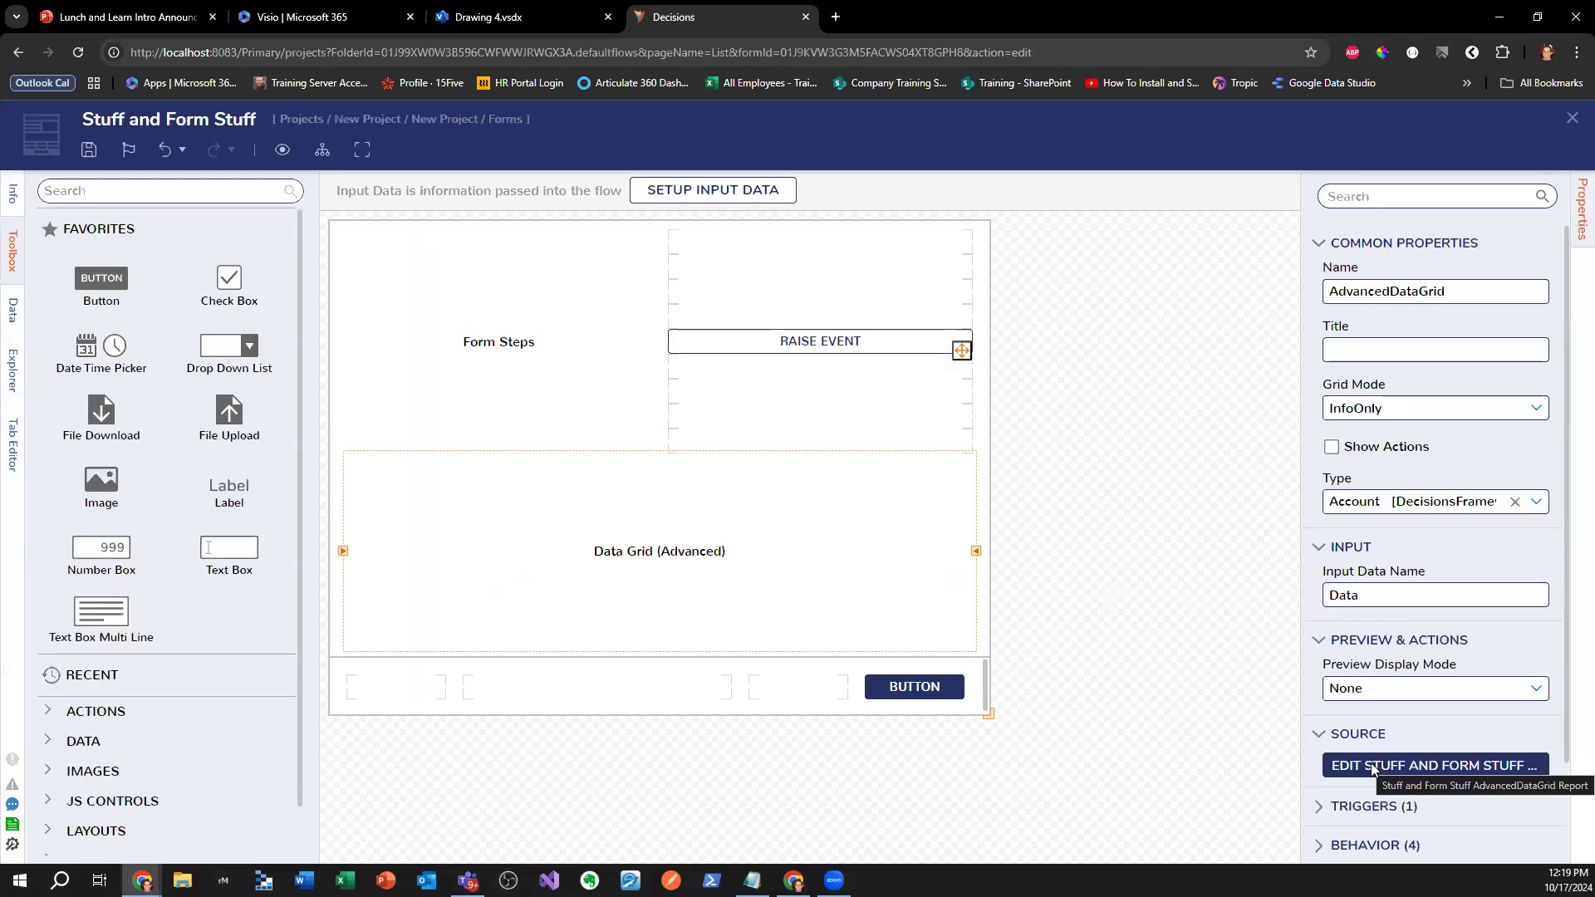
click(1572, 118)
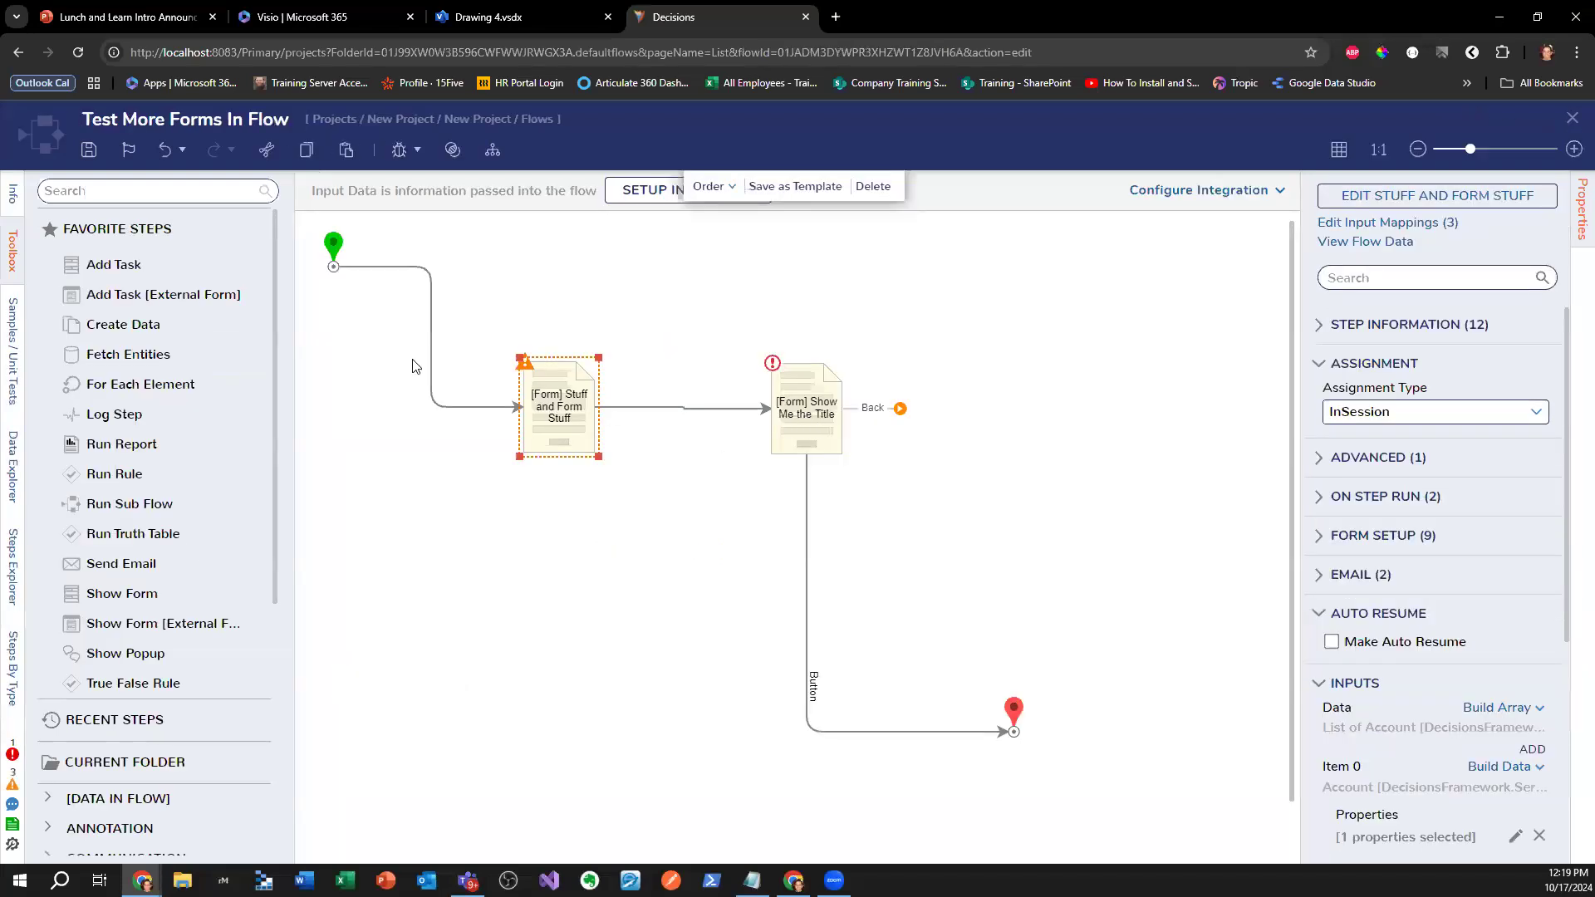
- Move the Show Me the Title step slightly closer to Stuff and Form Stuff and select its Button link to the end step
click(101, 192)
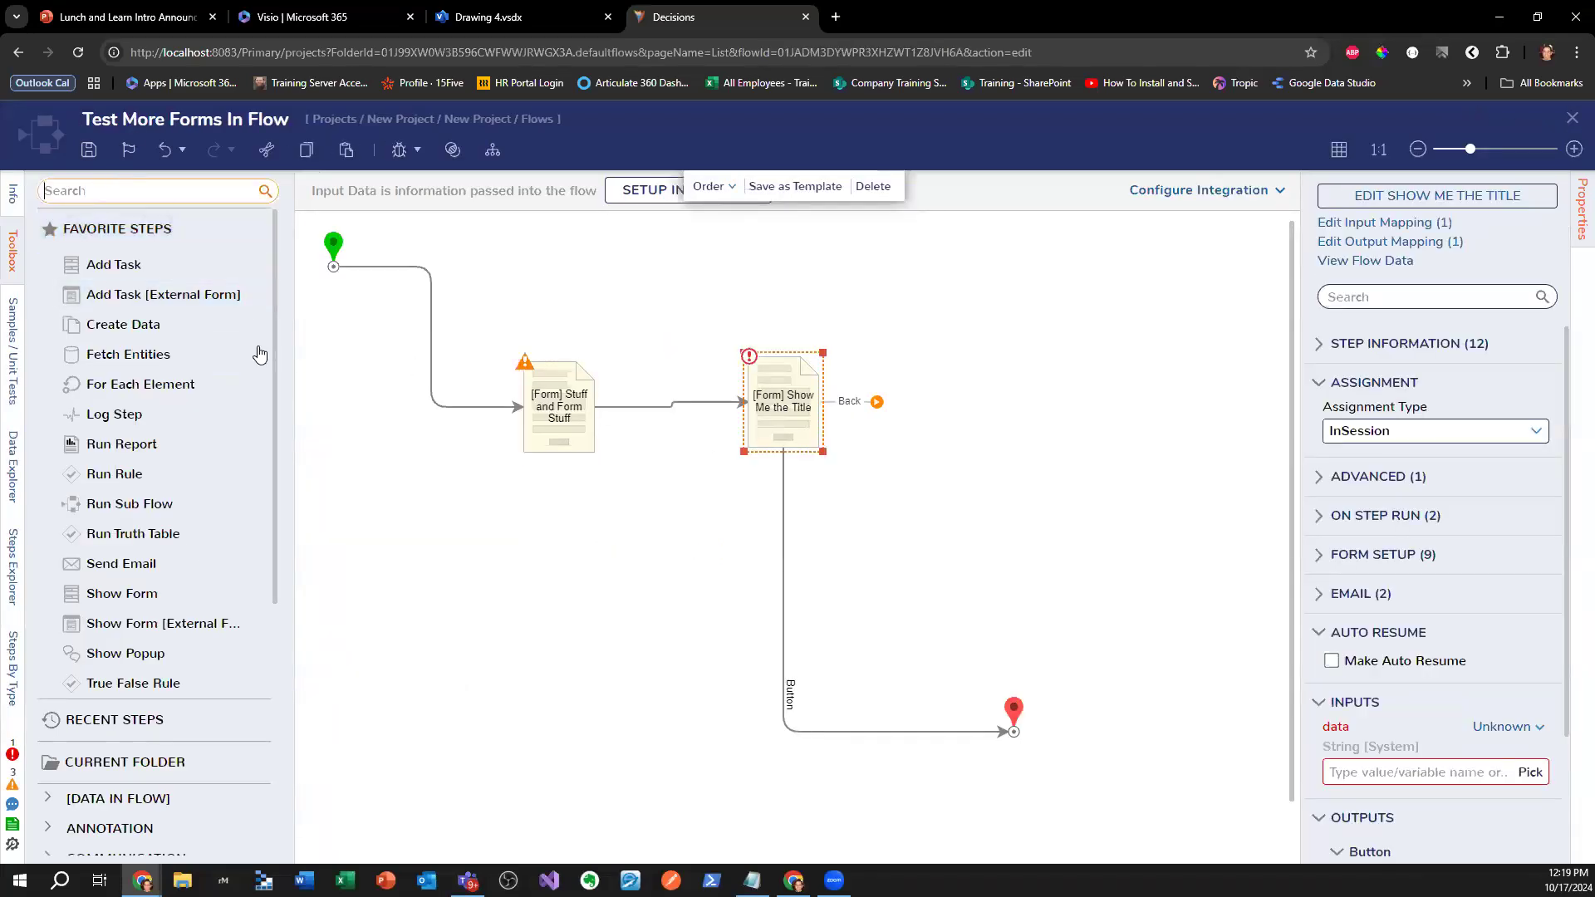
click(783, 560)
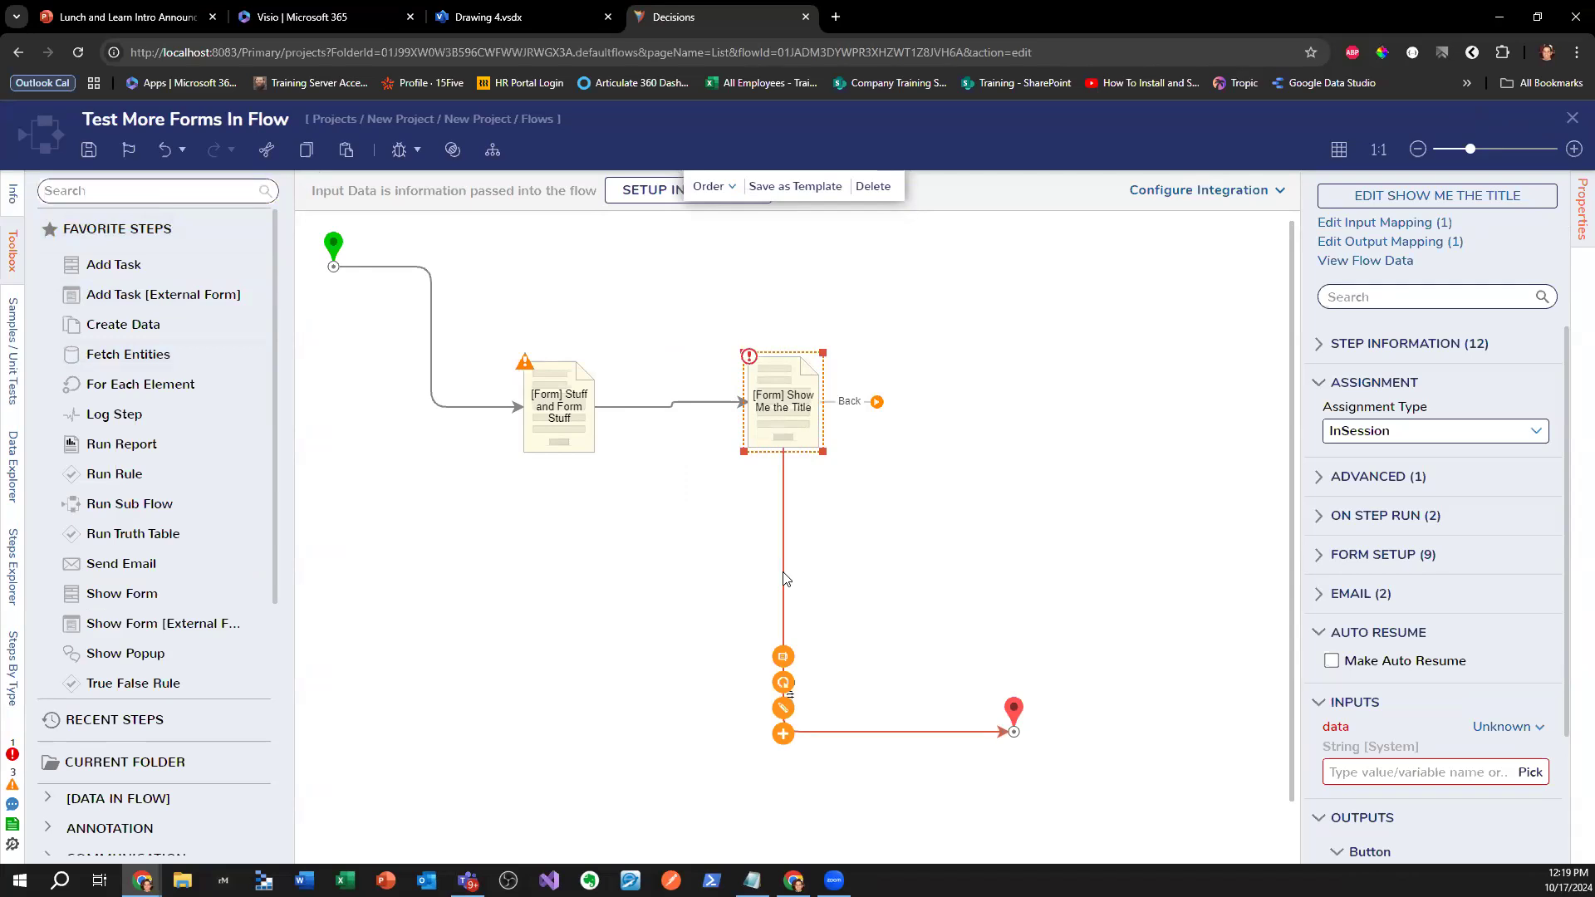
mouse_move(784, 545)
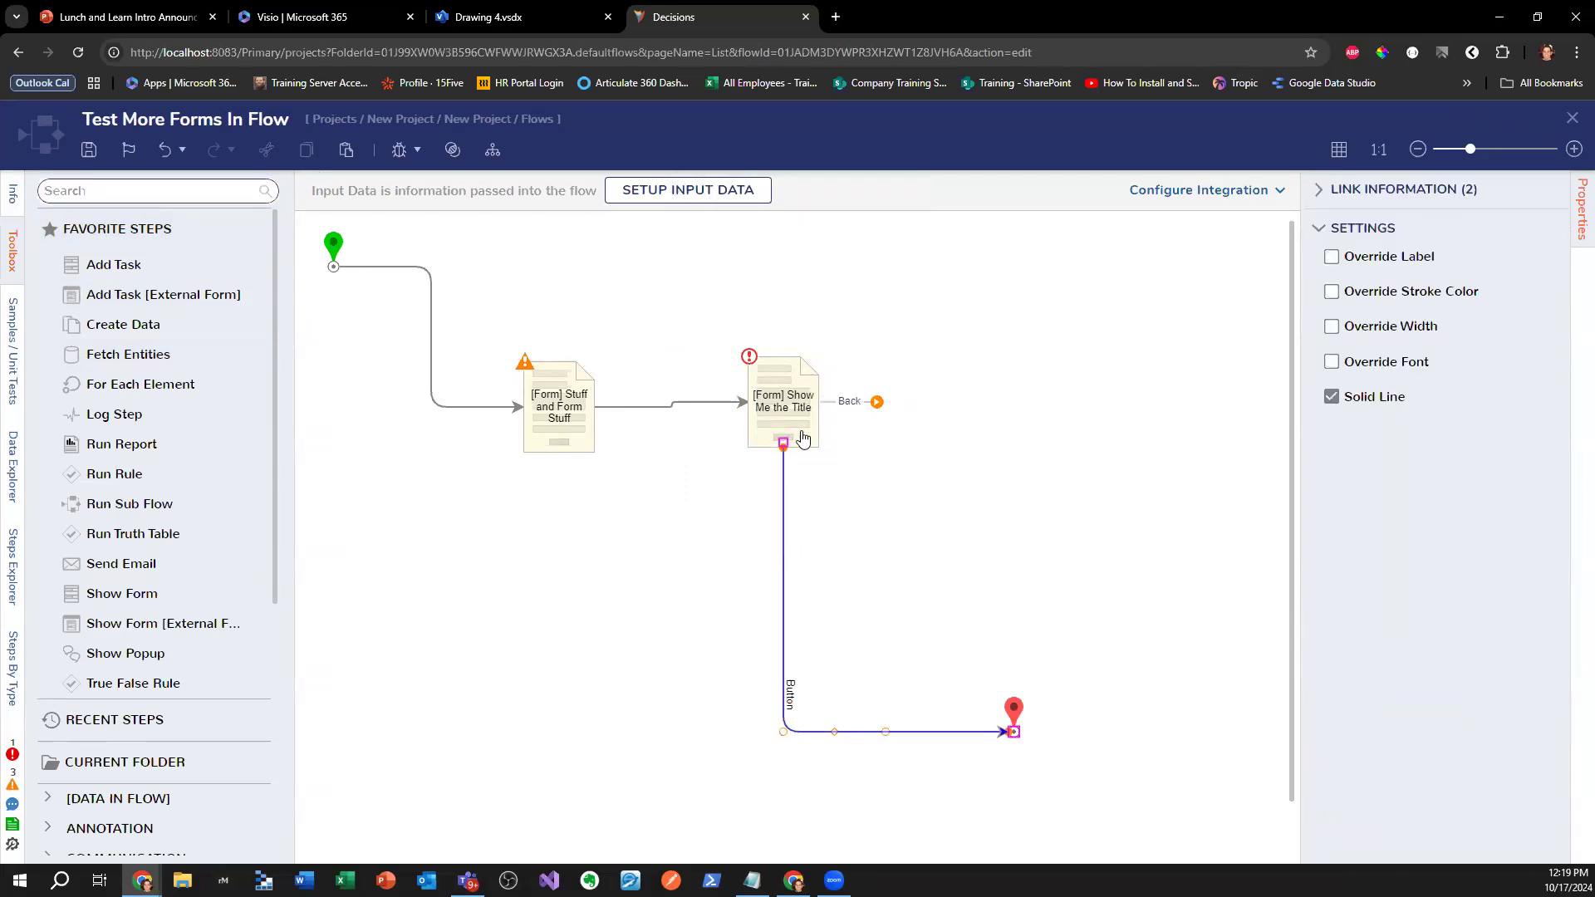
- Close the Test More Forms In Flow flow and discard its unsaved layout changes
drag(790, 422, 795, 436)
click(561, 422)
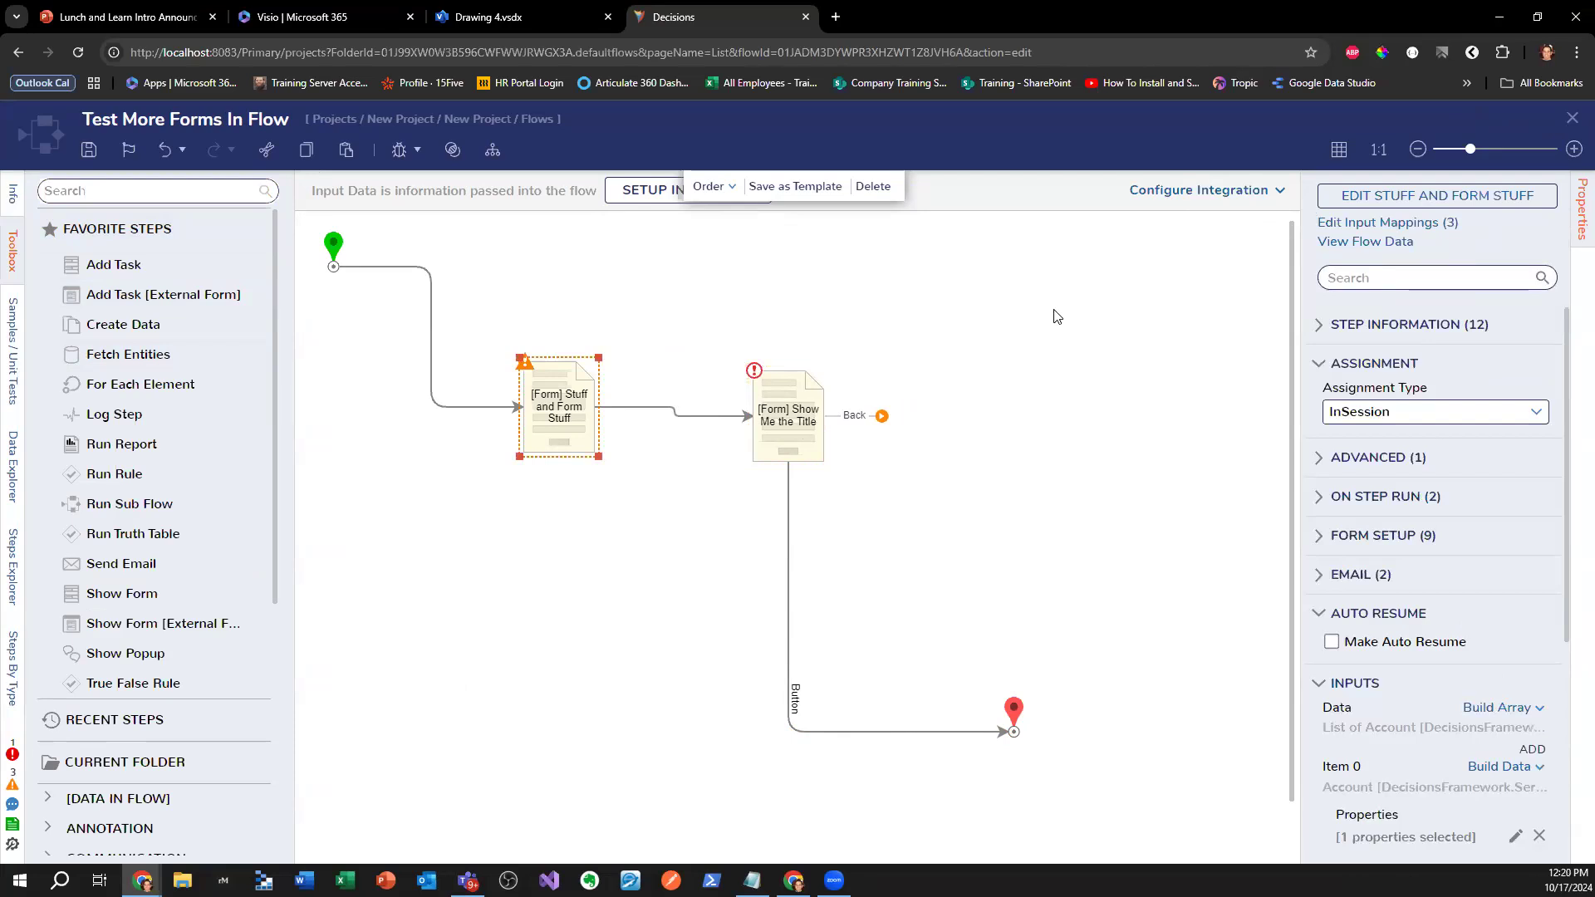
click(1572, 118)
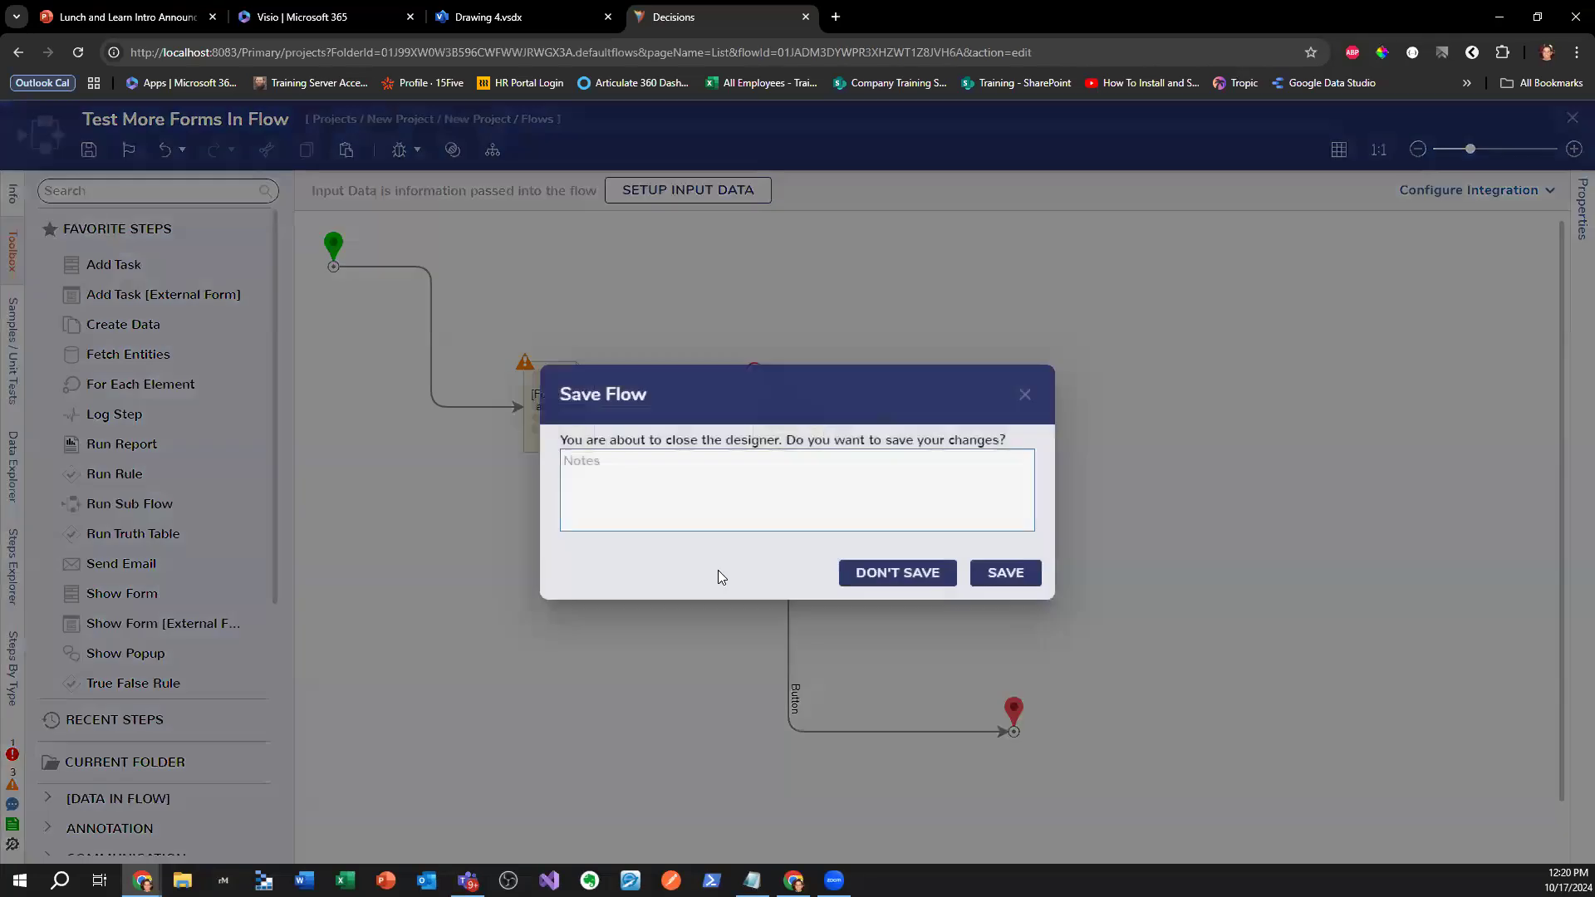
click(876, 573)
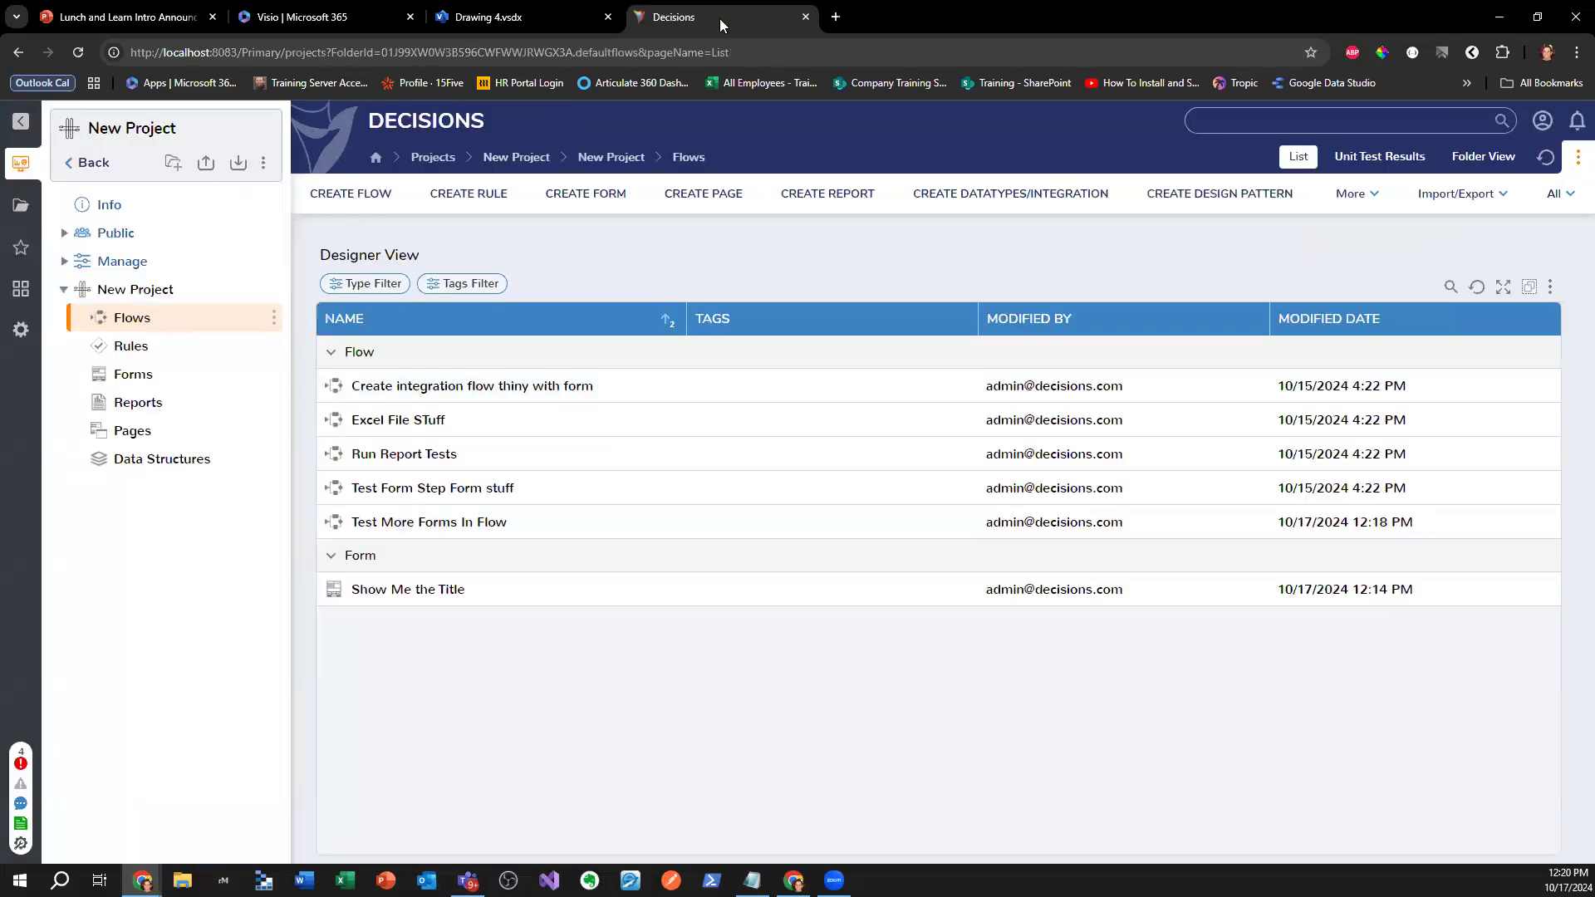
- Open the Decisions site at localhost:8083 in a new browser tab
click(835, 17)
click(829, 52)
text(local)
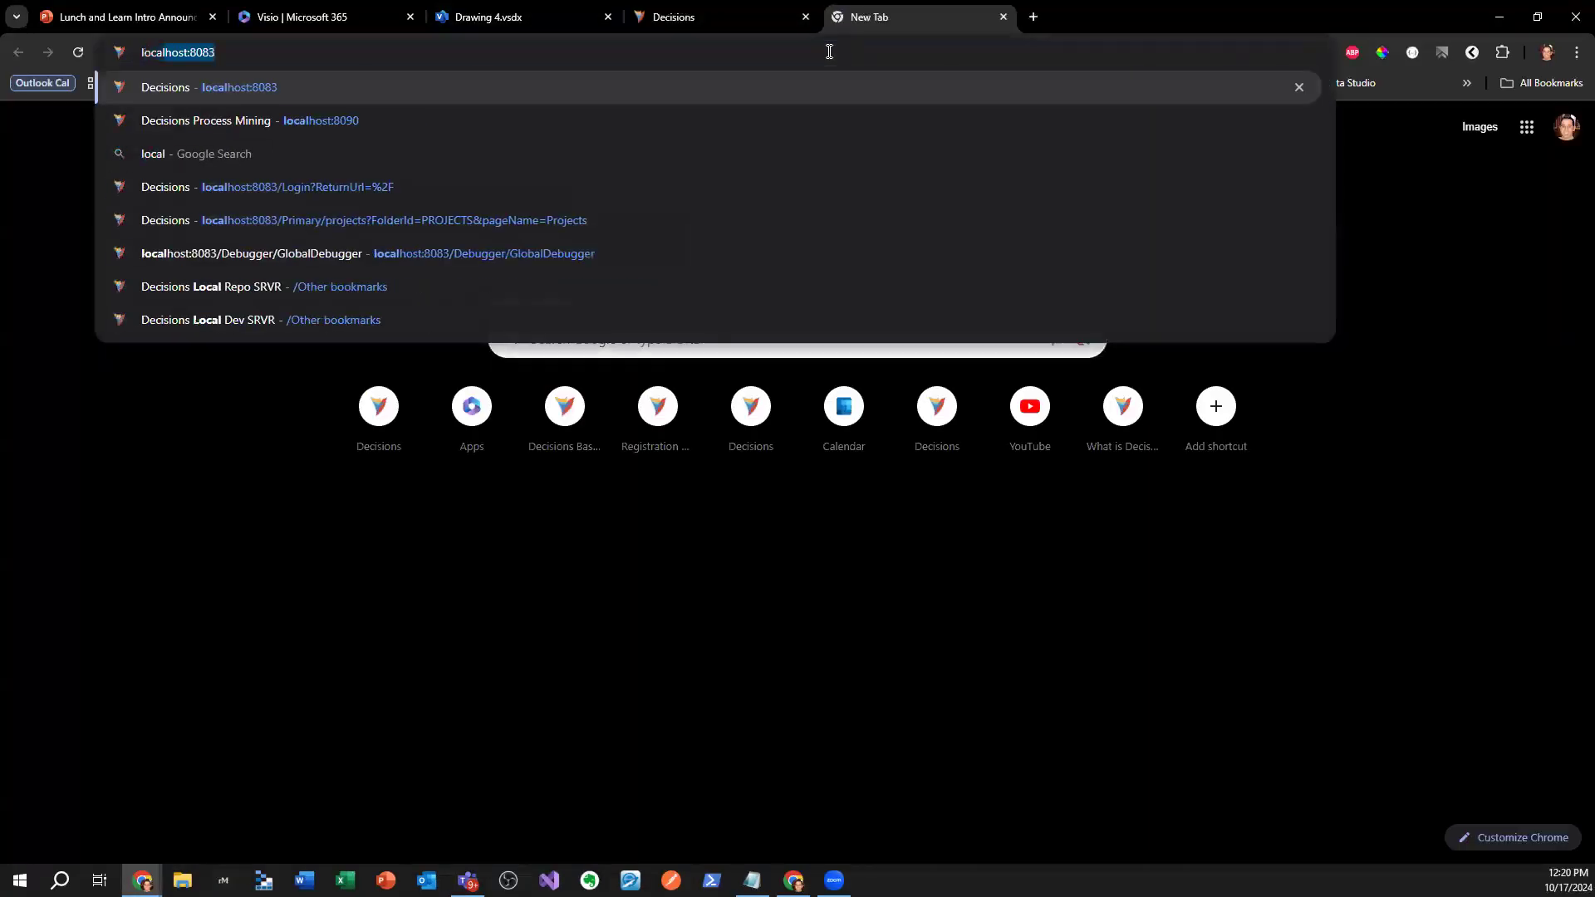
key(Return)
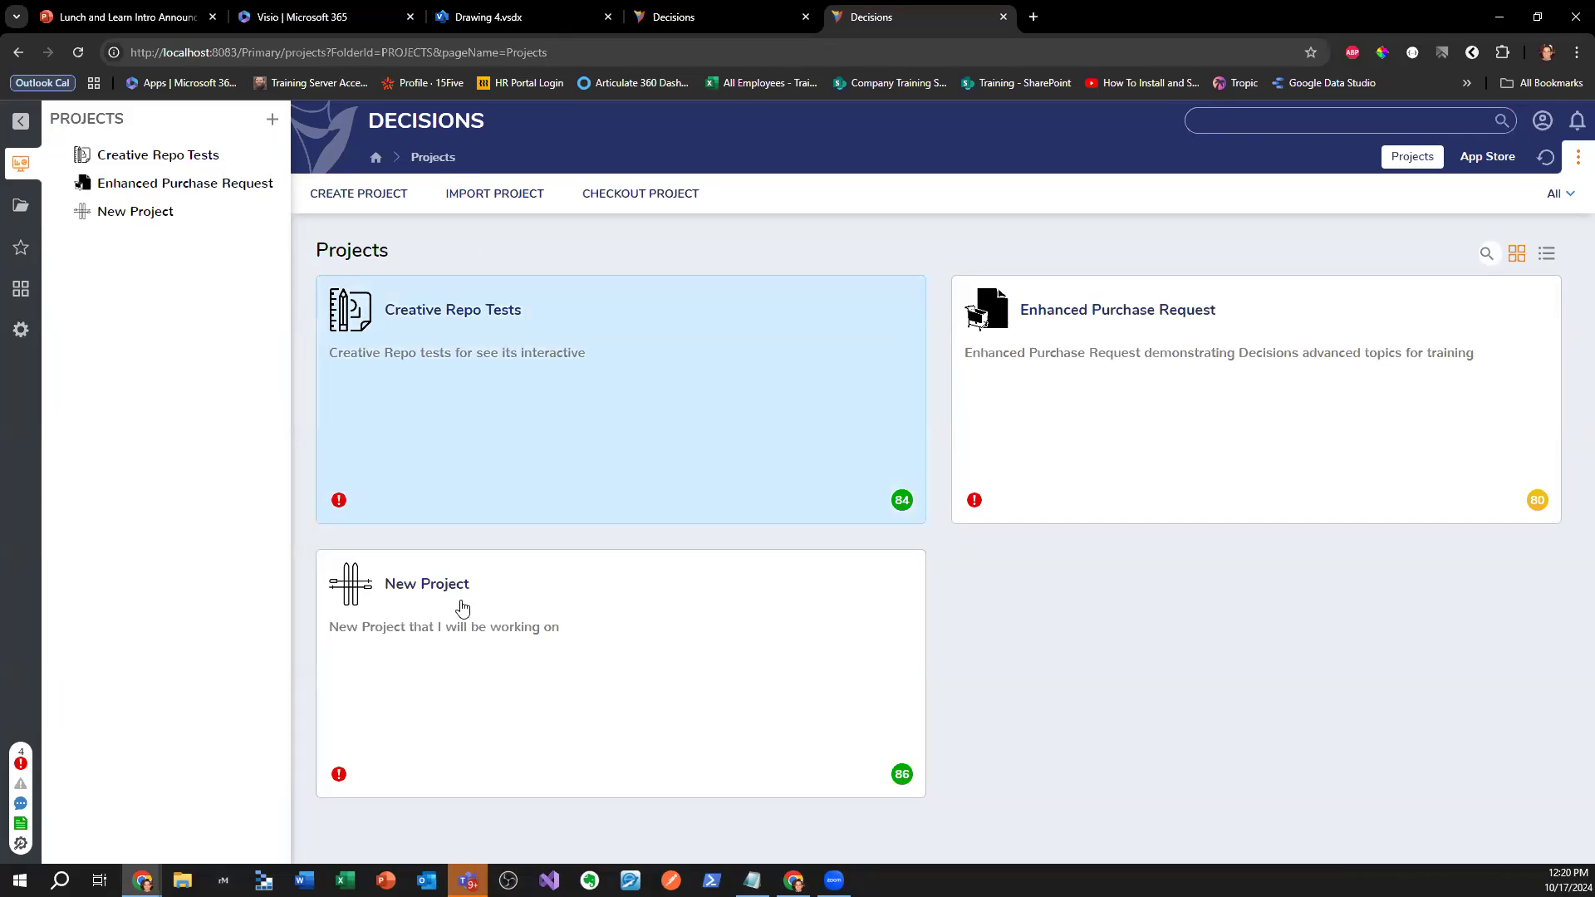
- Go to the Flows folder of New Project and open the Test More Forms In Flow flow
click(506, 639)
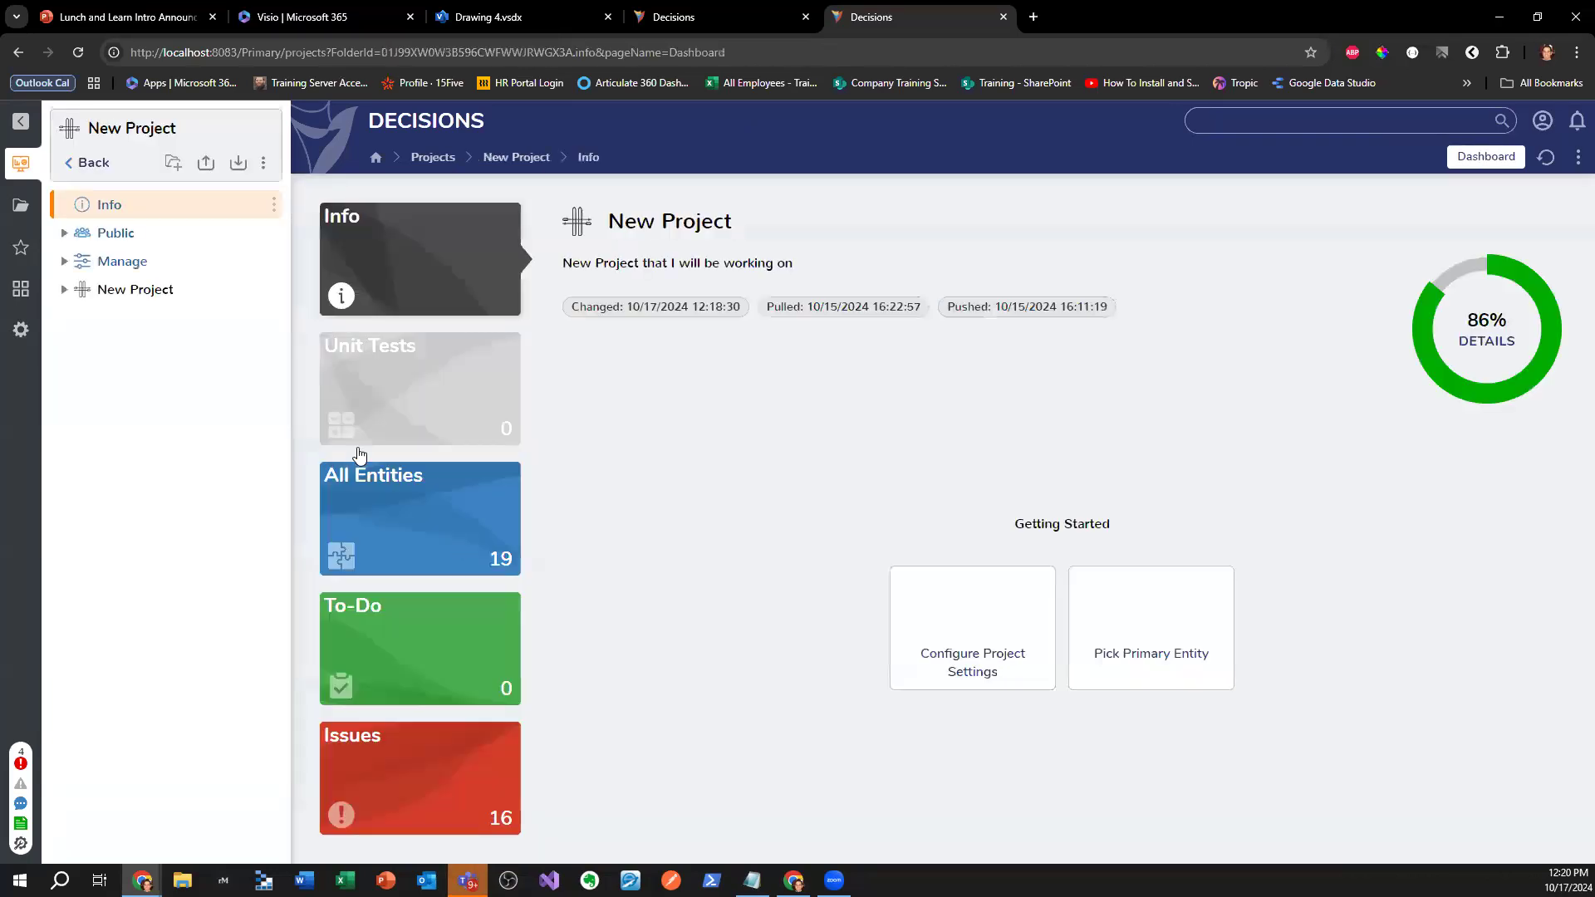
click(115, 265)
click(126, 291)
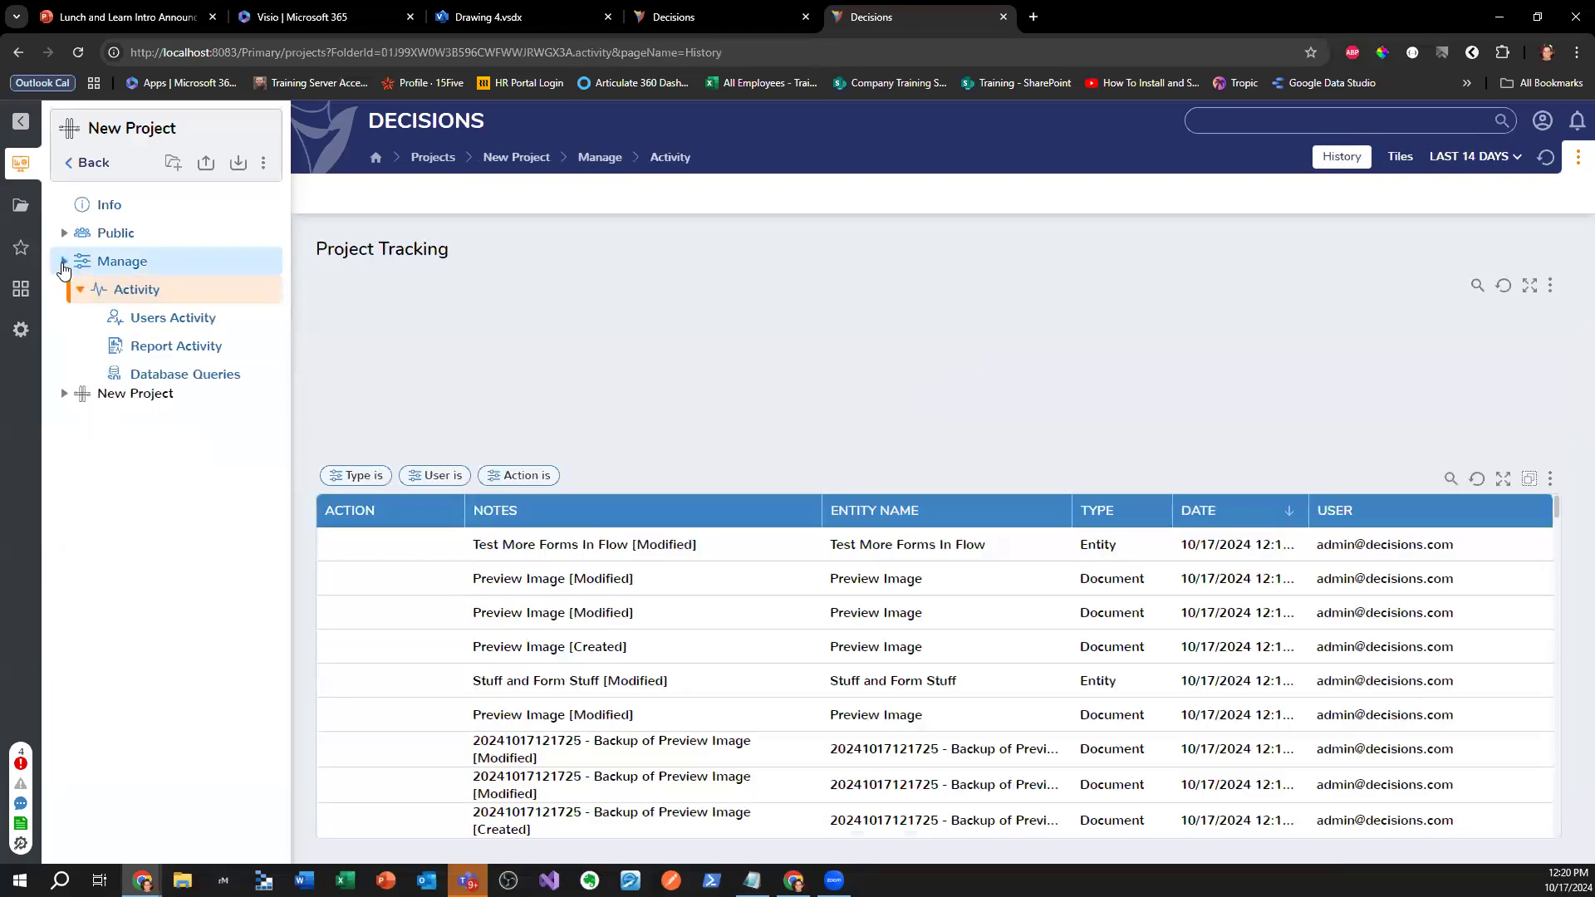
click(64, 260)
click(64, 289)
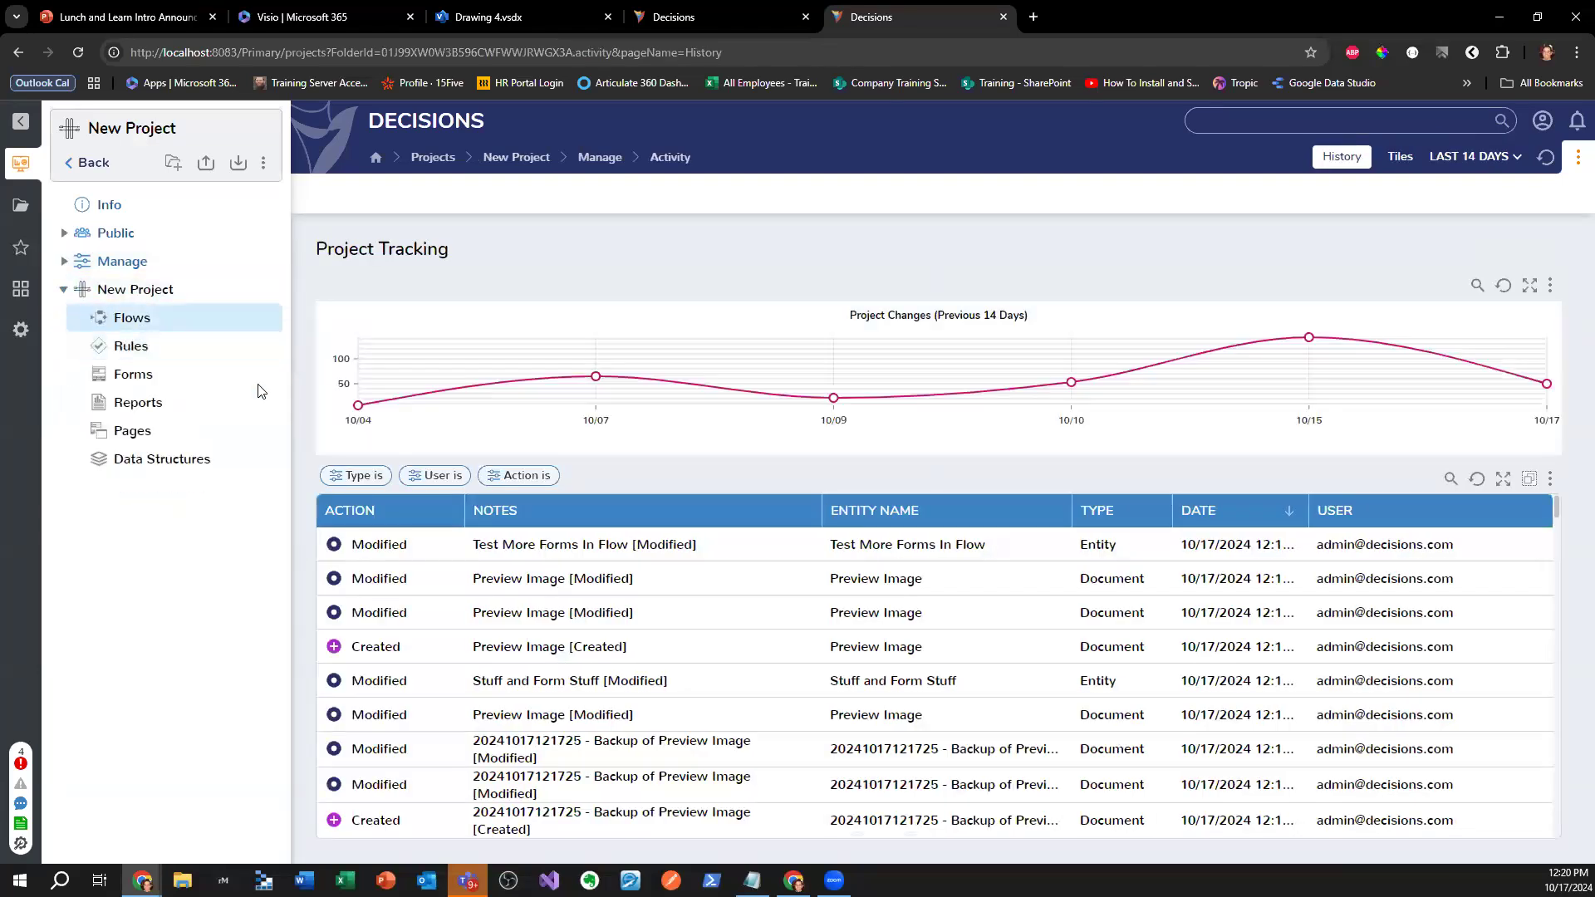
click(131, 317)
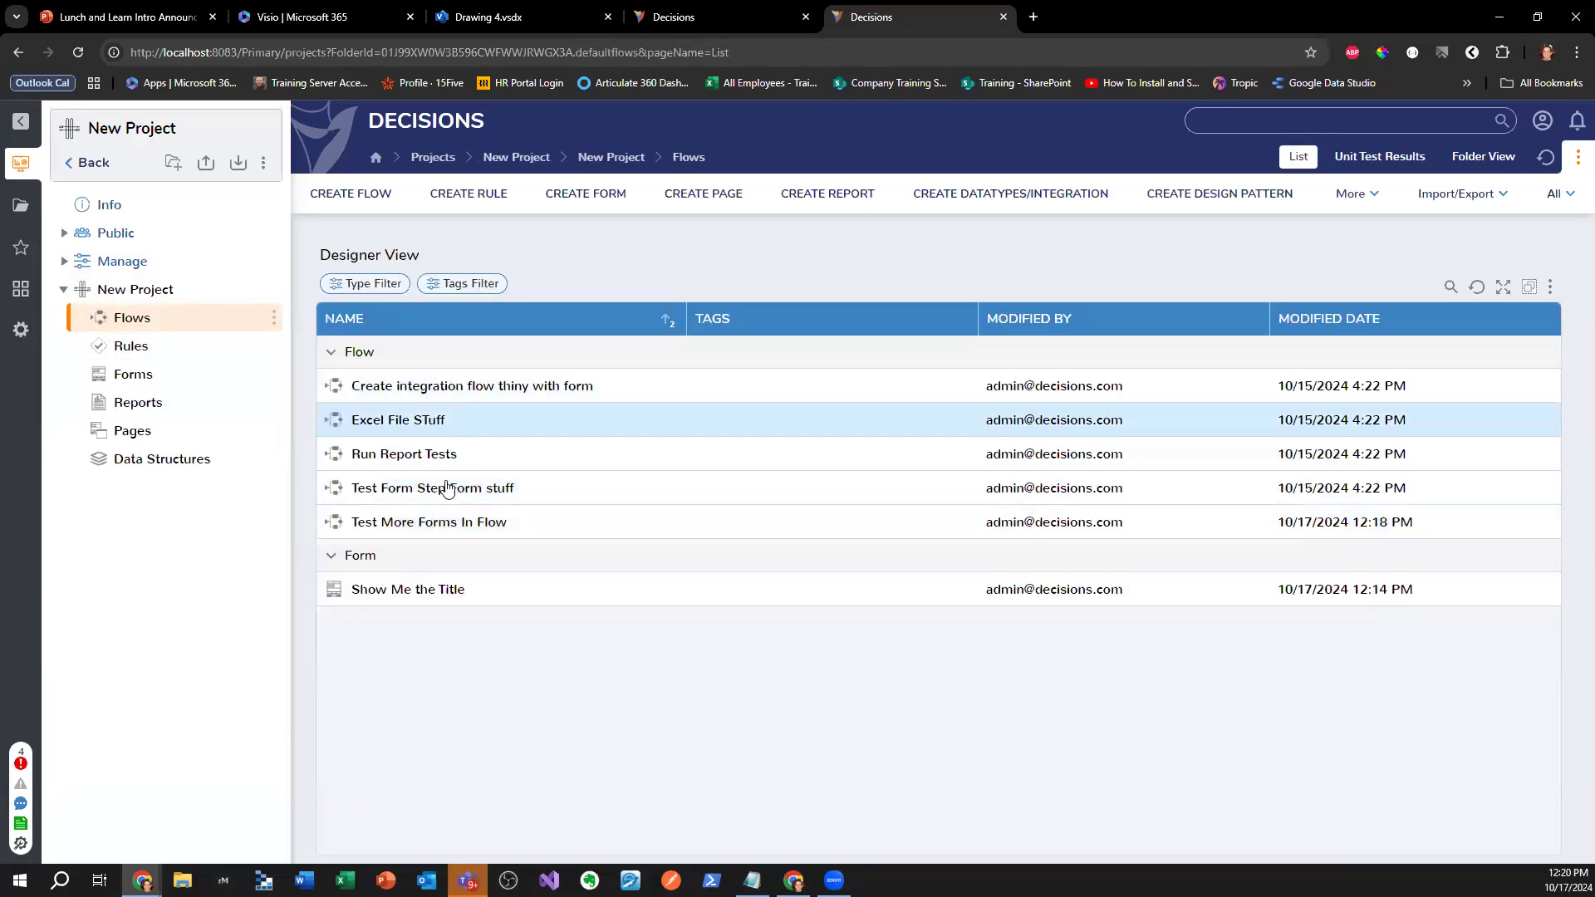
double_click(424, 522)
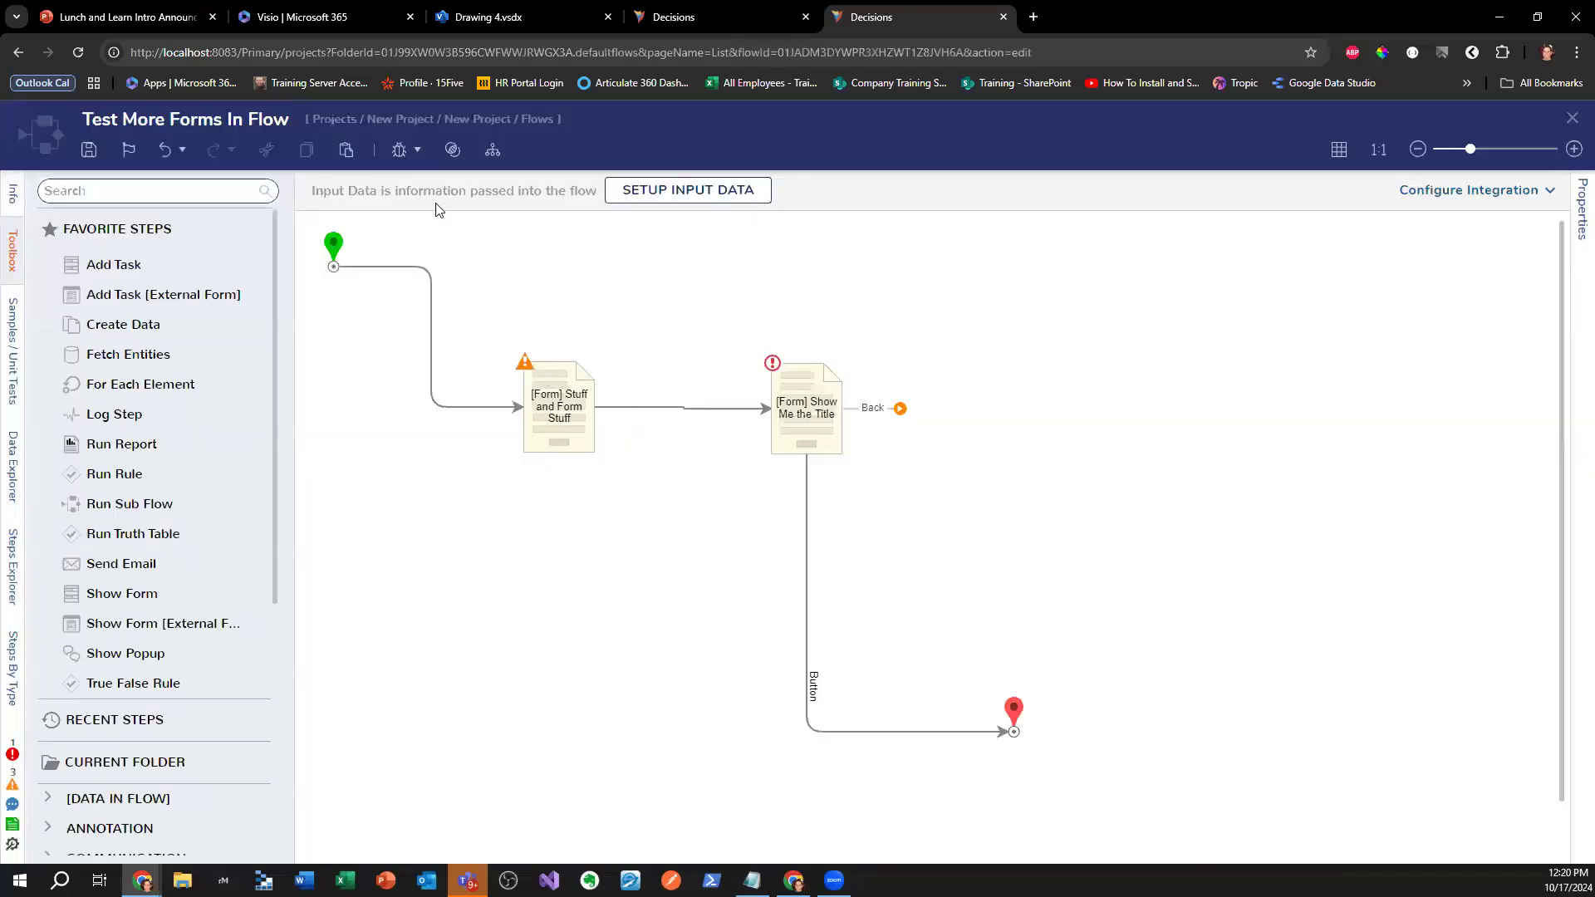
- Open the Stuff and Form Stuff form to examine its advanced data grid, then close the form
click(1373, 198)
click(694, 551)
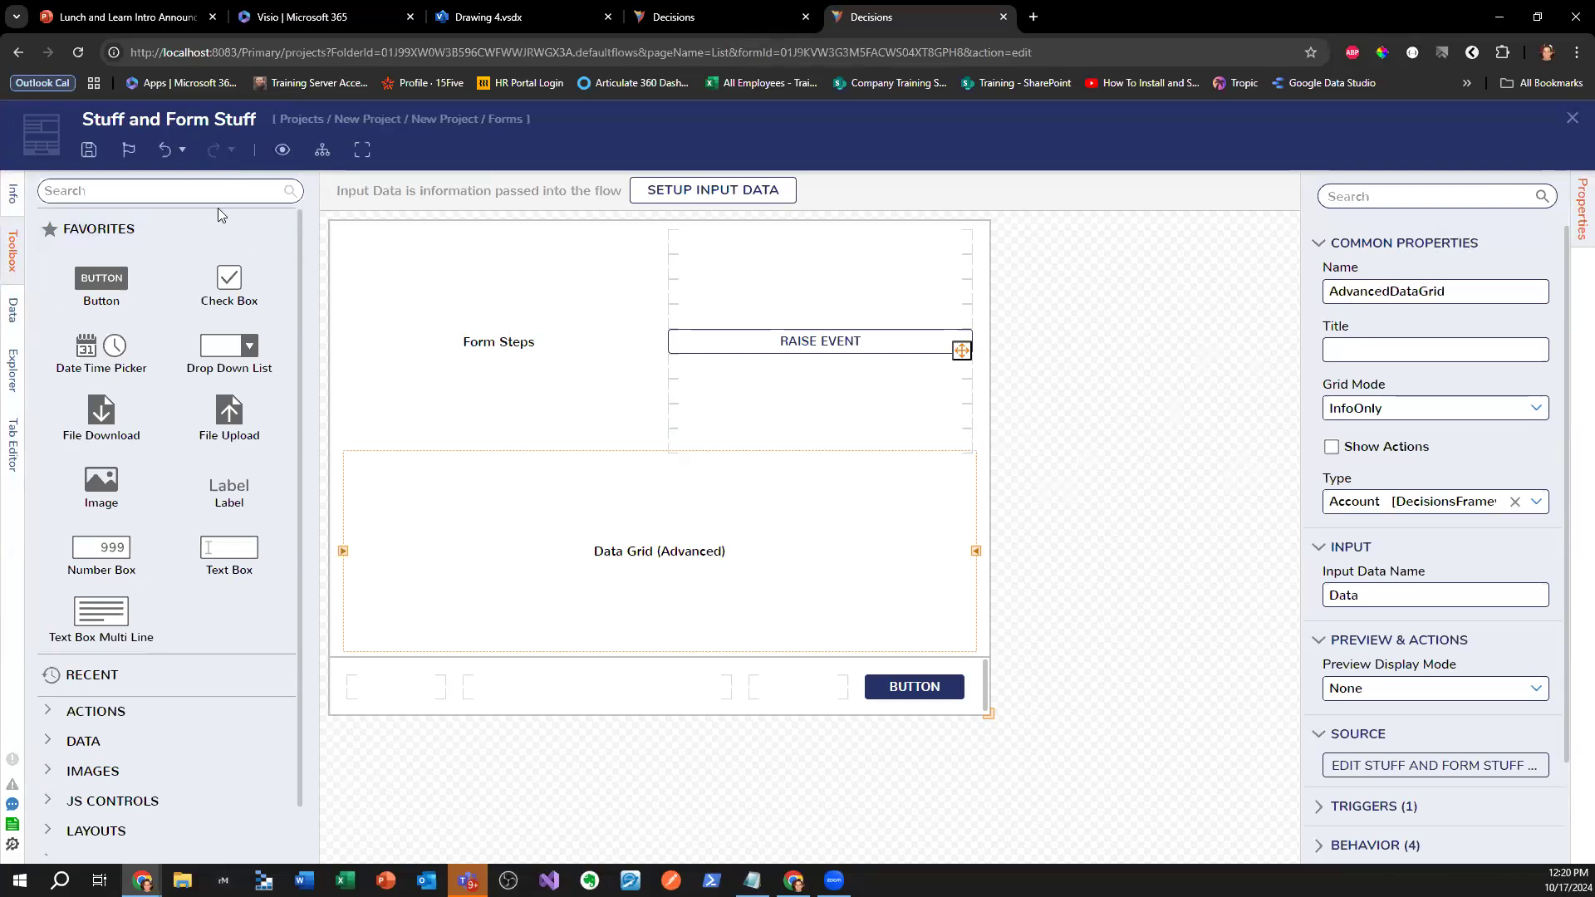
click(1570, 118)
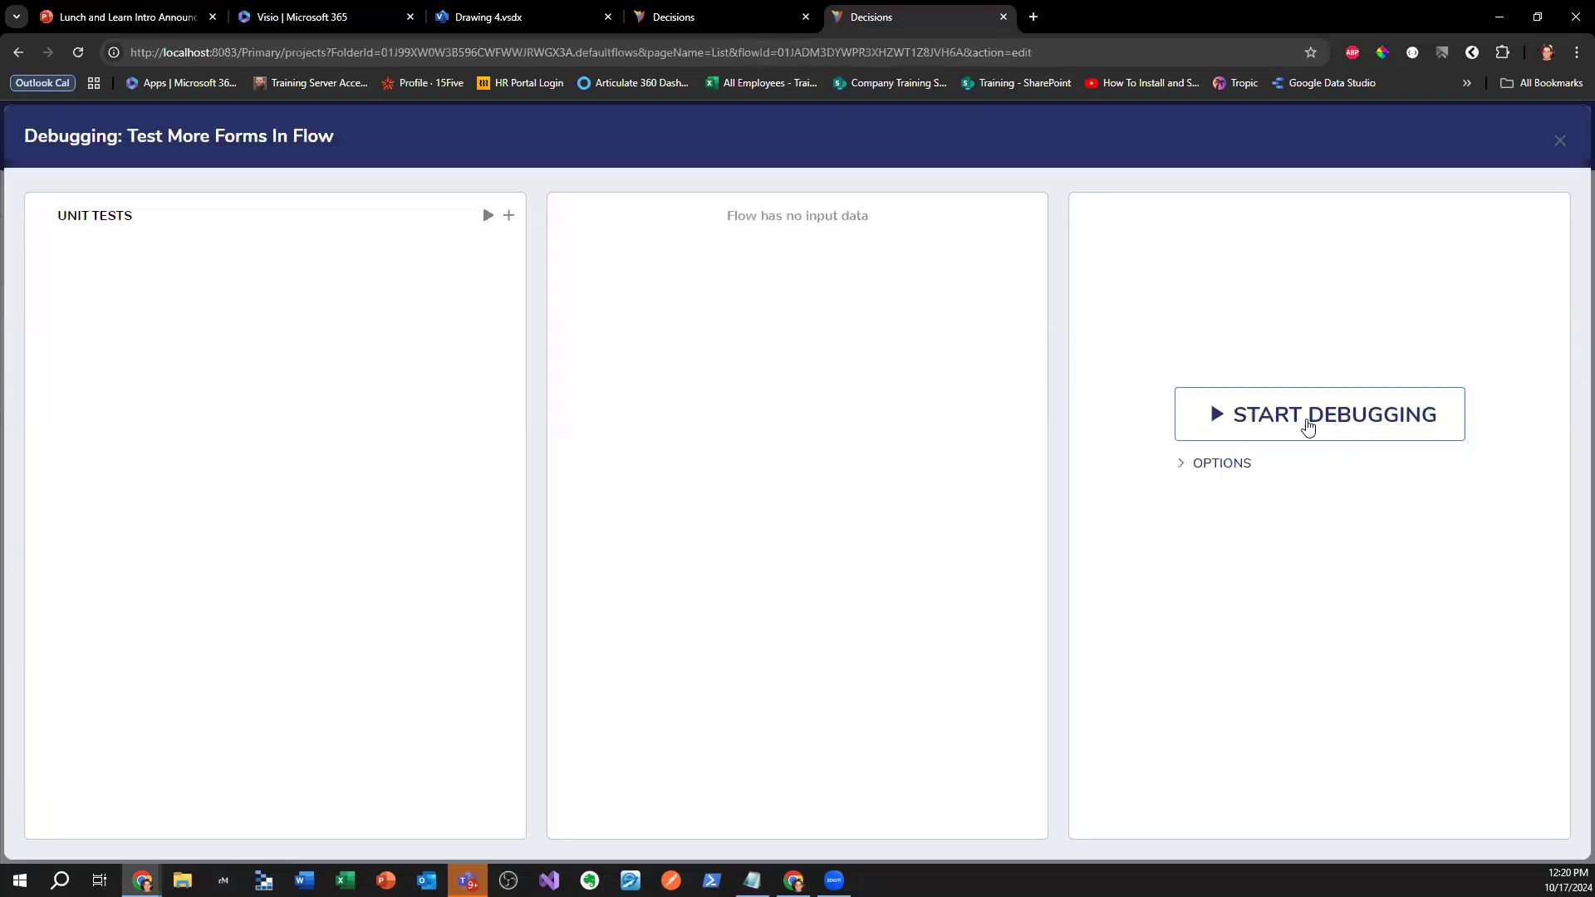
- Debug the flow, tick the check box in the row's Run Another Form form, and submit both that form and the main form
click(1310, 421)
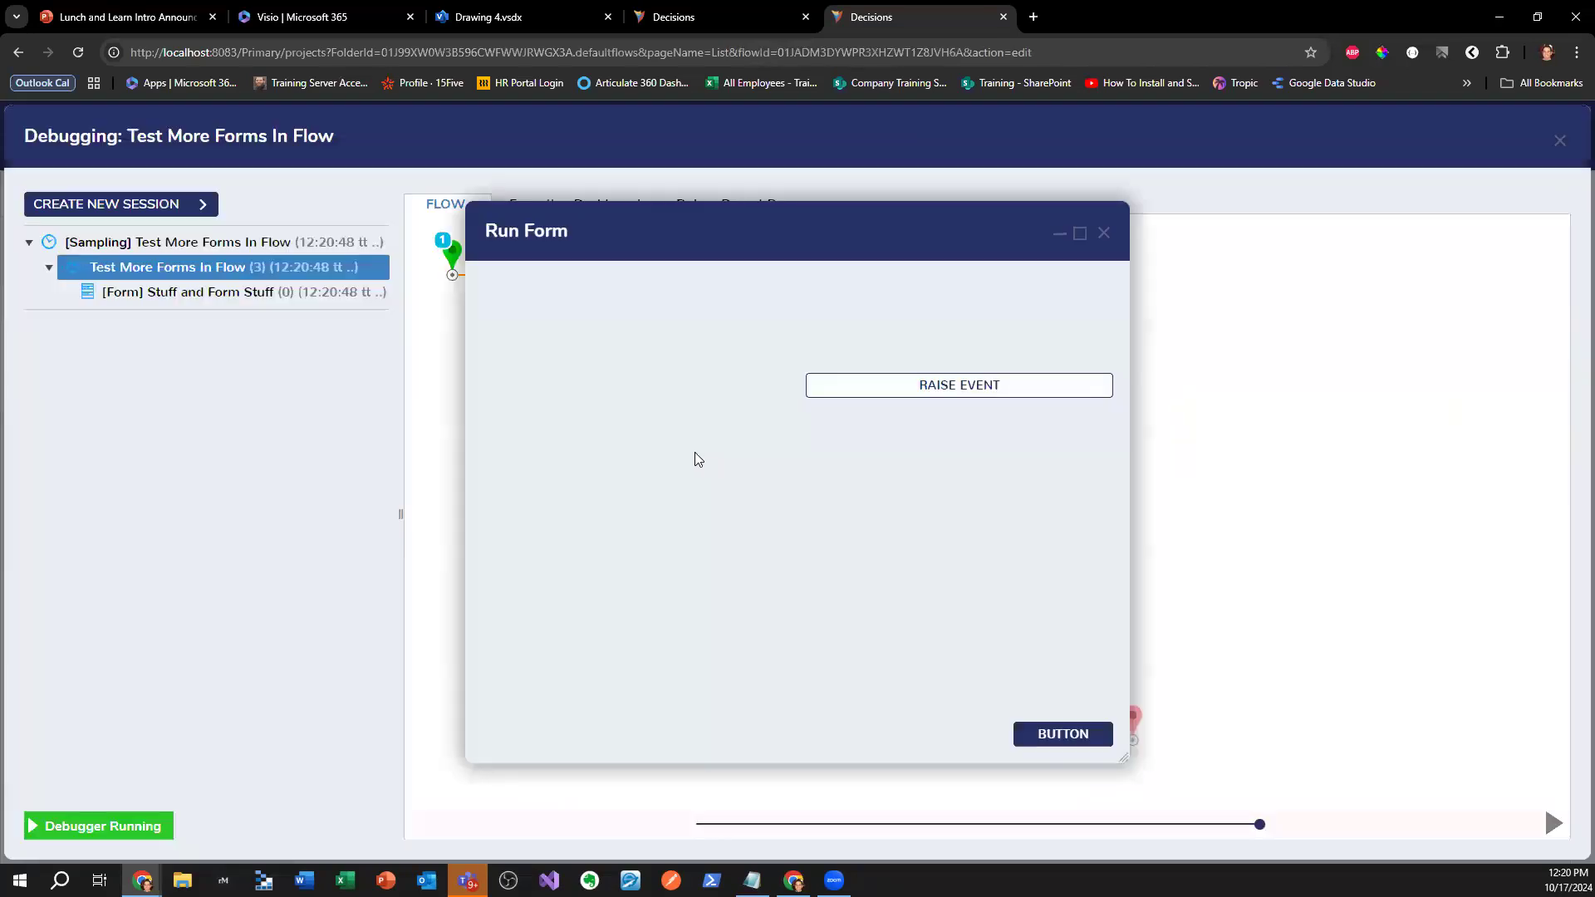
click(883, 586)
click(488, 360)
click(1027, 734)
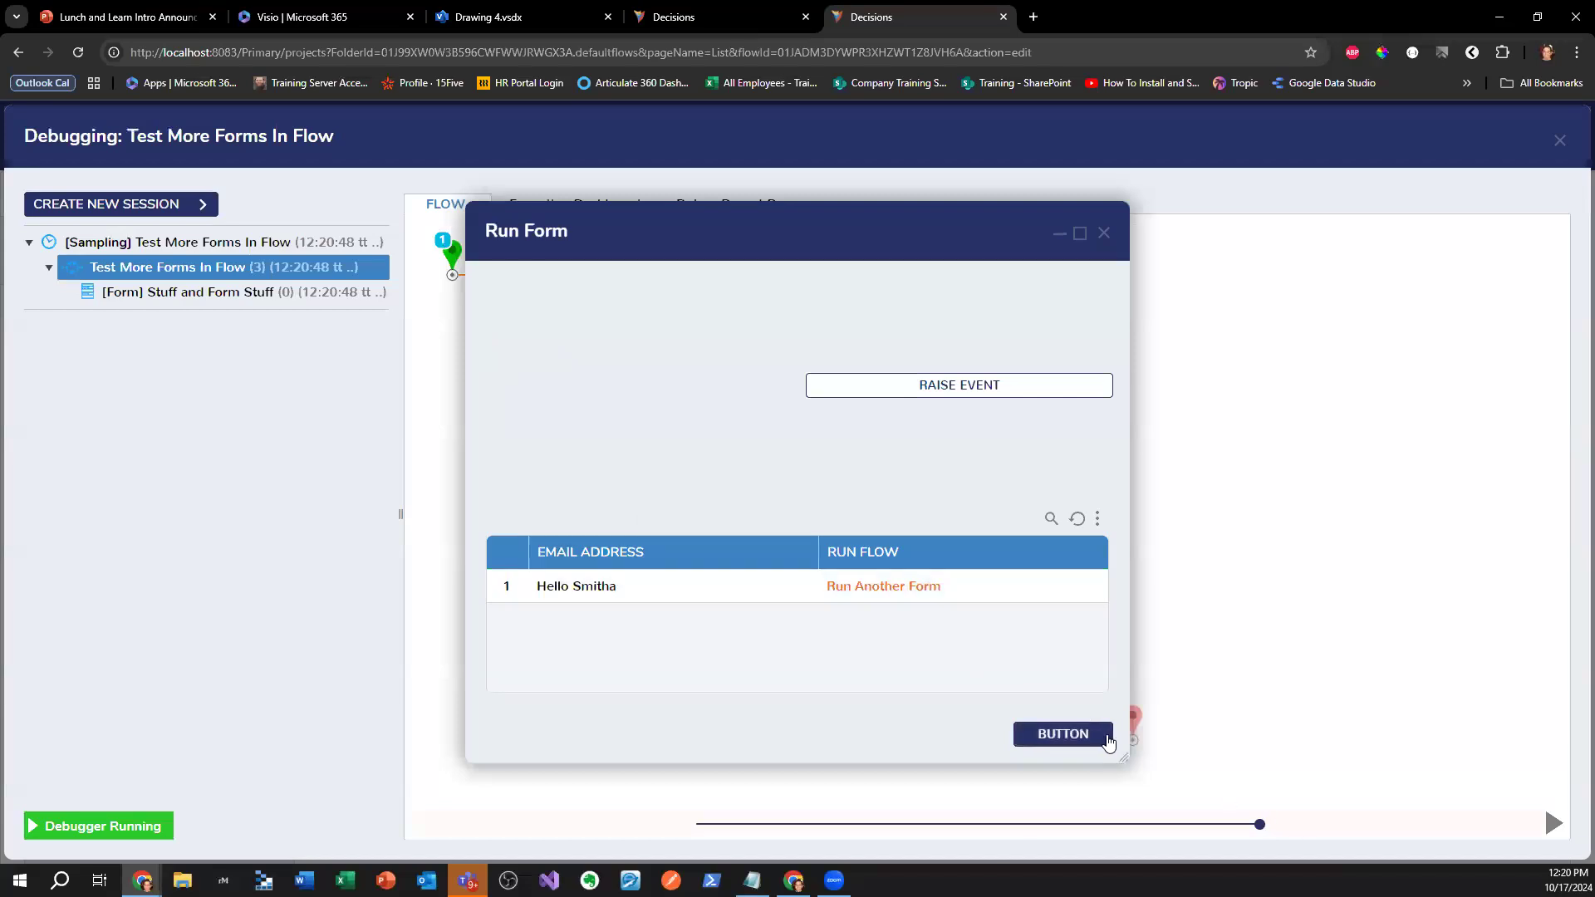
click(1106, 737)
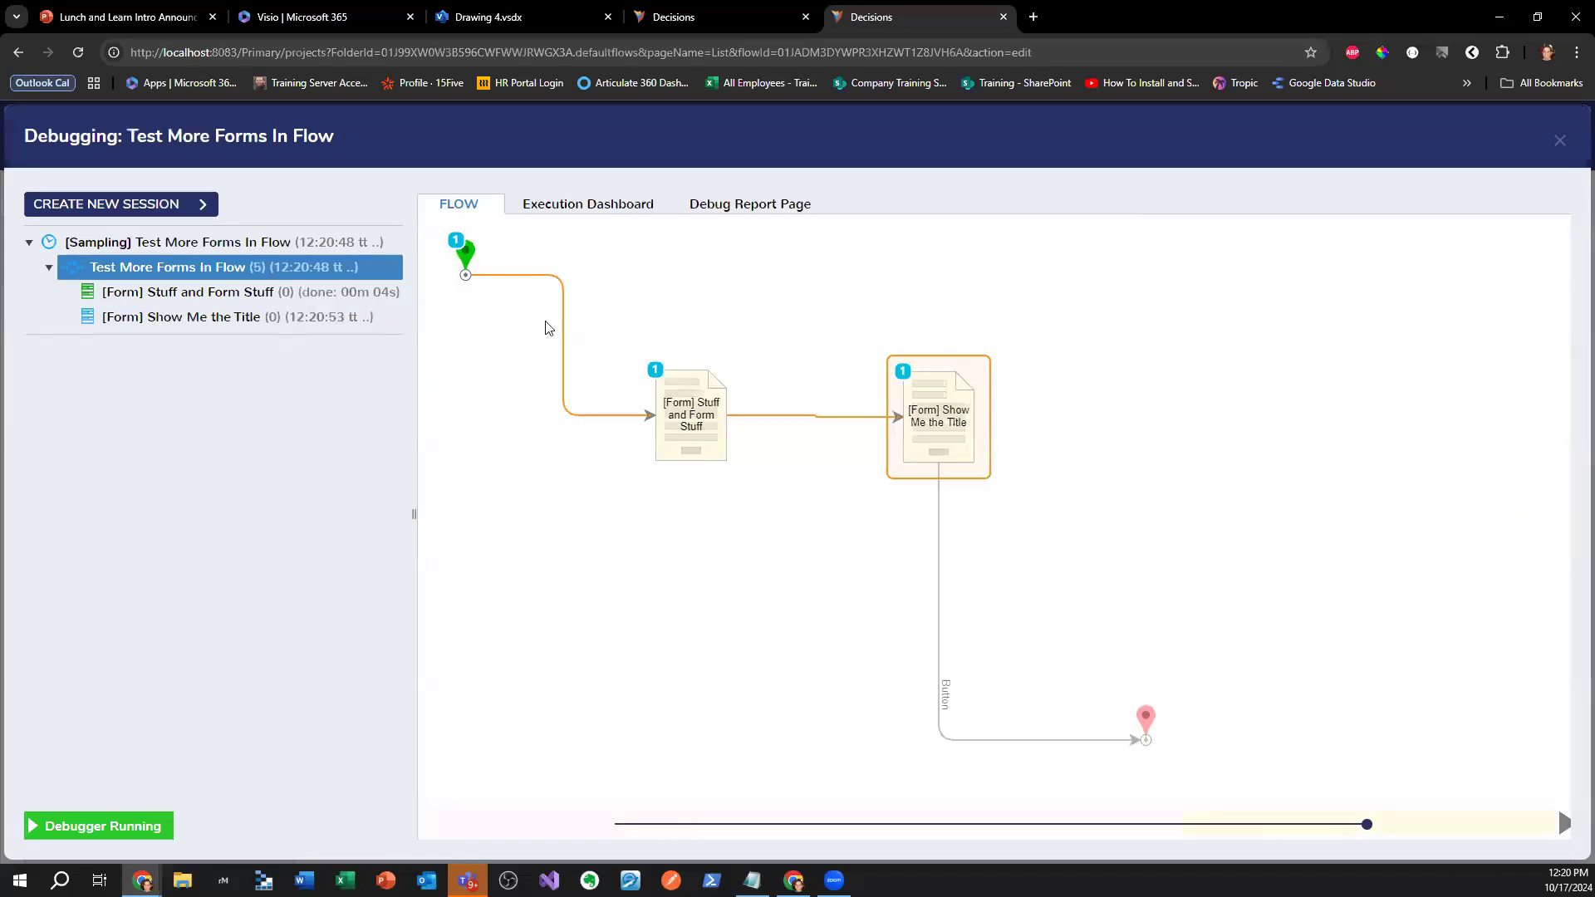
- View the output data of the Stuff and Form Stuff step's execution, then exit the debugger
click(910, 380)
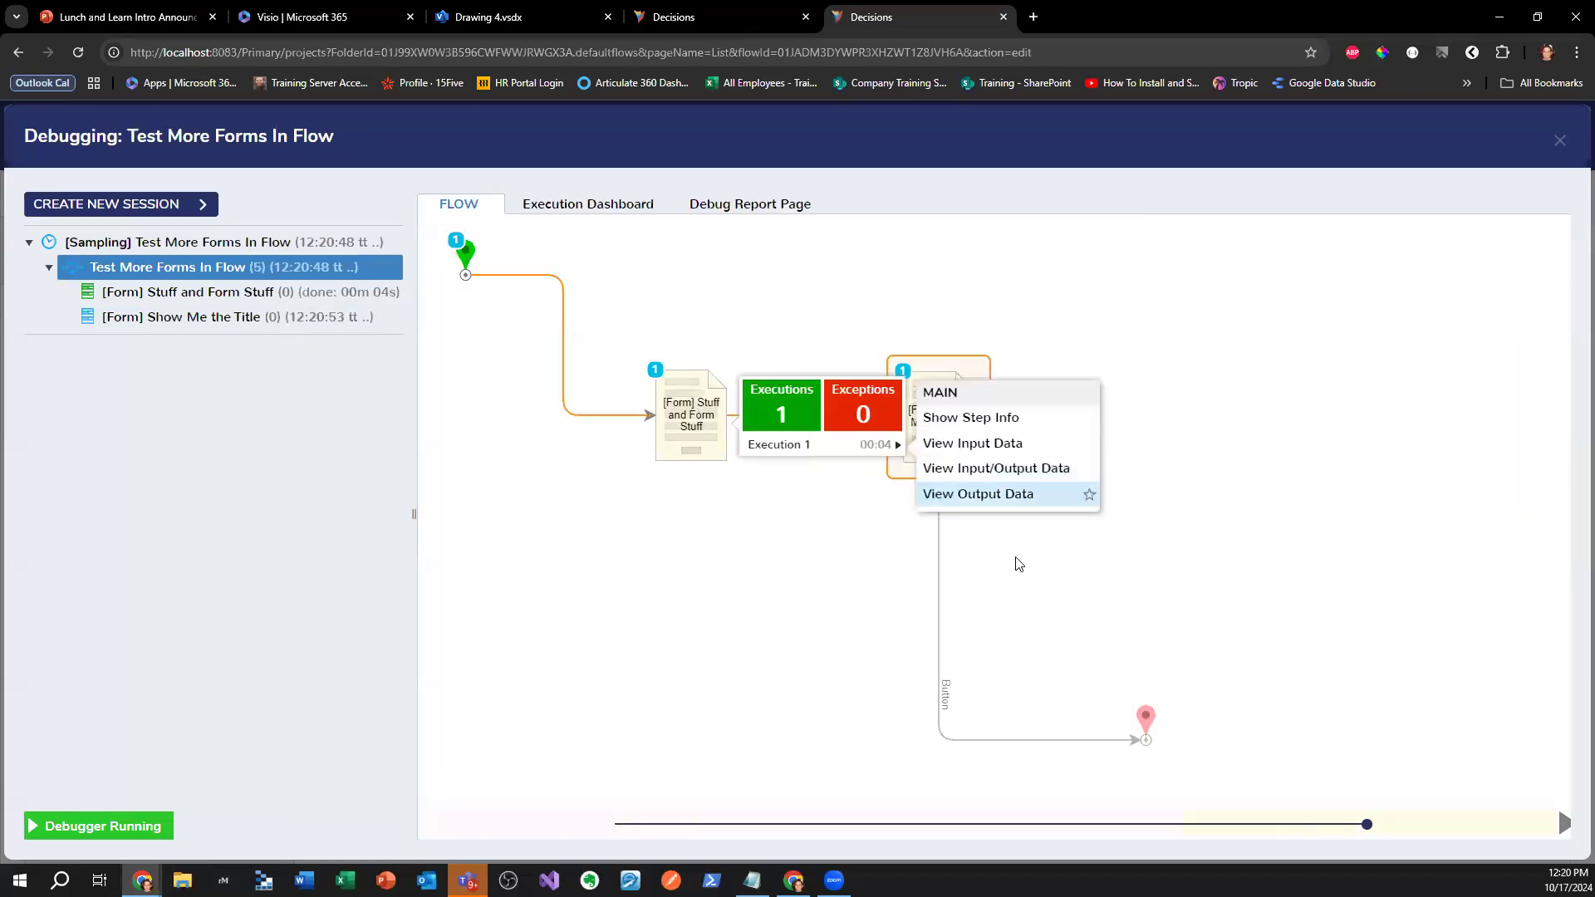
click(979, 495)
click(1040, 313)
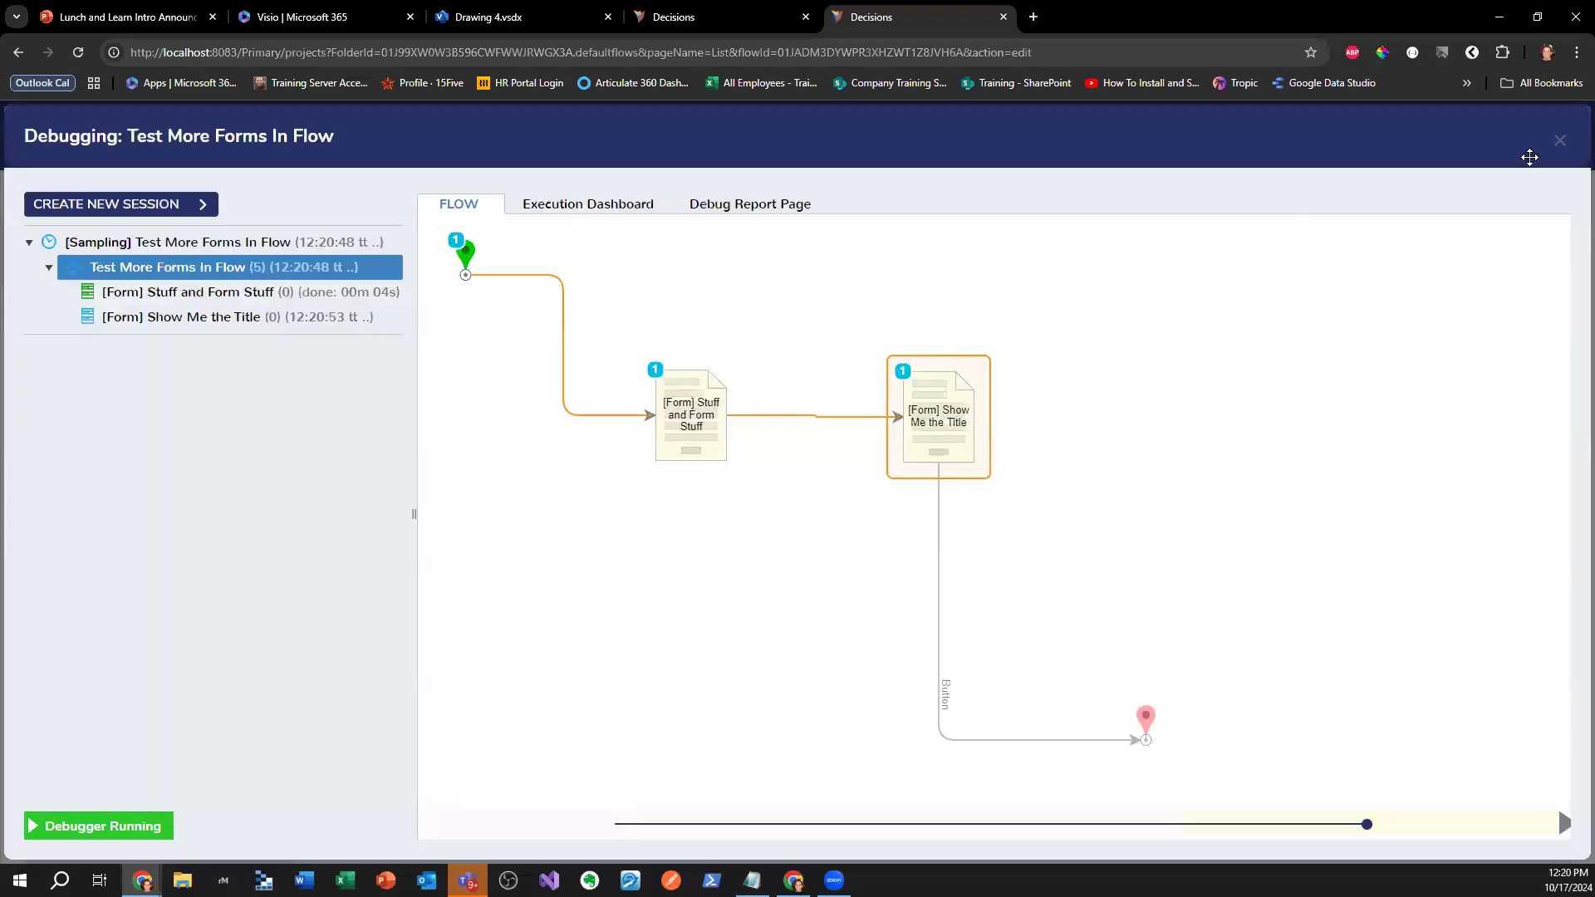
click(1559, 141)
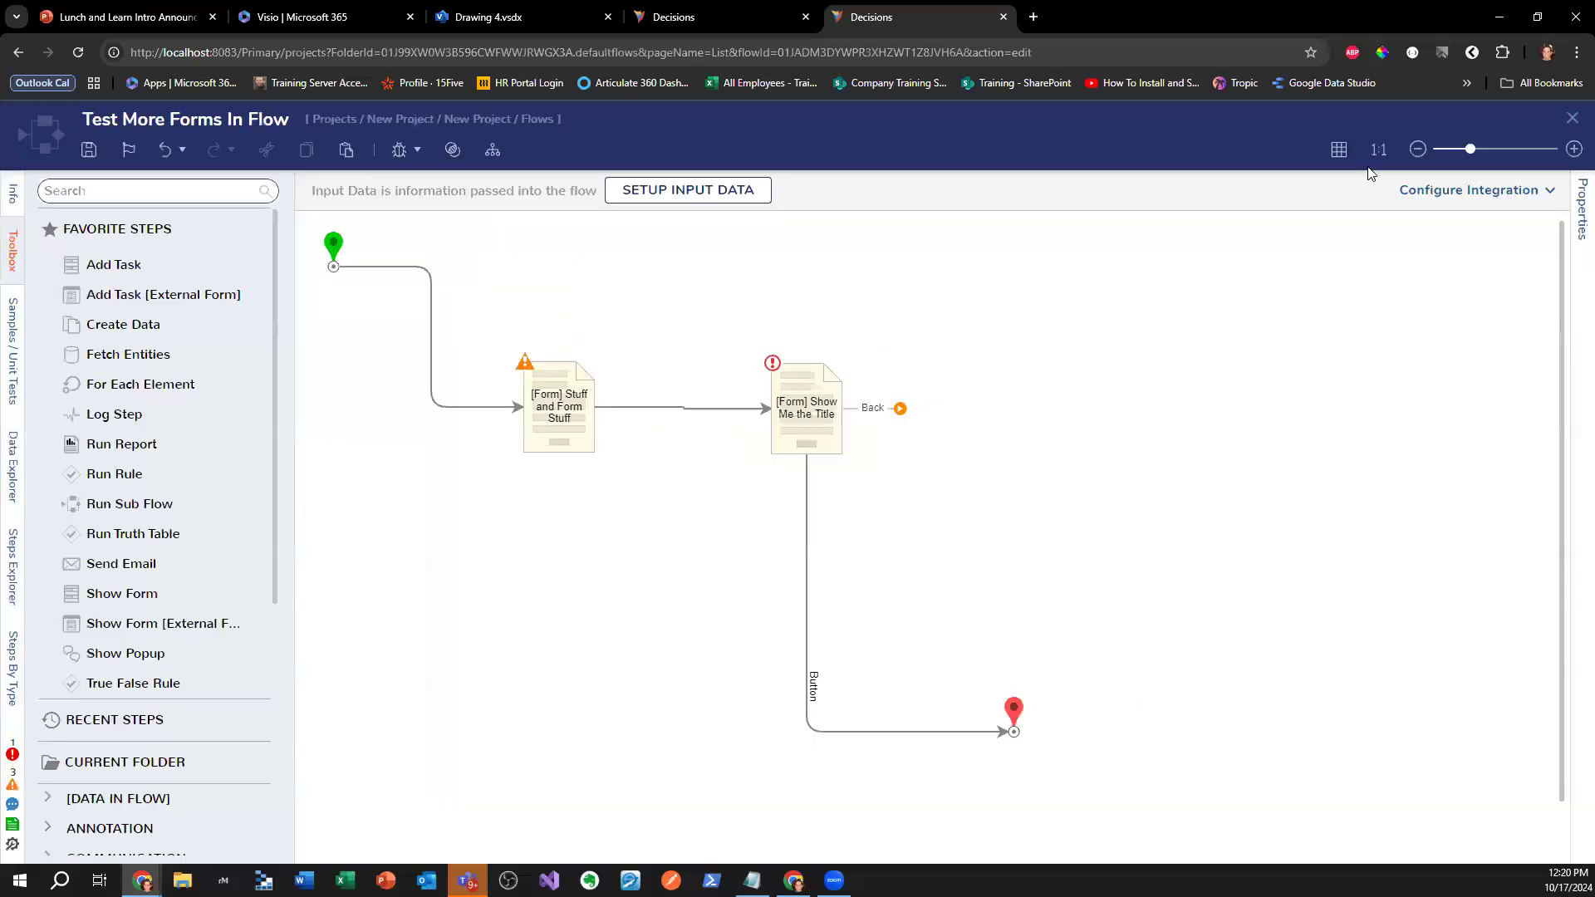
- From the Stuff and Form Stuff form's data grid report, open the flow behind the Run Flow column for editing
click(585, 440)
click(1431, 201)
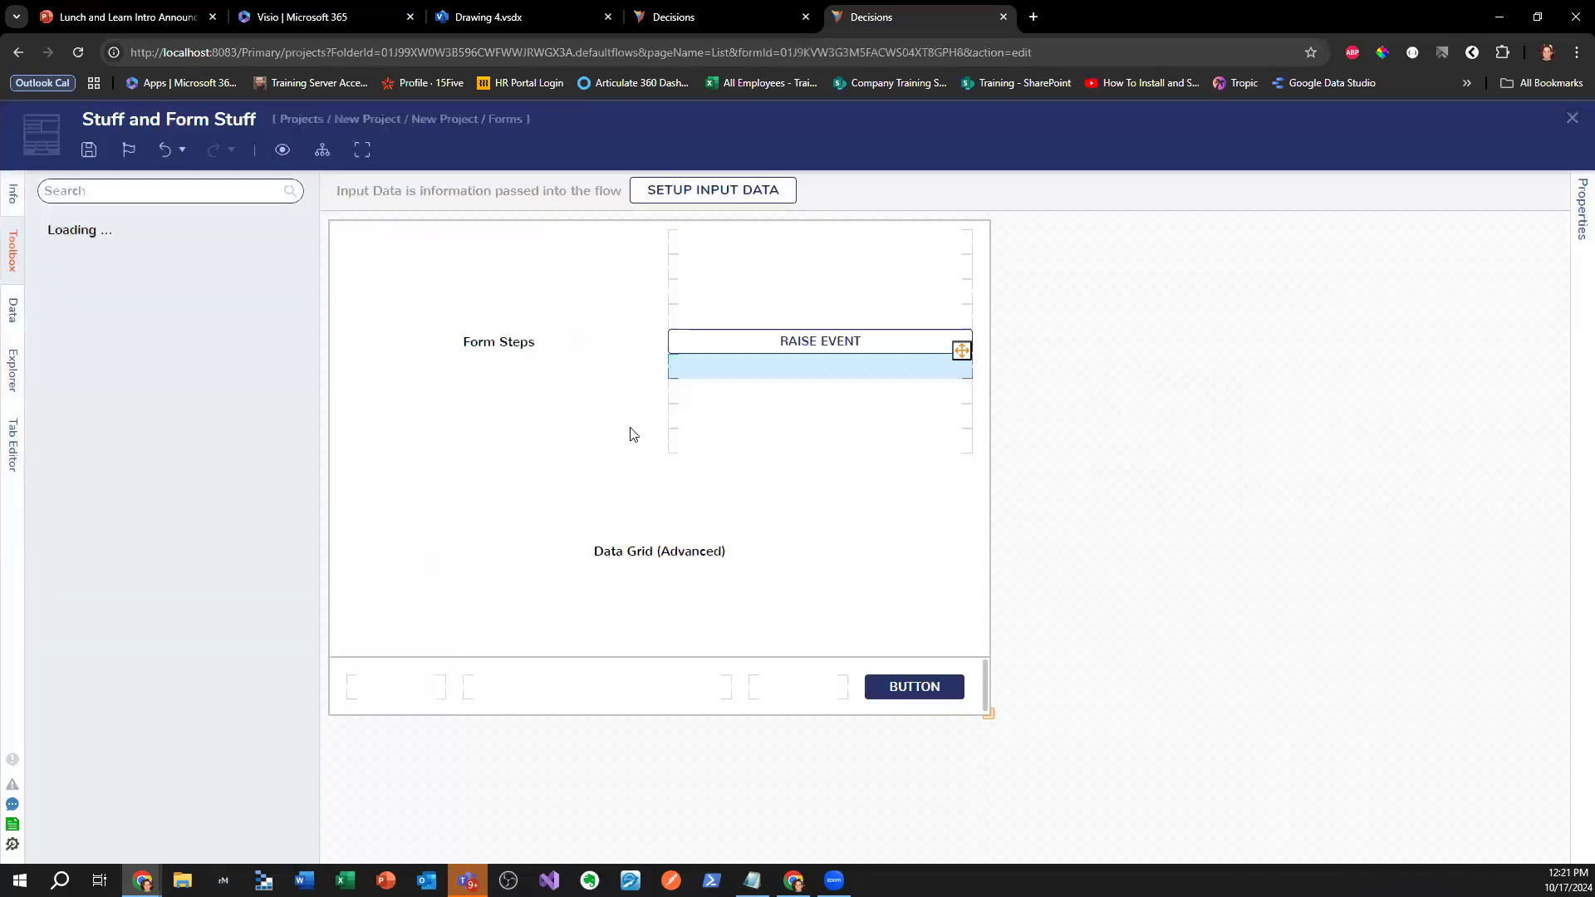
click(712, 588)
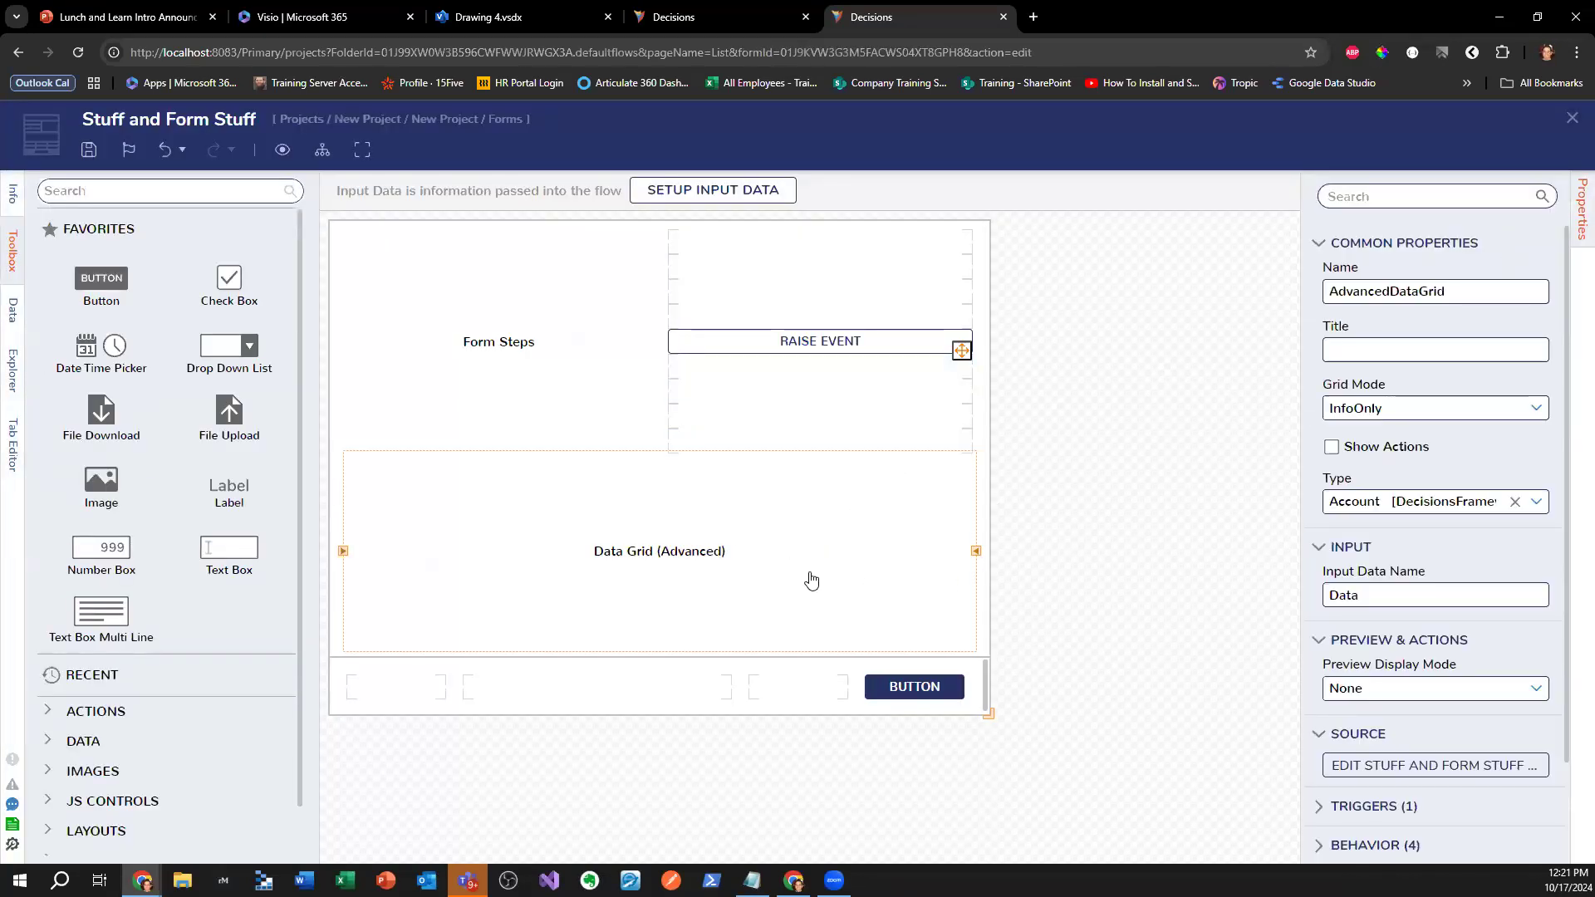
click(1378, 762)
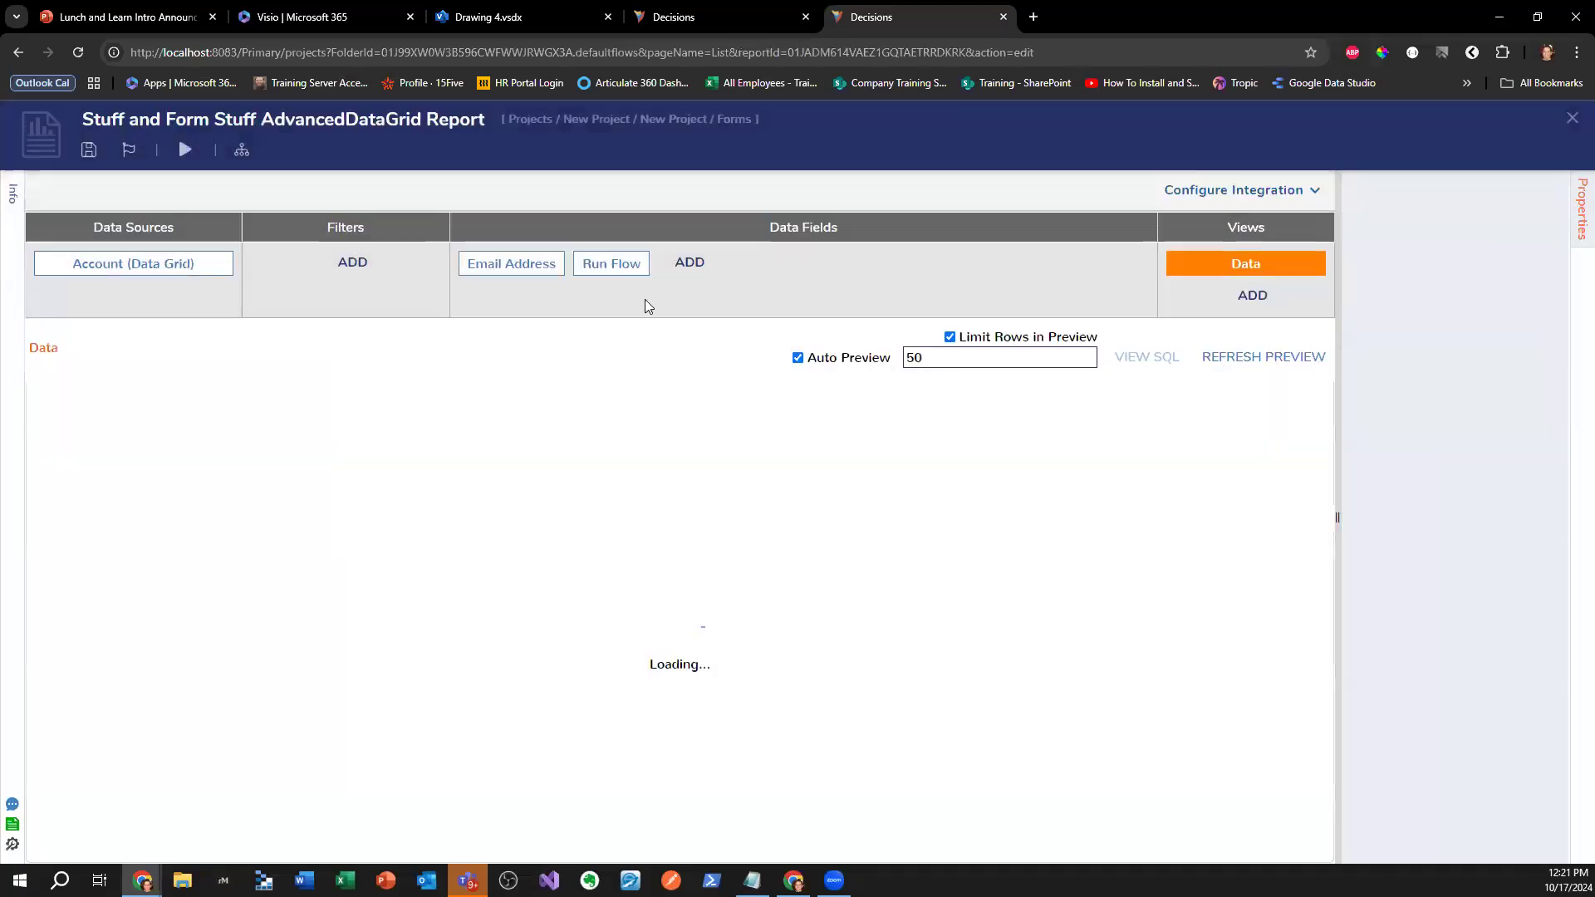
click(631, 262)
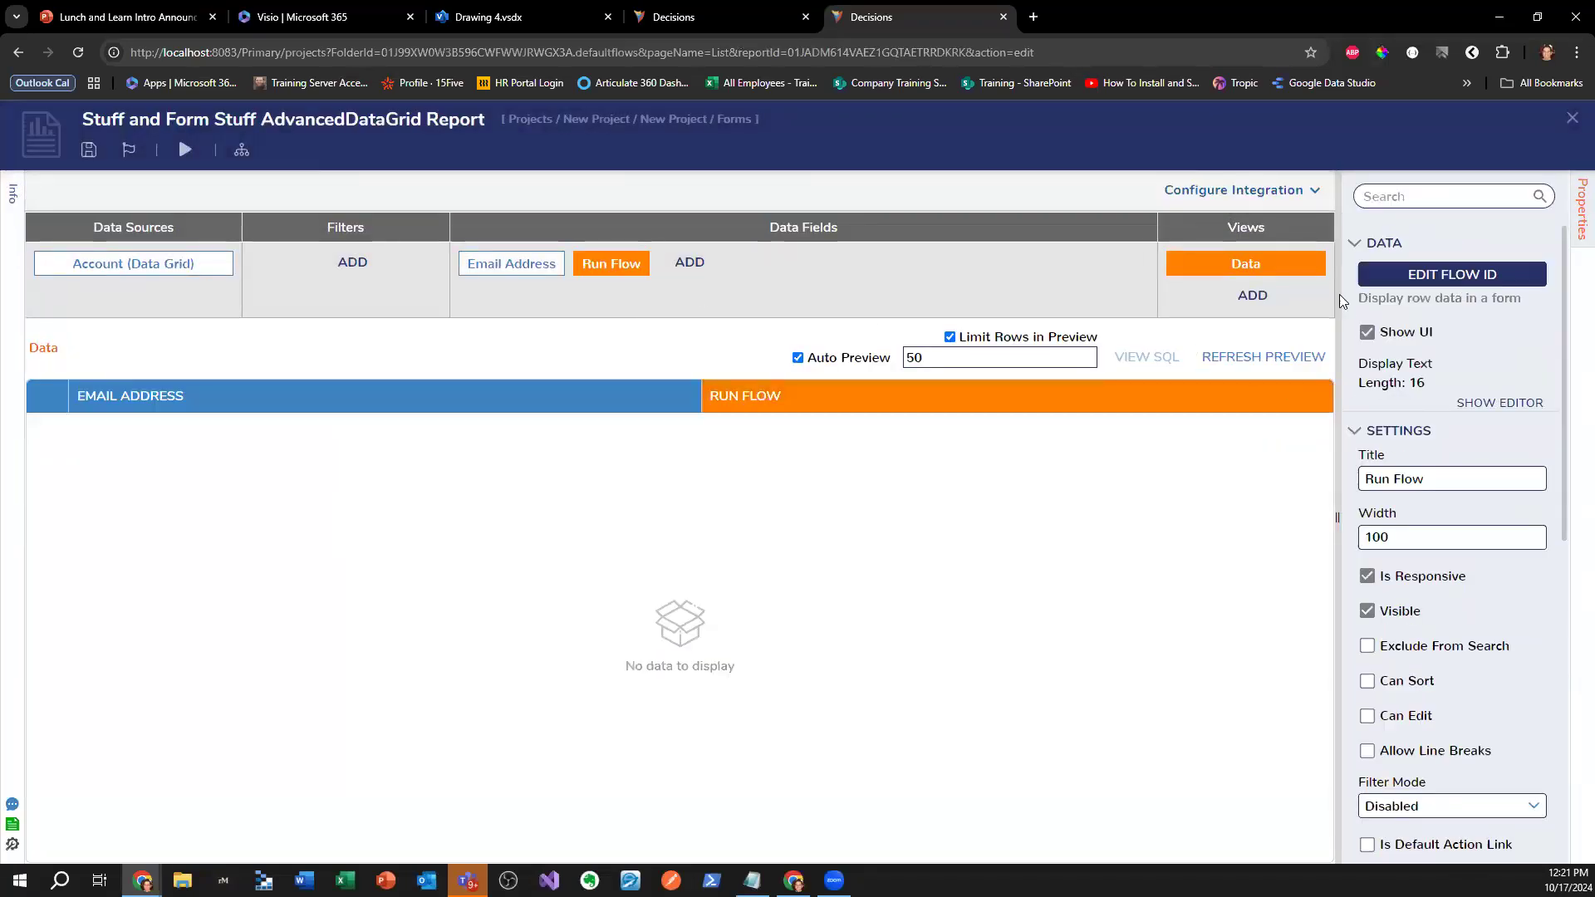
click(1451, 274)
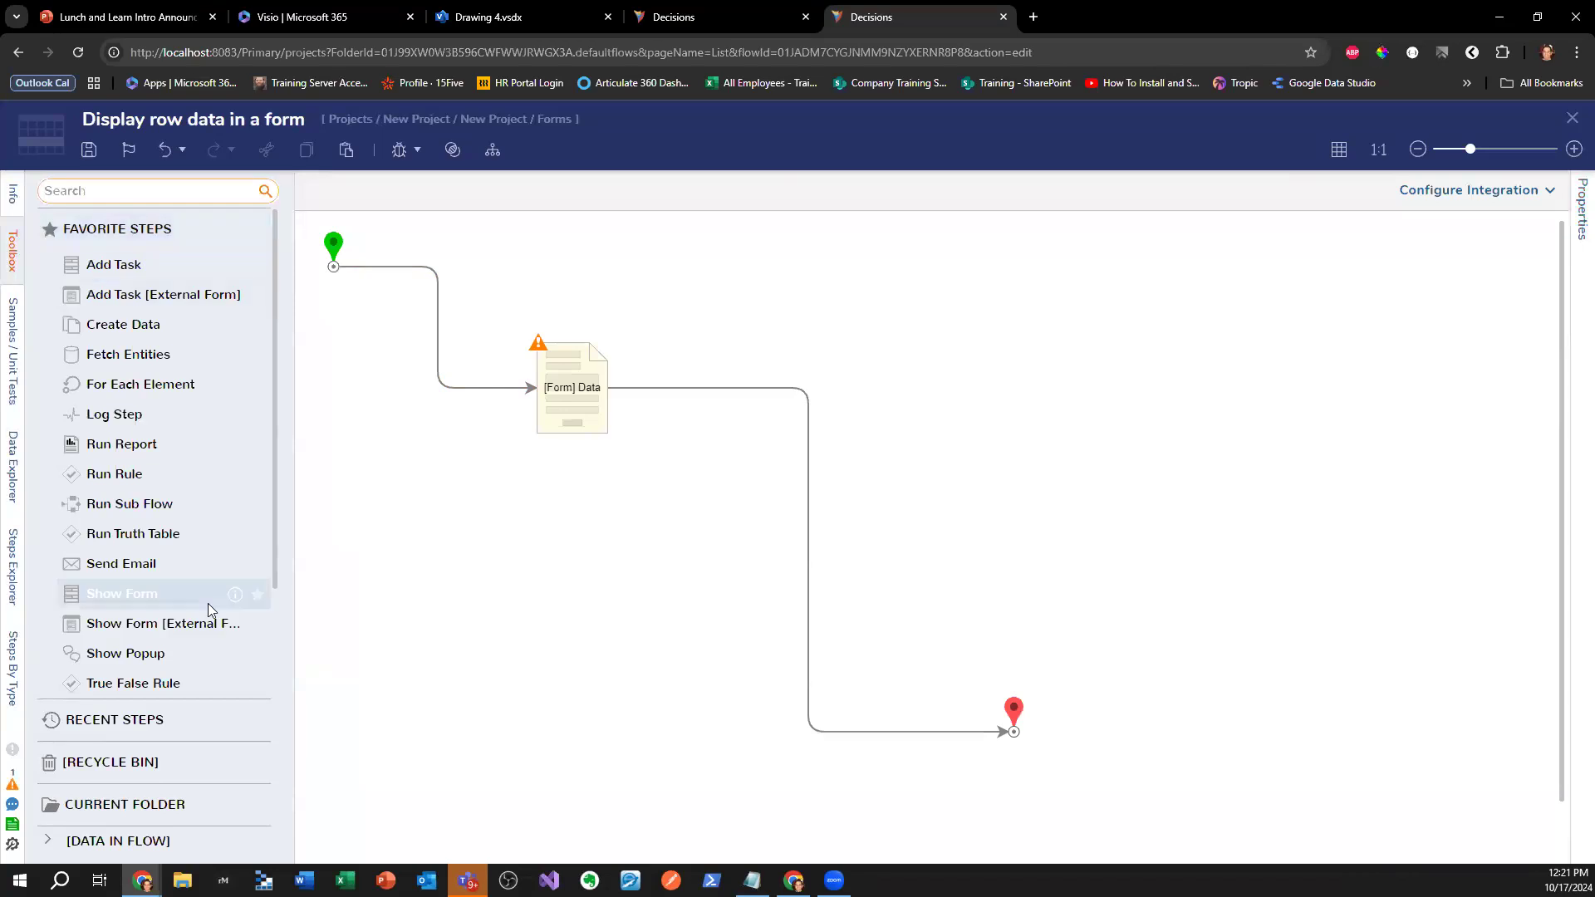
- Examine the database query steps available under Integration for the local connection
scroll(207, 615, down, 5)
click(50, 662)
scroll(88, 542, down, 3)
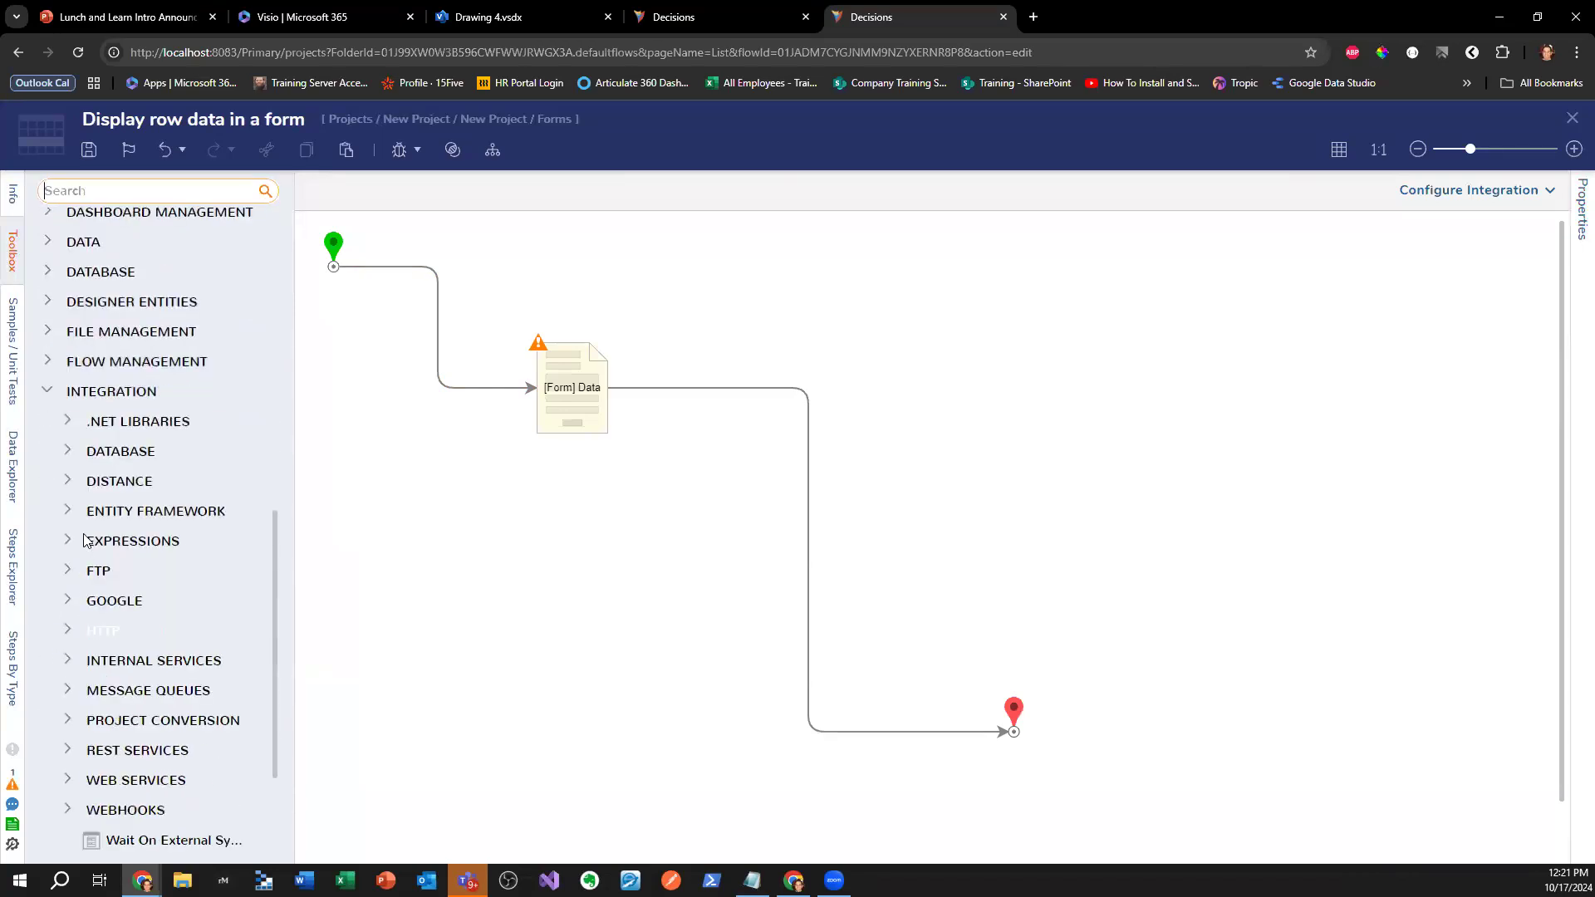
click(67, 453)
scroll(123, 400, down, 3)
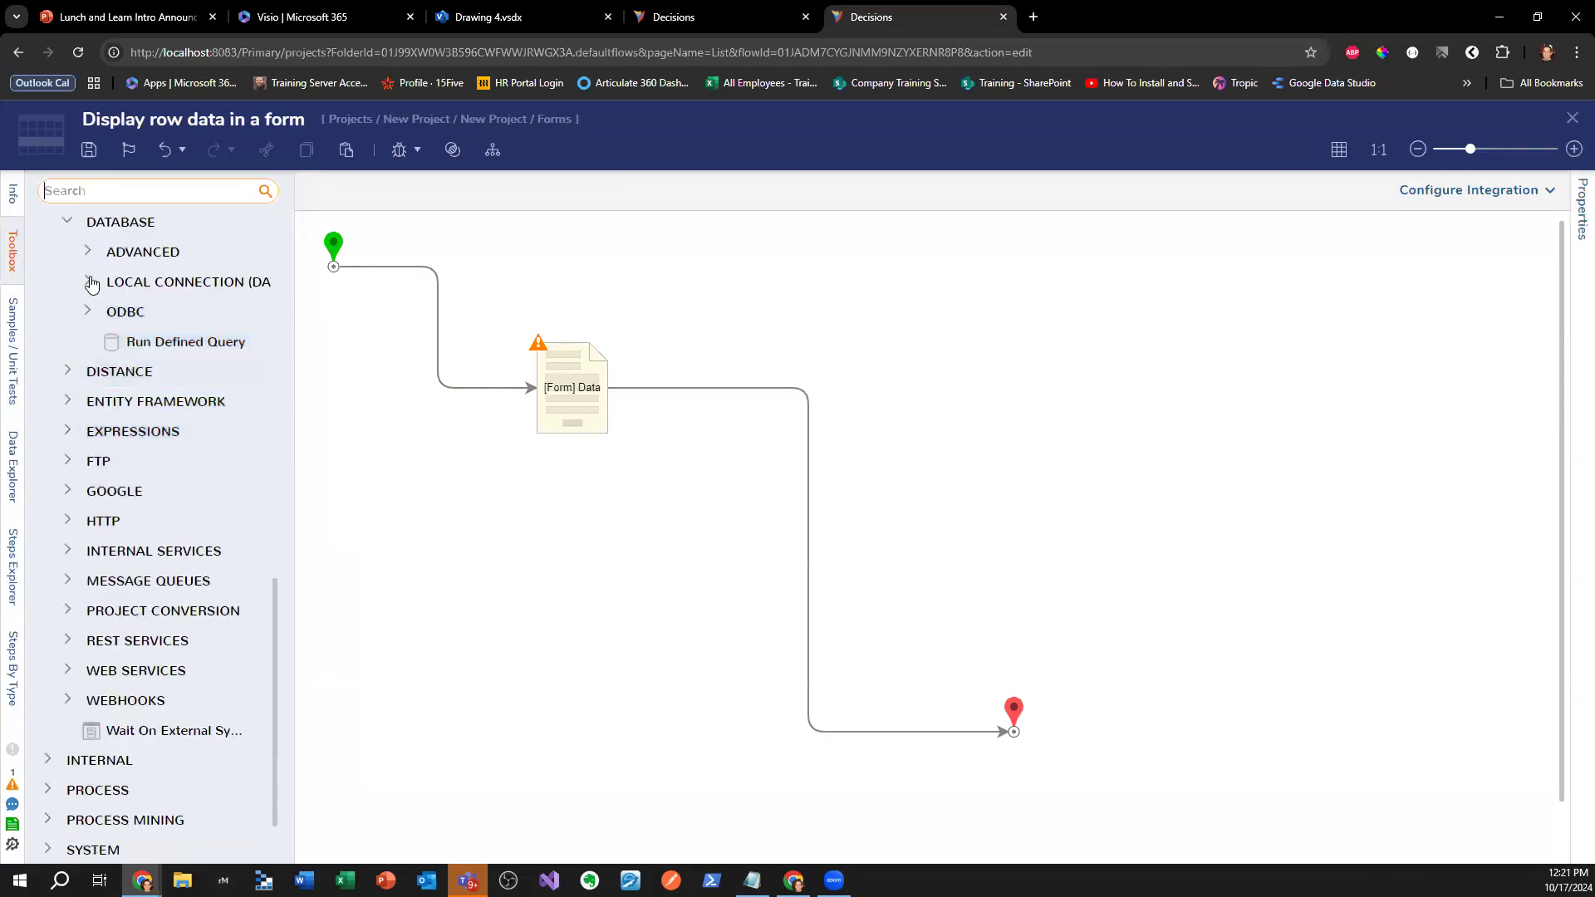
click(87, 281)
scroll(241, 312, down, 1)
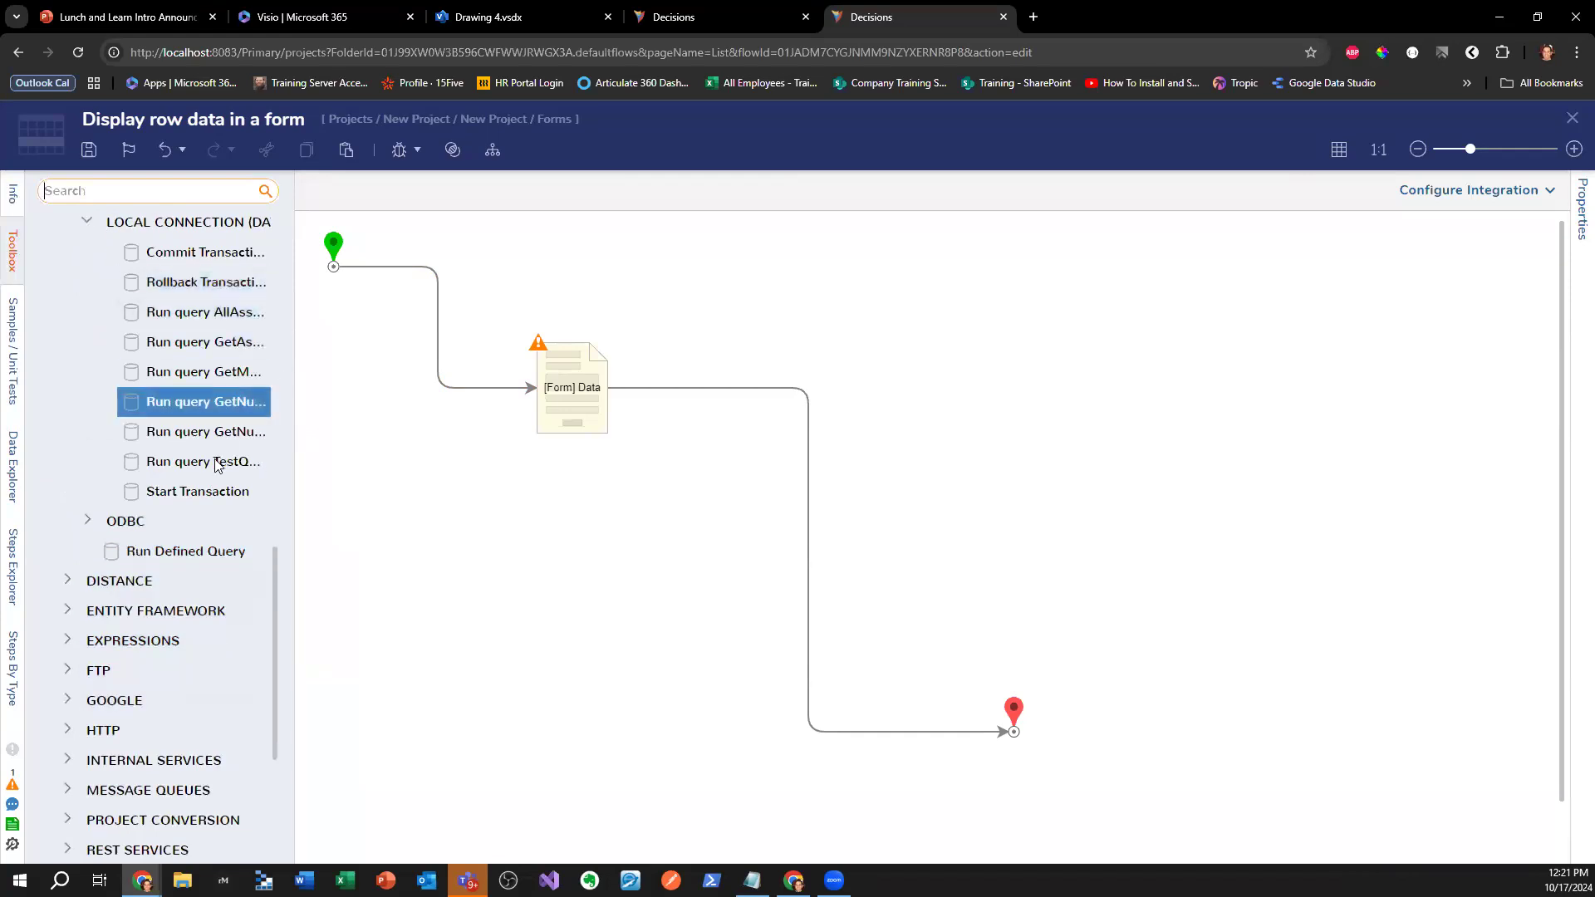
scroll(133, 555, up, 3)
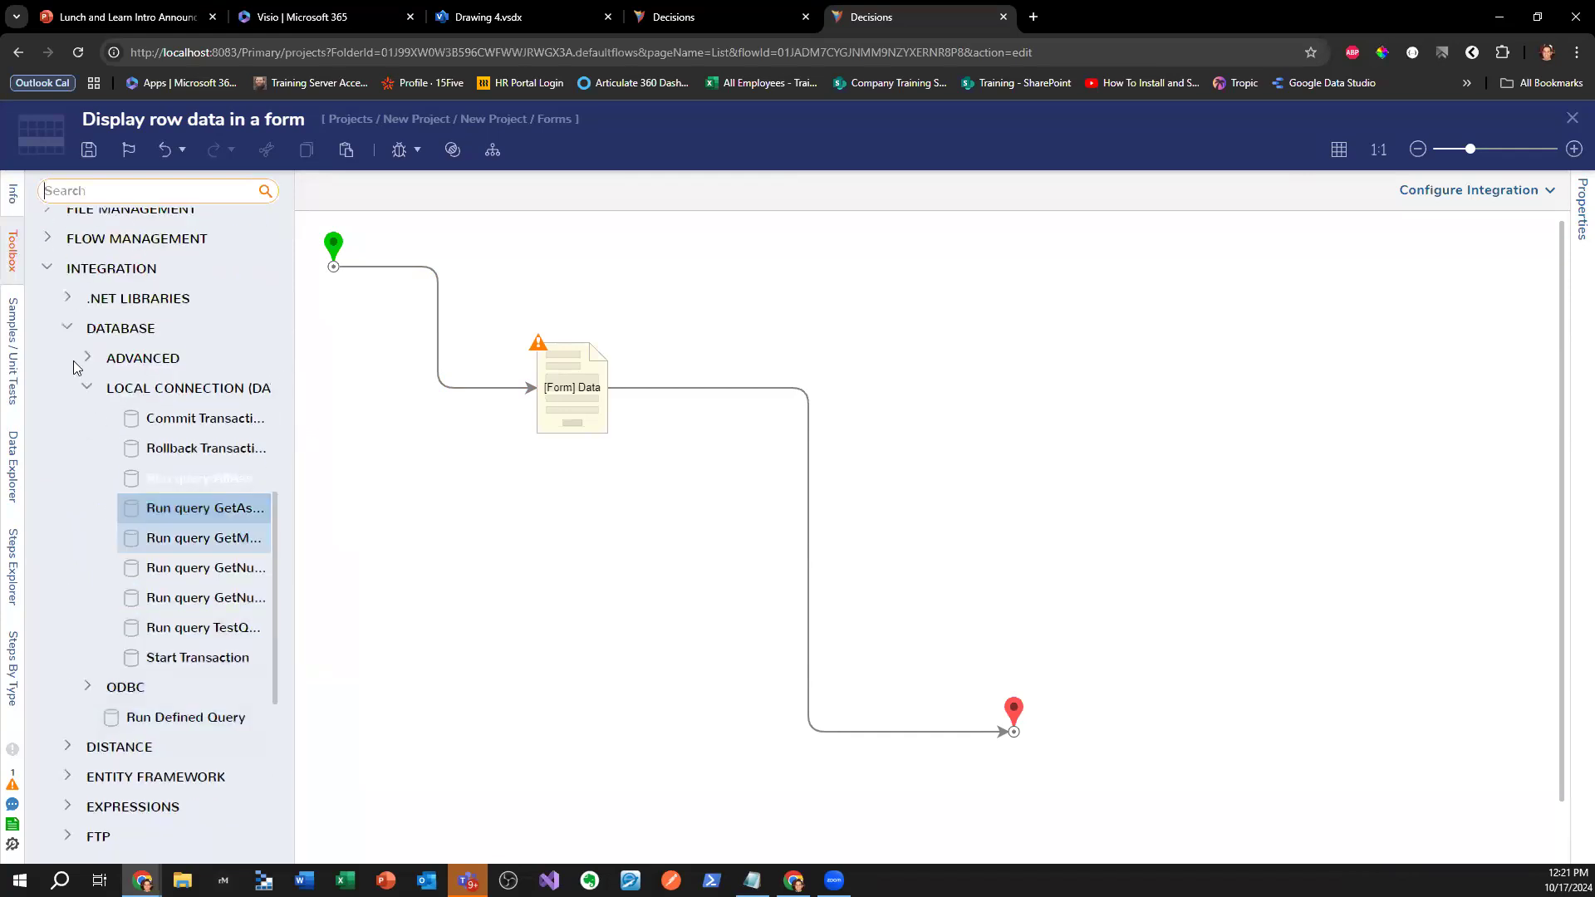
click(68, 328)
- Insert a Placeholder Step between the Data form step and the end step, and name it Save Data
click(124, 191)
text(PlaceHOl)
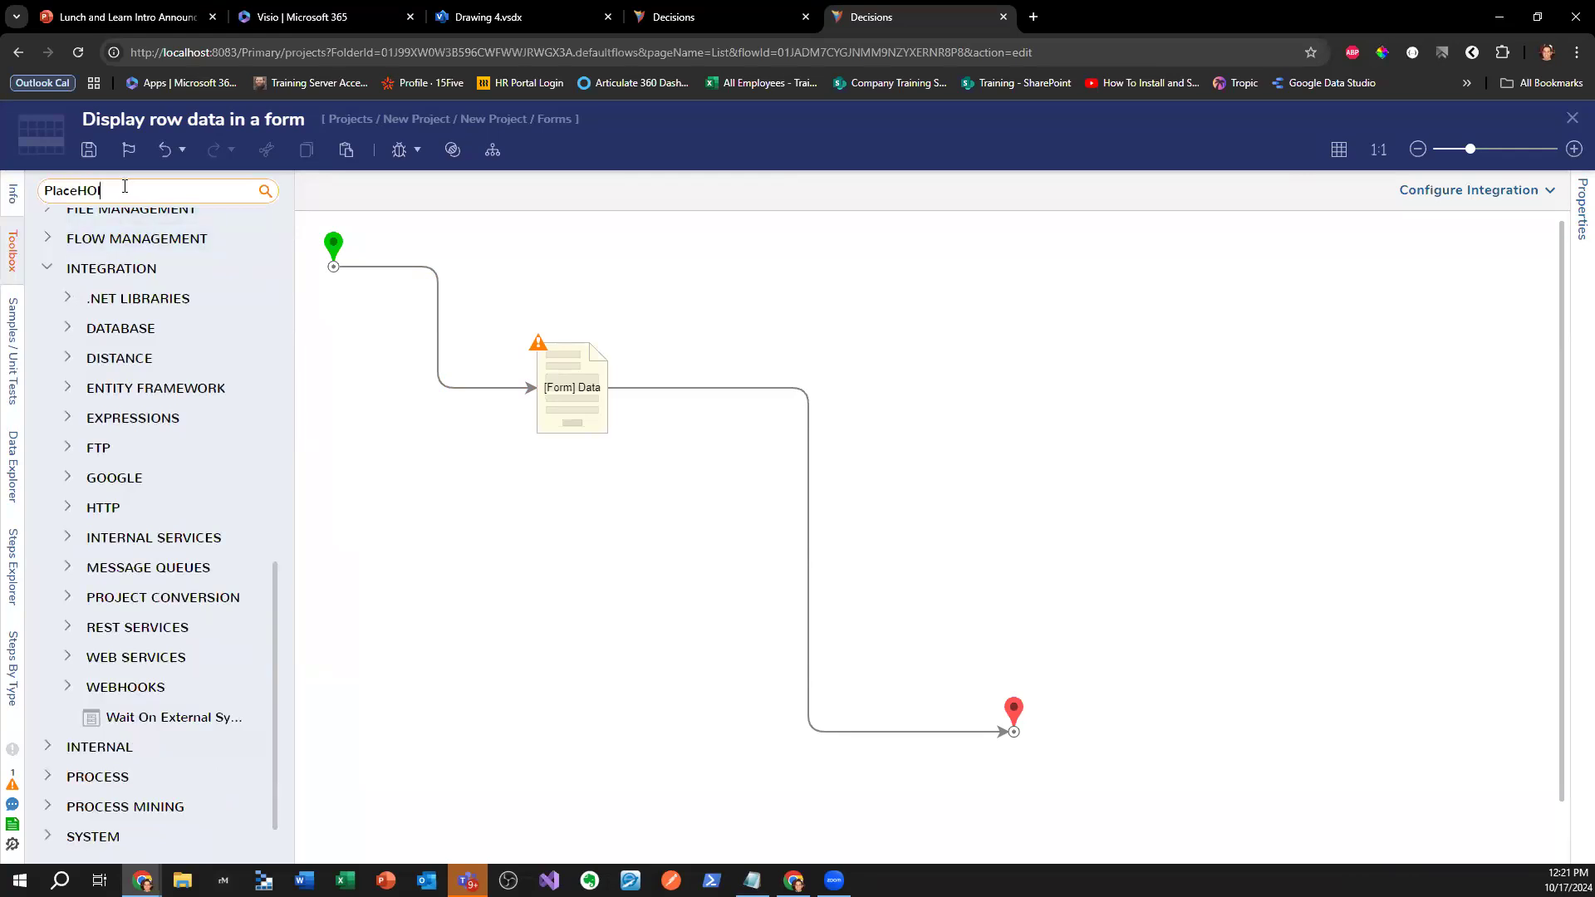
key(BackSpace)
text(older)
drag(138, 227, 804, 452)
double_click(804, 453)
text(Save Data)
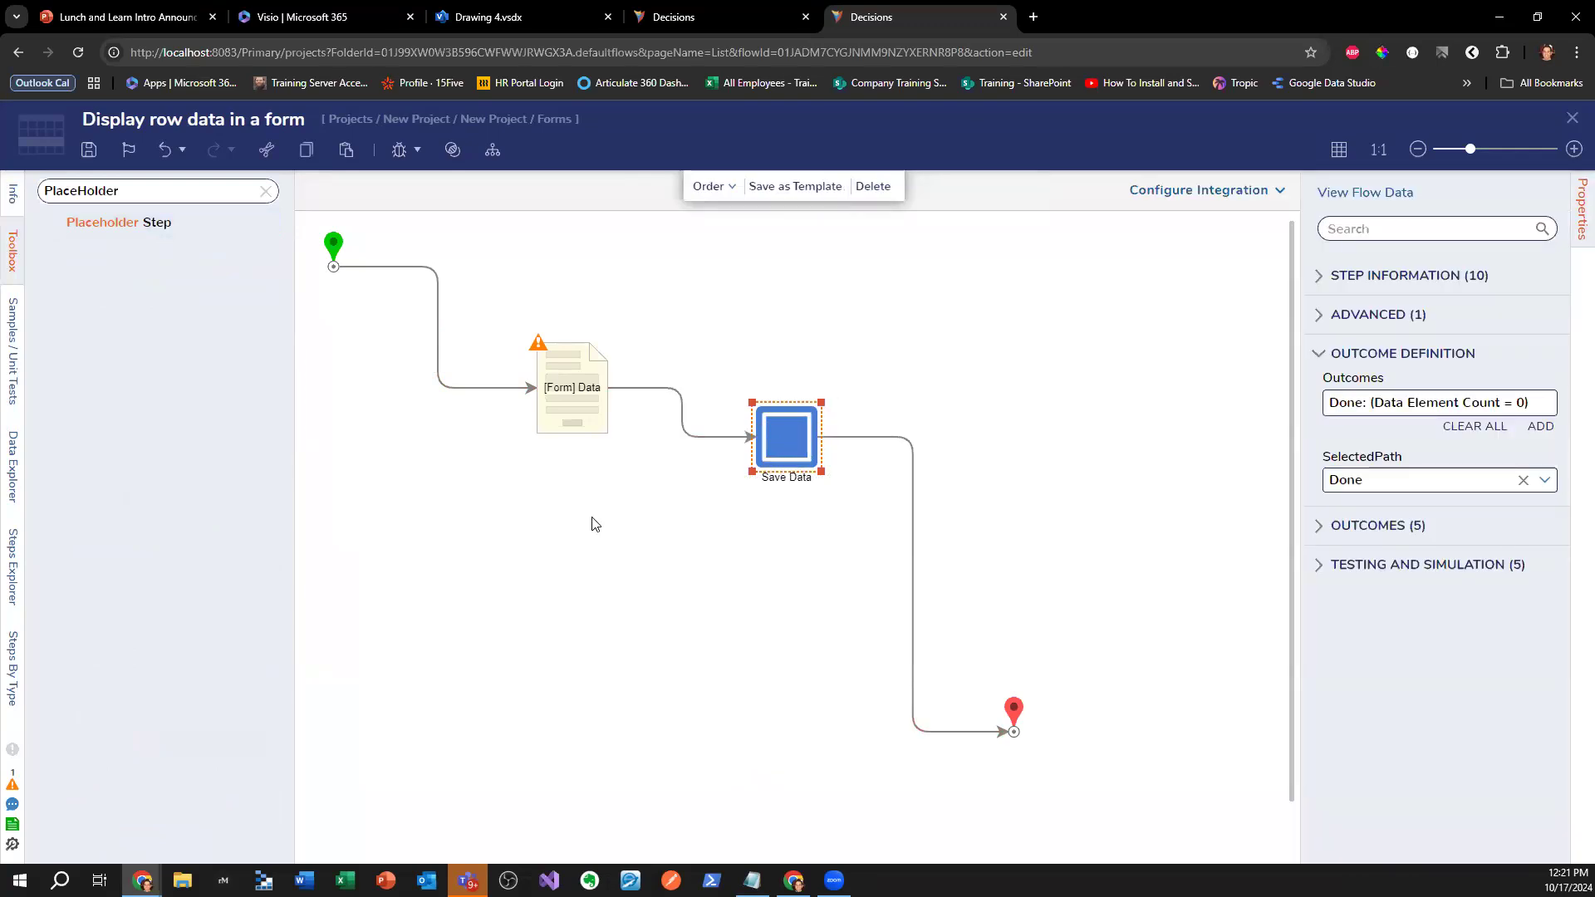
key(Return)
drag(508, 306, 833, 520)
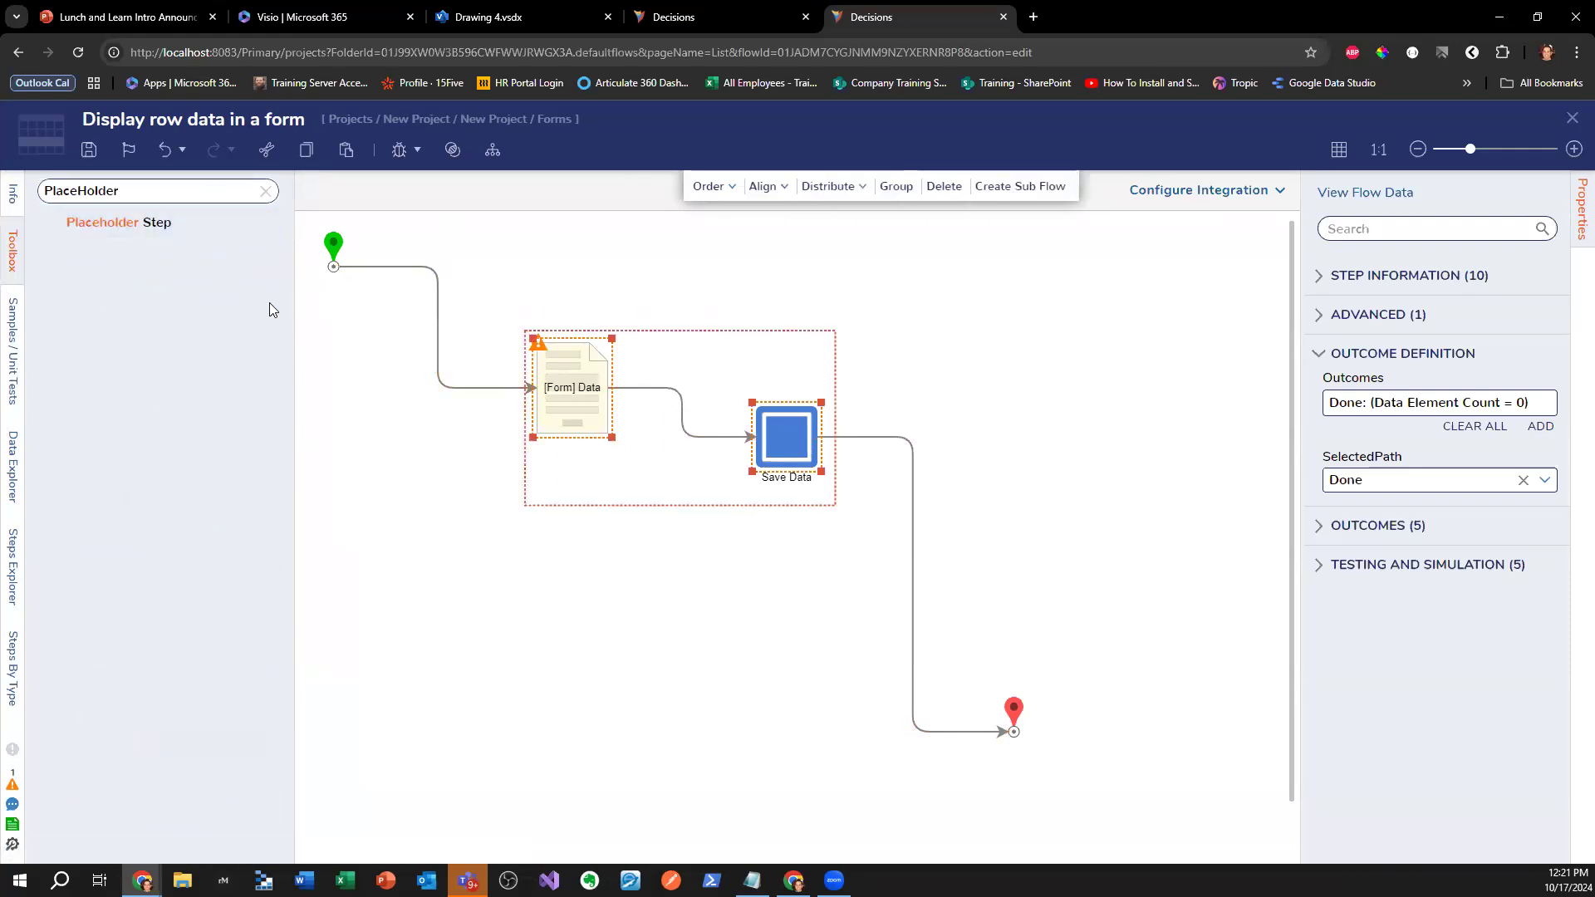
click(644, 631)
drag(466, 270, 863, 579)
click(843, 260)
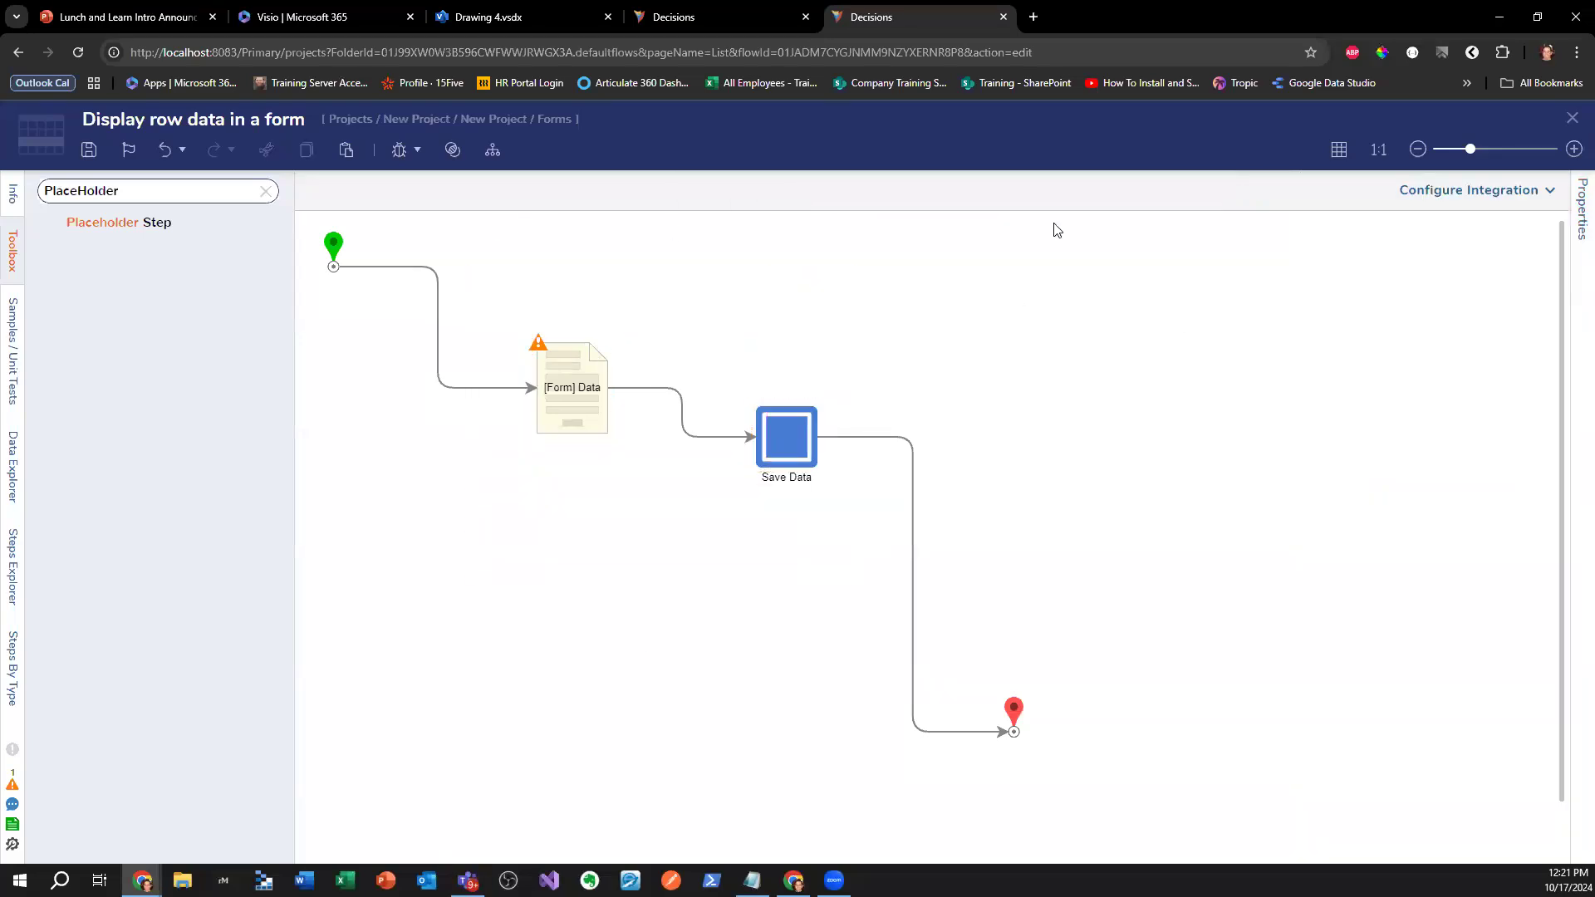
- Save and close the Display row data in a form flow, then close the data grid report
click(89, 150)
click(1004, 563)
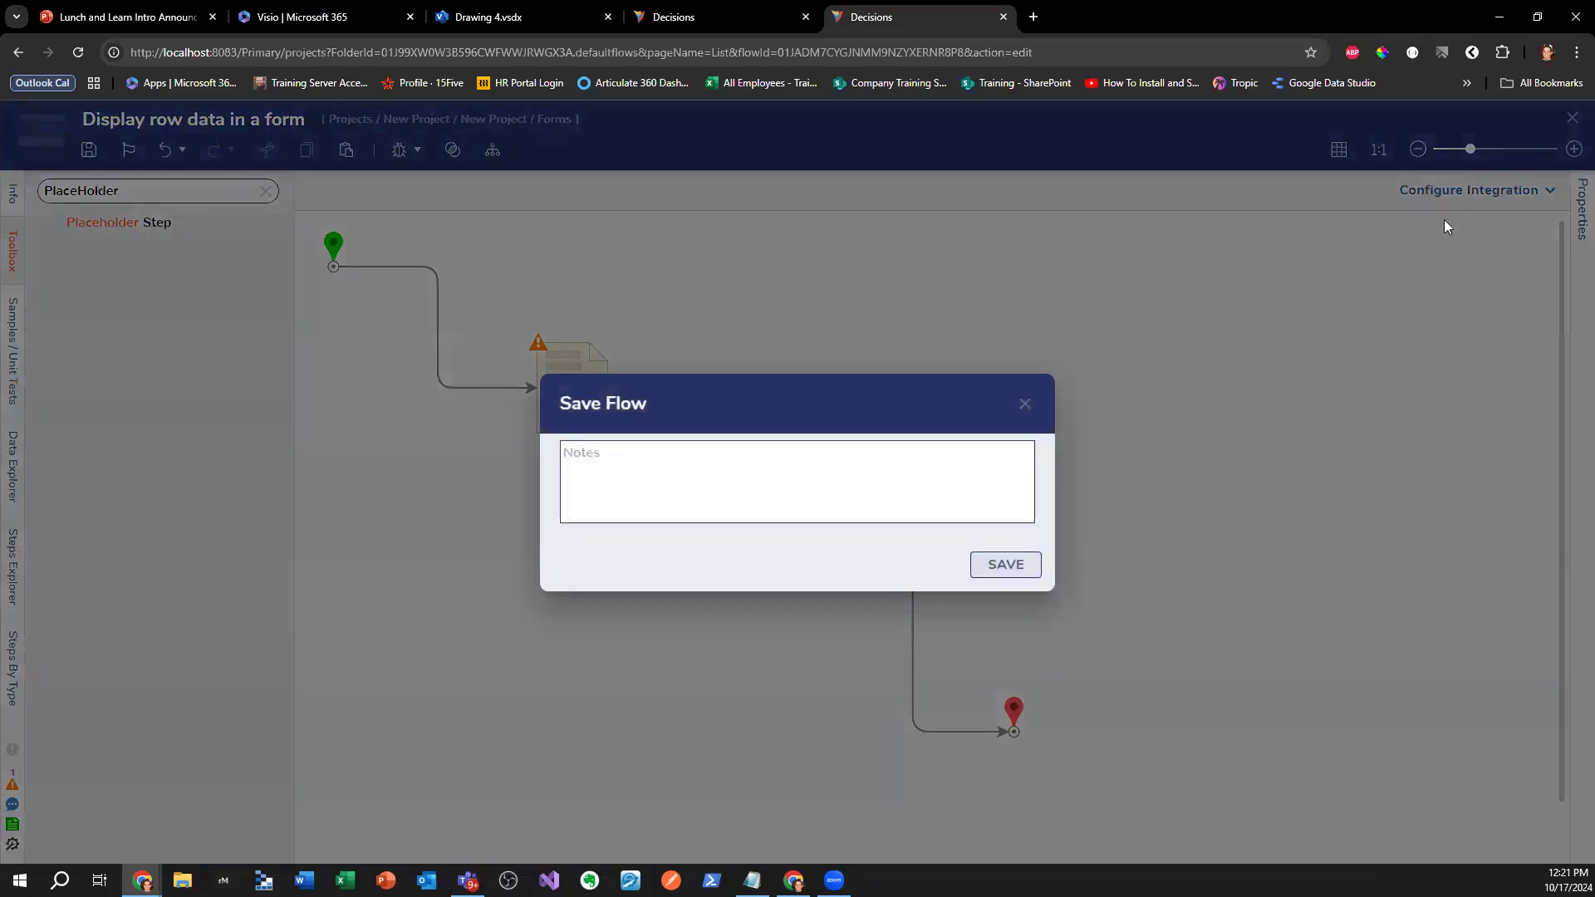
click(1572, 117)
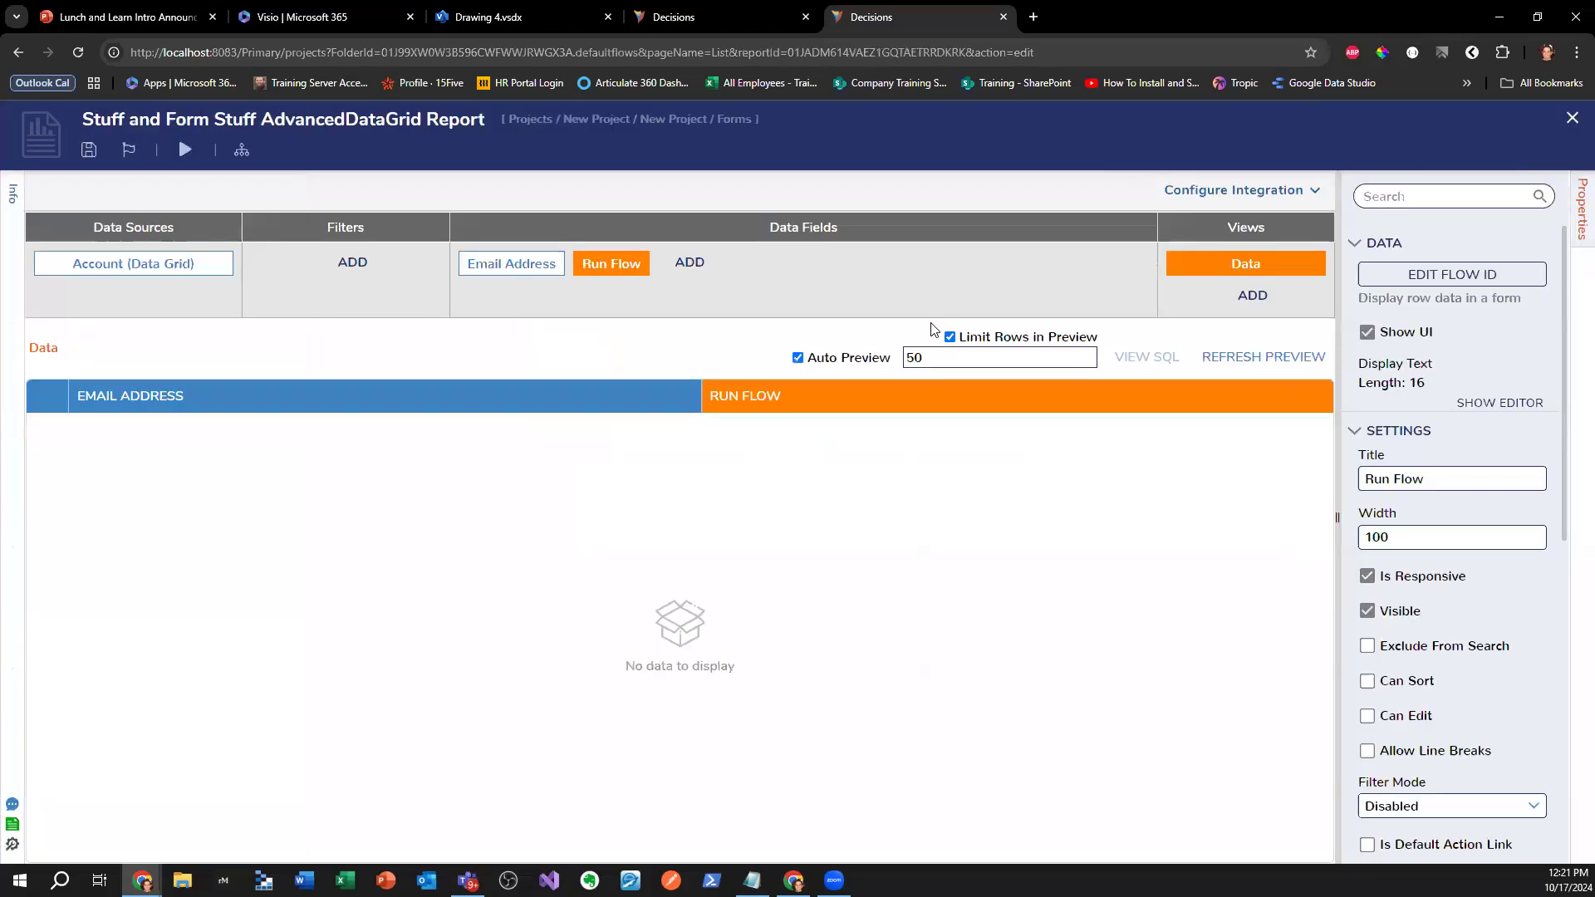
click(1572, 117)
- Save the Stuff and Form Stuff form and close it to return to the flow
click(89, 149)
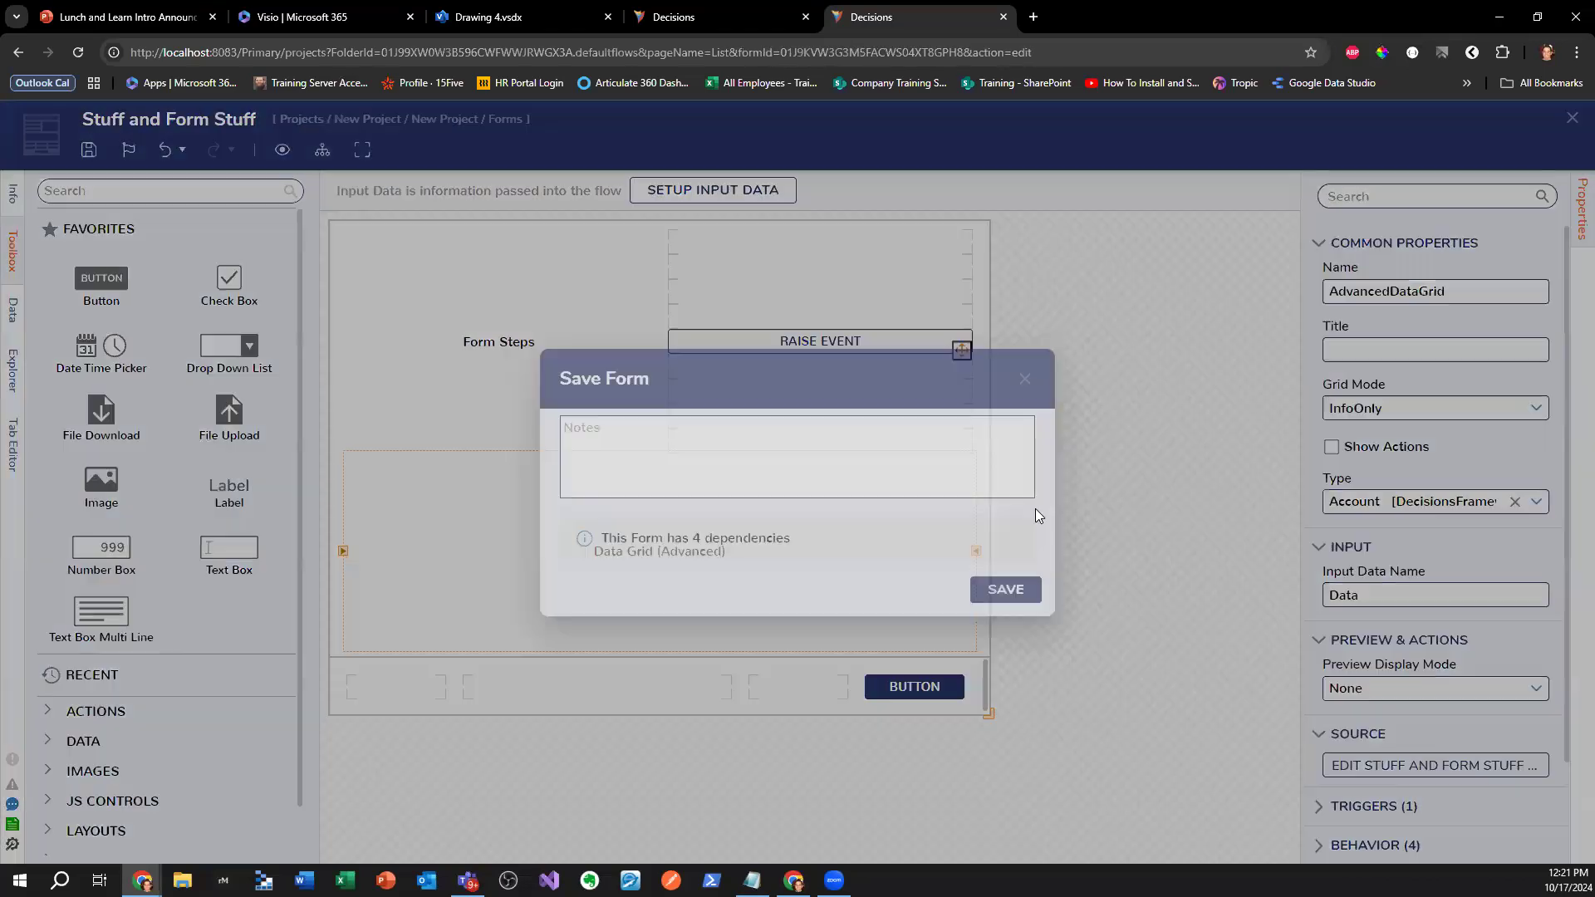
click(1008, 587)
click(1572, 117)
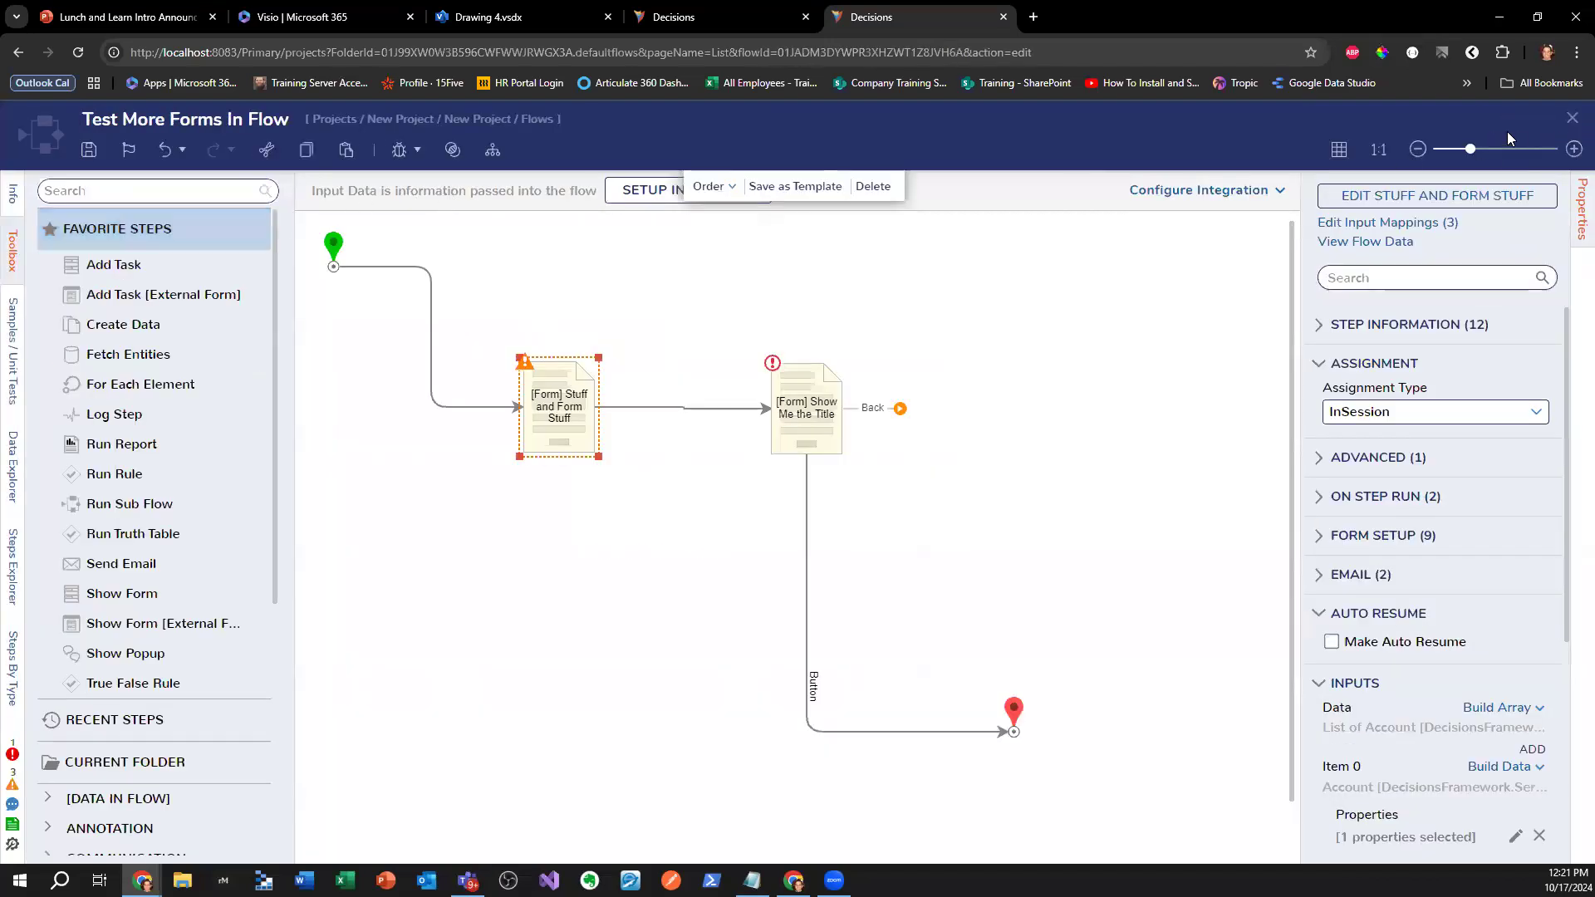
- Close the current flow and open the Submit Purchase Request flow from the Enhanced Purchase Request project
click(1572, 117)
click(897, 572)
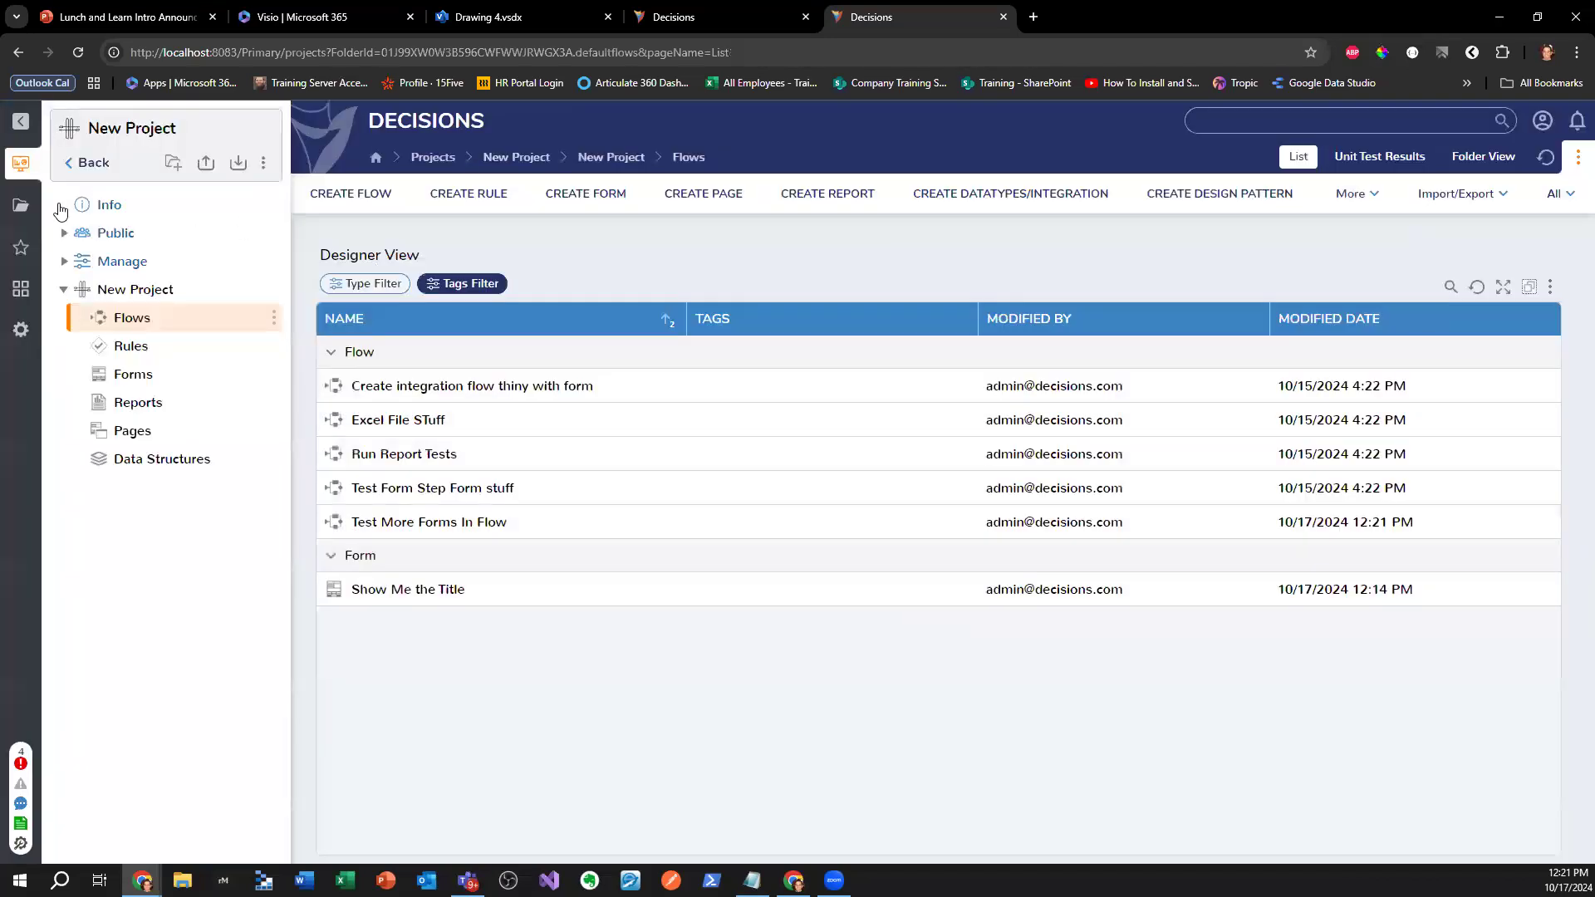
click(124, 164)
click(134, 181)
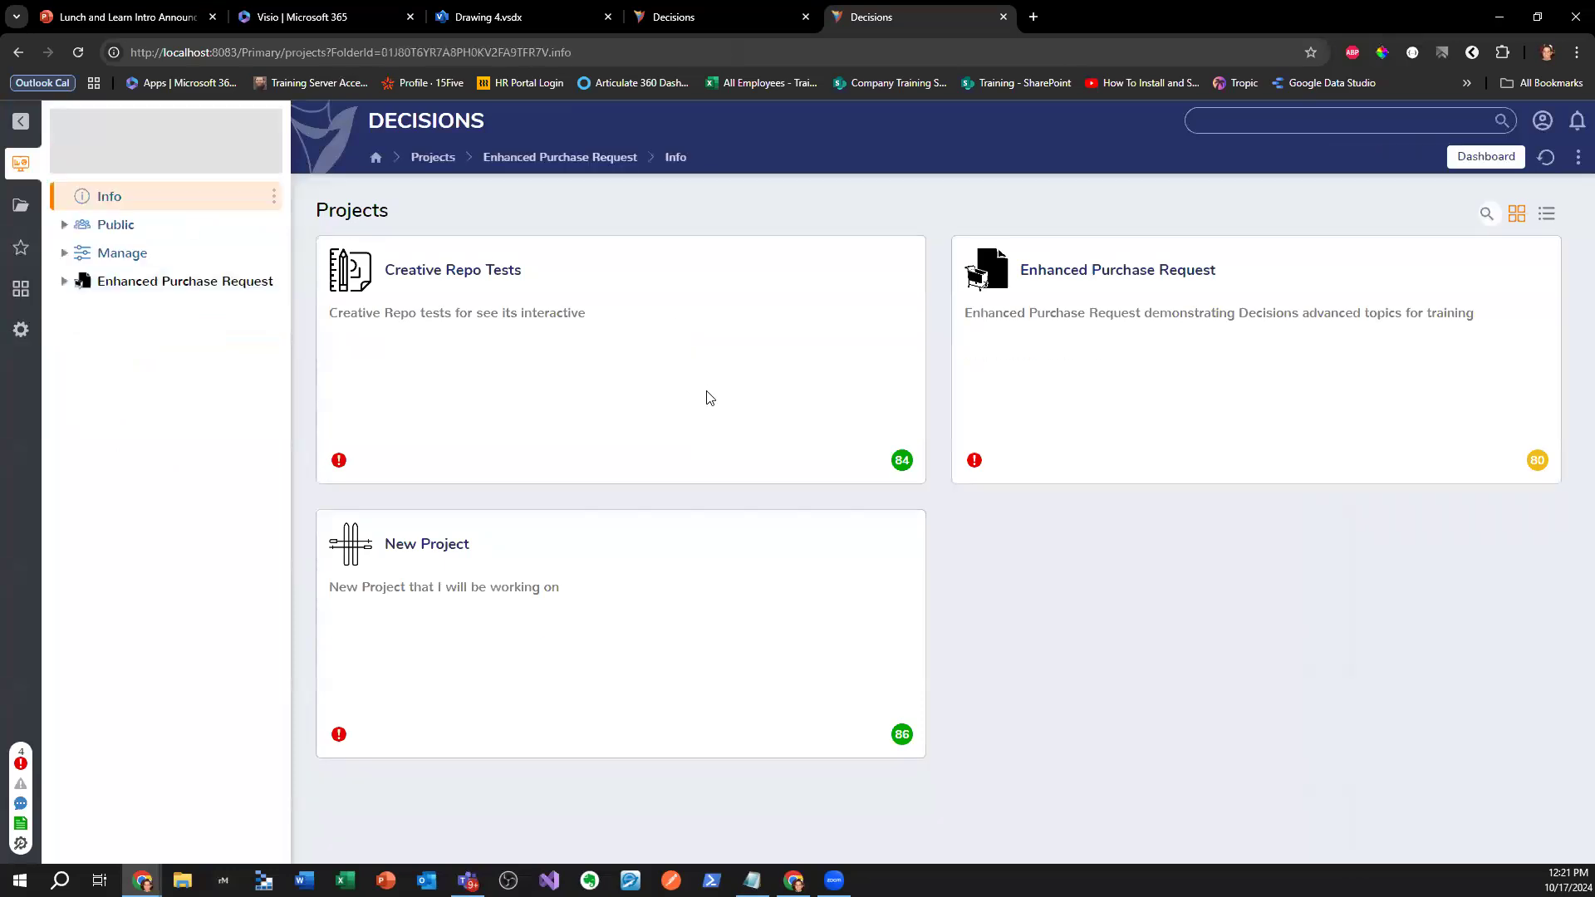
click(213, 290)
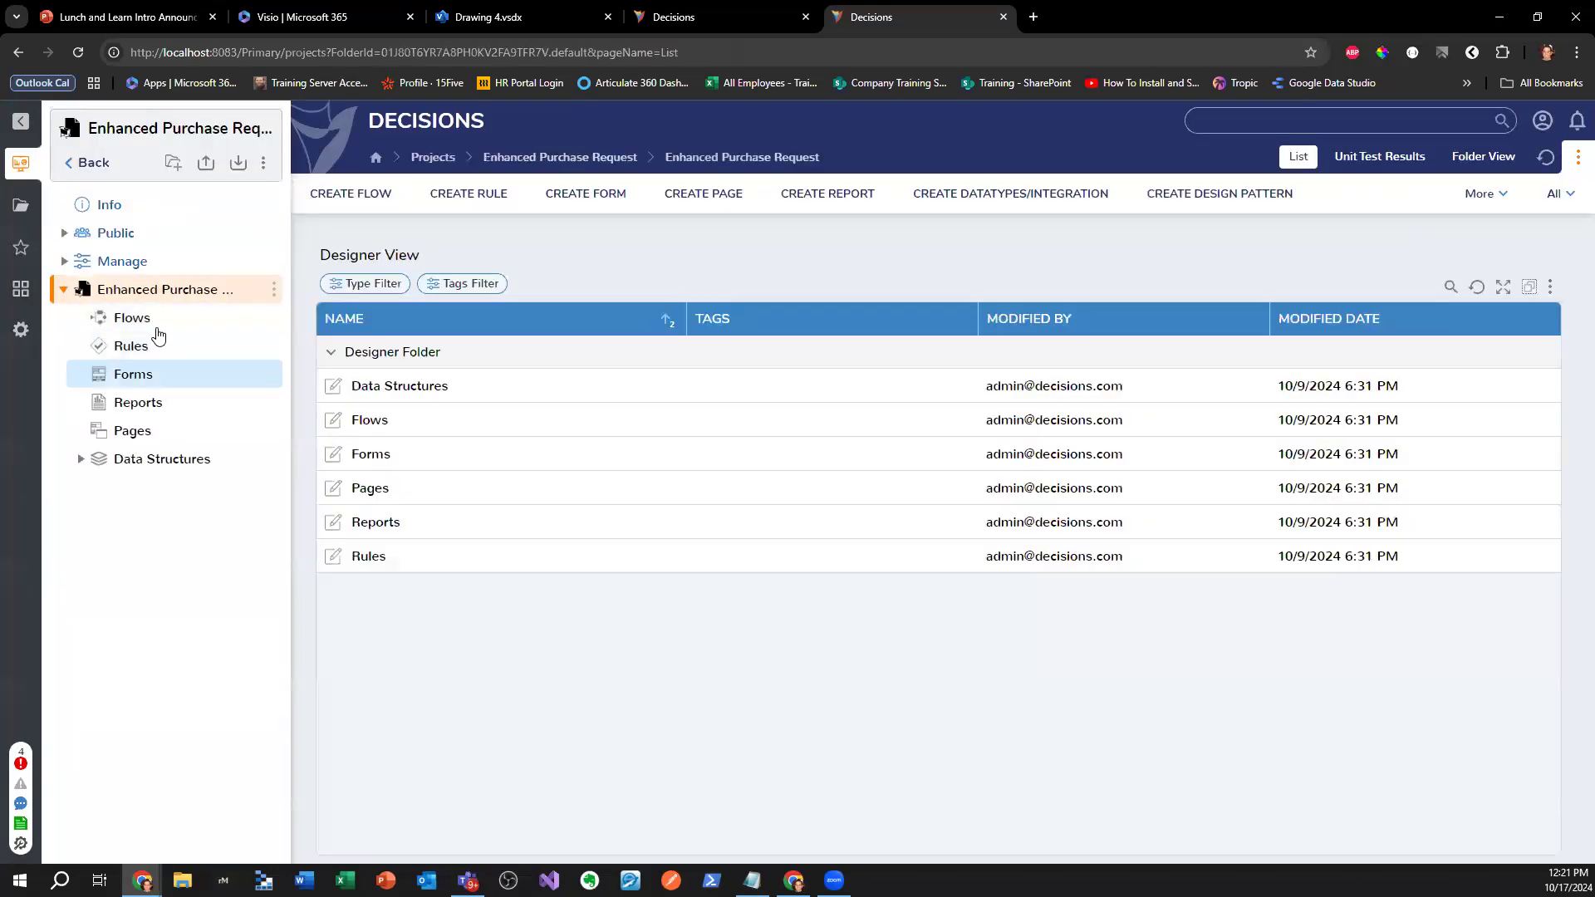
click(148, 316)
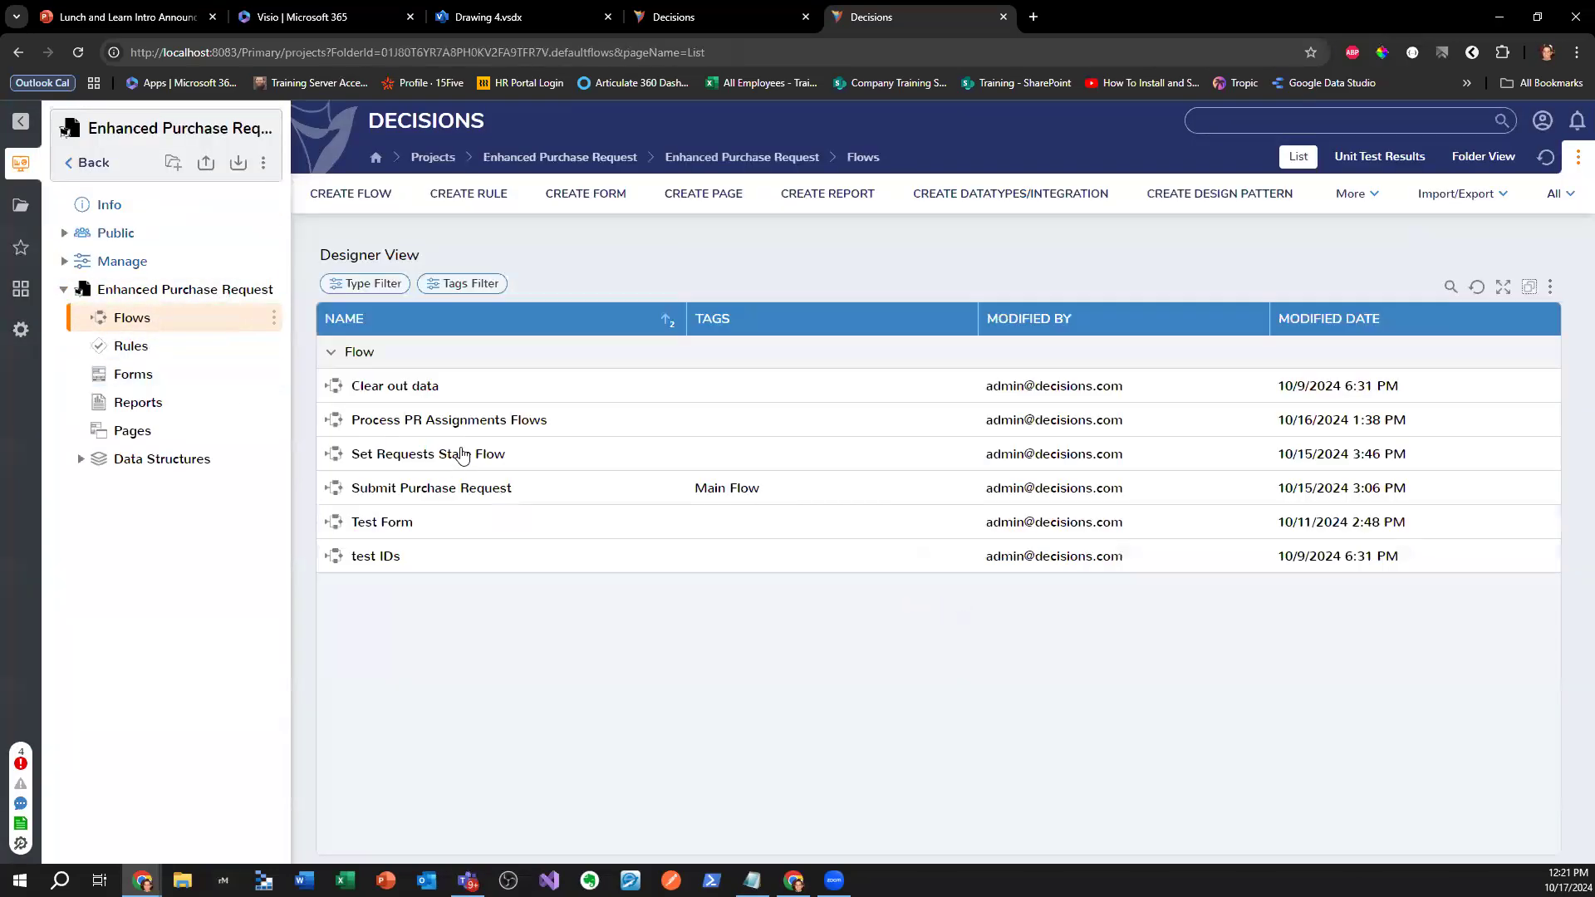
click(461, 498)
click(477, 506)
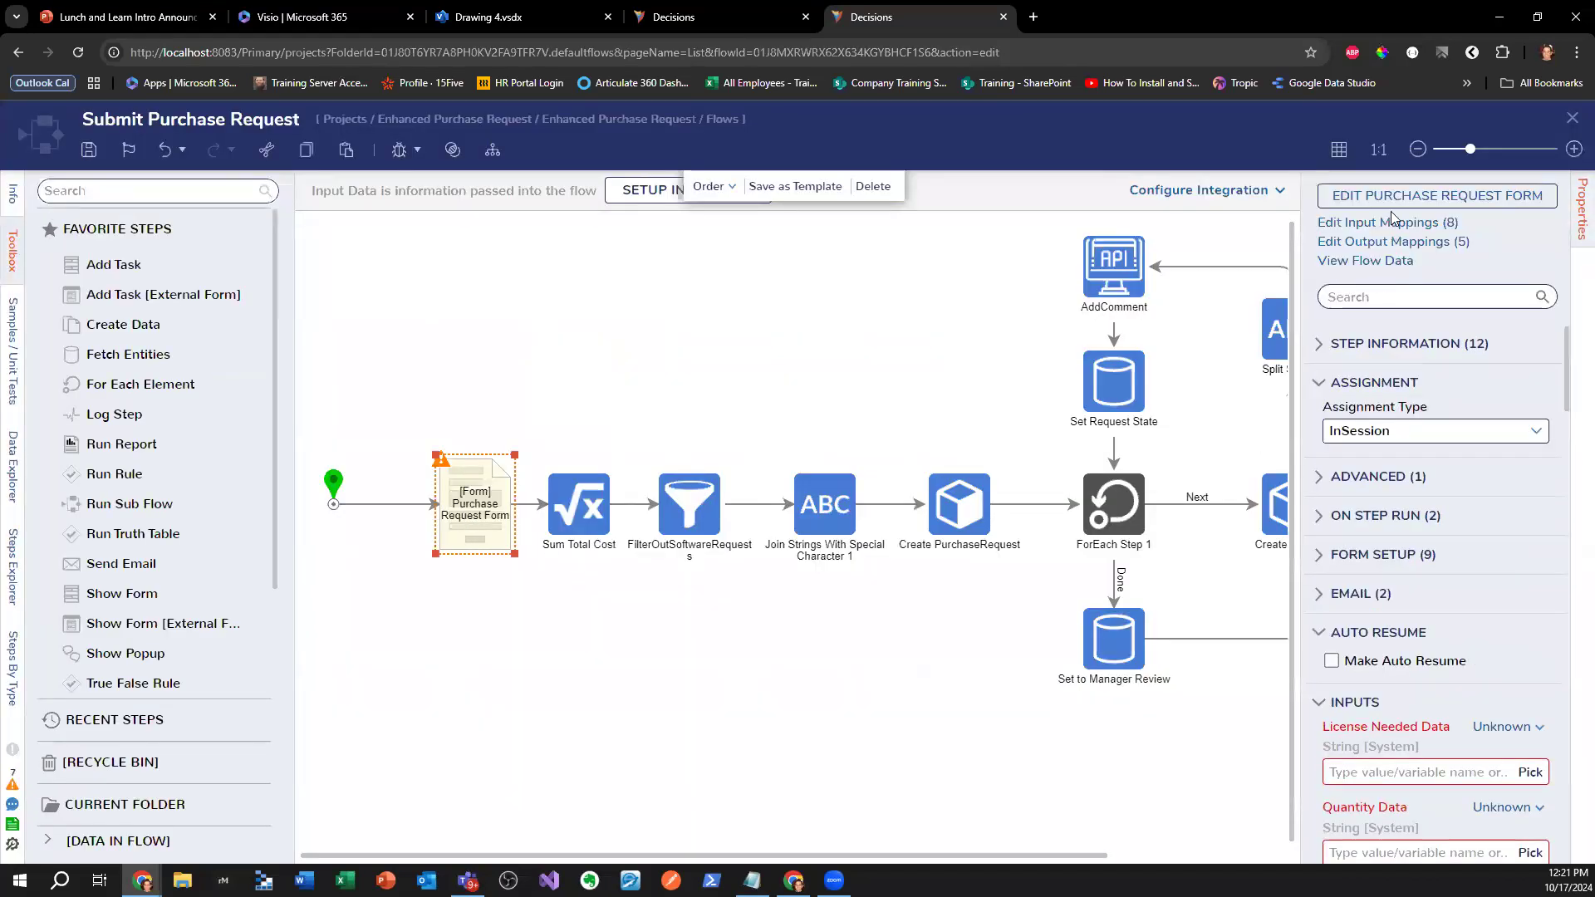
- Debug the Submit Purchase Request flow, try adding details to the requested item, inspect the form step's input data, and close the debugger
click(399, 150)
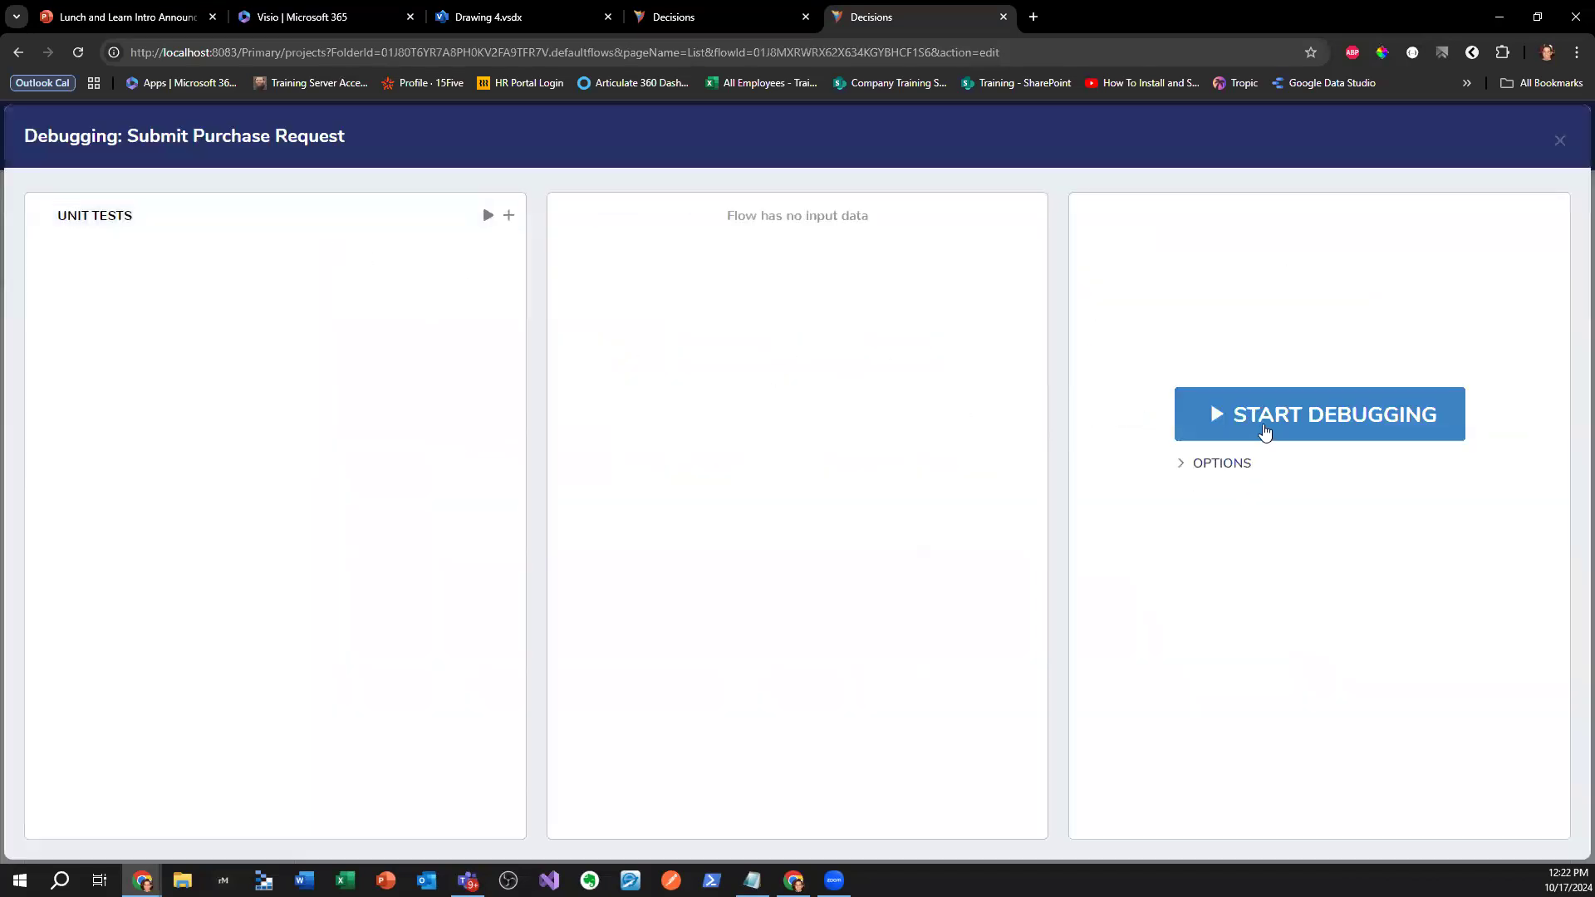
click(1265, 435)
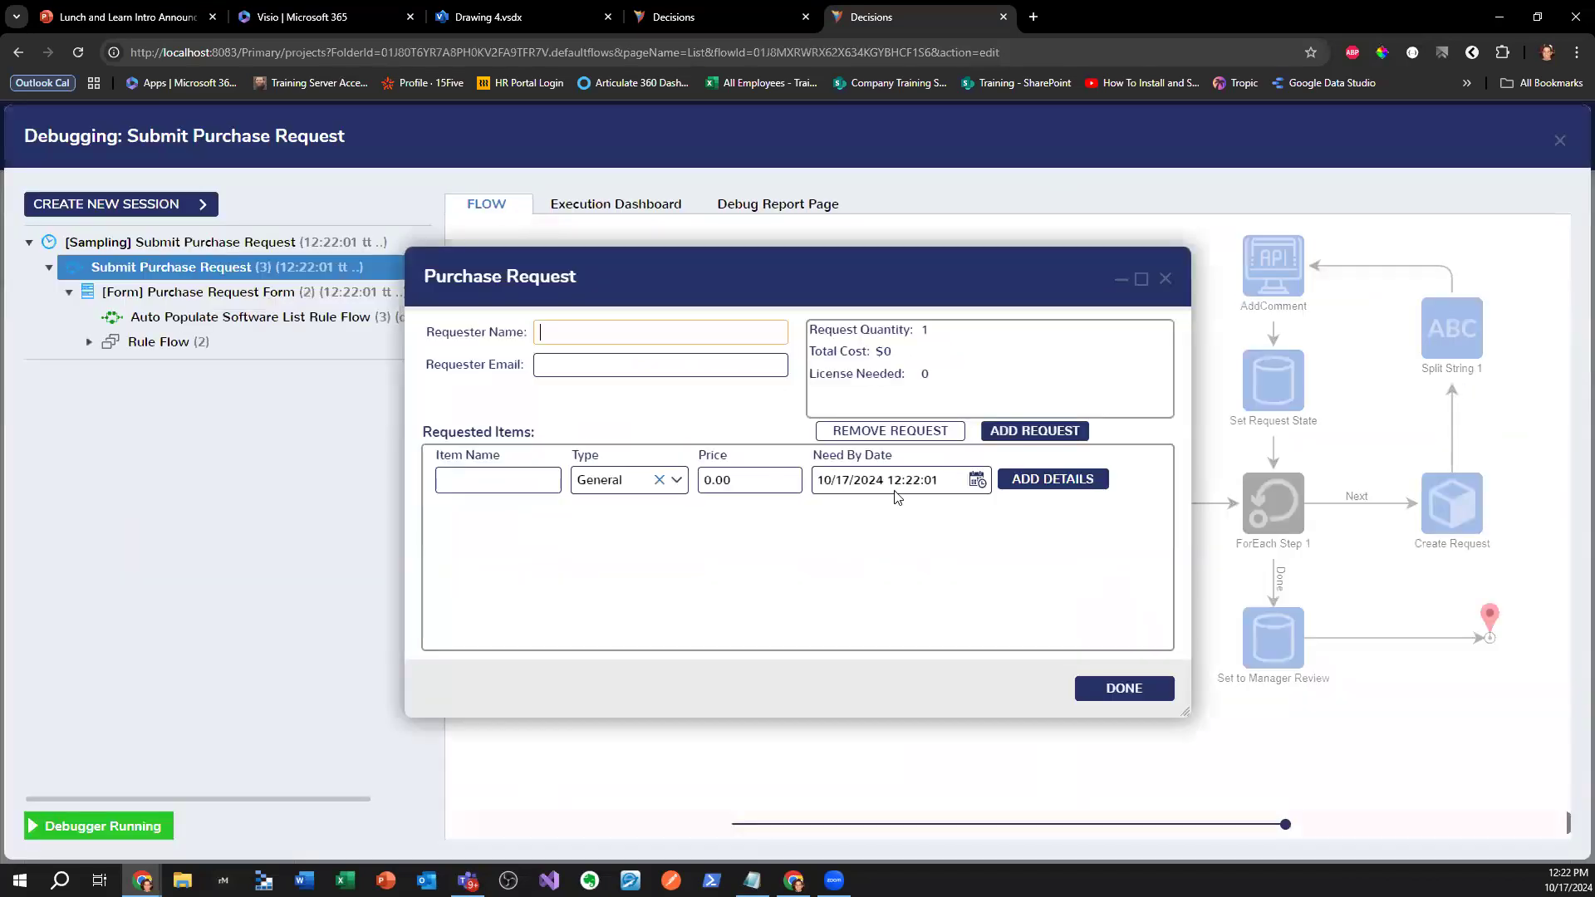
click(1033, 488)
drag(1113, 278, 839, 322)
click(889, 324)
click(640, 514)
mouse_move(735, 542)
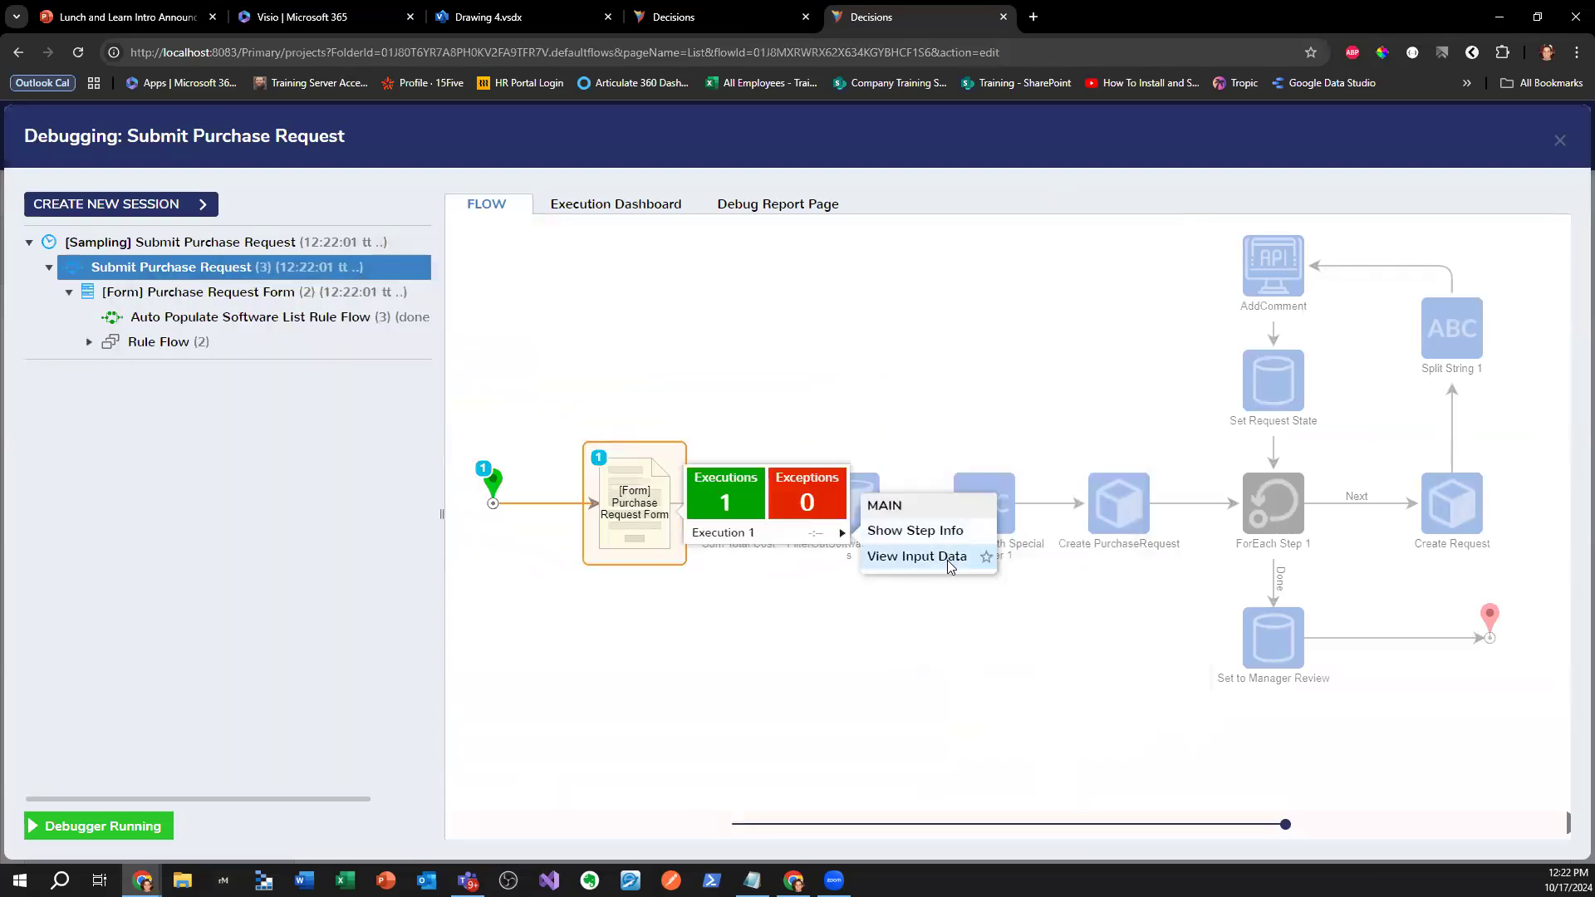
click(945, 557)
click(1038, 315)
click(1560, 145)
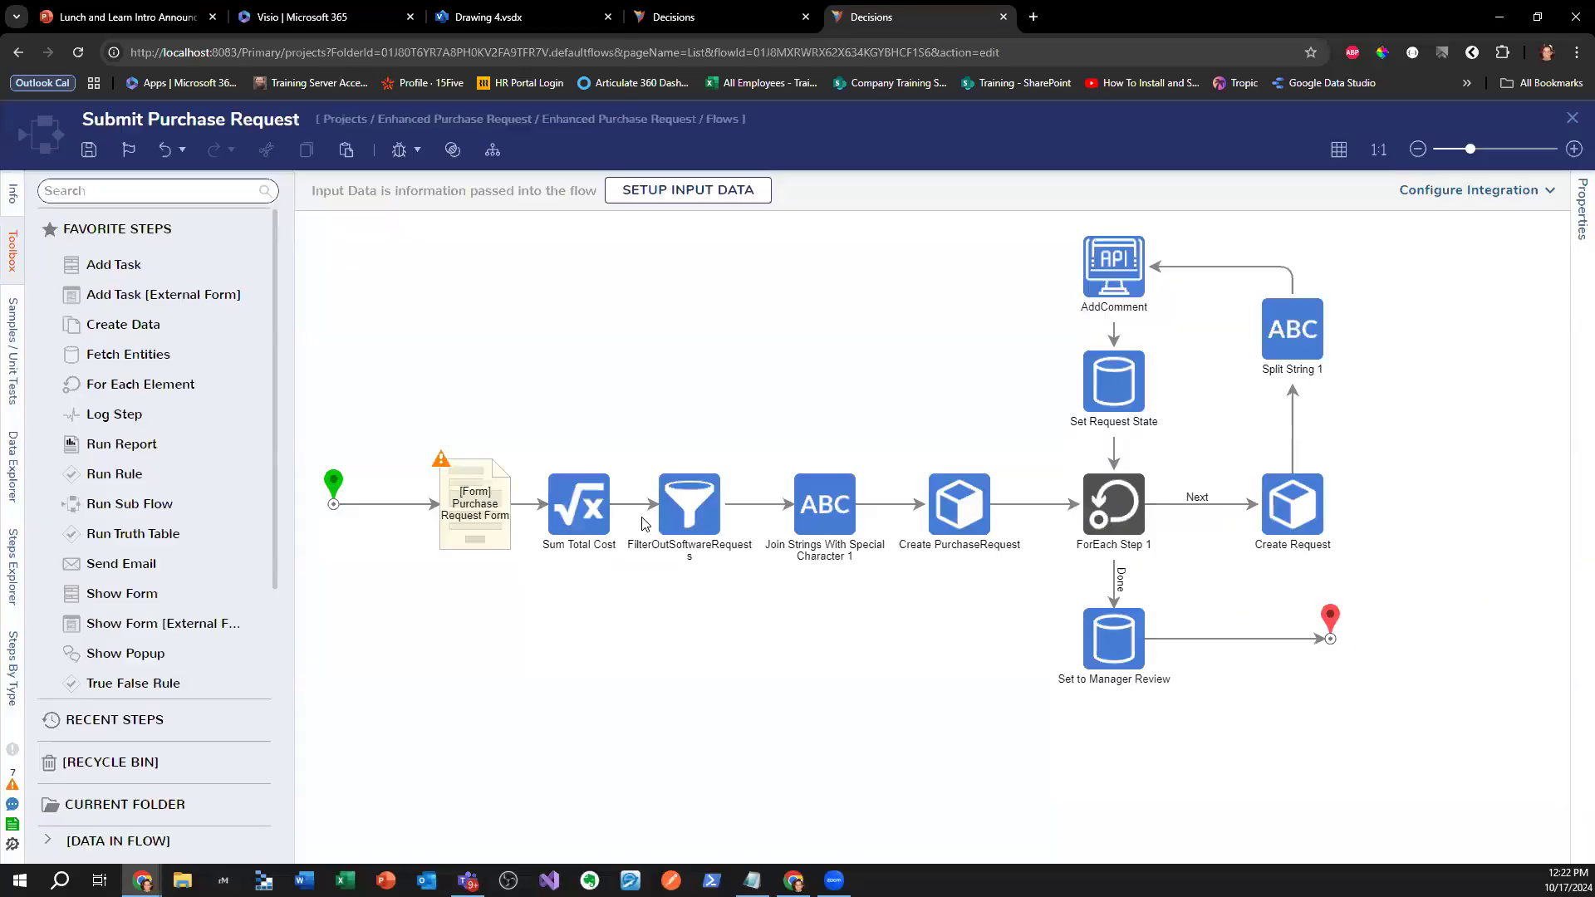
- Examine the Purchase Request Form step's input mappings and its Done outputs, focusing on the Requests list
click(505, 521)
scroll(1433, 667, down, 10)
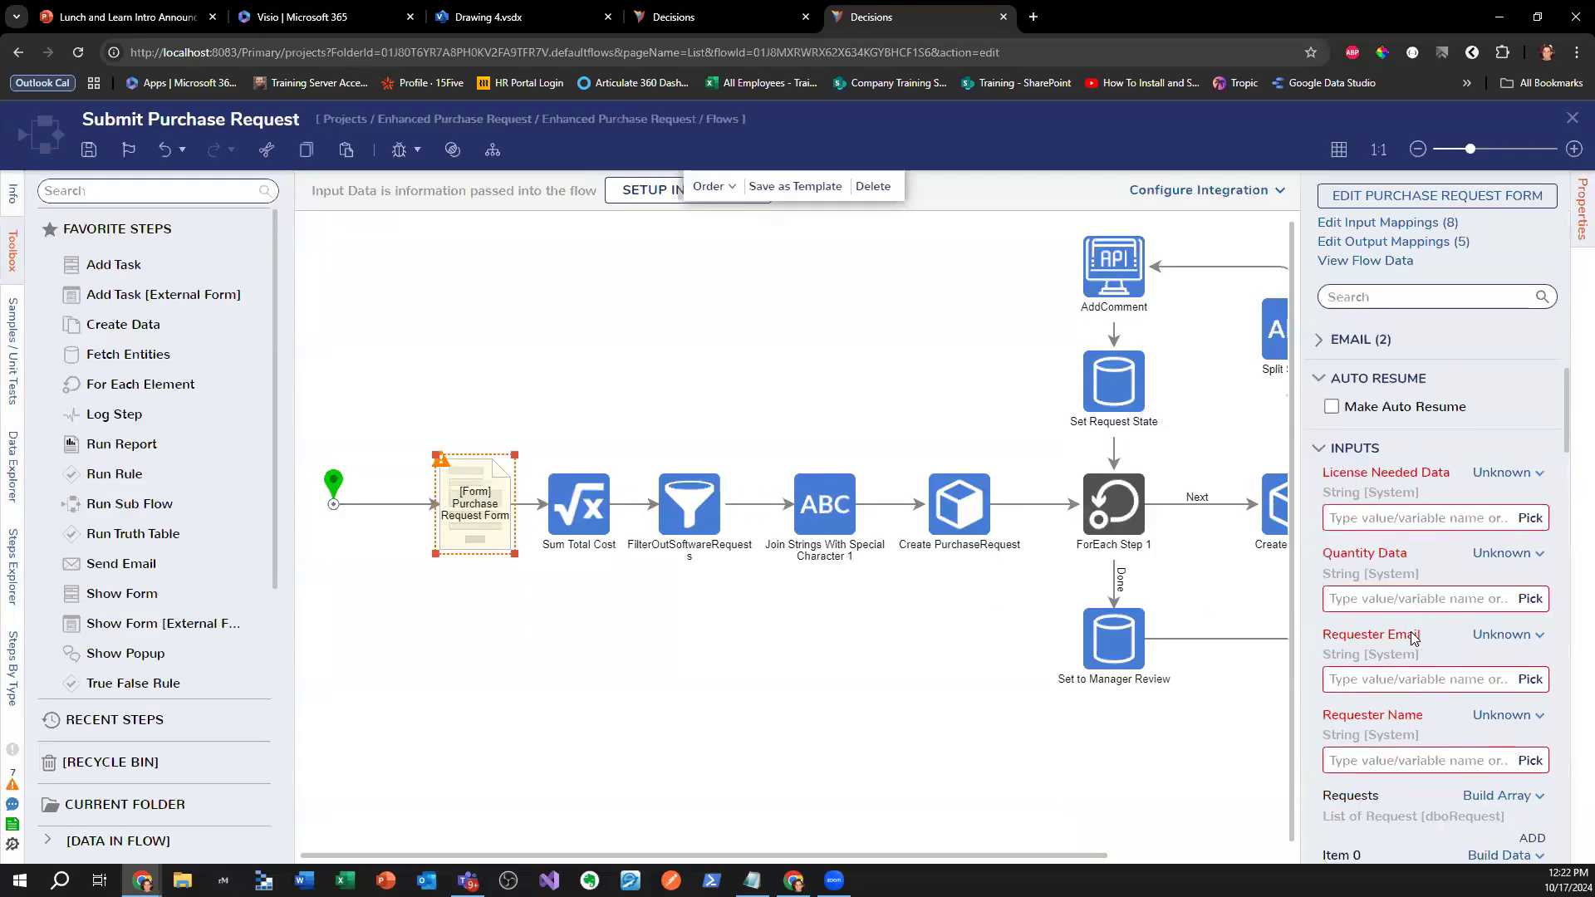
scroll(1433, 580, down, 15)
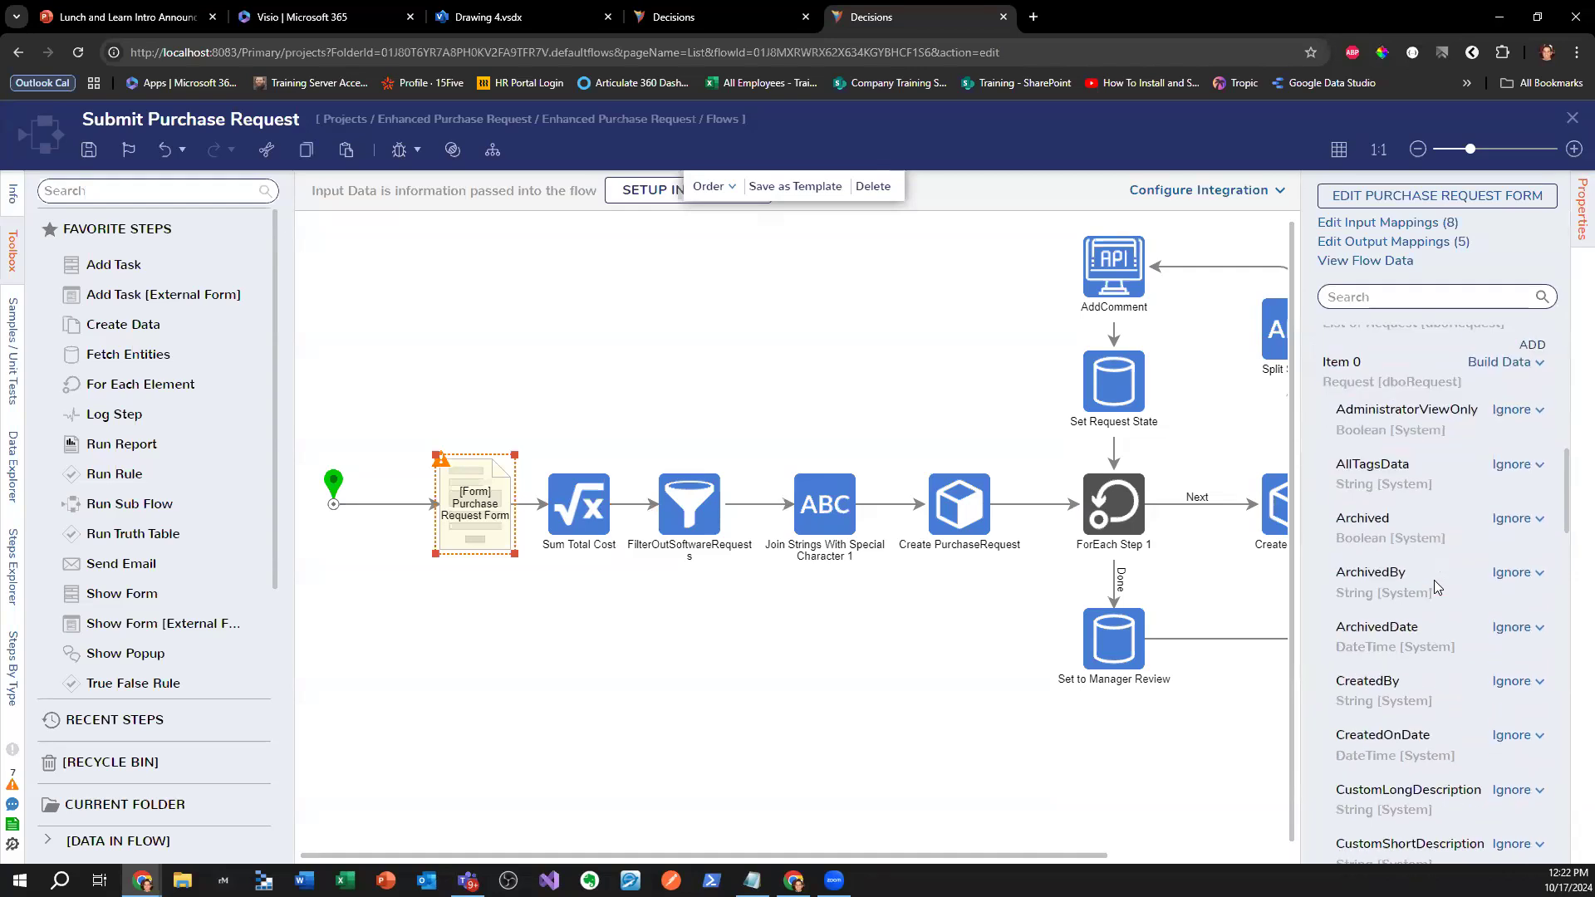
scroll(1433, 580, down, 15)
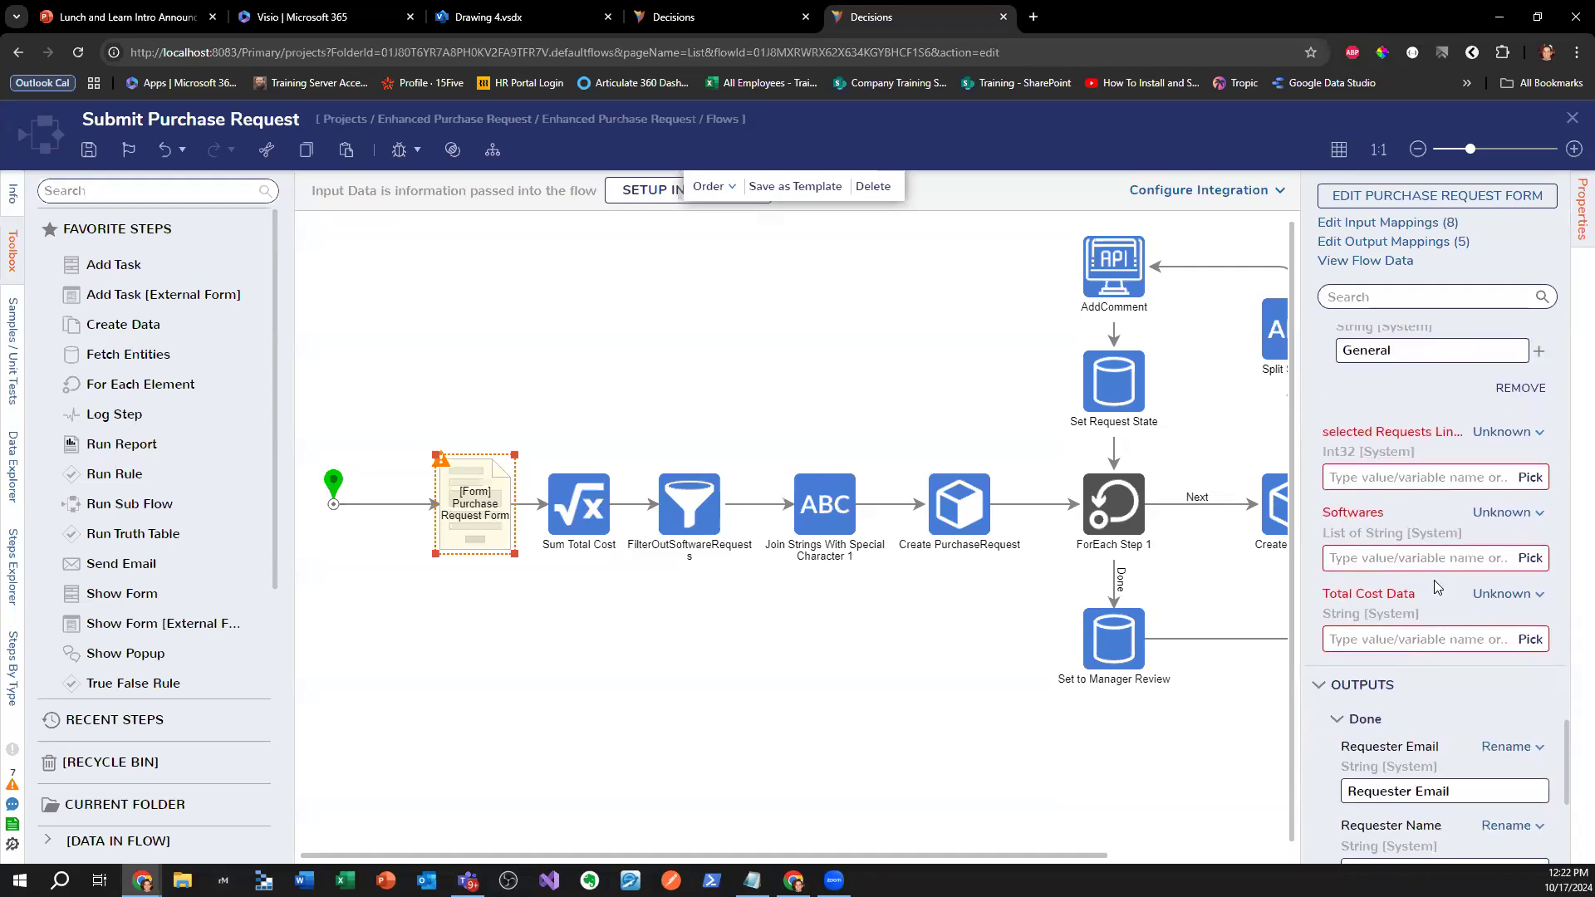
scroll(1463, 597, down, 1)
double_click(1440, 603)
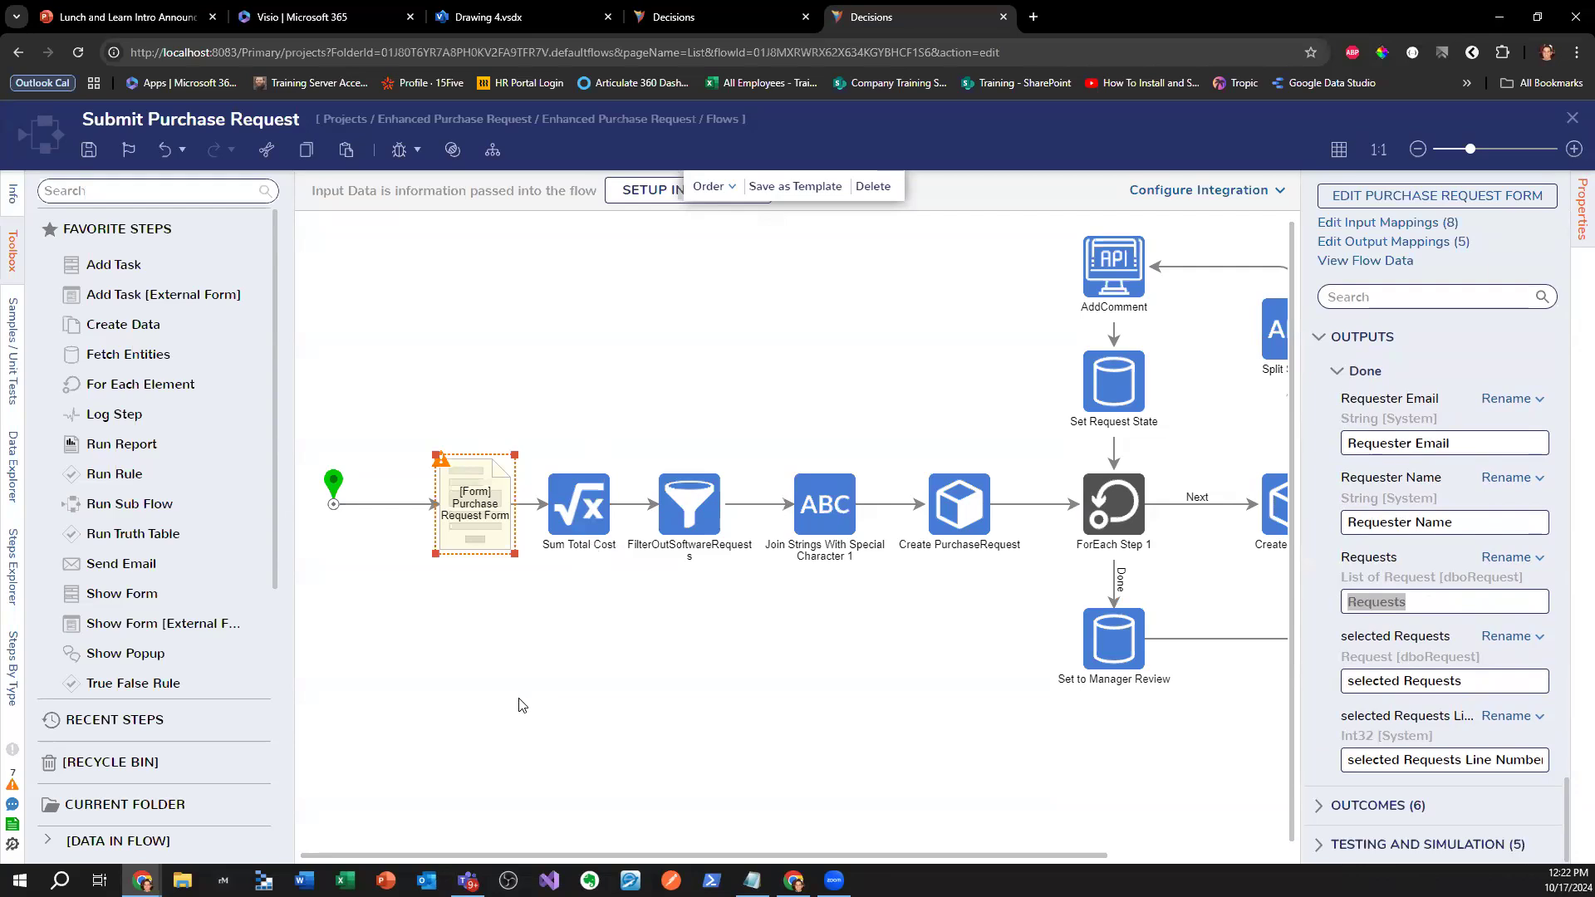
- Examine how the submitted requests pass through the ForEach and Create Request steps, and review the form step's mappings again
click(714, 859)
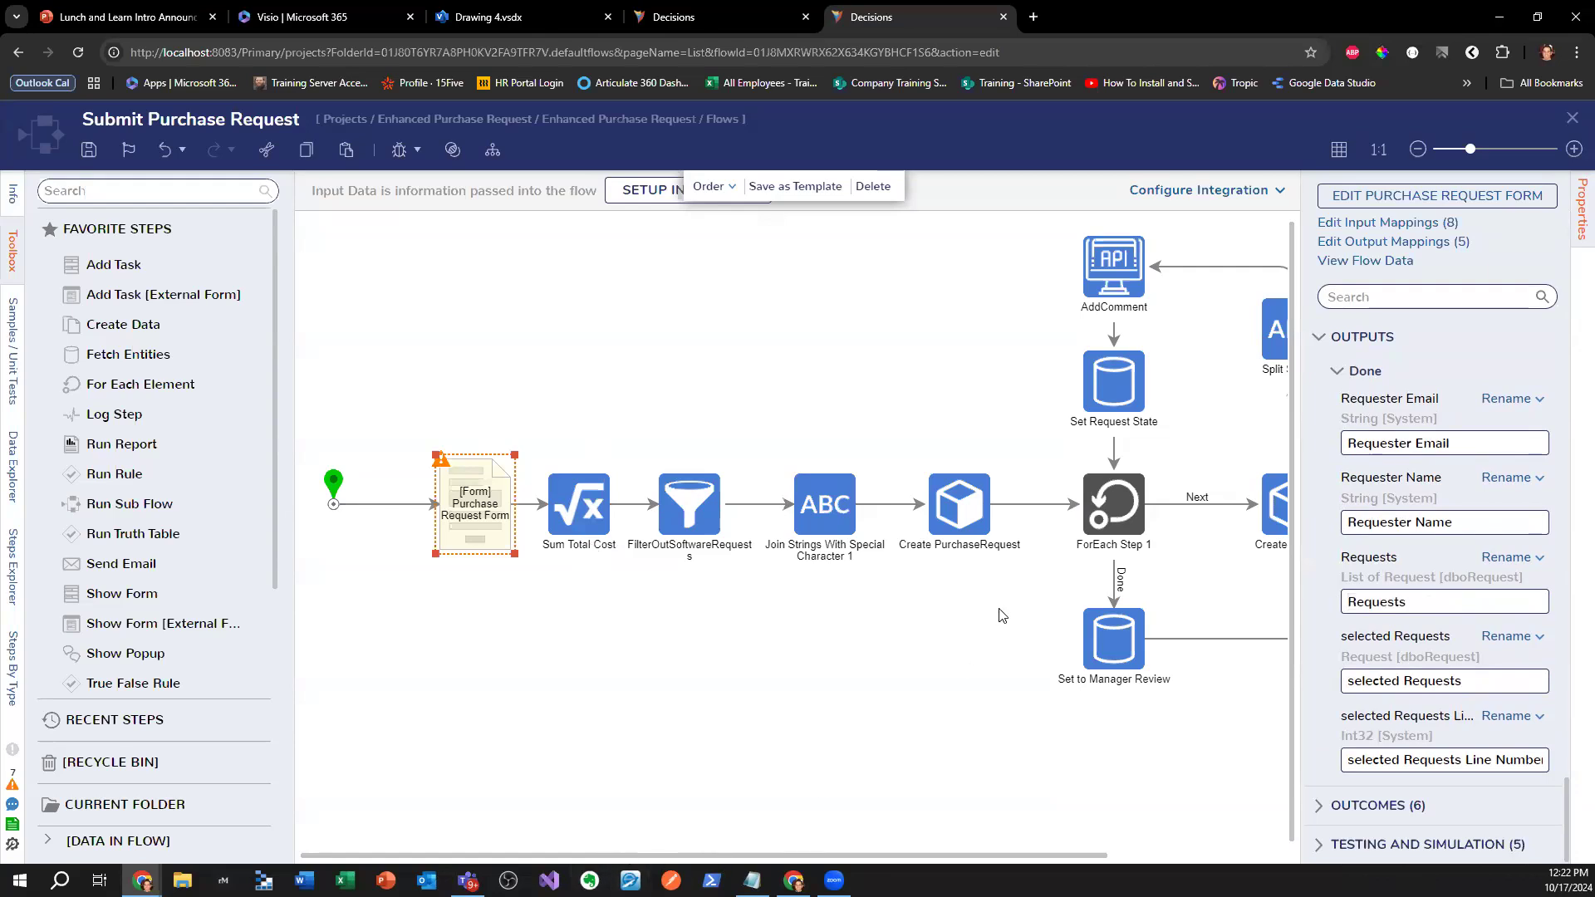
click(1115, 519)
drag(1493, 574, 1221, 608)
click(1110, 856)
drag(1110, 856, 1287, 856)
click(1074, 519)
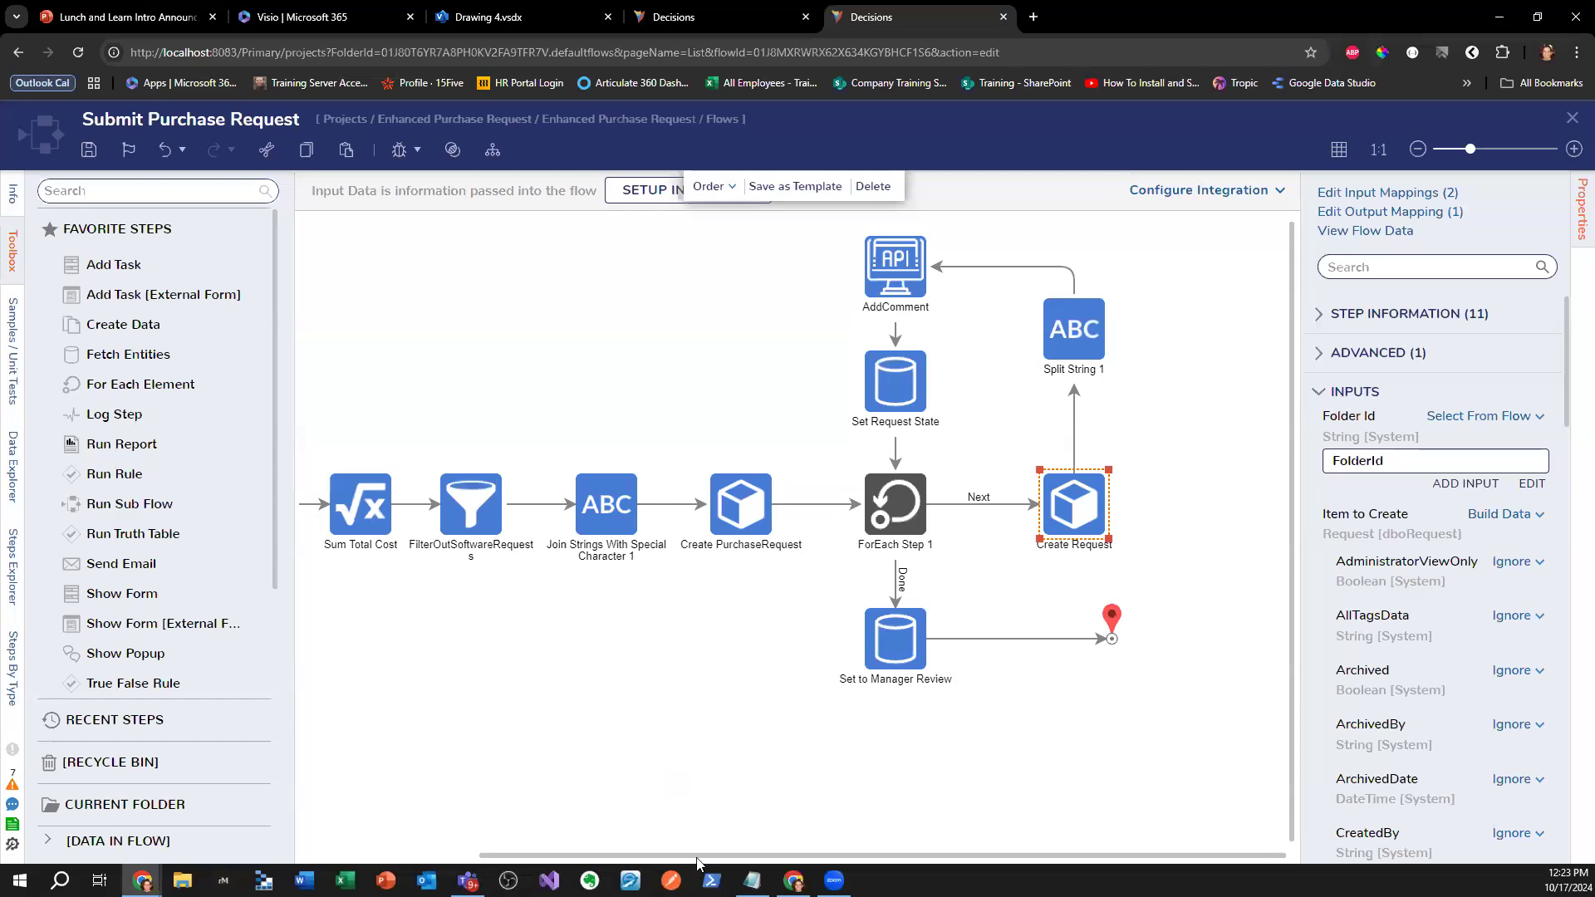
drag(703, 856, 442, 840)
click(465, 538)
scroll(1462, 515, down, 10)
scroll(1562, 499, down, 10)
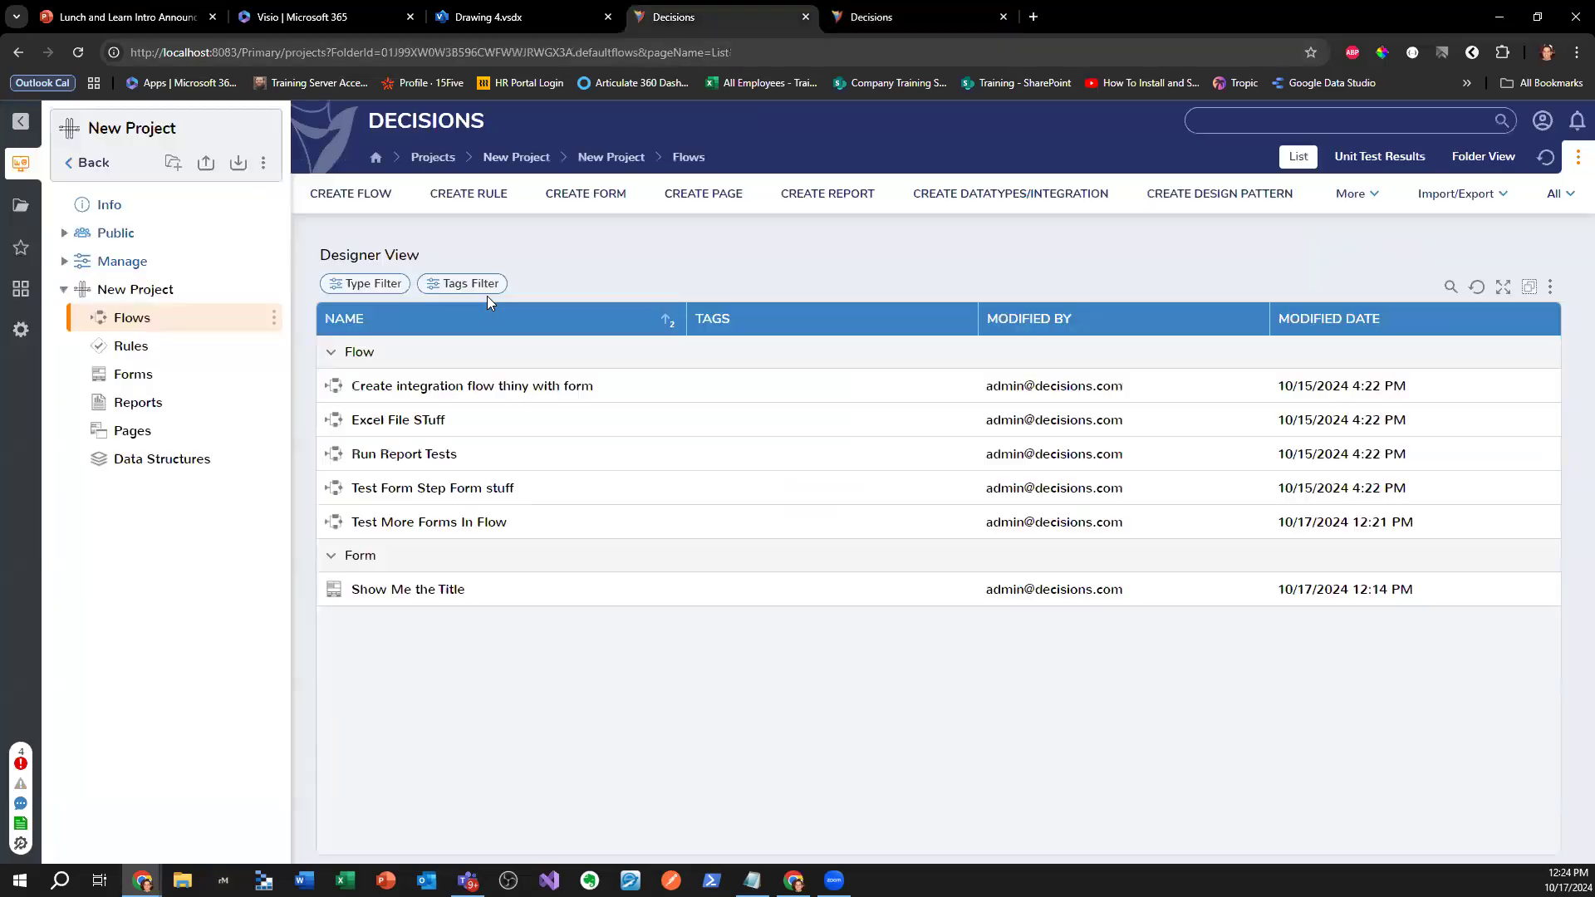
- Open Test More Forms In Flow in the other Decisions browser tab and search its steps for Save Entities
click(674, 17)
double_click(403, 522)
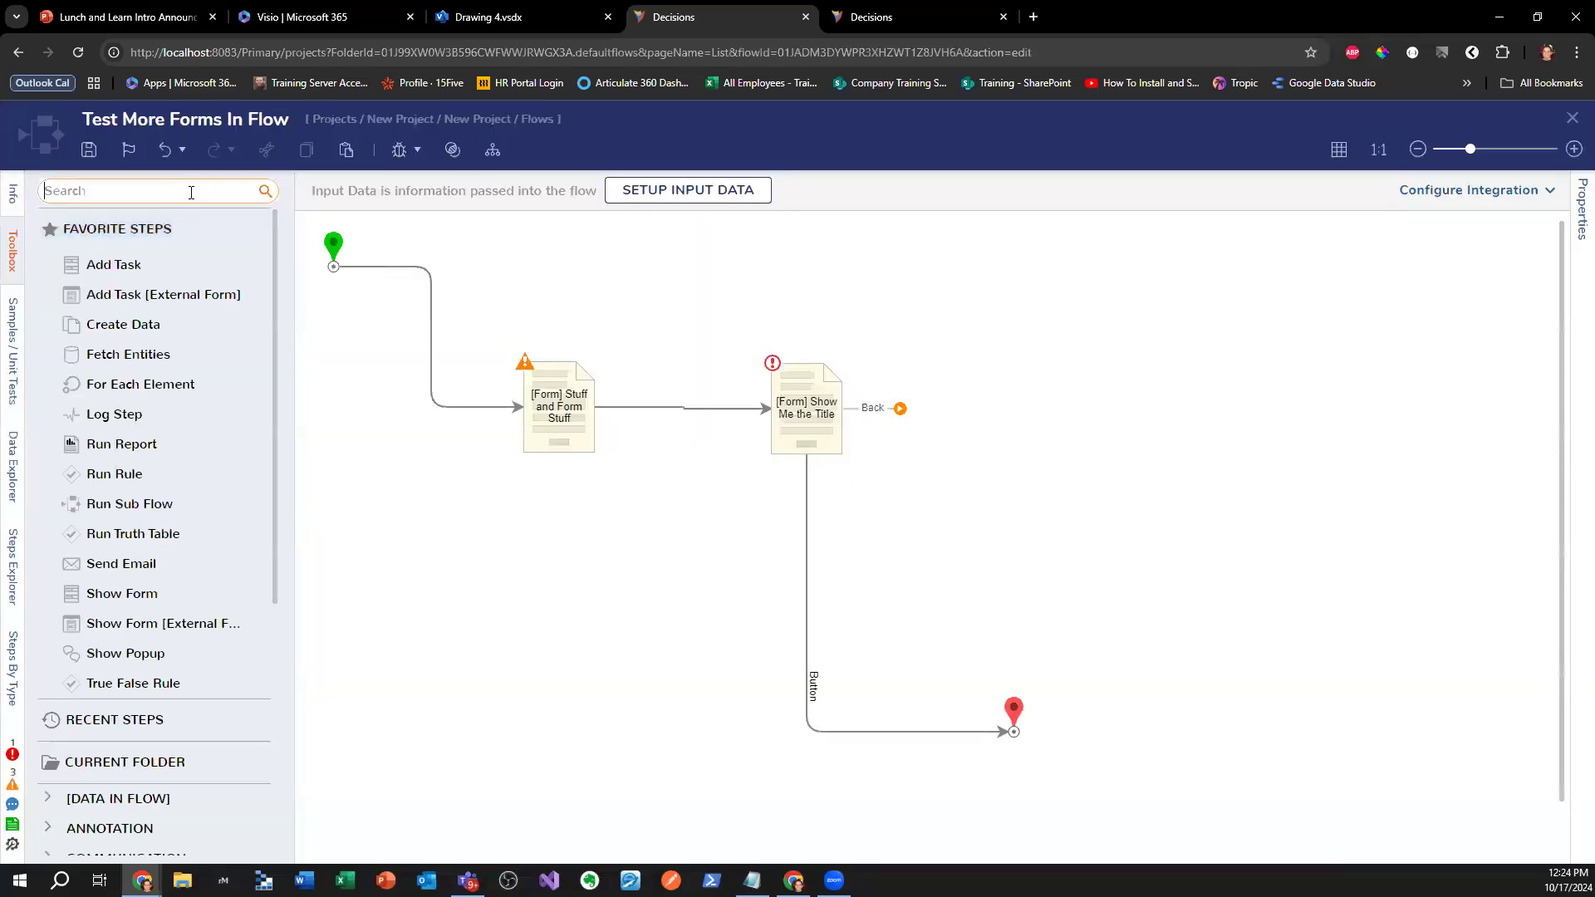
text(Sa e Entties)
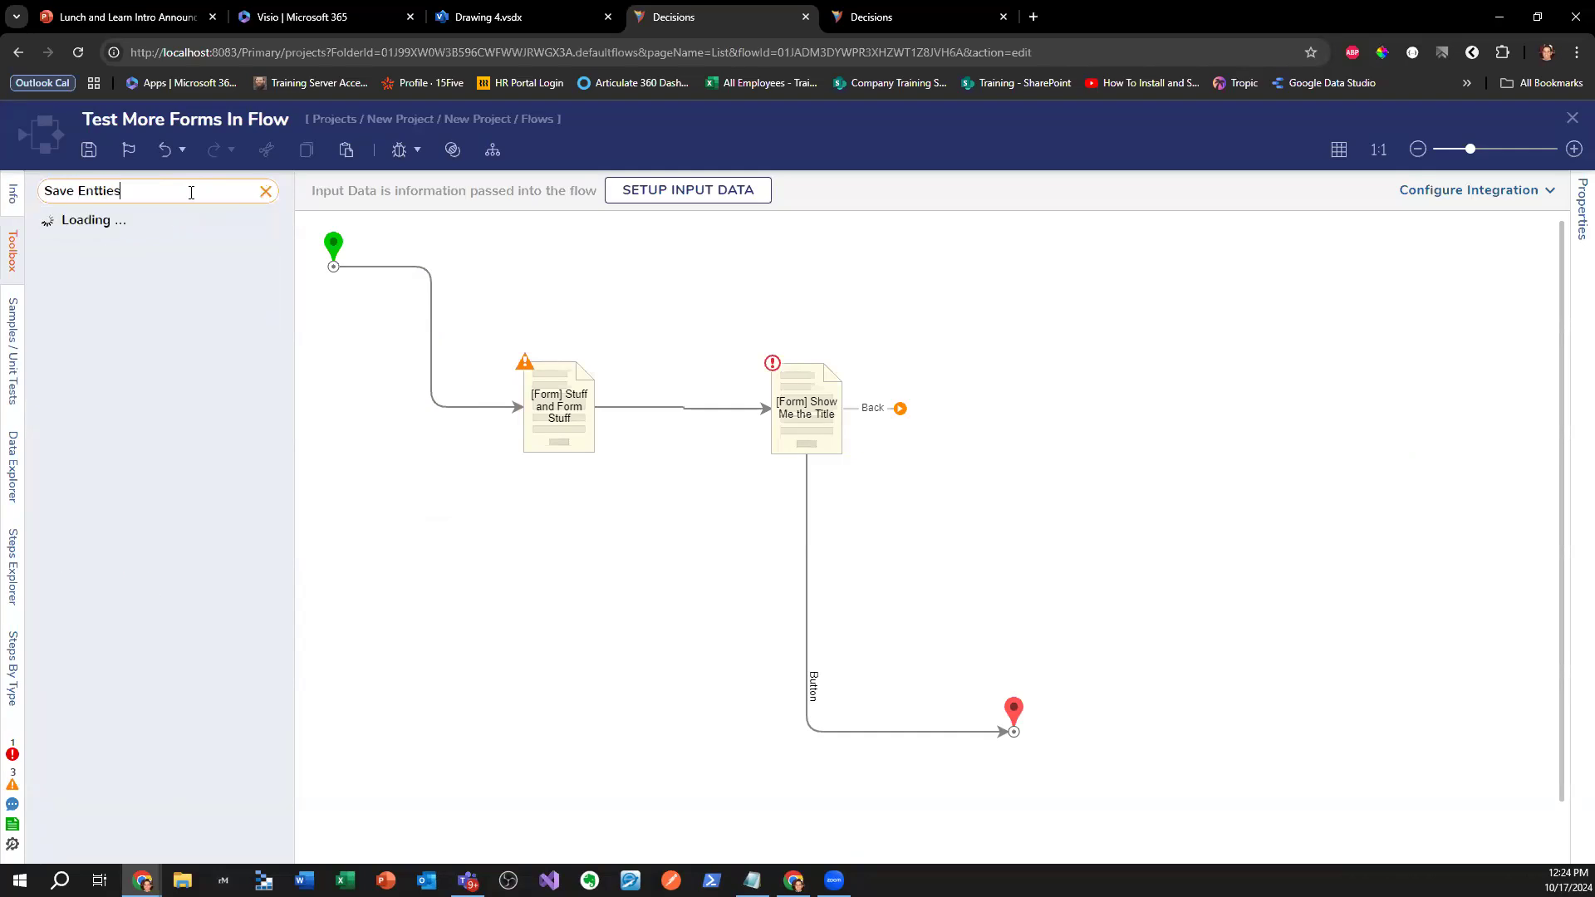
key(BackSpace)
key(BackSpace)
key(BackSpace)
key(BackSpace)
text(ites)
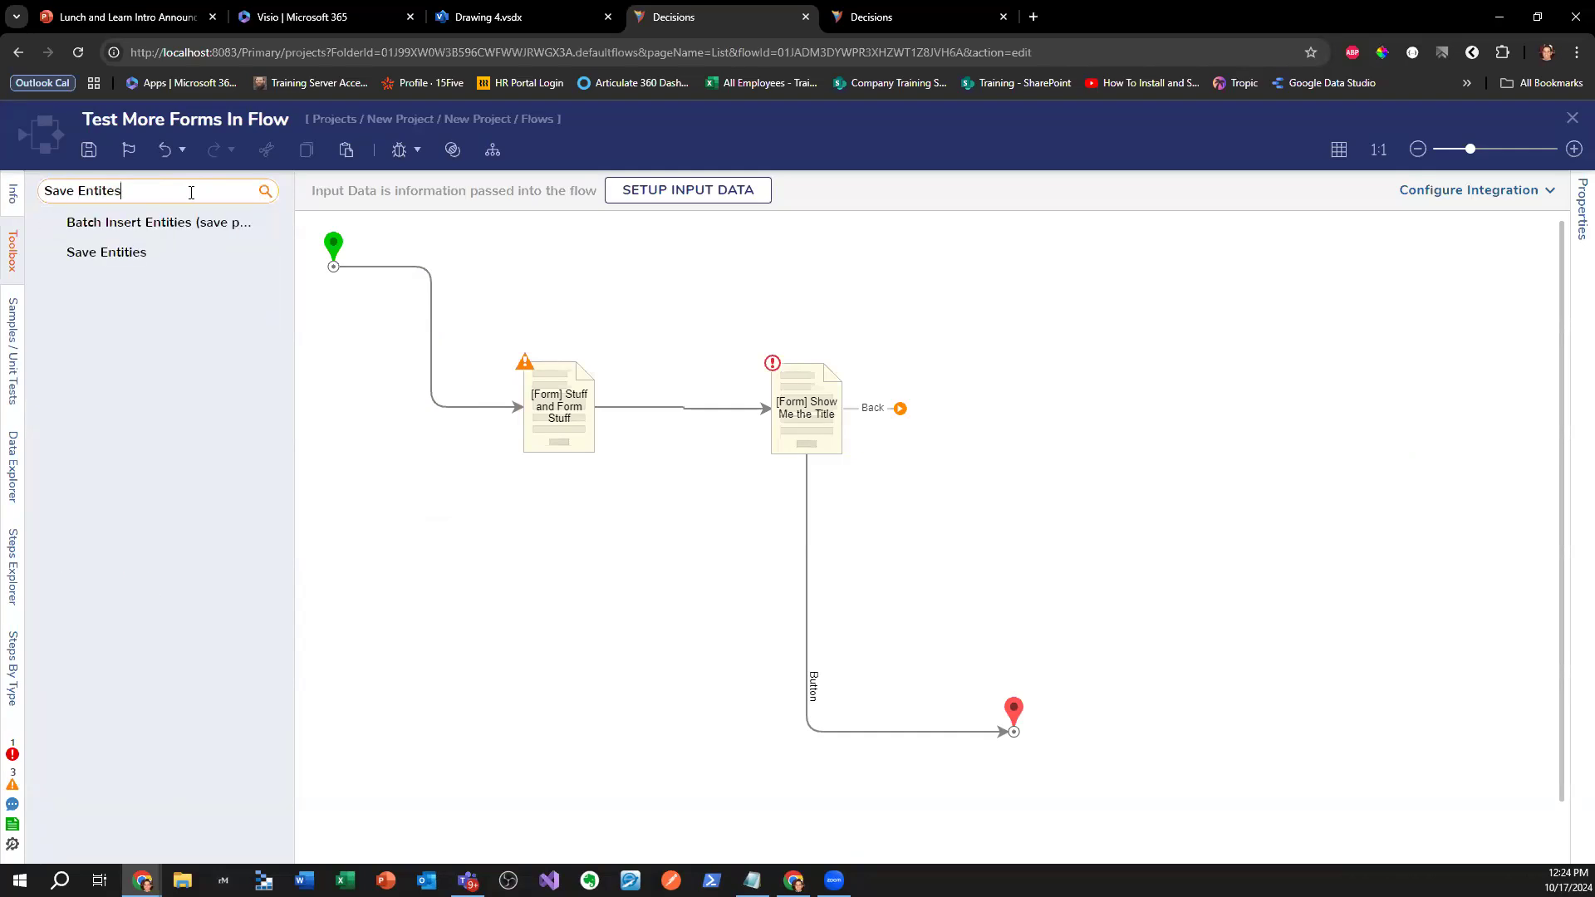
- Insert a Save Entities step between the Show Me the Title form and the end step, with Save Multiple Entities enabled
drag(166, 255, 877, 581)
click(1331, 381)
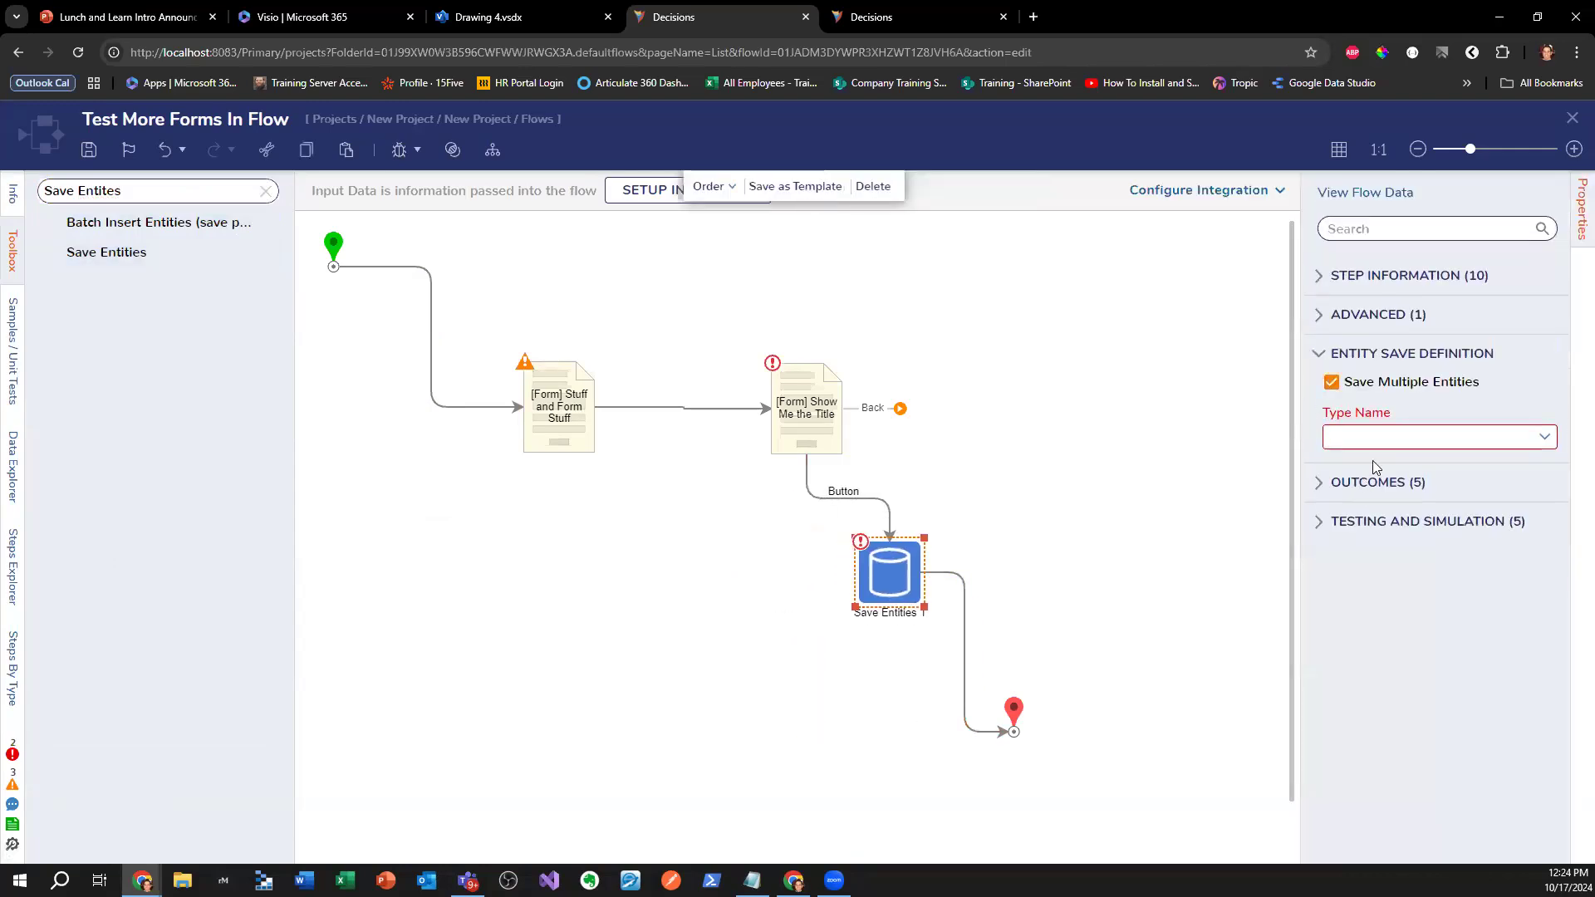
click(1379, 437)
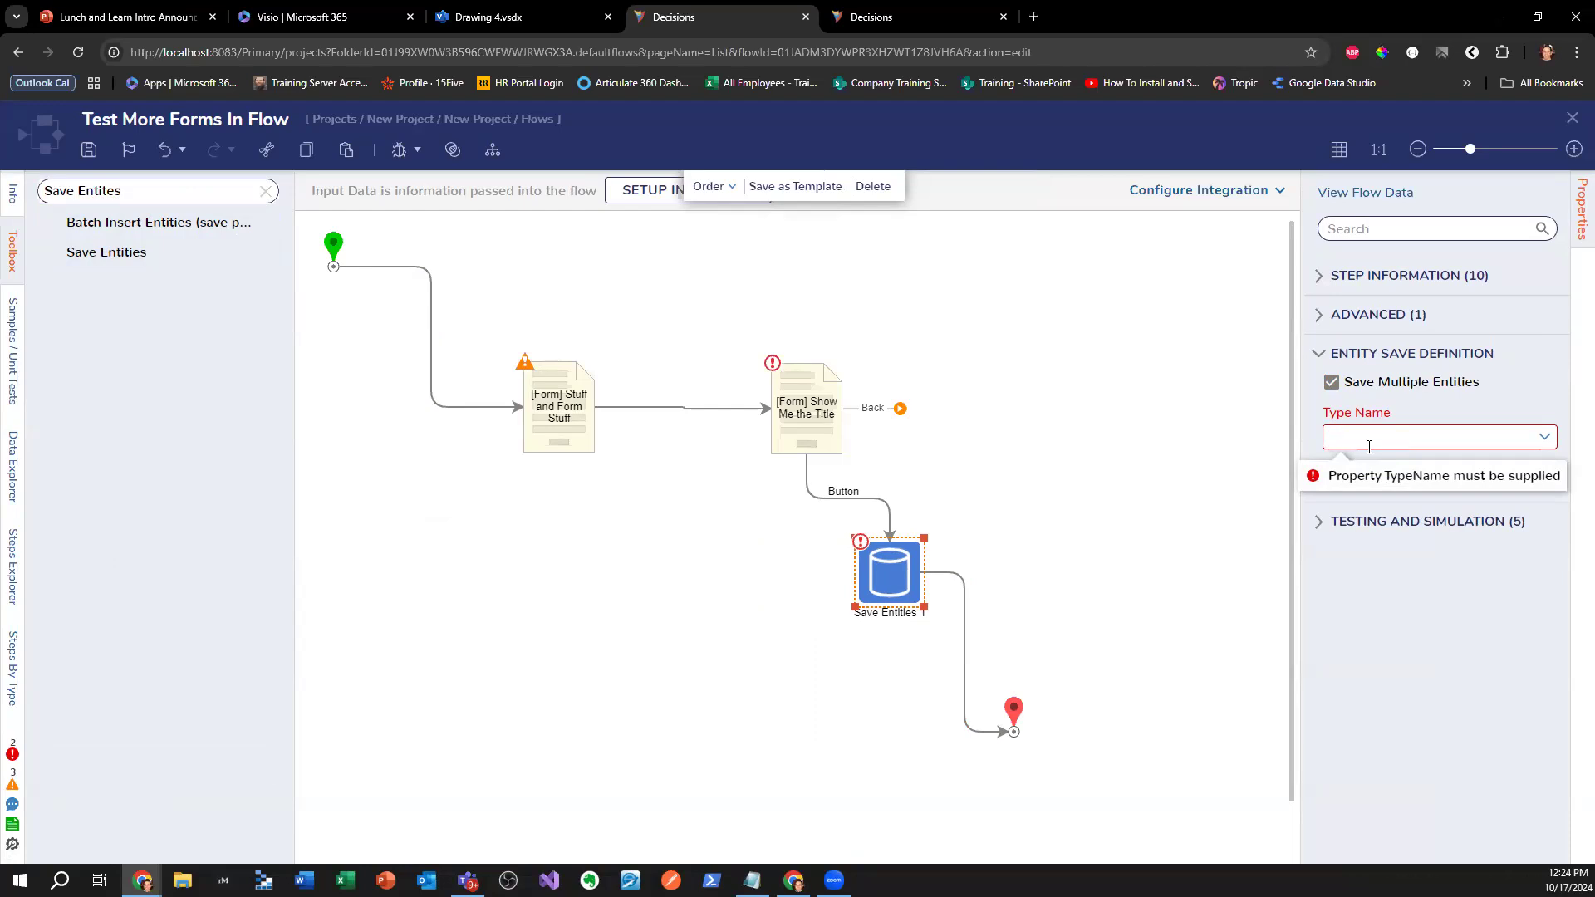
- Place an unconnected Update Entities step near the Show Me the Title form and examine its entity fetch settings
triple_click(117, 188)
text(Update)
drag(111, 293, 1041, 374)
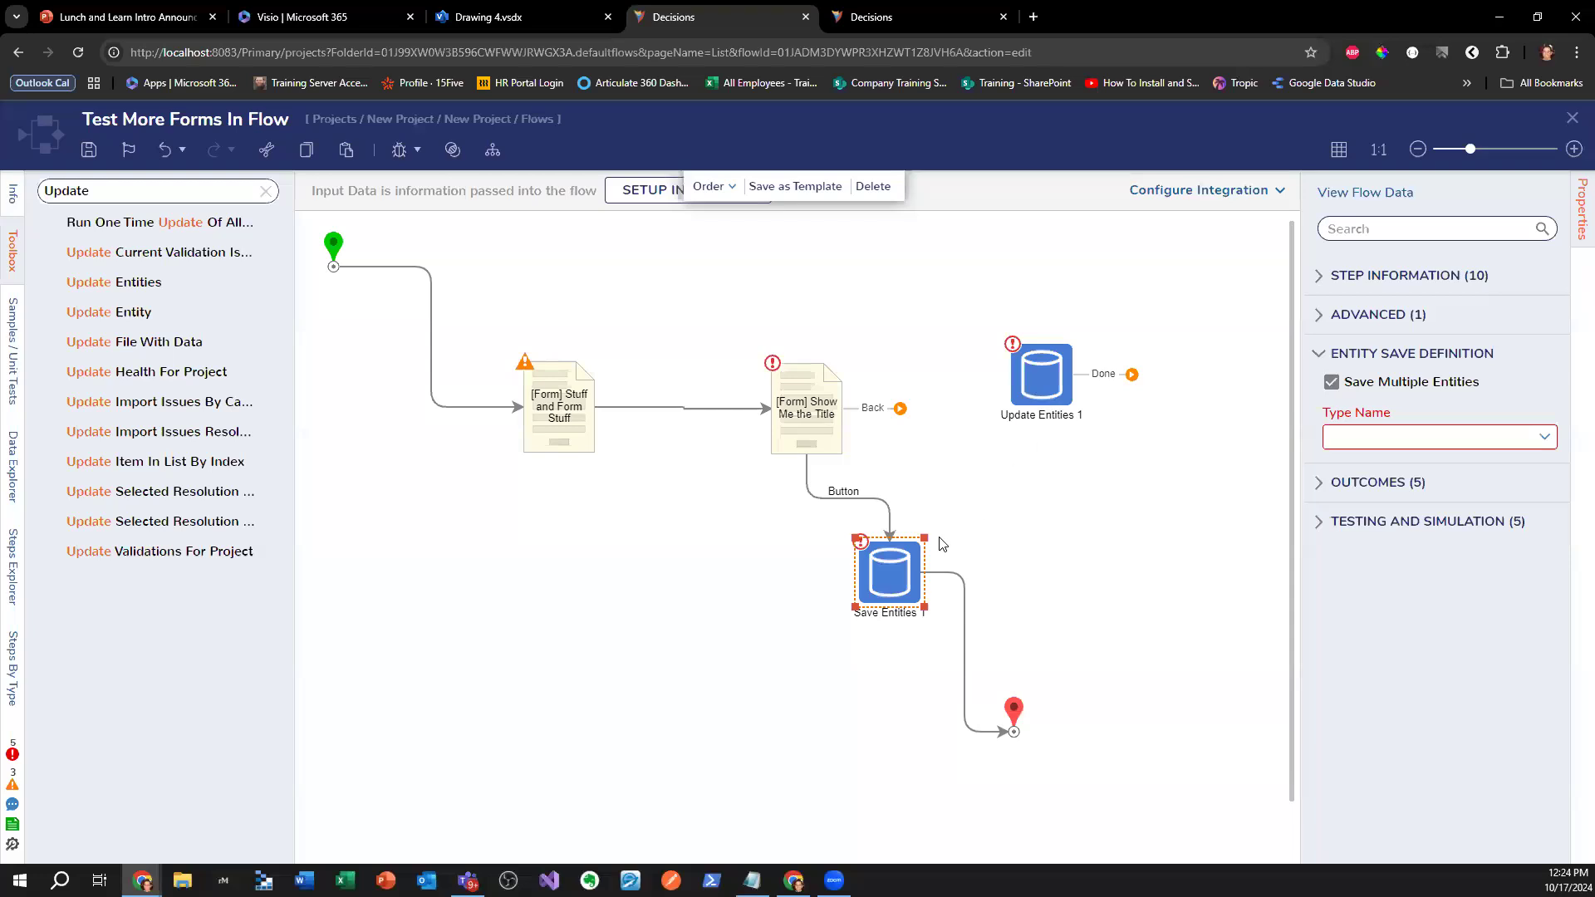
drag(913, 576, 911, 579)
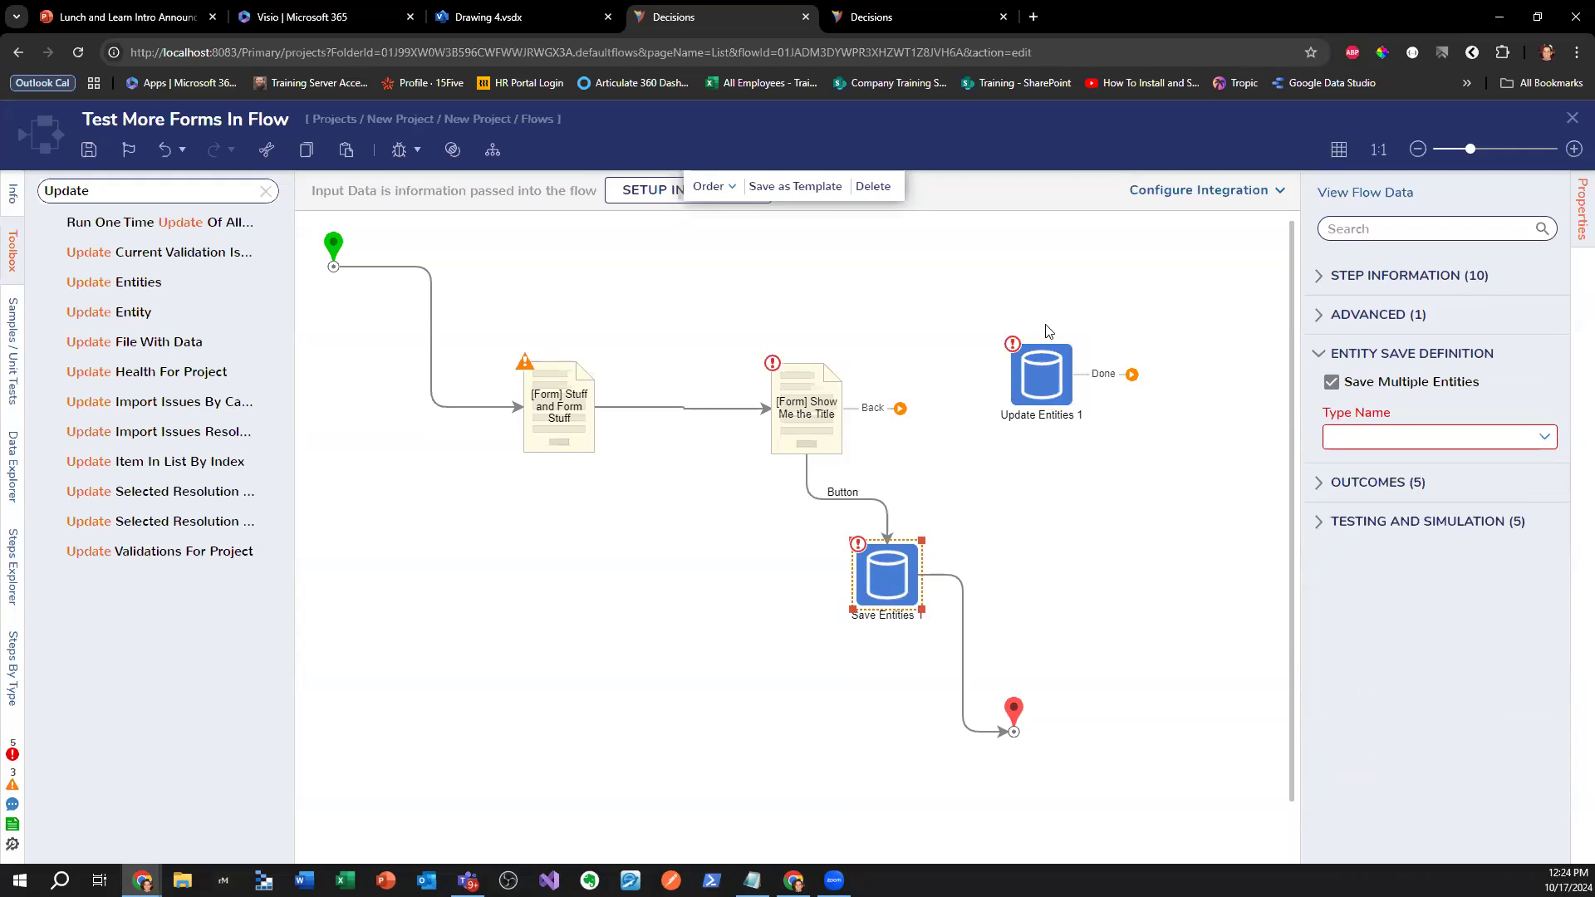
click(1029, 386)
click(1533, 588)
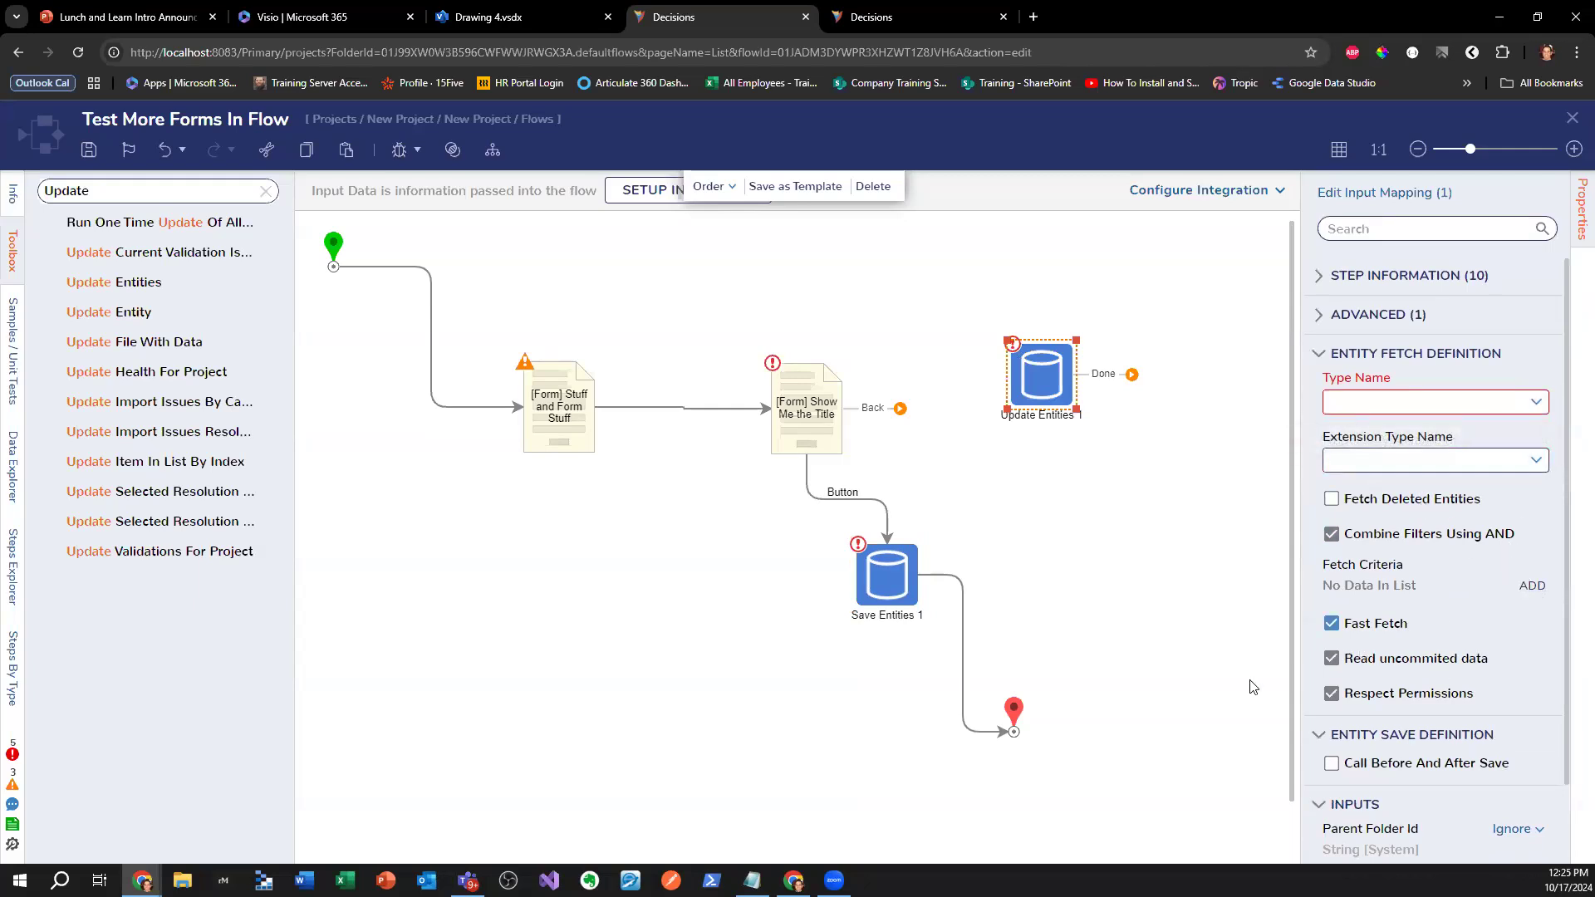
mouse_move(957, 657)
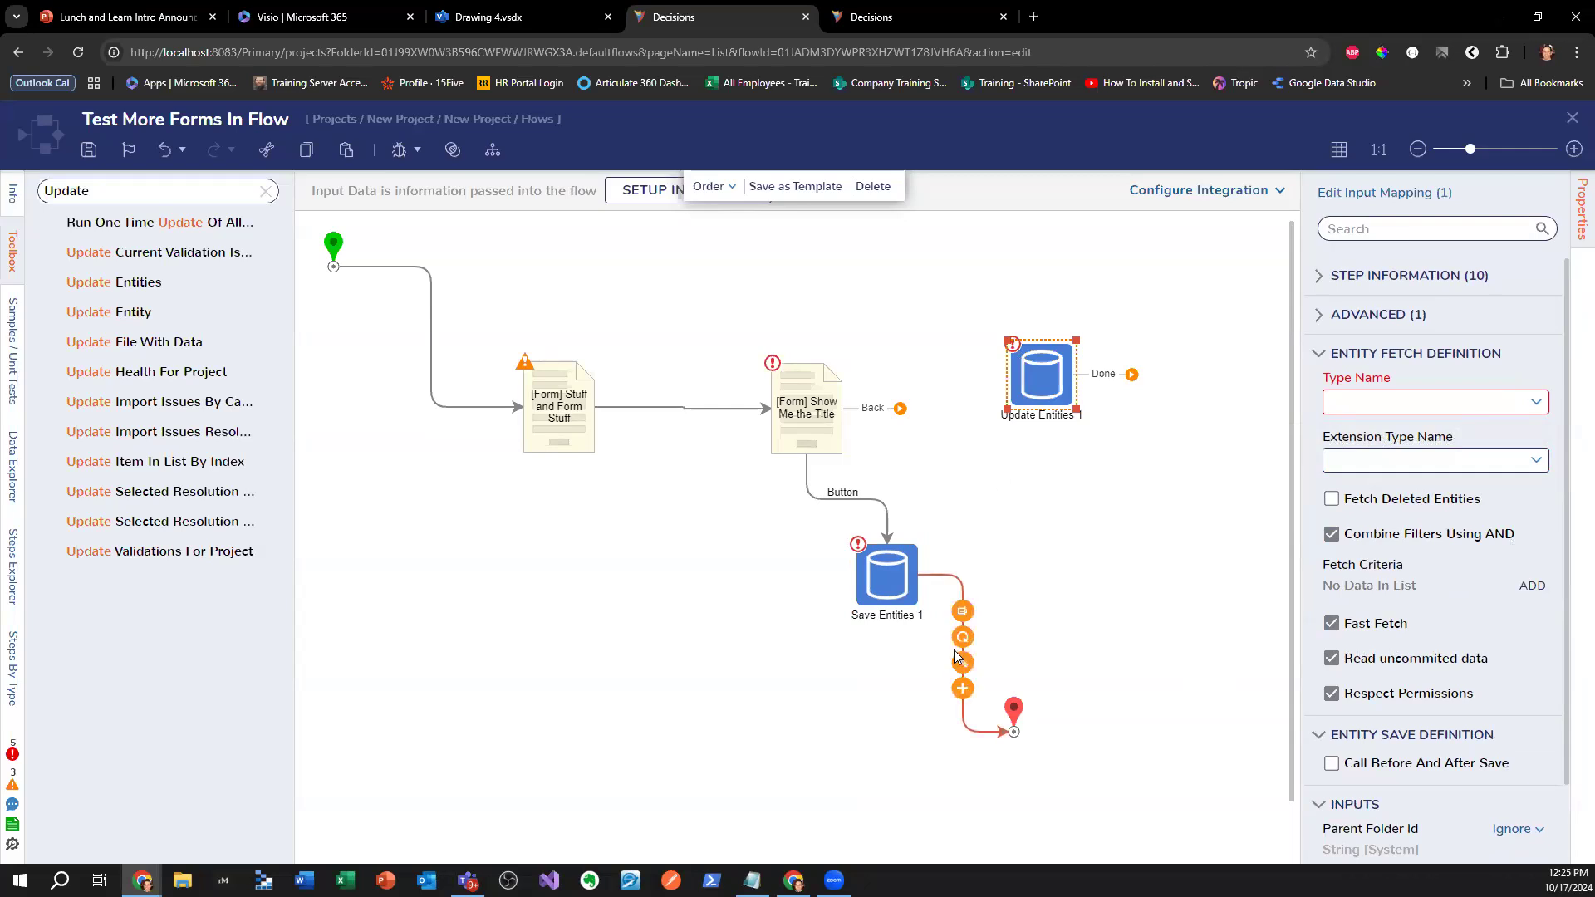
- Disconnect Show Me the Title from the Stuff and Form Stuff form, and turn off Save Multiple Entities for the Save Entities step
click(876, 598)
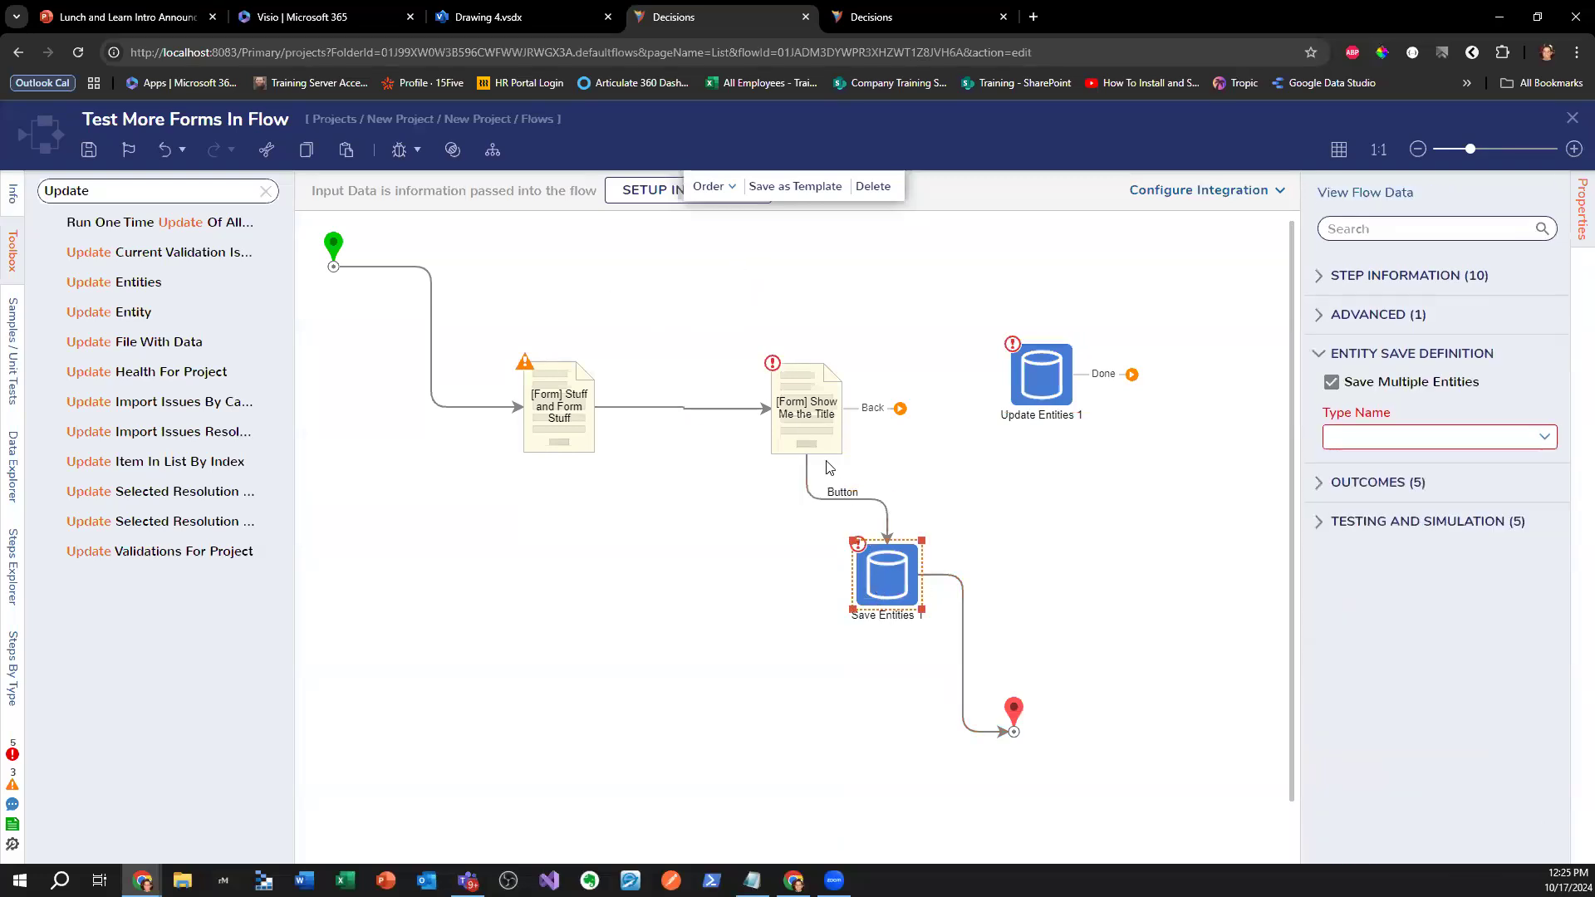
drag(791, 428, 754, 425)
drag(887, 579, 947, 591)
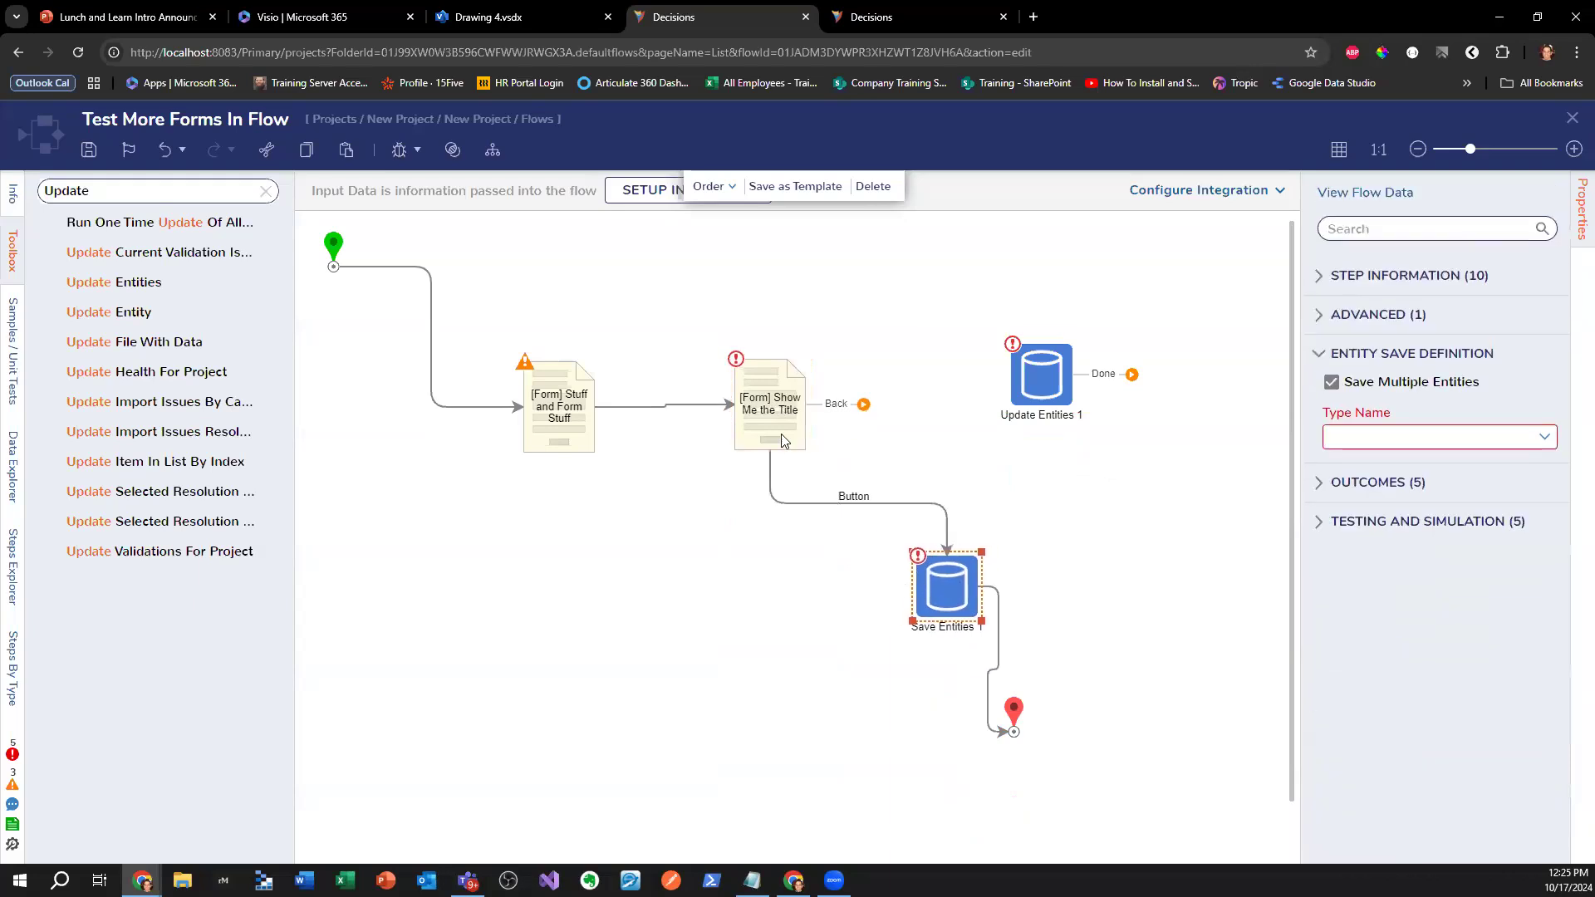
click(648, 413)
drag(746, 411, 605, 523)
drag(947, 586, 918, 565)
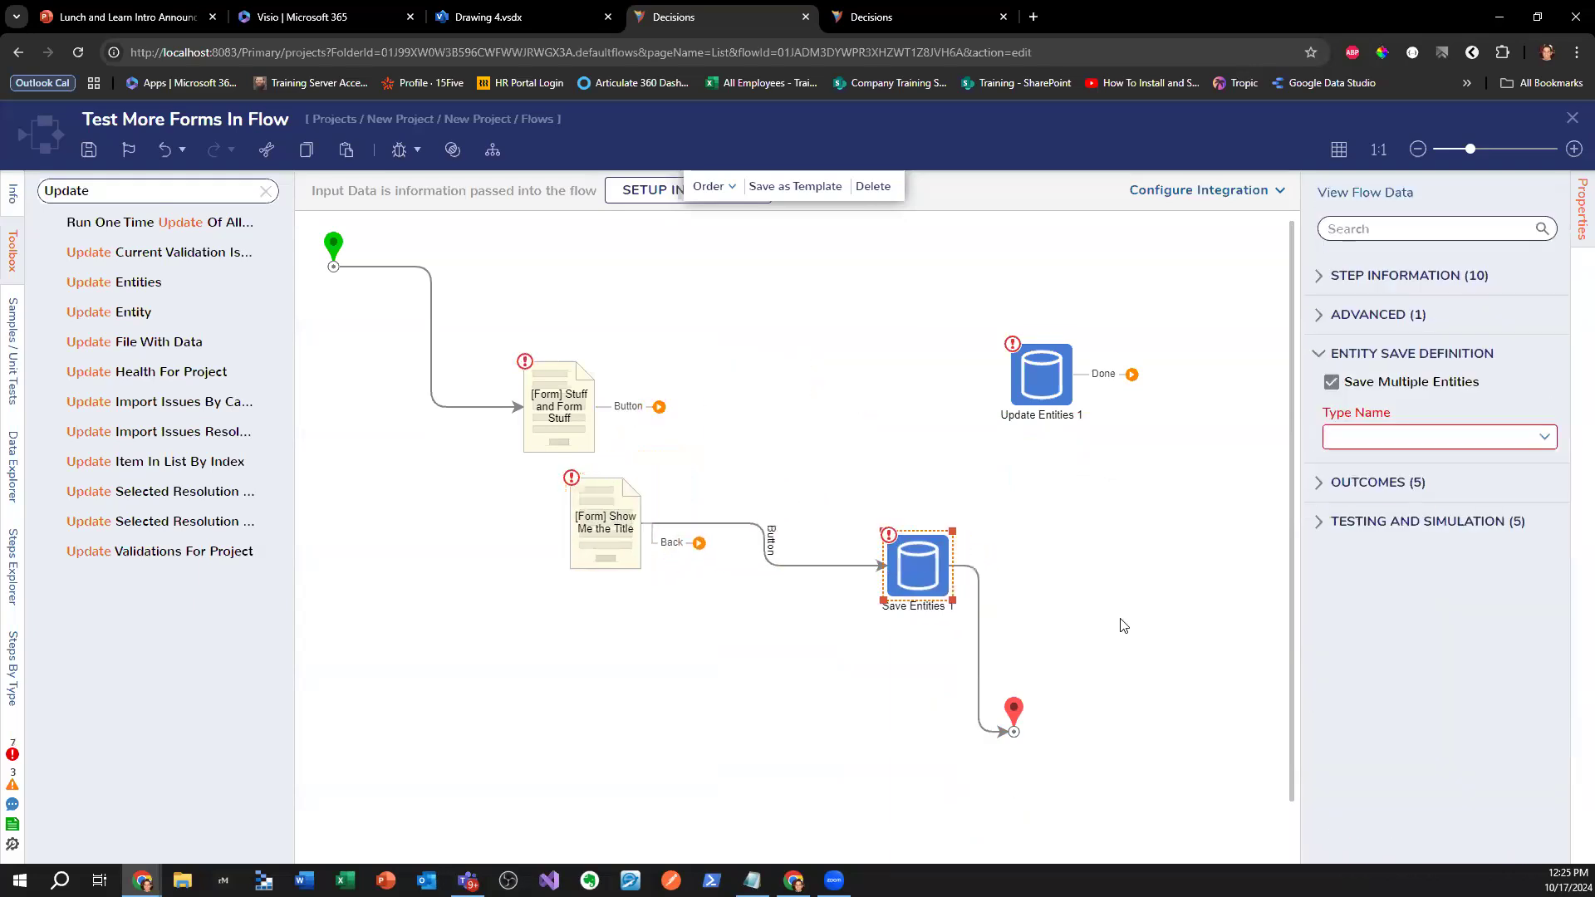
click(1412, 435)
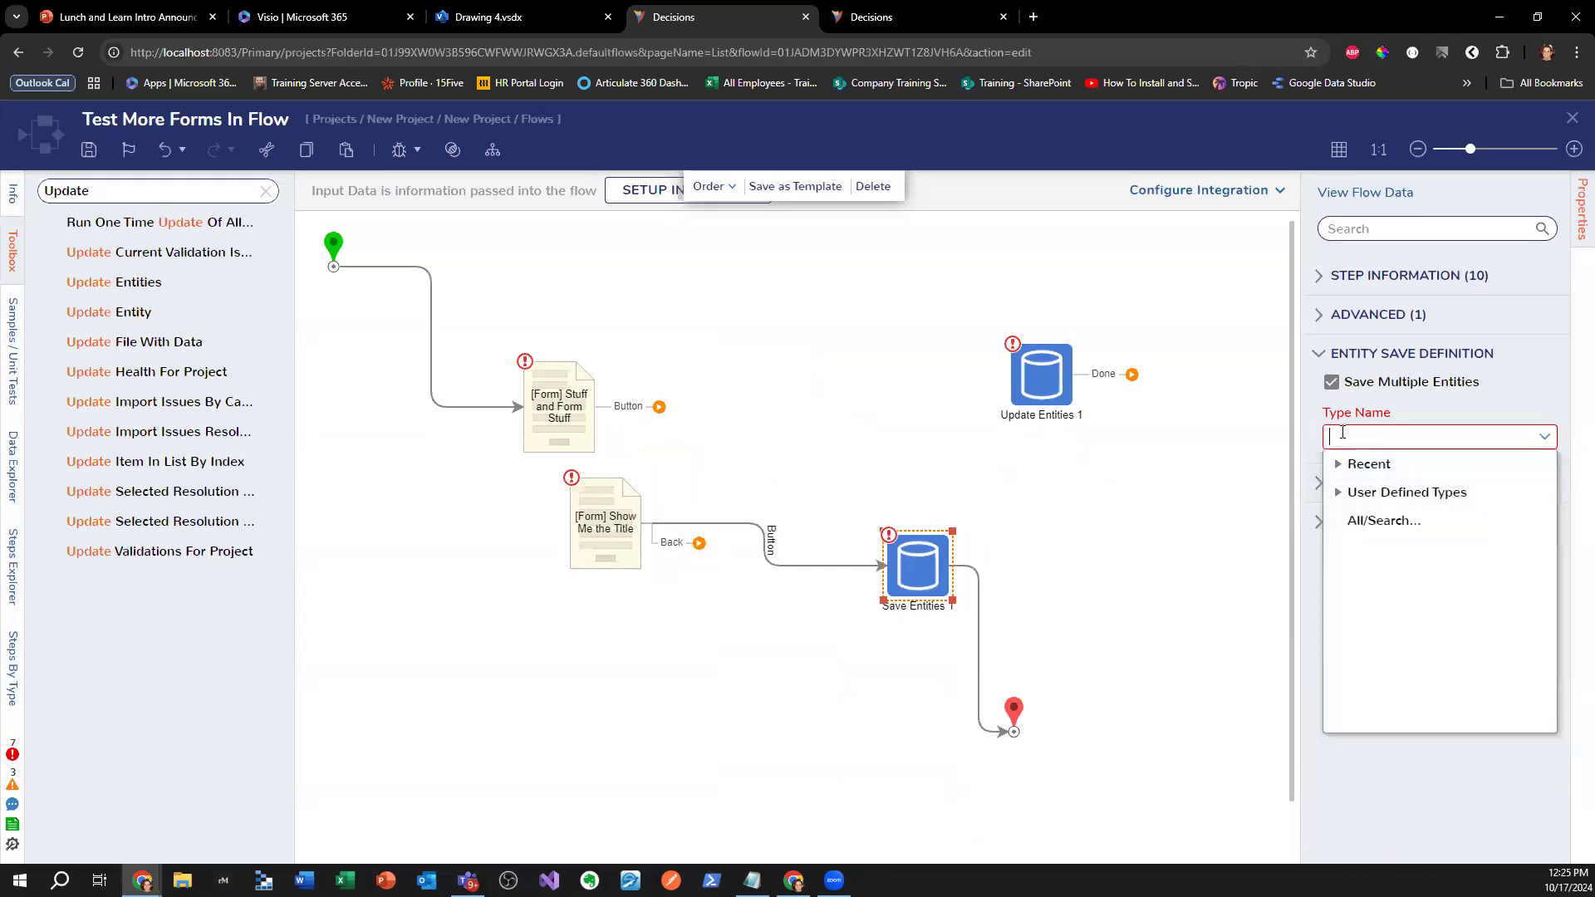
click(1331, 382)
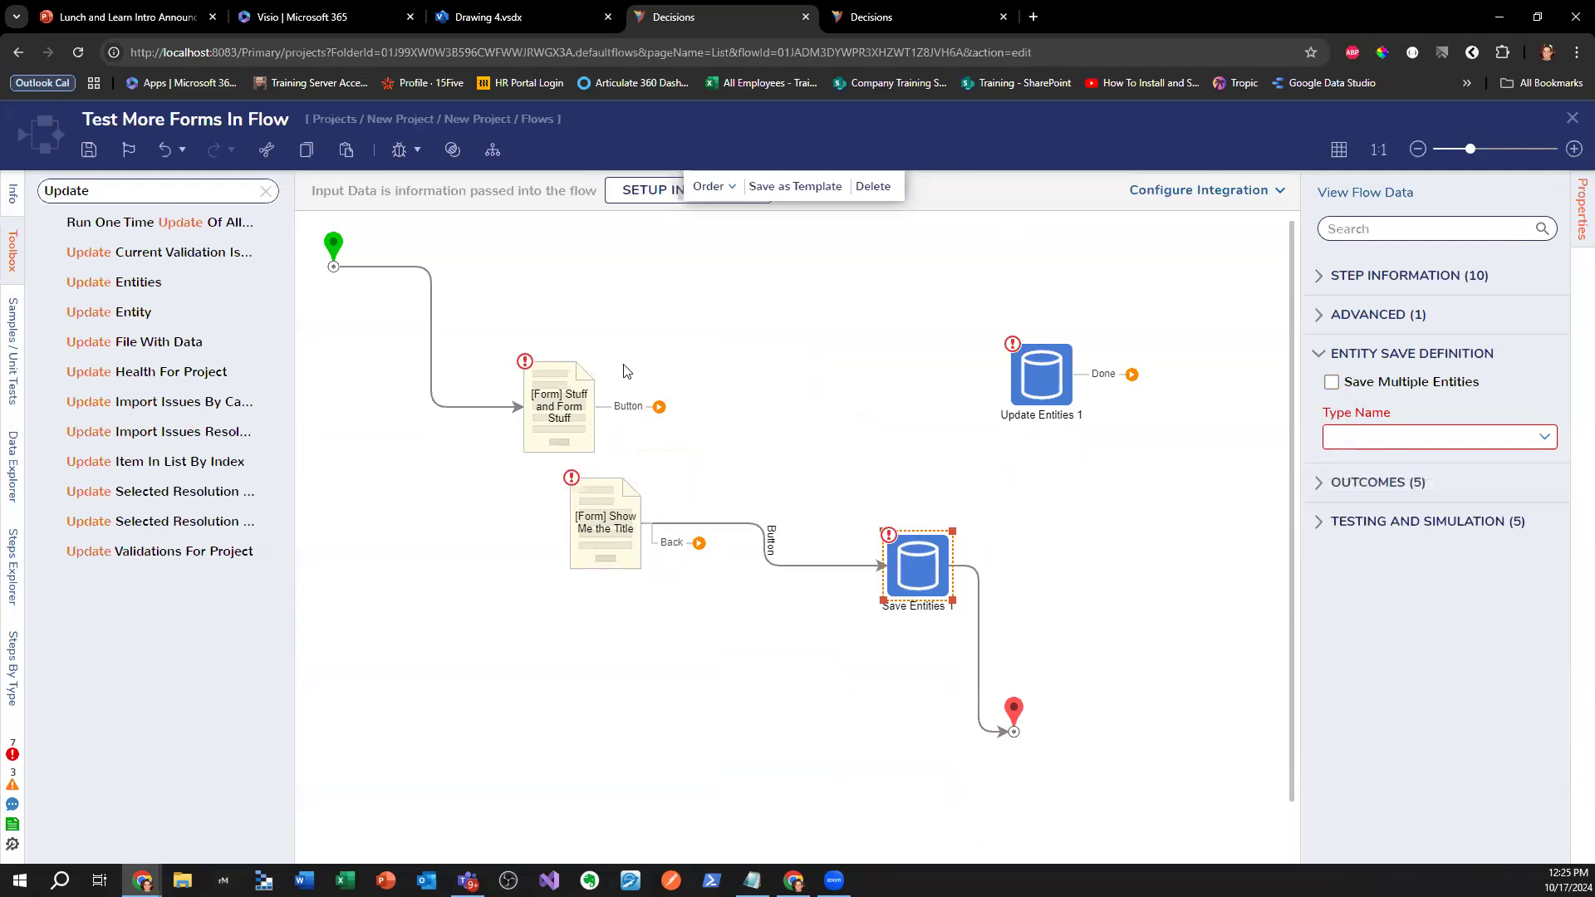
- Delete the Show Me the Title form step and connect the Button outcome of Stuff and Form Stuff to Save Entities
click(575, 413)
drag(619, 515, 678, 451)
click(570, 434)
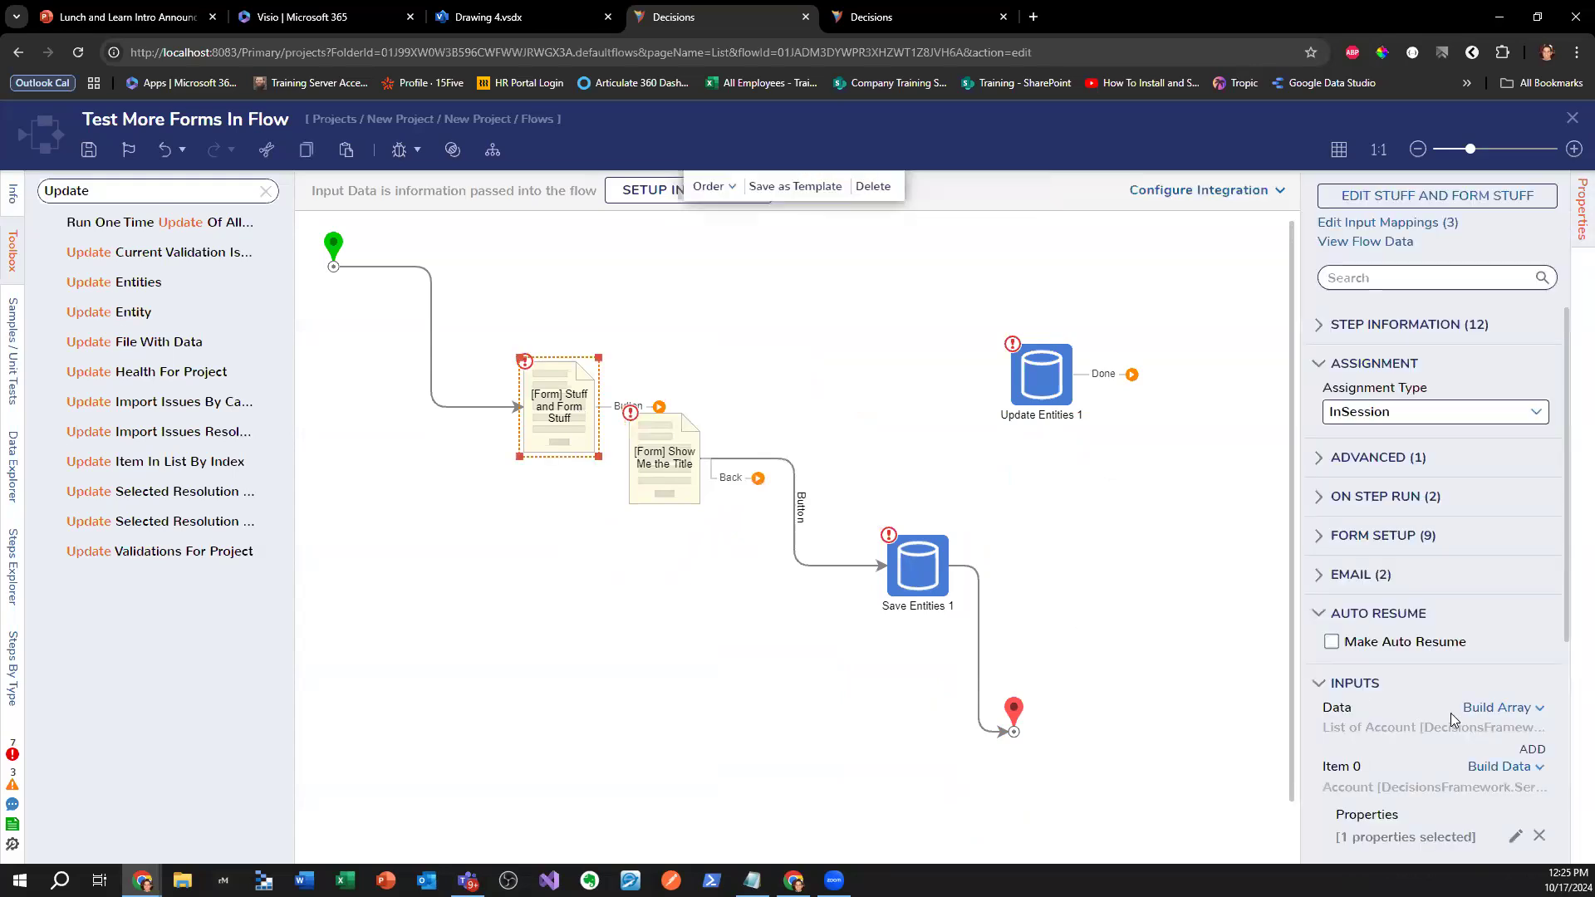
click(657, 461)
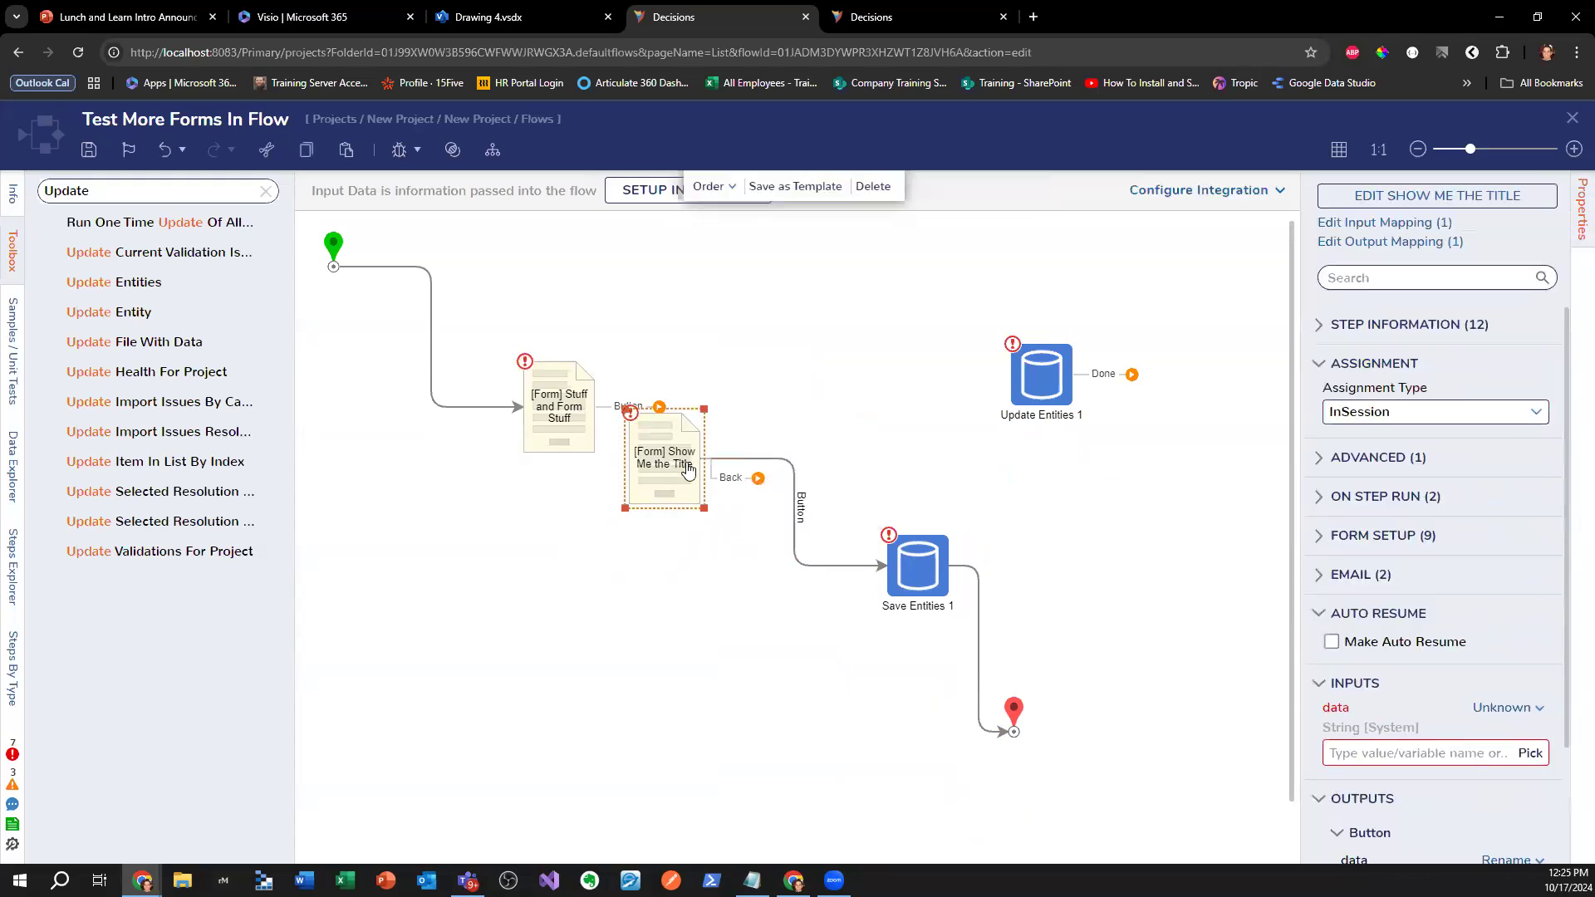
key(Delete)
drag(659, 407, 902, 568)
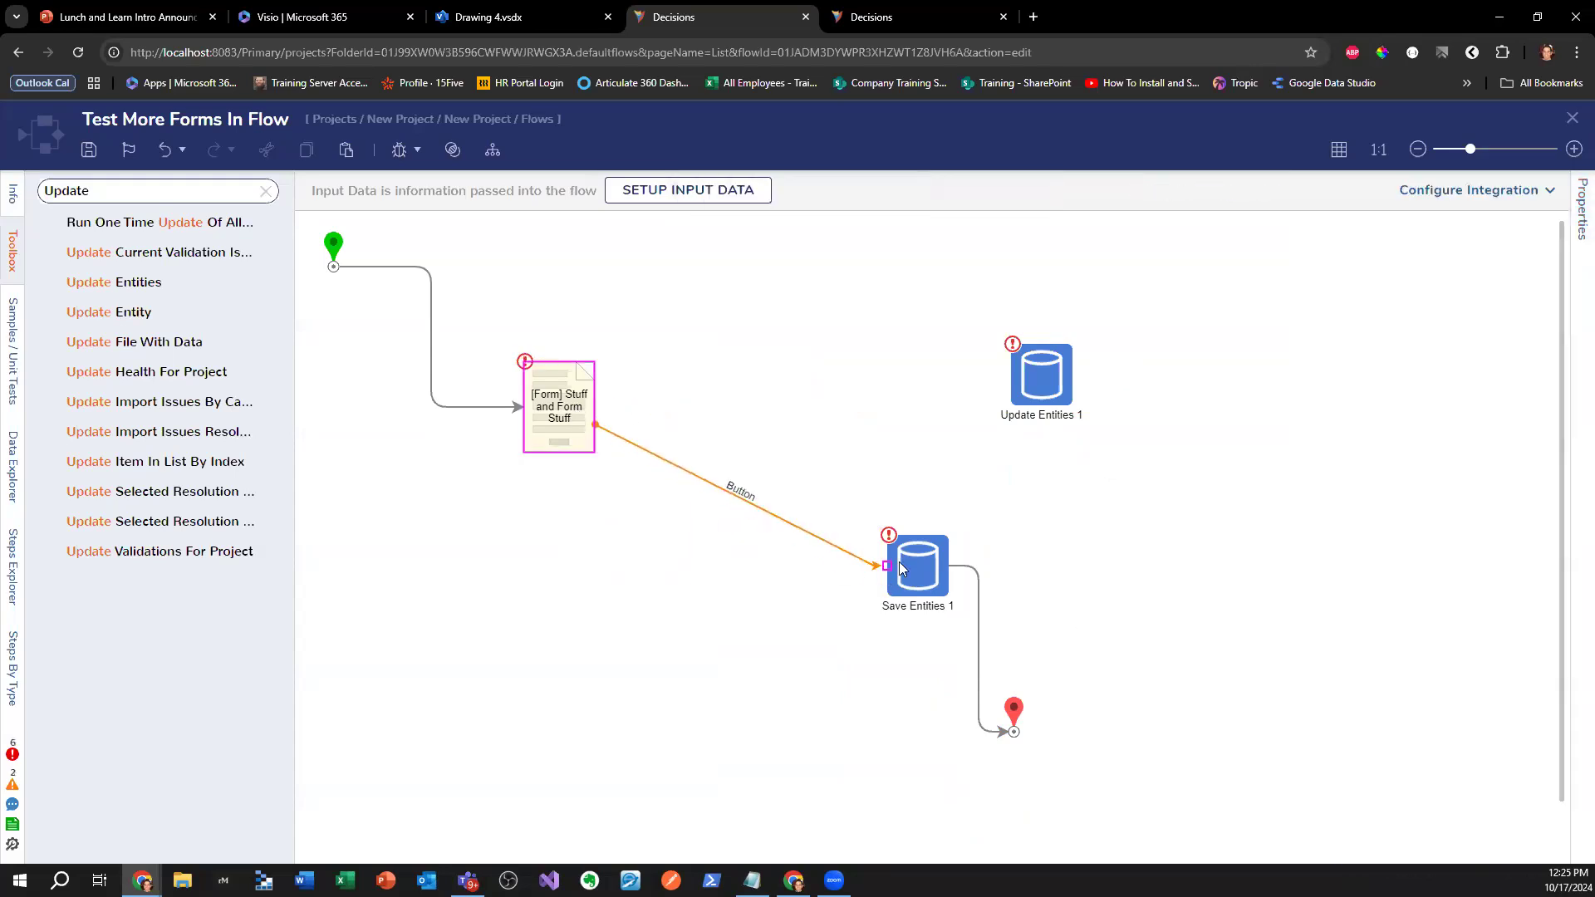
- Set the Save Entities step's type name to Account
click(1430, 441)
text(Account)
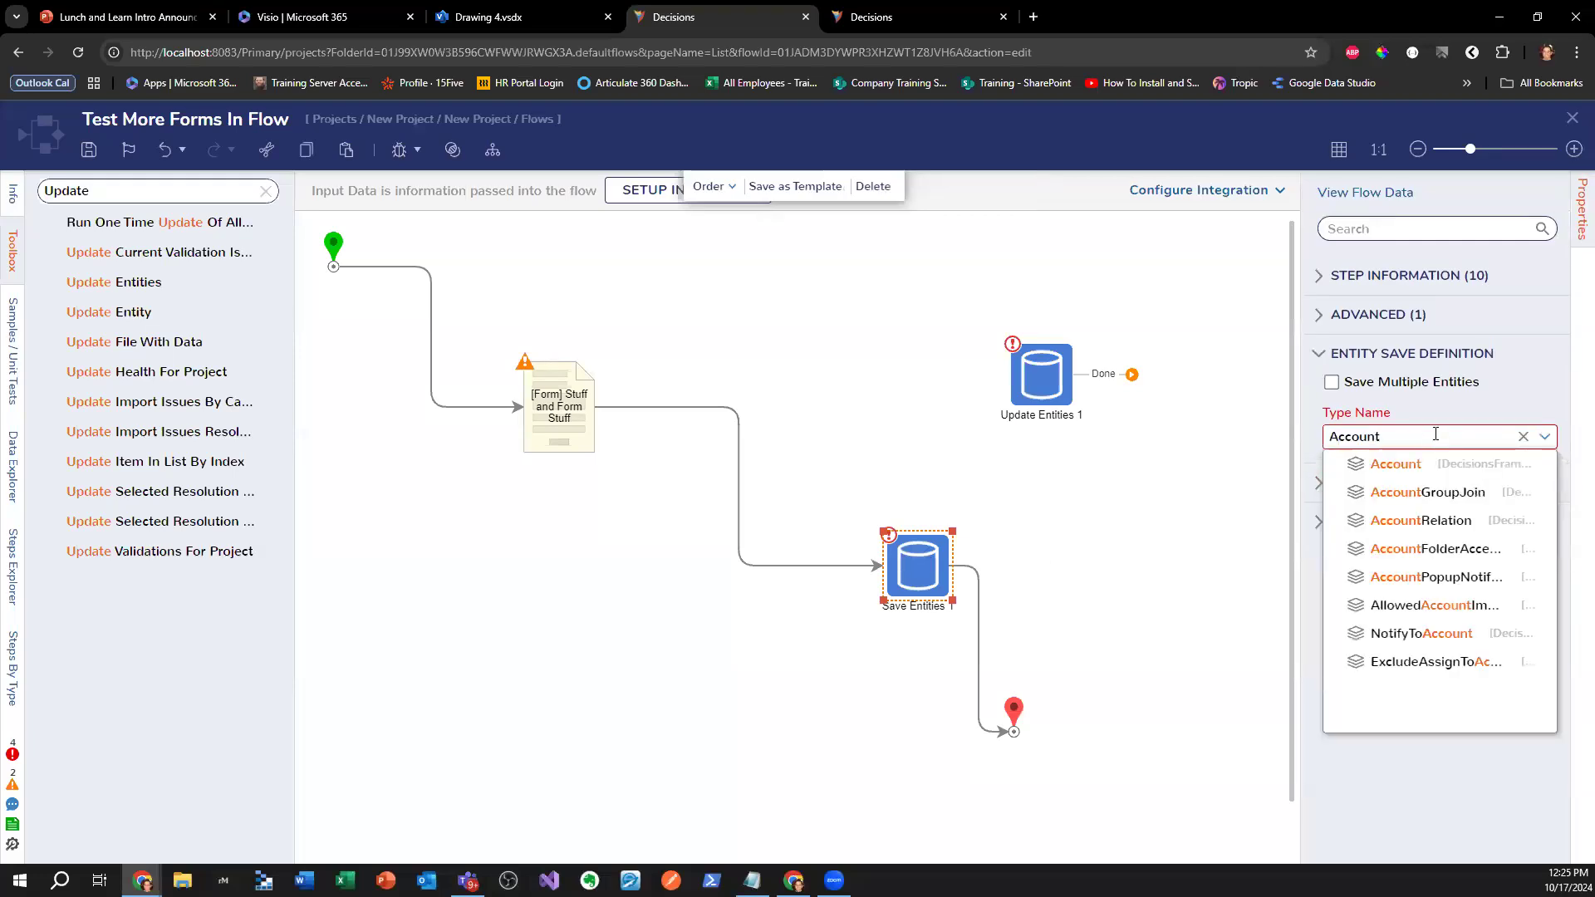
click(1440, 474)
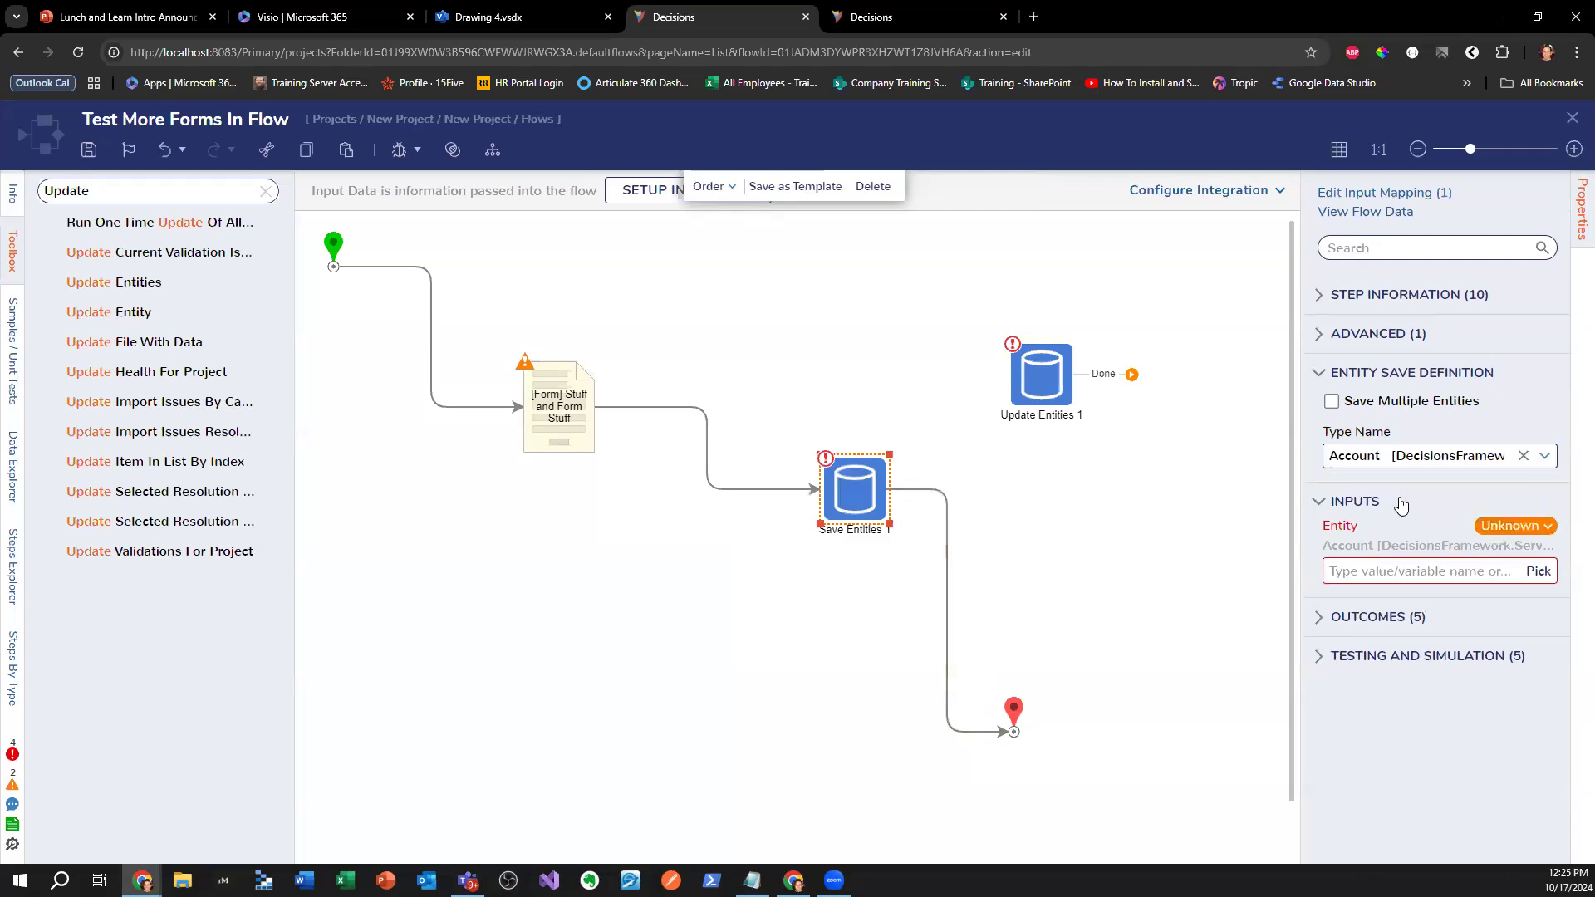
- Try building the Save Entities step's Entity input from AccountType, AdministratorViewOnly and AccountPictureID, and switch its mapping to Constant
click(1524, 594)
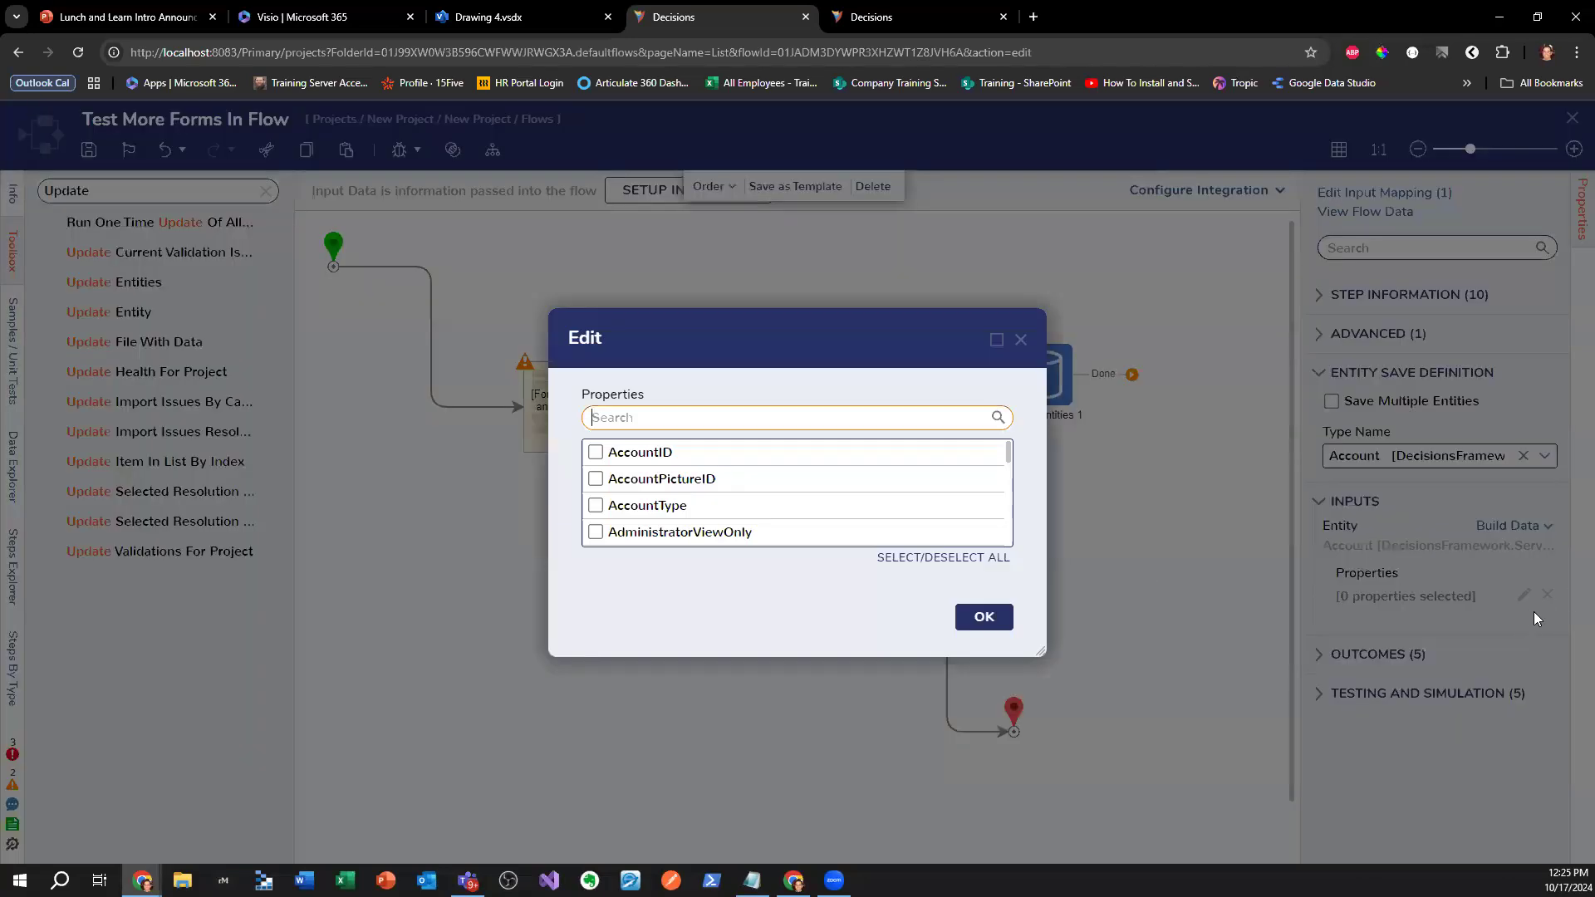
click(607, 507)
click(606, 532)
click(604, 479)
click(983, 617)
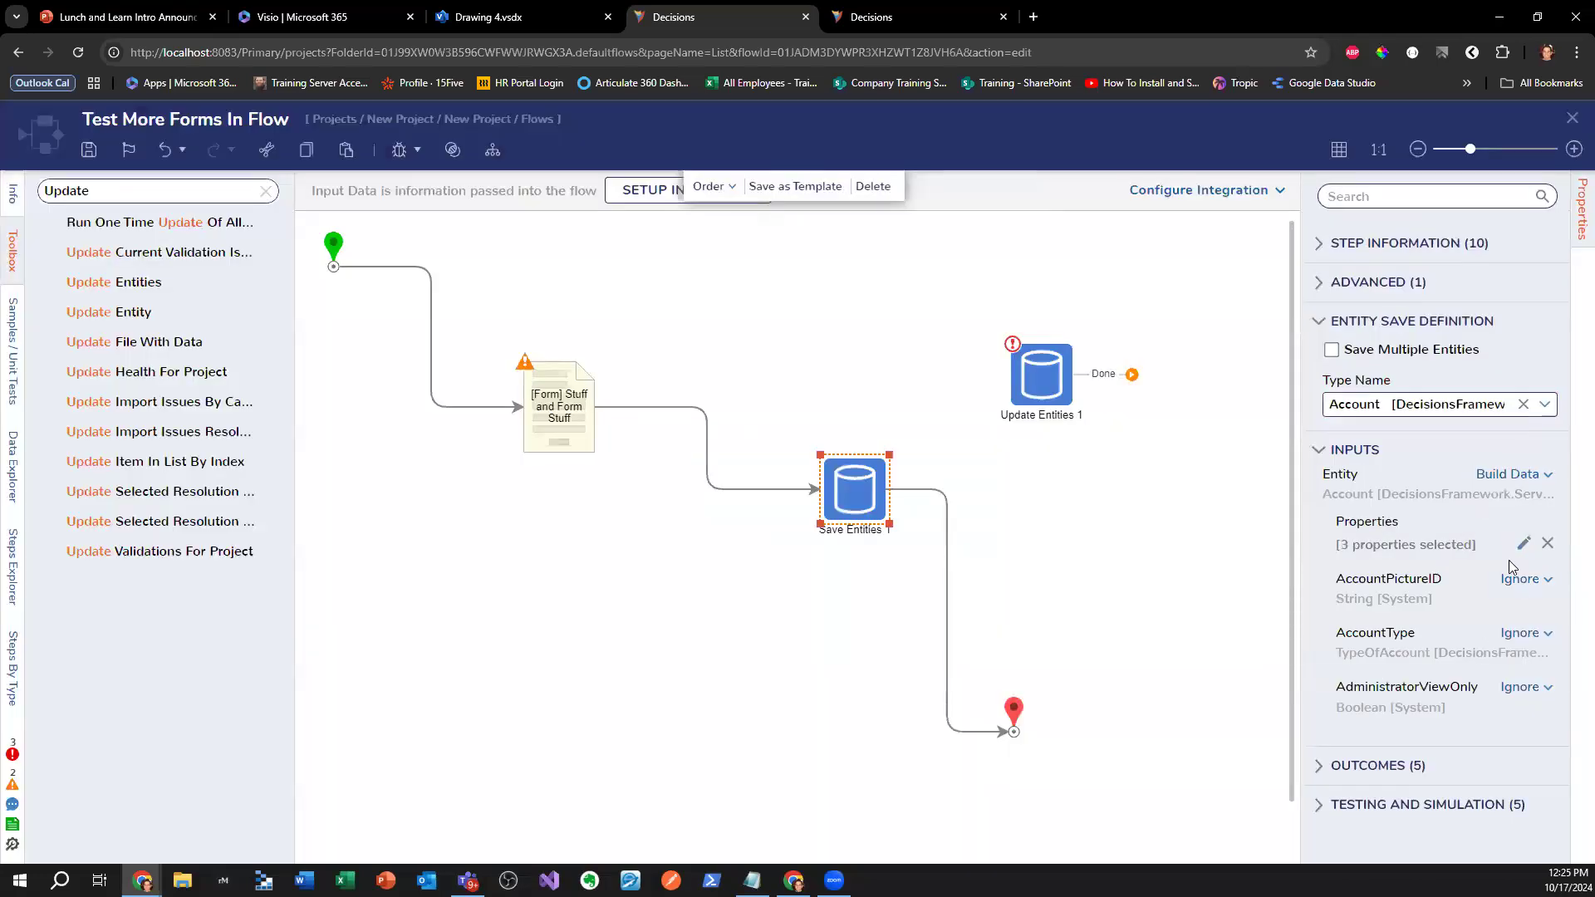
click(1508, 474)
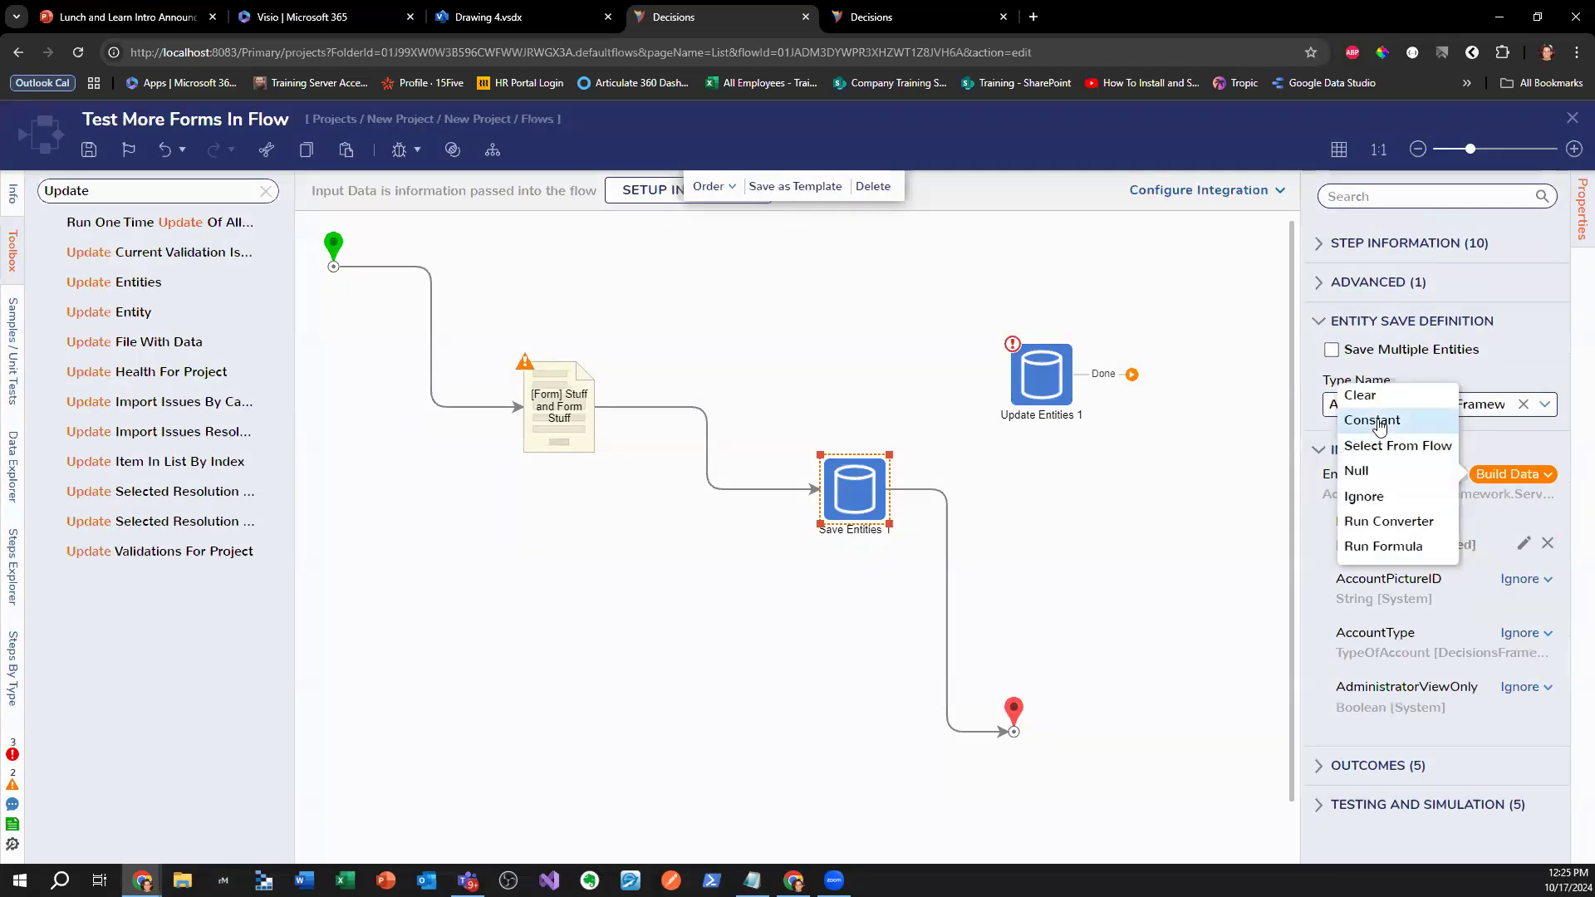
click(1379, 426)
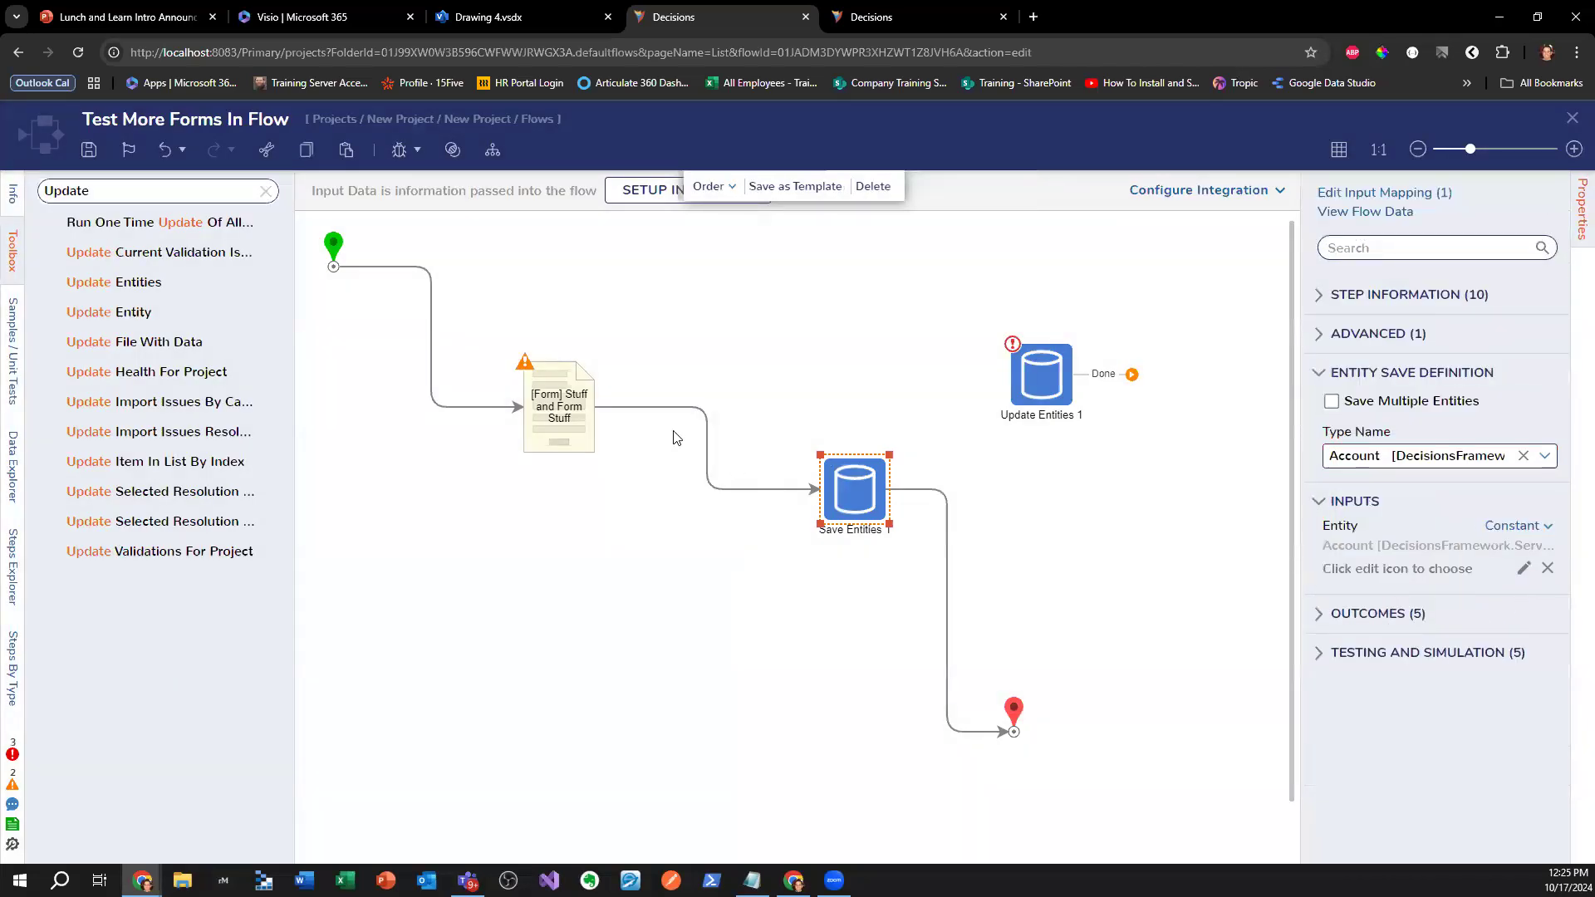
- Check the Stuff and Form Stuff step's inputs and set the Save Entities step's Entity input mapping to Select From Flow
click(558, 411)
scroll(1385, 598, down, 5)
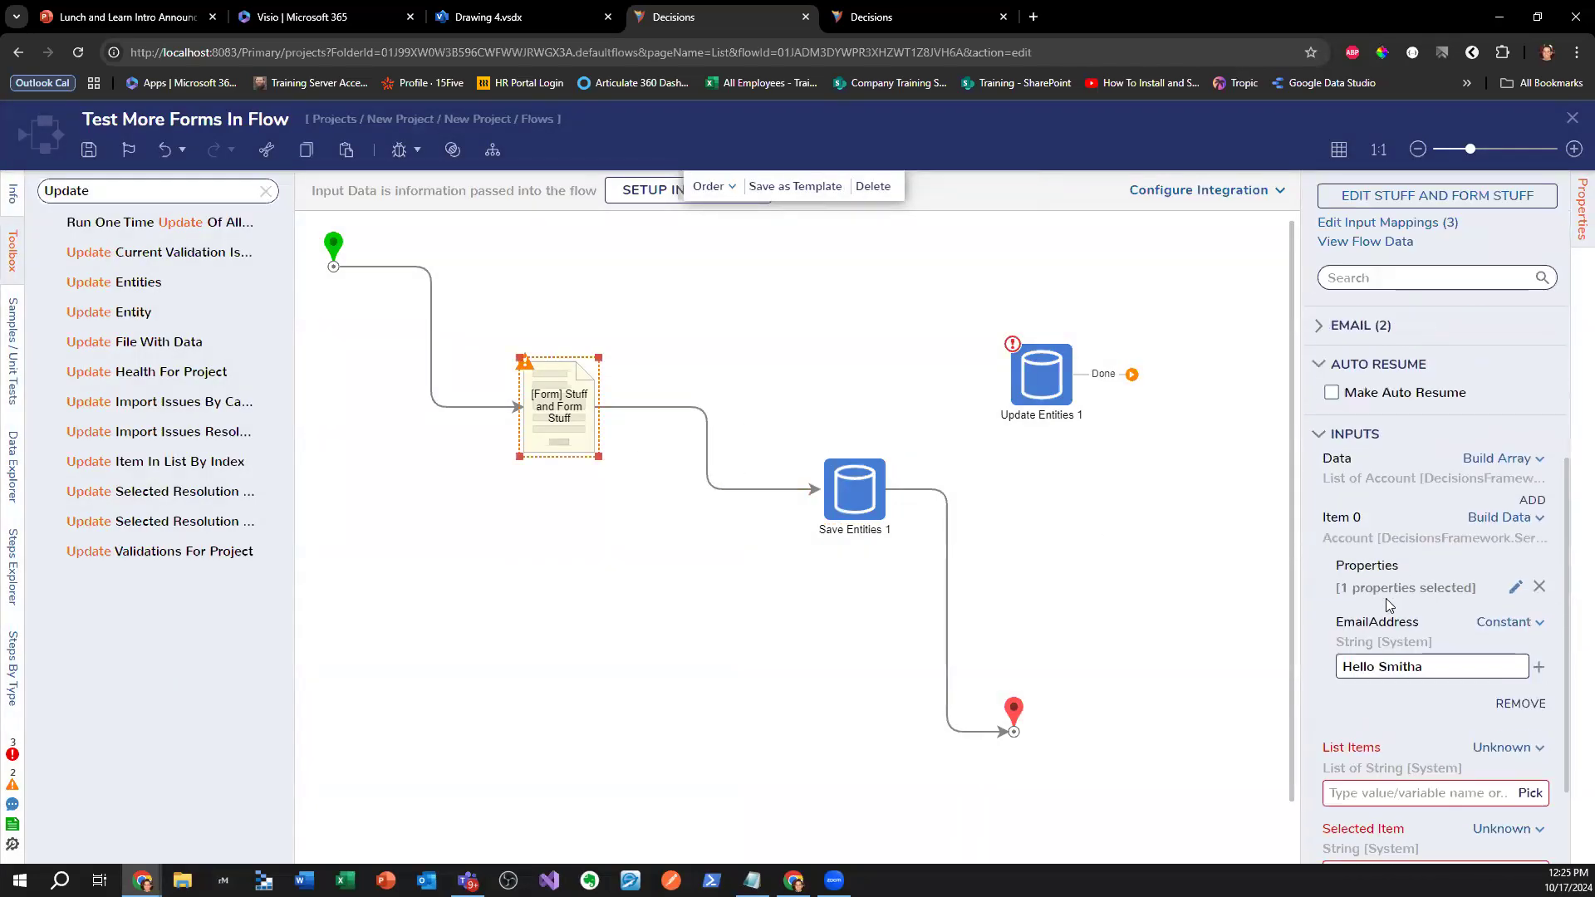
scroll(1404, 622, down, 1)
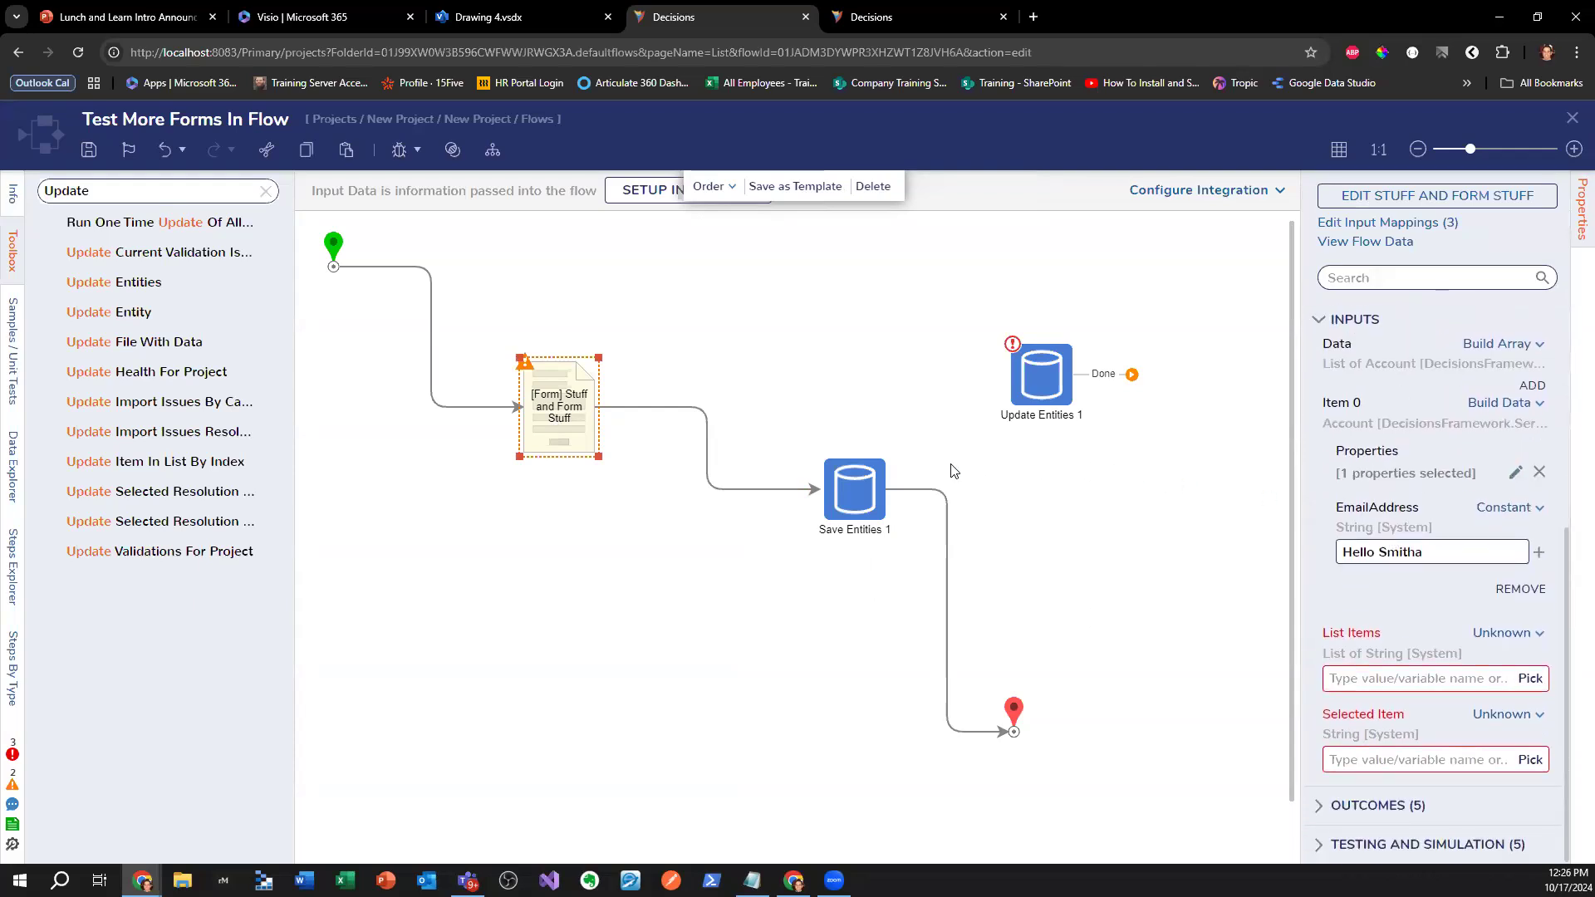
click(854, 490)
click(1513, 525)
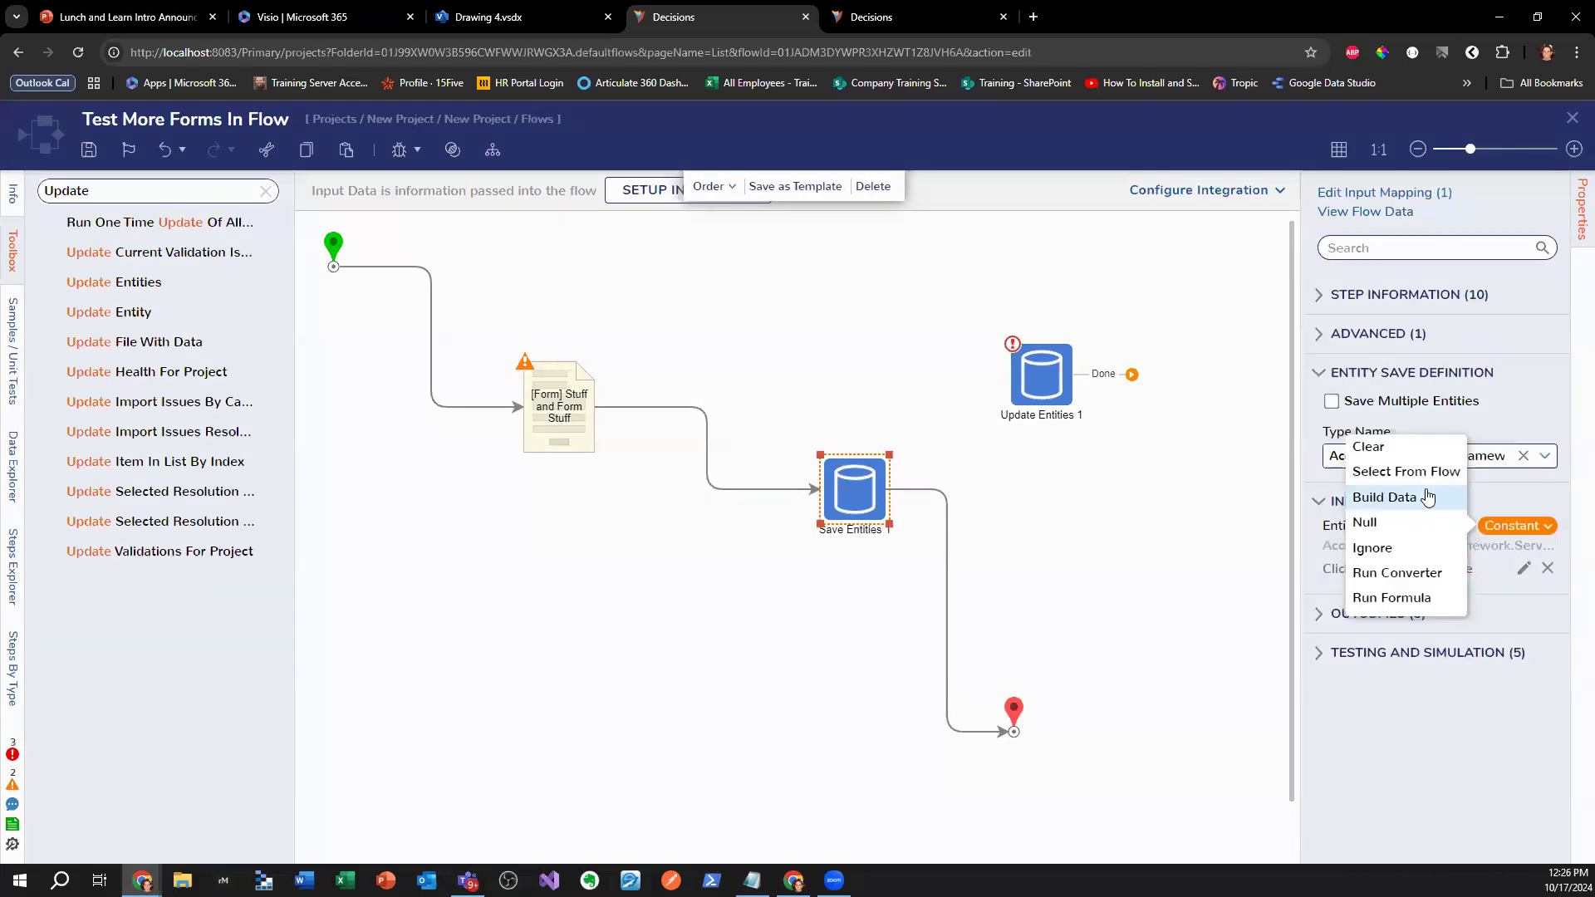
click(1426, 474)
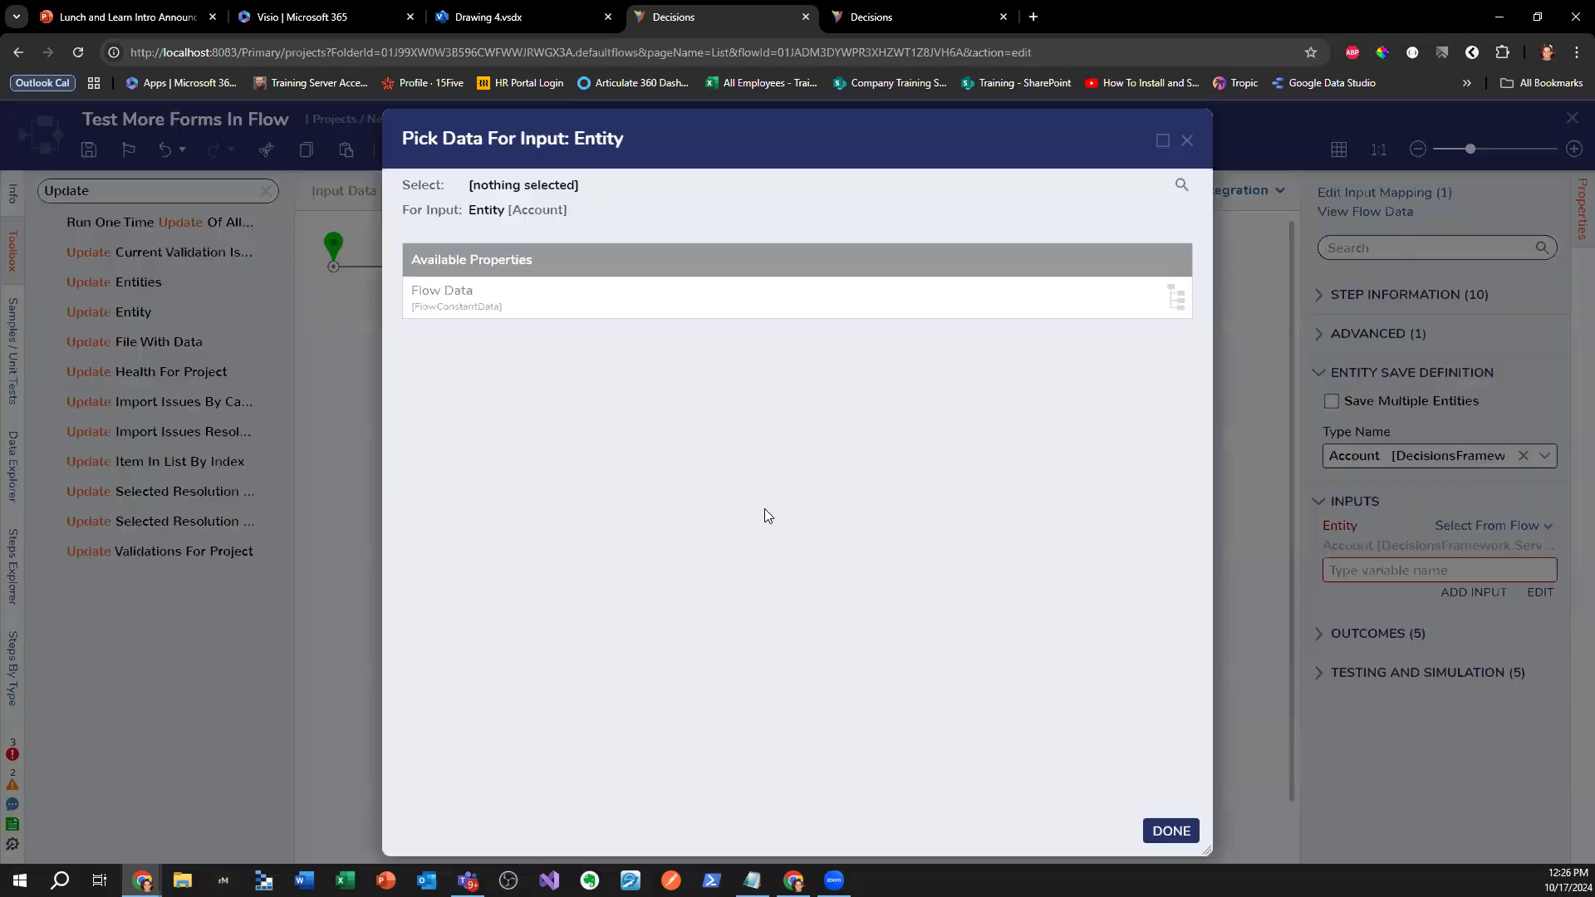
click(1187, 140)
- Open the Stuff and Form Stuff form for editing and set its advanced data grid's Grid Mode to OutputAll
click(581, 432)
scroll(1435, 706, down, 5)
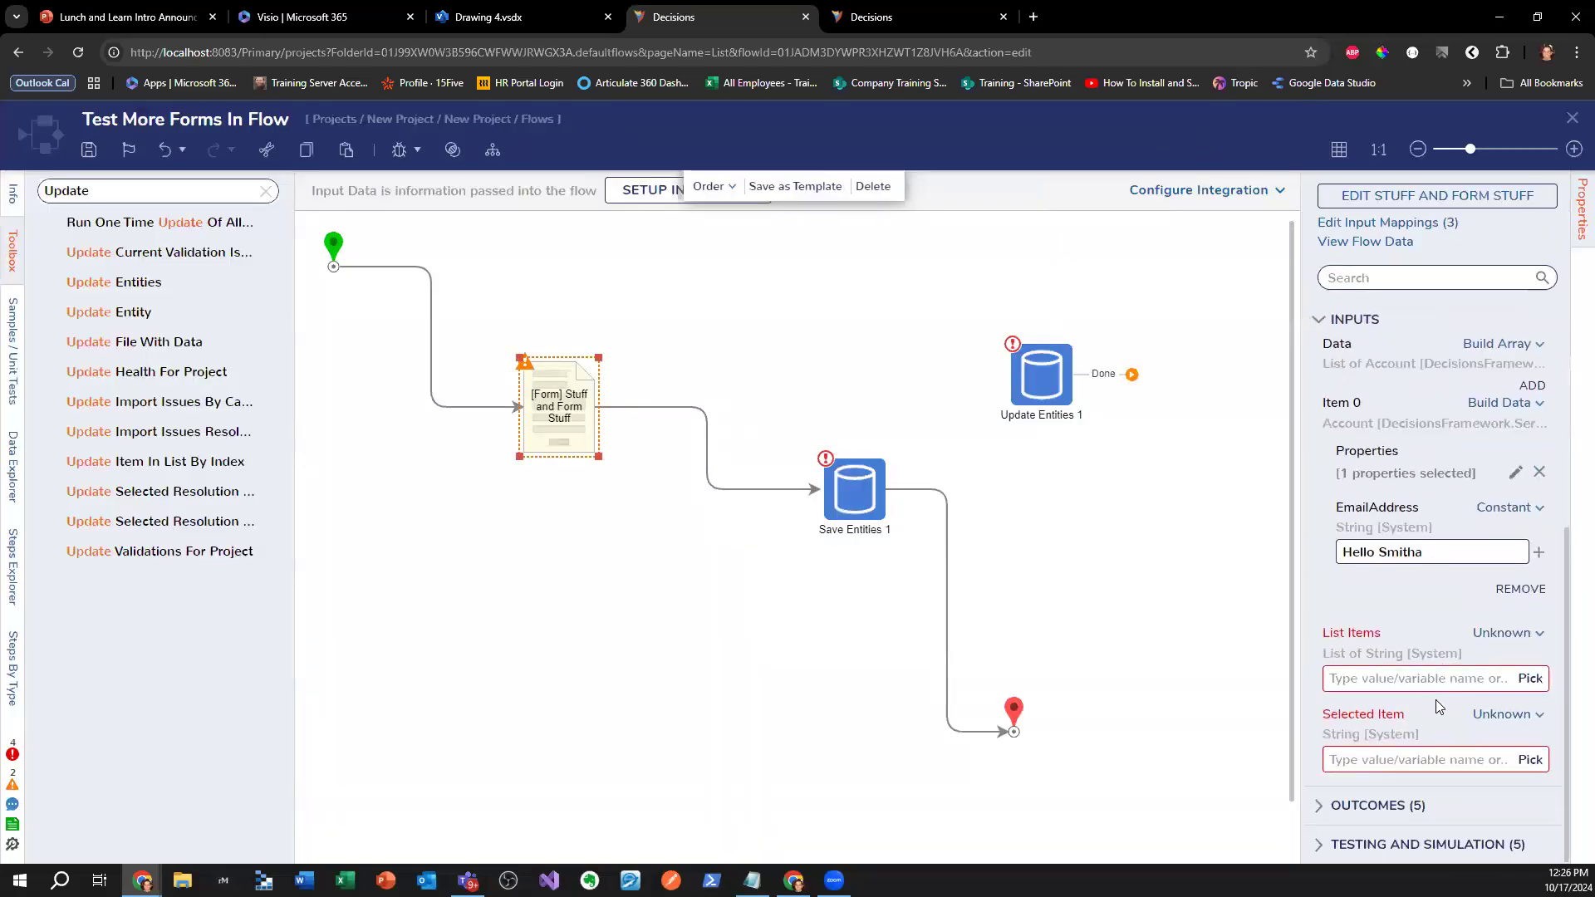
click(1437, 195)
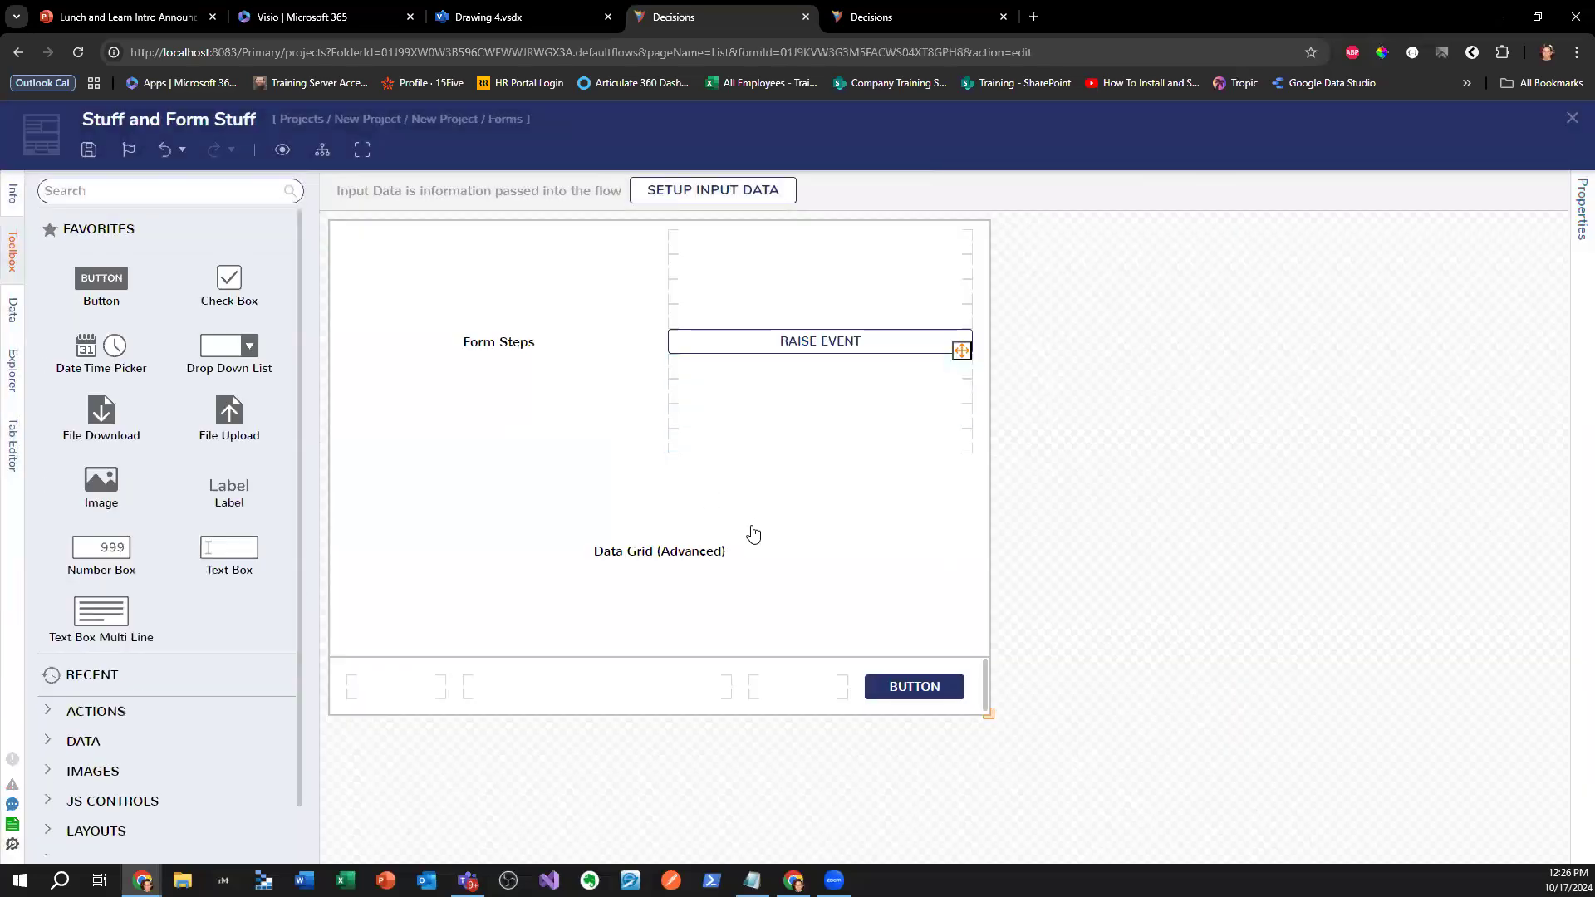
click(754, 534)
click(1504, 409)
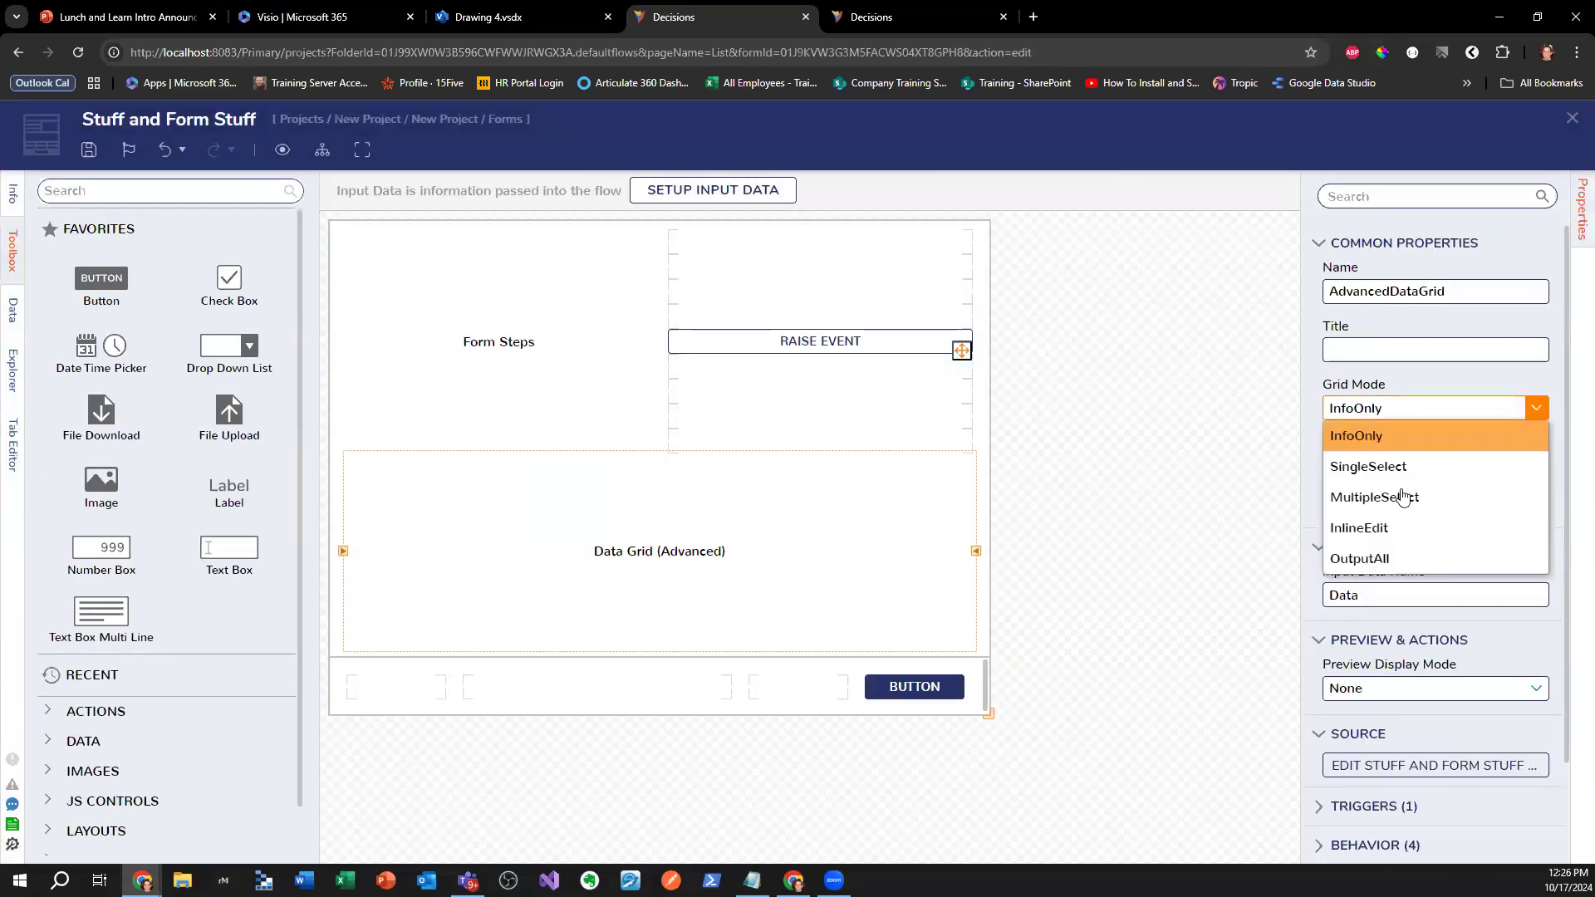
click(1396, 558)
- Name the data grid's output Output Data, and save and close the form
scroll(1431, 648, down, 5)
click(1407, 478)
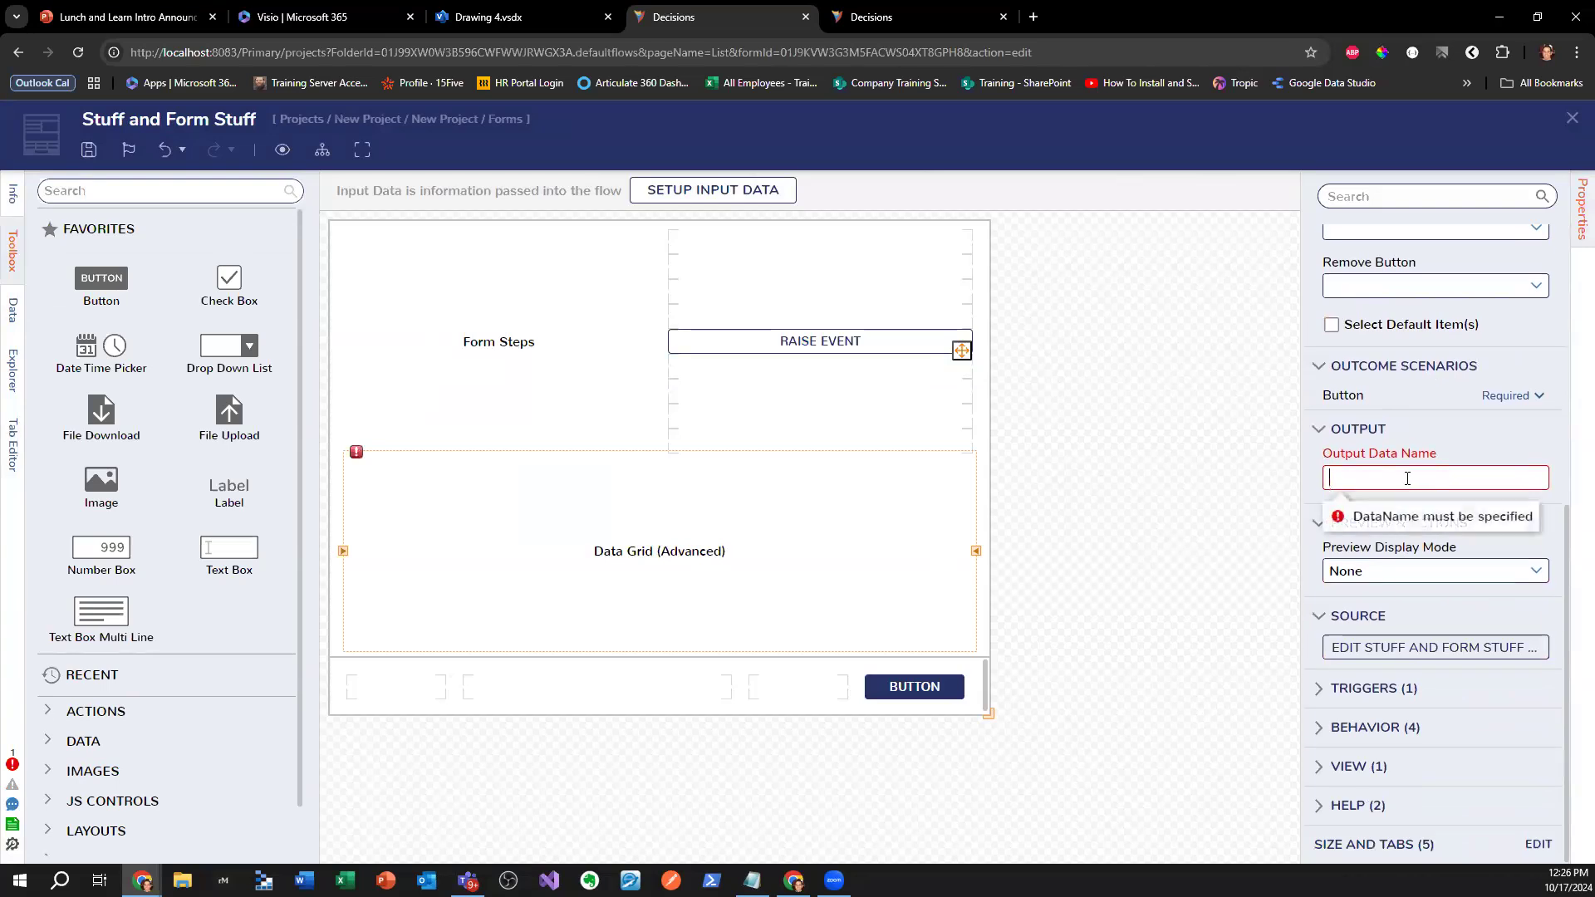
text(Output )
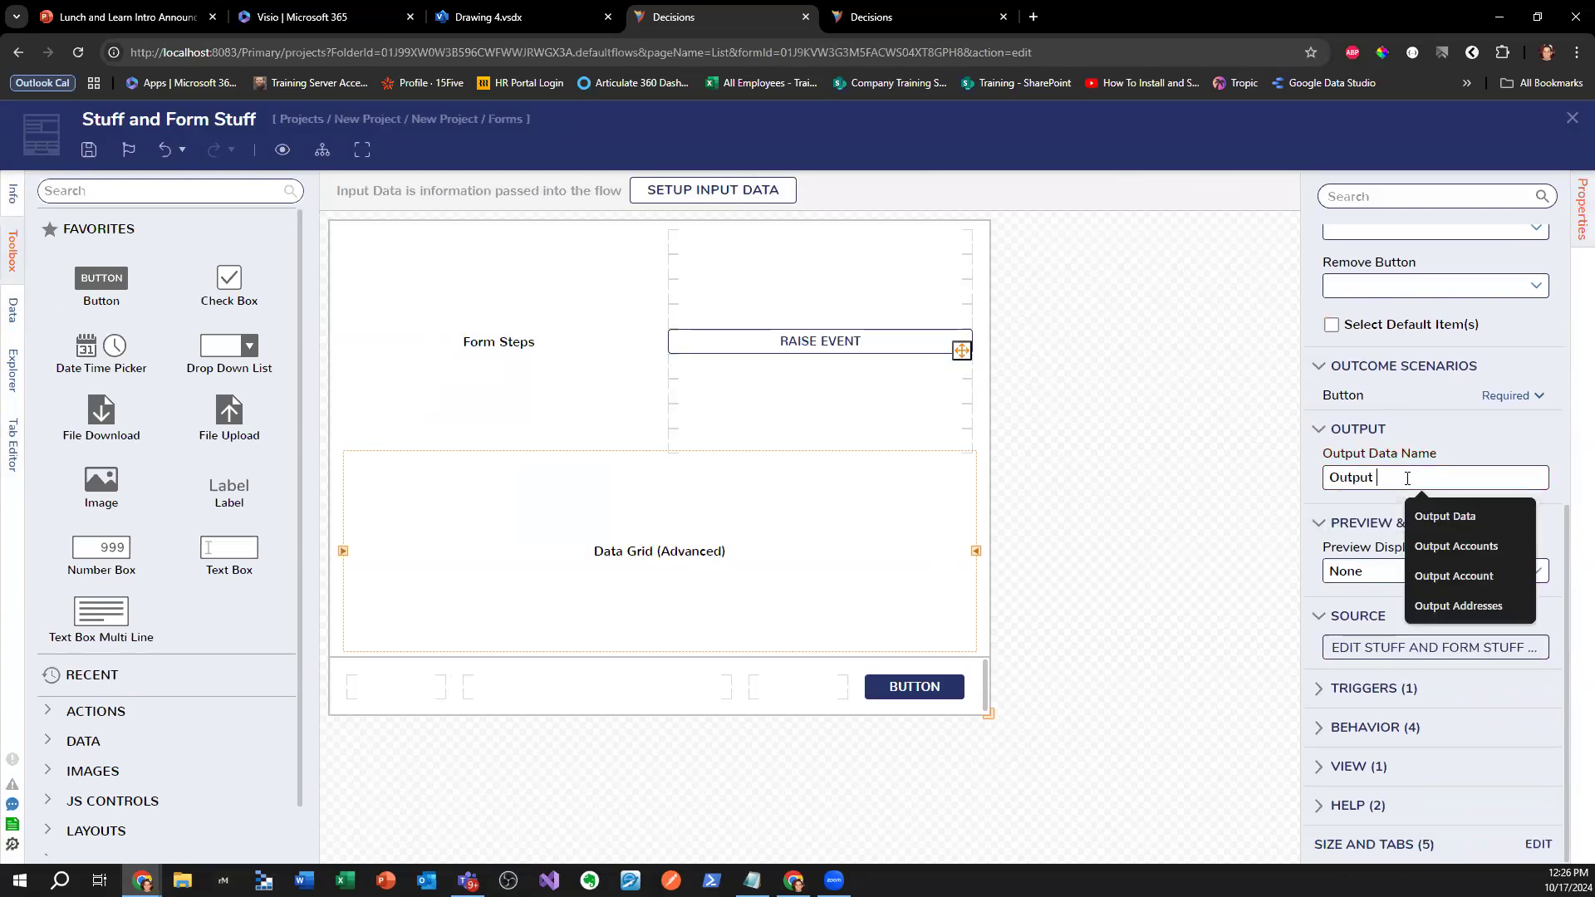
text(Data)
click(1088, 630)
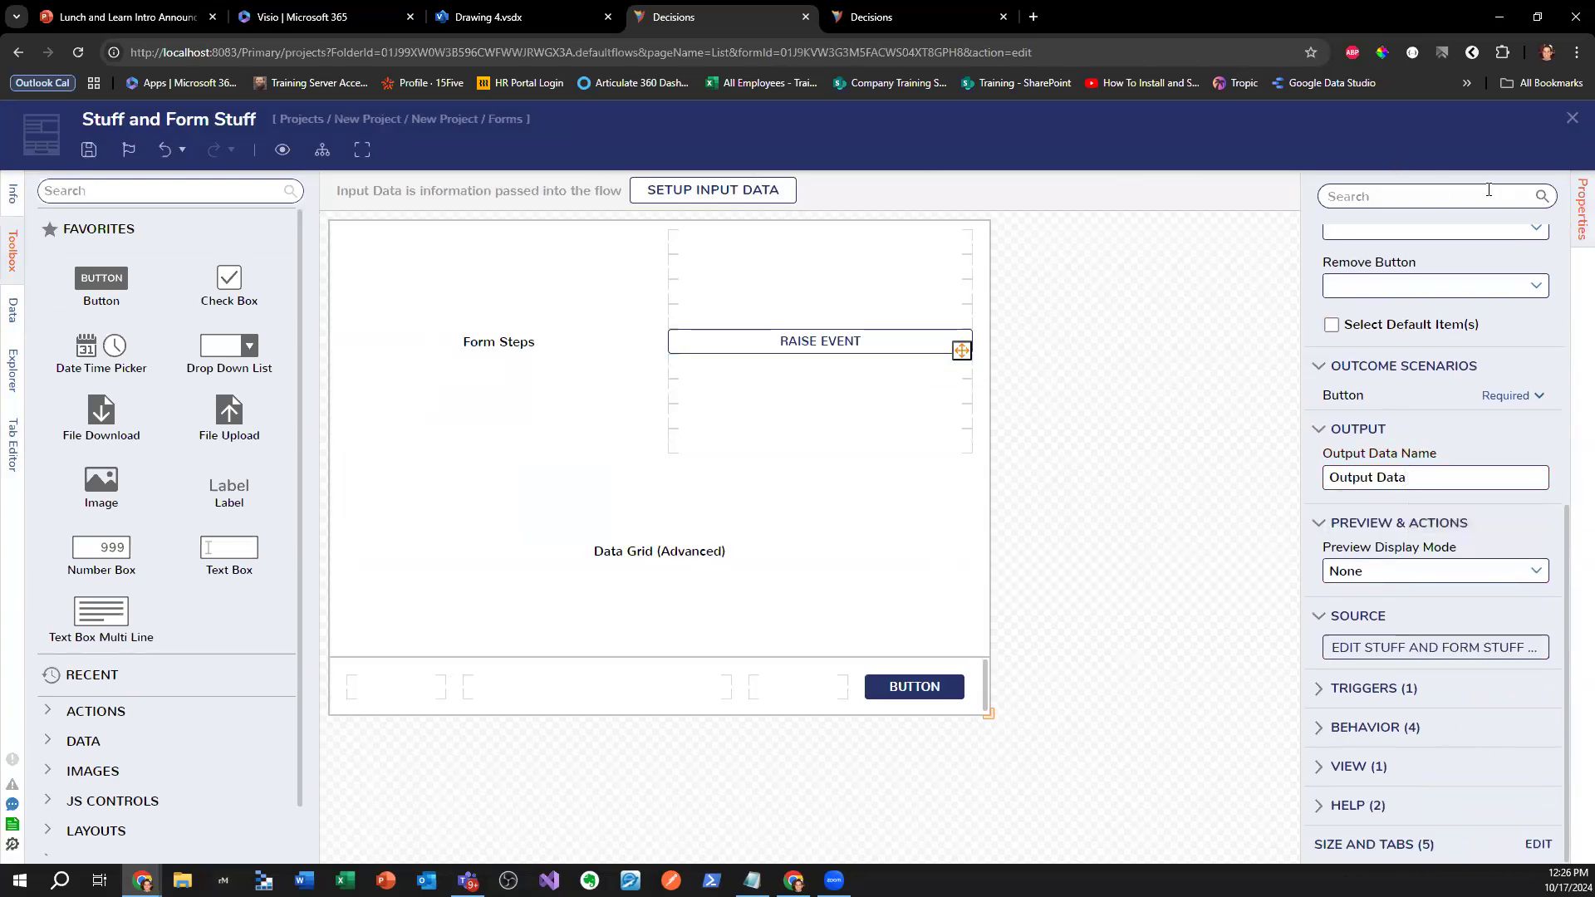
click(1572, 118)
click(1020, 631)
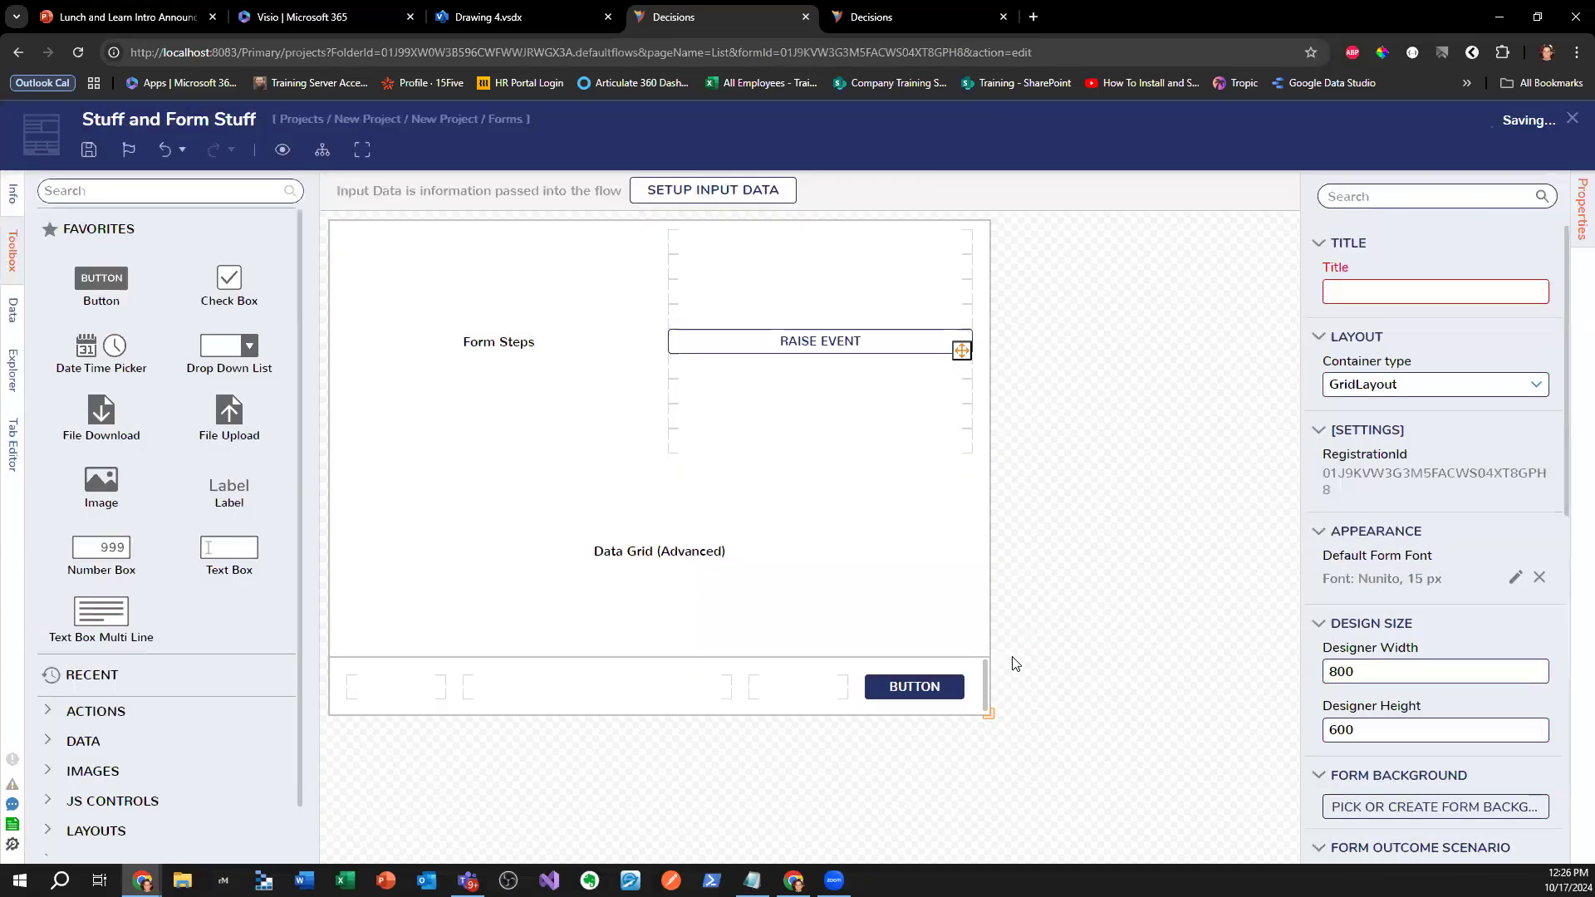
- Compare the Stuff and Form Stuff step's outputs with the Save Entities step's Entity input
click(839, 486)
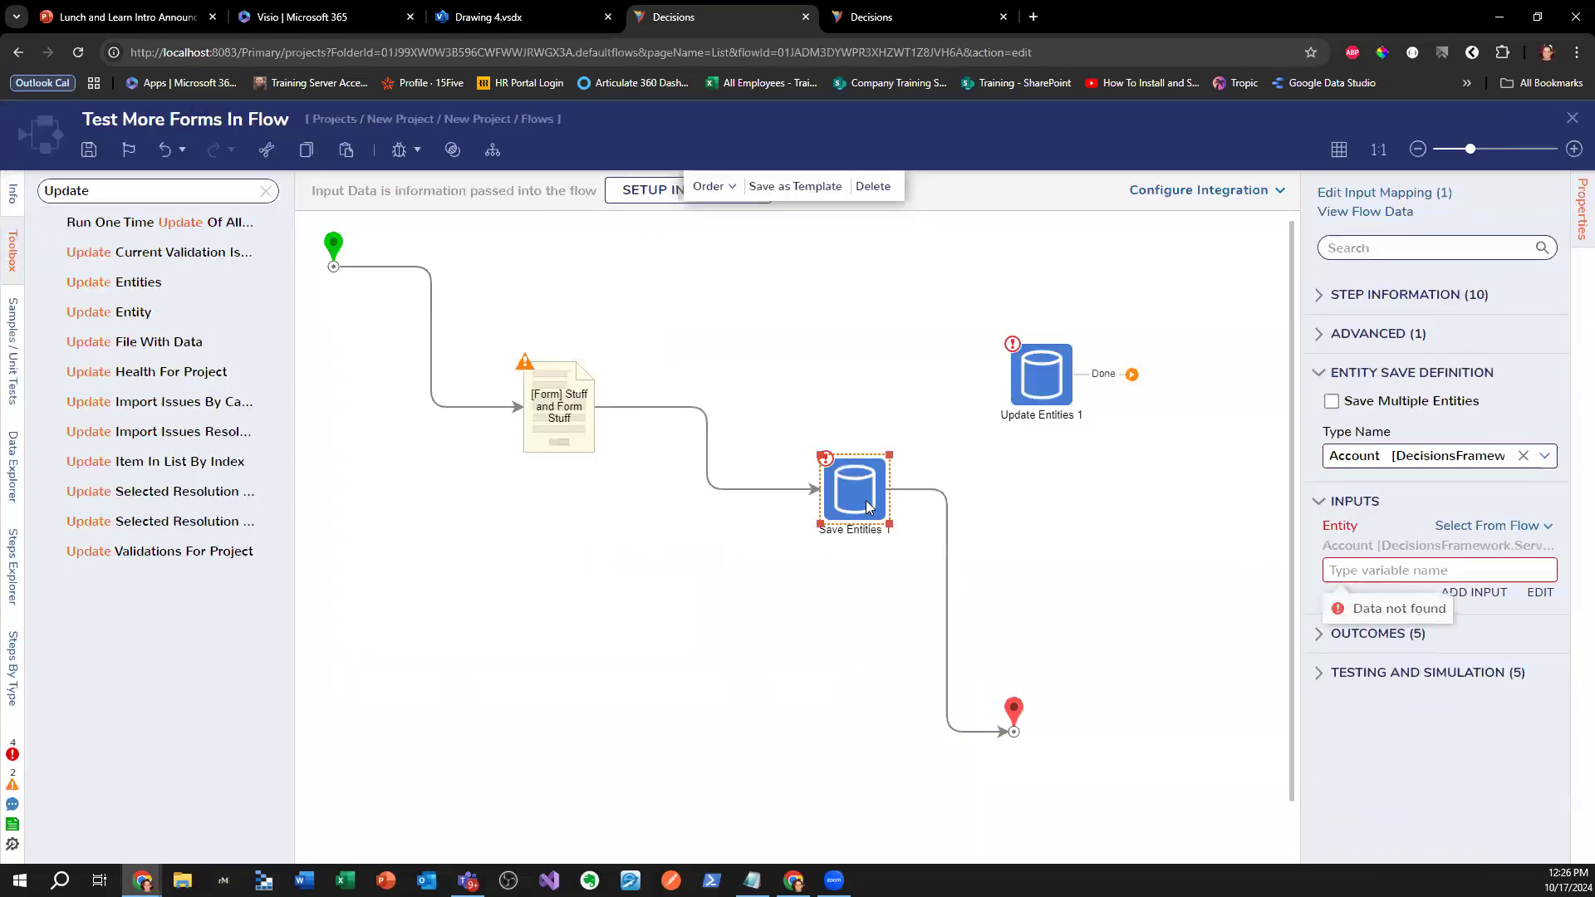
click(564, 419)
scroll(1426, 700, down, 3)
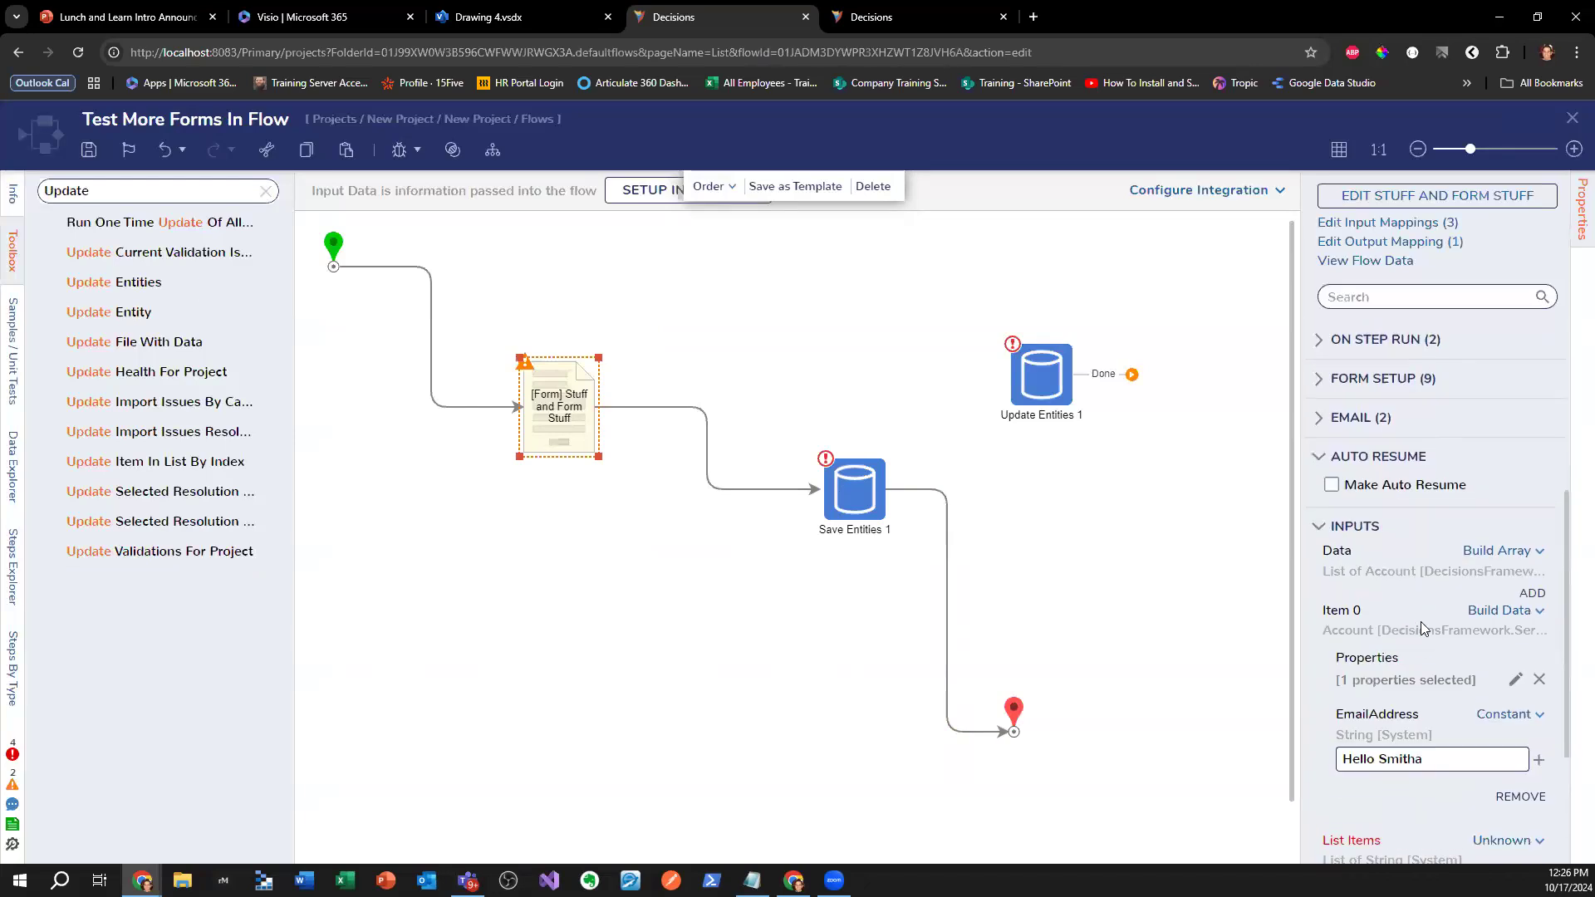
scroll(1420, 621, up, 2)
drag(1428, 454, 1378, 454)
drag(837, 488, 854, 484)
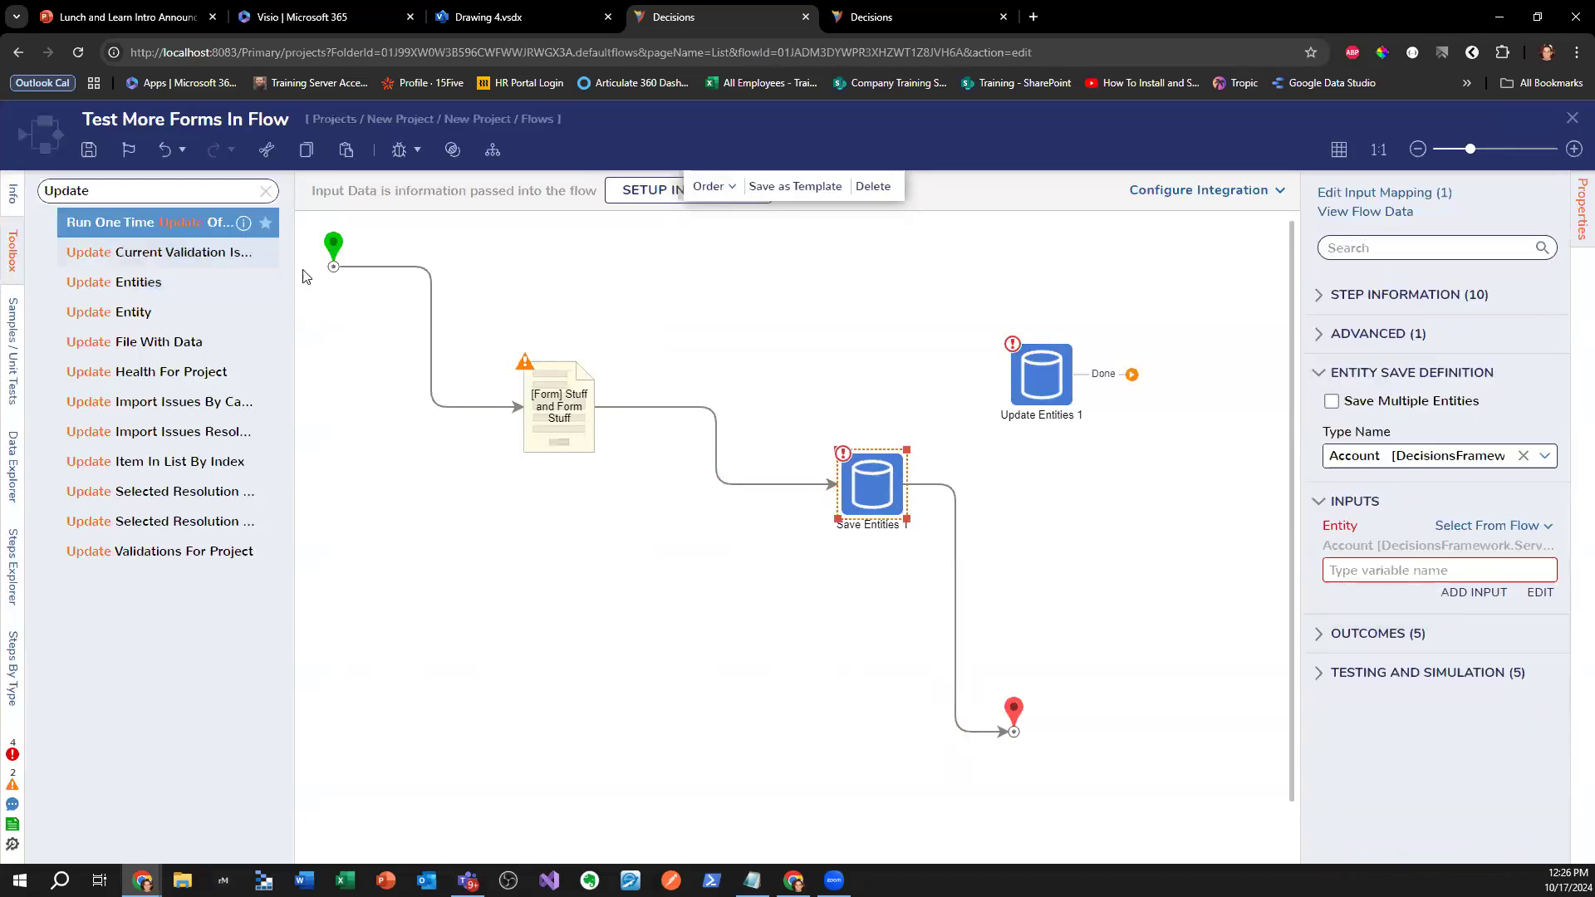
click(550, 415)
- Try inserting a Create Data step between Stuff and Form Stuff and Save Entities, and delete it again
double_click(197, 187)
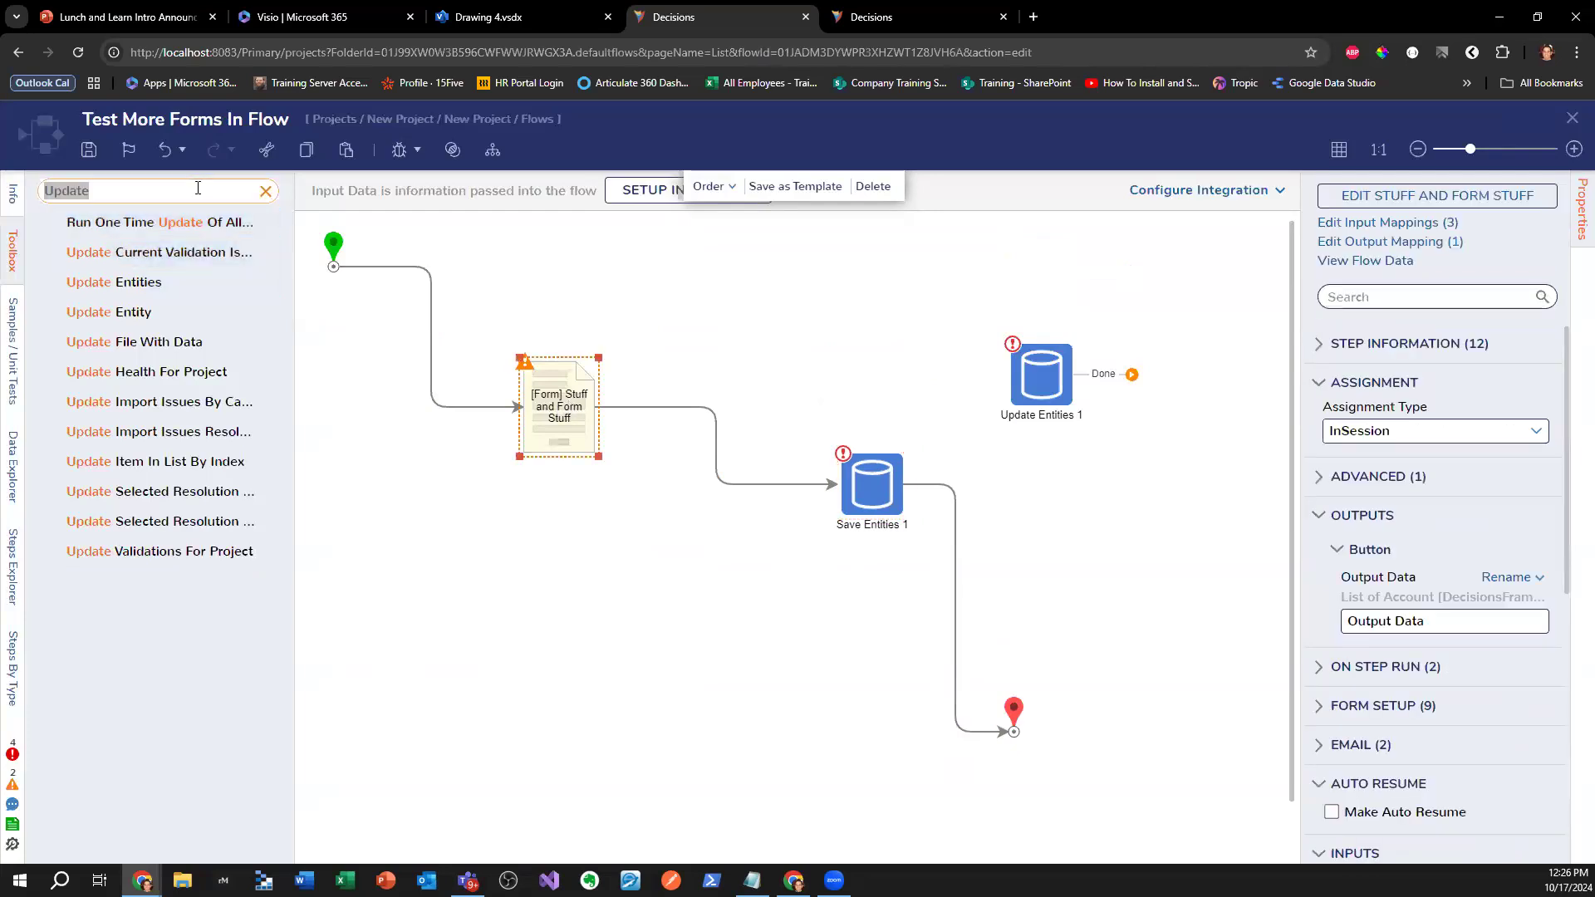
text(Create Data)
drag(158, 226, 723, 448)
right_click(721, 426)
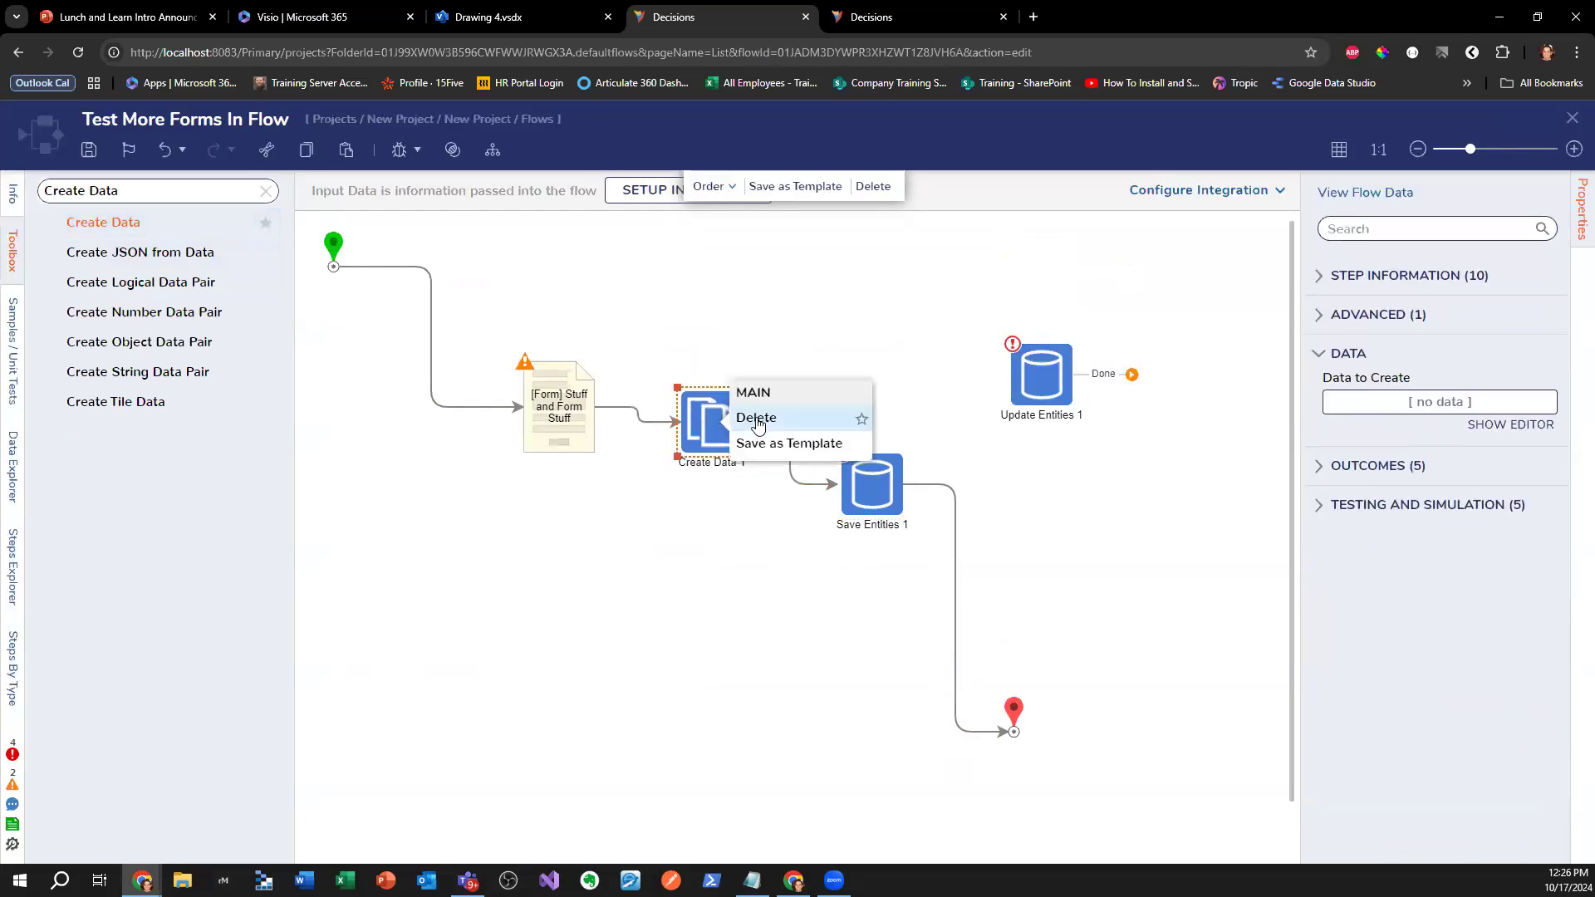
click(758, 420)
- Map the Save Entities step's Entity input to the First item of Output Data
click(575, 427)
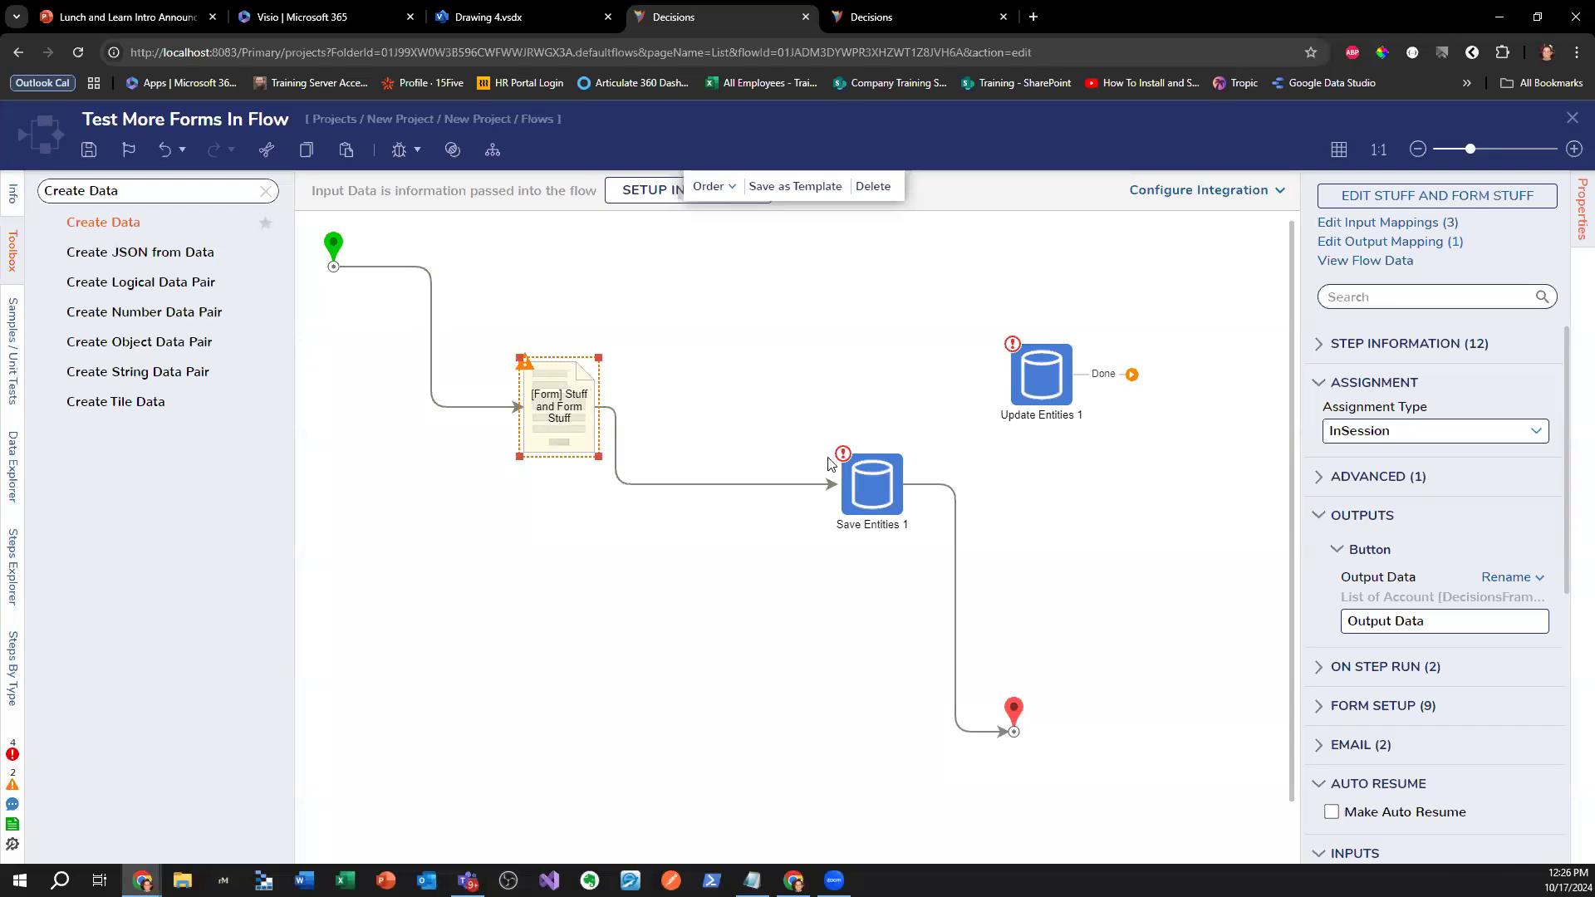
click(889, 477)
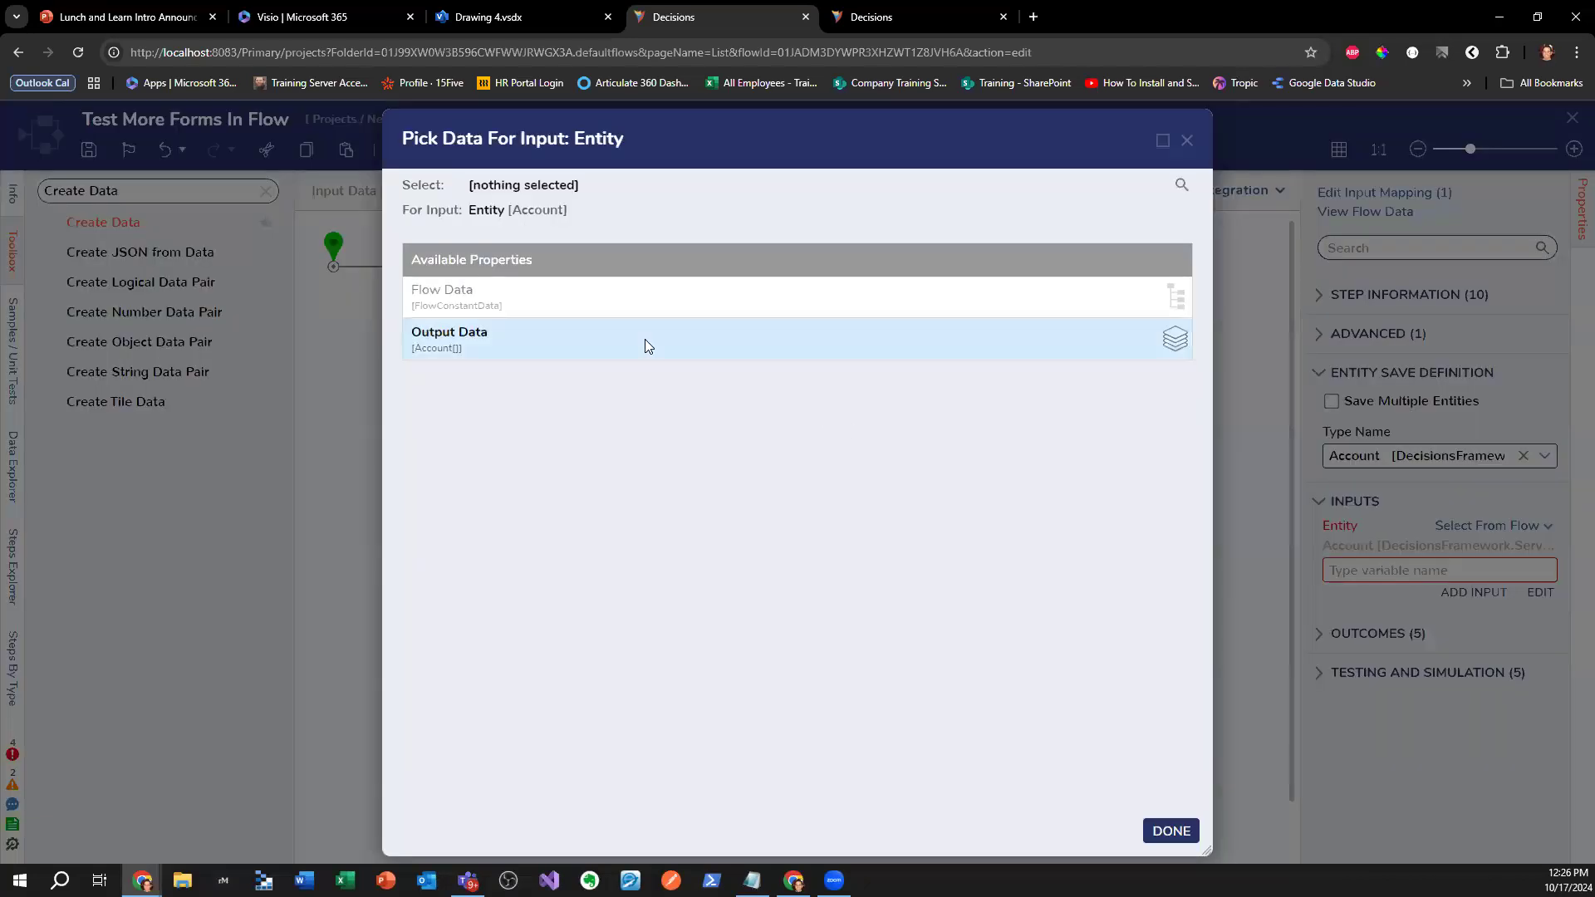
click(645, 339)
scroll(691, 532, down, 10)
scroll(694, 541, down, 10)
click(612, 729)
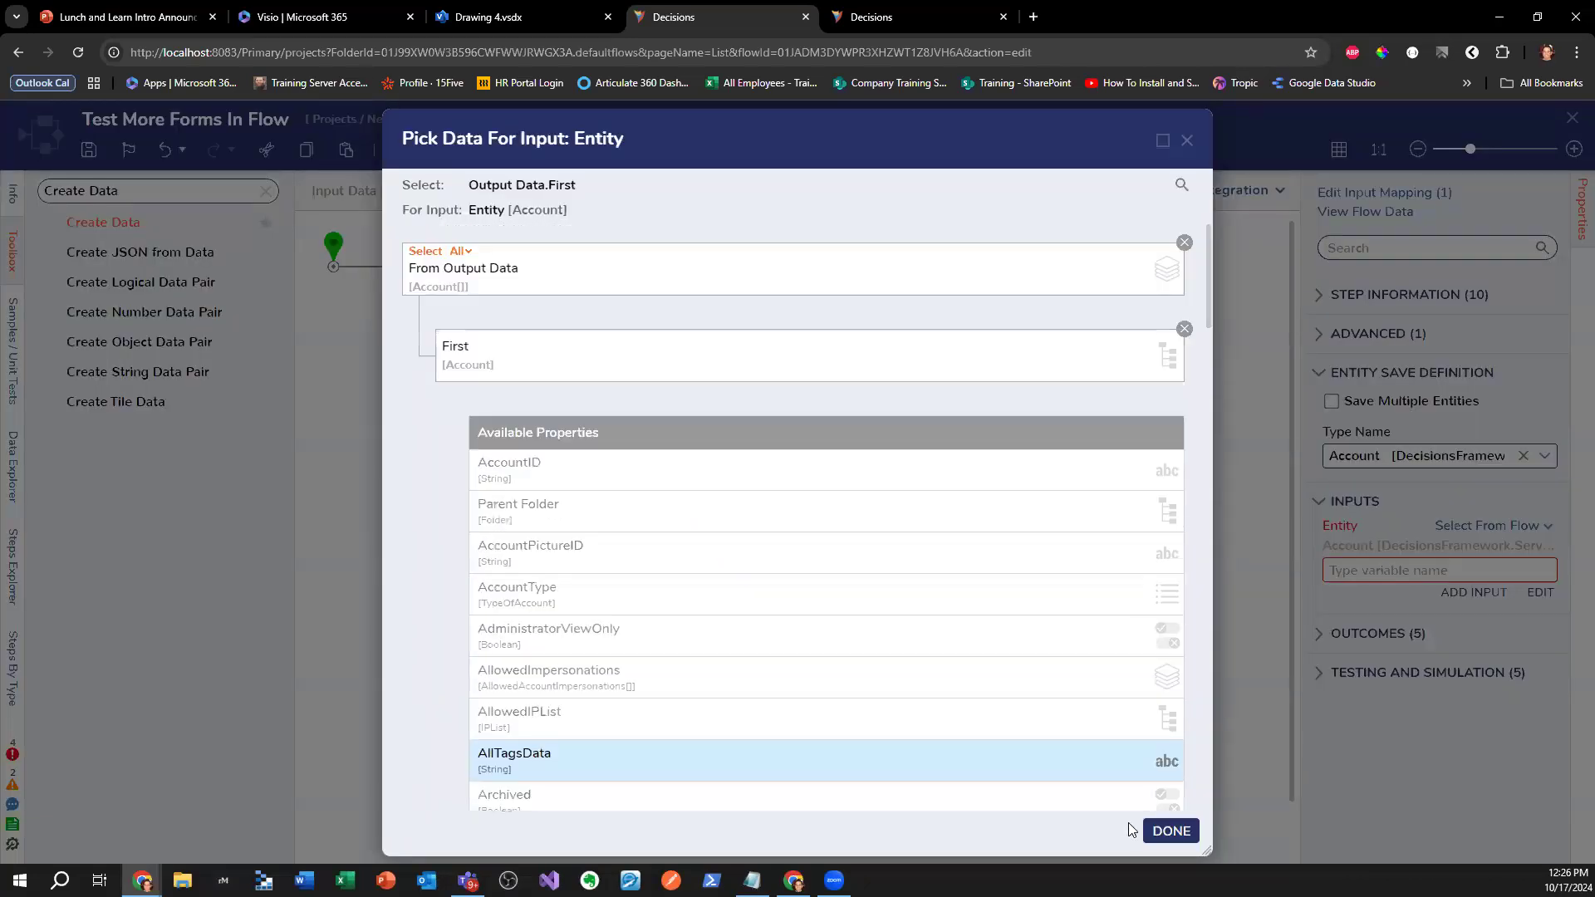
click(1158, 830)
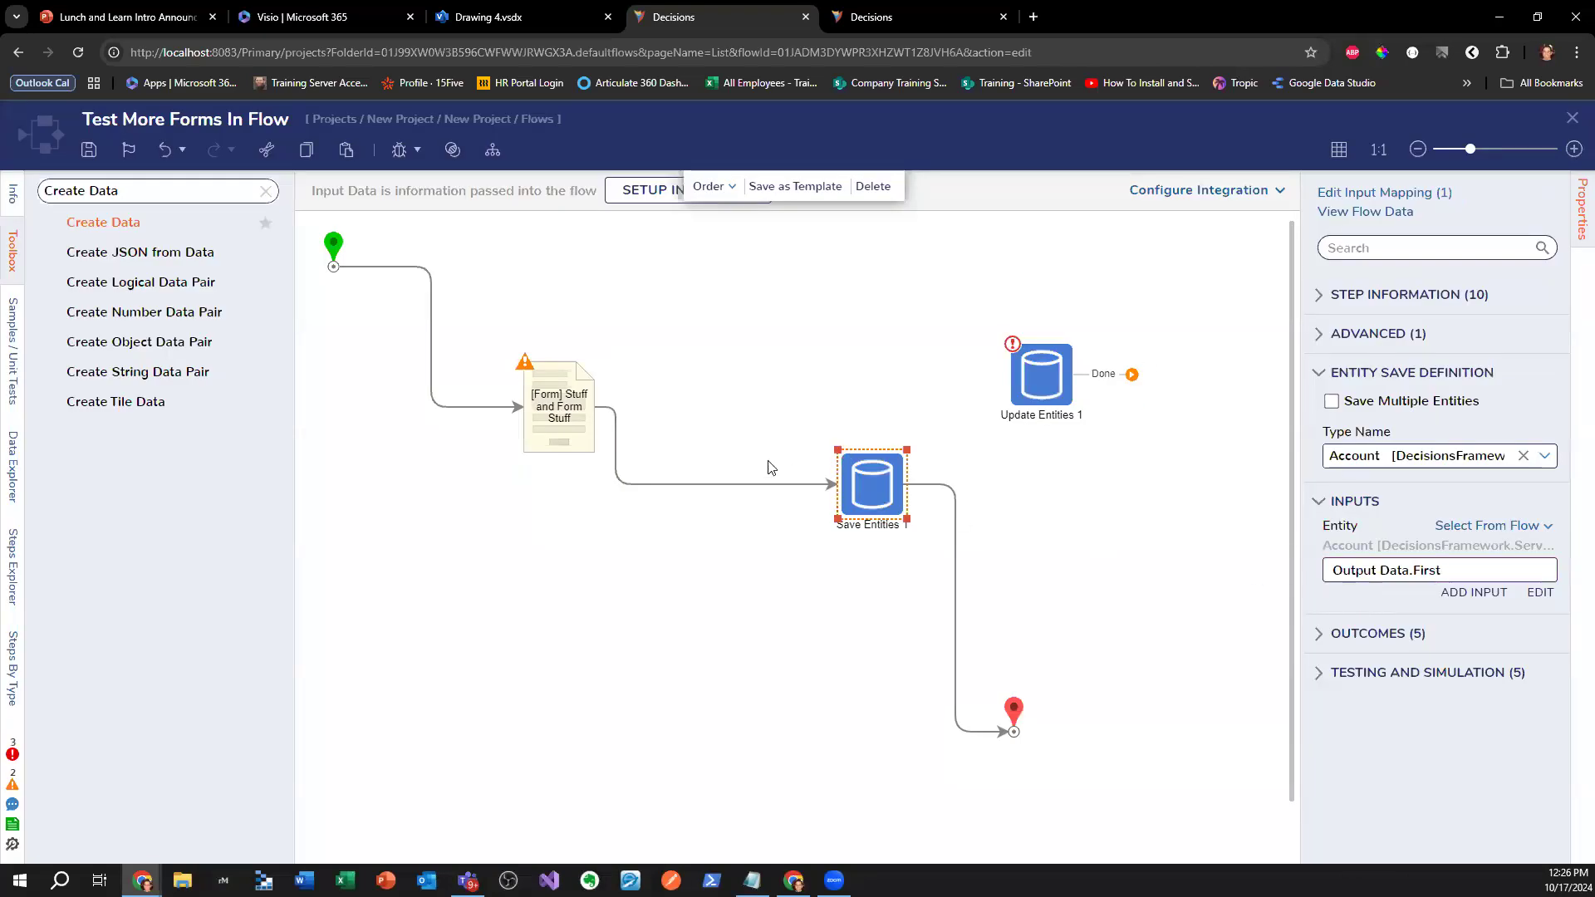
- From the Stuff and Form Stuff data grid's report, open the Run Flow column's Display row data in a form flow
double_click(557, 405)
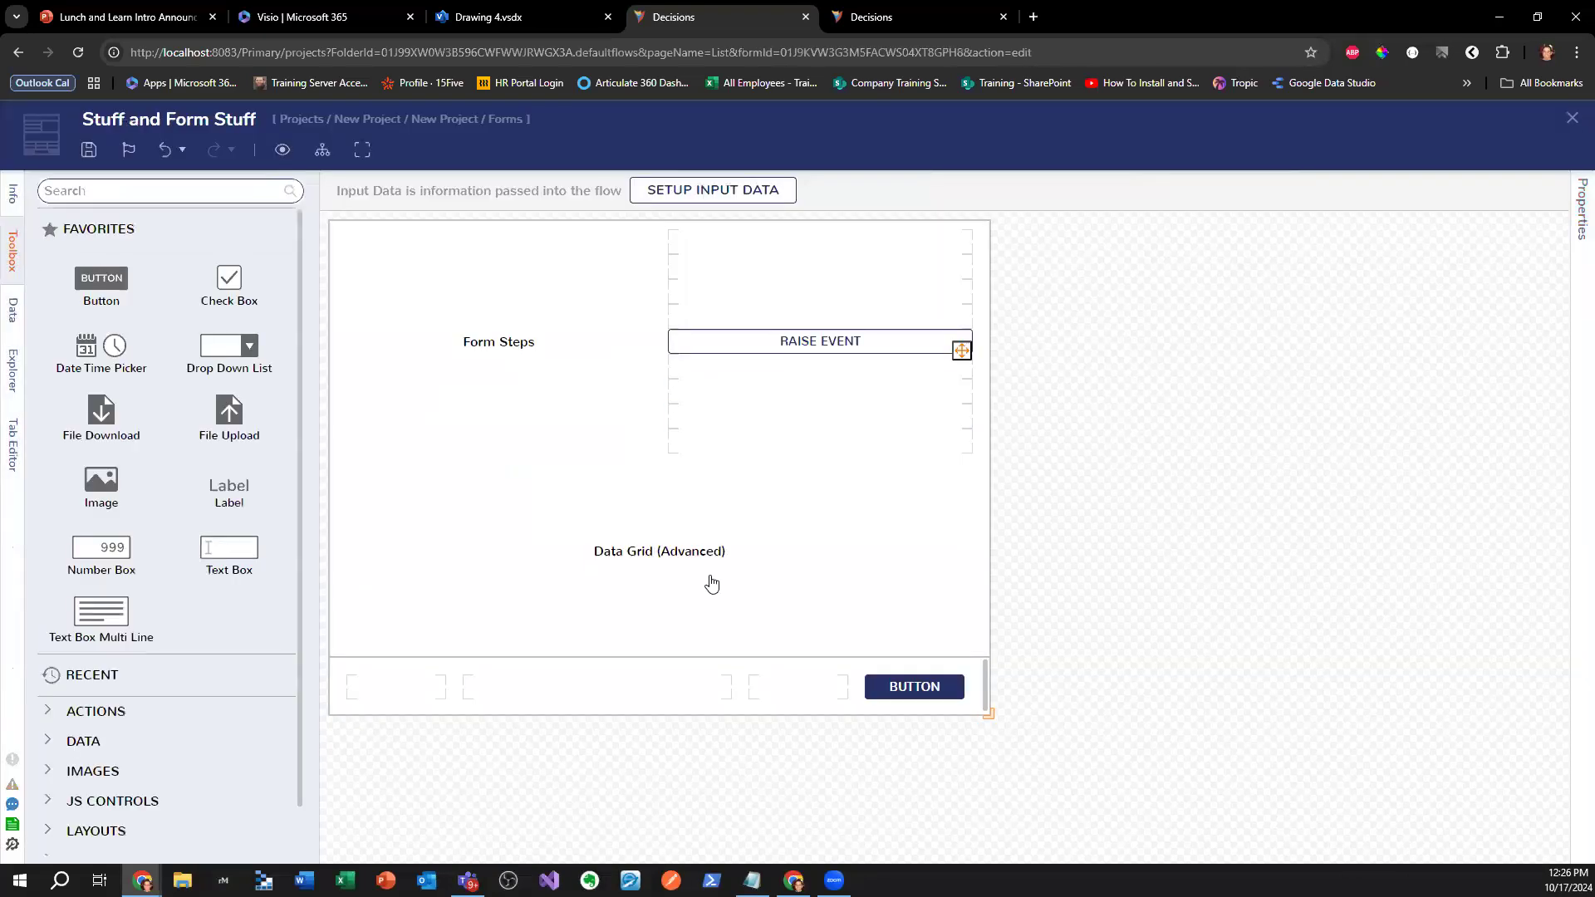
click(964, 568)
scroll(1384, 643, down, 5)
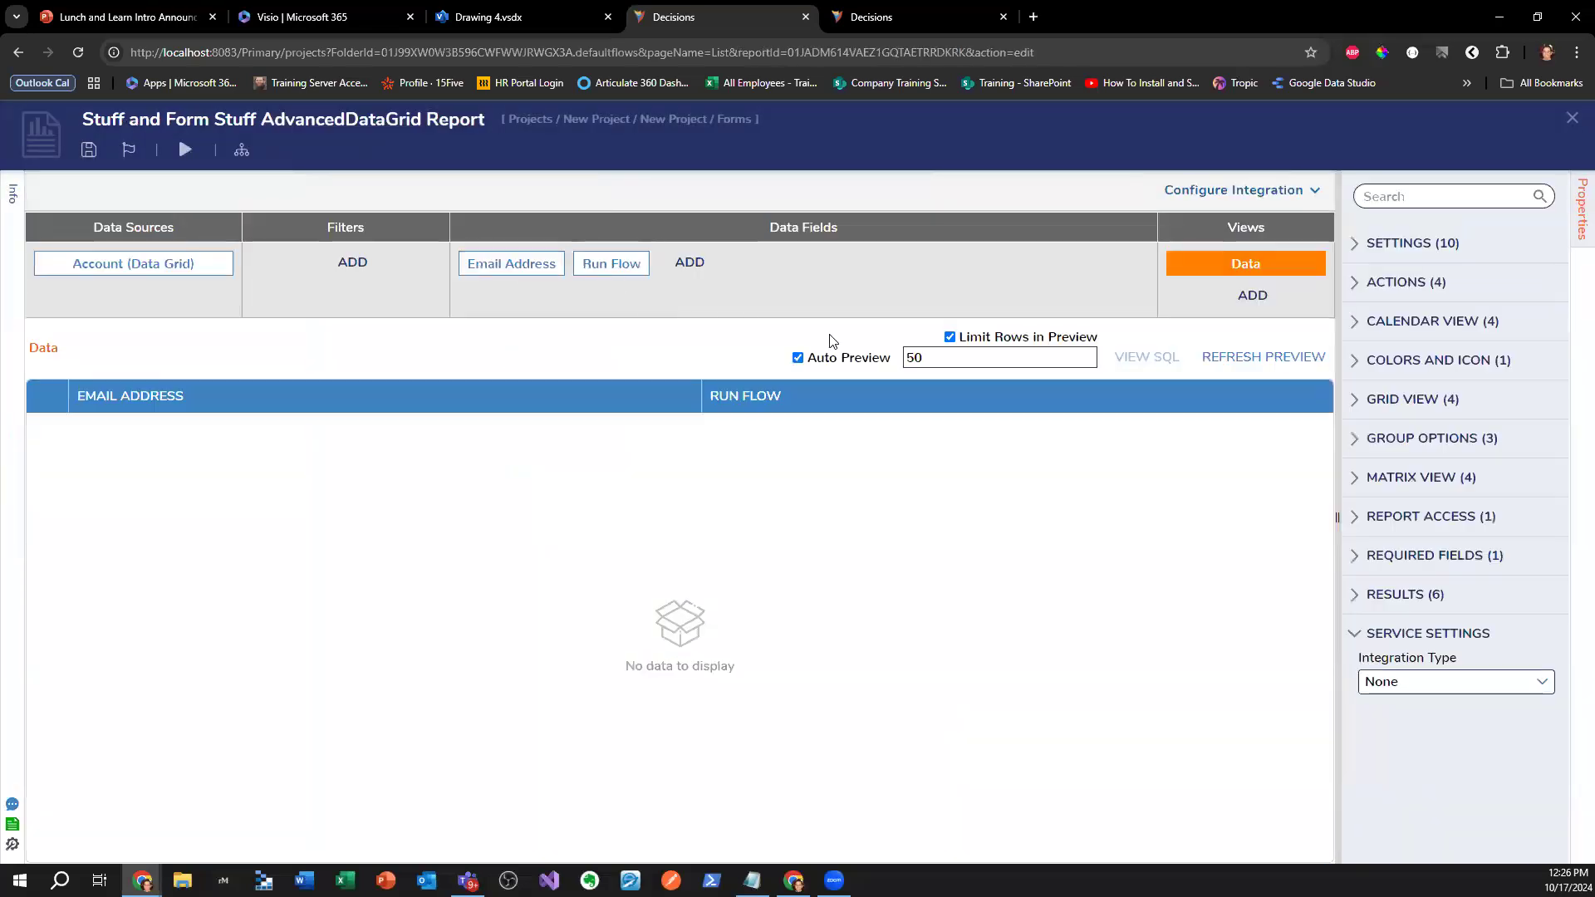
click(618, 266)
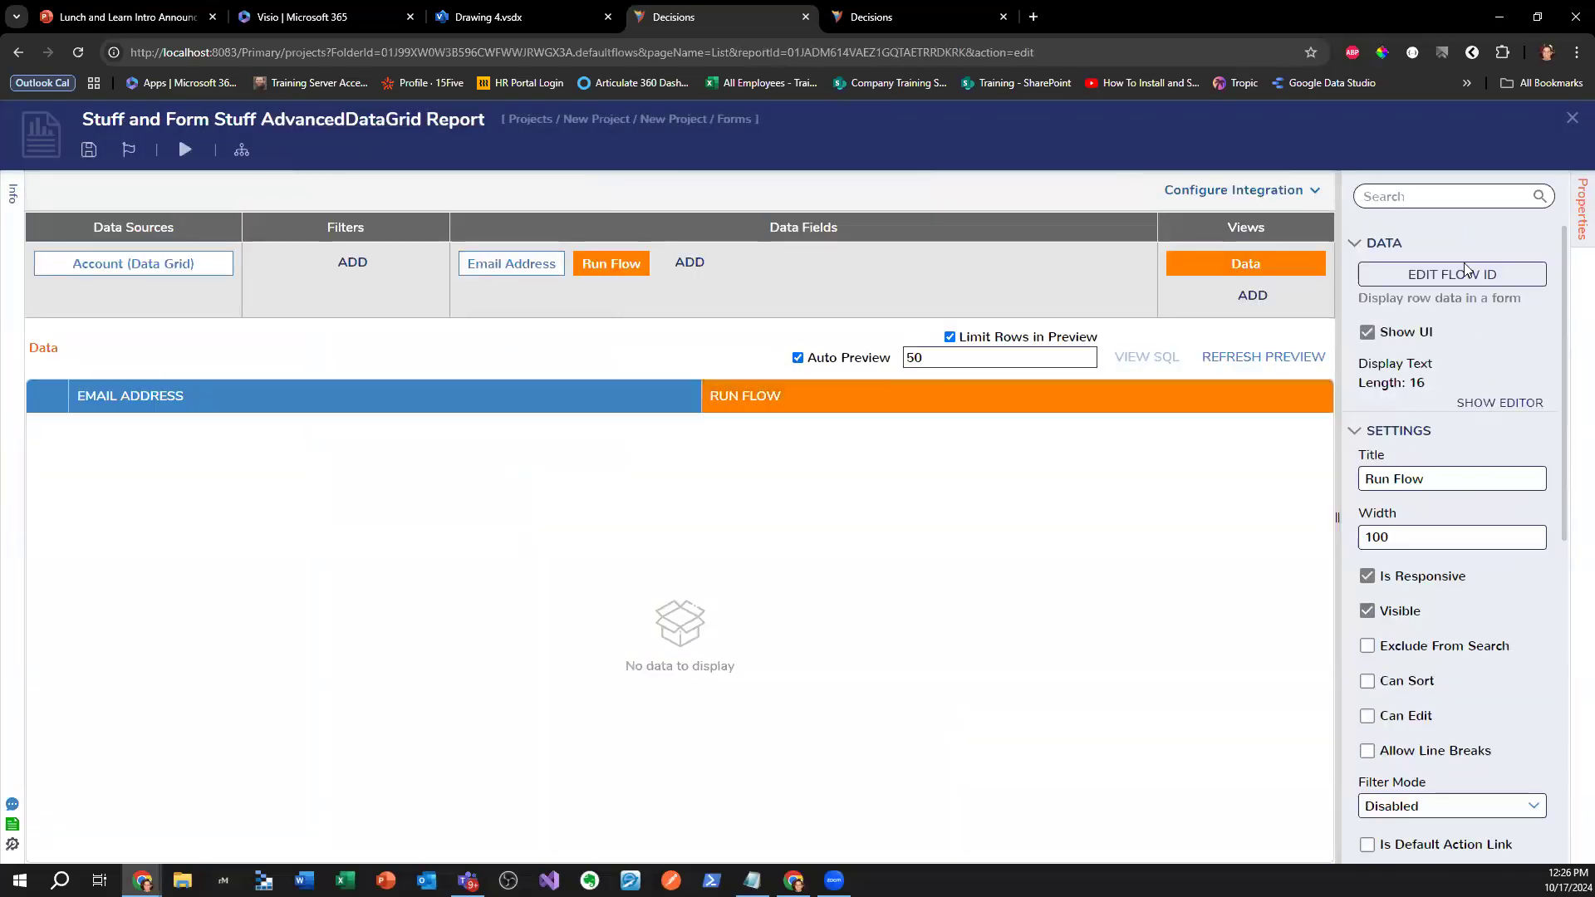
click(1467, 273)
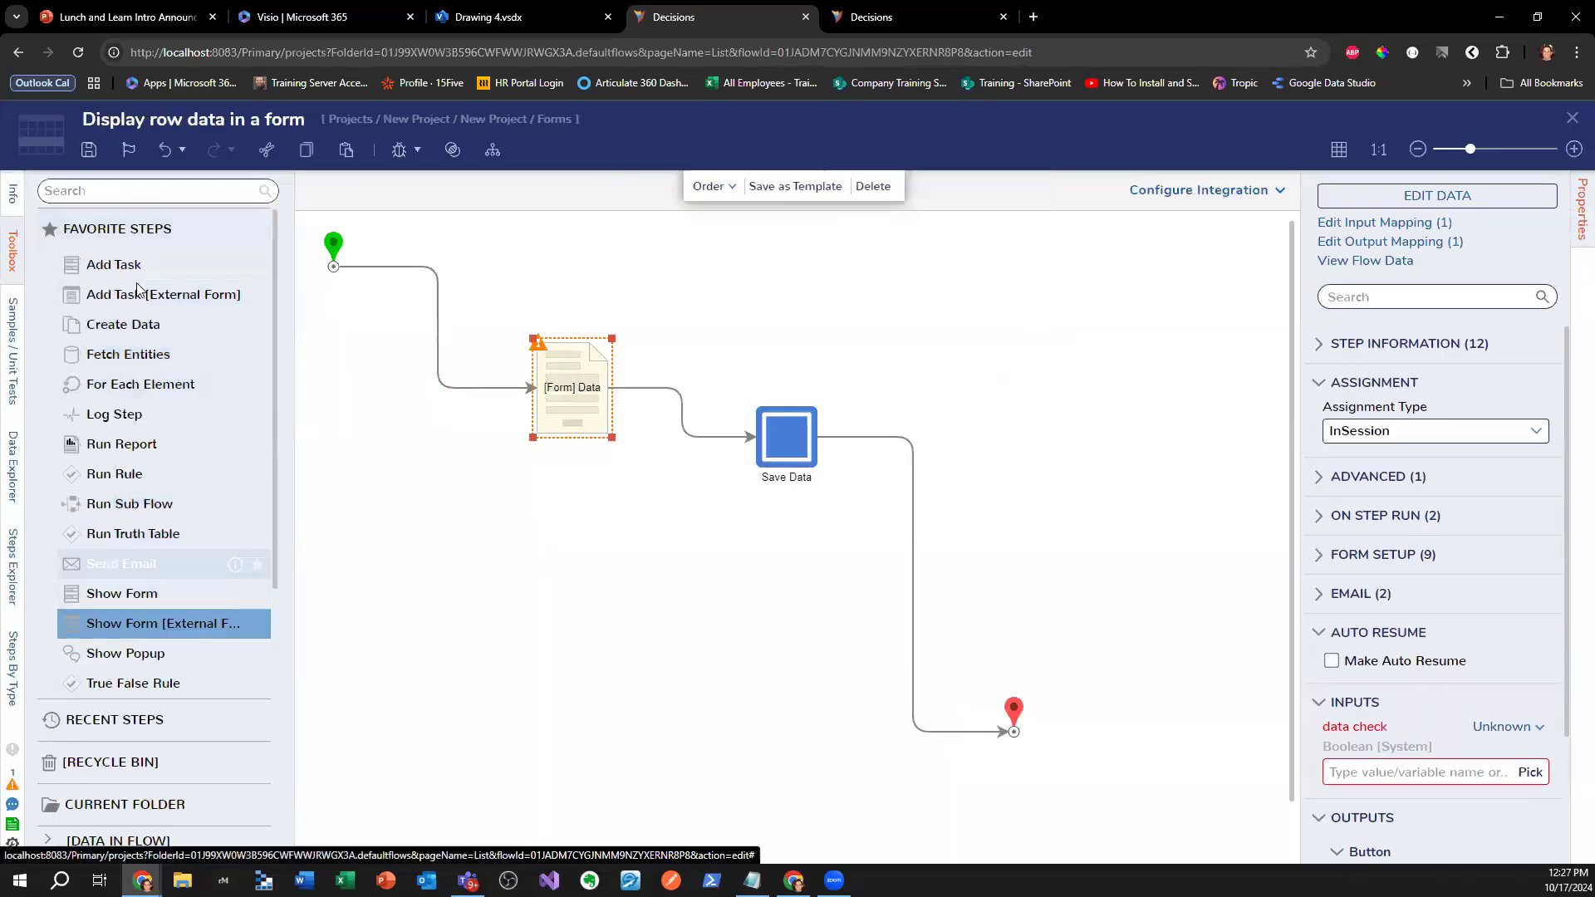
click(130, 190)
text(Textbo)
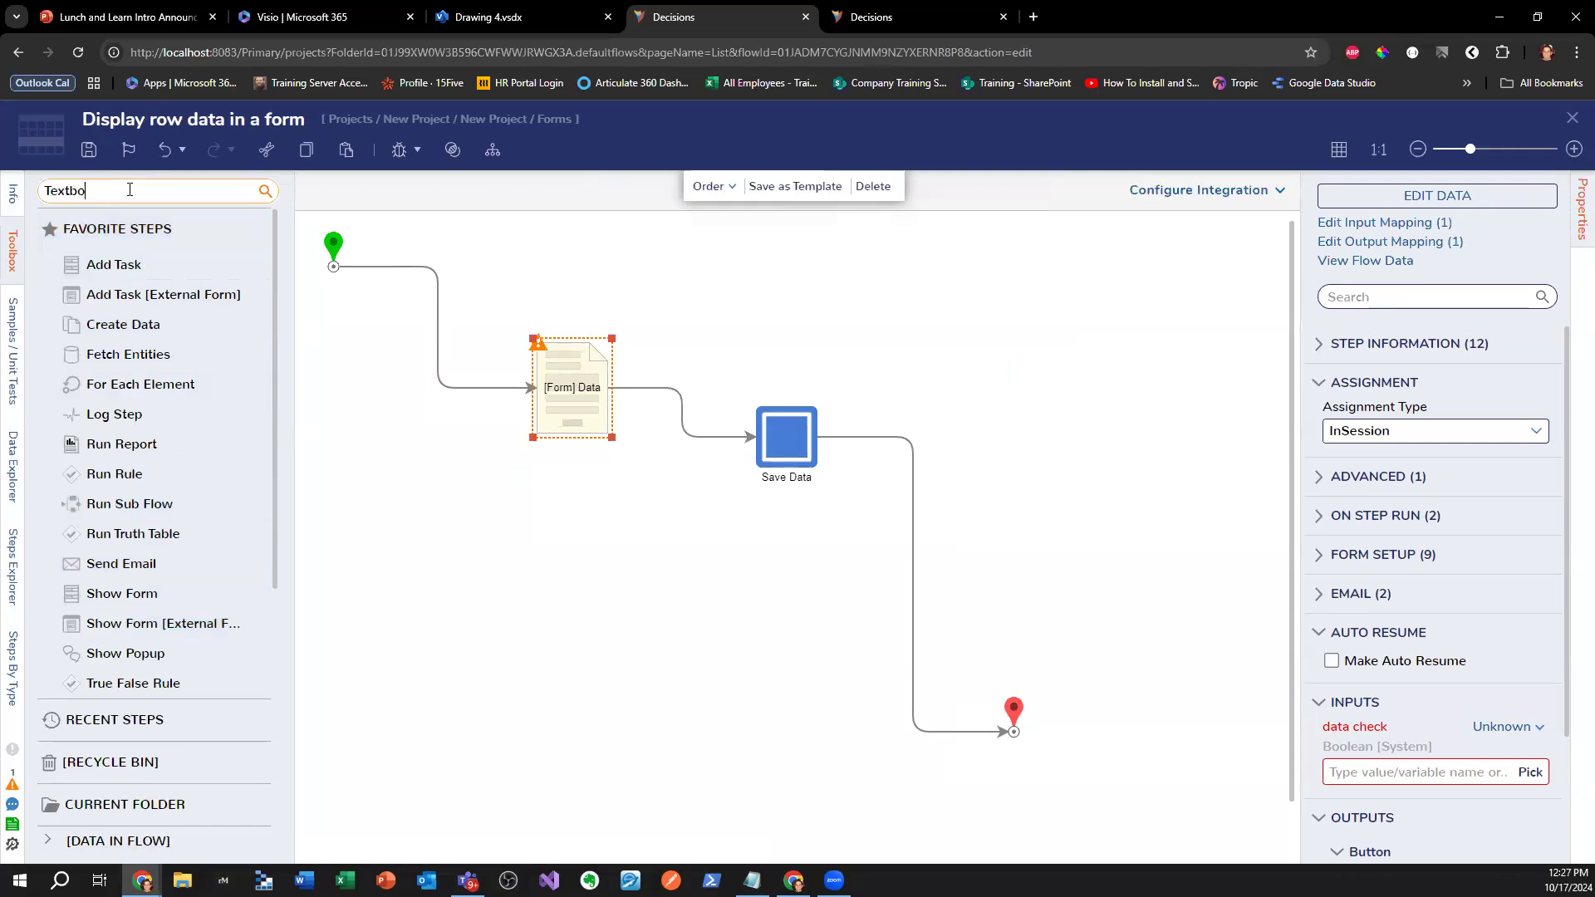
text(x)
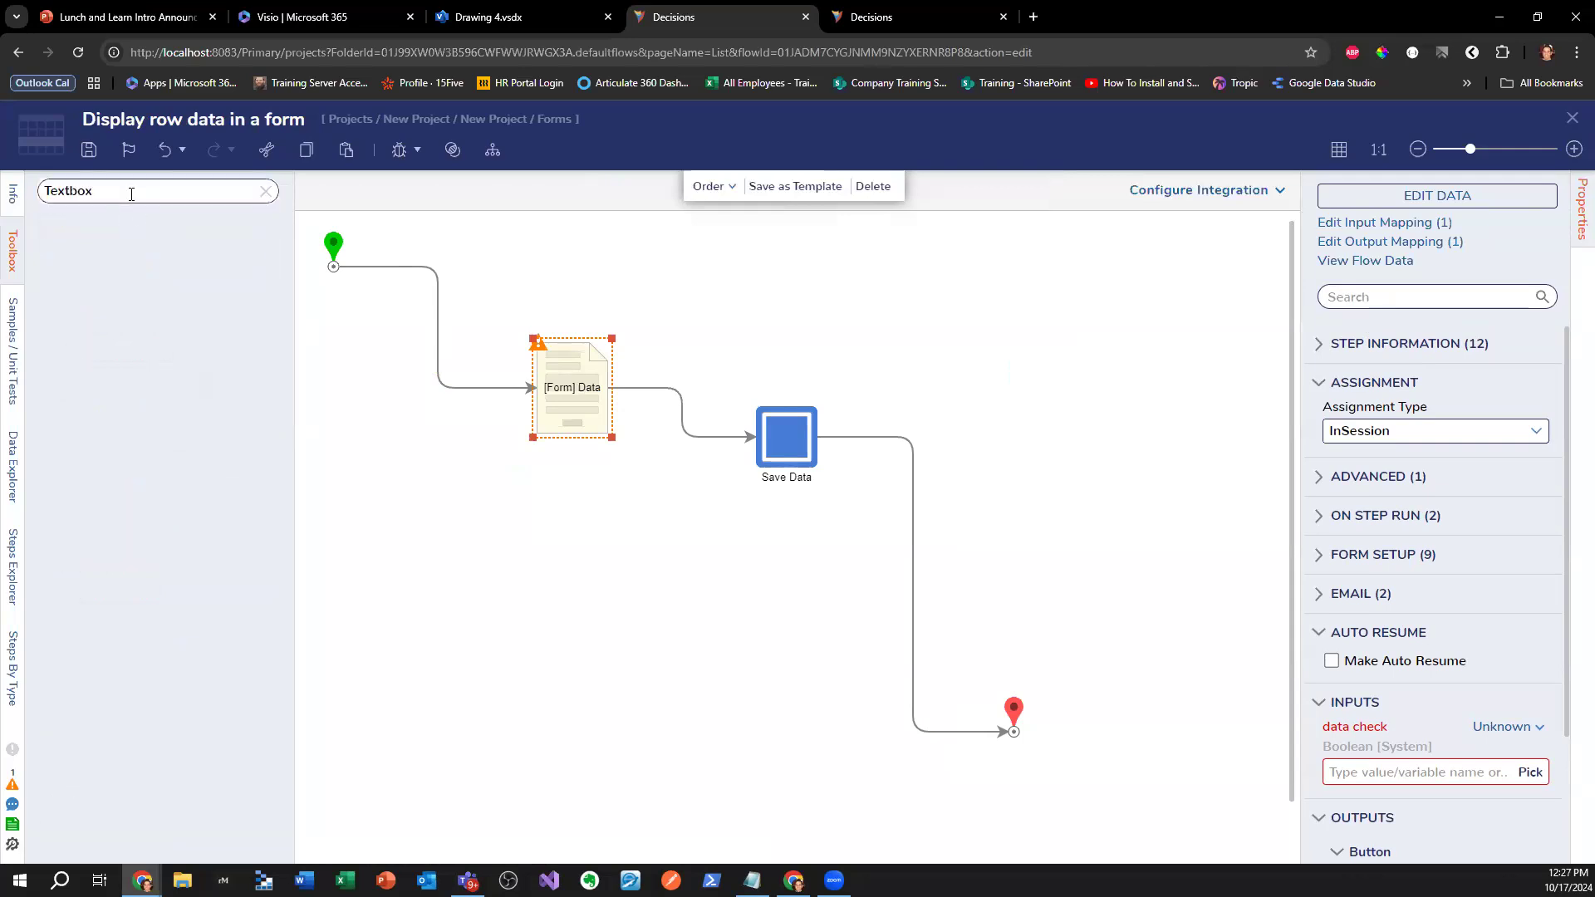
key(BackSpace)
key(BackSpace)
key(BackSpace)
key(BackSpace)
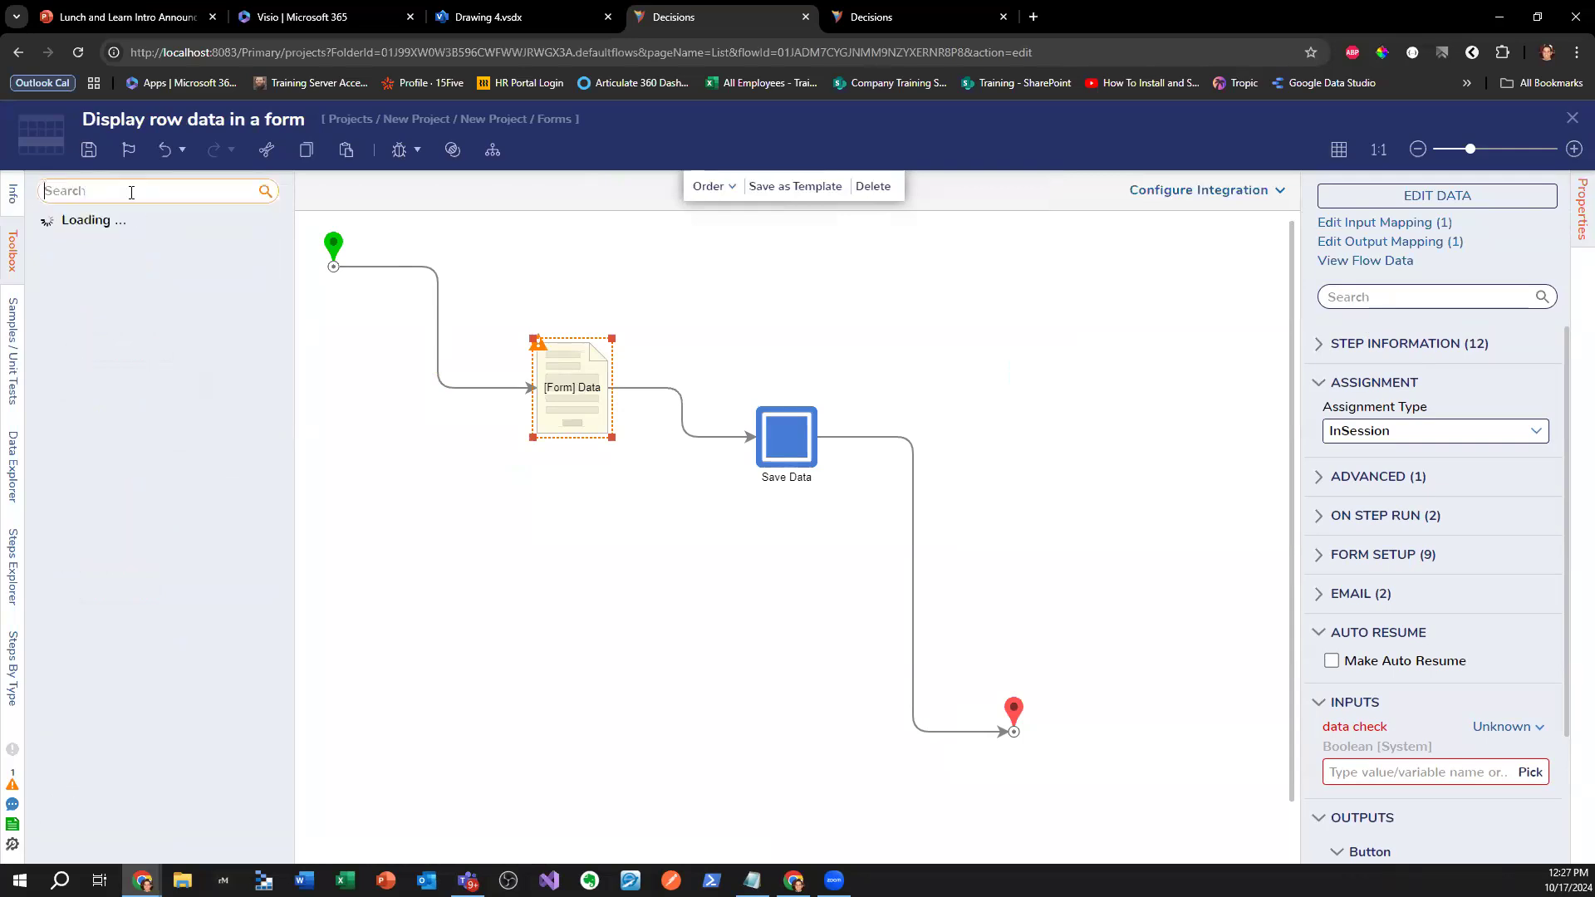
- Add a text box with data name Updated Email below the check box on the Data form, and save and close it
click(1433, 198)
drag(218, 548, 495, 399)
click(1353, 348)
text(Updated Email)
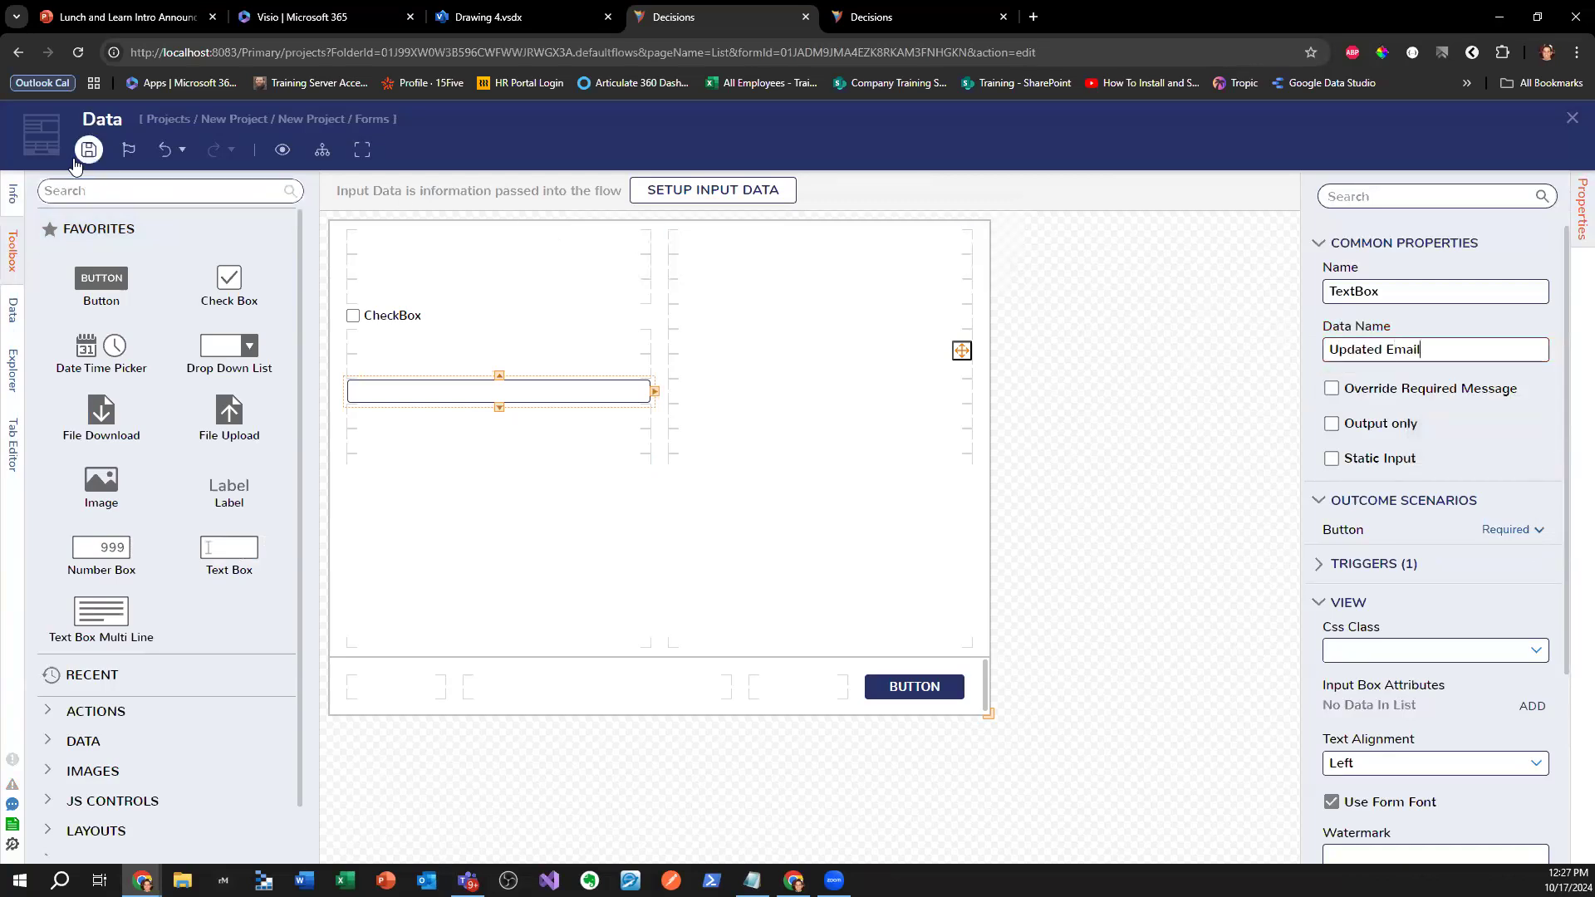
key(ctrl+s)
click(1015, 598)
- Map the Data form's Updated Email output to the TextValue of Field01 in Selected Row
drag(796, 441, 829, 446)
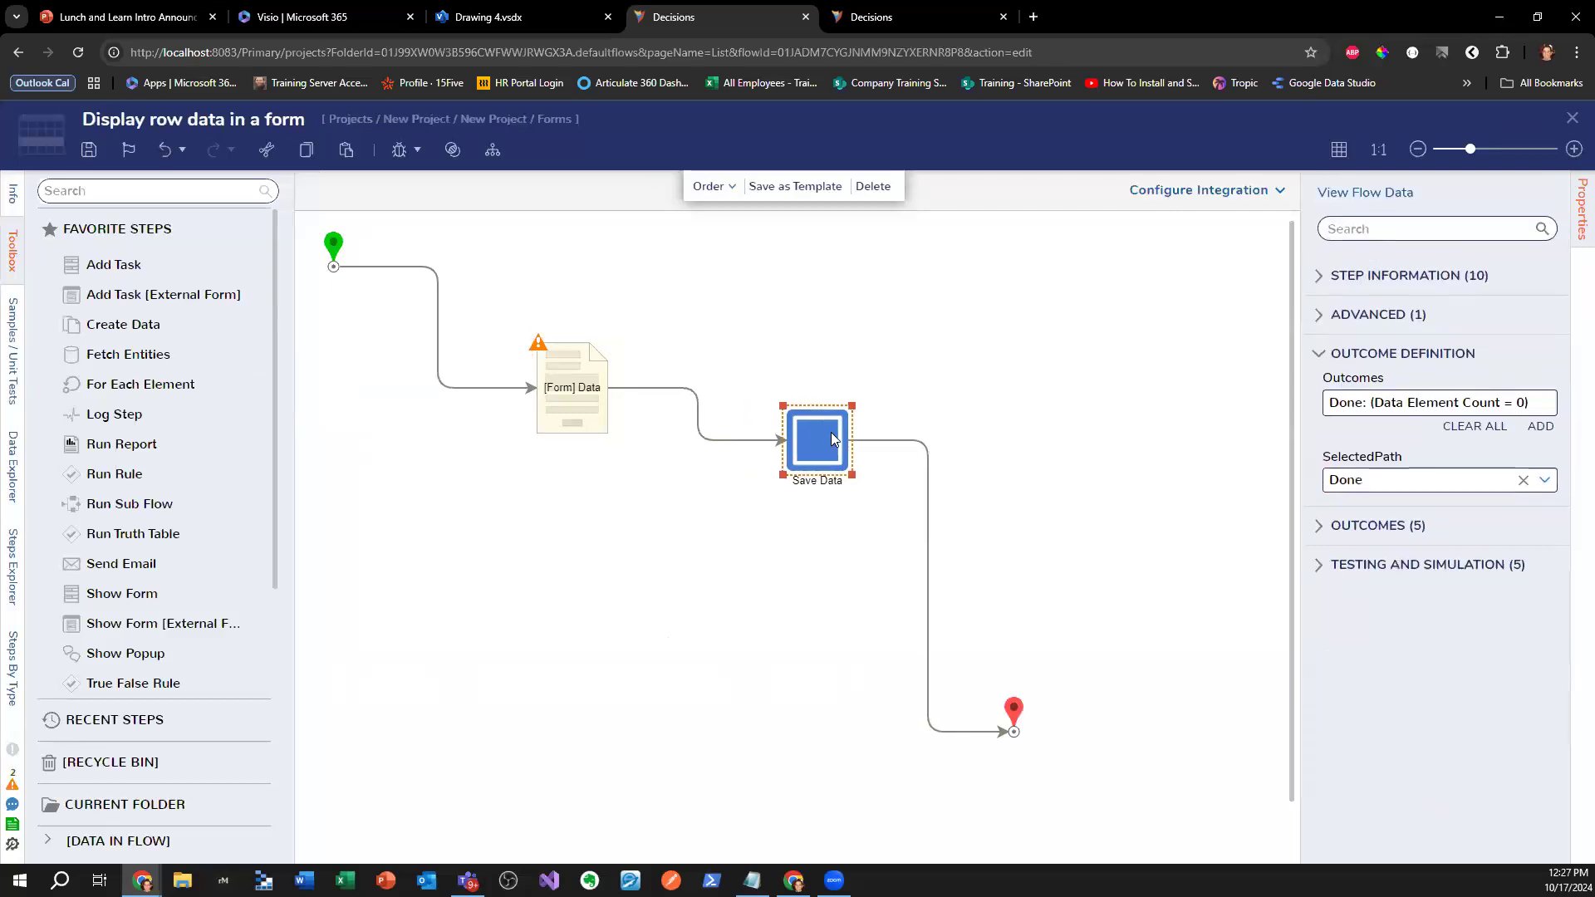
click(579, 353)
scroll(1509, 639, down, 4)
drag(1468, 760, 1196, 748)
click(1409, 243)
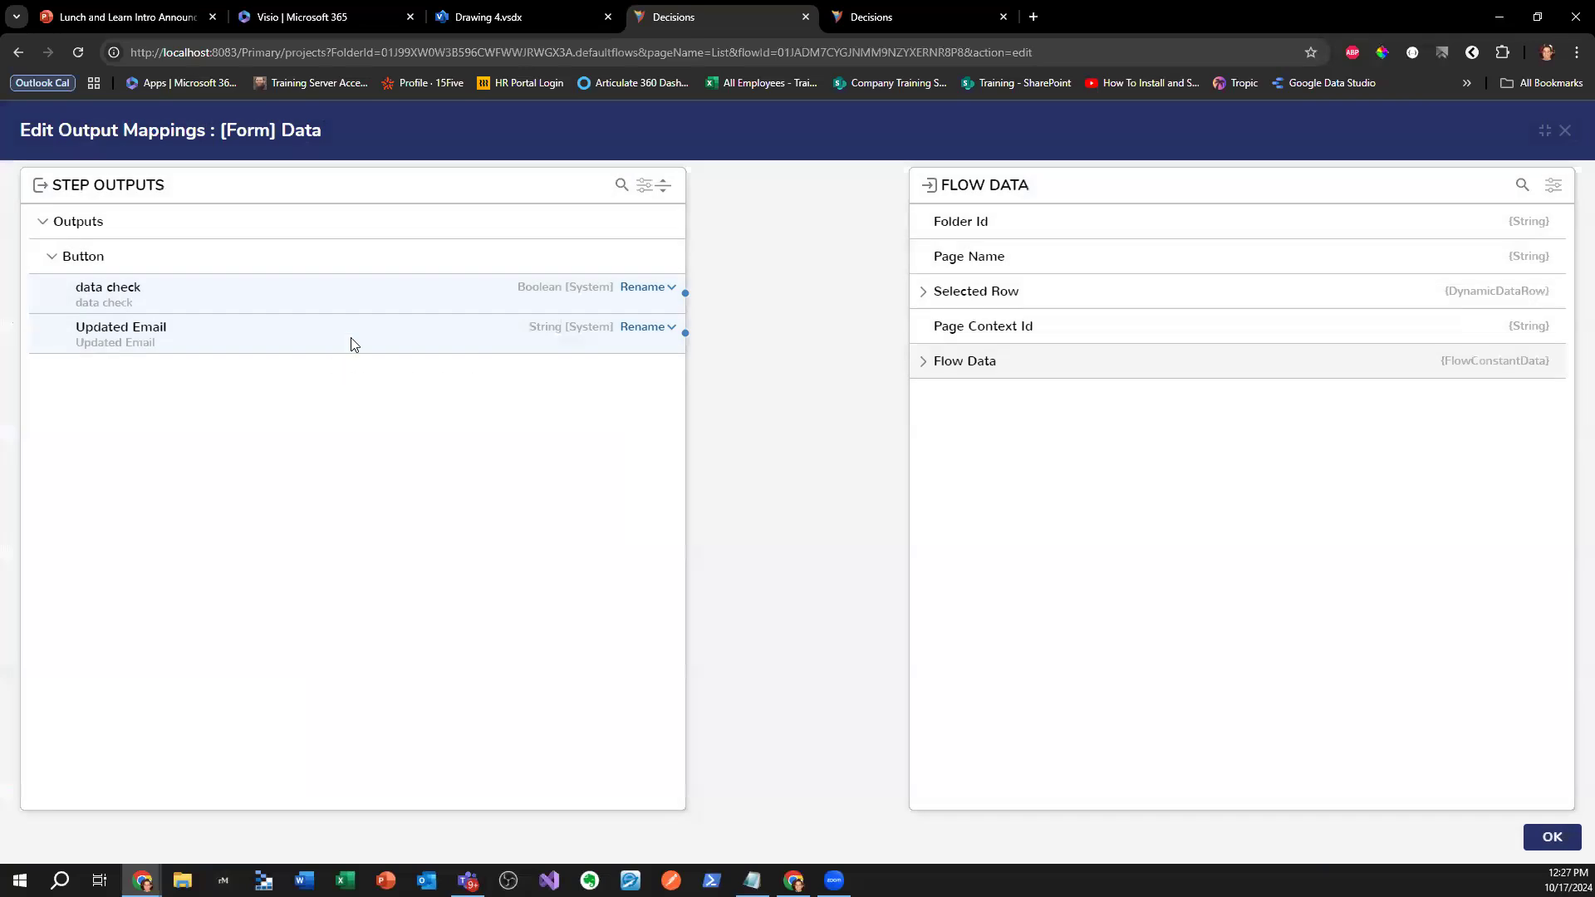
click(915, 304)
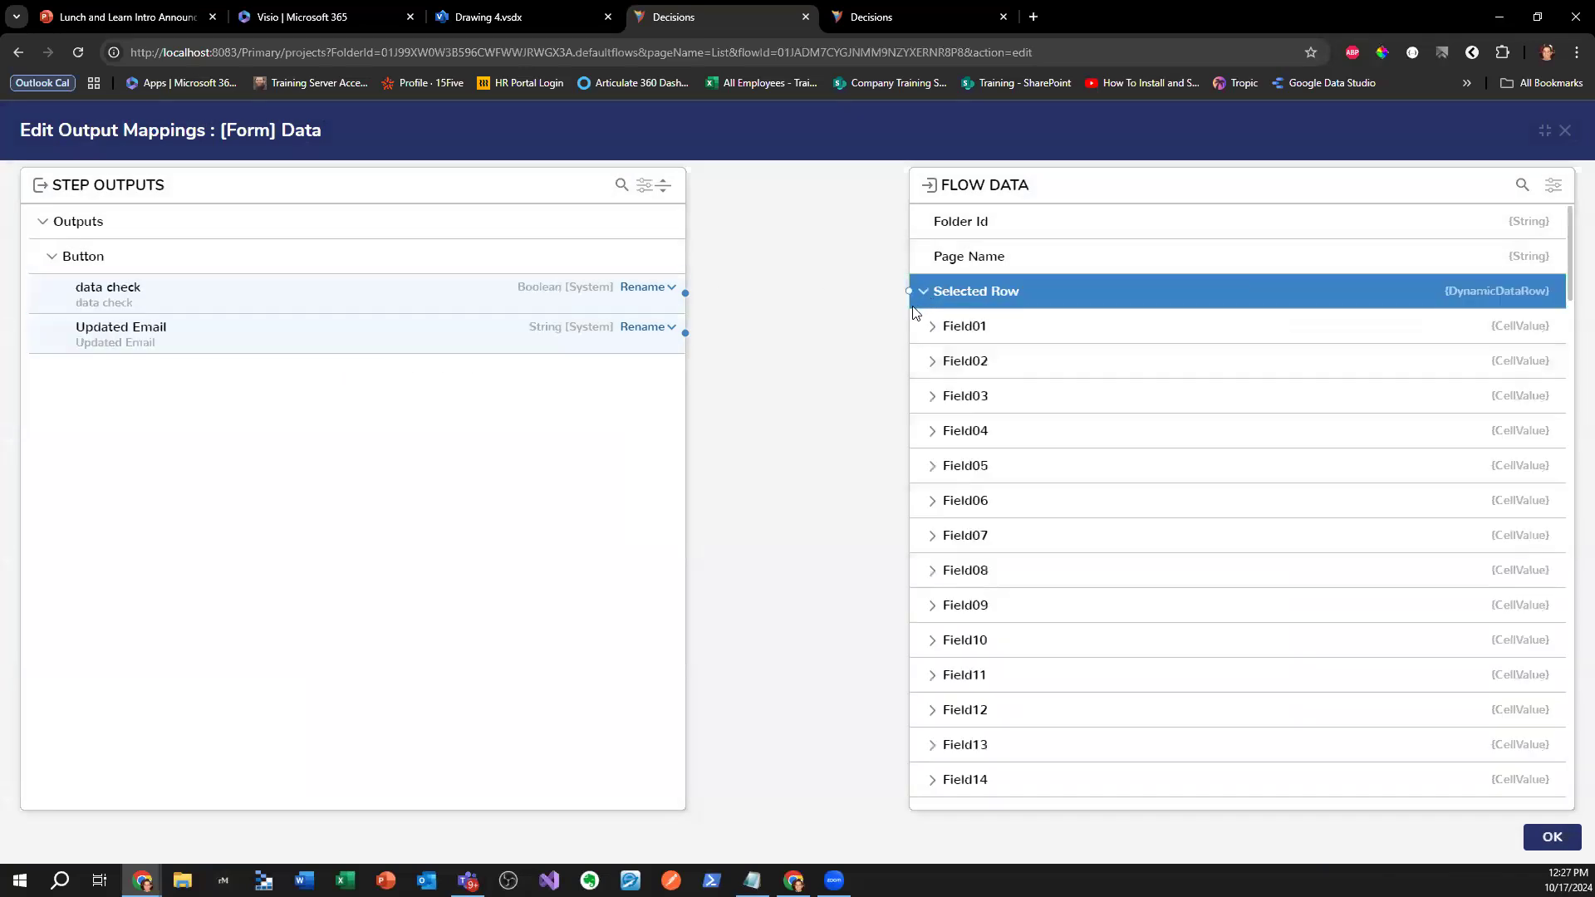
click(931, 326)
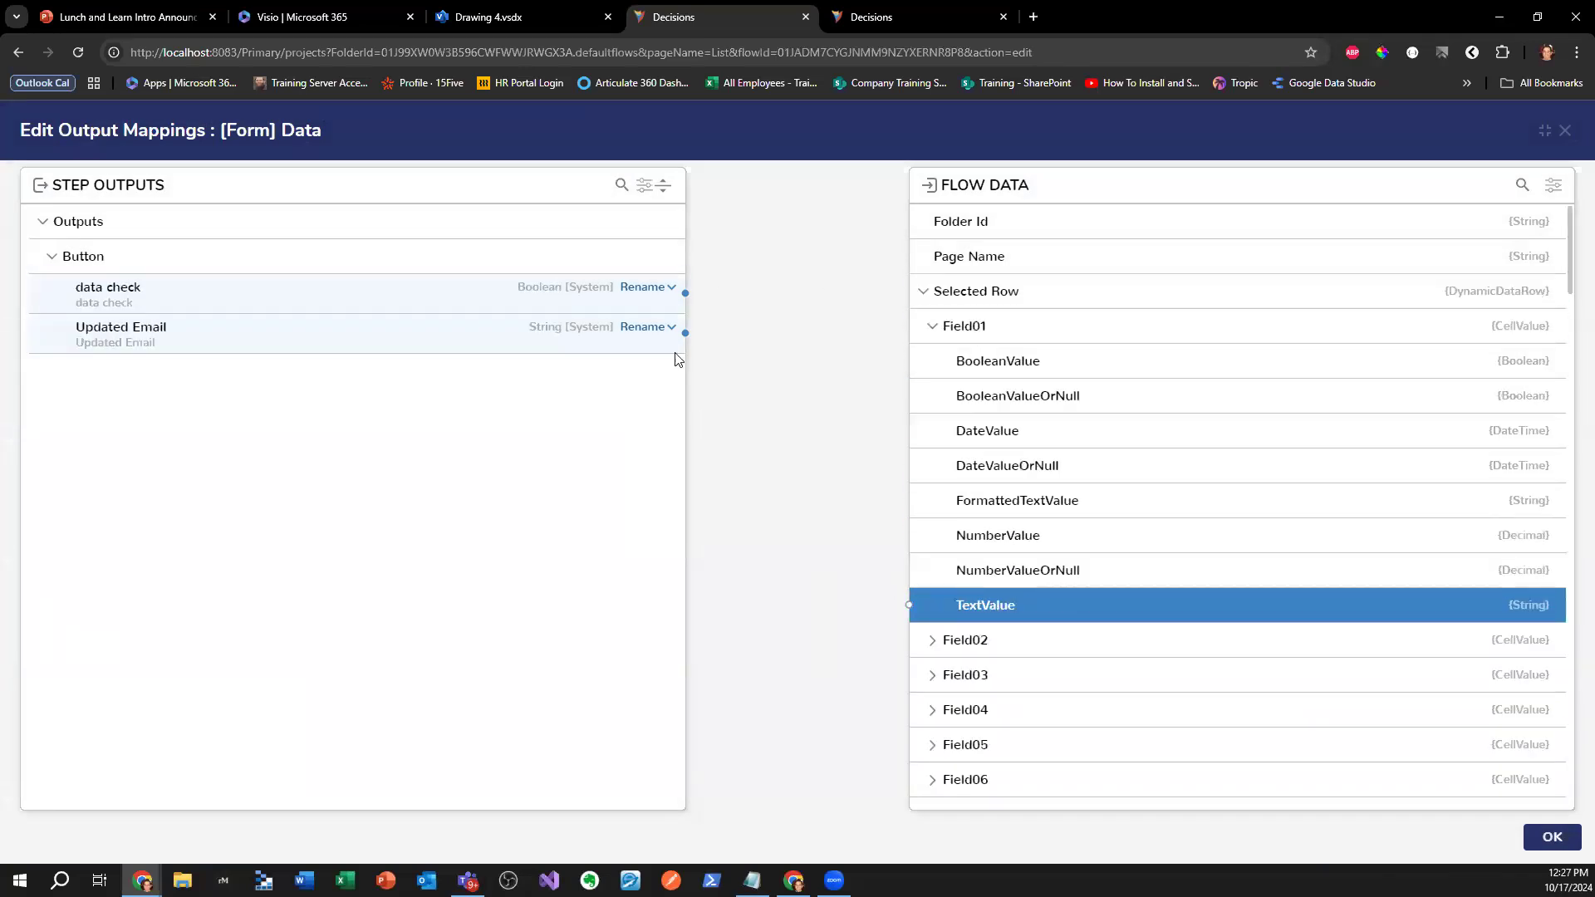
drag(685, 332, 914, 606)
click(1552, 837)
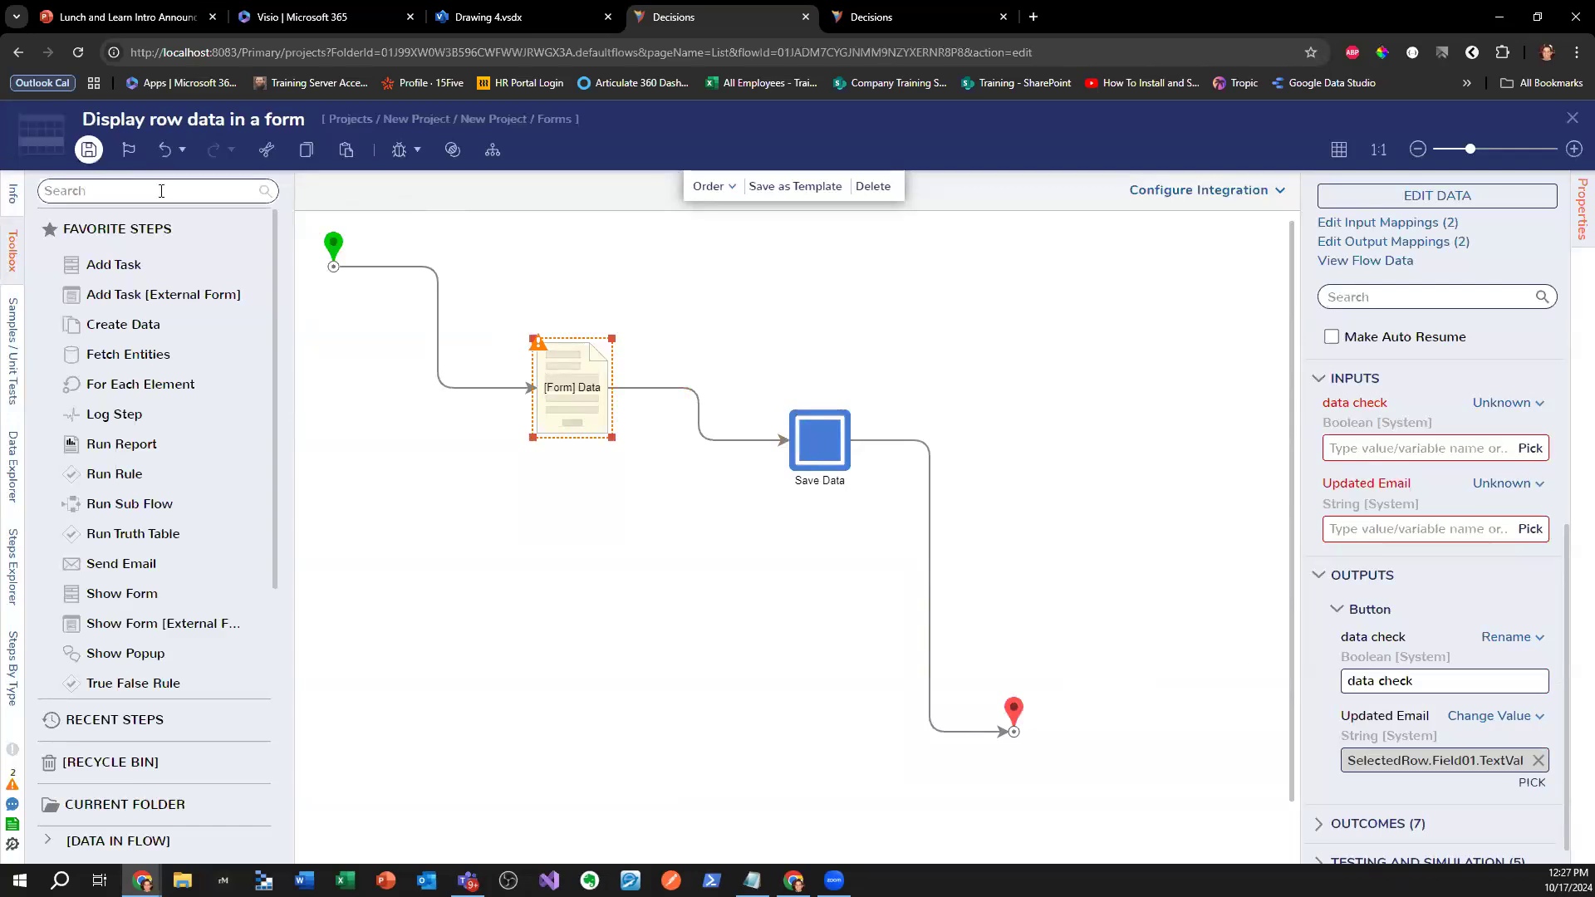
- Set the Data form's Updated Email input to select from flow, using SelectedRow.Field01.TextValue, and check the mapping
click(1470, 482)
click(1392, 403)
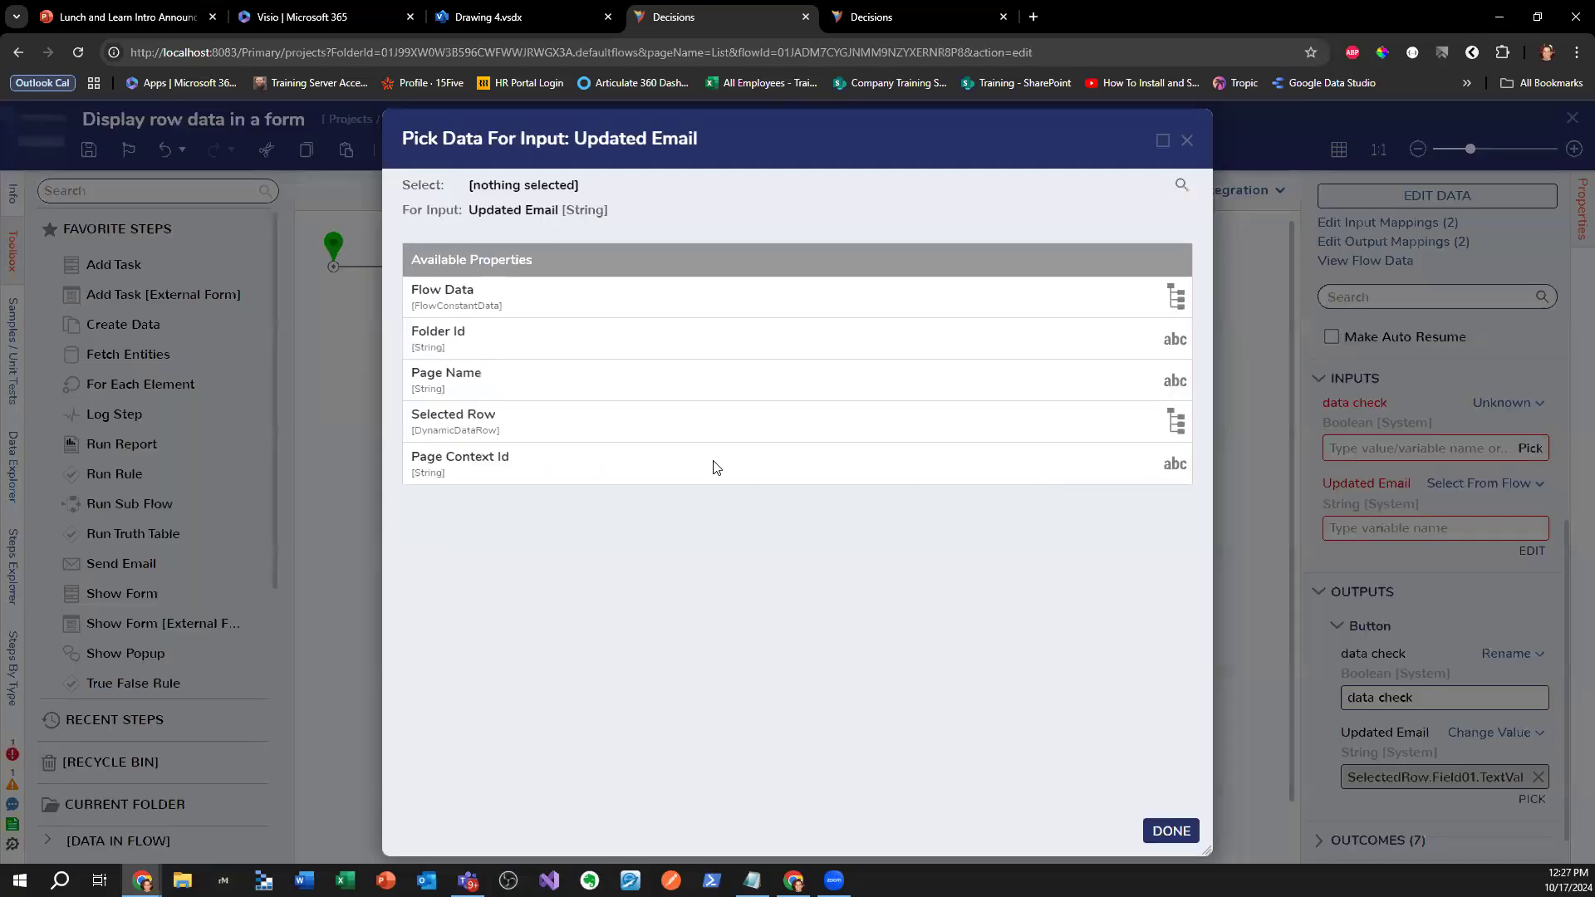
click(488, 433)
click(502, 402)
scroll(606, 755, down, 2)
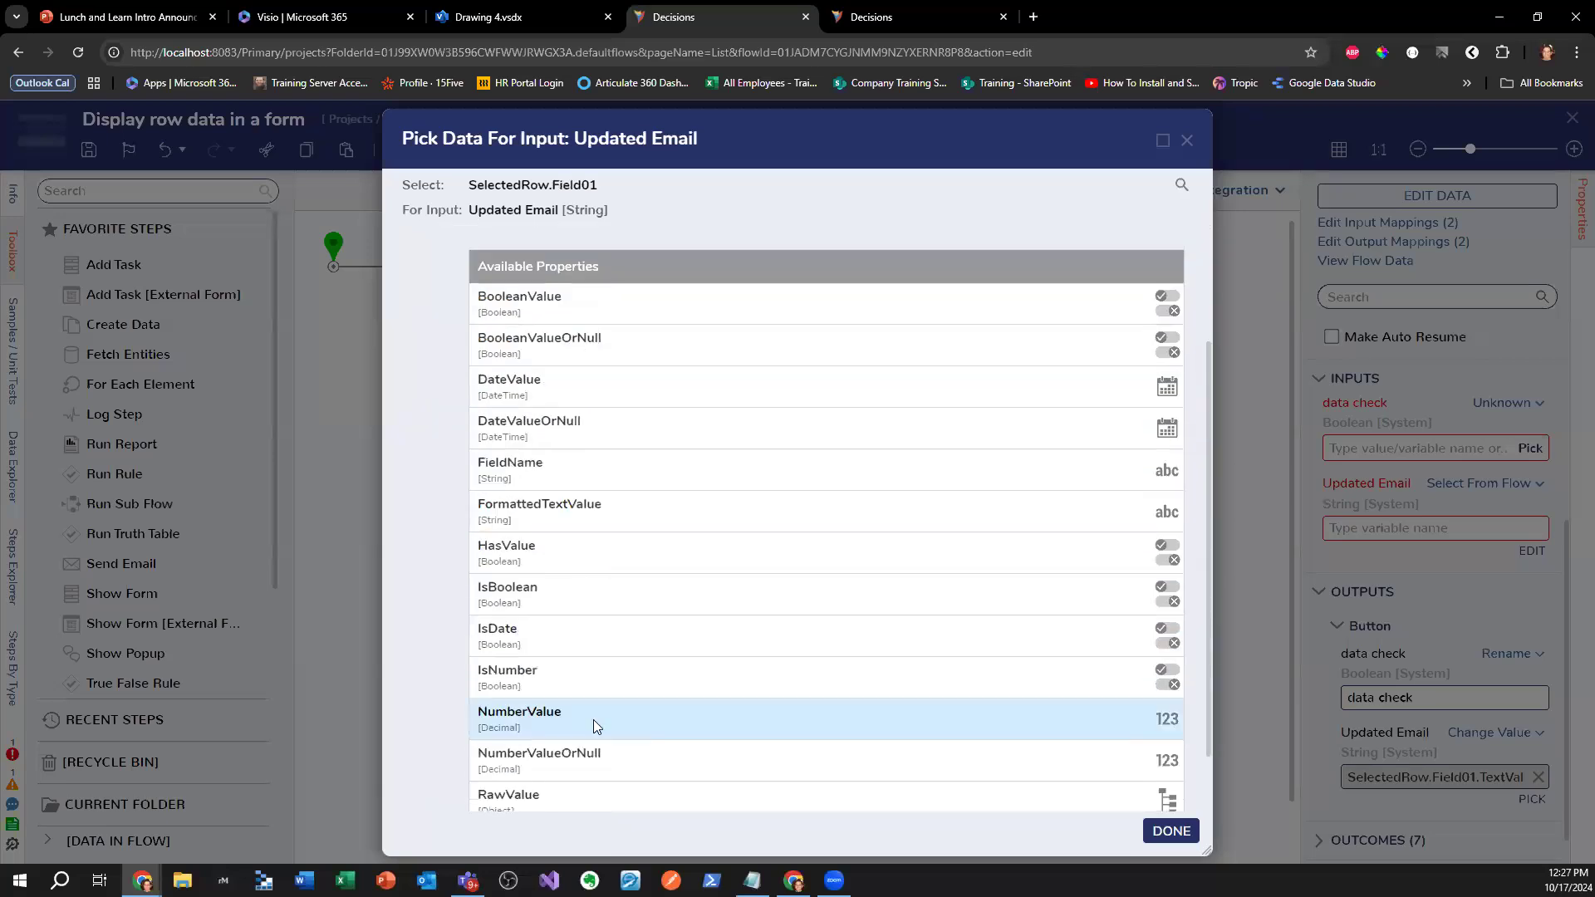
scroll(593, 719, down, 2)
click(775, 763)
click(1170, 830)
click(495, 375)
click(552, 387)
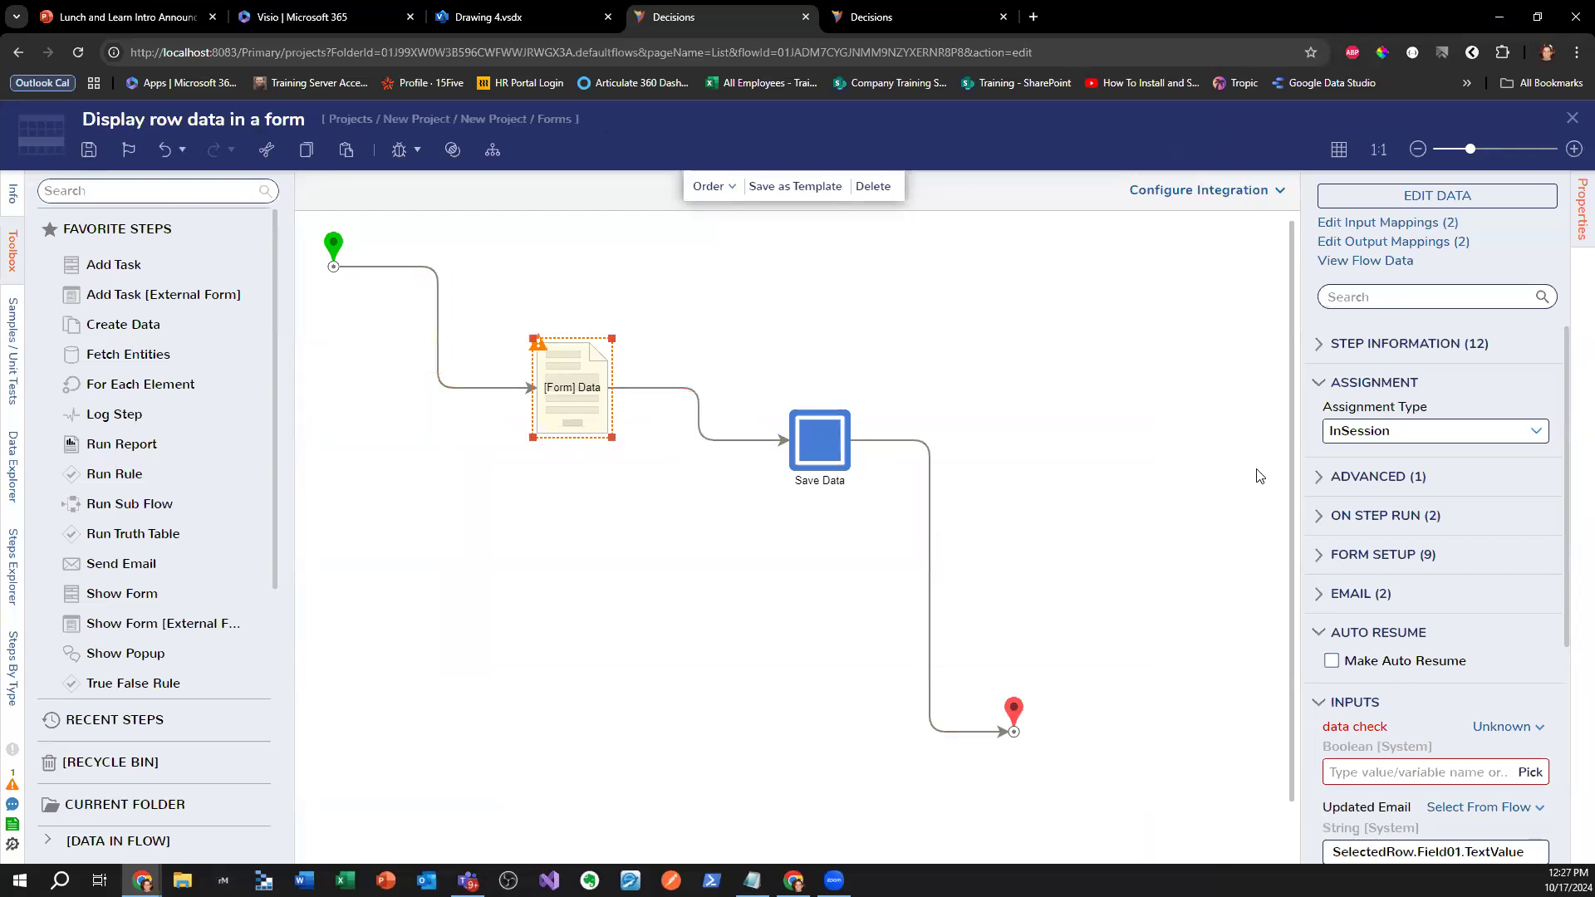
scroll(1429, 507, down, 3)
drag(1528, 602, 1129, 631)
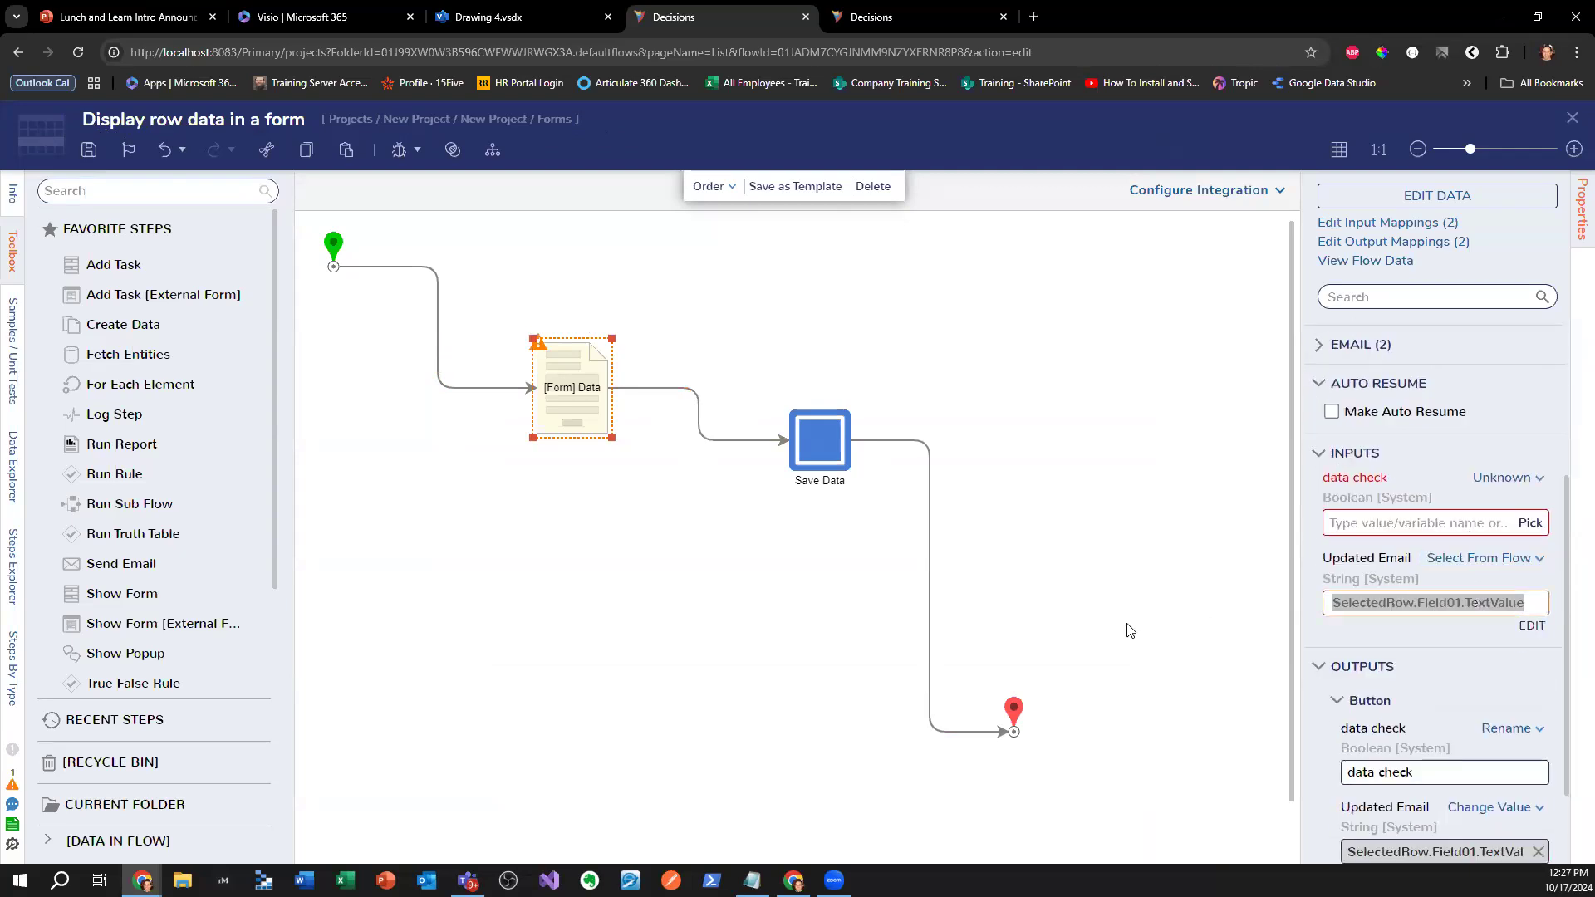
scroll(1388, 674, down, 1)
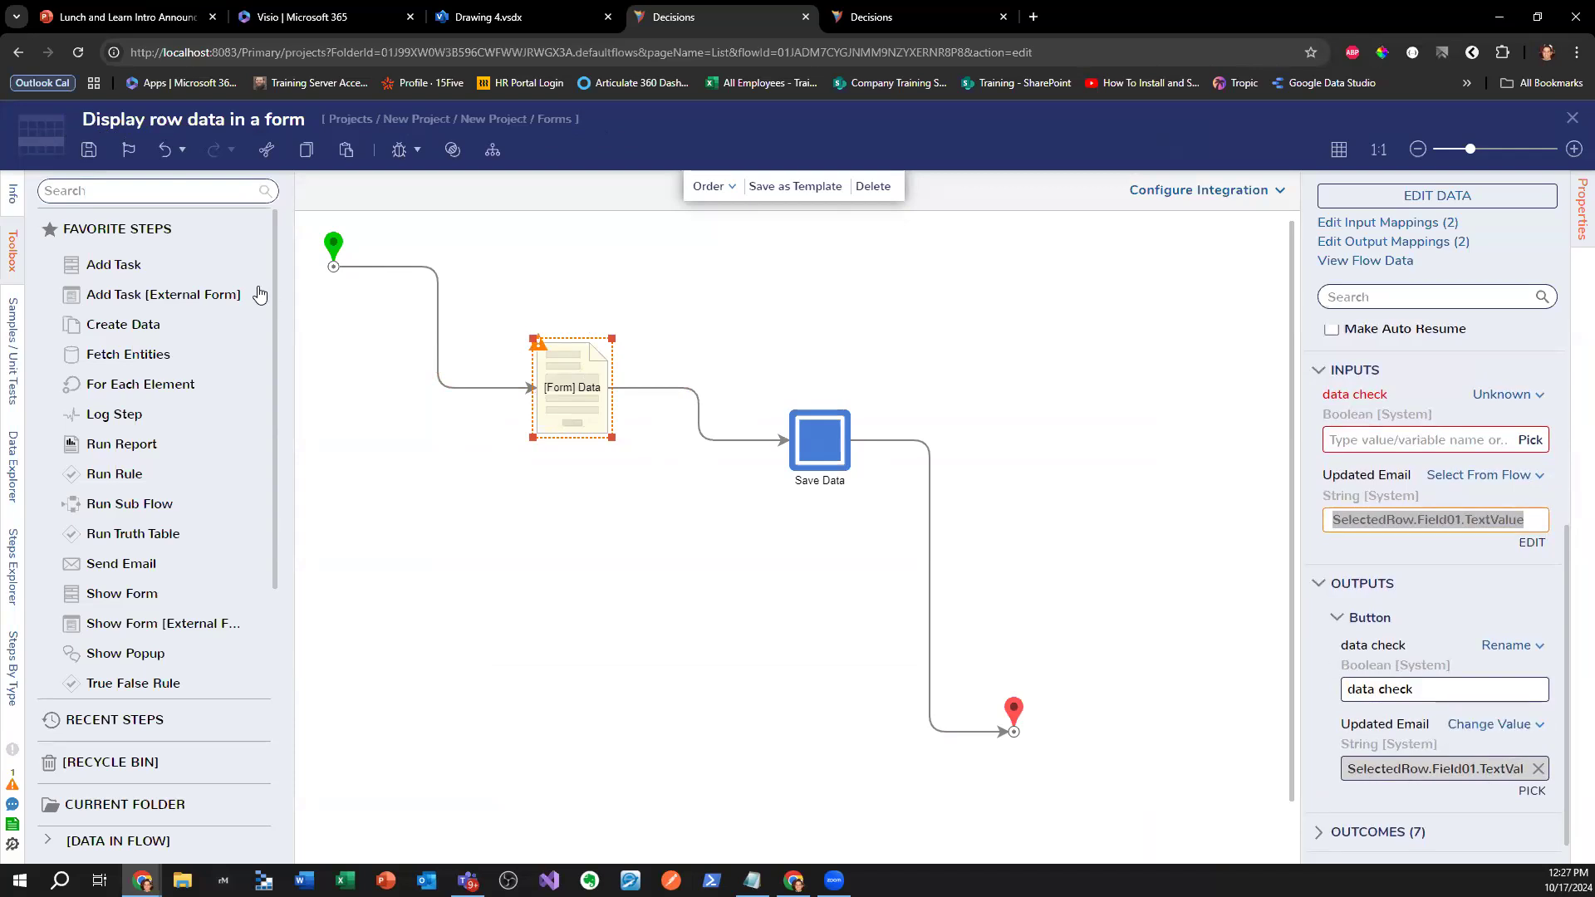
- Save and close the Display row data in a form flow, then close the grid report and save and close the Stuff and Form Stuff form
click(89, 150)
click(1003, 589)
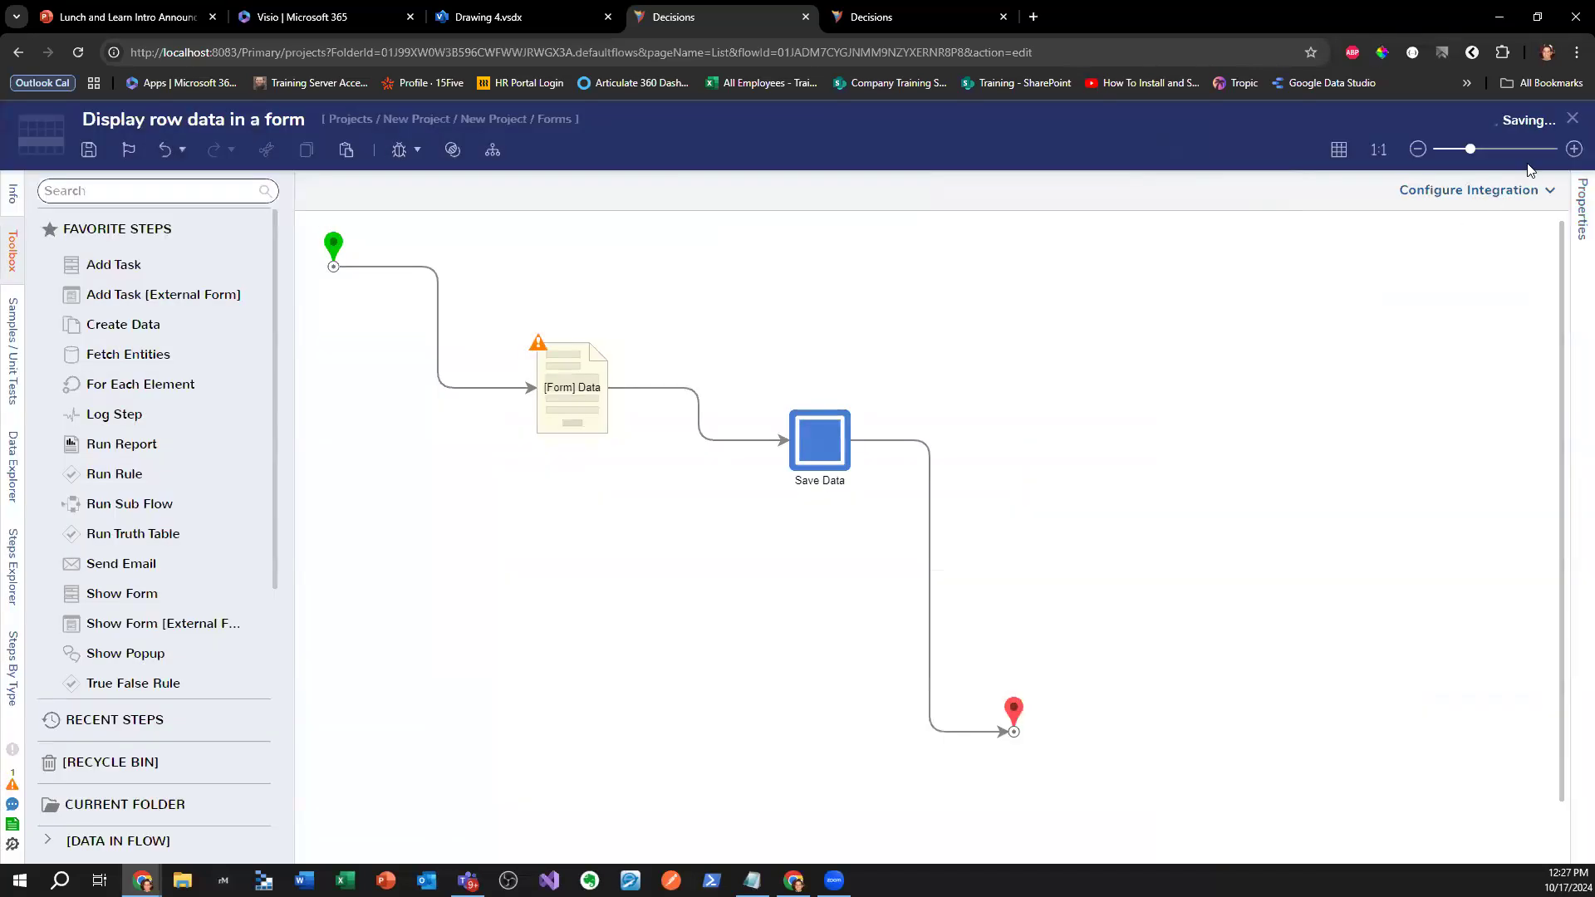
click(1571, 118)
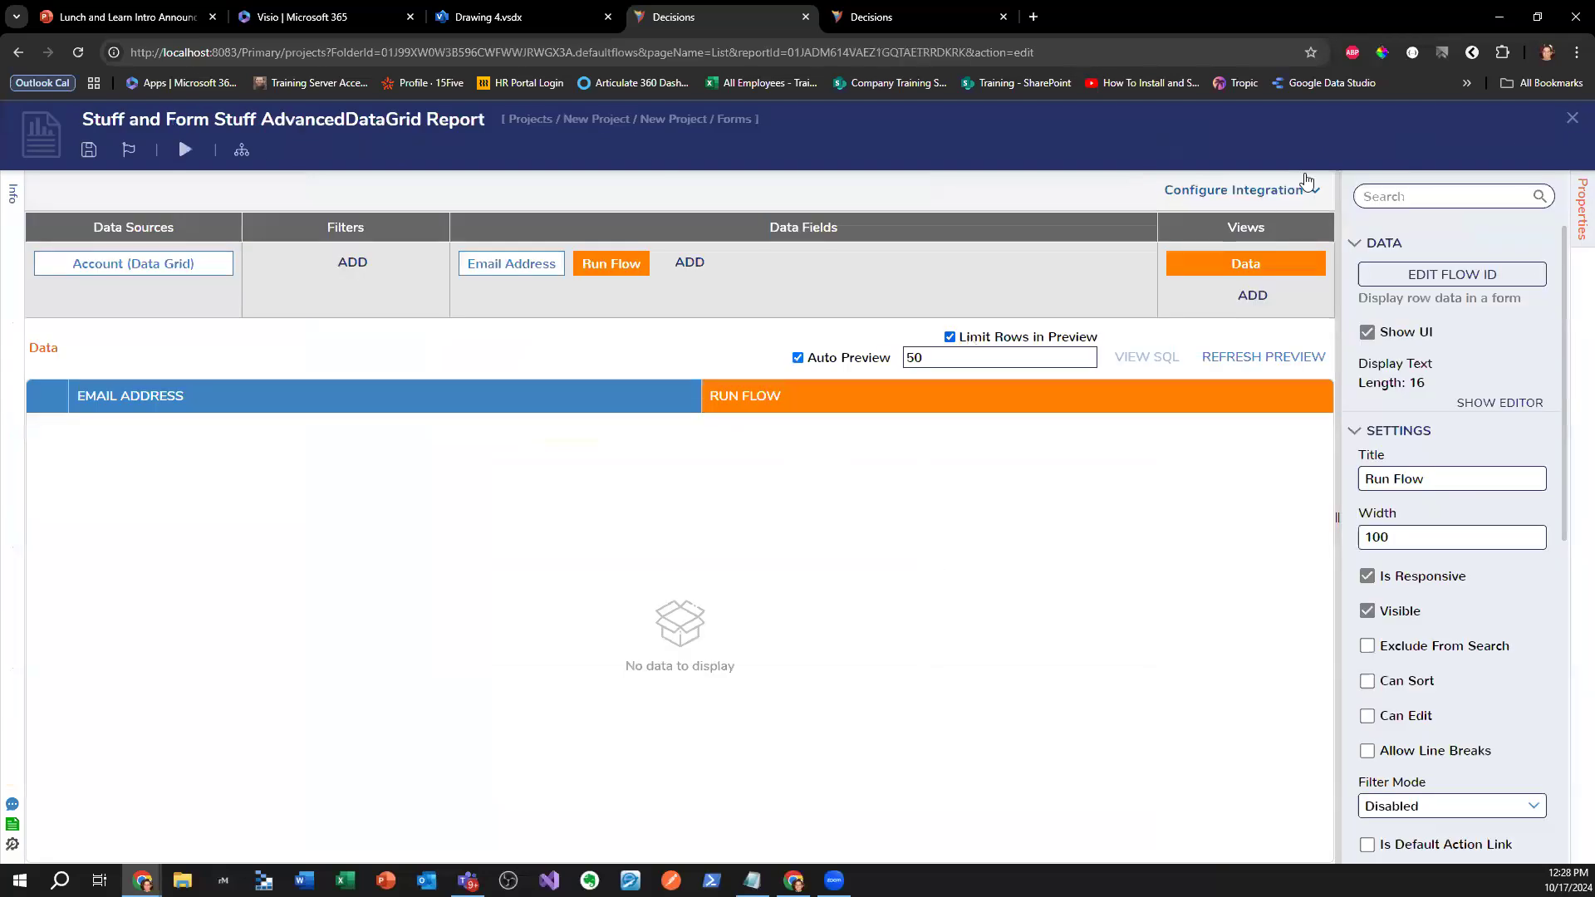
click(1573, 123)
key(ctrl+s)
click(1003, 590)
click(1571, 118)
- Debug Test More Forms In Flow, run another form from the grid row, and submit it with a new greeting in the text box
click(398, 150)
click(1318, 412)
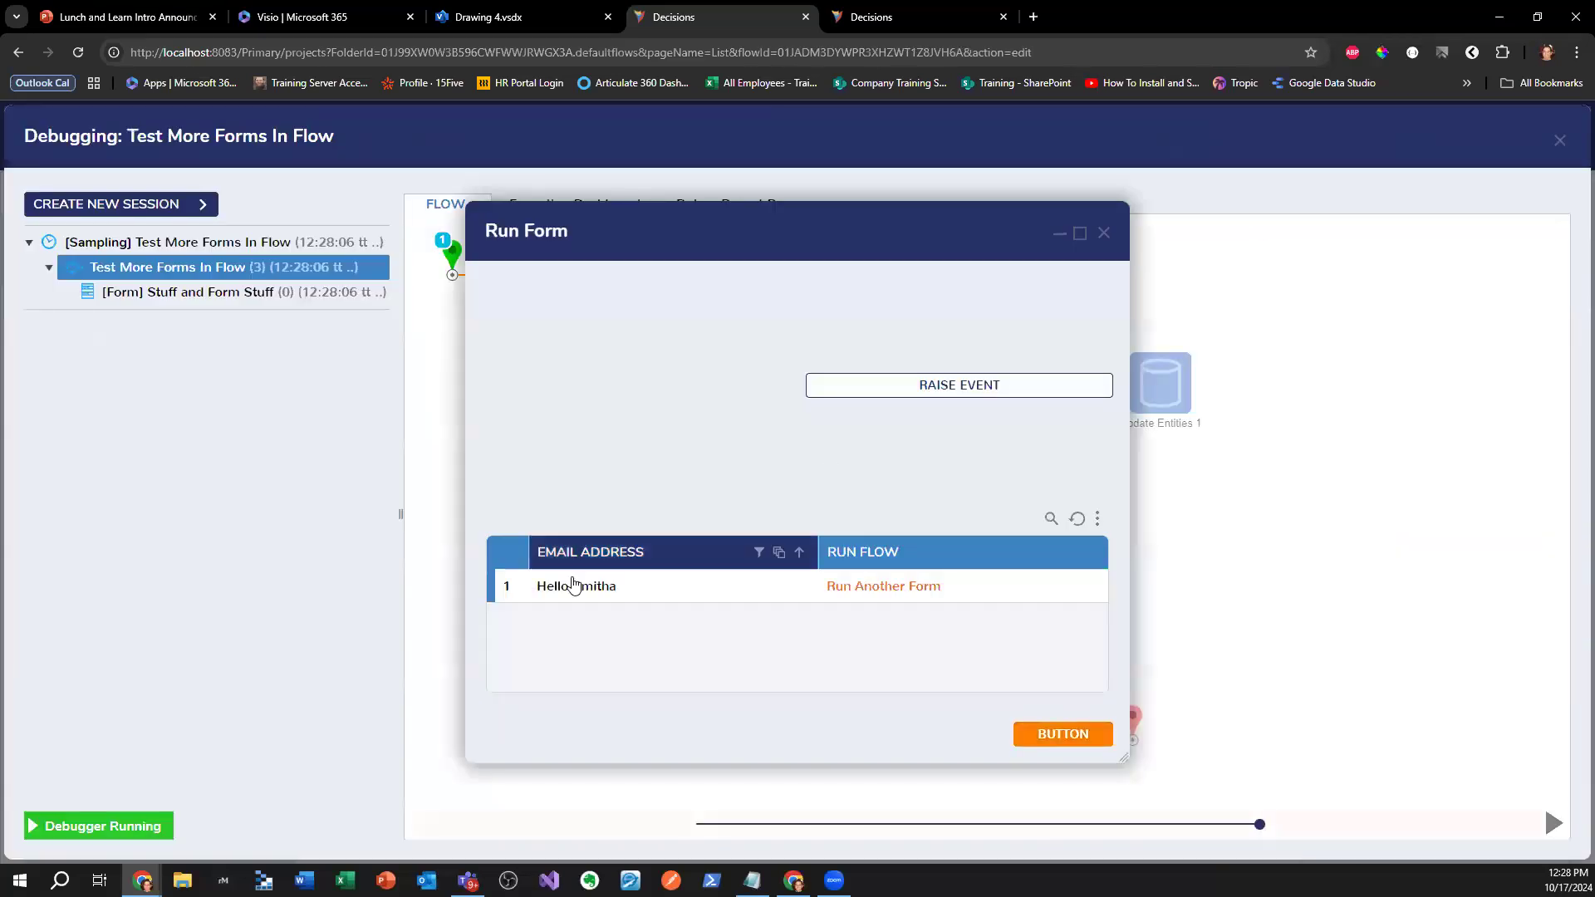
click(895, 590)
text(Hello Robewr)
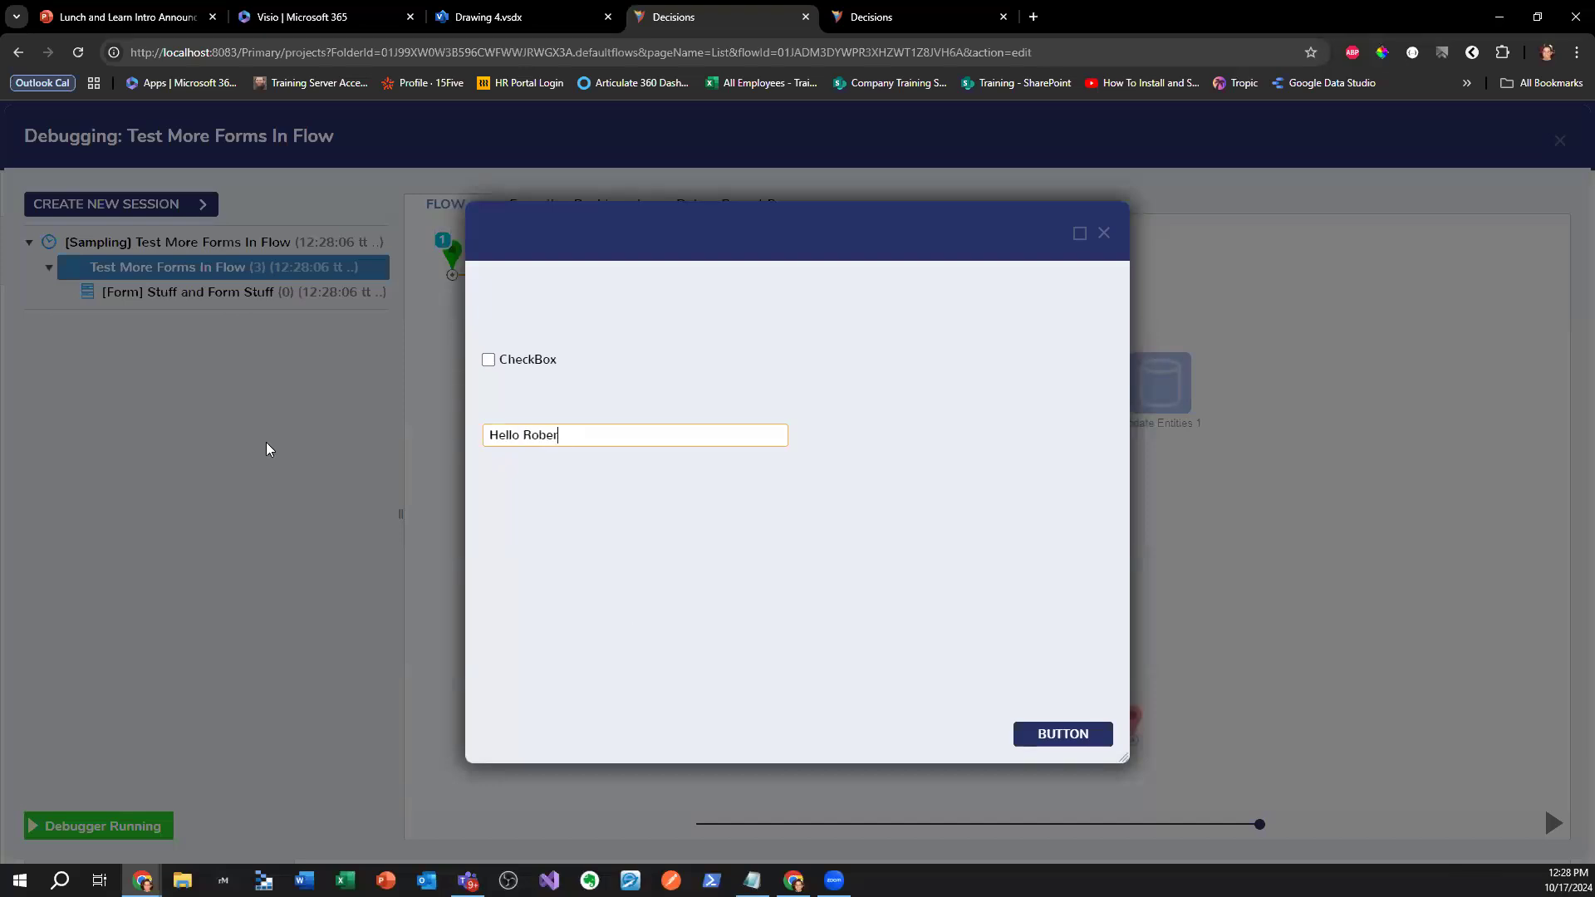
click(1075, 735)
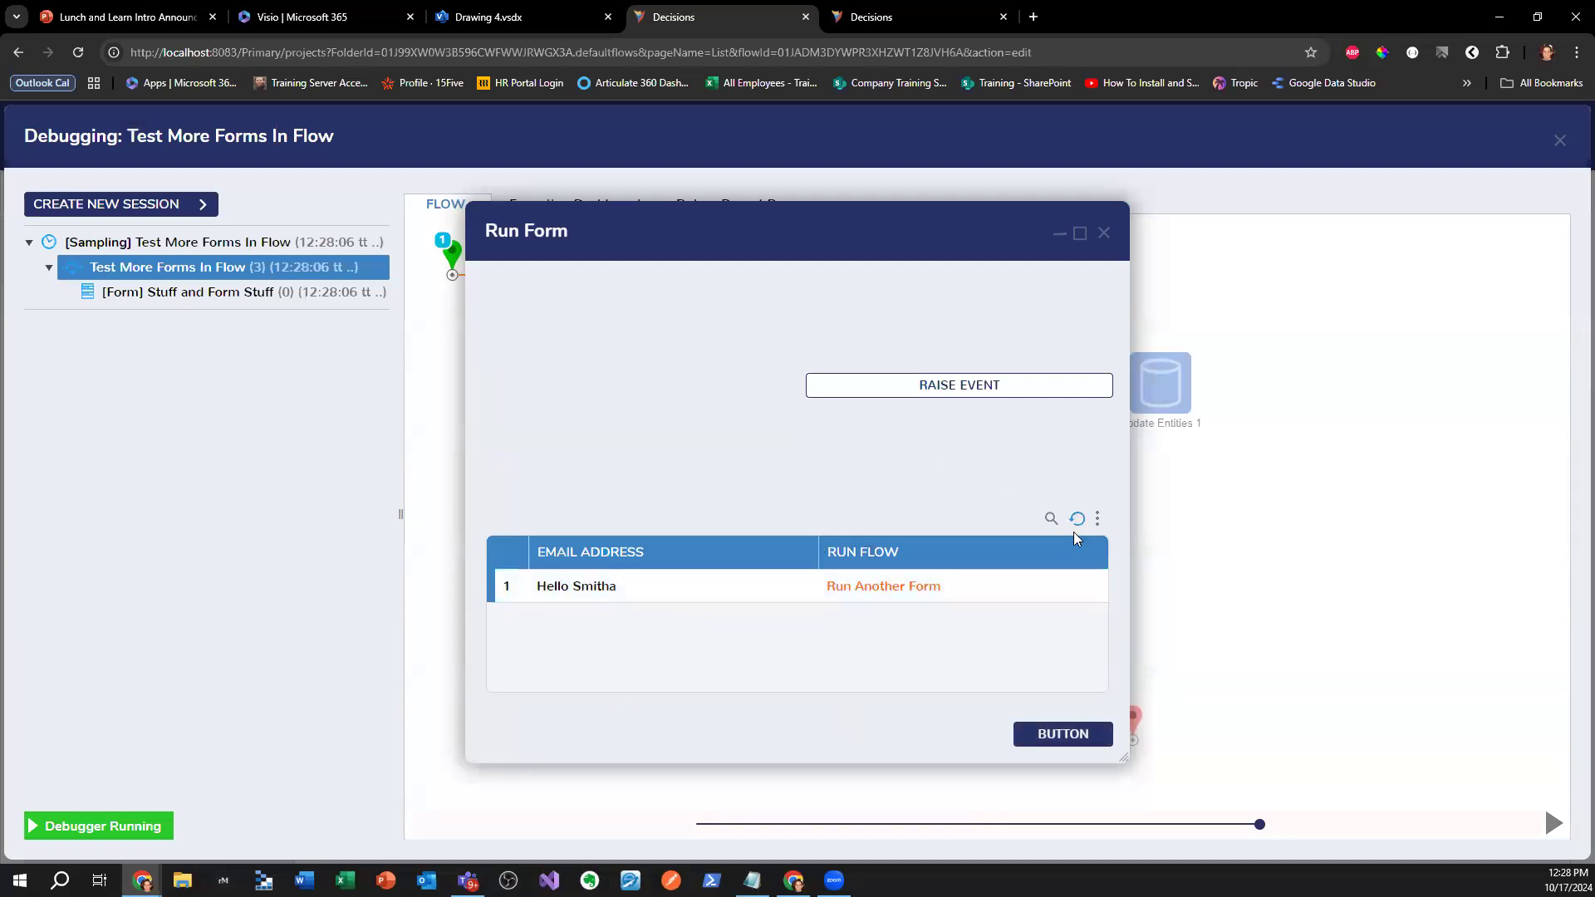
- Move the Run Form window aside, run the row's form again, and resubmit it with a changed greeting in the text box
drag(704, 237, 851, 244)
click(1067, 595)
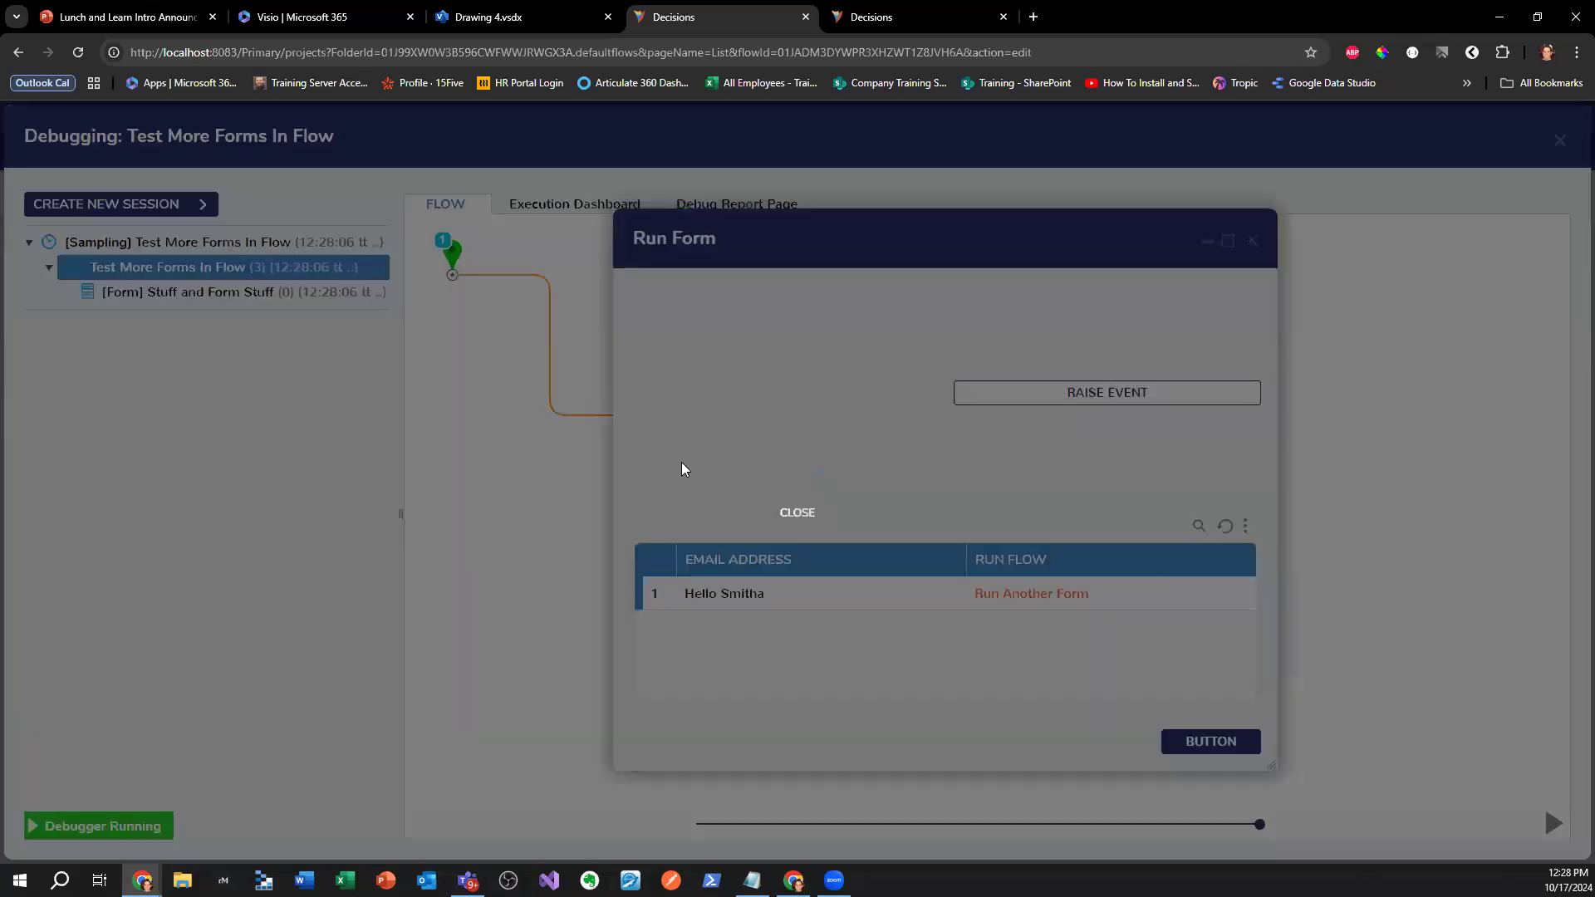
text(Robert)
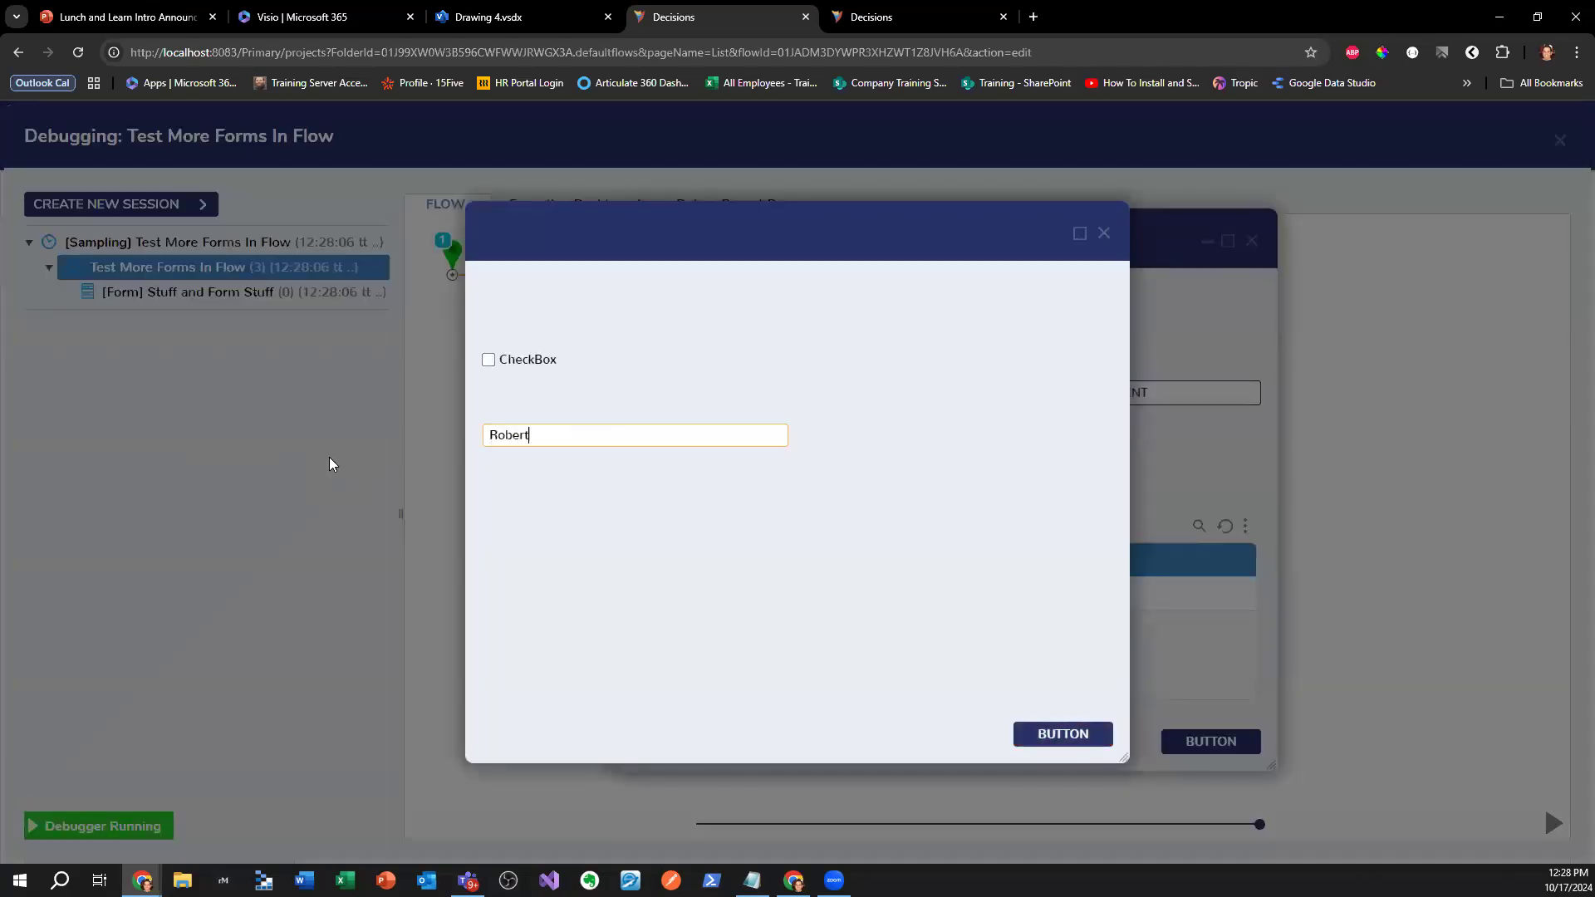
key(BackSpace)
key(BackSpace)
key(BackSpace)
key(BackSpace)
key(BackSpace)
key(BackSpace)
text(Hello Robert)
click(1102, 735)
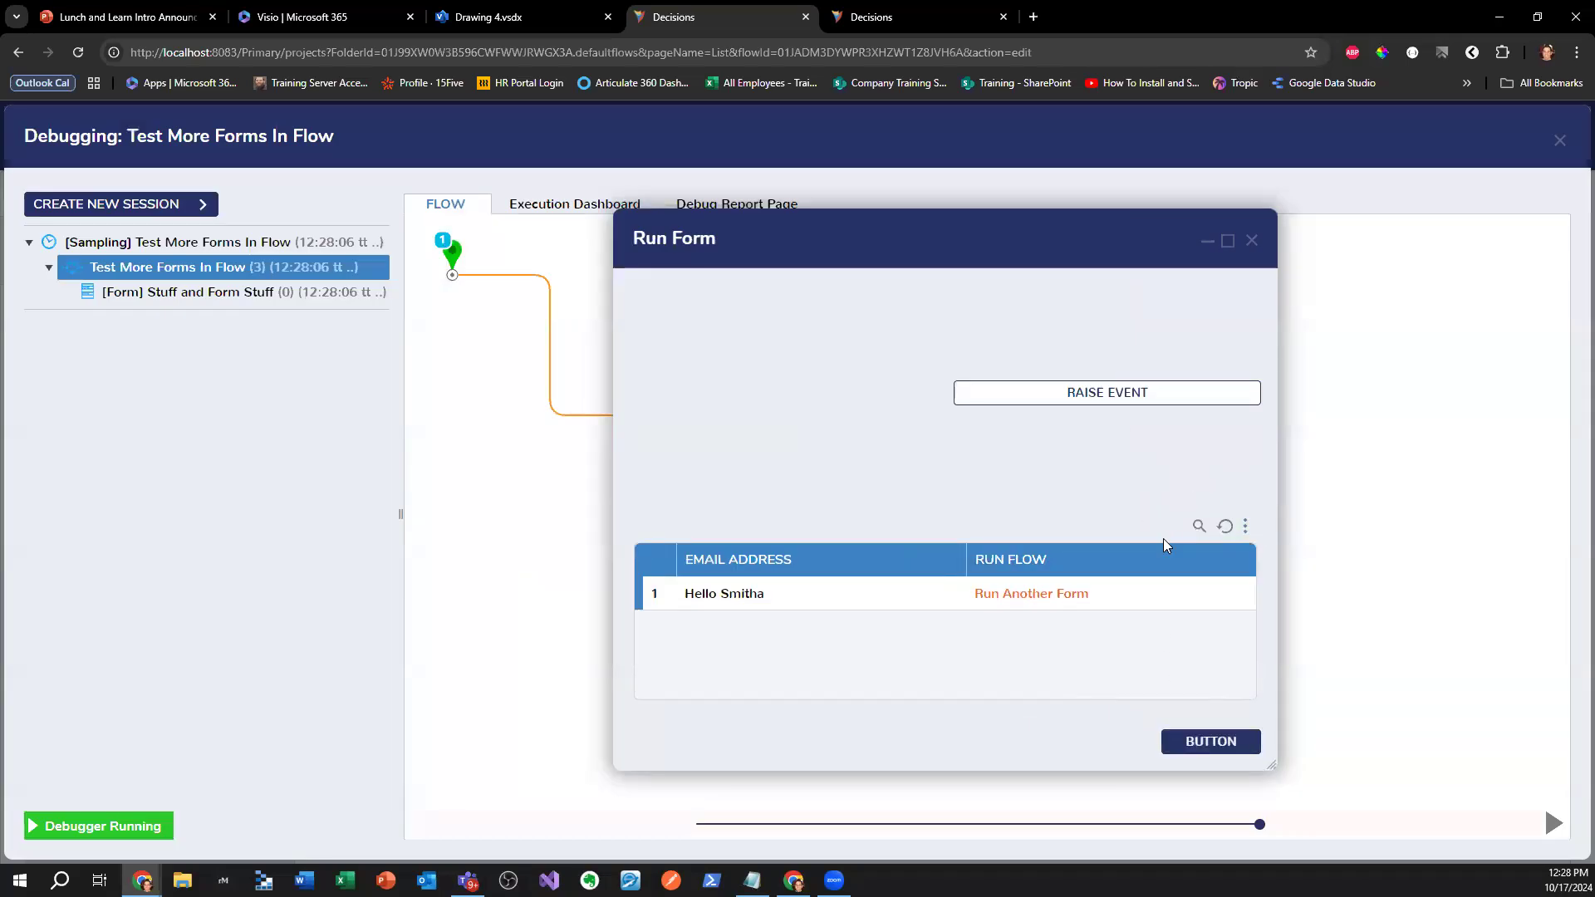
- Reopen the row's form to check its text box value, and close both form windows
click(1054, 594)
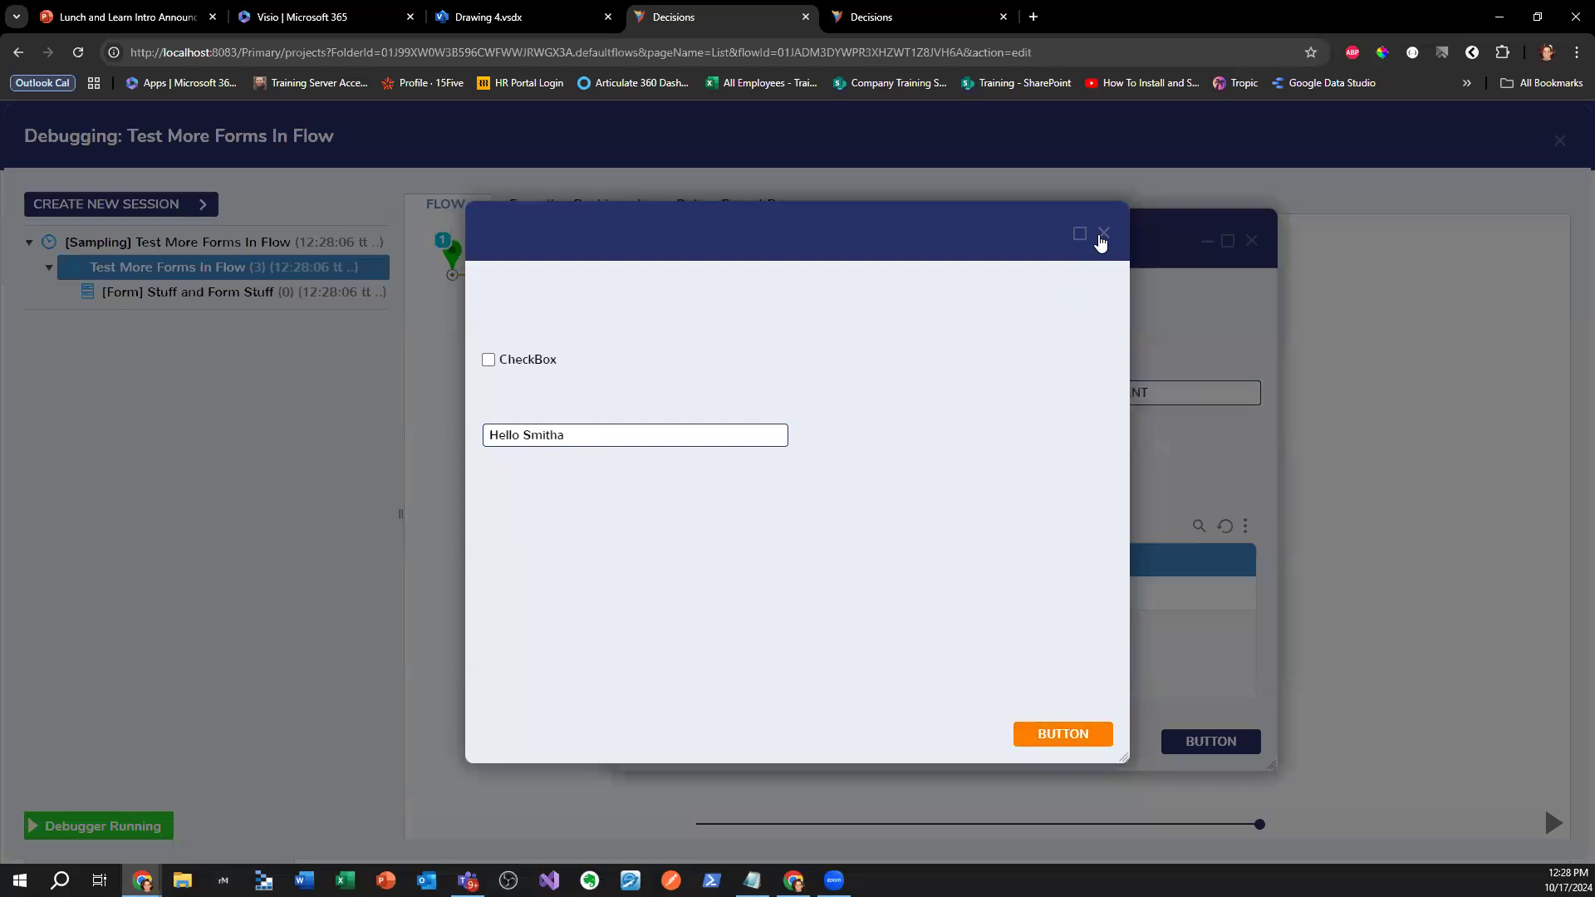
click(1102, 236)
click(1252, 241)
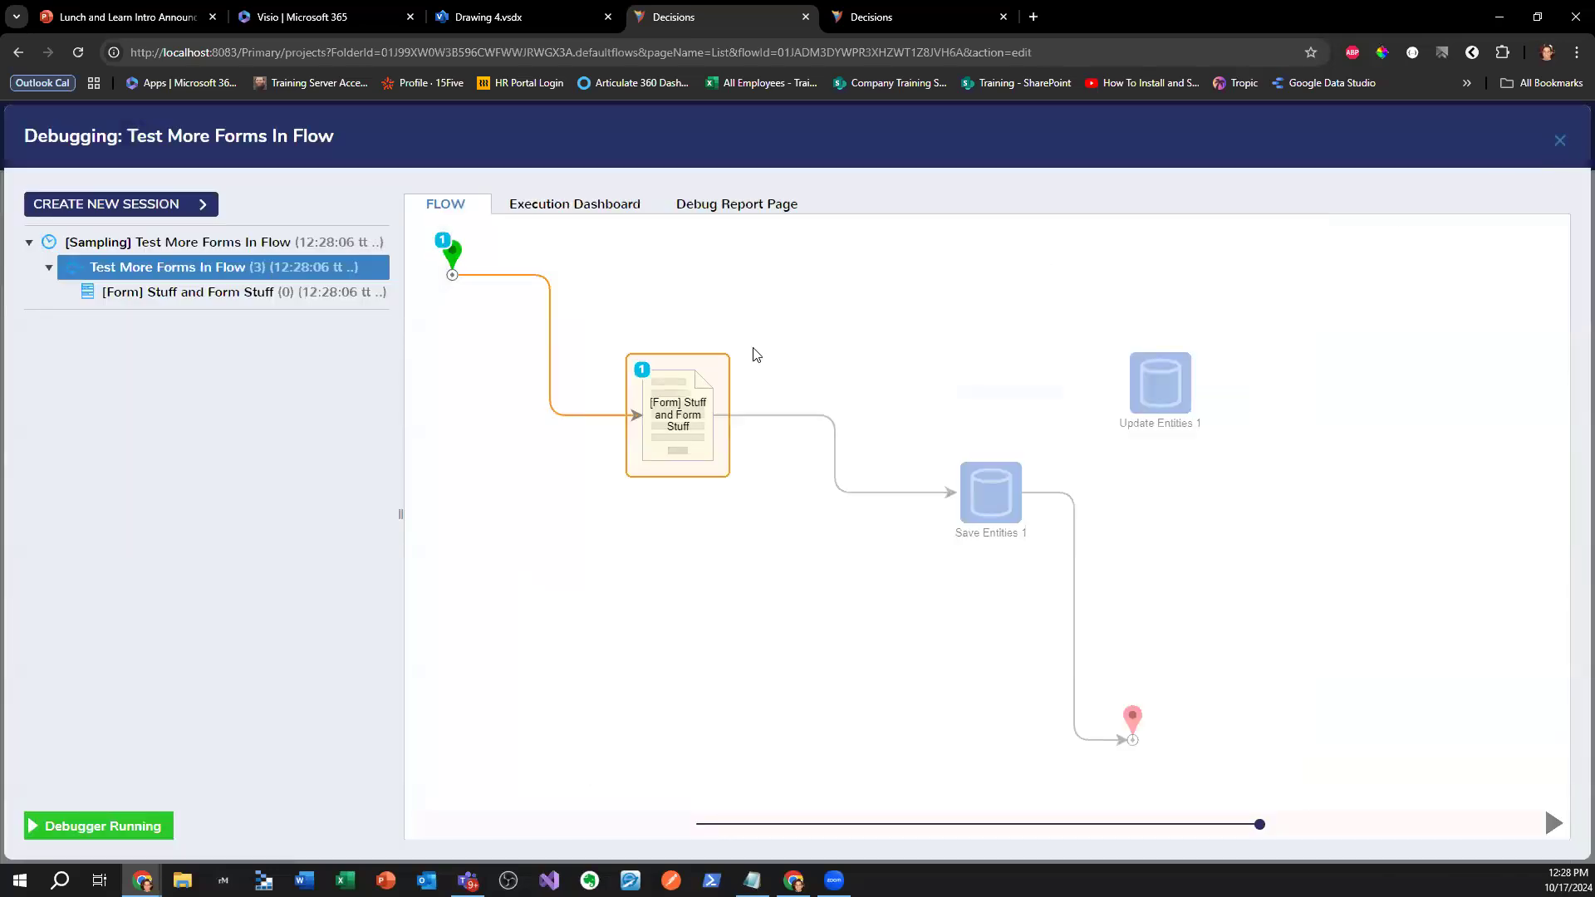
- Edit the Stuff and Form Stuff form from the flow and open its advanced data grid's source report
click(594, 415)
click(1399, 196)
click(760, 548)
scroll(1418, 700, down, 3)
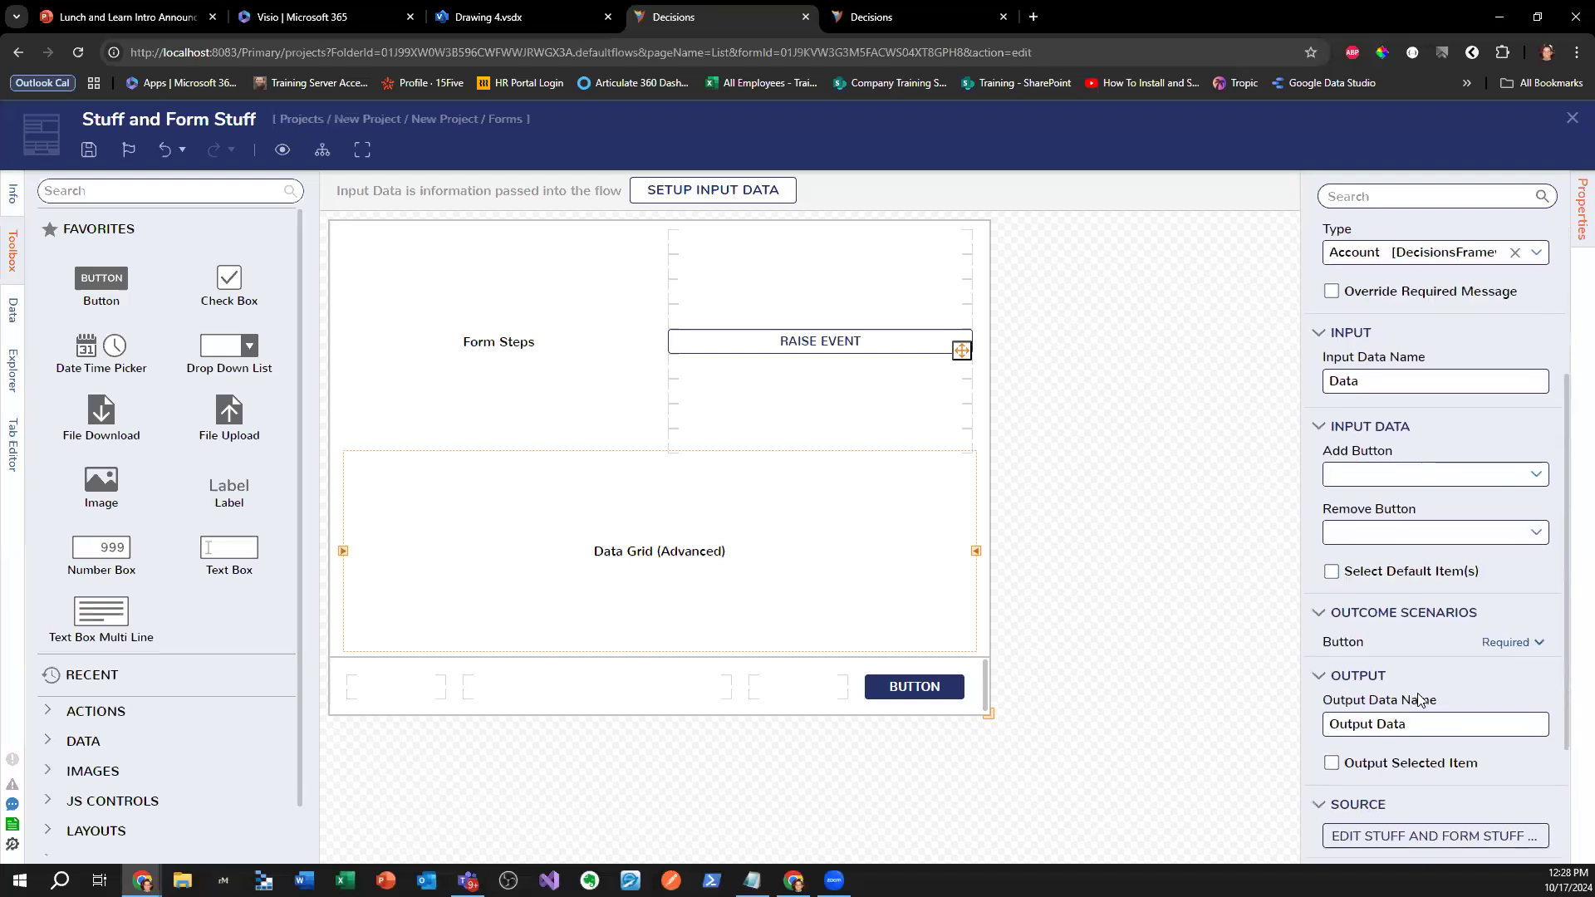
scroll(1420, 700, down, 2)
click(1462, 660)
- Enable Can Edit on the report's Email Address field and review its remaining settings
click(610, 263)
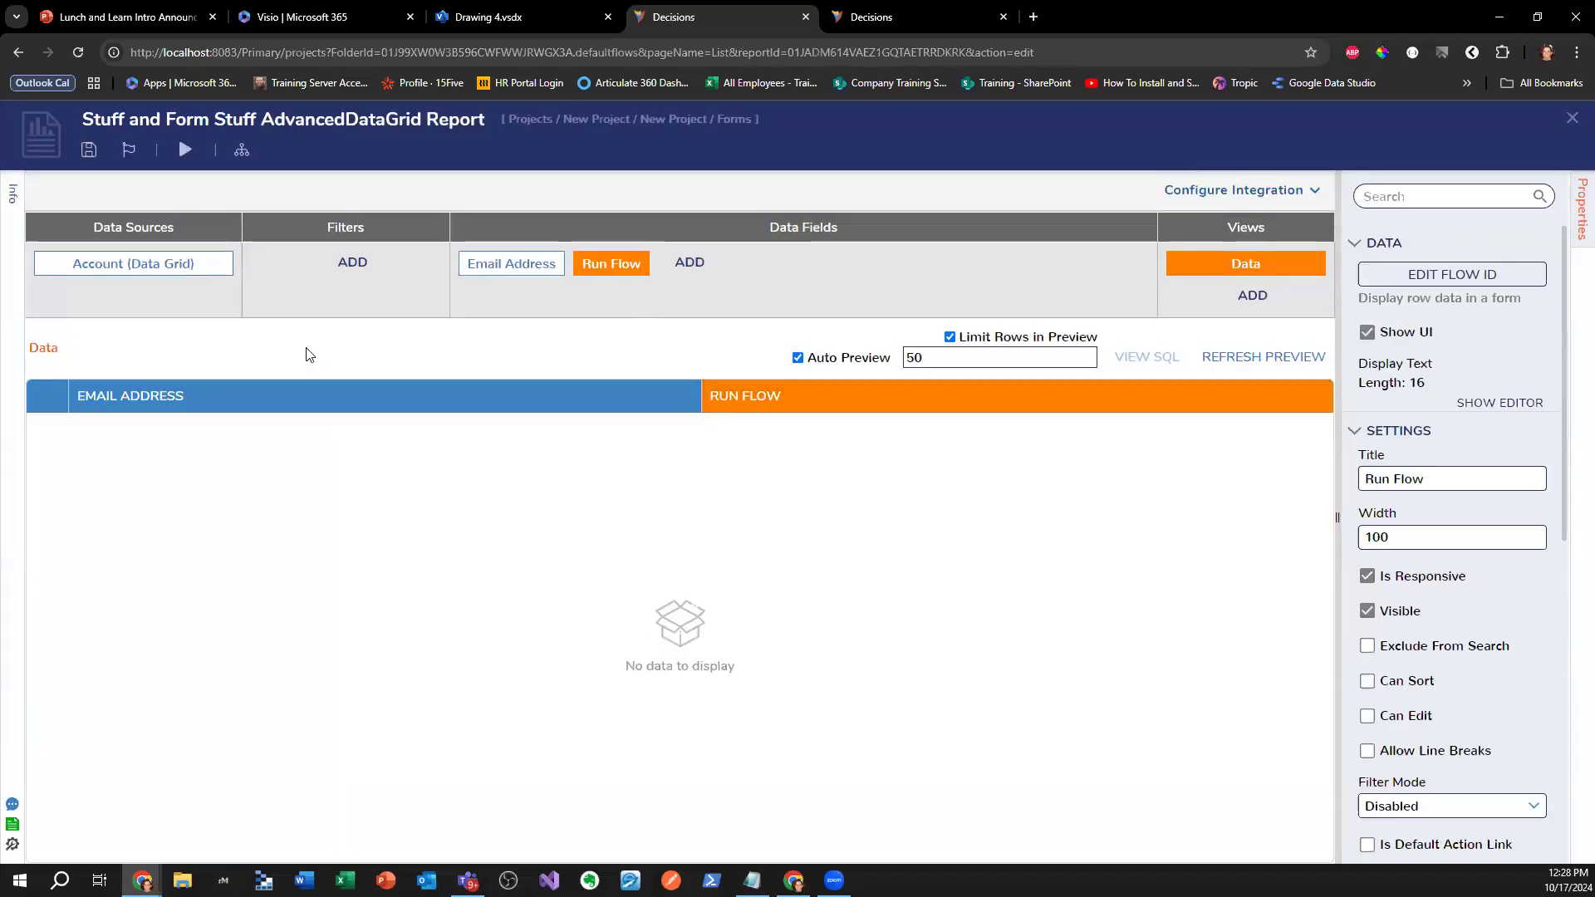
click(196, 272)
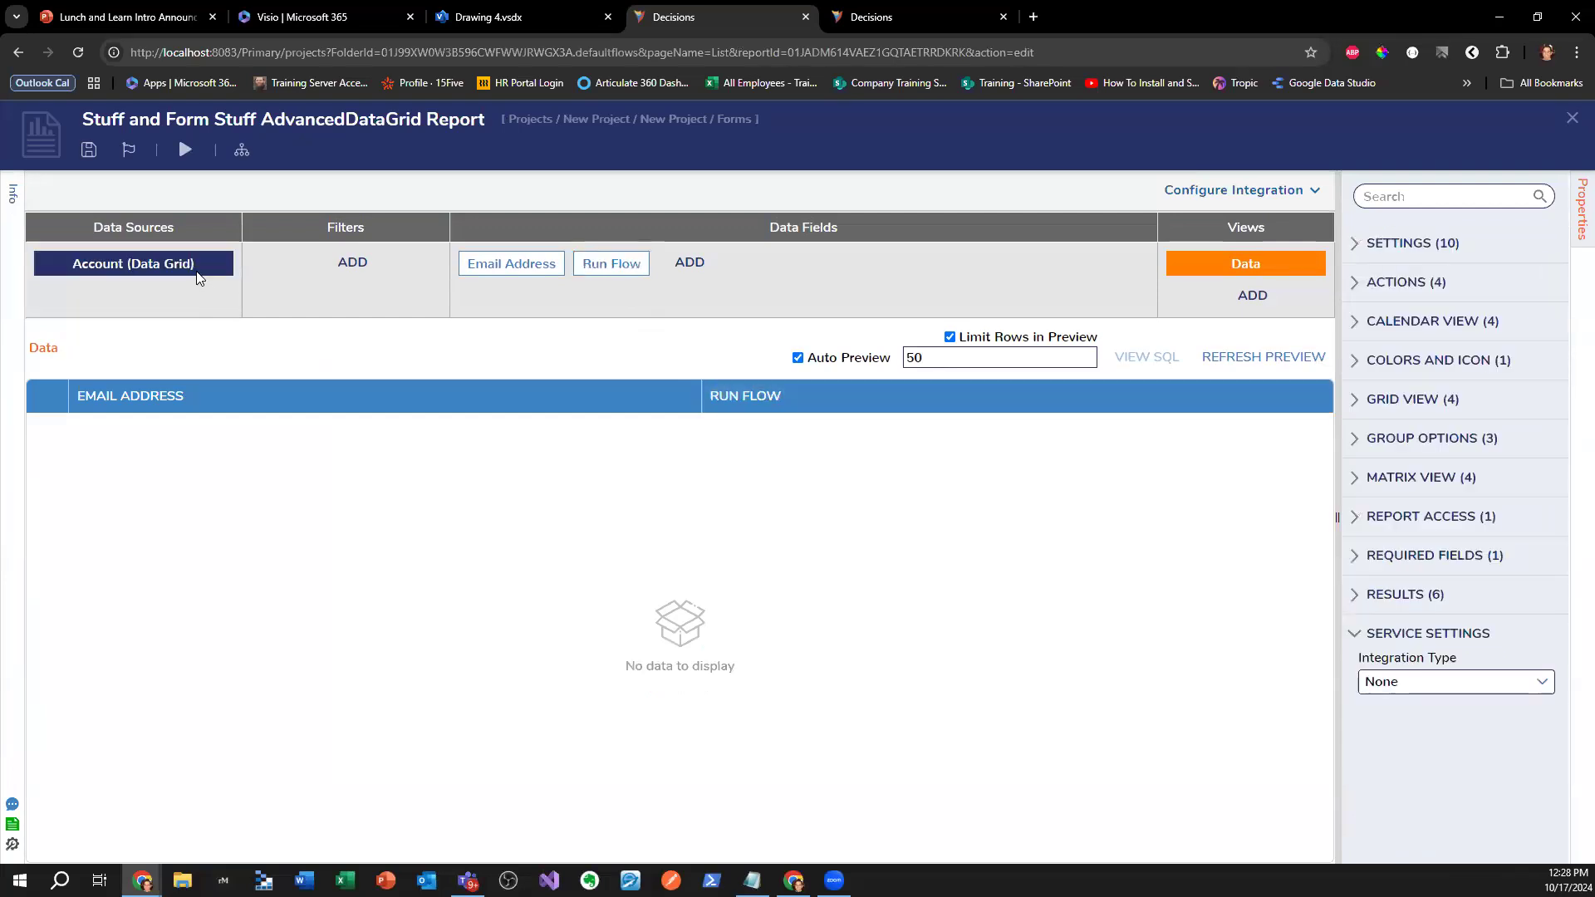
click(499, 266)
scroll(1454, 656, down, 4)
click(1383, 408)
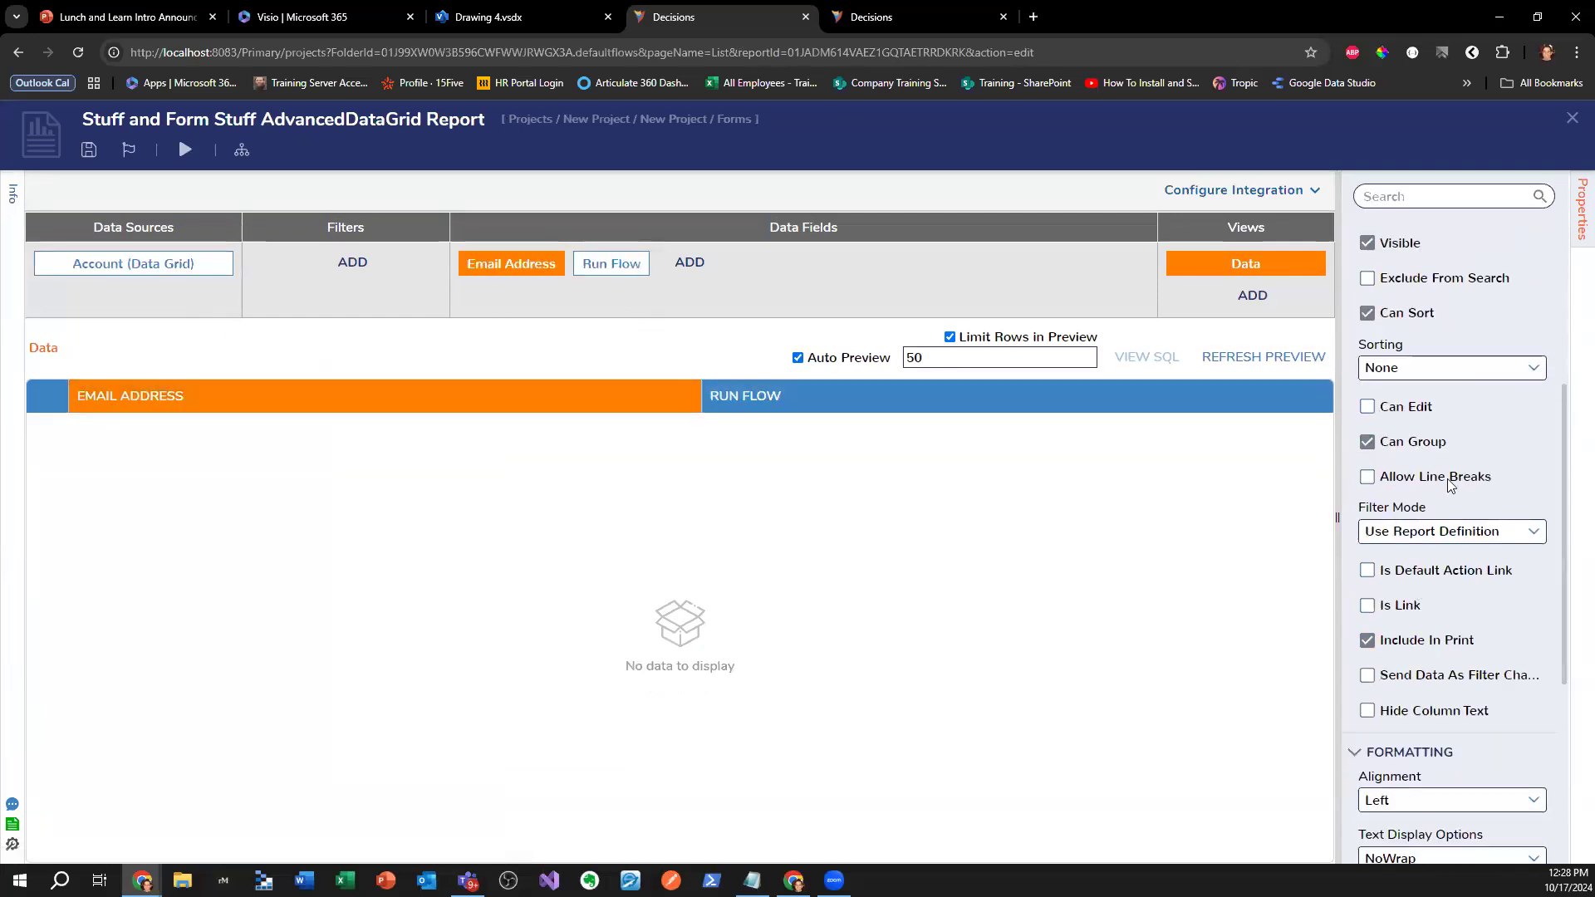
scroll(1479, 573, down, 2)
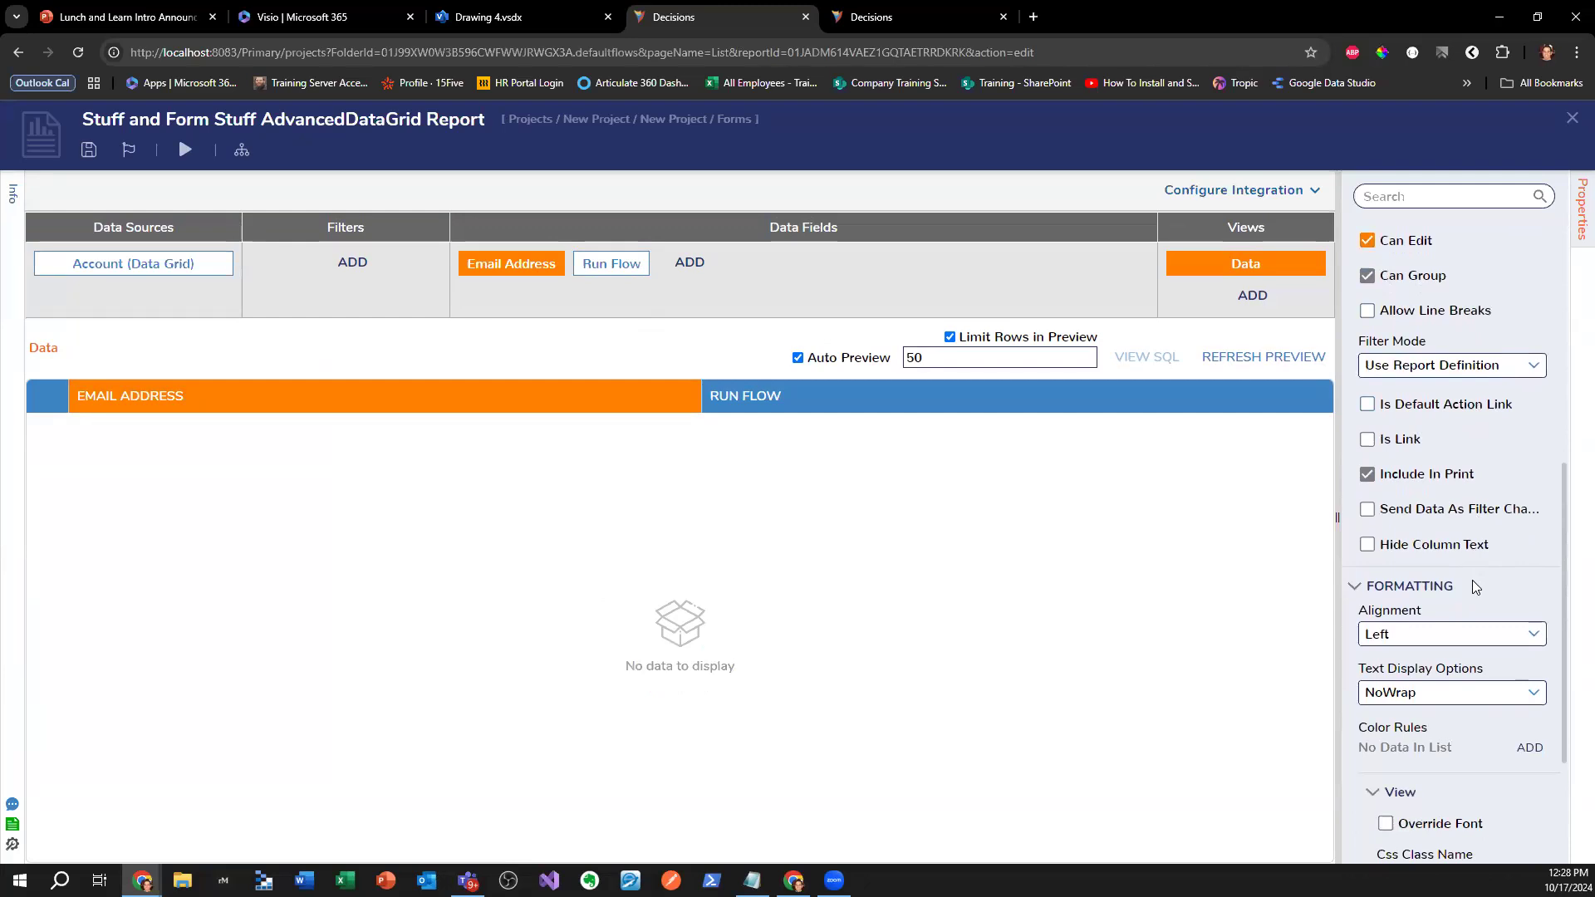
scroll(1471, 586, down, 3)
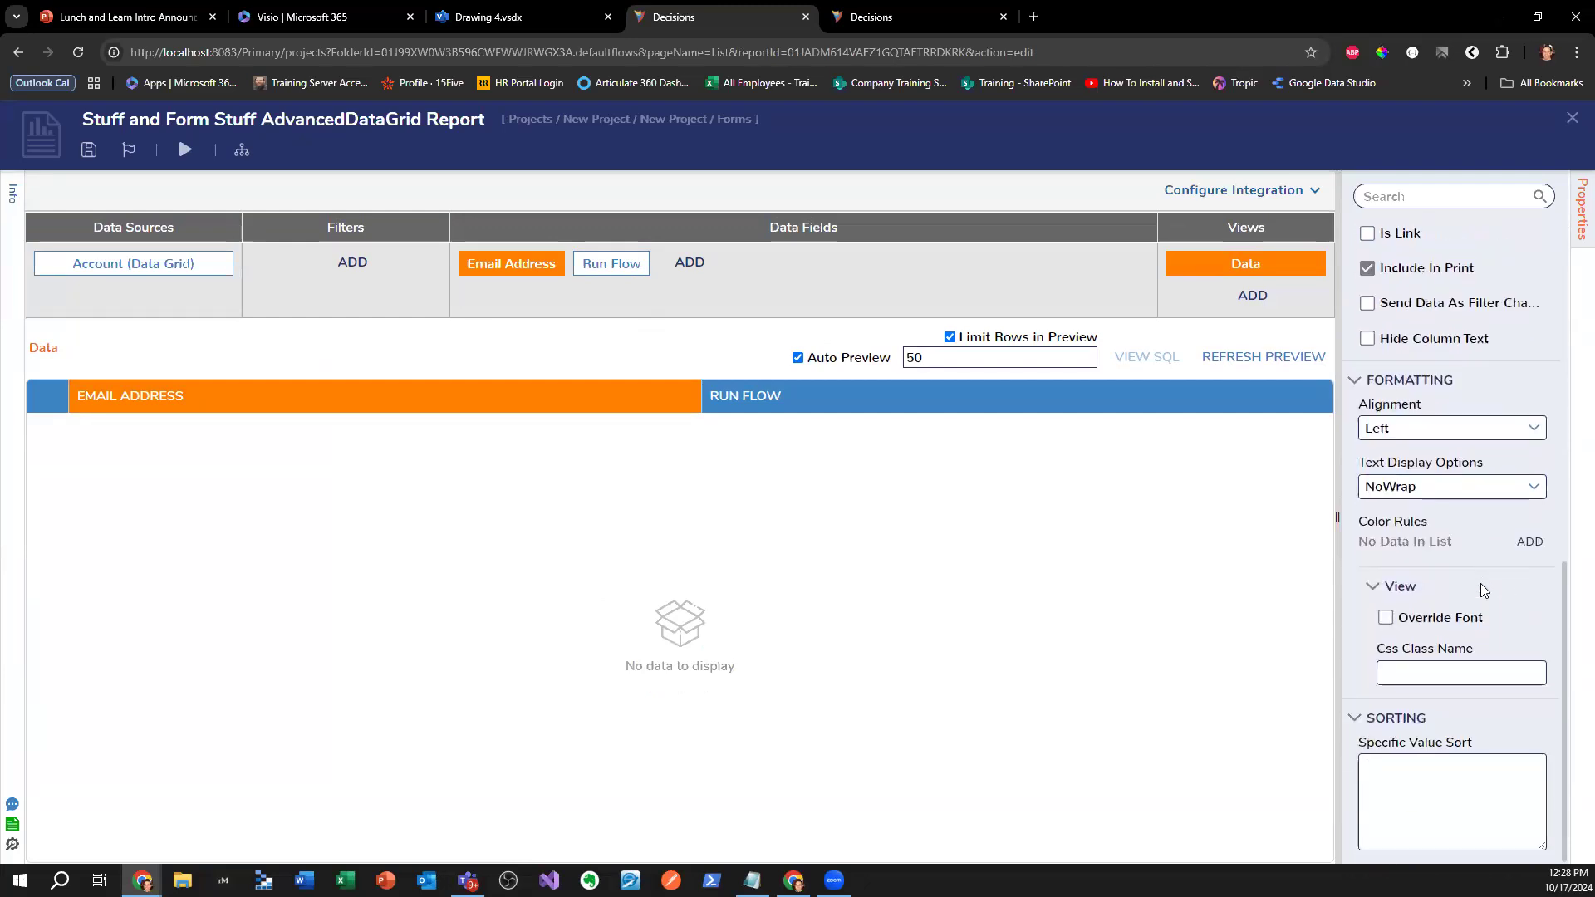
scroll(1476, 600, up, 6)
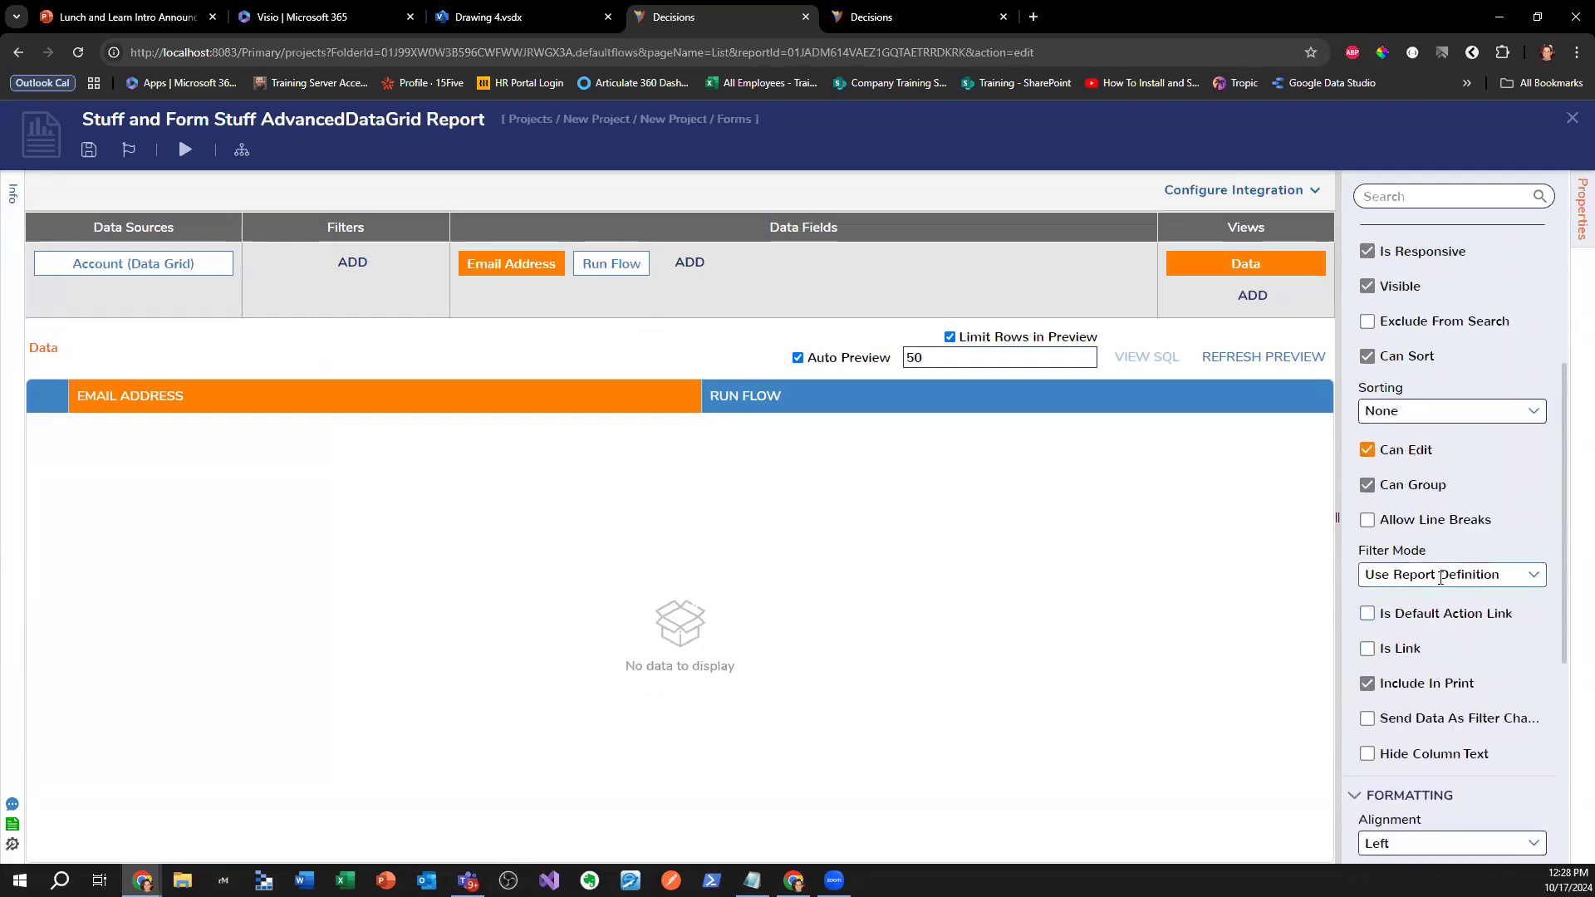
scroll(1412, 573, up, 1)
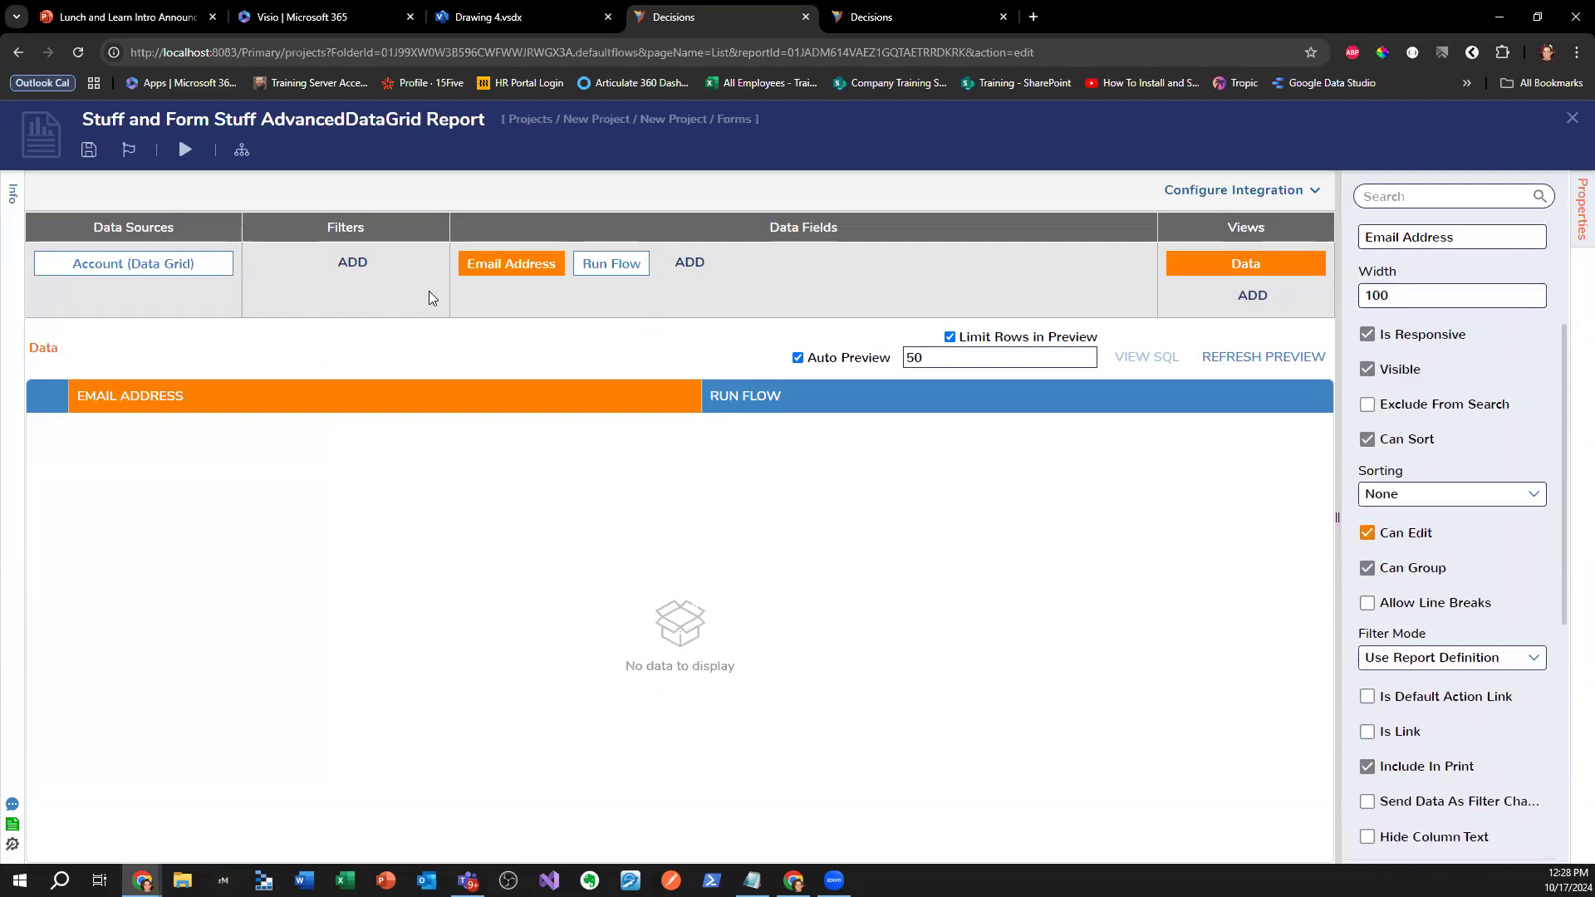
- Save and close the data grid report, and save and close the Stuff and Form Stuff form
click(89, 150)
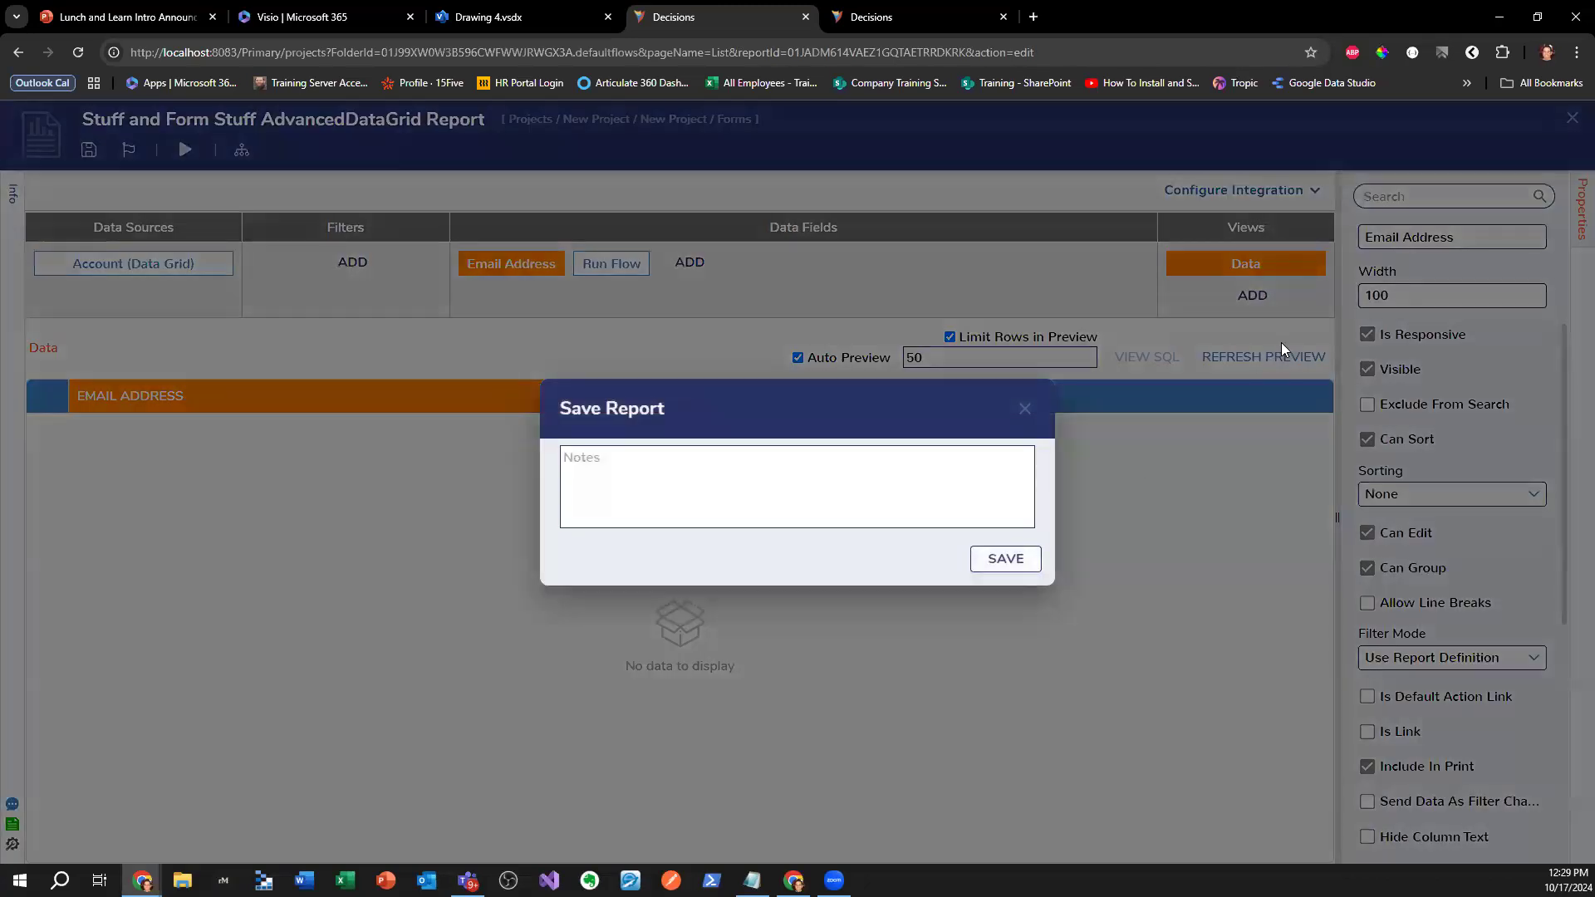
click(1569, 120)
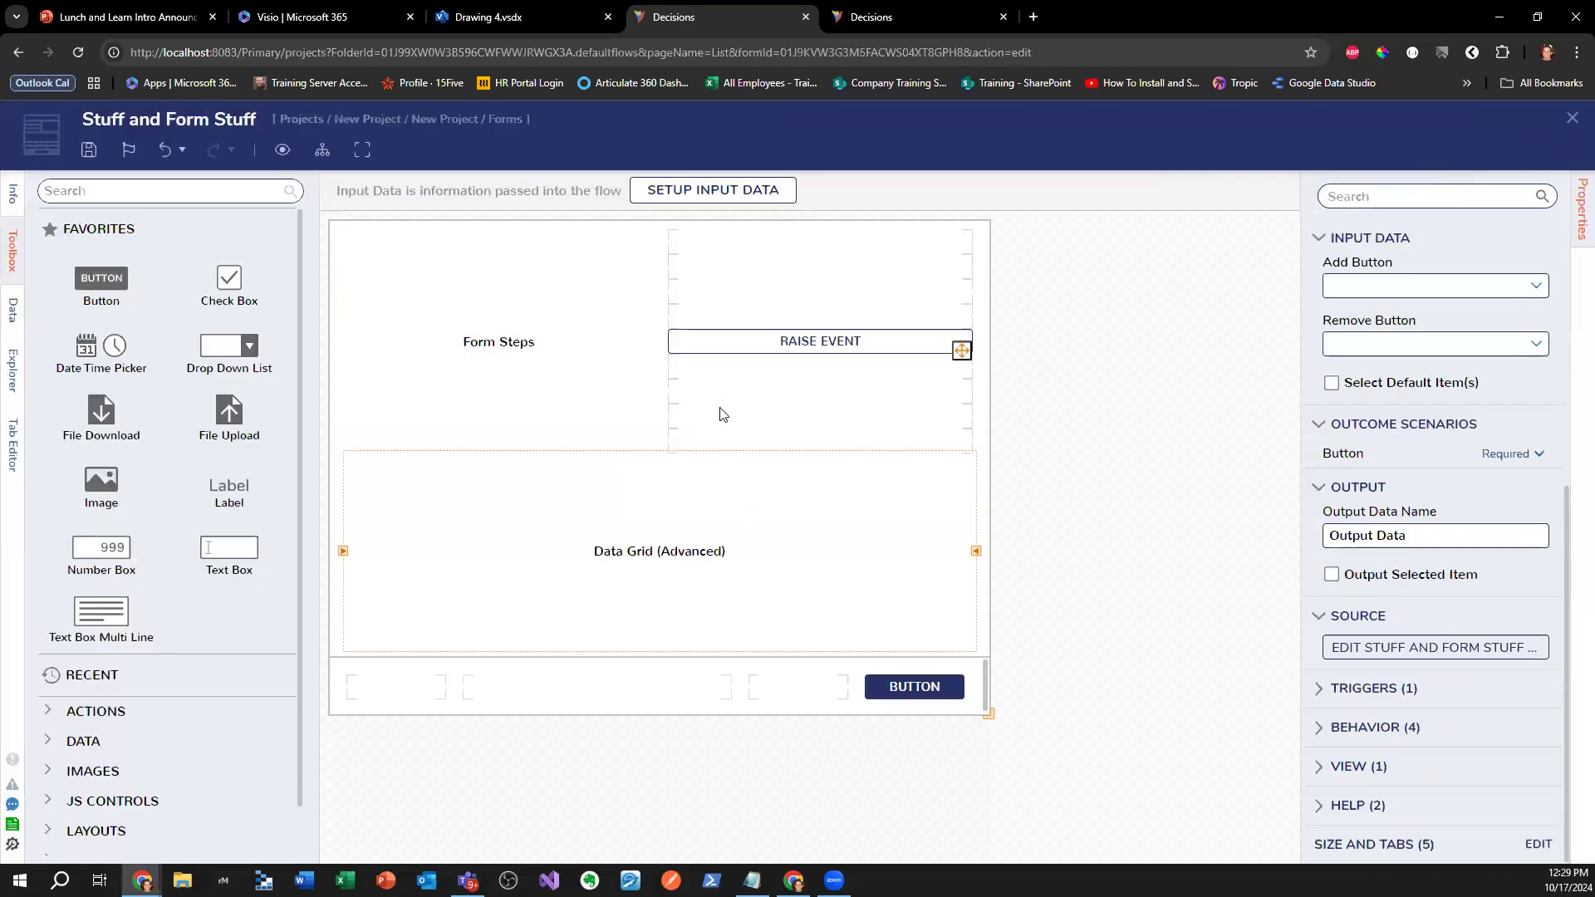
click(1571, 119)
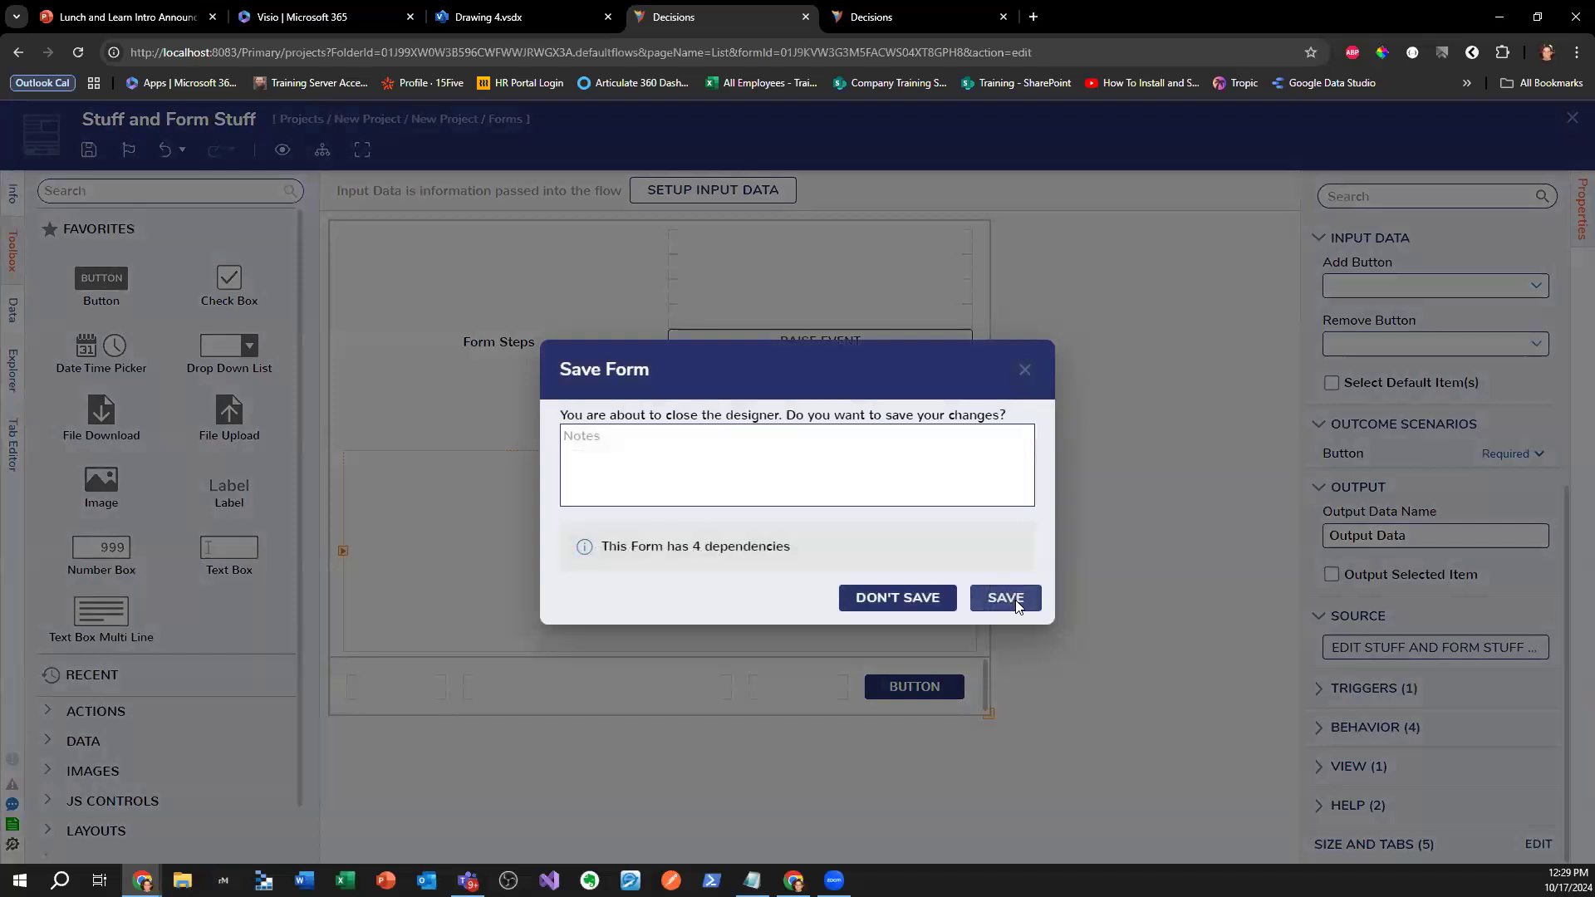
click(1005, 598)
- Debug the flow again, submit the row's form with a changed greeting, and open the data grid's additional actions
click(407, 151)
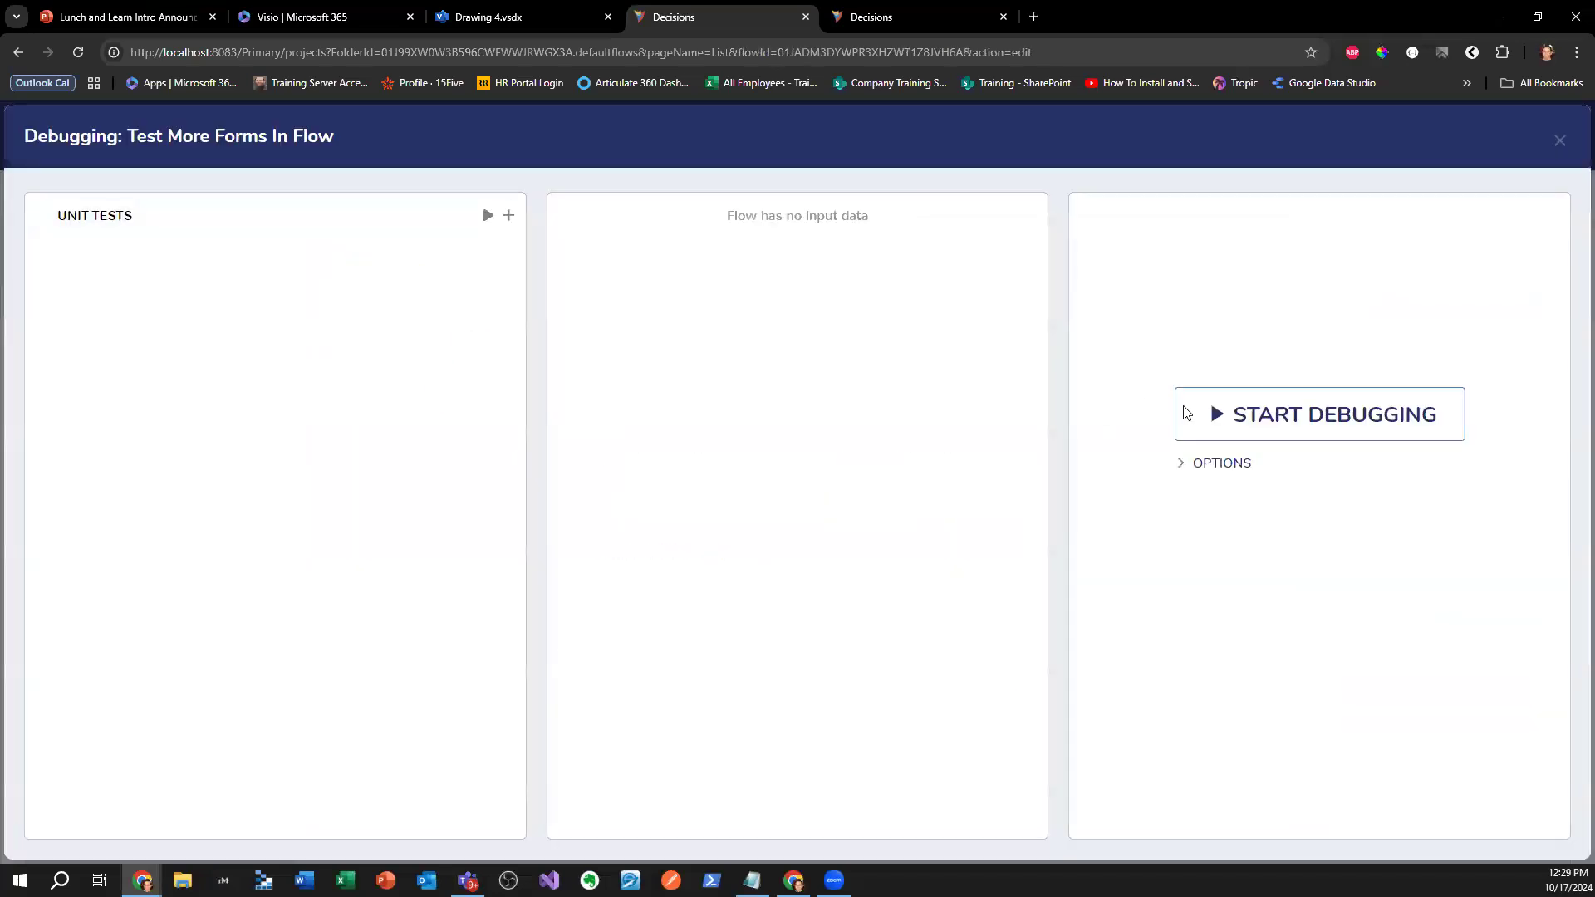
click(1186, 413)
click(911, 596)
drag(530, 460, 498, 429)
text(Hello Robert)
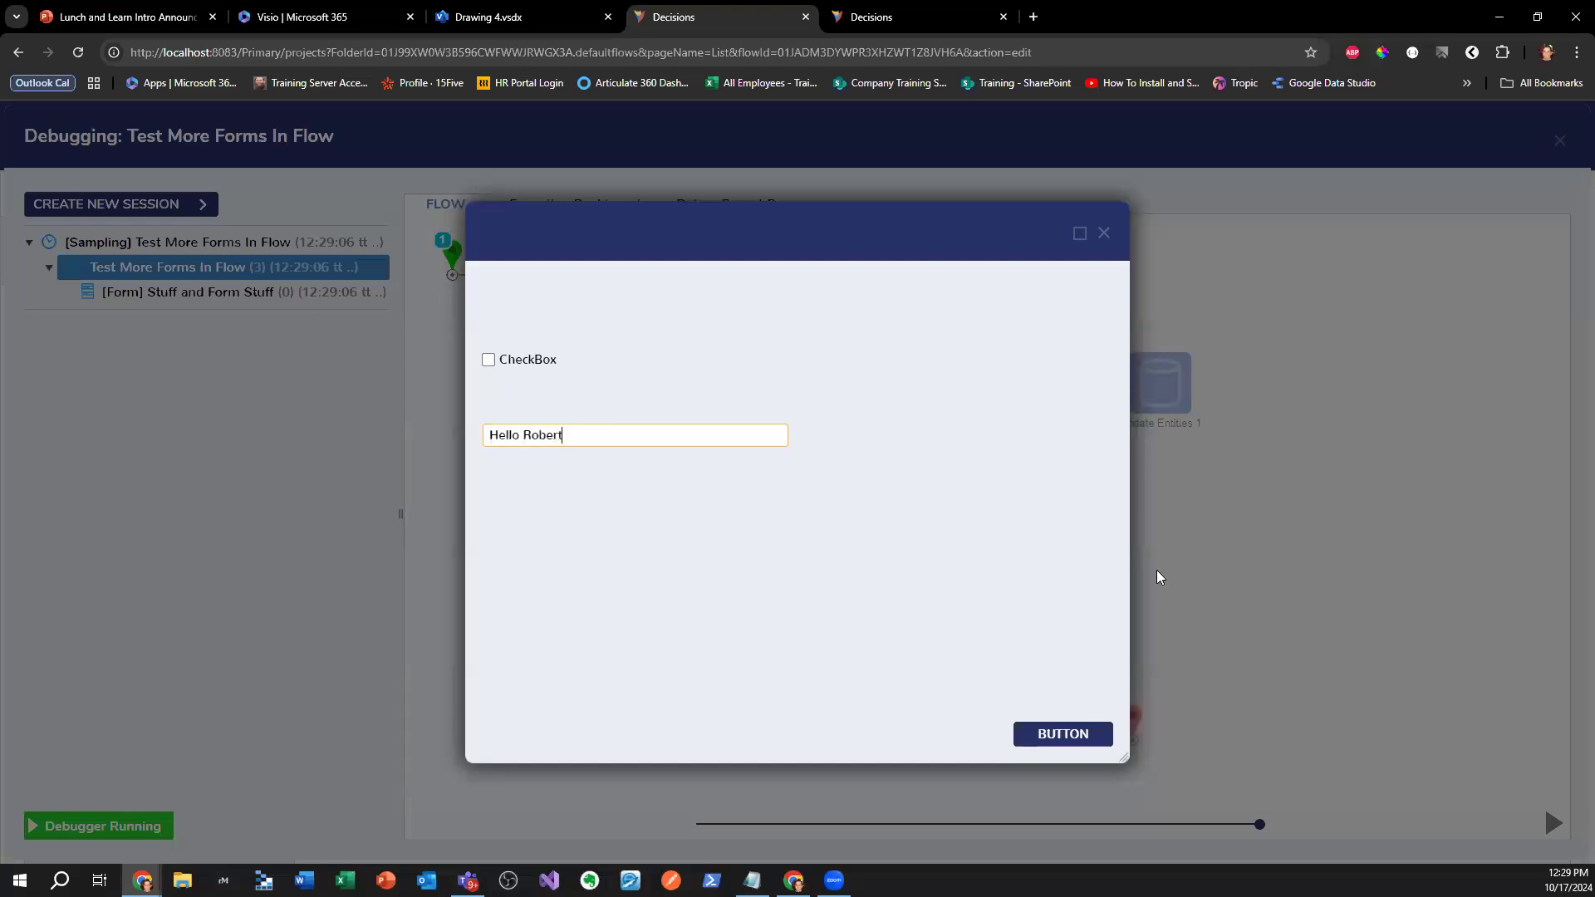
click(1029, 736)
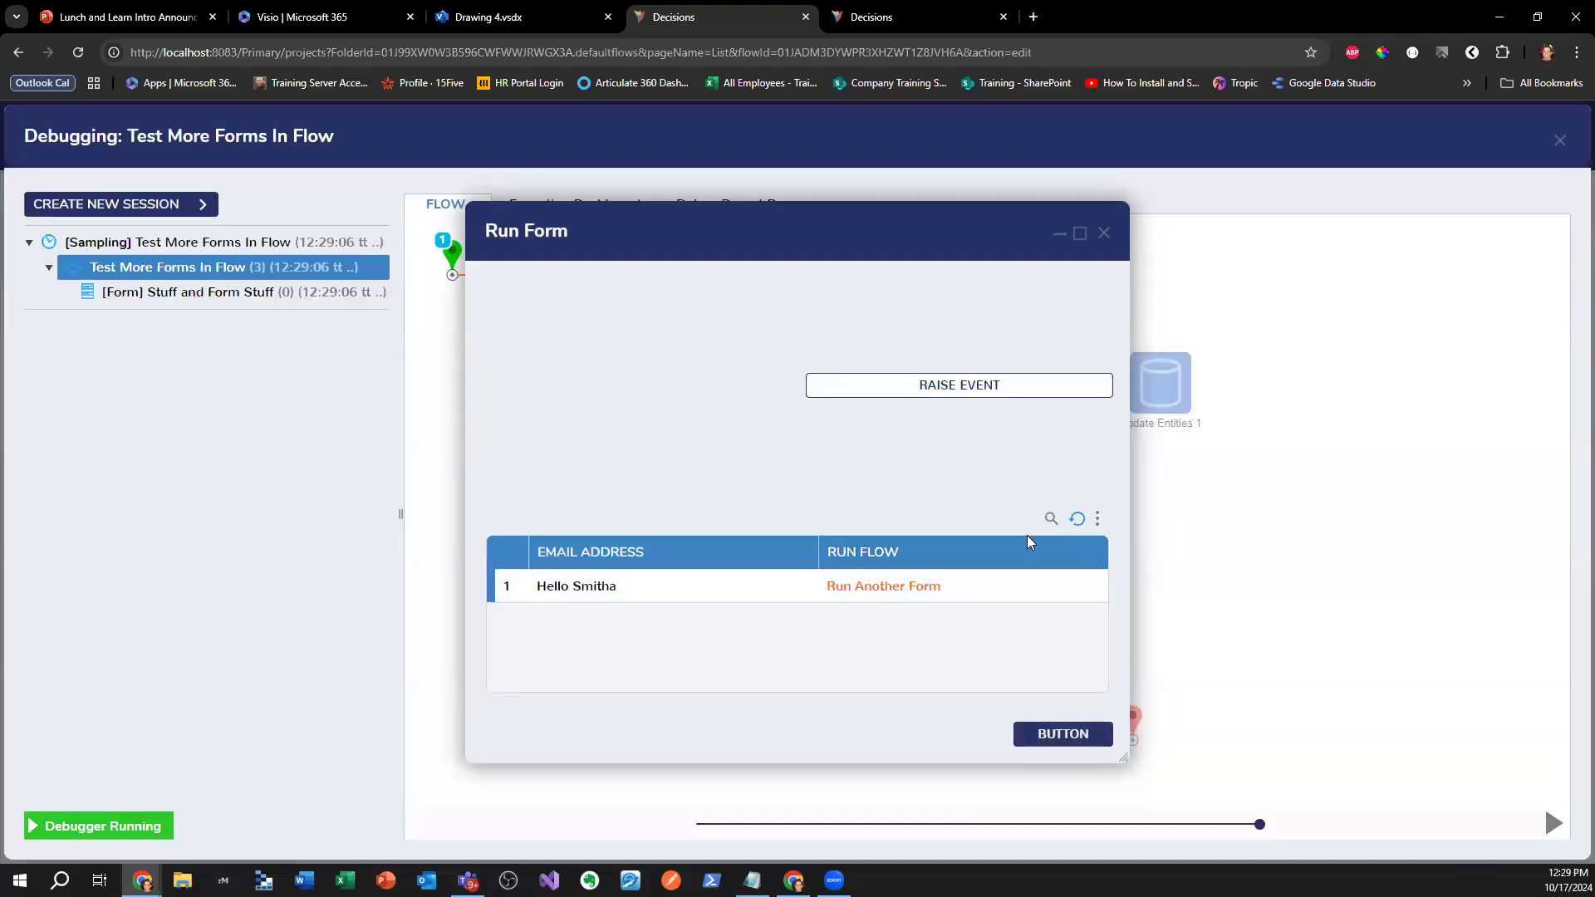
click(1097, 518)
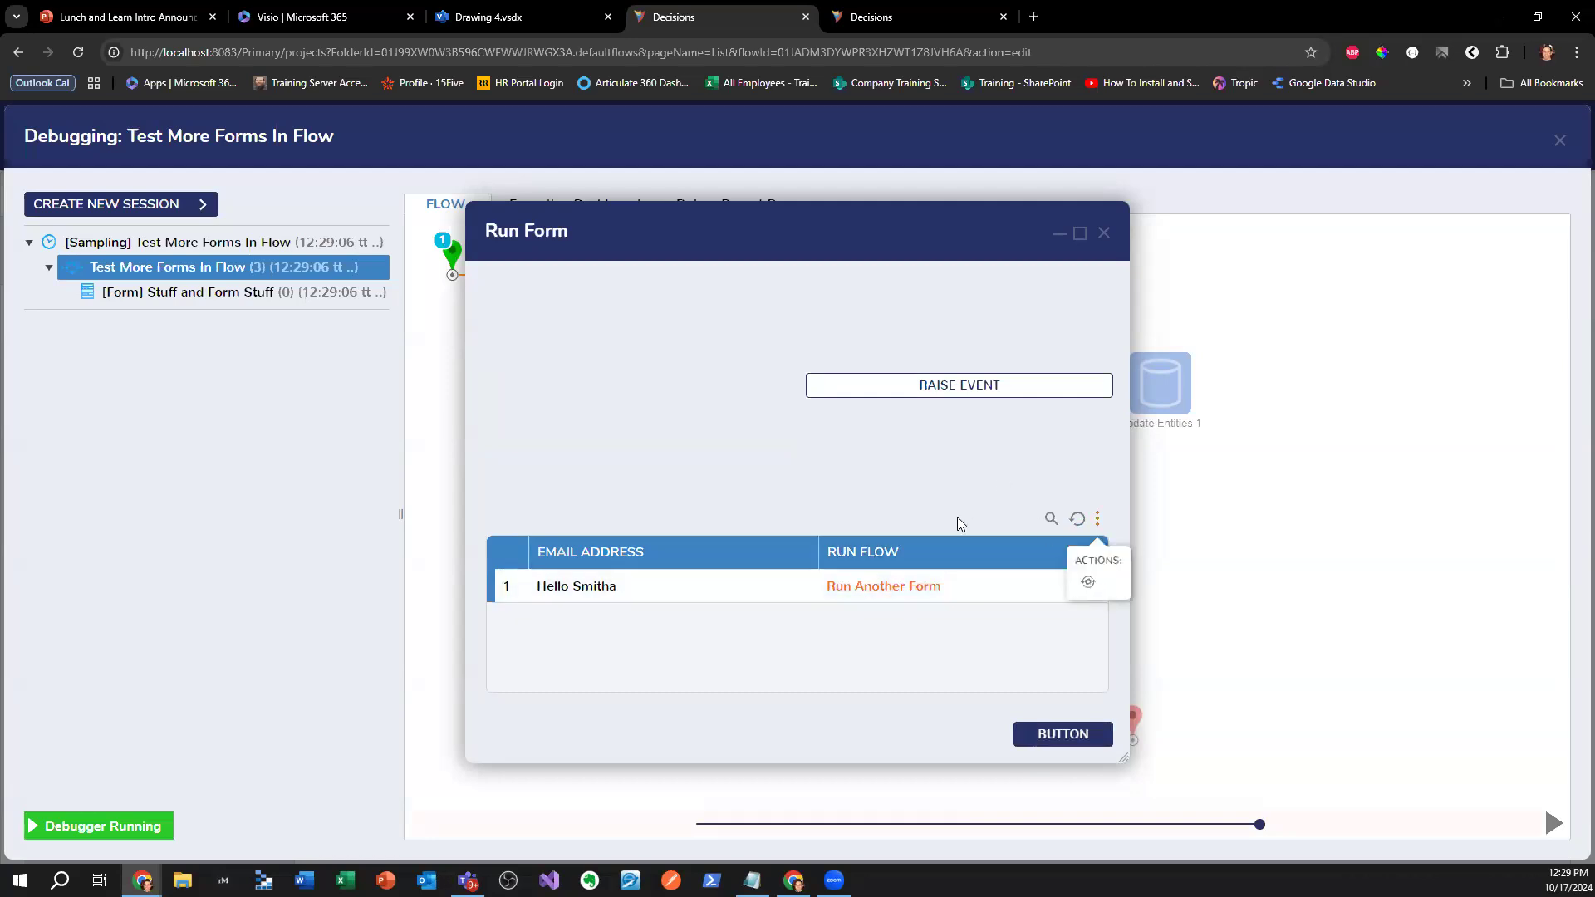
- Run the form from the data grid row, then close it along with the Run Form window and debugger
click(914, 591)
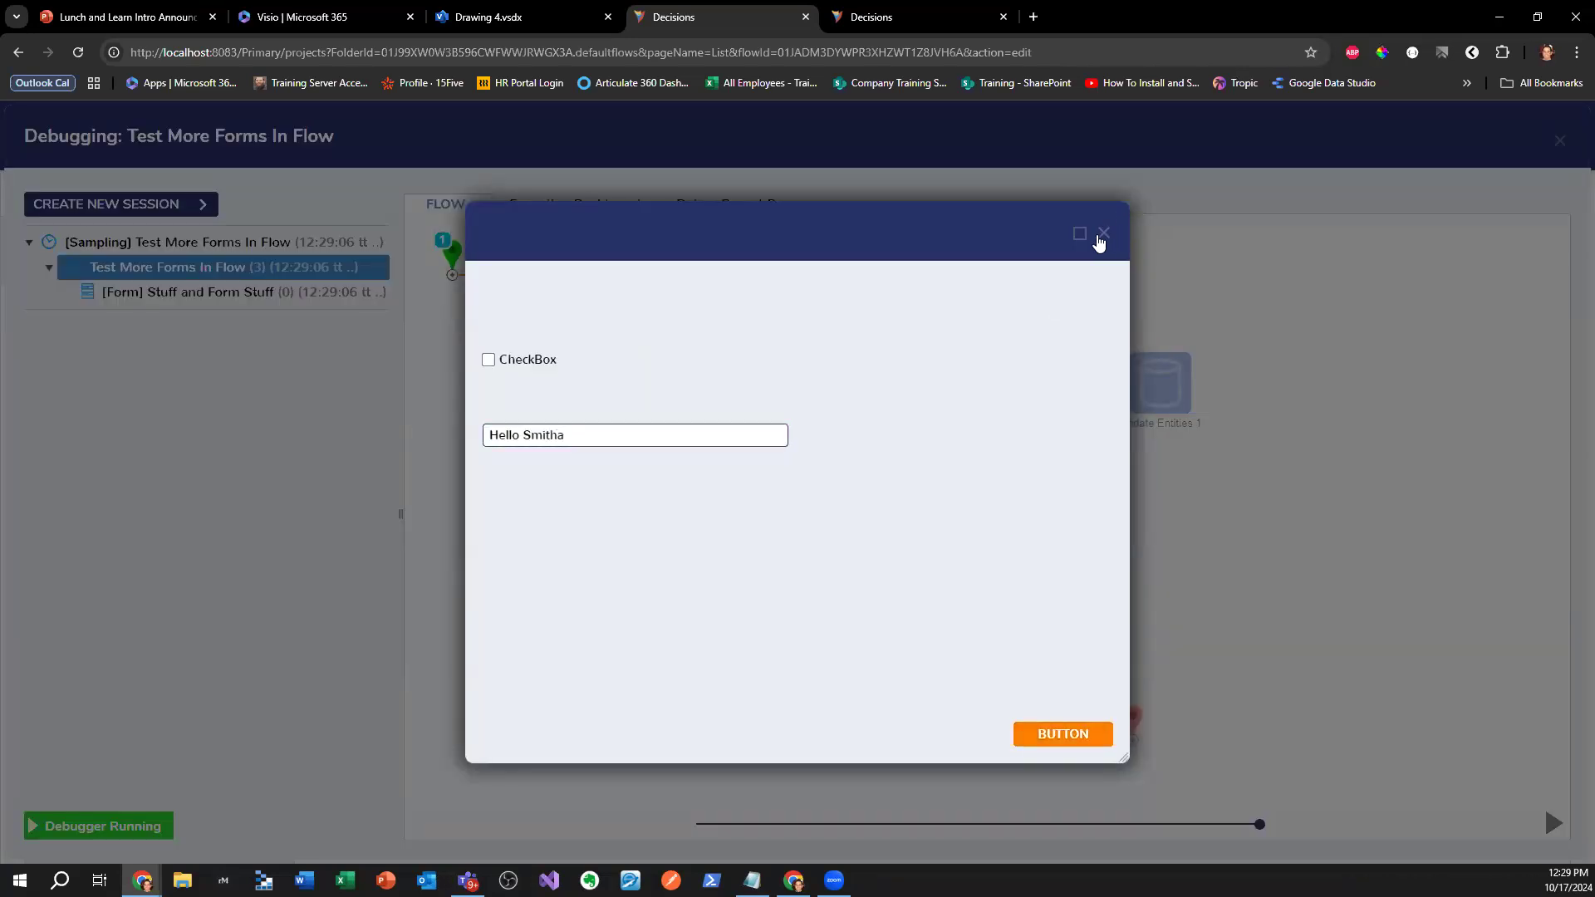
click(1098, 240)
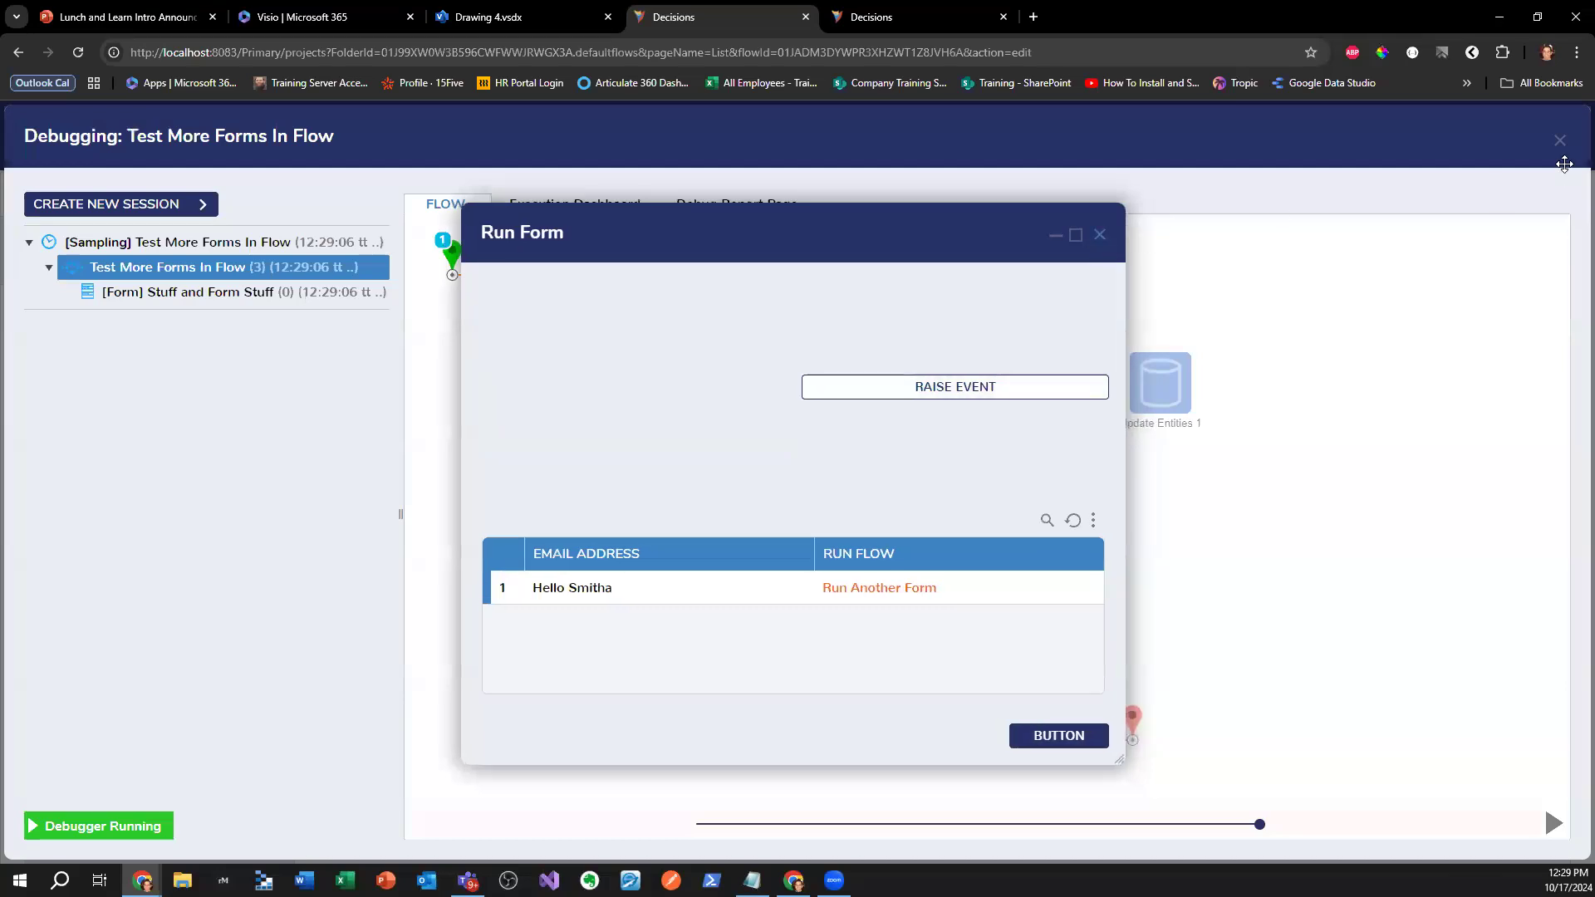
drag(1565, 143, 1562, 143)
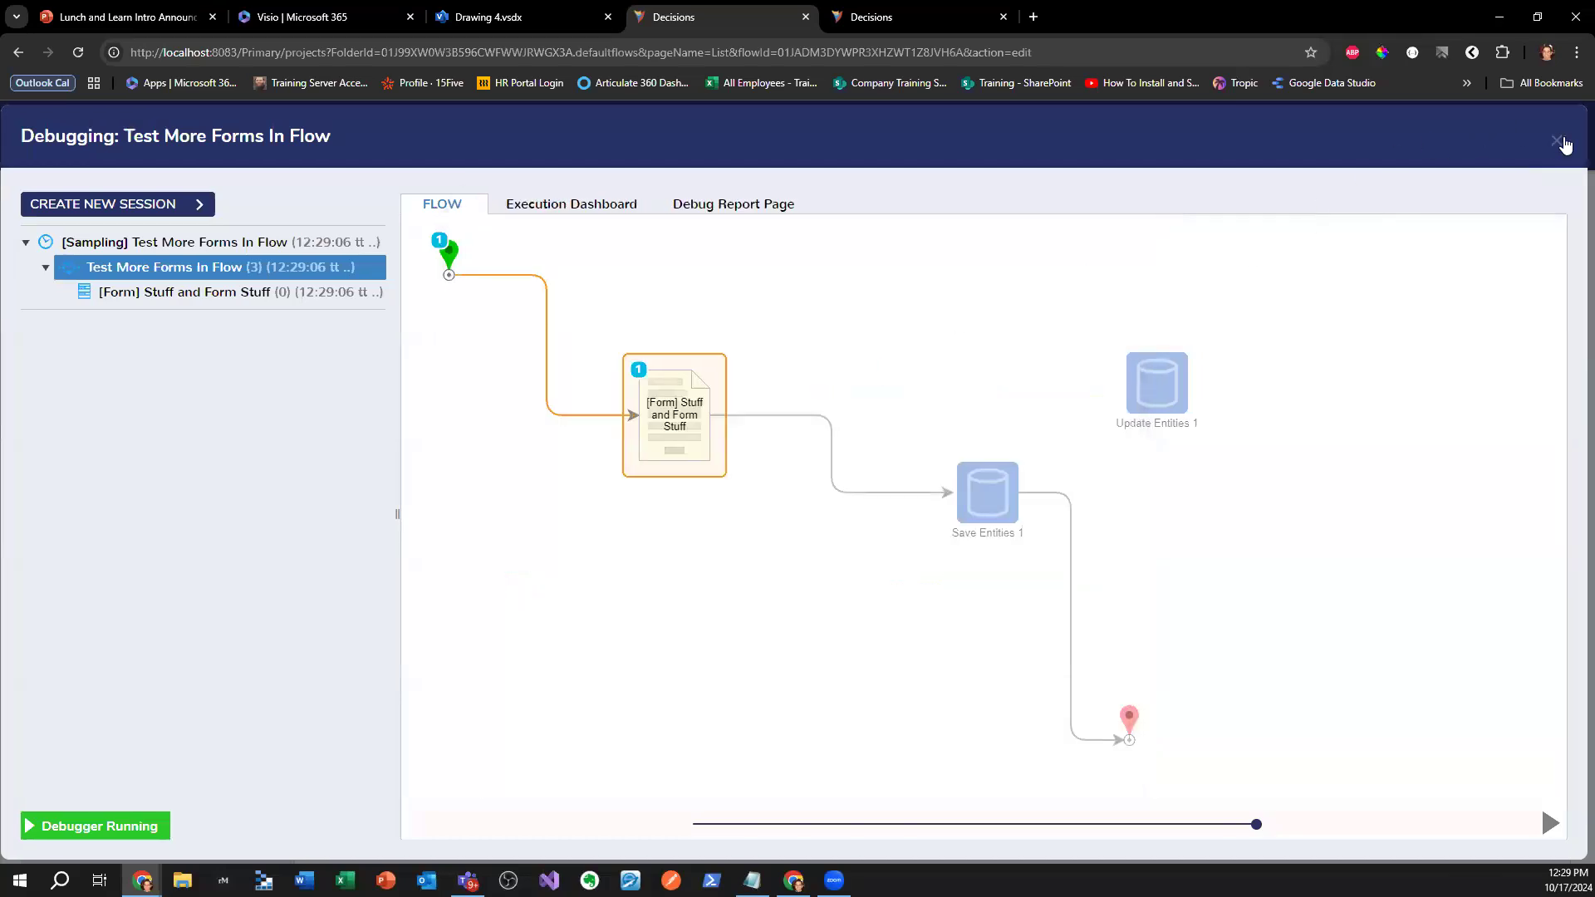
click(1557, 142)
- Open the Stuff and Form Stuff form and edit its advanced data grid's source report
double_click(585, 430)
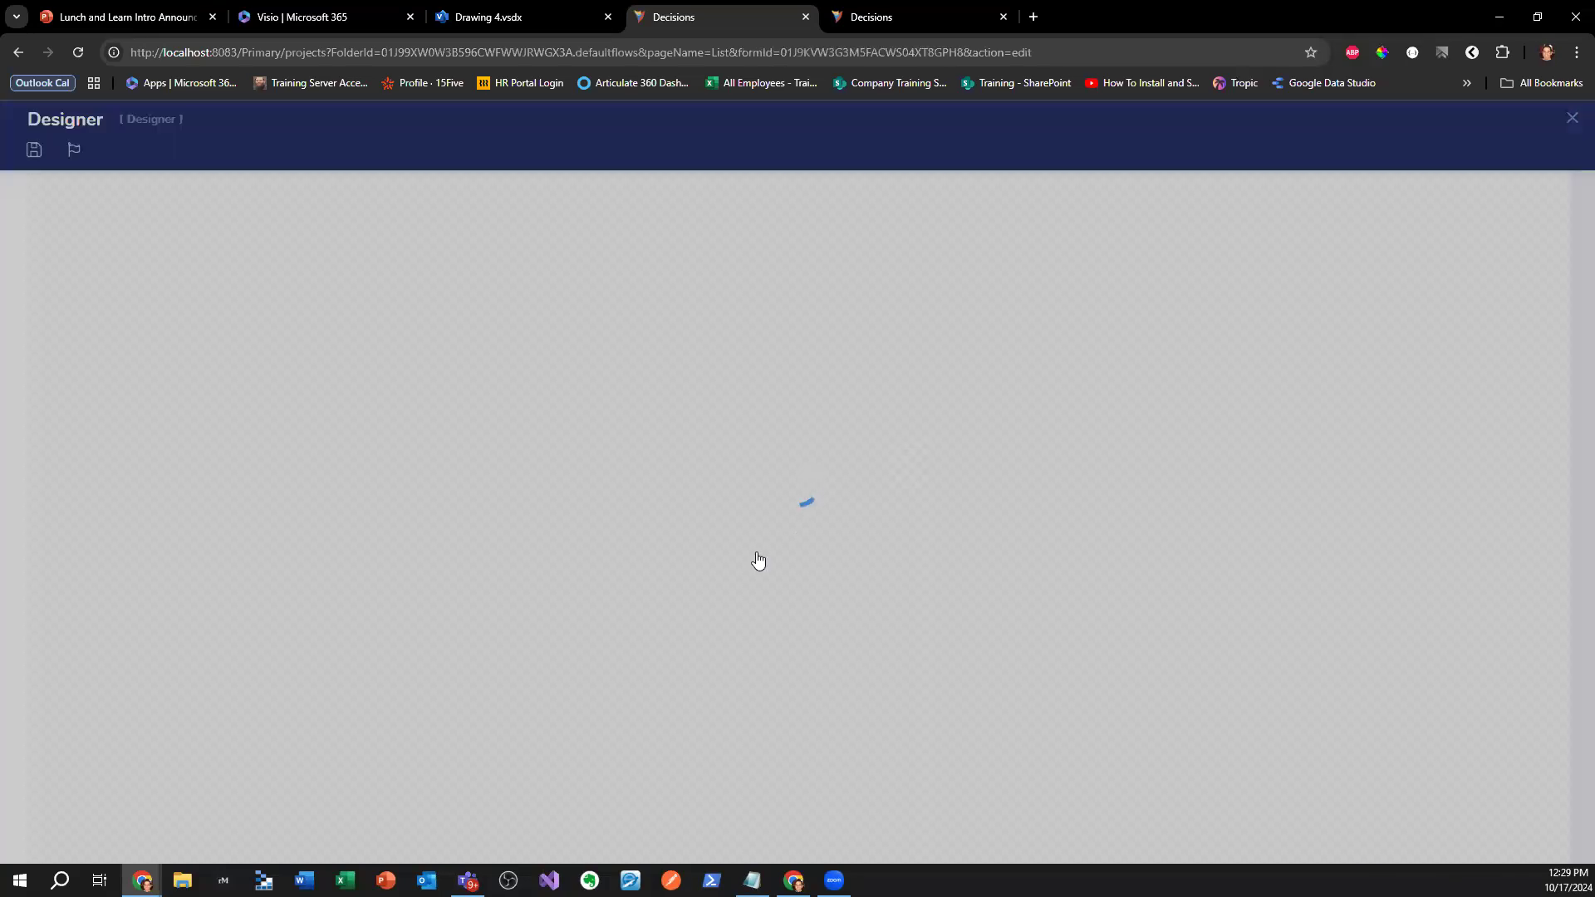
click(725, 540)
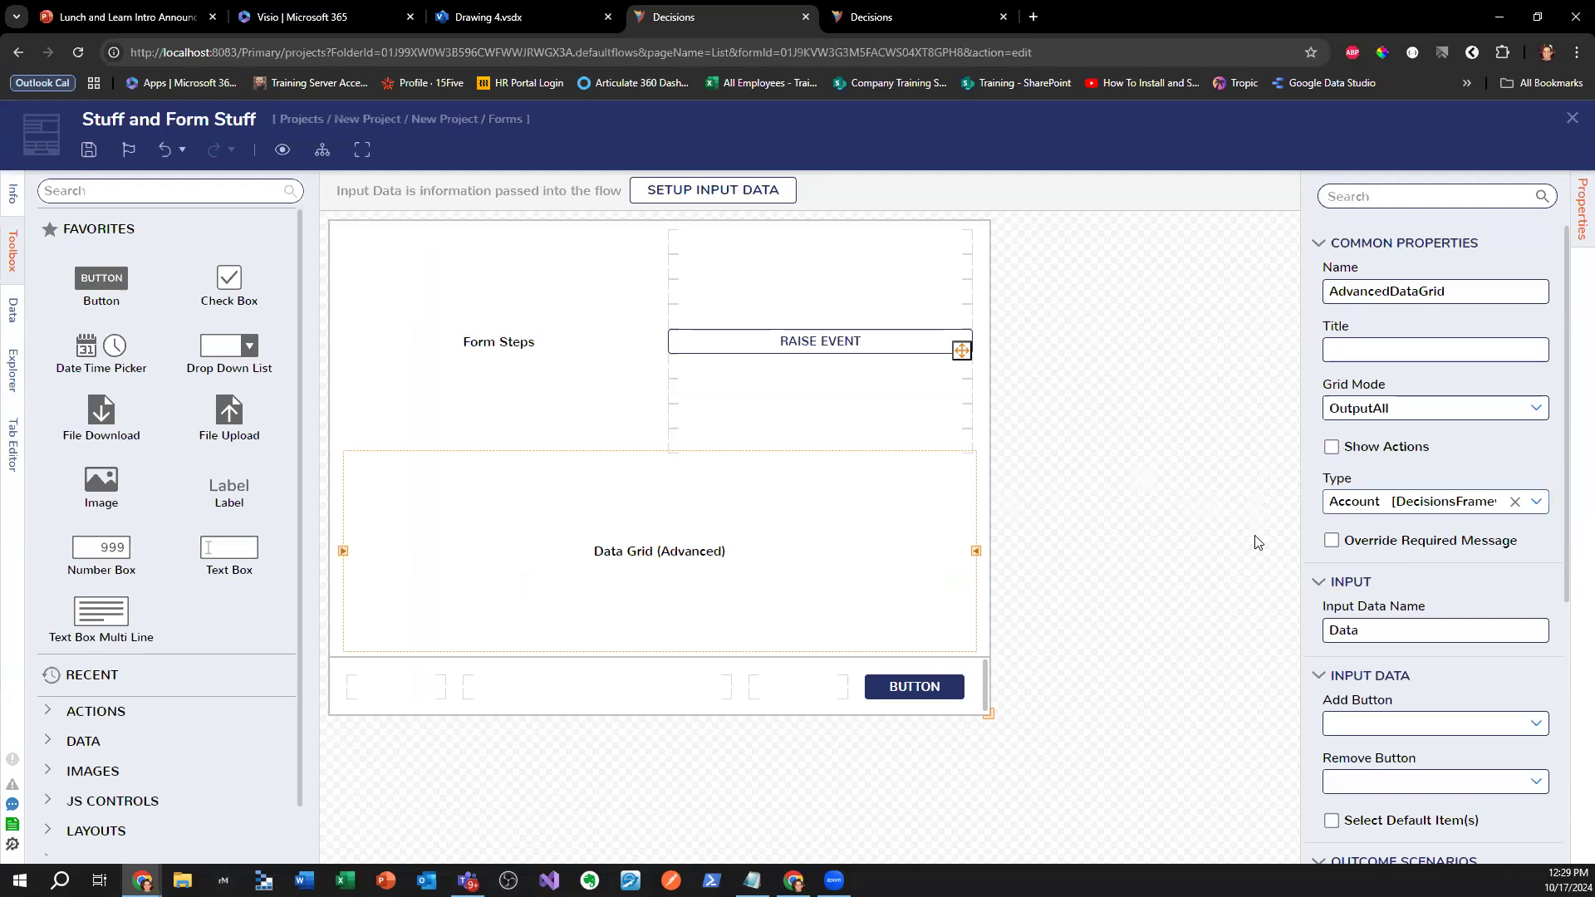
scroll(1387, 586, down, 5)
click(1409, 649)
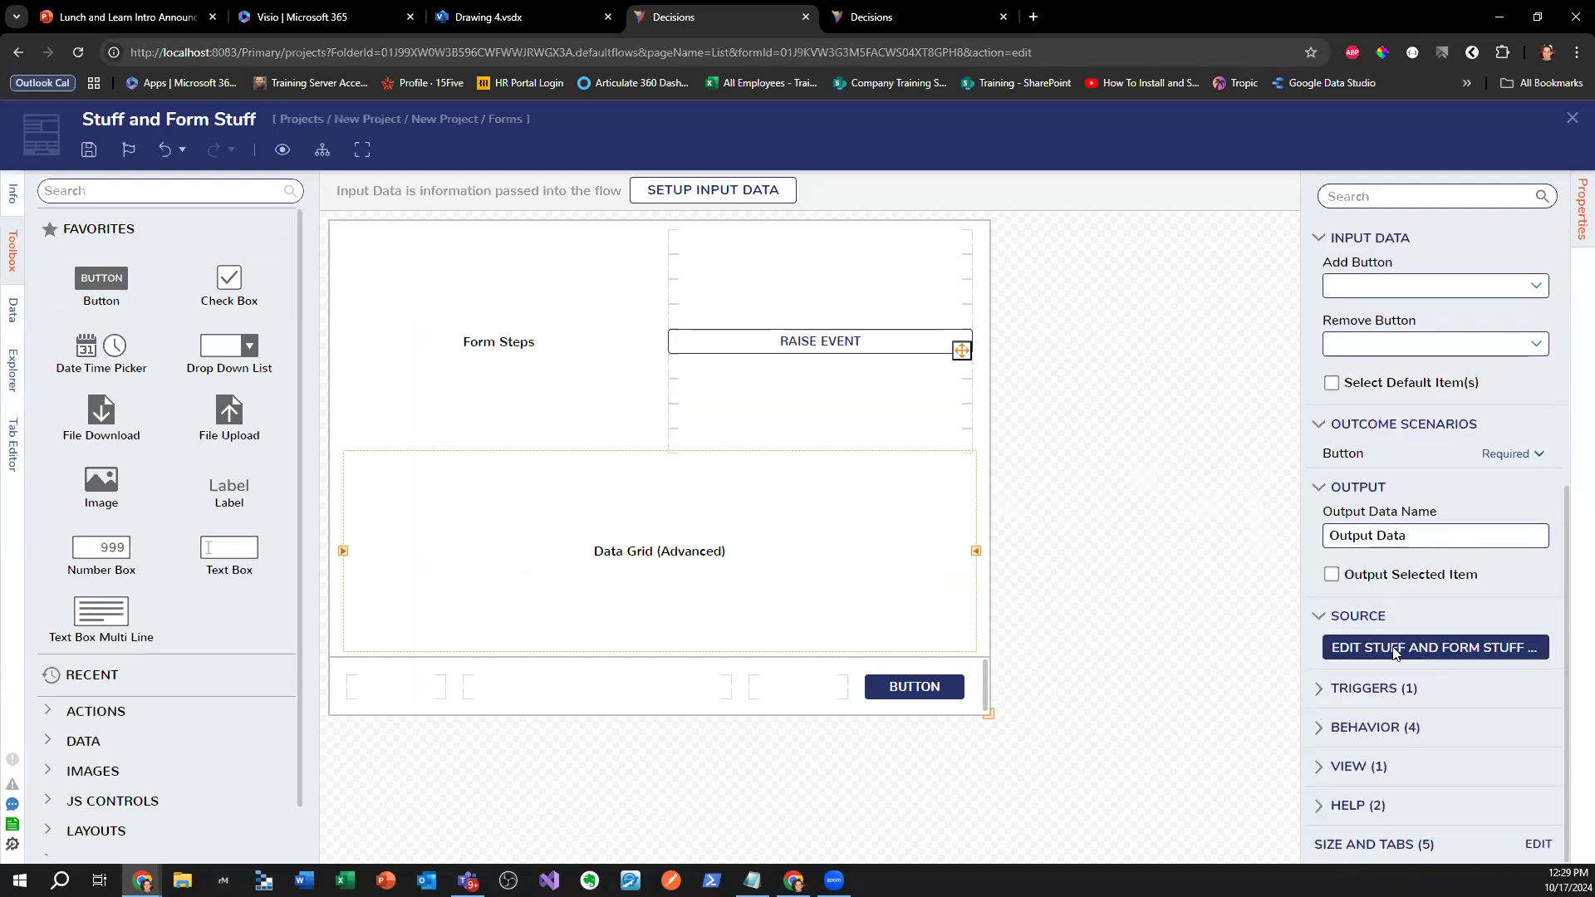
- Examine the settings of the report's Run Flow and Email Address fields, including Run Flow's display text
click(610, 263)
scroll(1450, 577, down, 3)
scroll(1450, 577, up, 2)
scroll(1385, 521, down, 1)
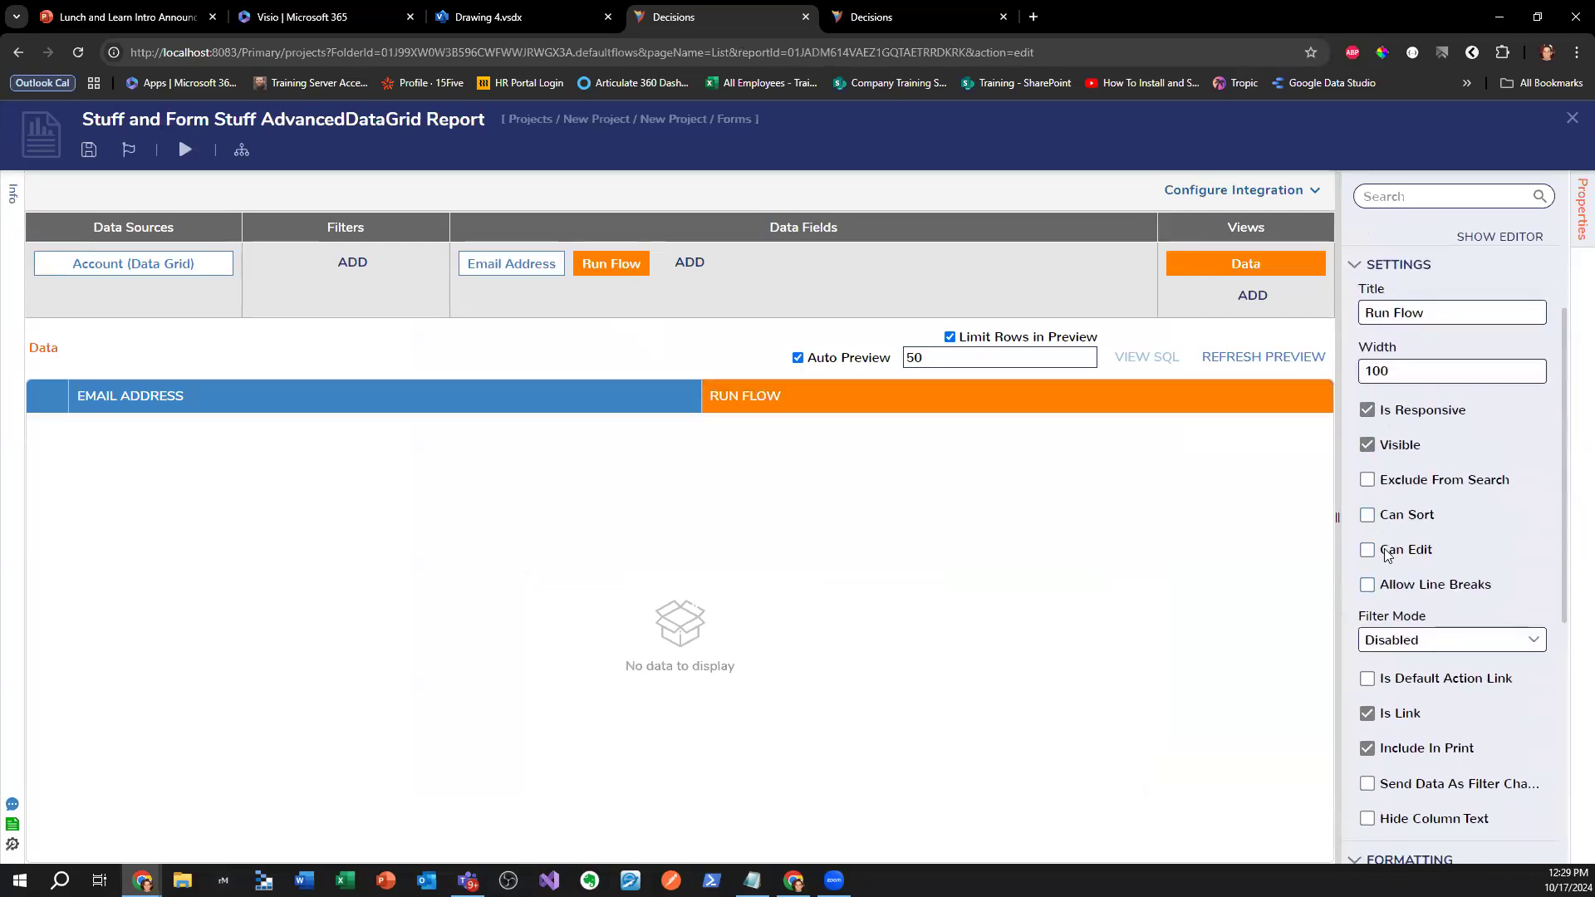
scroll(1395, 557, down, 4)
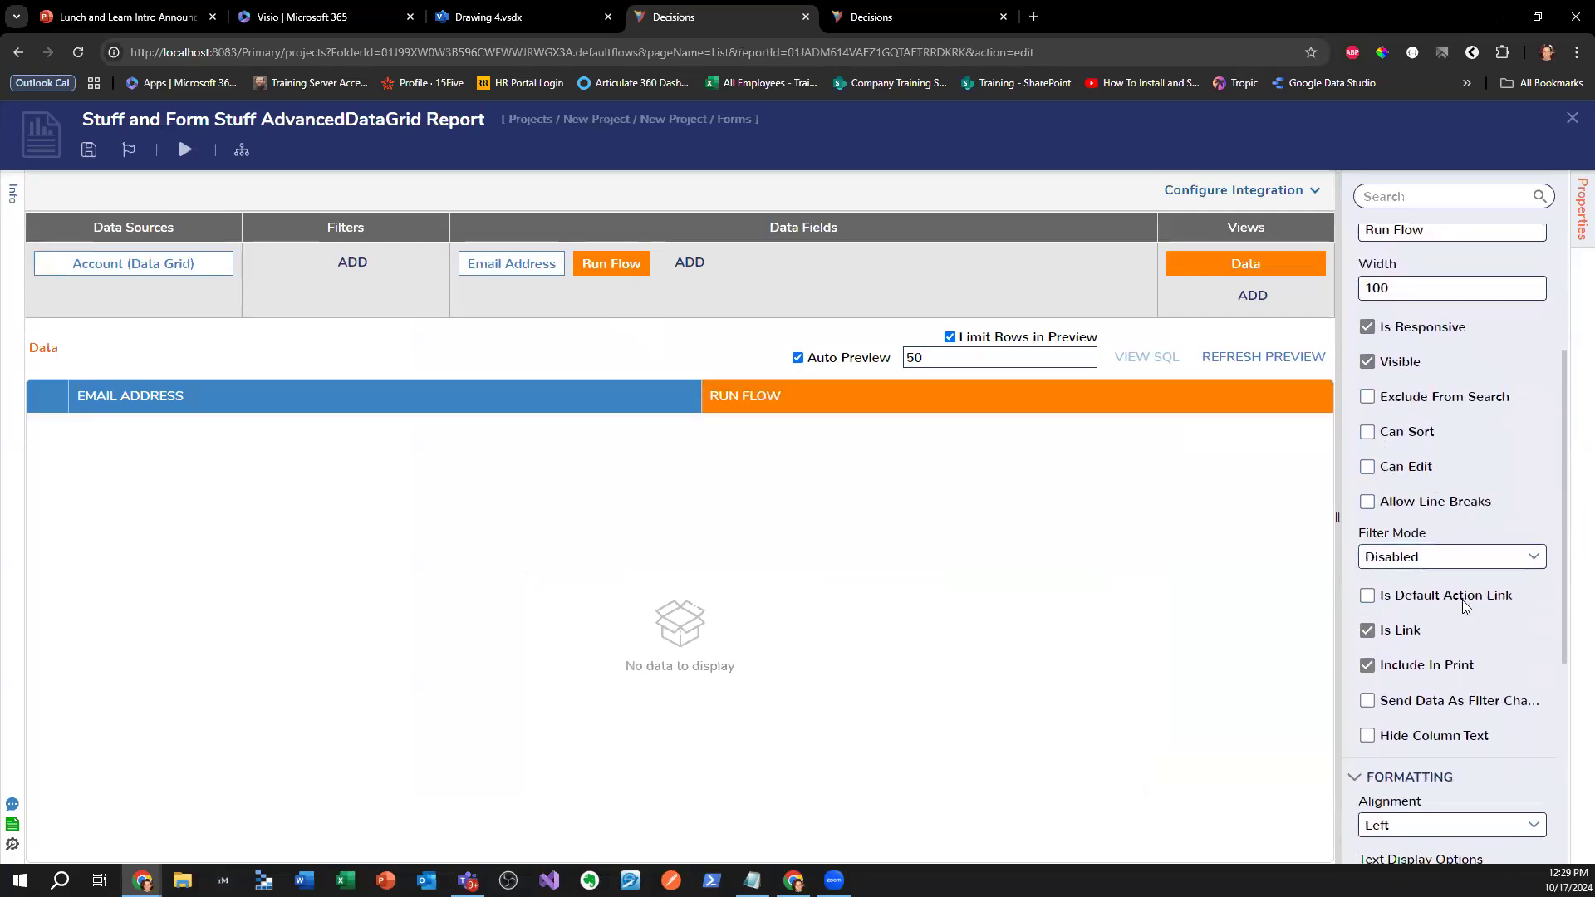
click(507, 266)
click(610, 264)
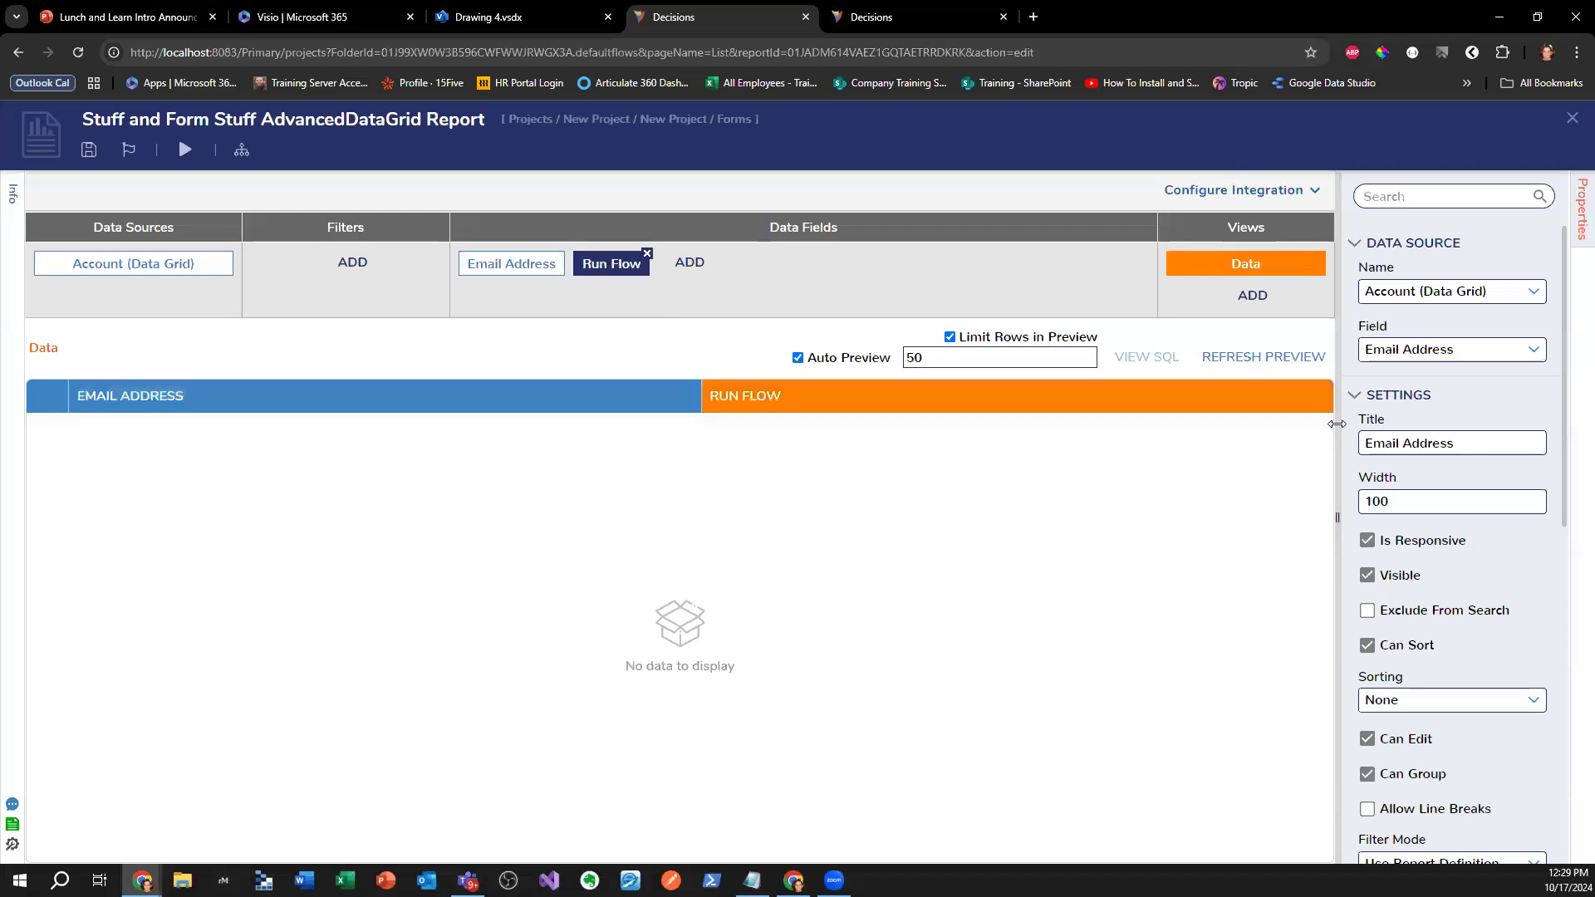
click(1500, 403)
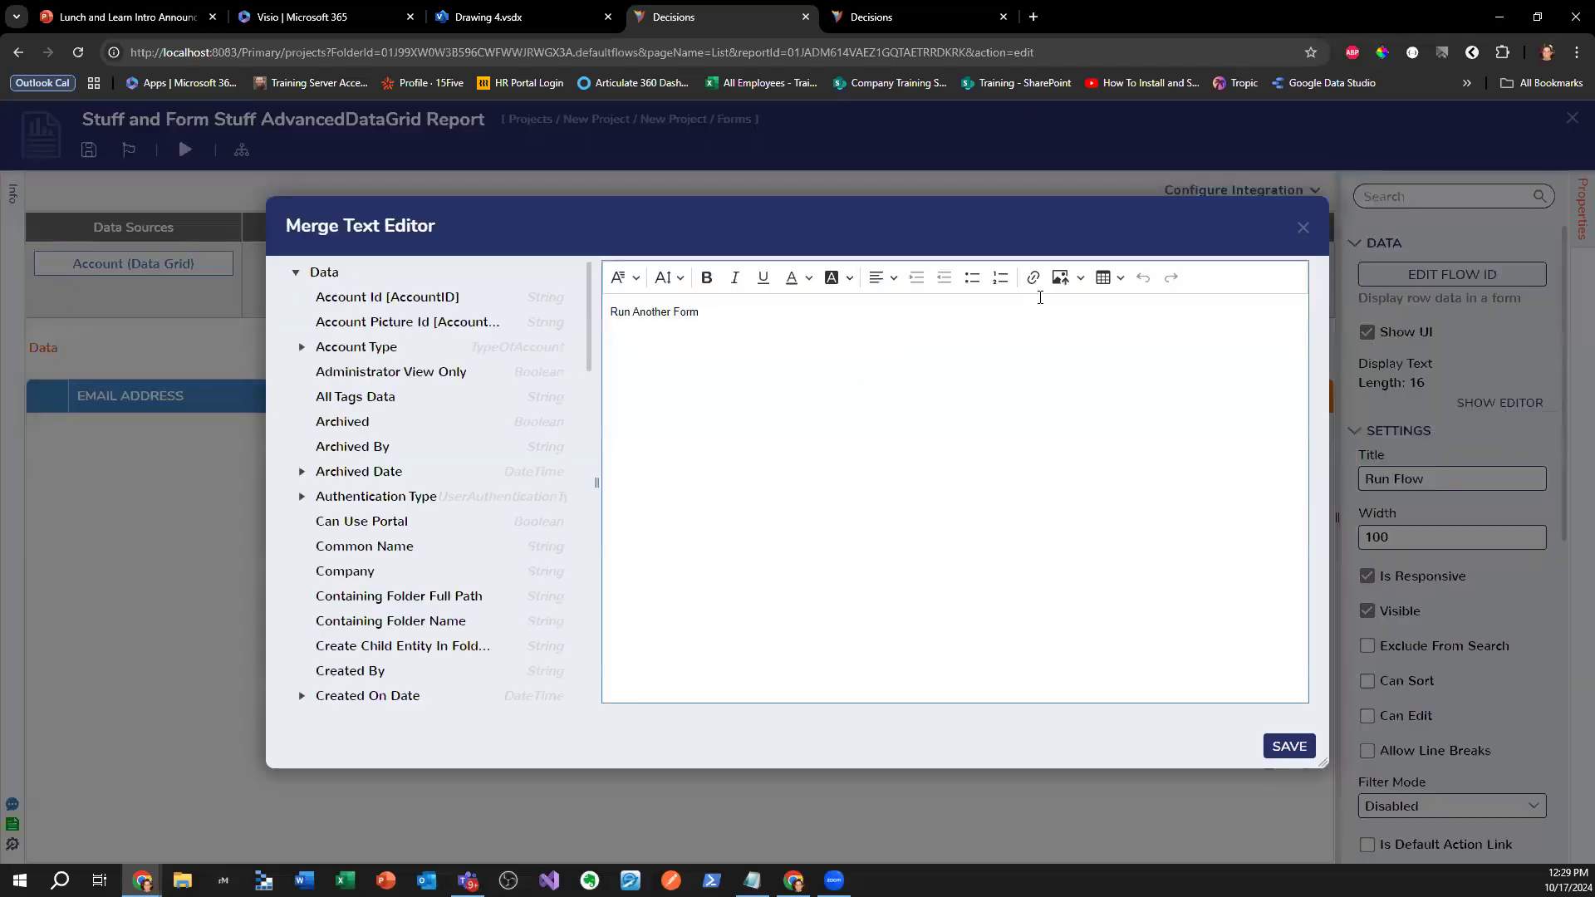
click(1301, 229)
- Open the flow behind the Run Flow field and insert a Show Popup step between the Data form and Save Data
click(1452, 274)
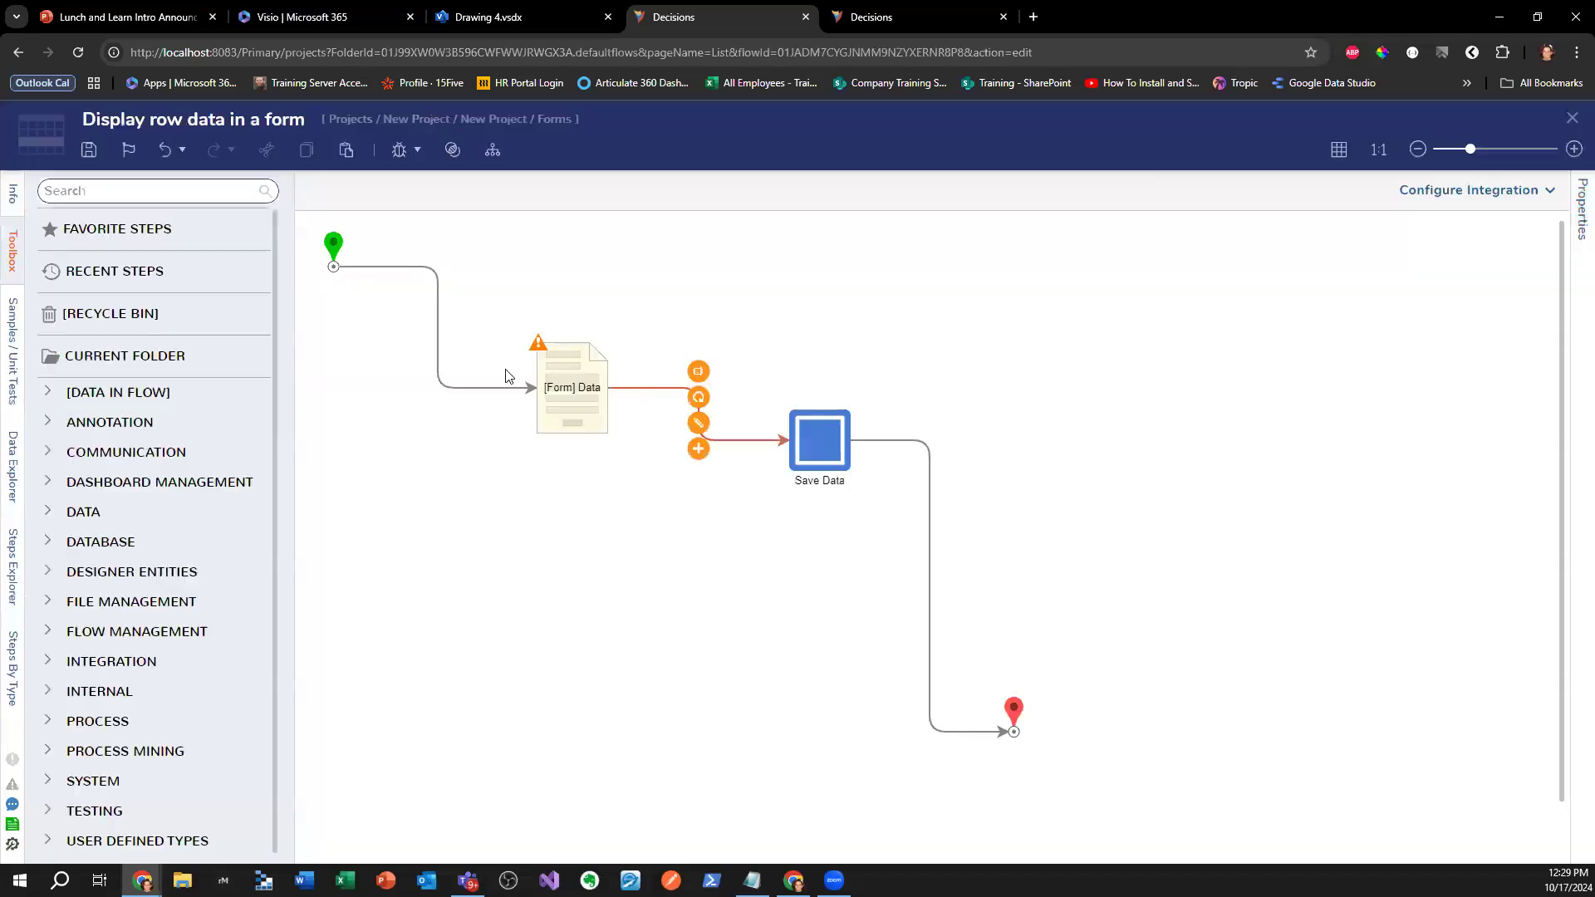
click(203, 192)
text(Show)
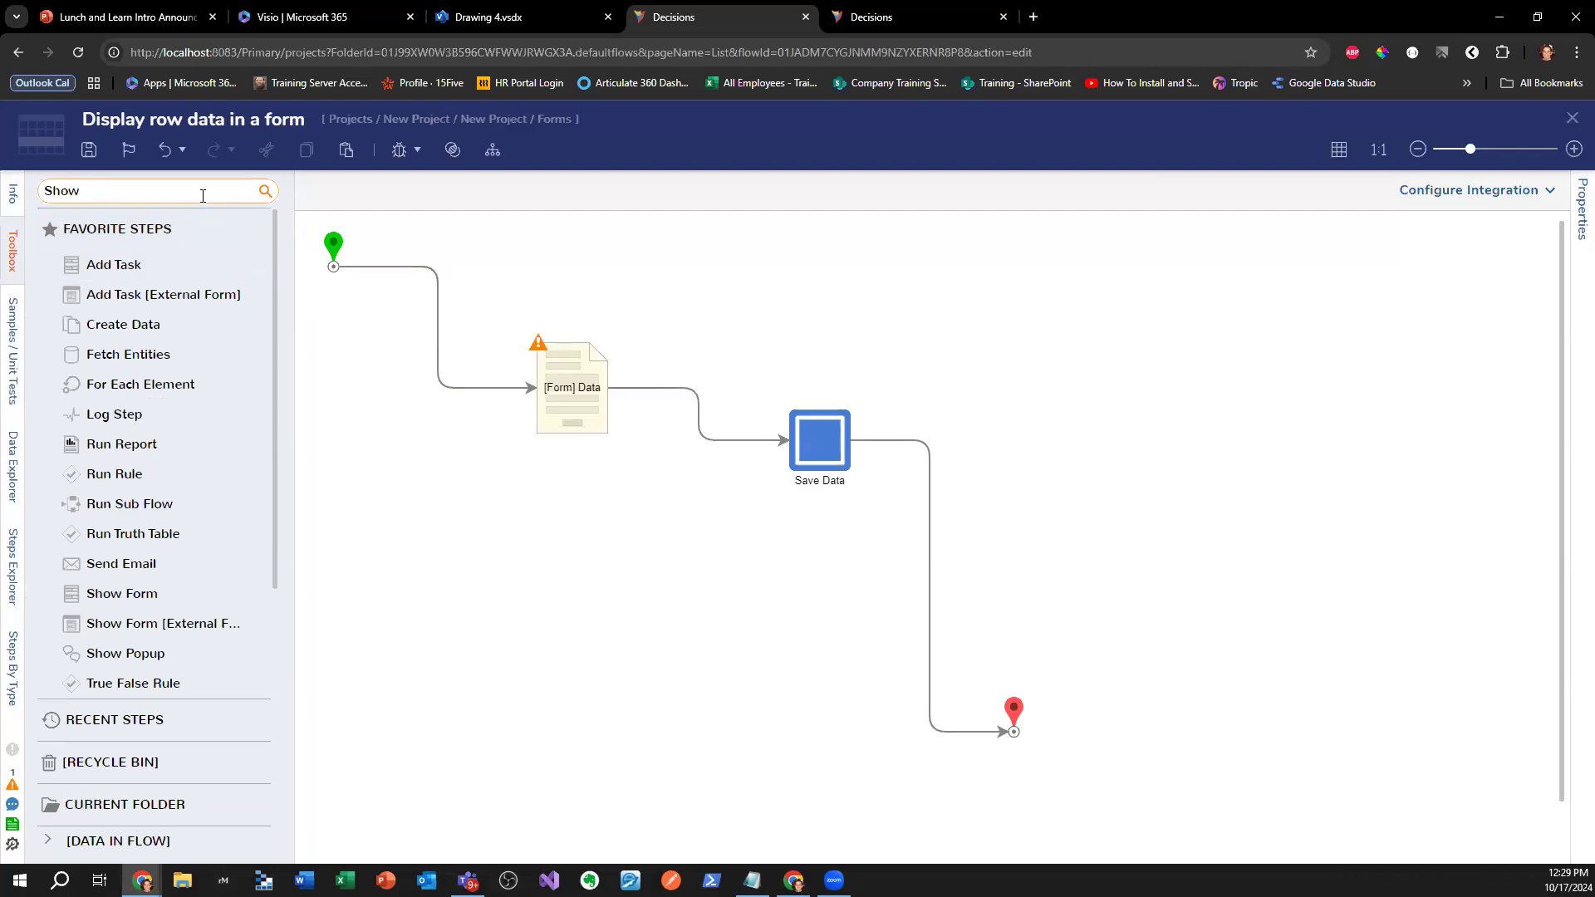
text(up)
drag(176, 220, 705, 413)
- Space out the Show Popup and Save Data steps so the flow is easier to read
click(841, 428)
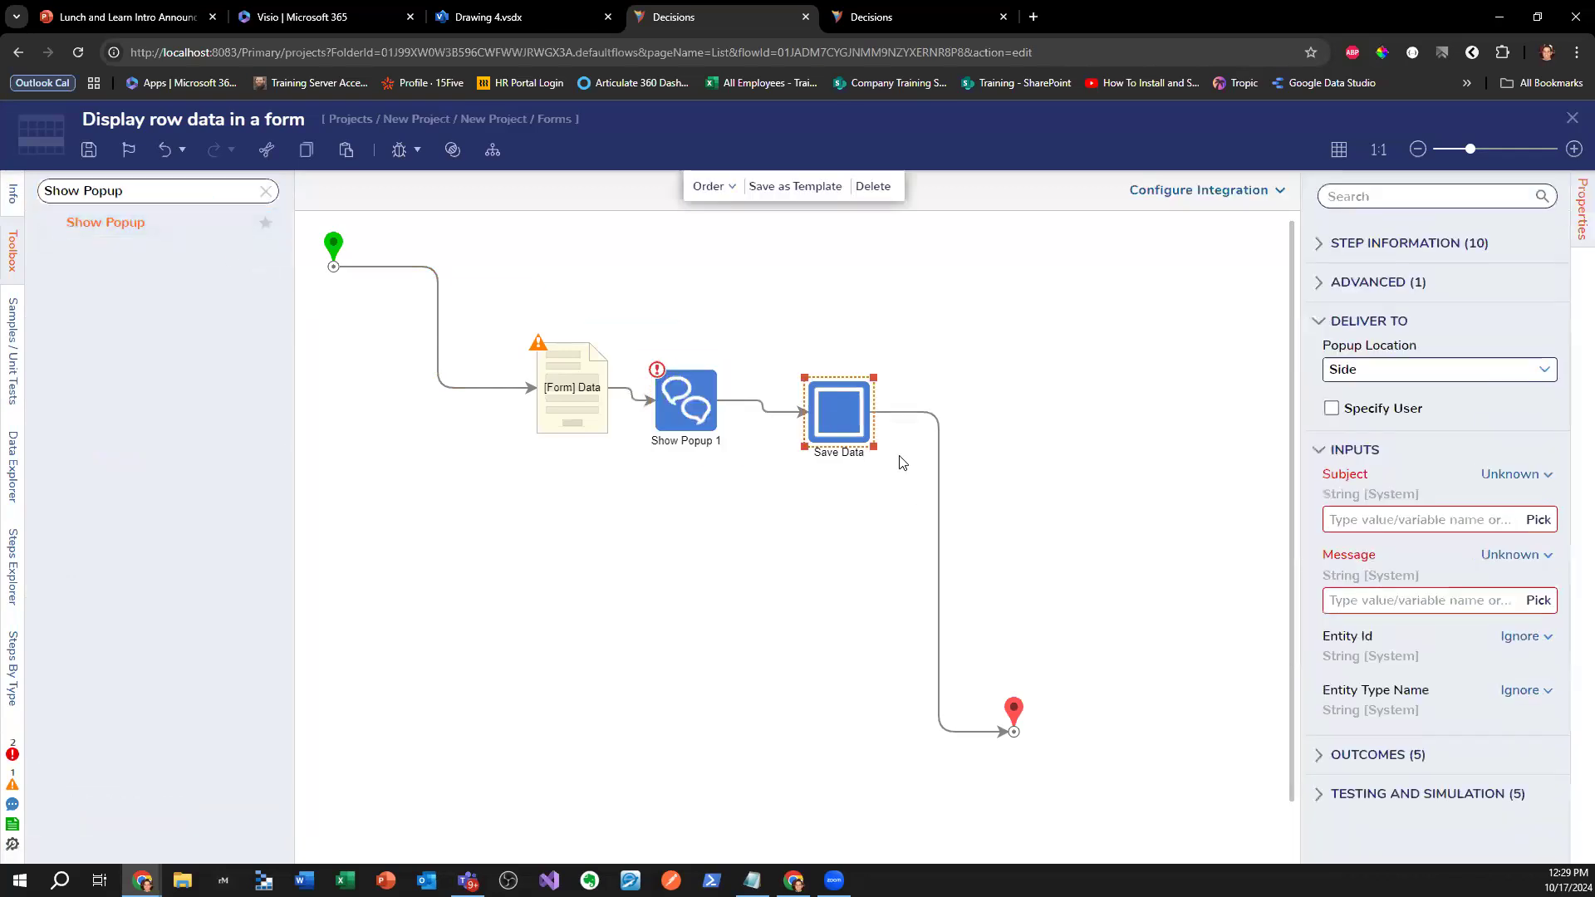
drag(864, 439, 917, 437)
drag(674, 404, 736, 405)
drag(883, 423, 875, 489)
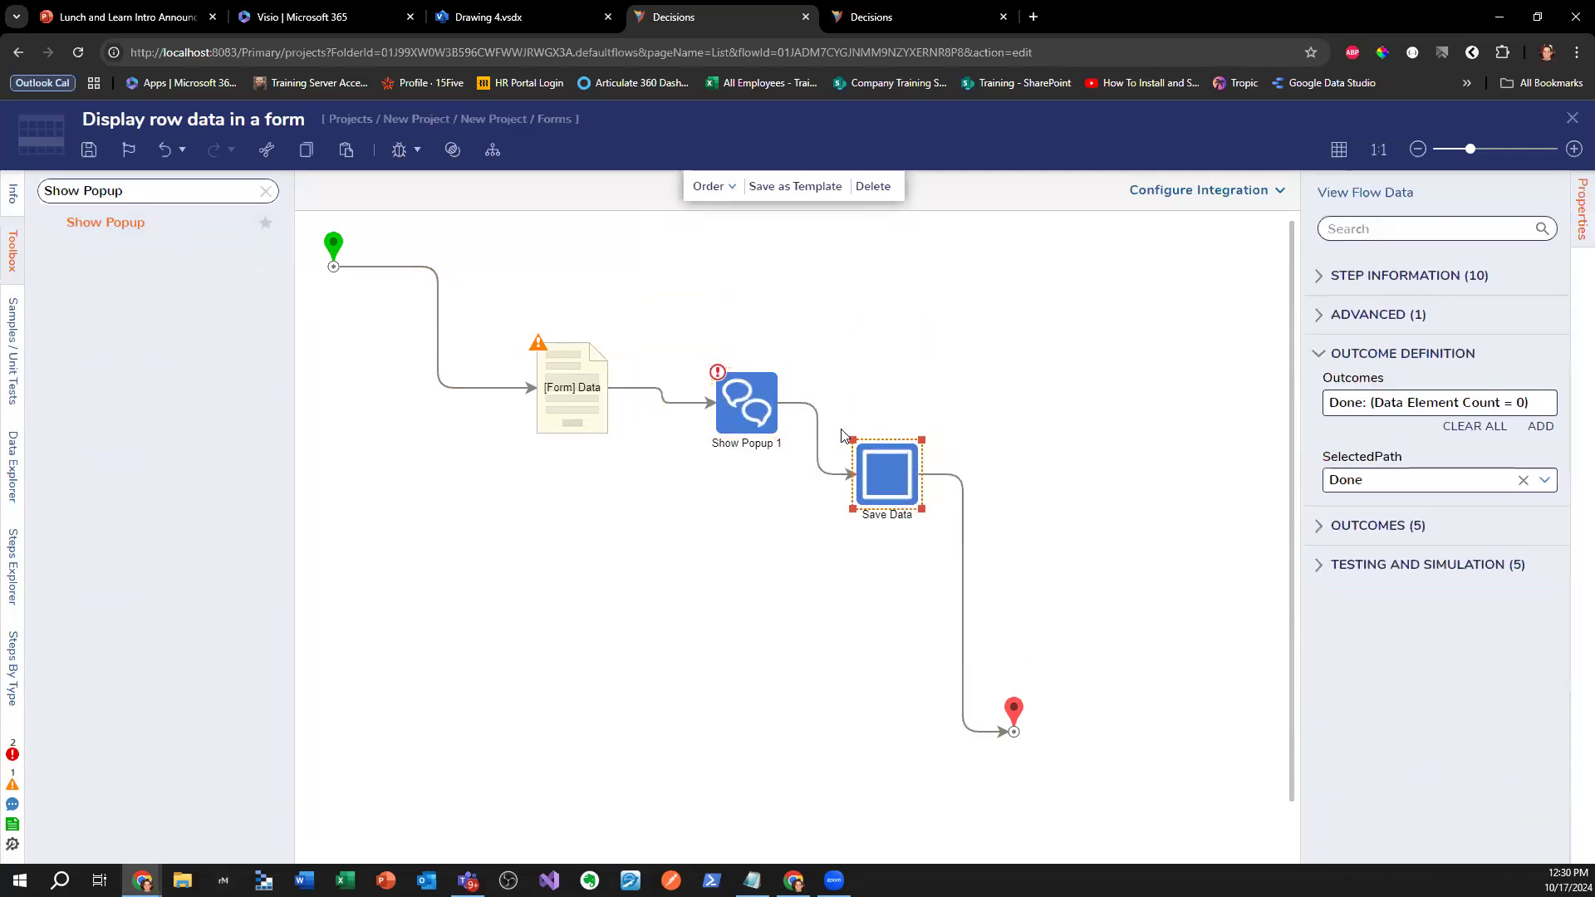
- Set the Show Popup step's Subject input to the constant "data"
click(746, 403)
click(1495, 525)
click(1395, 447)
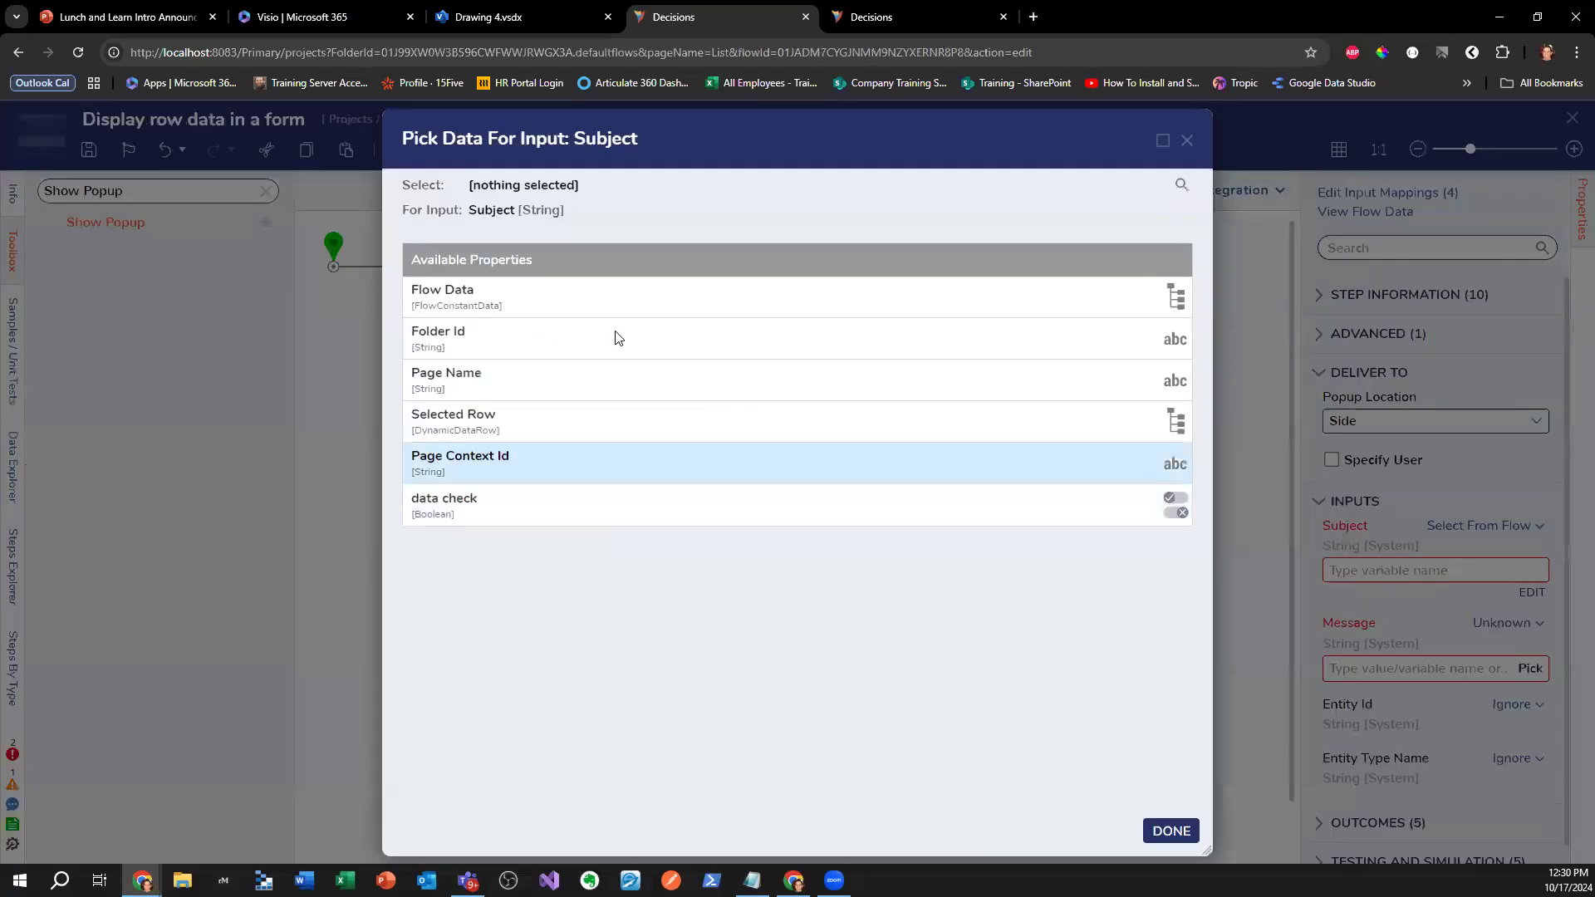
click(1187, 139)
click(1495, 525)
click(1349, 449)
click(1399, 570)
text(data)
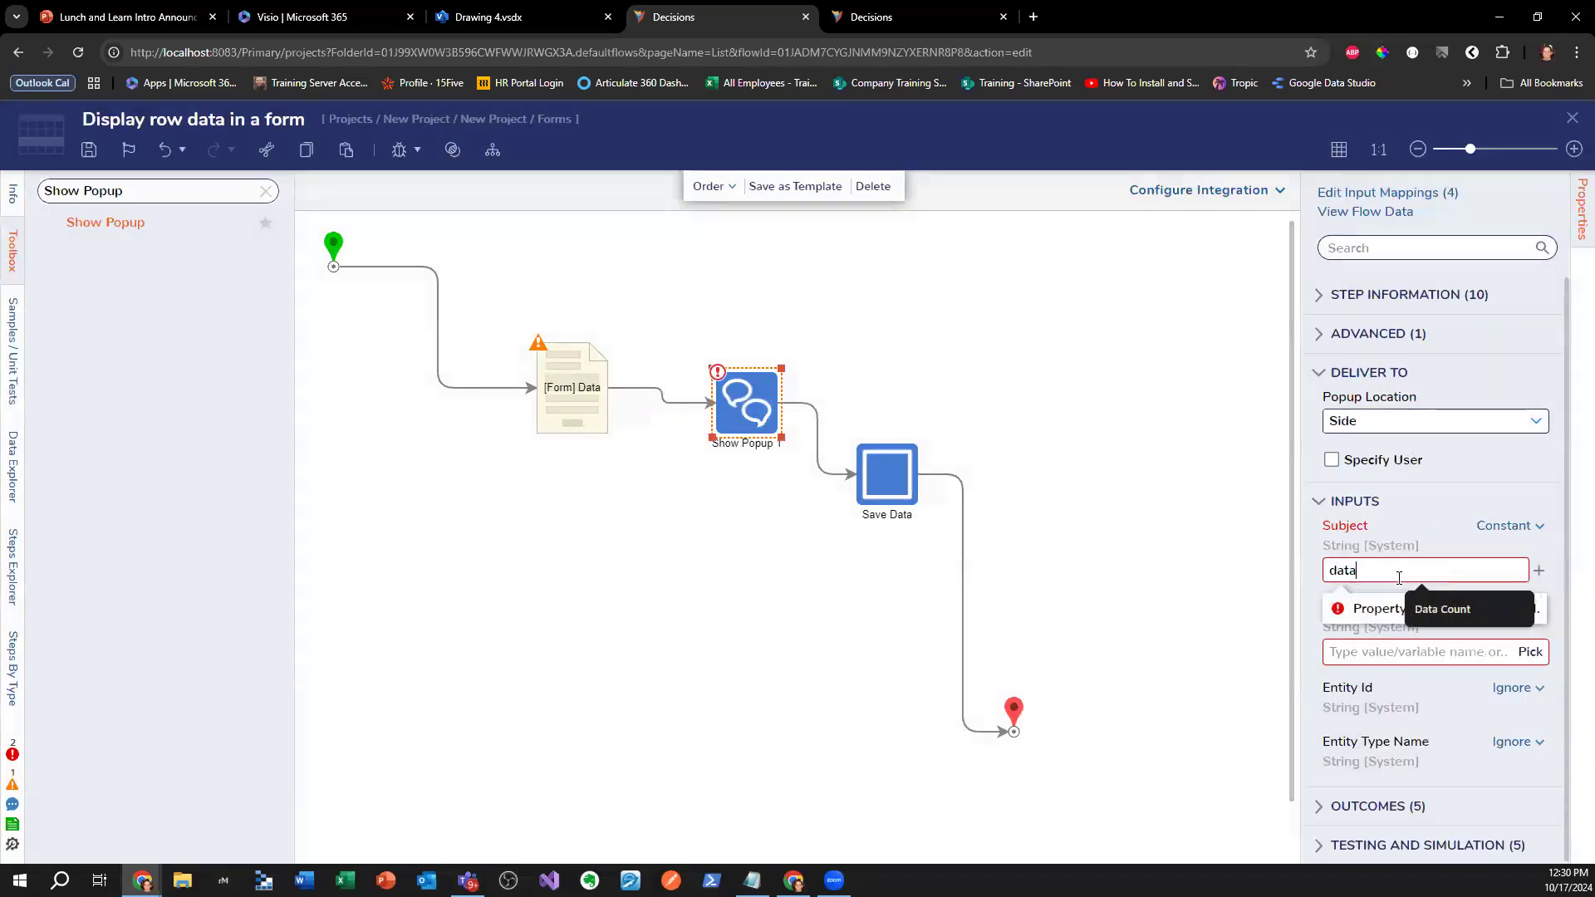
- Change the popup's Message input mapping to Select From Flow and dismiss the data picker
click(1538, 609)
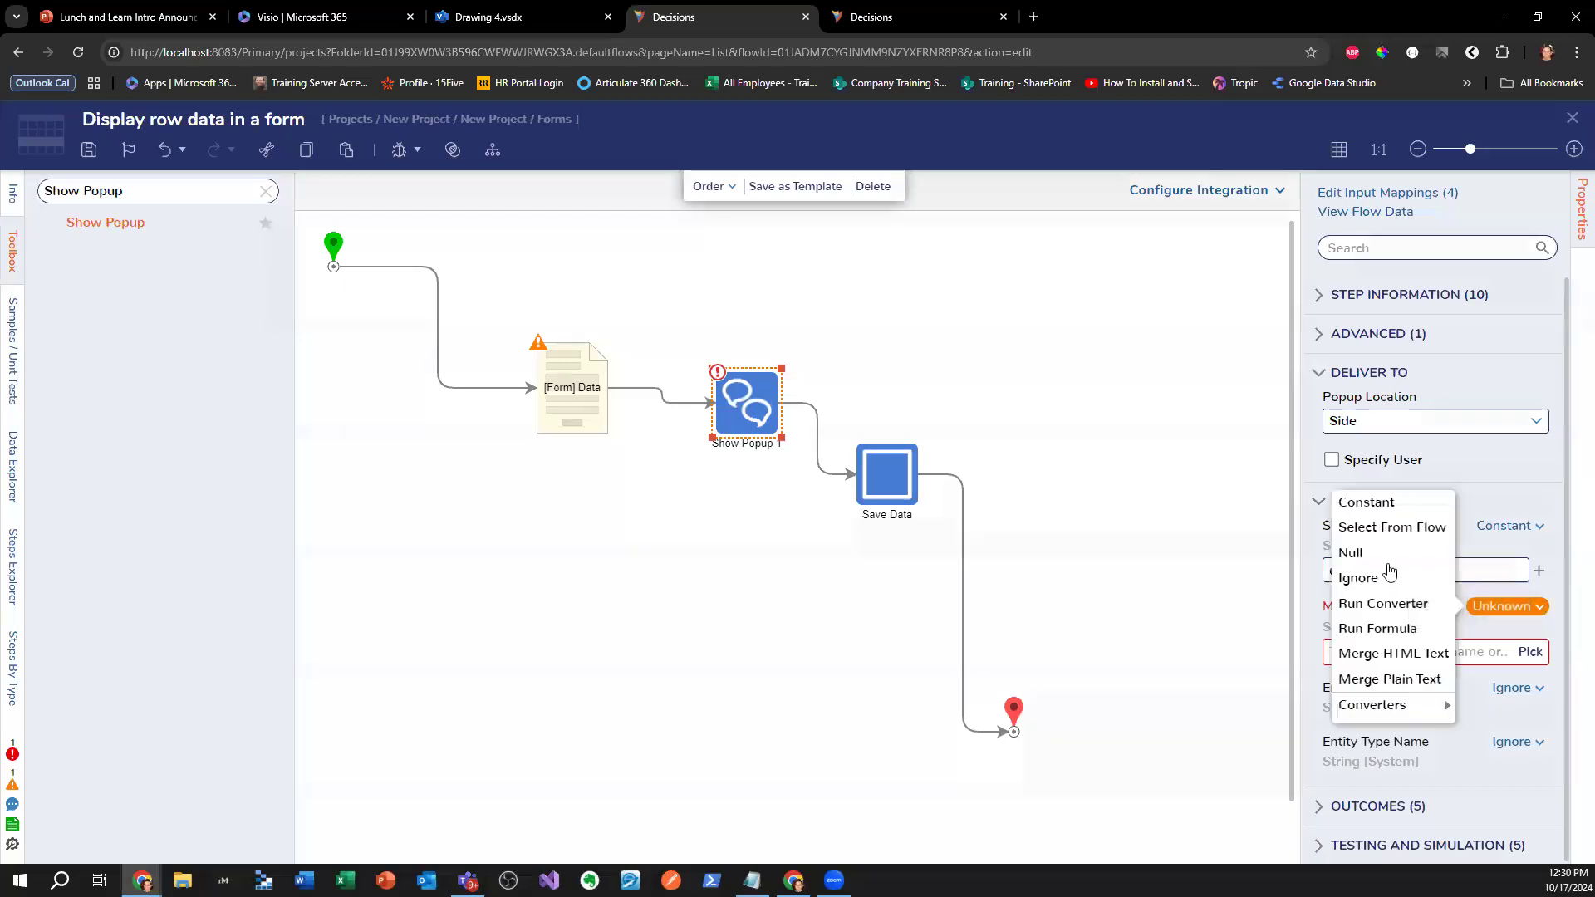
click(1362, 526)
click(1188, 143)
- Examine the Data form's Updated Email input and output mappings and the fields available under Selected Row
click(590, 388)
scroll(1478, 673, down, 3)
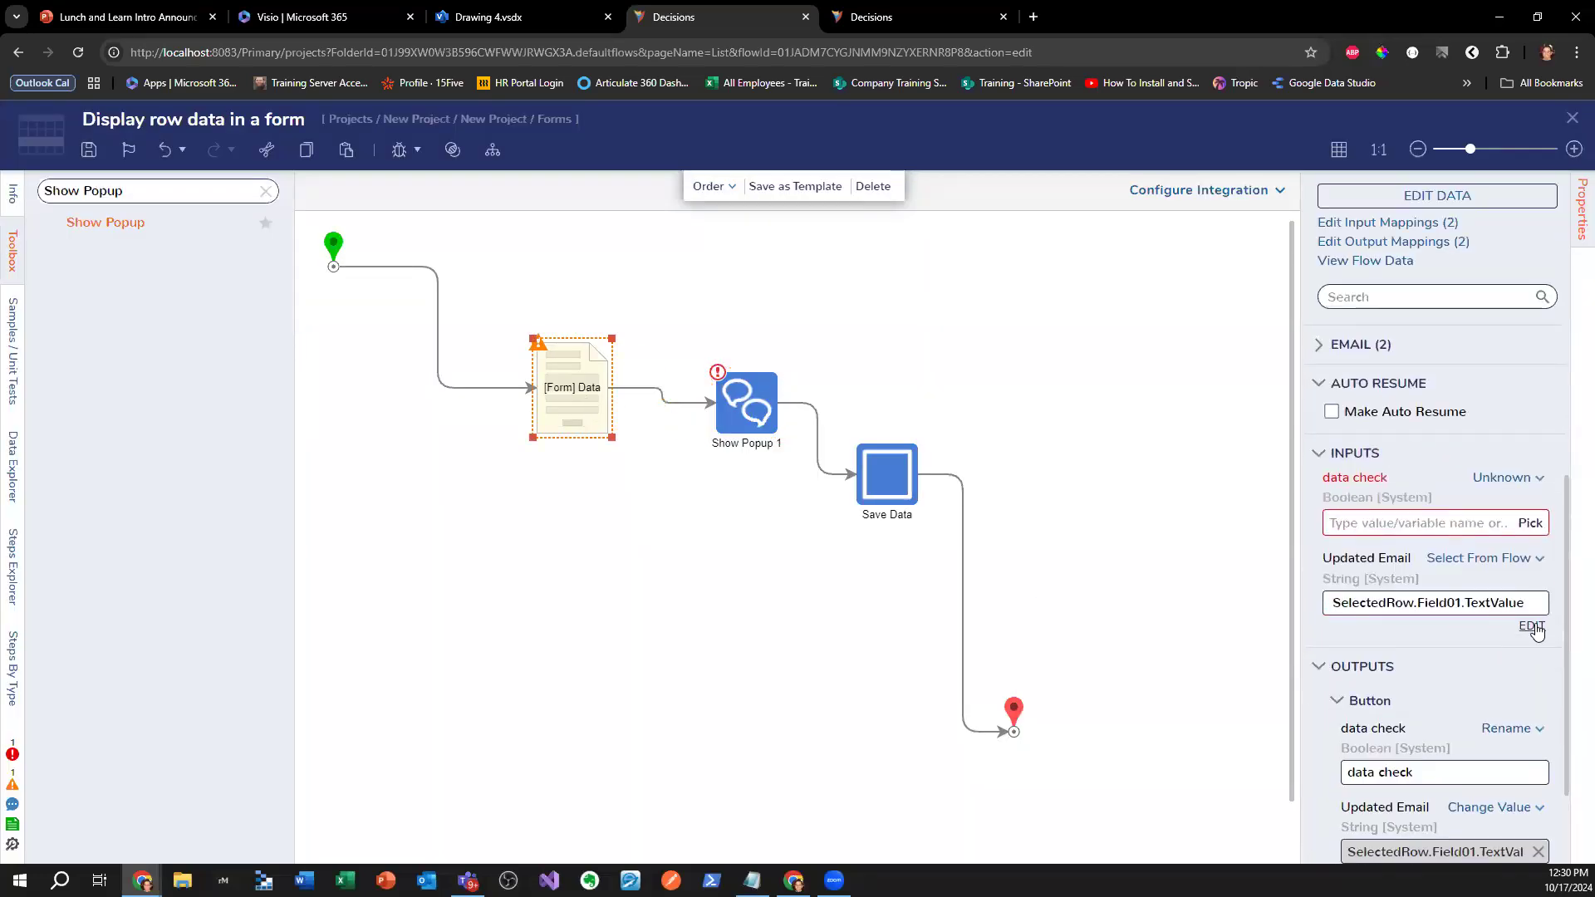
scroll(1535, 631, down, 3)
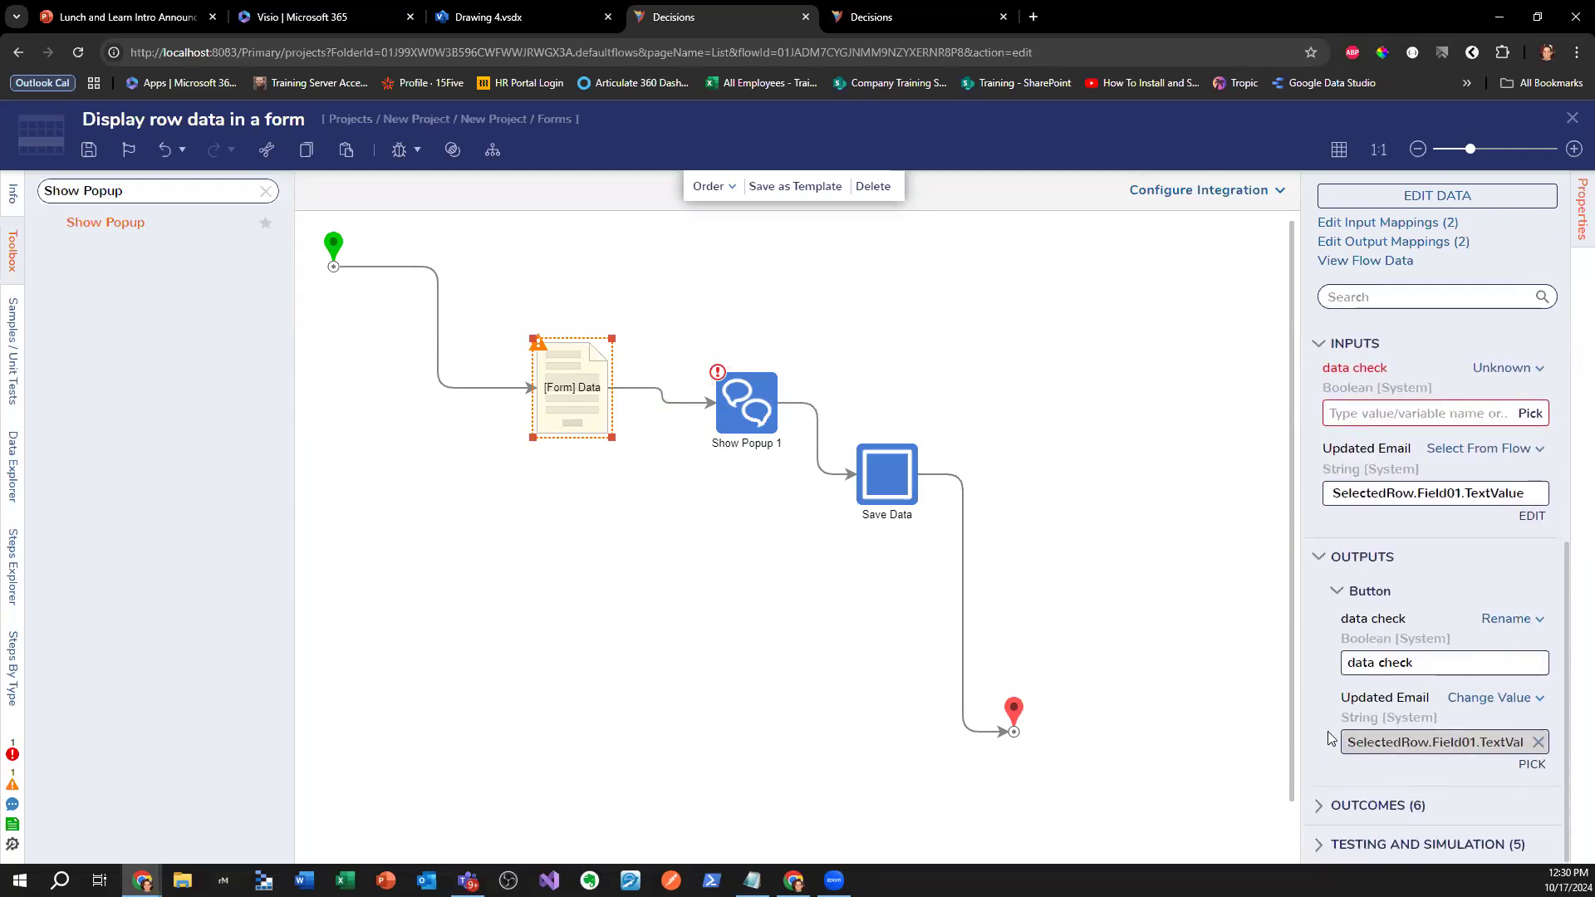
click(1532, 765)
click(645, 405)
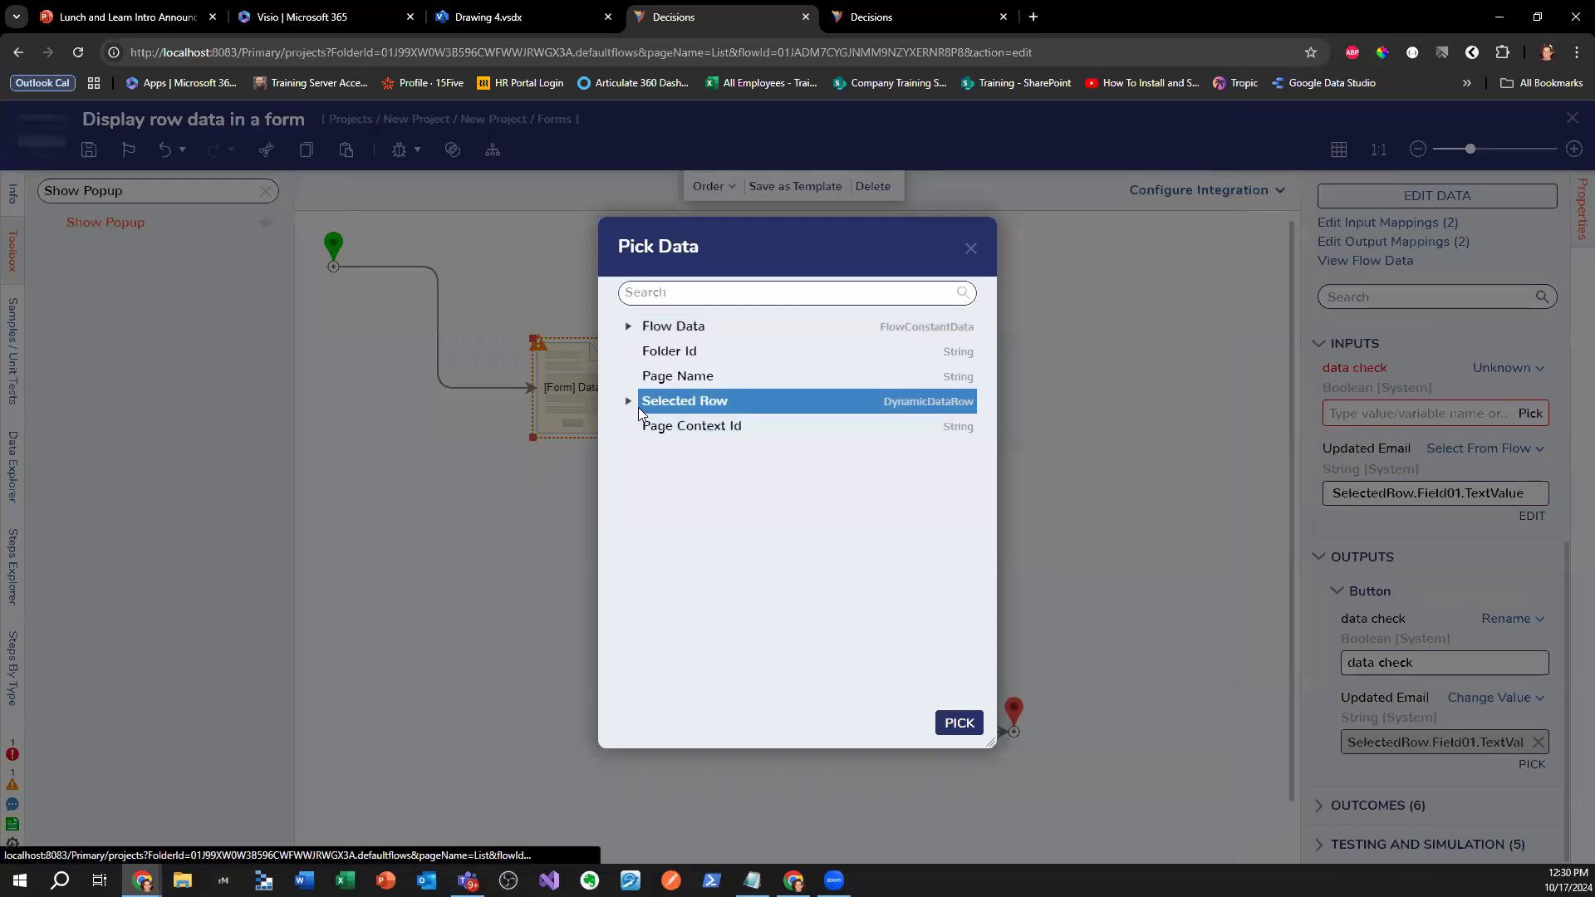
click(628, 402)
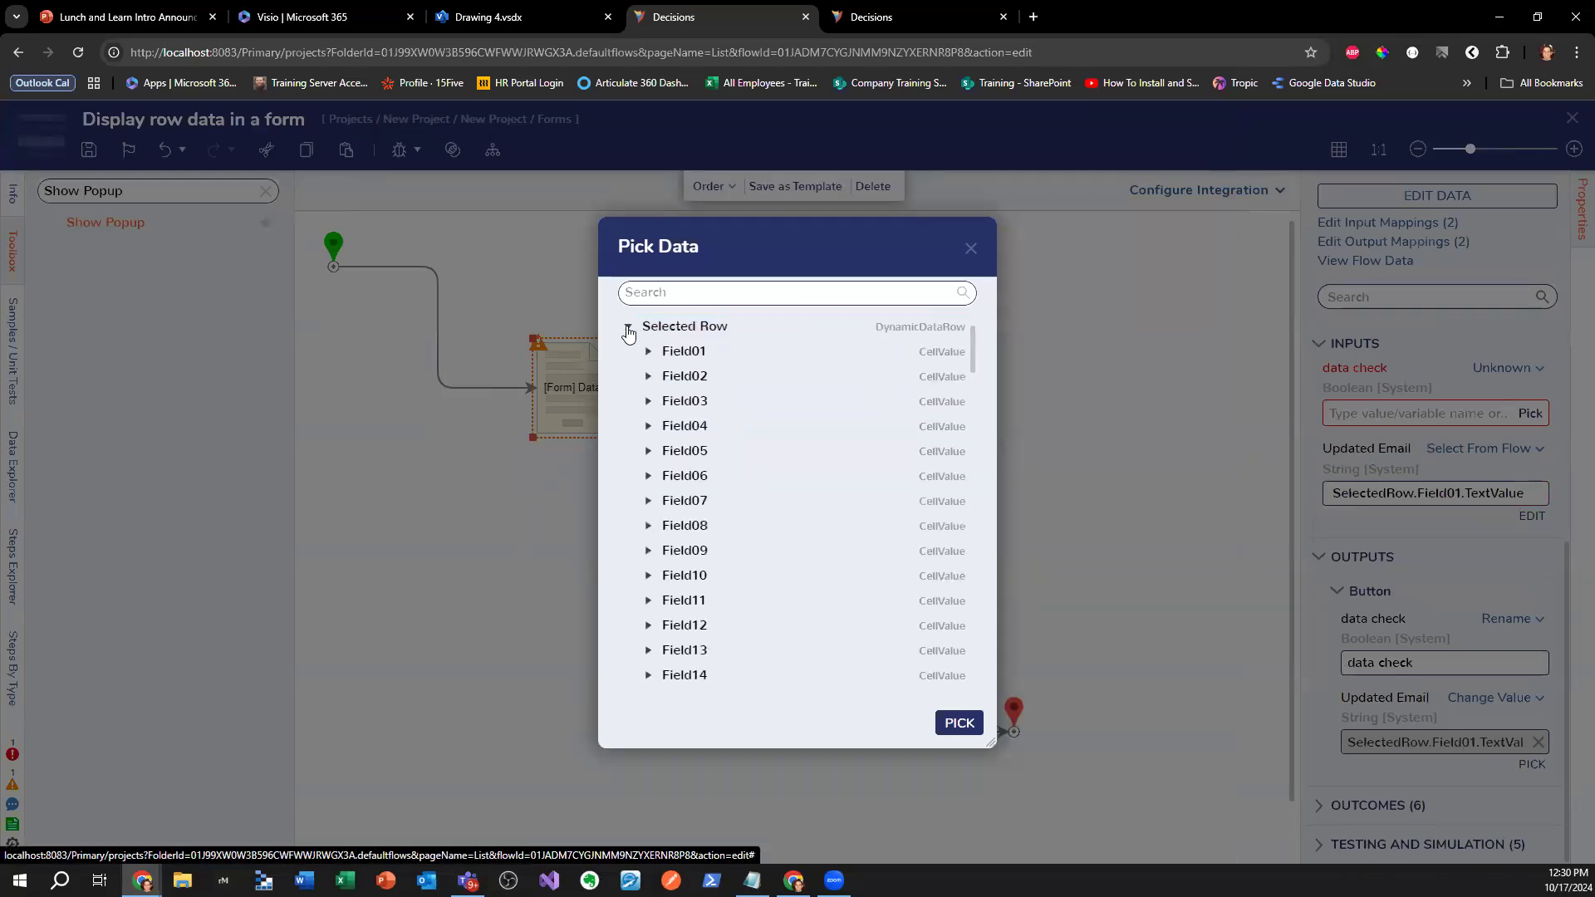
click(627, 330)
click(972, 249)
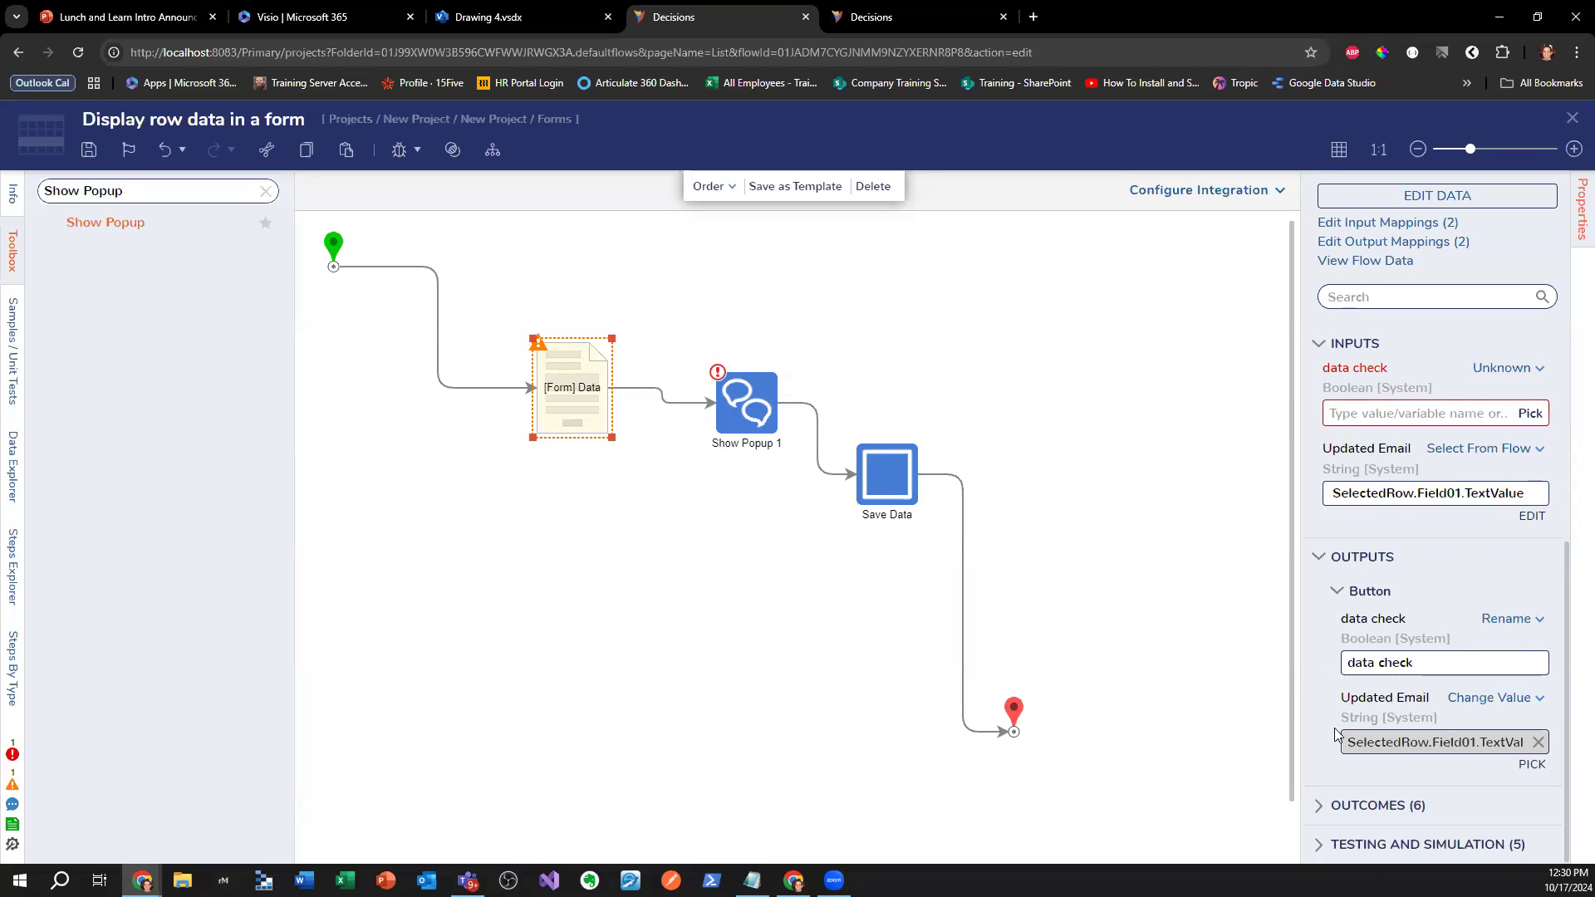
drag(1302, 716, 1280, 718)
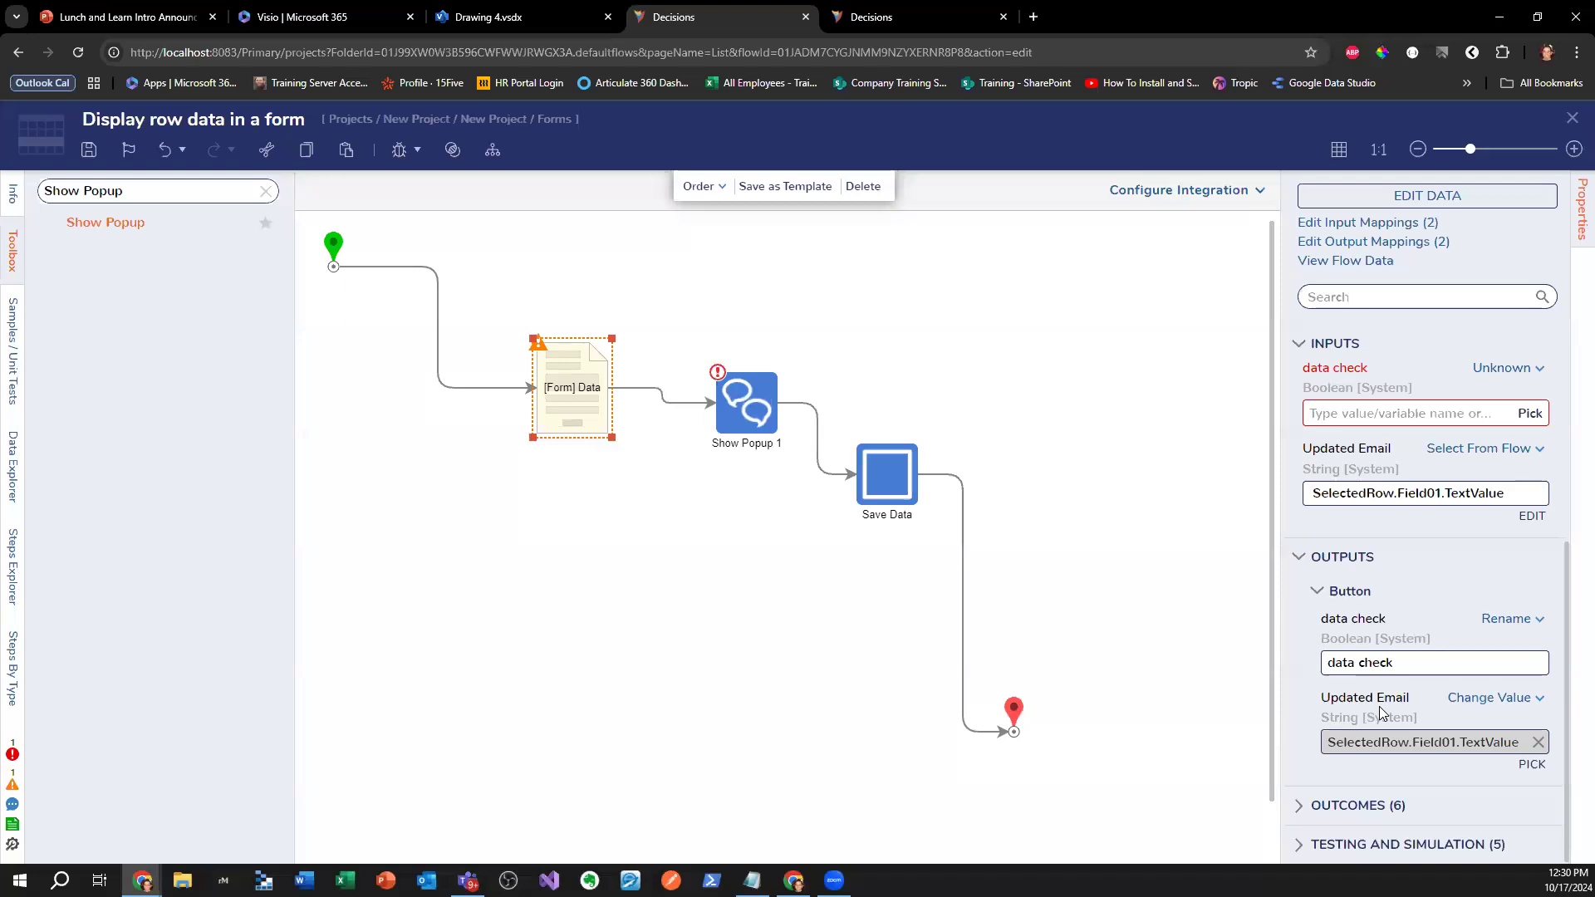
- Check which flow data is available for the popup's Message input
click(747, 402)
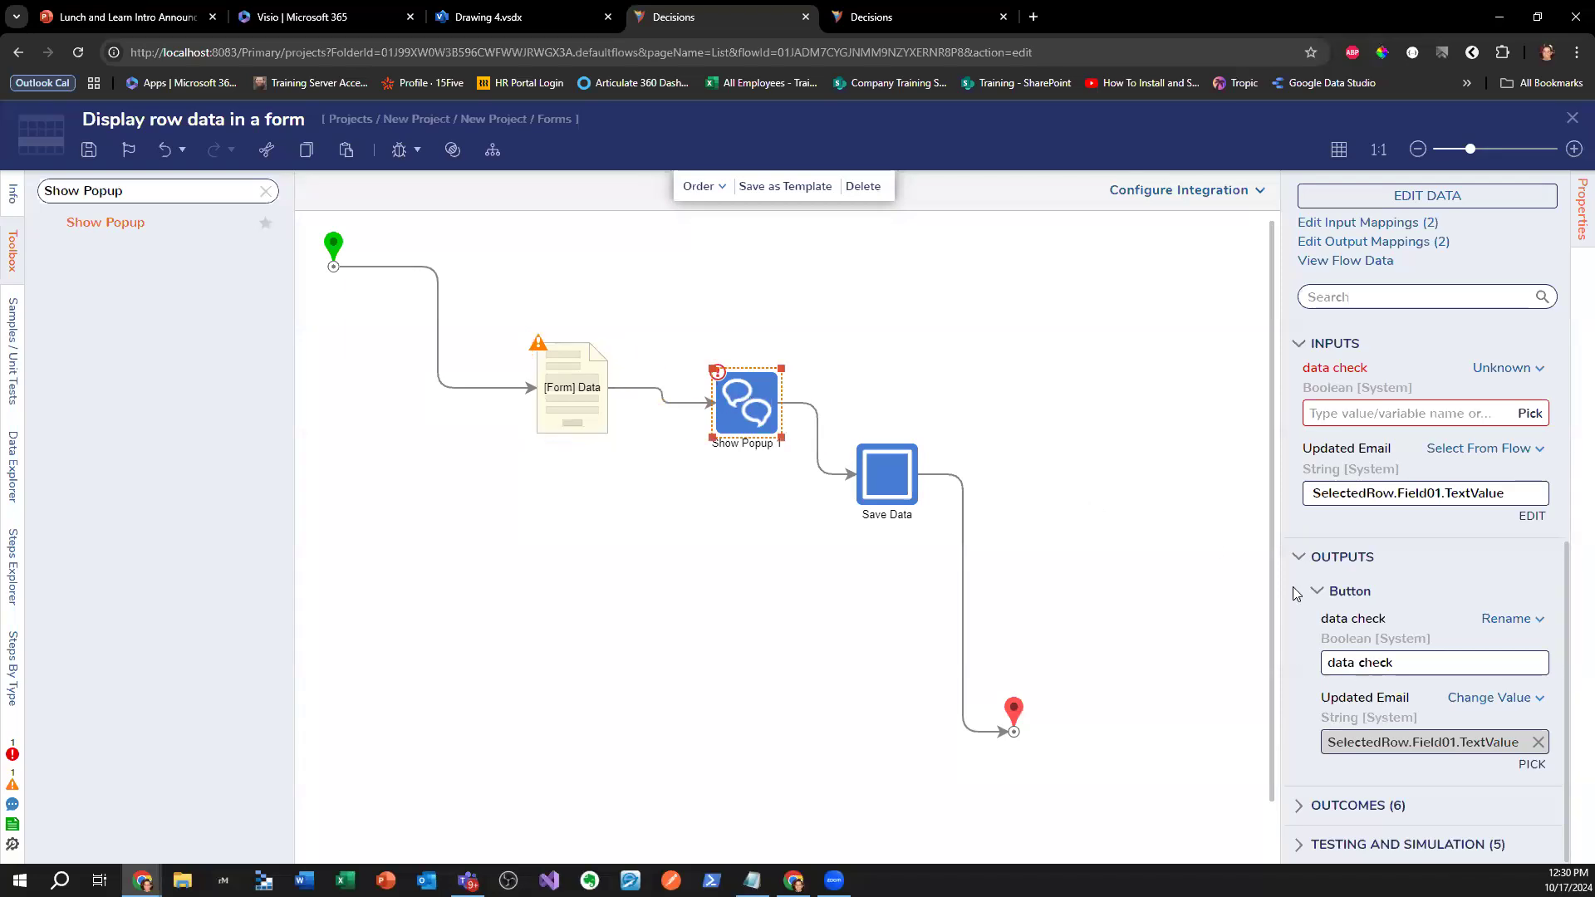
click(1531, 674)
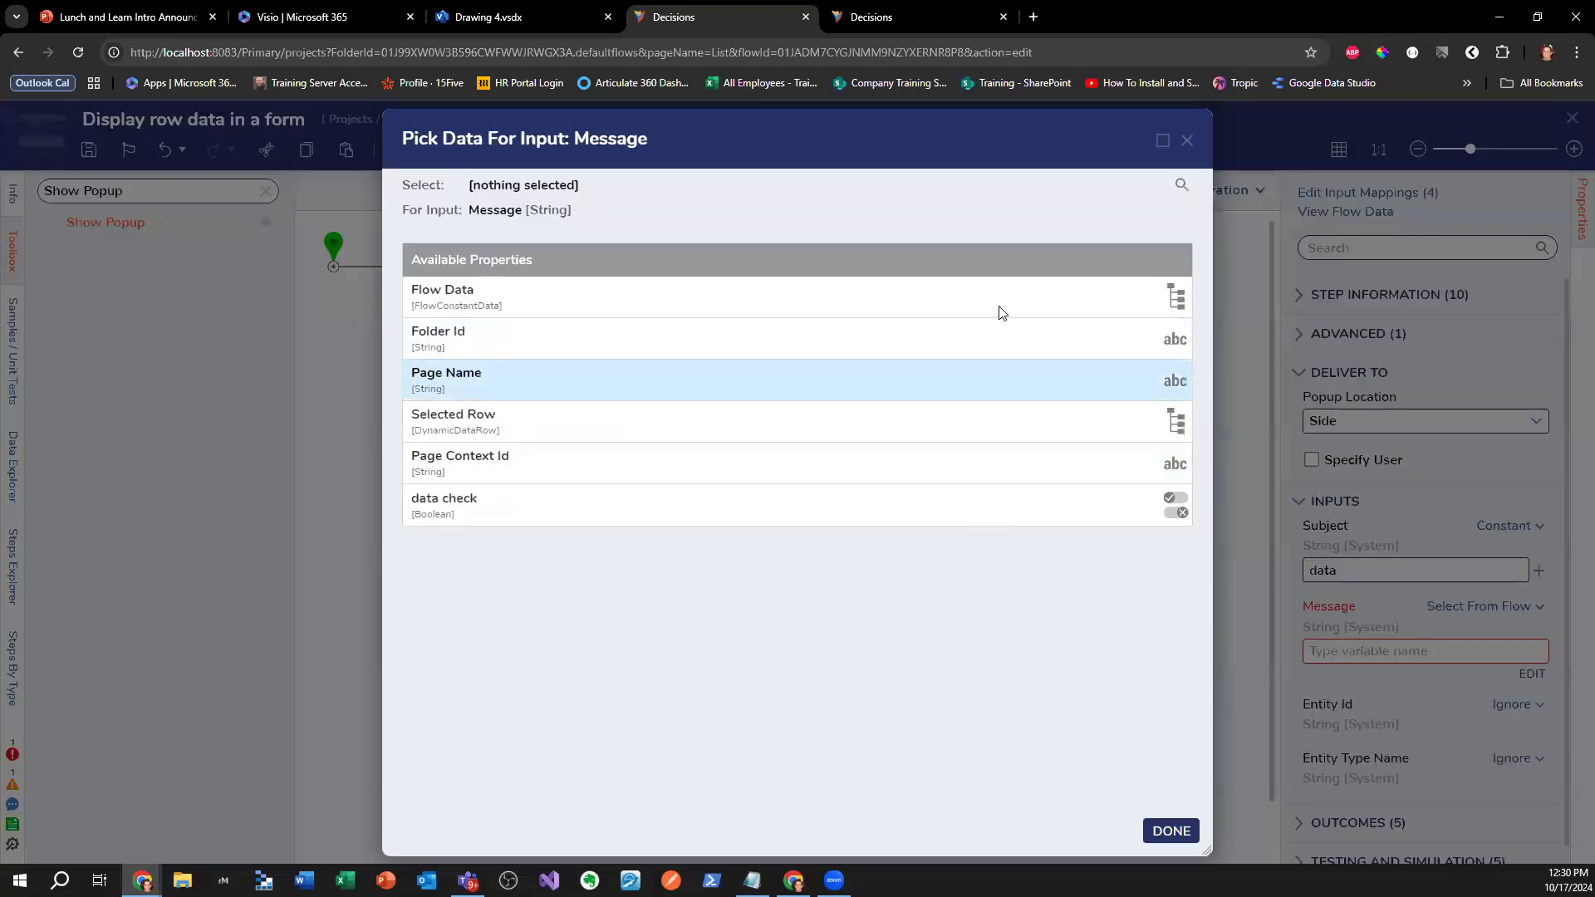
click(1186, 147)
- Change the Data form's Updated Email input mapping to Constant
click(573, 390)
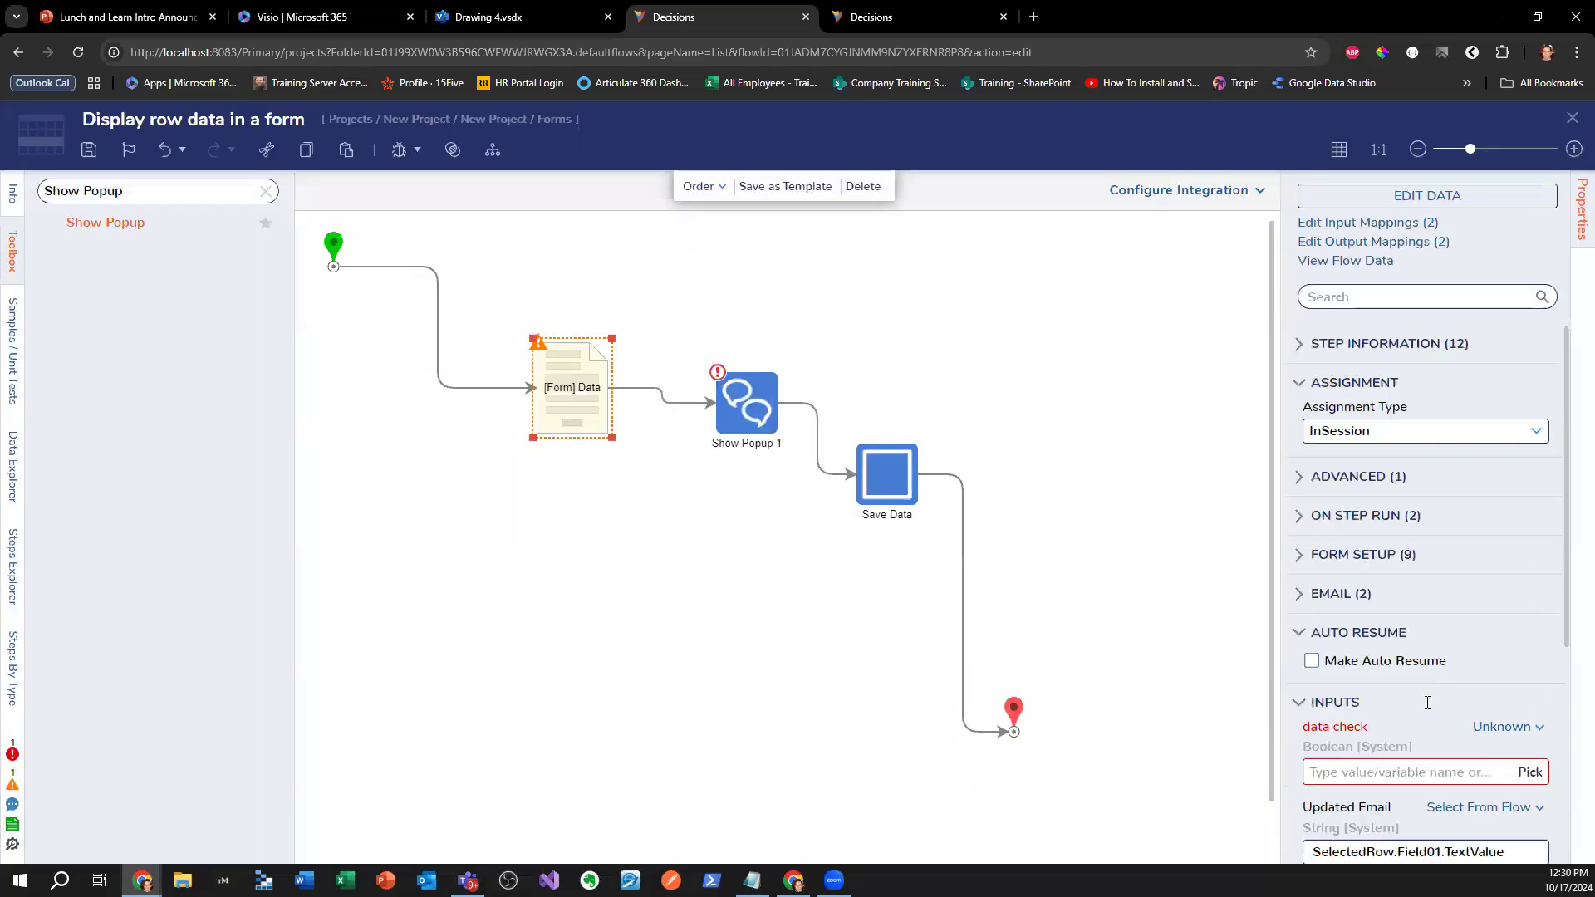
scroll(1520, 536, down, 4)
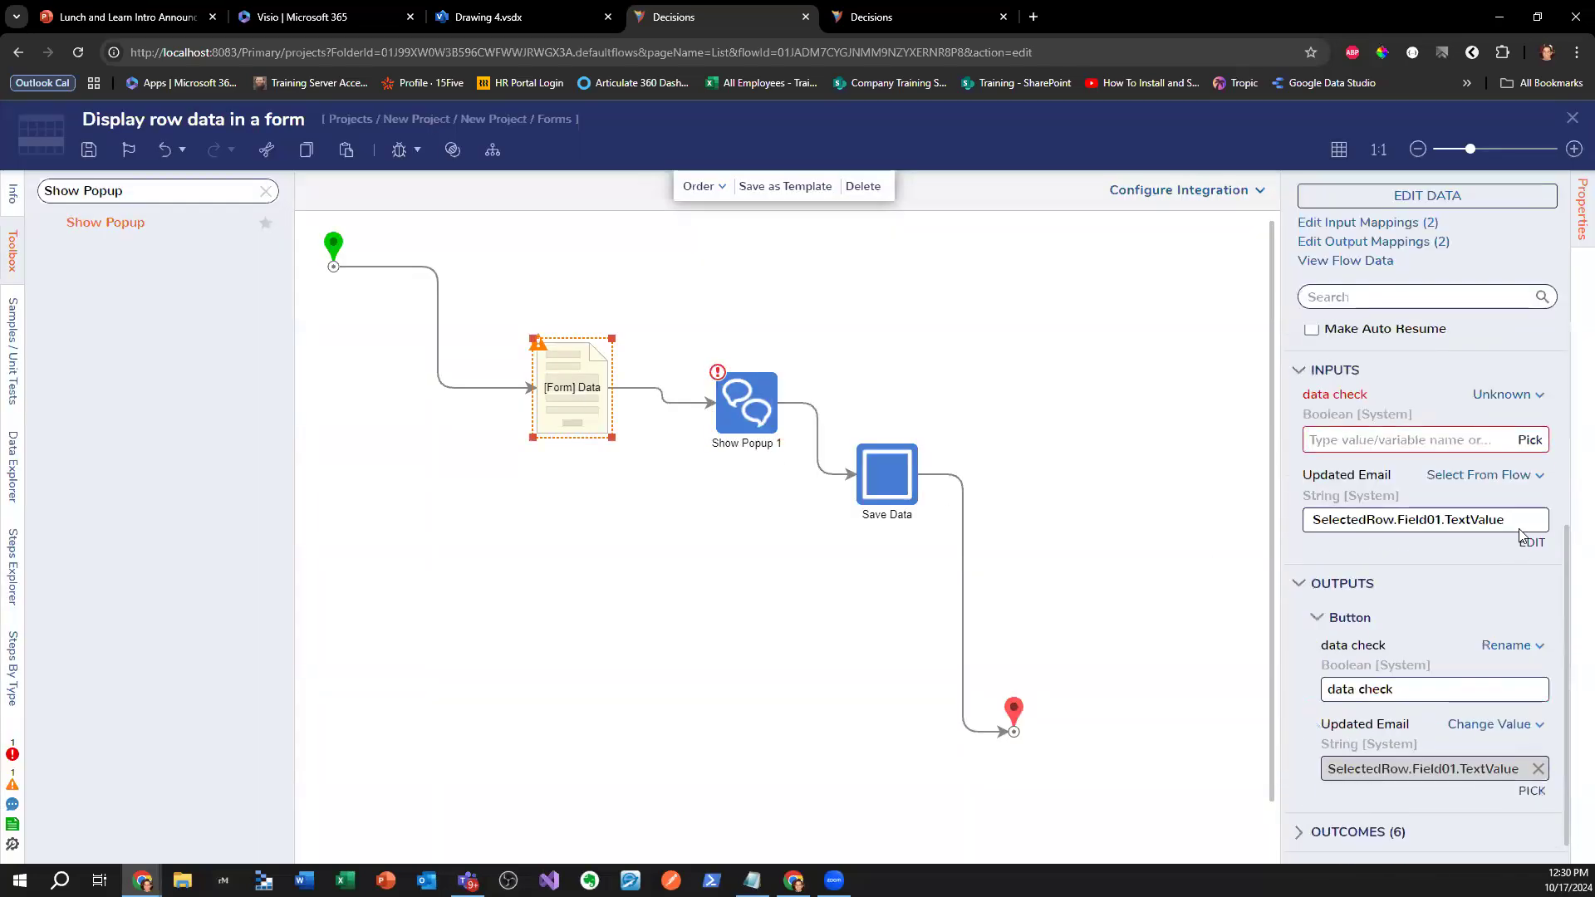
click(1495, 475)
click(1330, 397)
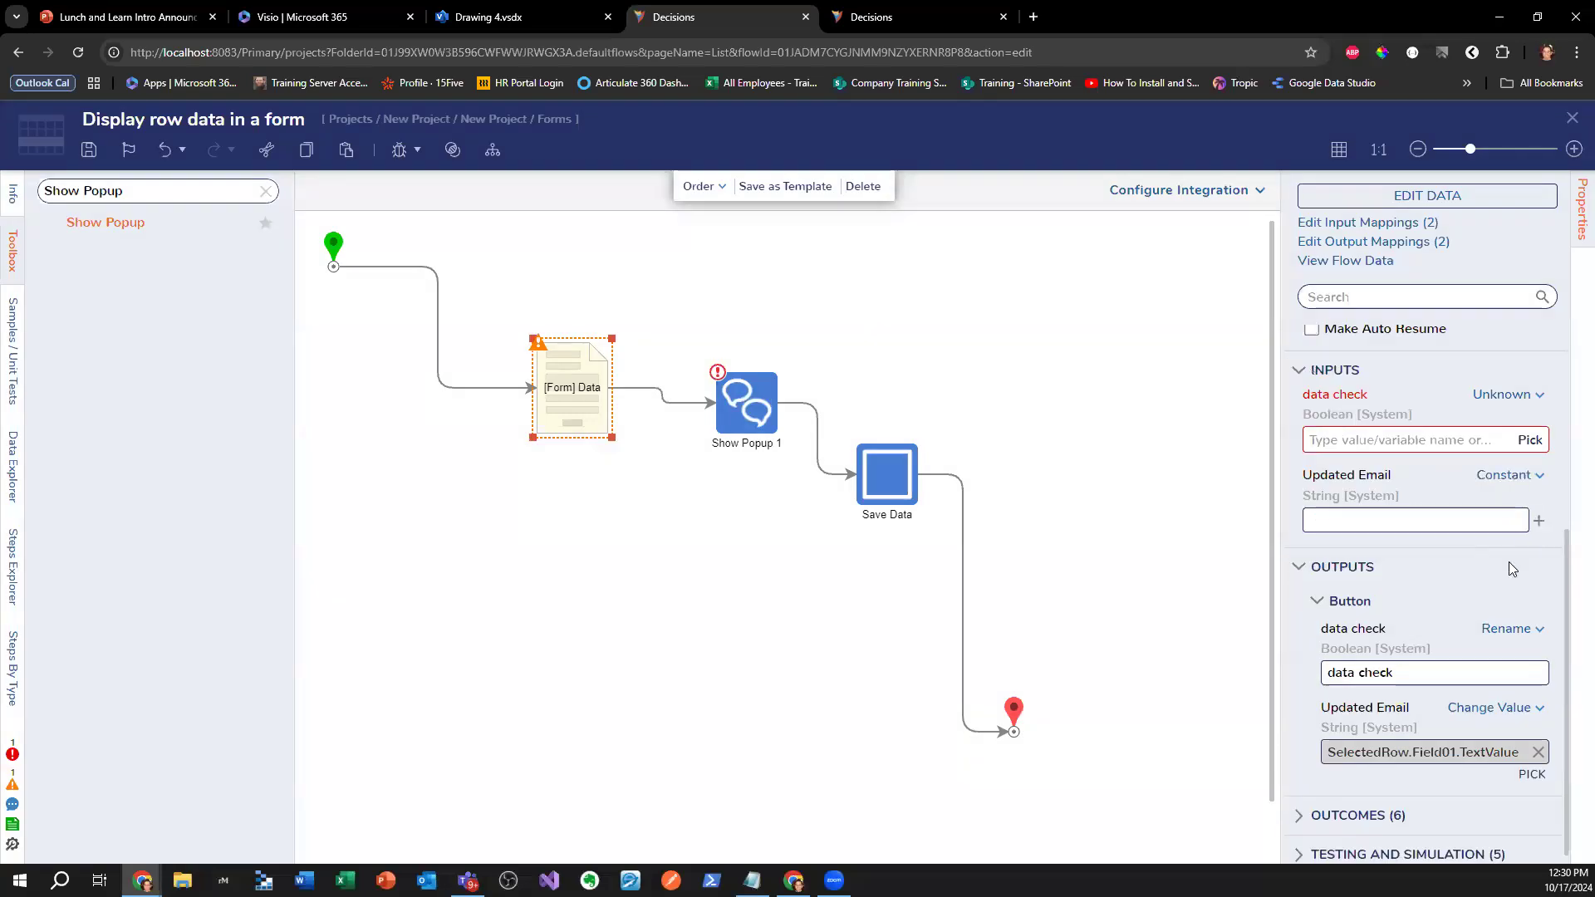
- Map the Data form's Updated Email input to SelectedRow.Field01.TextValue using Select From Flow
click(1499, 476)
click(1395, 397)
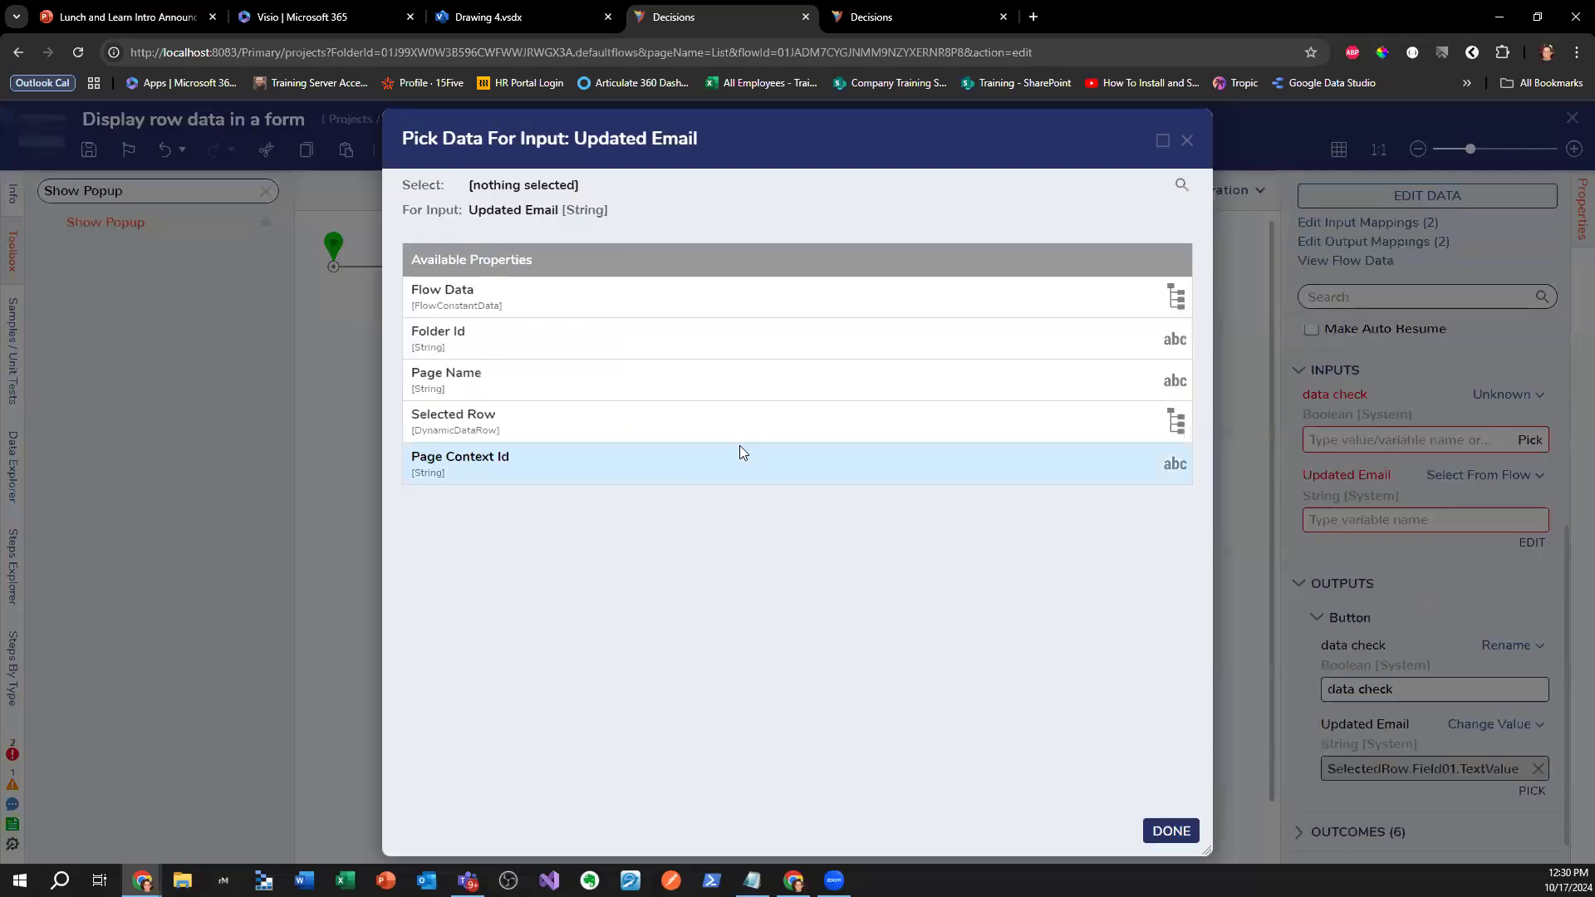
click(650, 437)
click(544, 386)
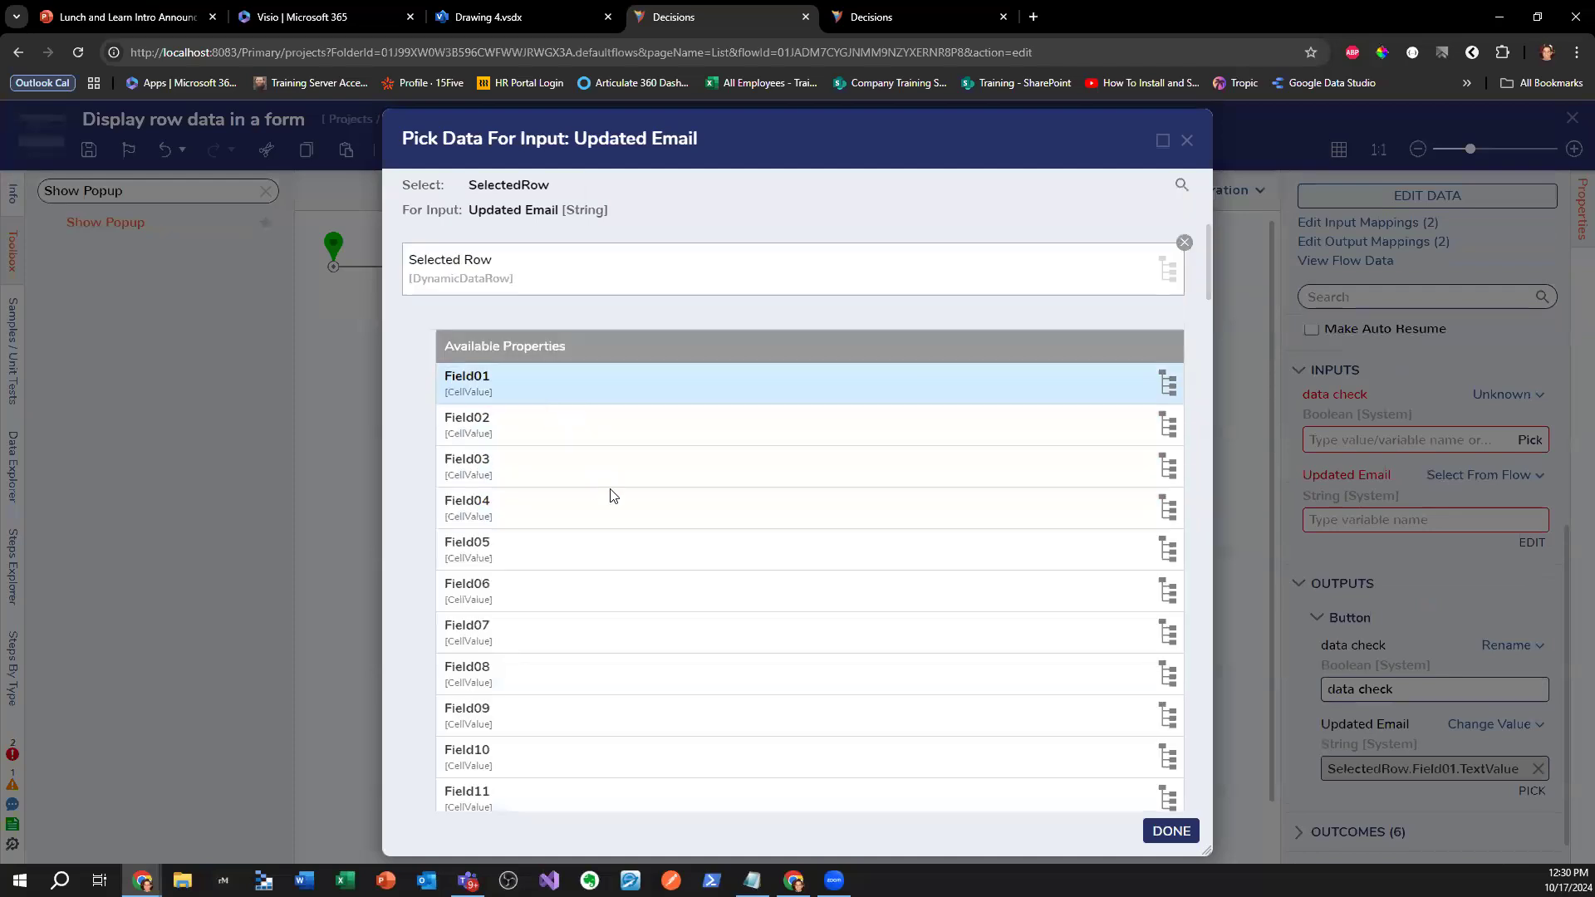
scroll(655, 571, down, 3)
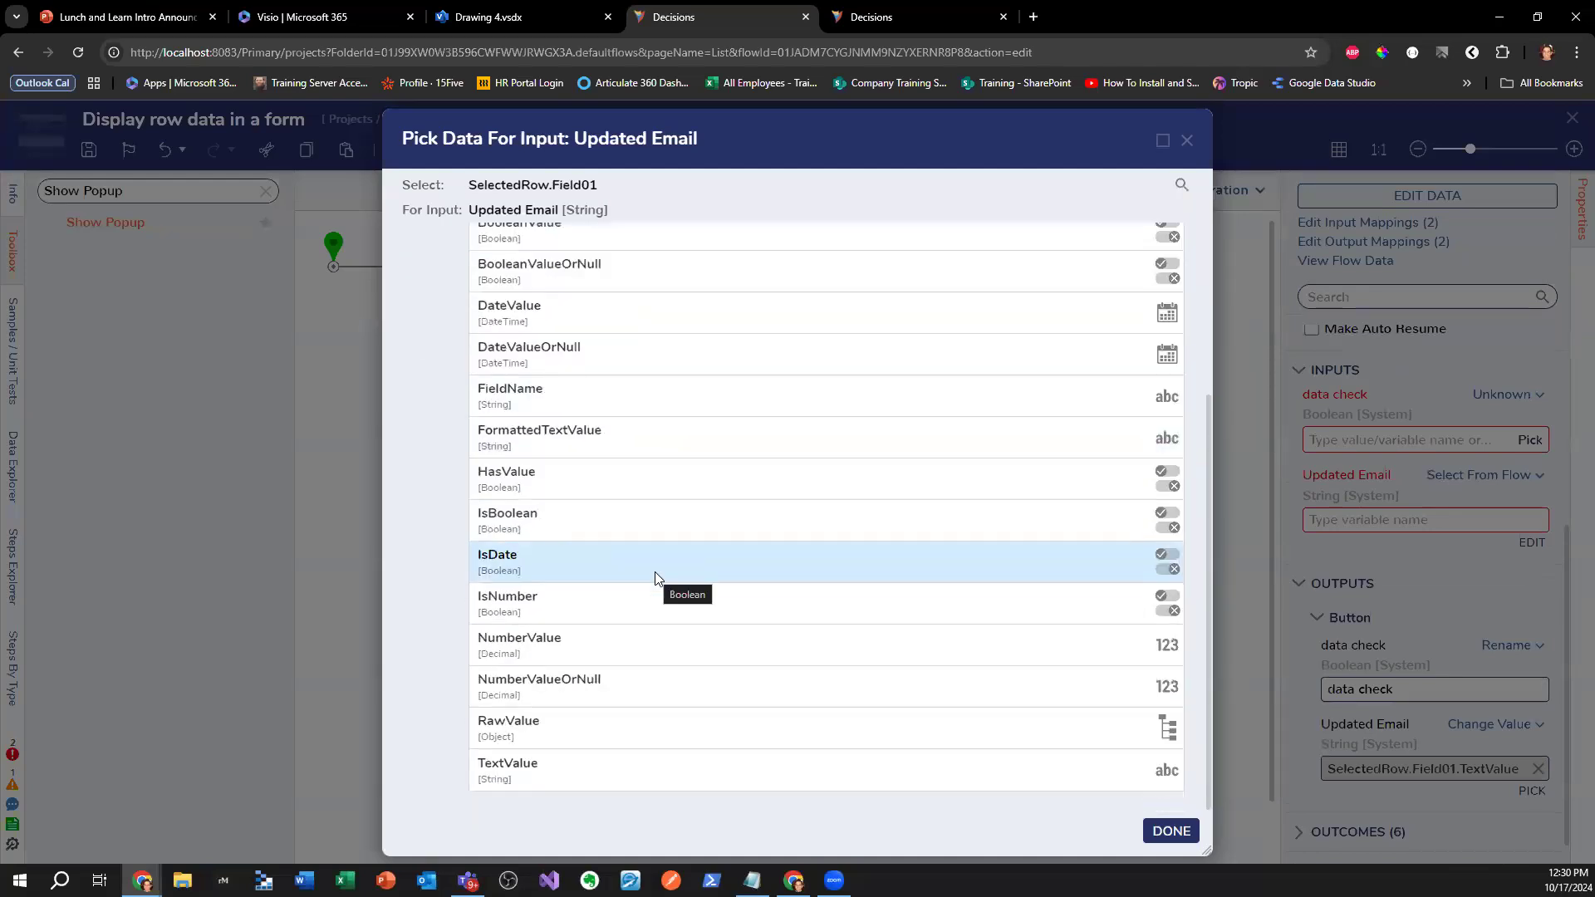
scroll(656, 581, up, 3)
scroll(656, 614, down, 2)
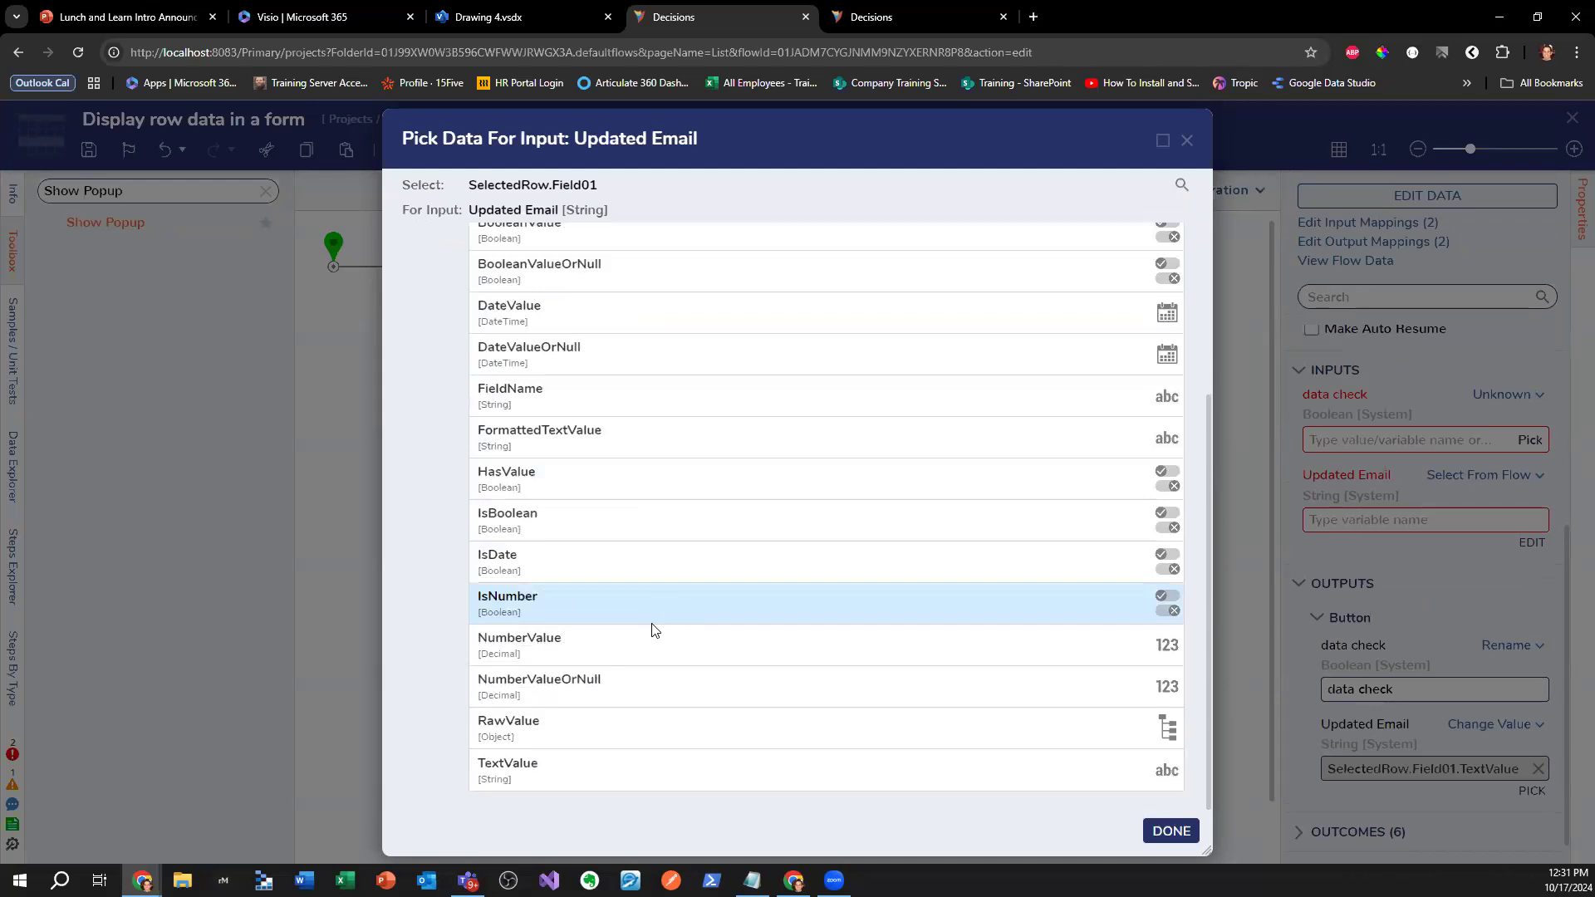
click(553, 779)
click(1169, 831)
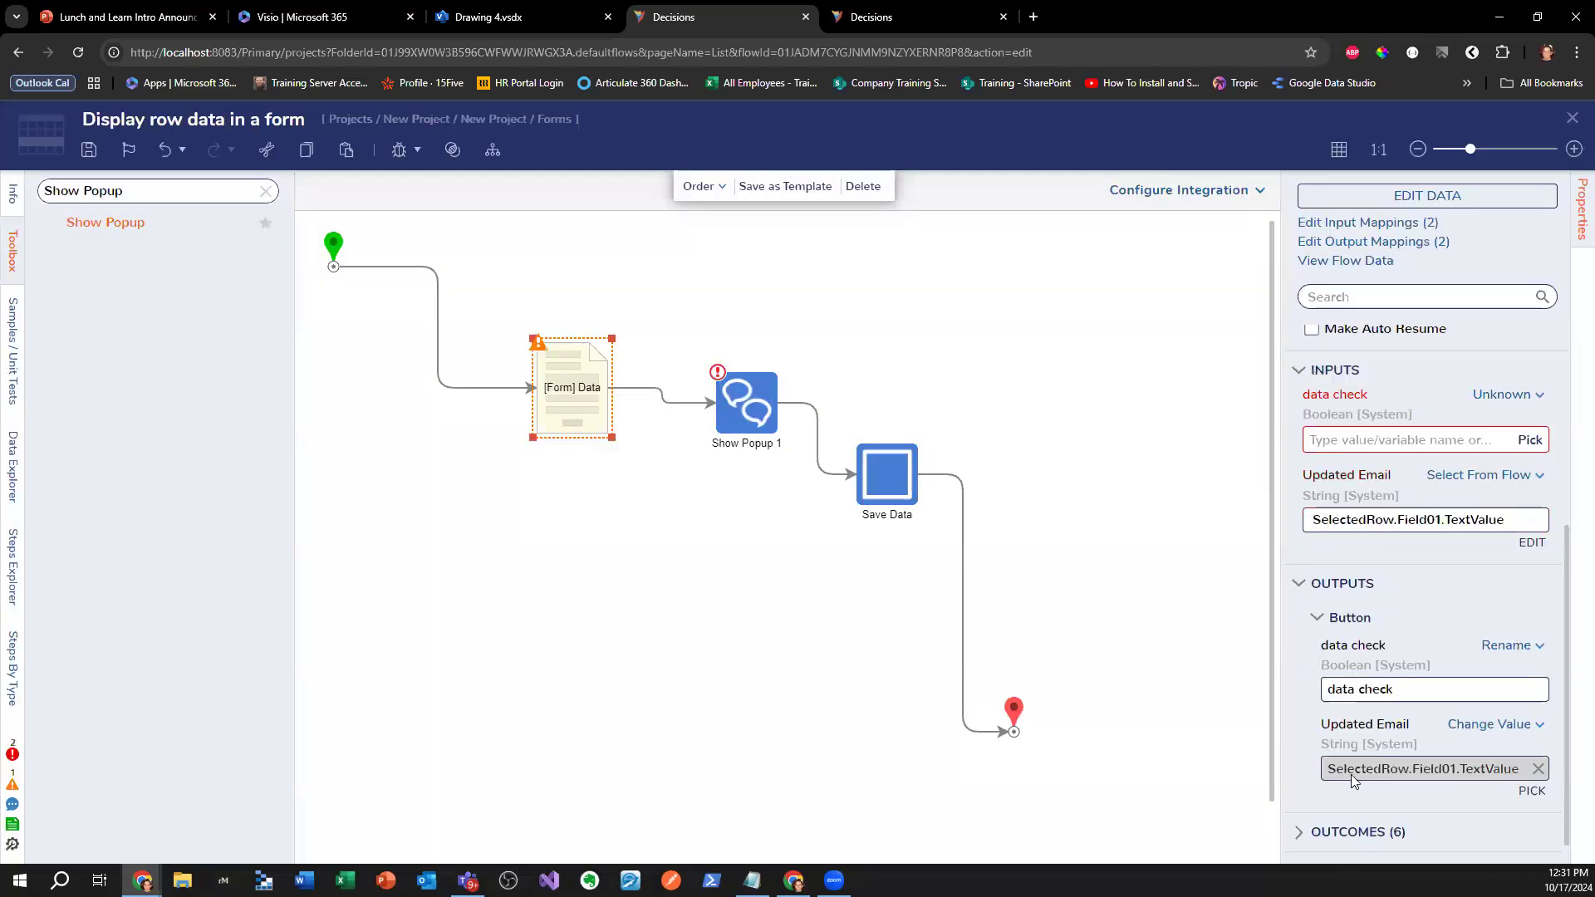
- Change the Data form's Updated Email output mapping to Rename and name the output "rename c"
click(1490, 724)
click(1324, 657)
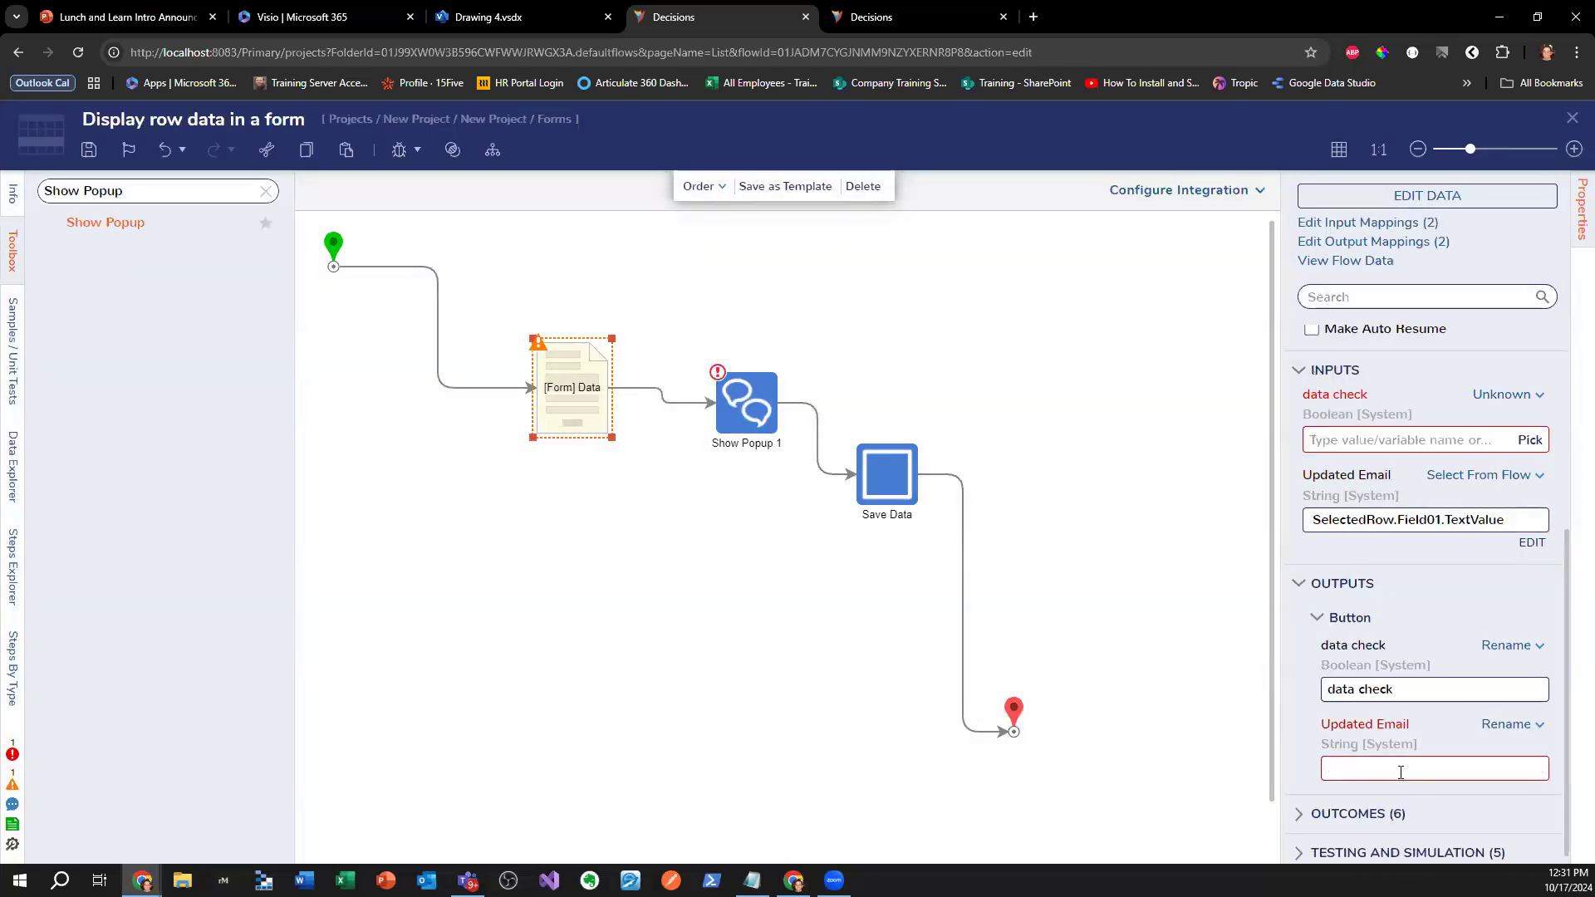
click(1401, 769)
text(rename c)
- Map the Show Popup step's Message input to the "rename change" flow data
click(747, 403)
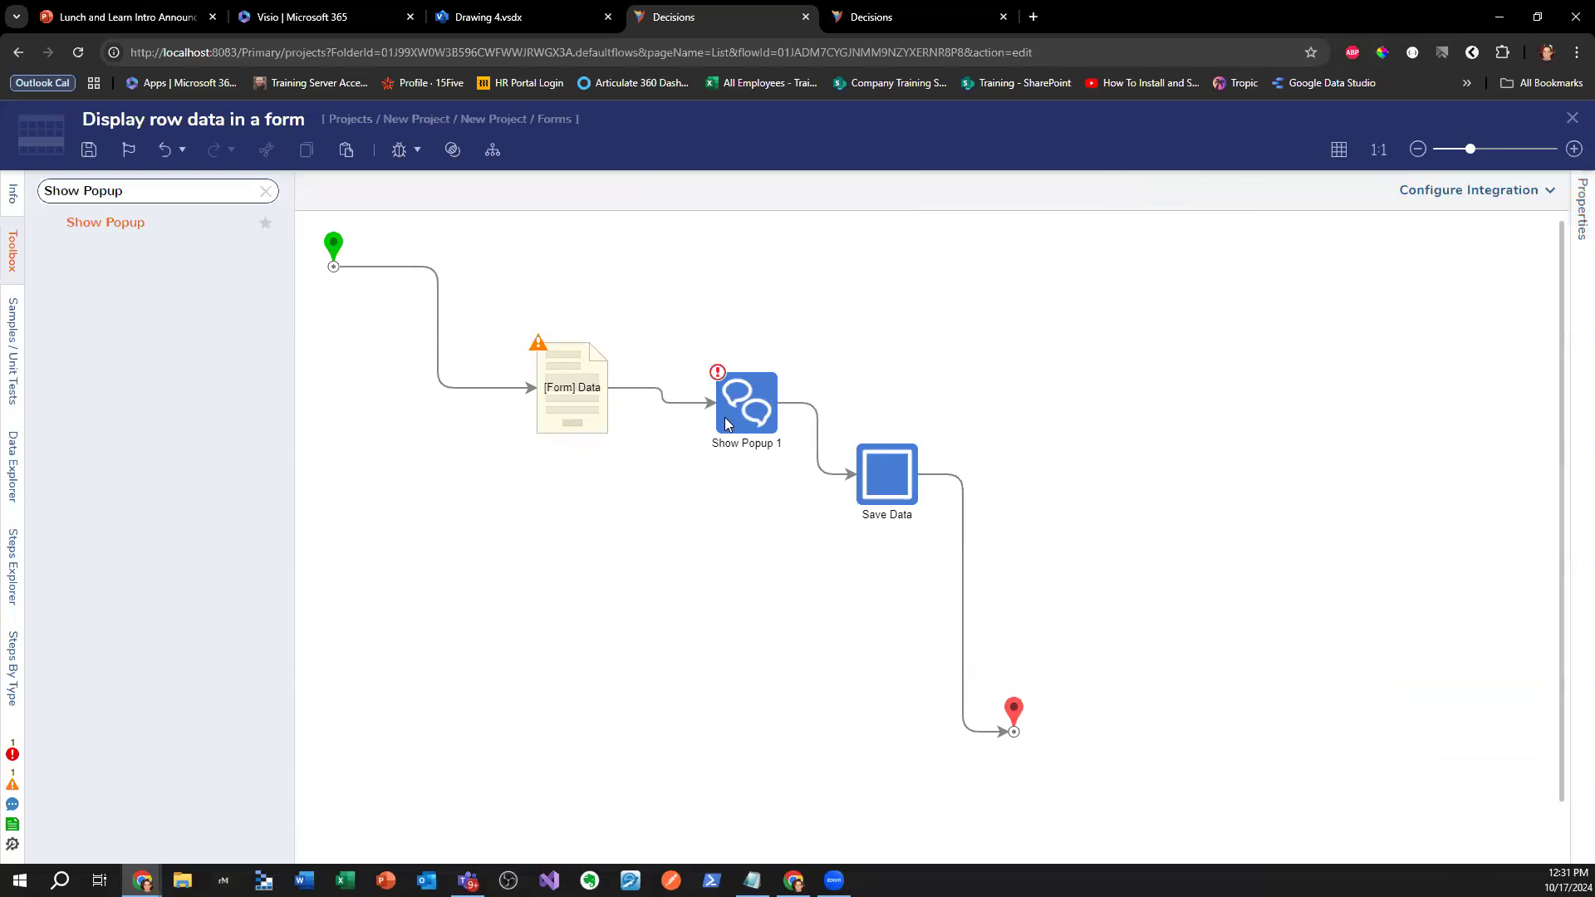
click(1537, 661)
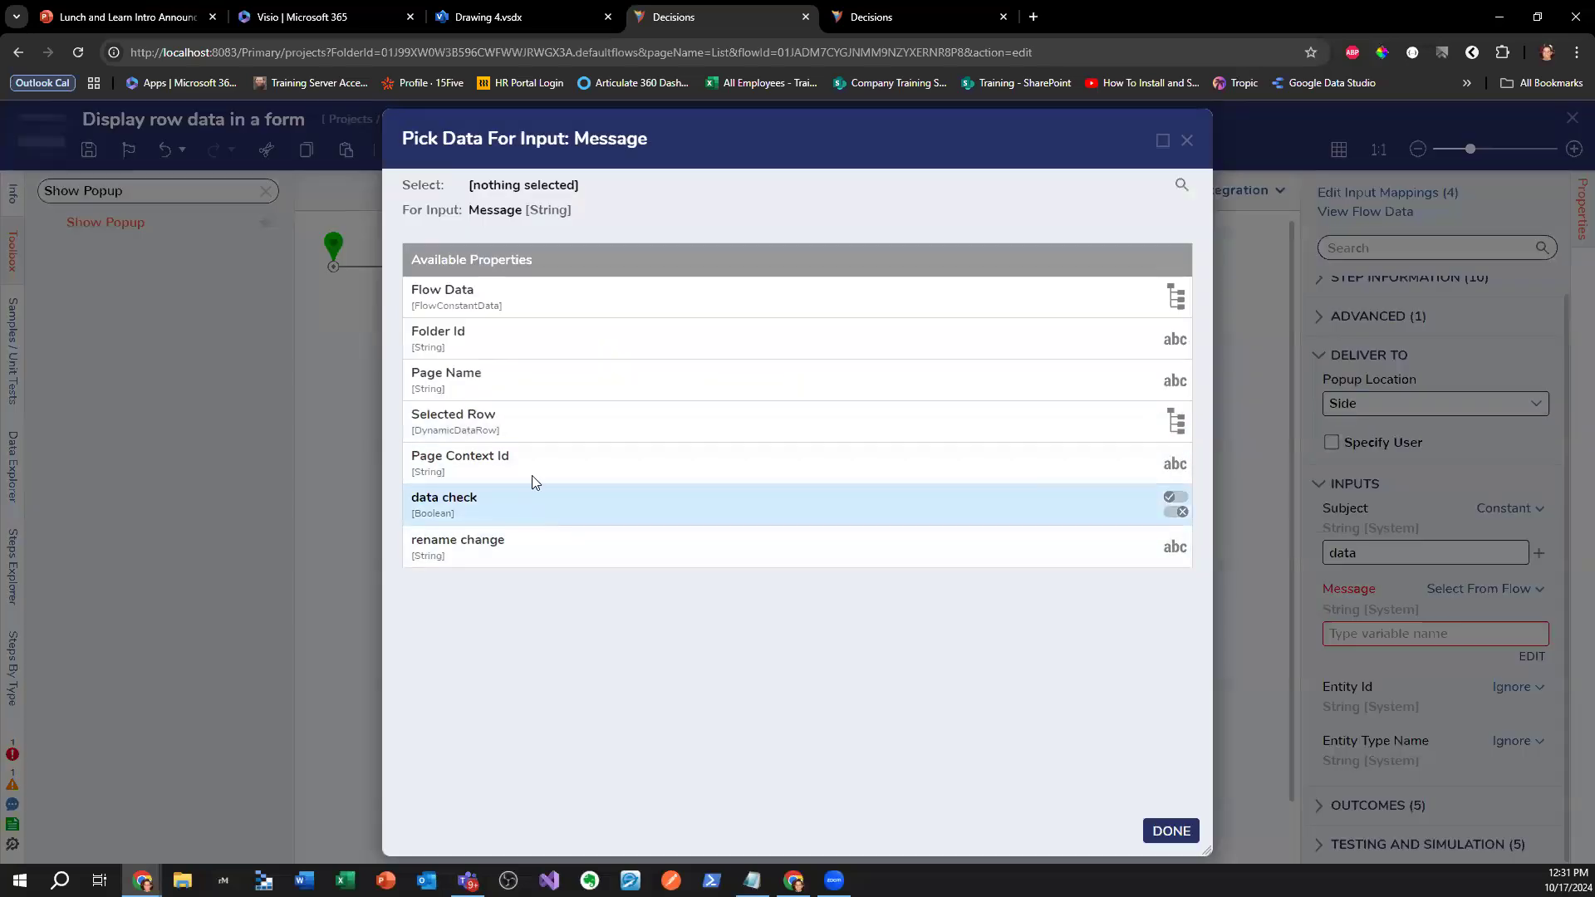
click(506, 541)
click(1170, 831)
click(560, 664)
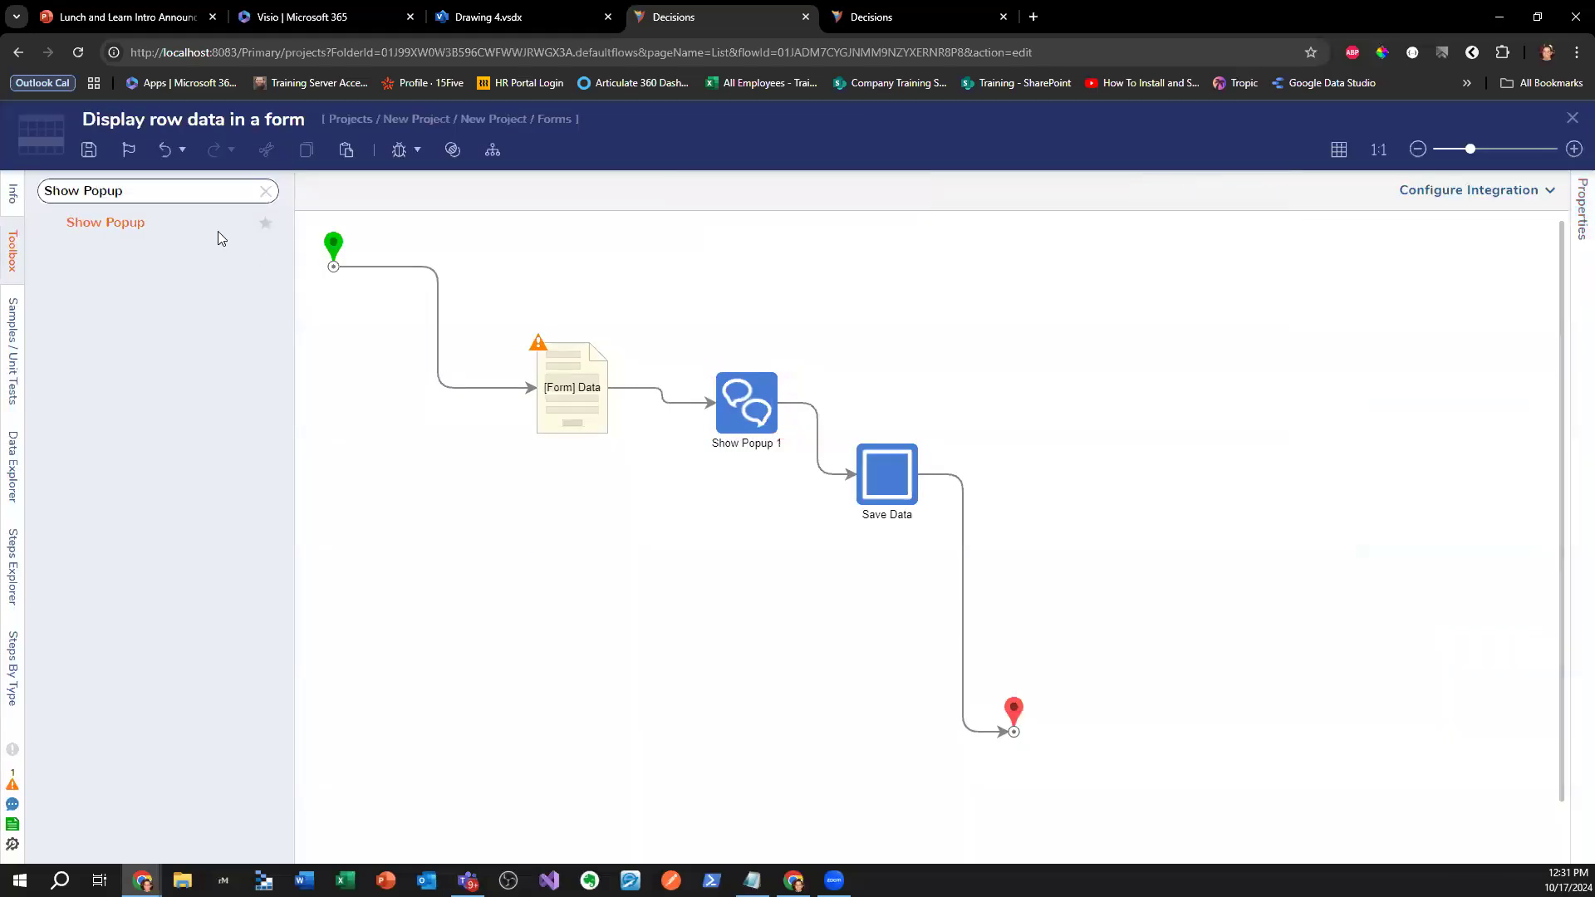
- Enable Specify User on the Show Popup step and choose the administrator account as the Notify Account
click(746, 403)
click(1330, 459)
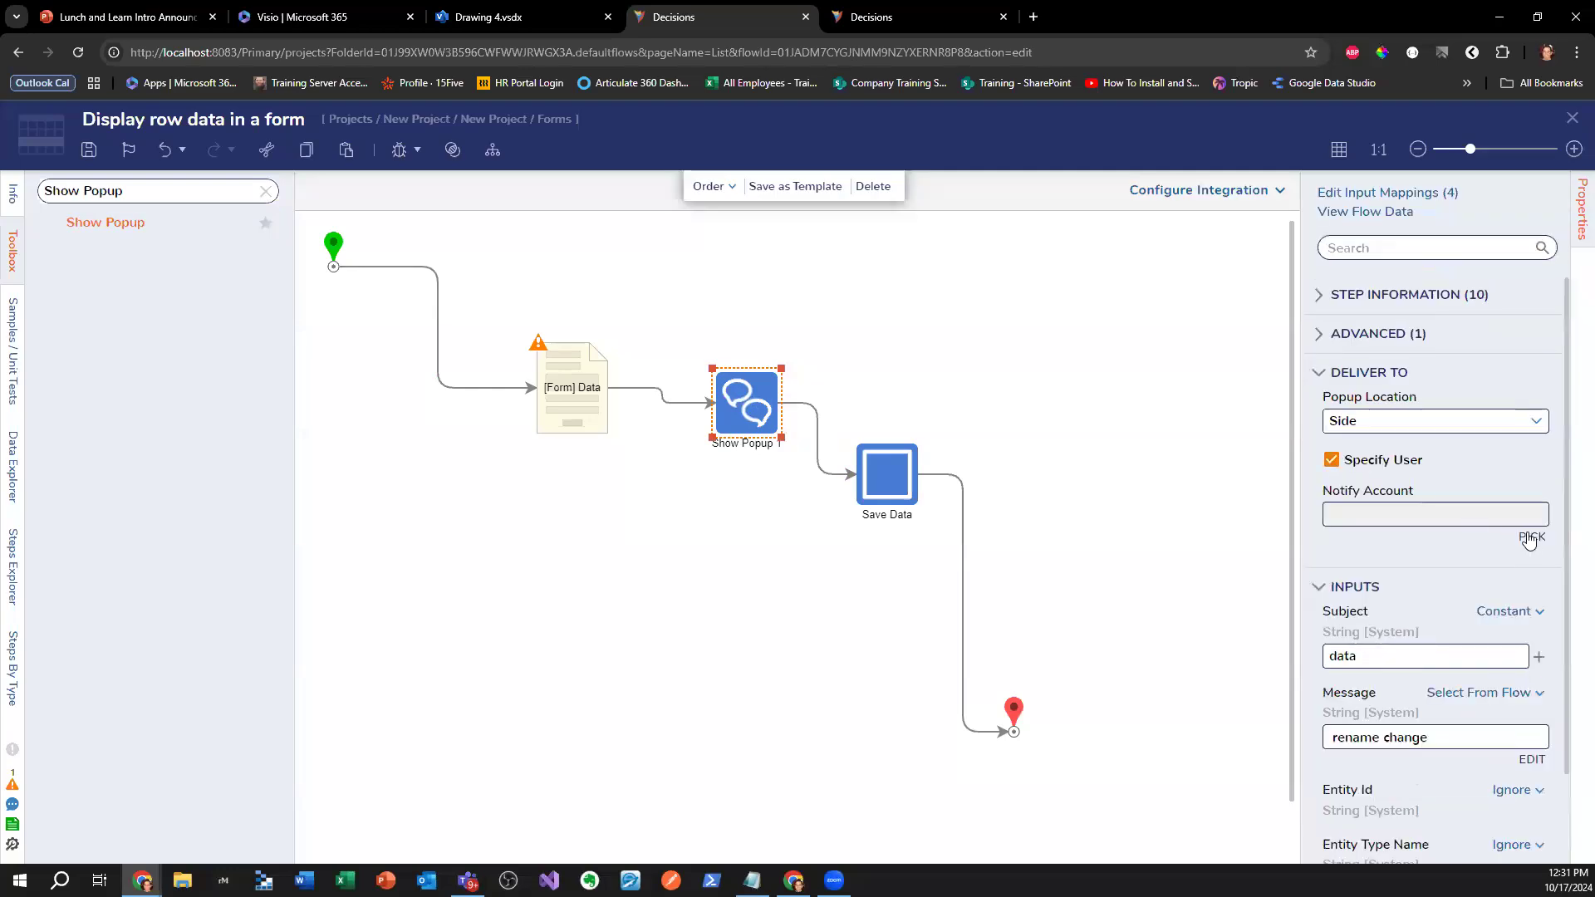
click(1531, 536)
click(765, 376)
click(938, 746)
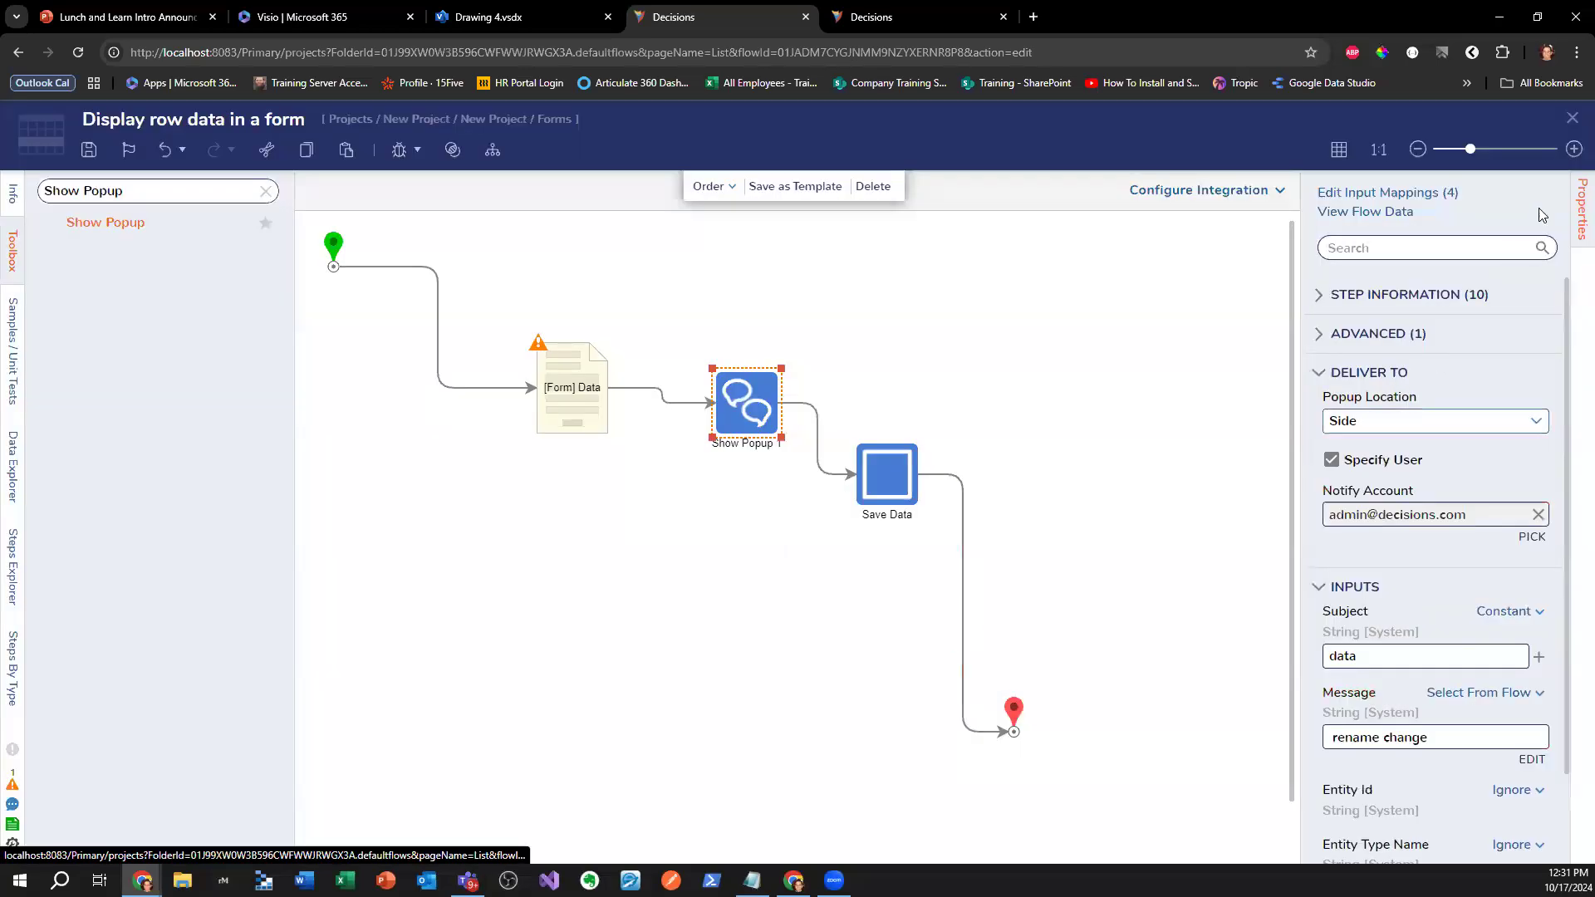
- Save and close the Display row data in a form flow, its data grid report and the Stuff and Form Stuff form
click(1572, 118)
click(1007, 578)
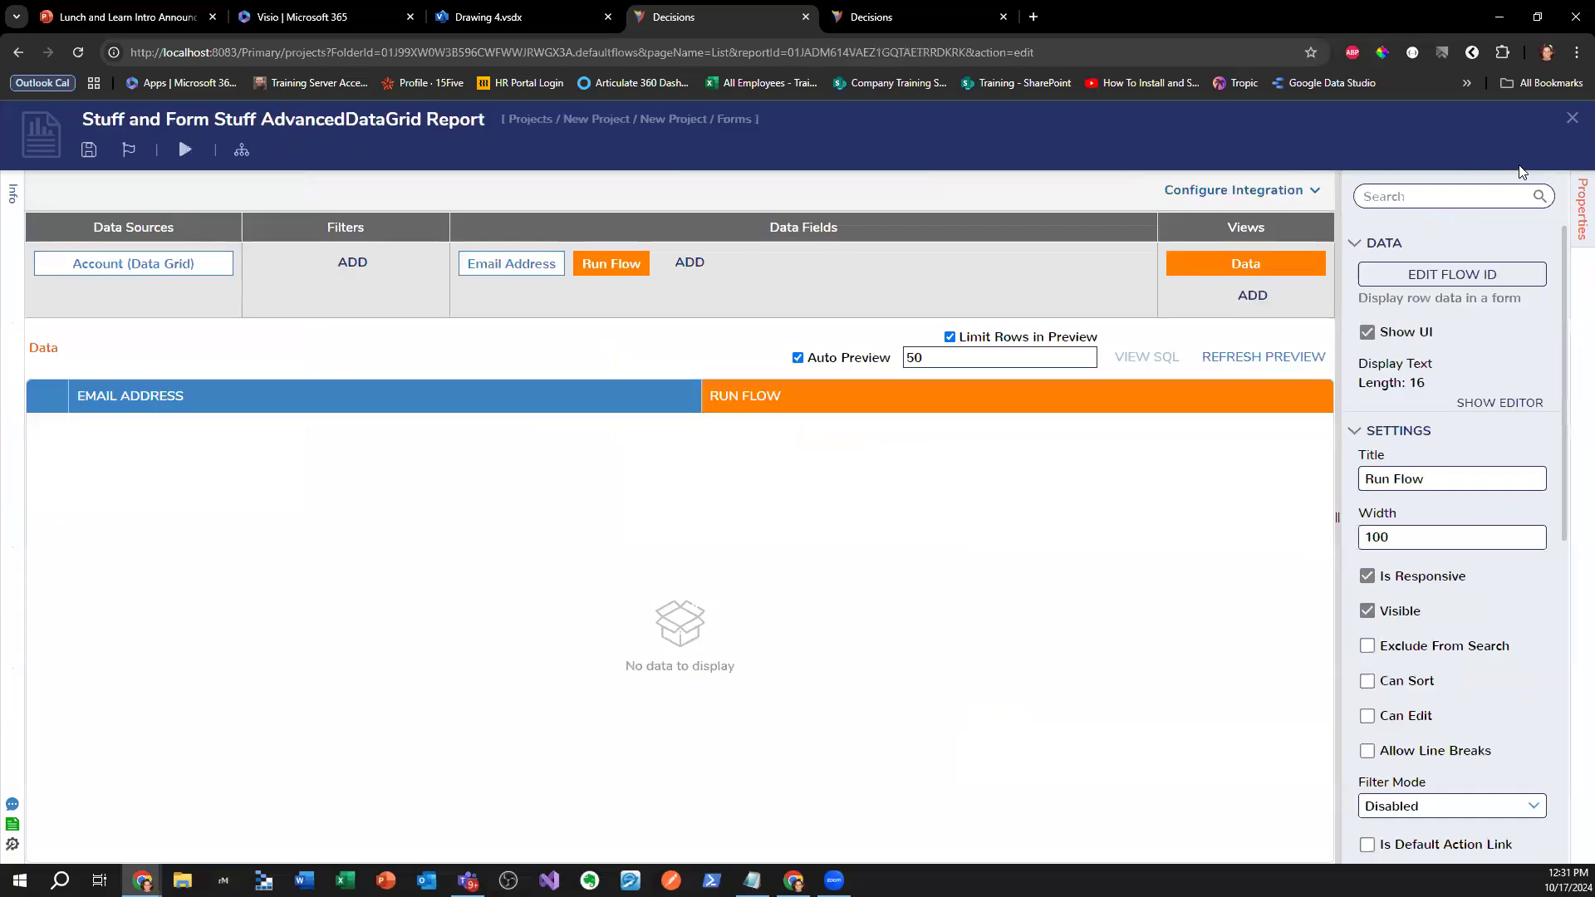
click(1571, 118)
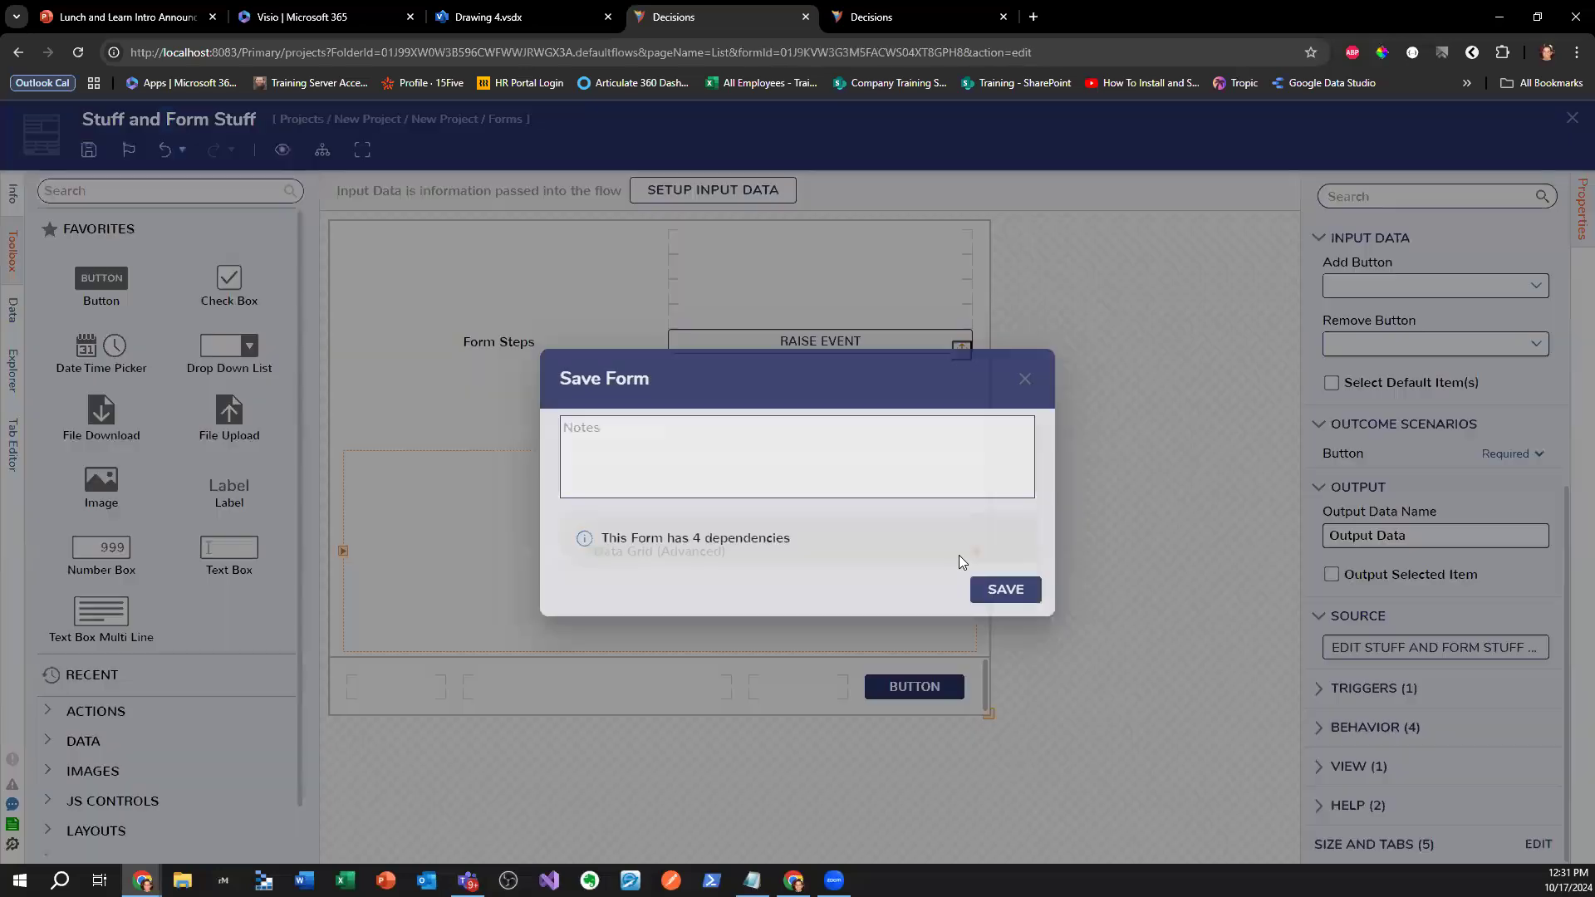
click(1004, 586)
click(1568, 122)
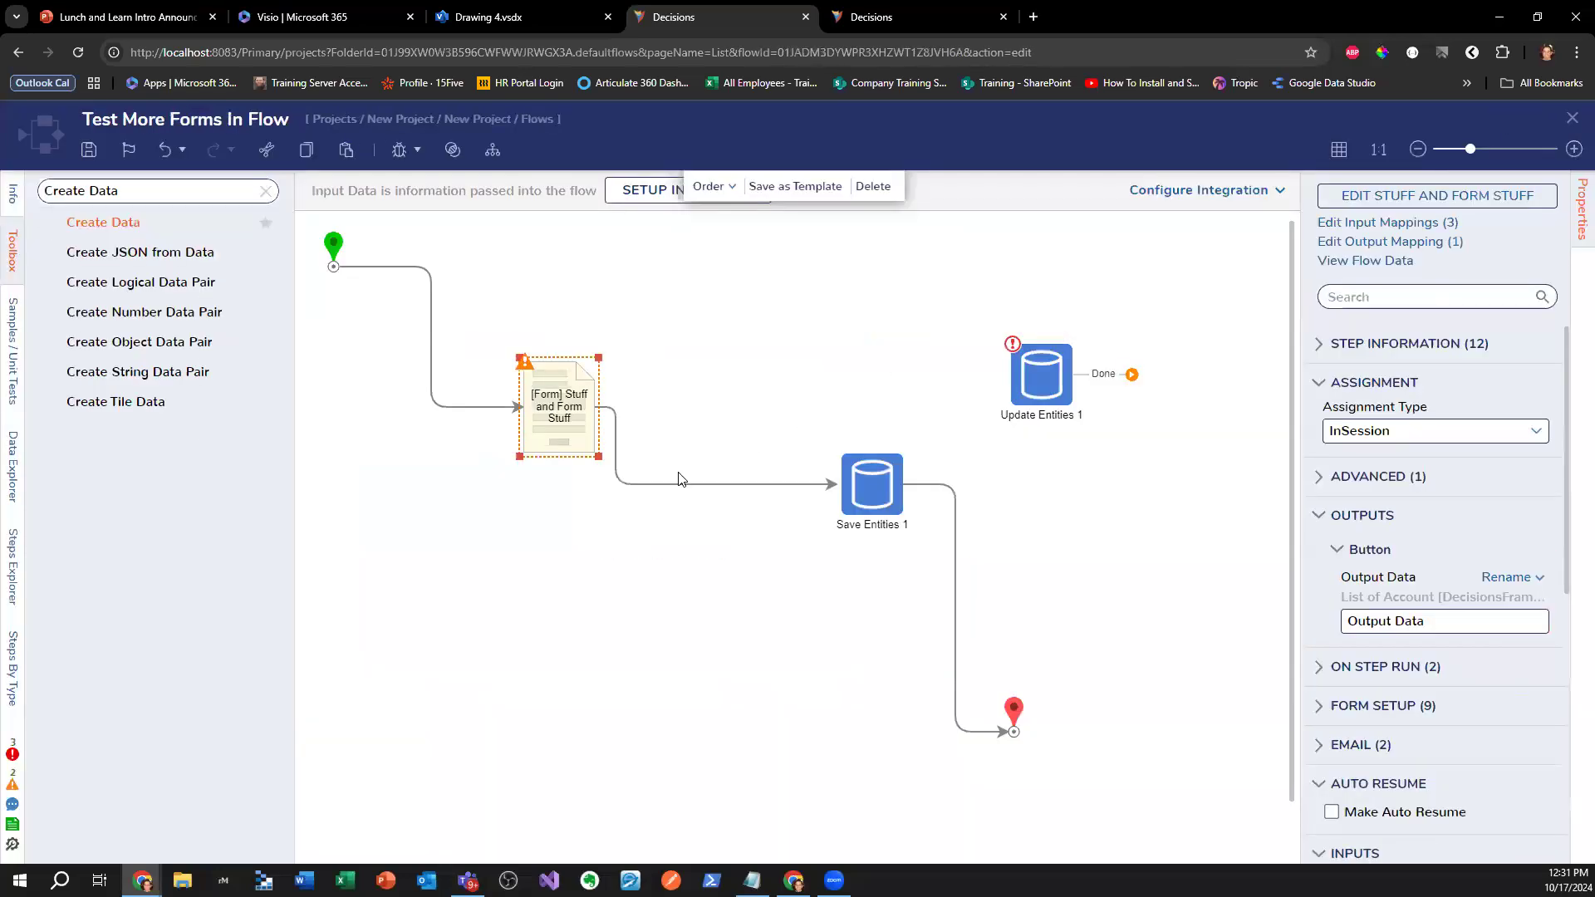
- Debug Test More Forms In Flow, submit the row's form with a different name in its text box, and close the debugger
click(400, 150)
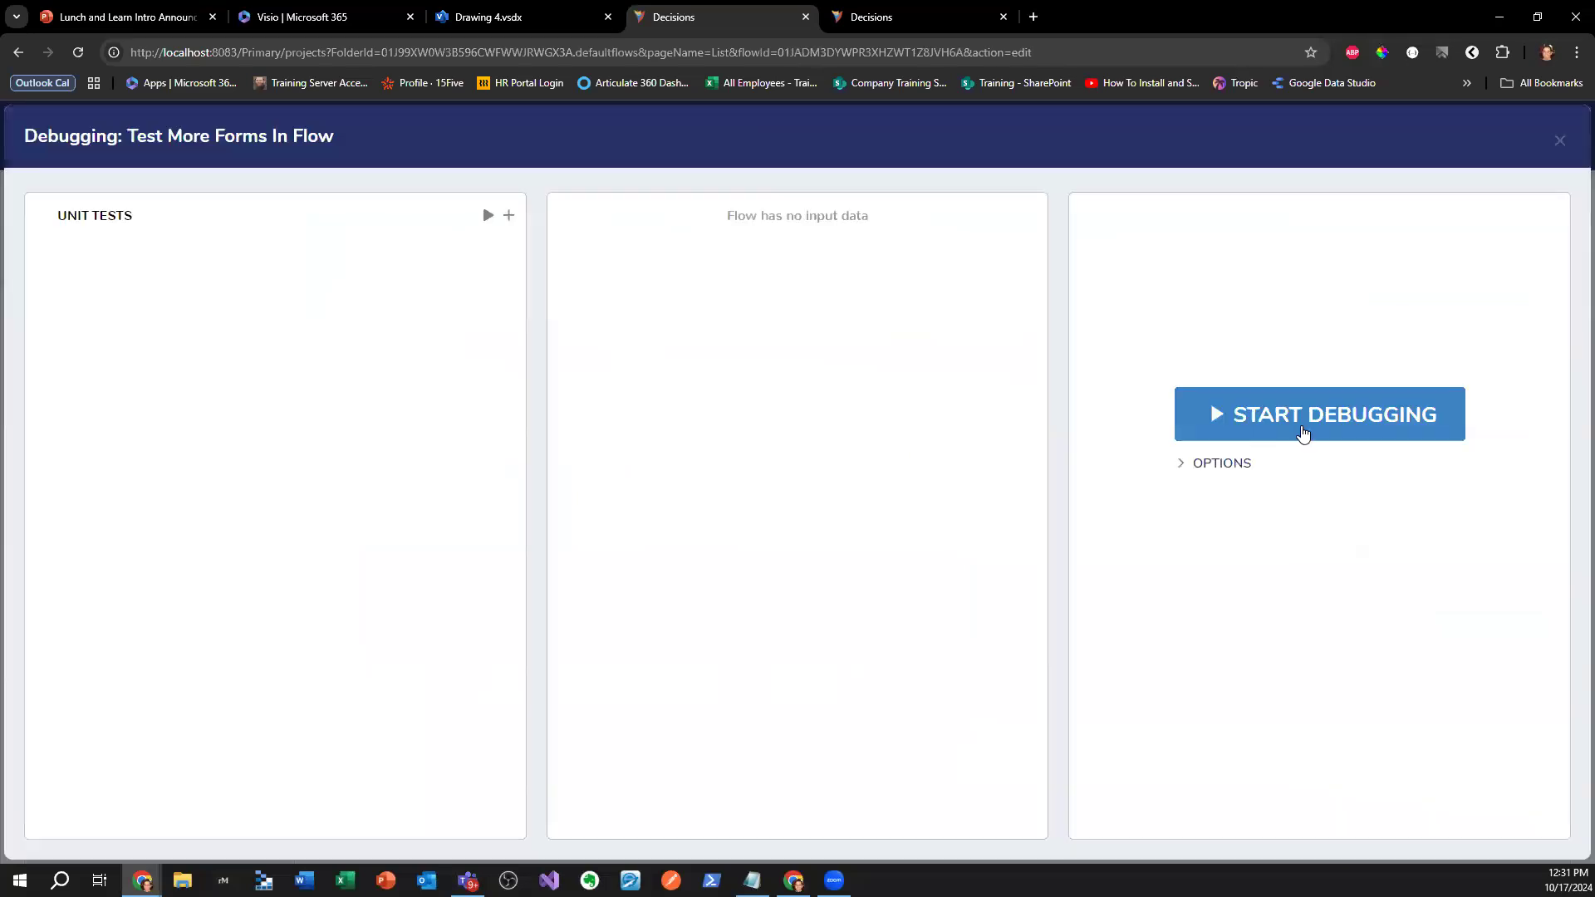
click(1303, 432)
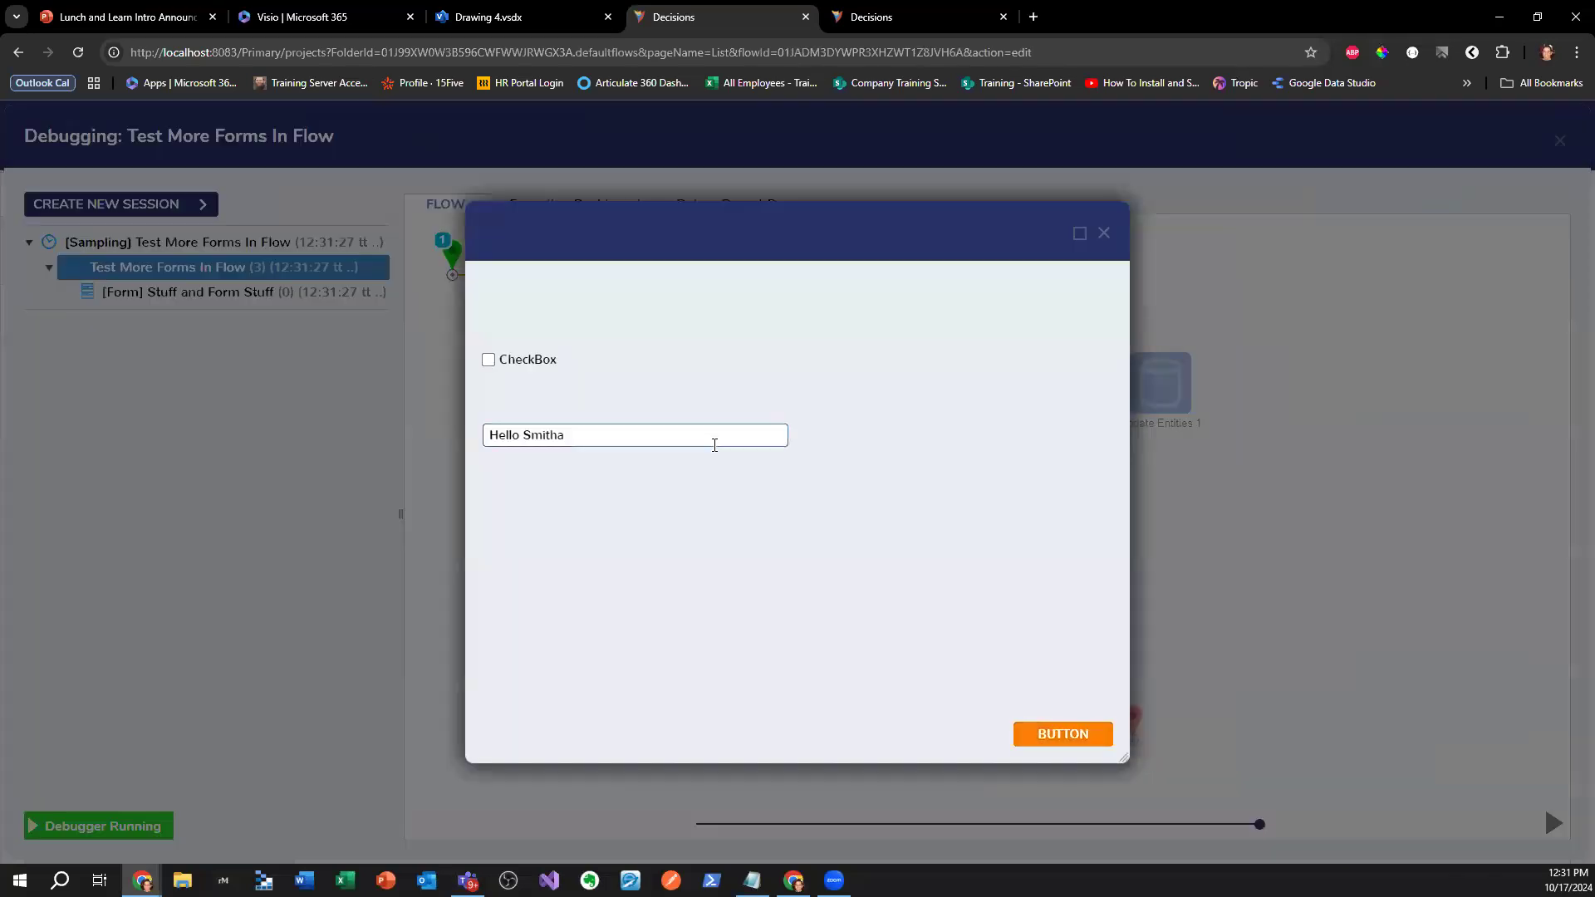
drag(600, 441, 435, 437)
click(647, 440)
key(ctrl+BackSpace)
text(robert)
click(1048, 733)
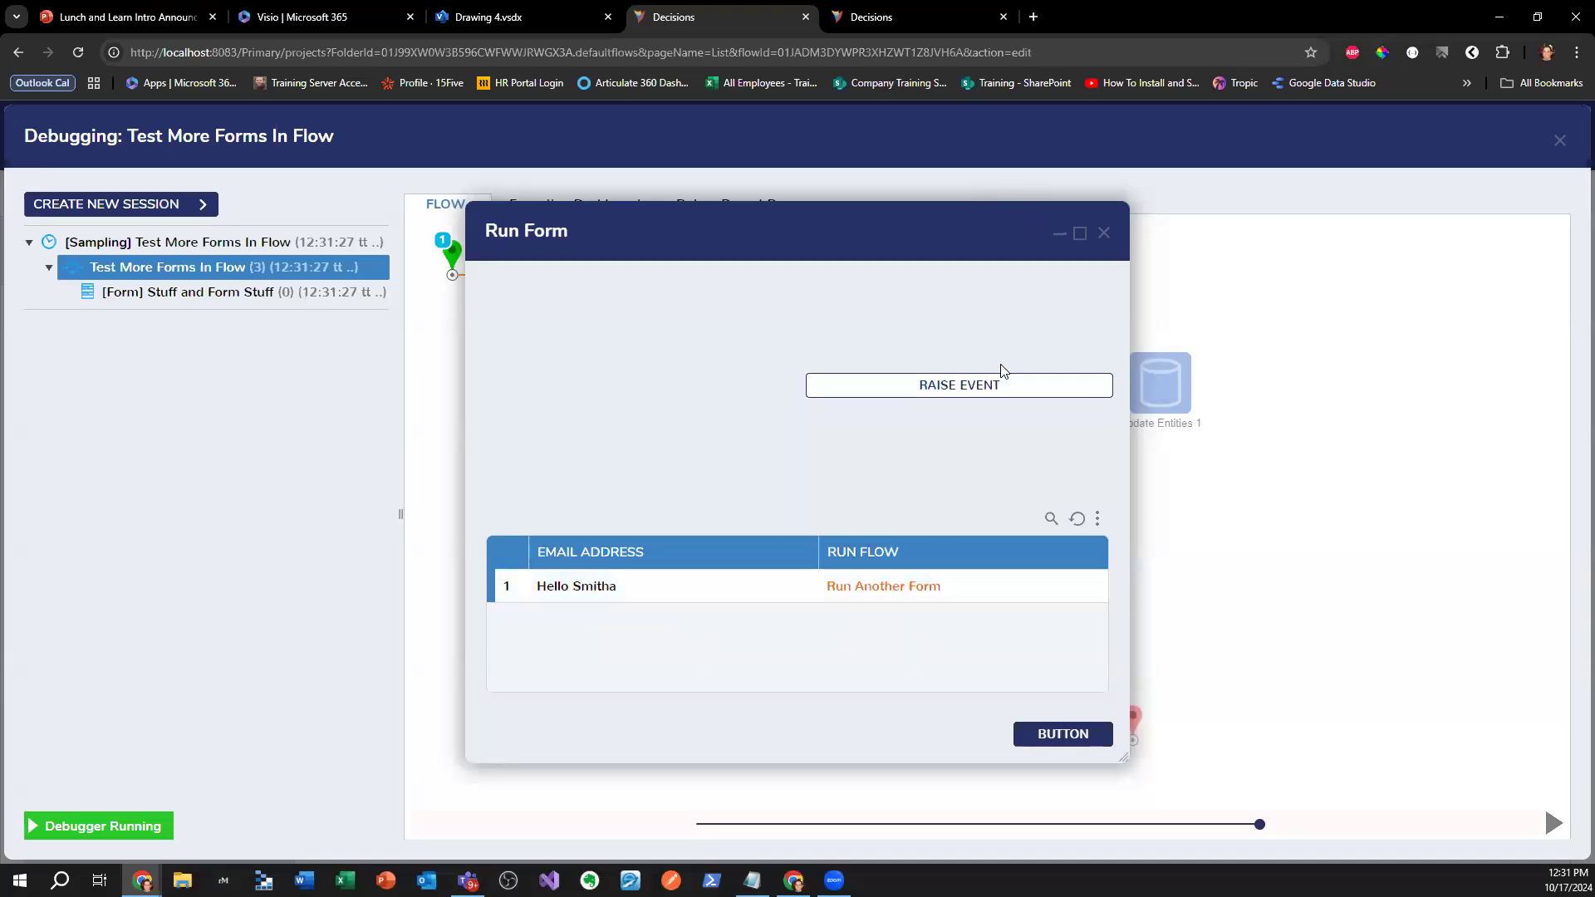
click(1103, 233)
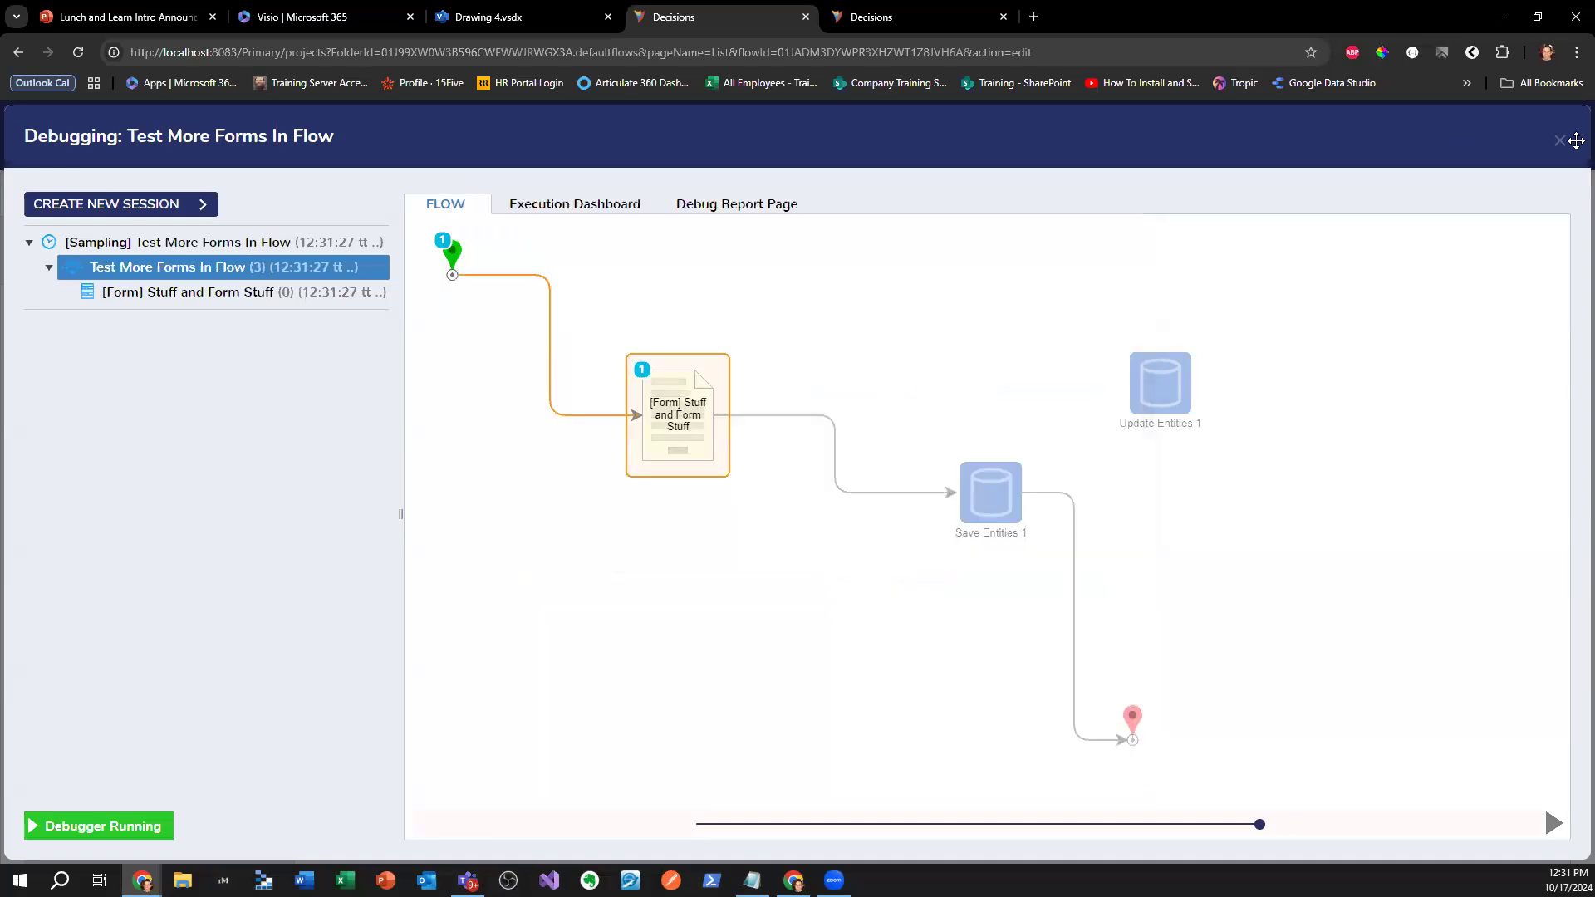
click(1560, 140)
- Examine the properties of the data grid and the Form Steps control in the Stuff and Form Stuff form
click(575, 425)
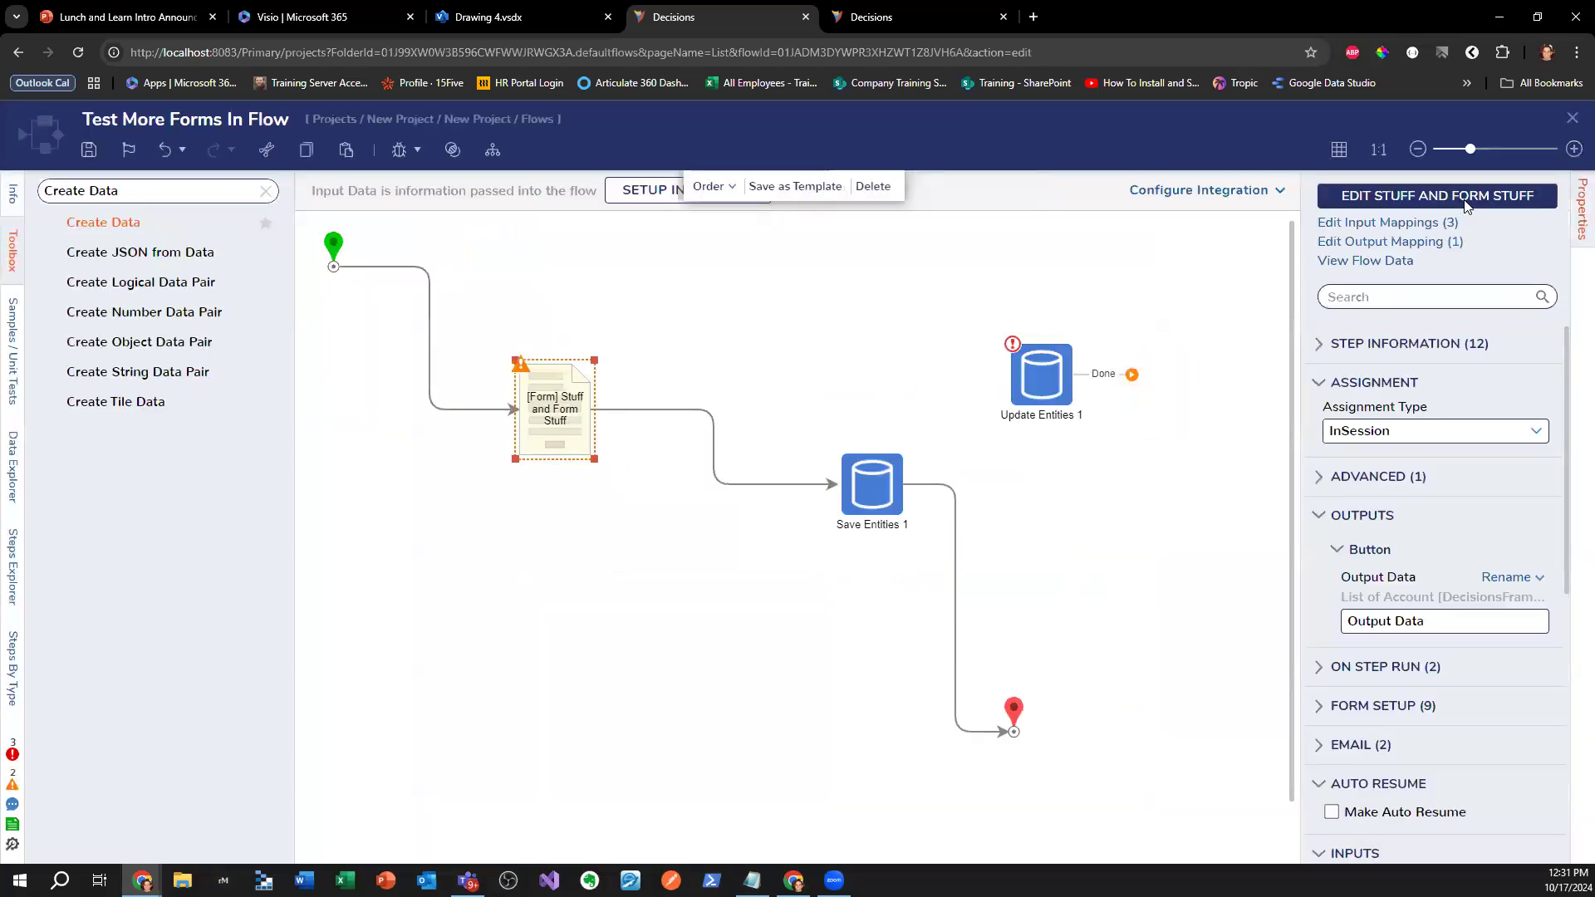
click(1438, 196)
click(641, 573)
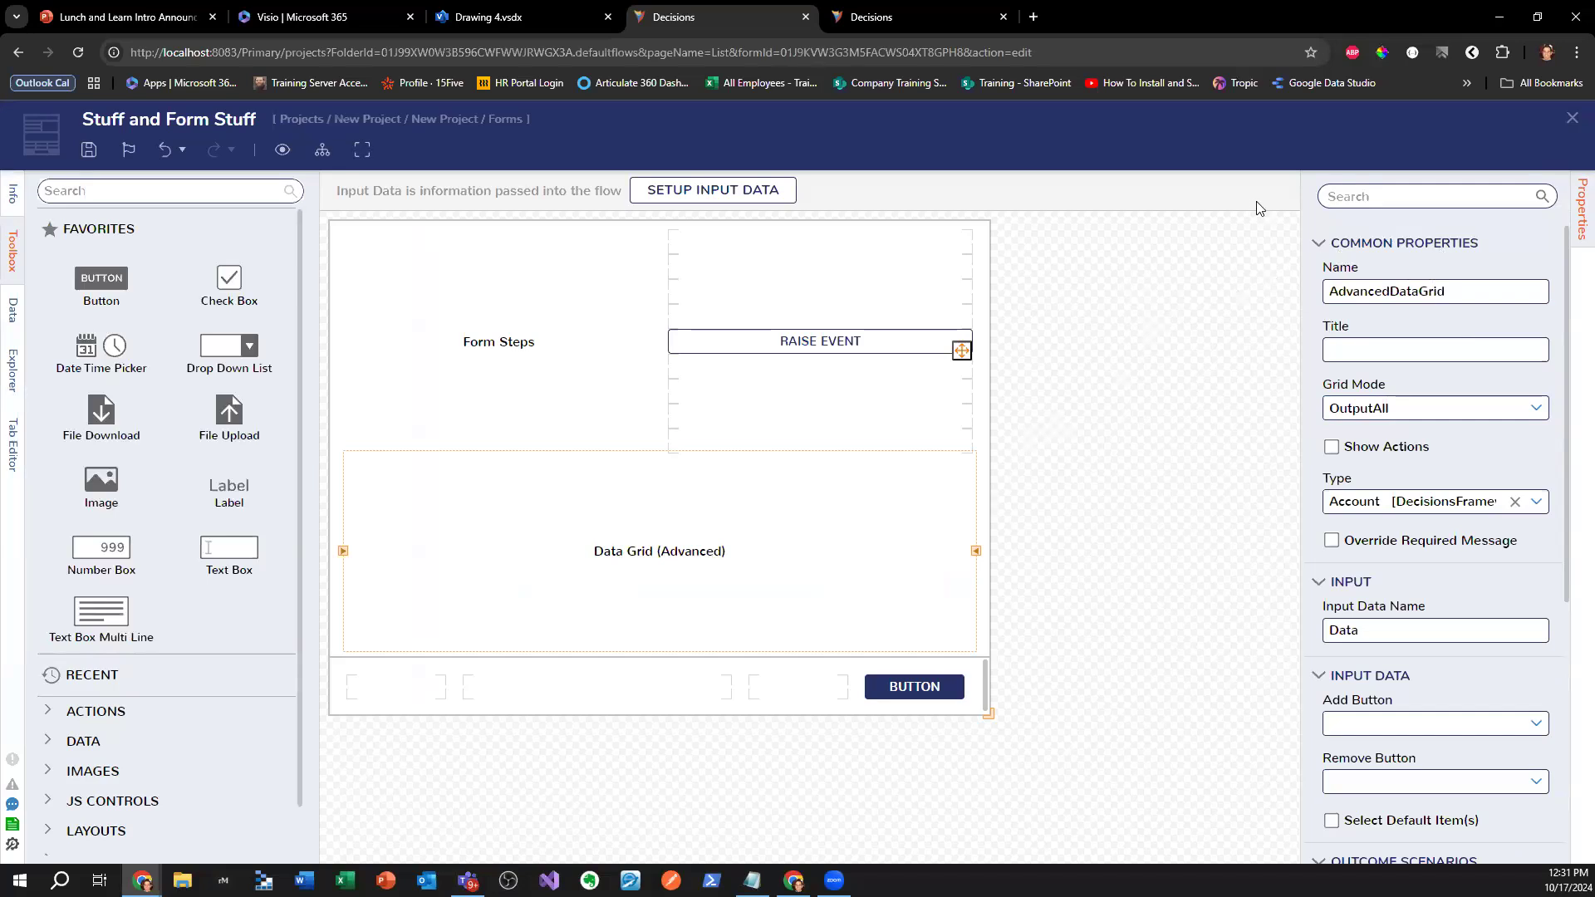
click(718, 411)
click(441, 382)
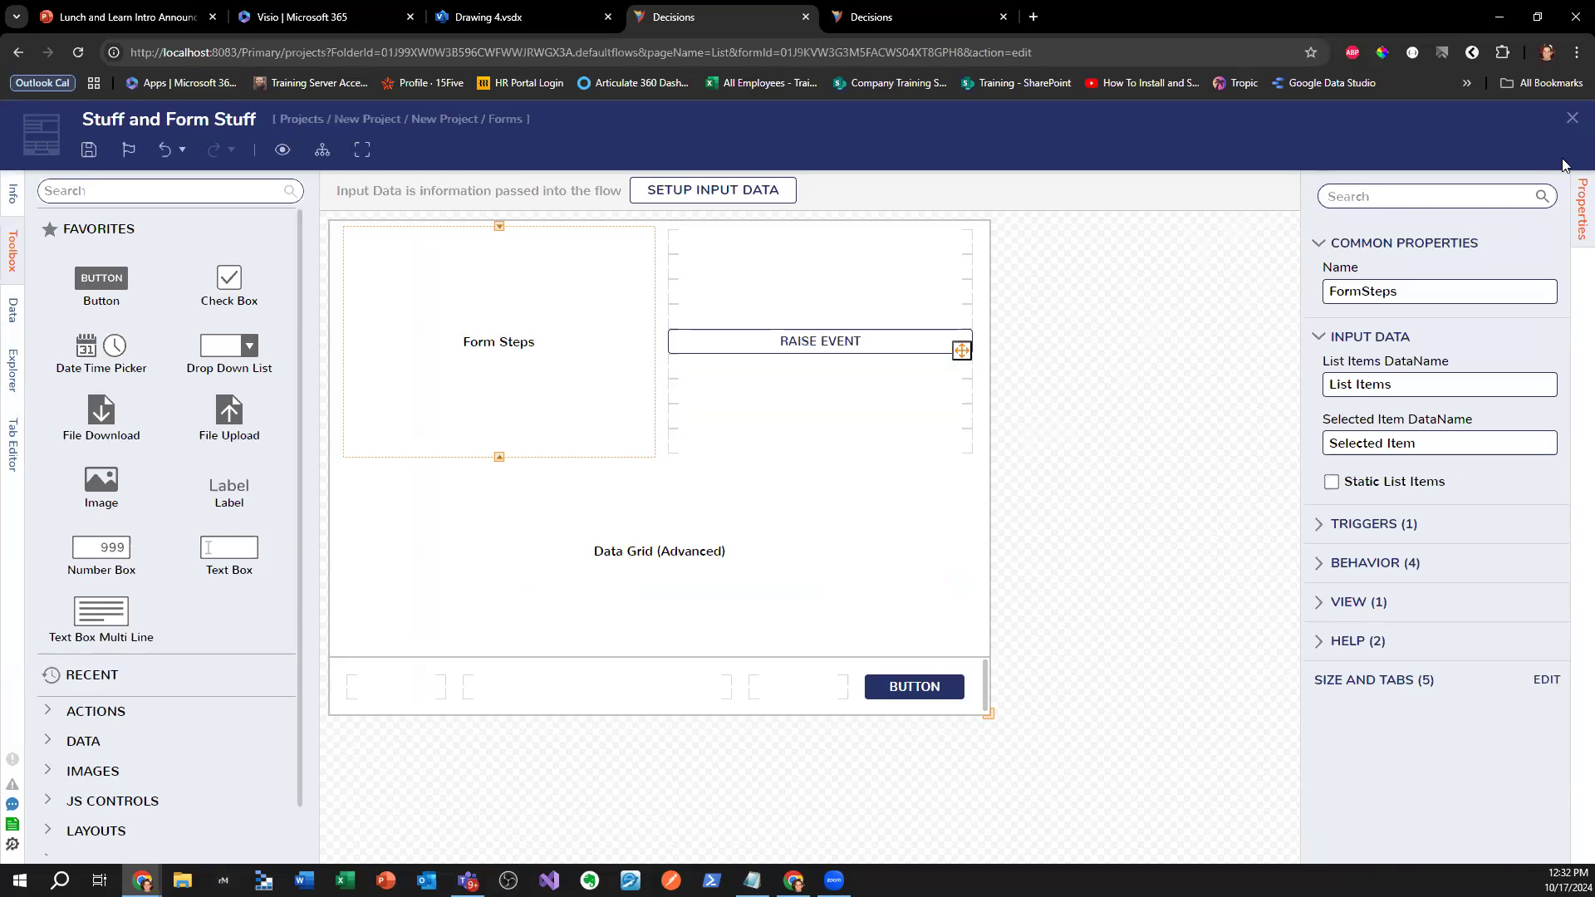
click(1572, 118)
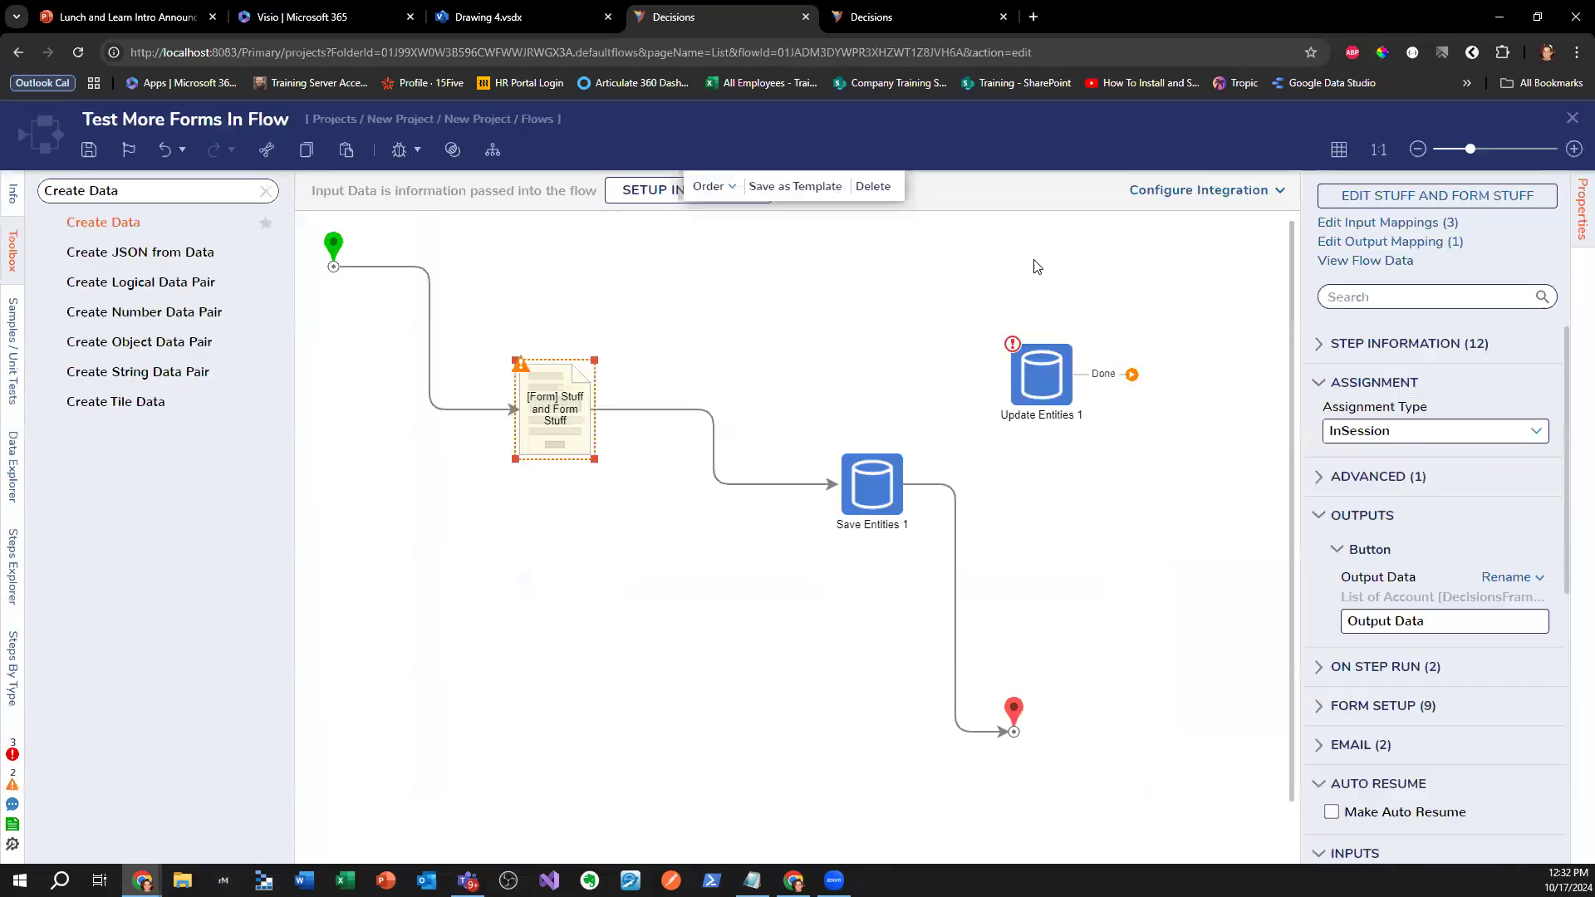
- Open the flow behind the data grid report's Run Flow field and select its Data form step
click(1385, 196)
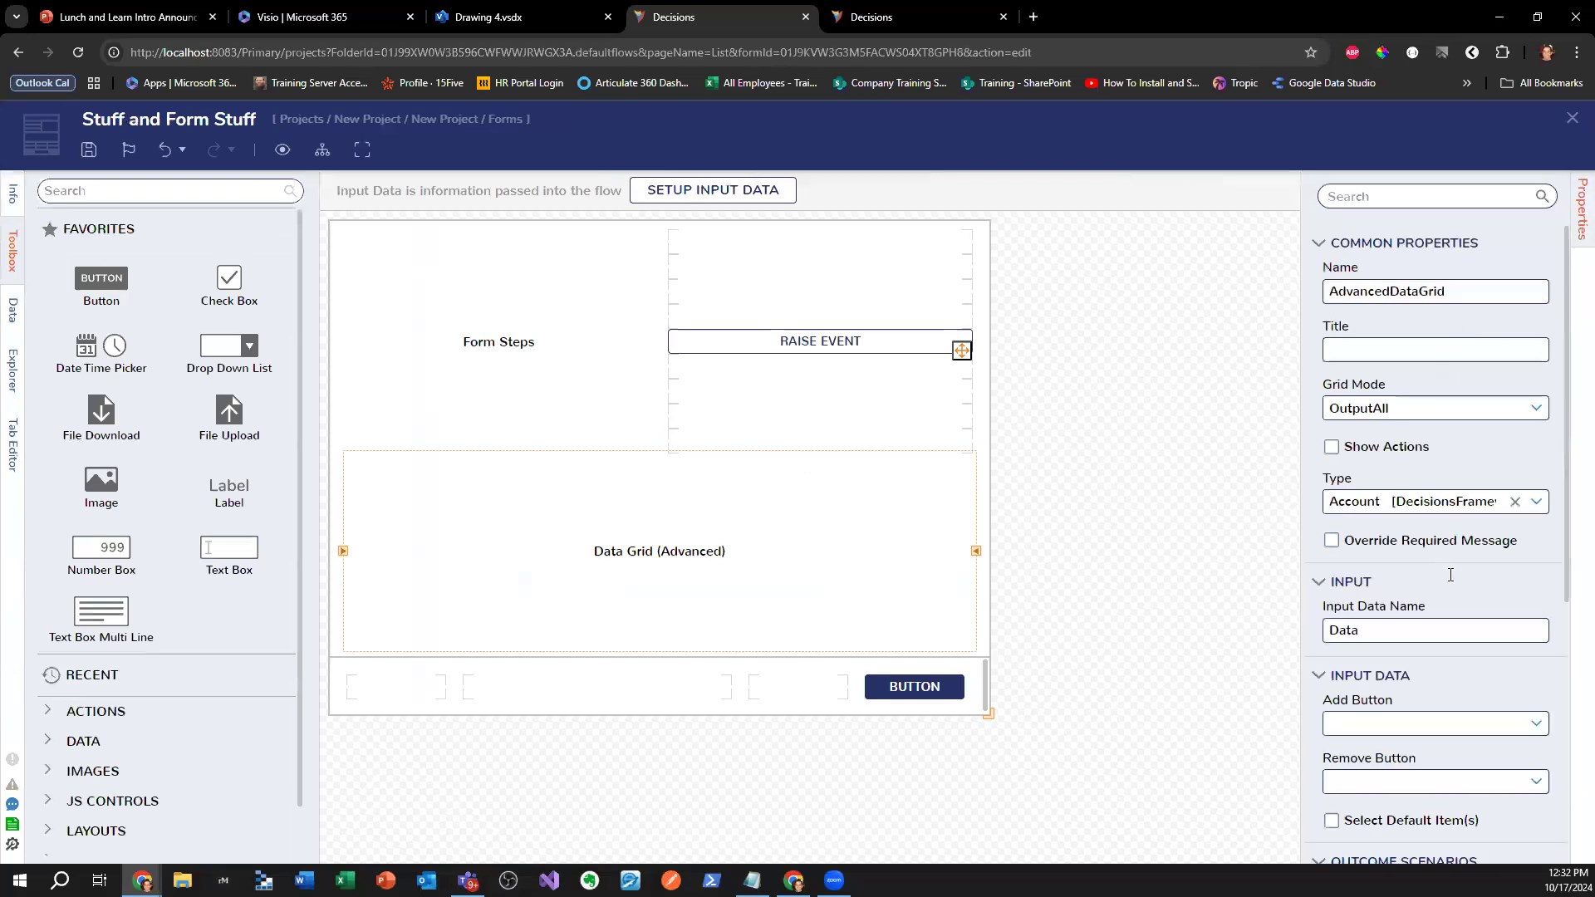
scroll(1450, 575, down, 5)
click(1428, 646)
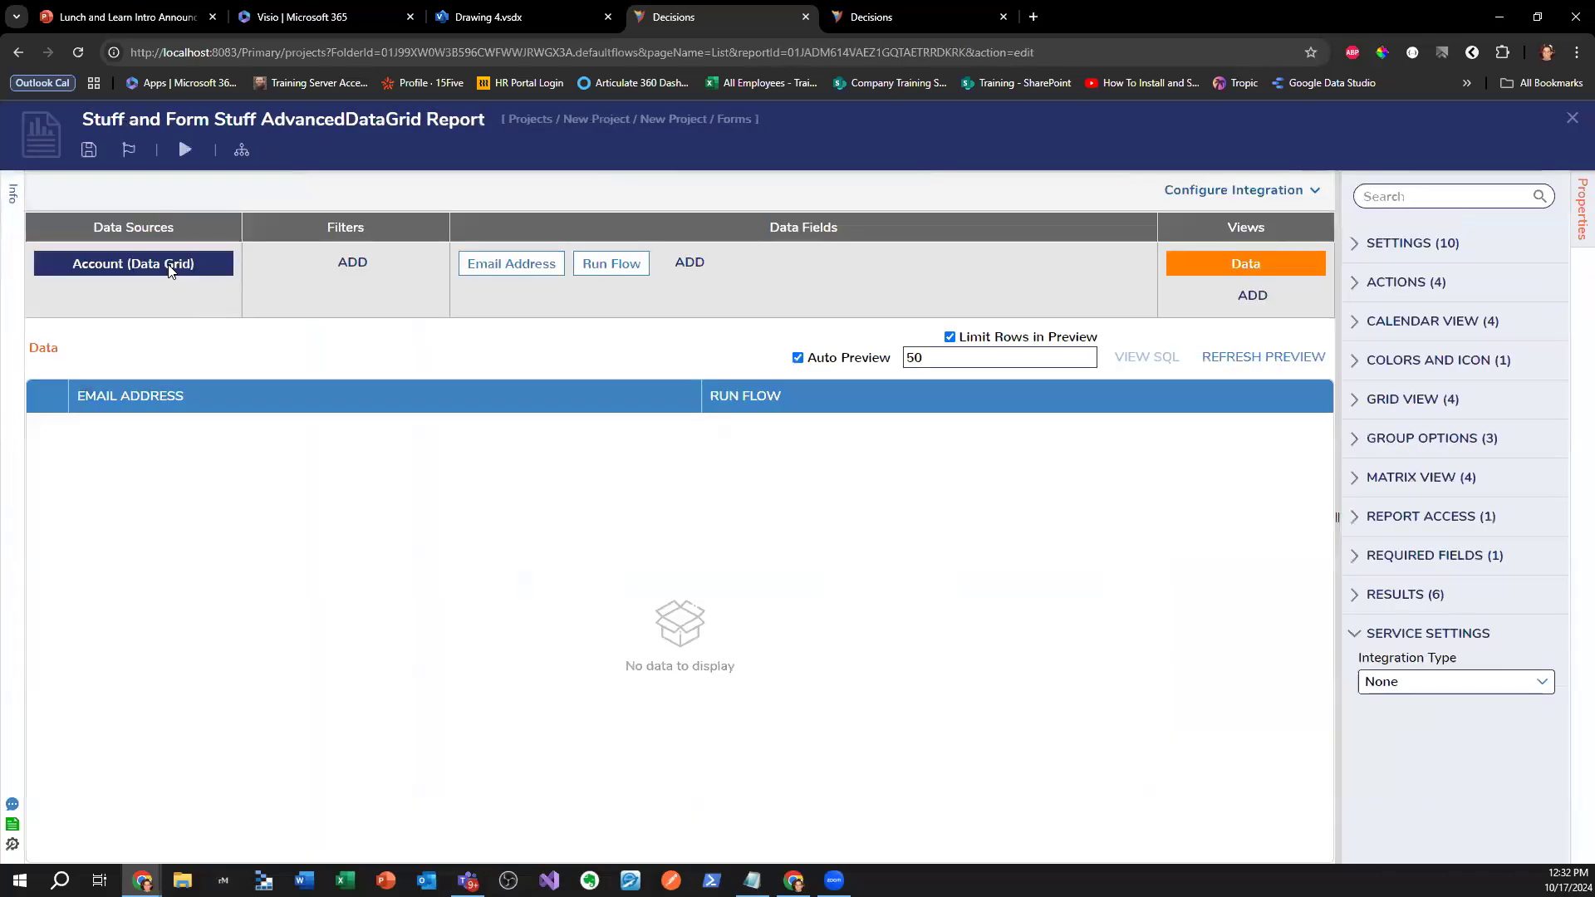
click(471, 272)
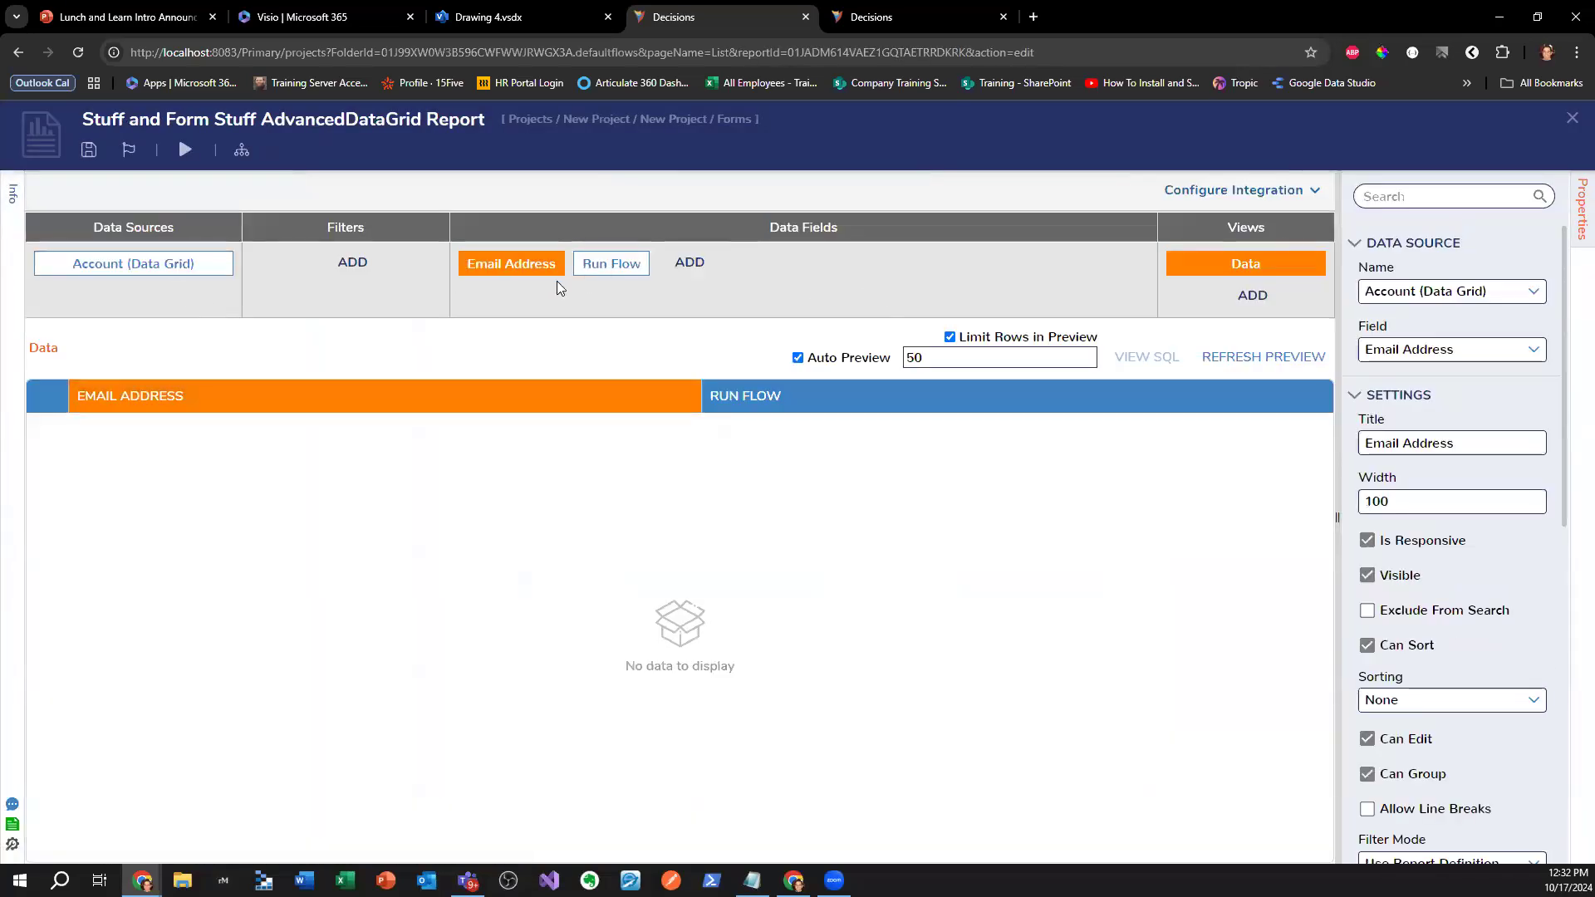
click(611, 263)
click(1453, 279)
click(610, 386)
click(597, 400)
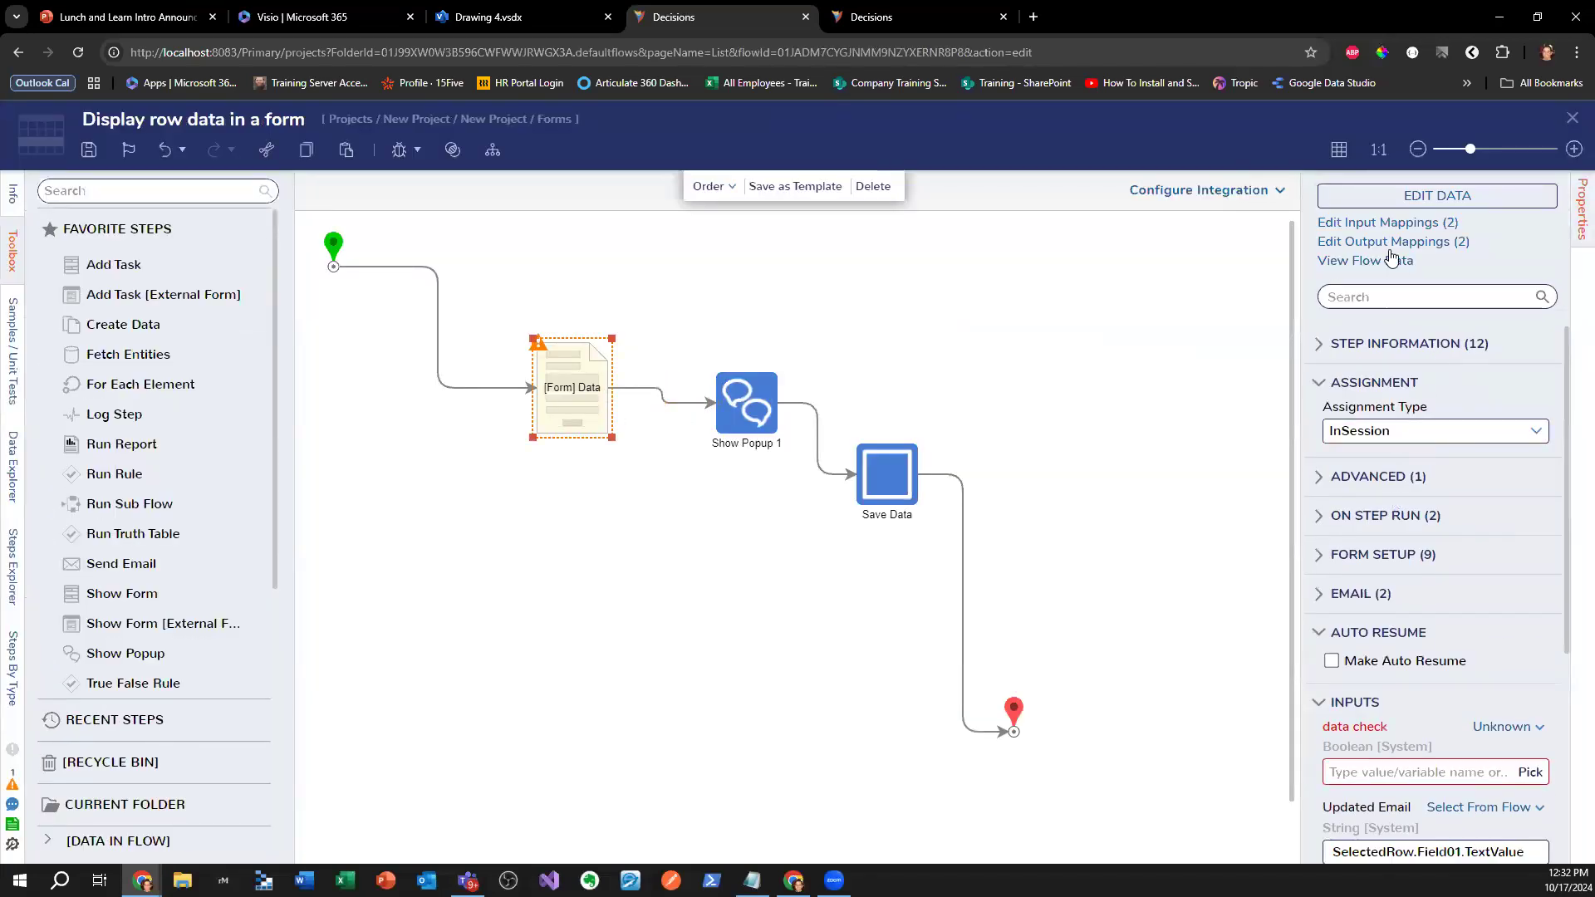
- Map the Data form's Updated Email output to Selected Row's Field01 TextValue as a Change Value mapping
click(1393, 242)
click(357, 331)
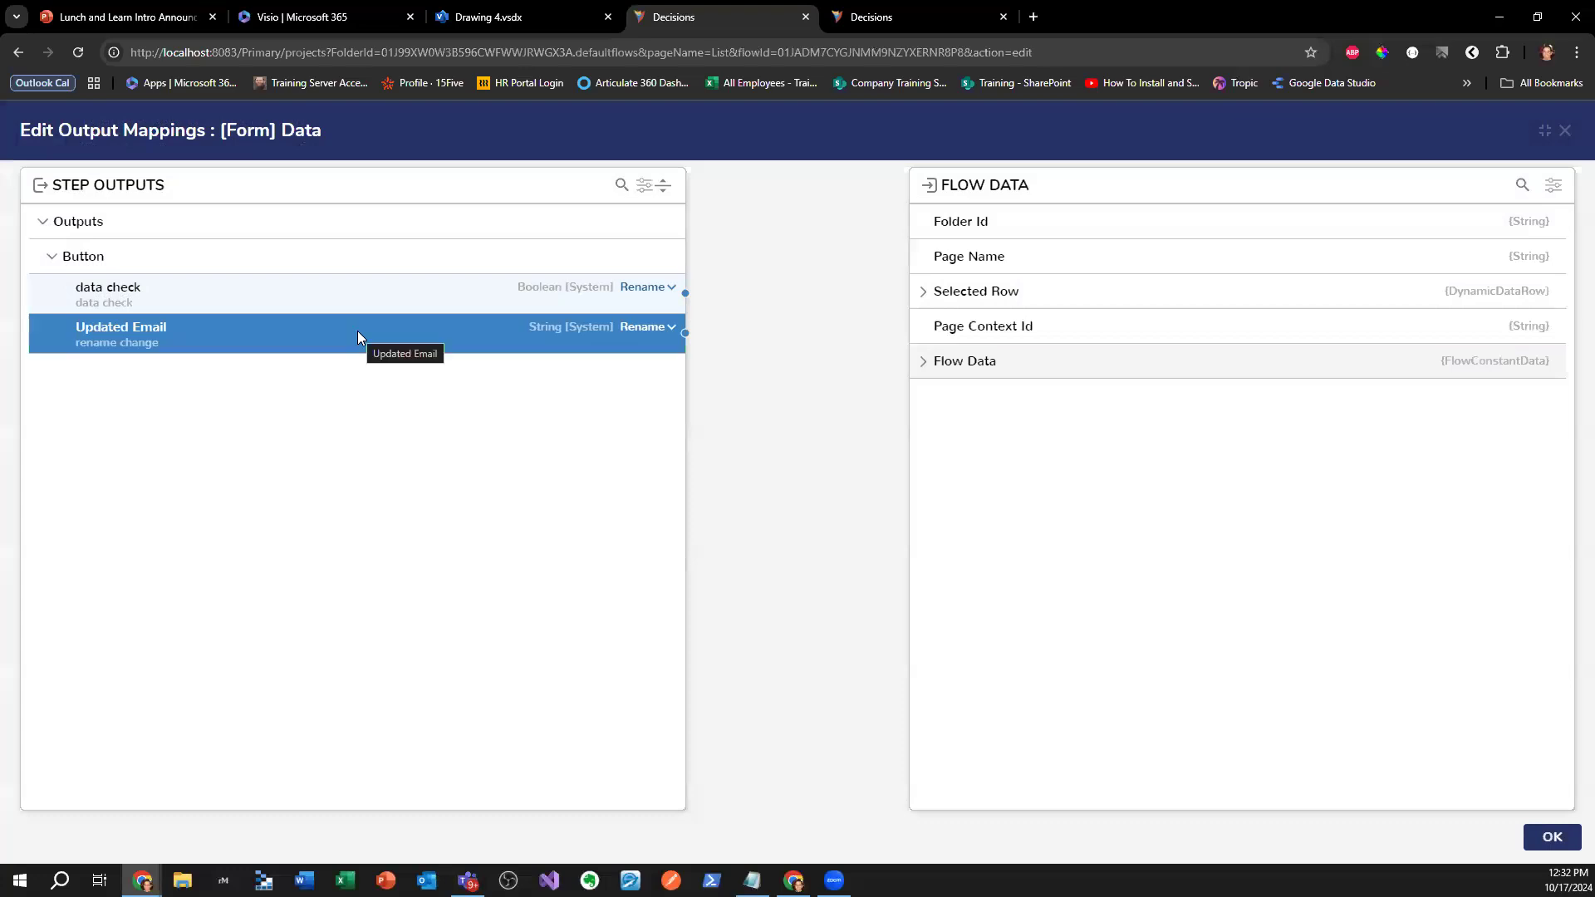
click(515, 302)
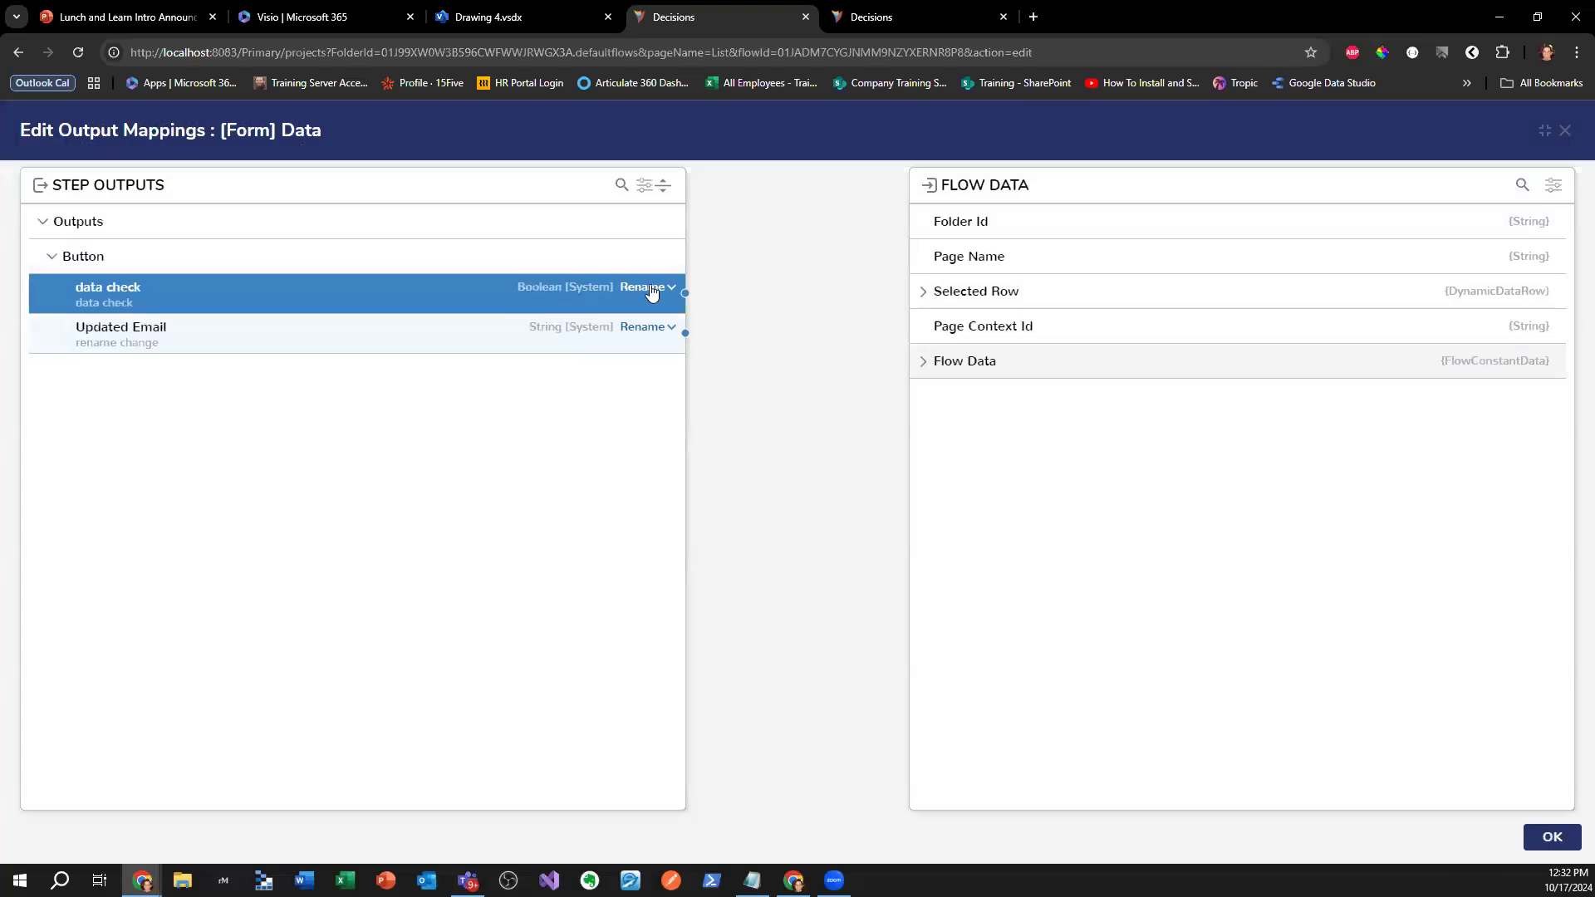
click(650, 289)
click(921, 293)
click(929, 328)
click(656, 297)
click(641, 336)
drag(686, 332, 934, 328)
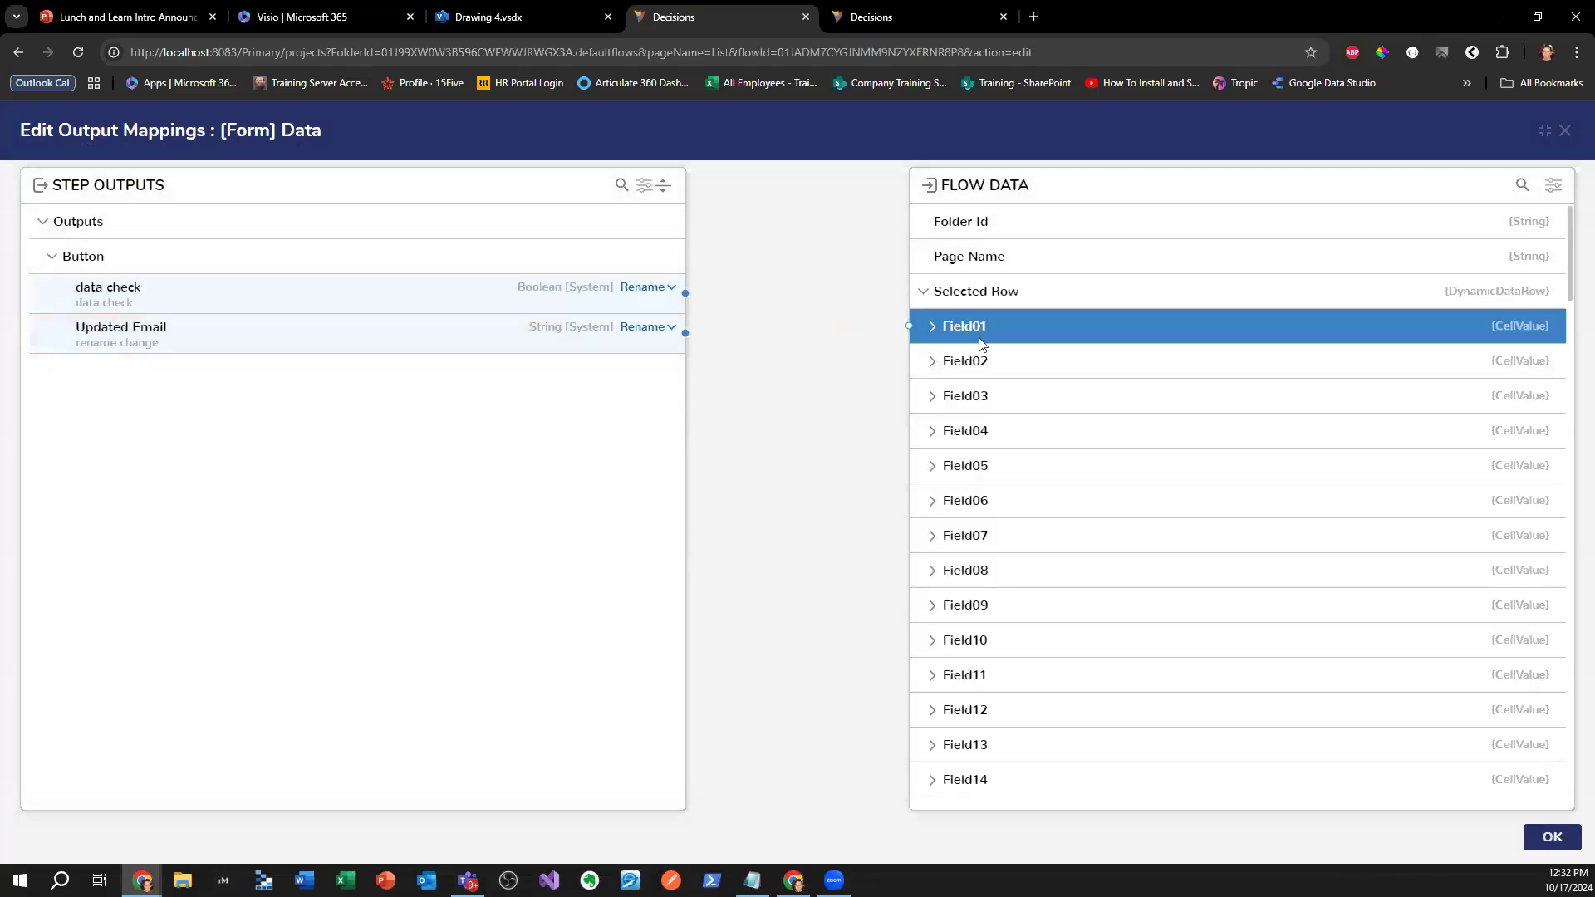
click(933, 326)
drag(685, 333, 931, 601)
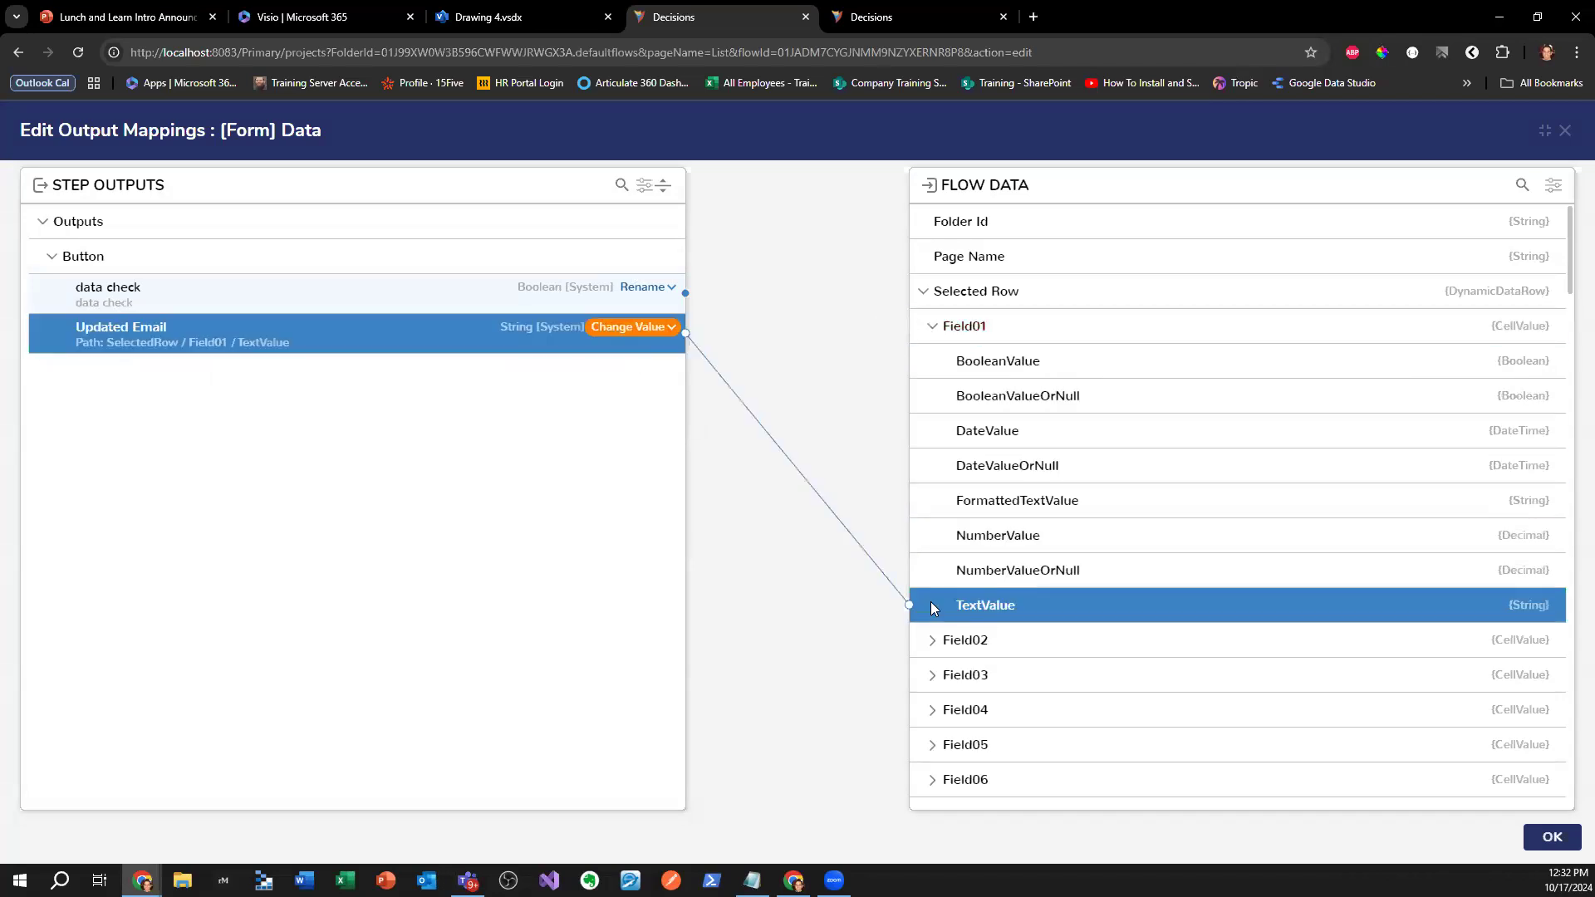
click(1547, 846)
- Save the Display row data in a form flow and return to the data grid report
click(89, 150)
click(1004, 562)
click(1572, 117)
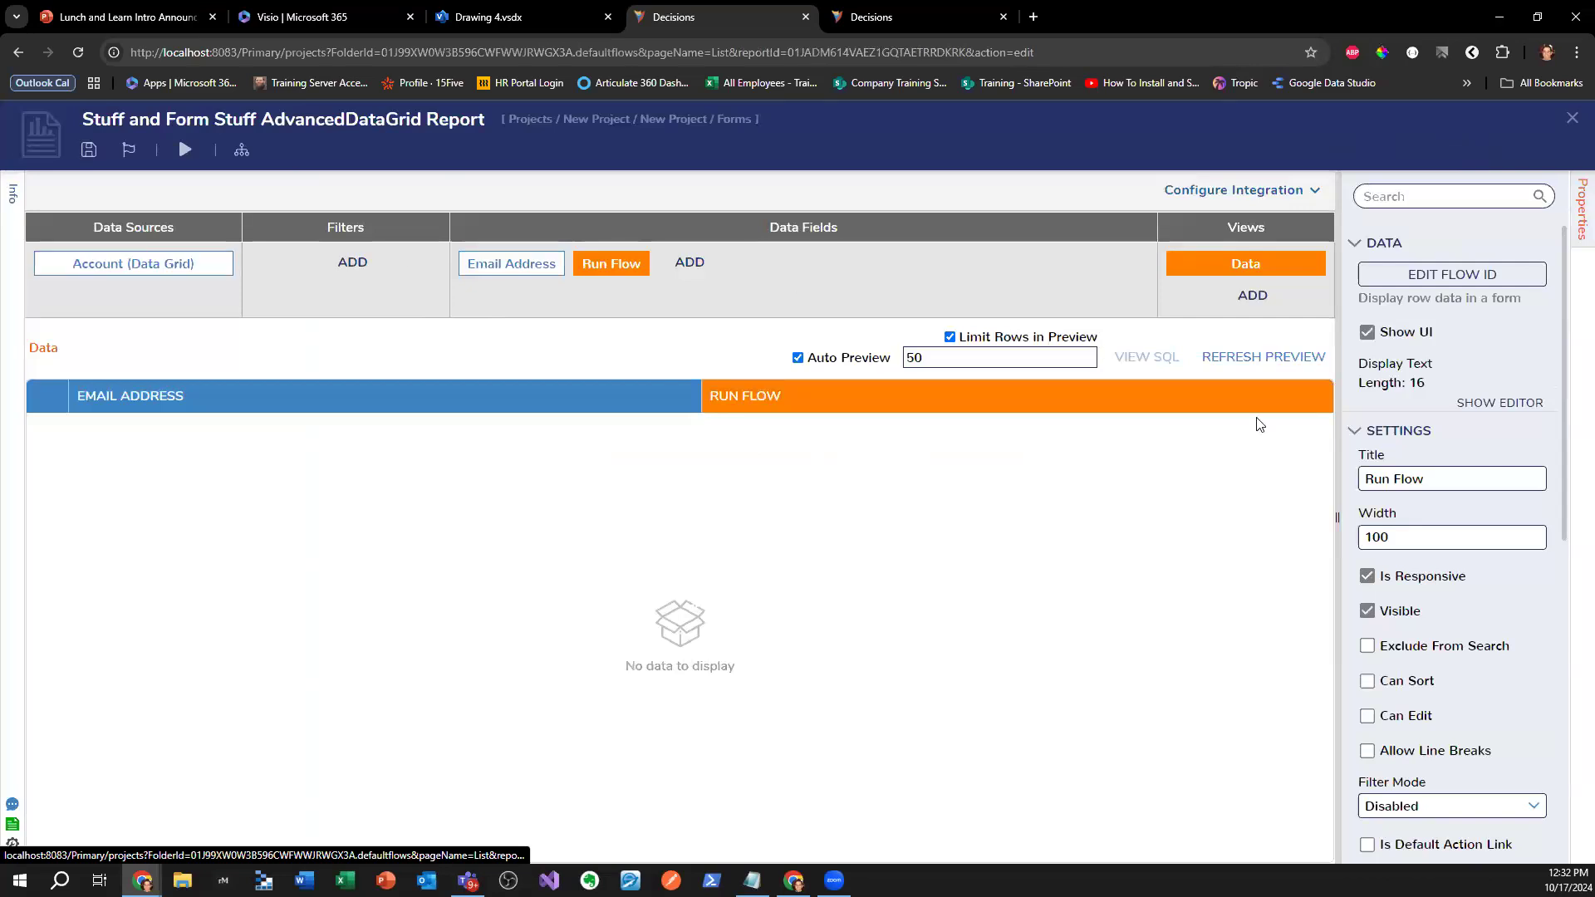
- Examine the report's Email Address field and its Settings, Actions and Grid View options, and return to the form's data grid
click(469, 254)
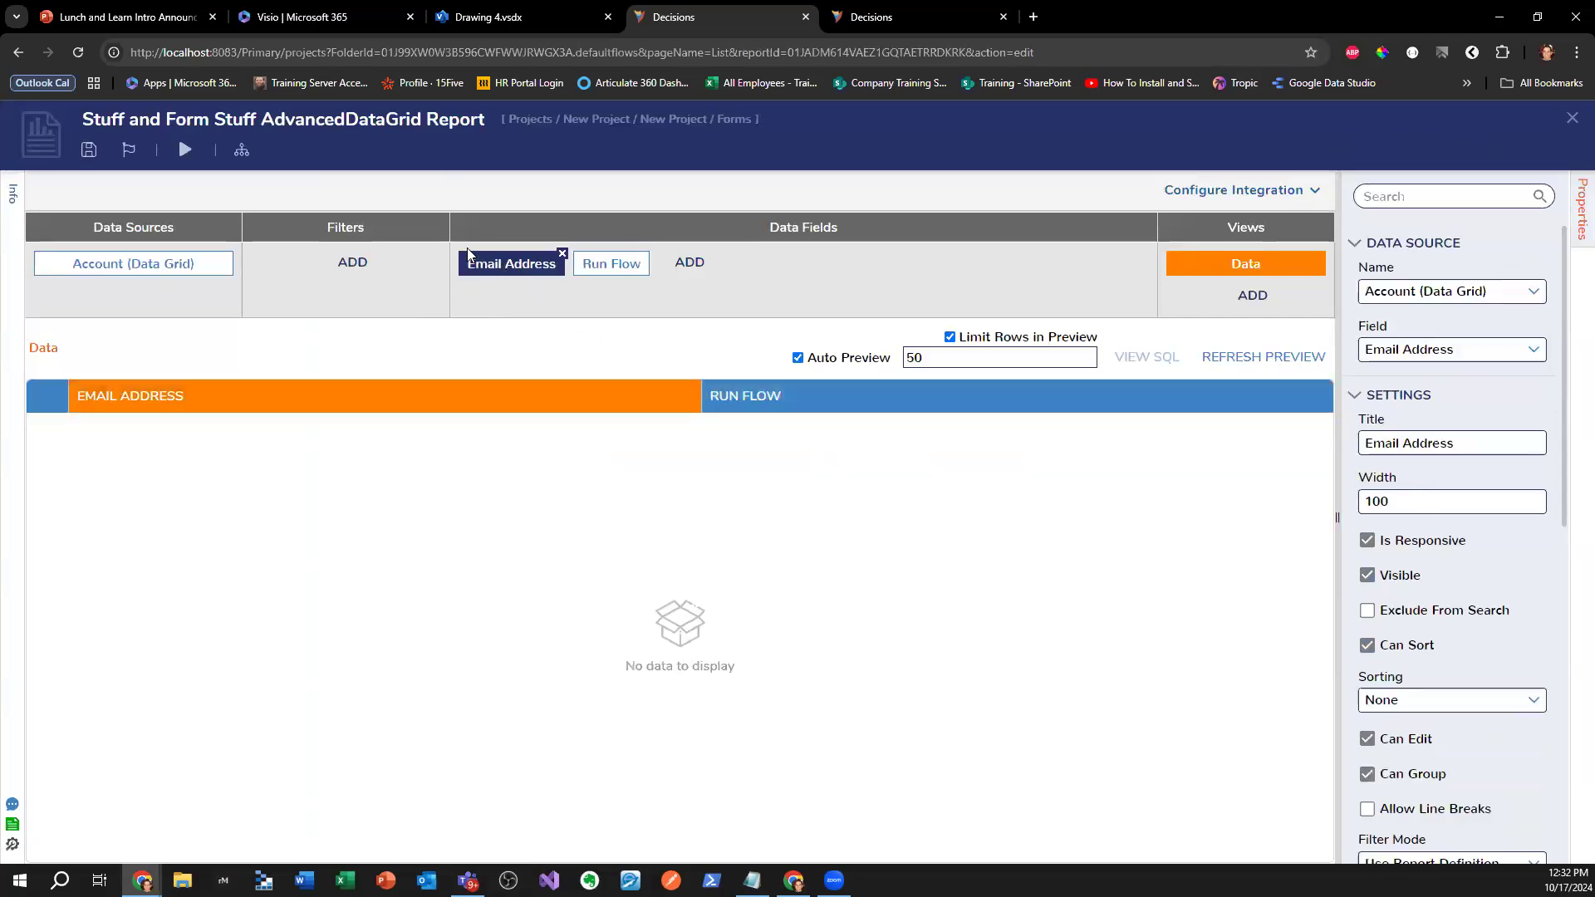
click(283, 249)
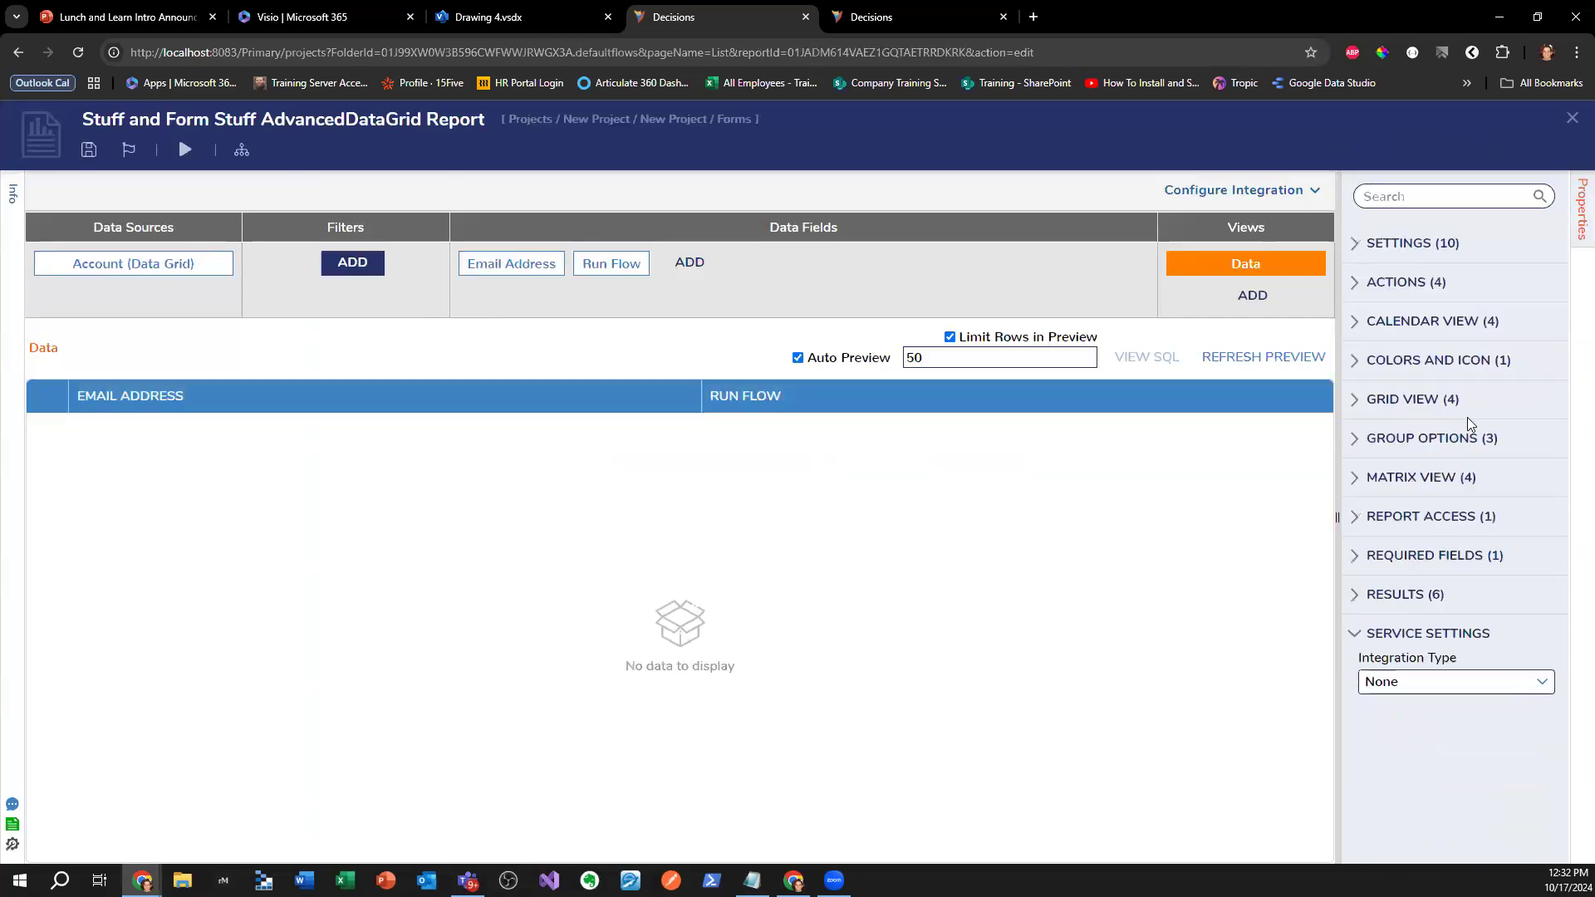
click(1355, 282)
click(1355, 246)
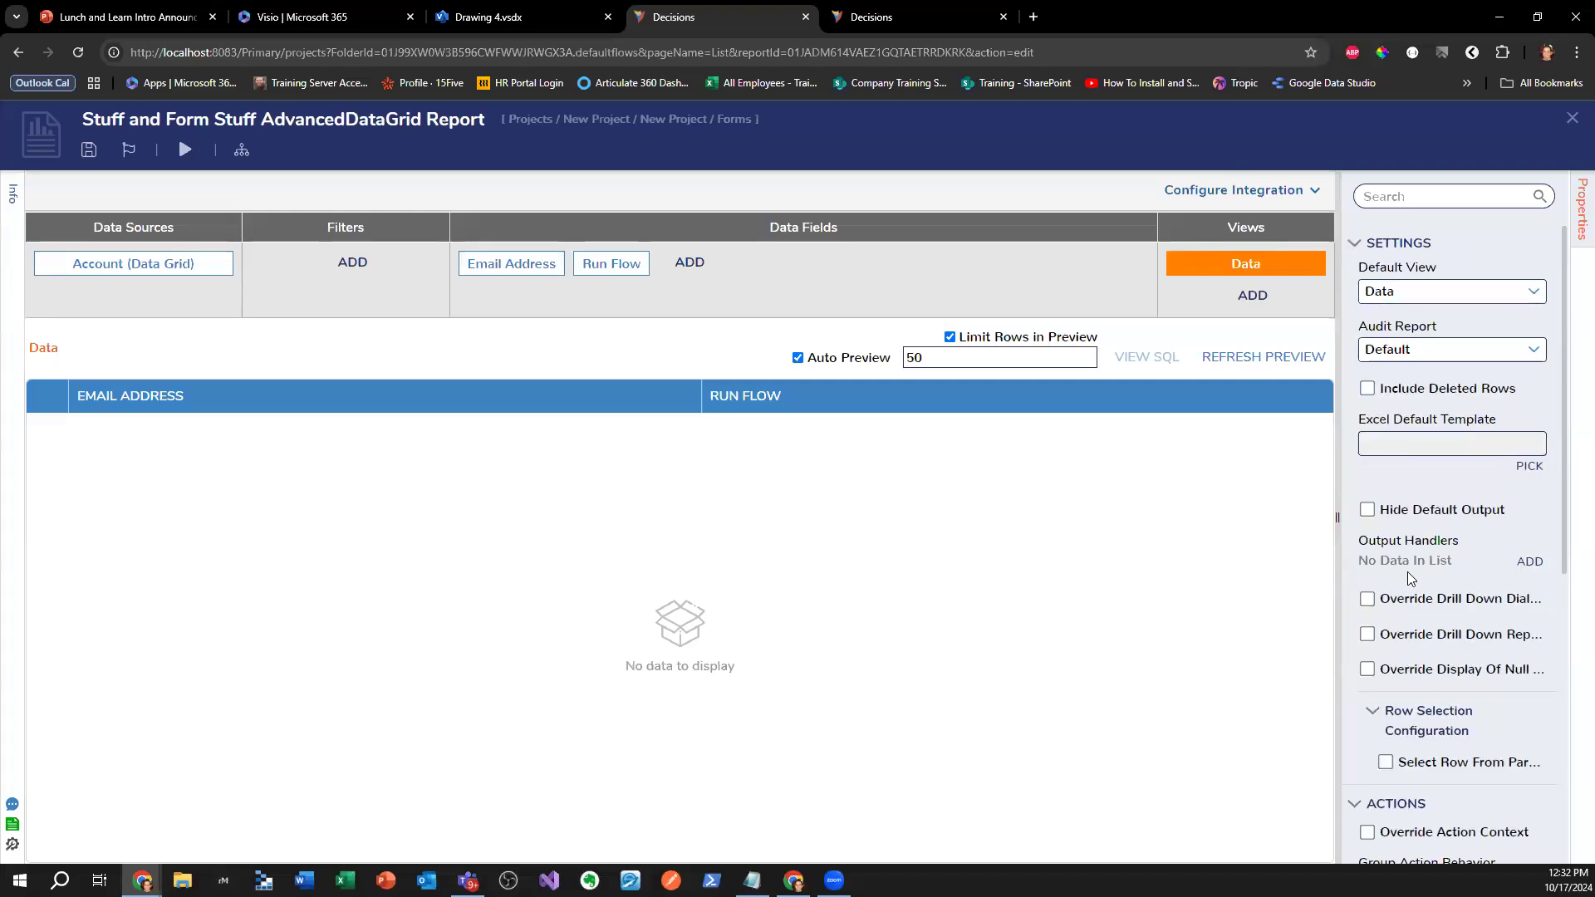
scroll(1410, 579, down, 6)
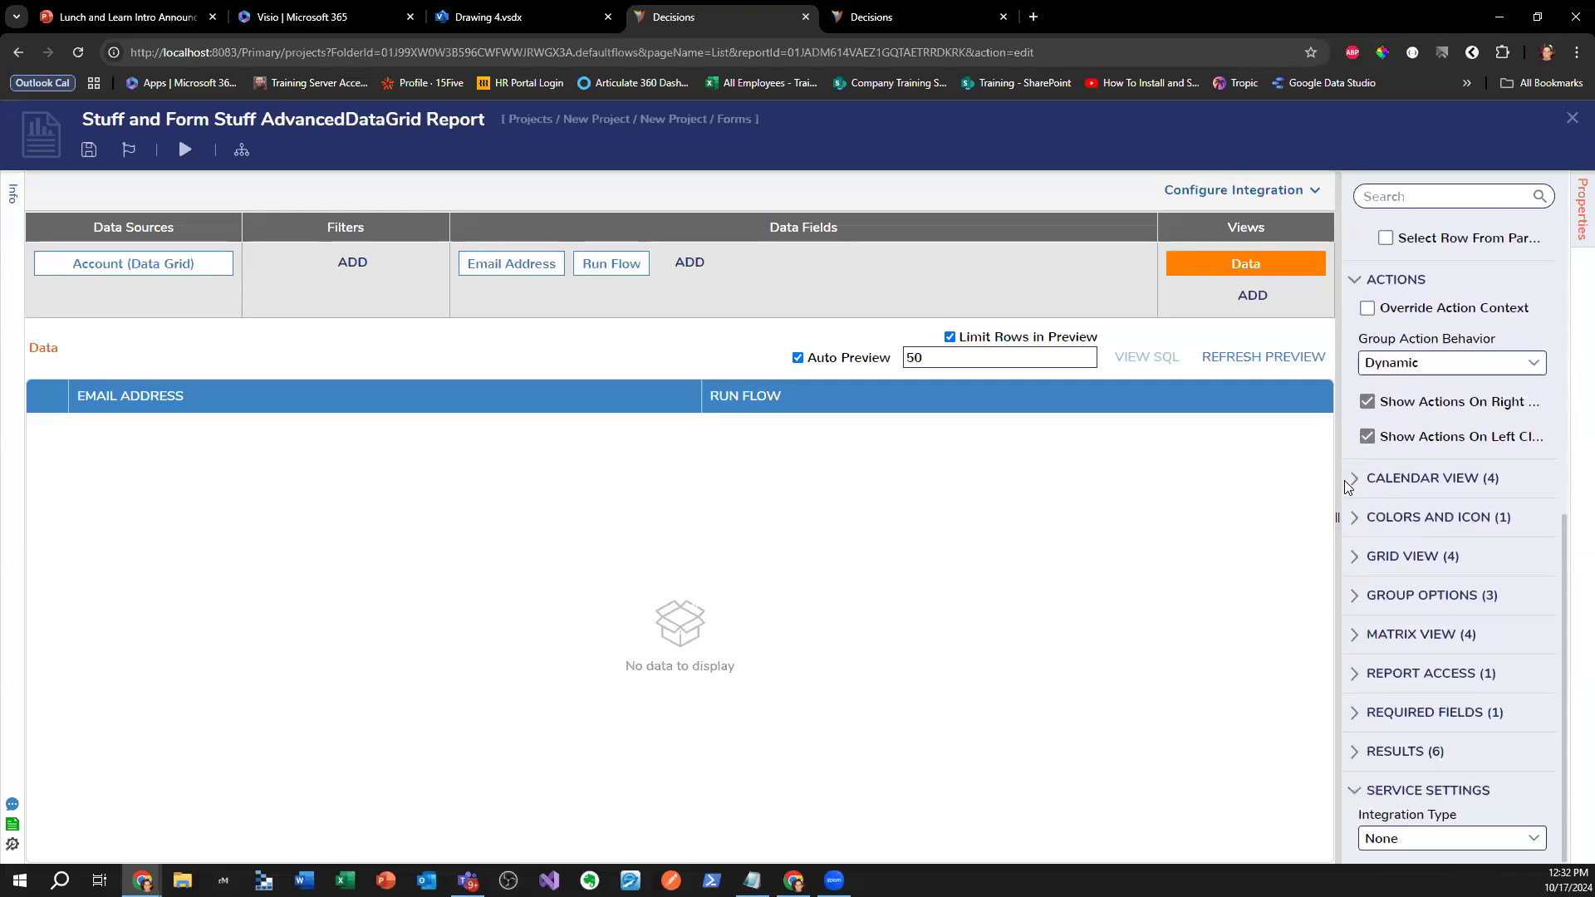
click(1354, 555)
click(1355, 556)
click(1571, 118)
click(736, 420)
click(747, 505)
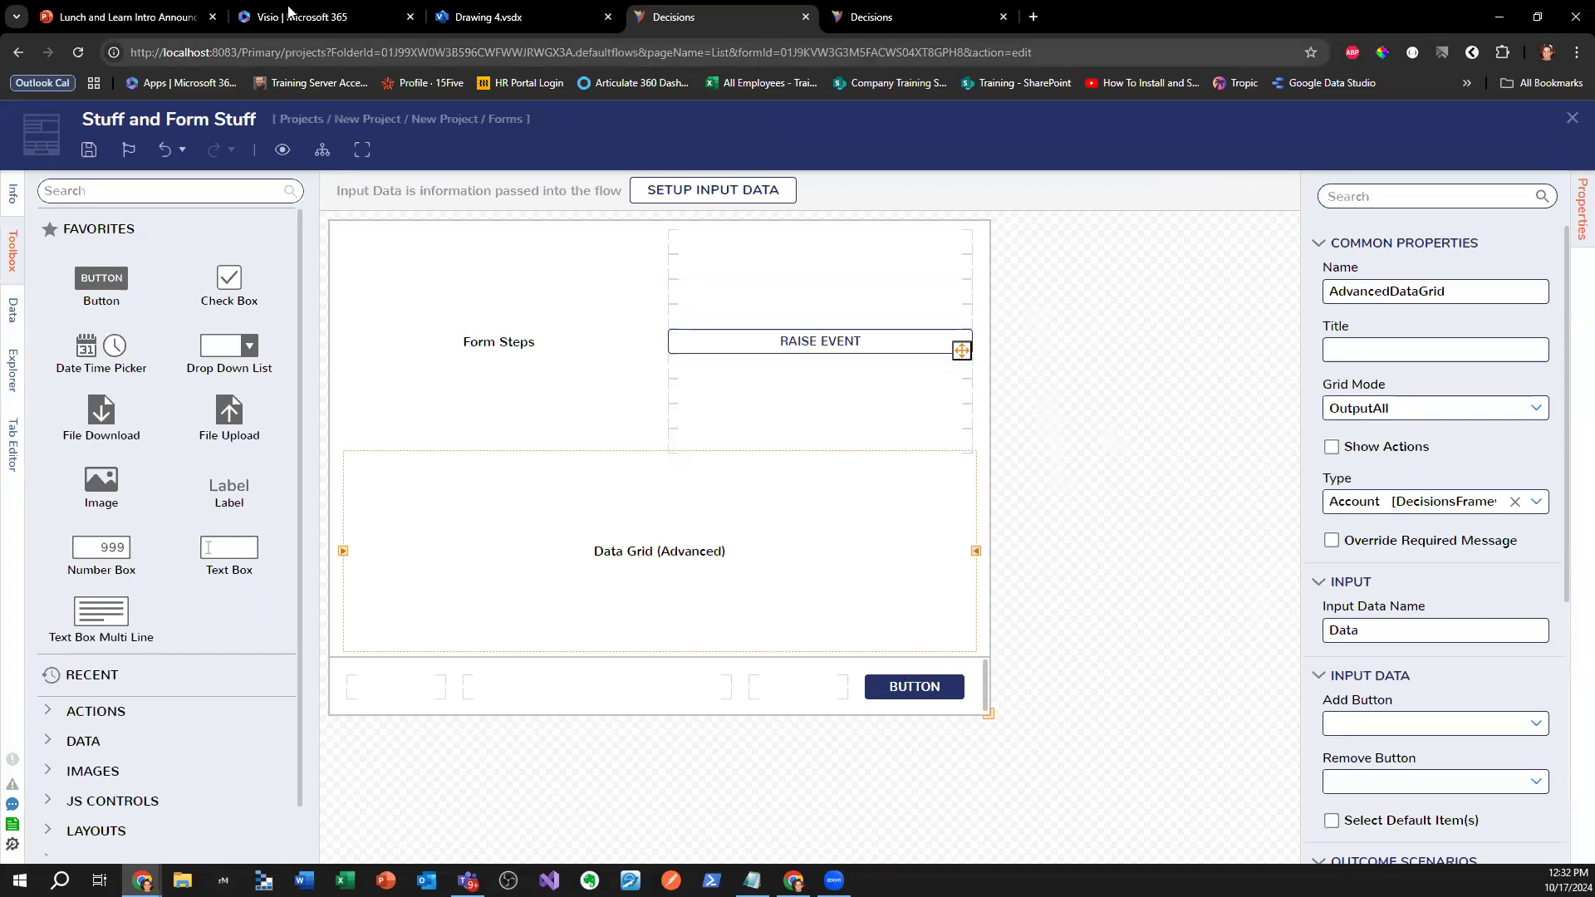
- Switch to the other Decisions browser tab and start debugging the Submit Purchase Request flow
click(914, 17)
click(419, 158)
click(1229, 426)
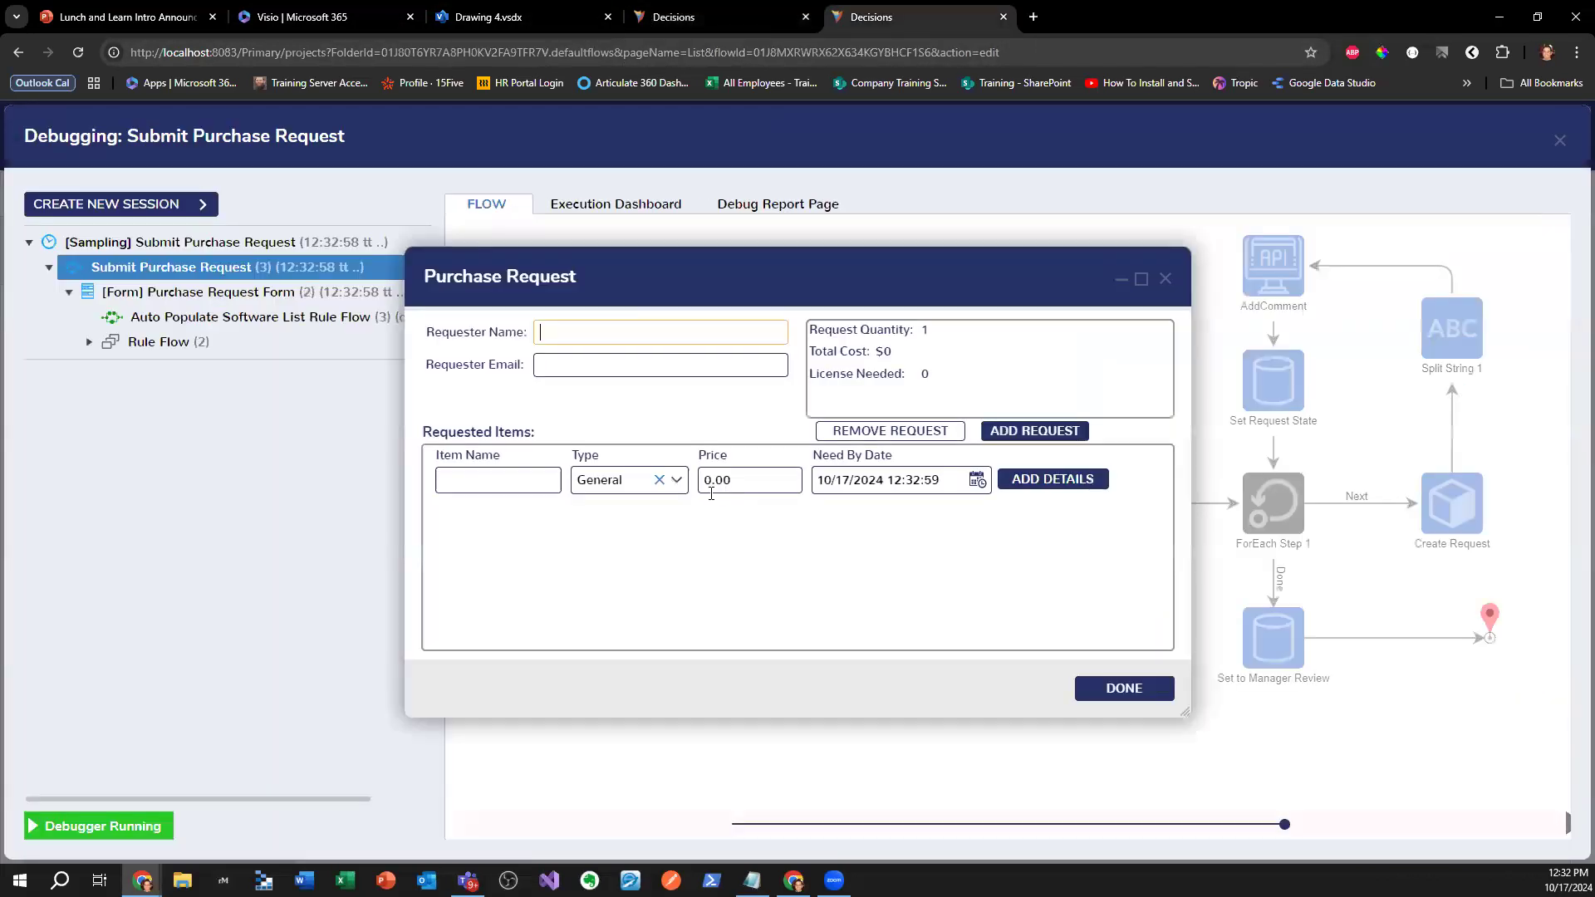
- Name the first requested item "Lamp" and open the form for adding its details
click(525, 480)
text(Lamp)
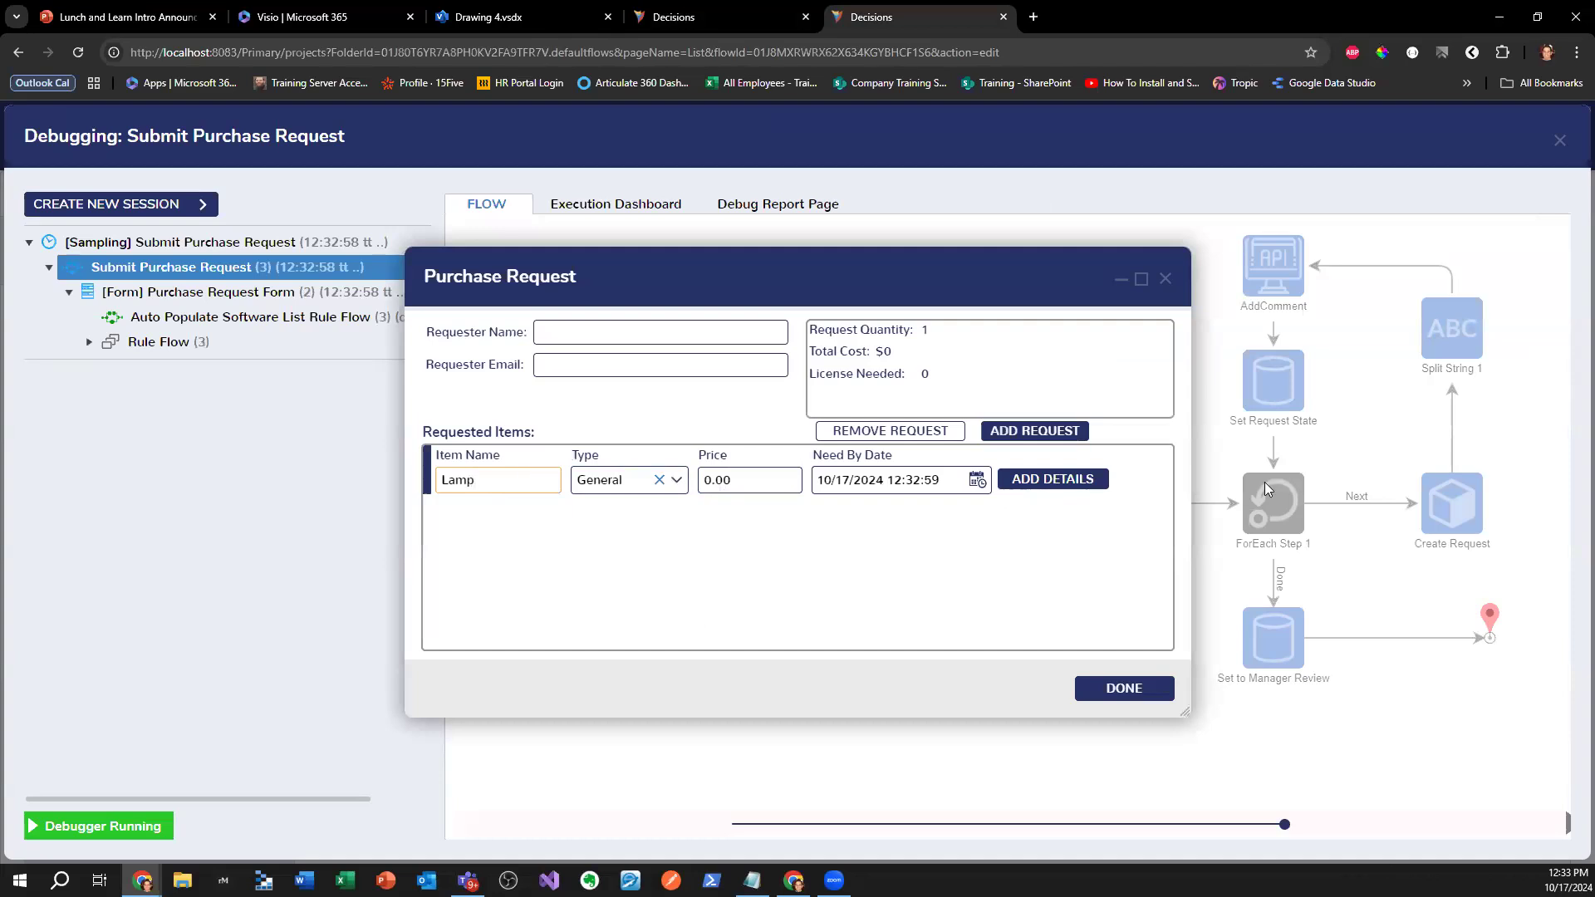
click(1046, 480)
click(713, 378)
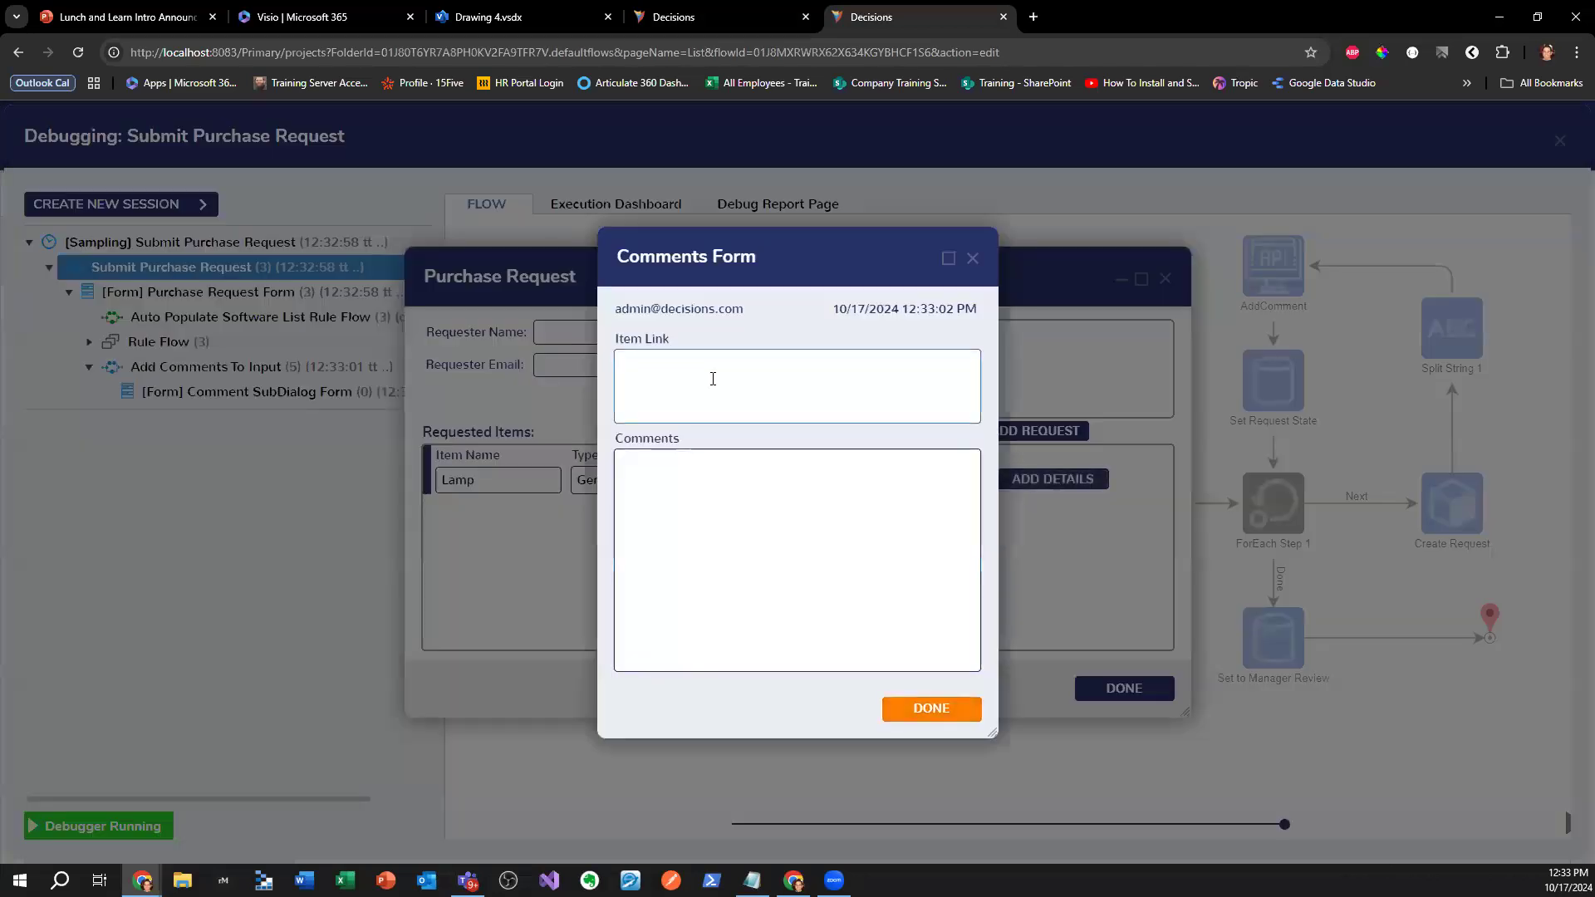
text(www..)
key(BackSpace)
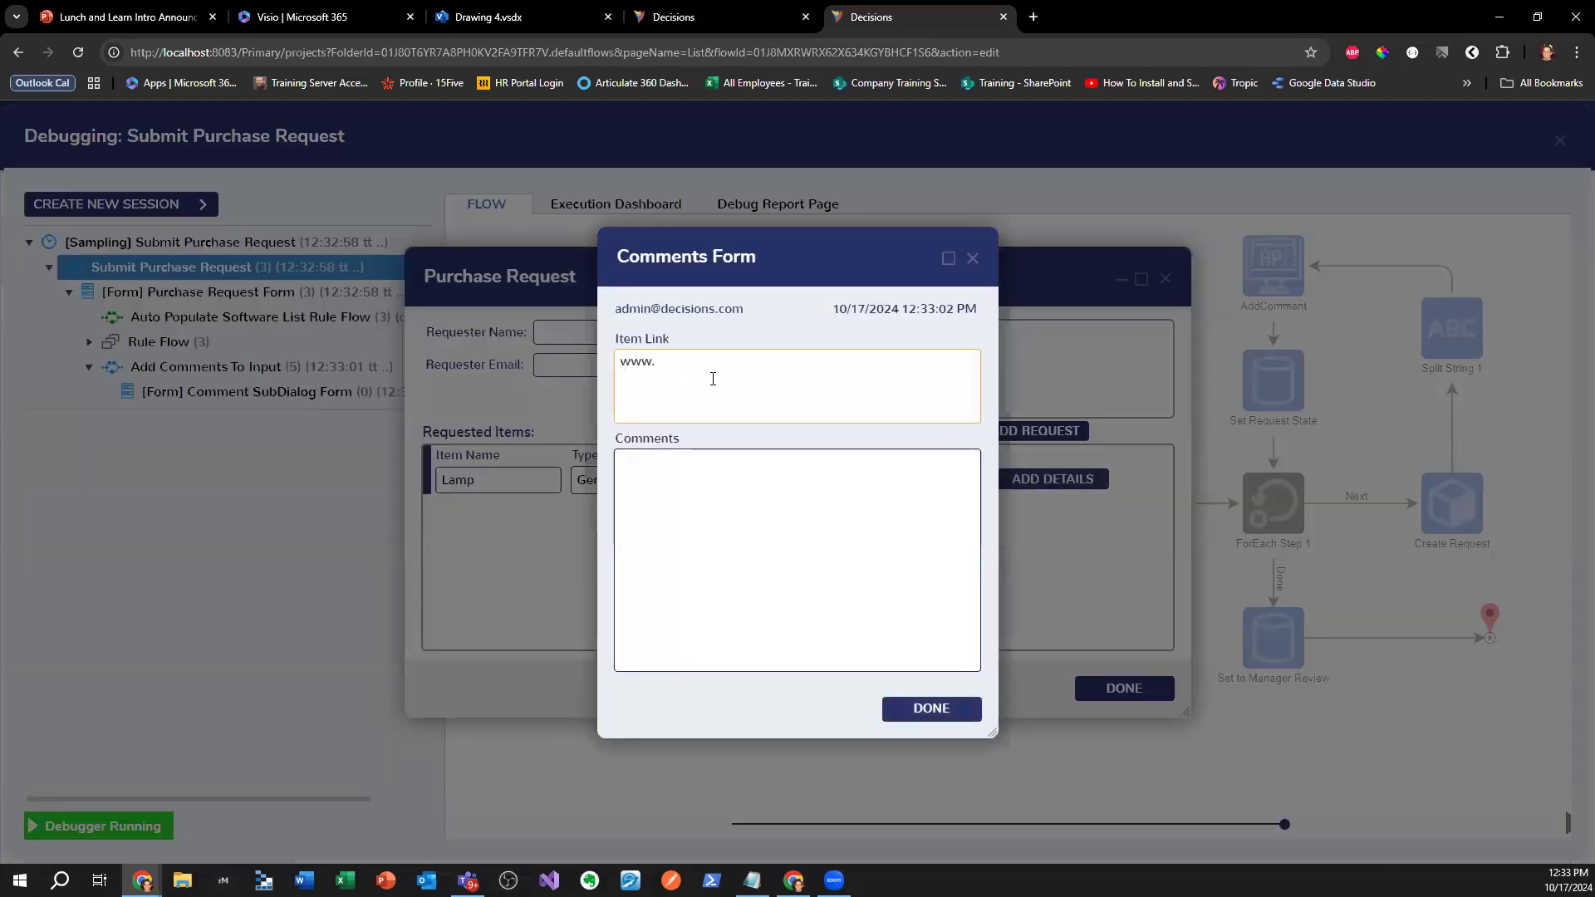
text(https://decisions.com)
click(711, 485)
text(I need t)
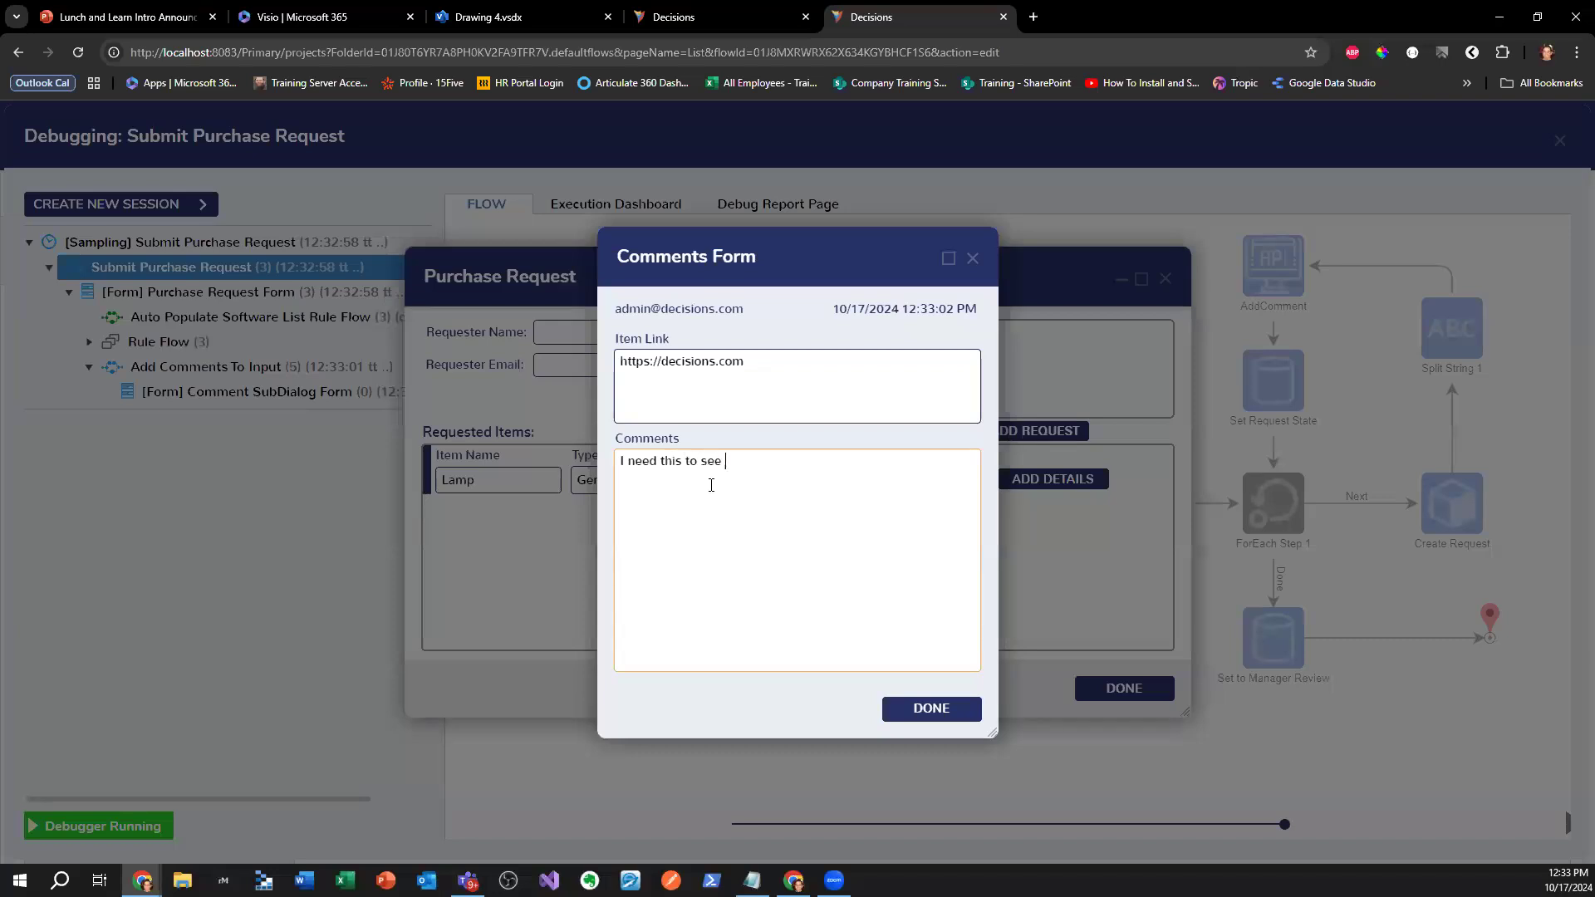
text(.)
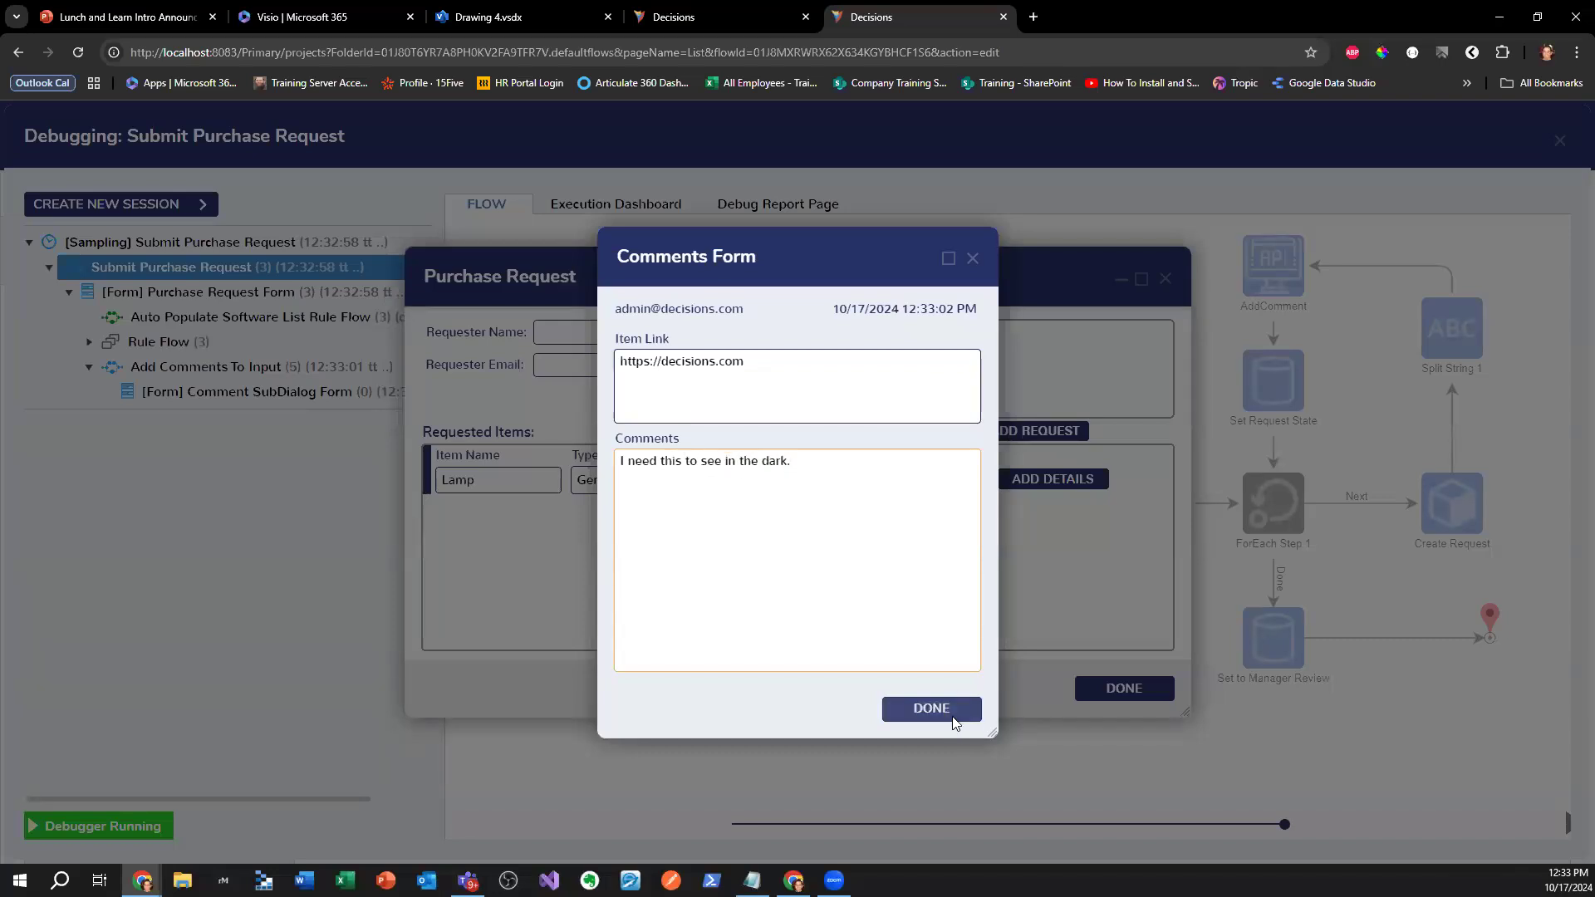
click(927, 708)
- Reopen the Lamp item's details, append "I also work at night like a vampire." to the comment, and submit them
click(1042, 483)
drag(836, 466, 687, 473)
click(819, 466)
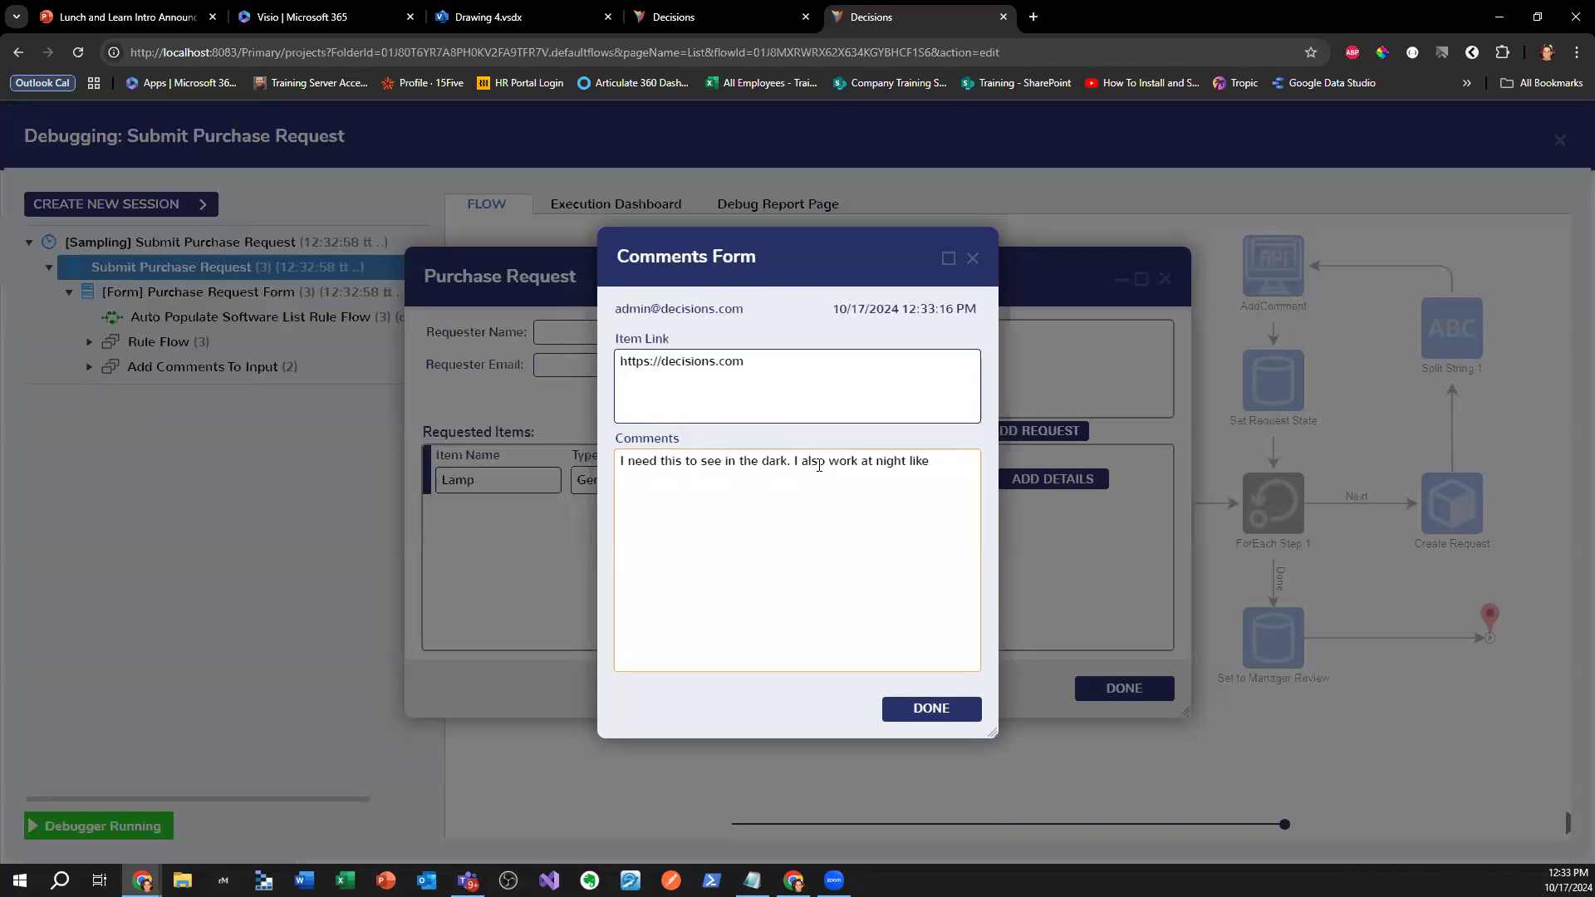
text(ire.)
click(931, 708)
- Reopen the Lamp item's details to check the saved link and comment, and close the Comments Form
click(1052, 479)
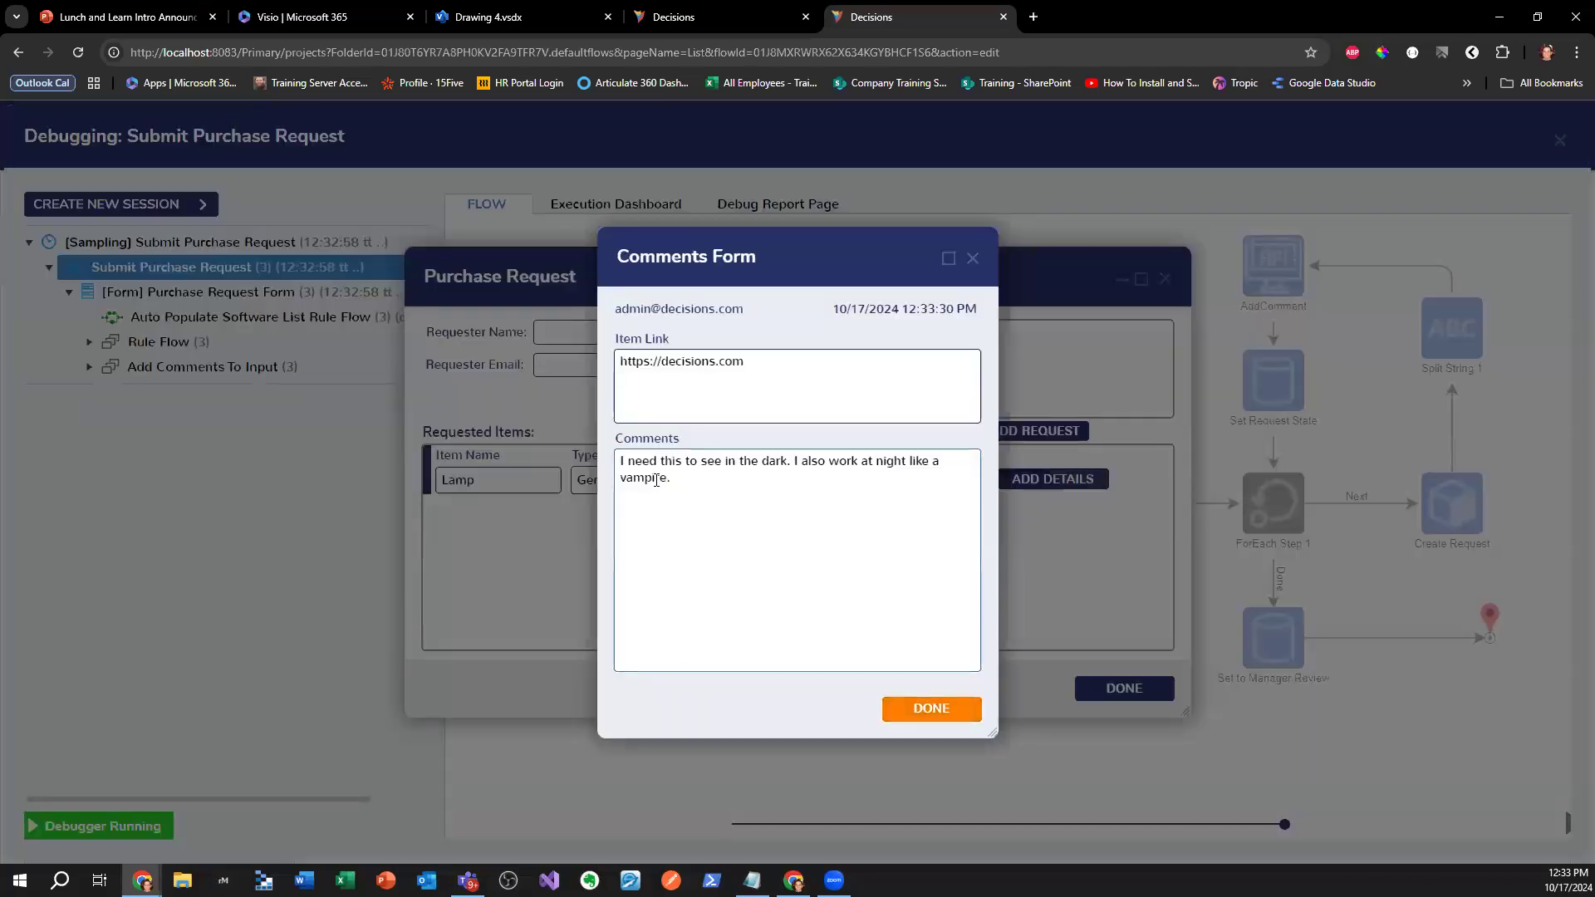
click(713, 490)
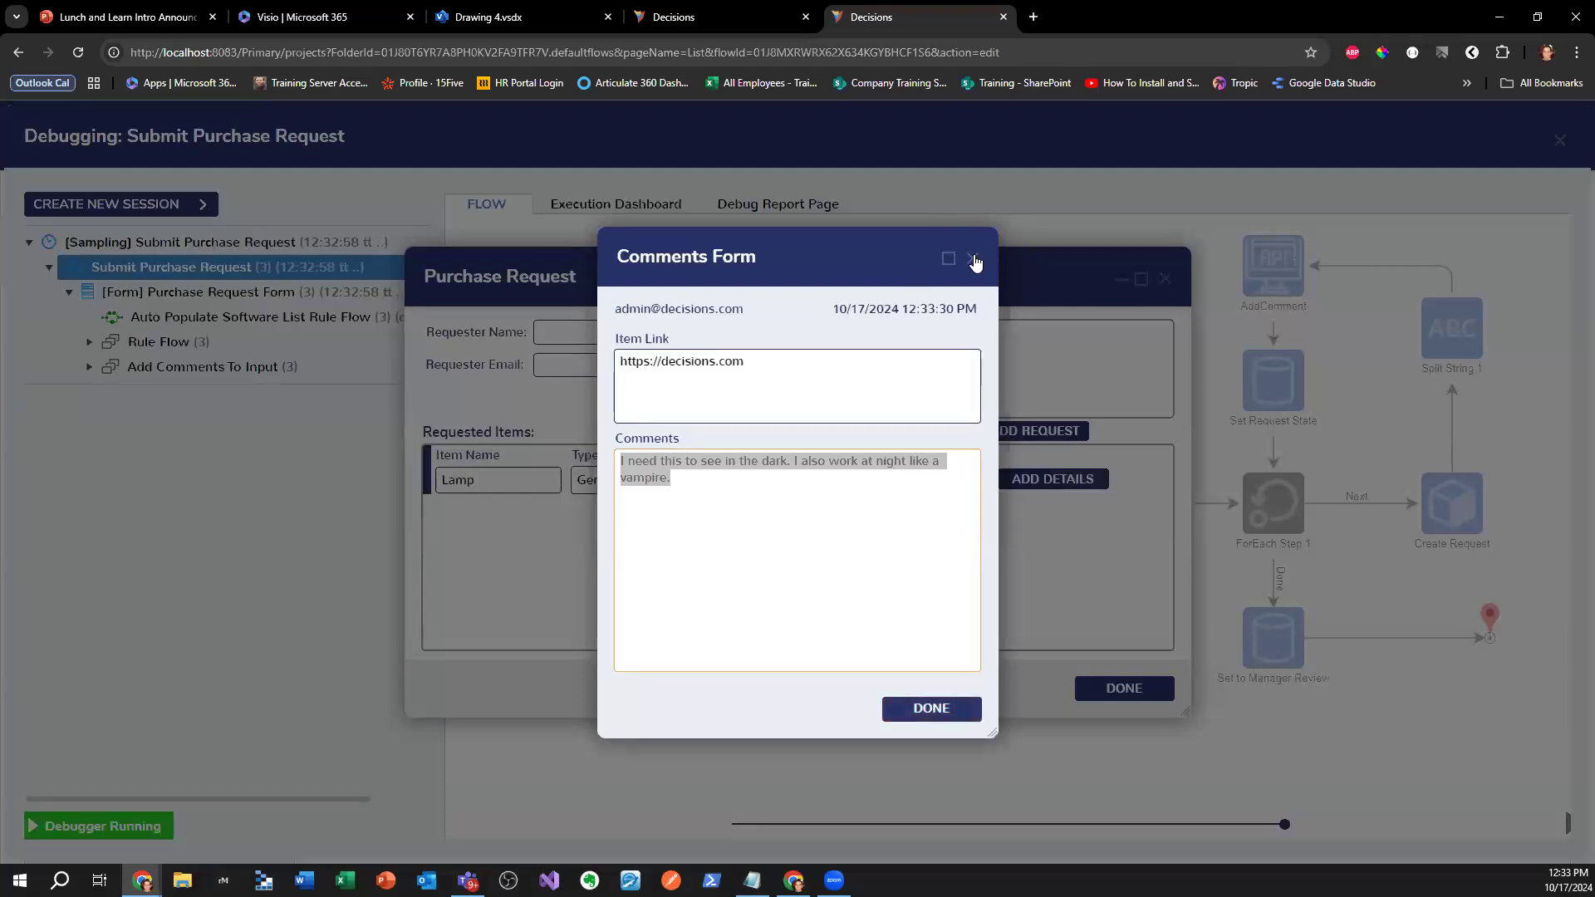
click(973, 258)
- Enter the requester's name in the Purchase Request form and close the form without submitting it
click(614, 344)
text(jared)
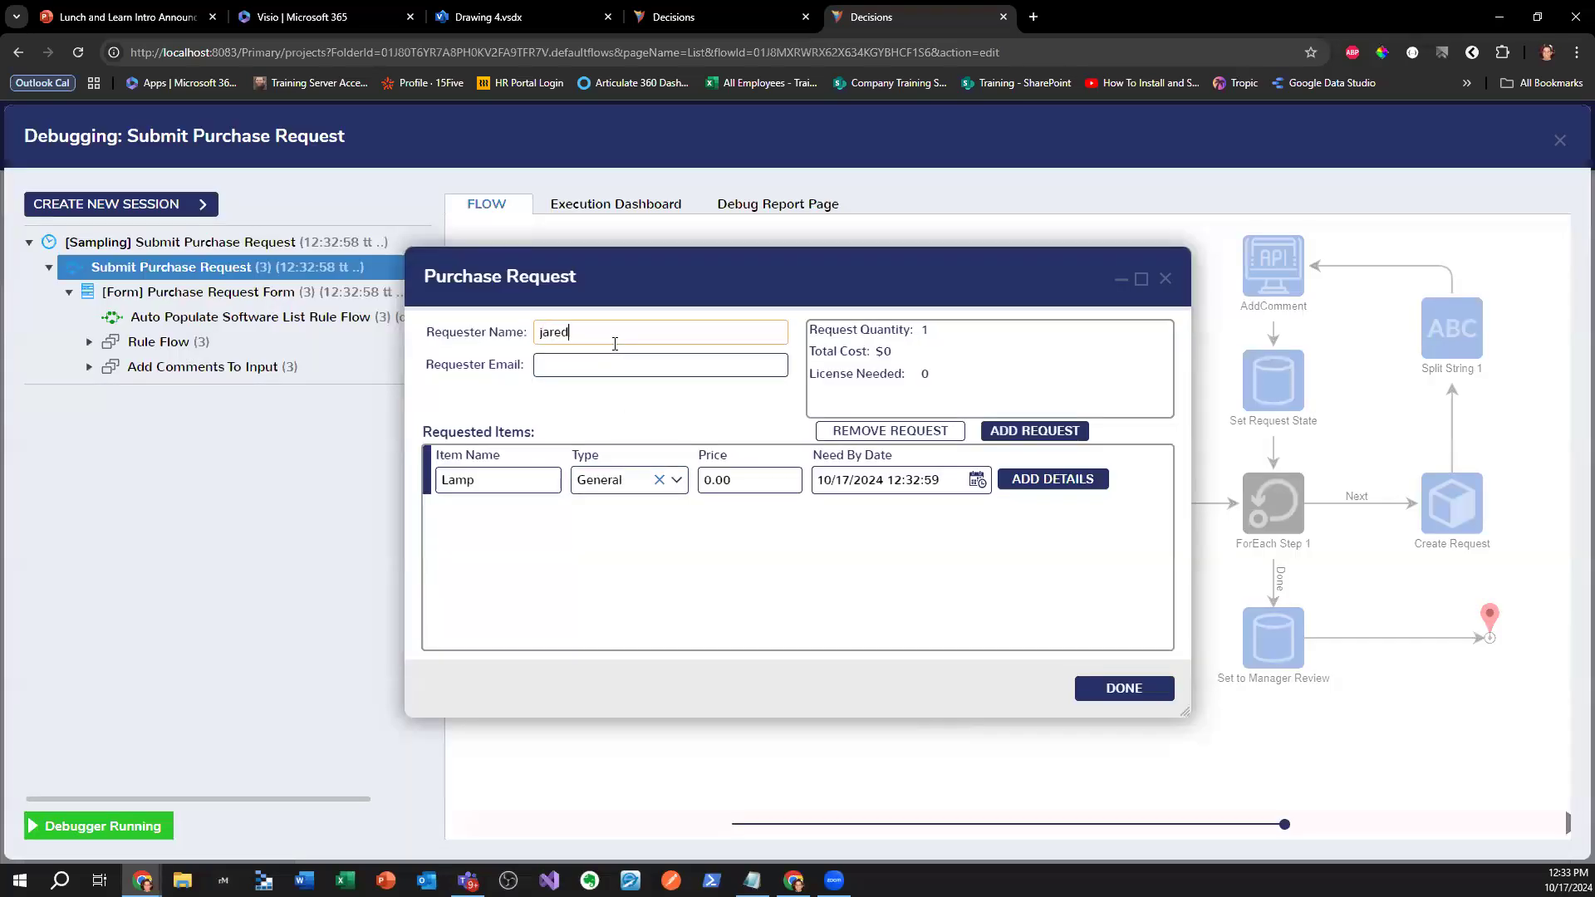
click(1164, 279)
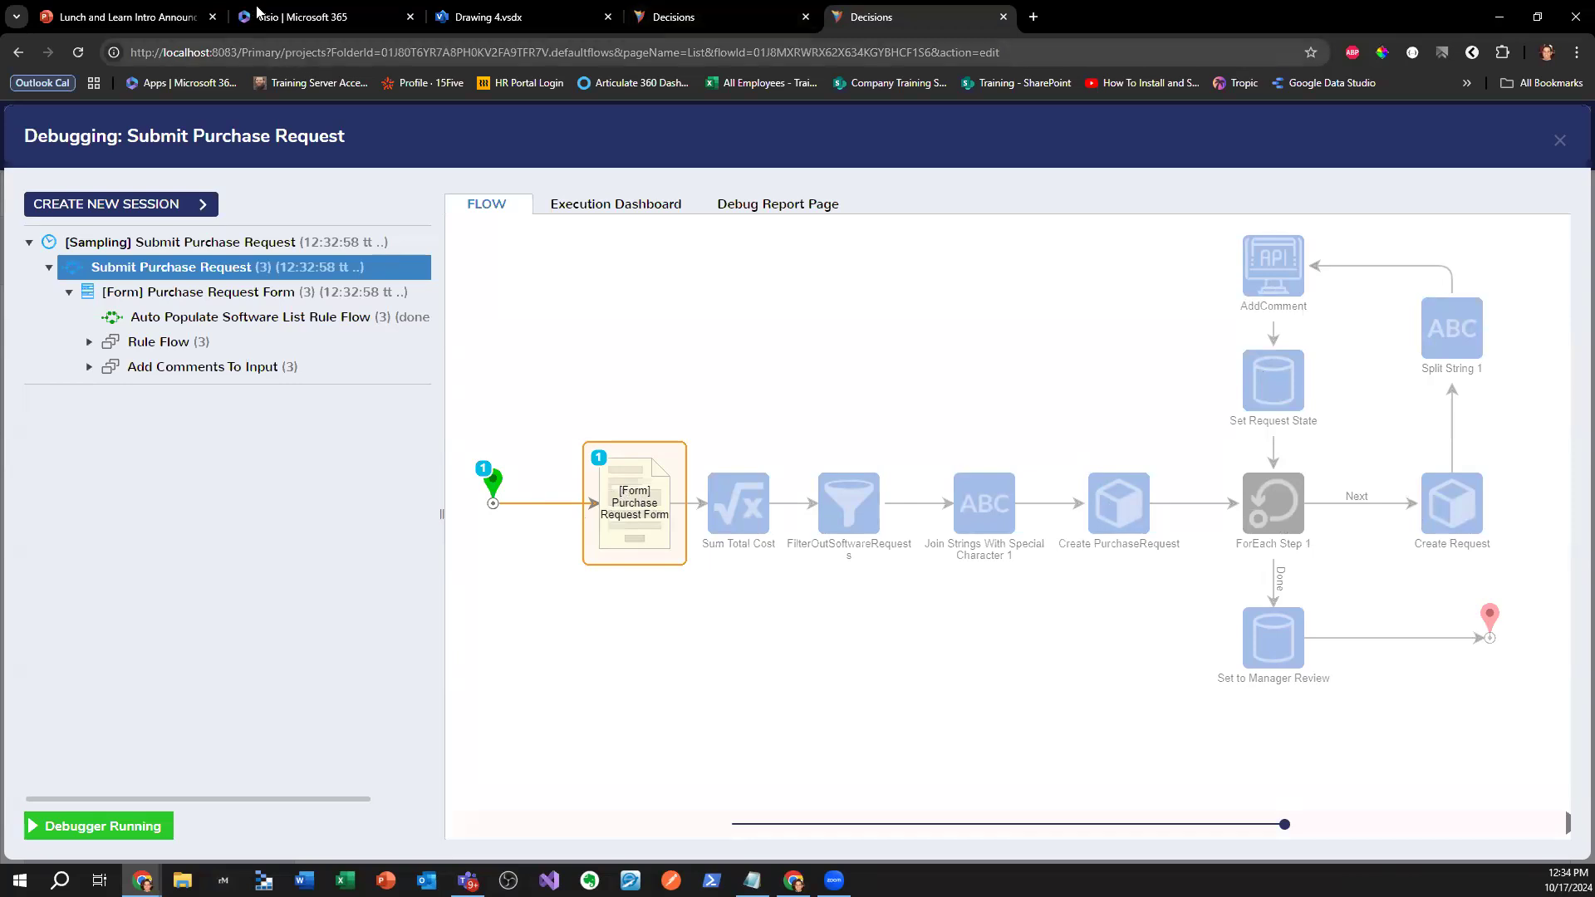
- Switch back to the Stuff and Form Stuff form and open the flow behind its data grid report's Run Flow field
click(706, 16)
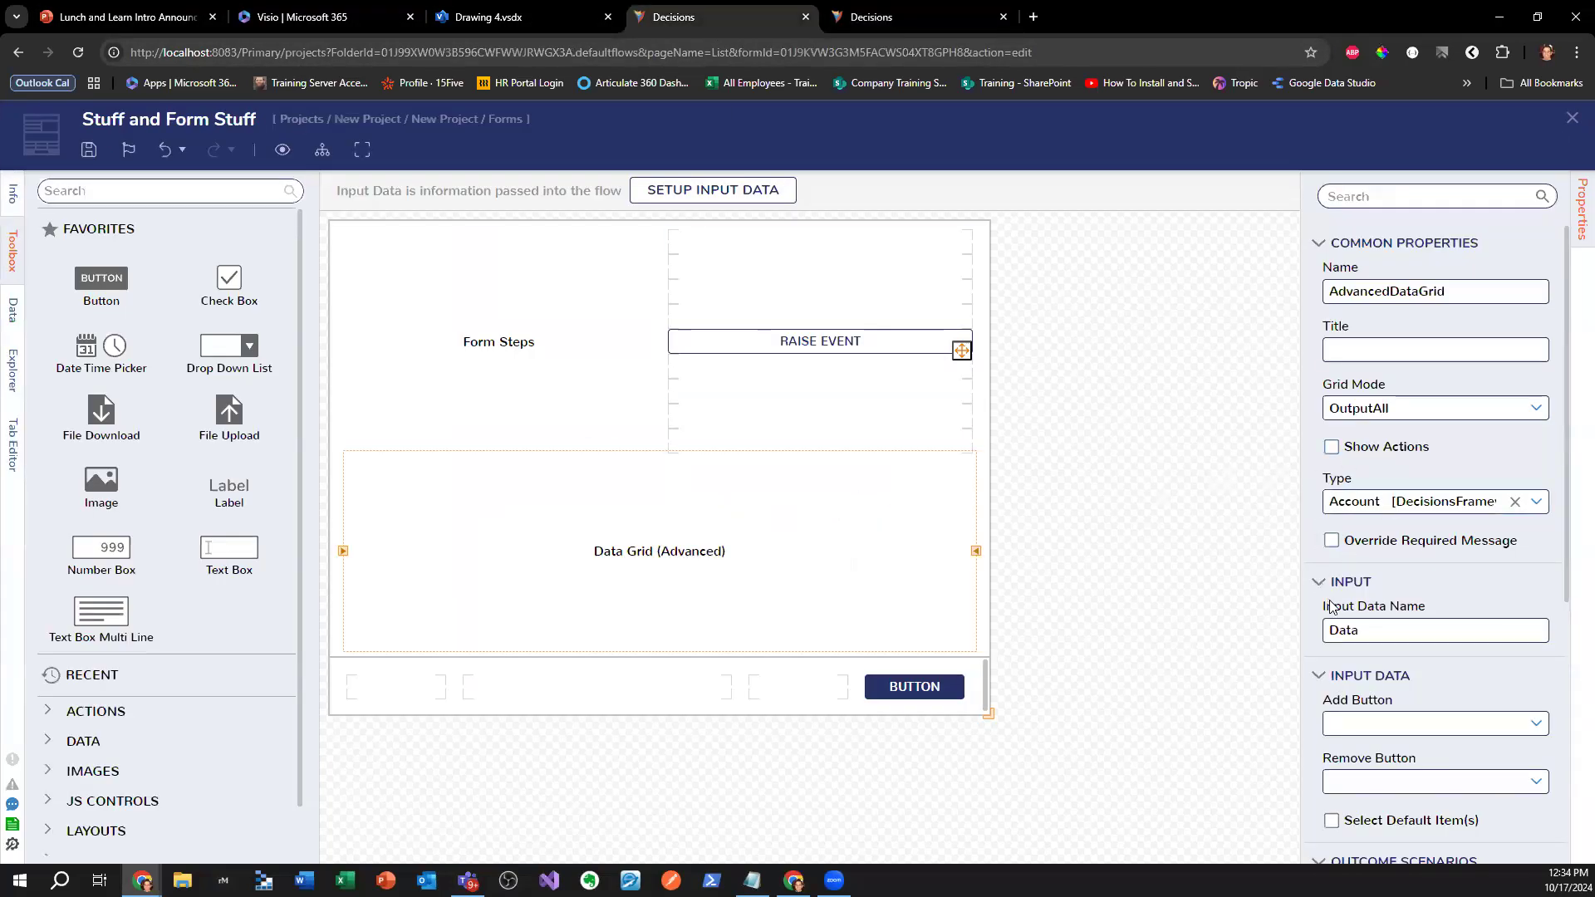
scroll(1401, 621, down, 4)
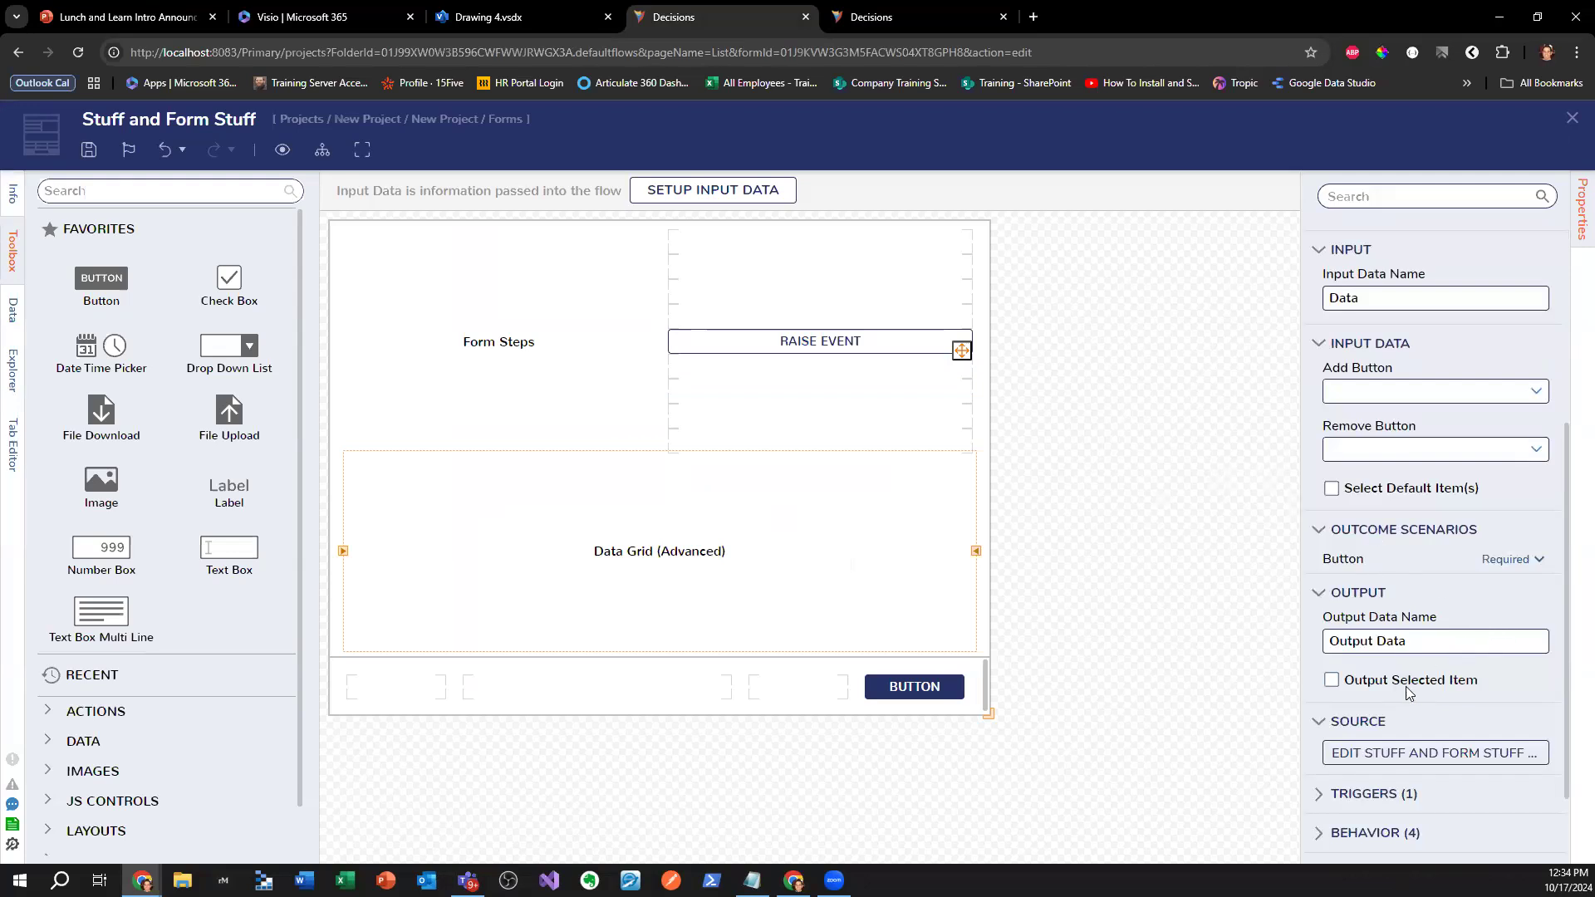
scroll(1383, 617, down, 2)
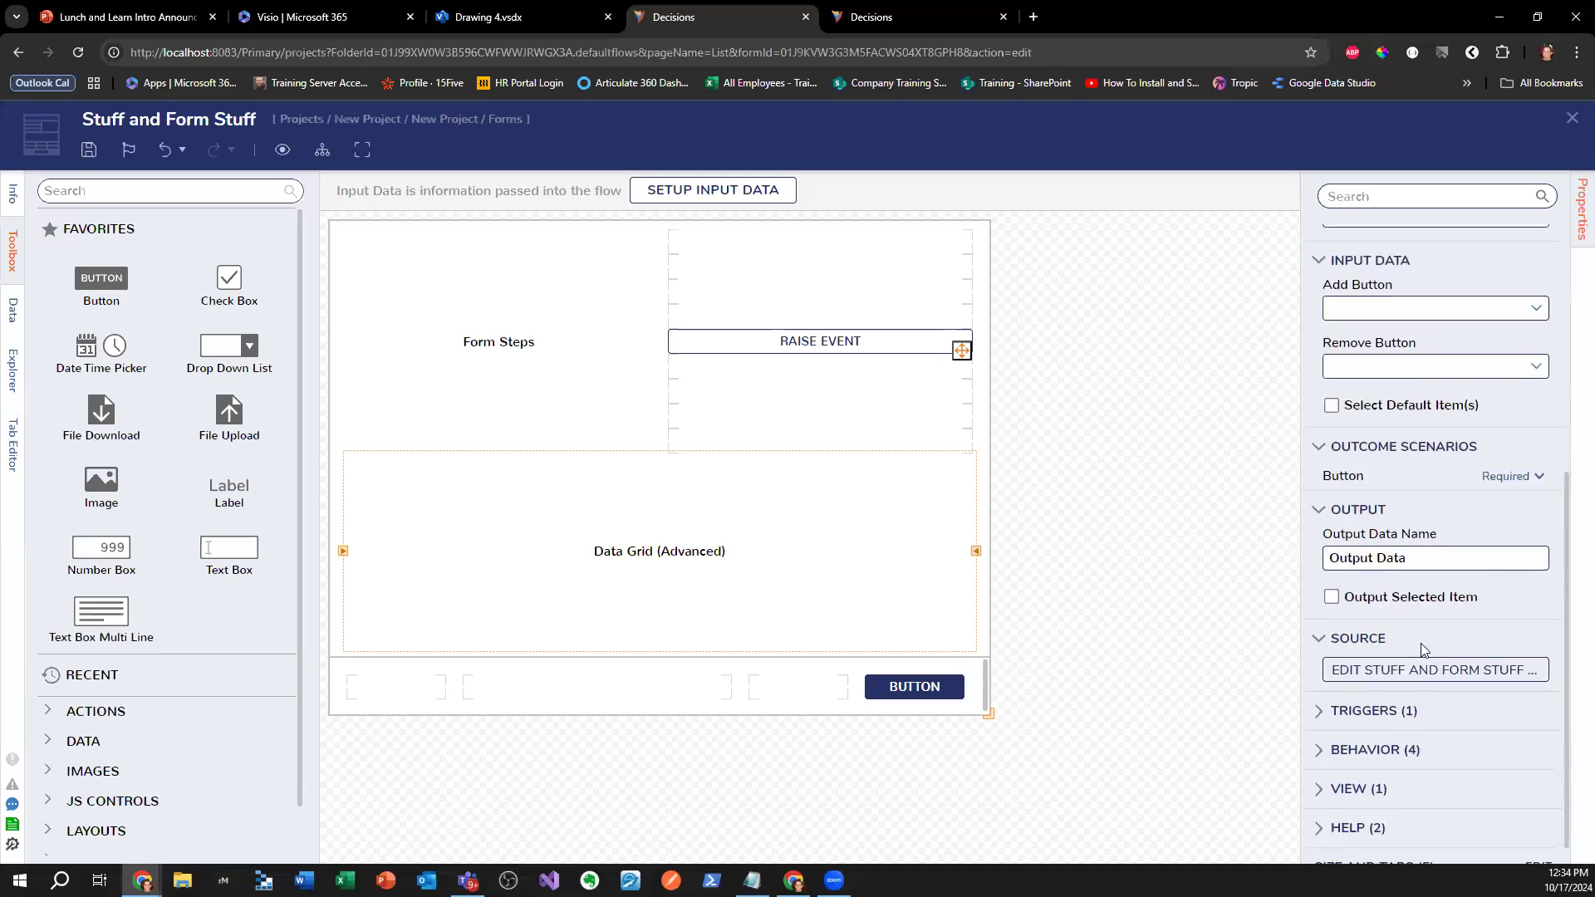
click(1434, 669)
click(612, 260)
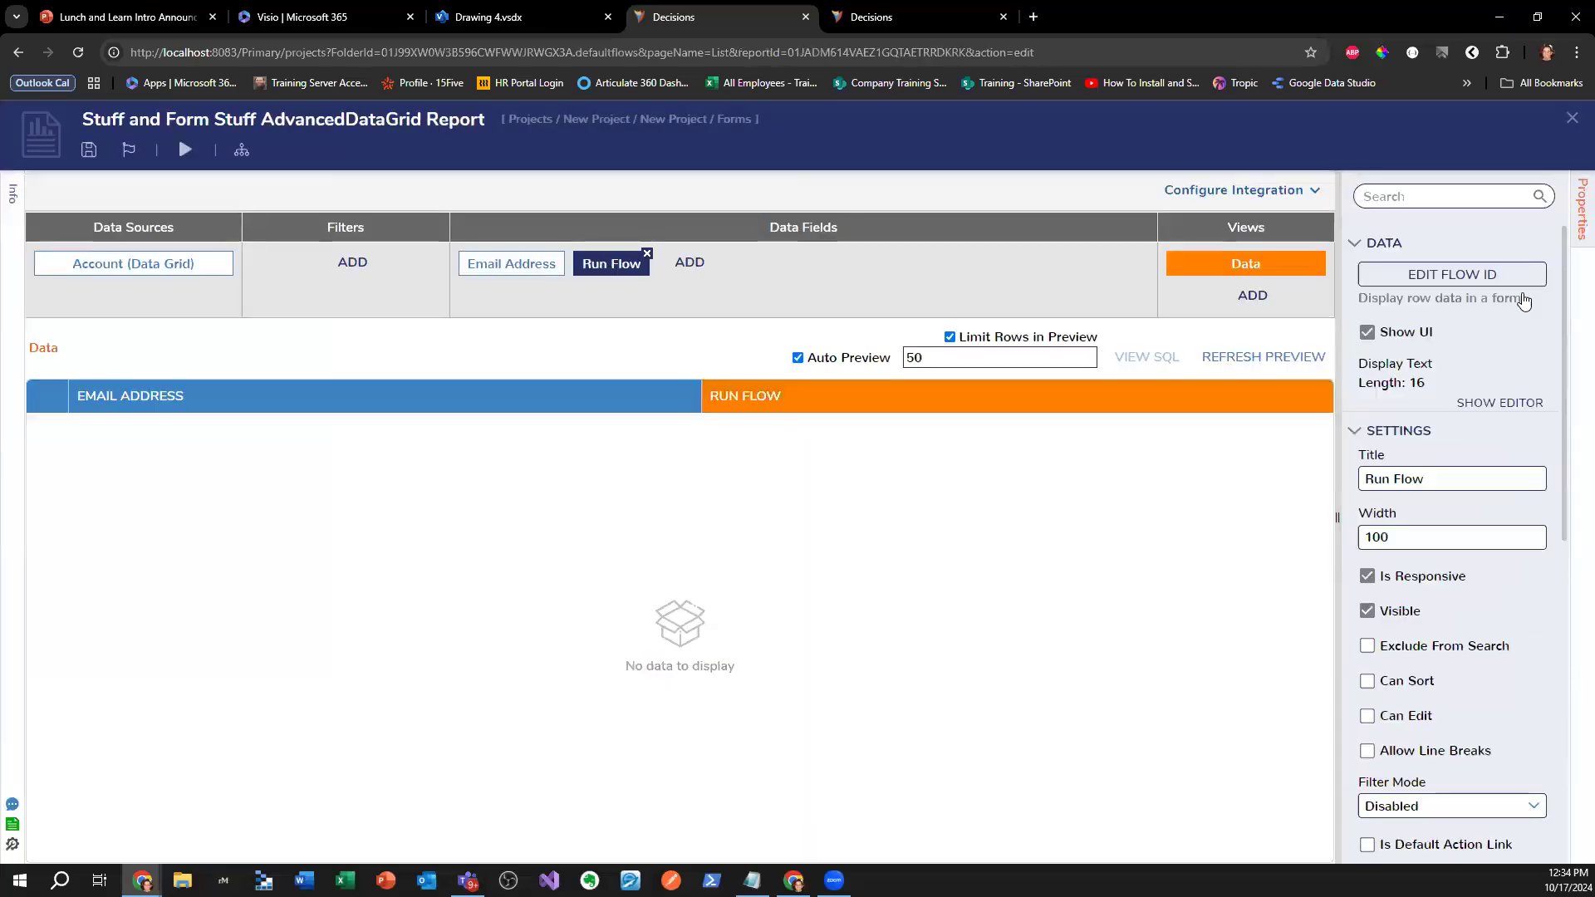
click(1466, 274)
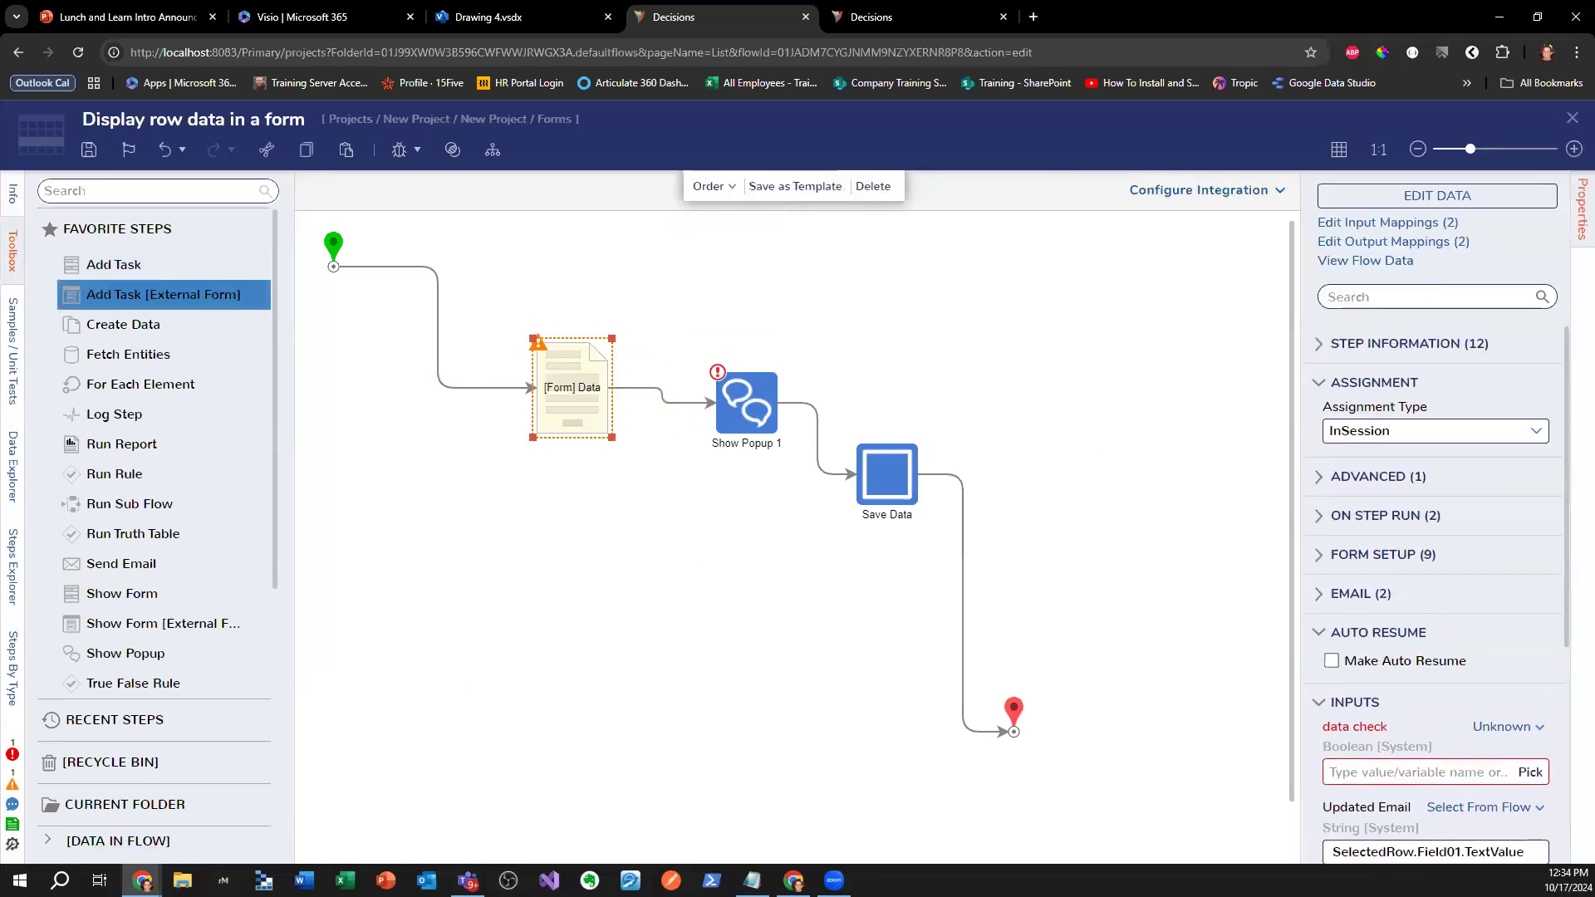
- Examine the SelectedRow data available in the flow and select the Data form step
click(12, 466)
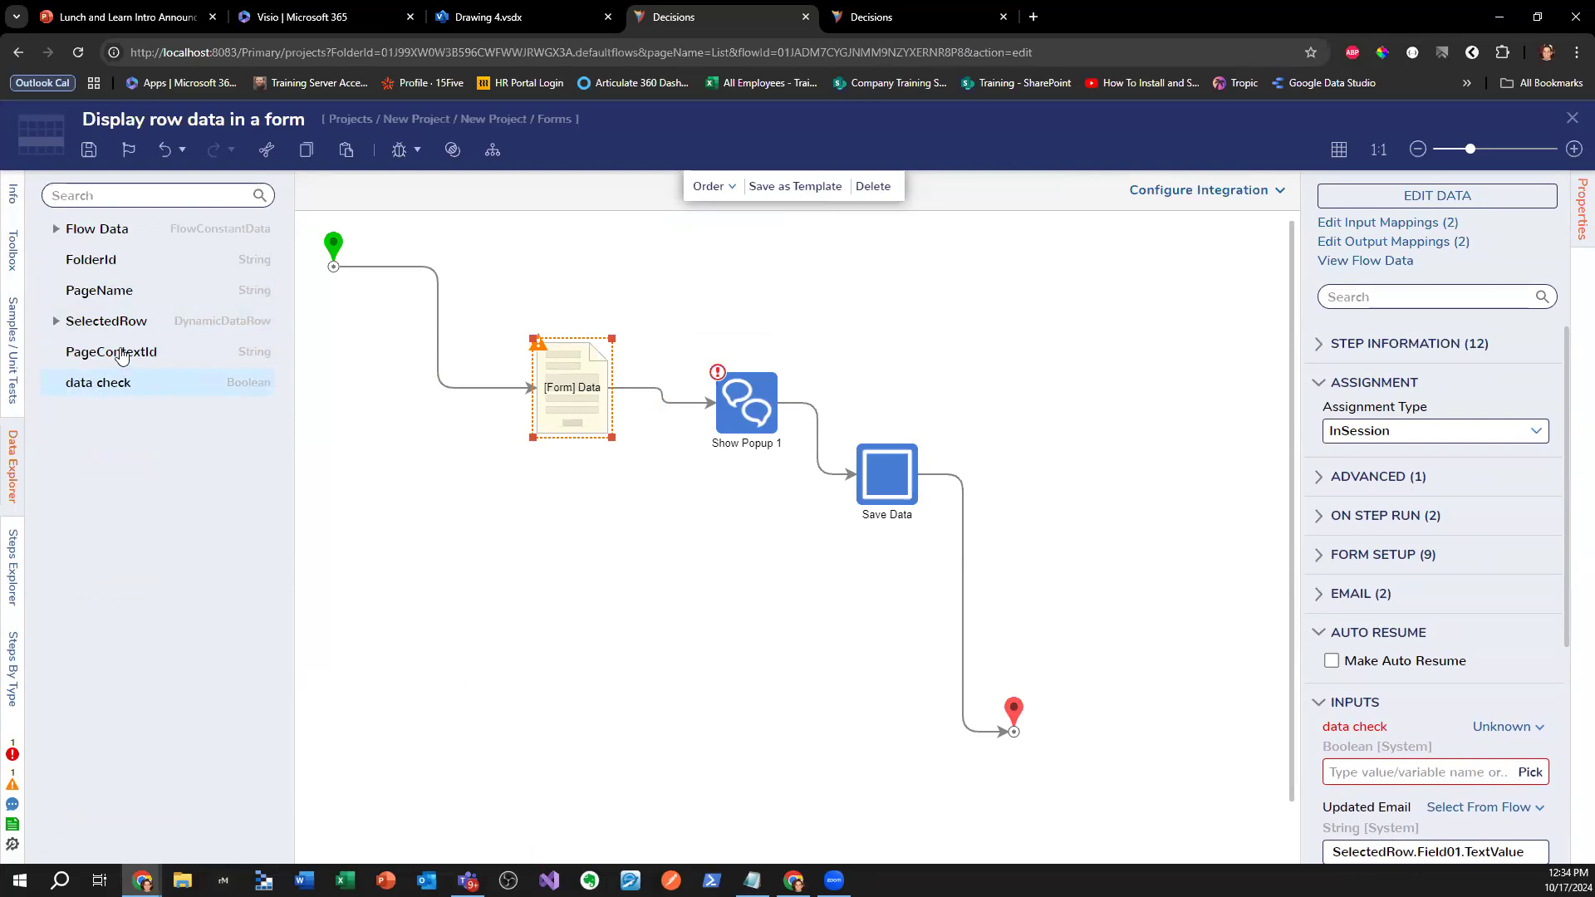
click(60, 321)
click(627, 348)
click(553, 405)
- Clear the Show Popup 1 step's Message mapping and delete that step from the flow
click(760, 407)
scroll(1485, 544, down, 2)
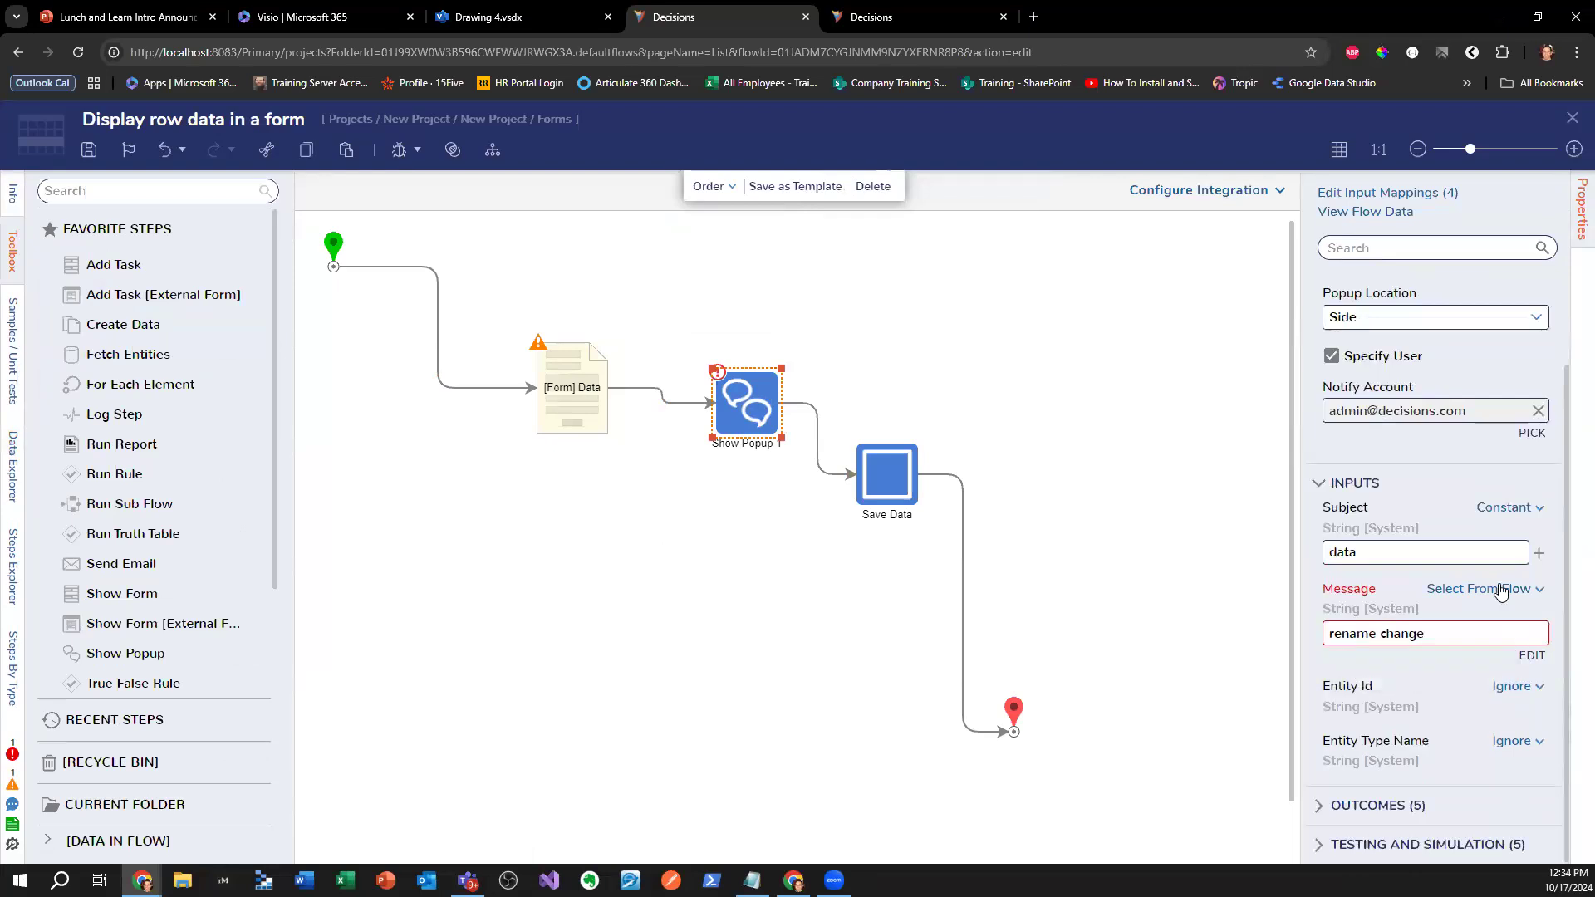
click(1487, 589)
click(1265, 472)
click(572, 411)
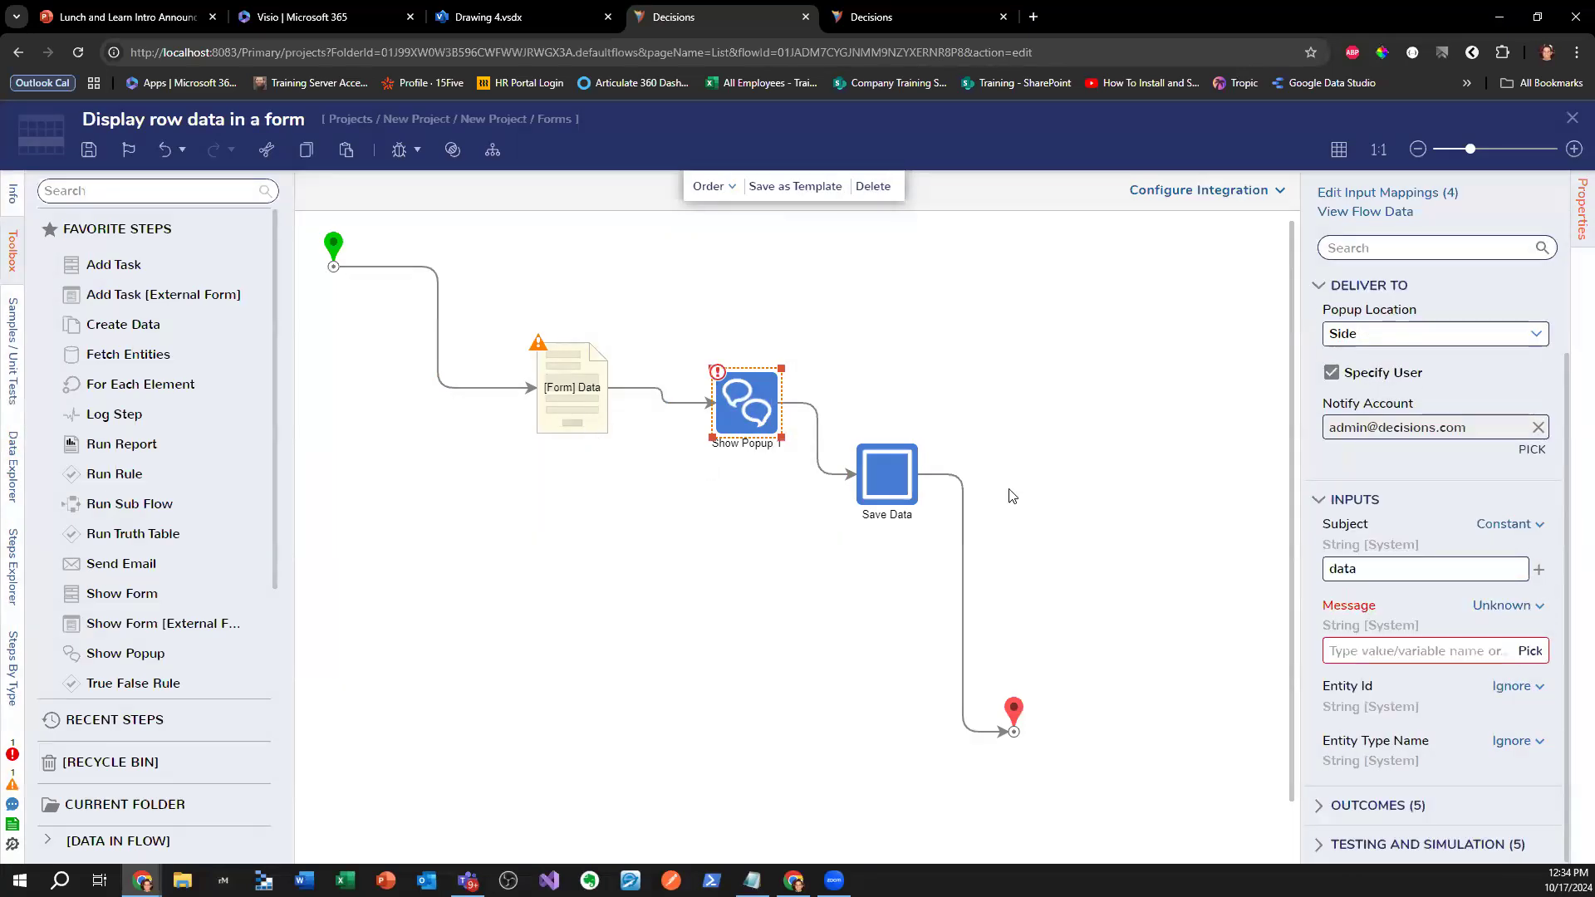
click(771, 413)
key(Delete)
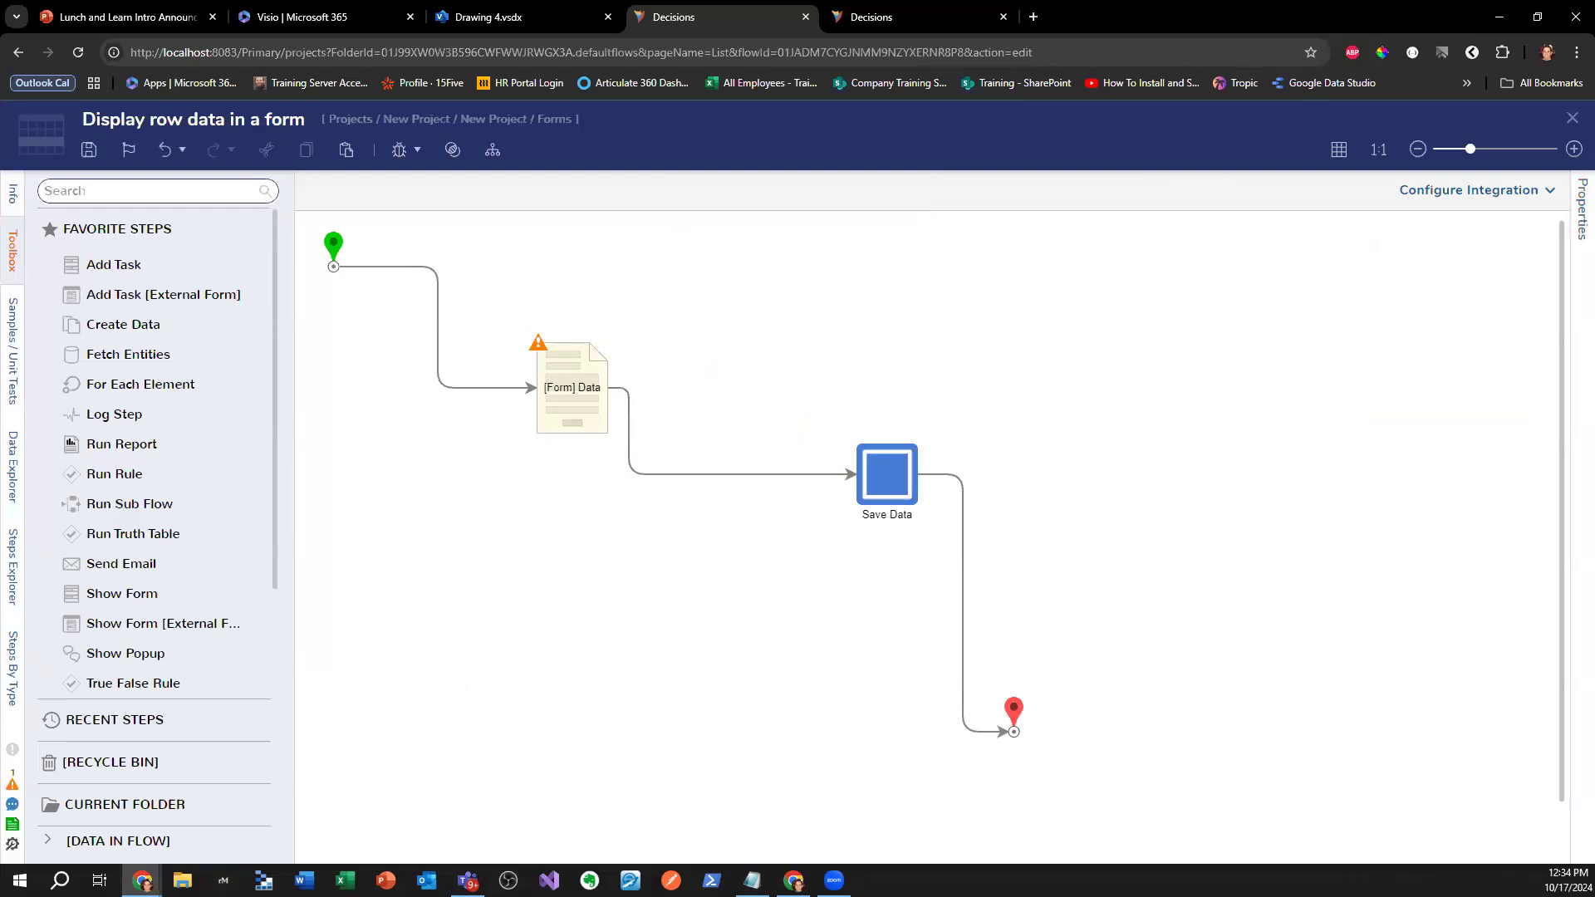
- Move the Save Data step closer to the Data form step in the flow
click(882, 482)
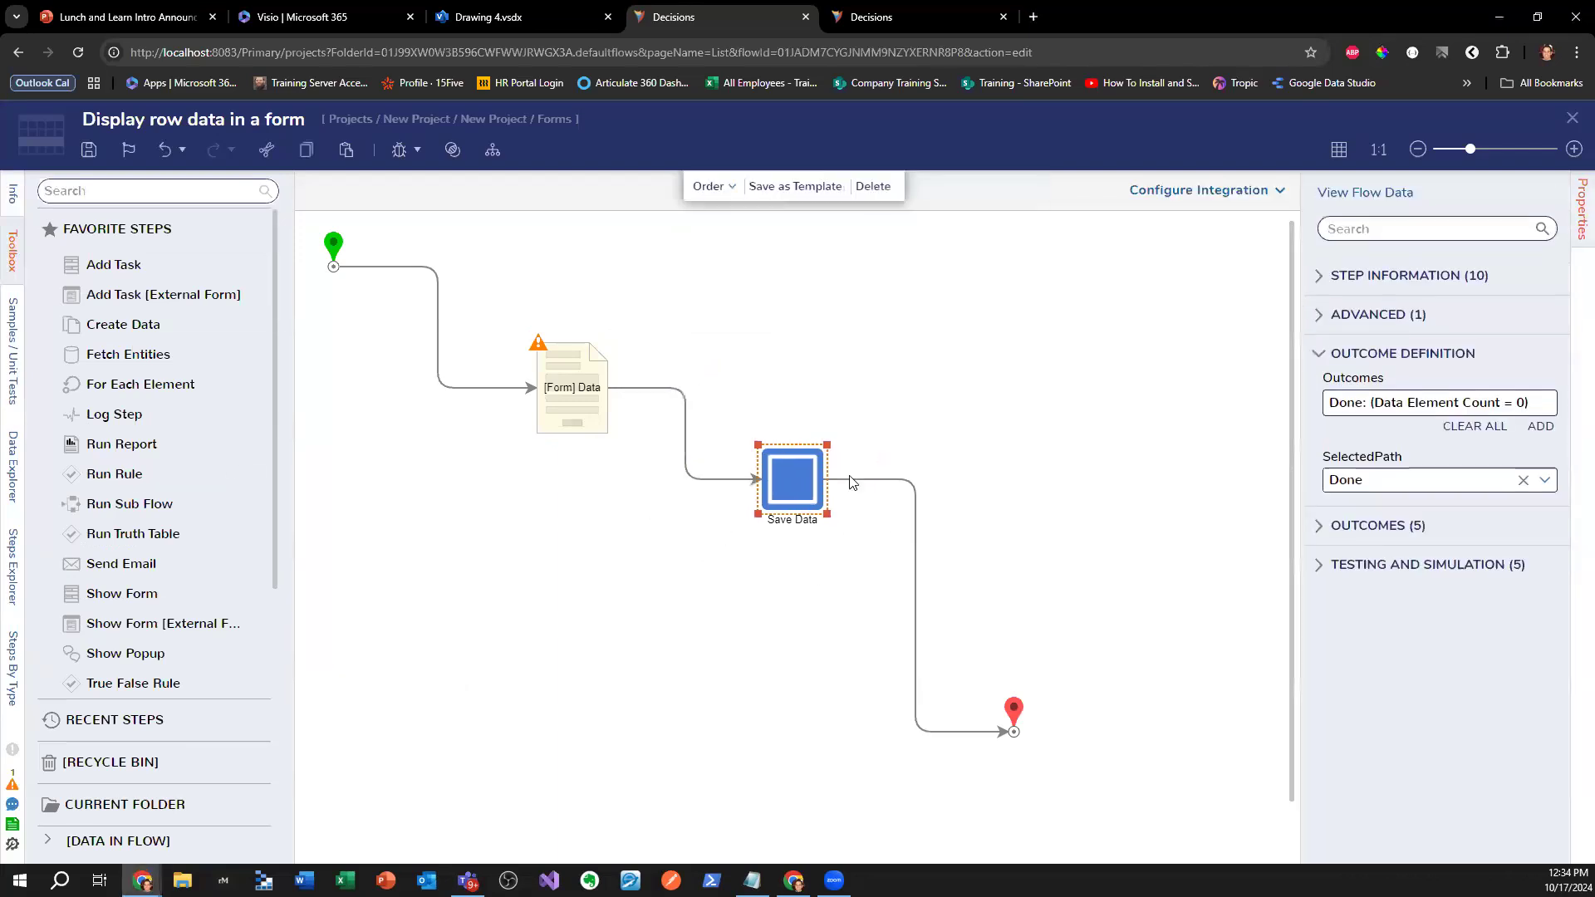
click(572, 391)
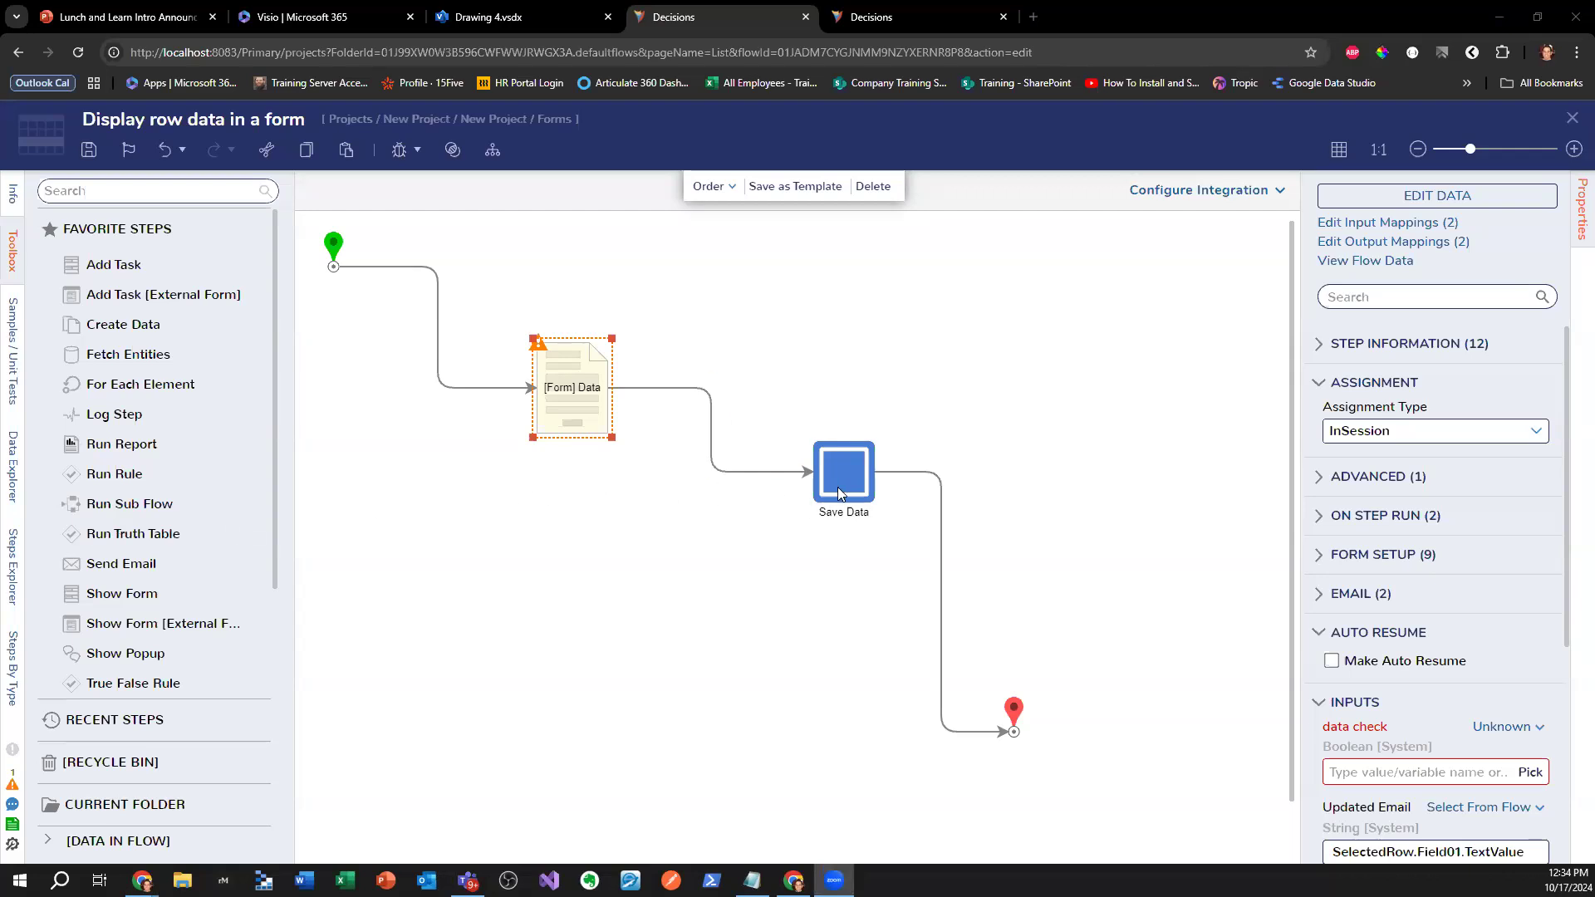
click(648, 435)
- Open the Data form for editing, close it and the flow, and return to the data grid report
click(588, 396)
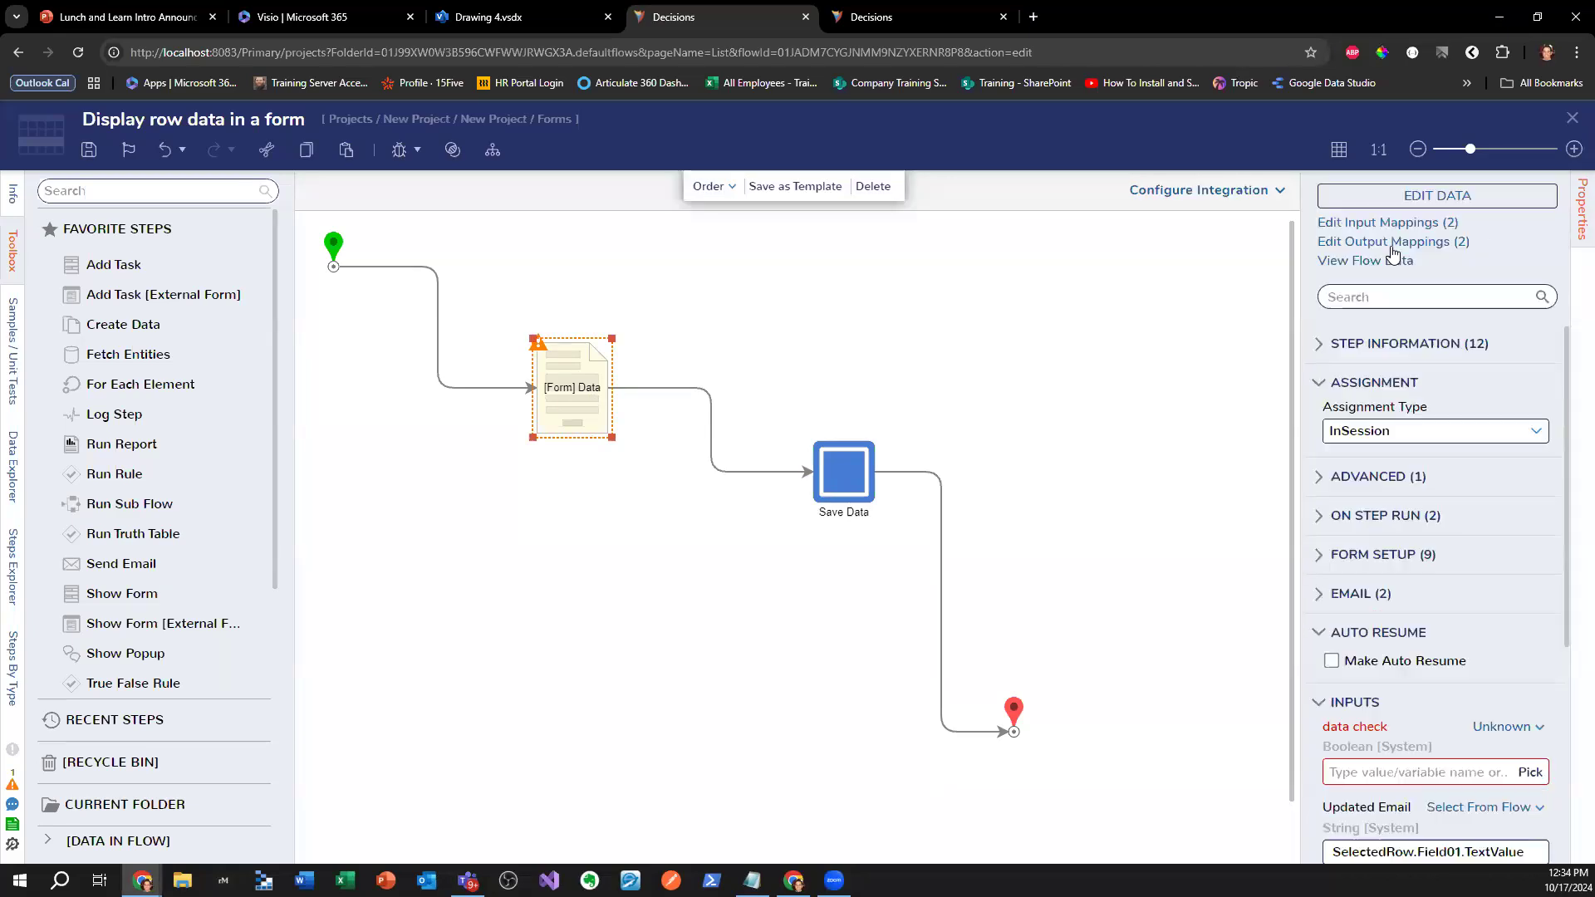
click(1400, 194)
click(1572, 118)
click(1572, 118)
click(996, 577)
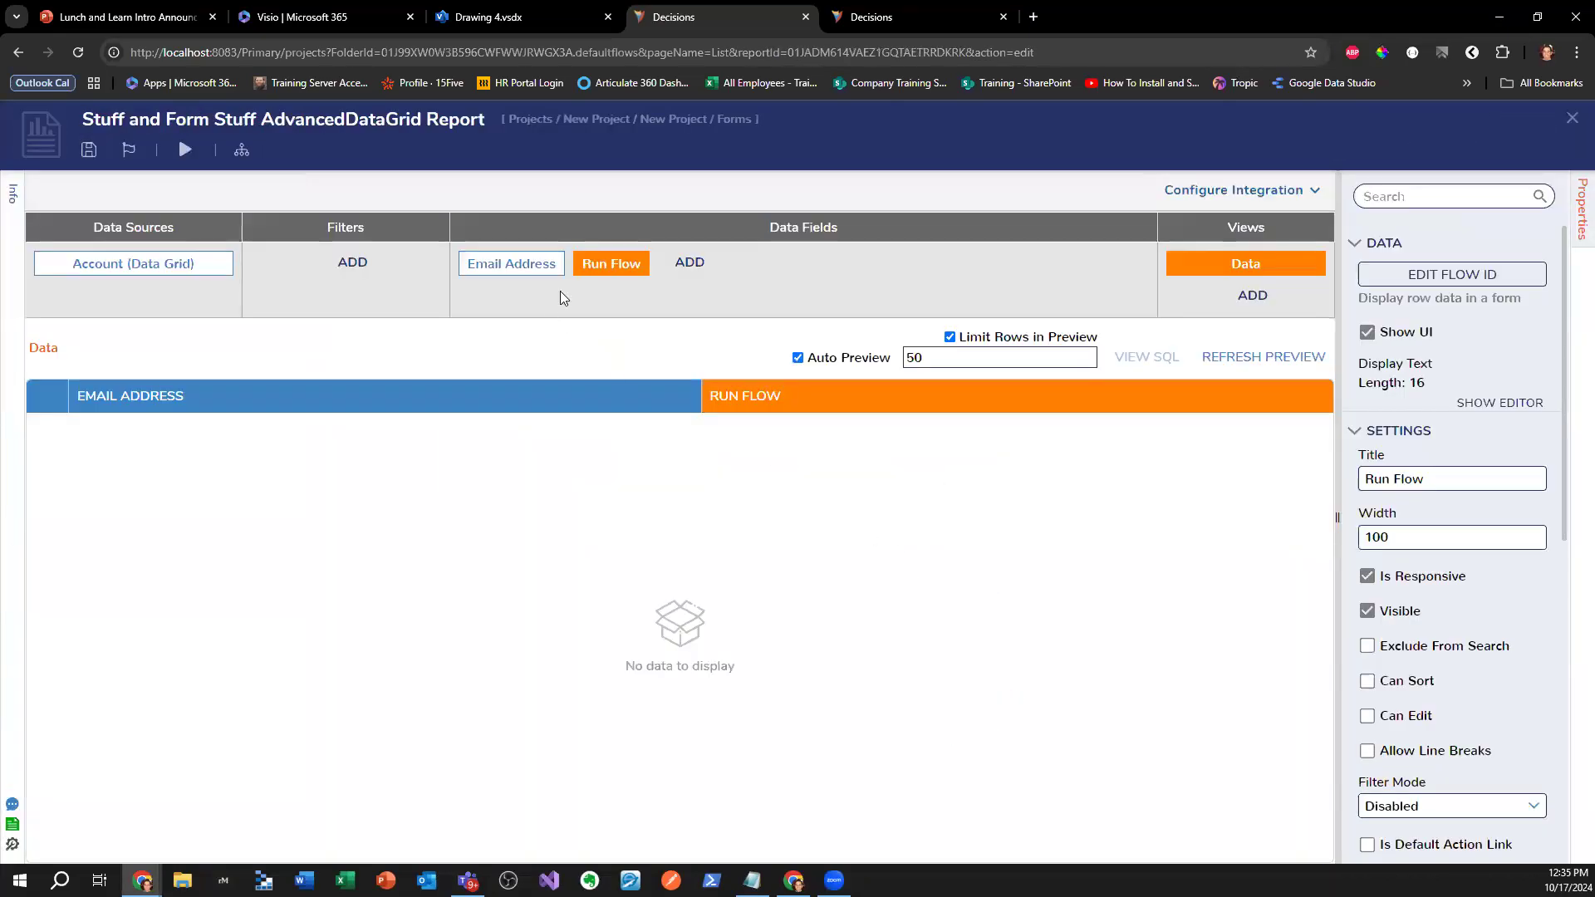
- Browse the calculated columns that can be added to the report, looking at RunFlowInlineField and FlowInlineField
click(694, 263)
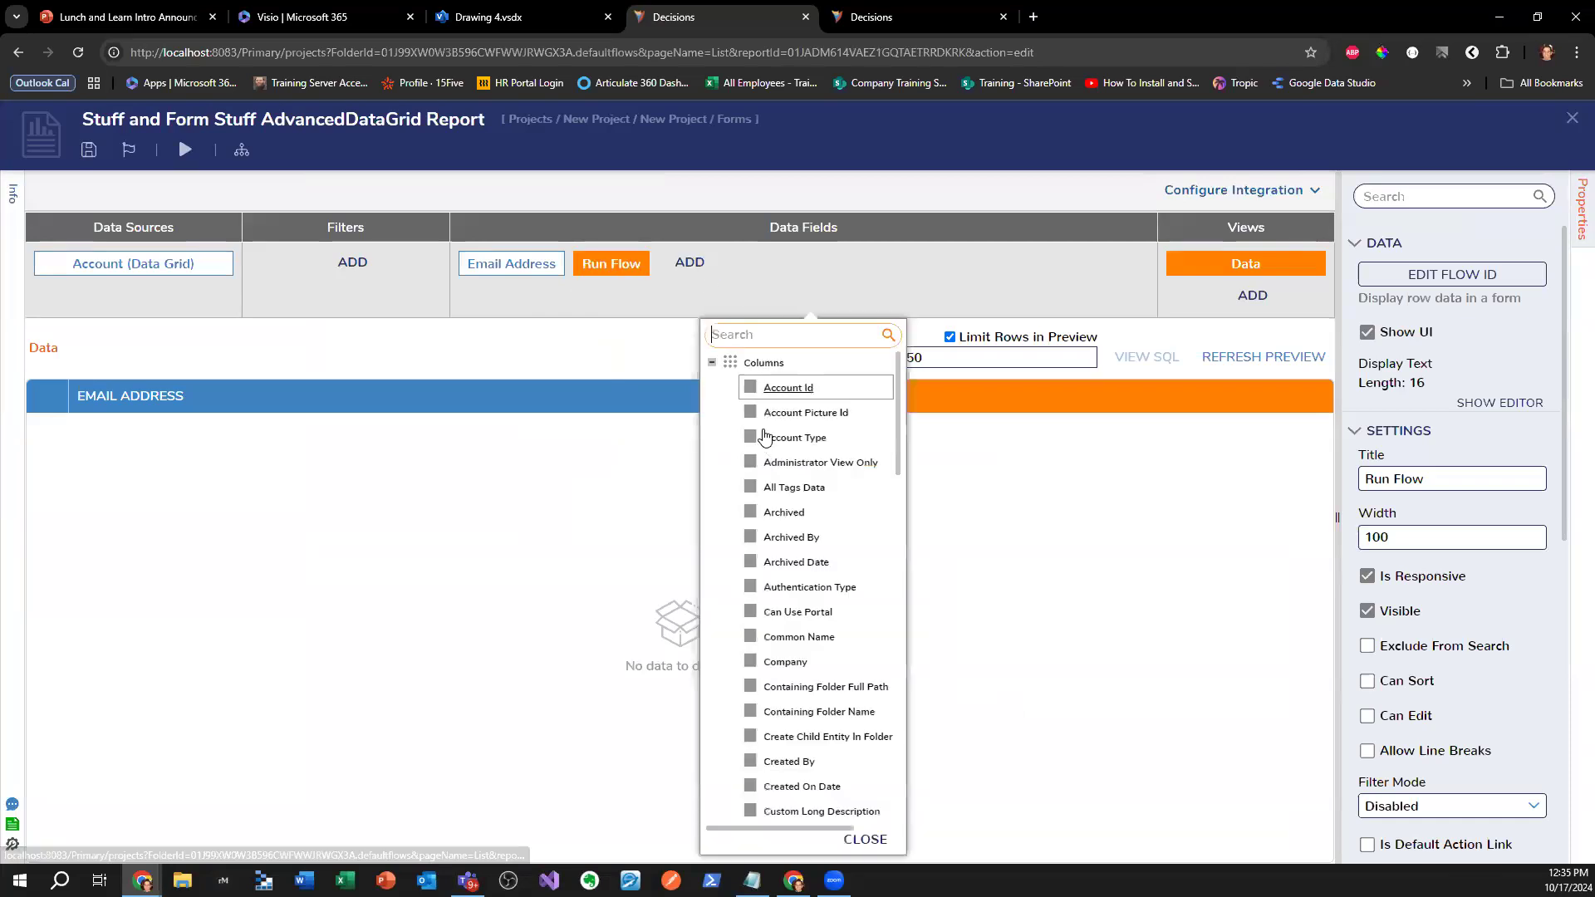
click(712, 366)
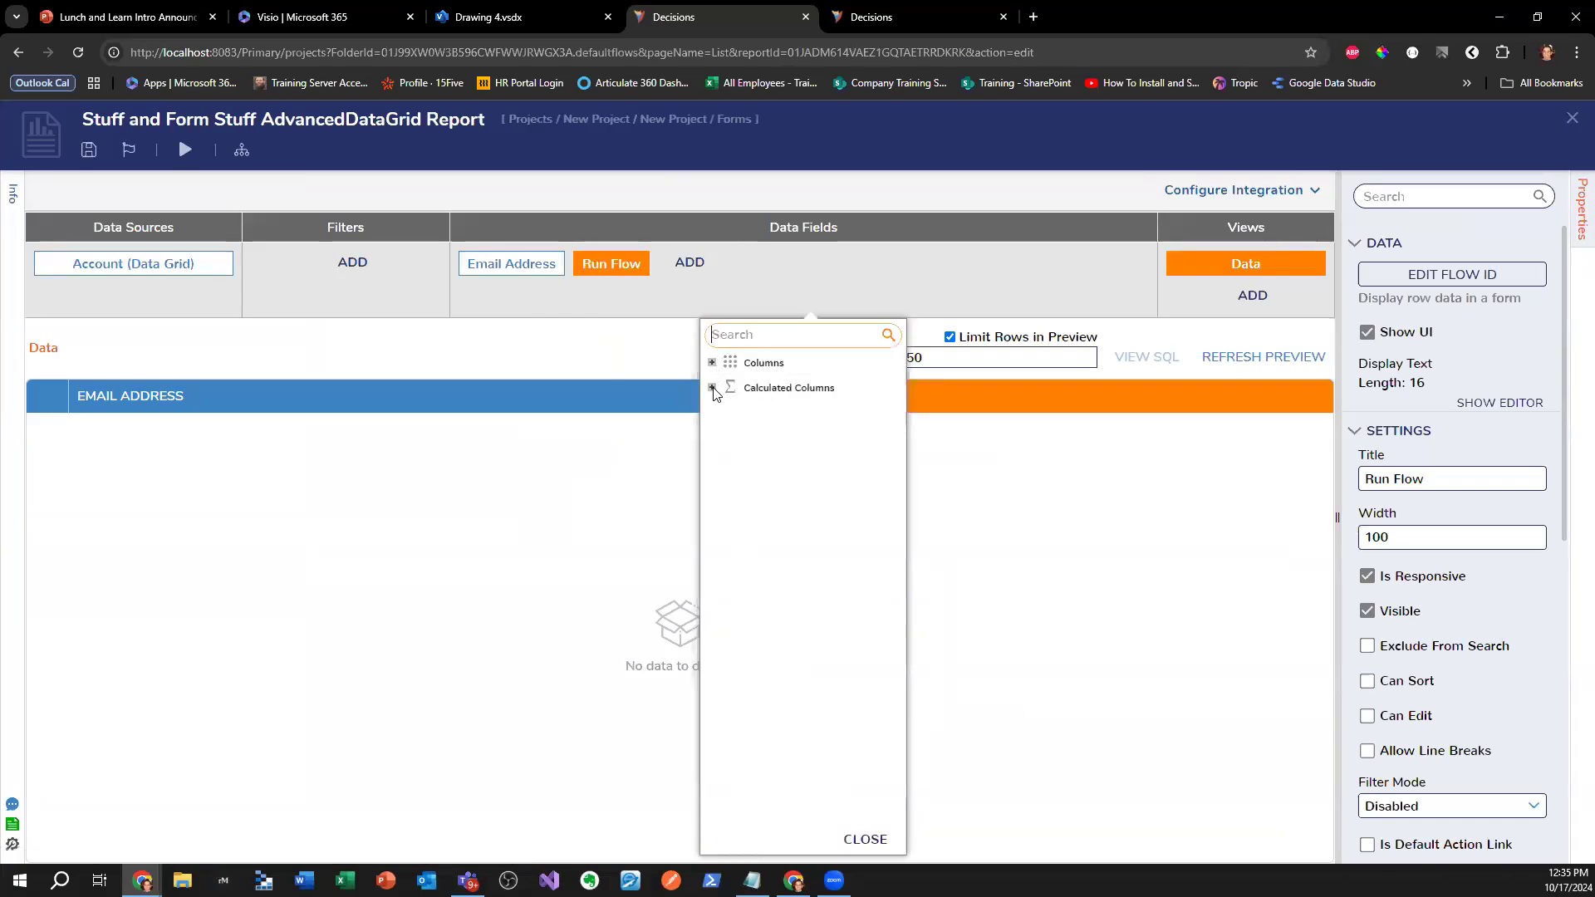
click(711, 388)
scroll(779, 581, down, 8)
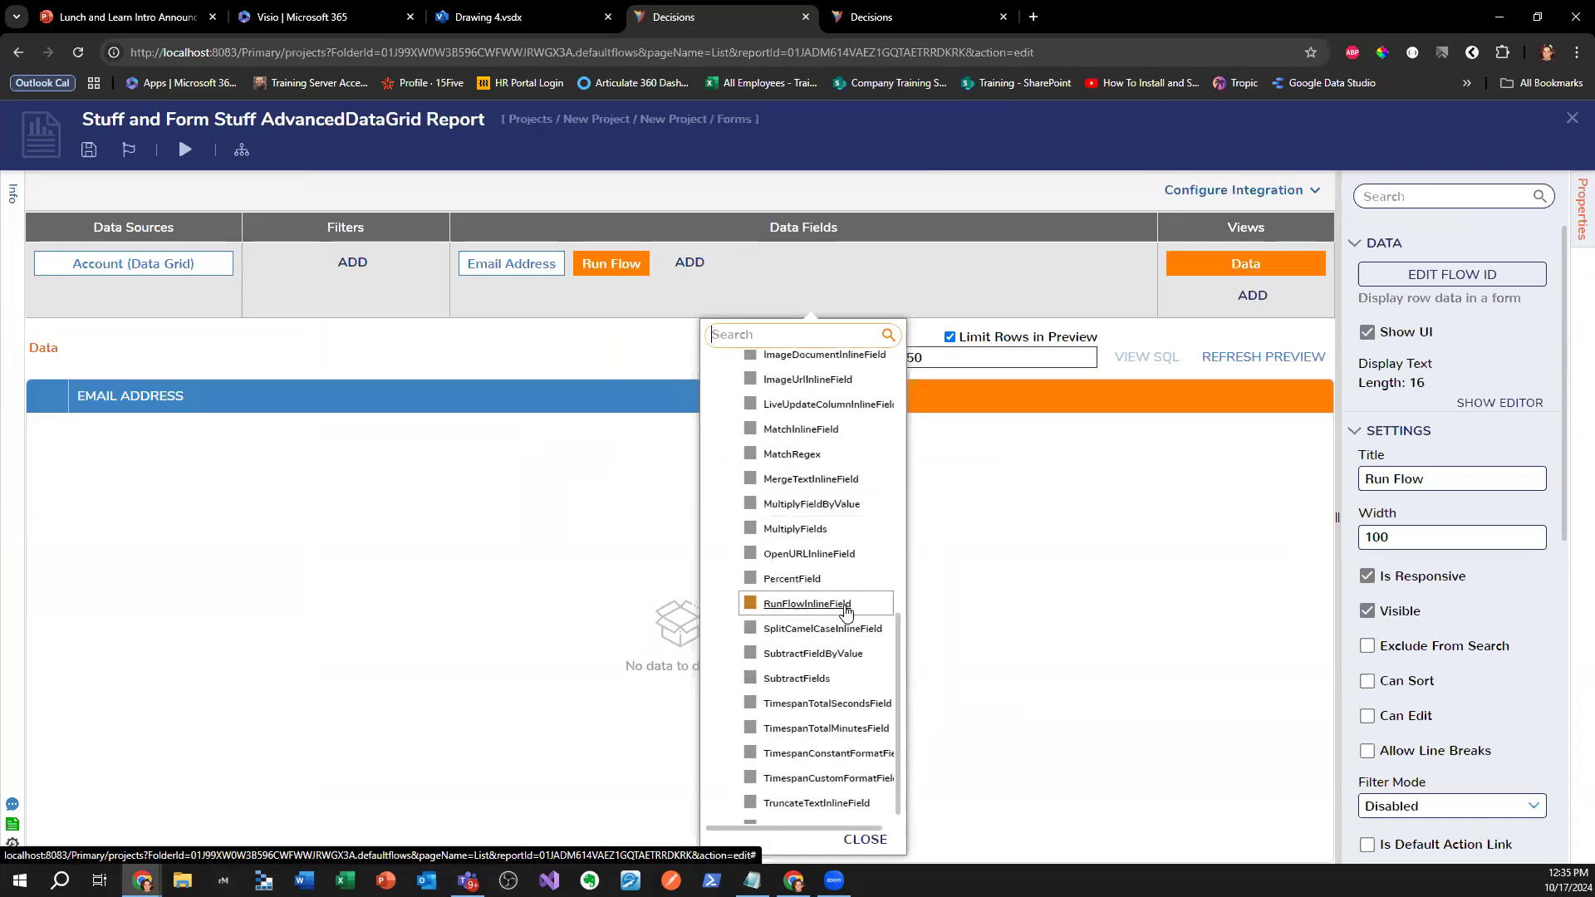
scroll(842, 611, up, 8)
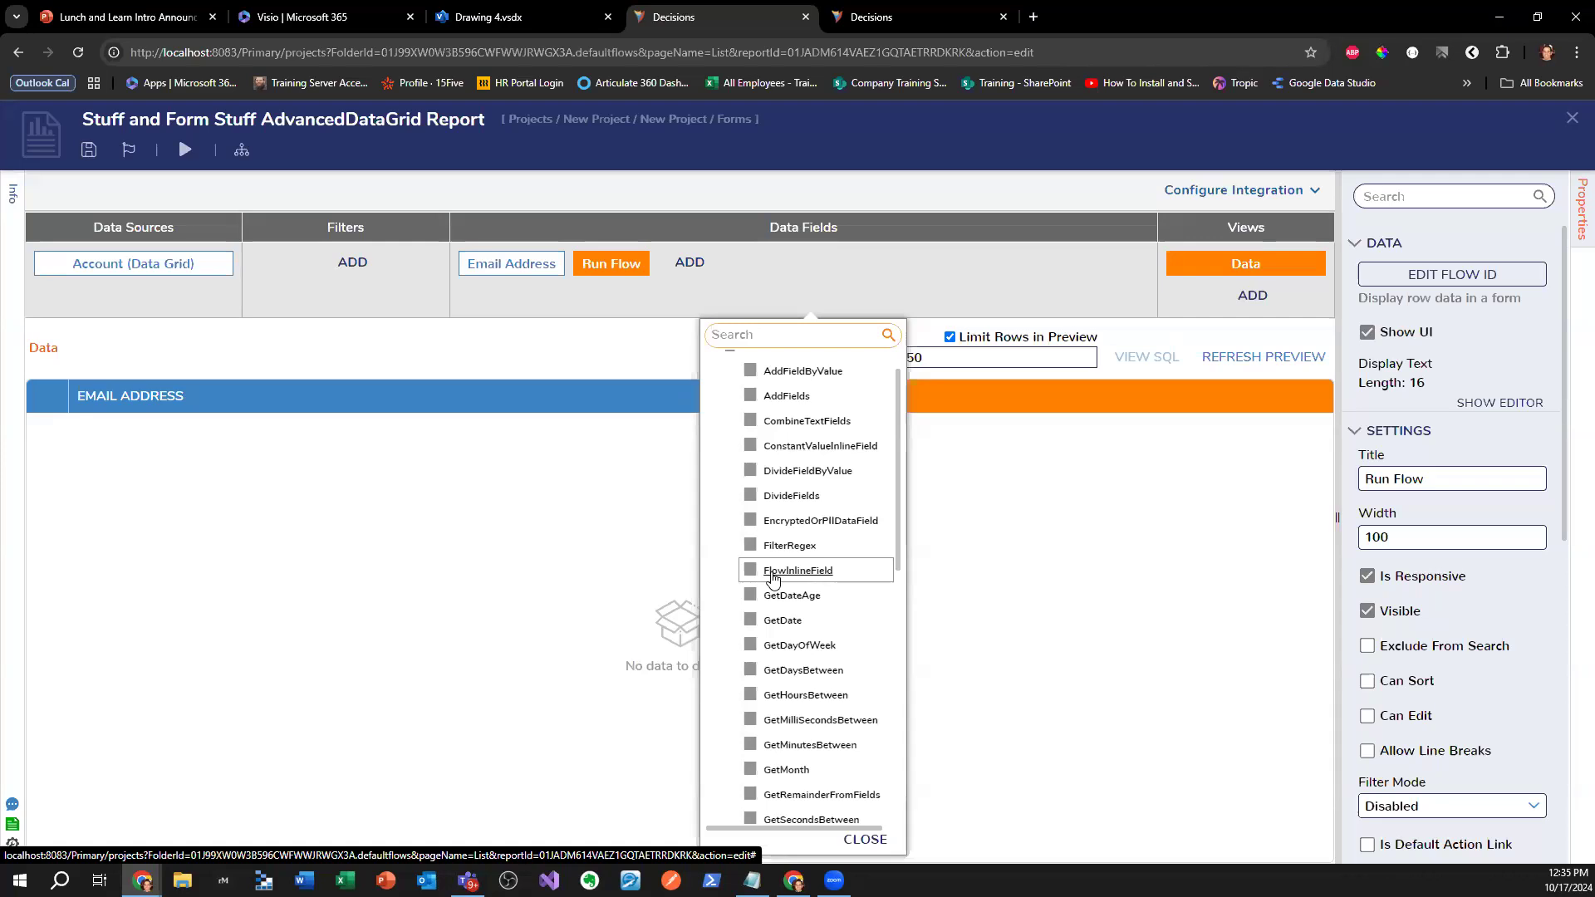
- Review the Run Flow data field's settings in the data grid's report and close the report designer
scroll(802, 424, down, 5)
click(1026, 295)
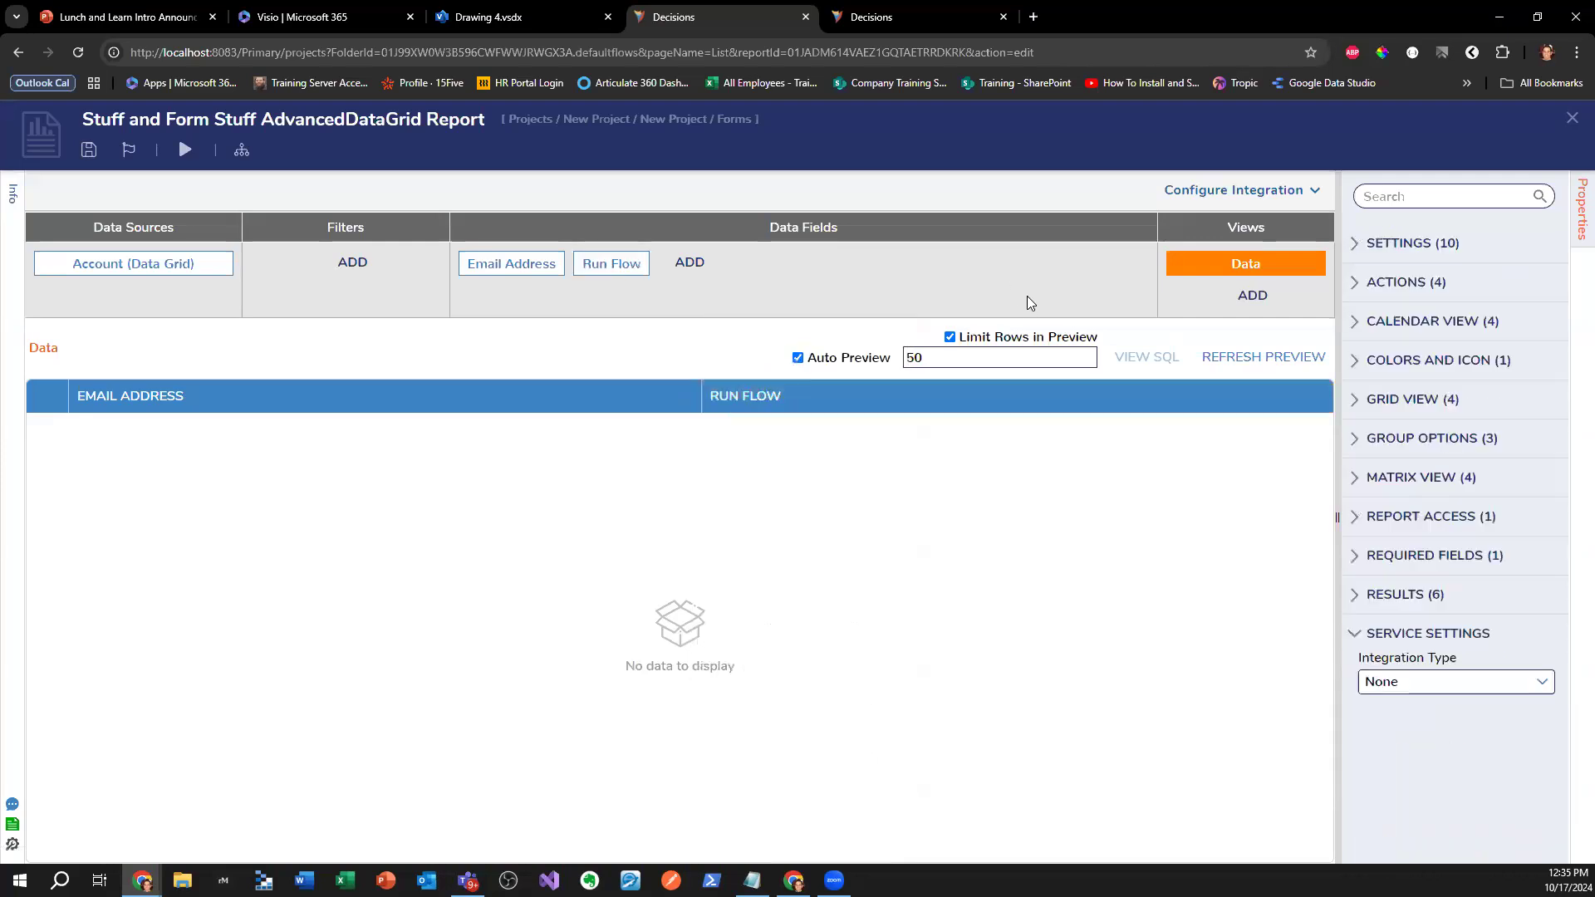
click(604, 276)
scroll(1421, 485, down, 1)
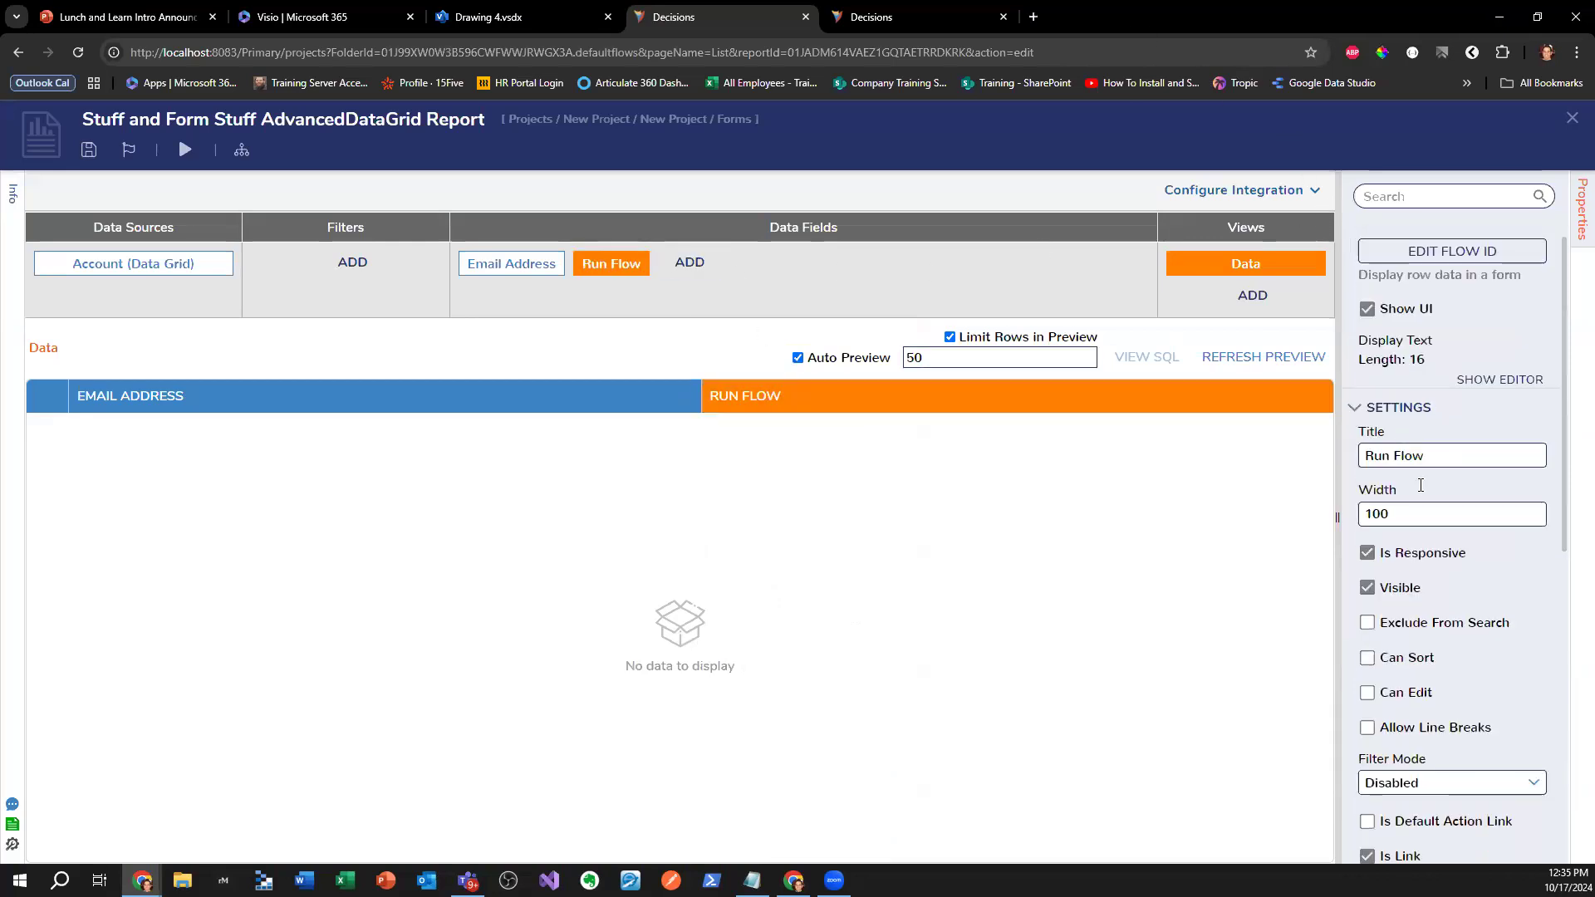
scroll(1420, 485, down, 2)
scroll(1423, 563, down, 3)
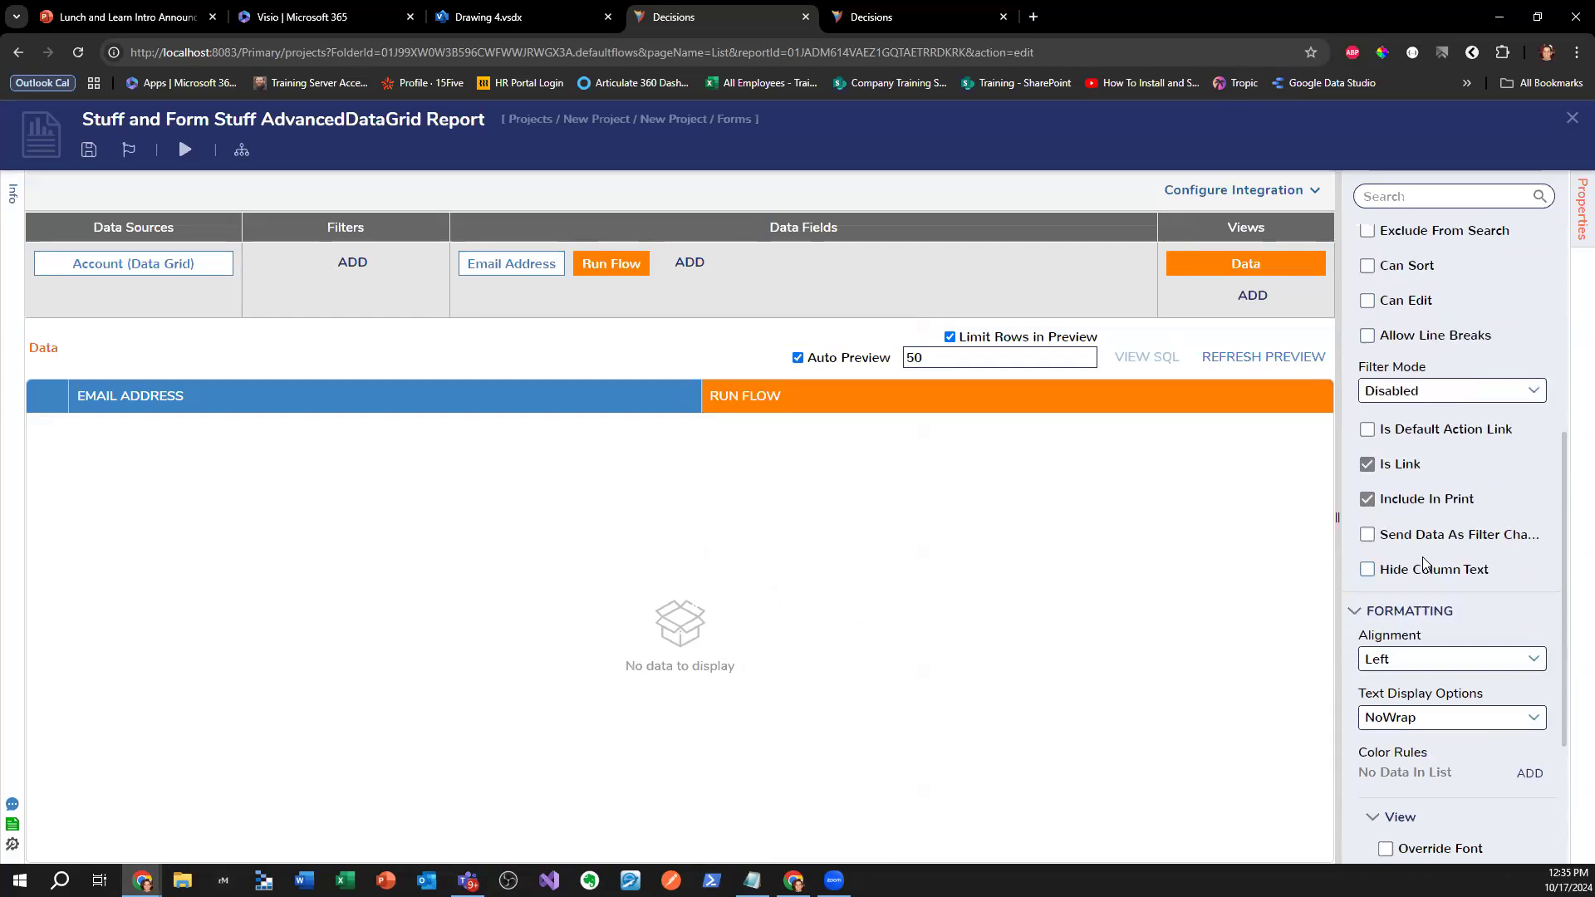
click(1567, 123)
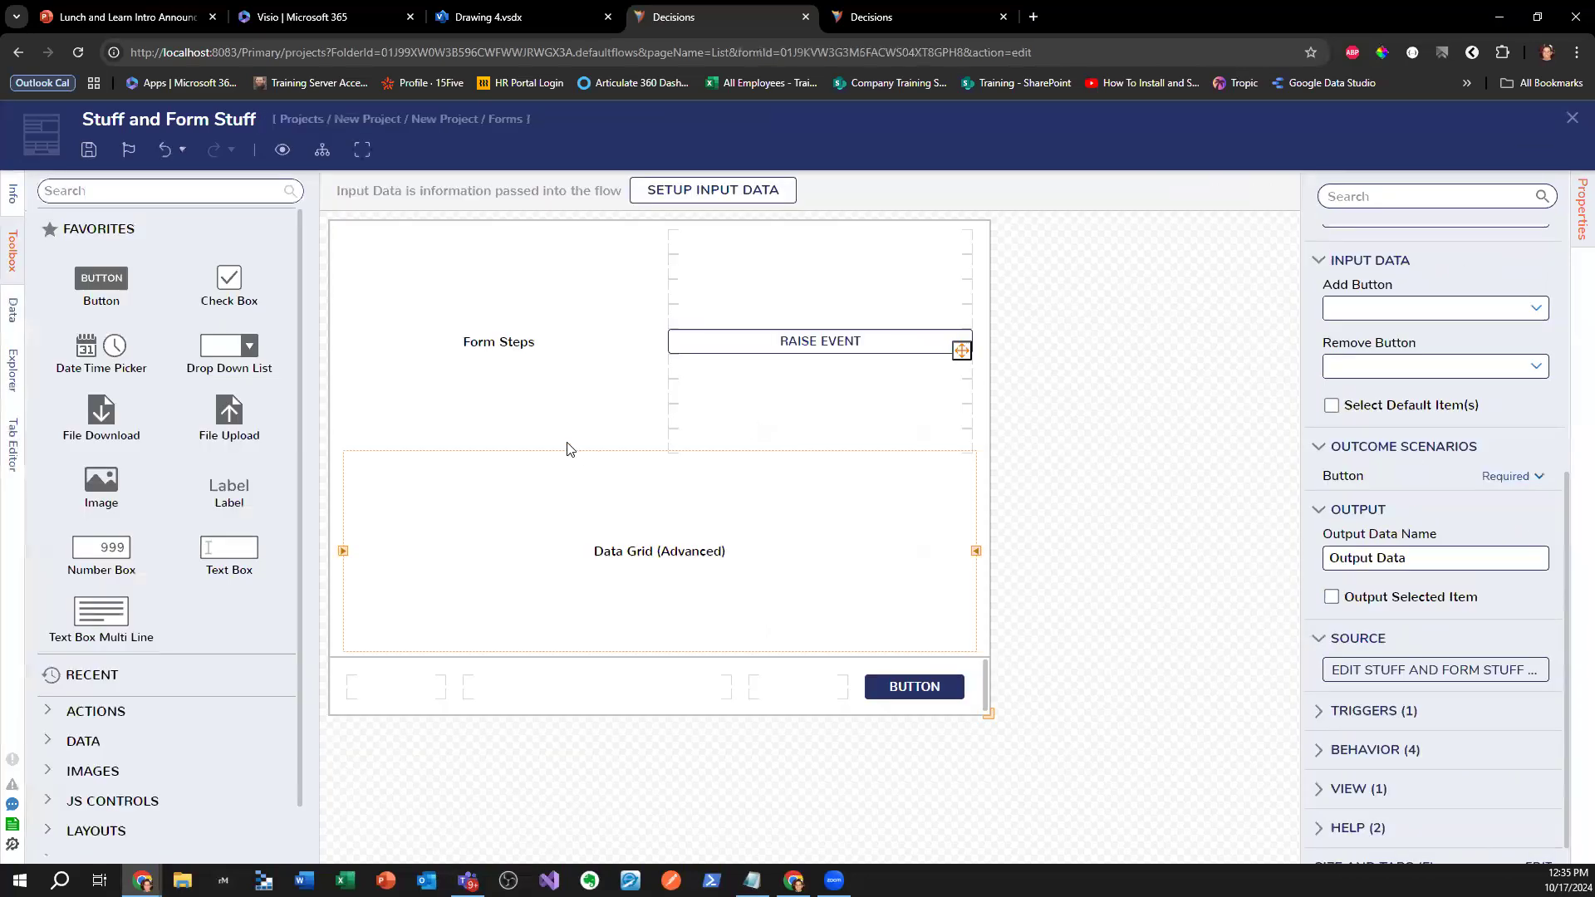
- Add a label above the Raise Event button at the top of the form, with its text taken from data name Data
drag(228, 490, 658, 306)
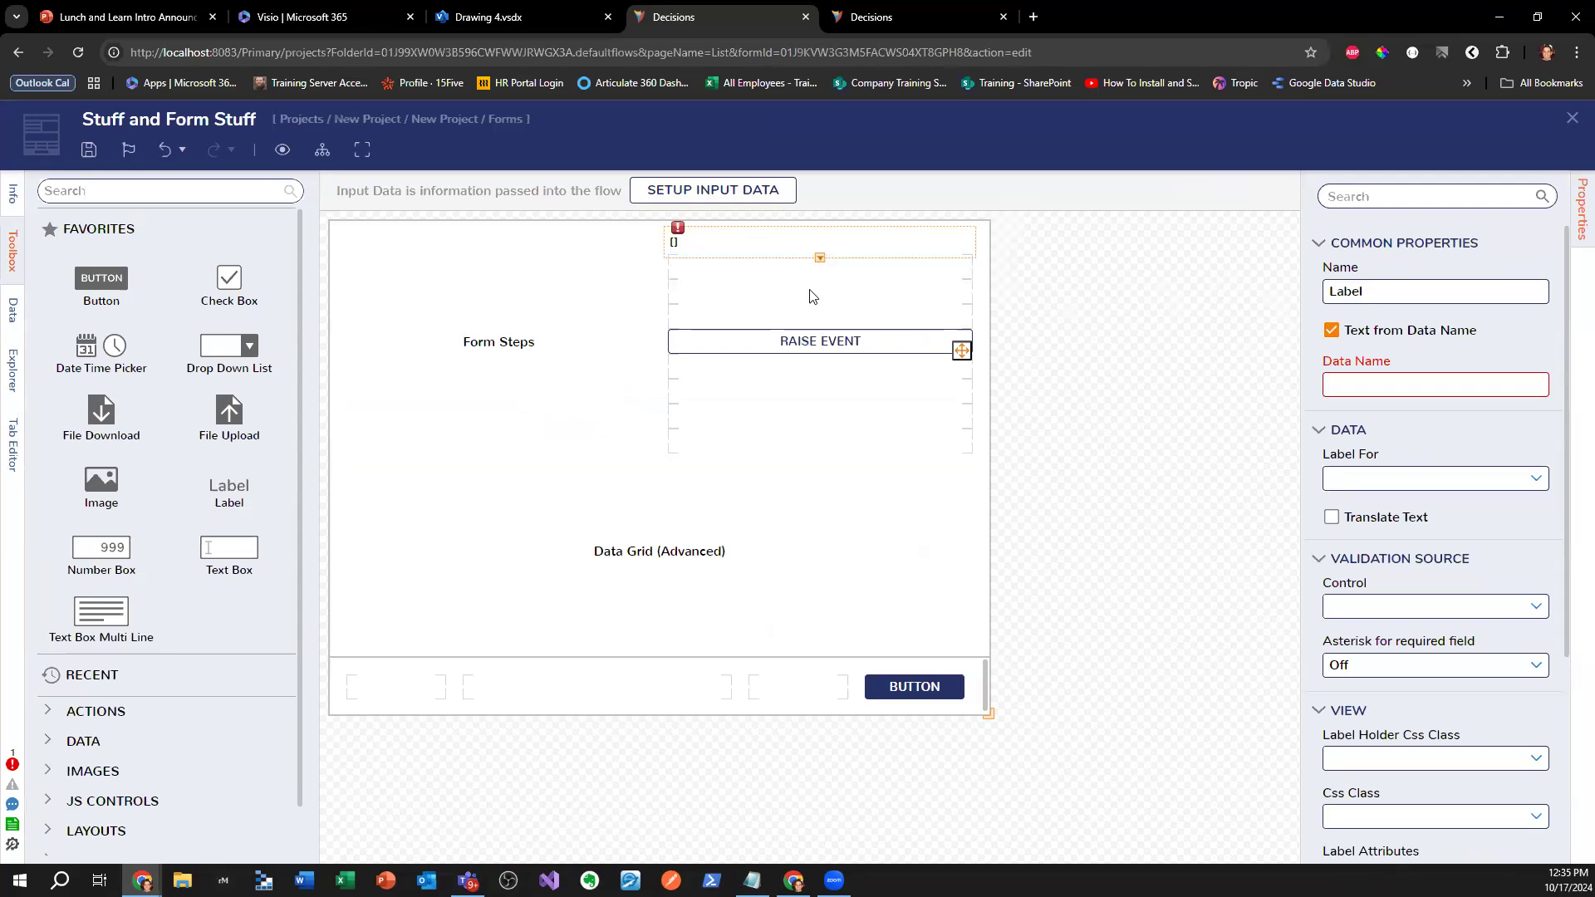
click(1370, 384)
text(Data)
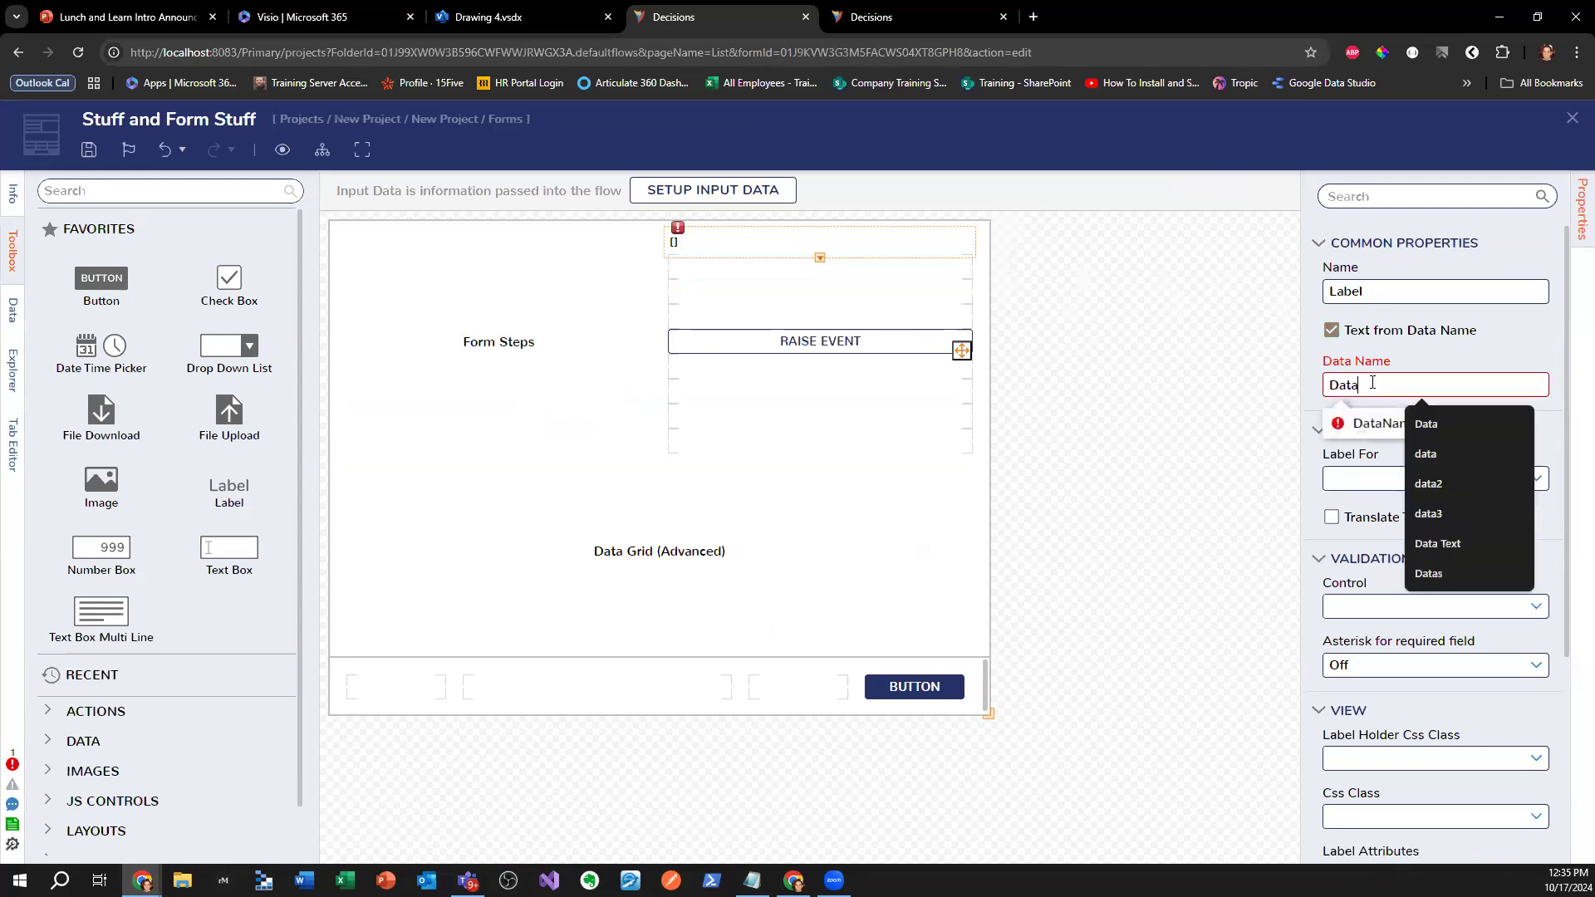
- Examine the advanced data grid's properties and its available Grid Mode options
click(788, 528)
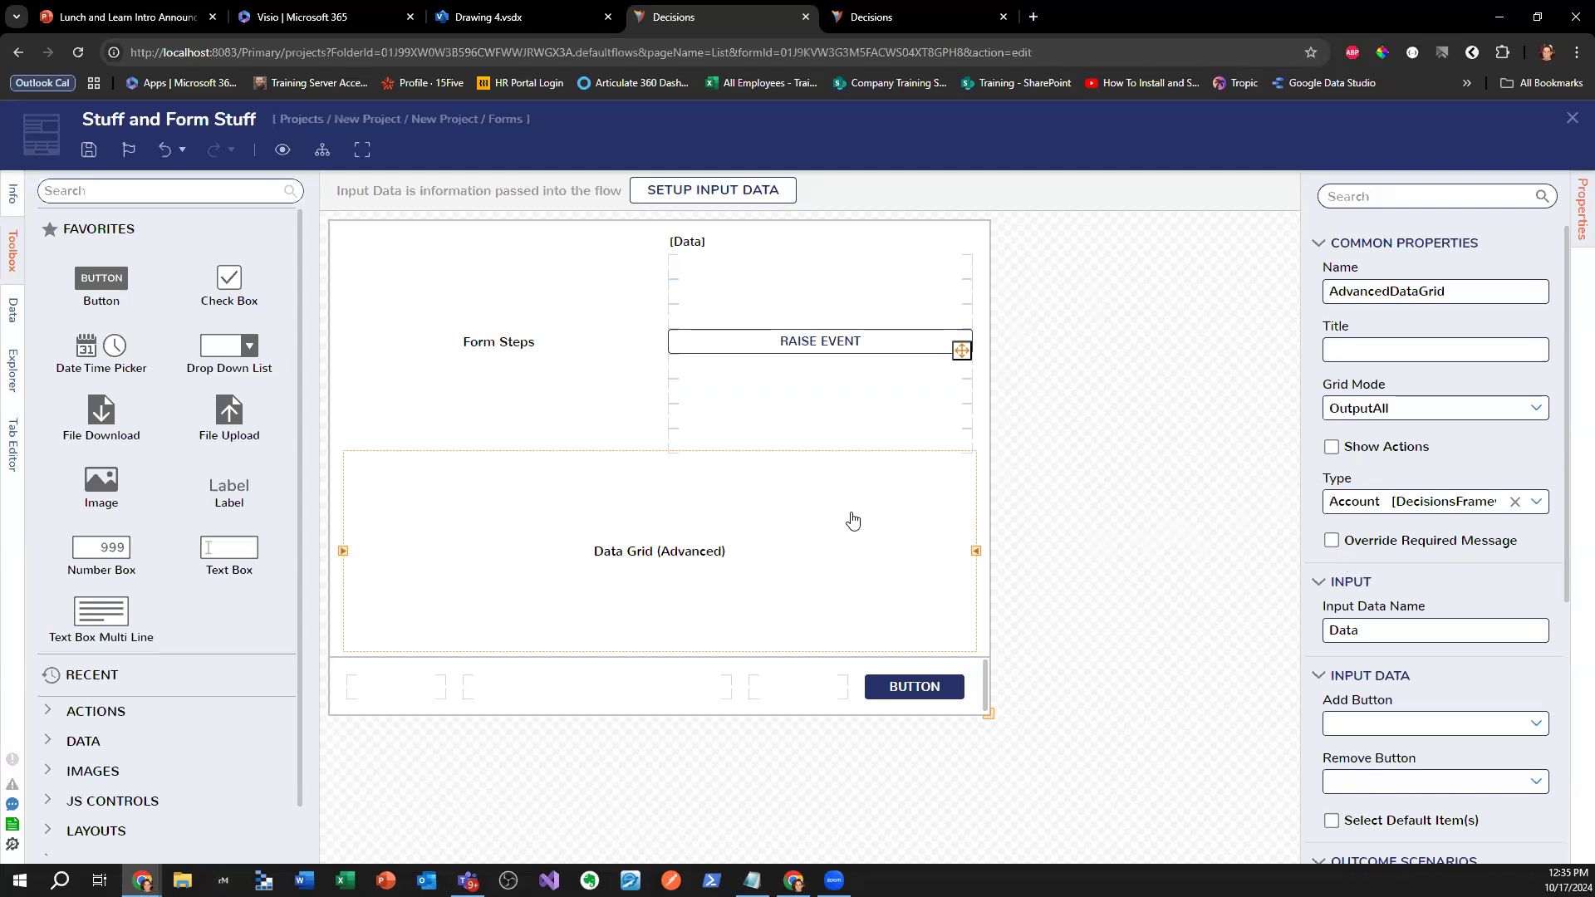
scroll(1366, 581, down, 3)
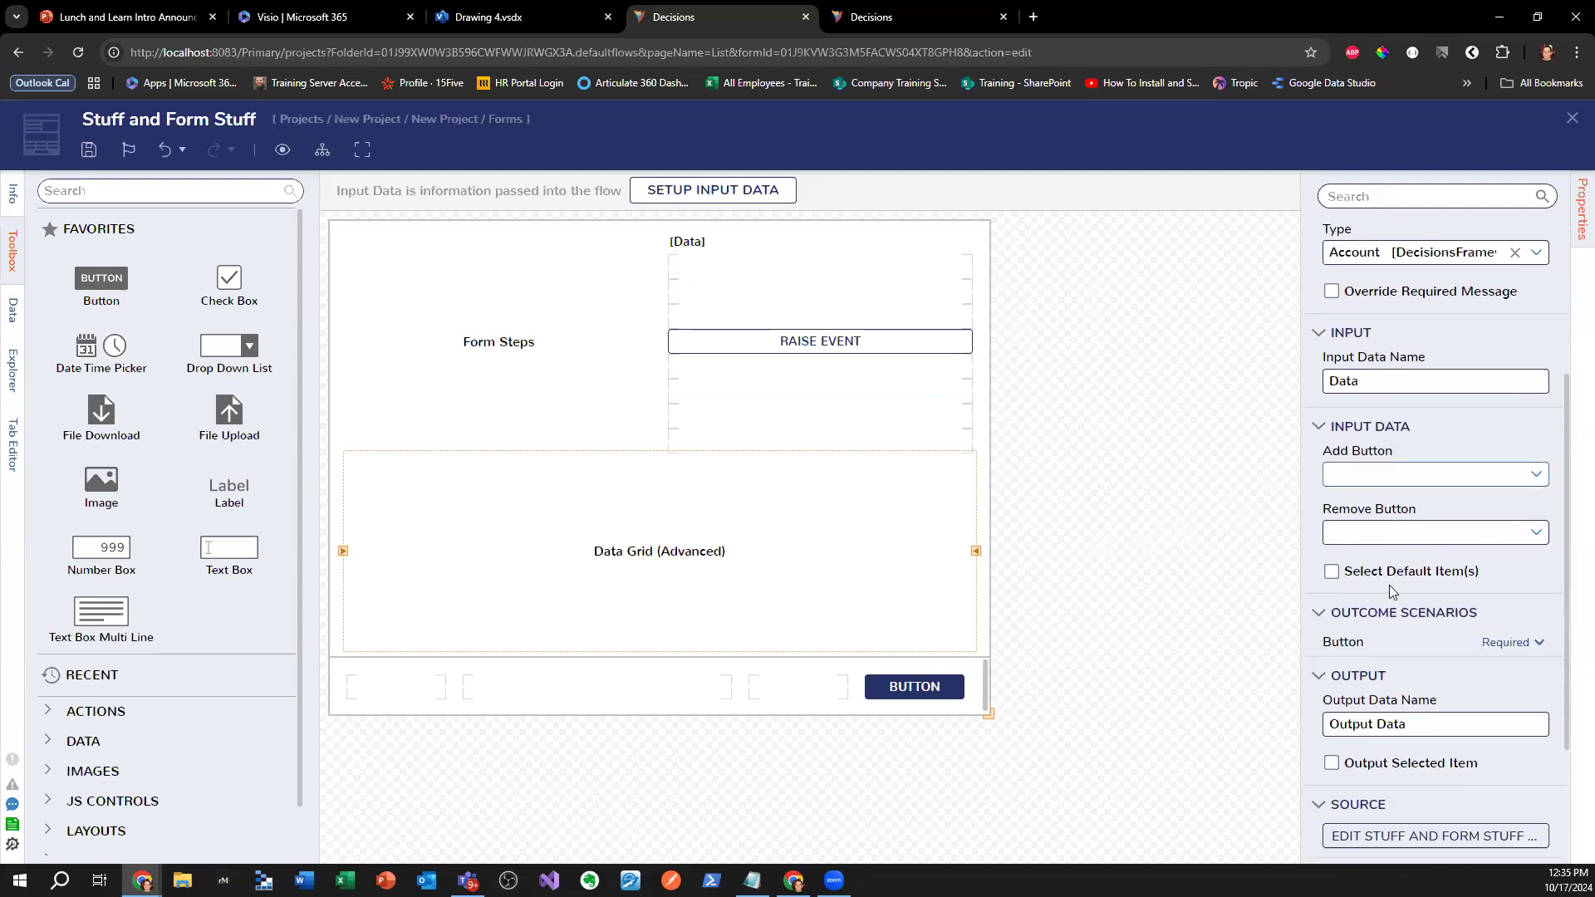
scroll(1374, 607, down, 2)
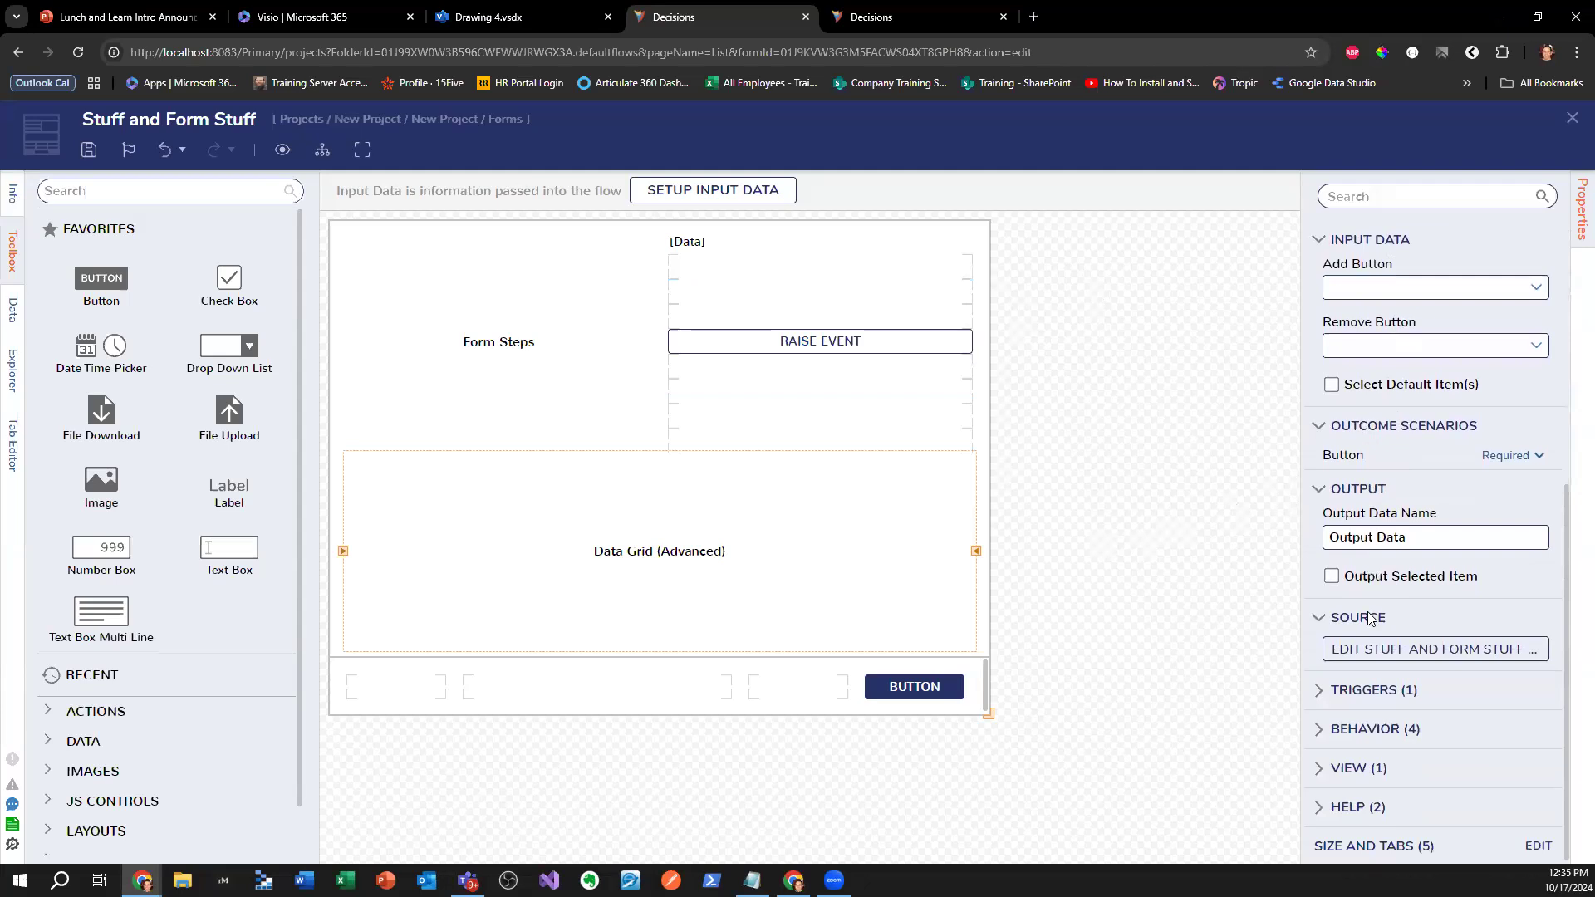
scroll(1375, 616, up, 2)
scroll(1379, 607, up, 4)
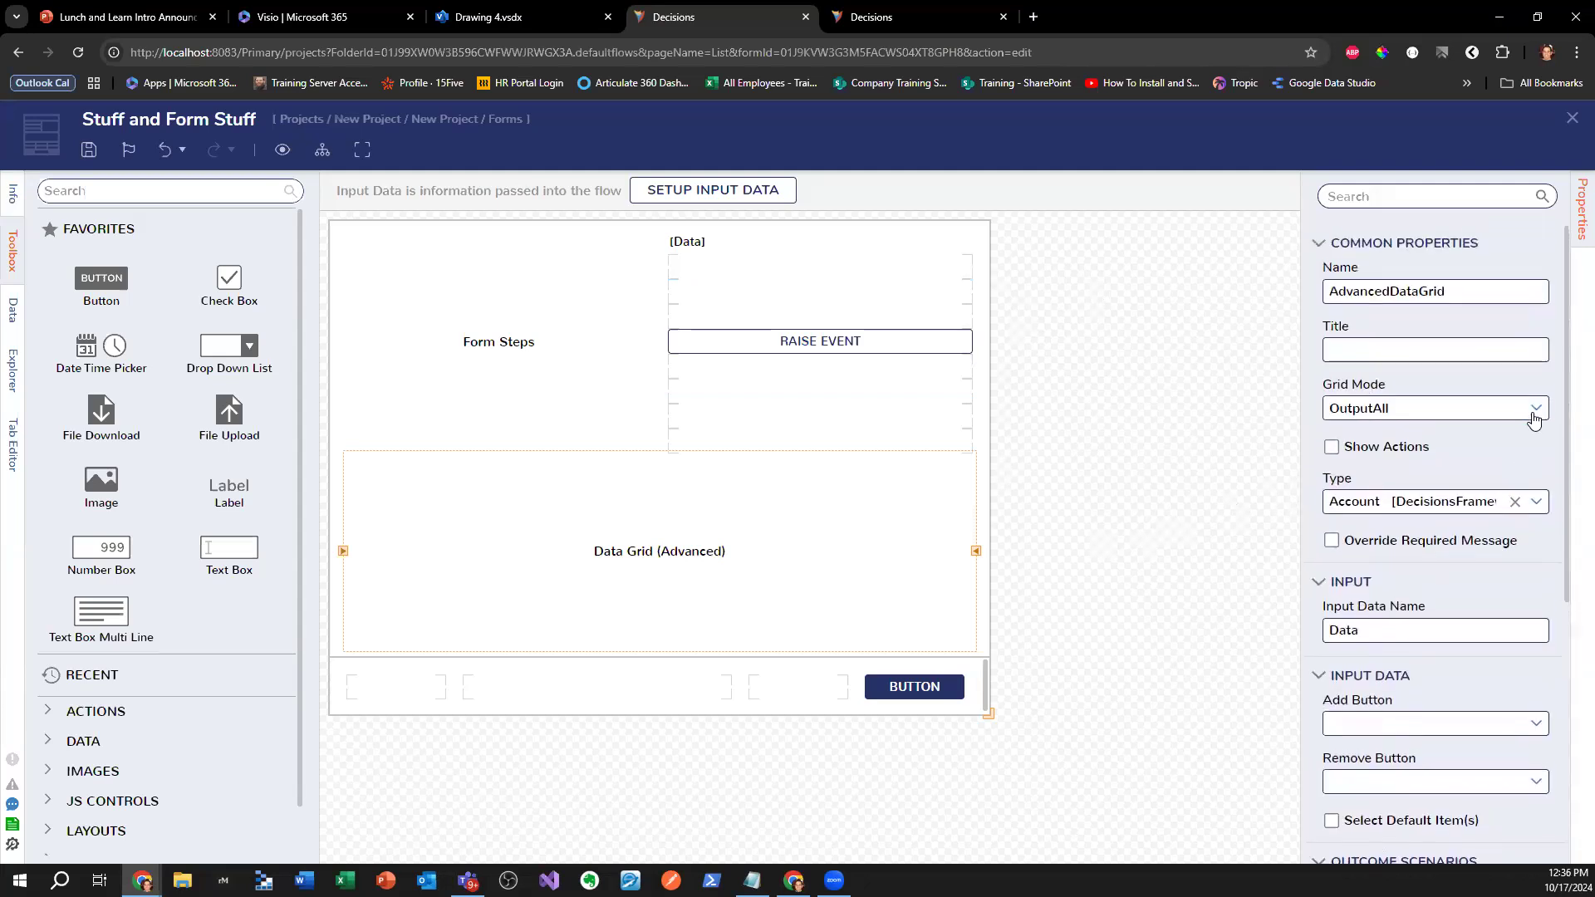
click(1533, 415)
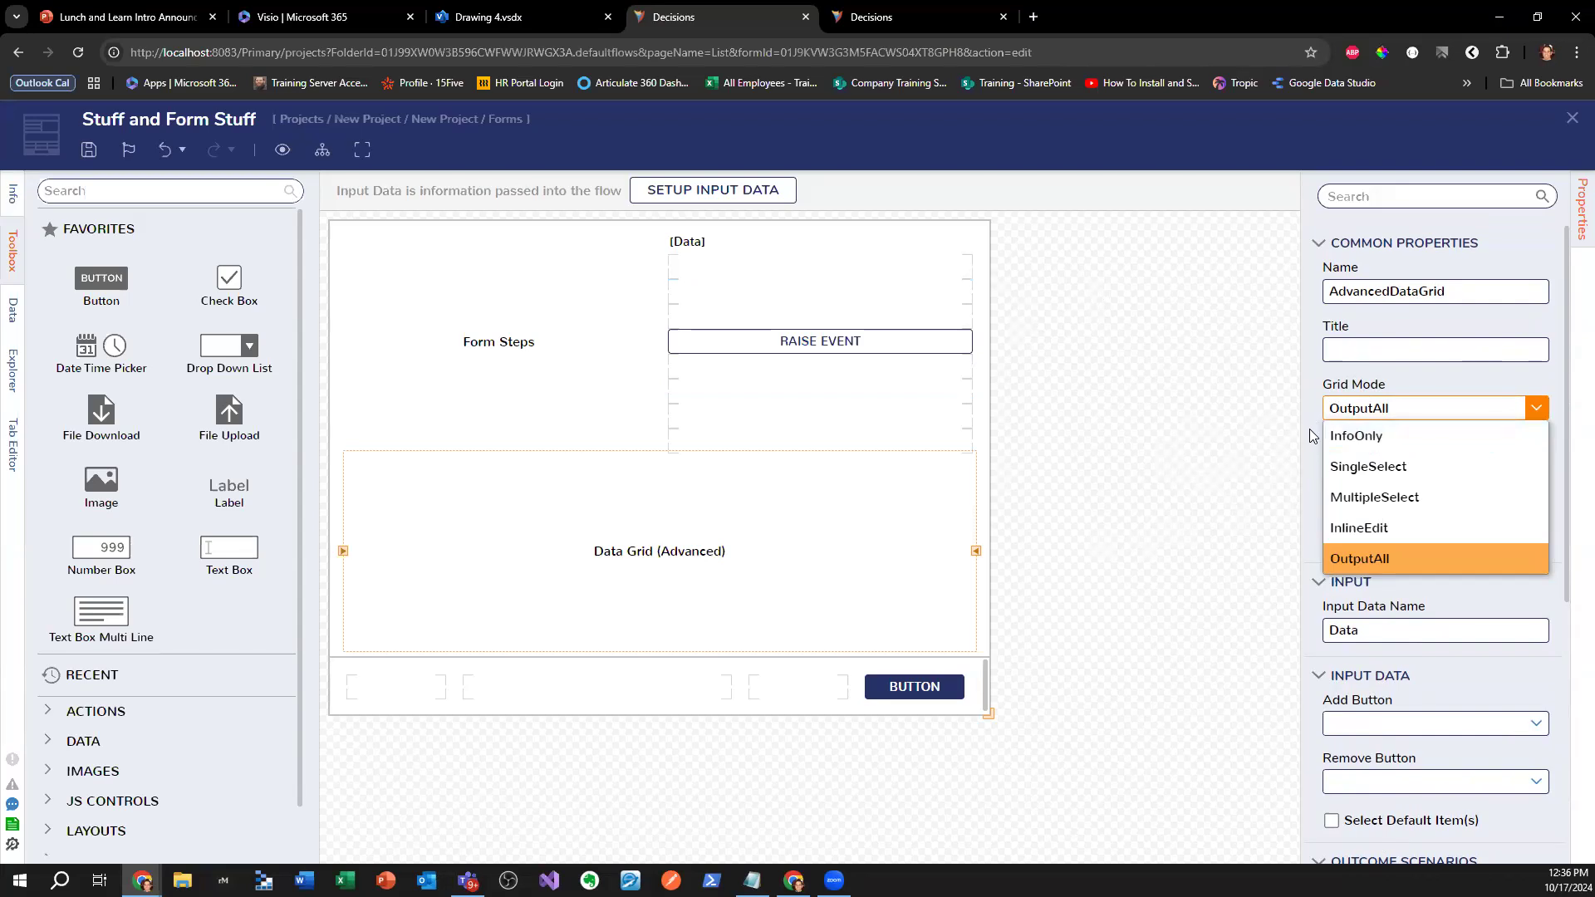
click(1334, 565)
- Check which controls the data grid's Add Button setting offers, and review the Grid Mode choices again
scroll(1439, 693, down, 2)
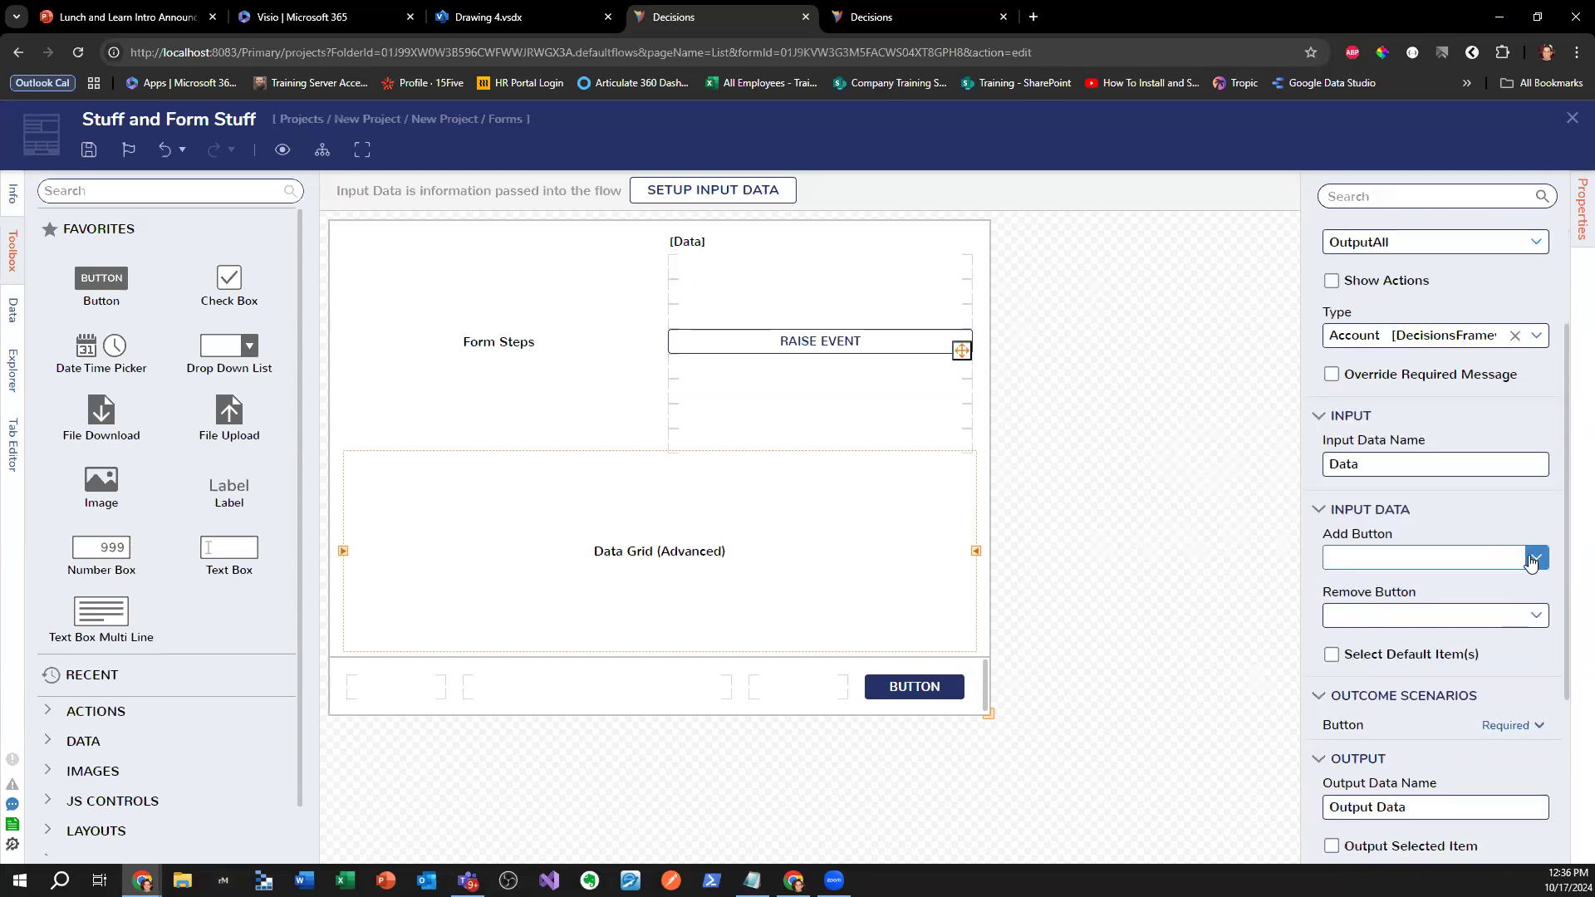
scroll(1462, 465, up, 2)
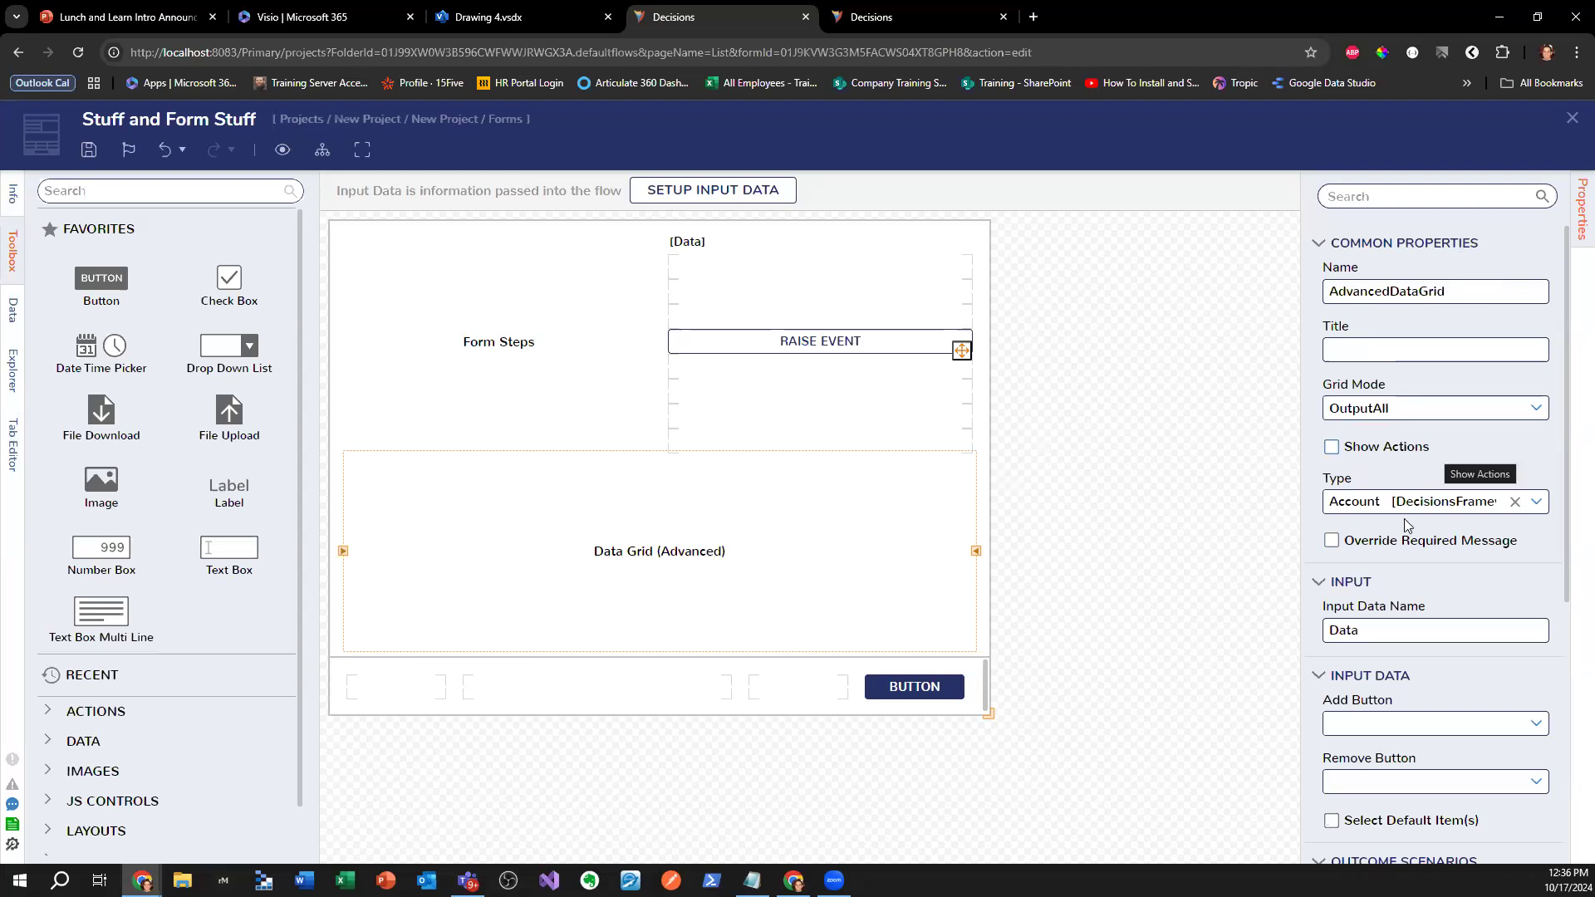
scroll(1531, 559, down, 2)
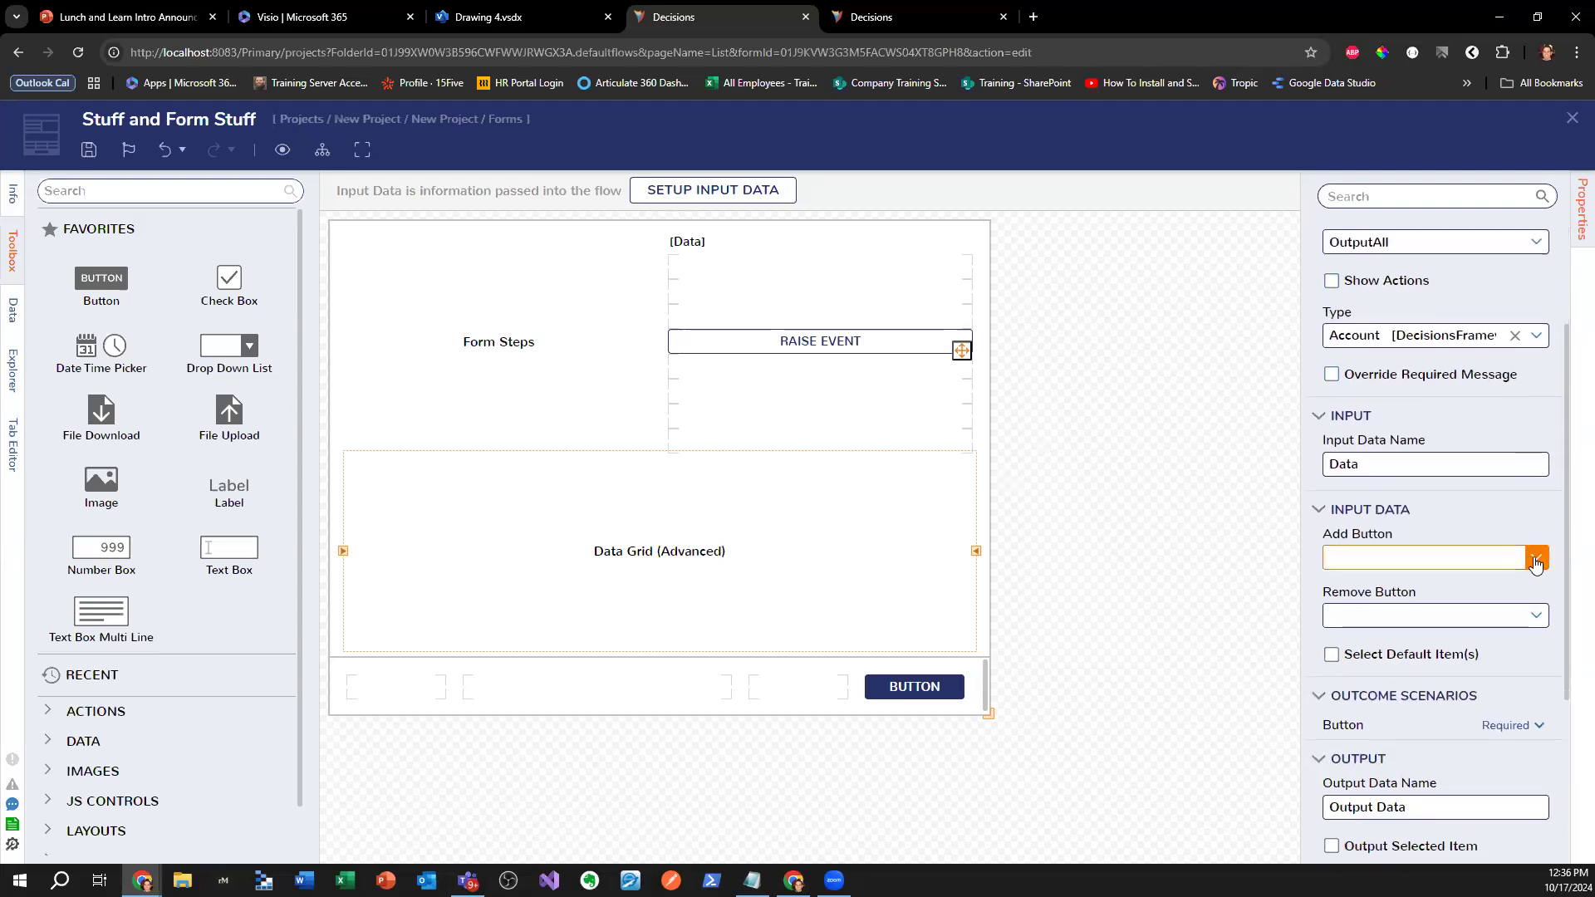
click(1535, 559)
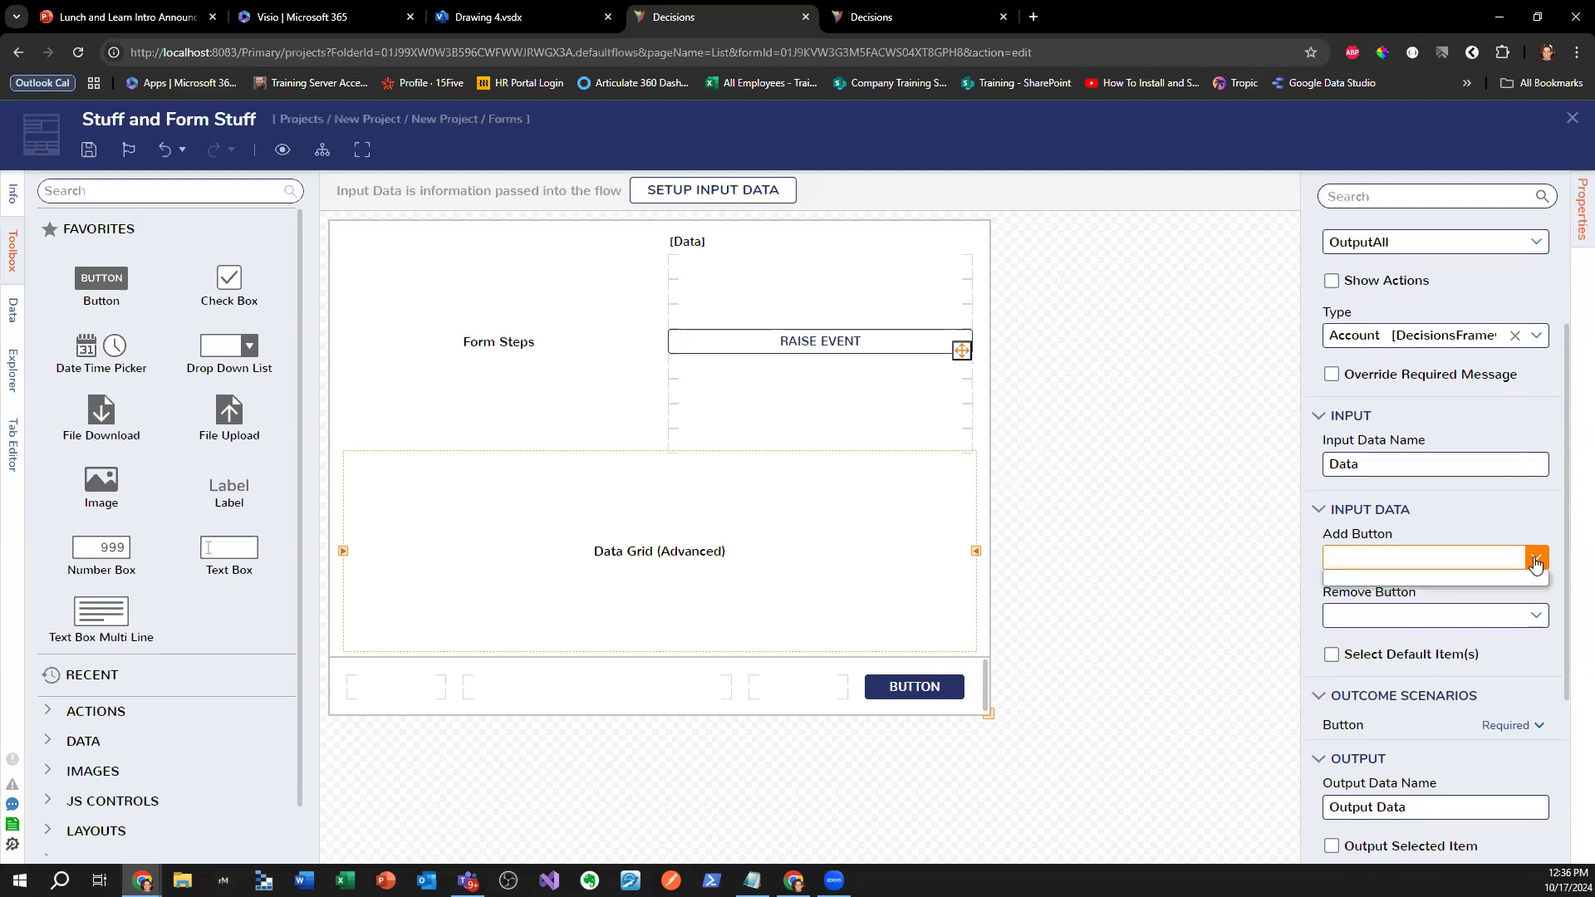
click(1535, 560)
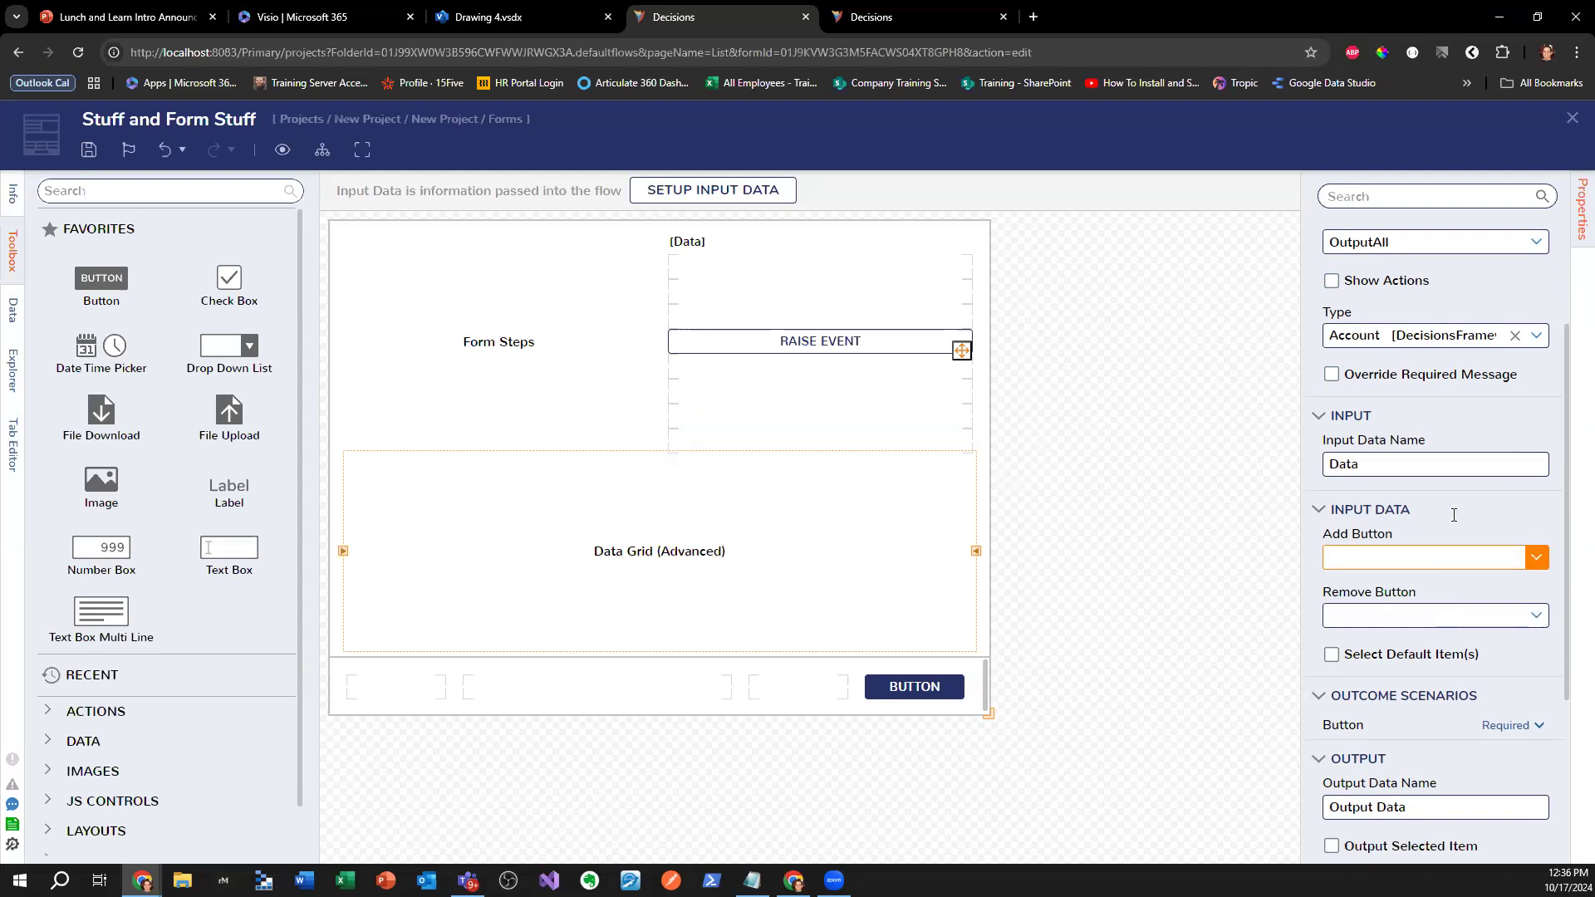
scroll(1495, 399, up, 2)
click(1532, 408)
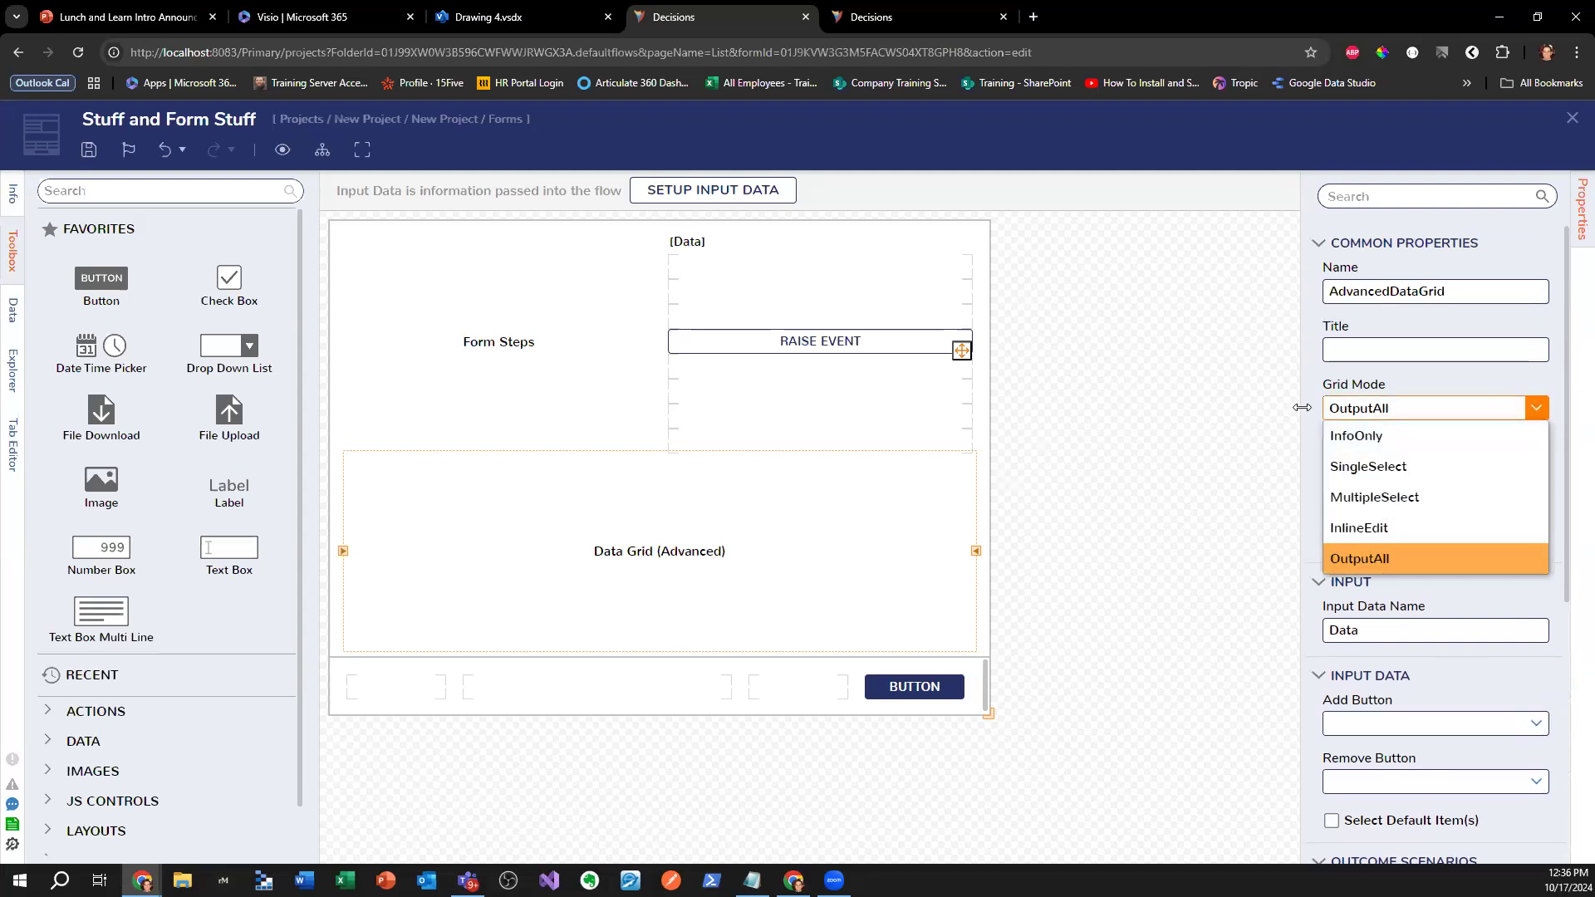
click(1408, 653)
scroll(1432, 667, down, 2)
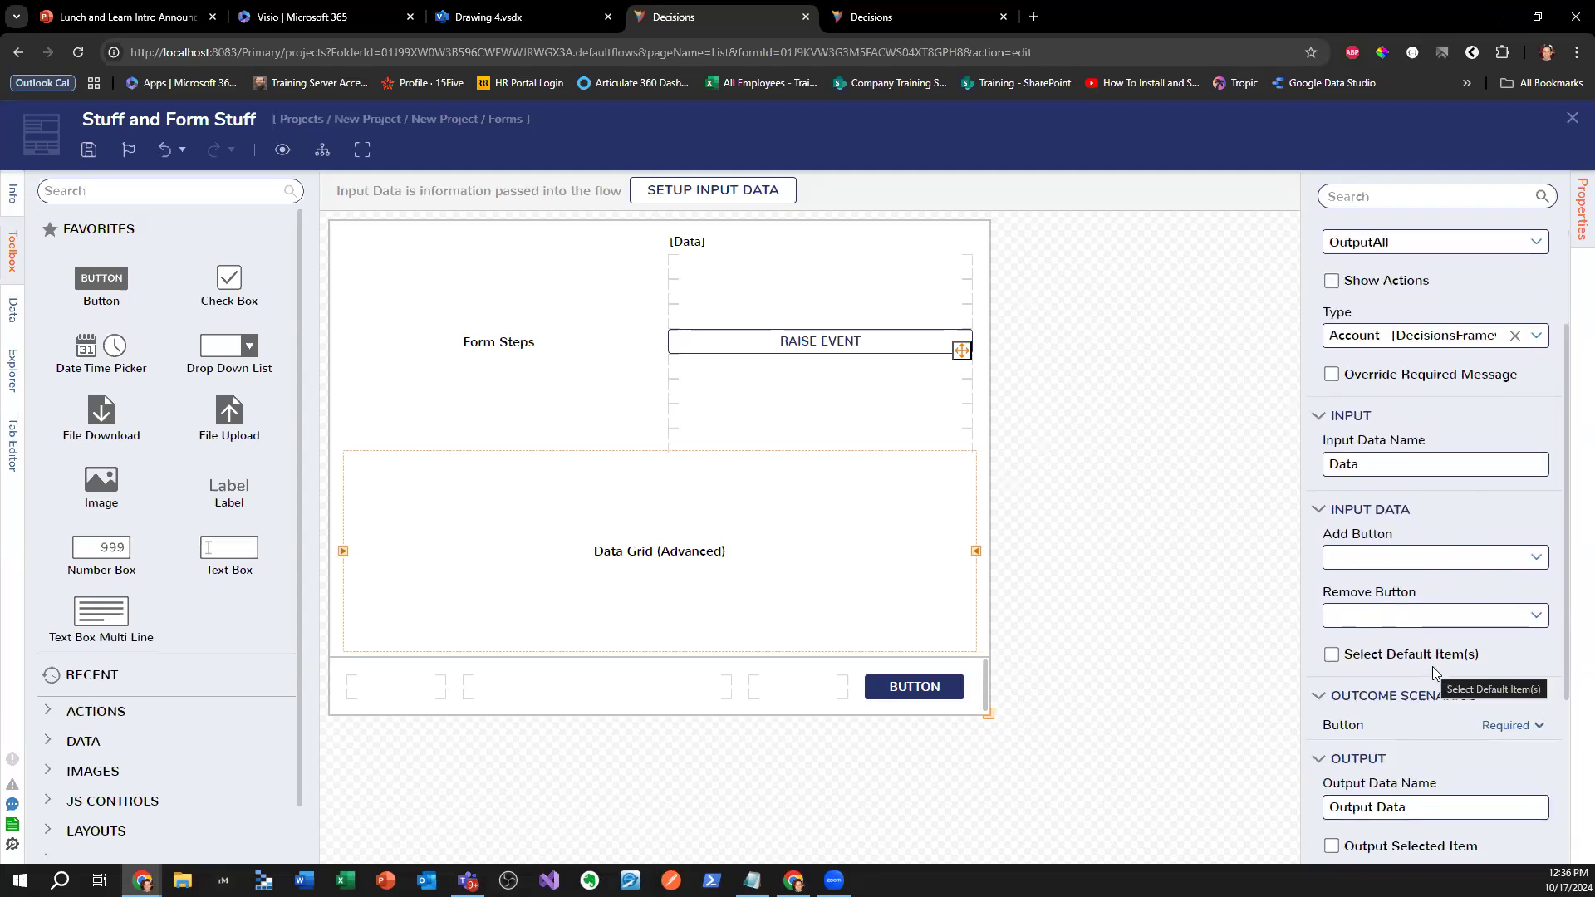
- Find the Data Grid Add Button component and place it on the form below the Raise Event button
click(108, 189)
text(Add Button)
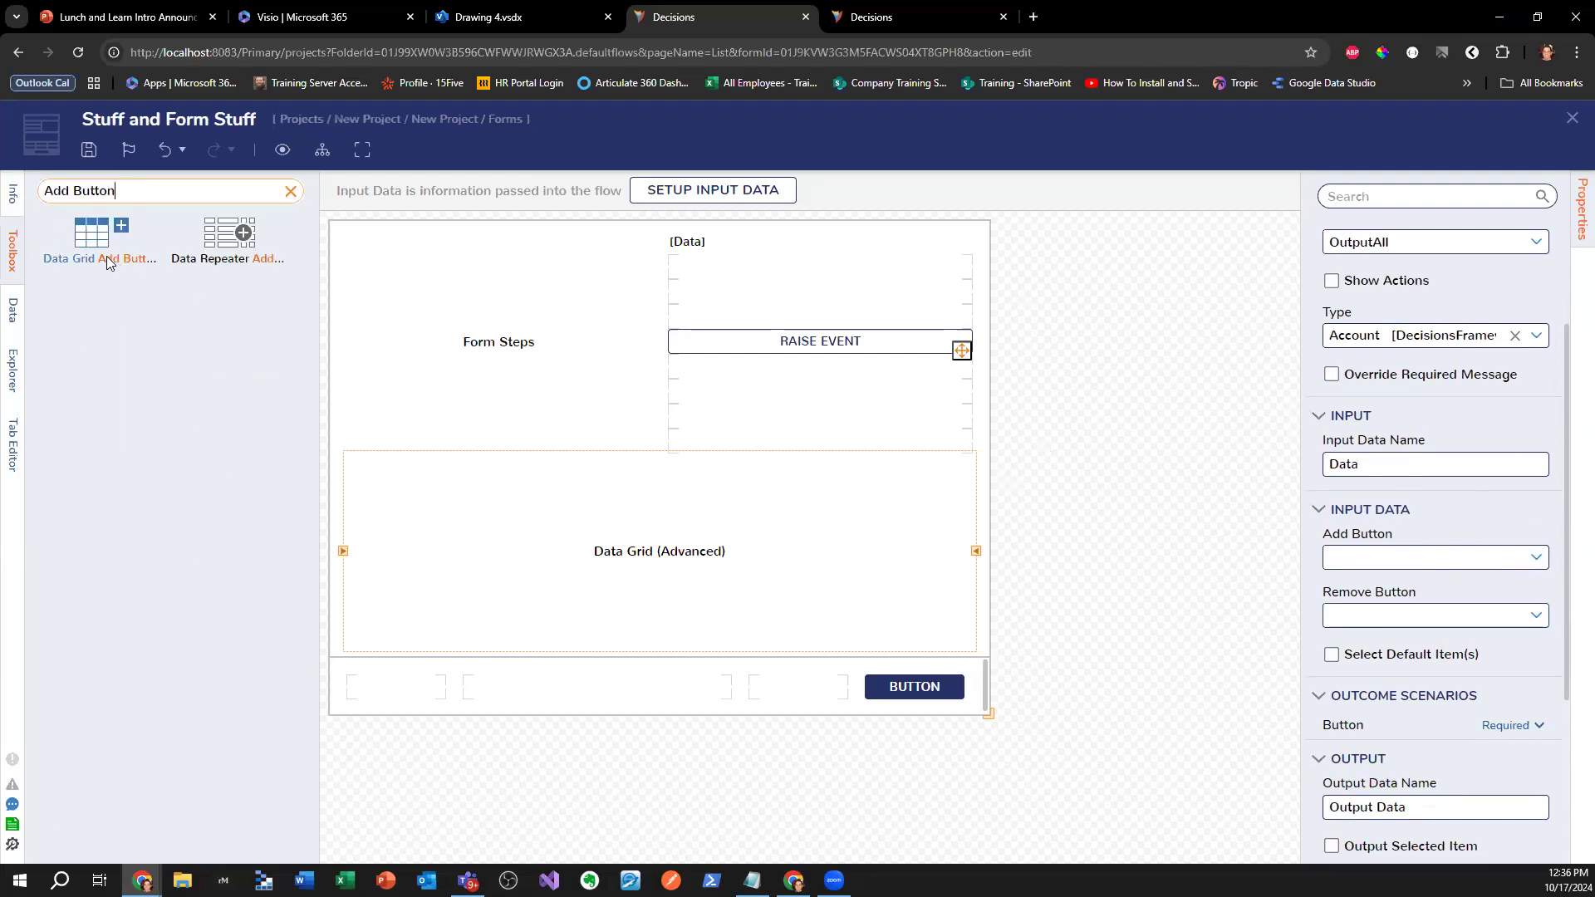
drag(108, 262, 810, 391)
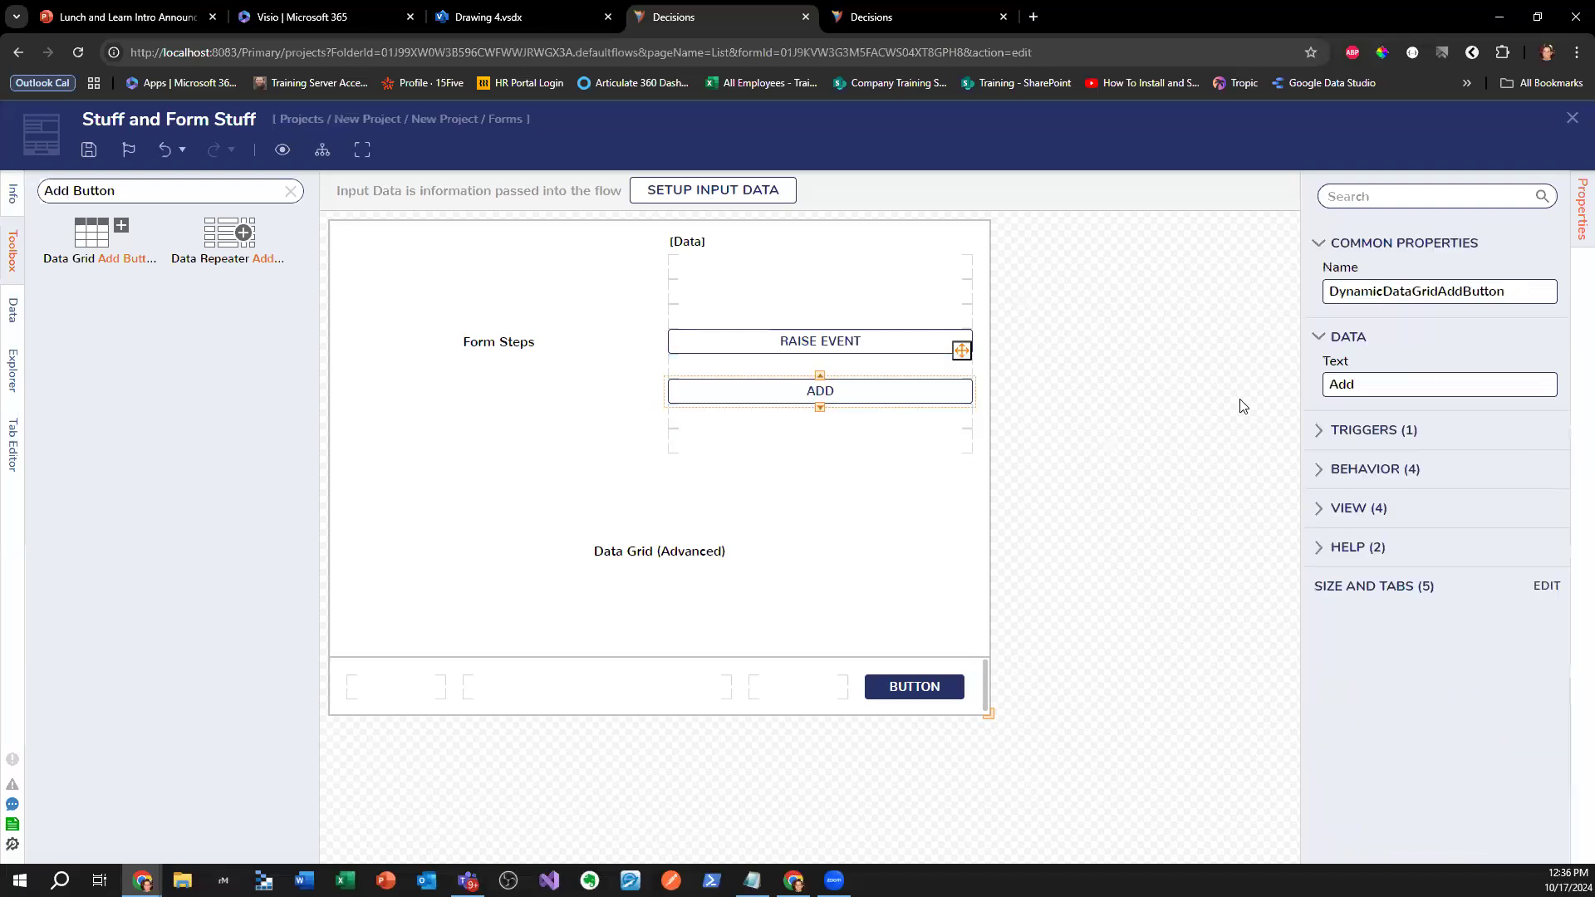
- Assign DynamicDataGridAddButton as the advanced data grid's Add Button
click(972, 535)
scroll(1488, 608, down, 2)
click(1536, 640)
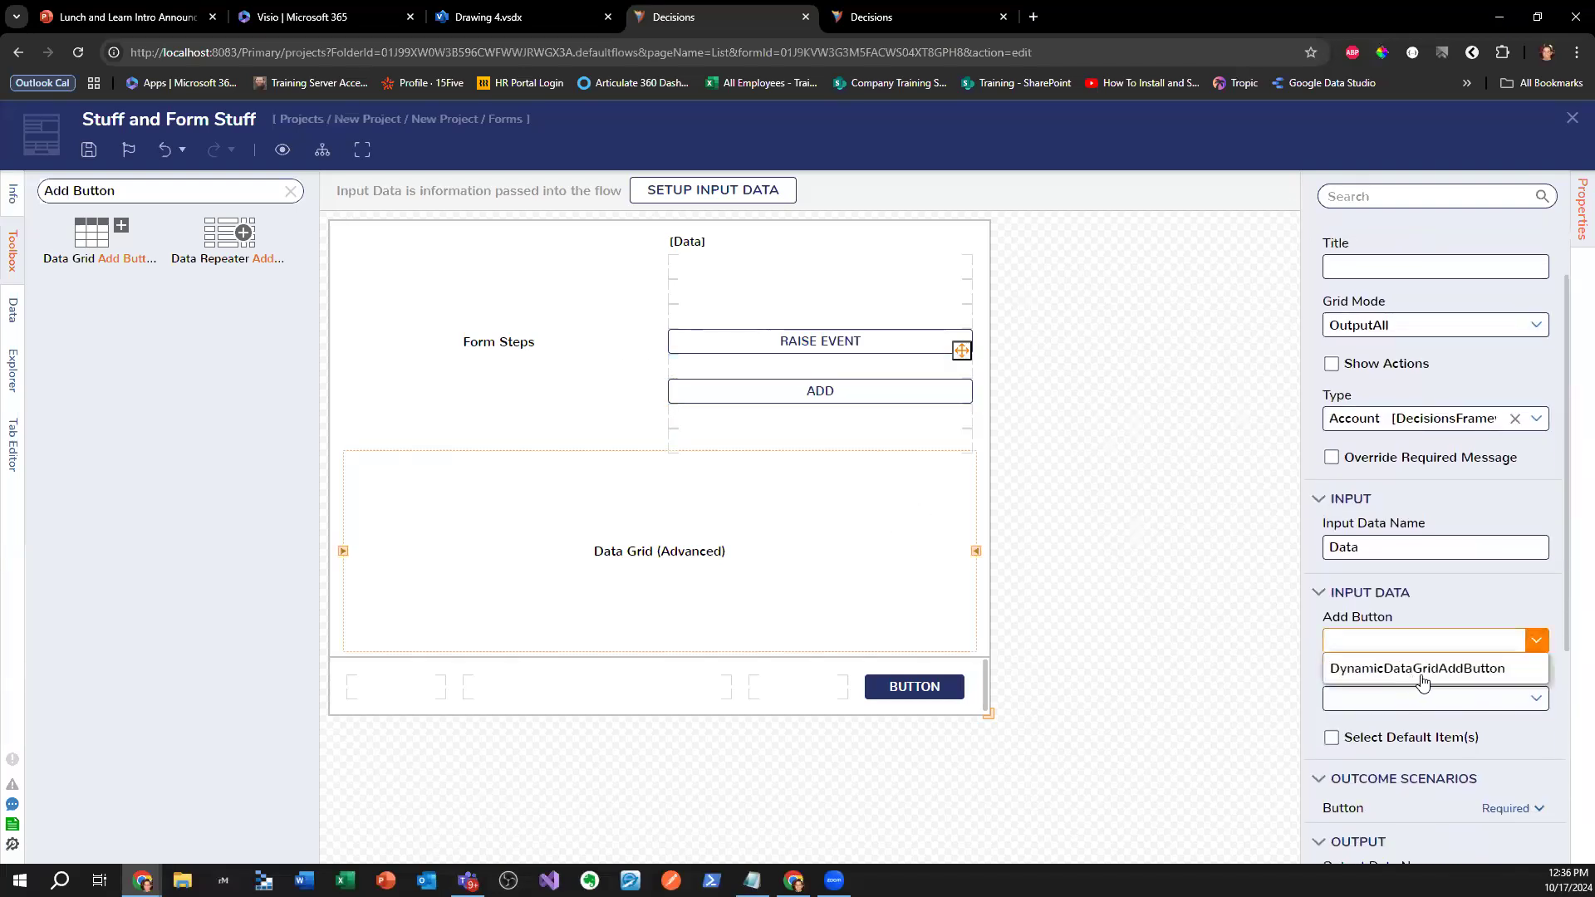
click(1422, 679)
- Rename the grid's add button control to Cheese and try to reassign it in the data grid's Add Button setting
click(874, 399)
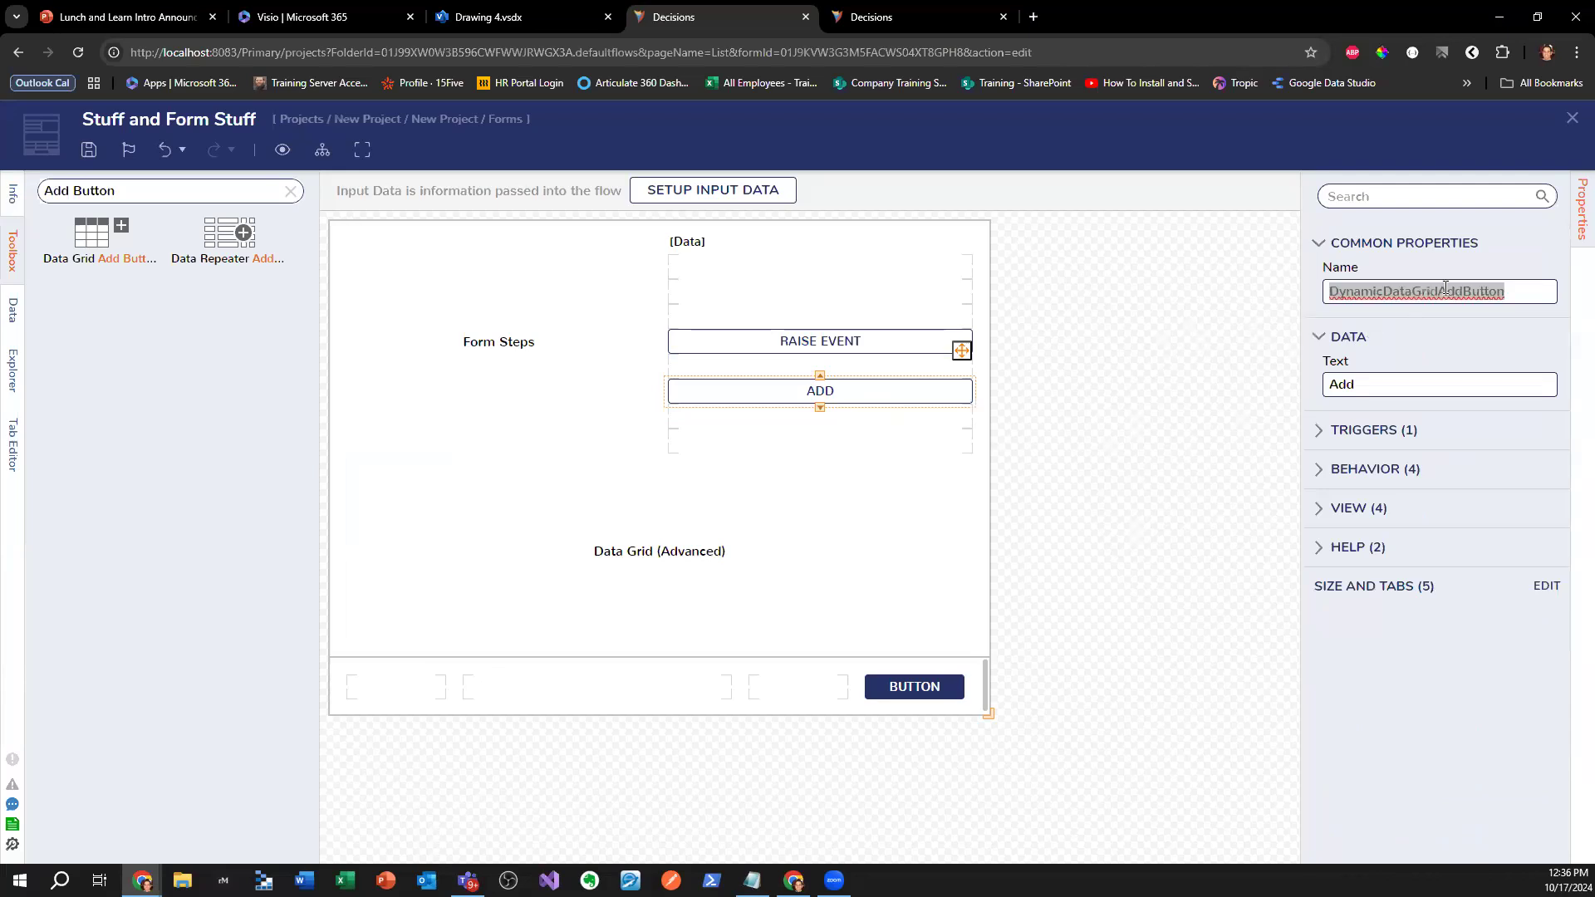
text(Cheese)
click(909, 539)
scroll(1514, 666, down, 3)
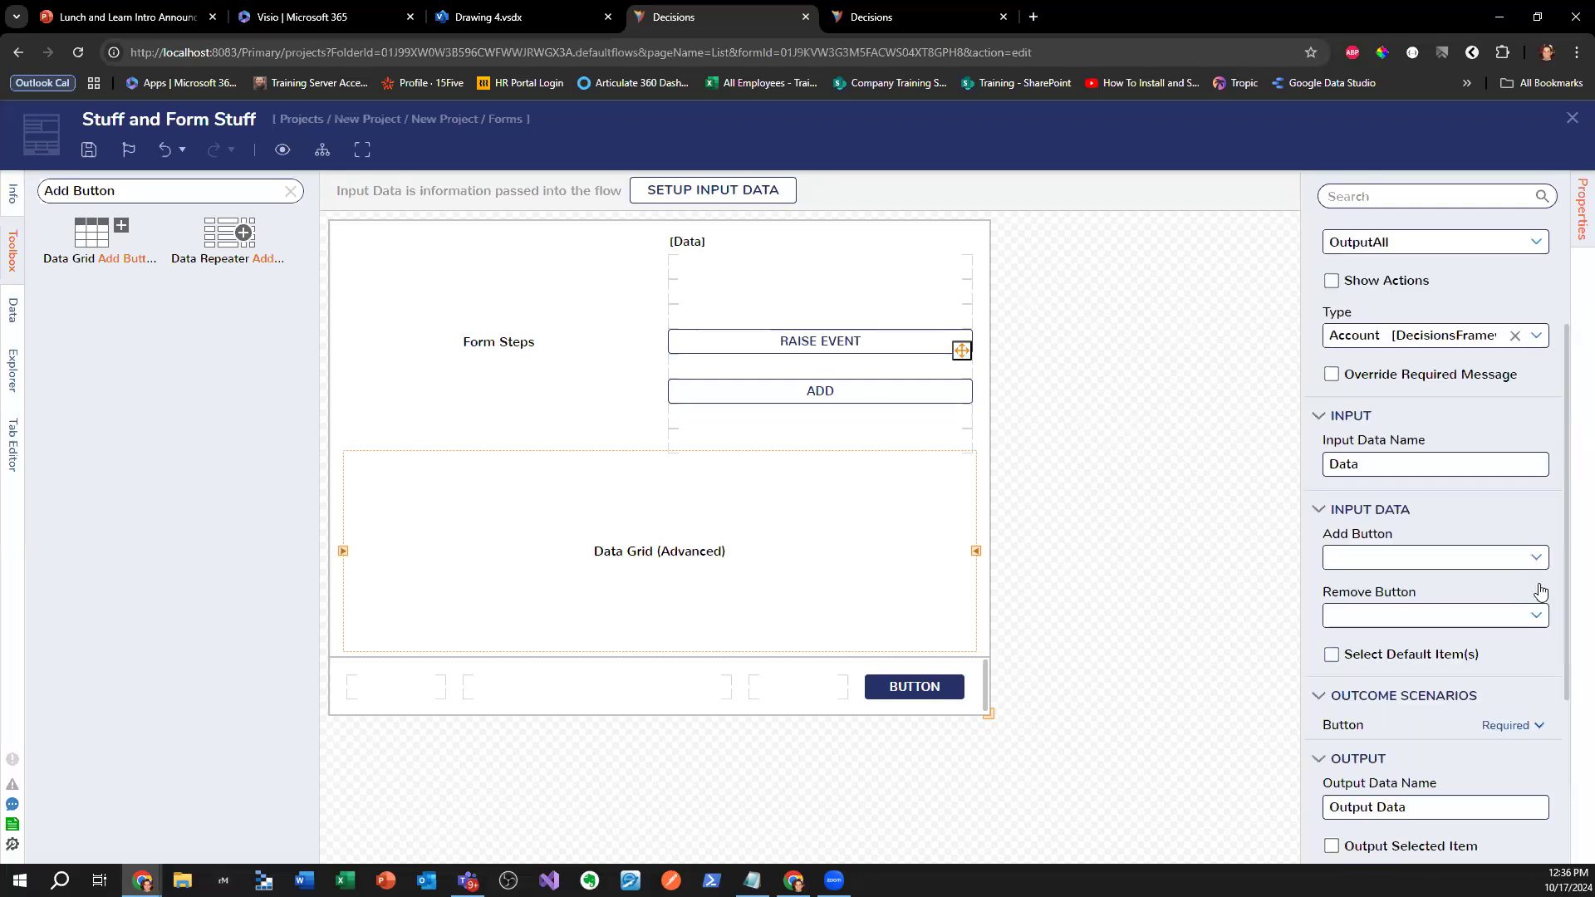
click(1433, 600)
- Rename the grid's add button control as Add
click(785, 395)
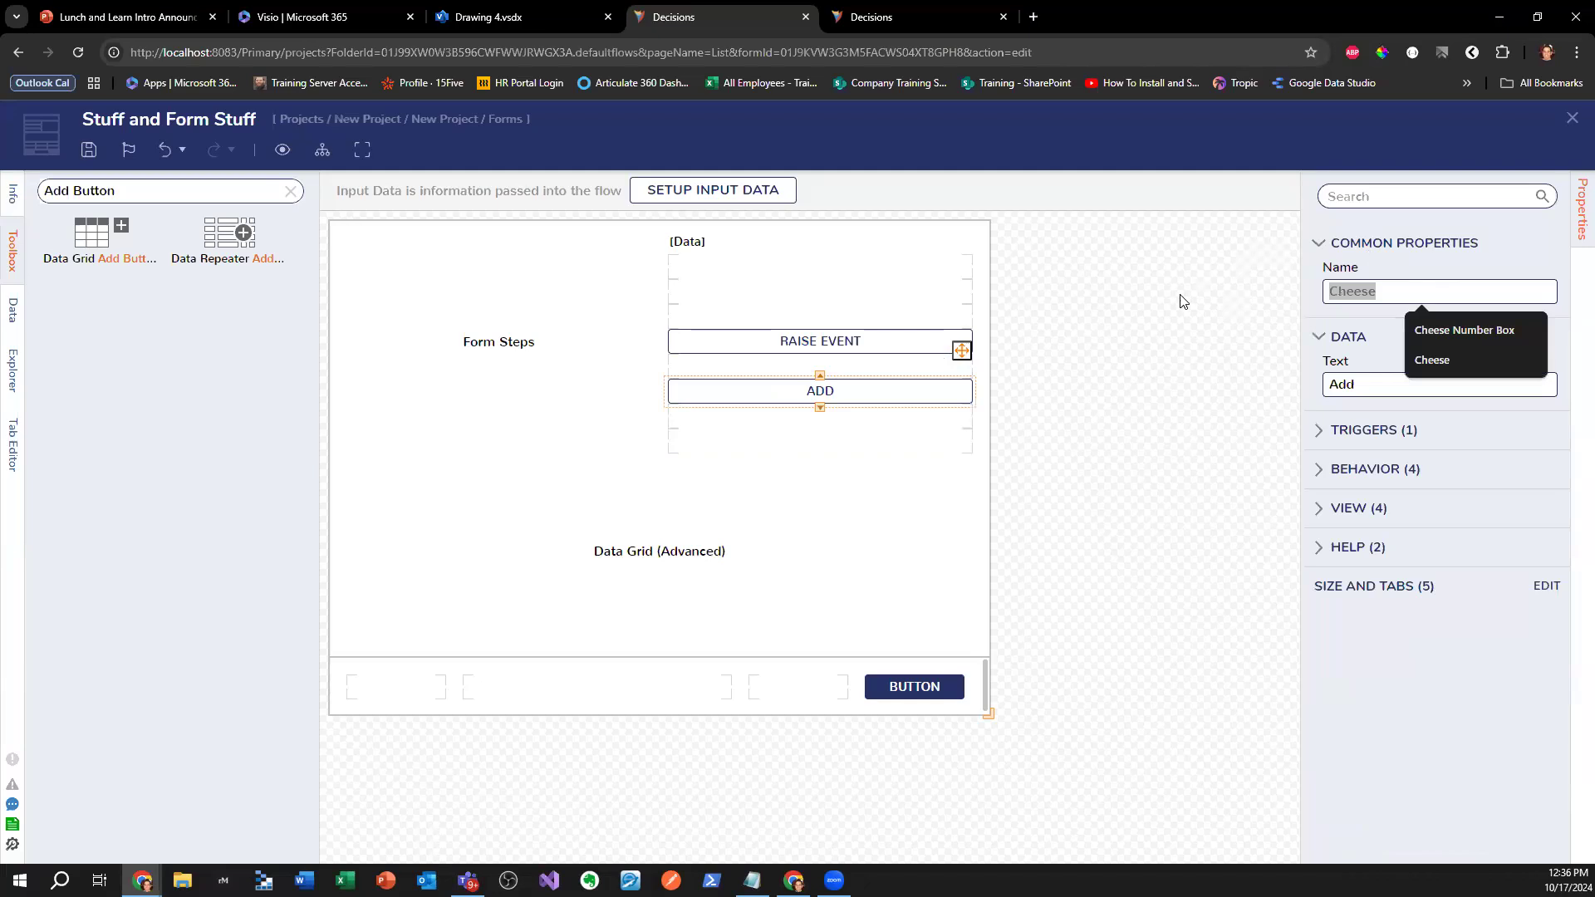
text(Add)
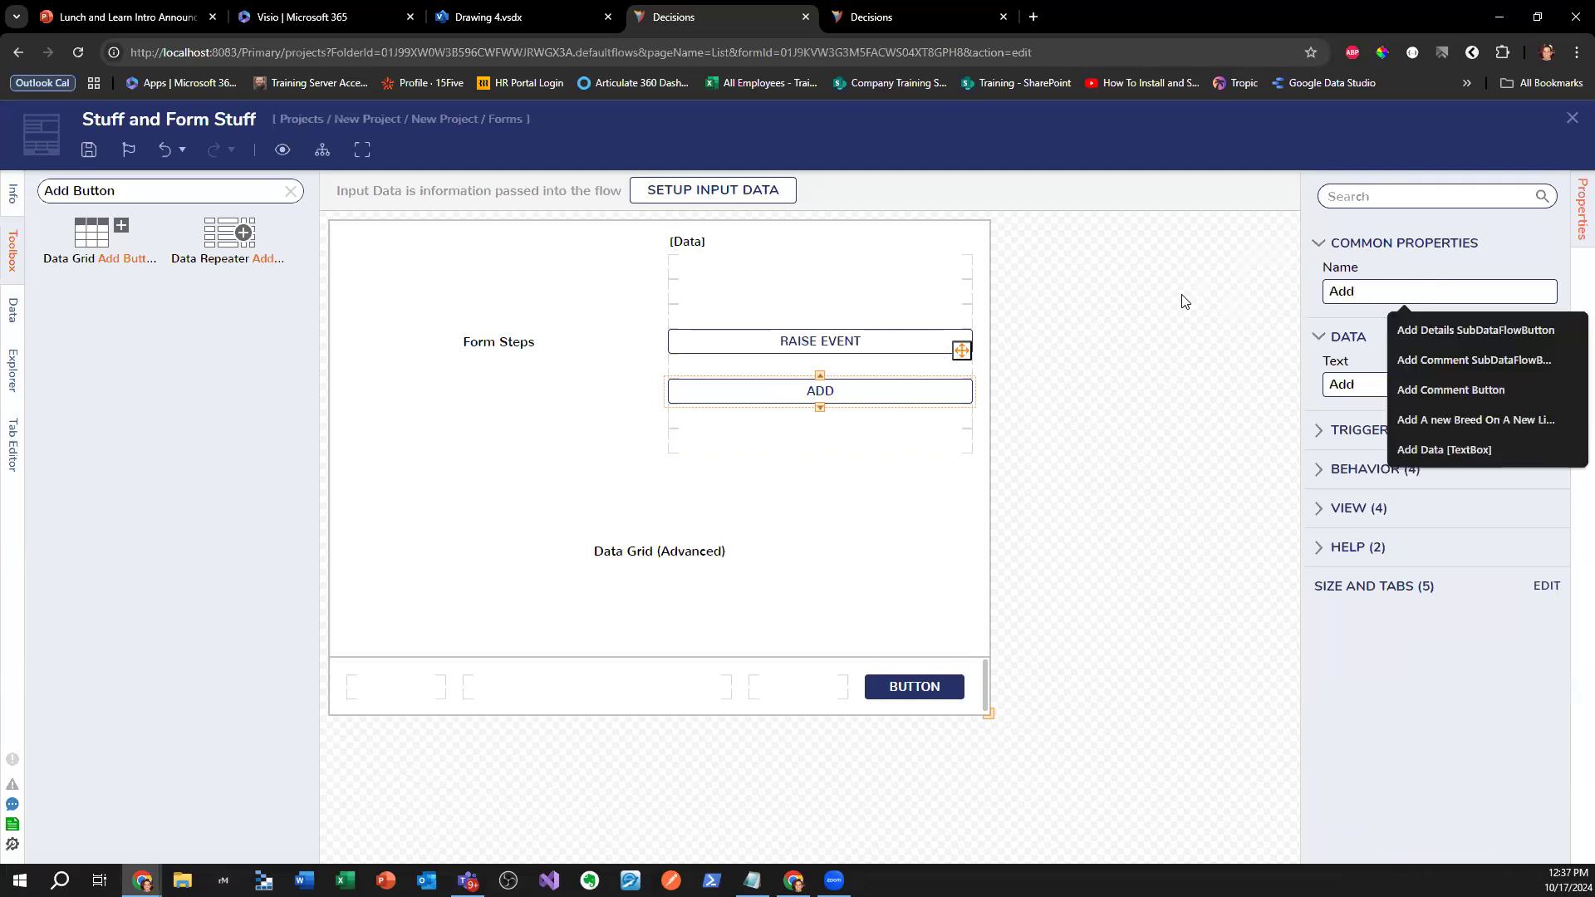
click(1184, 423)
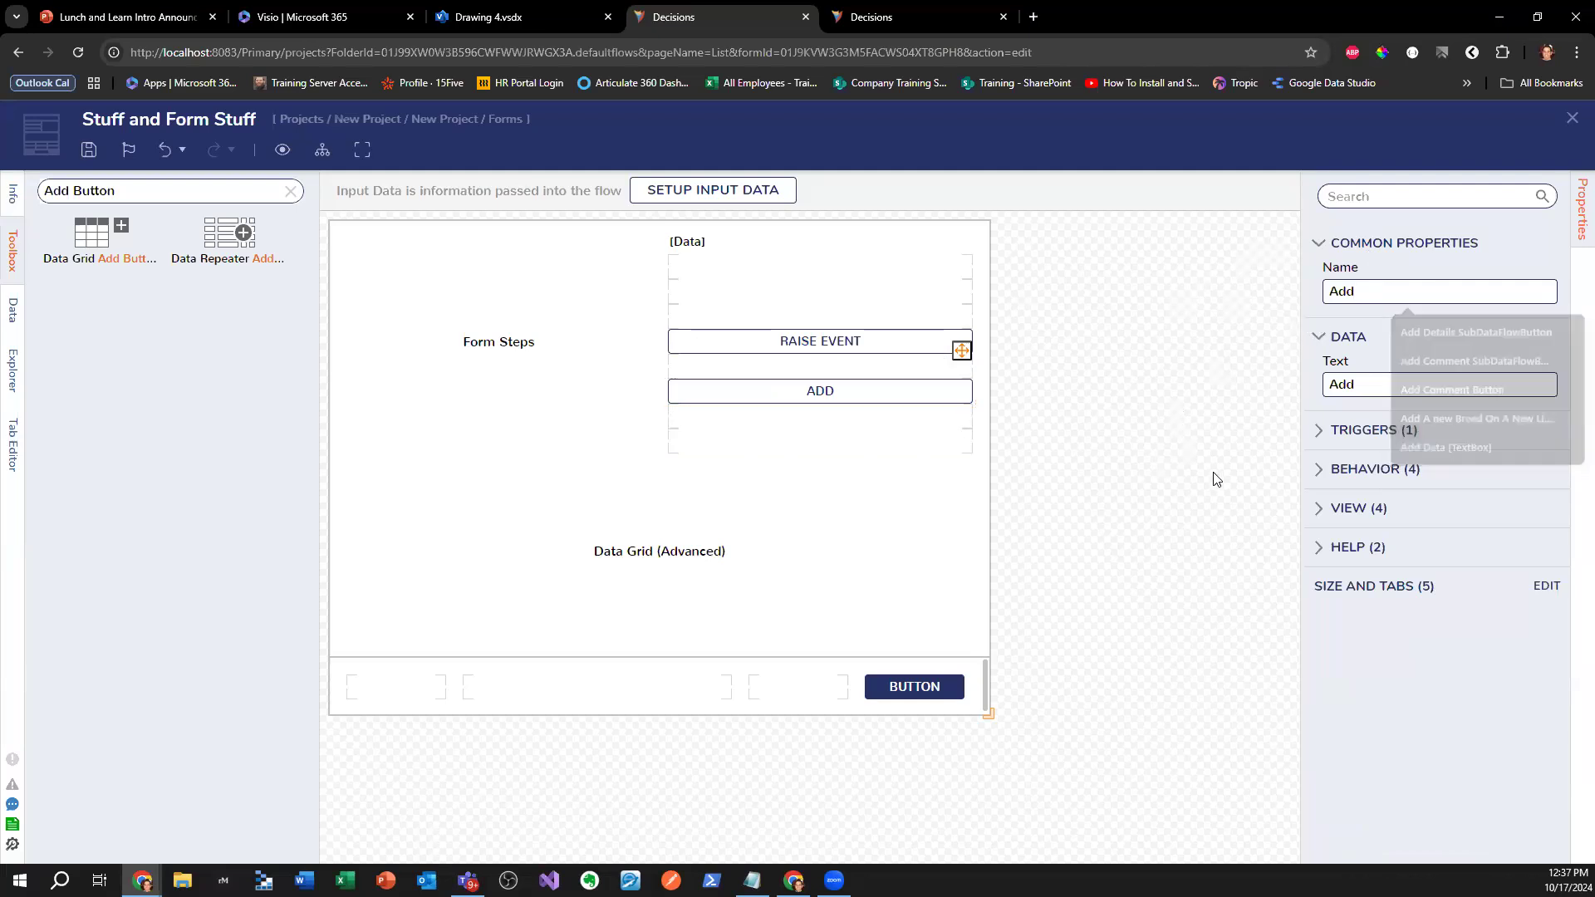
- Recheck the properties of the data grid and the Add button, and save and close the form
click(804, 516)
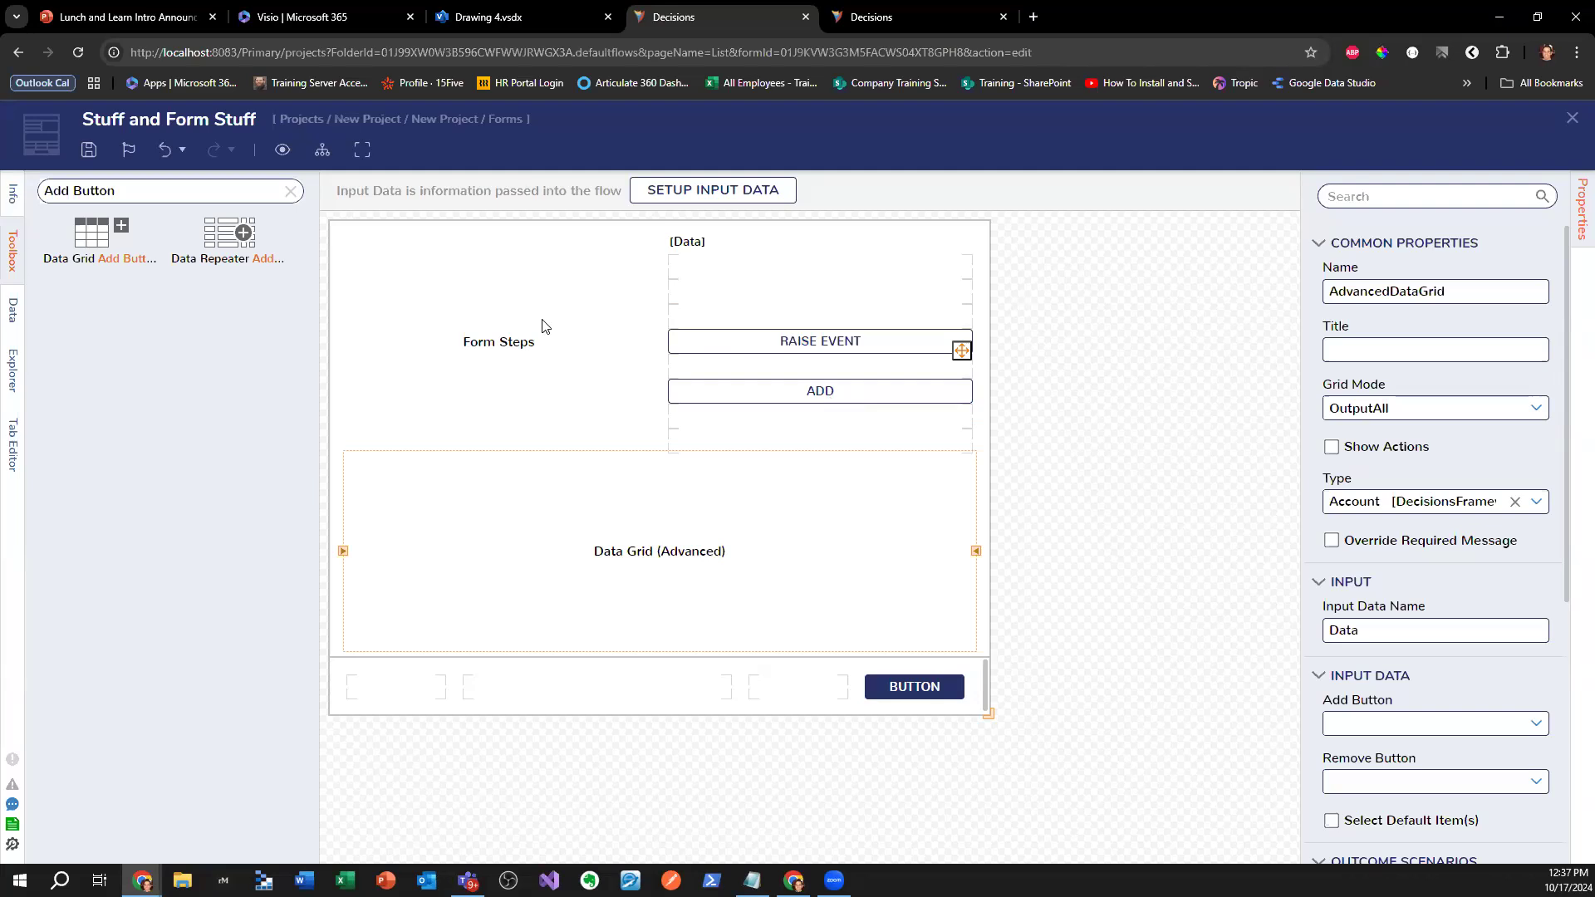
click(731, 393)
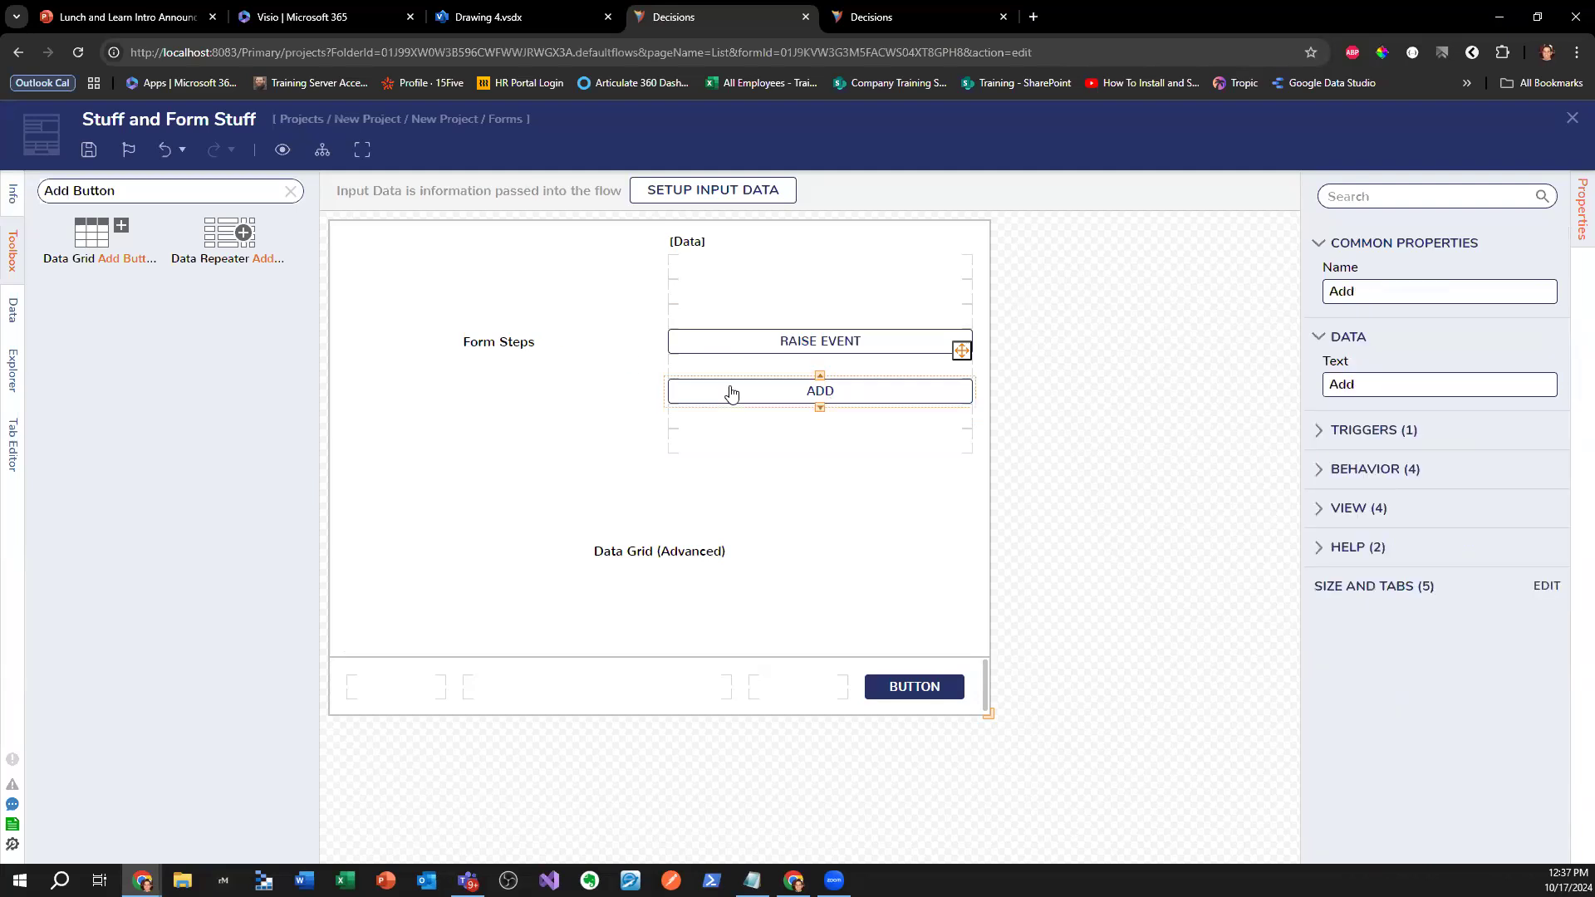
click(642, 523)
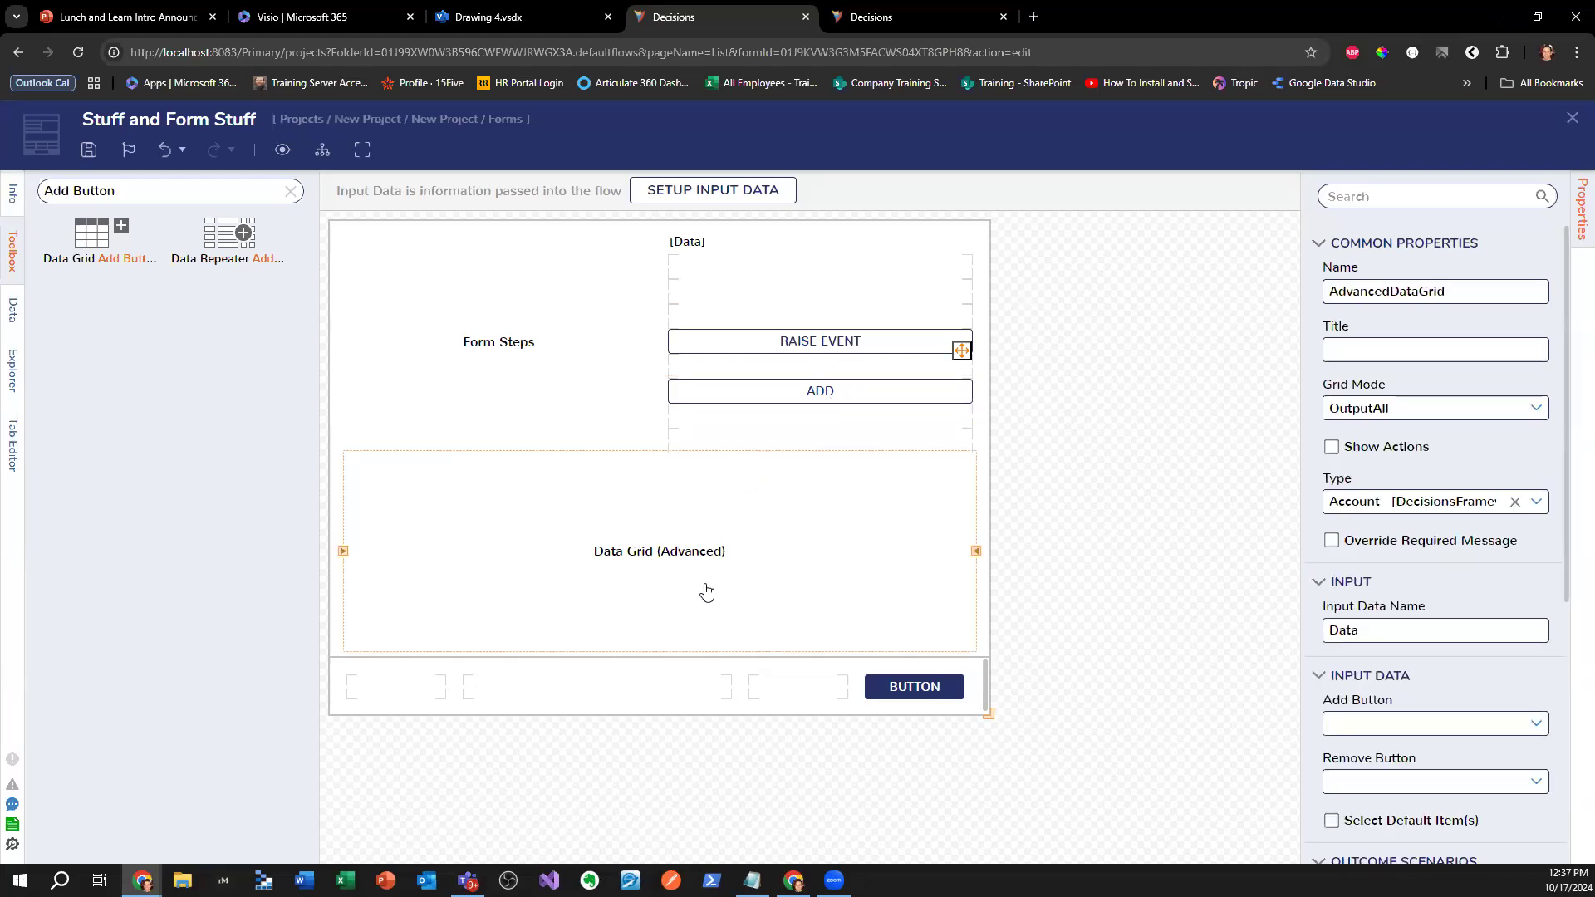
click(890, 395)
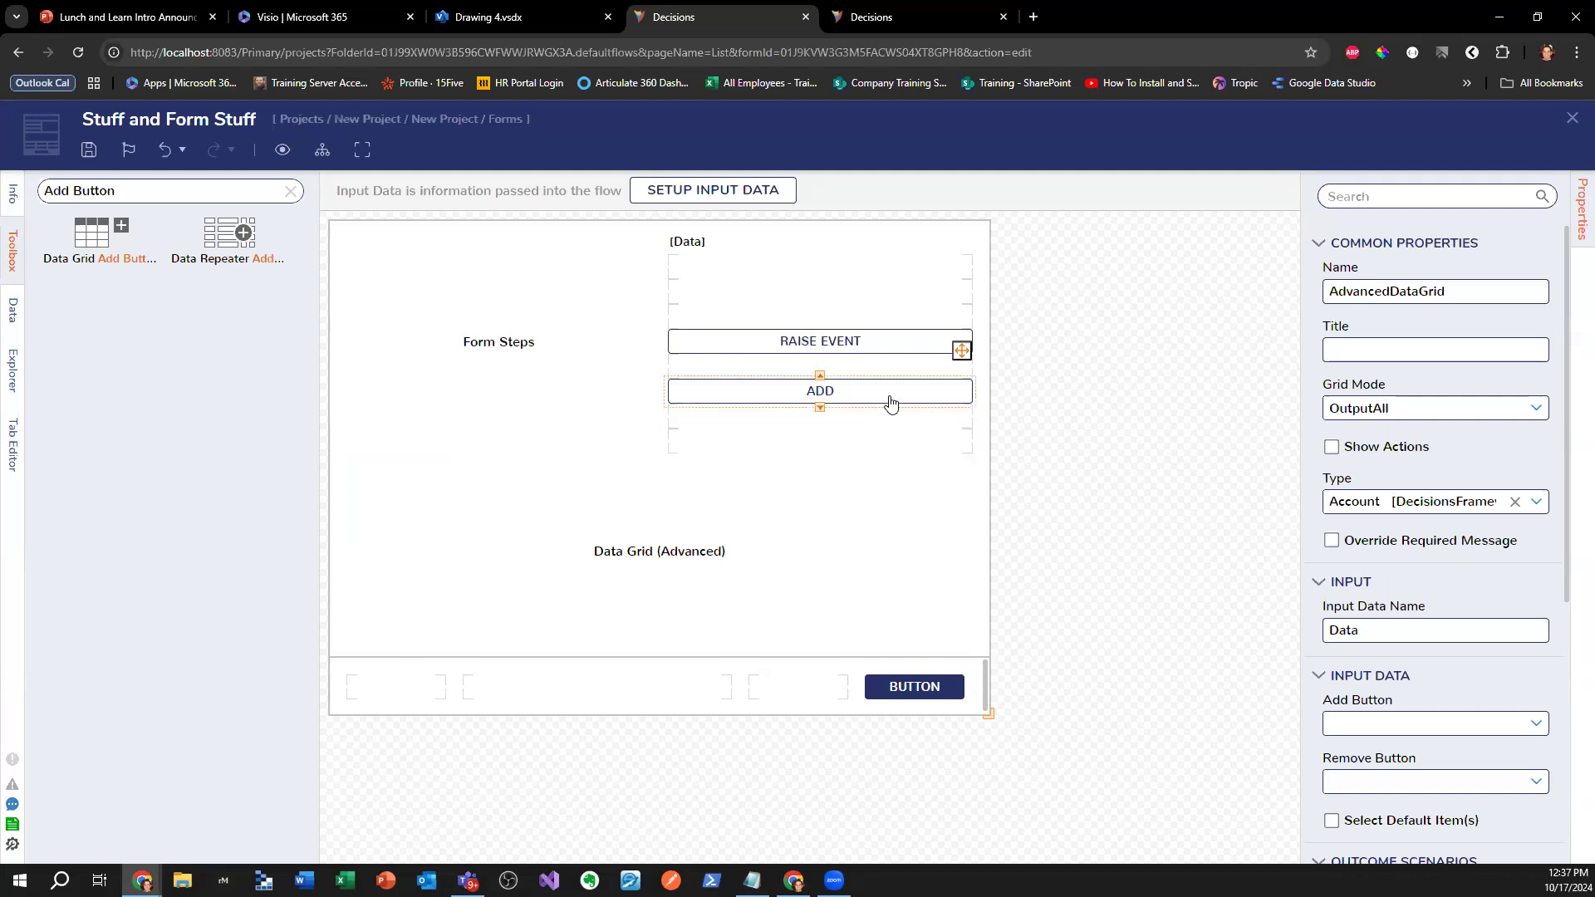
click(1572, 118)
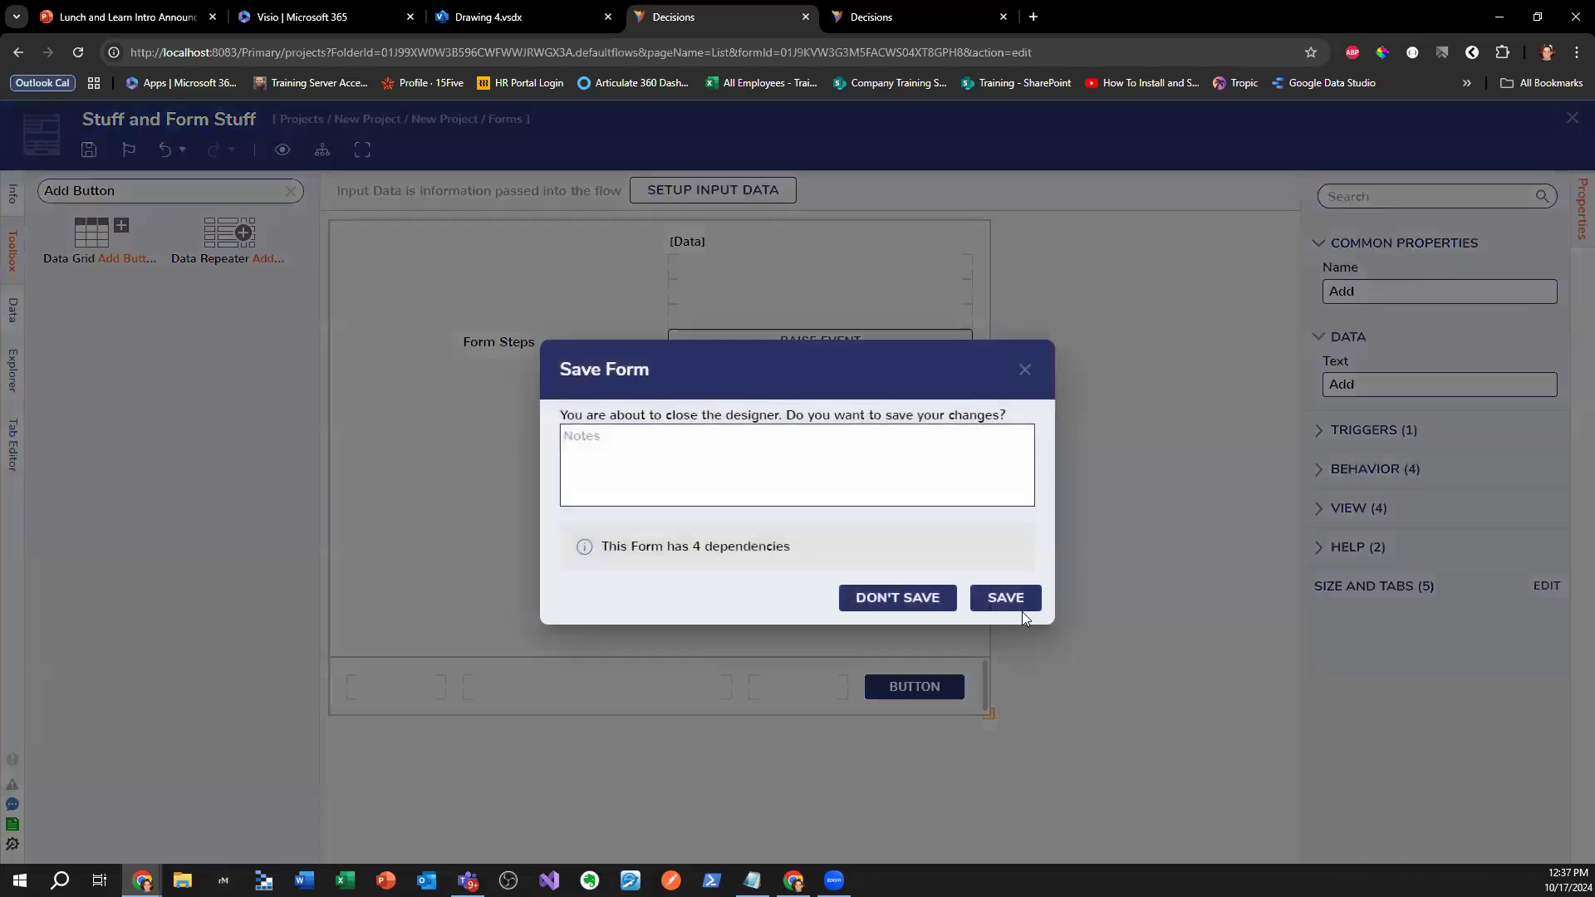
click(1021, 606)
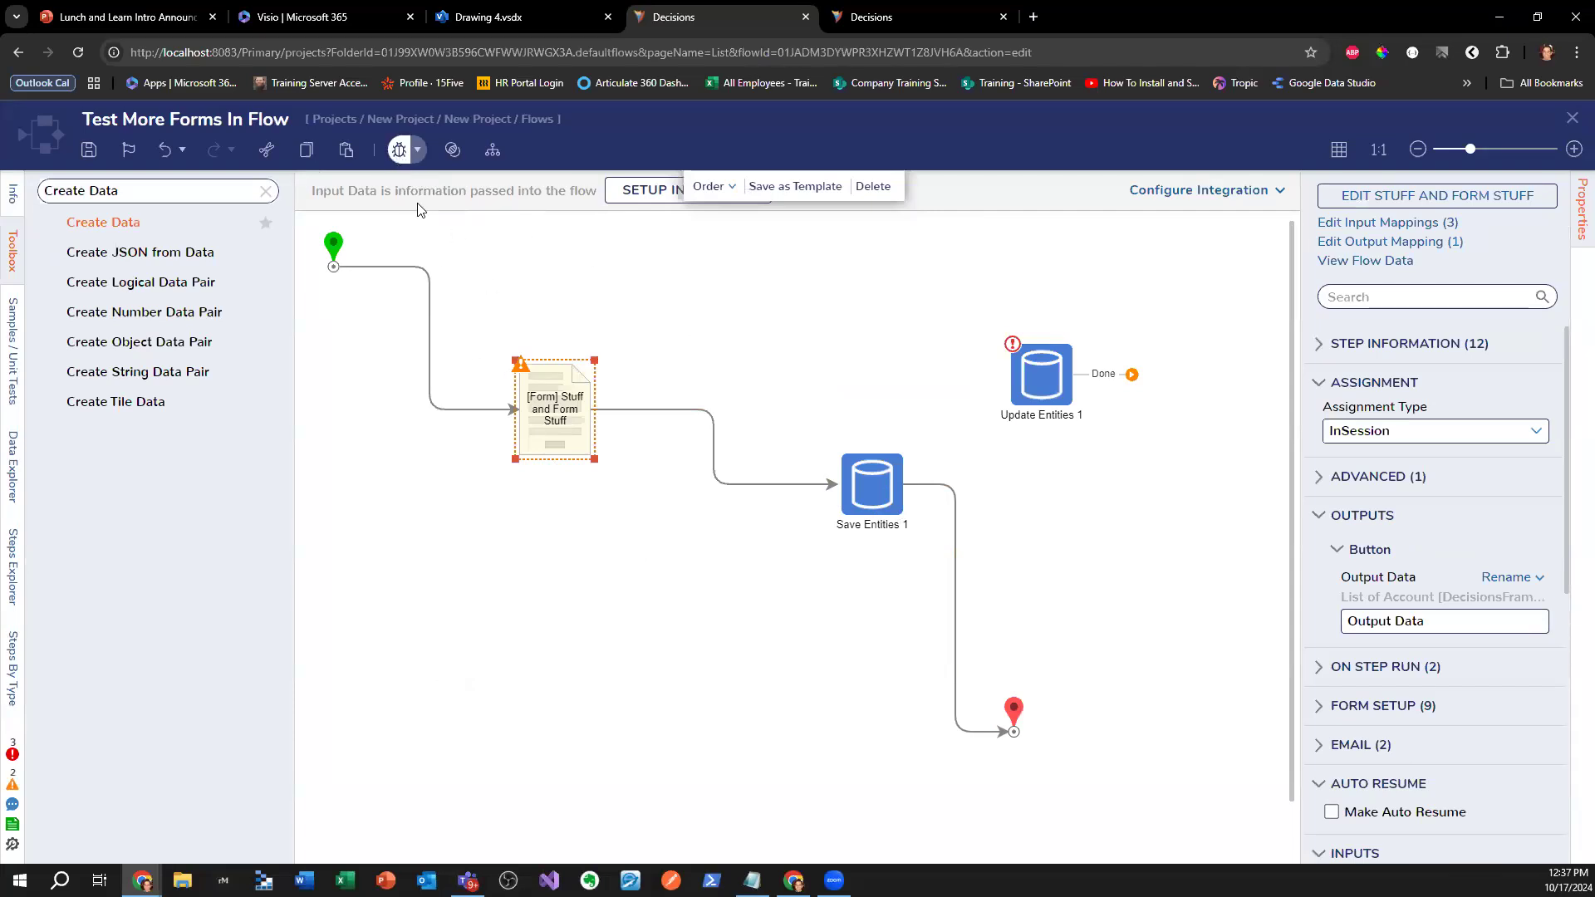
- Debug the Test More Forms In Flow flow to view the form with its new controls, and close the debugger
click(399, 150)
click(1363, 437)
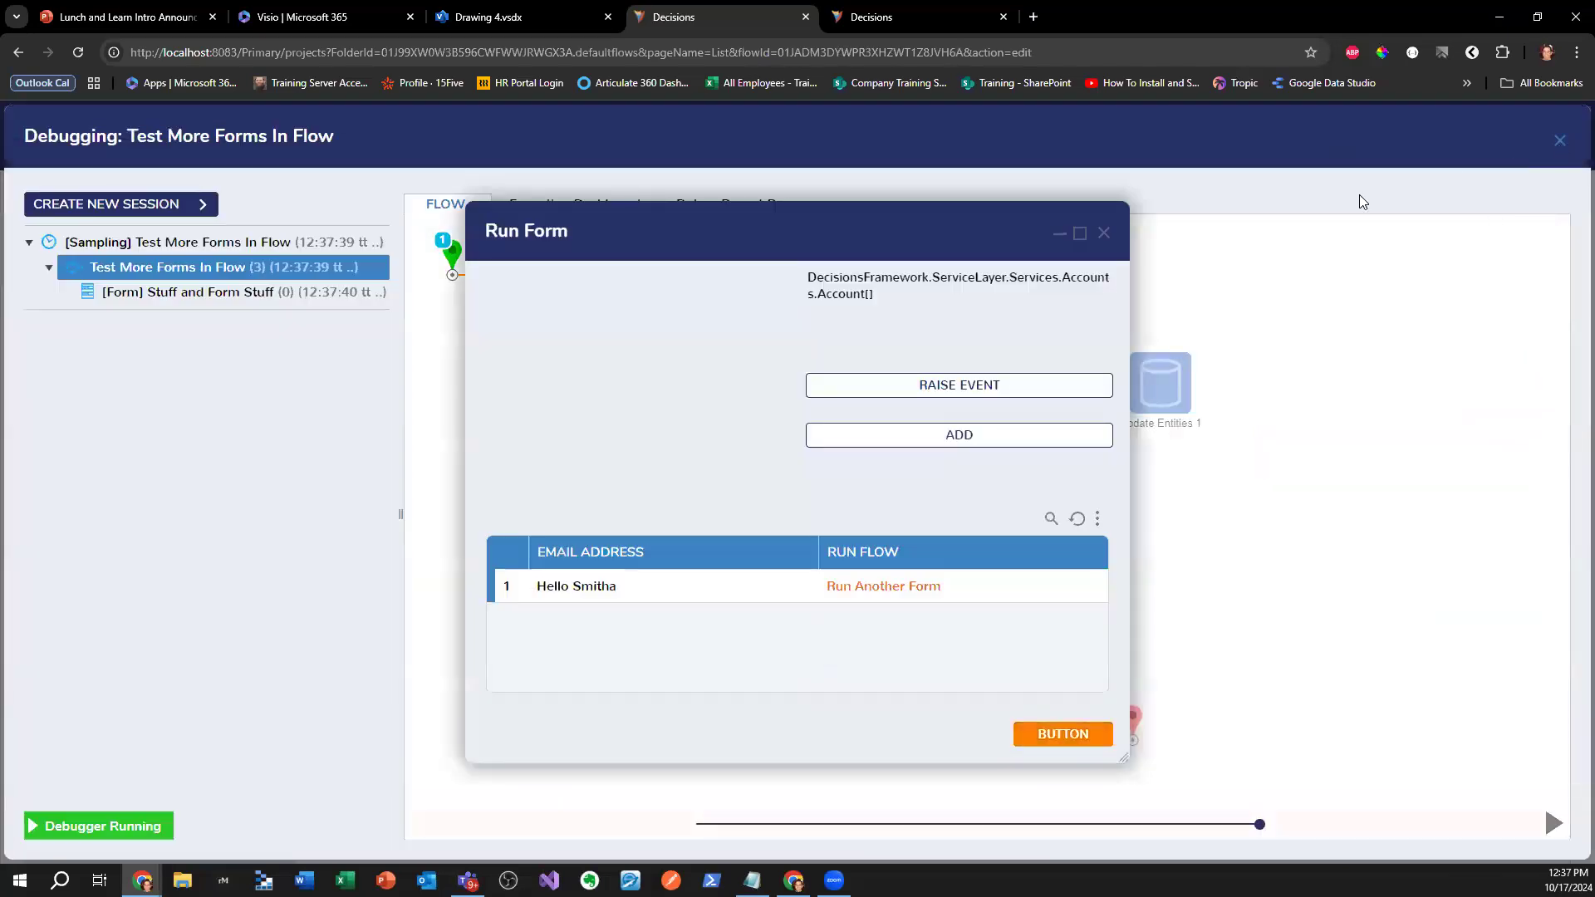
click(1560, 148)
- Reopen the Stuff and Form Stuff form for editing and delete the Add button below Raise Event
scroll(1490, 235, up, 3)
click(1437, 196)
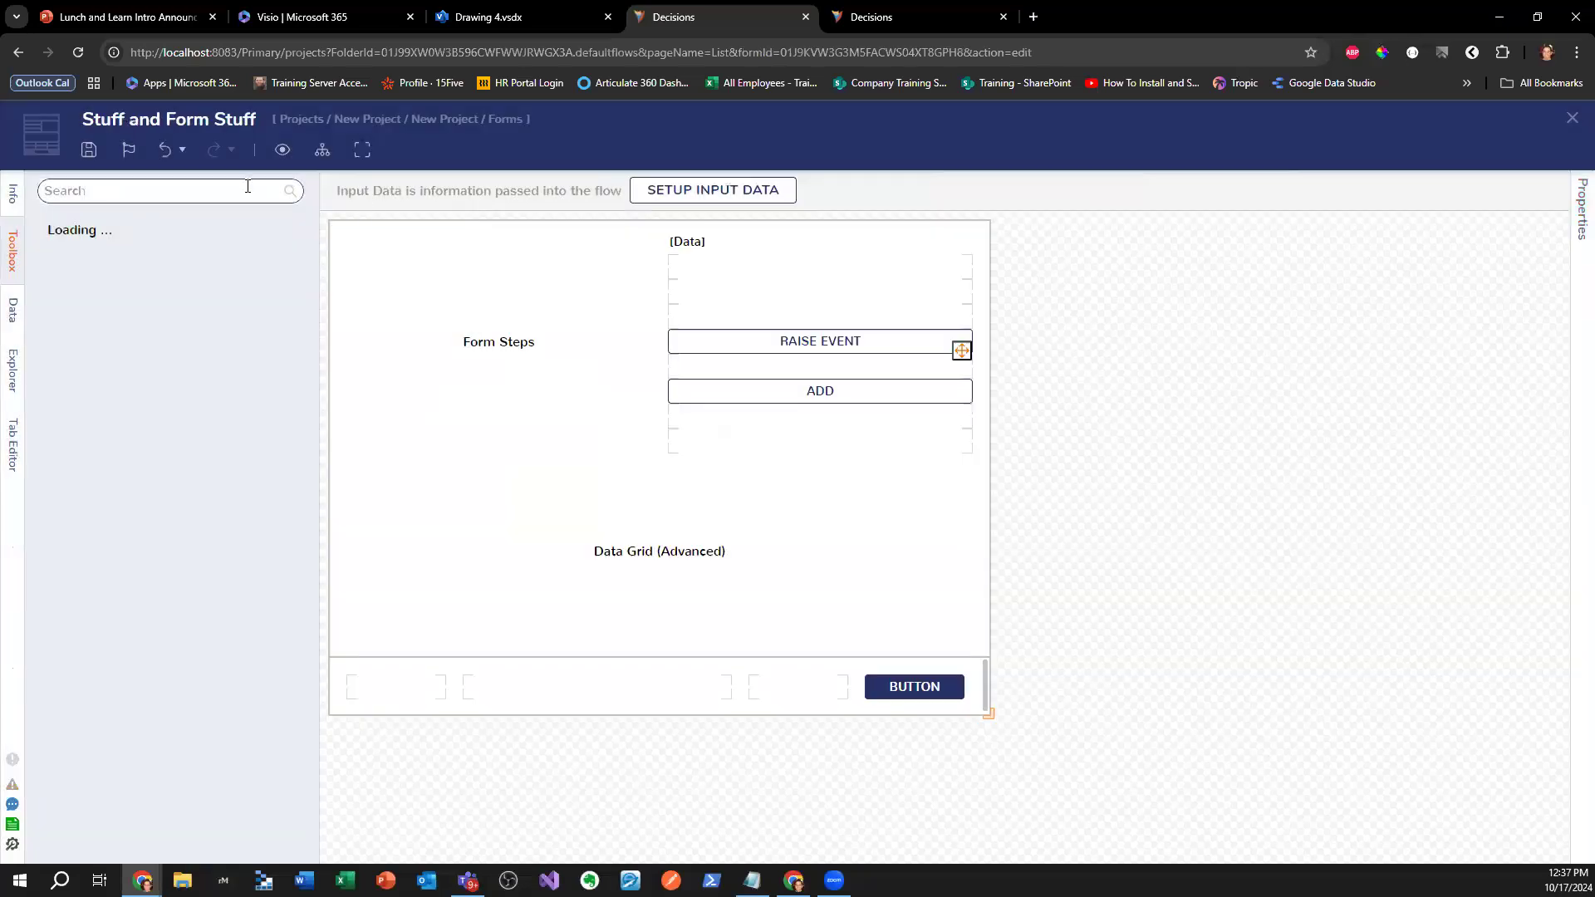
click(722, 392)
right_click(723, 392)
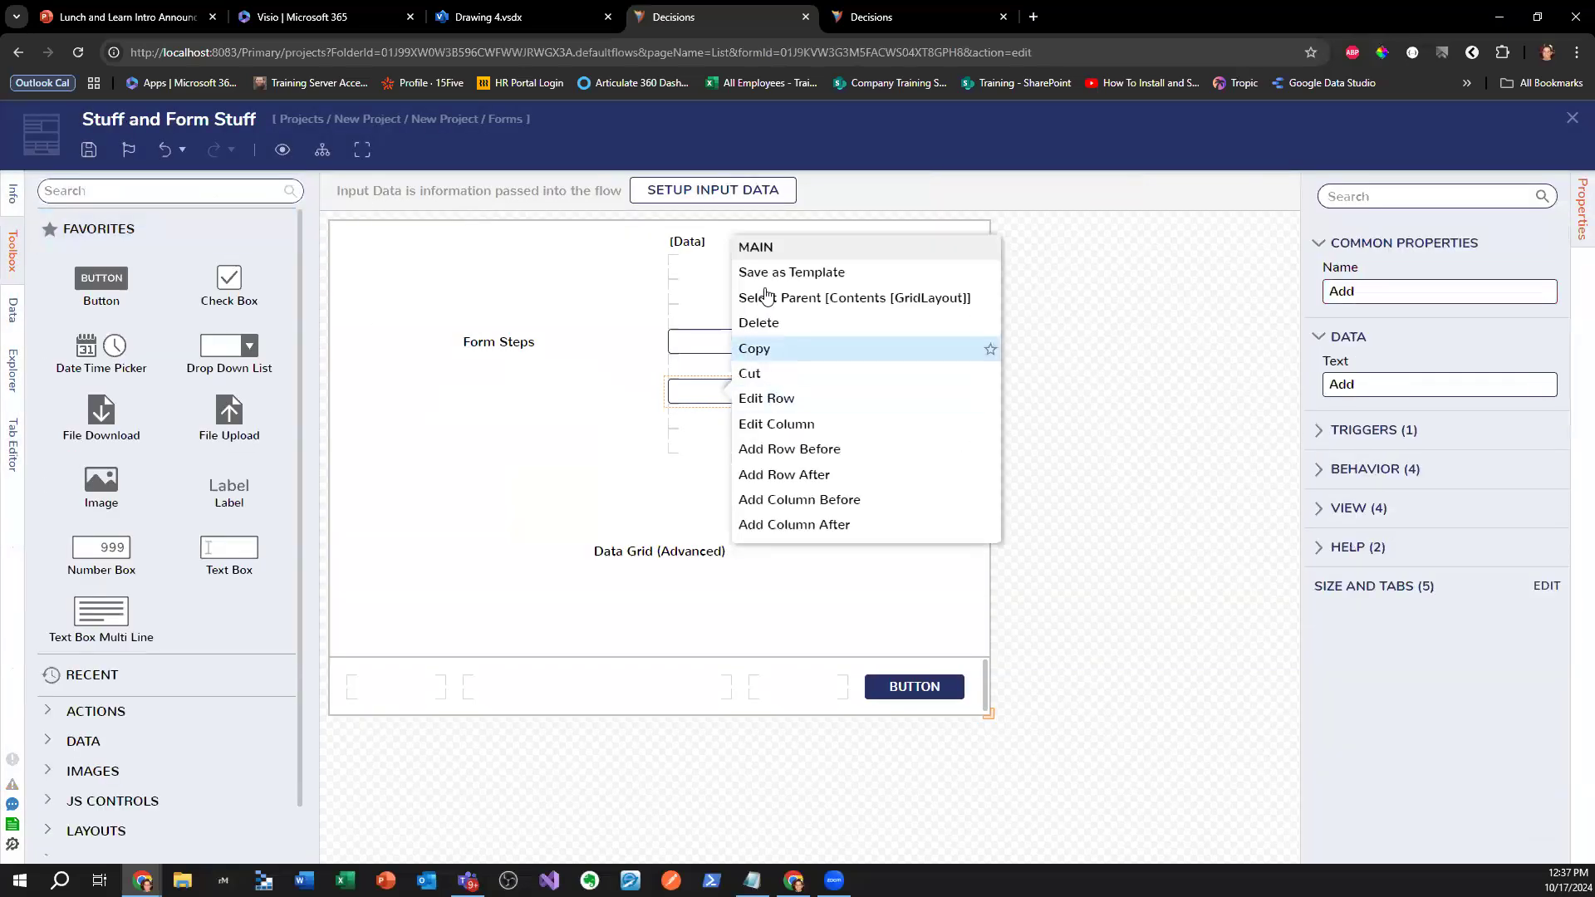
click(760, 322)
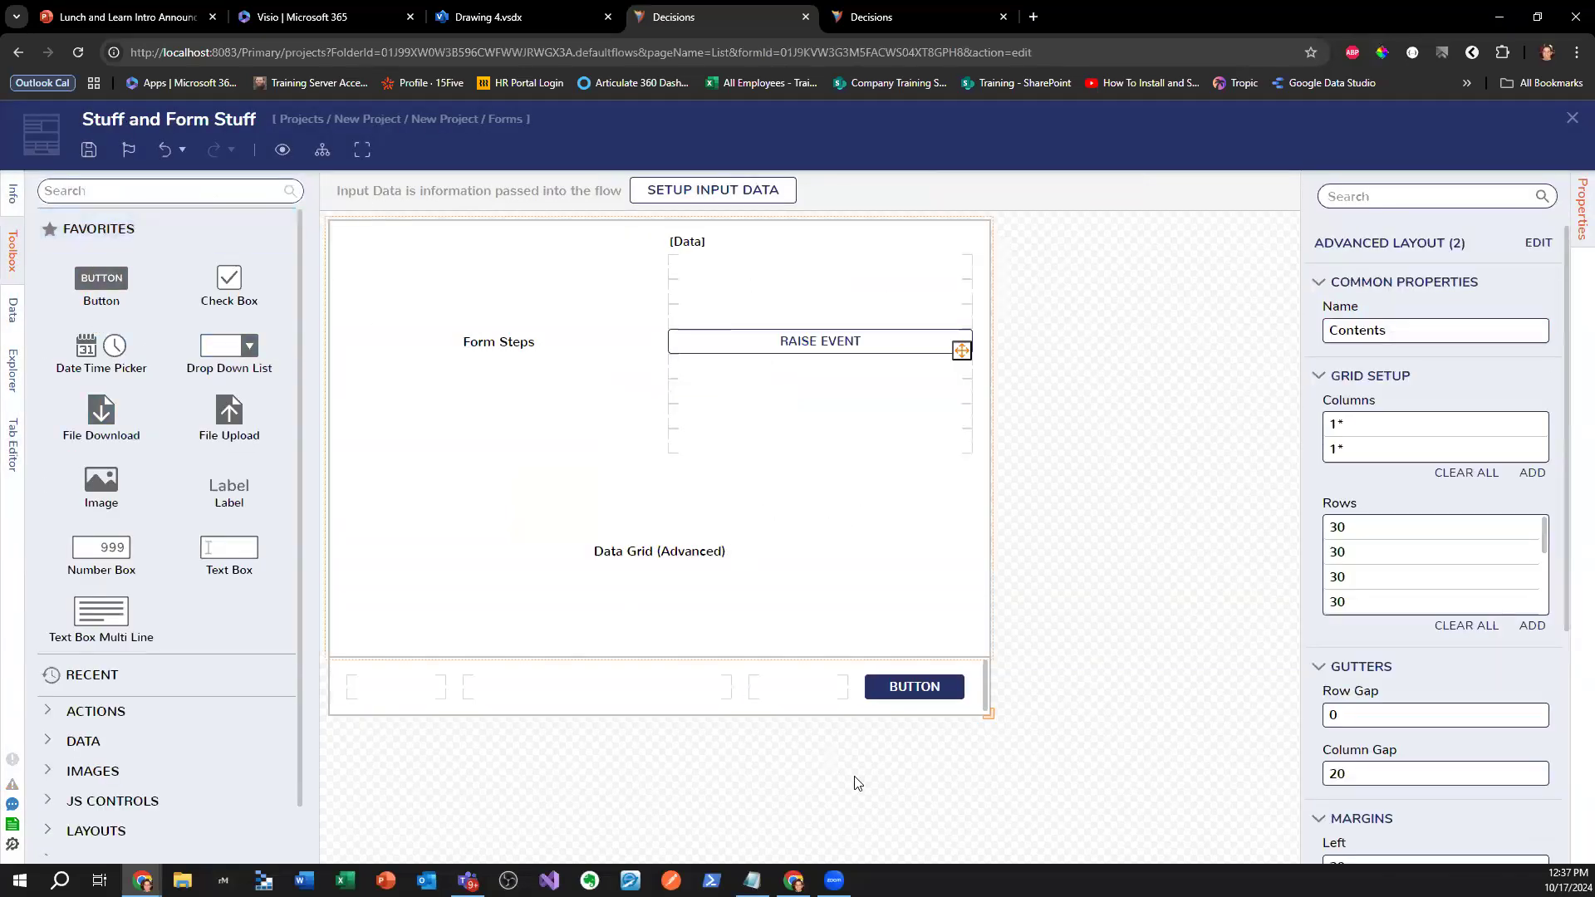
- Add a second button to the form's footer beside the existing one, and save and close the form
drag(145, 284, 709, 713)
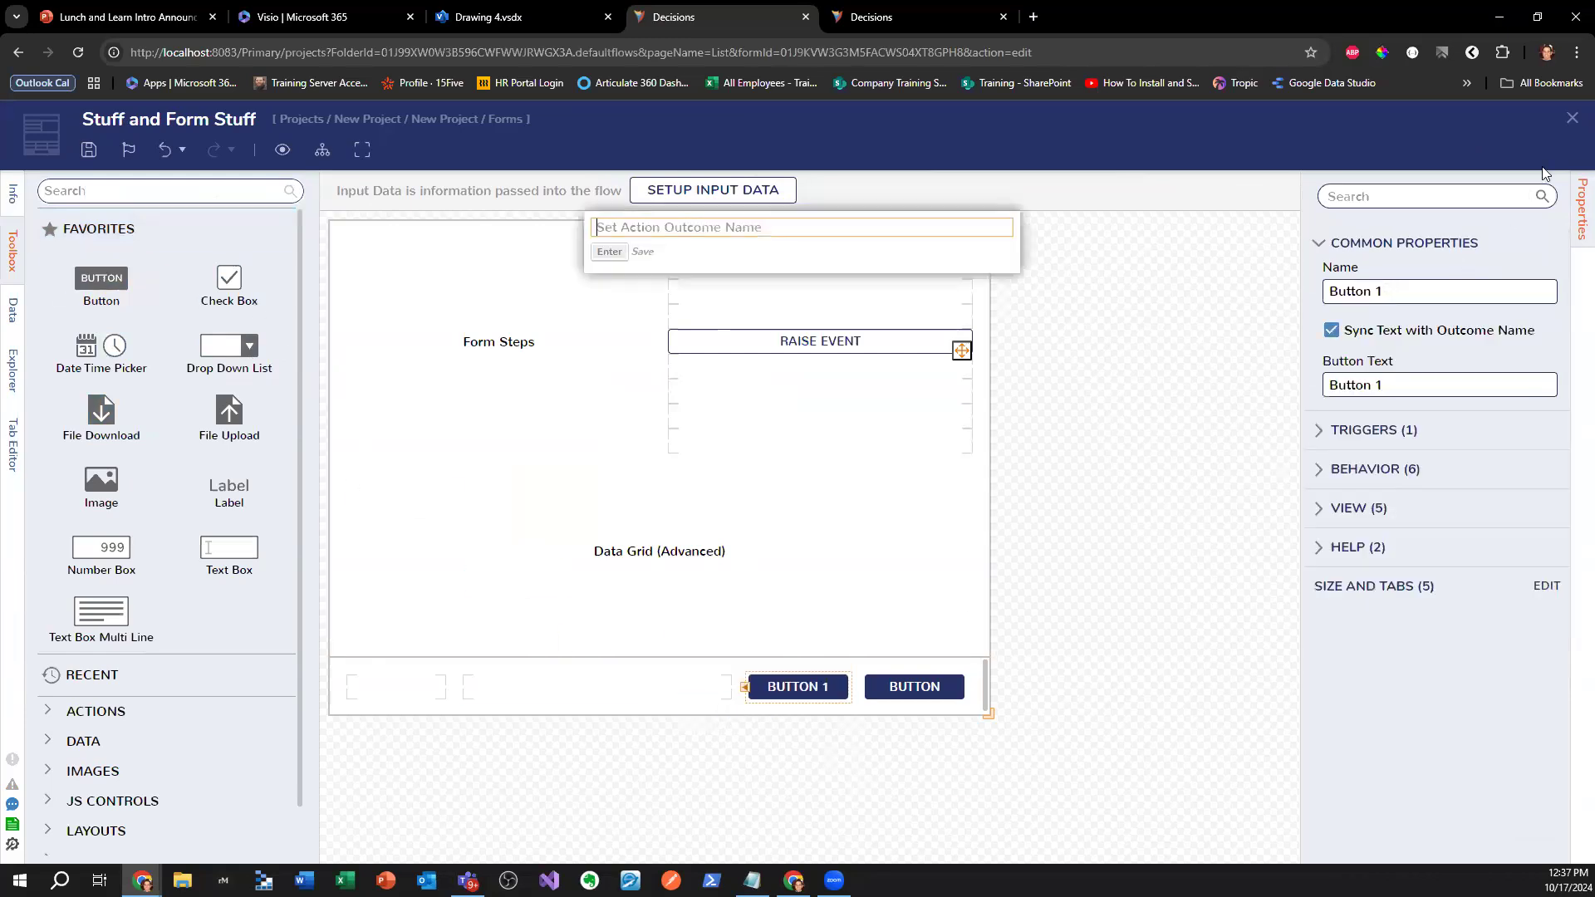
click(1572, 118)
click(1035, 641)
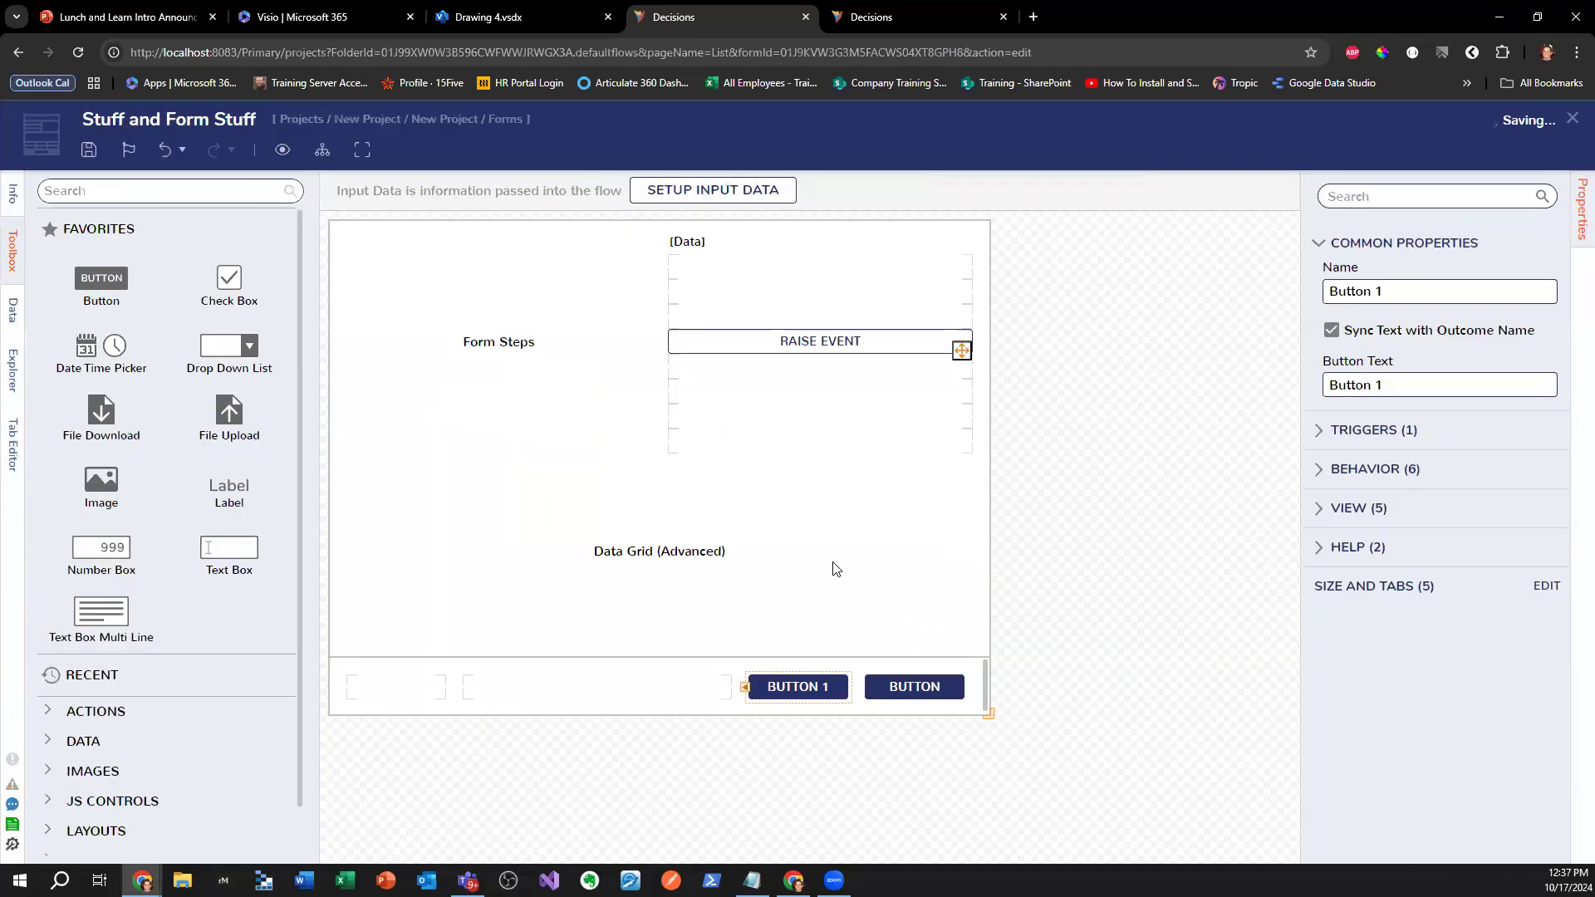
- Reopen the form and place a Data Grid Add Button directly below the {Data} label
click(1538, 196)
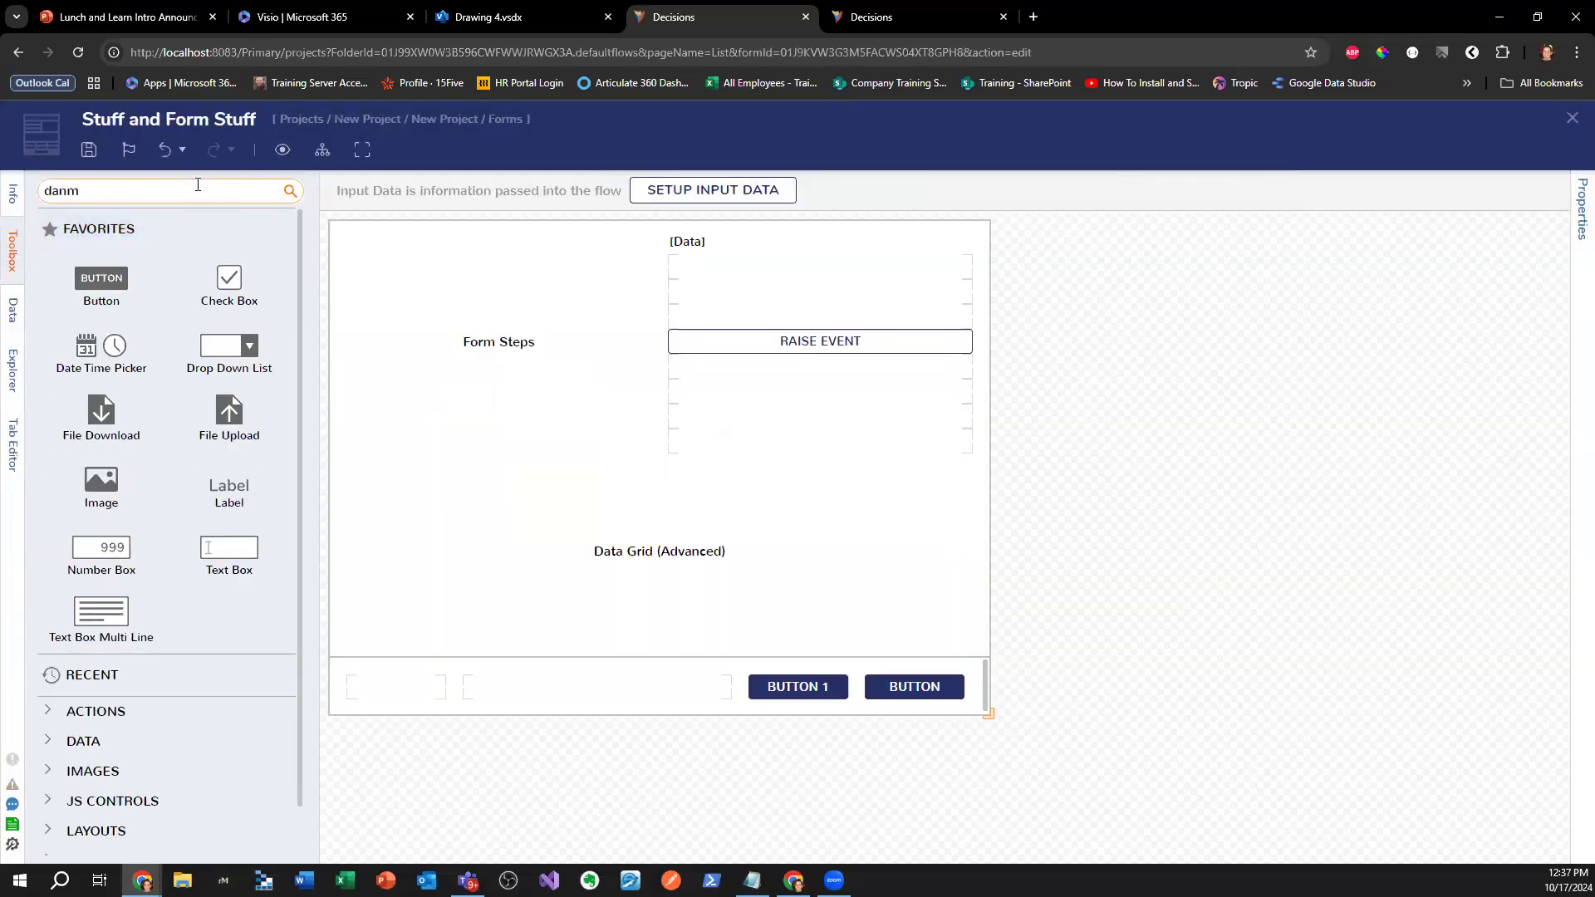
click(198, 184)
text(dynamic Grid)
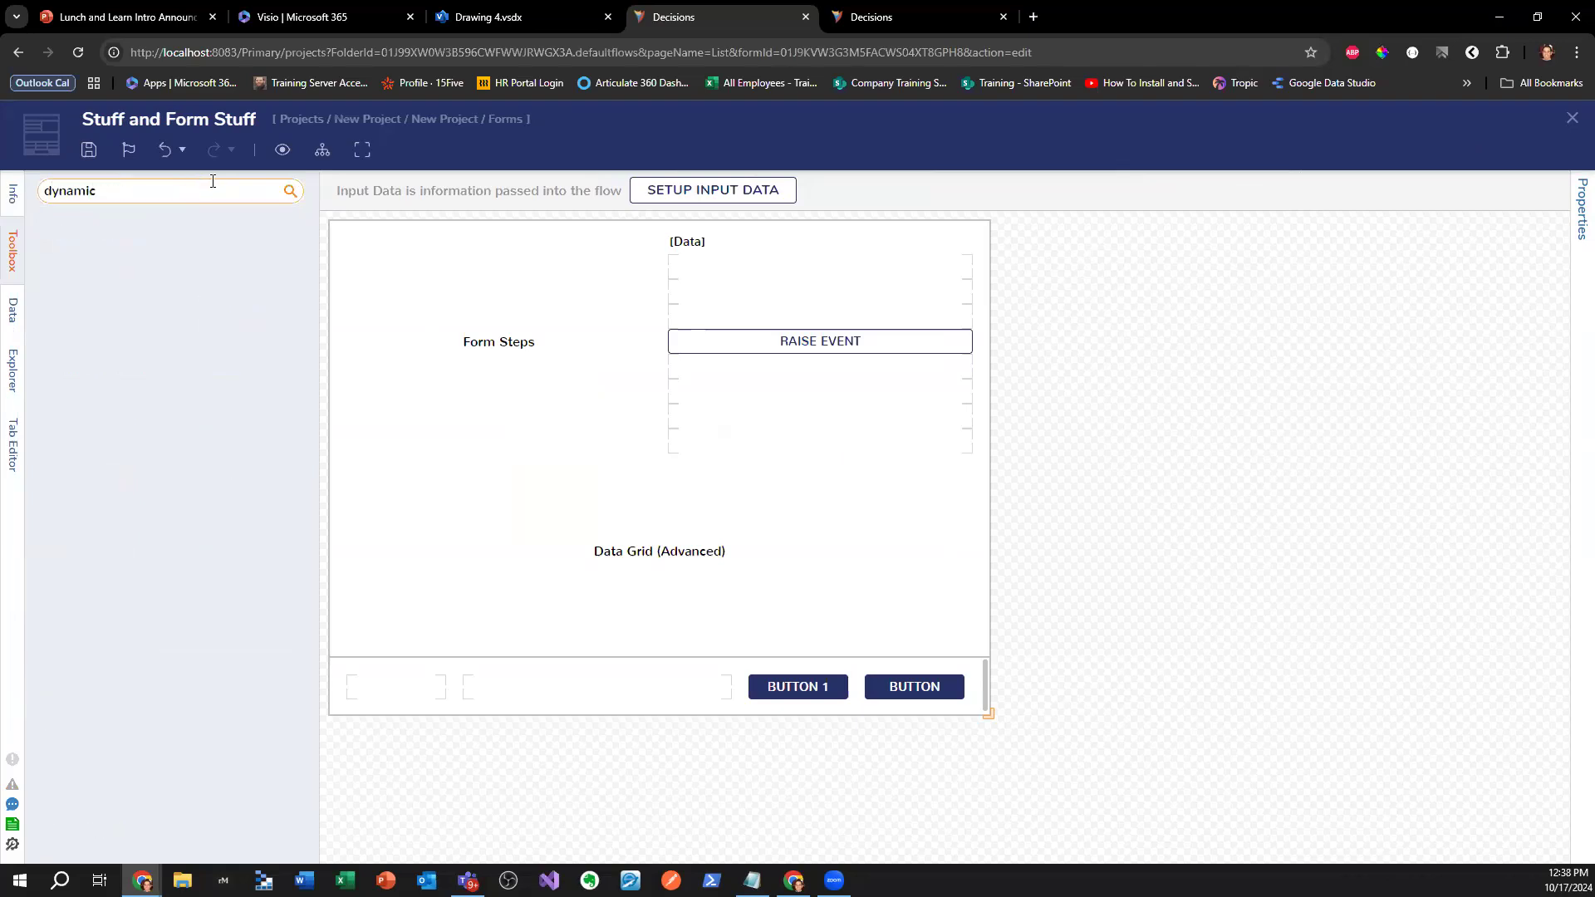
key(BackSpace)
text(Add)
drag(104, 250, 820, 270)
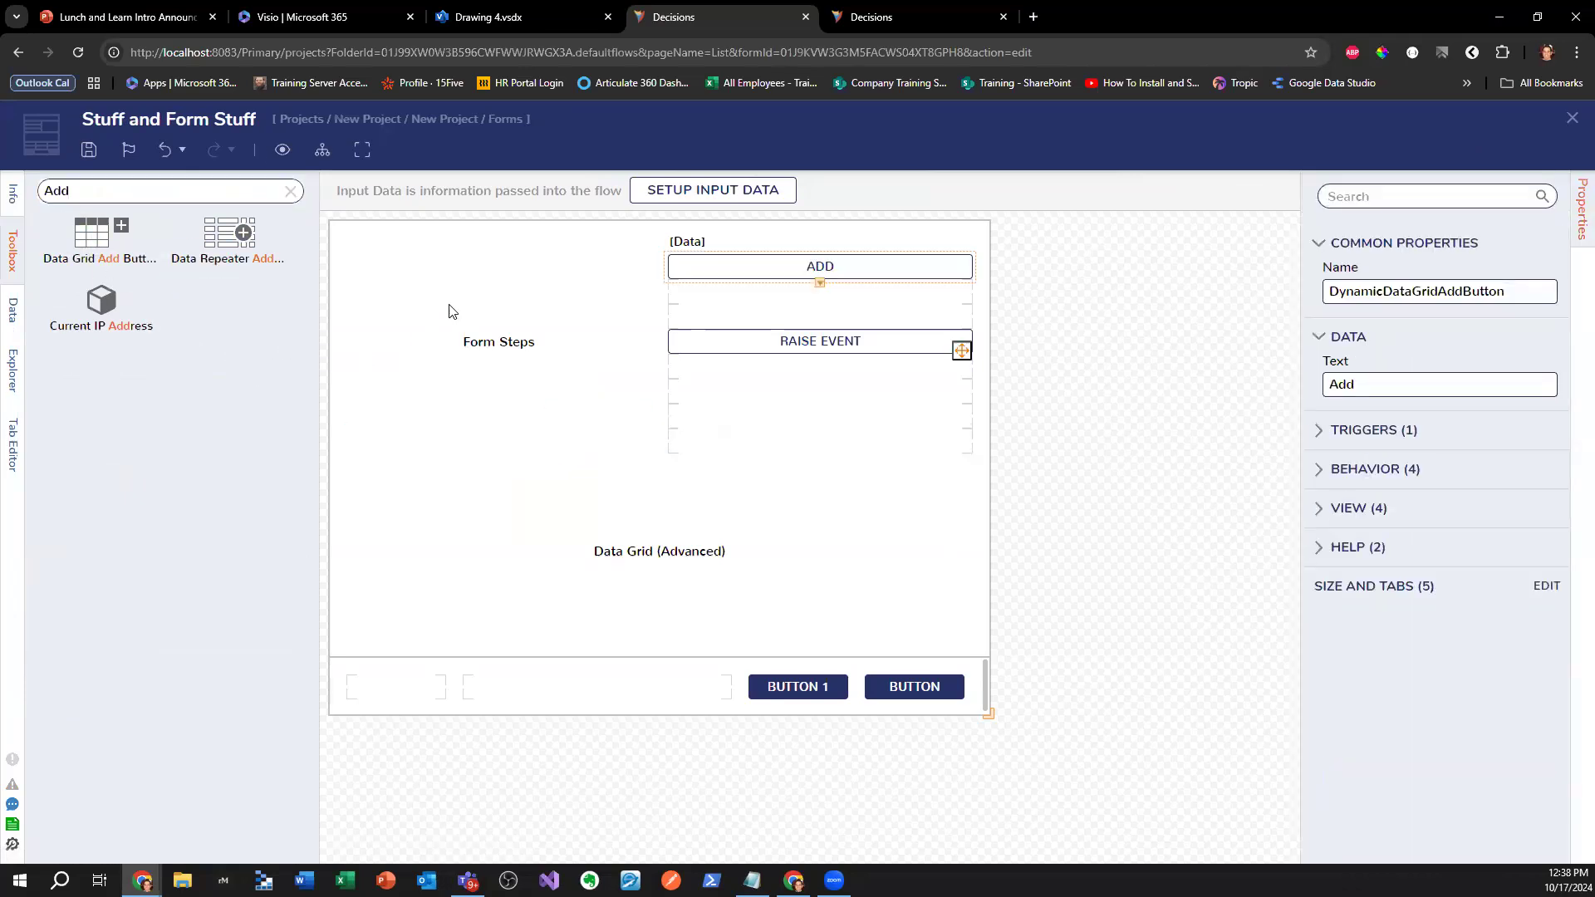
- Place a Data Grid Remove Button directly below the new Add button
click(223, 186)
key(BackSpace)
key(BackSpace)
key(BackSpace)
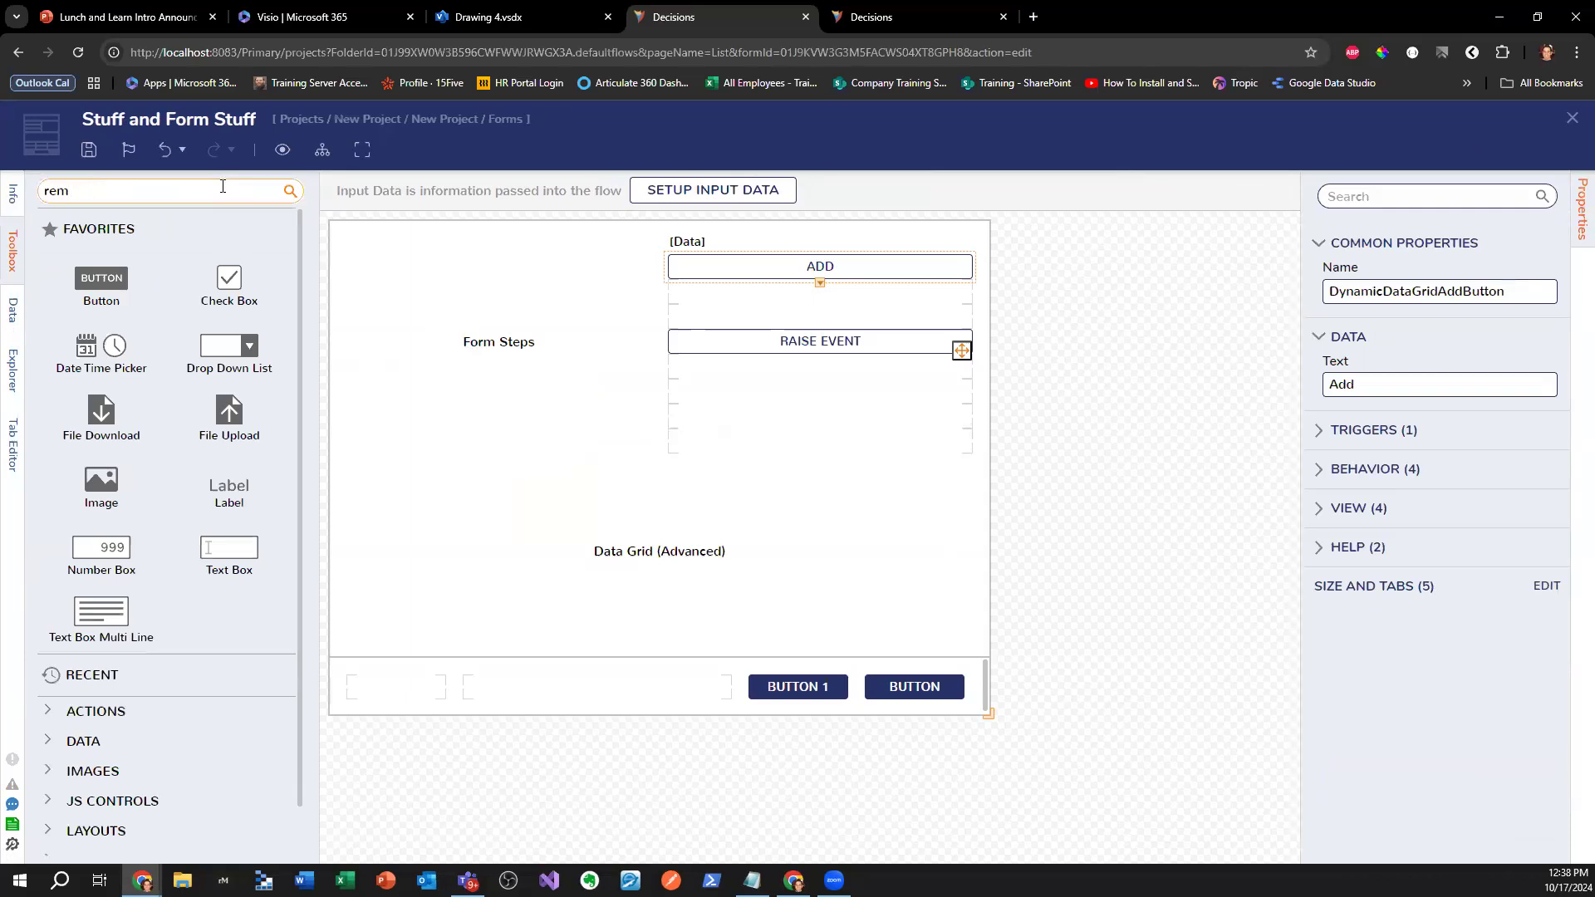
text(remove)
drag(99, 243, 848, 287)
- Assign the new Add and Remove buttons in the advanced data grid's Add Button and Remove Button settings, and save the form
click(970, 554)
click(870, 501)
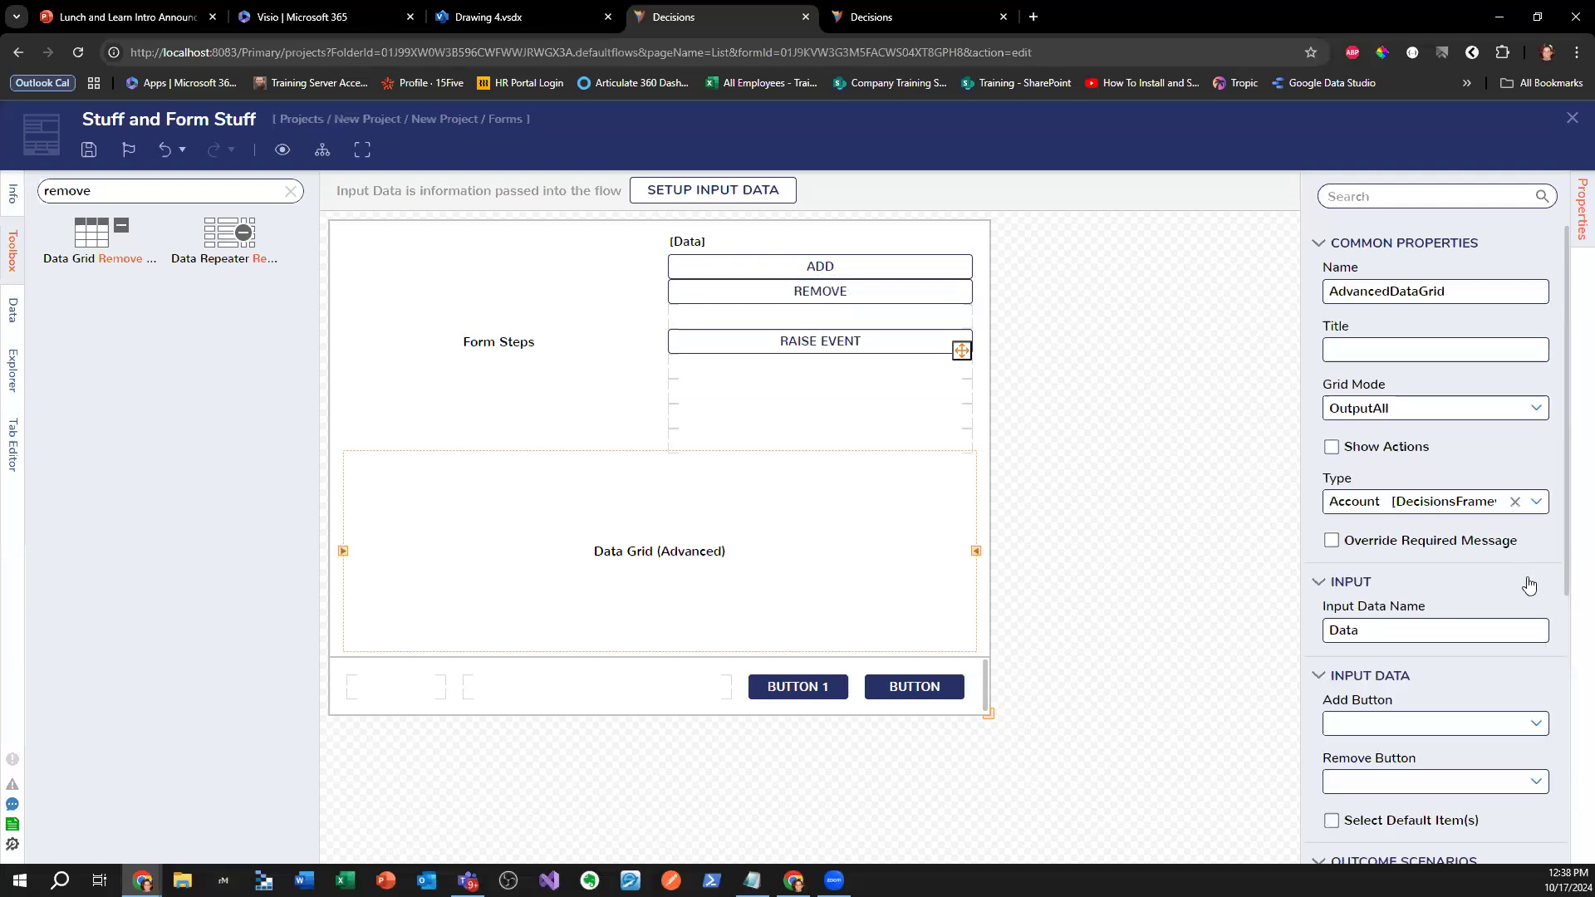
scroll(1528, 585, down, 4)
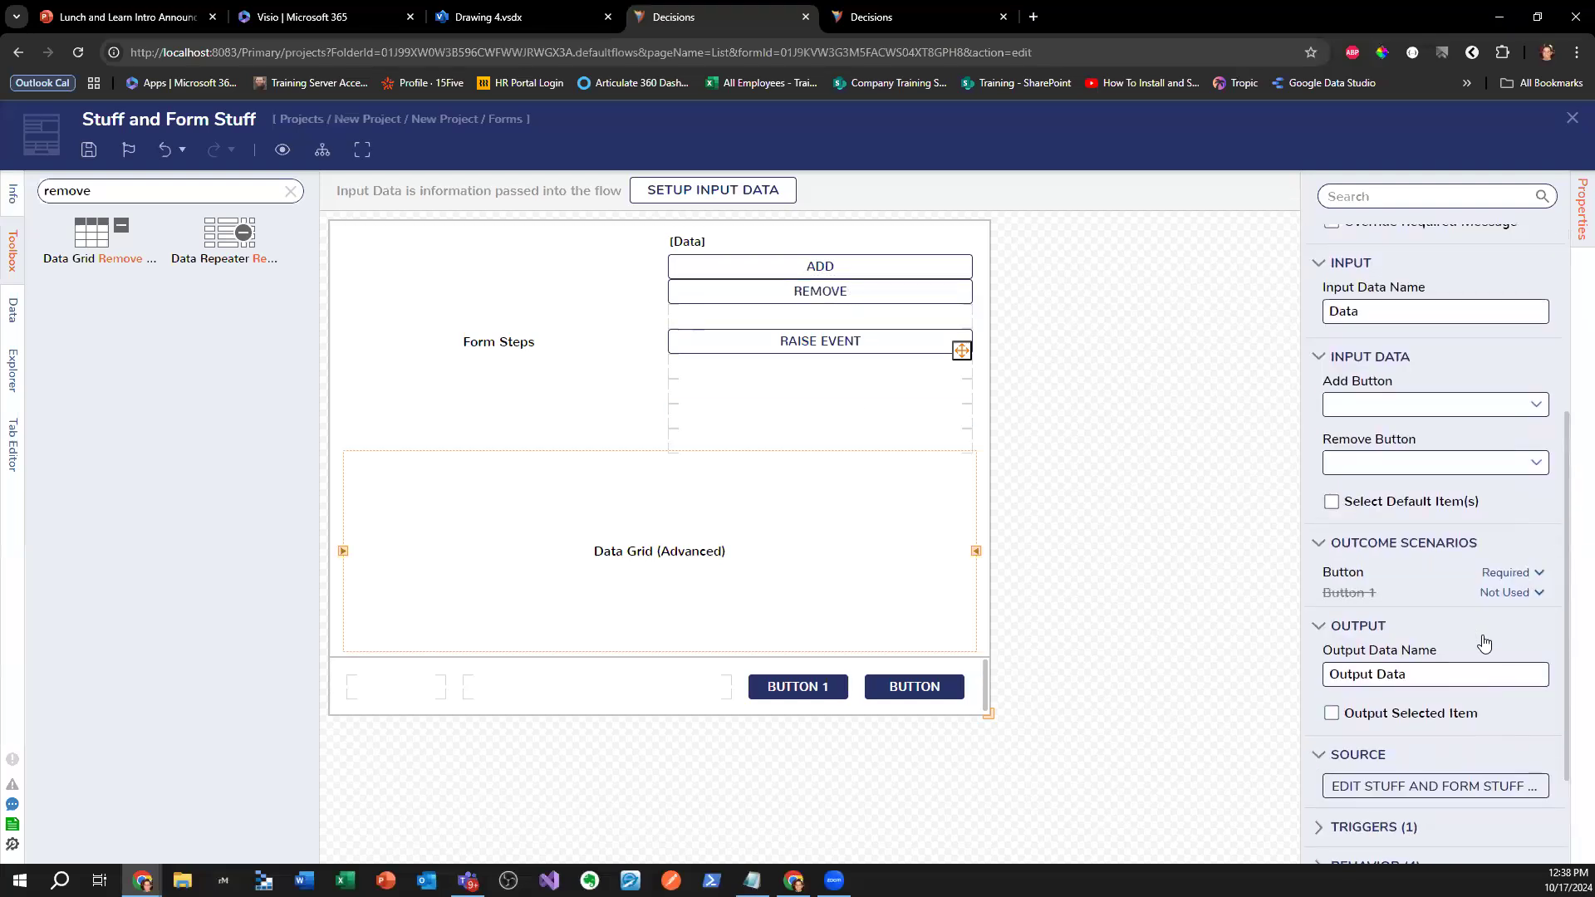
scroll(1484, 642, up, 2)
click(1535, 556)
click(1412, 576)
click(1536, 615)
click(1435, 645)
click(89, 150)
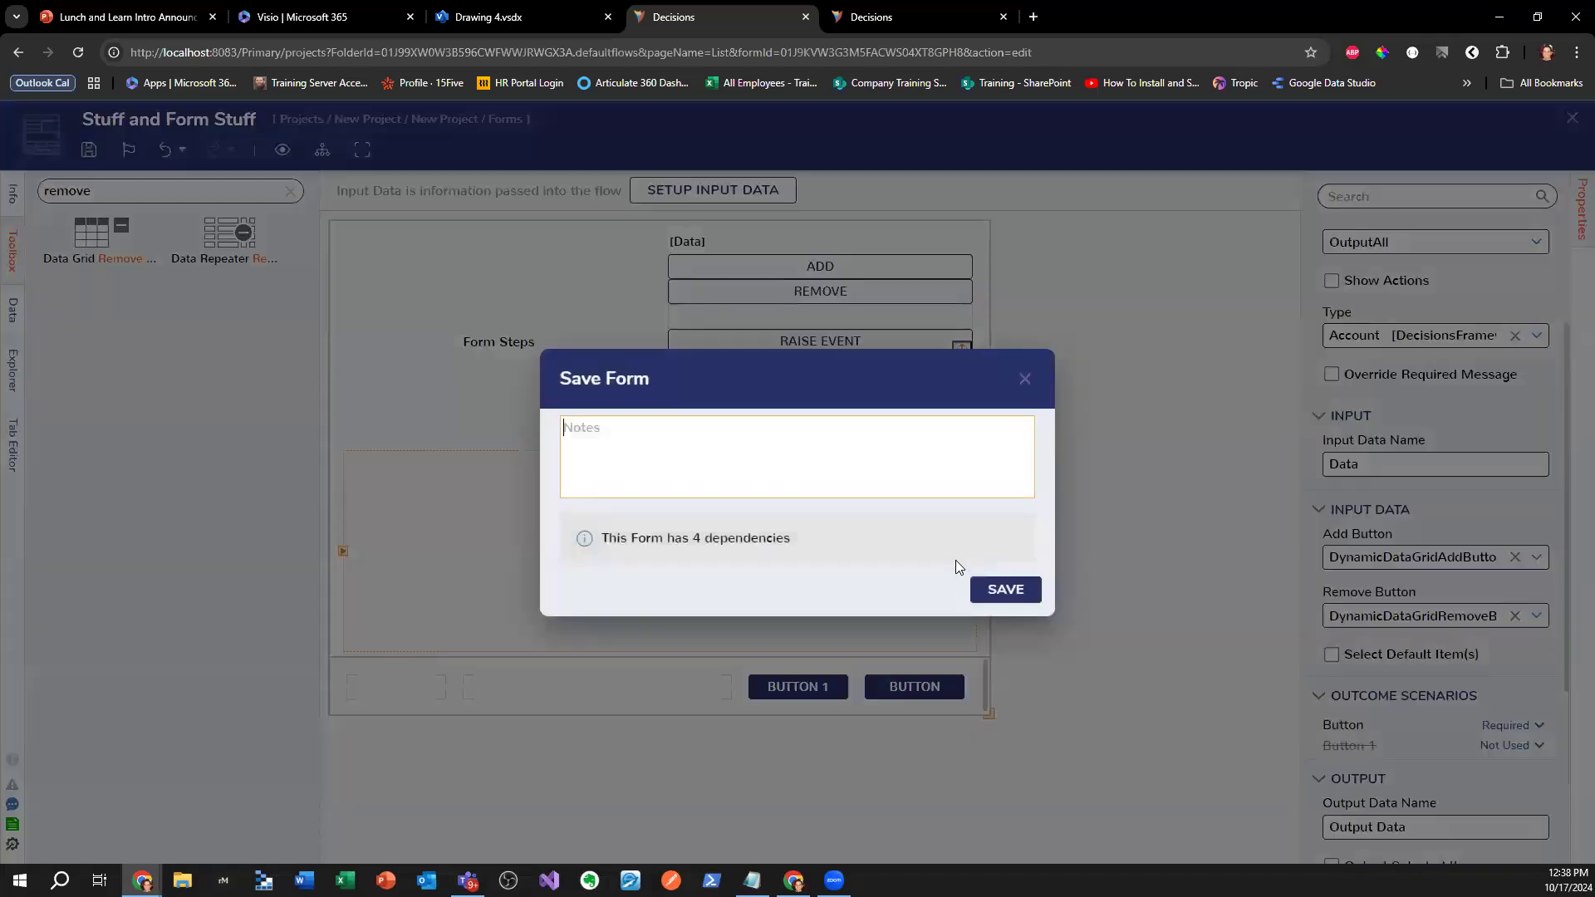
click(1007, 590)
- Debug the Test More Forms In Flow flow, open the form's Add dialog, enter sample text in Name and AccountPictureID, and cancel it
click(417, 159)
click(1310, 420)
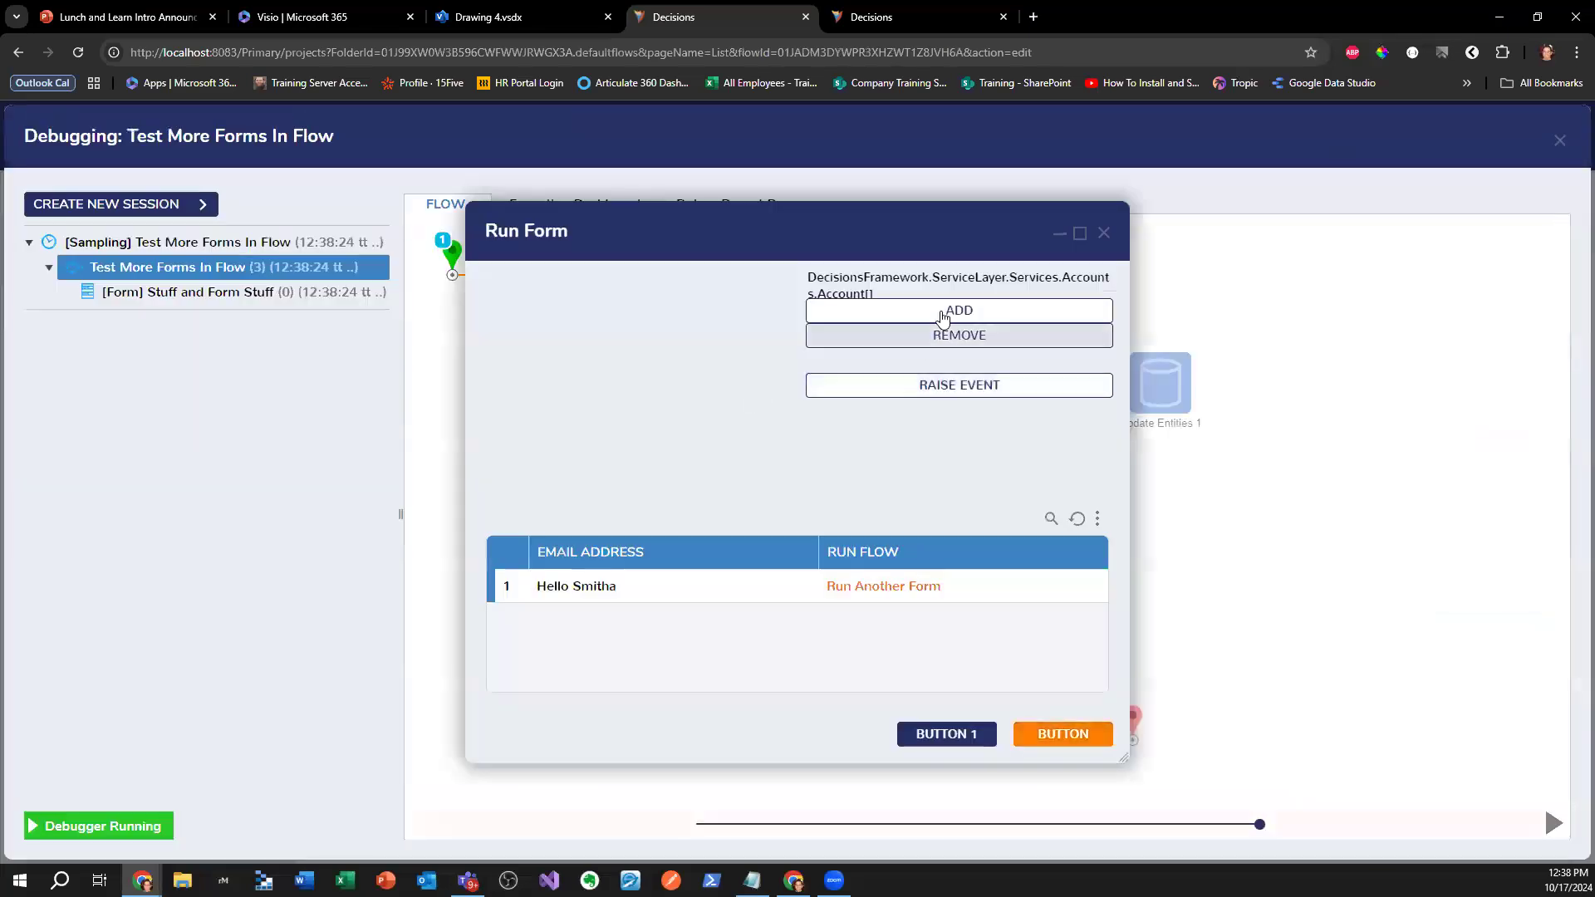
click(942, 312)
text(adf)
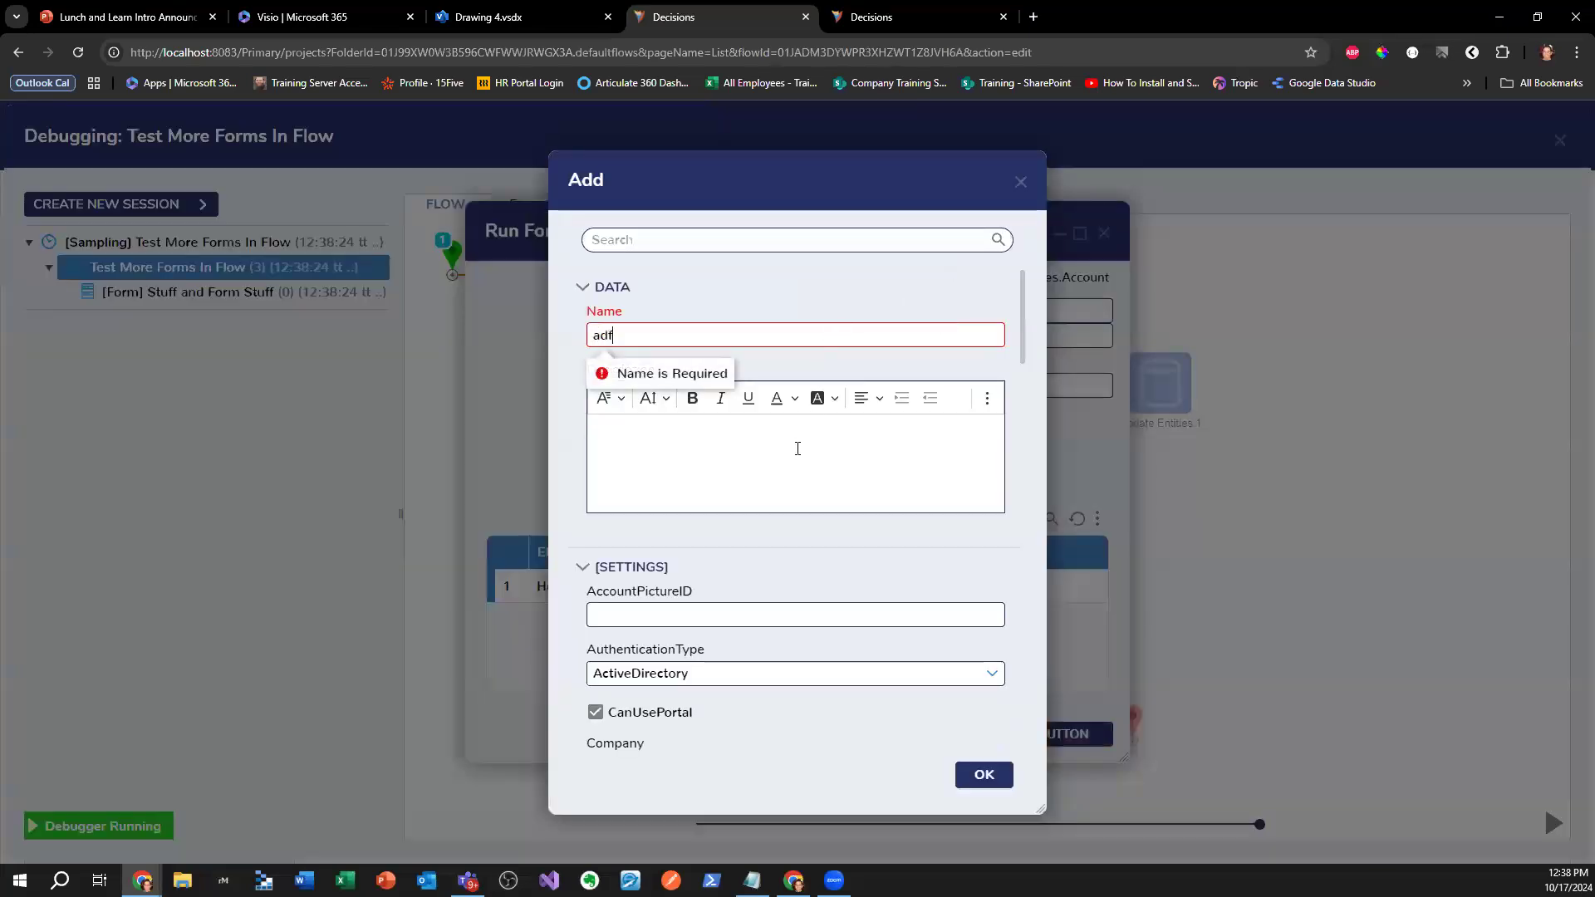
text(a)
click(727, 613)
text(ad)
click(1020, 181)
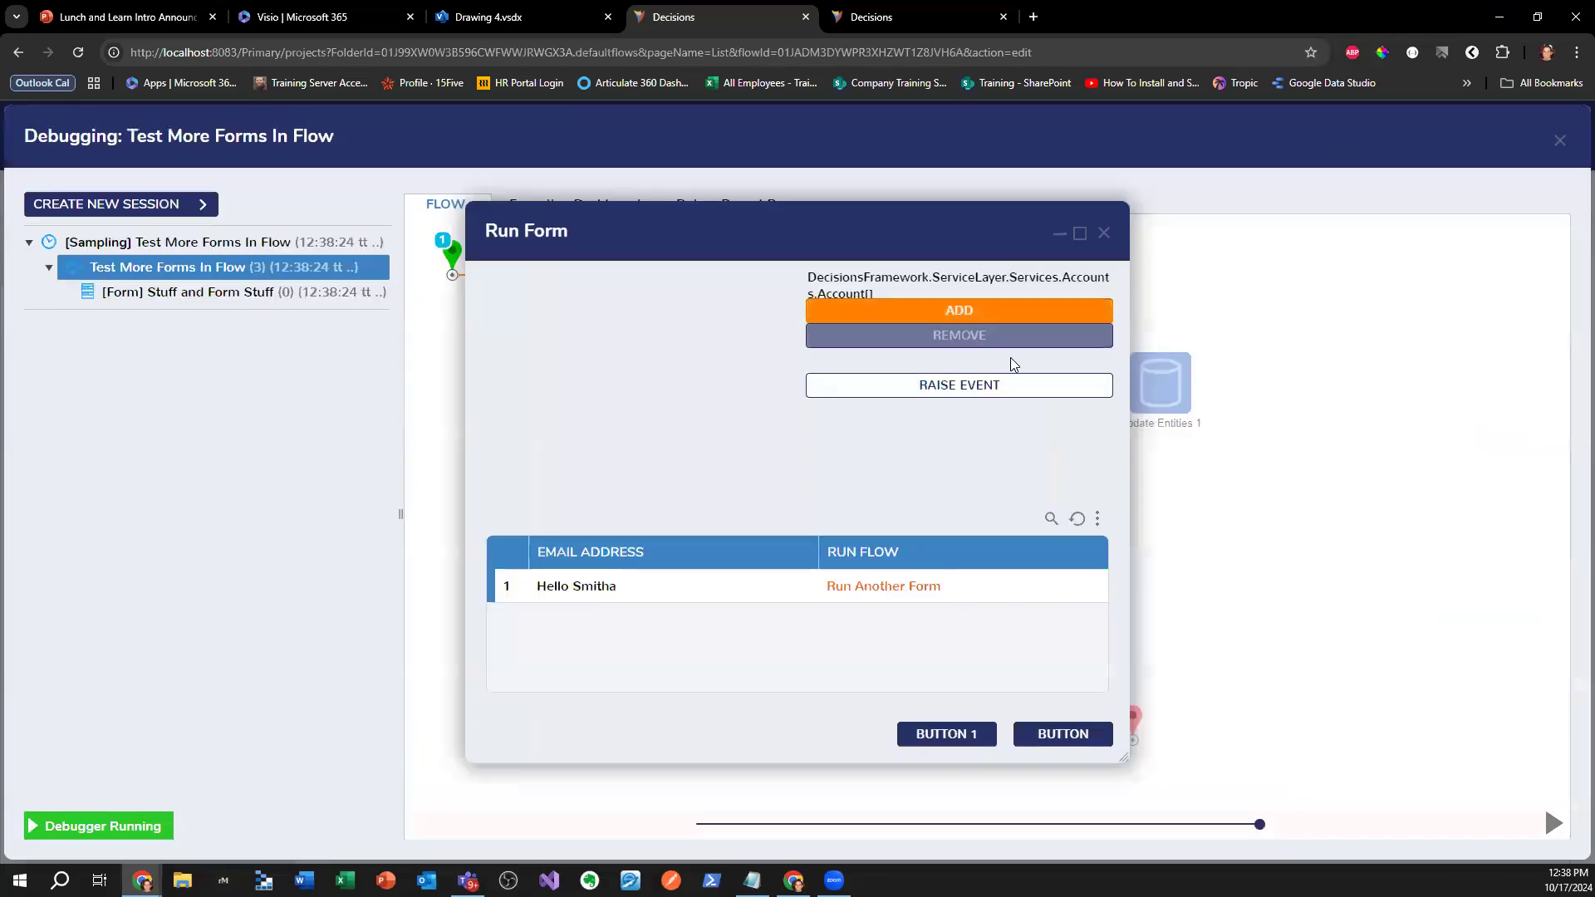
- Test the Remove button on the grid's row, and close the running form and the debugger
click(1009, 341)
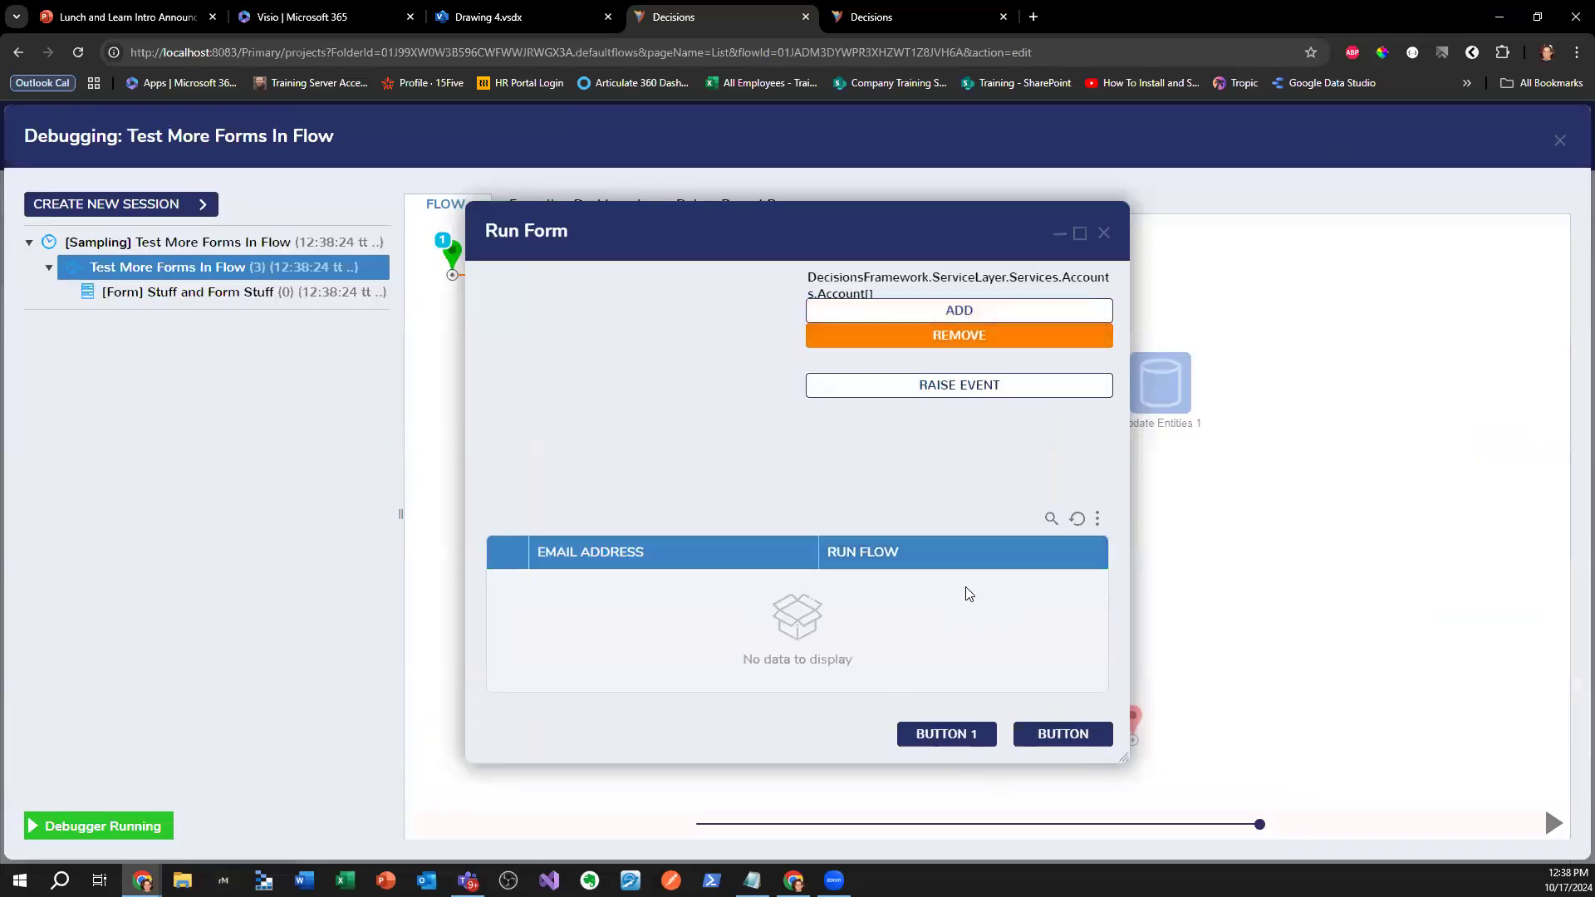
click(1104, 234)
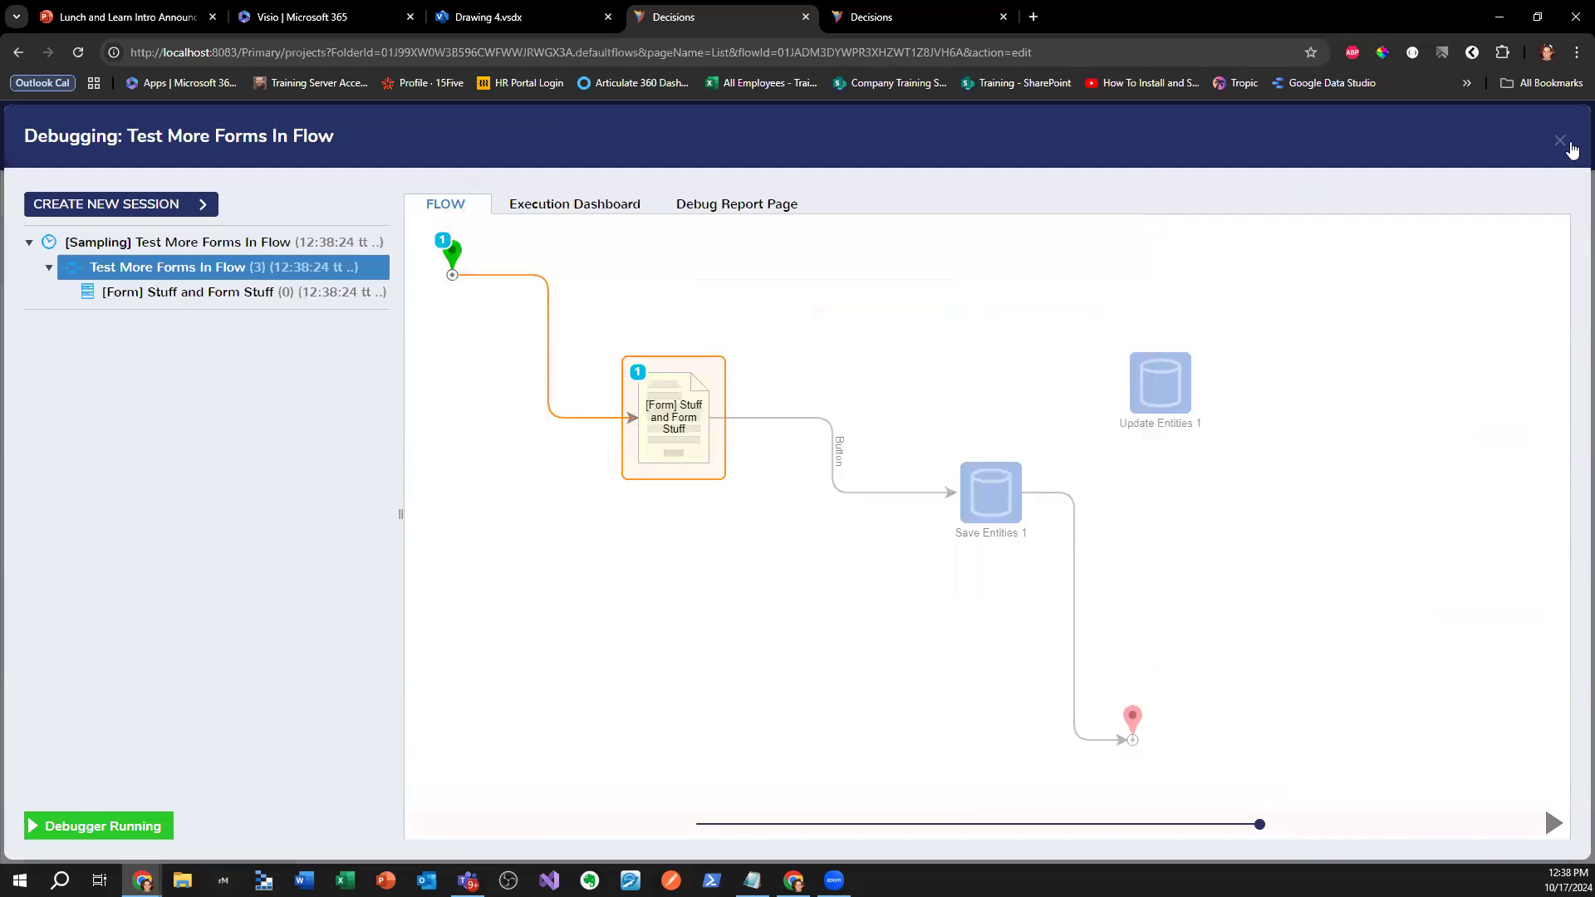
click(1559, 141)
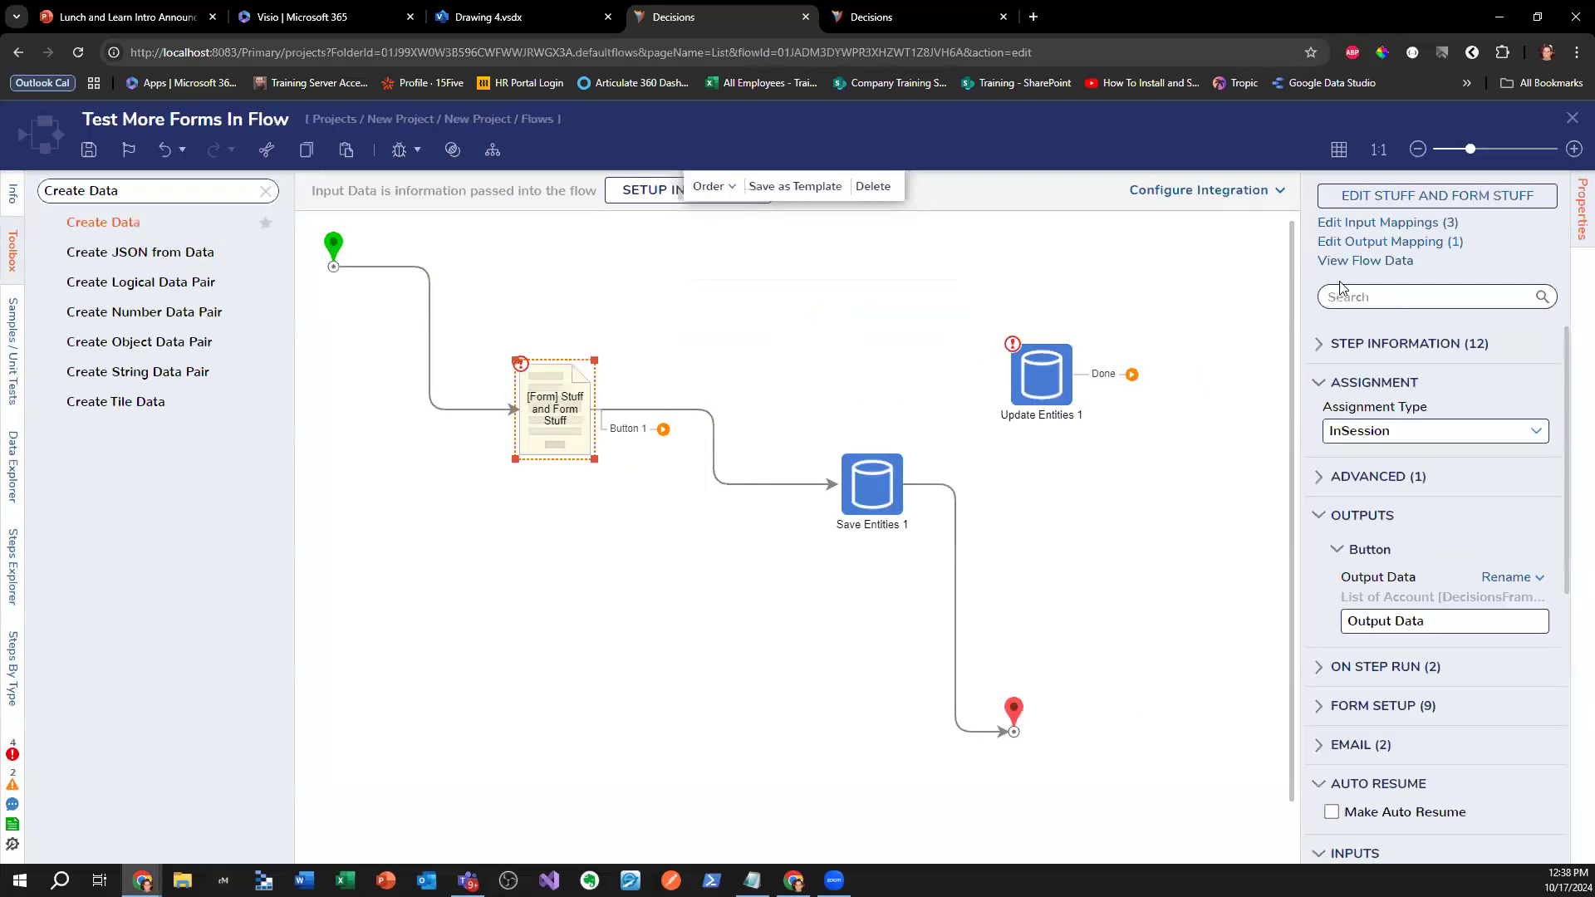
- Reopen the form, delete the {Data} label at its top, and view the properties of Button 1 and the advanced data grid
click(1429, 198)
right_click(712, 249)
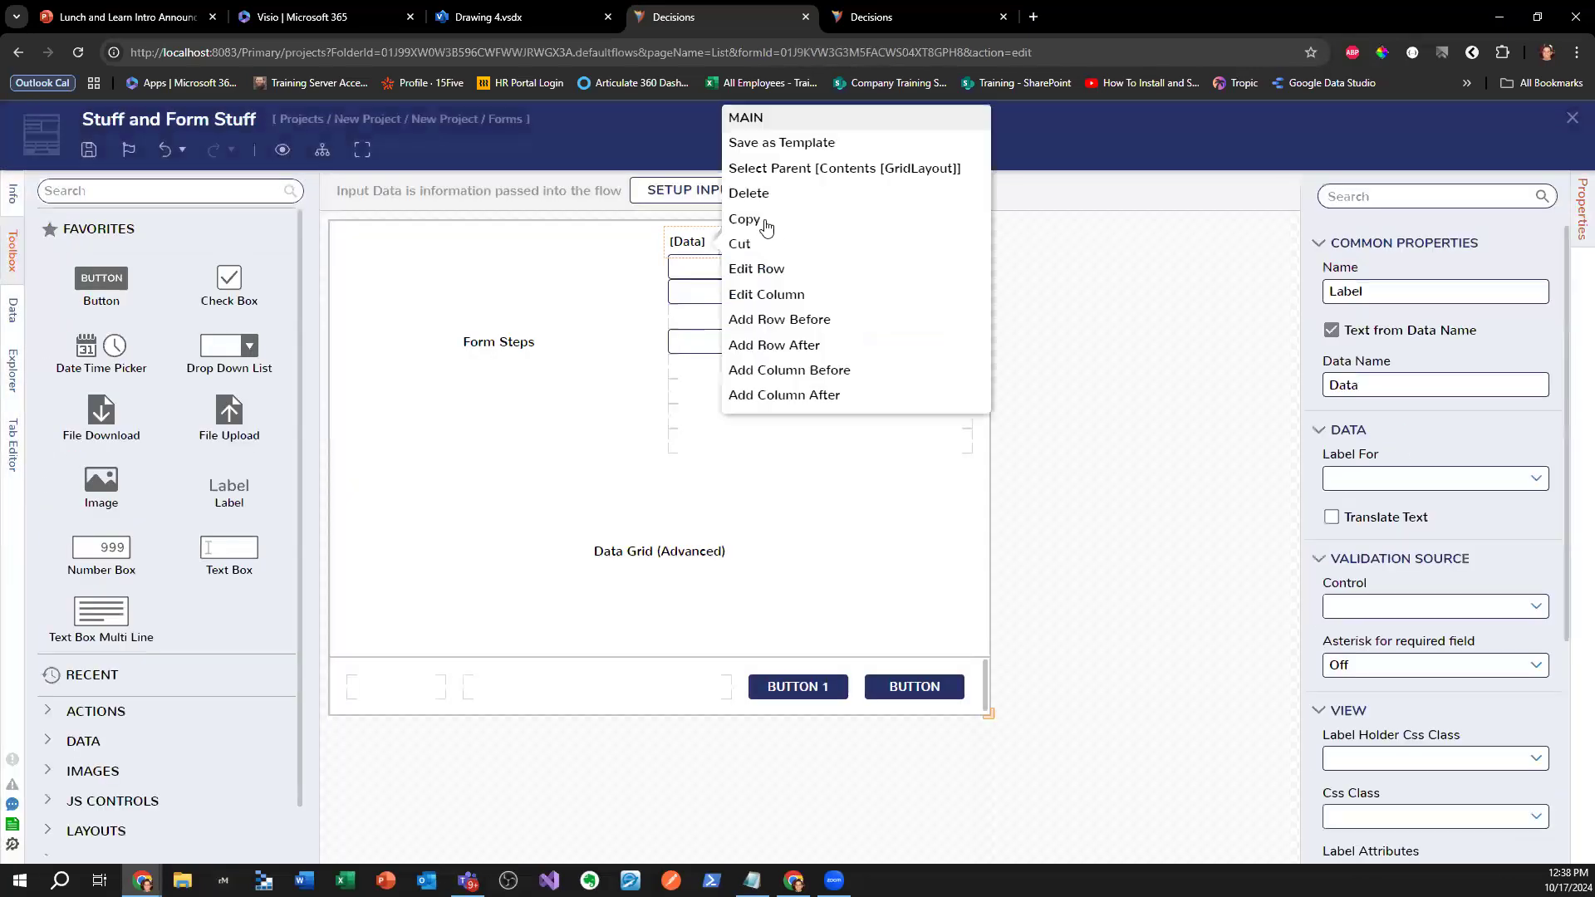
click(780, 189)
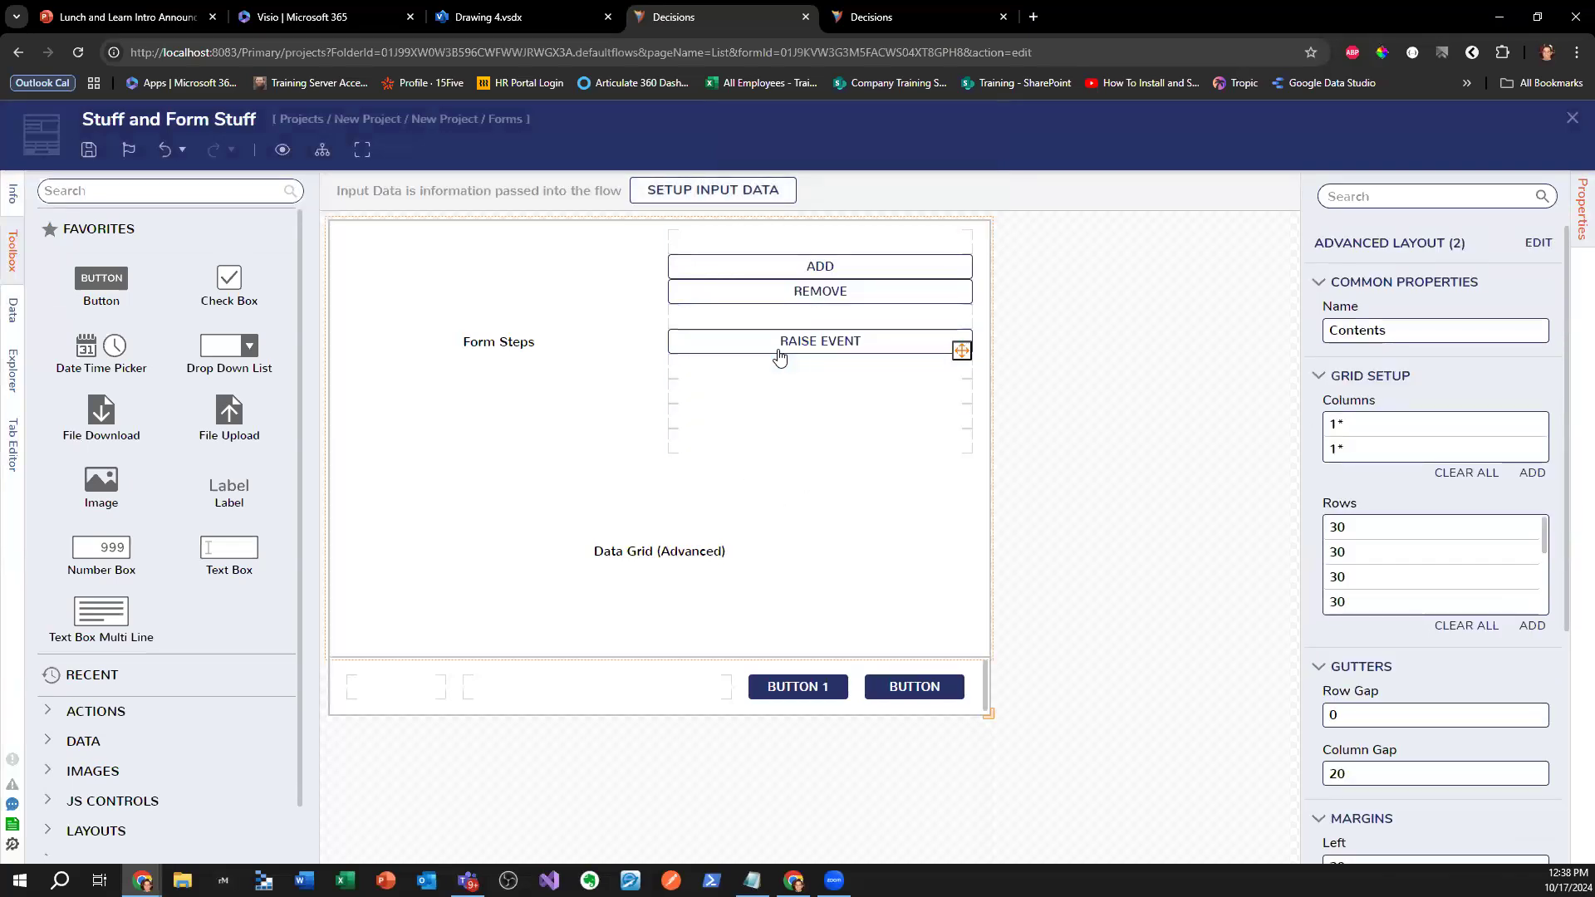
click(830, 687)
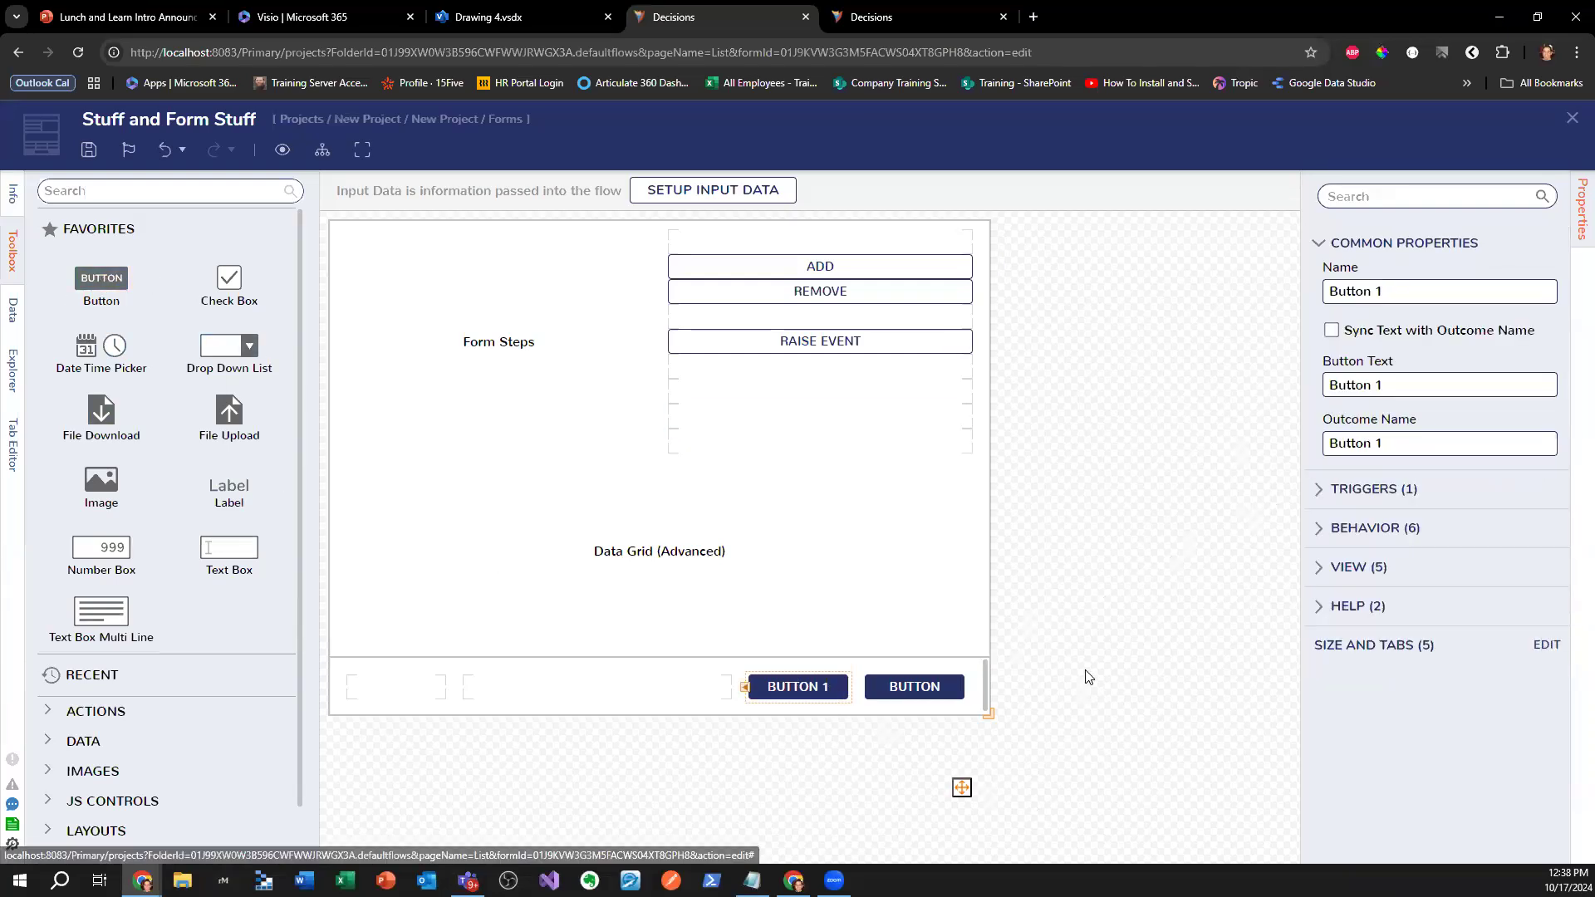
click(903, 559)
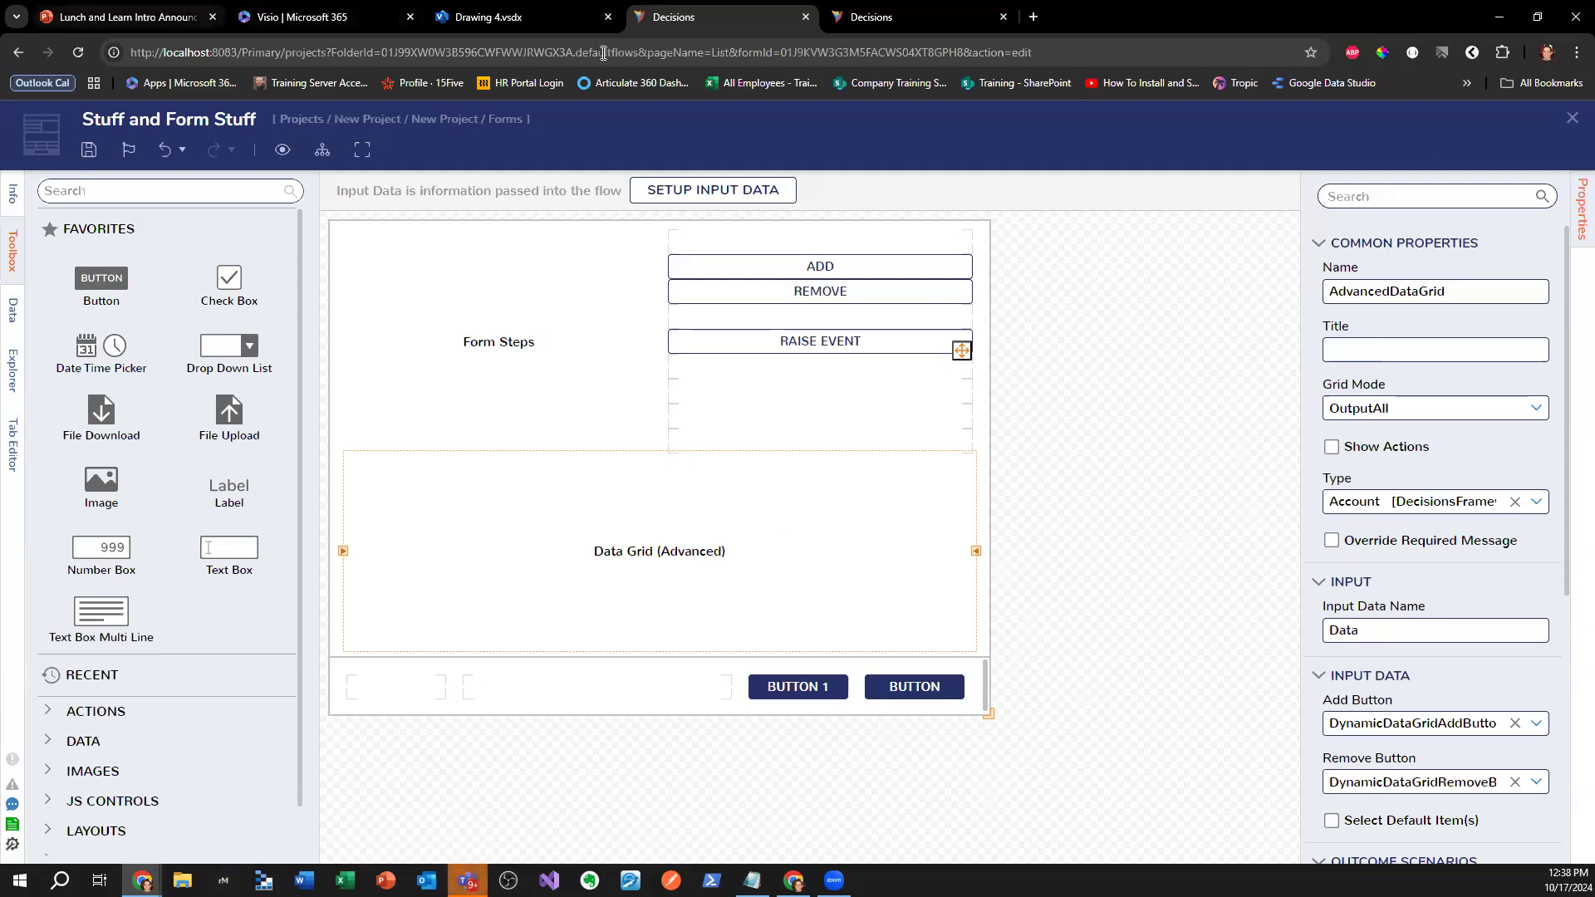
- Restart debugging of the Submit Purchase Request flow, and open and close the first requested item's details form
click(895, 23)
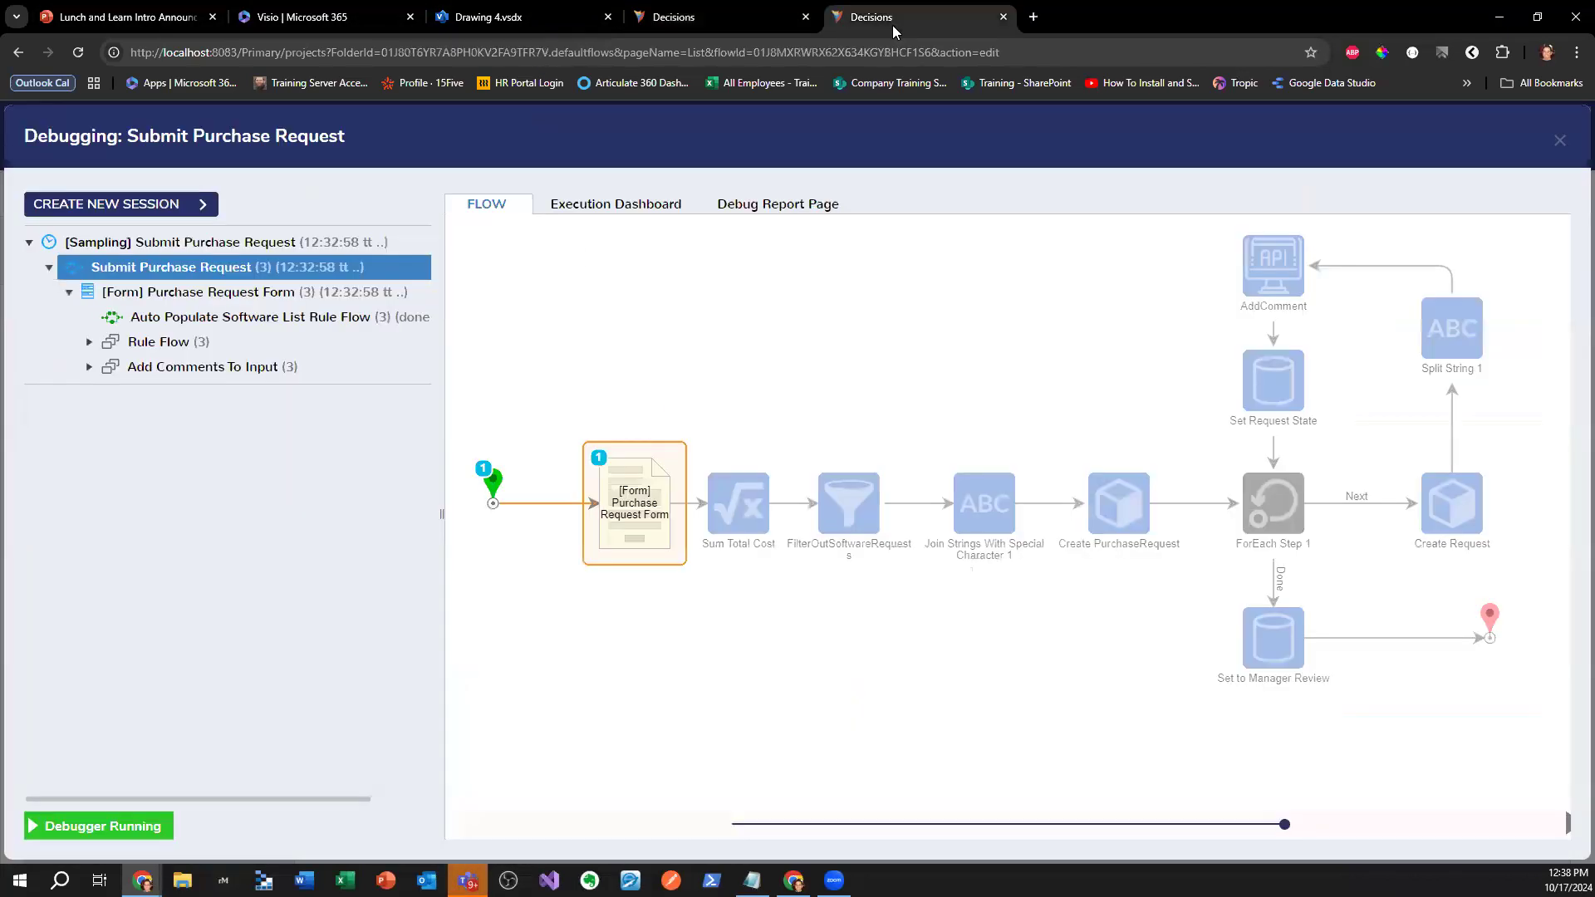
click(1569, 136)
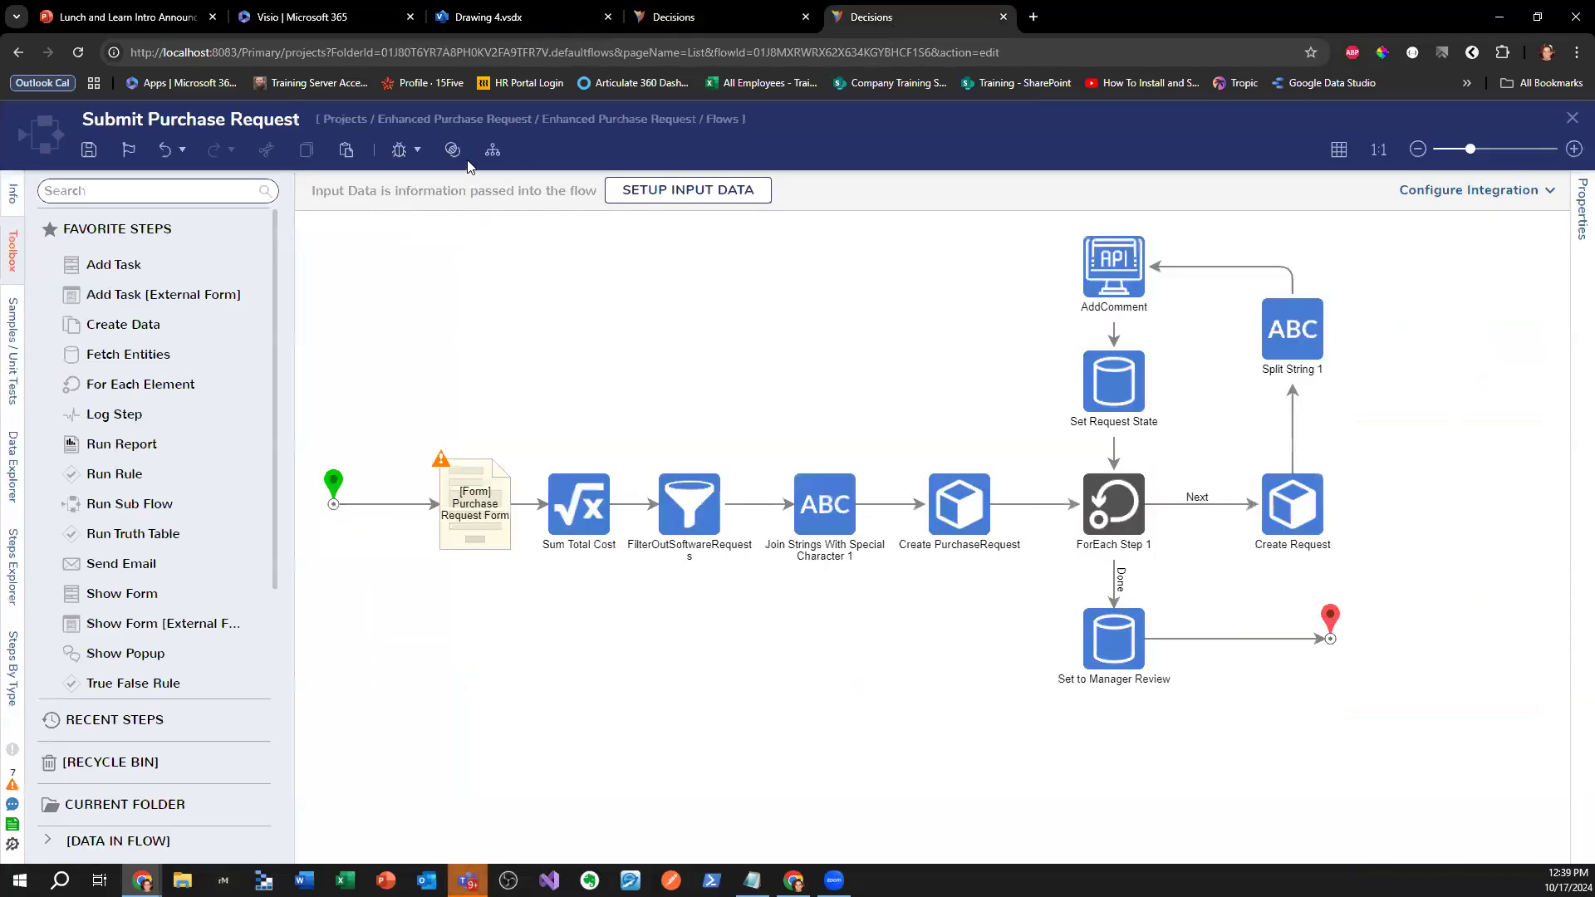
click(399, 149)
click(1240, 421)
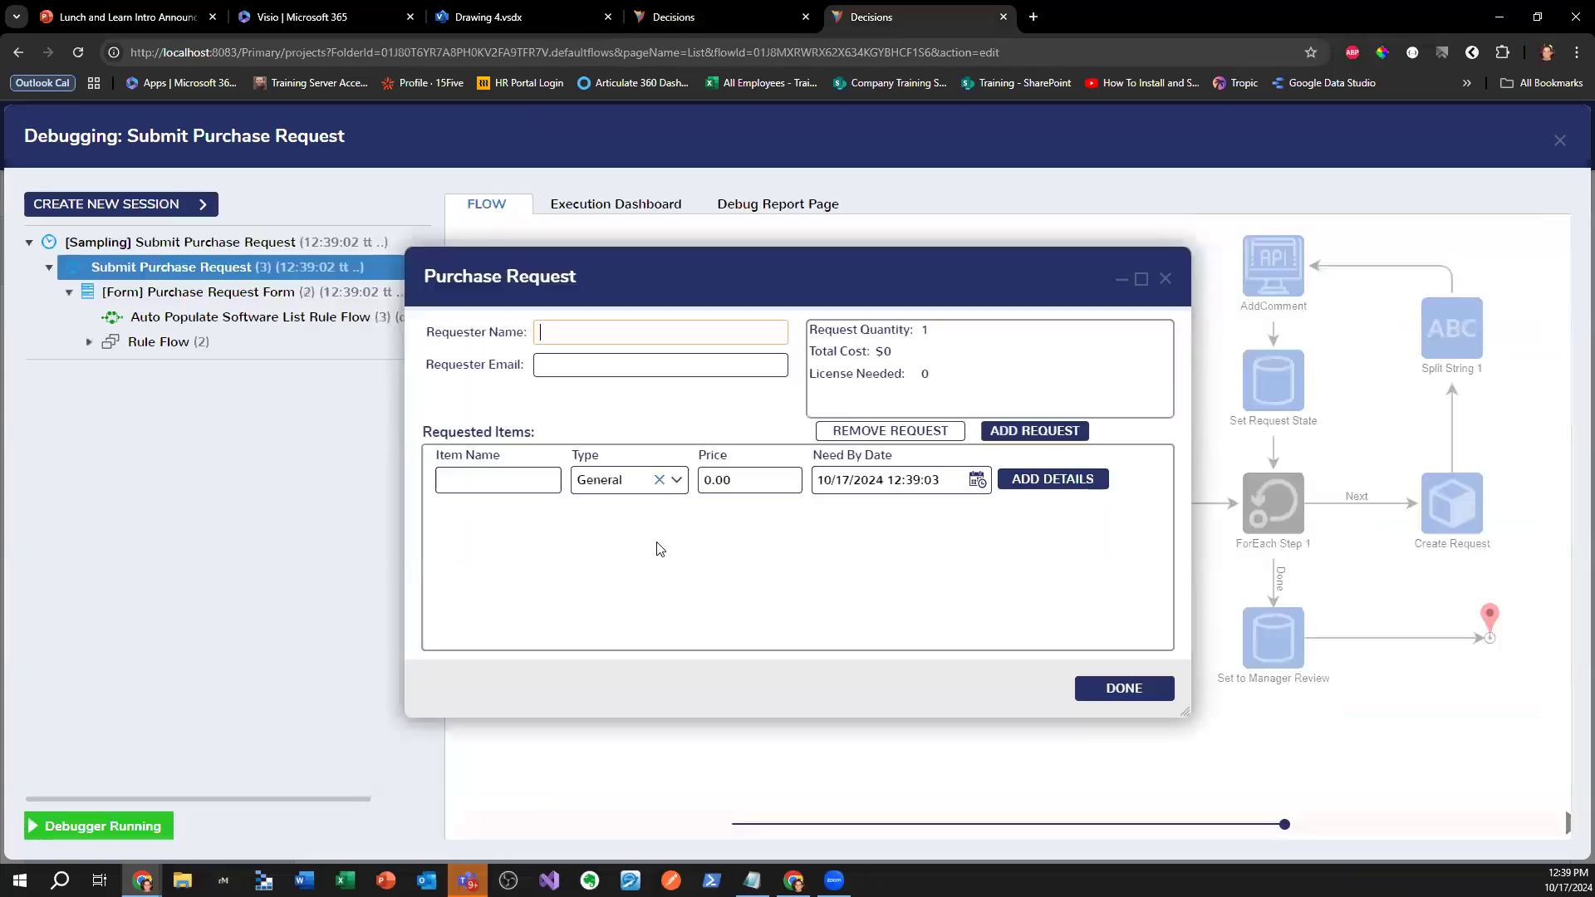
click(1067, 479)
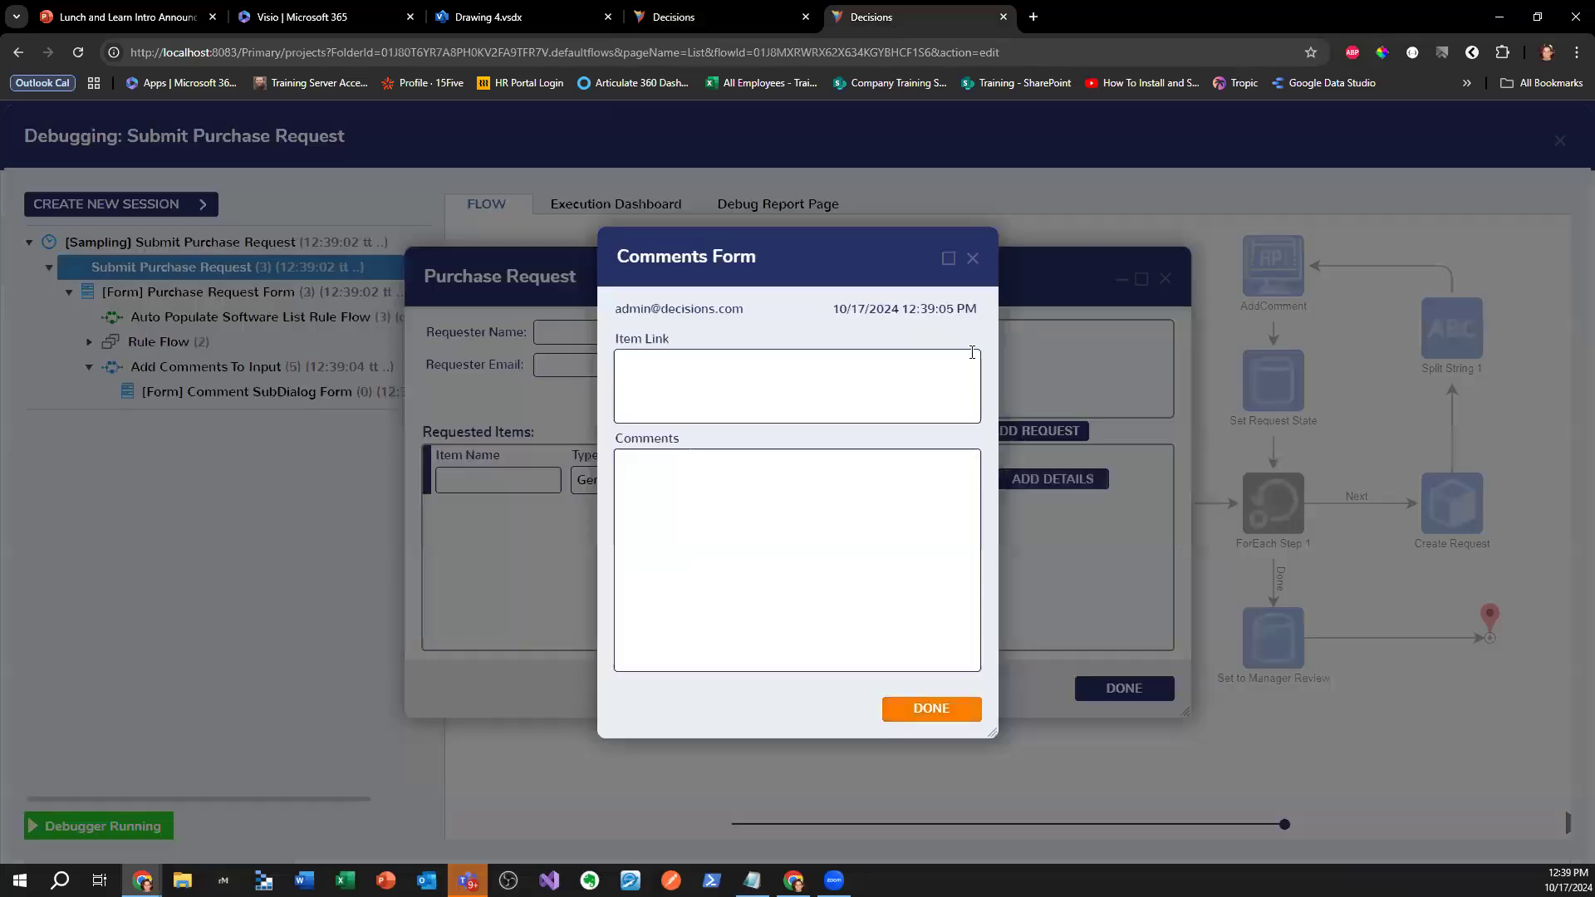
click(973, 258)
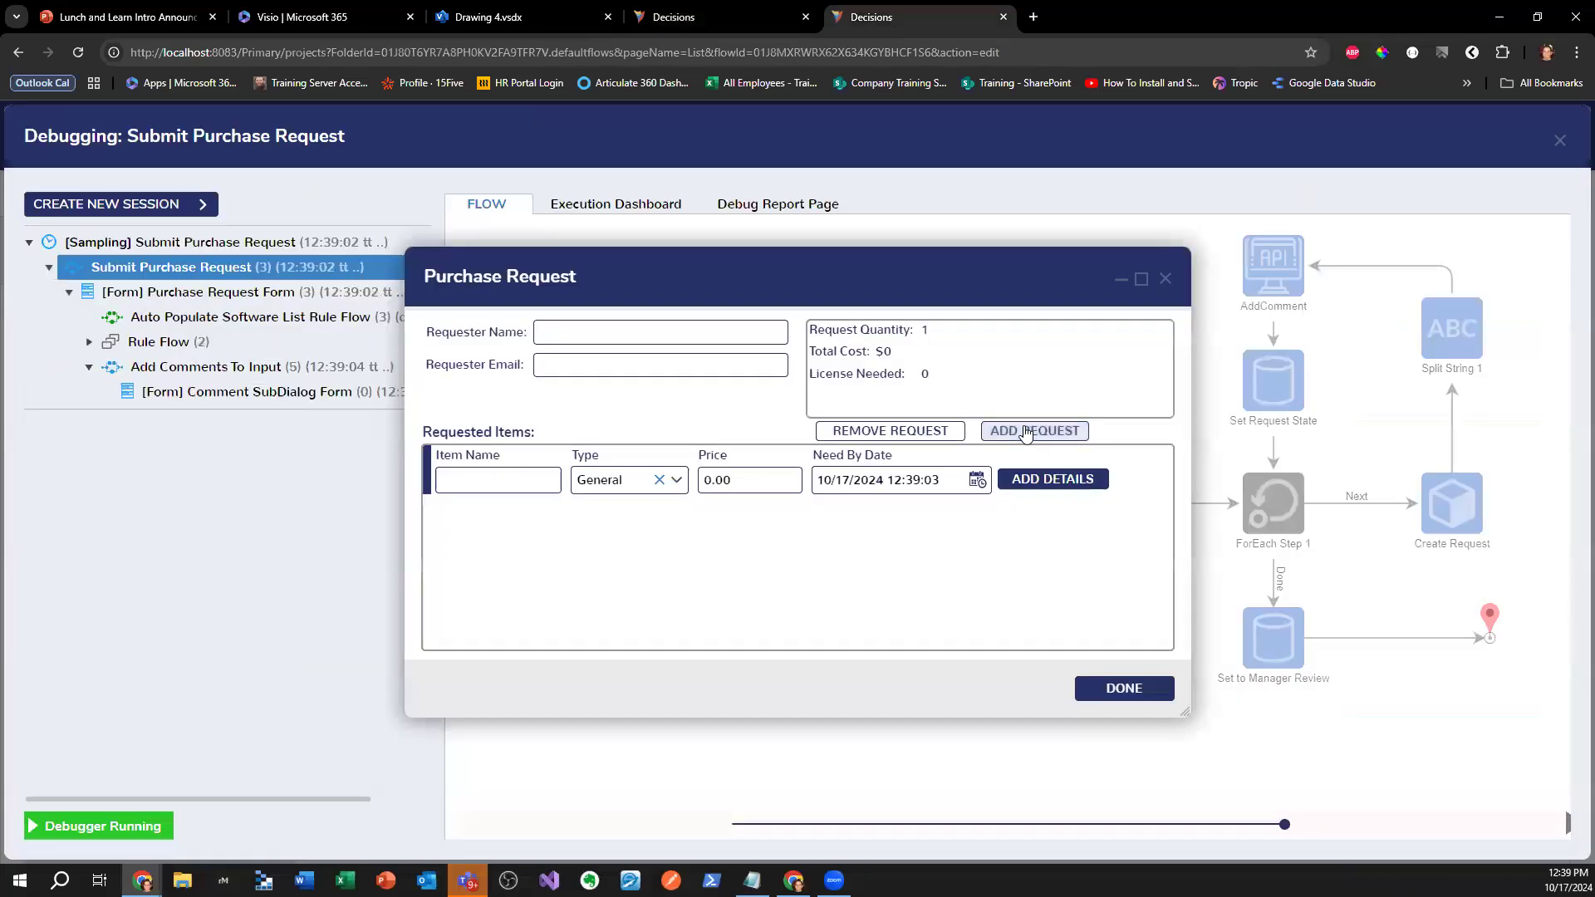
- Add four rows to the Purchase Request form, view the second row's details form, and close the debugger
click(1028, 430)
scroll(648, 578, up, 2)
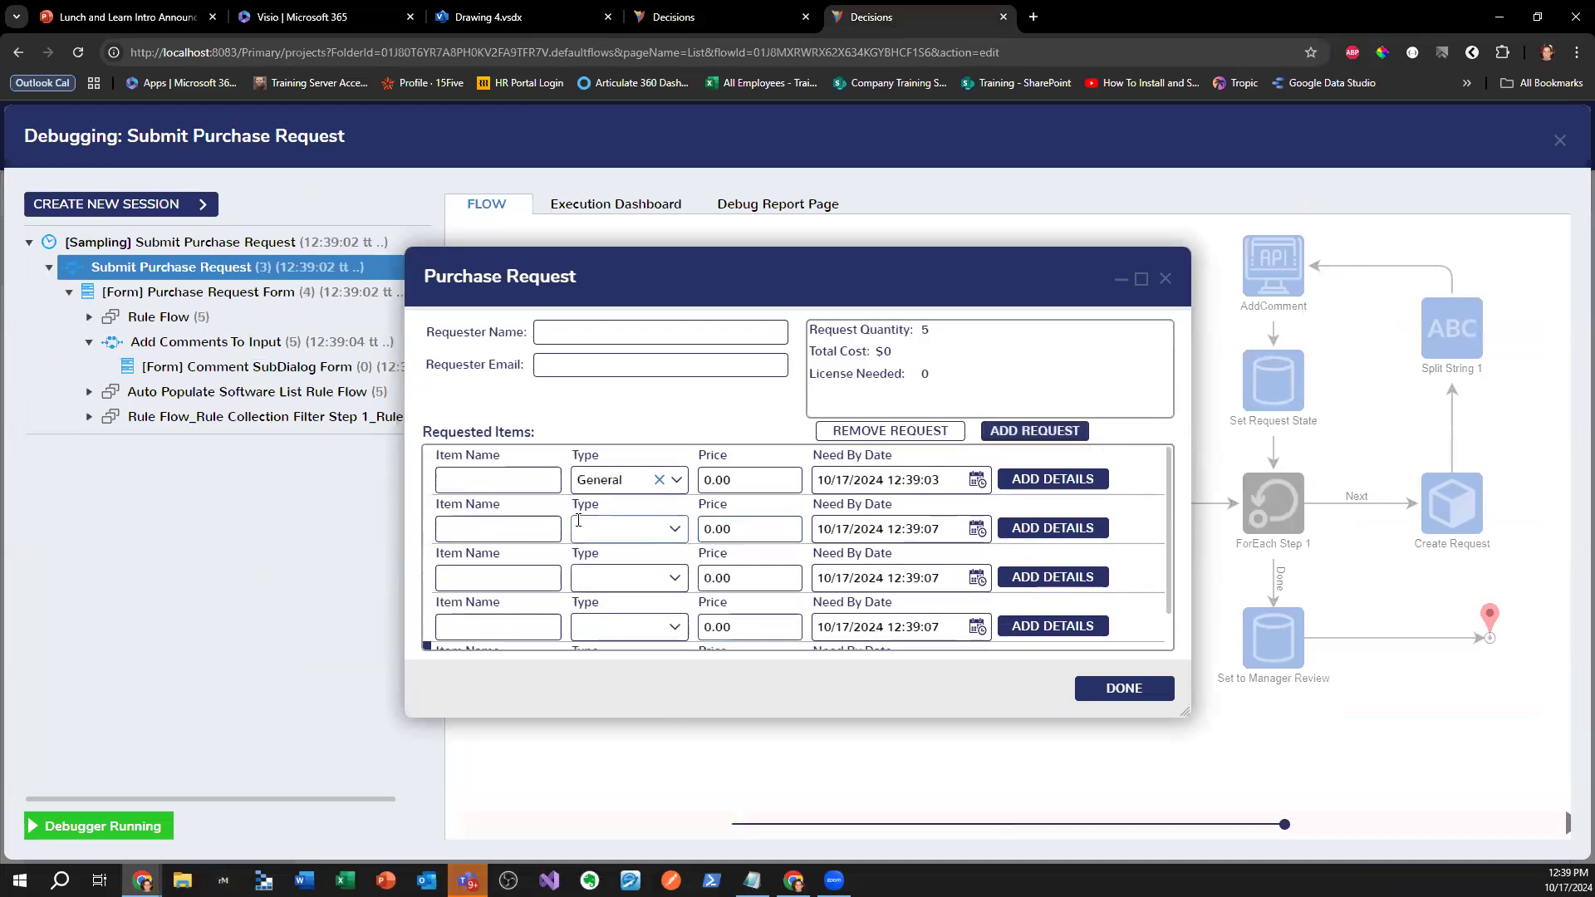
scroll(534, 512, down, 2)
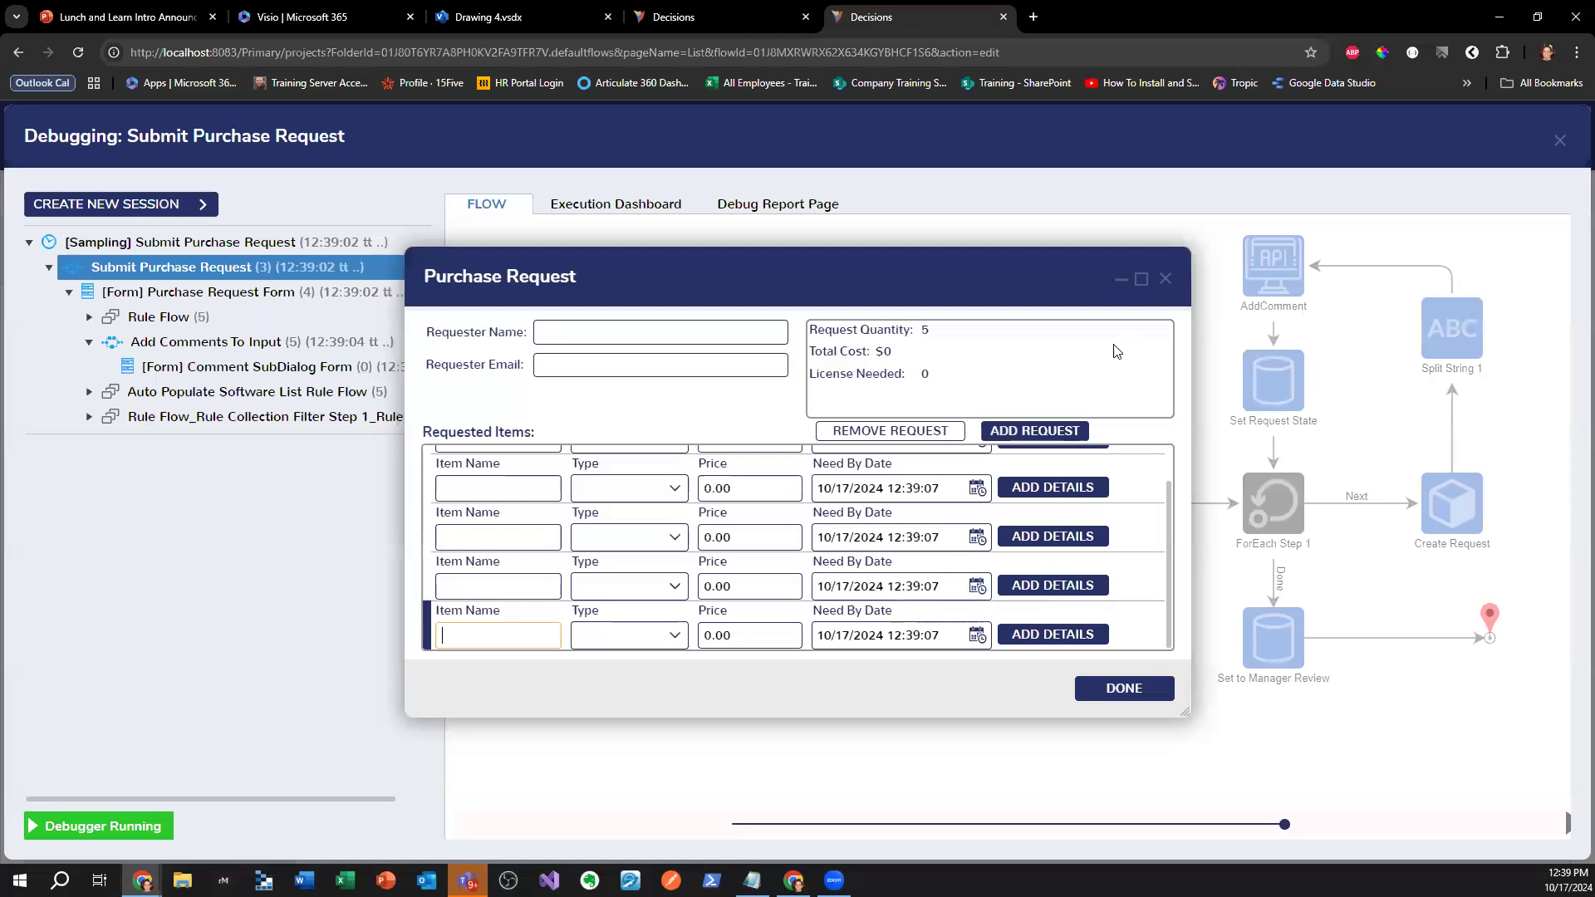
scroll(1064, 615, up, 2)
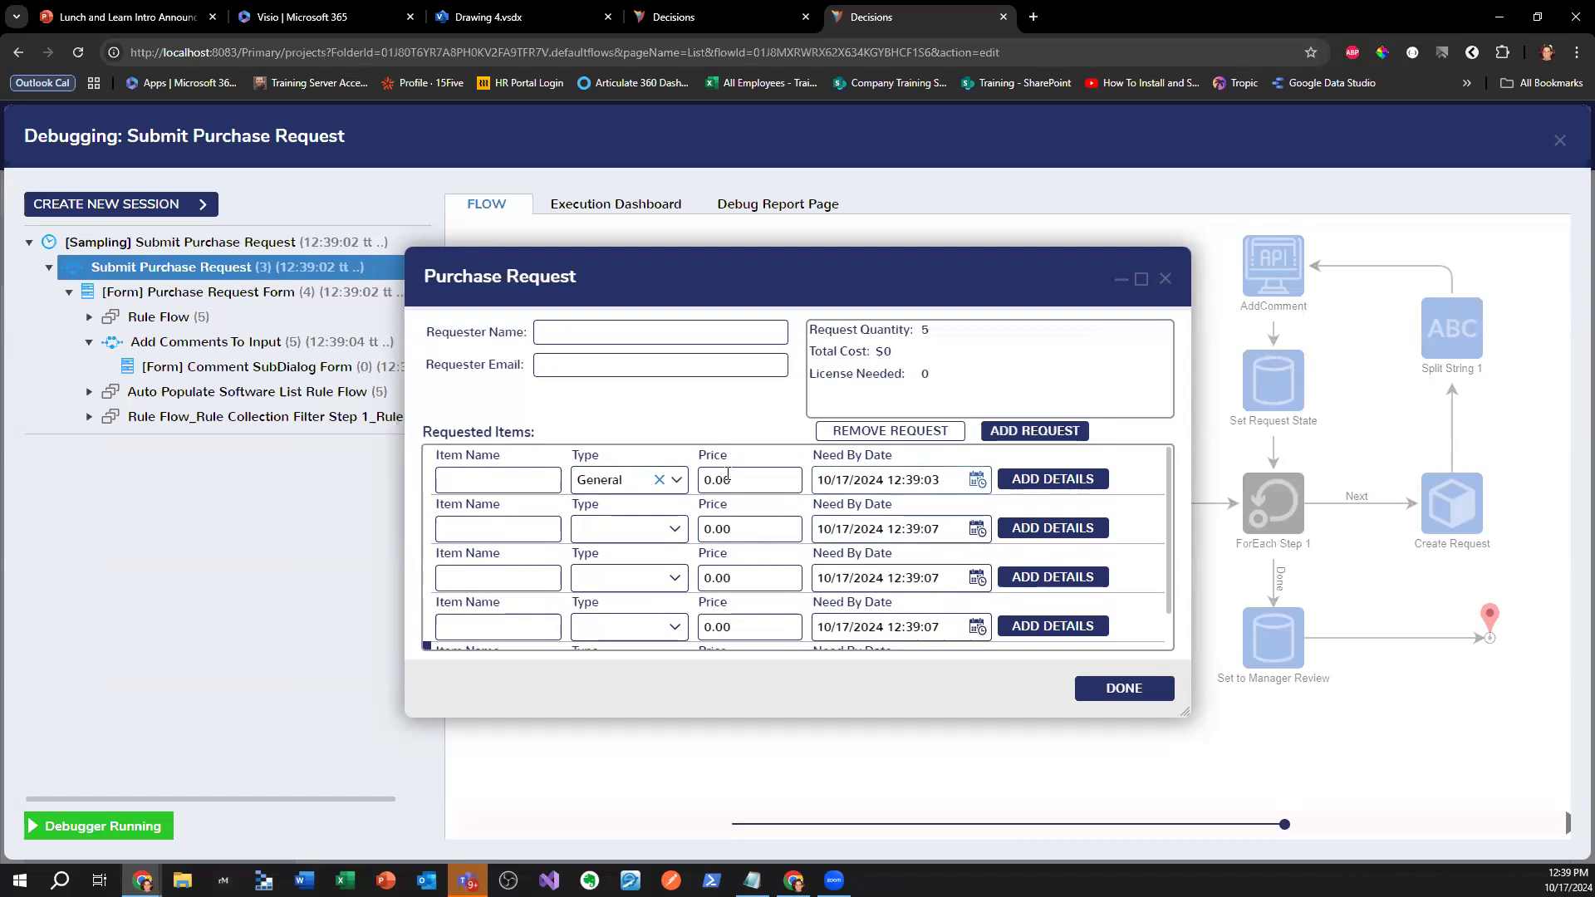
click(1079, 529)
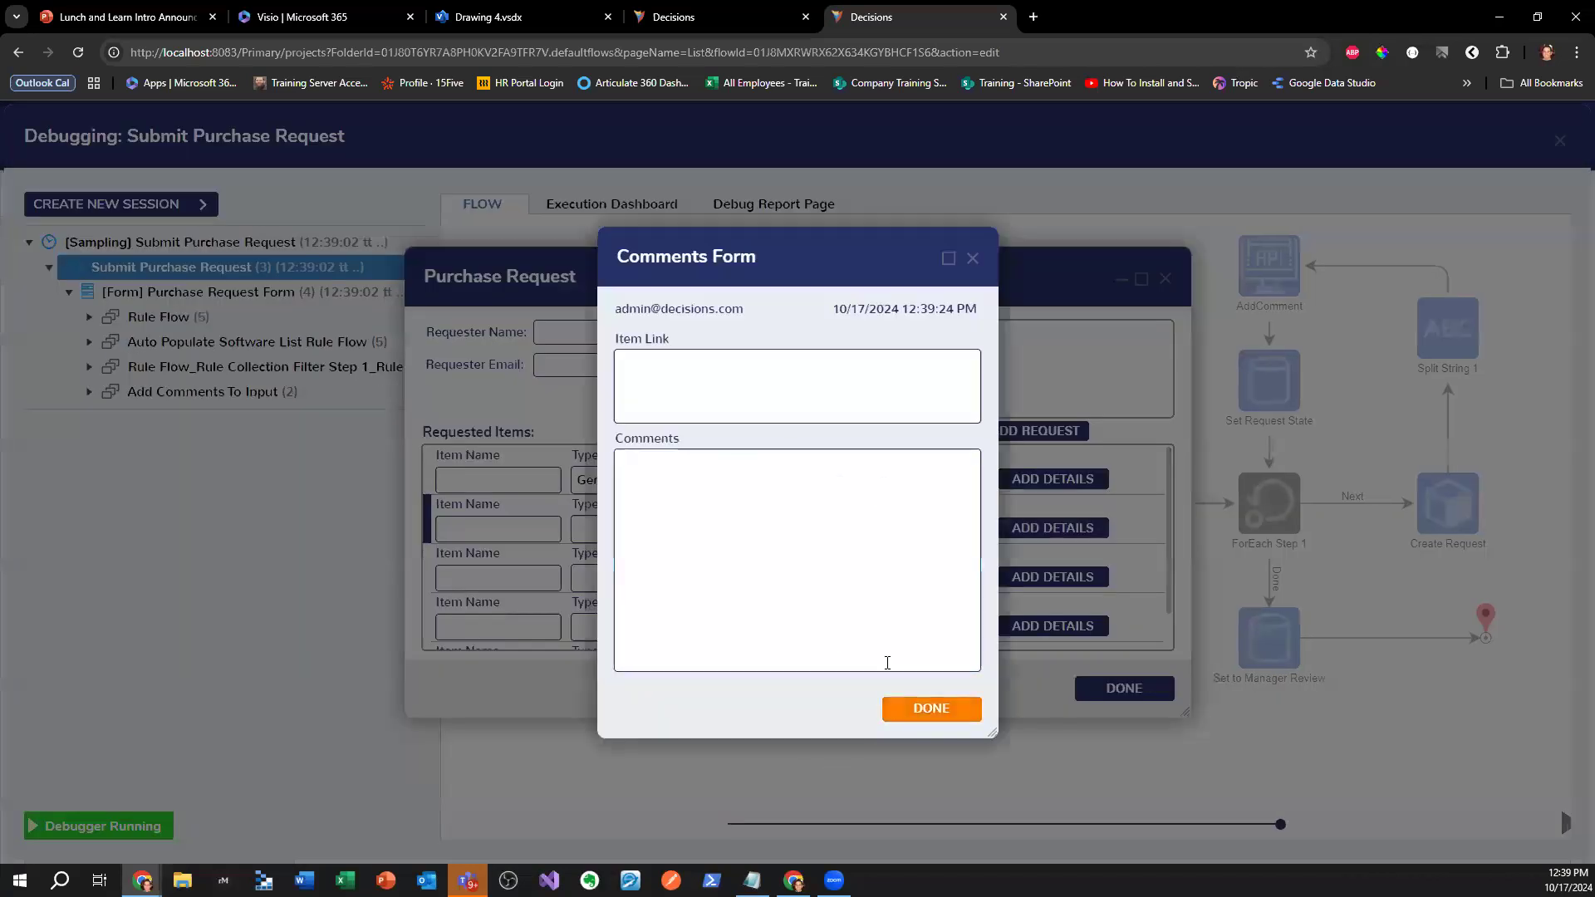
click(972, 258)
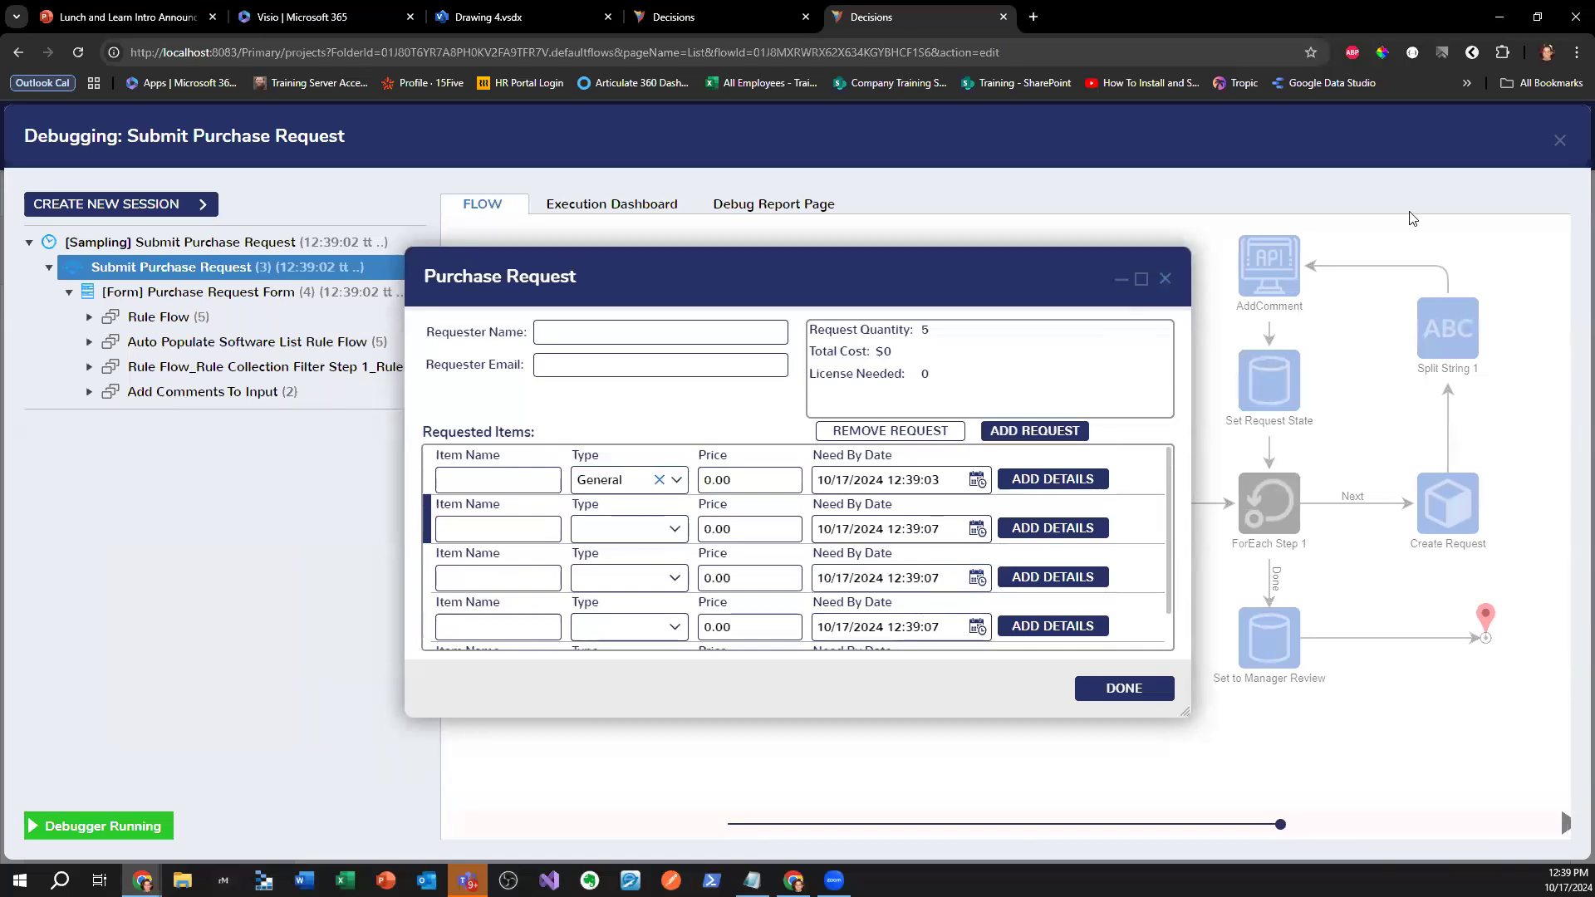
click(1558, 139)
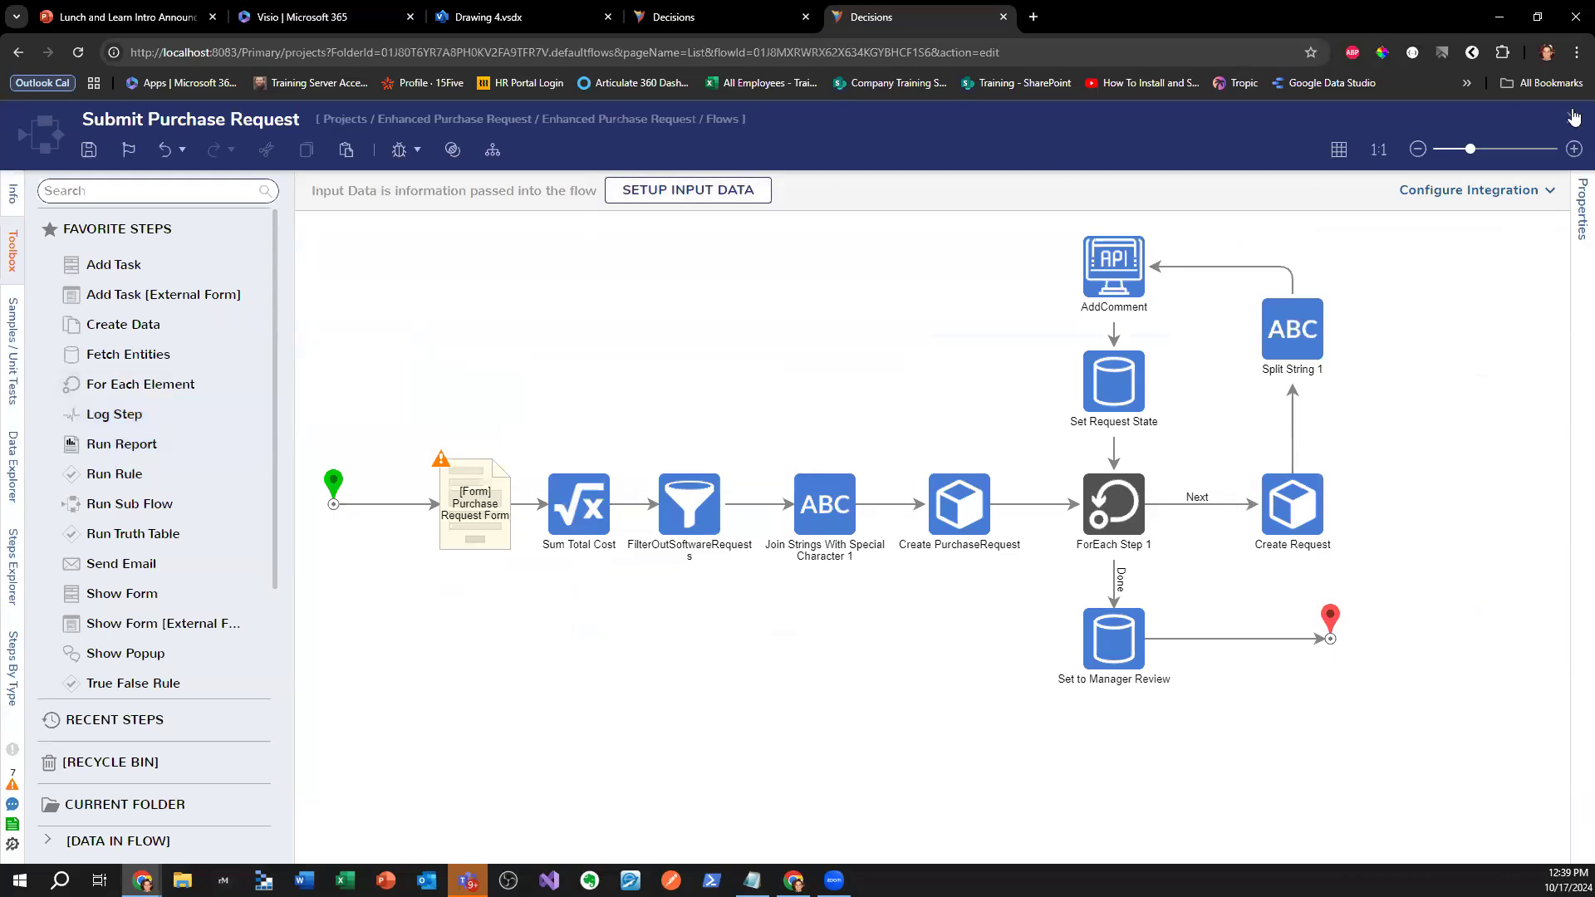
- Return to the Stuff and Form Stuff form, change the advanced data grid's Grid Mode, and save the form
click(680, 19)
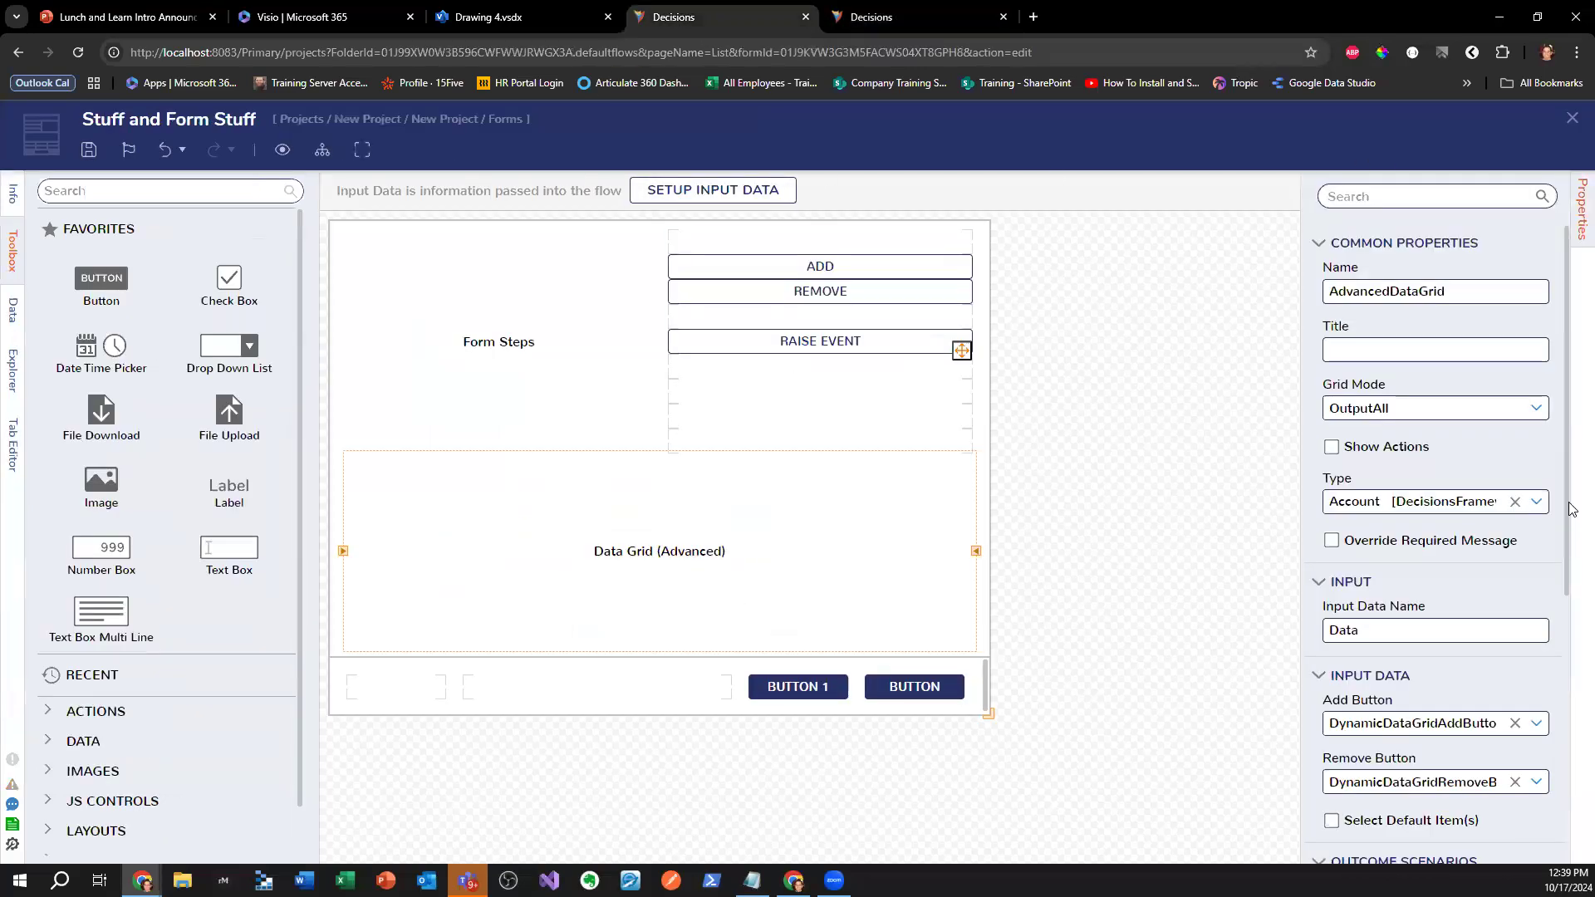
click(1536, 411)
click(1398, 523)
click(88, 150)
click(998, 594)
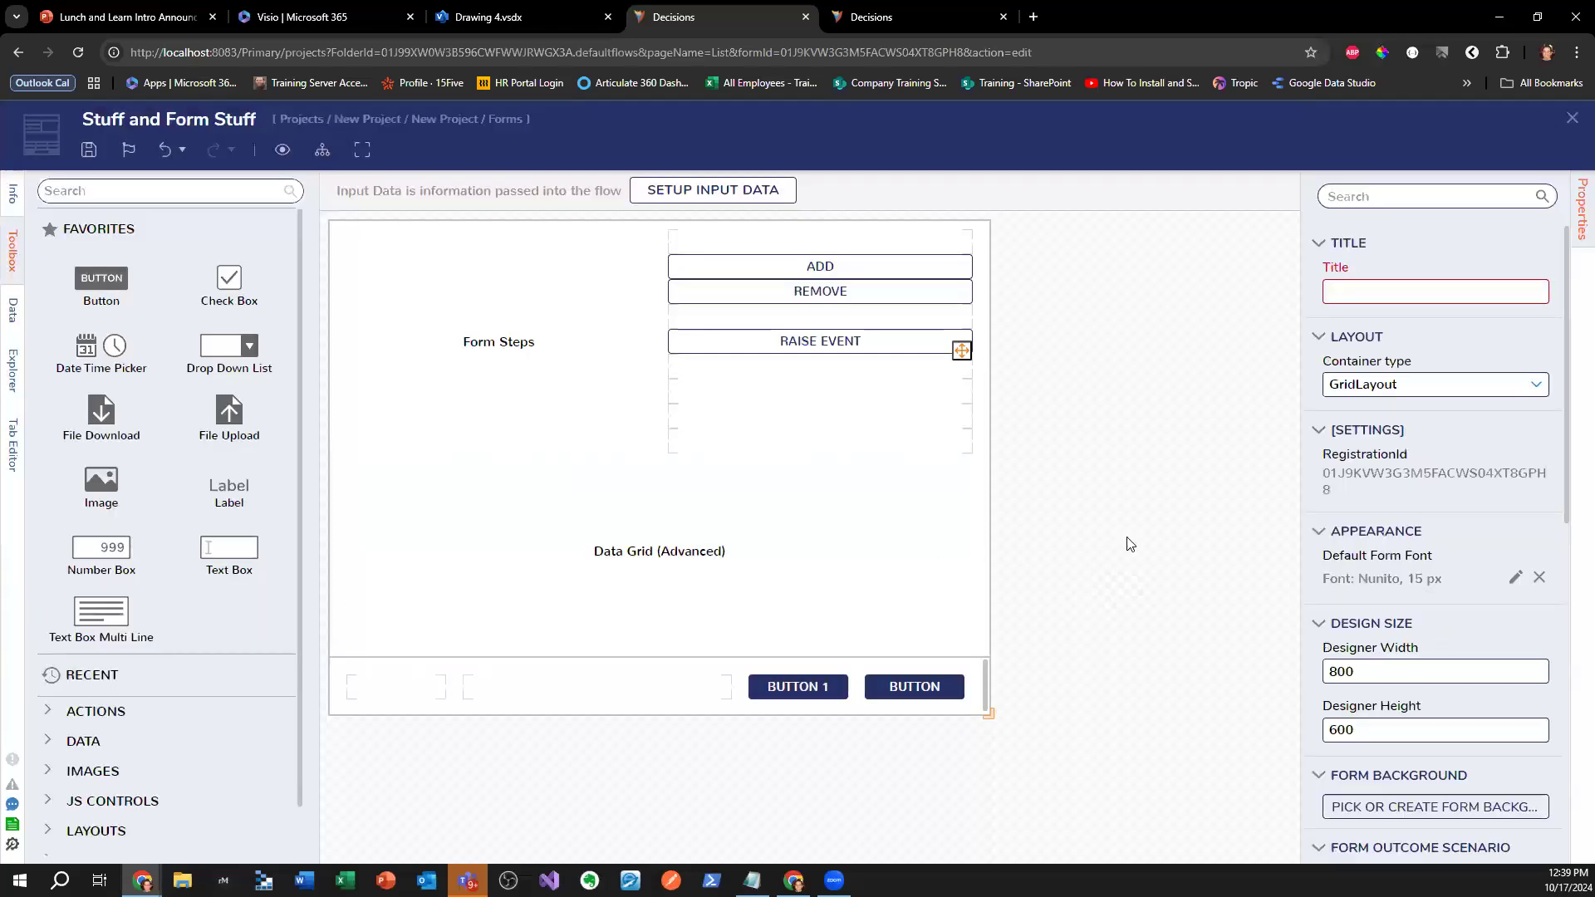
- Open the advanced data grid's report and examine the Run Flow column's settings and its assigned flow
scroll(1412, 540, down, 5)
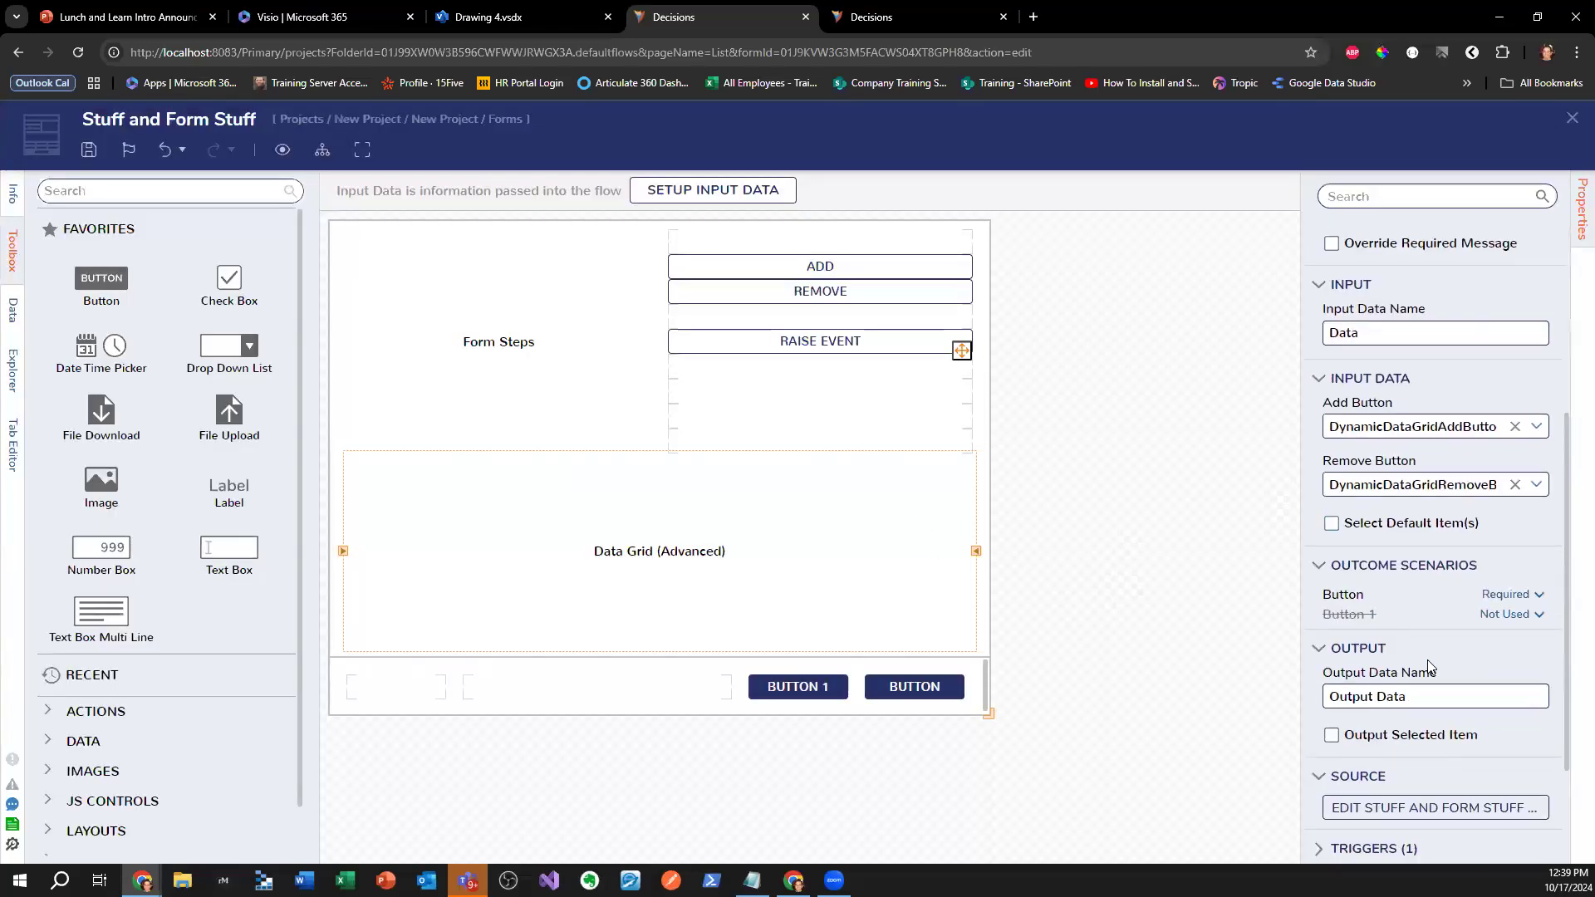
click(1435, 645)
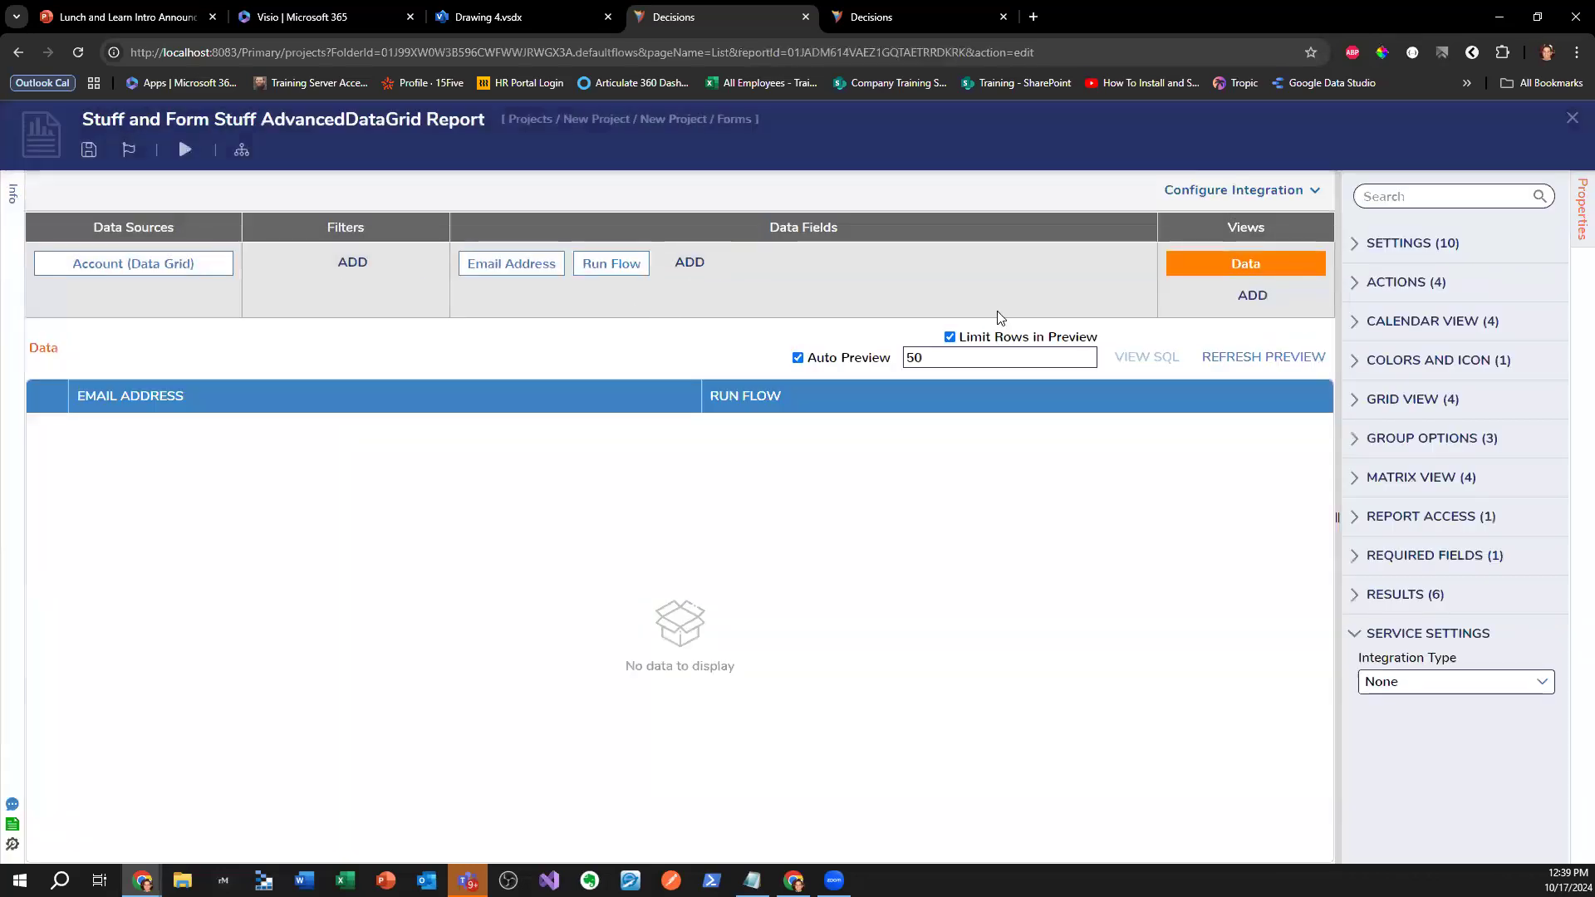
click(619, 266)
scroll(1466, 606, down, 7)
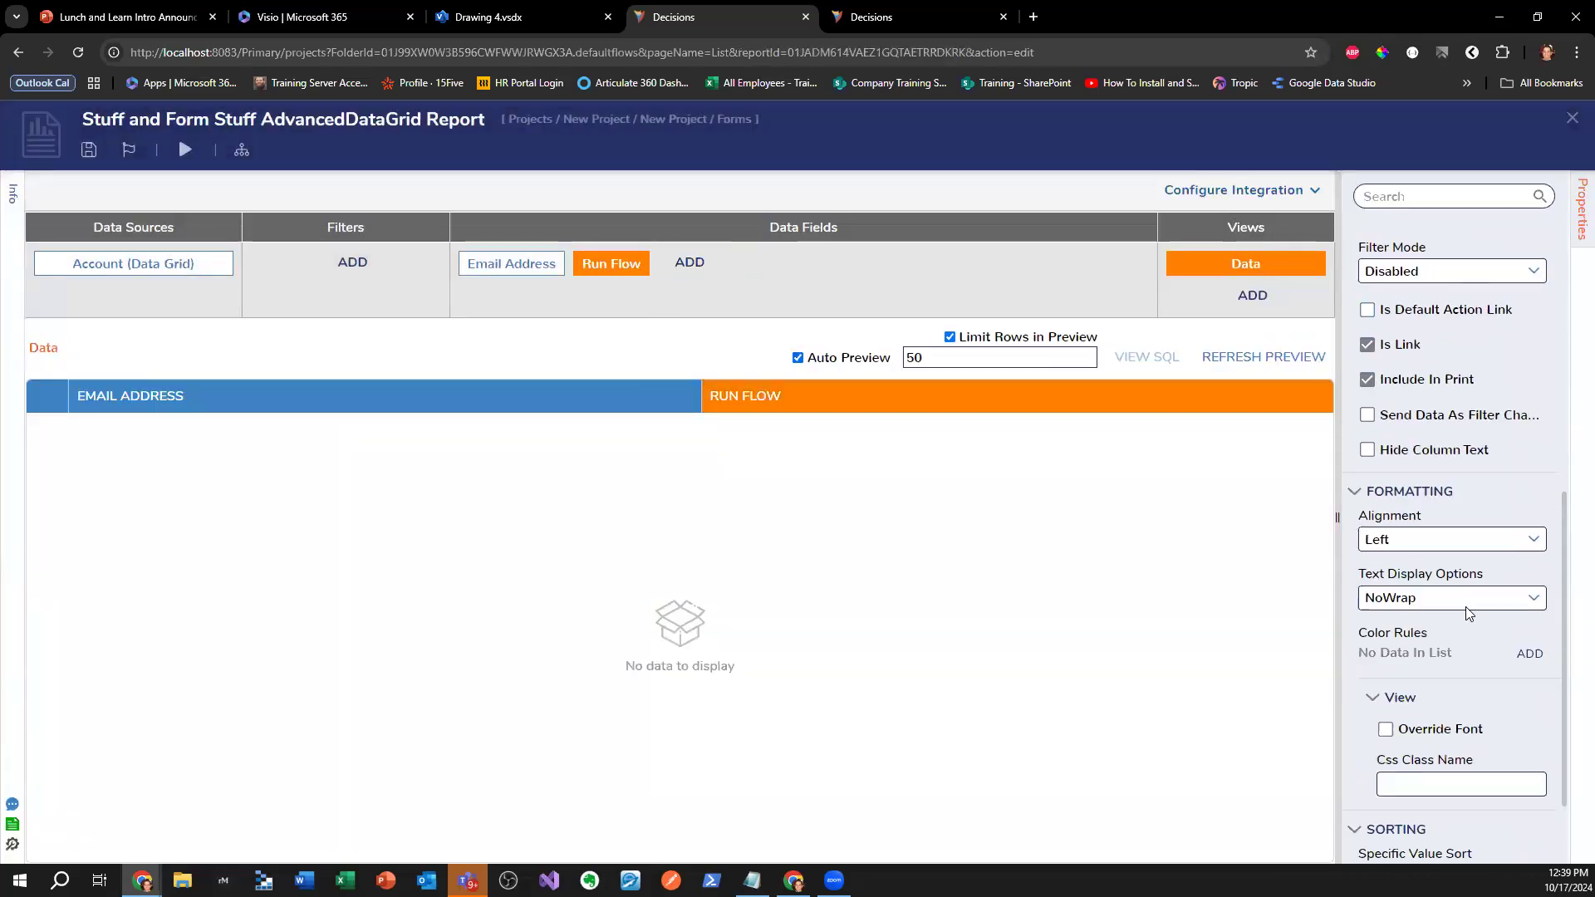
scroll(1462, 610, up, 10)
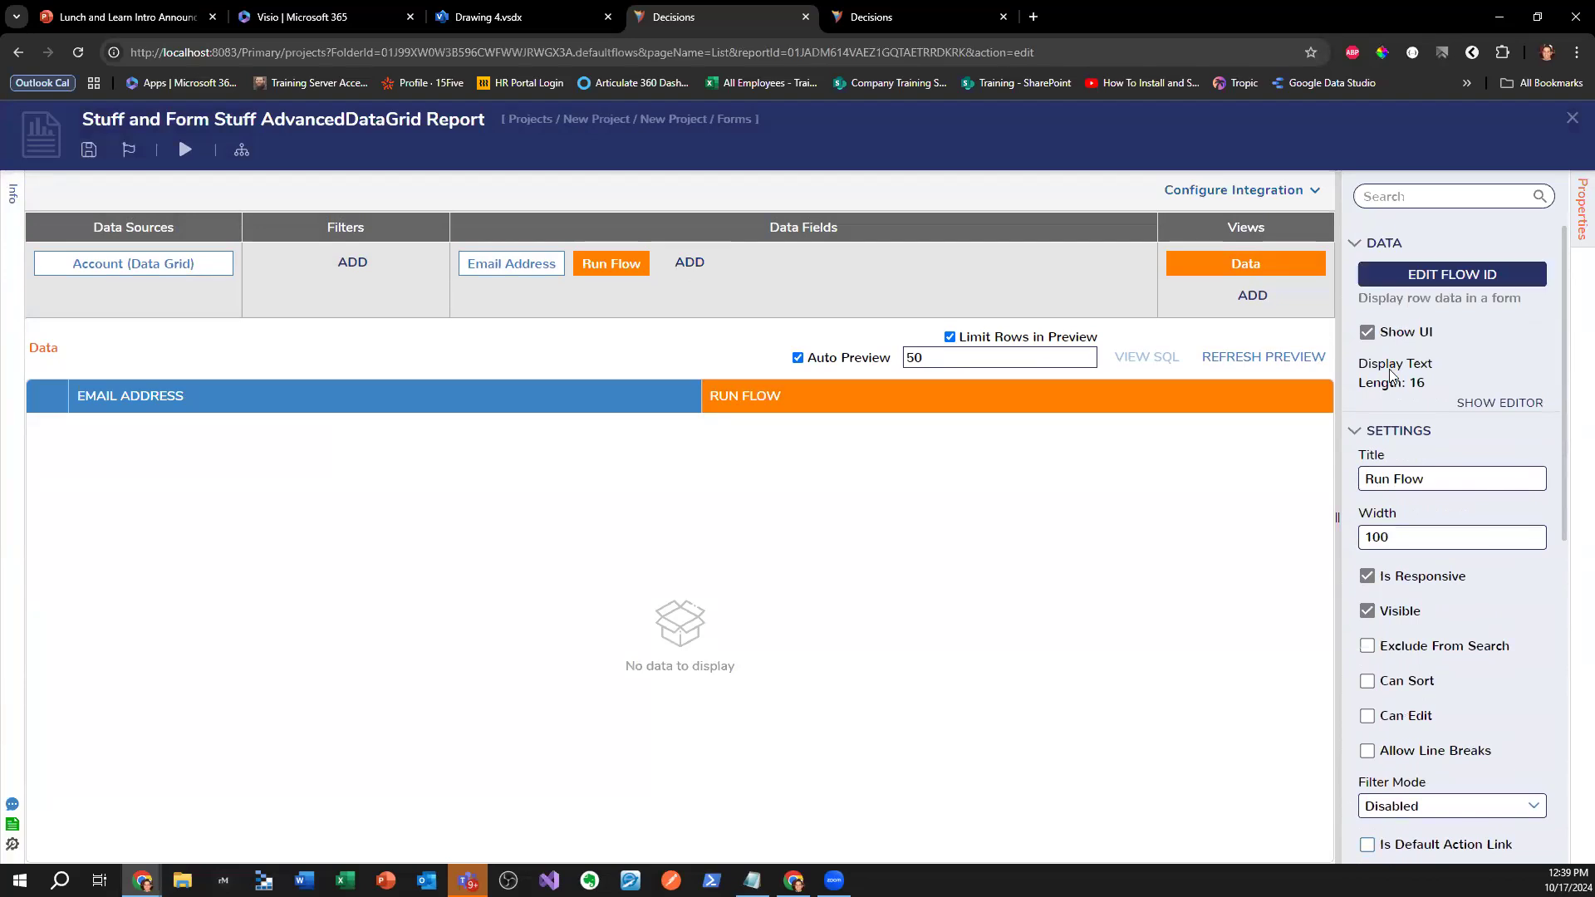
click(1429, 274)
click(579, 409)
scroll(1404, 677, down, 4)
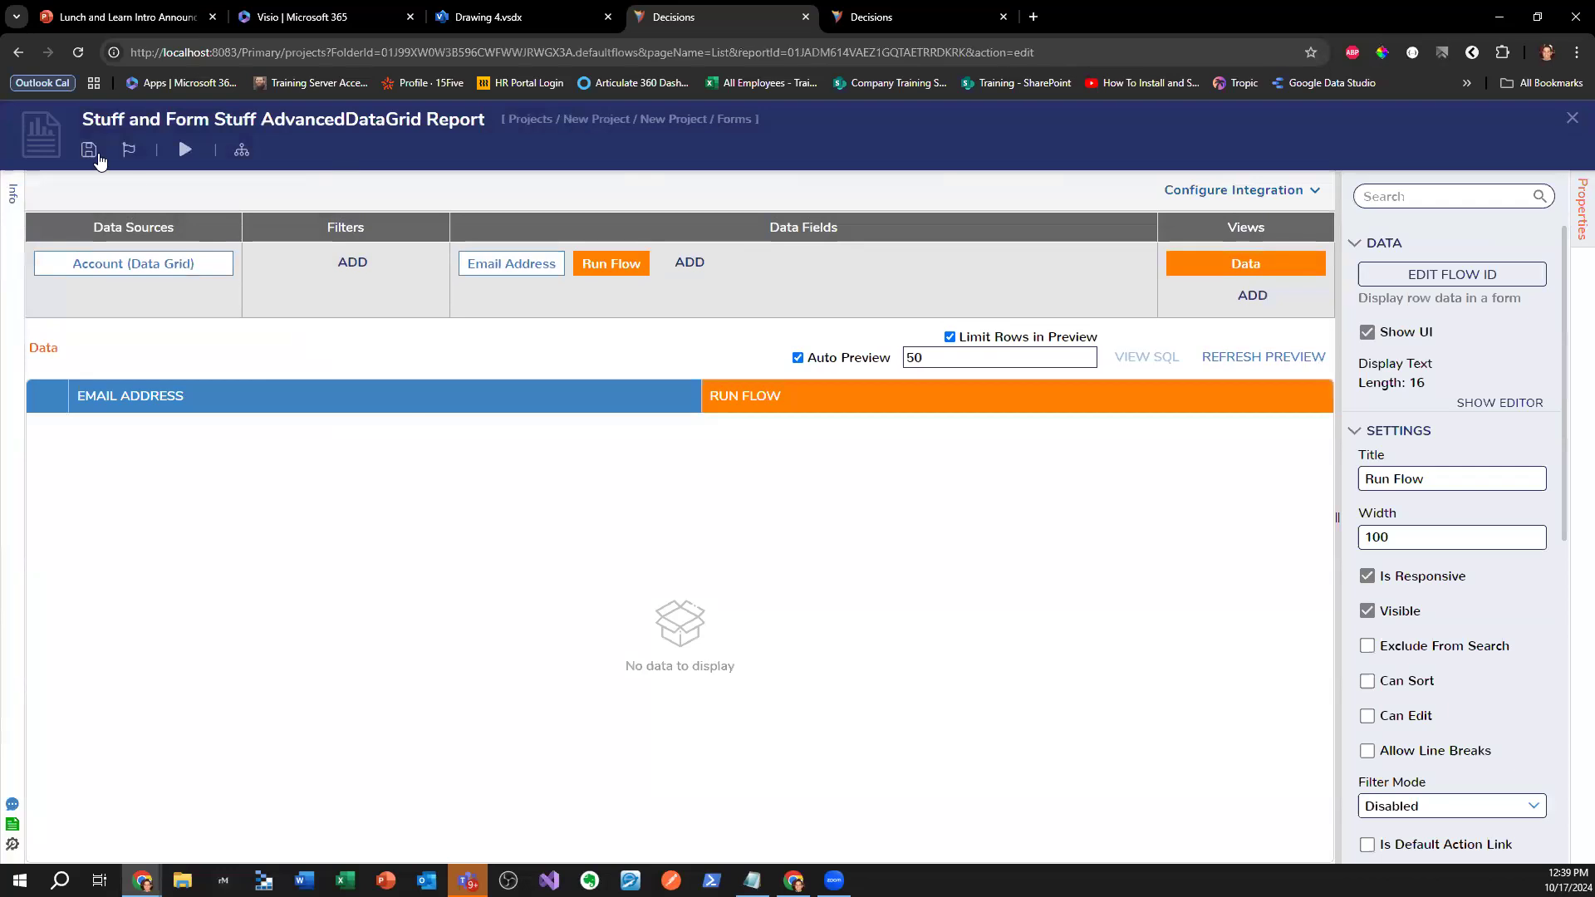
- Save and close the AdvancedDataGrid report and the Stuff and Form Stuff form
click(91, 153)
click(1000, 567)
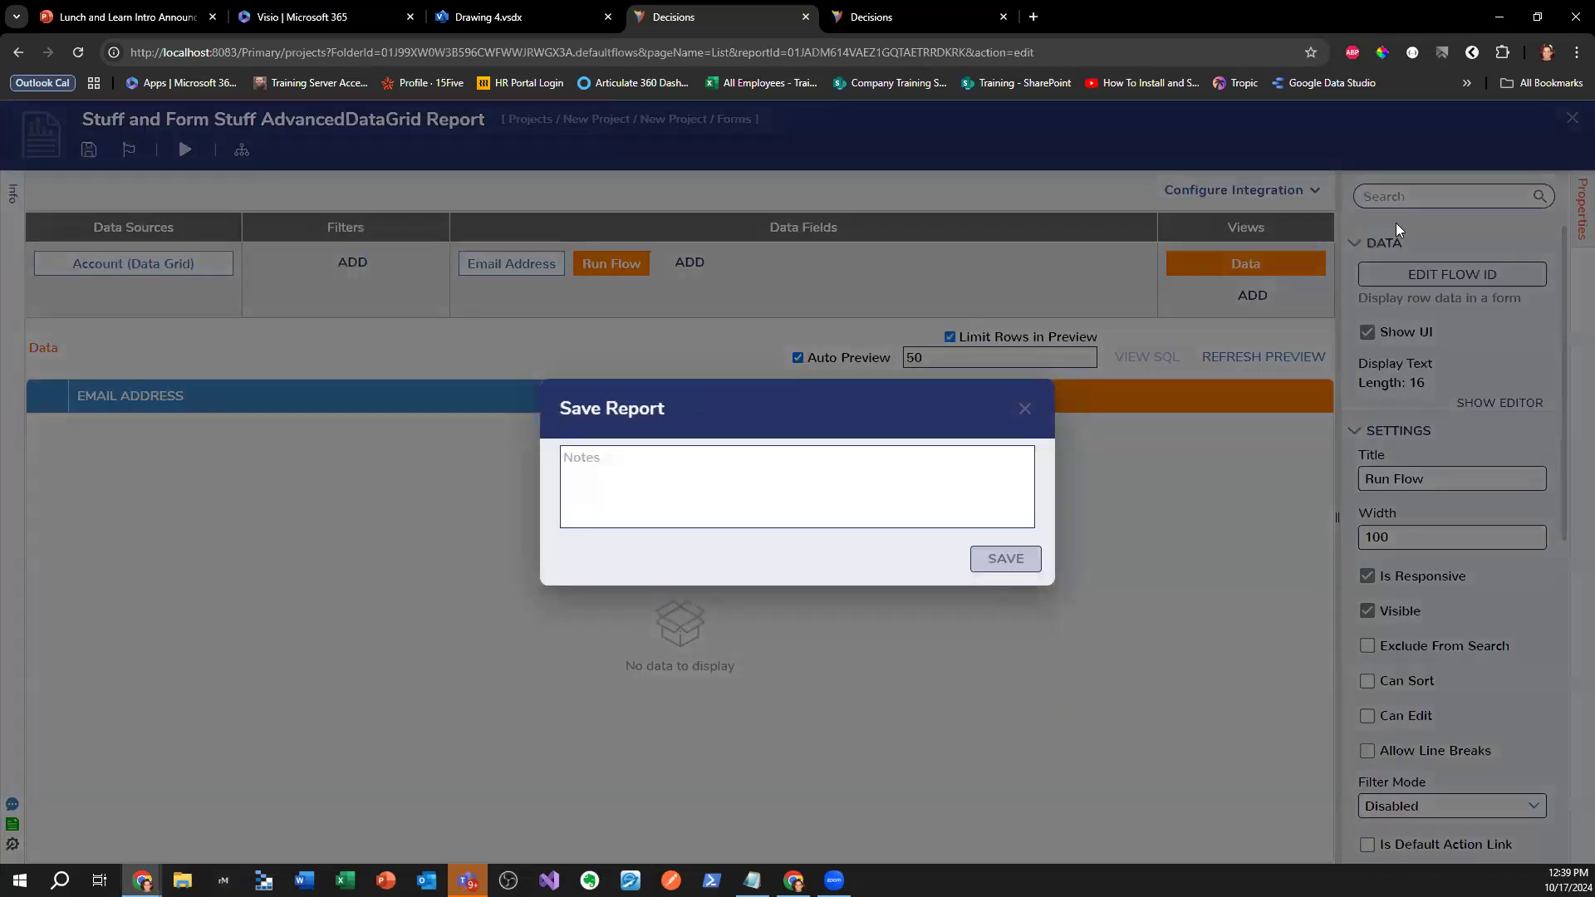
click(1570, 119)
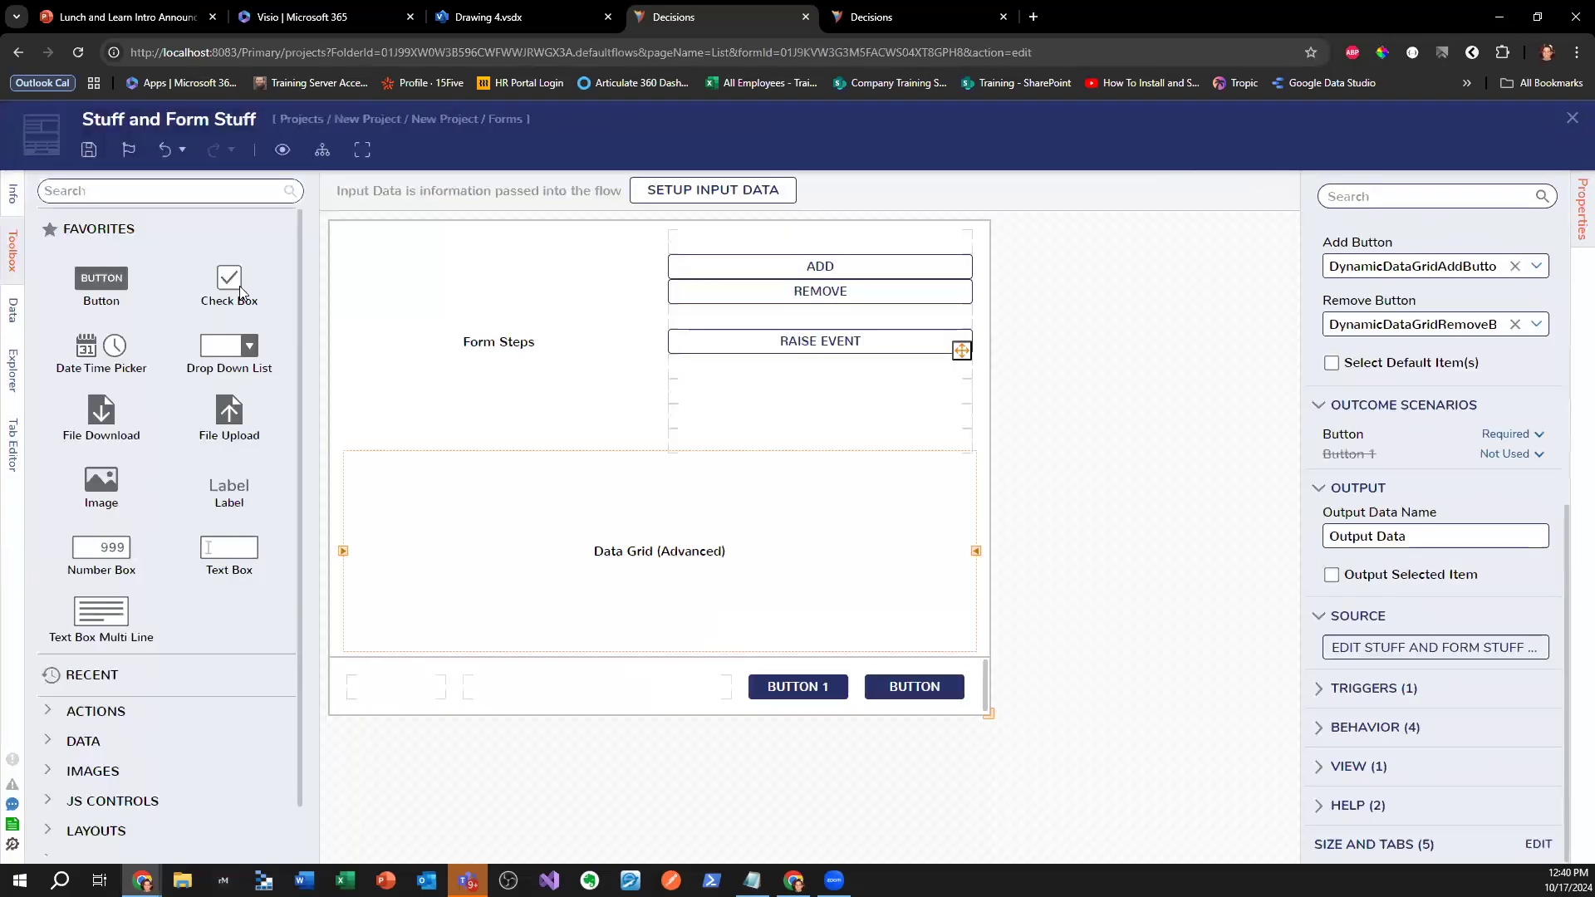
click(89, 149)
click(1007, 591)
click(1571, 118)
- Debug the Test More Forms In Flow flow, open the first row's Run Another Form link, and submit a new greeting in the text box
click(406, 149)
click(1271, 418)
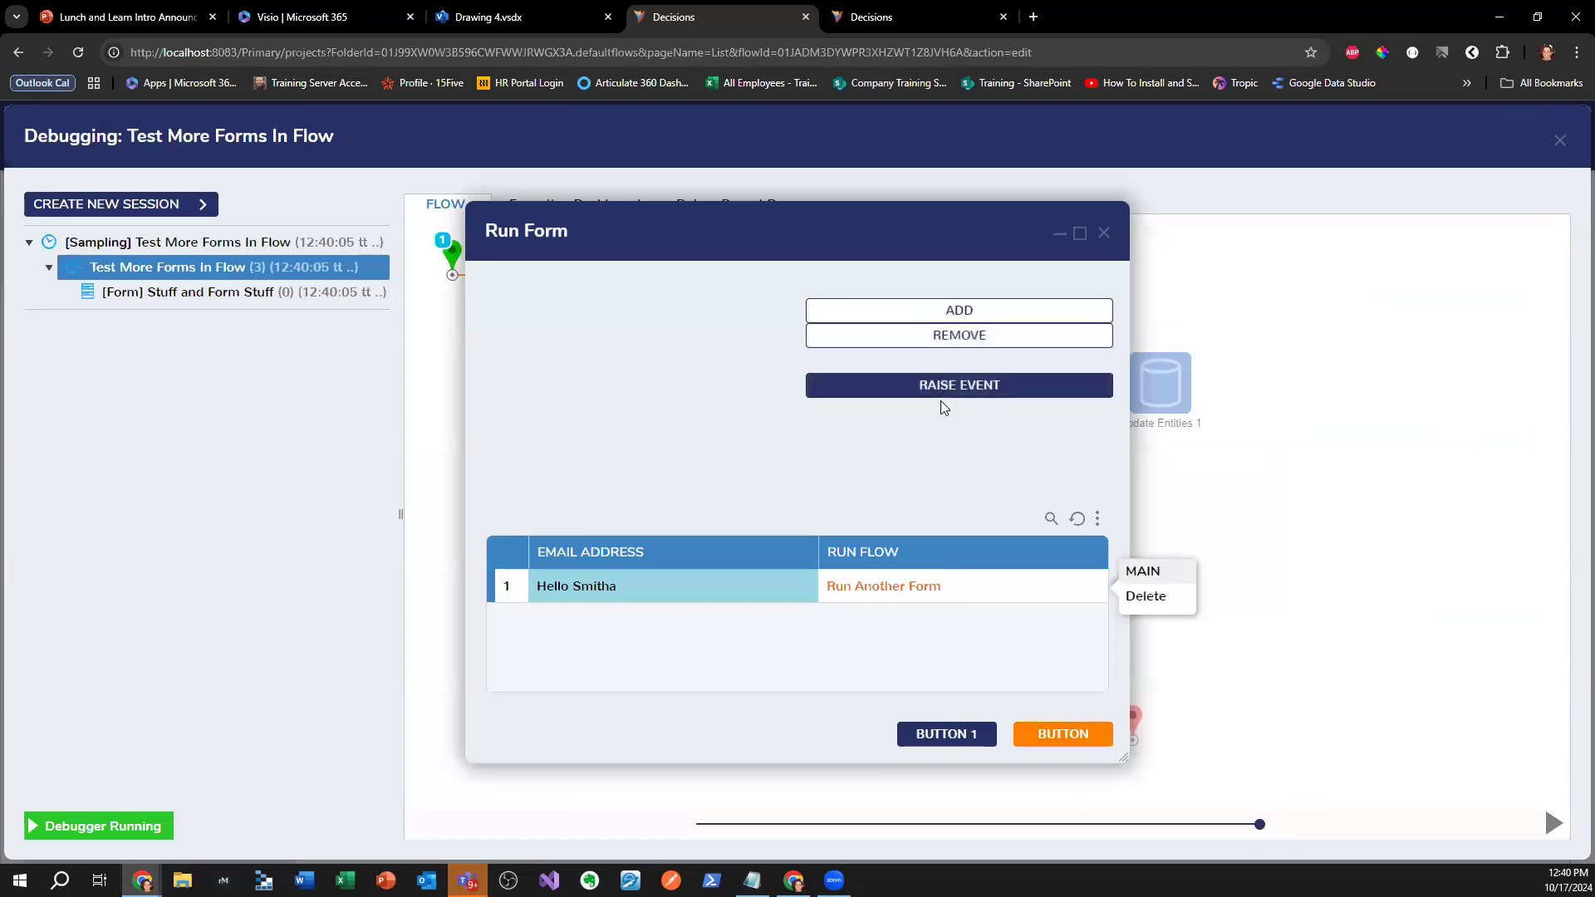
click(896, 591)
drag(588, 435, 221, 452)
text(Hello Robert)
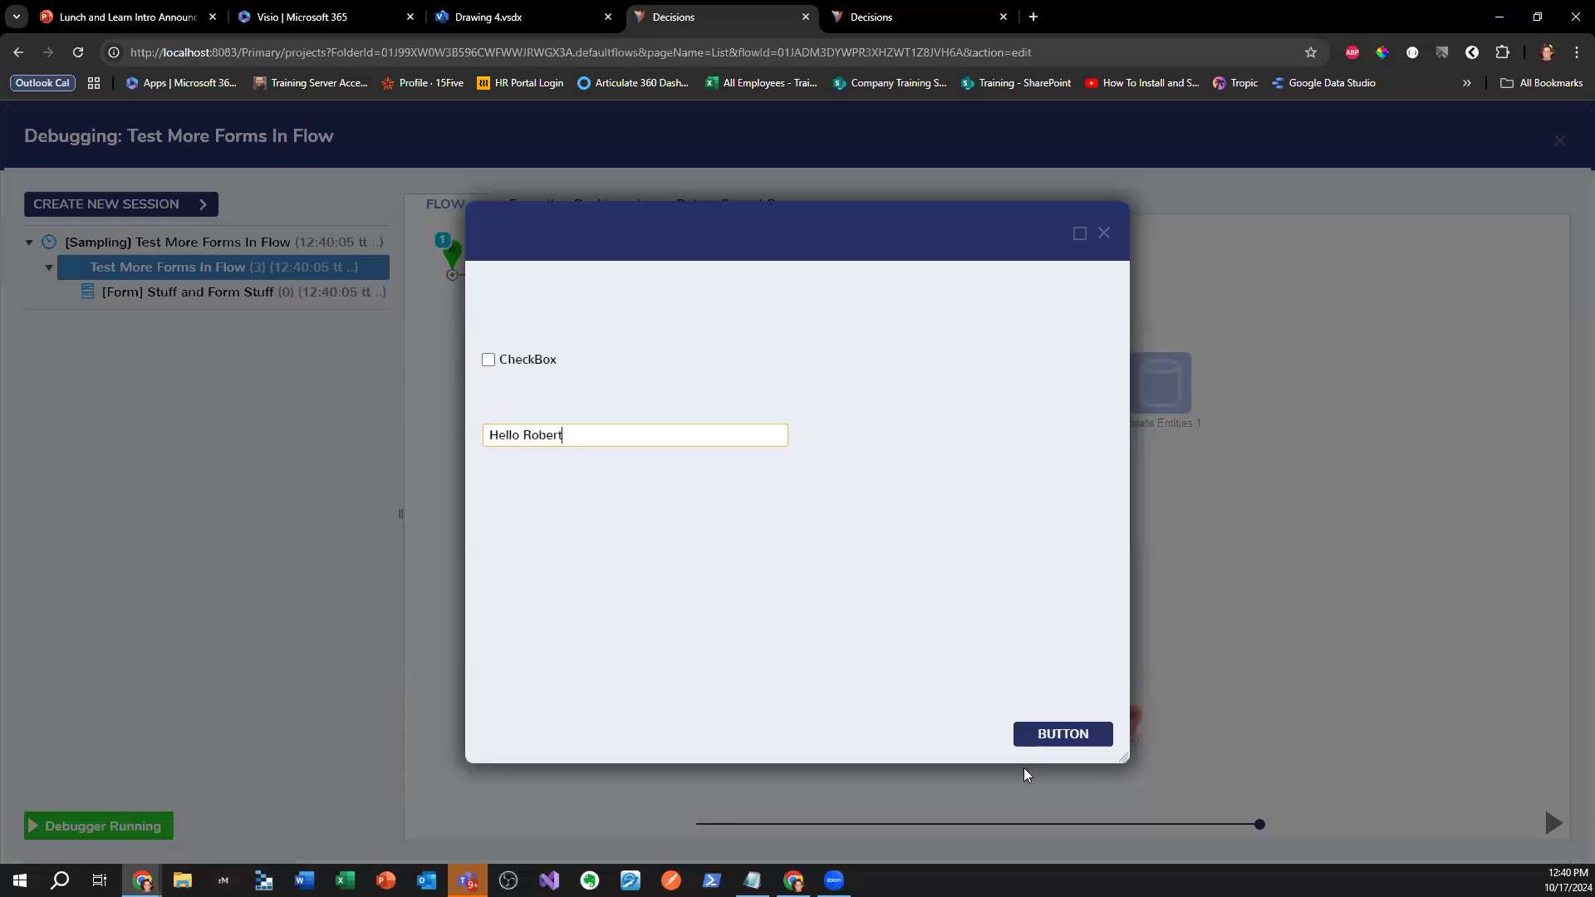
click(1049, 737)
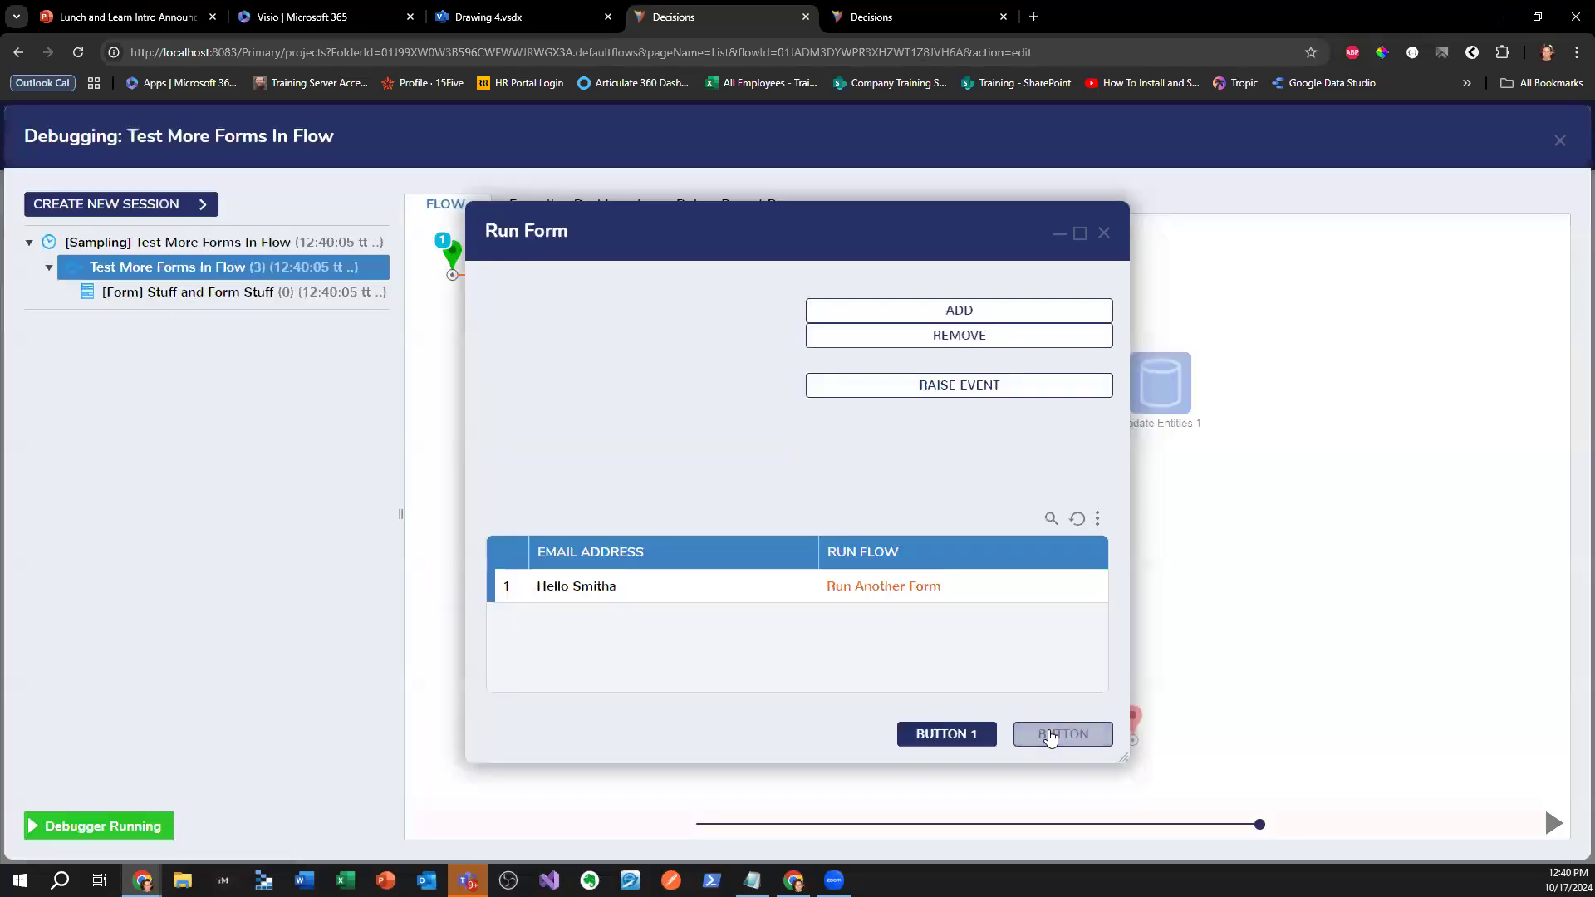
- Try to edit the row's Email Address cell inline, and close the running form and the debugger
right_click(681, 592)
double_click(638, 588)
click(661, 714)
click(660, 589)
click(1104, 233)
click(1560, 139)
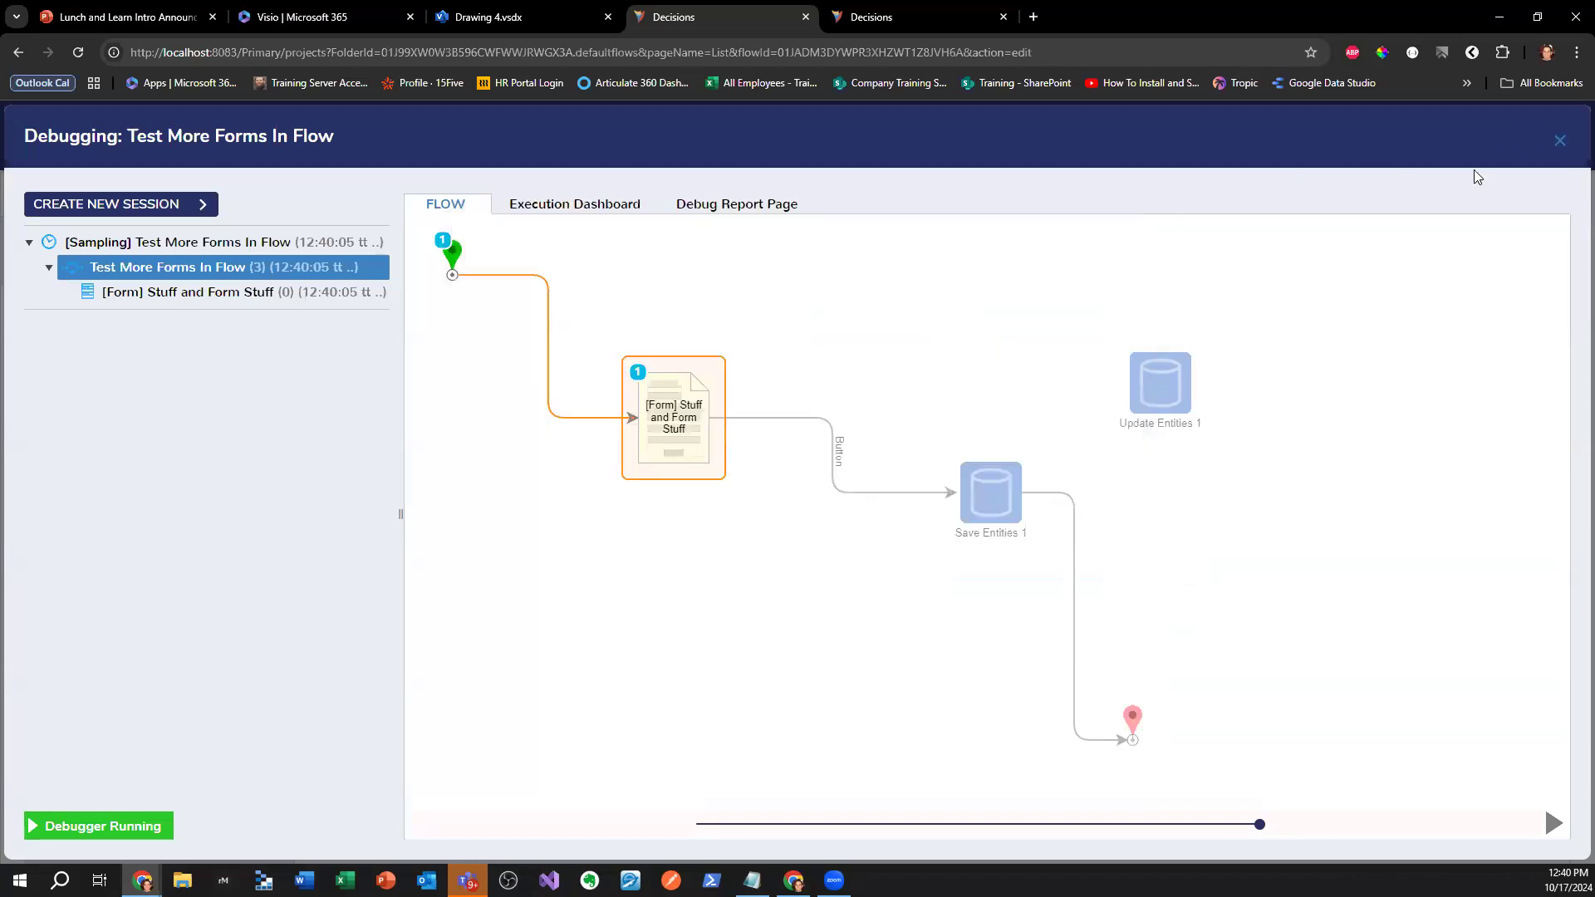
- Reopen the Stuff and Form Stuff form from the flow and examine the advanced data grid's properties and its report
click(558, 420)
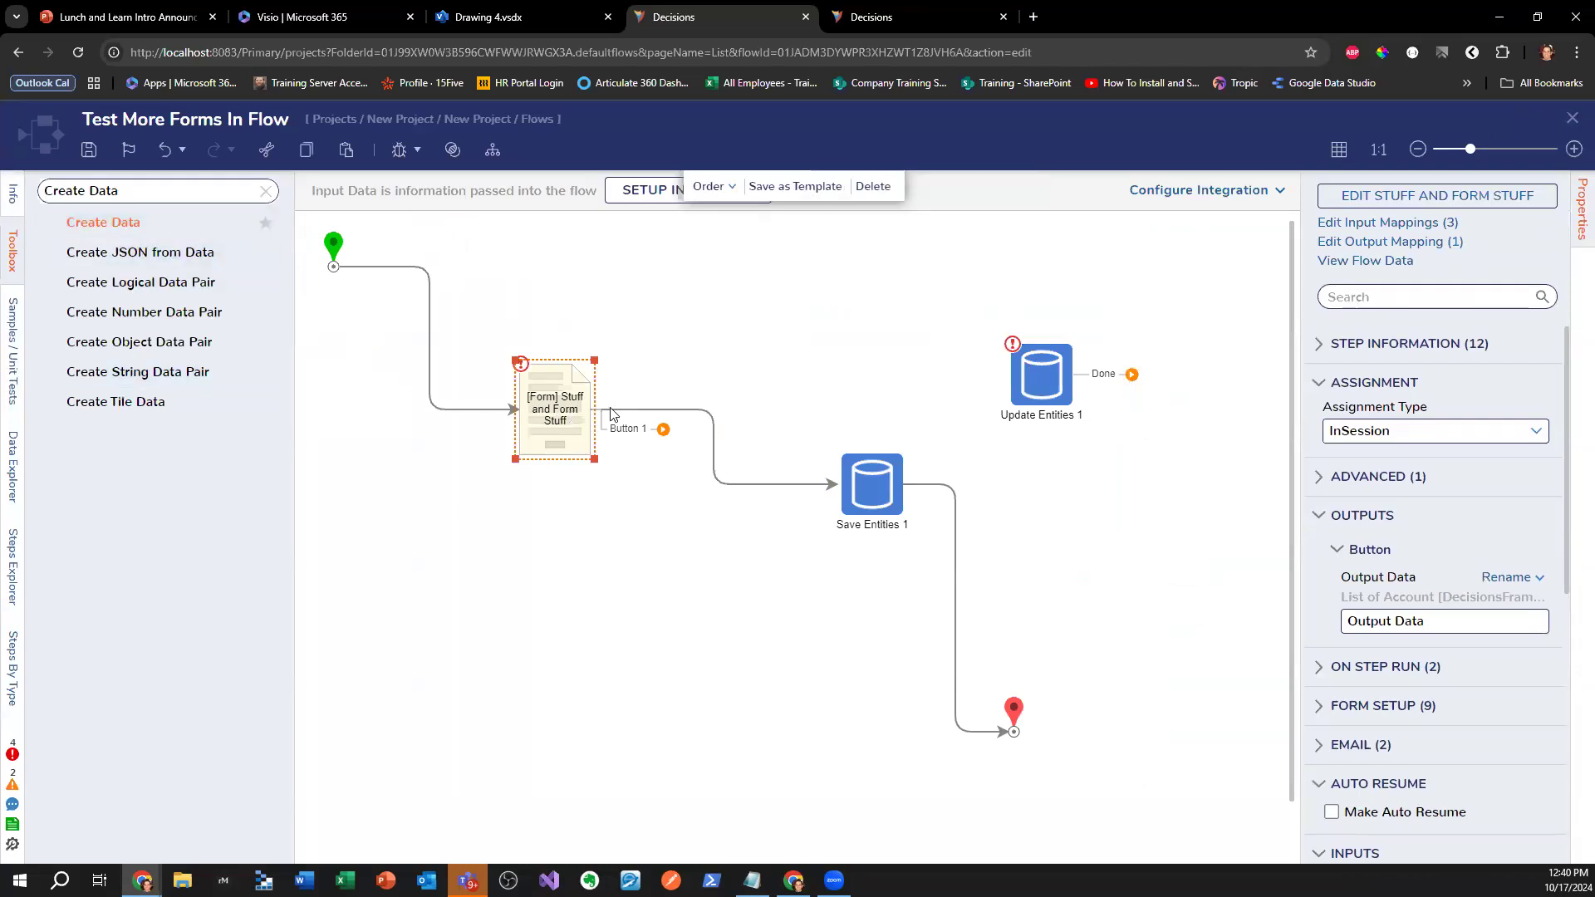
click(621, 383)
click(534, 430)
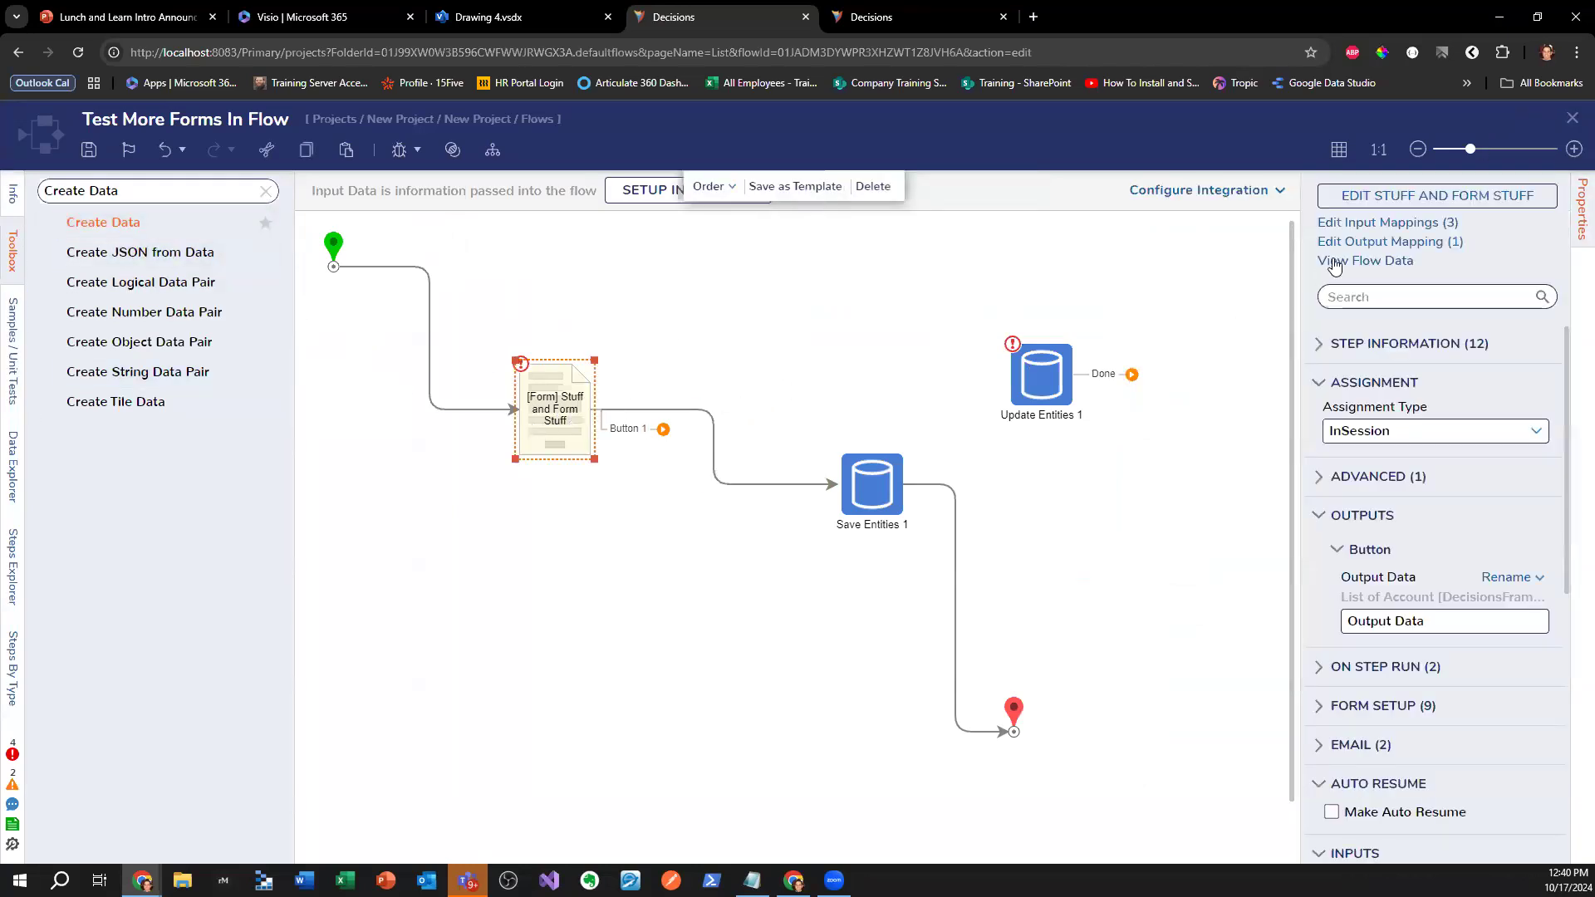
click(1409, 199)
click(648, 567)
click(1416, 540)
click(1402, 666)
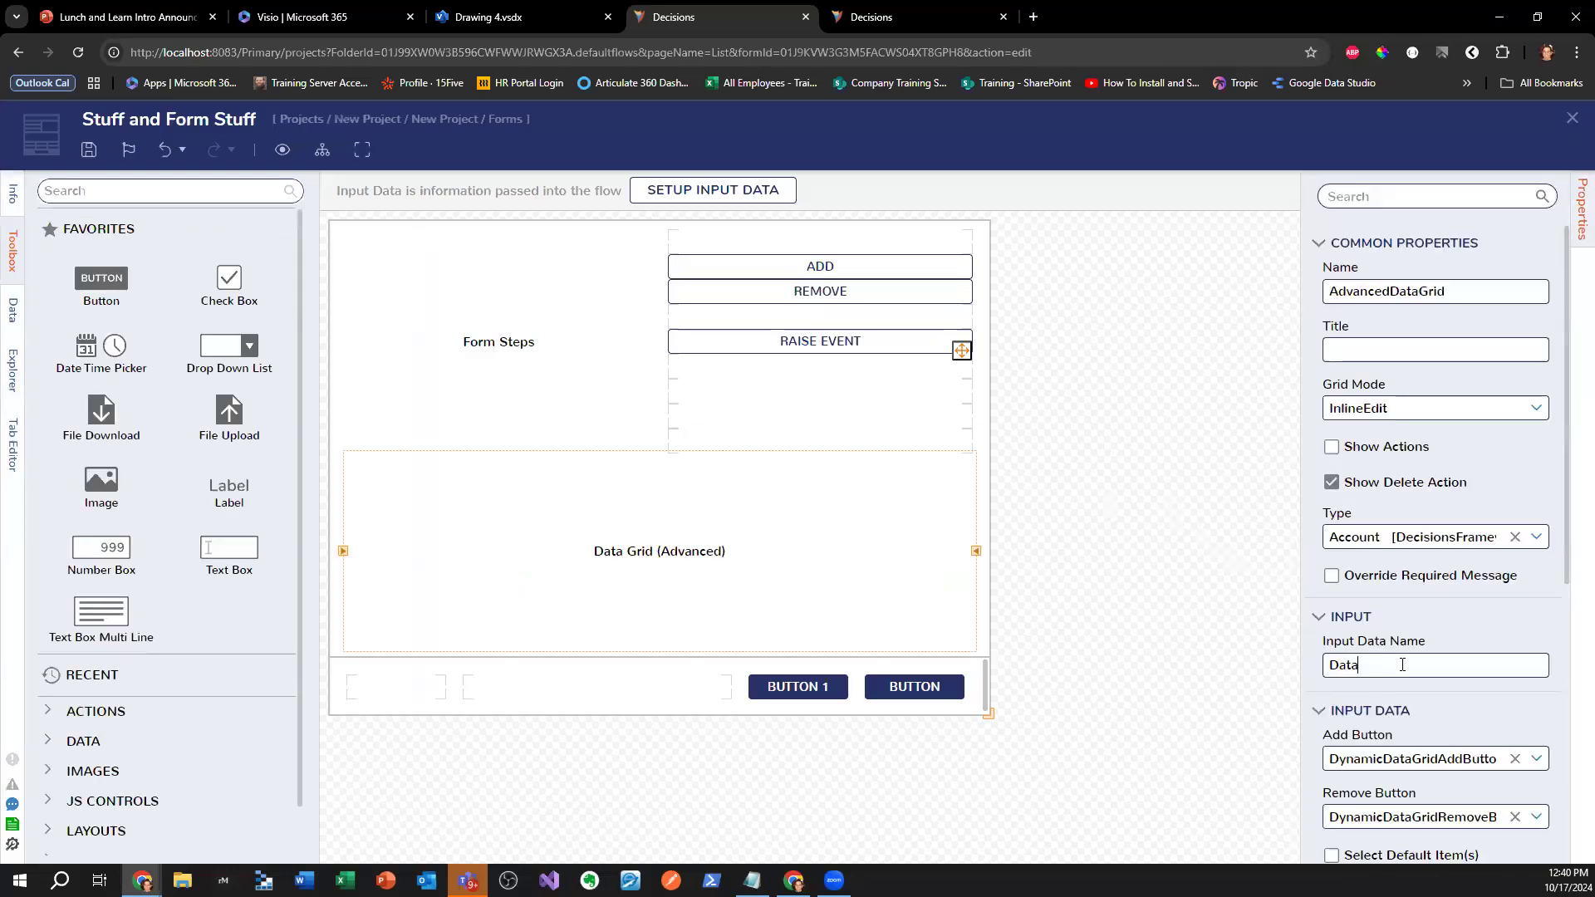
scroll(1402, 669, down, 3)
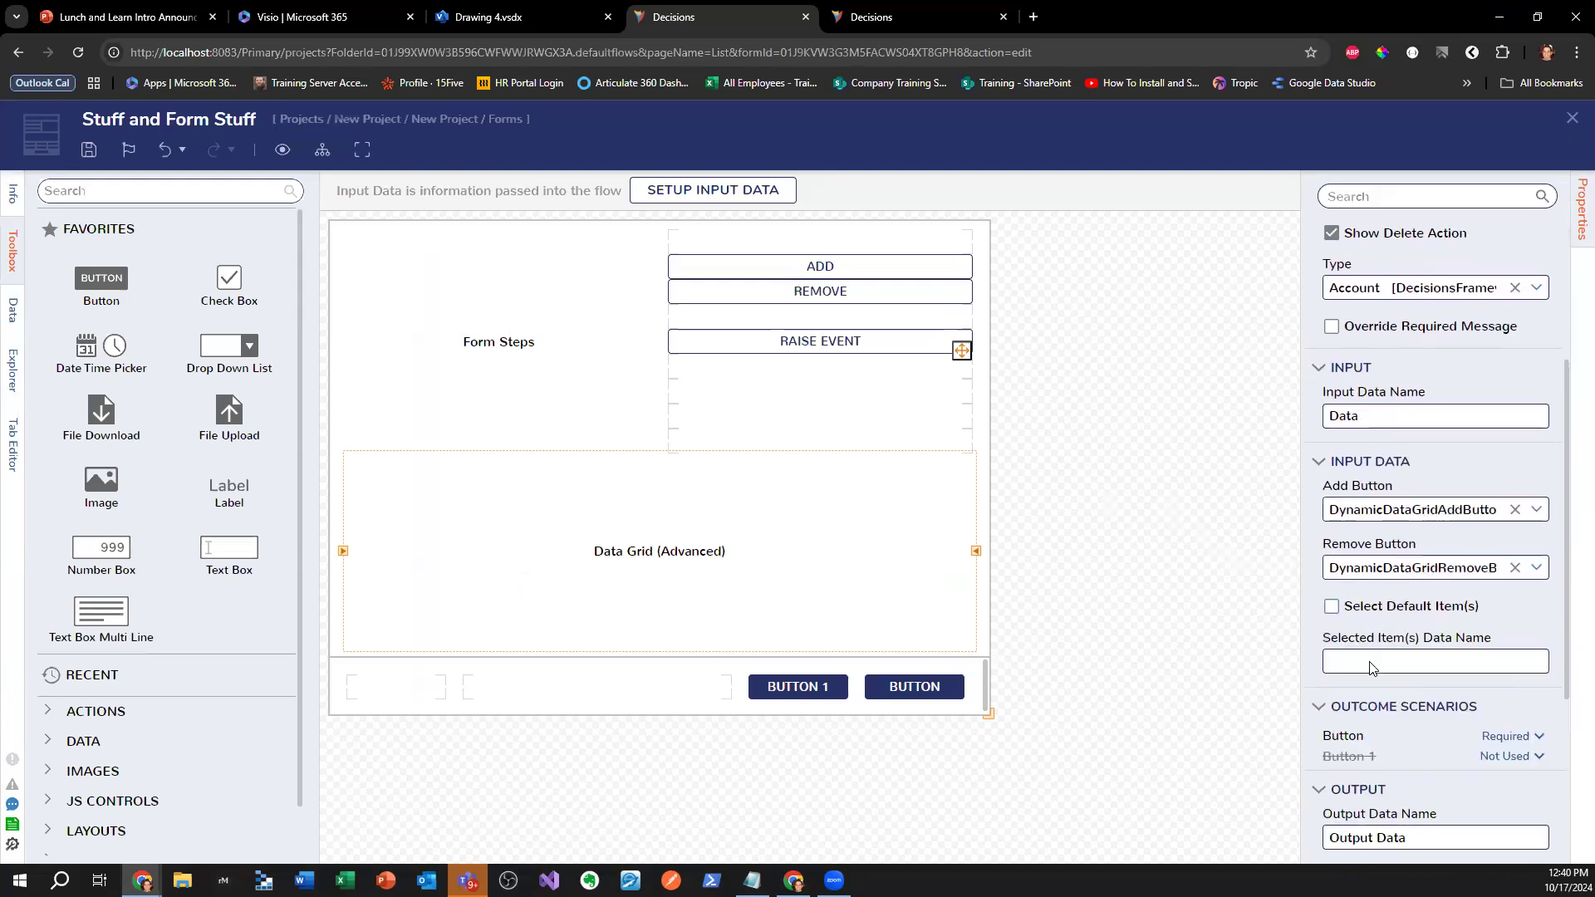
scroll(1379, 668, down, 5)
click(1390, 648)
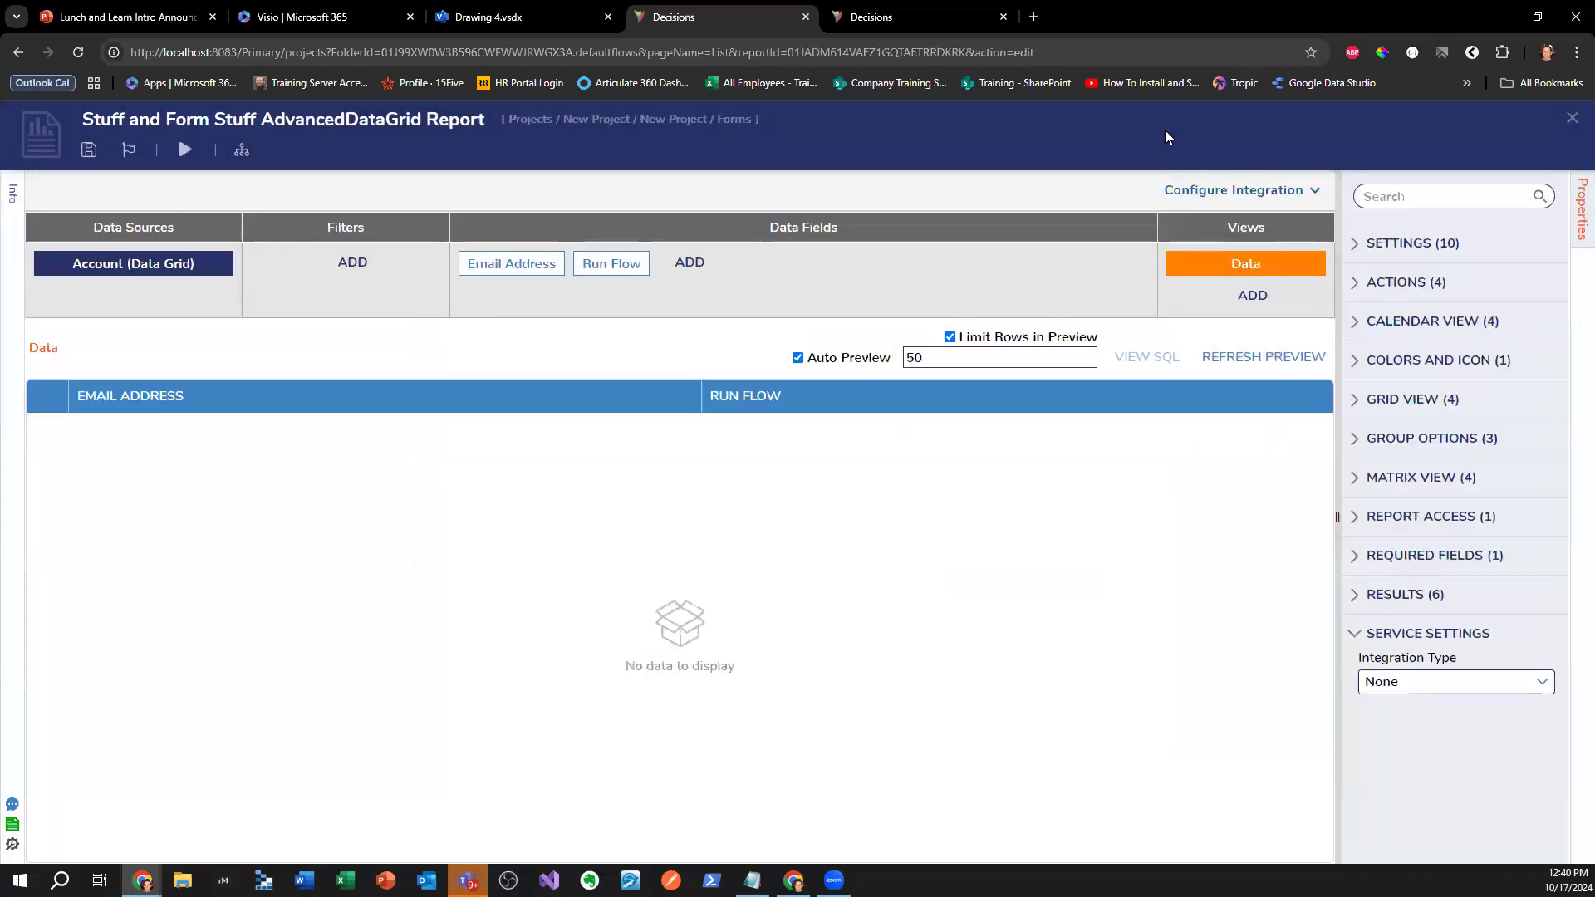
click(1572, 120)
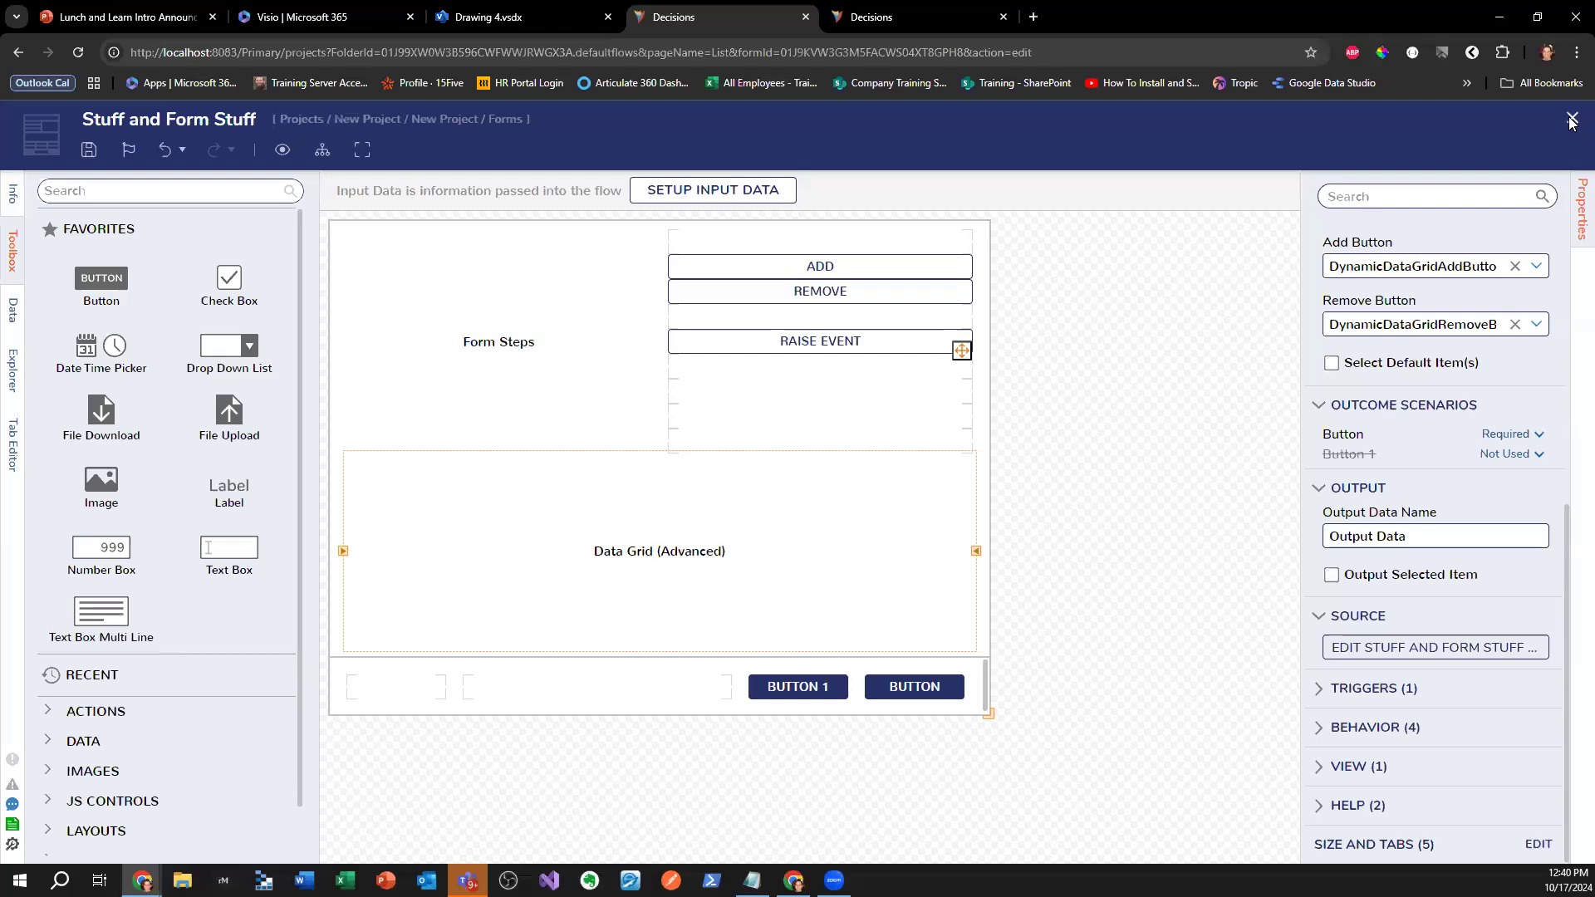
- Save and close the Stuff and Form Stuff form and the Test More Forms In Flow flow
click(1572, 121)
click(1027, 372)
click(1571, 121)
click(1005, 598)
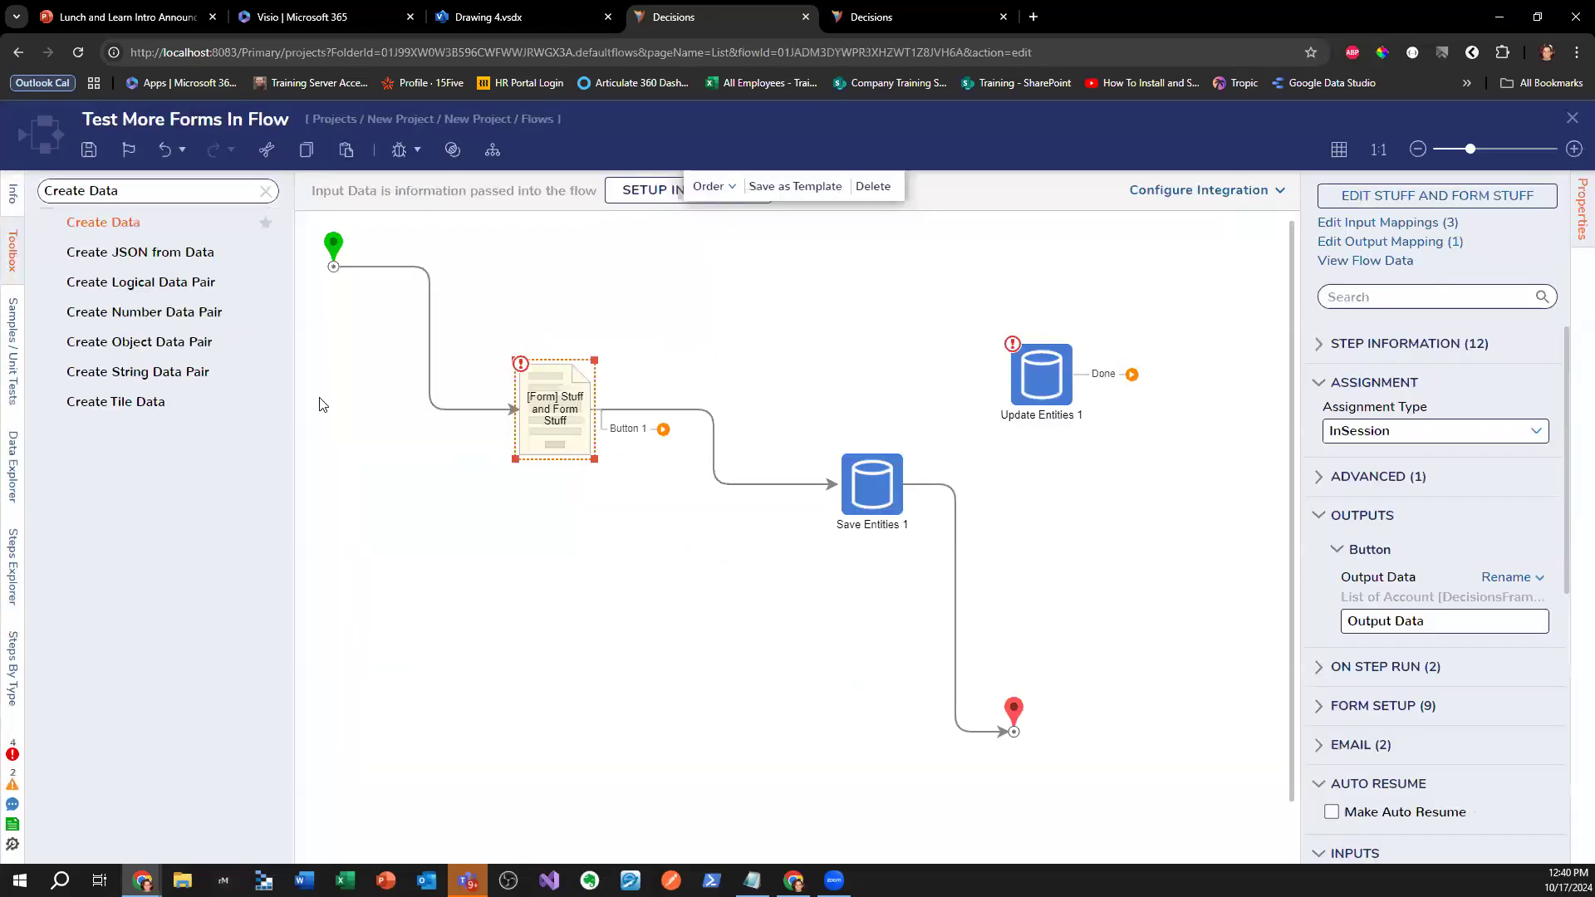
drag(137, 190, 58, 191)
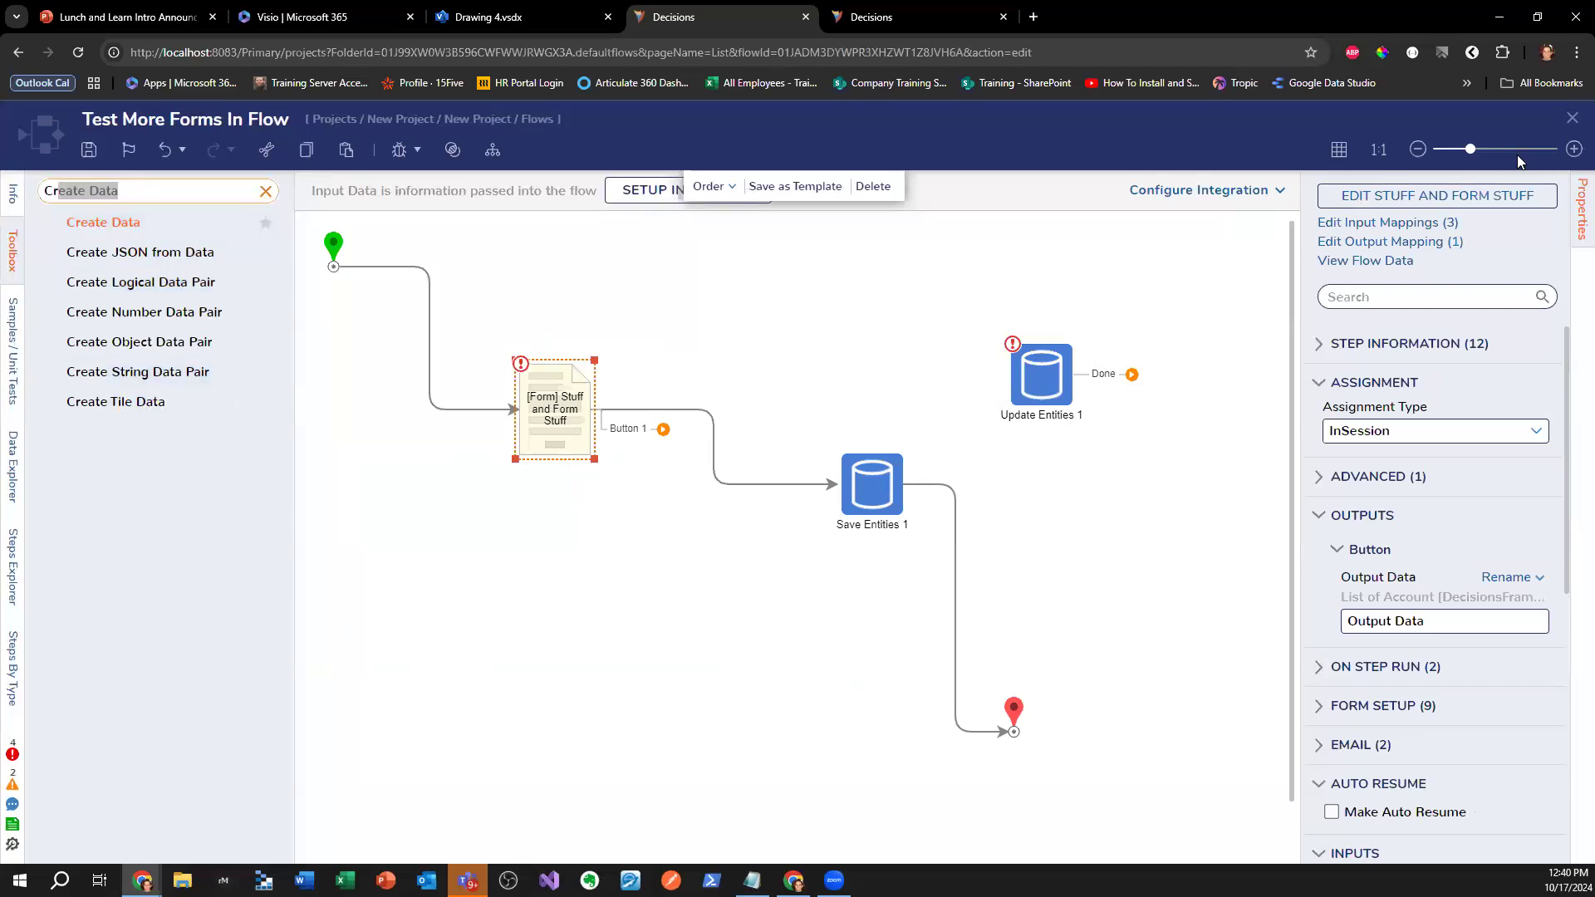
click(1571, 119)
click(1003, 595)
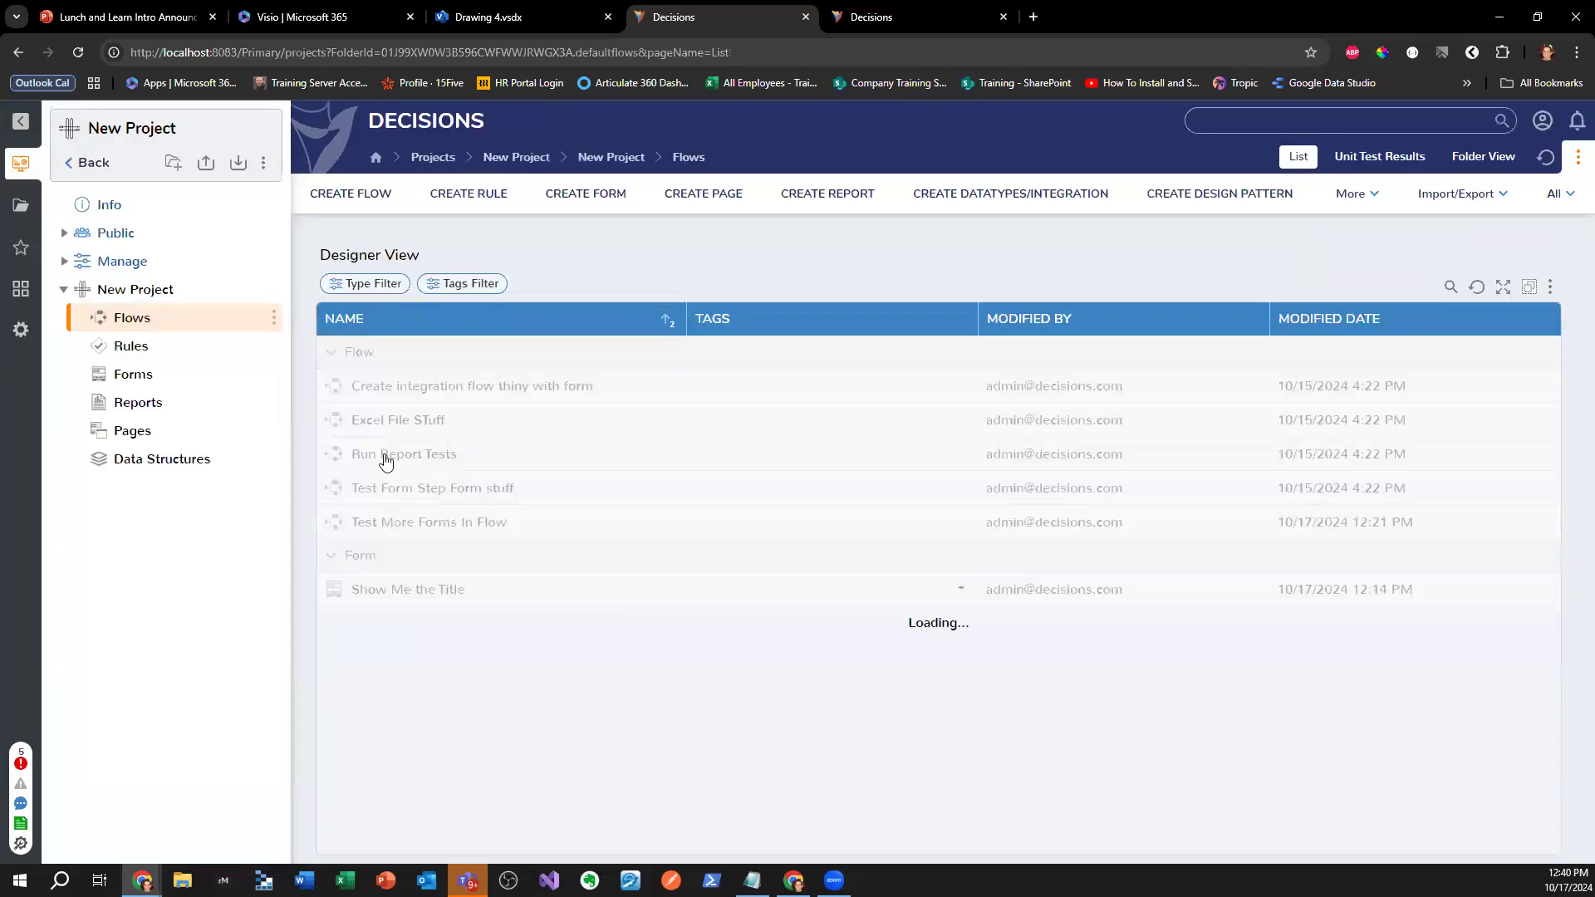
- Open the TestFS data structure in the project's Data Structures folder and view its properties
click(162, 456)
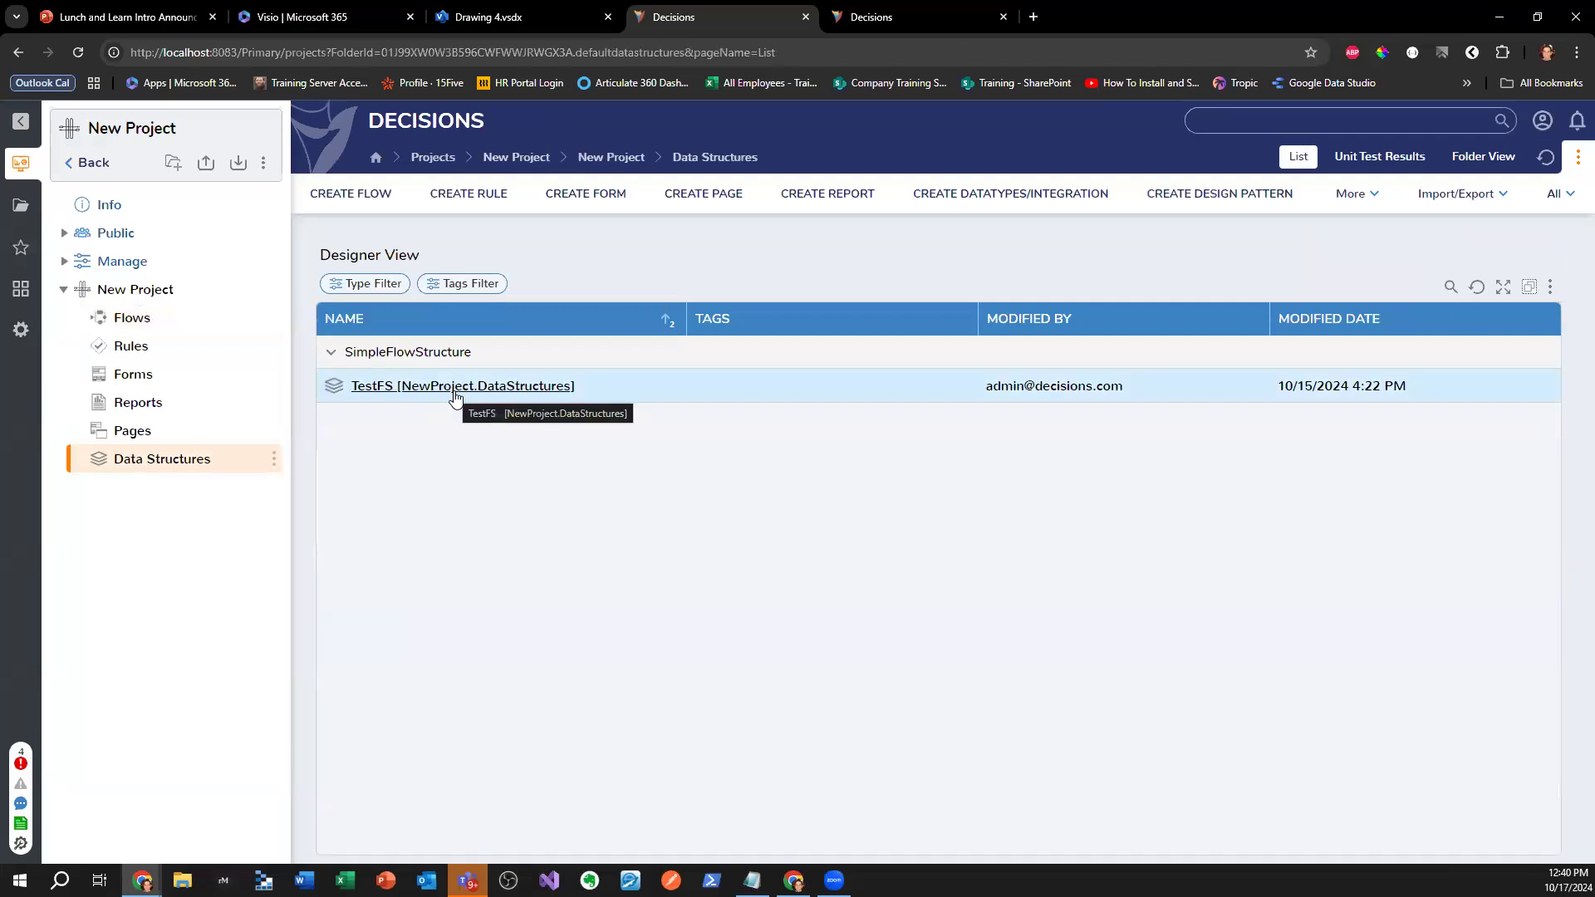
click(455, 397)
click(517, 292)
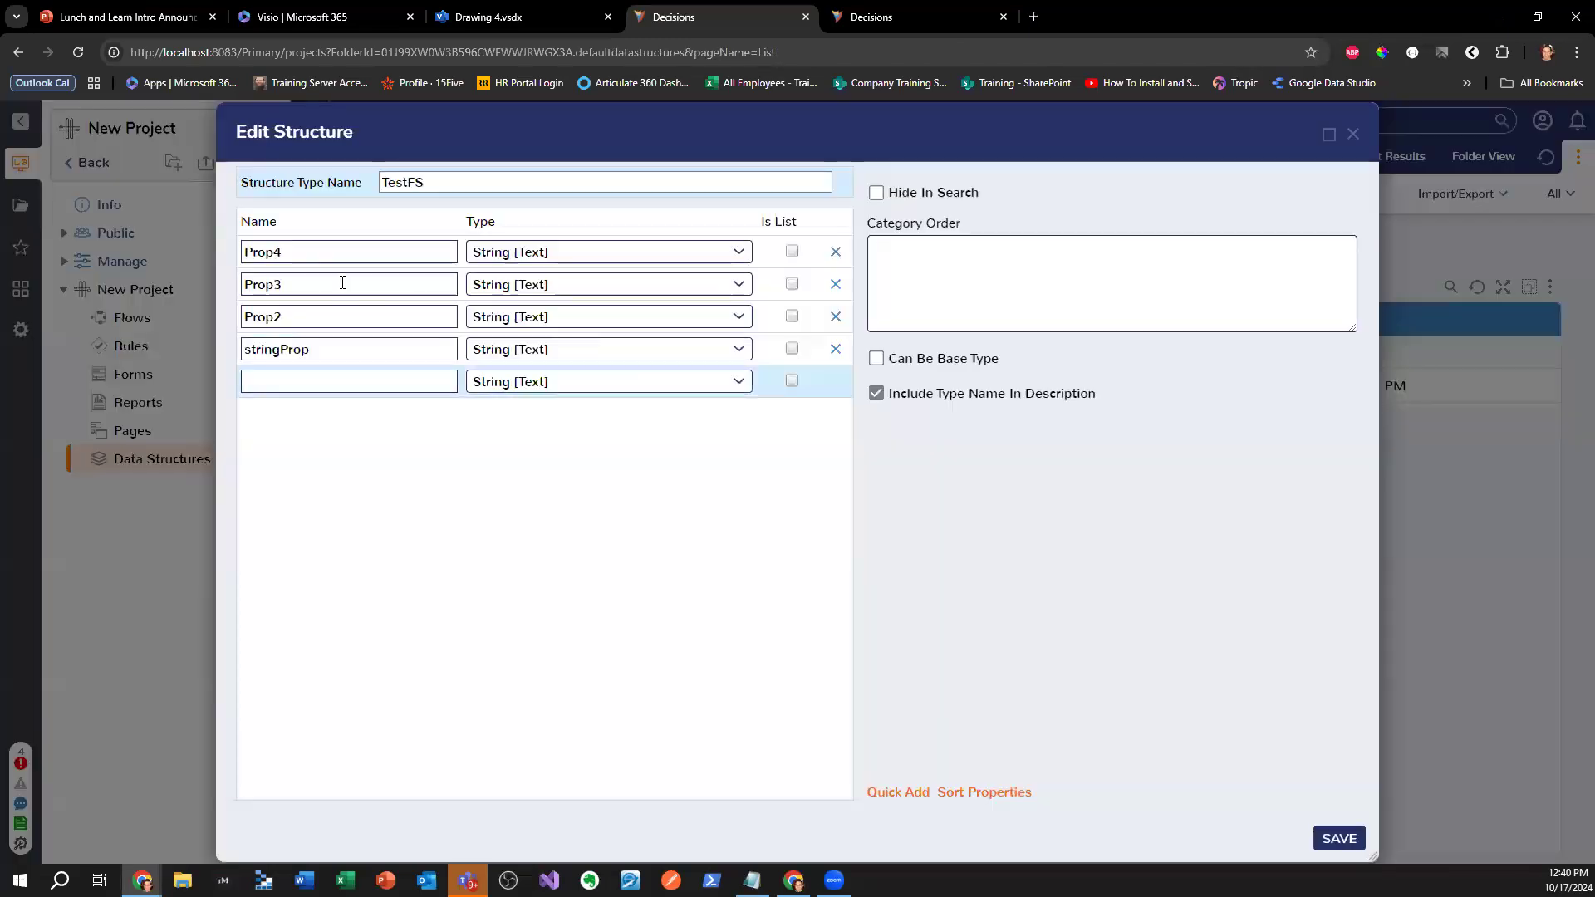
- Reopen the Stuff and Form Stuff form from the Test More Forms In Flow flow and set the advanced data grid's type to TestFS
click(132, 318)
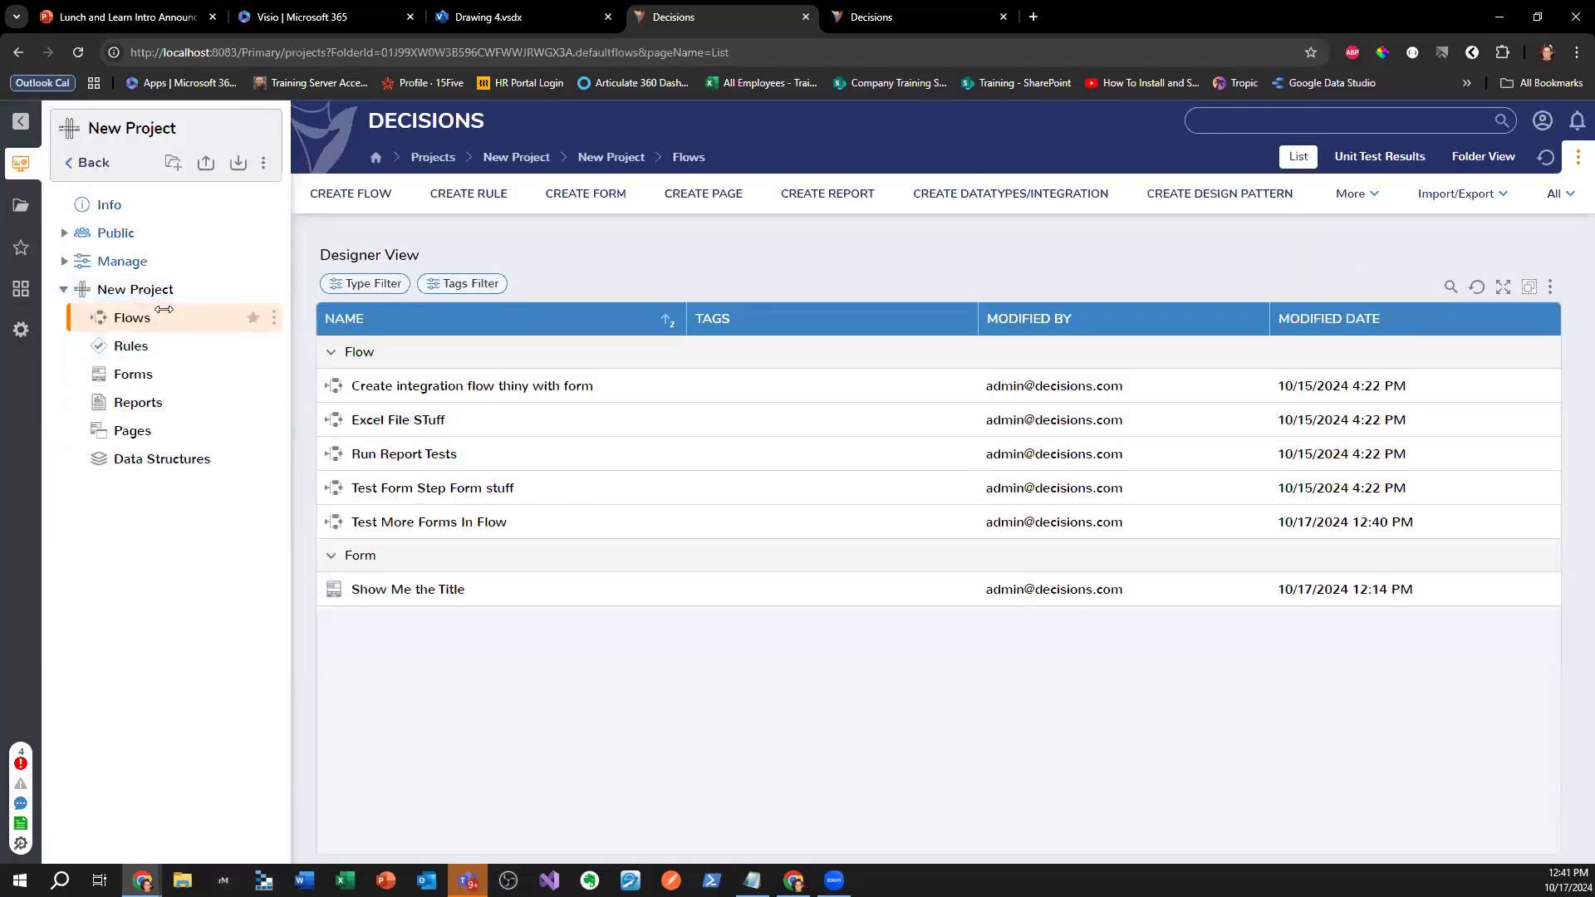
click(432, 523)
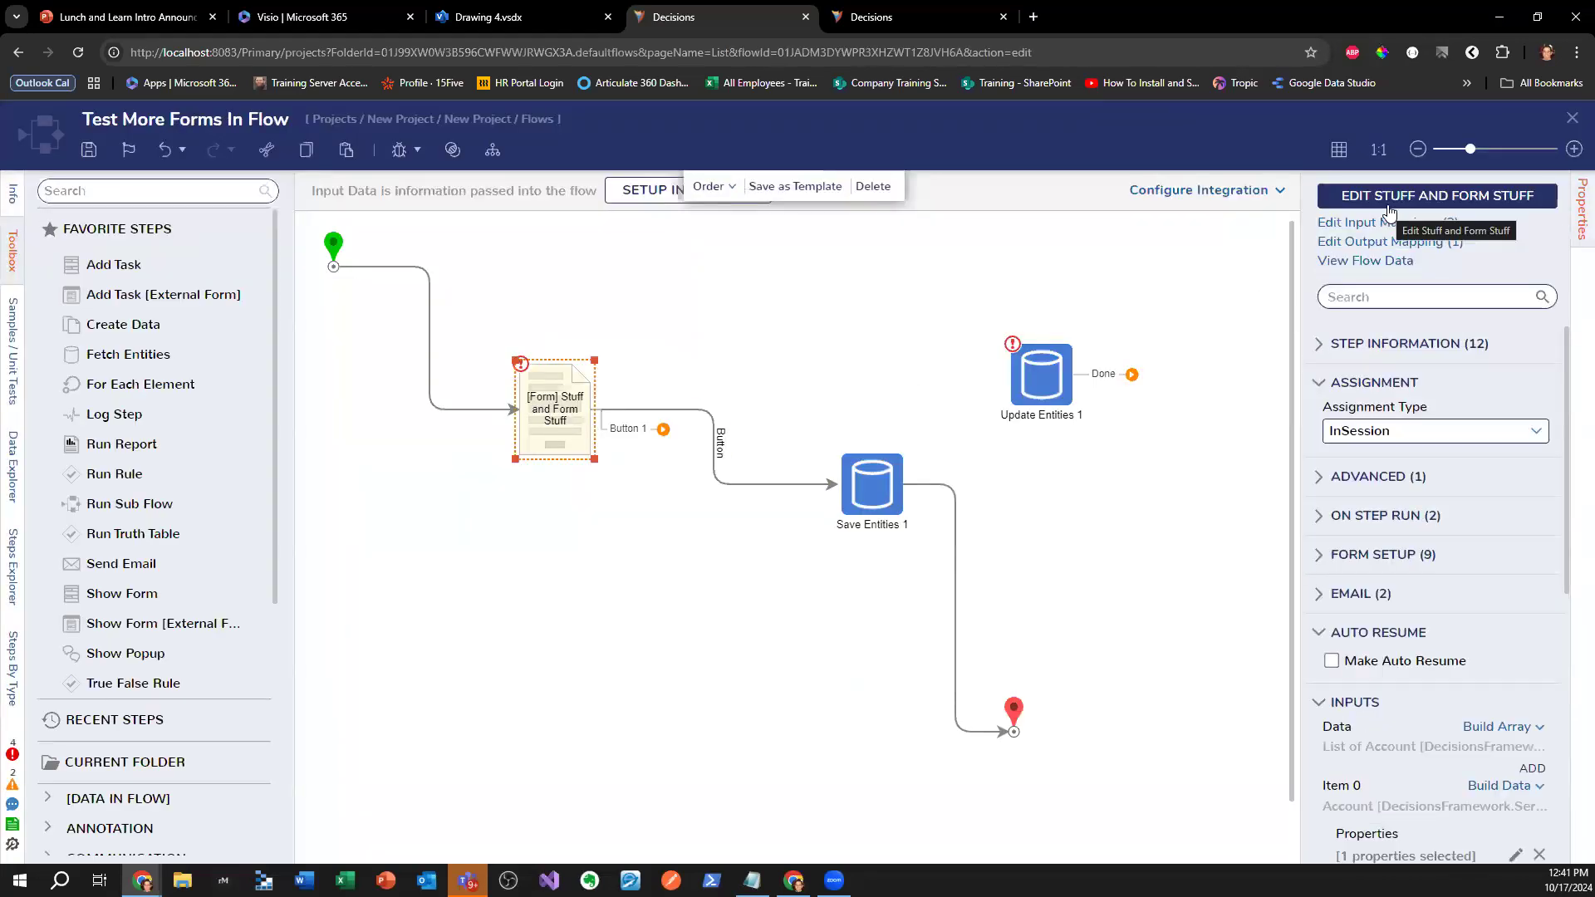
click(1388, 205)
click(648, 554)
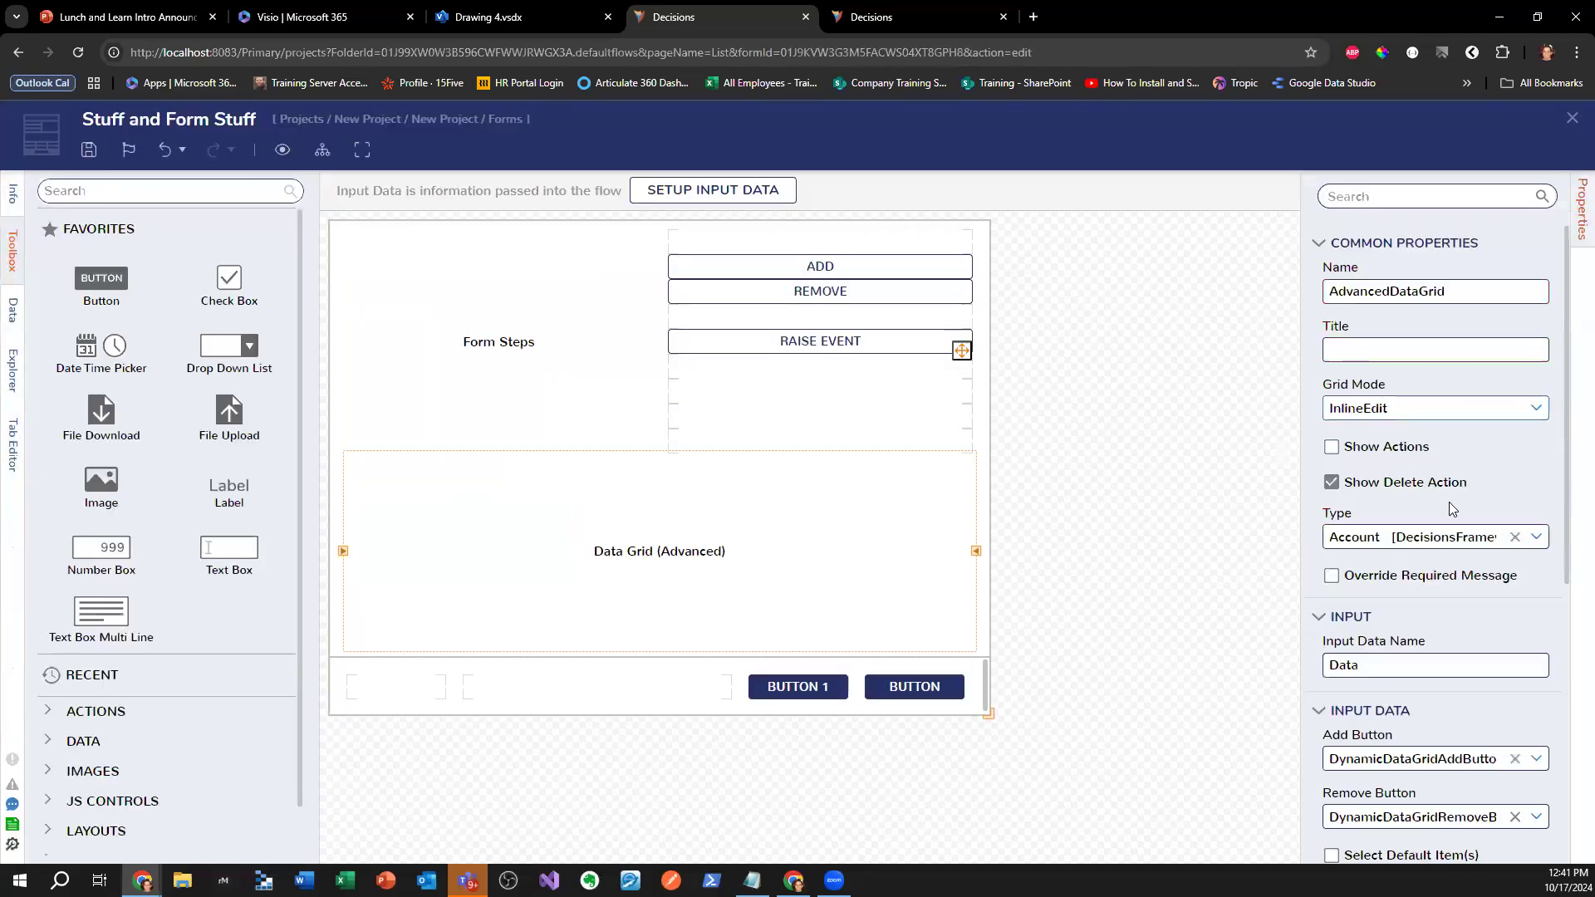
click(1487, 540)
text(Test)
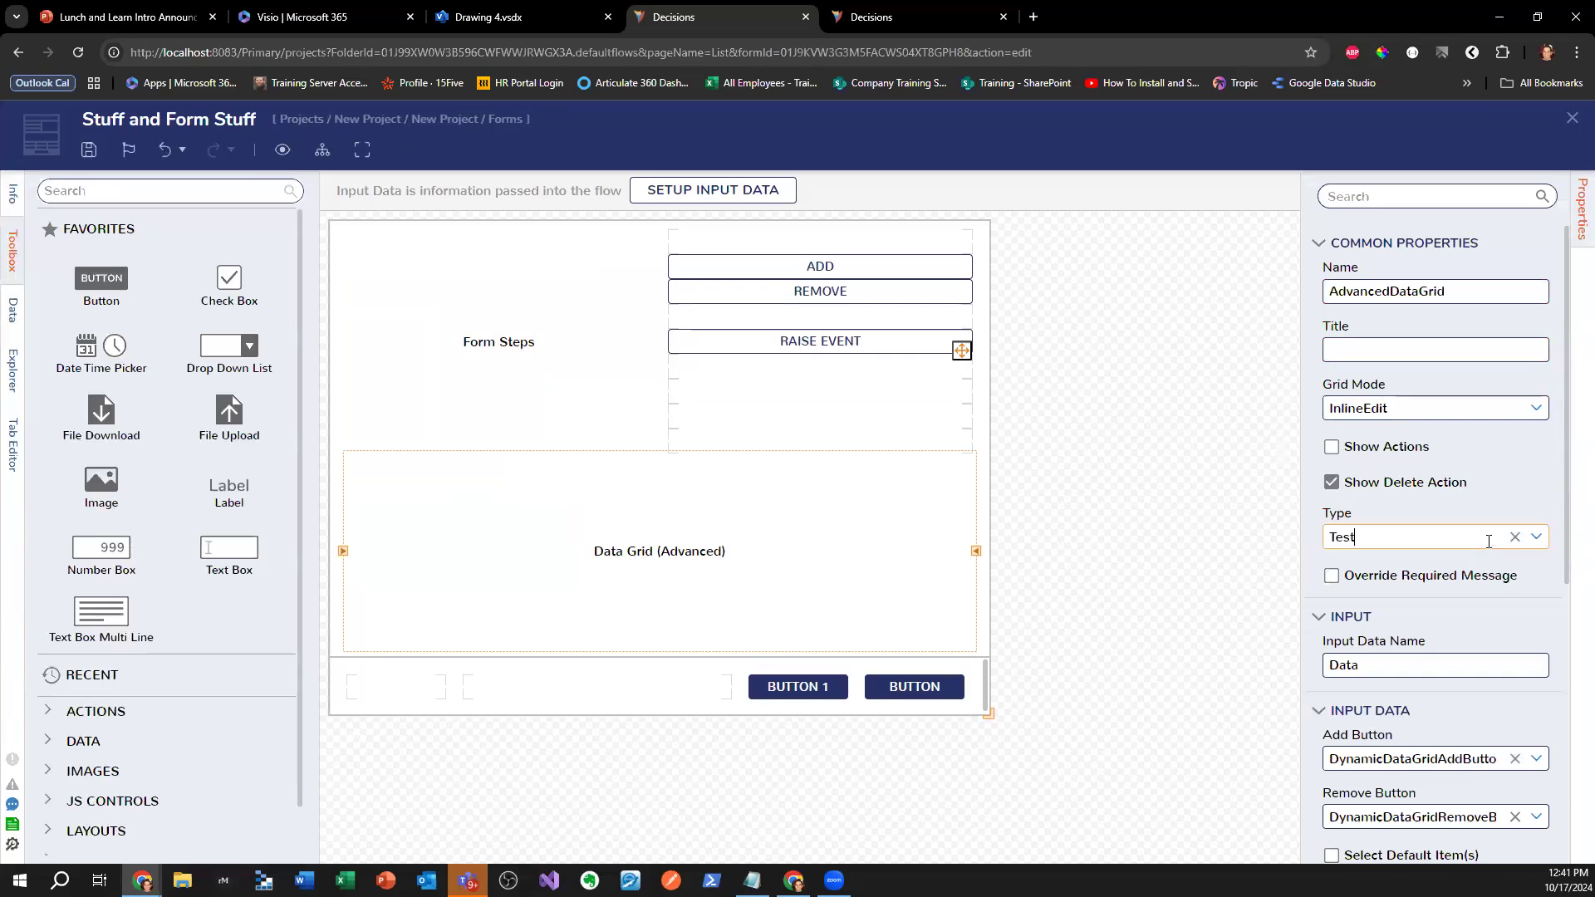
click(1474, 565)
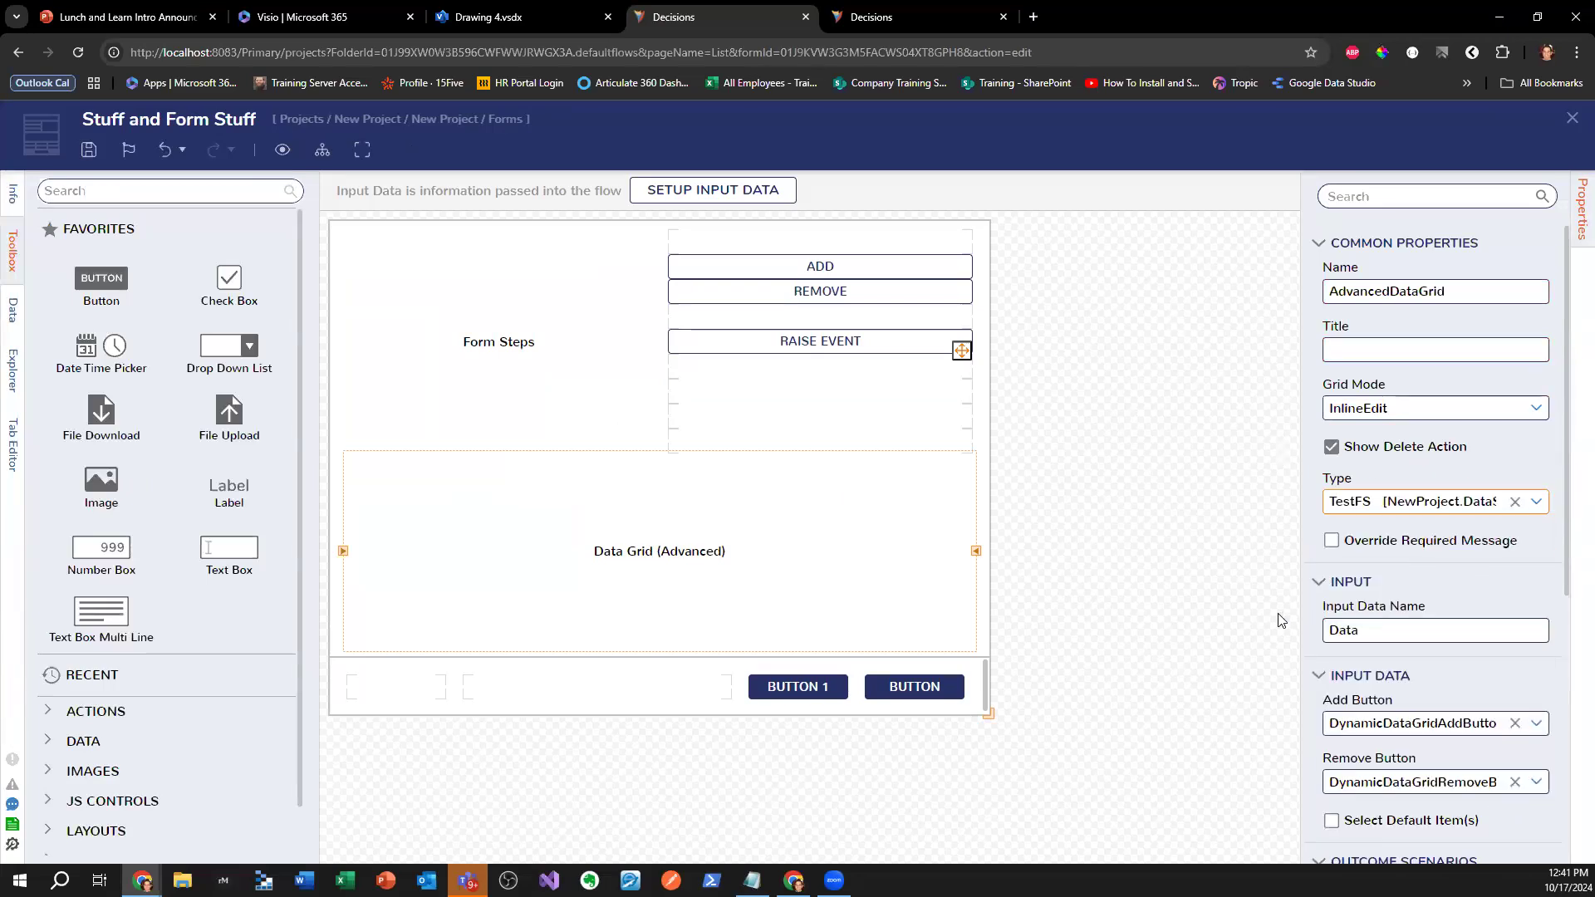
- Open the data grid's report, dismiss the error, and remove the Run Flow data field
click(882, 562)
scroll(1379, 549, down, 5)
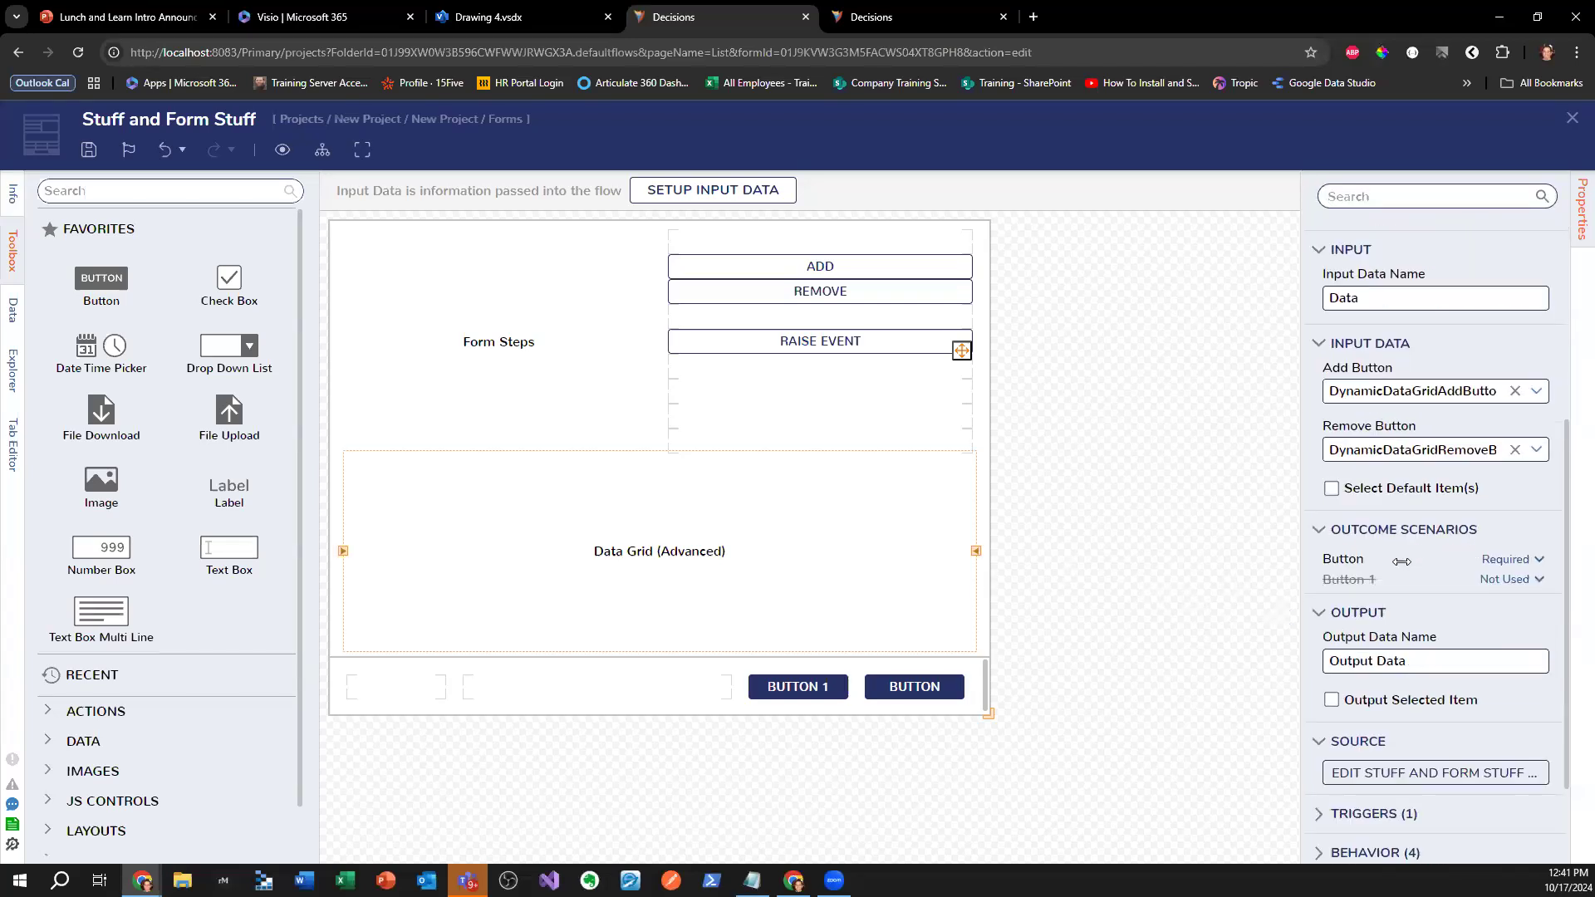
click(1415, 645)
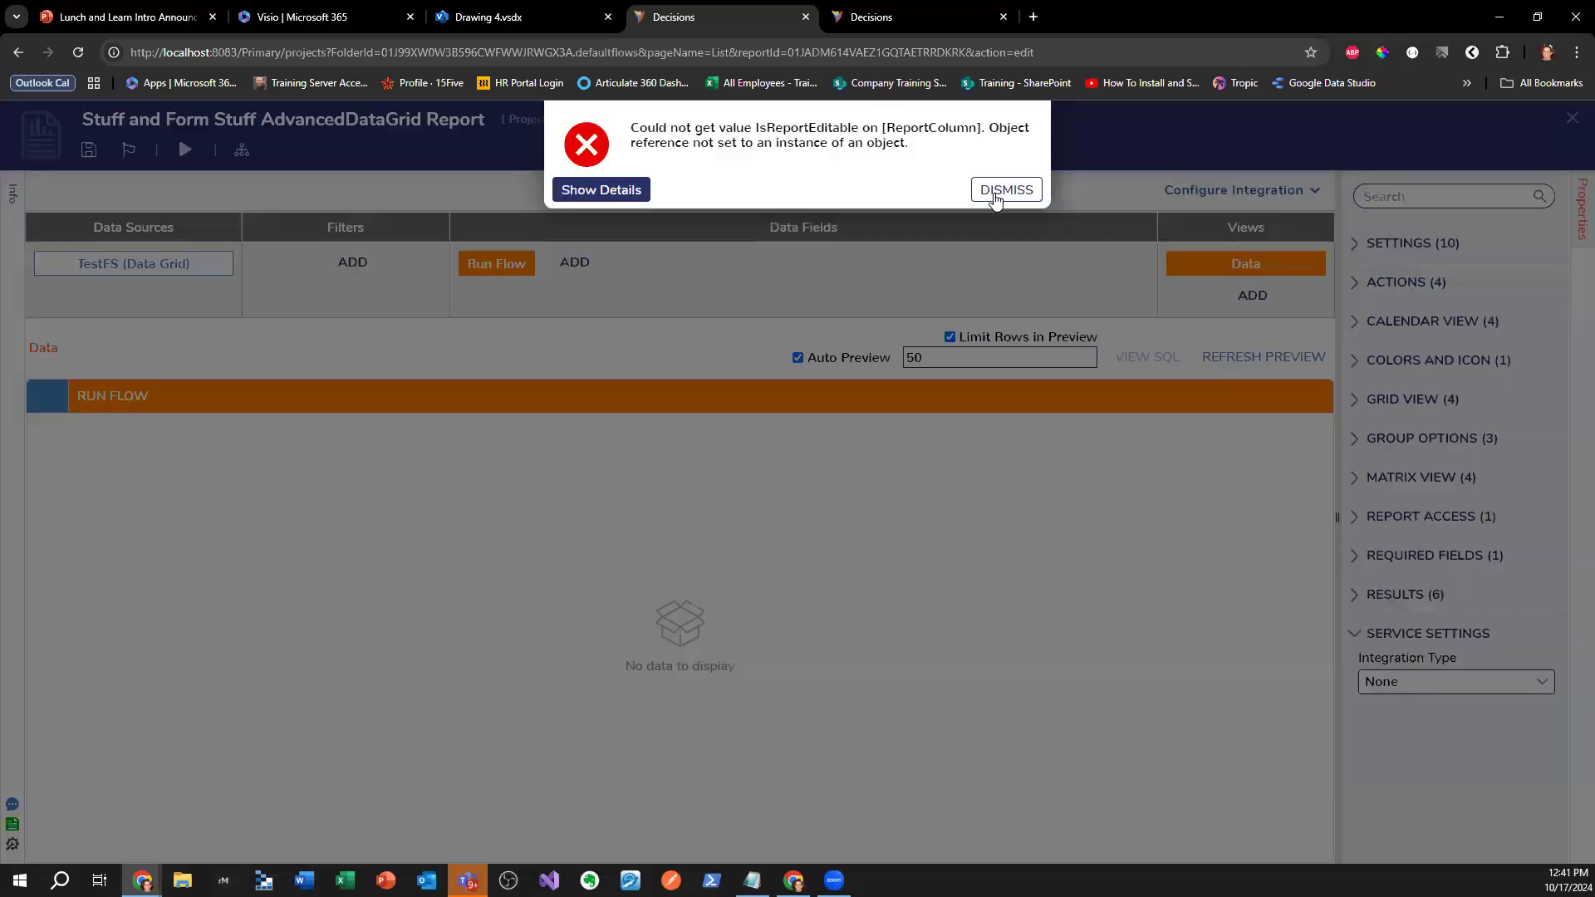
click(1036, 205)
click(532, 254)
click(946, 541)
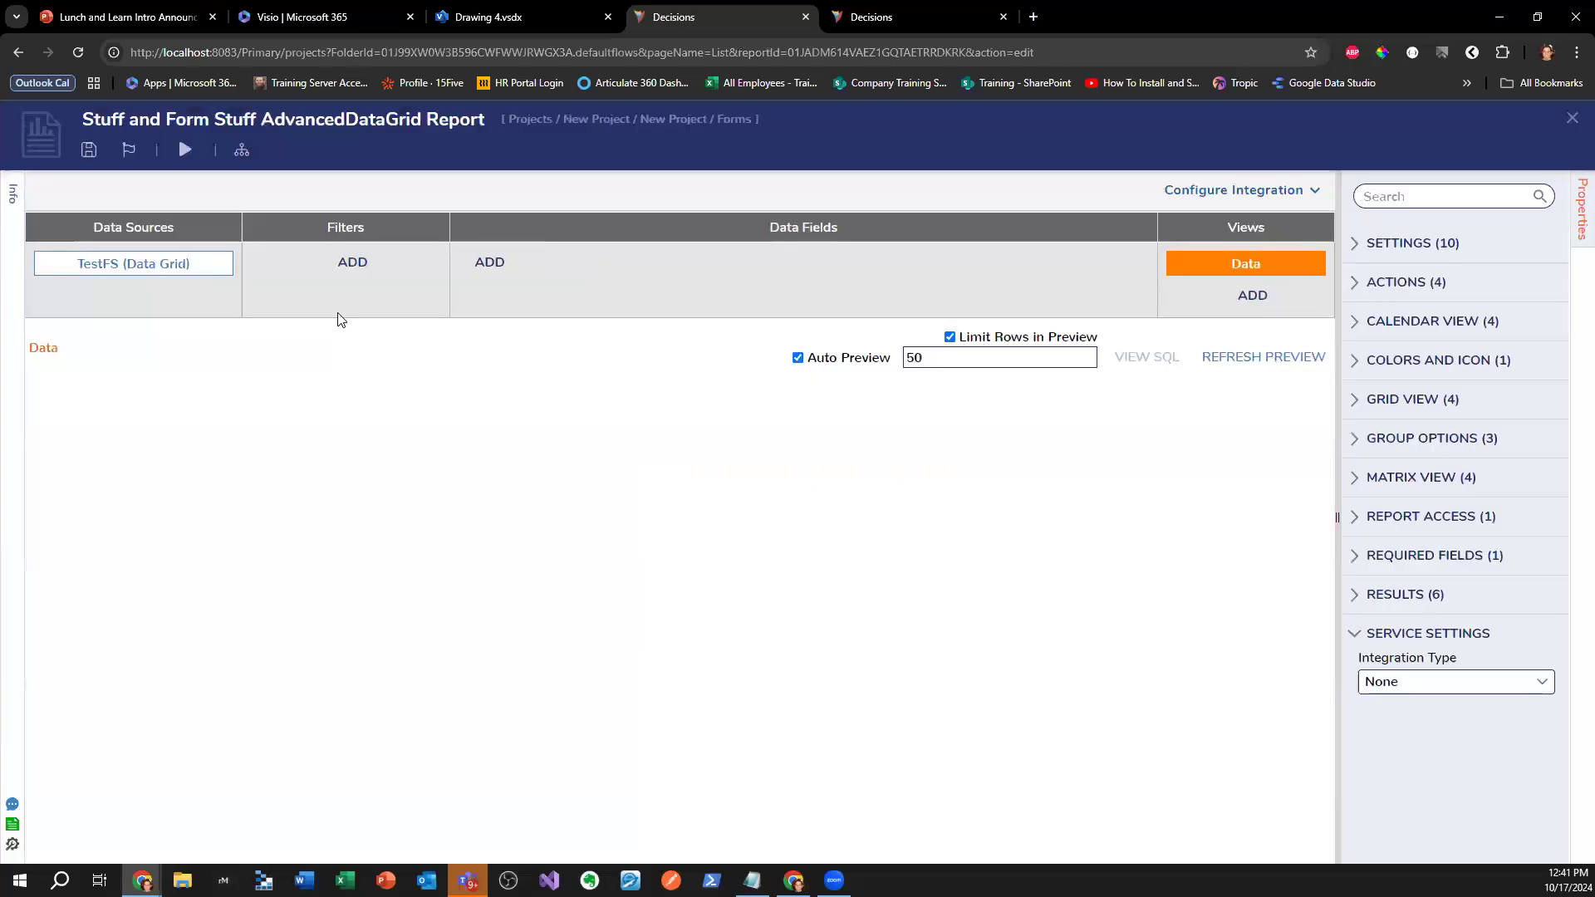
- Add the Prop2, Prop3, Prop4 and String Prop data fields to the report, and move String Prop to the first column
click(481, 261)
click(777, 387)
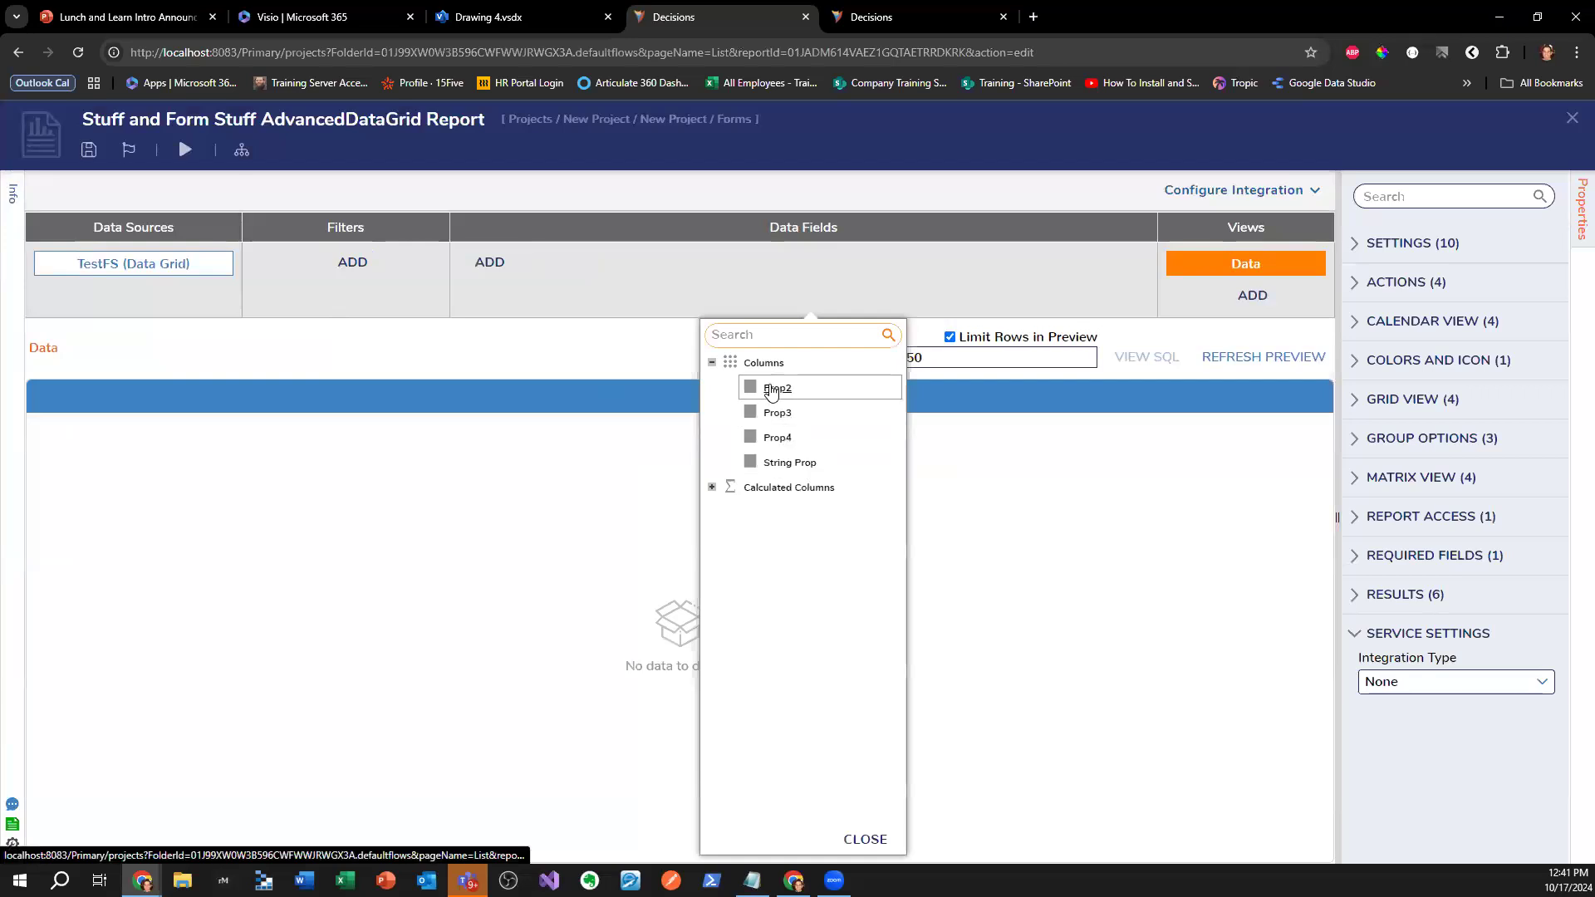
click(777, 412)
click(777, 437)
click(789, 462)
click(1001, 557)
drag(1057, 400, 108, 399)
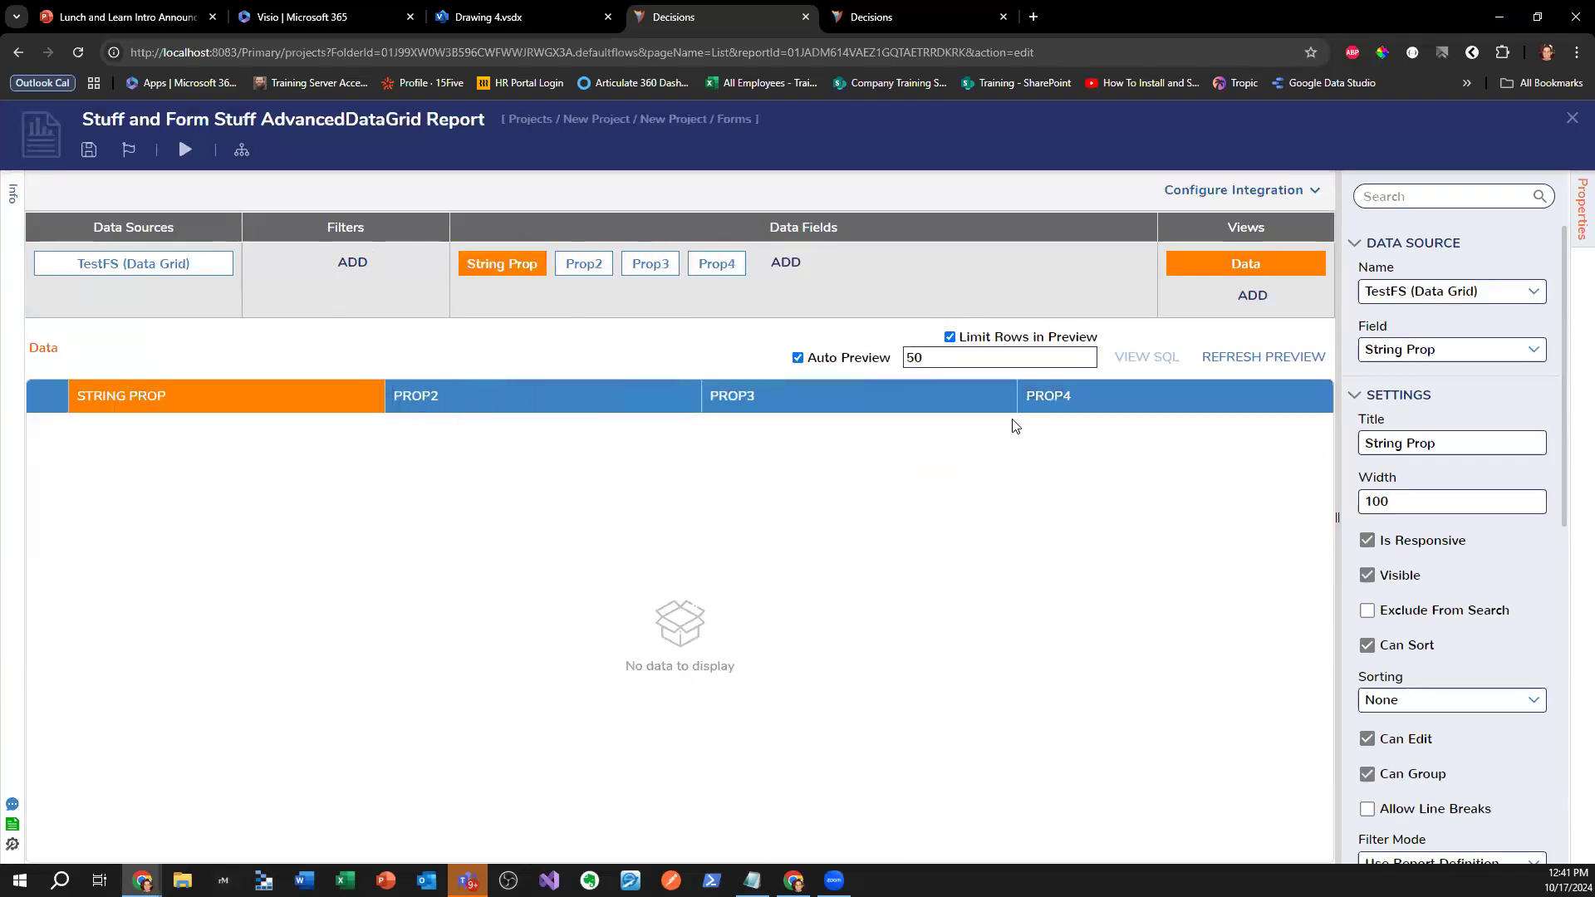
- Add a RunFlowInlineField calculated column to the report's data fields and enable Show UI for it
click(808, 271)
click(710, 488)
scroll(804, 581, down, 4)
scroll(804, 595, down, 3)
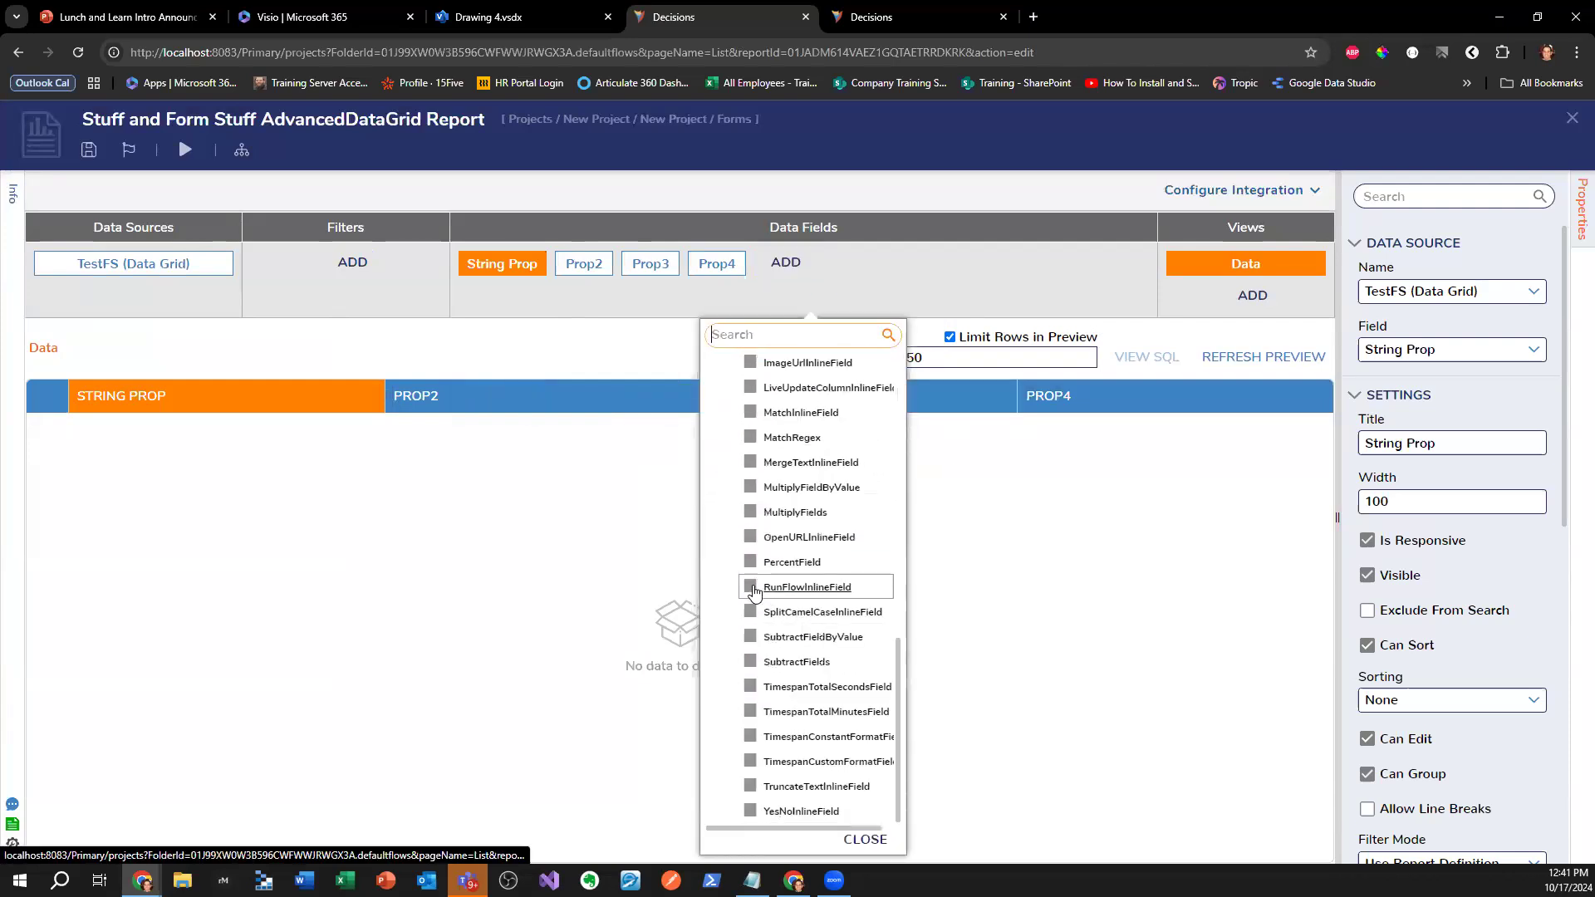
click(806, 593)
click(637, 476)
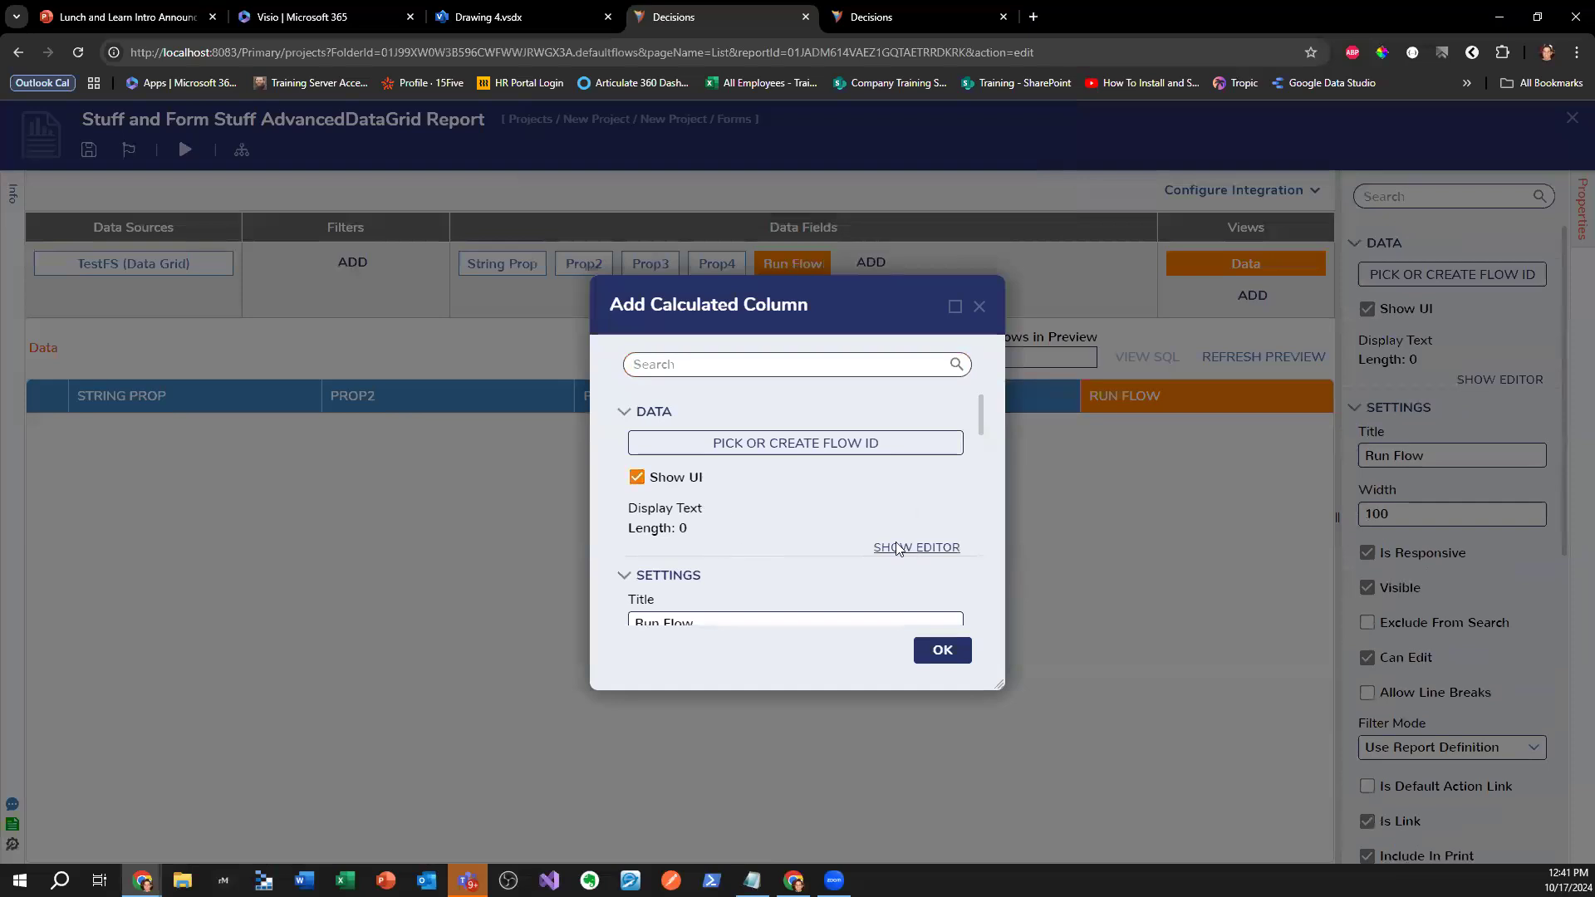
- Set the Run Flow column's display text to "Please Allow Change" and confirm the calculated column
click(916, 546)
click(705, 405)
text(POle)
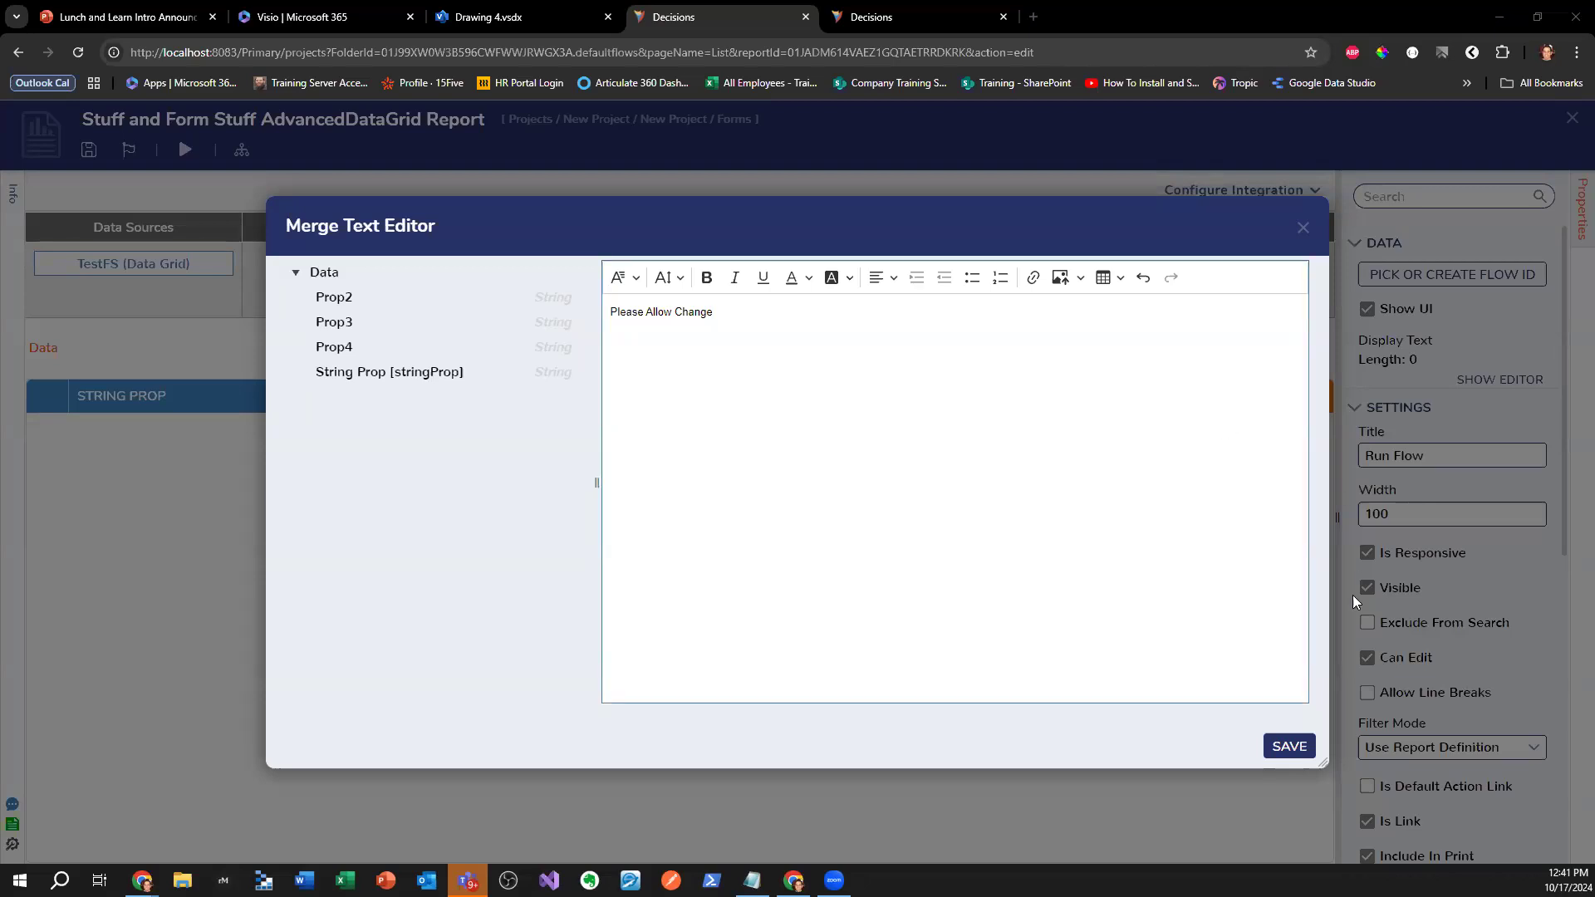
click(1289, 746)
click(943, 652)
- Close the data grid report, the form and the Test More Forms In Flow flow, returning to the project's Flows folder
click(1571, 118)
click(1008, 567)
click(1571, 118)
click(1004, 632)
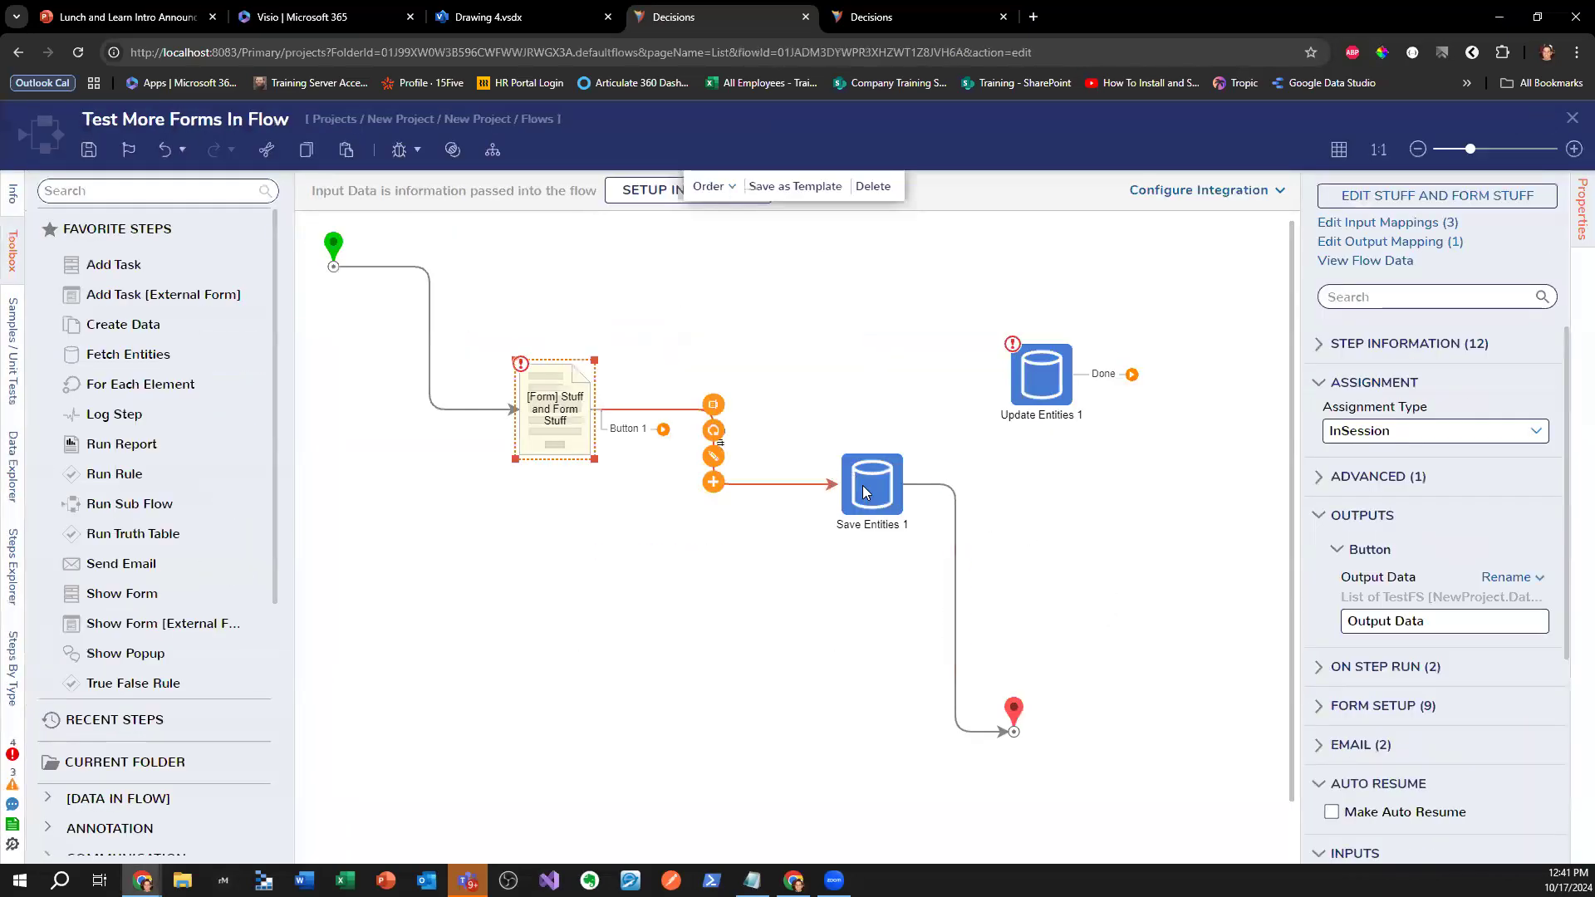
click(863, 492)
click(1570, 121)
click(1004, 595)
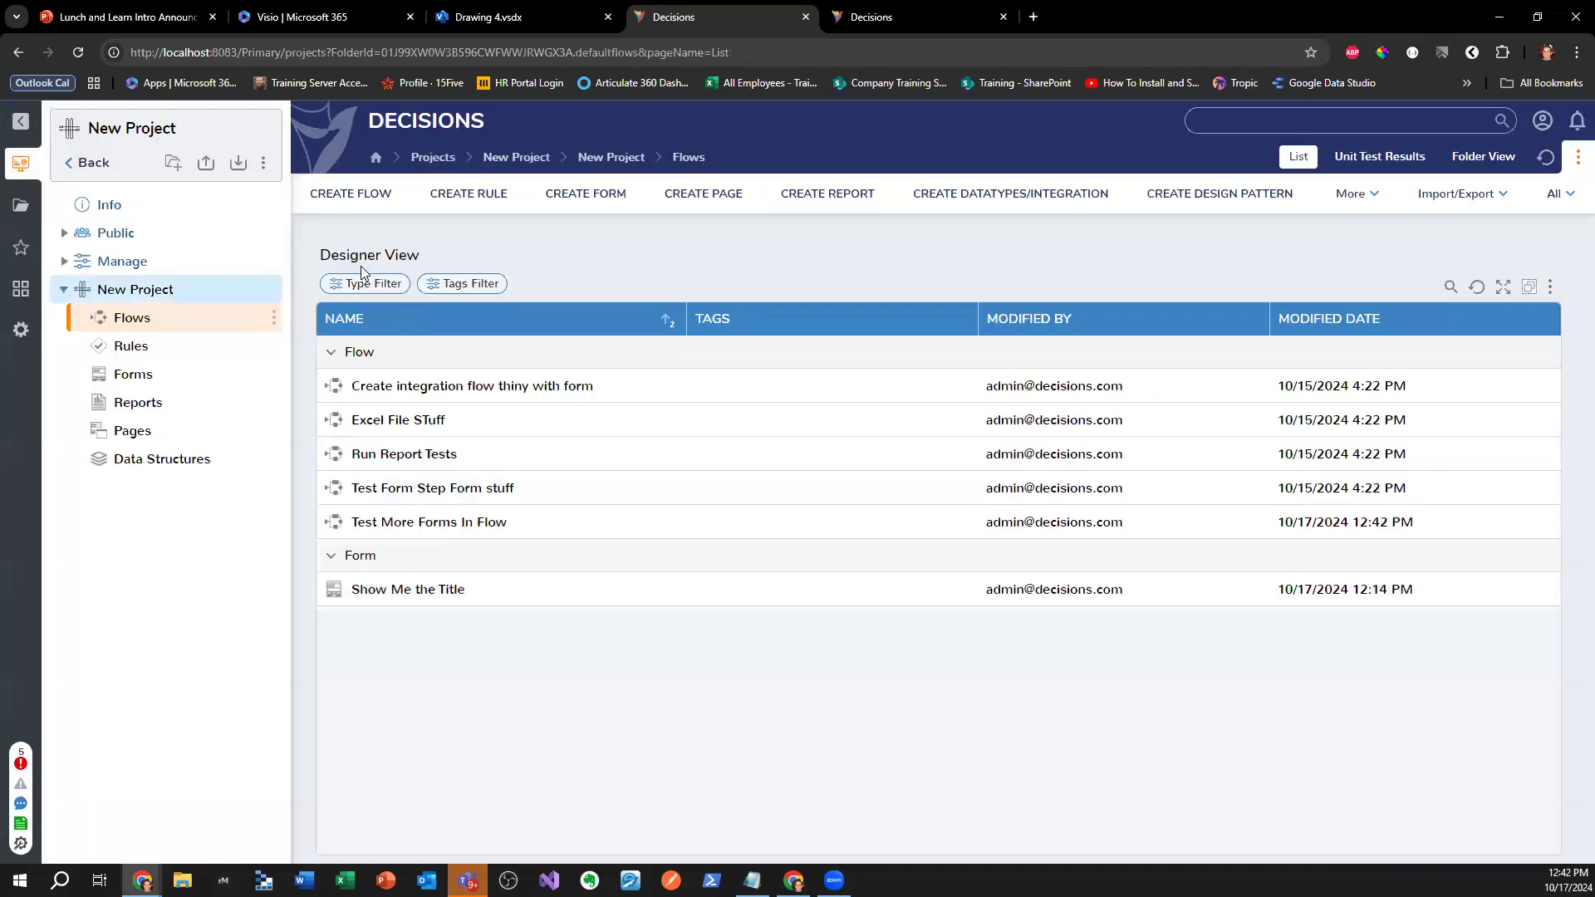
- Create a new flow named "Excel Add Hyper Link" in the Flows folder
click(380, 195)
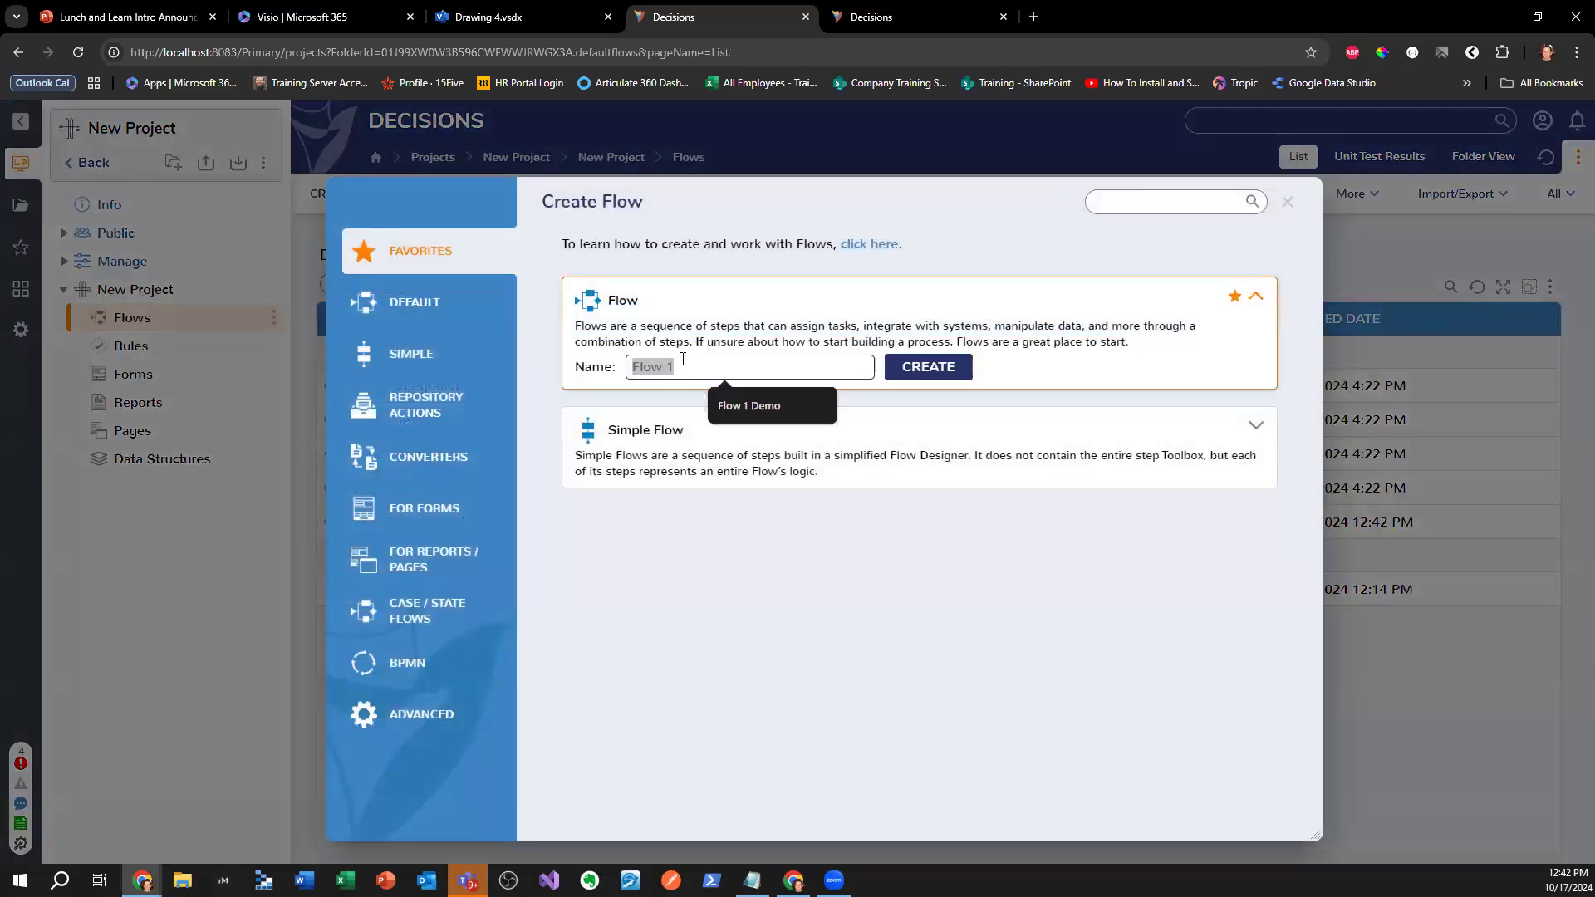
text(Excel)
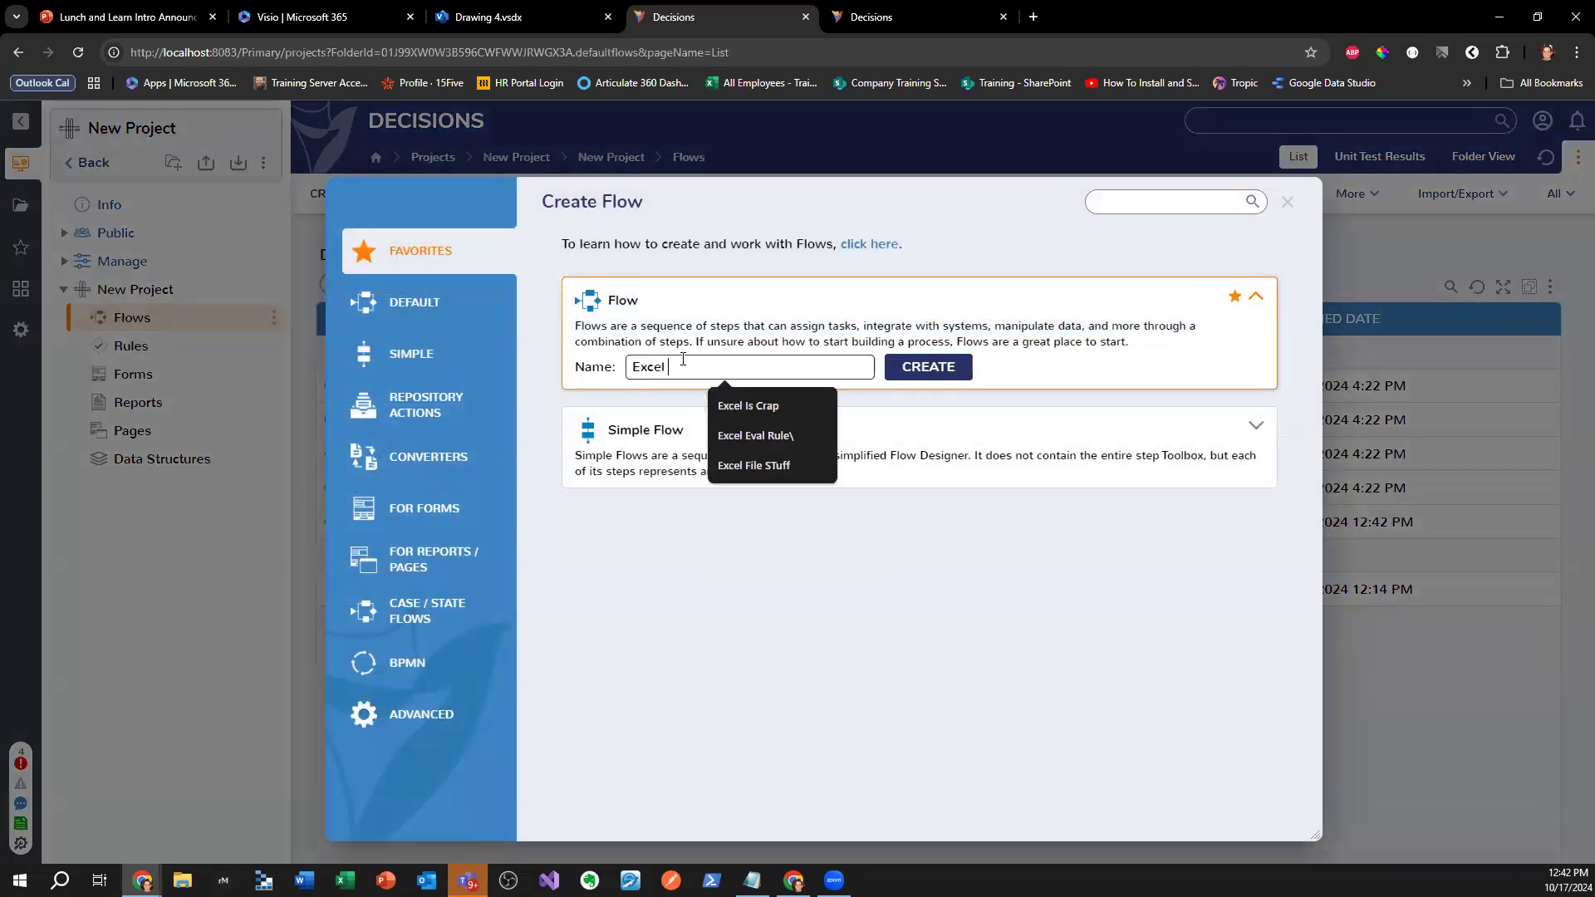
text( Add Hyper Link)
key(Return)
- Find the Create New Excel File step in the toolbox and add it to the flow after the start step
click(179, 191)
text(Create)
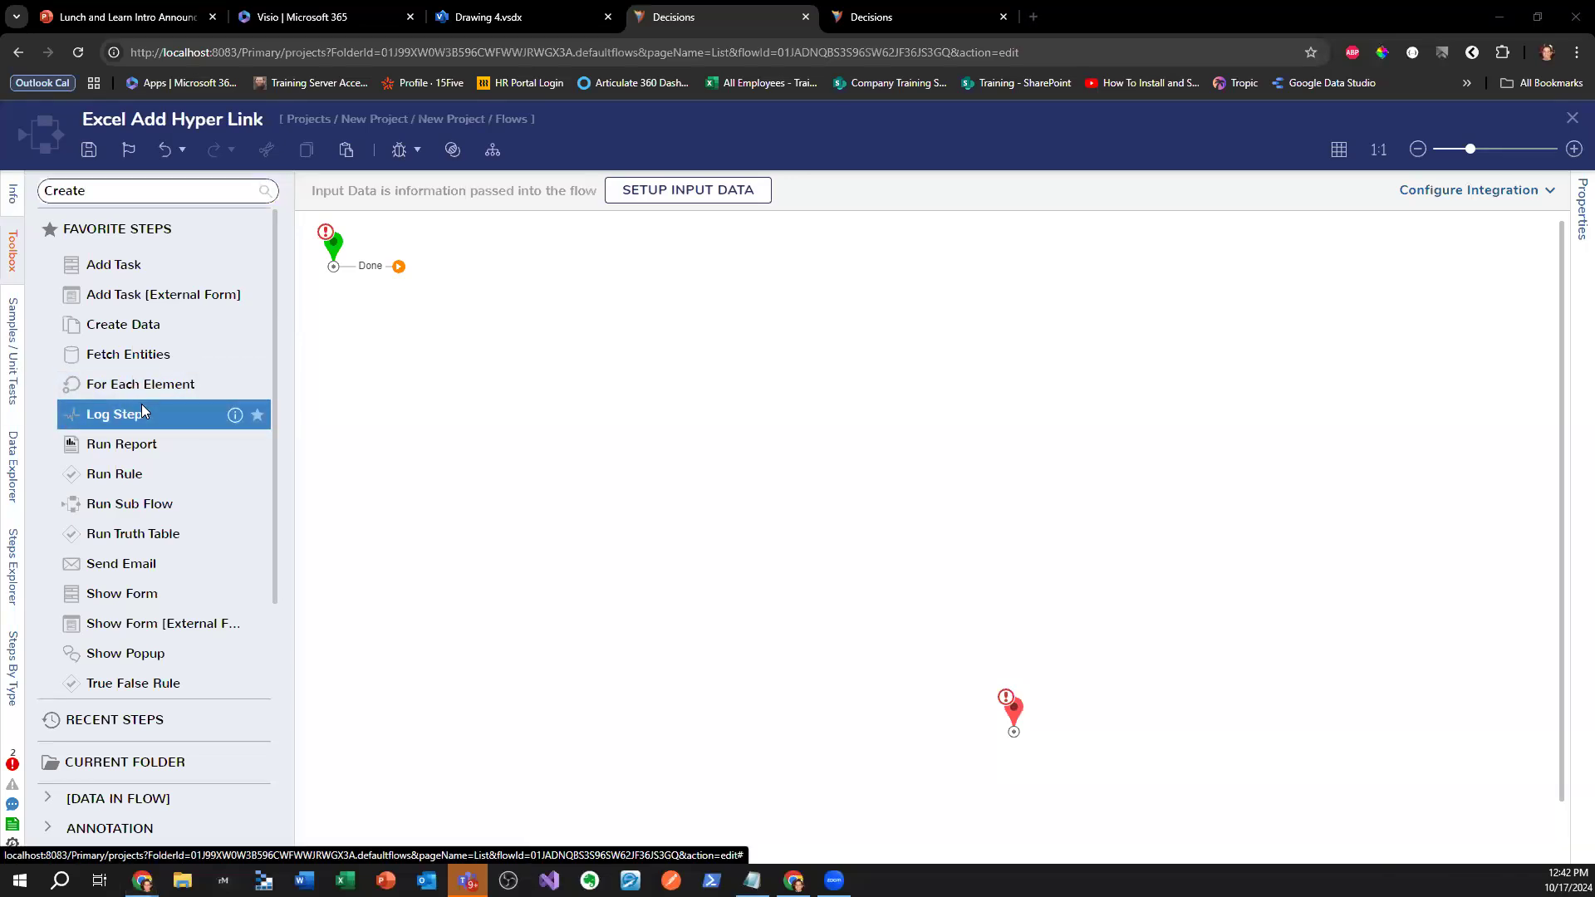
scroll(124, 250, down, 4)
scroll(124, 233, up, 4)
click(117, 190)
text(C)
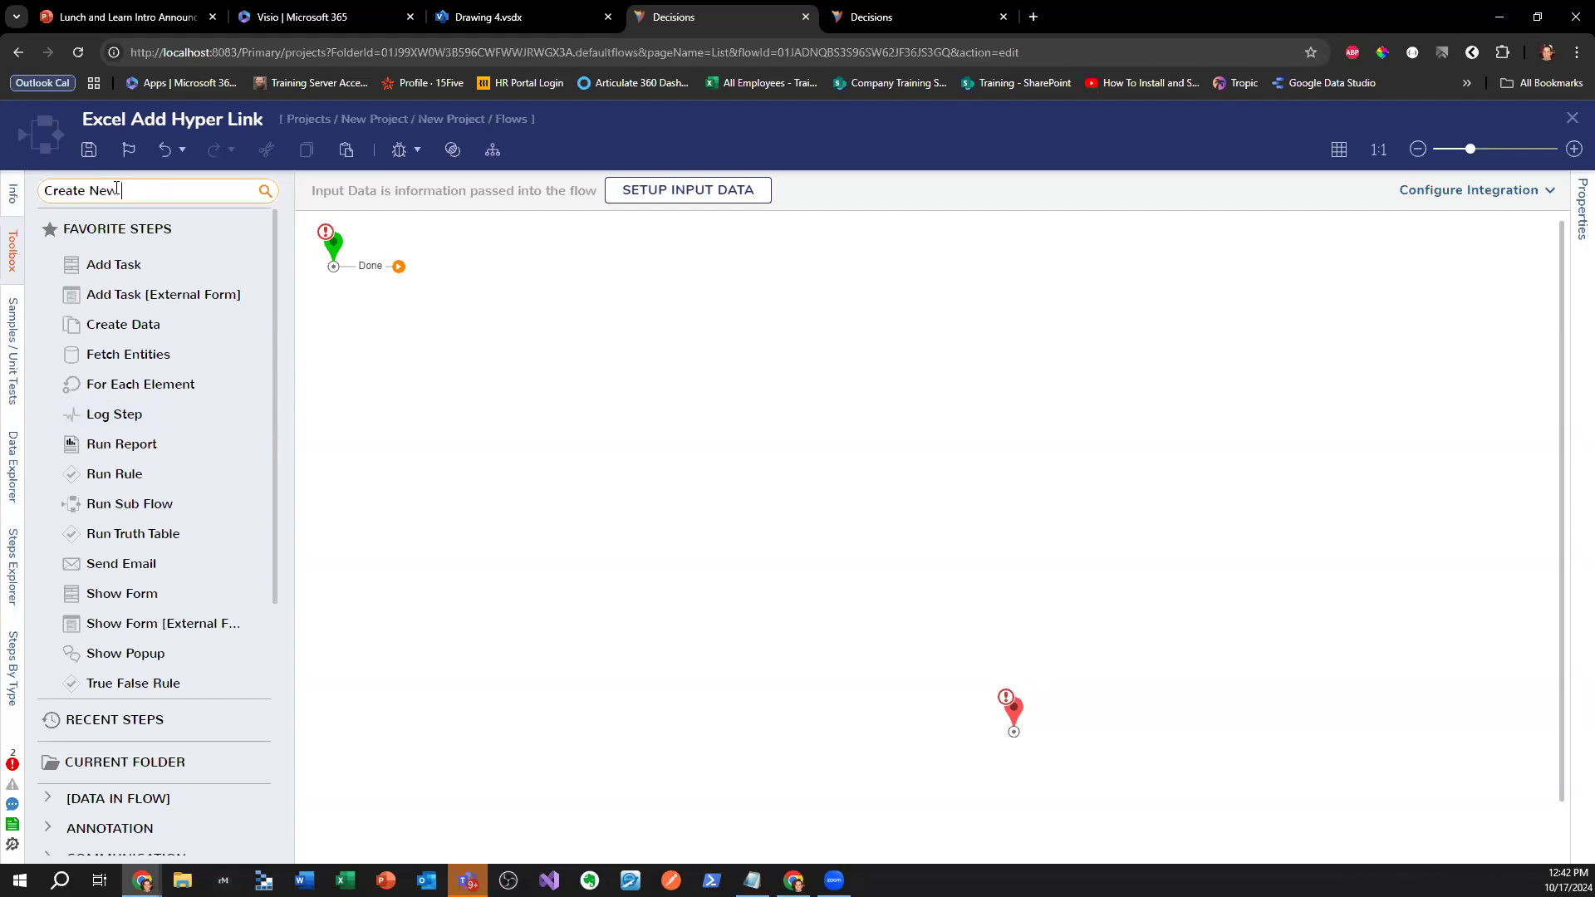
text(l)
drag(133, 222, 692, 349)
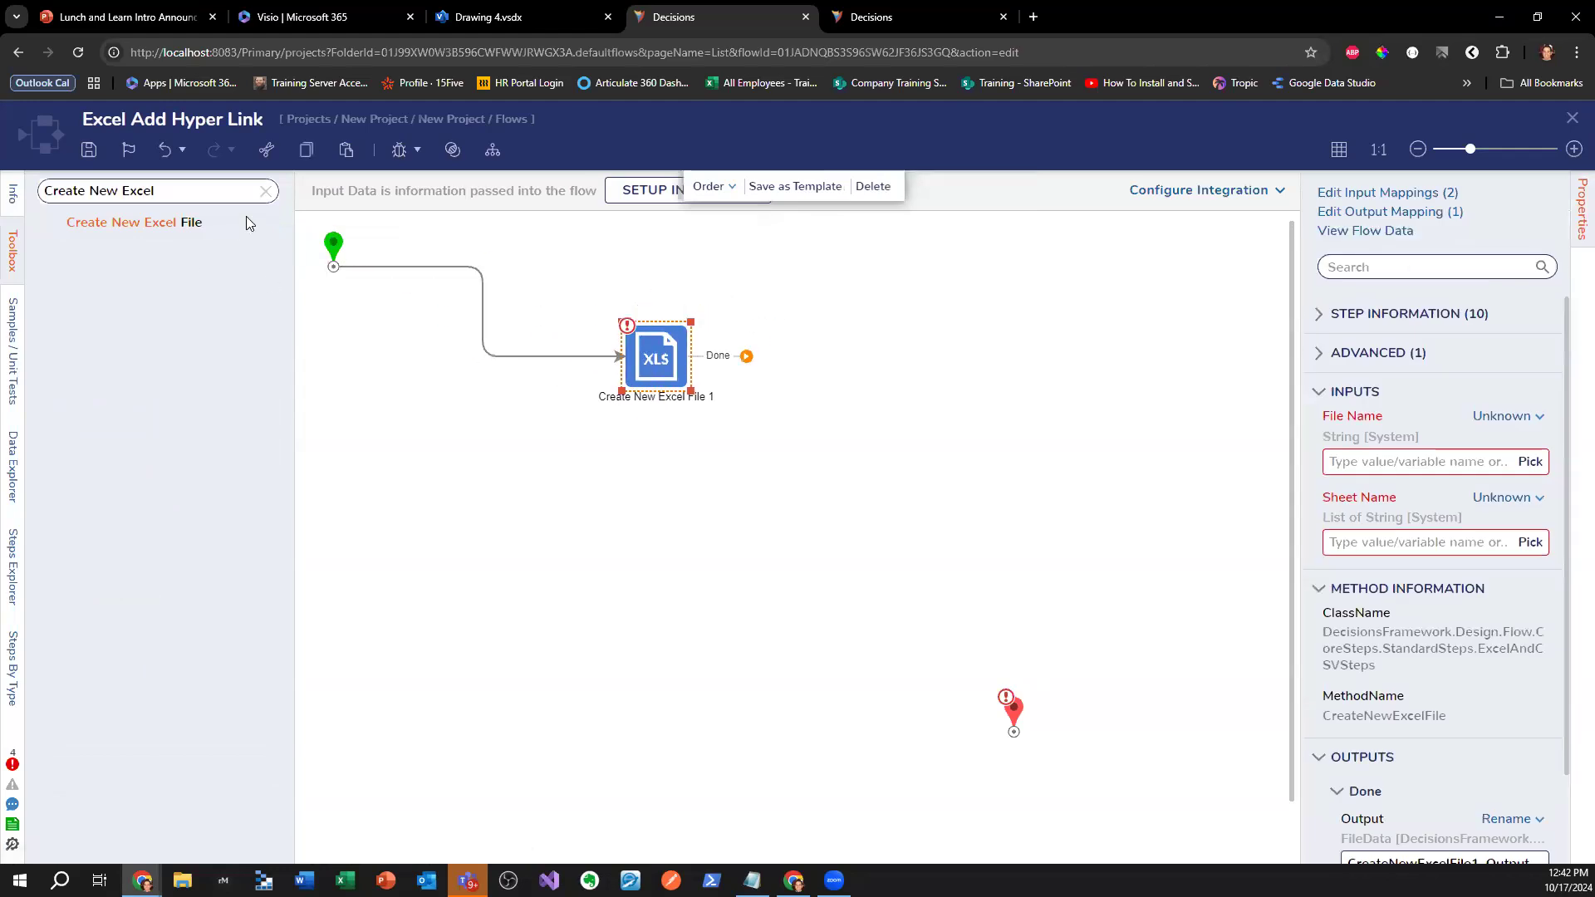
- Browse the Excel & CSV steps in the Data category and add an Insert Row step to the flow
scroll(185, 449, down, 5)
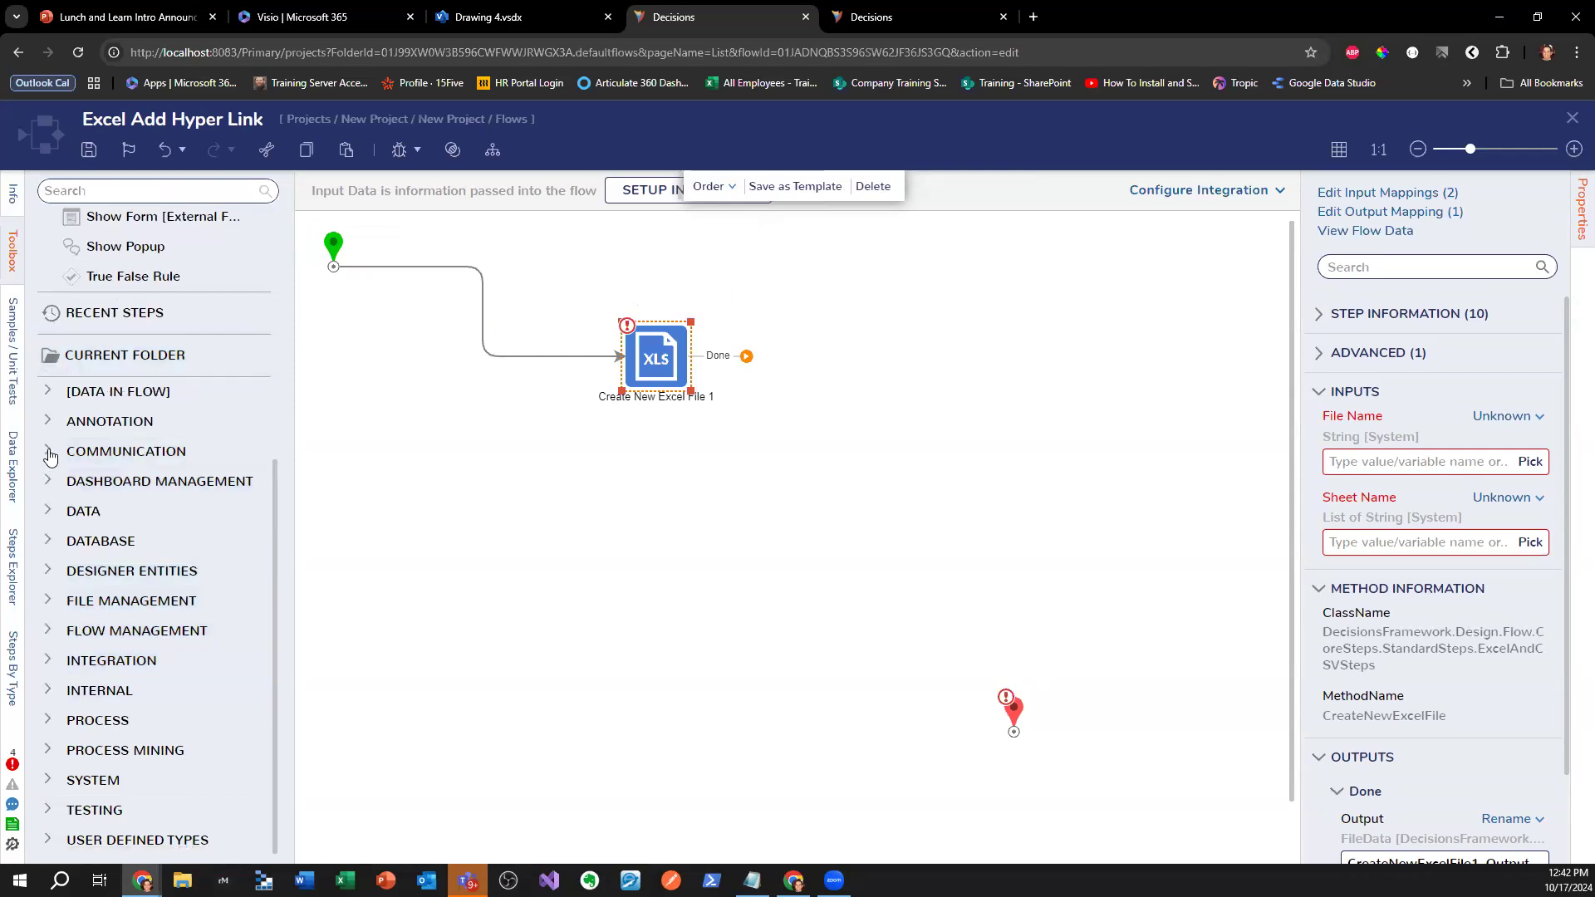
click(50, 509)
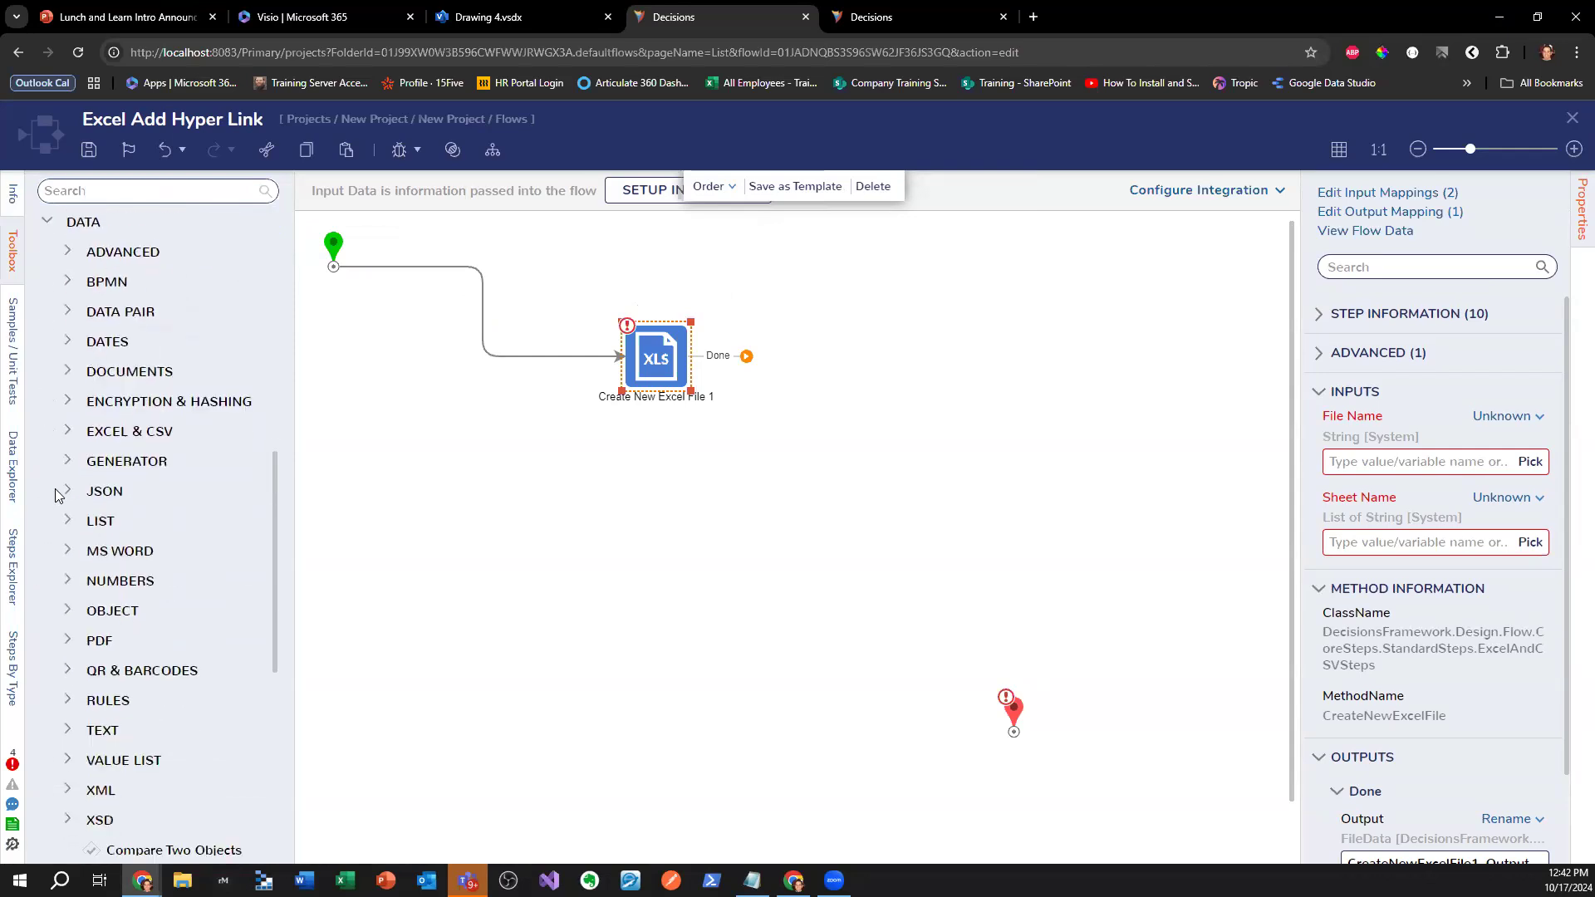
click(76, 434)
drag(294, 446, 416, 446)
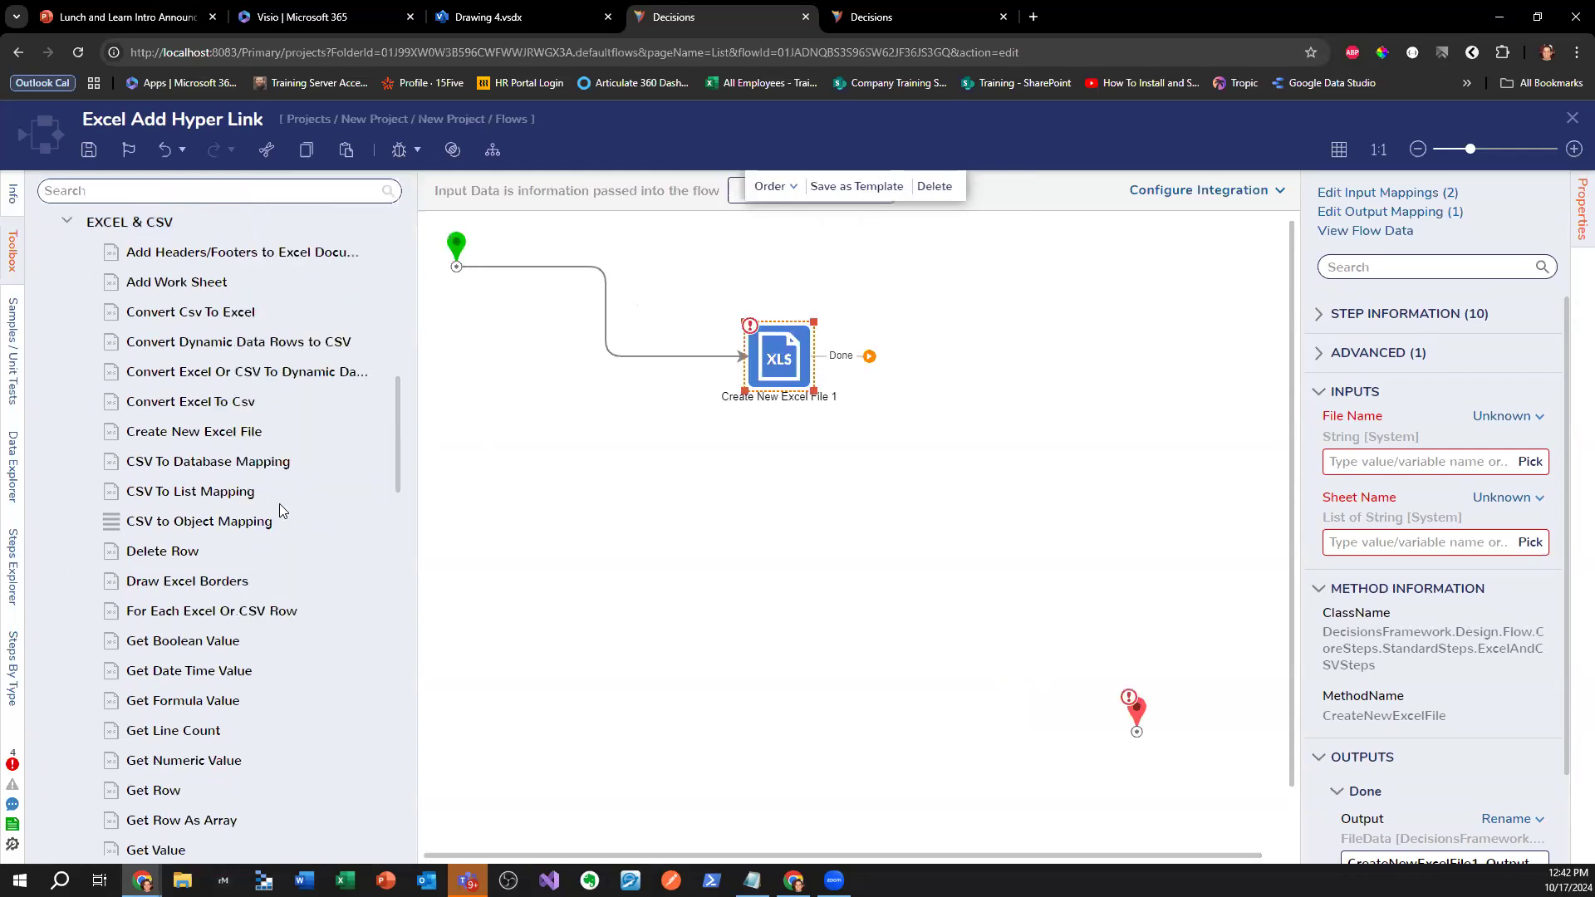
scroll(277, 507, down, 4)
scroll(290, 490, down, 5)
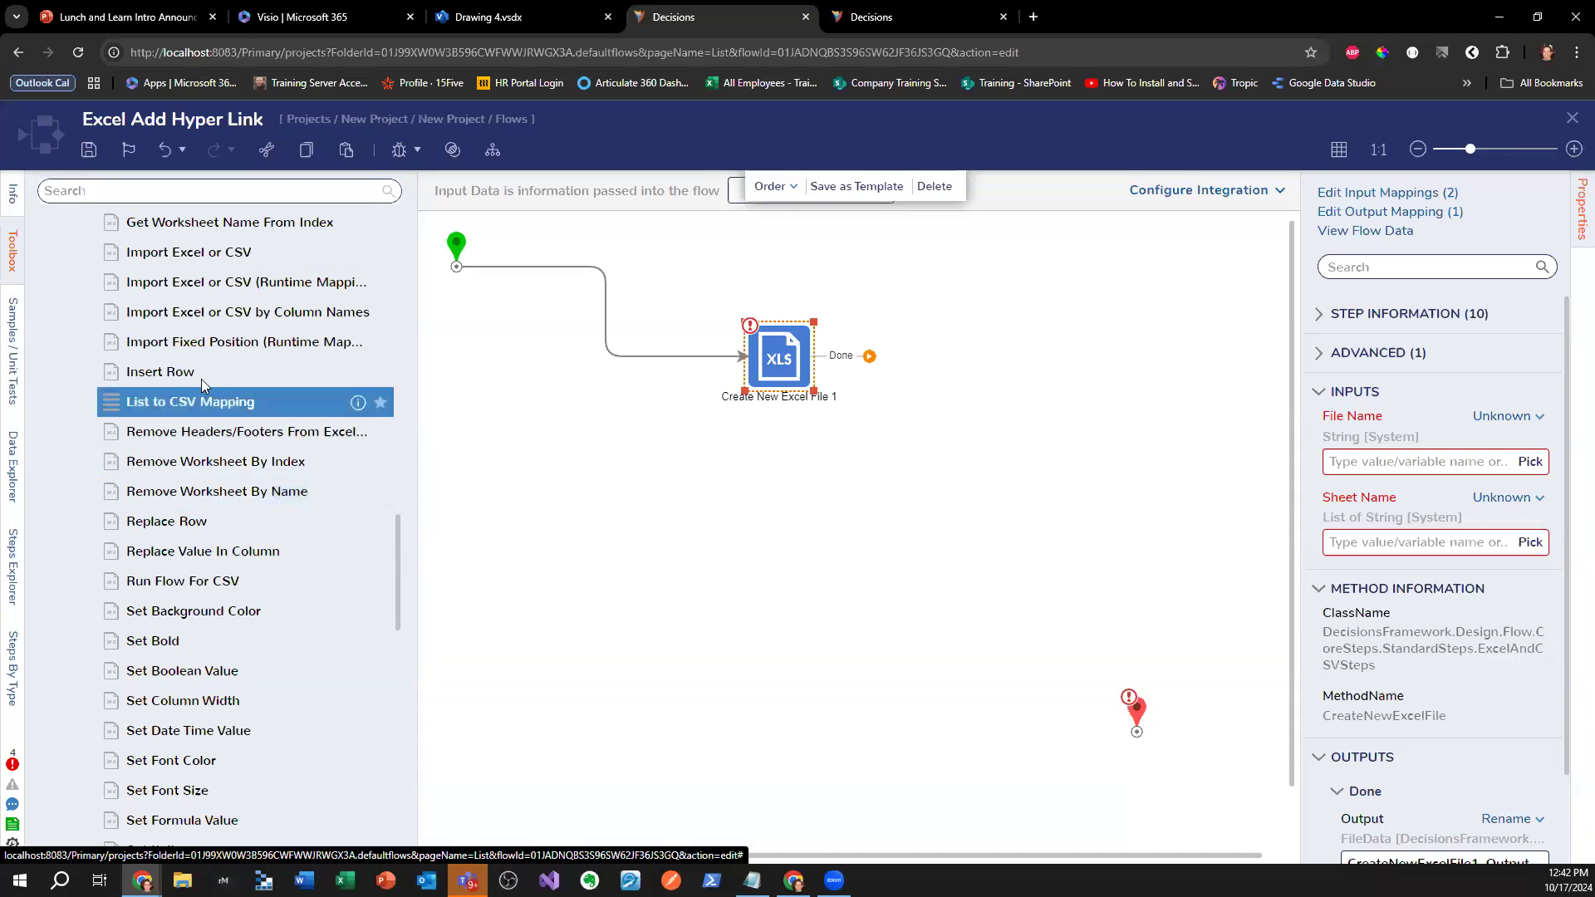
drag(200, 371, 976, 384)
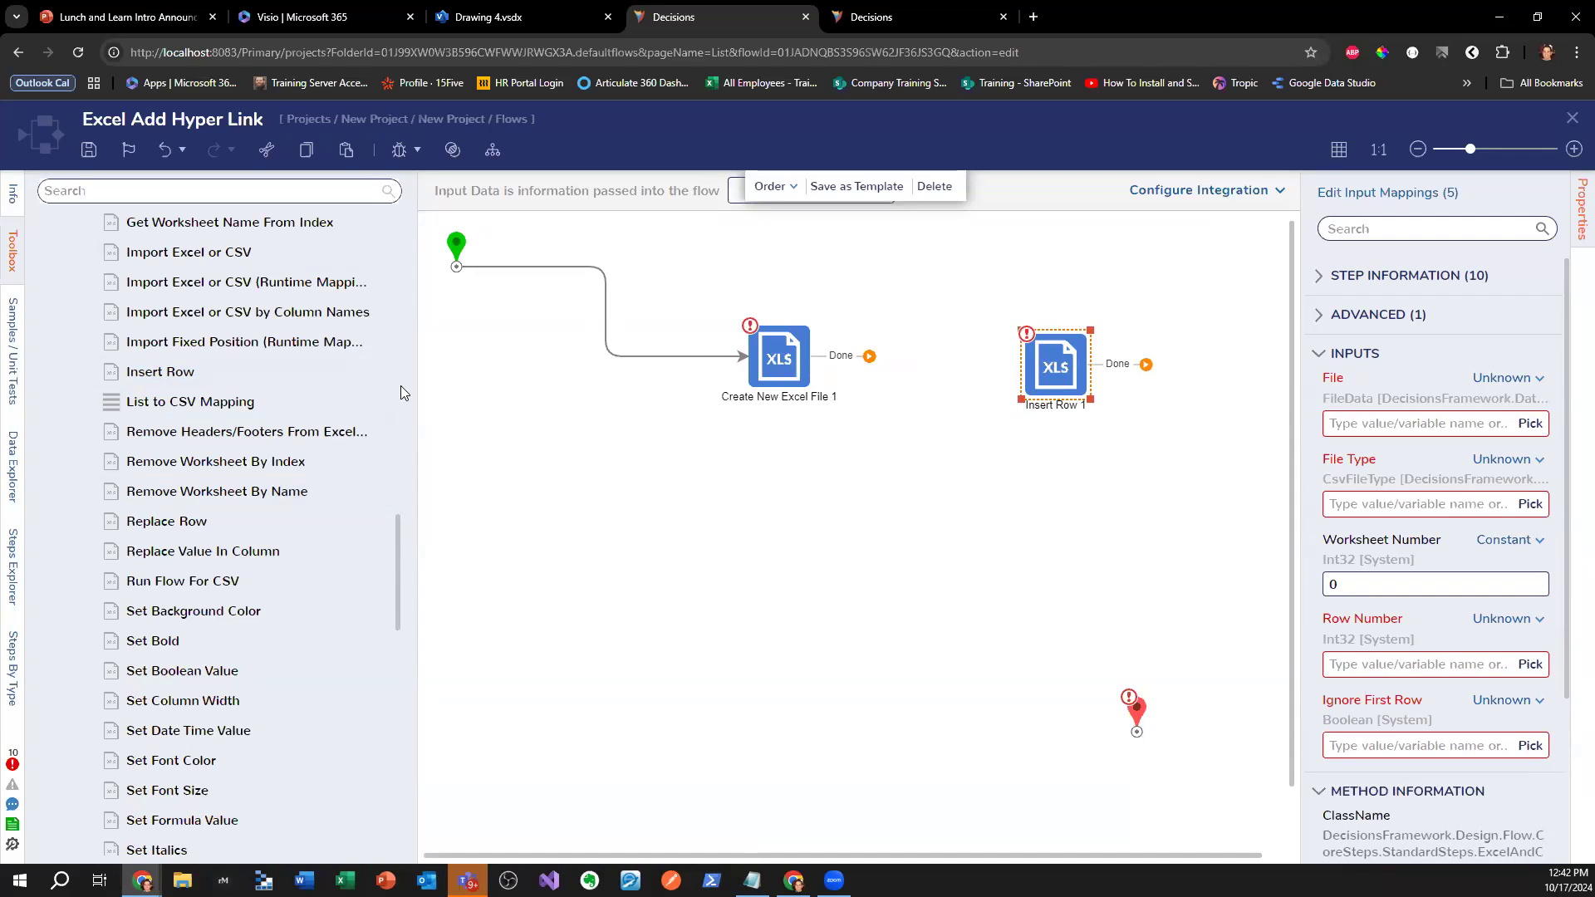
- Reposition the Create New Excel File step and add a Set Values In Column step to the flow
drag(778, 357, 750, 363)
click(1058, 377)
scroll(208, 602, down, 4)
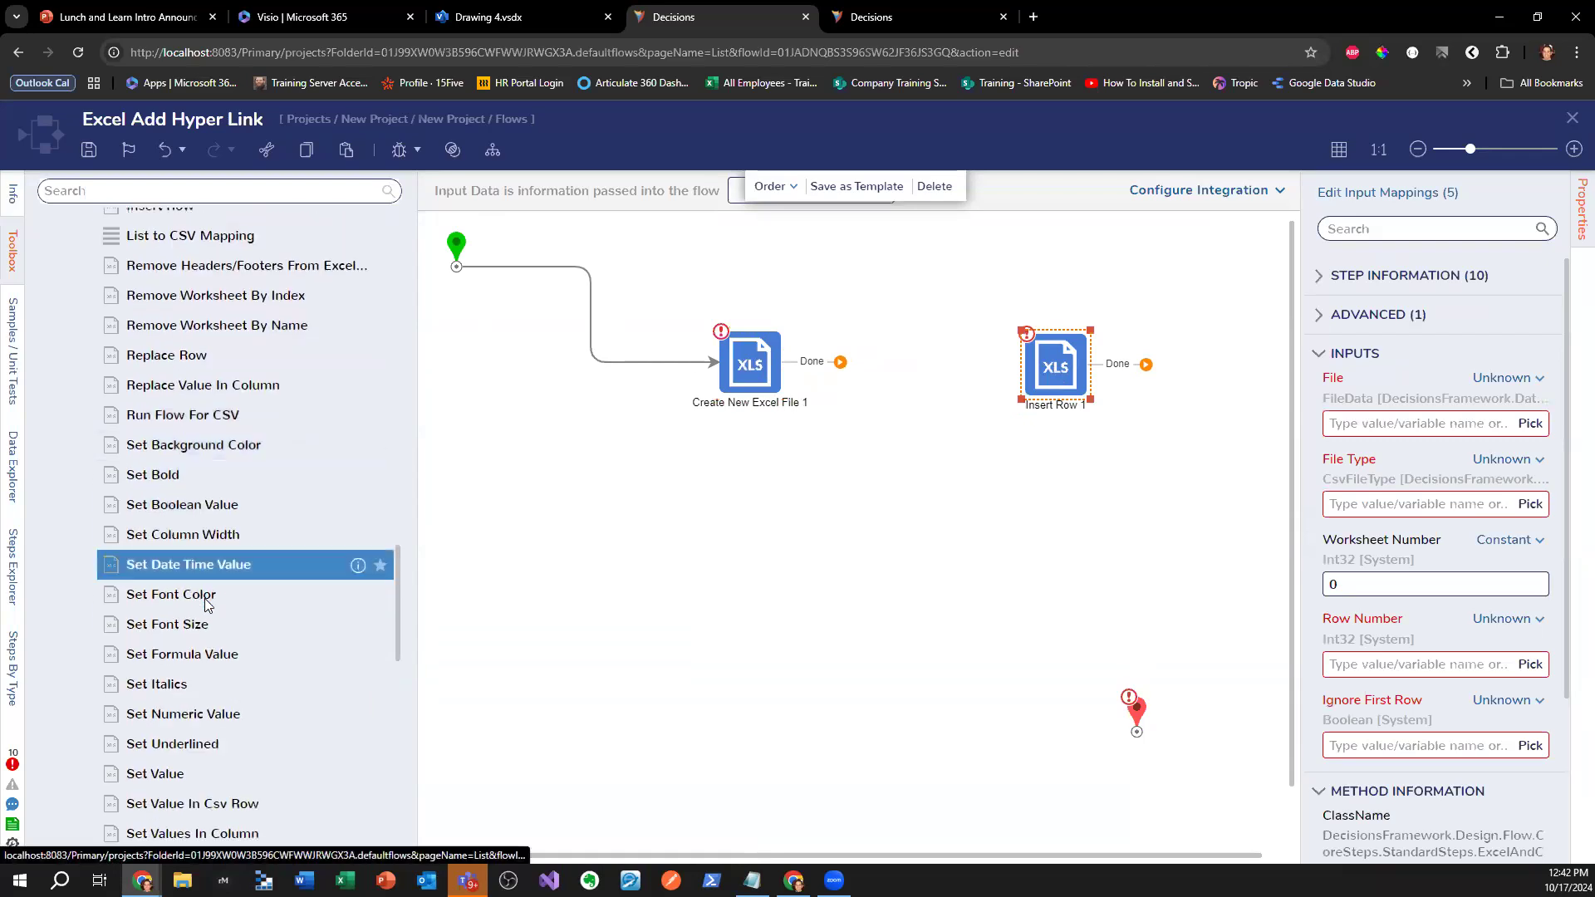
drag(687, 586, 957, 530)
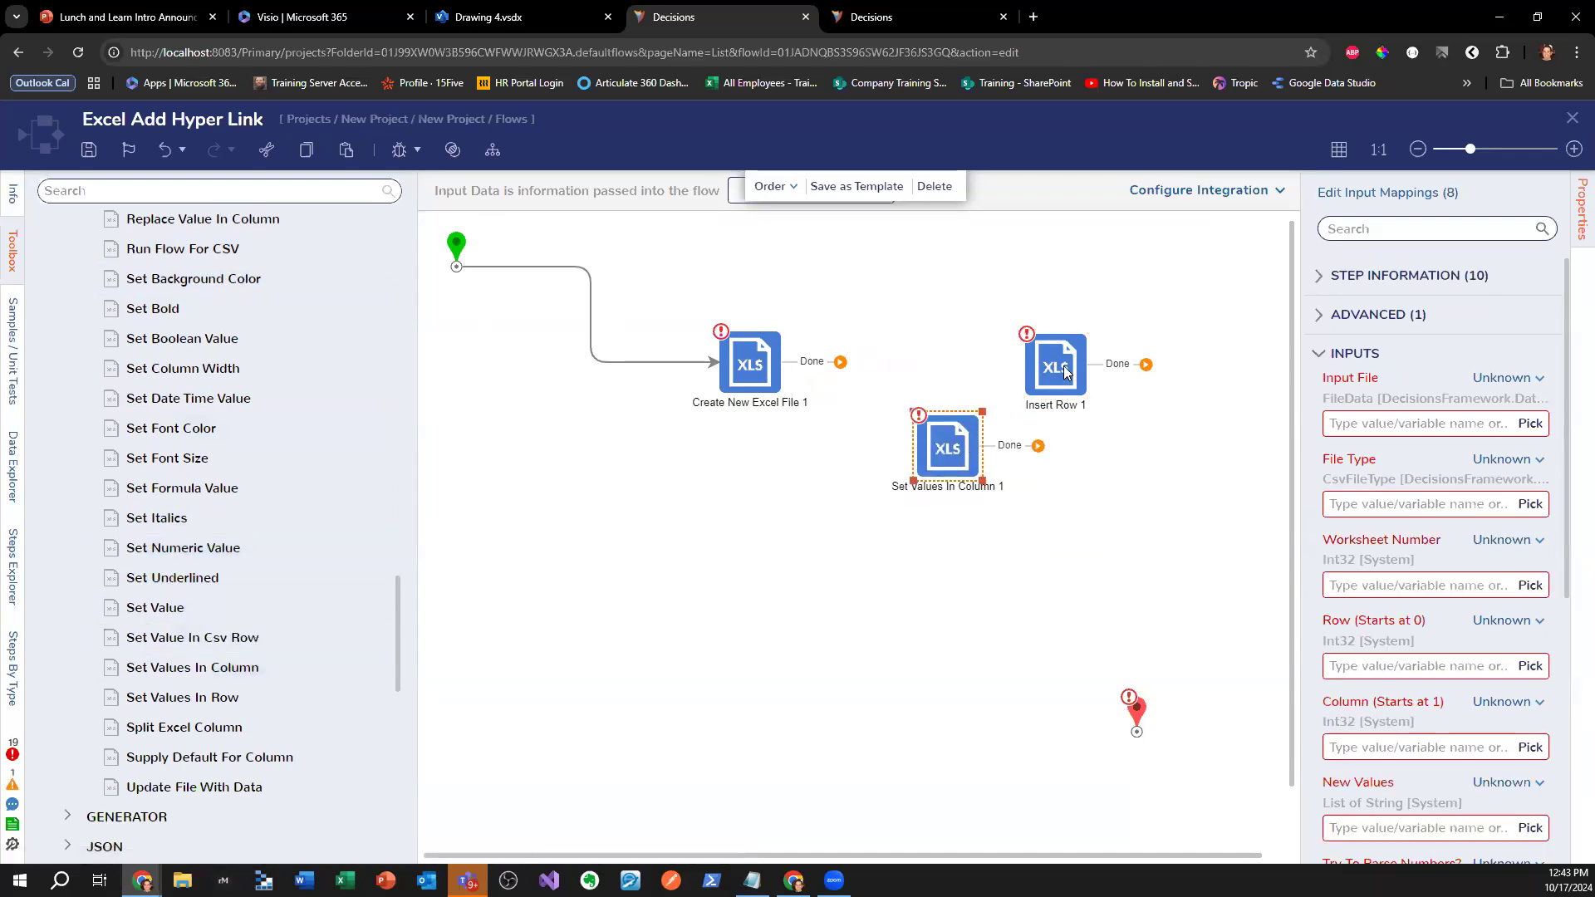
- Delete the Insert Row step from the flow
drag(821, 660, 745, 648)
right_click(746, 644)
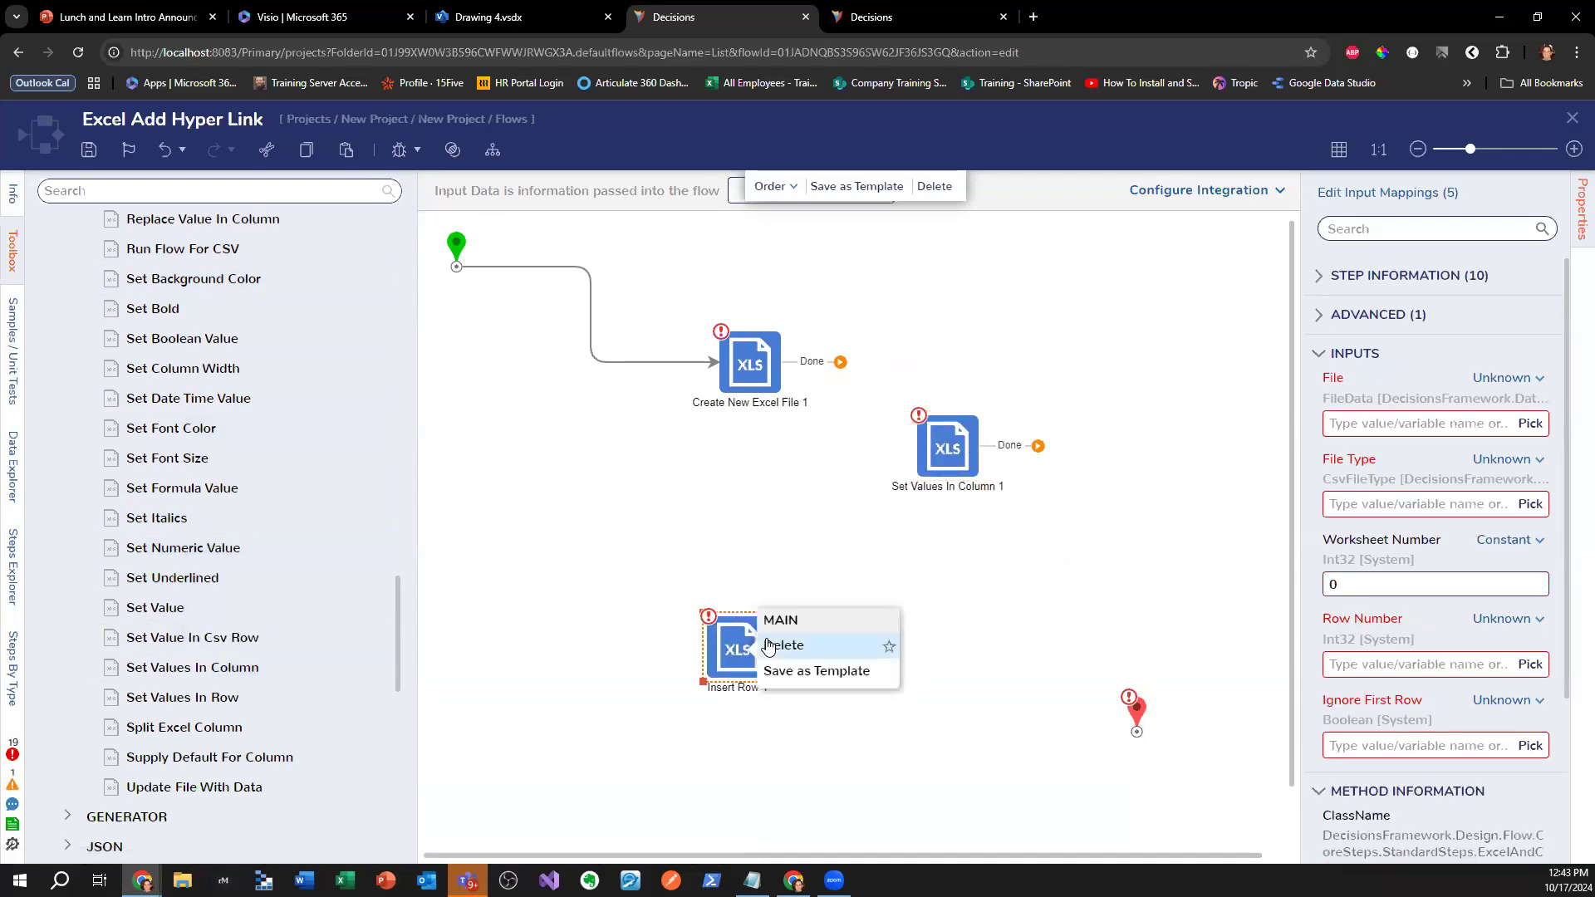
click(766, 645)
- Configure the Create New Excel File step with the constant file name "Excel.xlsx" and constant sheet name "sheet1"
click(773, 384)
click(1507, 415)
click(1350, 310)
click(1379, 457)
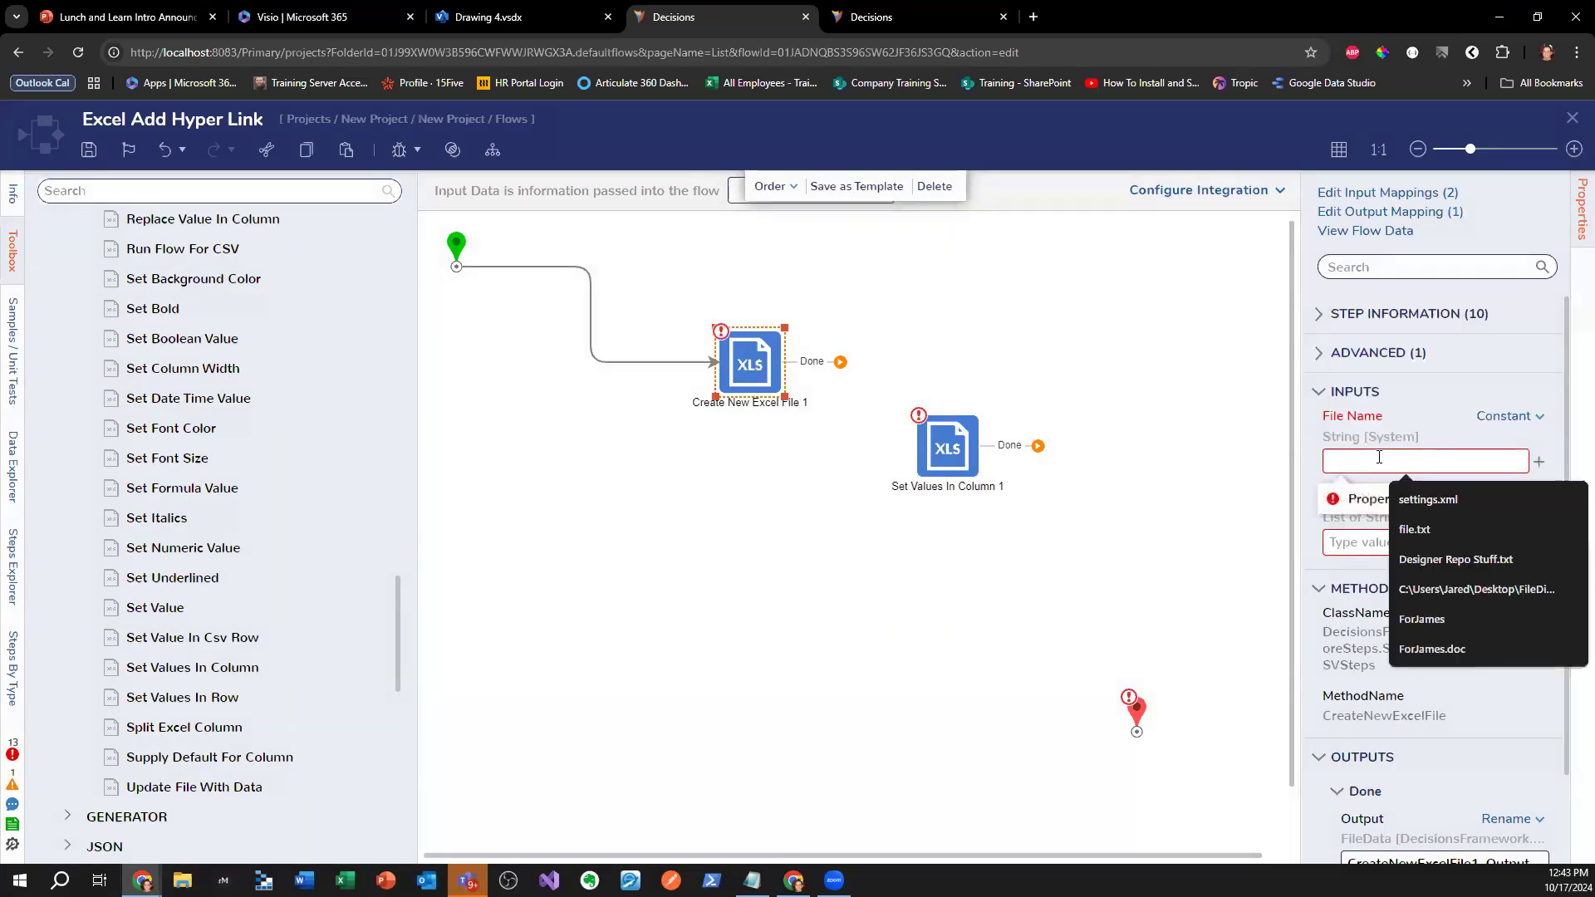
text(Excel.xlsx)
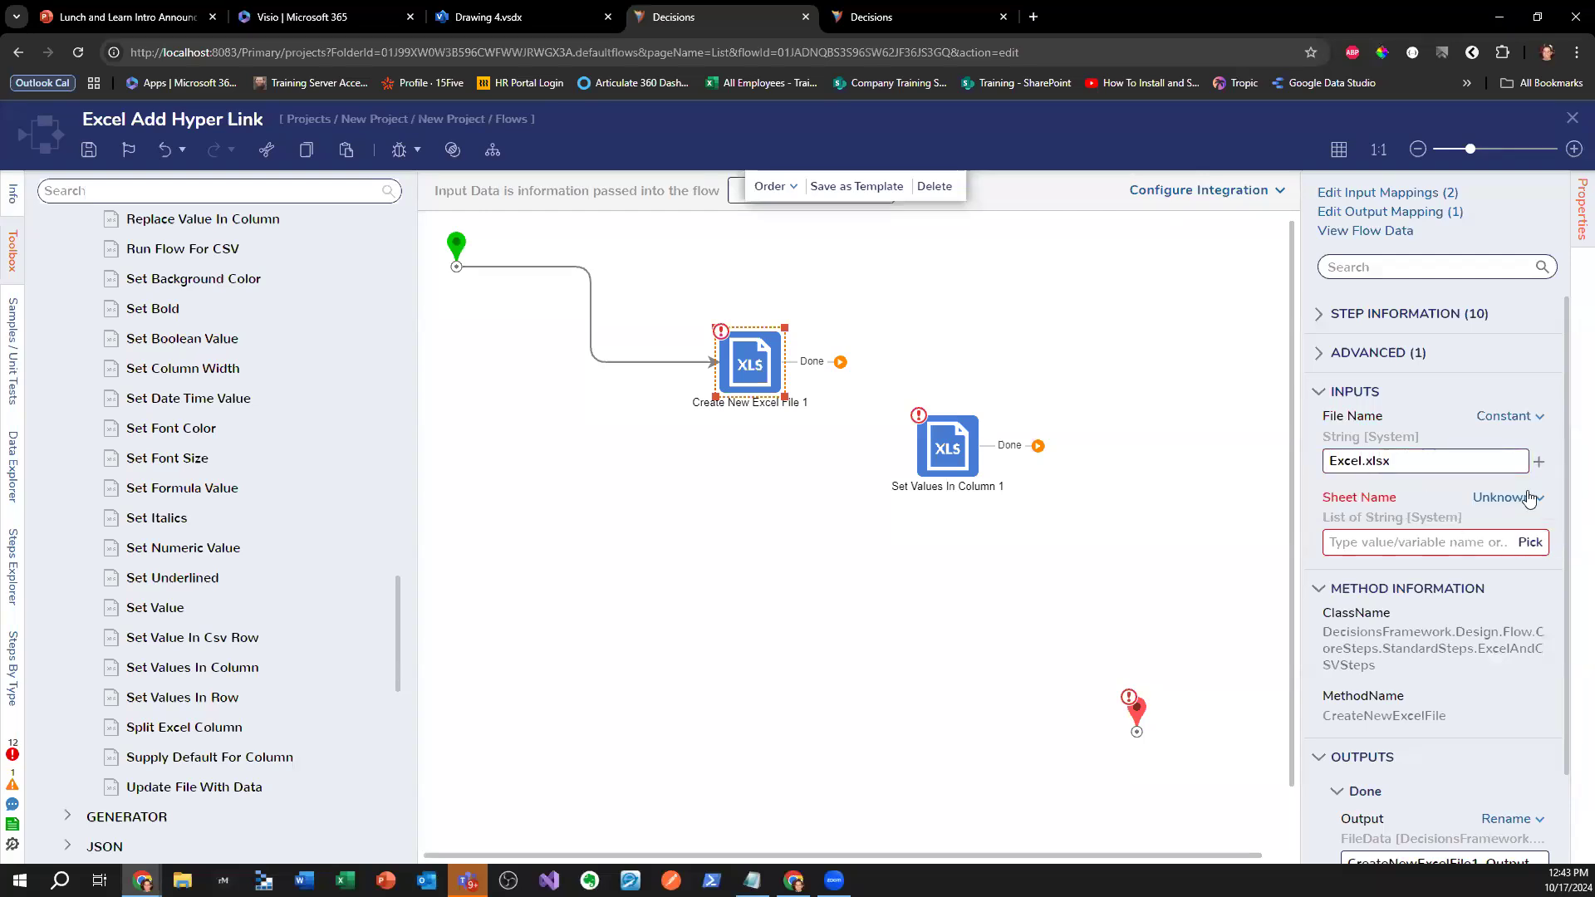
click(1529, 496)
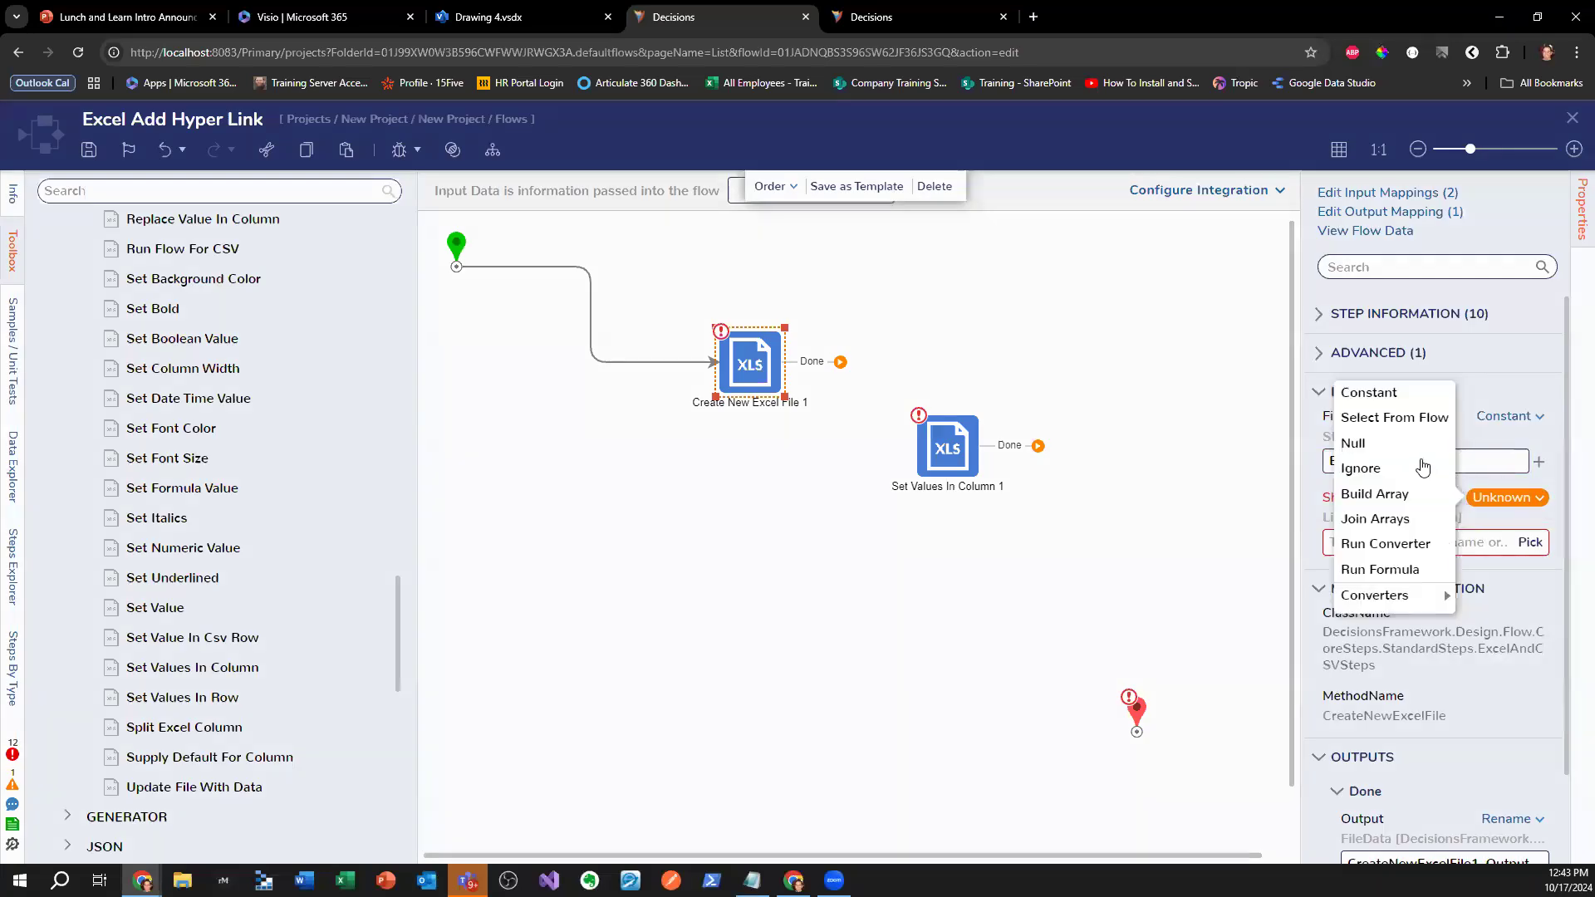
click(1370, 392)
click(1349, 535)
text(sheet1)
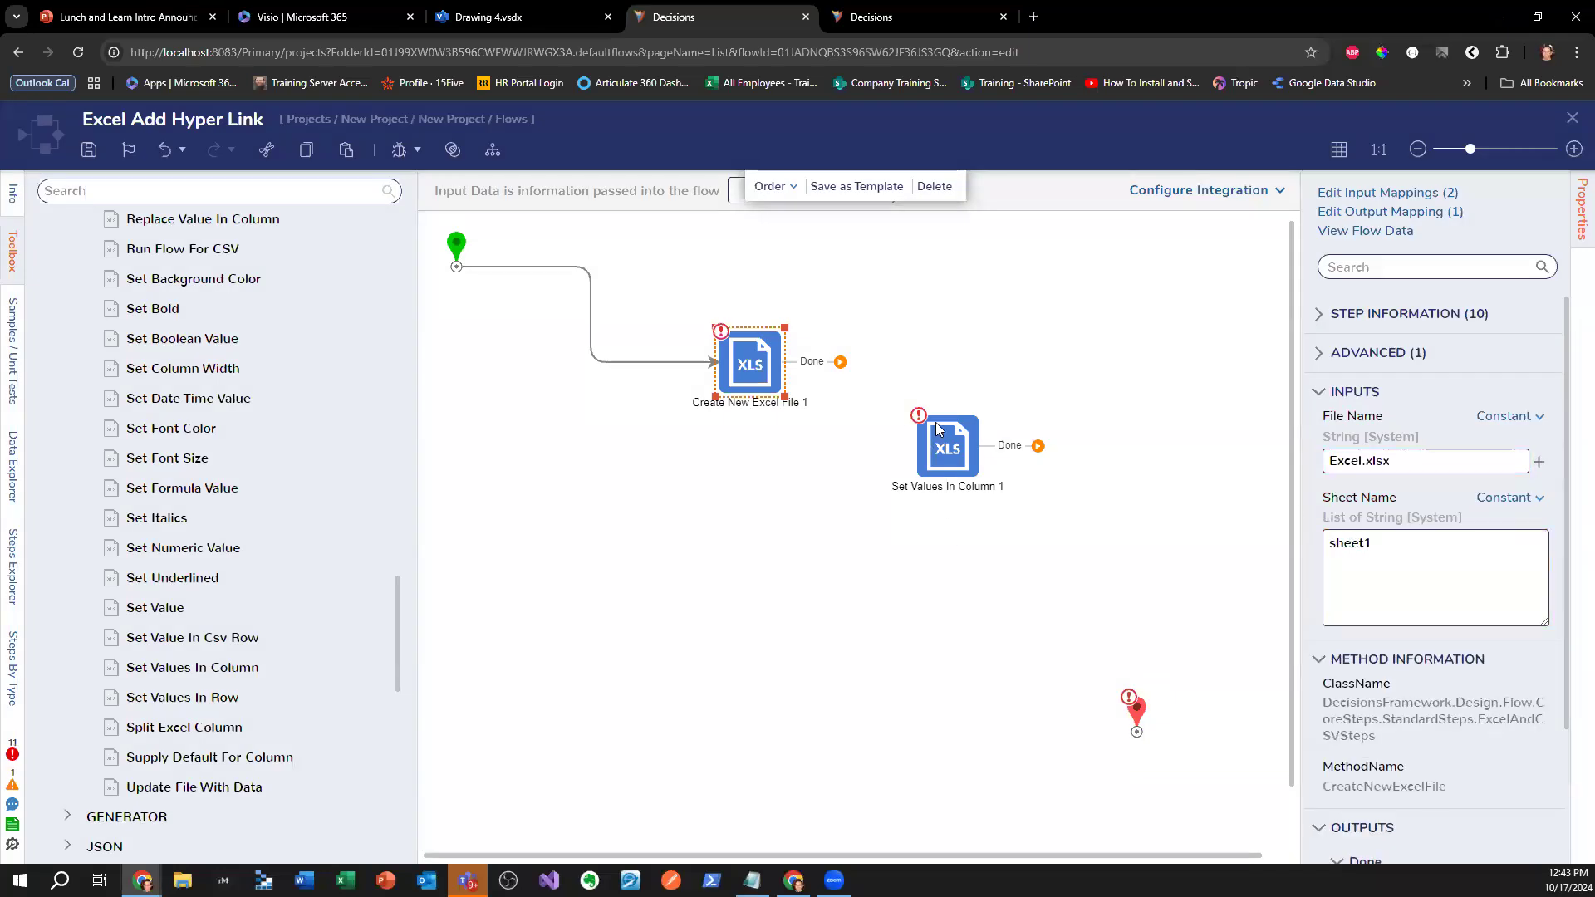
- Insert a Create Link step after Create New Excel File and move Set Values In Column to make room for it
drag(945, 448, 976, 412)
click(244, 194)
text(Create Link)
drag(231, 222, 882, 368)
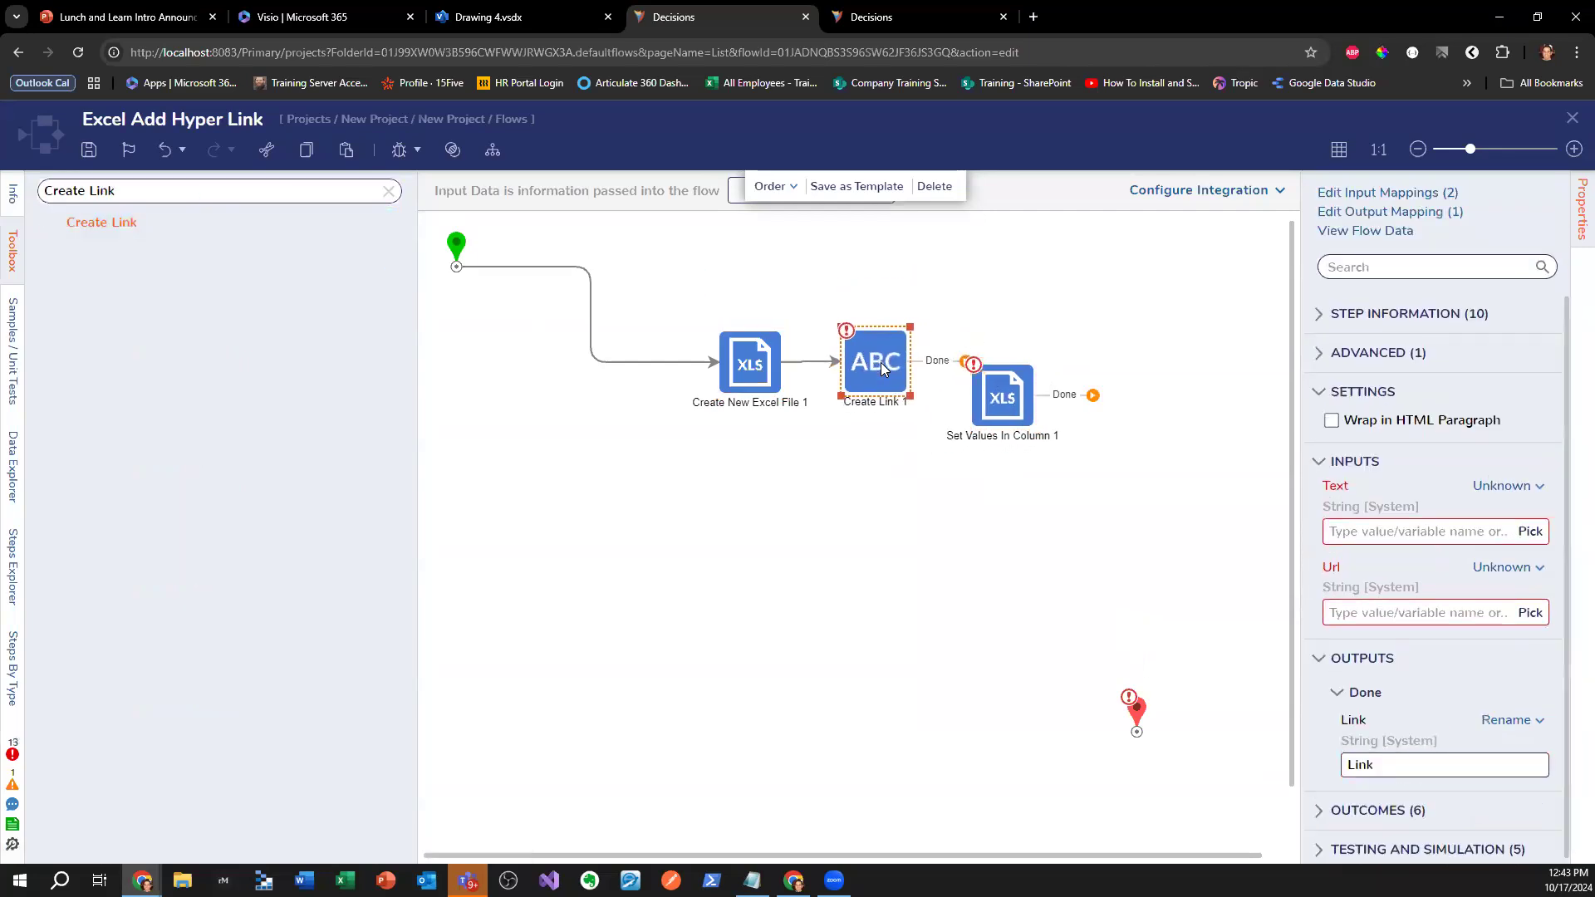
drag(1008, 410, 1051, 390)
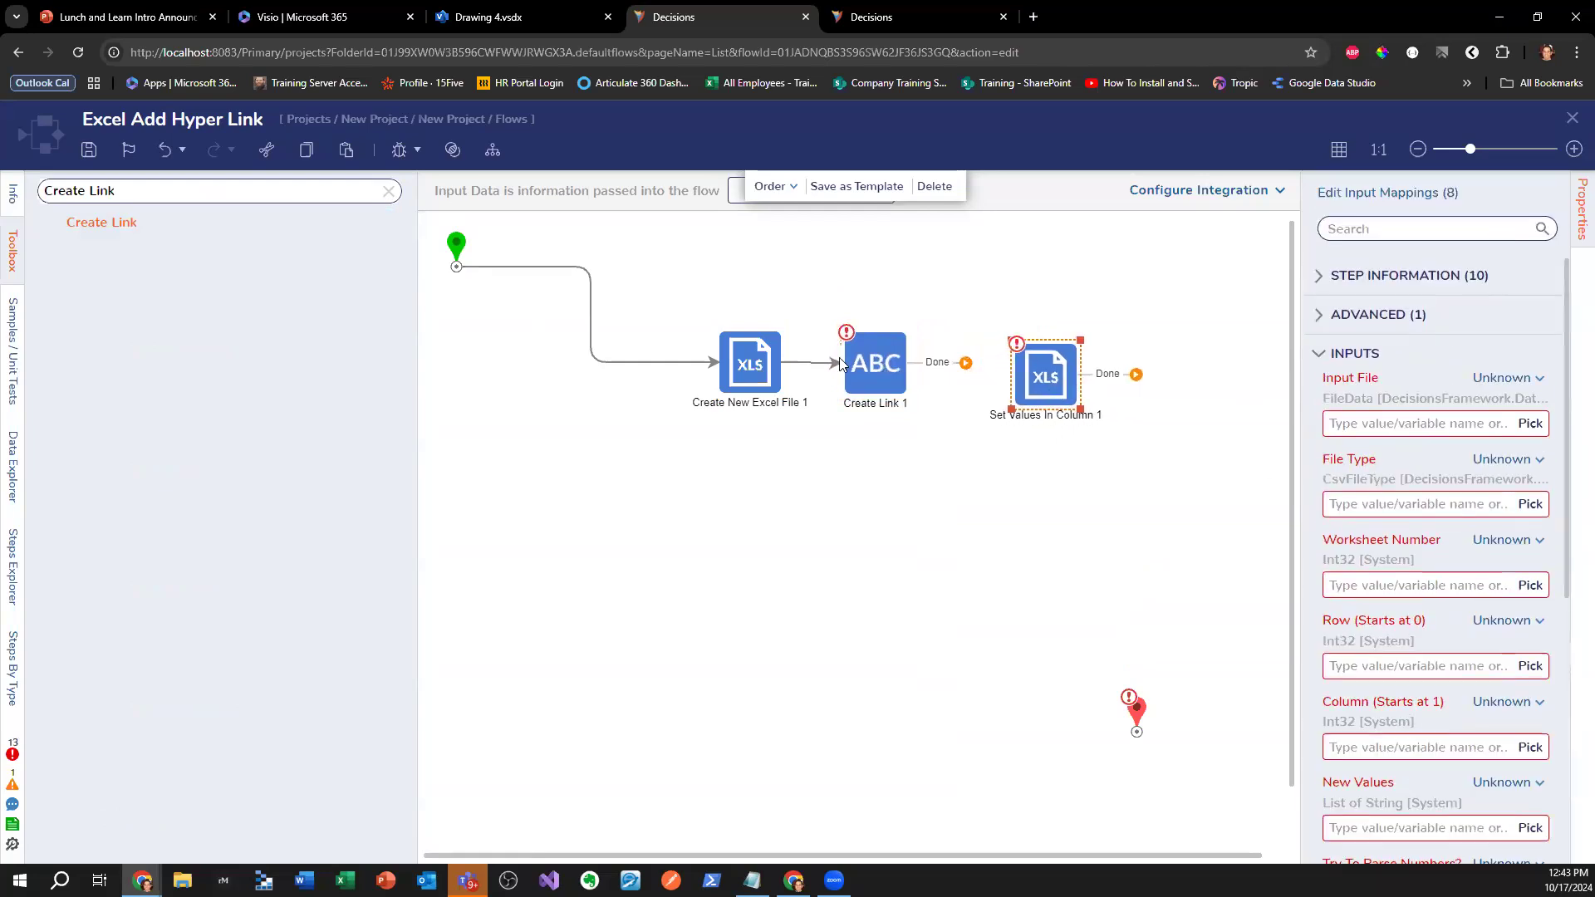
click(867, 365)
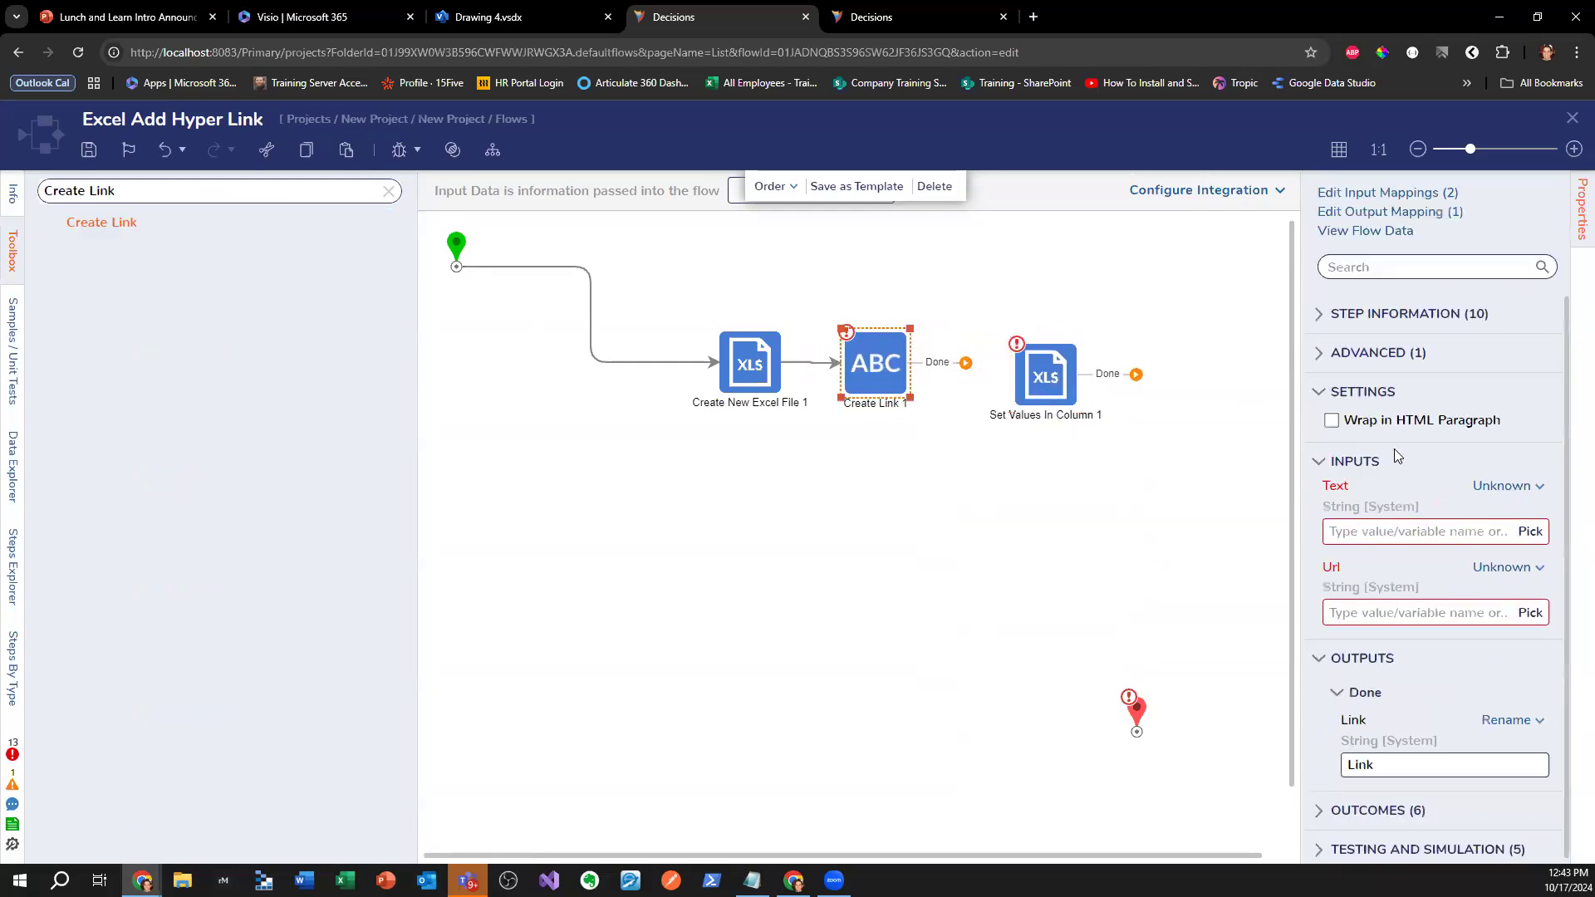
click(1502, 486)
click(1363, 378)
click(1384, 530)
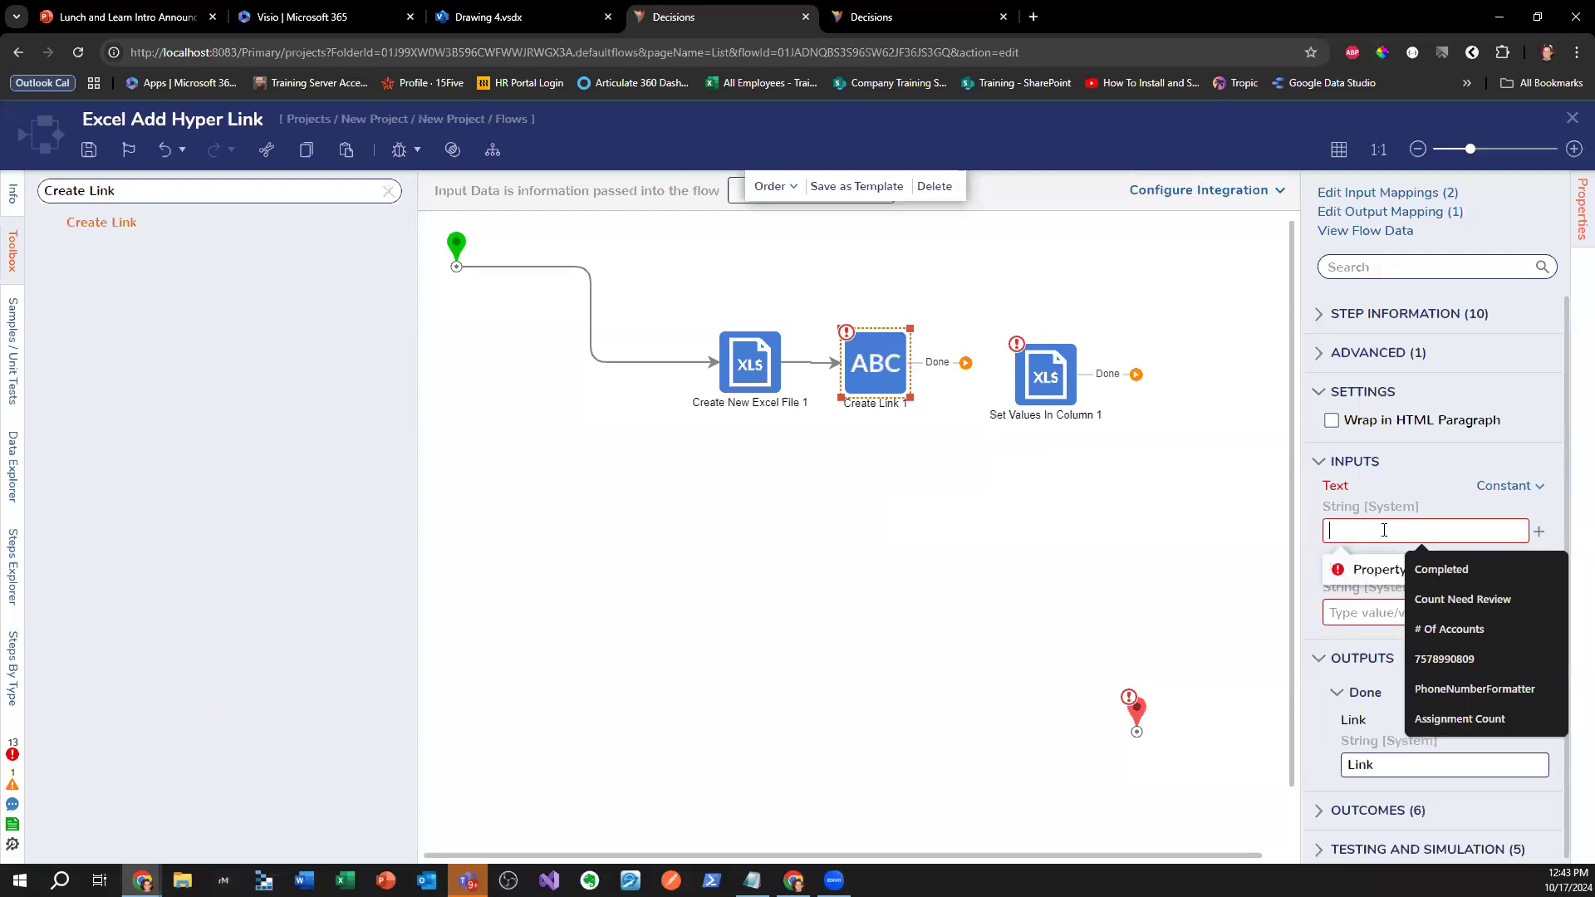
text(dec)
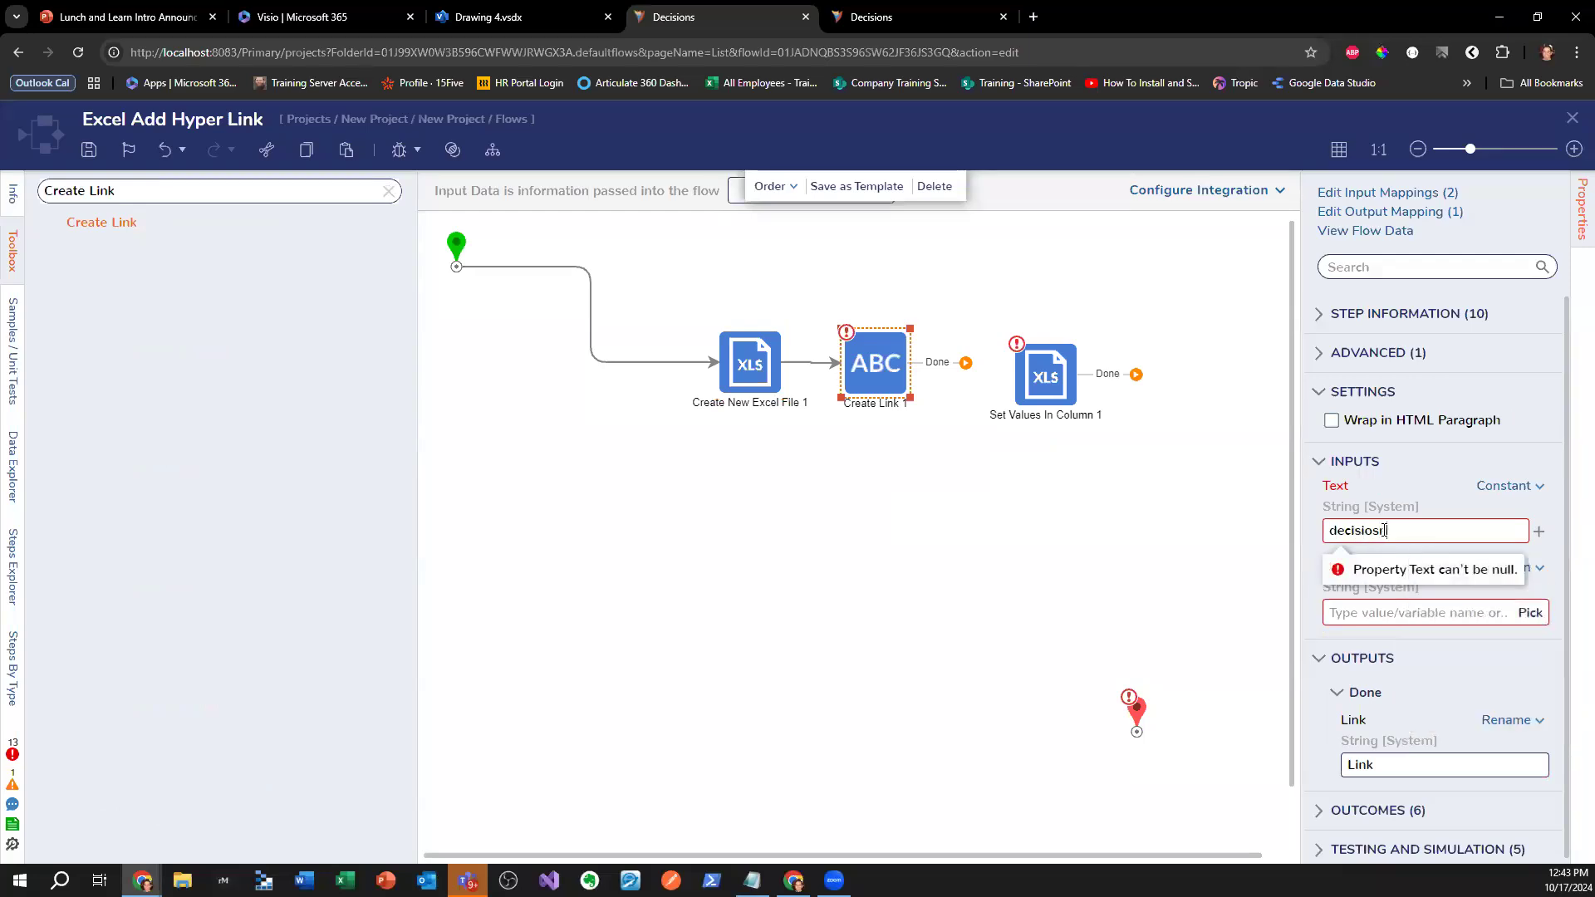
text(isiosn)
key(BackSpace)
key(BackSpace)
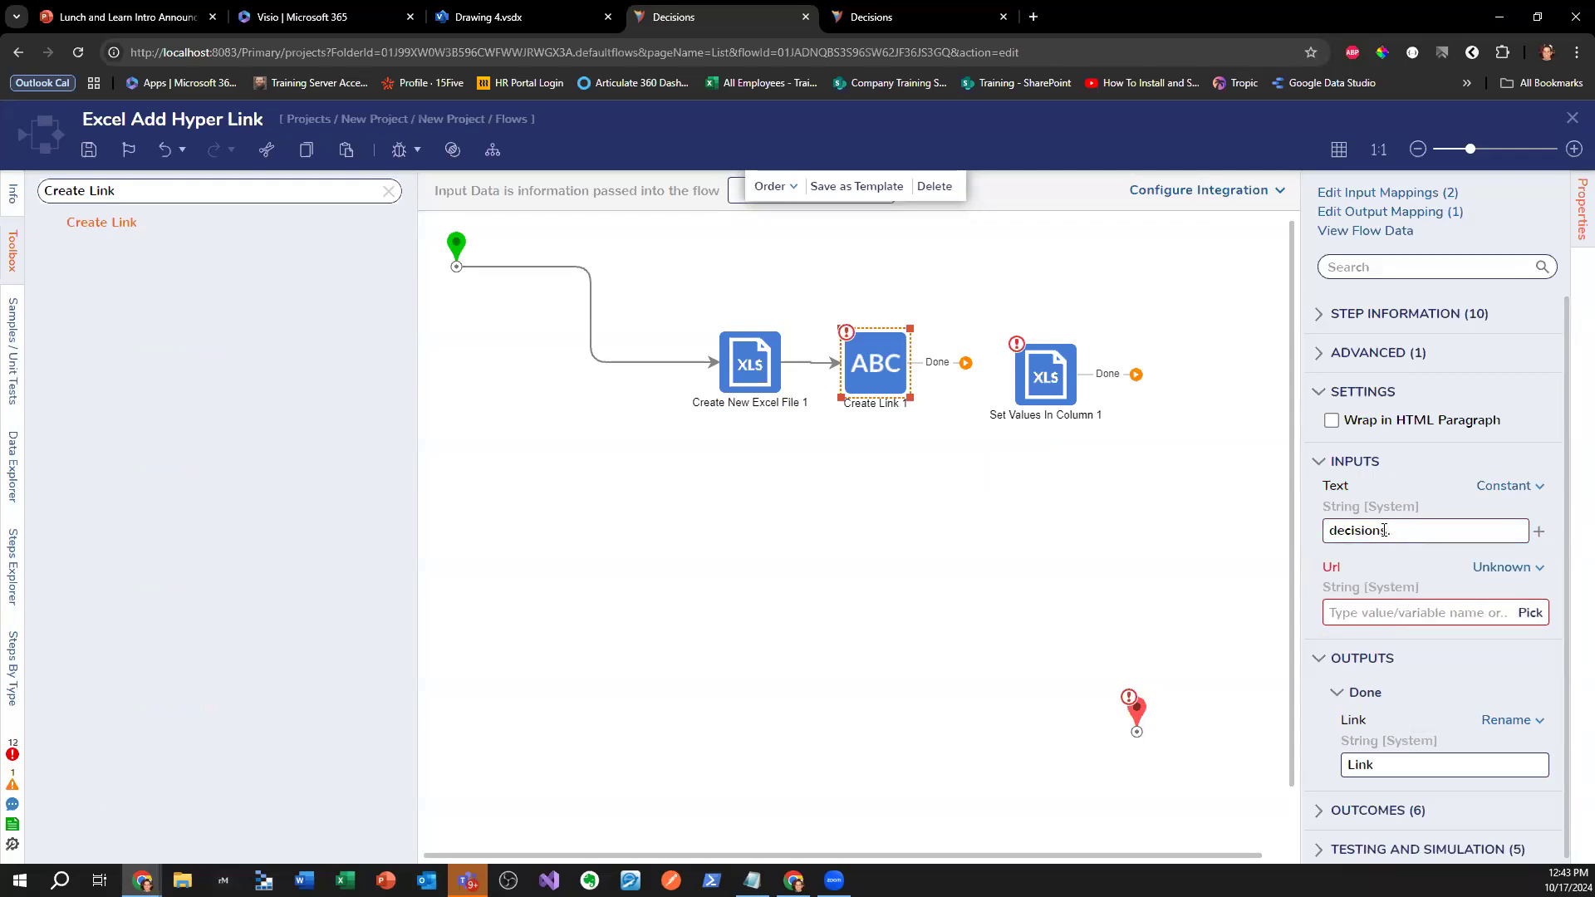
text(https://)
key(ctrl+a)
key(ctrl+c)
click(1503, 568)
click(1379, 465)
click(1412, 612)
key(ctrl+v)
drag(1212, 557, 1278, 559)
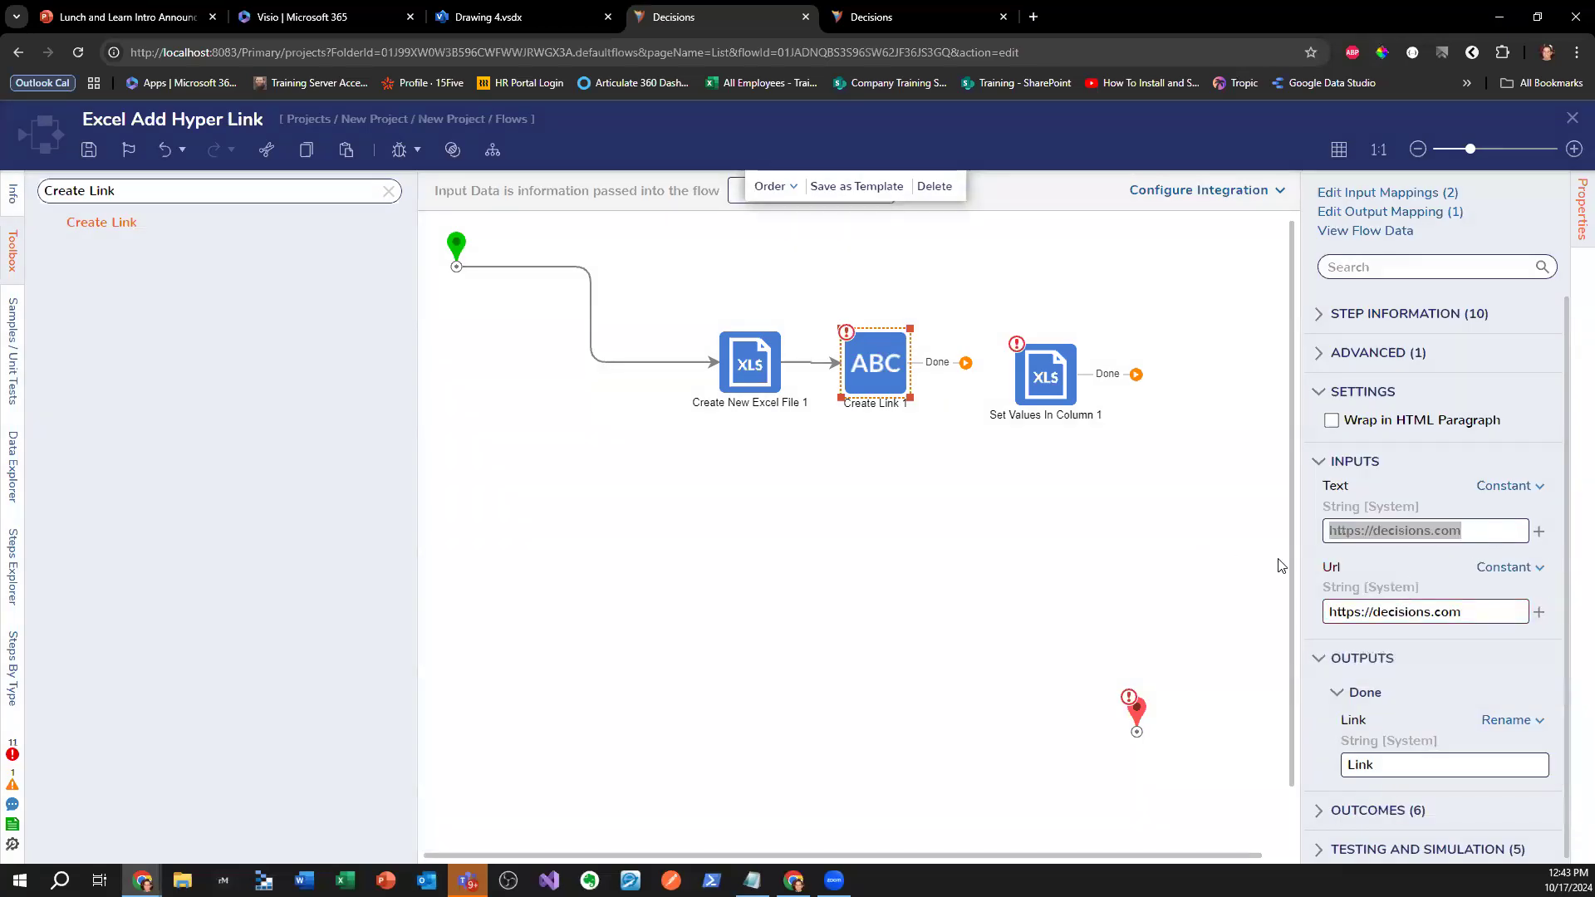
text(Go to Decisions!)
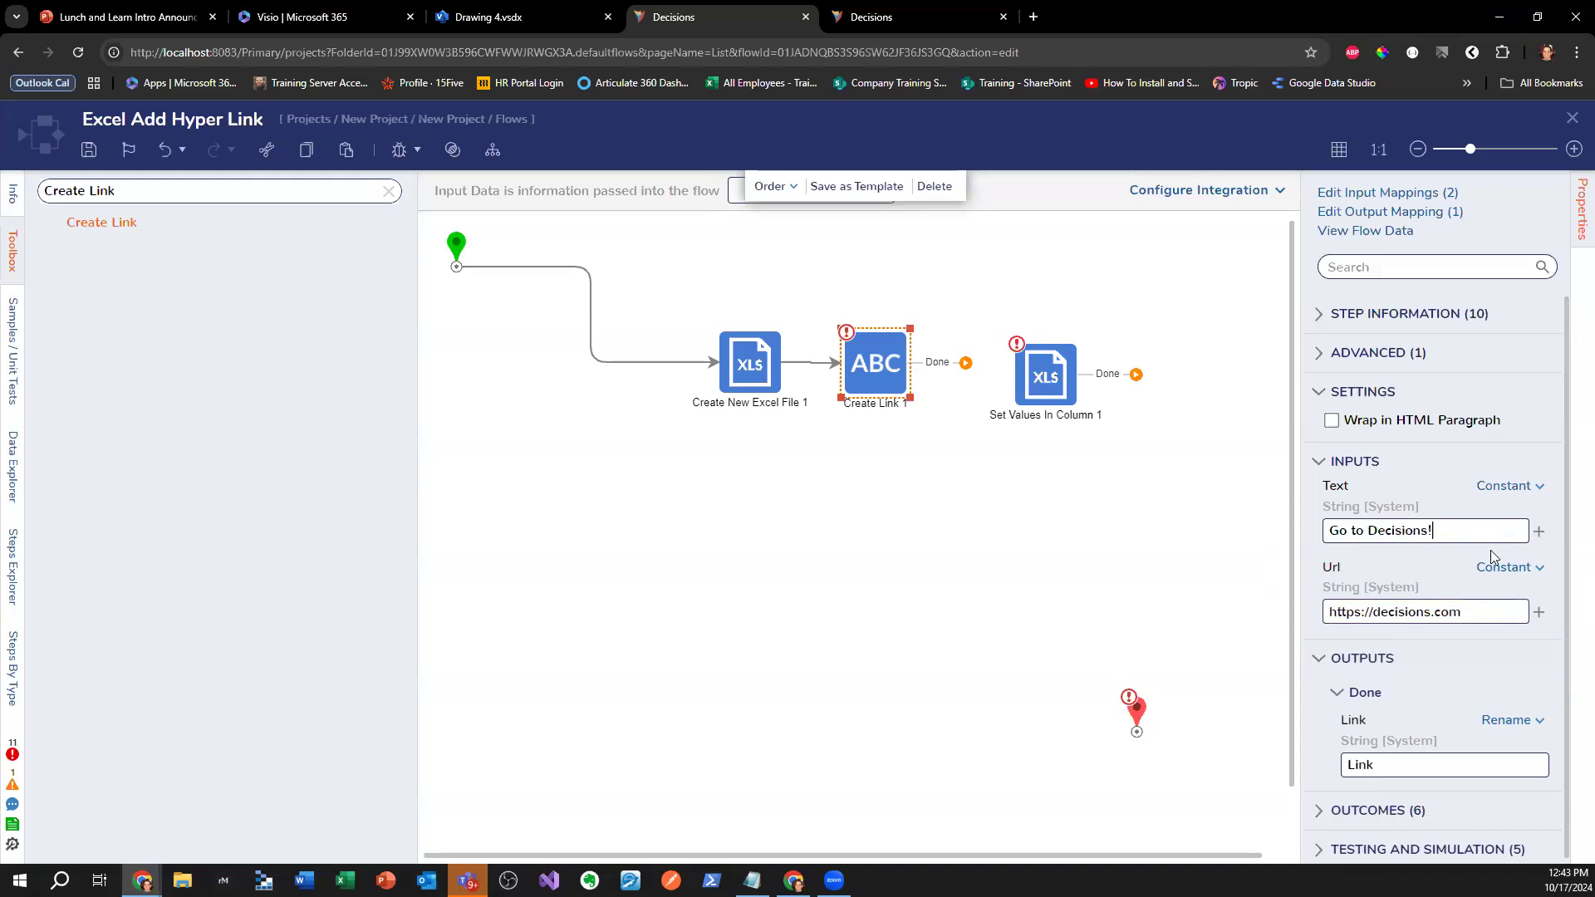
- Connect Create Link to Set Values In Column and map that step's Input File to CreateNewExcelFile1_Output from the flow
drag(965, 363, 1036, 382)
drag(1032, 391, 1031, 386)
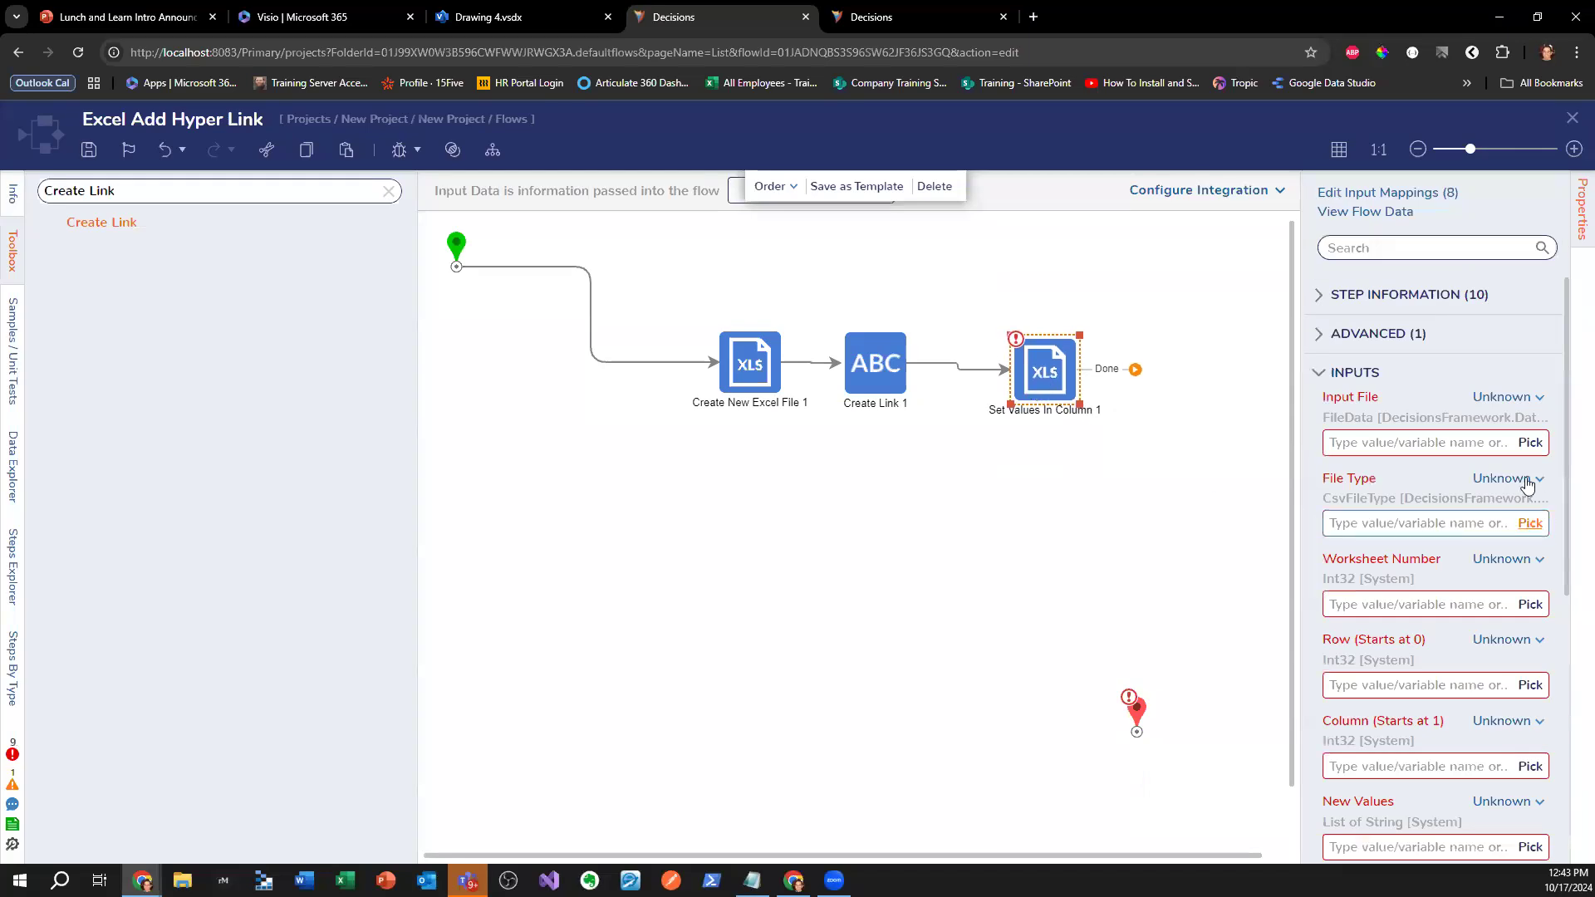
click(1505, 397)
click(1412, 342)
click(515, 374)
click(1157, 829)
- Set the File Type of the Set Values In Column step to the constant Excel_xlsx
click(1503, 495)
click(1366, 427)
click(1428, 543)
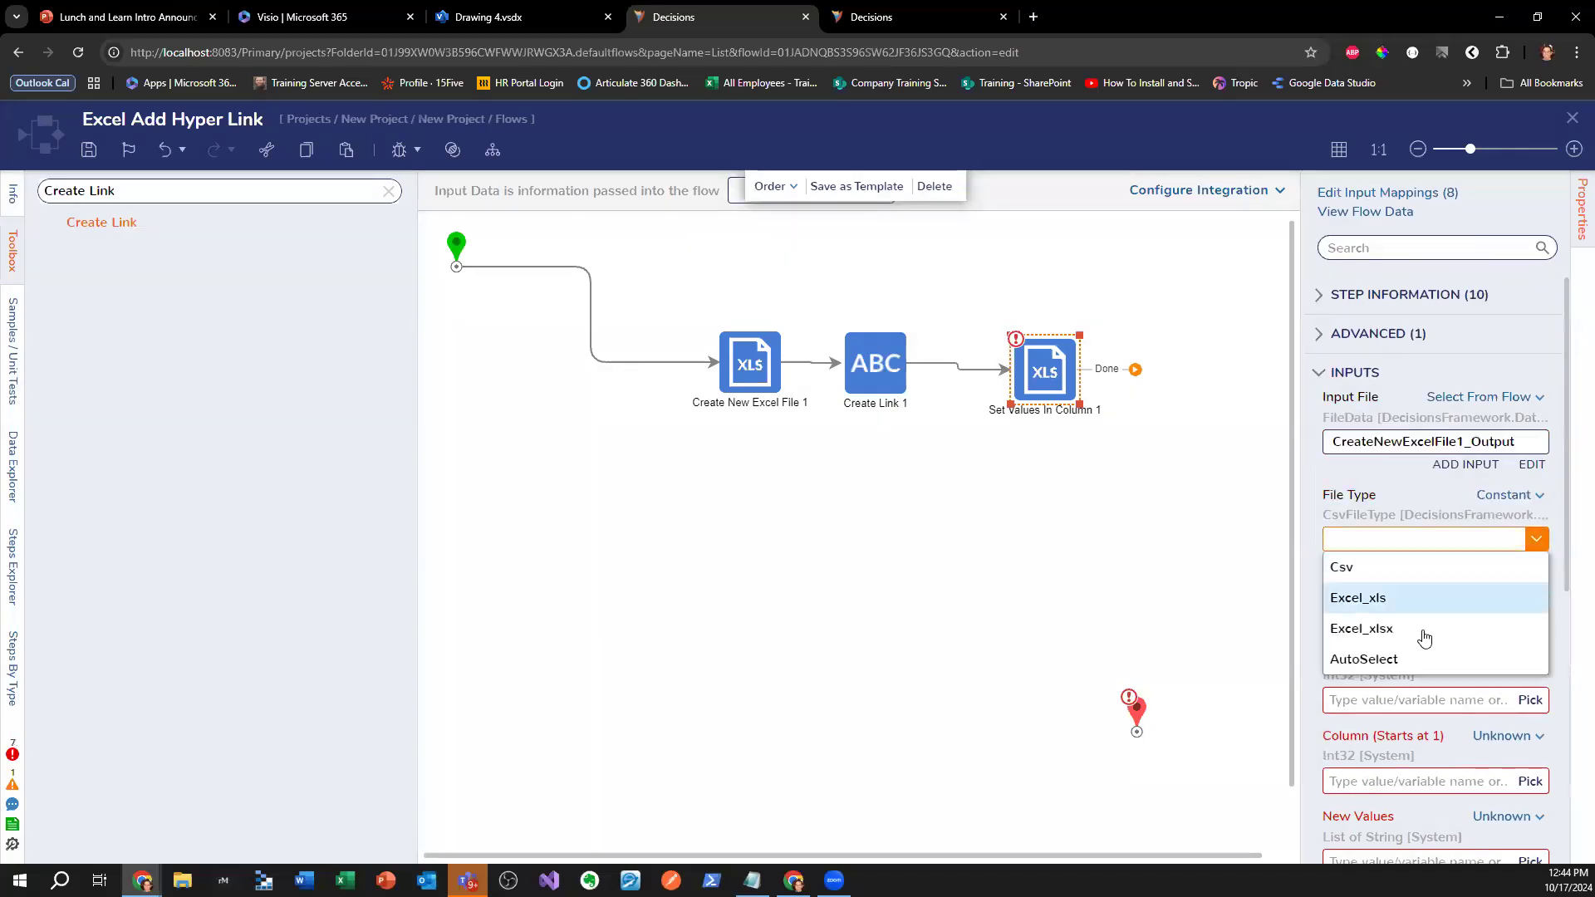
click(1434, 631)
- Make Worksheet Number, Row and Column constants on Set Values In Column, using worksheet 0, row 0 and column 1
click(1503, 574)
click(1366, 492)
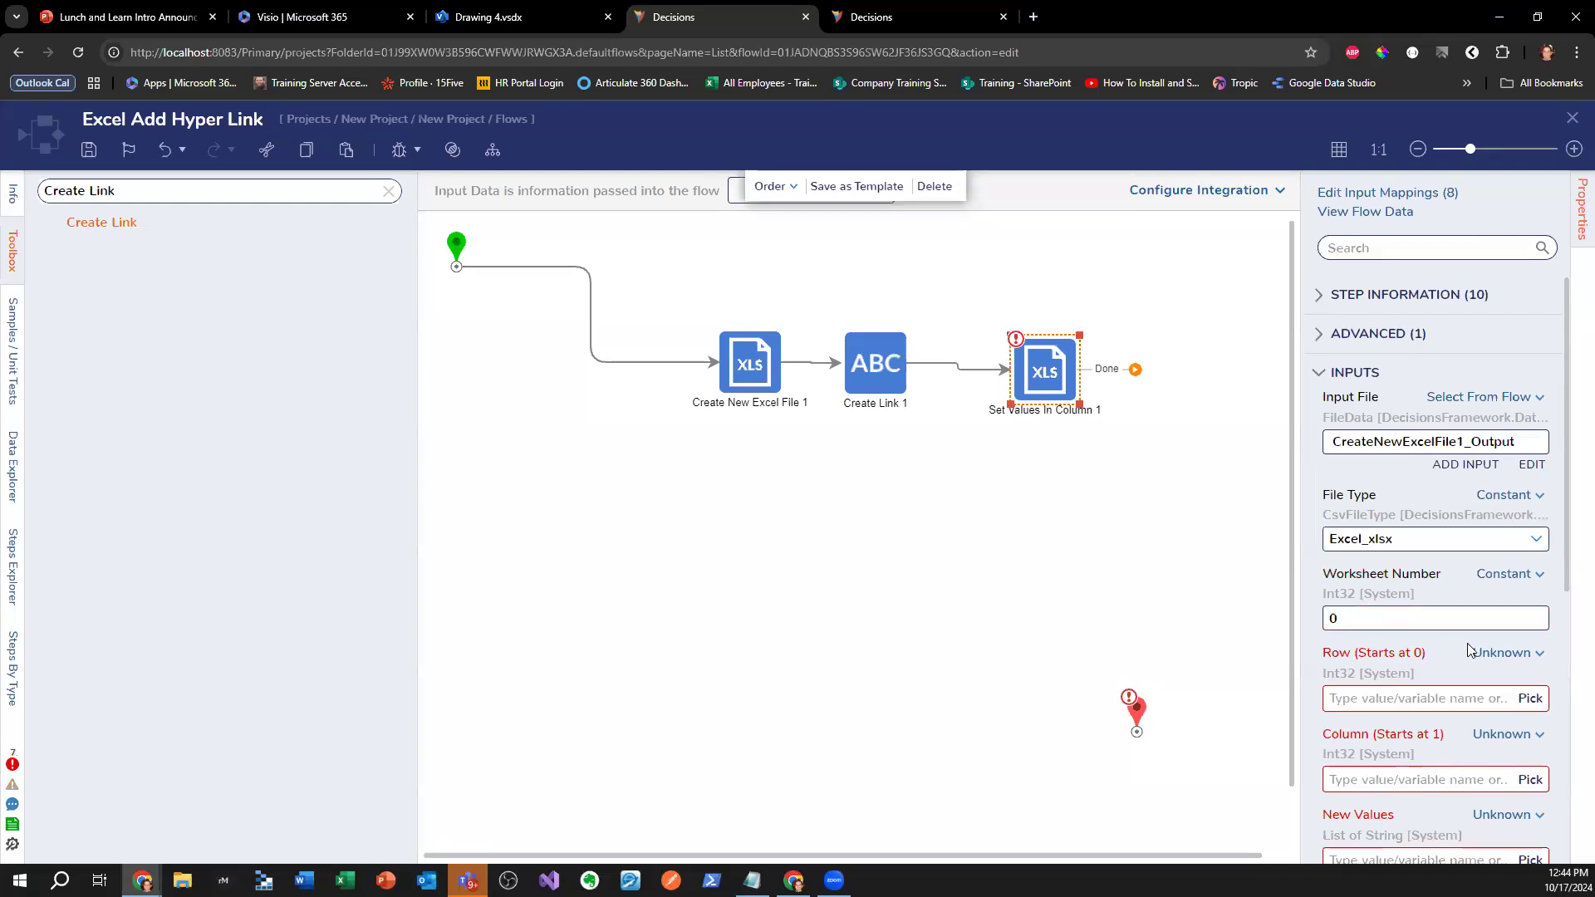
scroll(1468, 650, down, 2)
click(1505, 488)
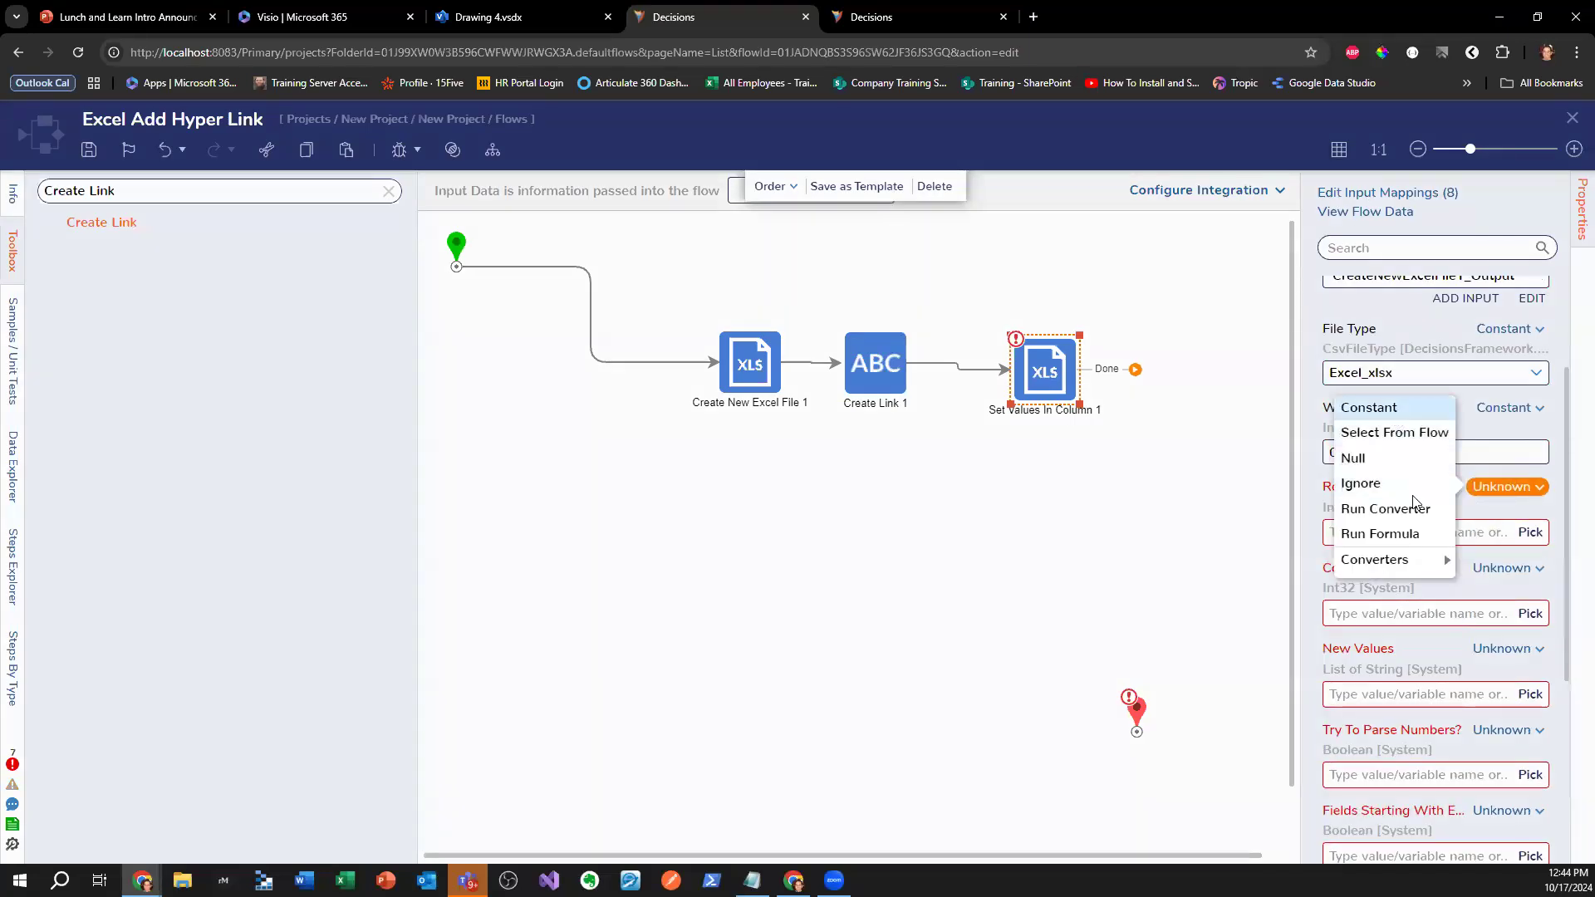
click(1369, 407)
click(1505, 568)
click(1367, 487)
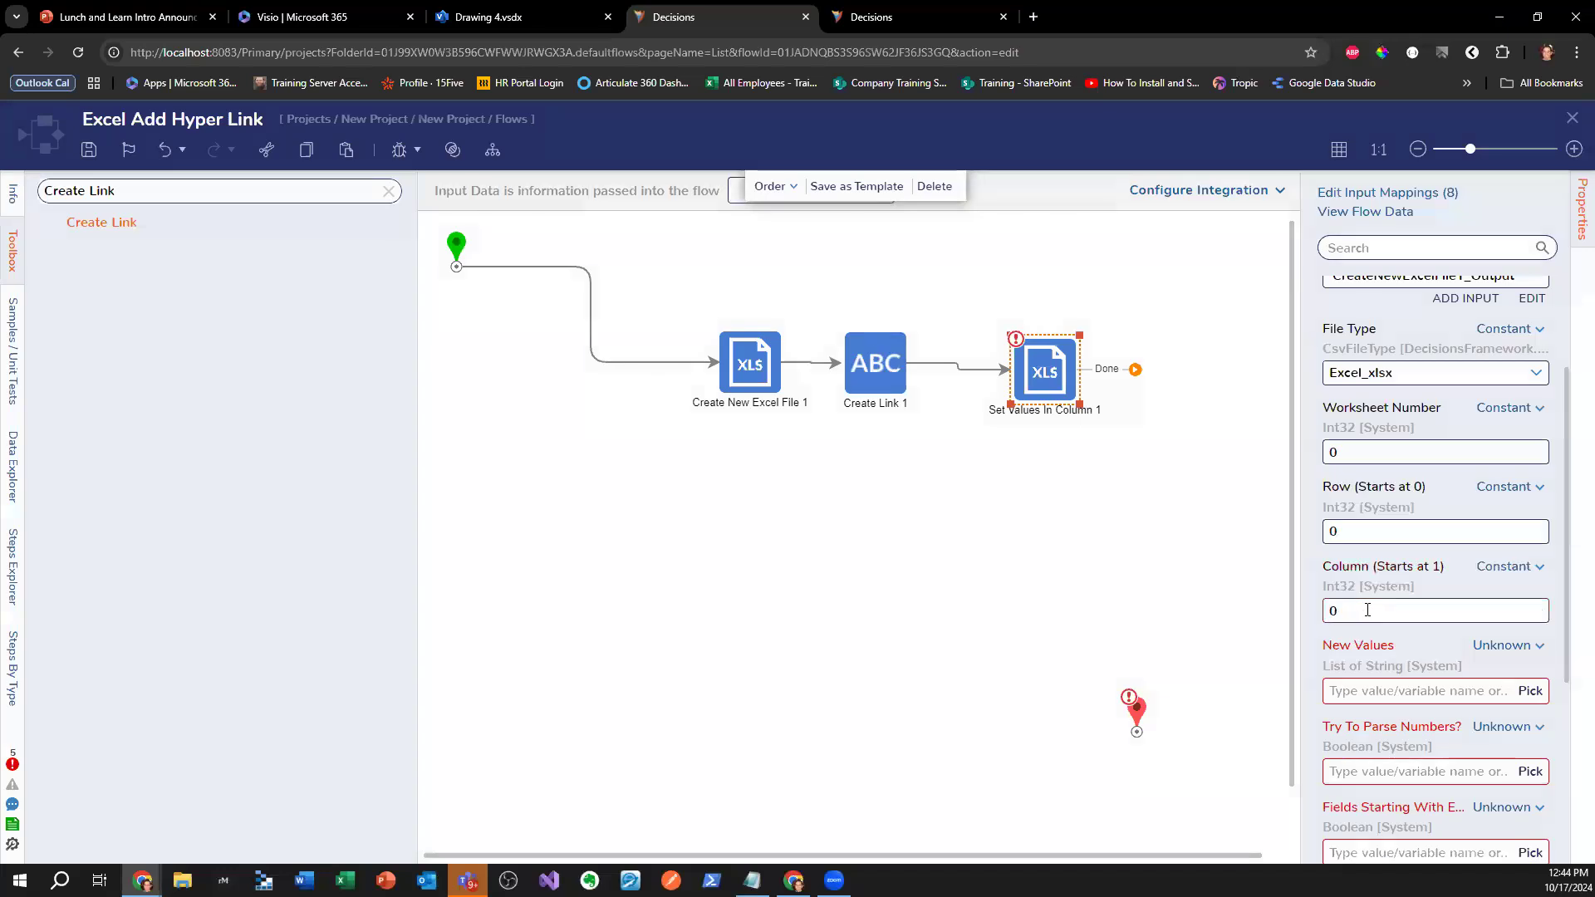
- Build New Values as an array and select Link from the flow for Item 0
click(1505, 647)
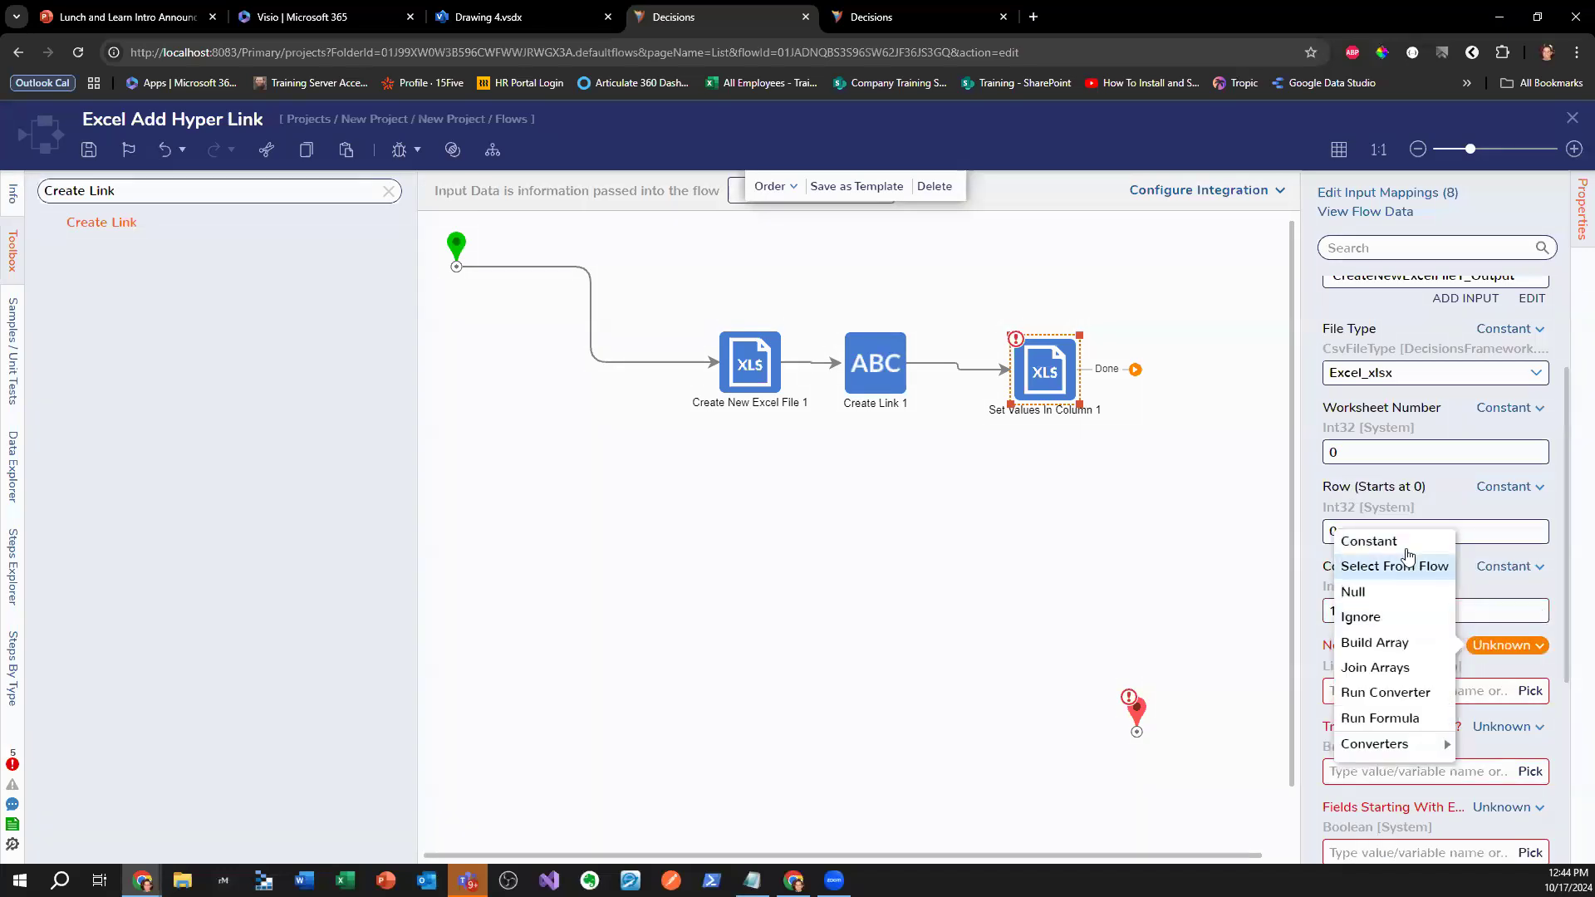
click(1404, 644)
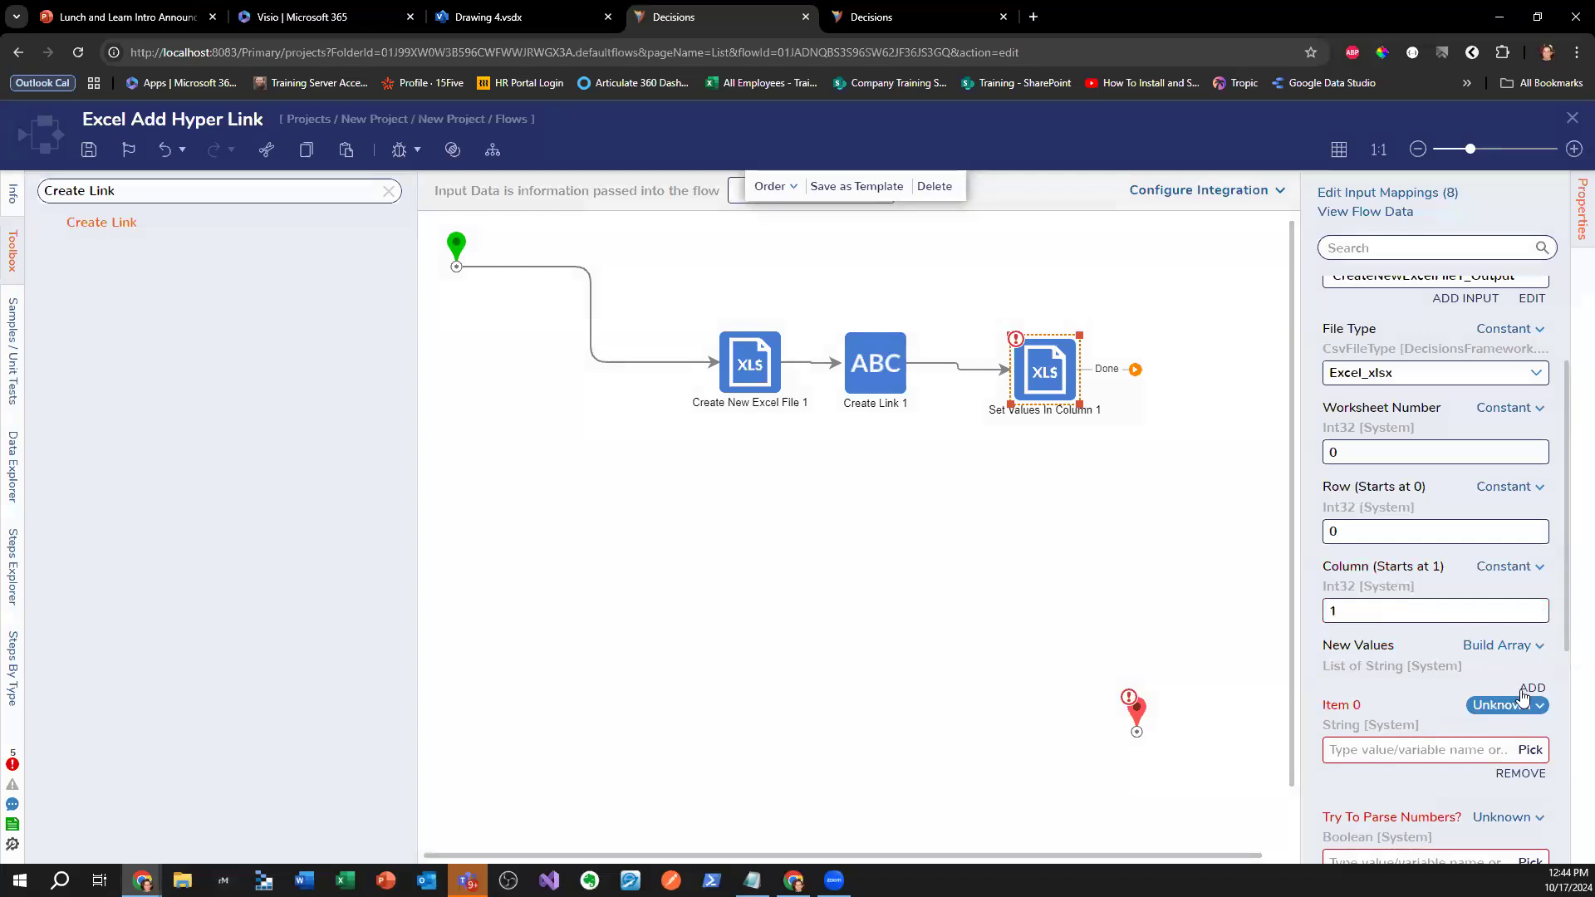
scroll(1494, 628, down, 1)
click(1493, 628)
click(1395, 544)
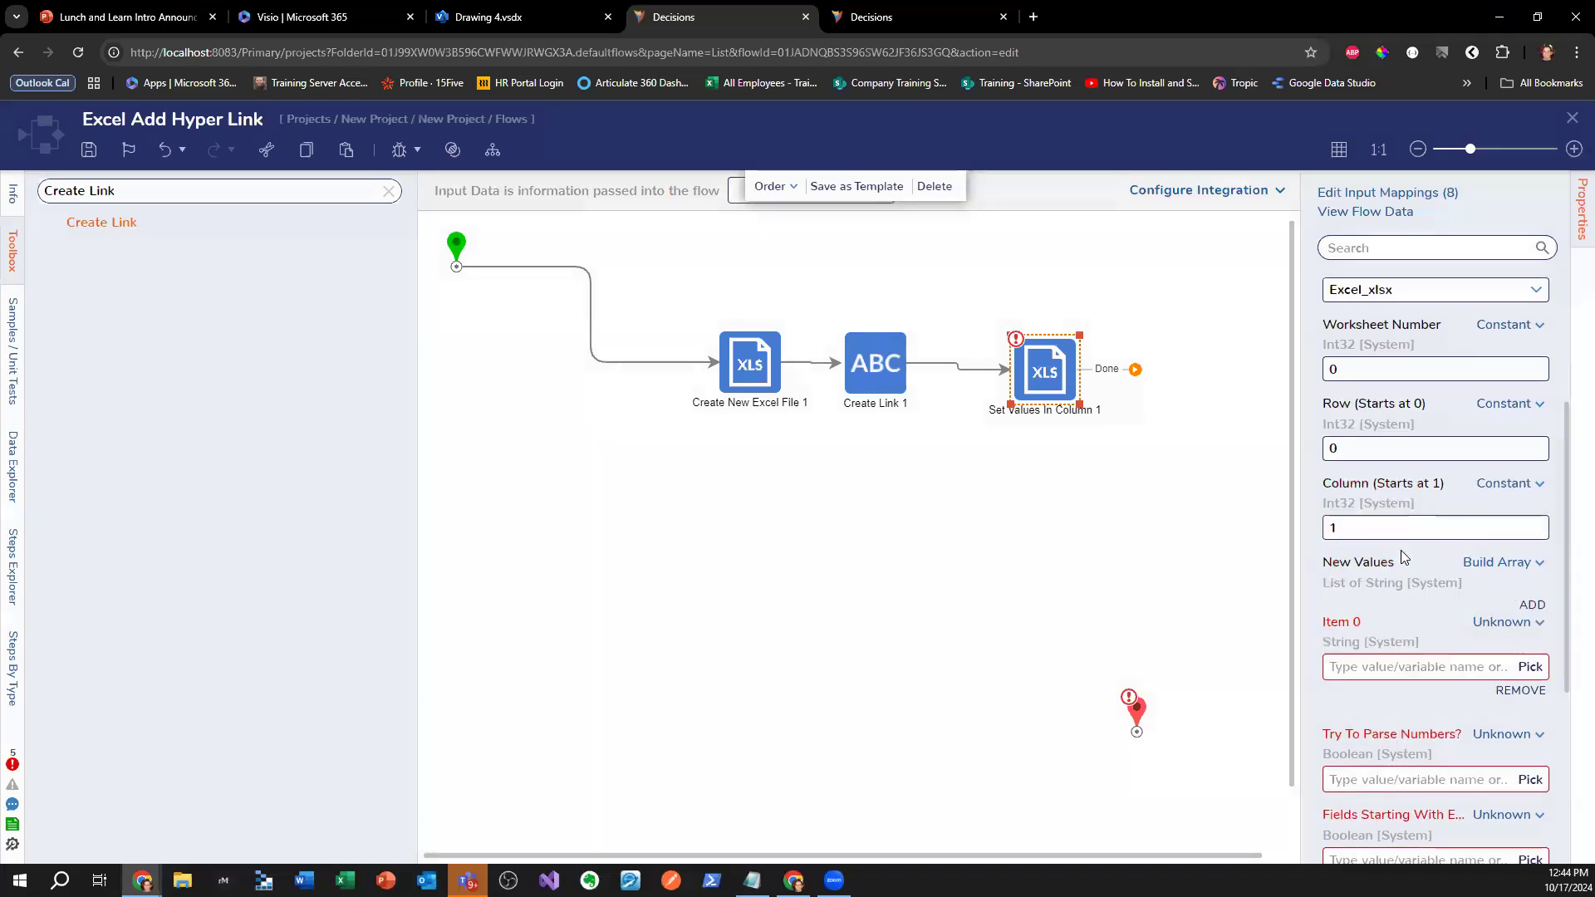
click(603, 344)
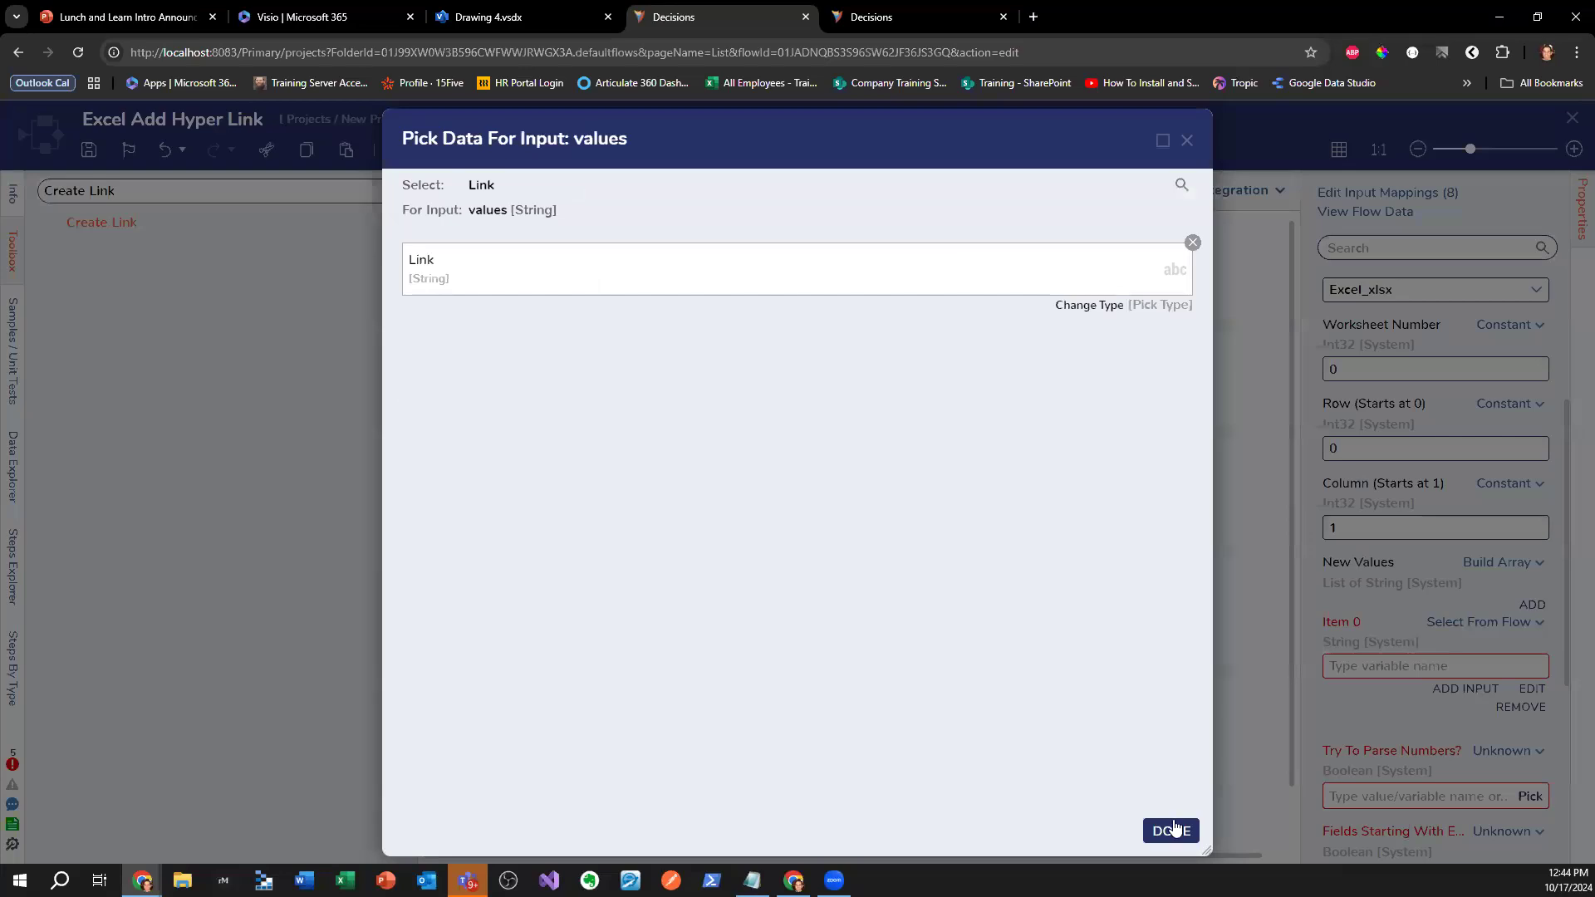
click(1171, 831)
- Set both Try To Parse Numbers? and Fields Starting With Equals Are Formulae? to Constant with their values unchecked
scroll(1495, 515, down, 3)
click(1505, 501)
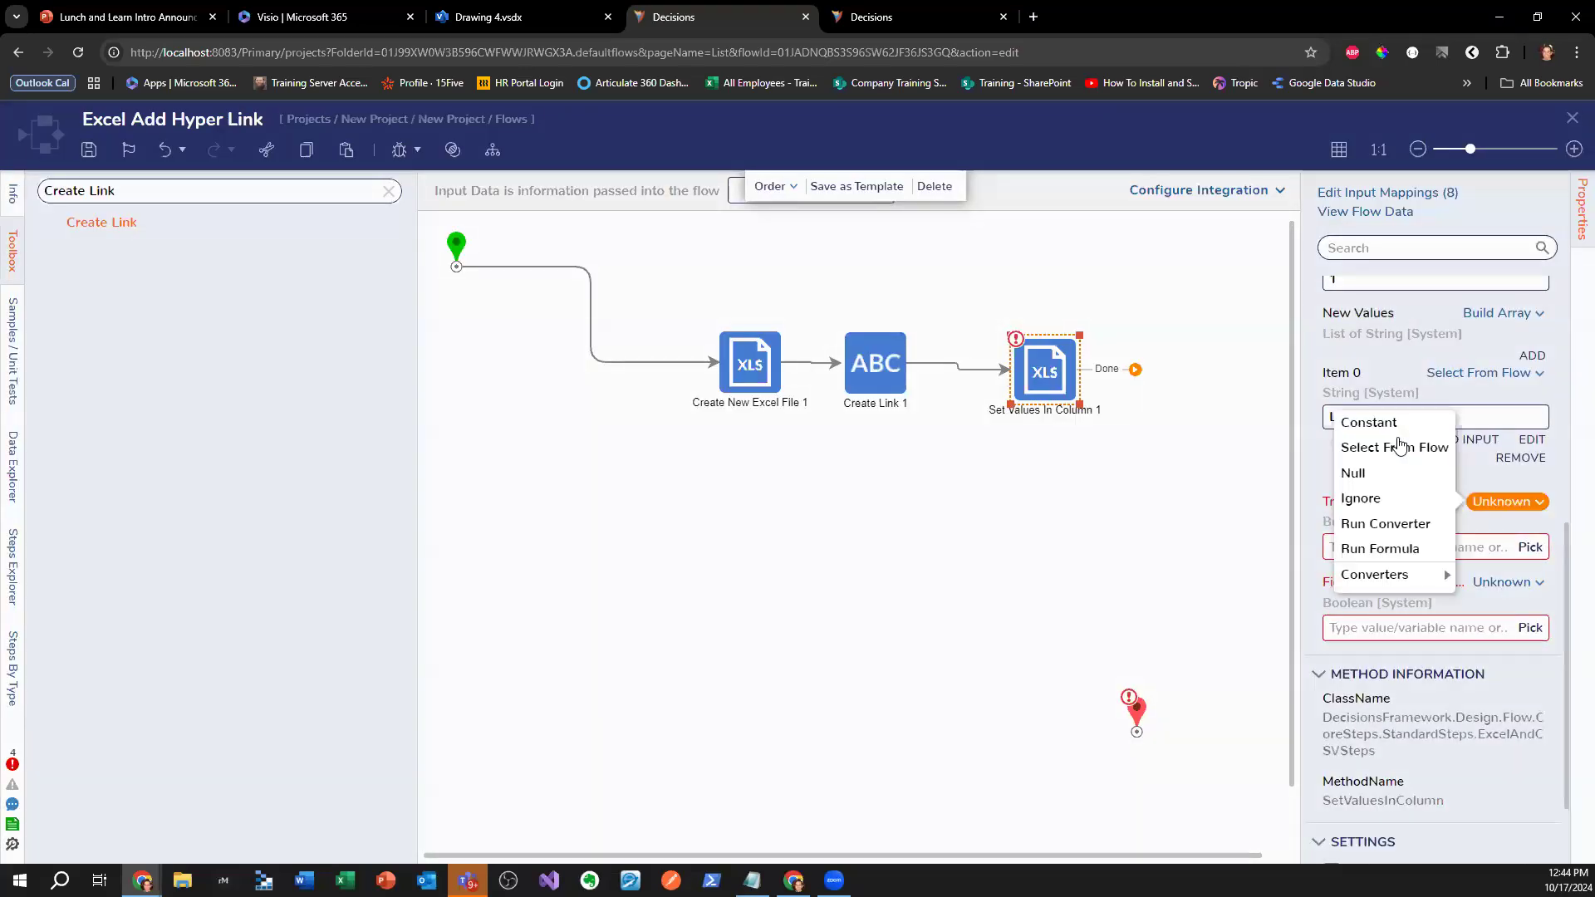
click(1368, 422)
click(1506, 591)
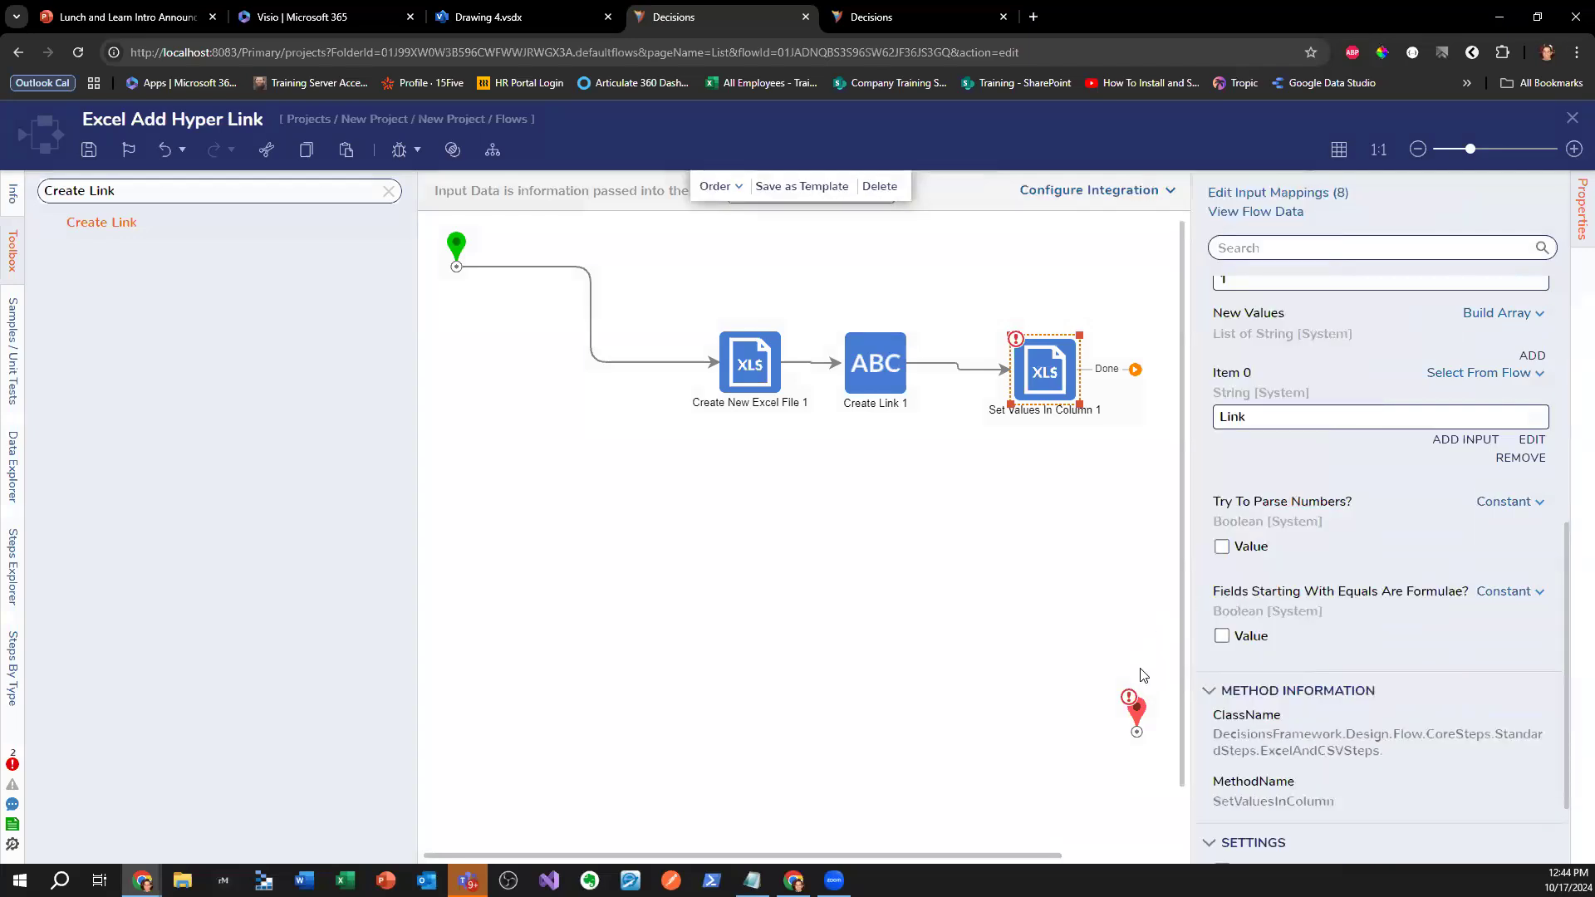
- Add a Show Form step connected to the Done outcome of Set Values In Column and place it below, beside the end step
mouse_move(1136, 713)
mouse_down()
mouse_move(1108, 564)
mouse_move(1121, 504)
mouse_up()
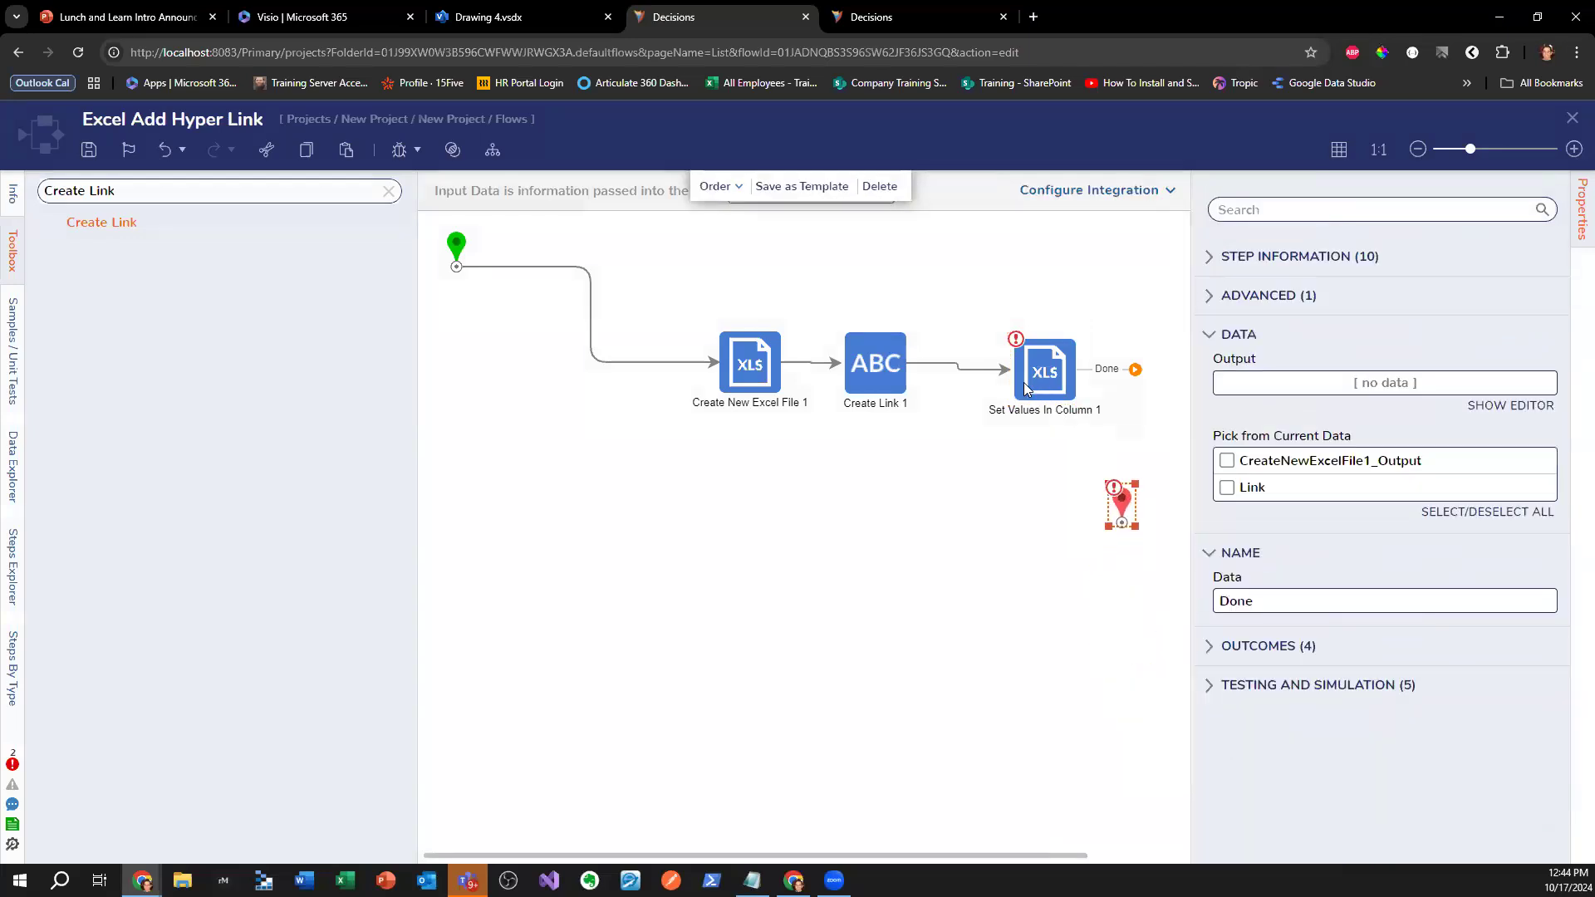
drag(1027, 388, 1006, 385)
triple_click(235, 191)
text(Show Download)
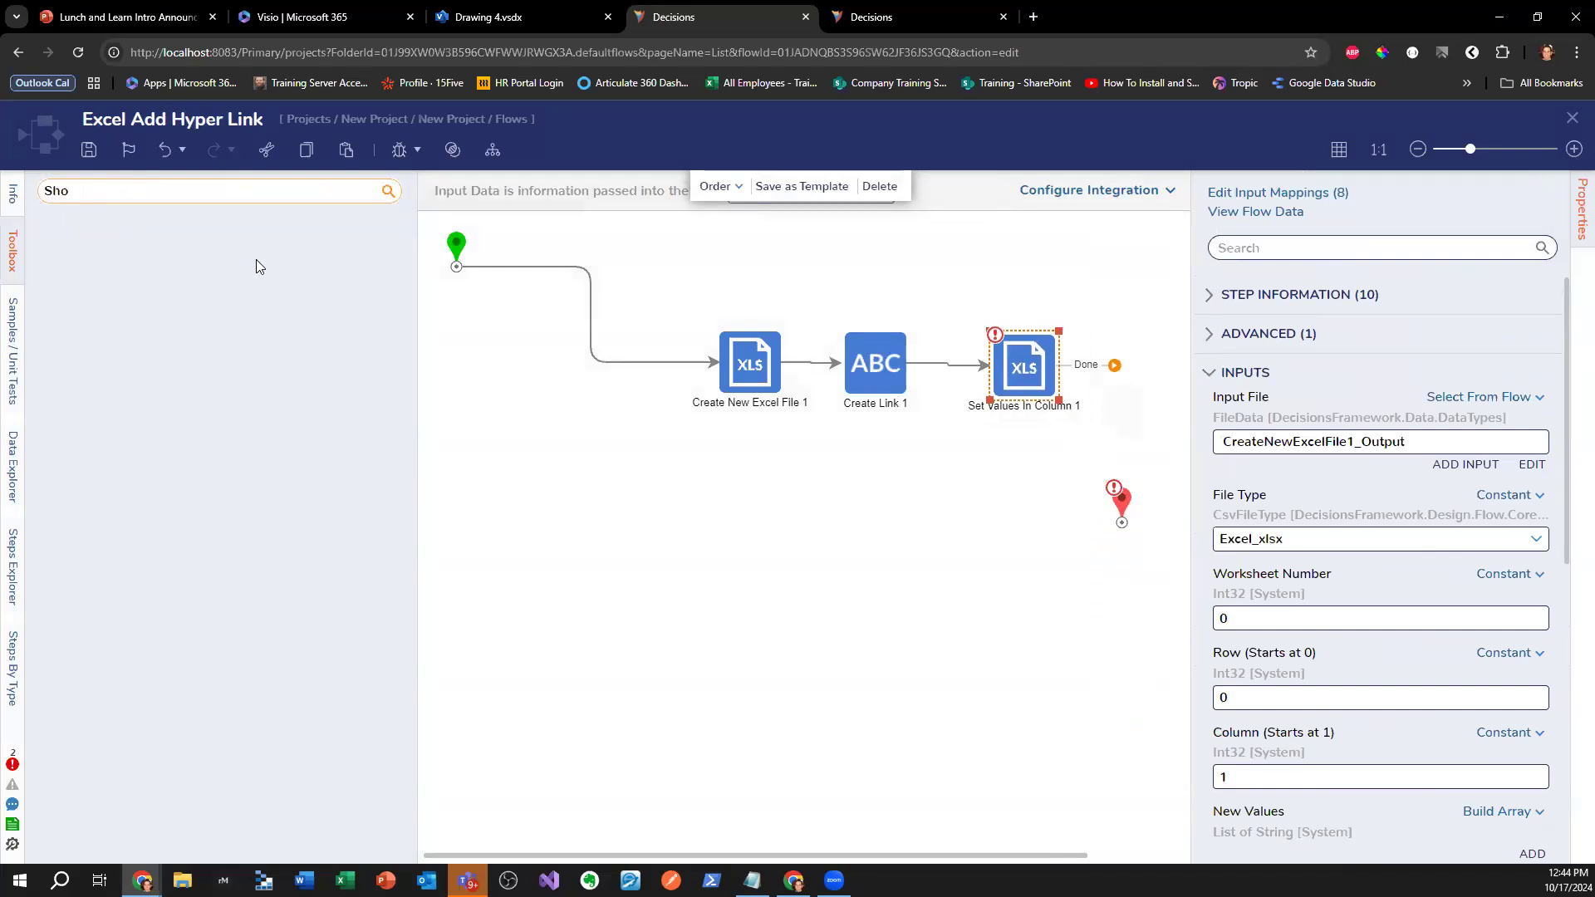
key(BackSpace)
key(BackSpace)
key(BackSpace)
text(Show form)
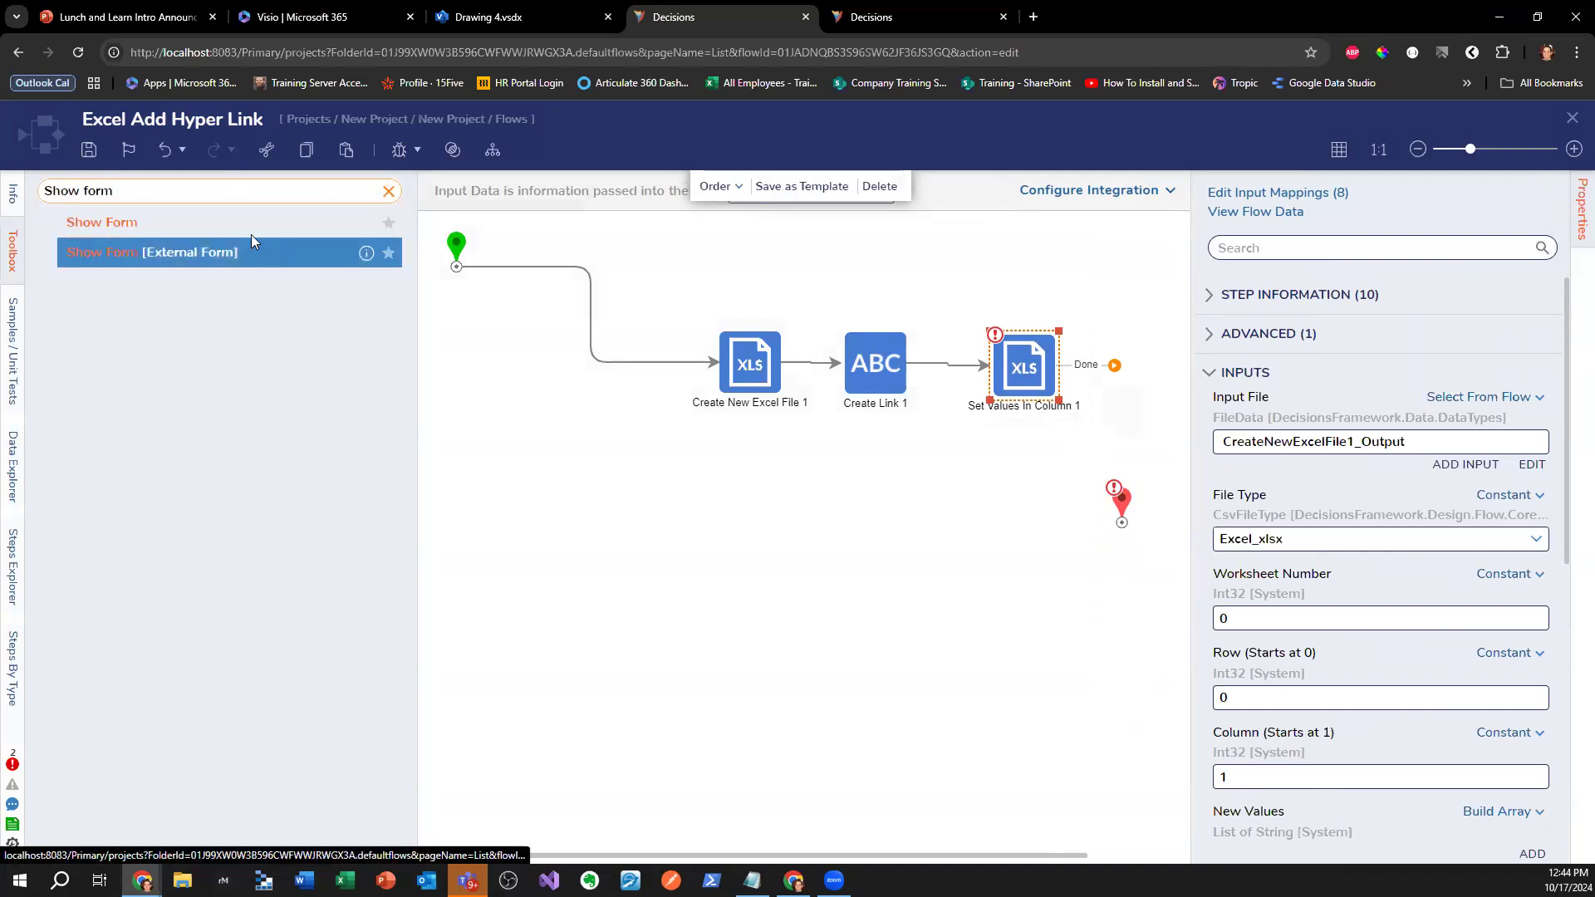
drag(249, 223, 1114, 366)
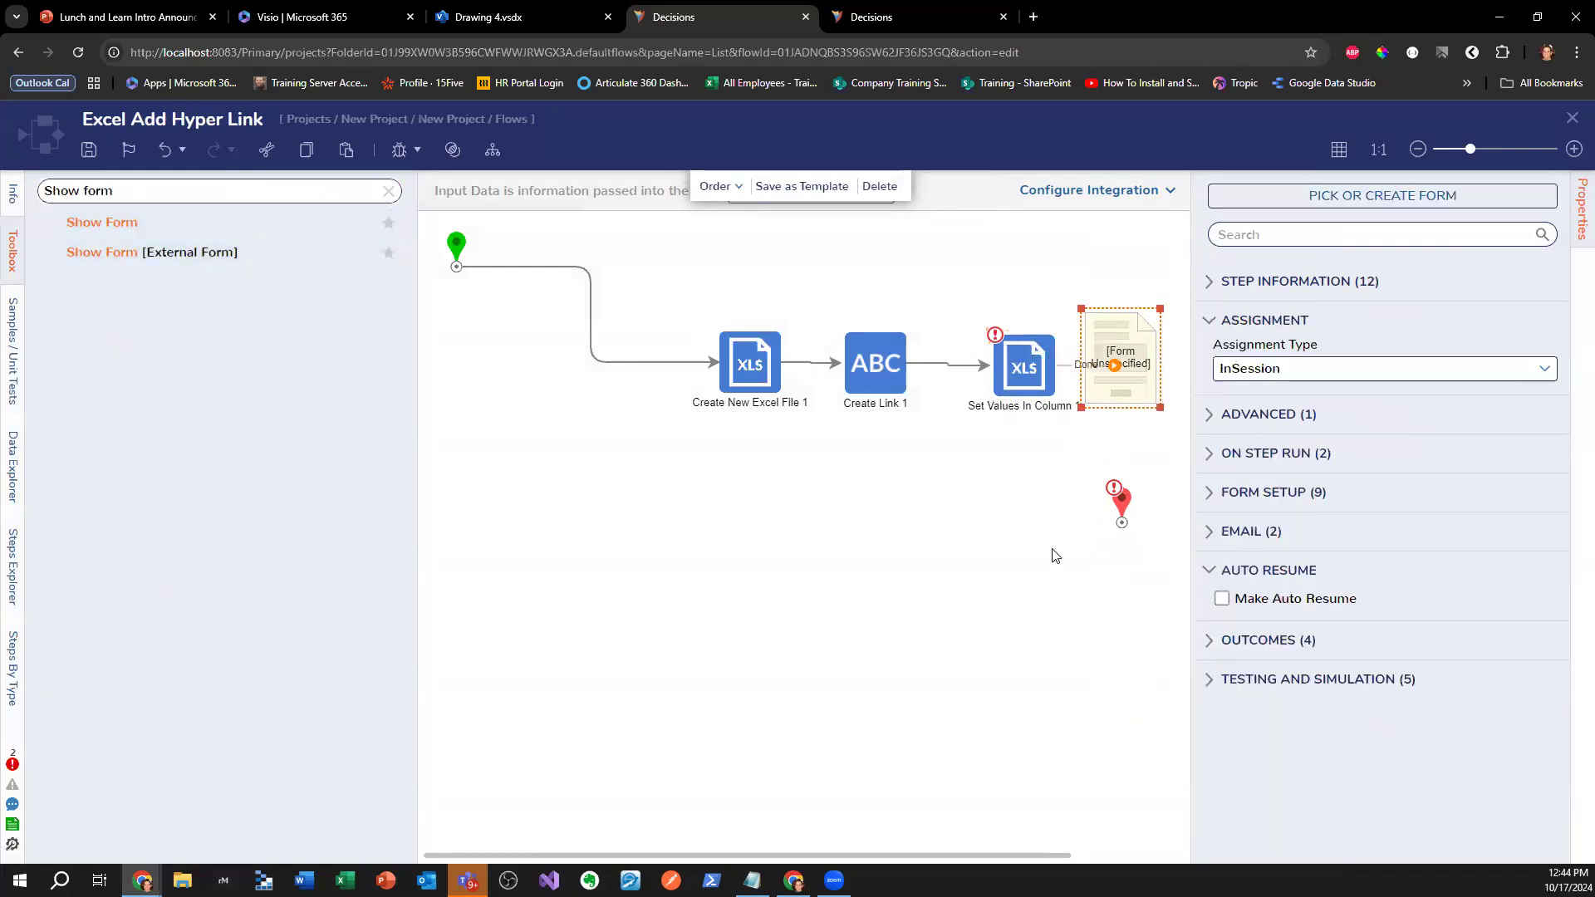
drag(1055, 556, 1091, 596)
drag(1121, 502, 1170, 526)
mouse_move(1079, 571)
mouse_down()
mouse_move(1106, 550)
mouse_move(1090, 556)
mouse_up()
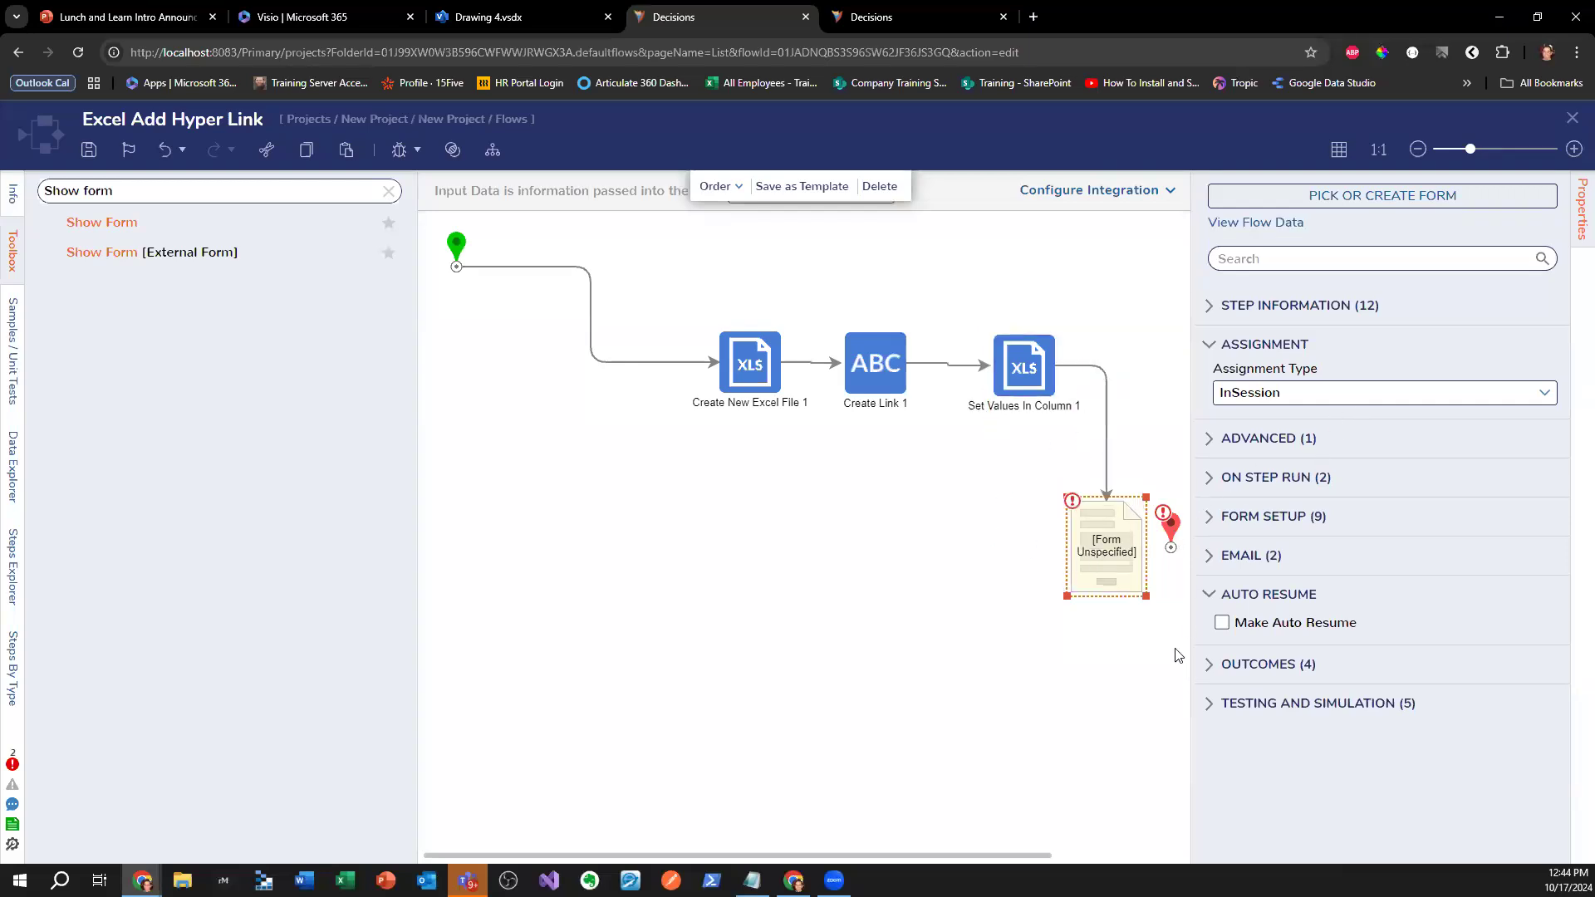
- Create a new standard Form named "Download File" for the Show Form step
click(1363, 197)
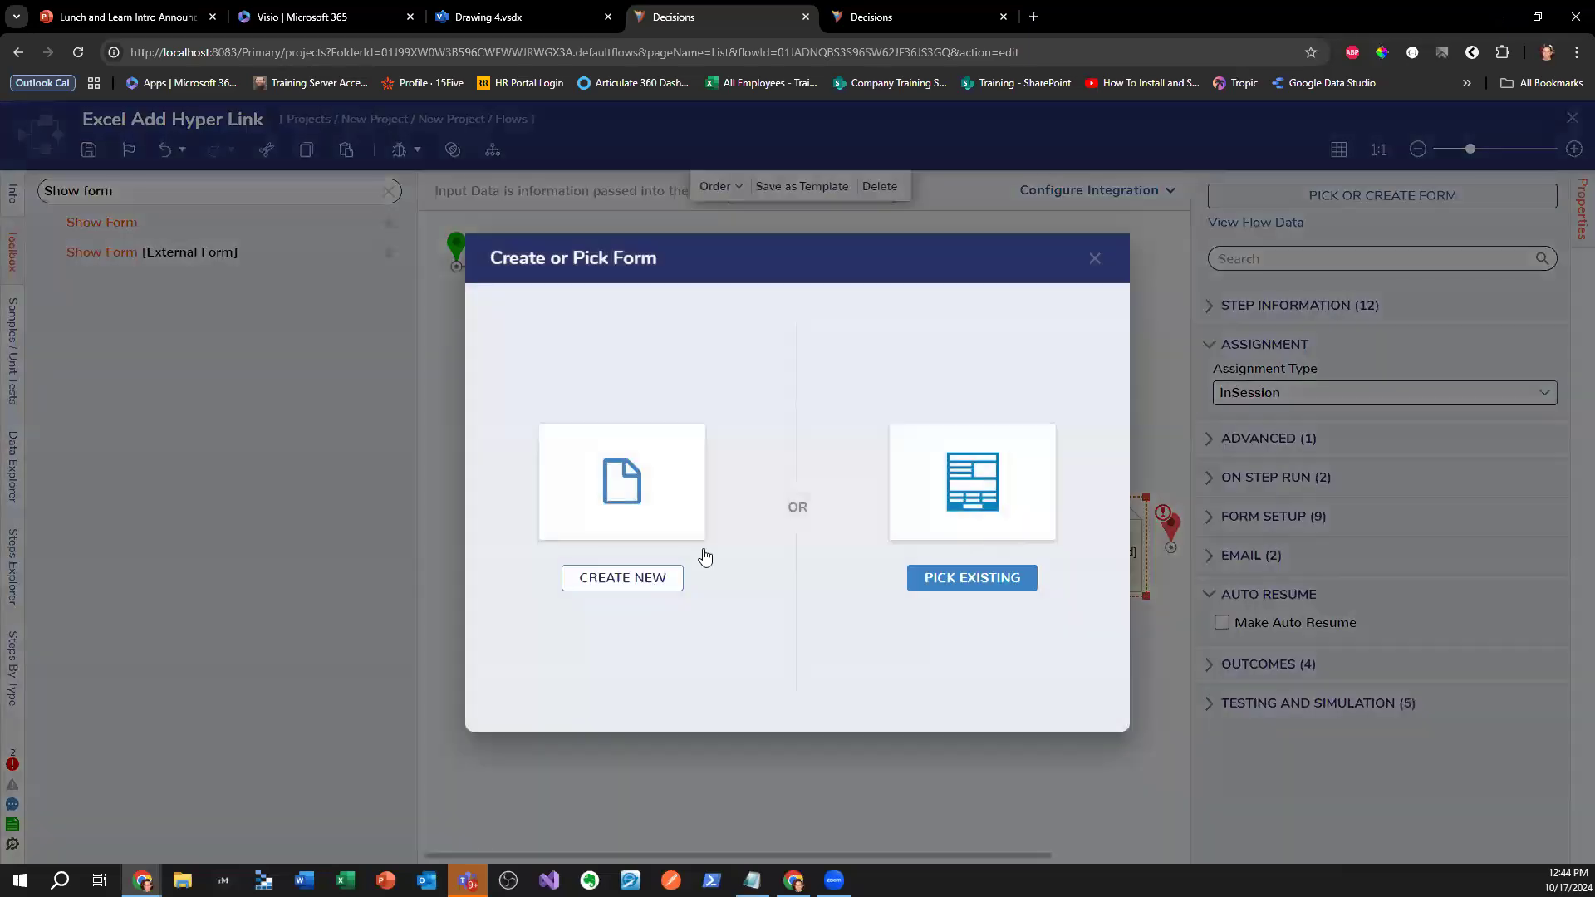
click(648, 577)
click(706, 381)
click(706, 422)
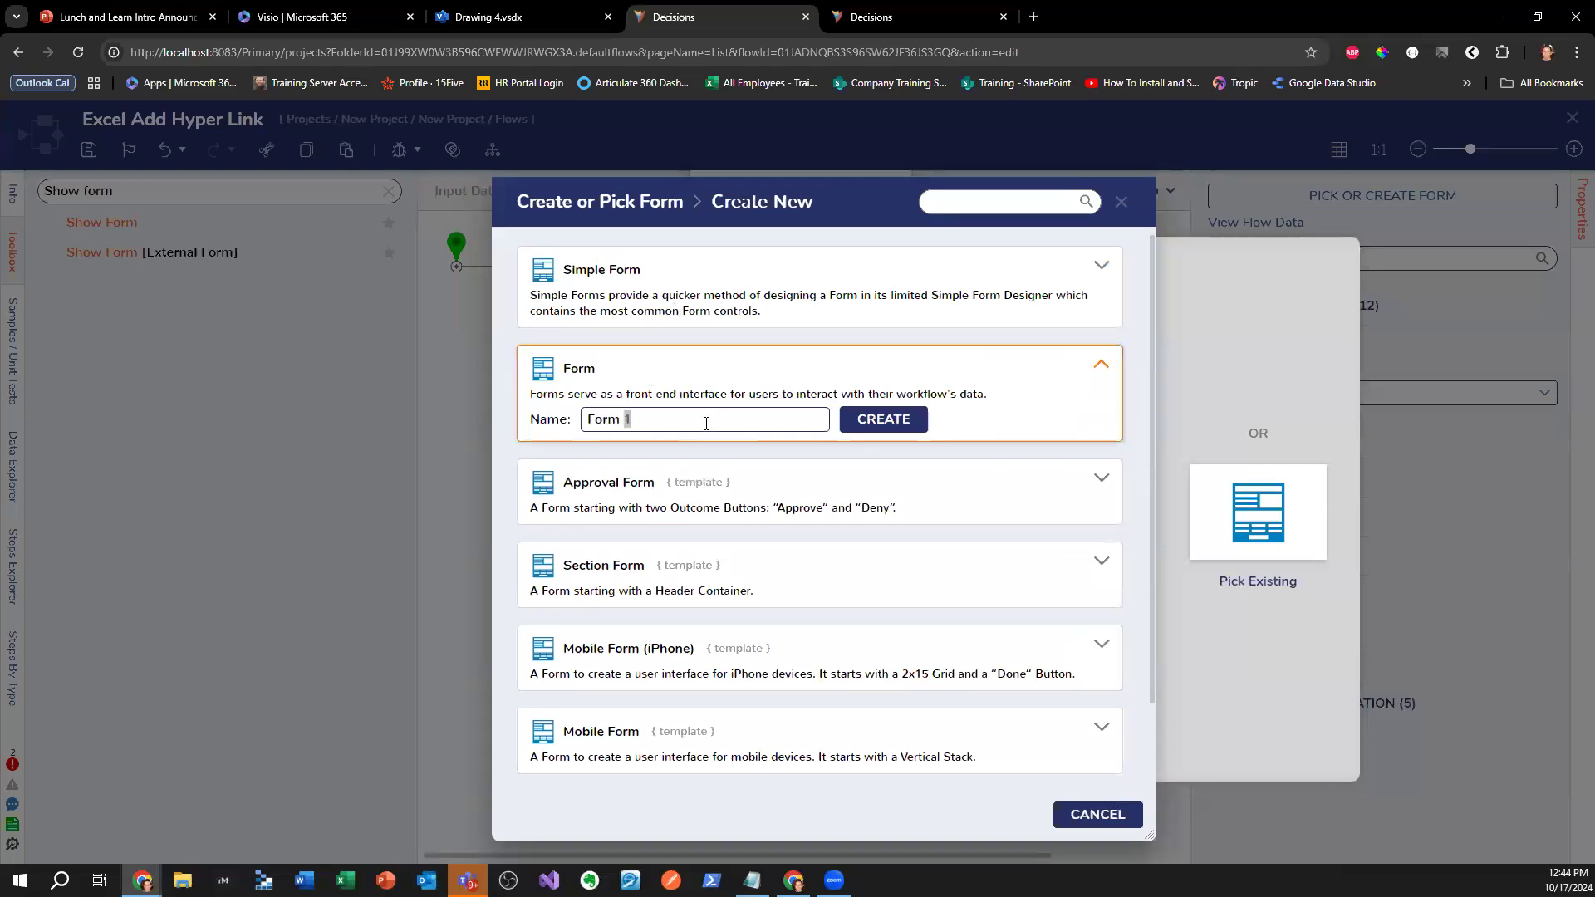
key(ctrl+a)
text(Show)
key(BackSpace)
key(BackSpace)
key(BackSpace)
key(BackSpace)
text(Download File)
key(Return)
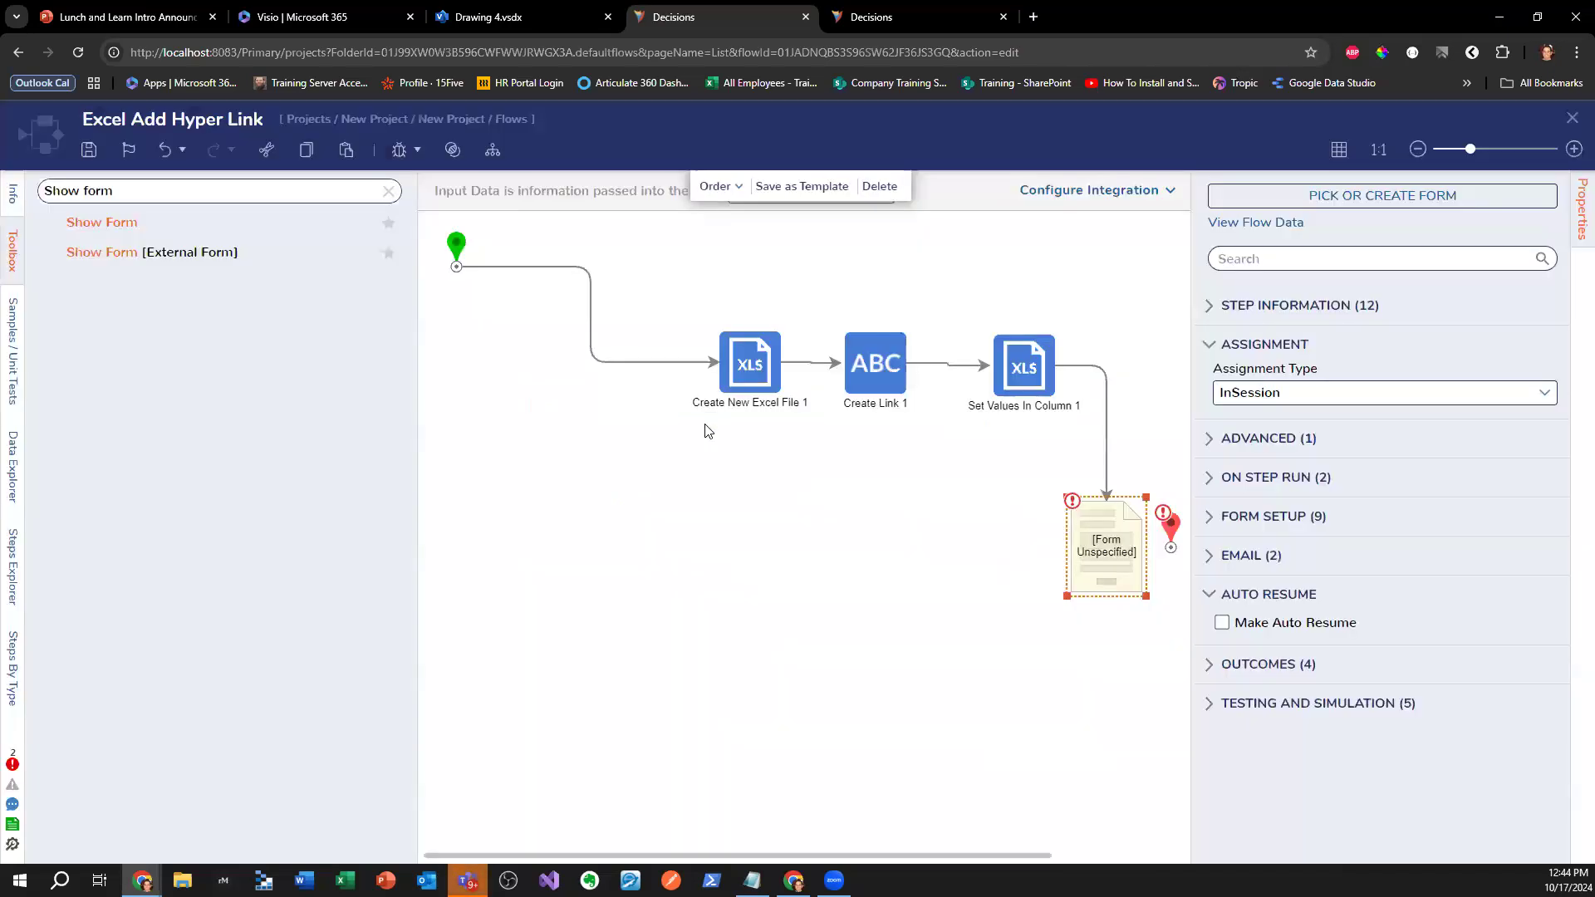
- Add a File Download control with the data name "file" to the form's second column and return to the flow
click(188, 193)
text(File Download)
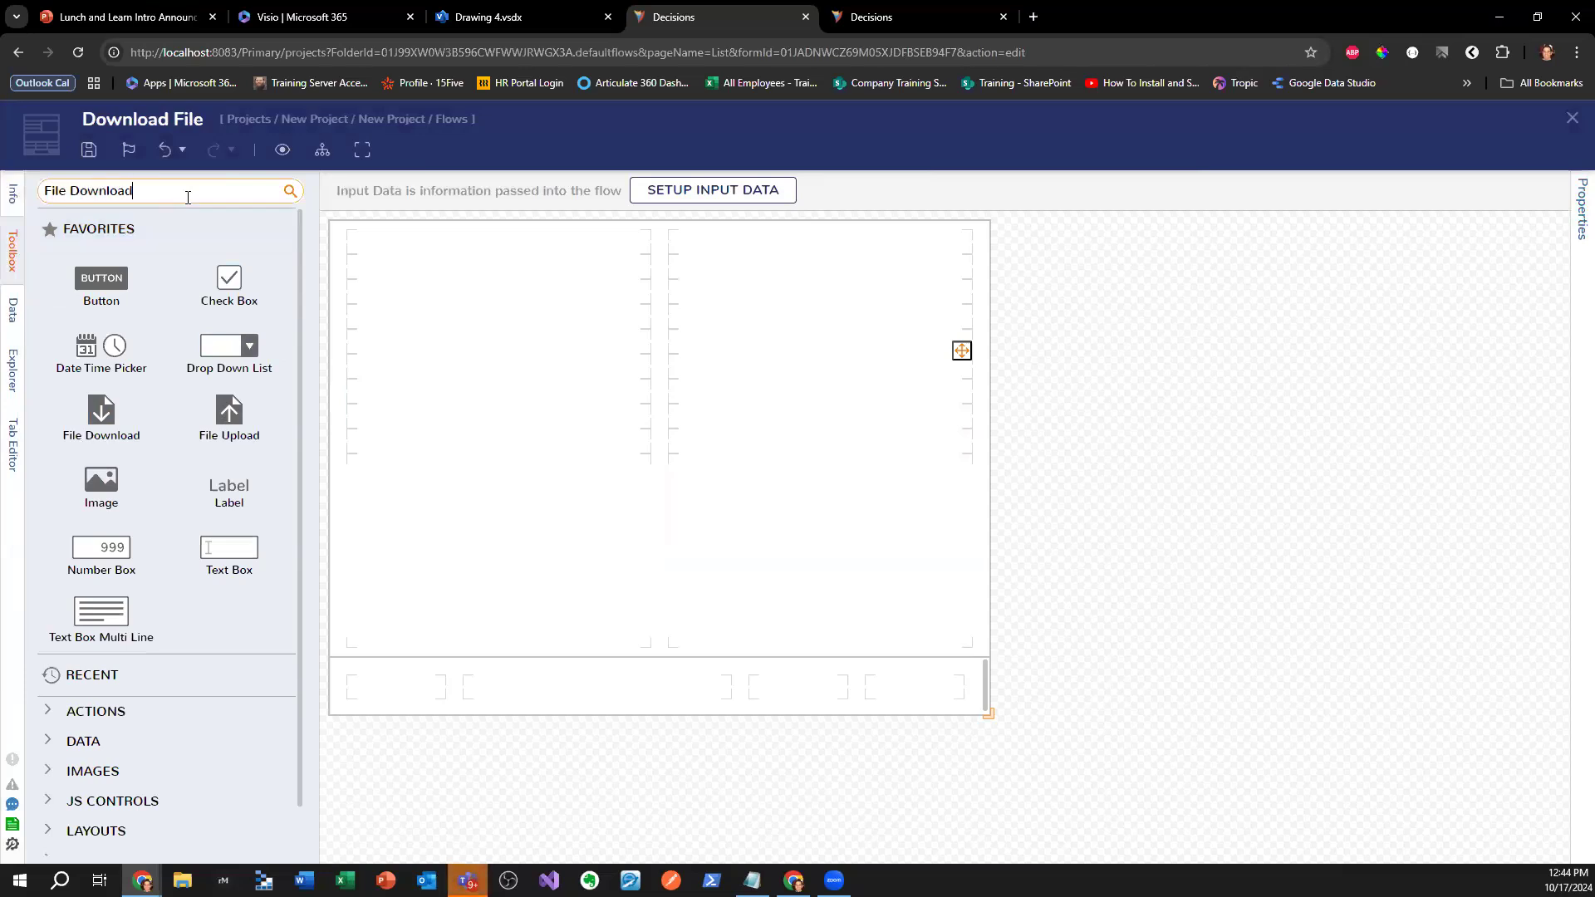
drag(102, 237, 809, 408)
click(1358, 501)
text(file)
click(1569, 123)
click(1020, 573)
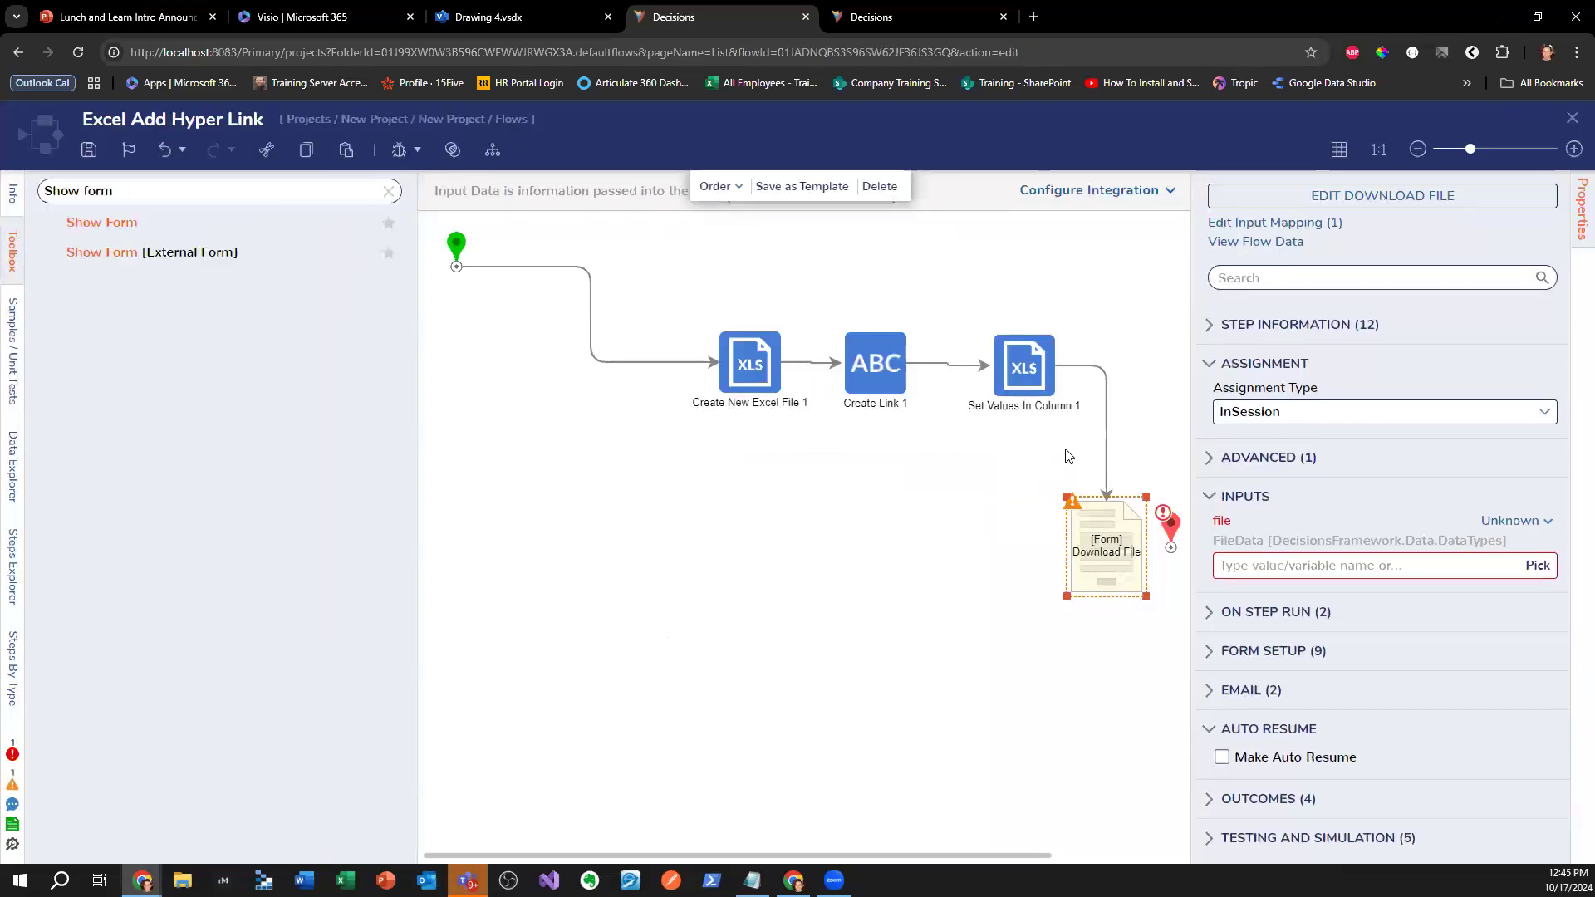
- Map the Download File form's file input to CreateNewExcelFile1_Output from the flow
click(1170, 538)
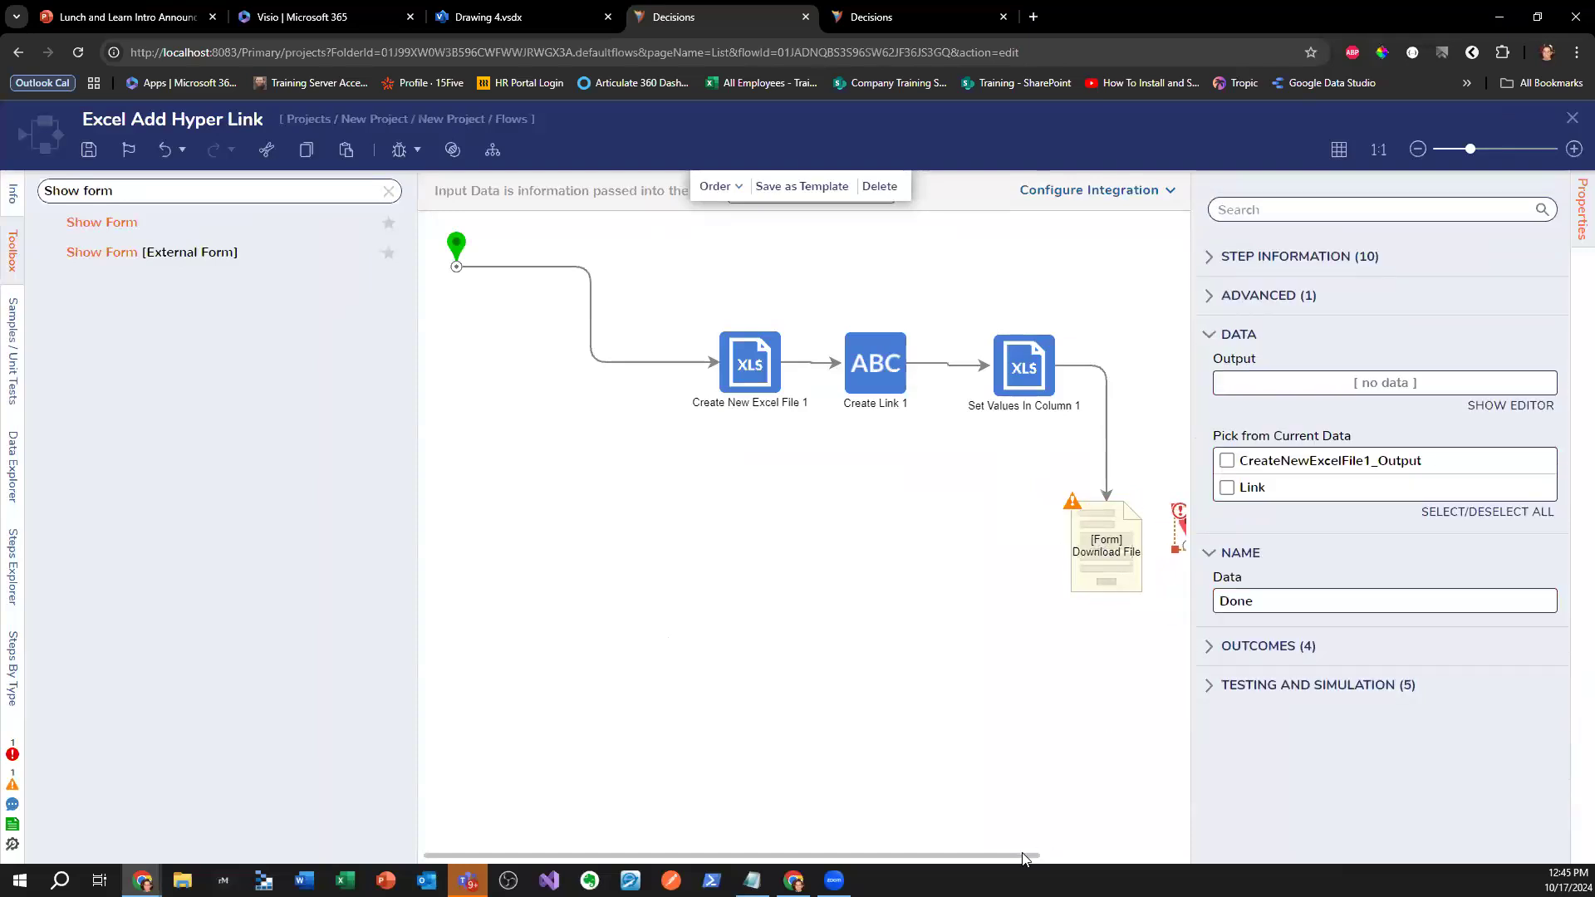
click(1042, 563)
click(1349, 197)
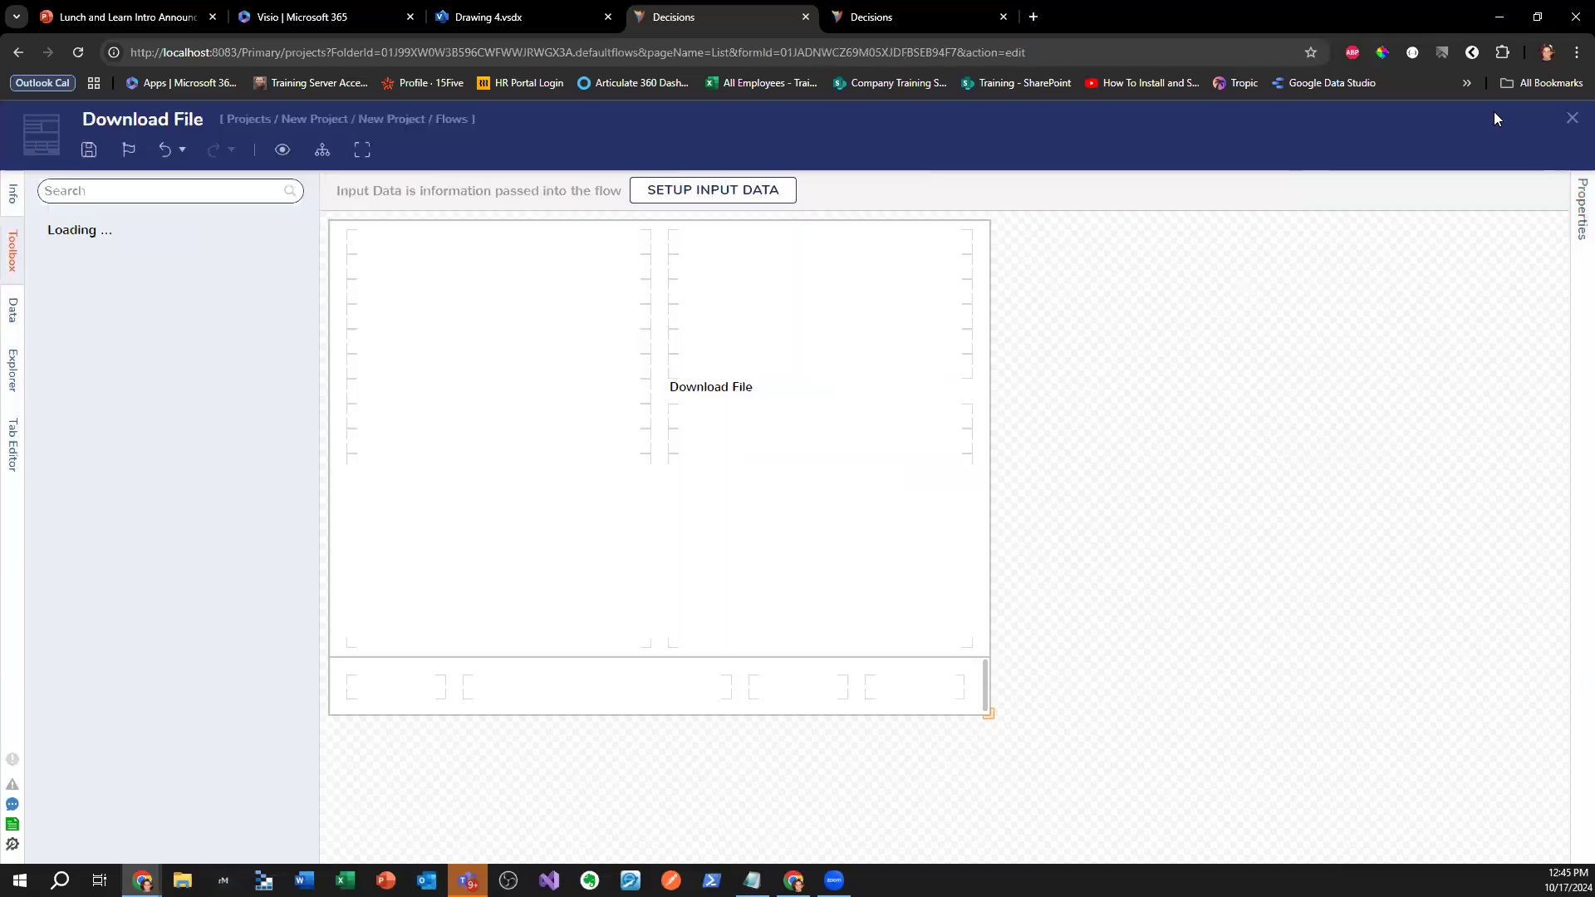
click(1572, 118)
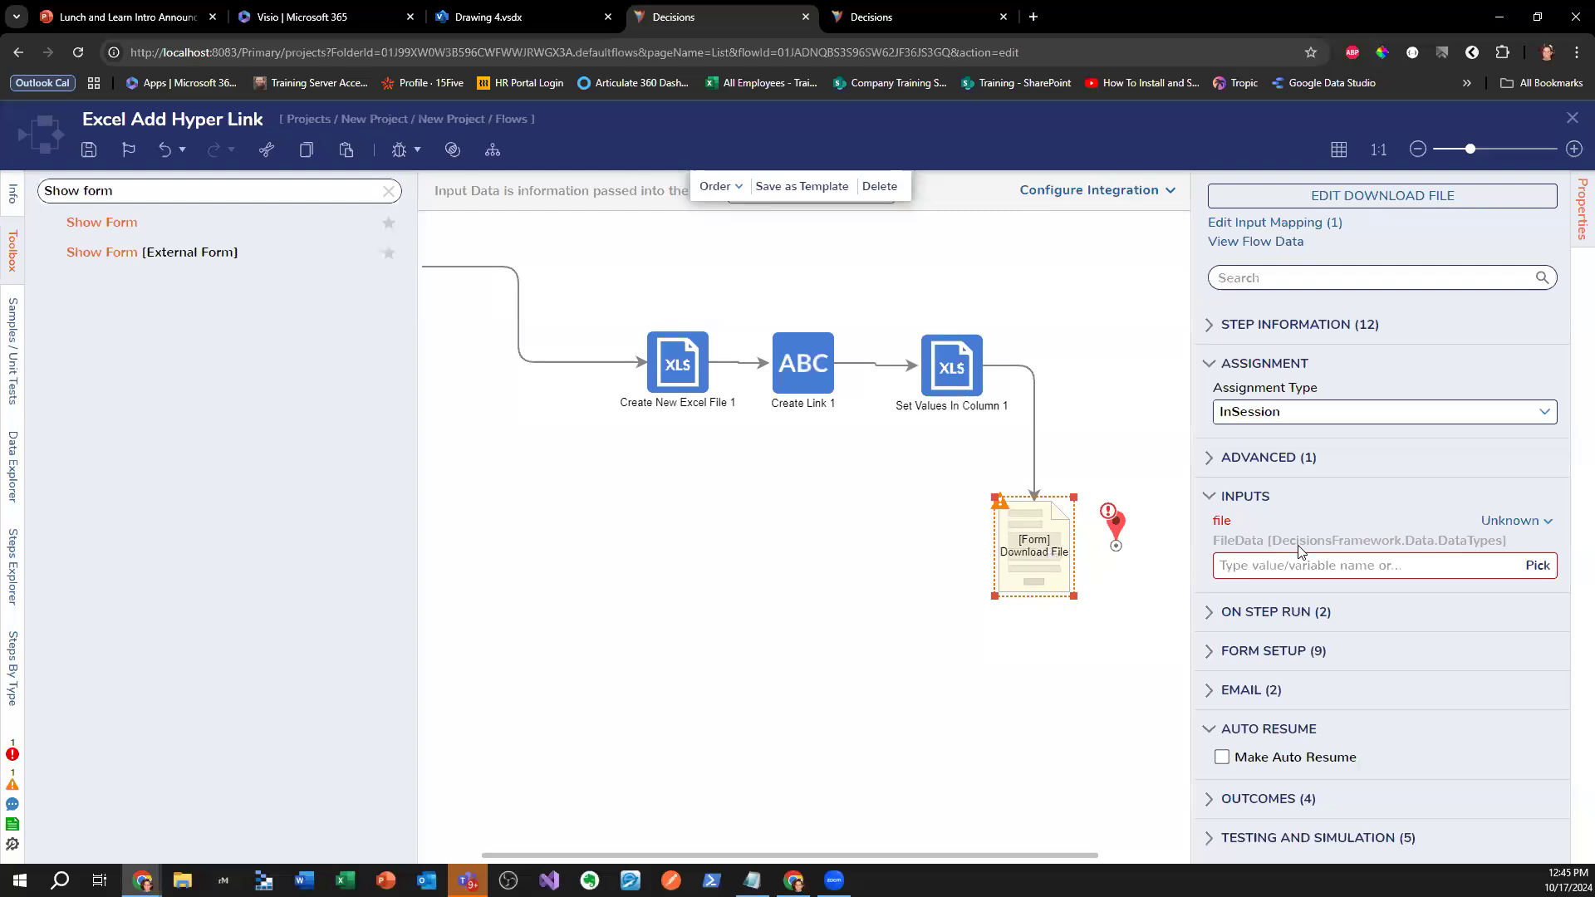
click(1505, 519)
click(1399, 463)
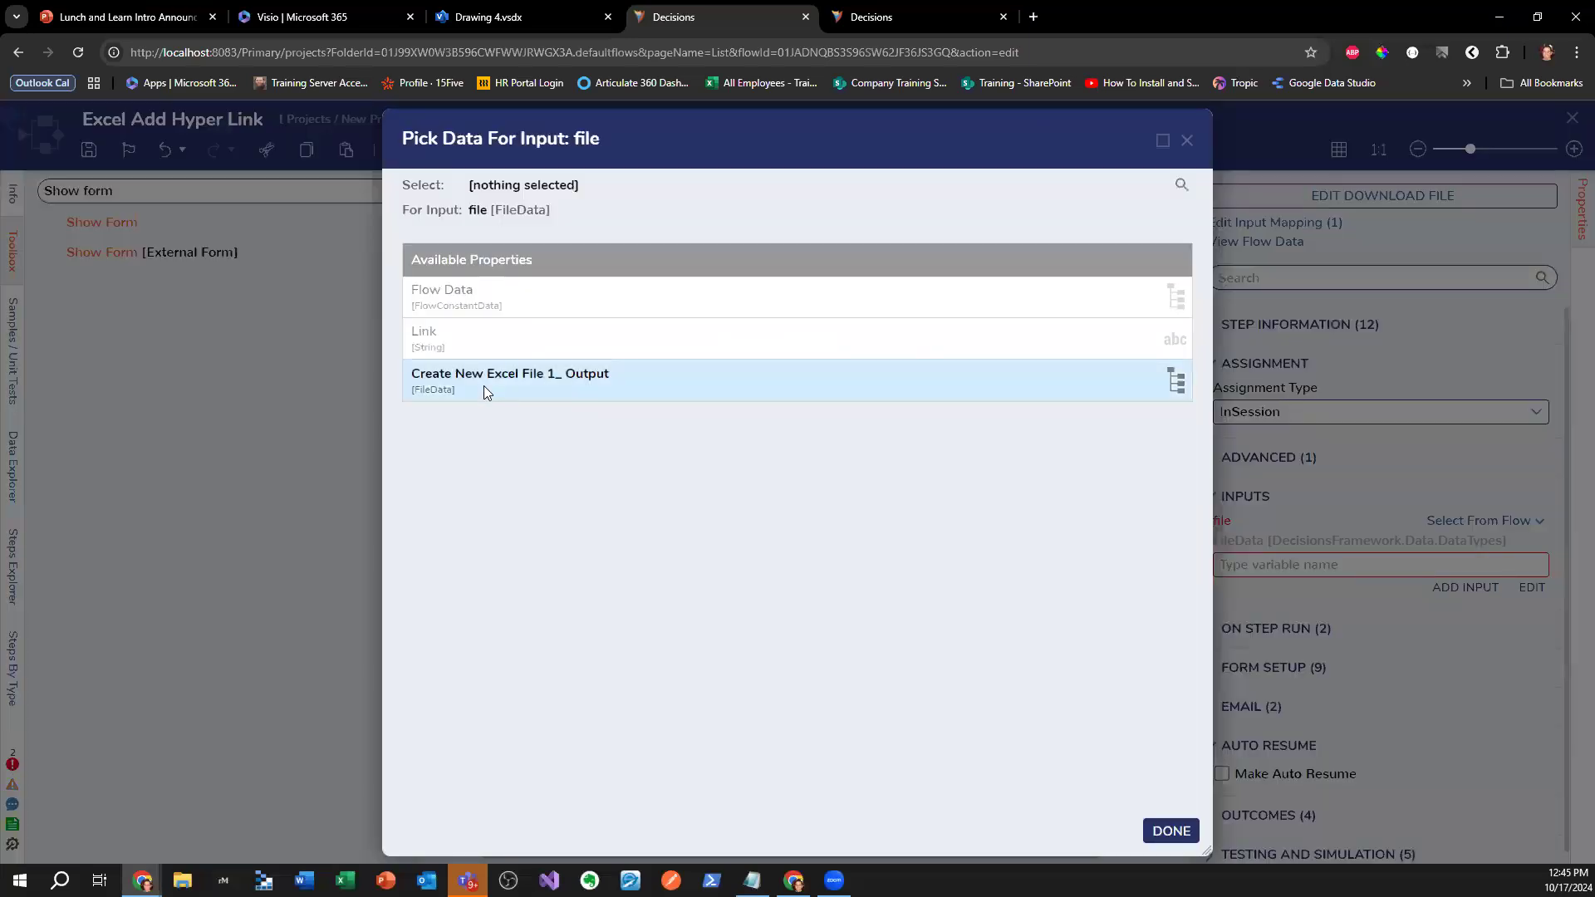
click(483, 385)
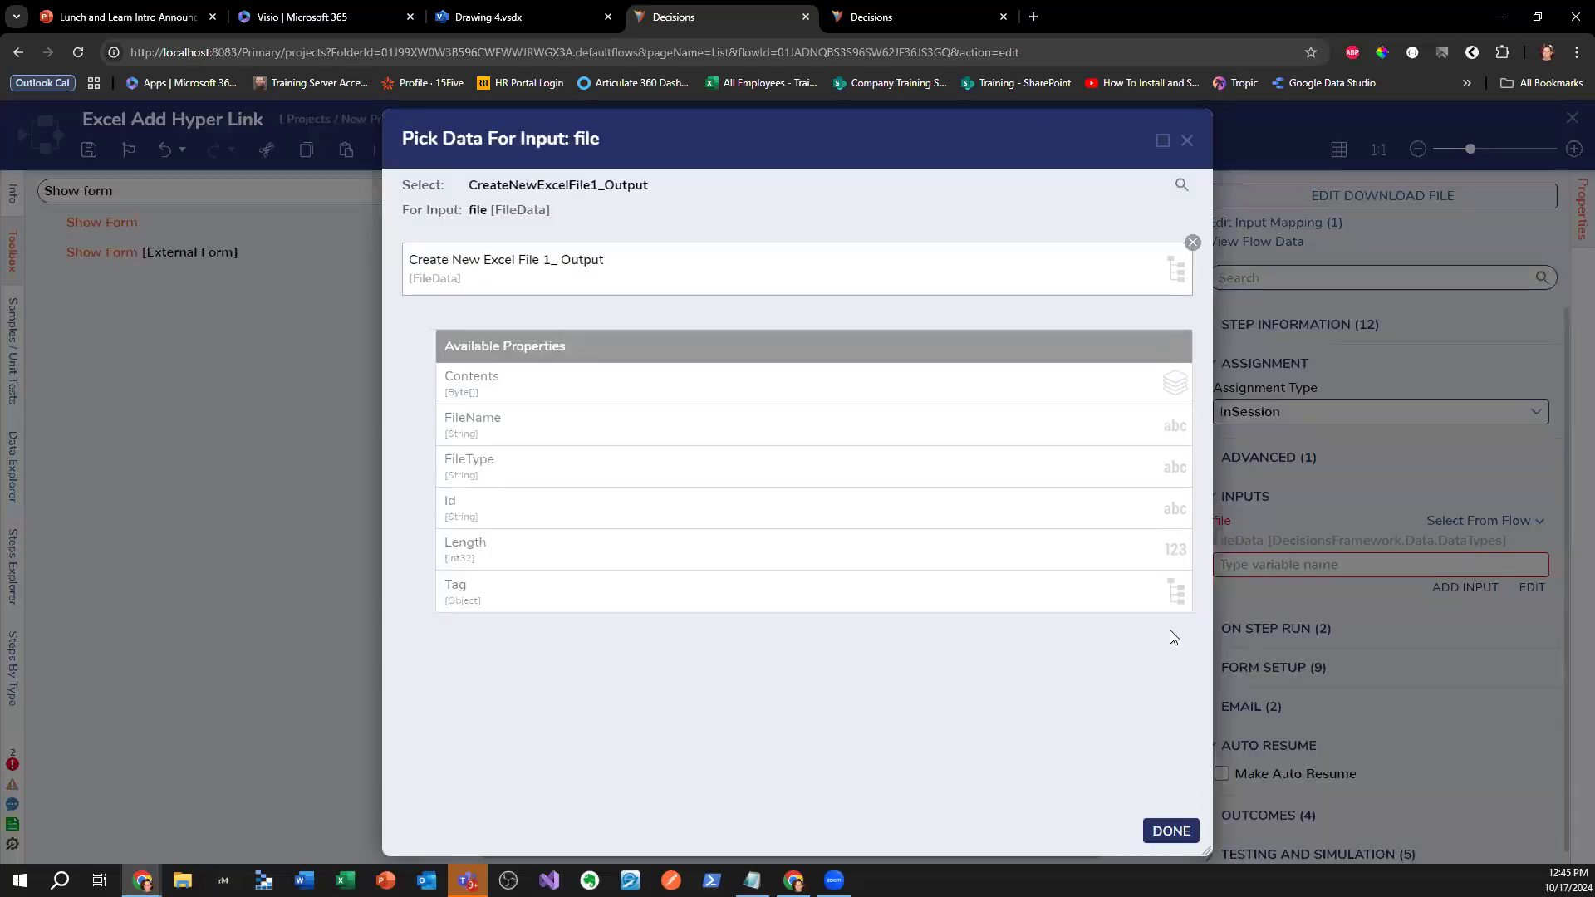
click(1170, 830)
- Review the Set Values In Column inputs, save the flow, and debug it to download the generated file from the form
scroll(1462, 648, down, 9)
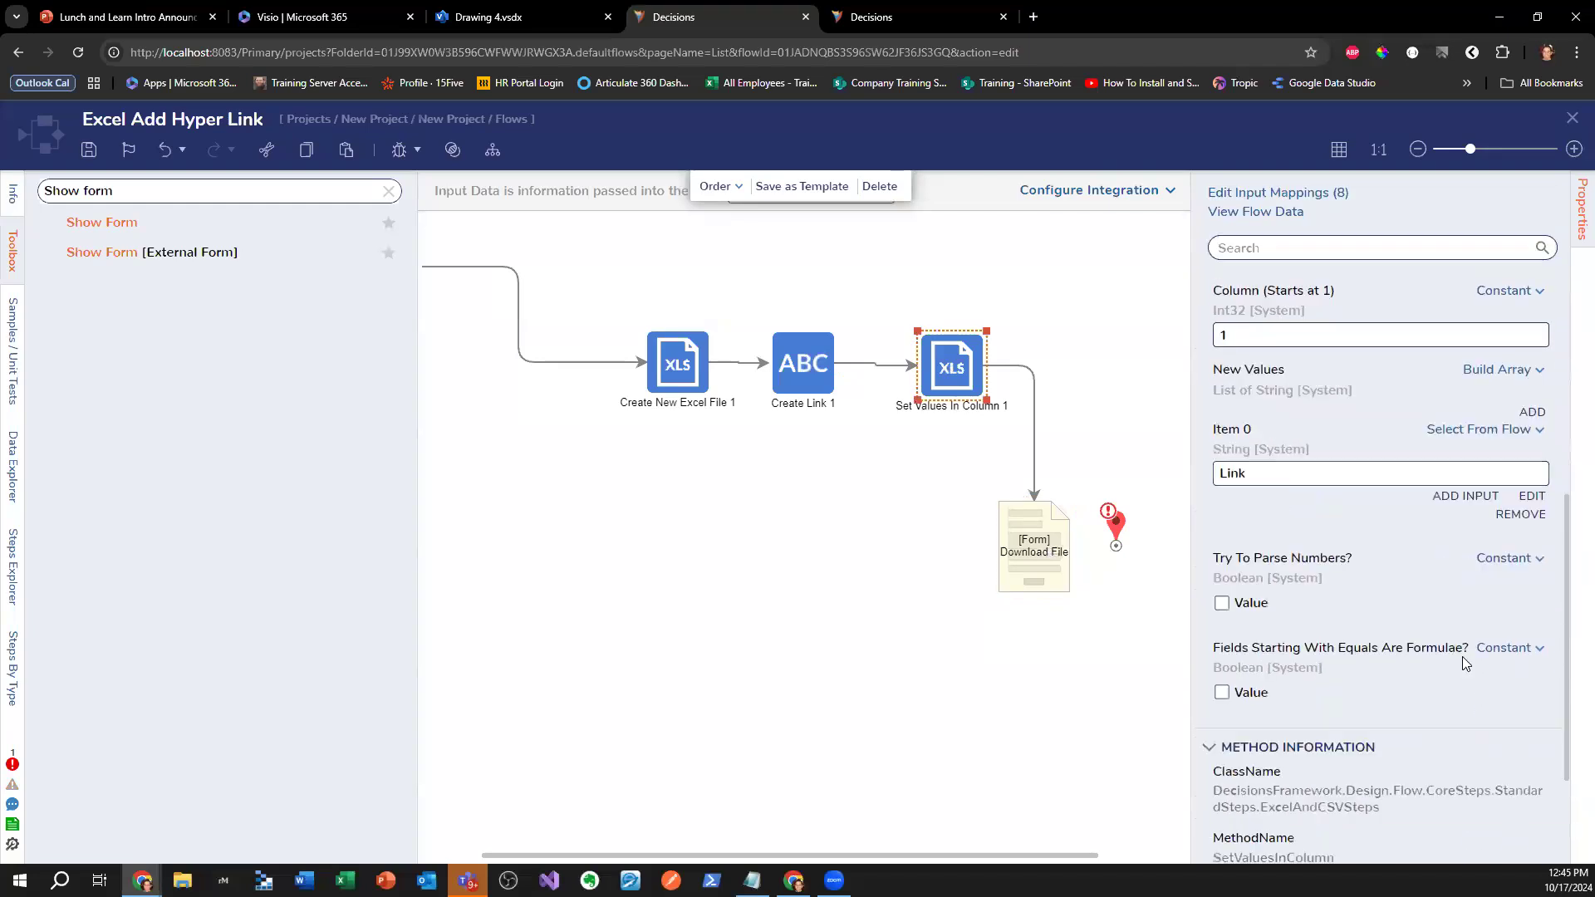
scroll(1462, 663, up, 5)
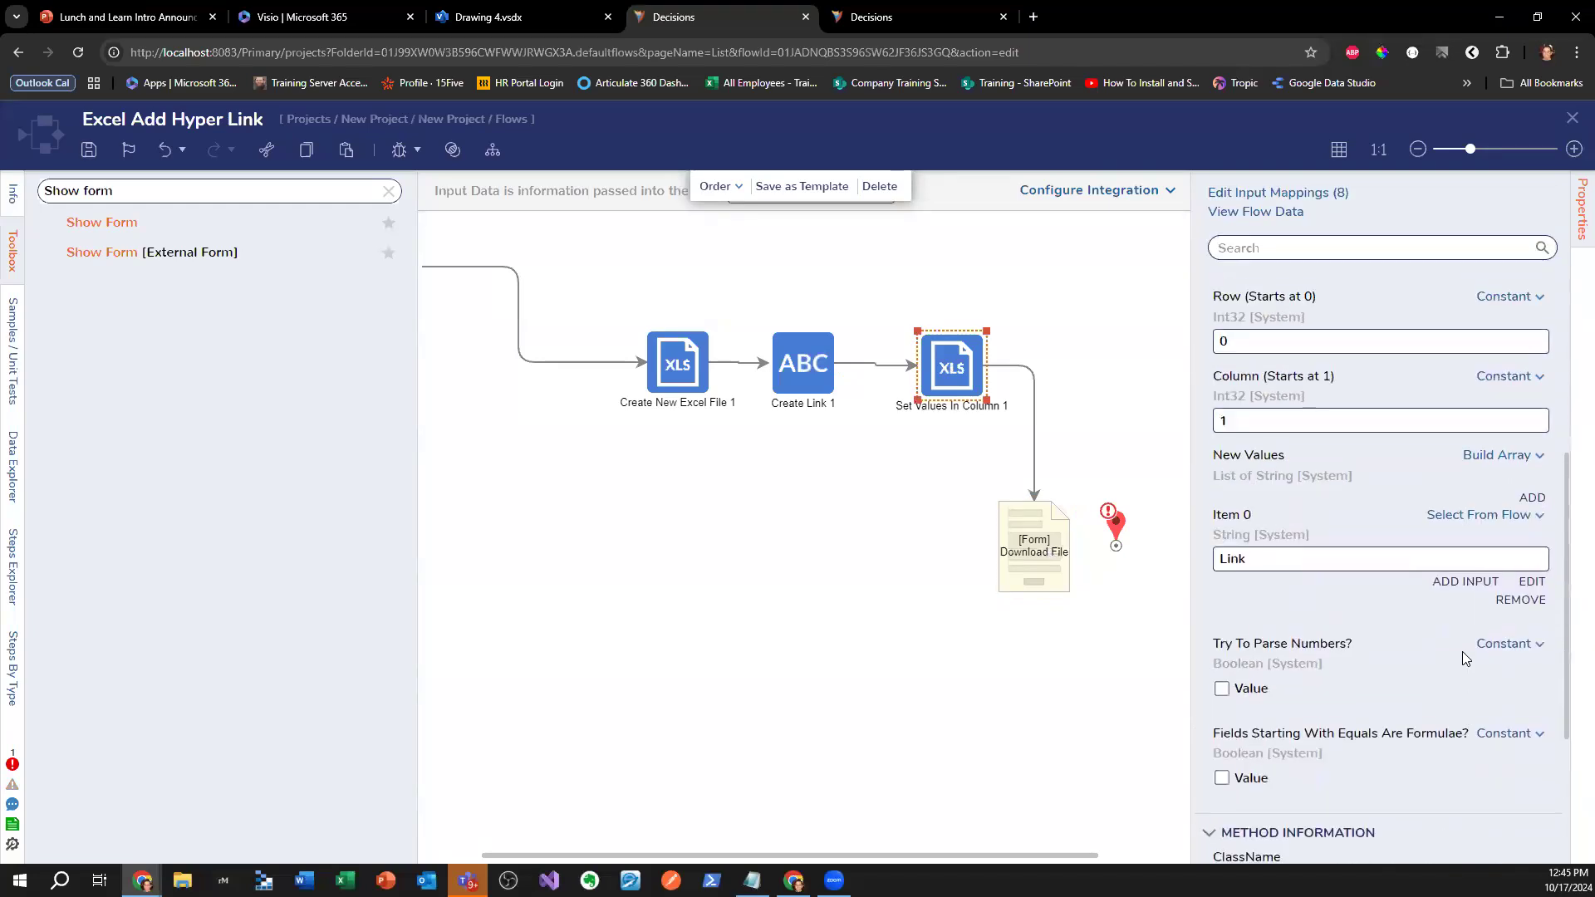
scroll(1460, 642, up, 3)
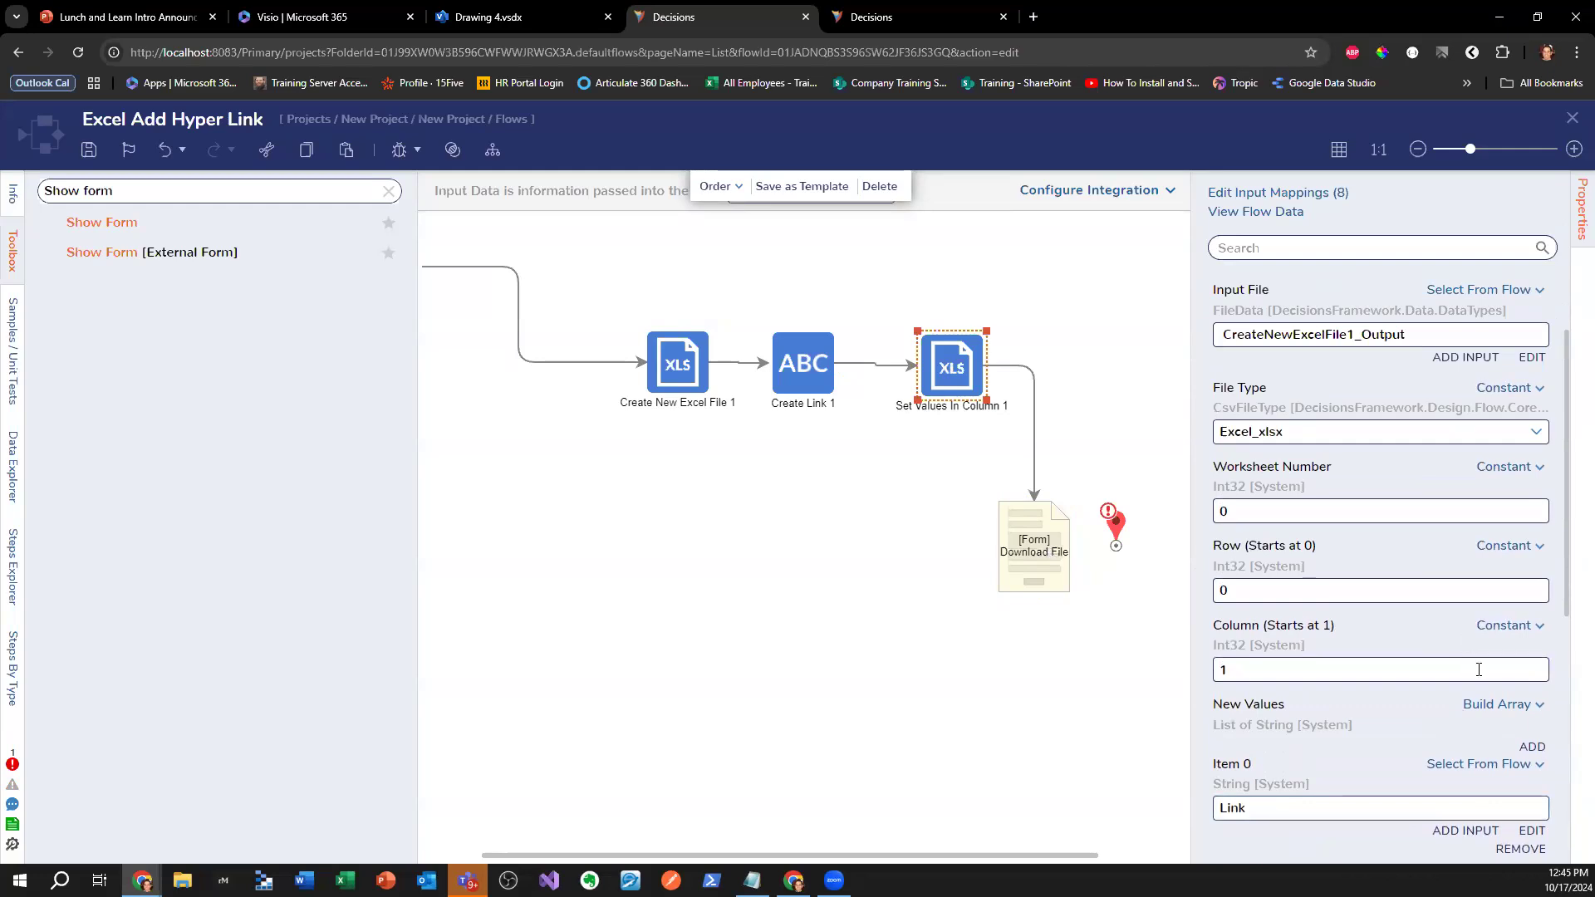
scroll(1443, 705, down, 2)
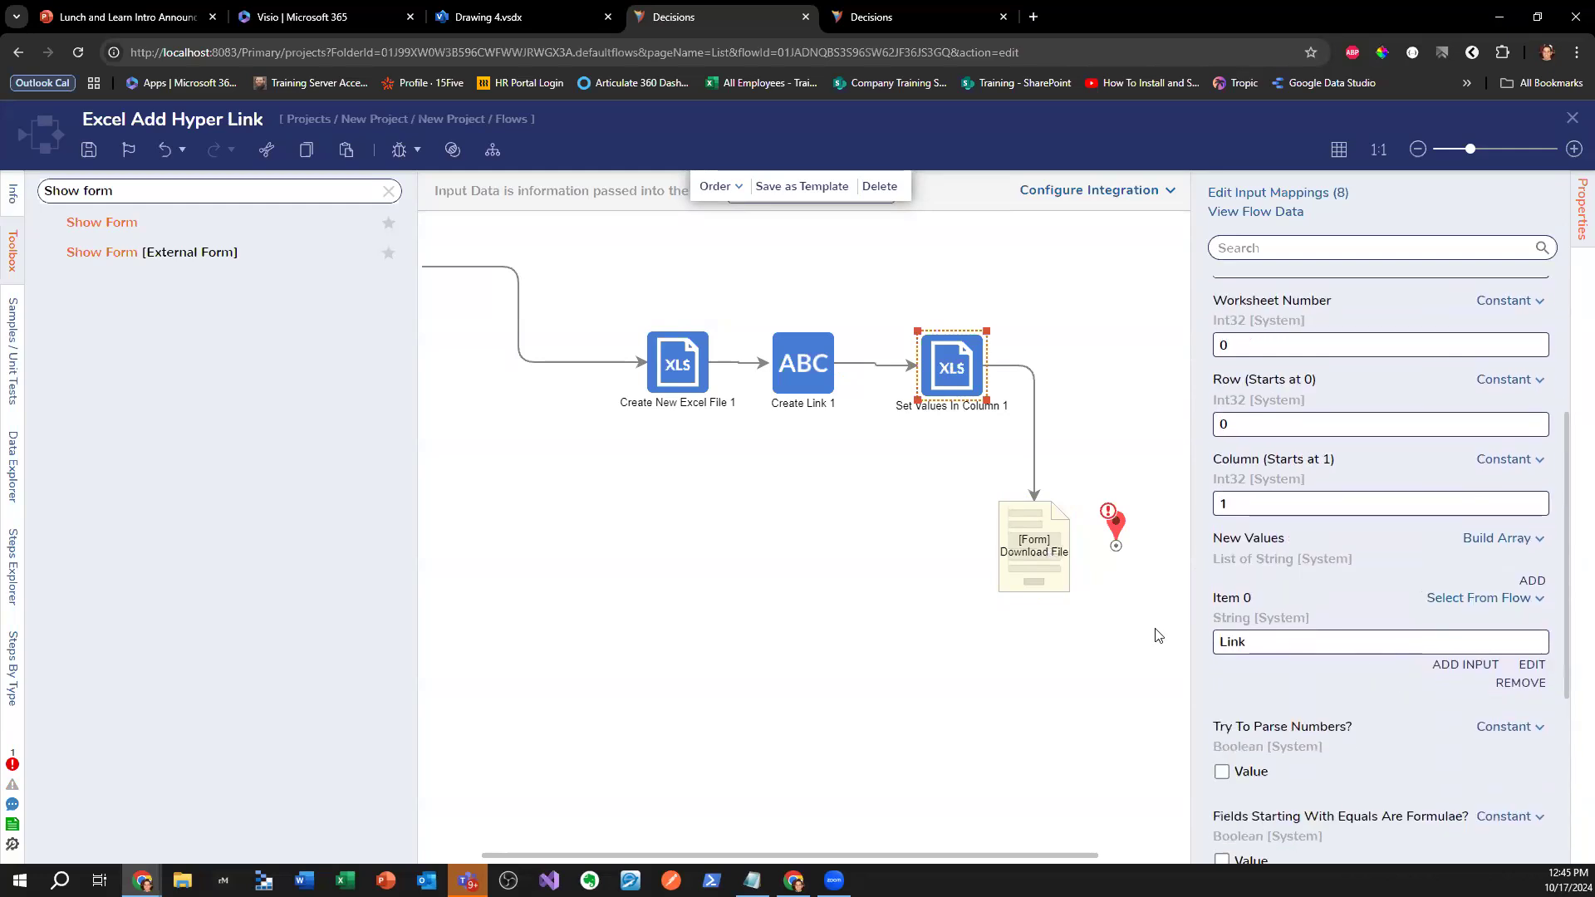
click(91, 151)
click(987, 577)
click(400, 150)
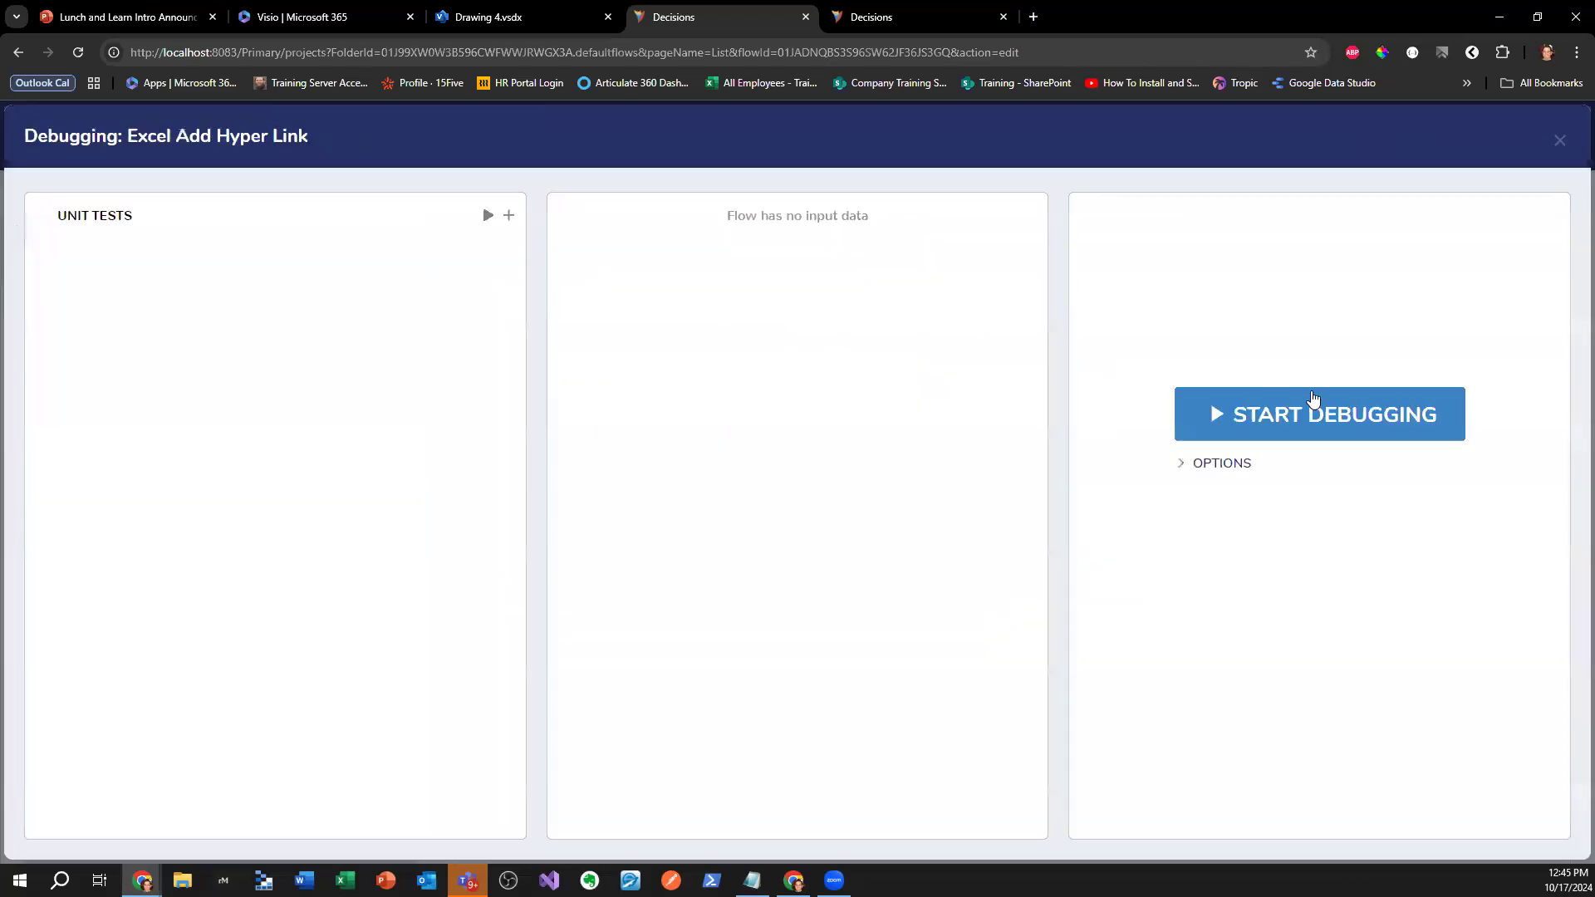
click(1301, 416)
click(932, 434)
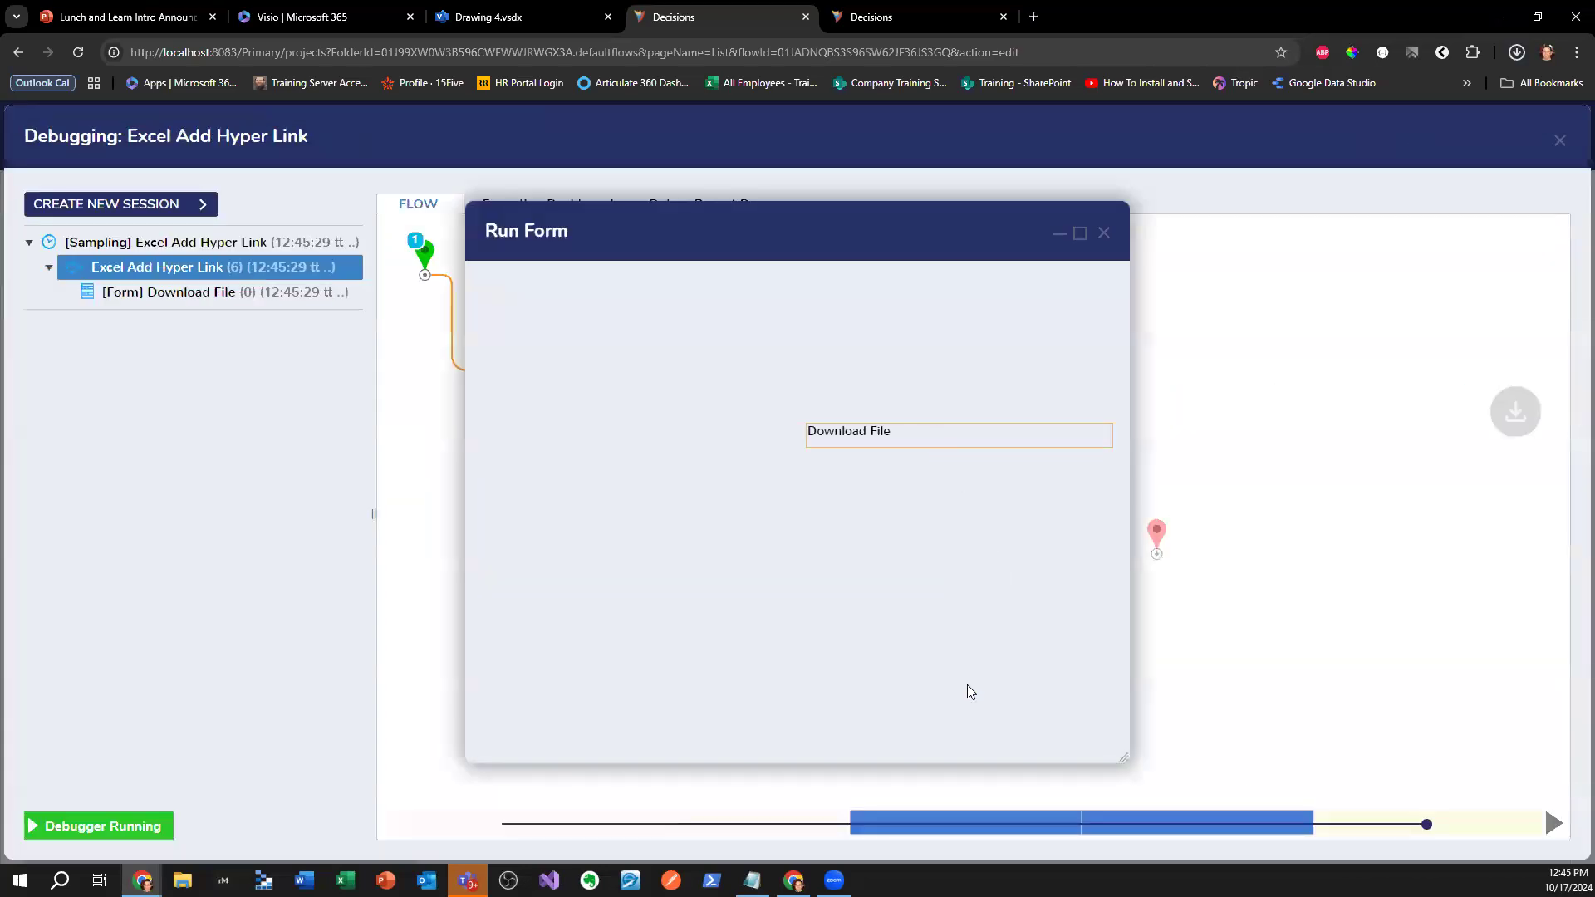
- Open the downloaded Excel workbook to examine the link written in cell A1, and exit the workbook and debugger
click(1356, 100)
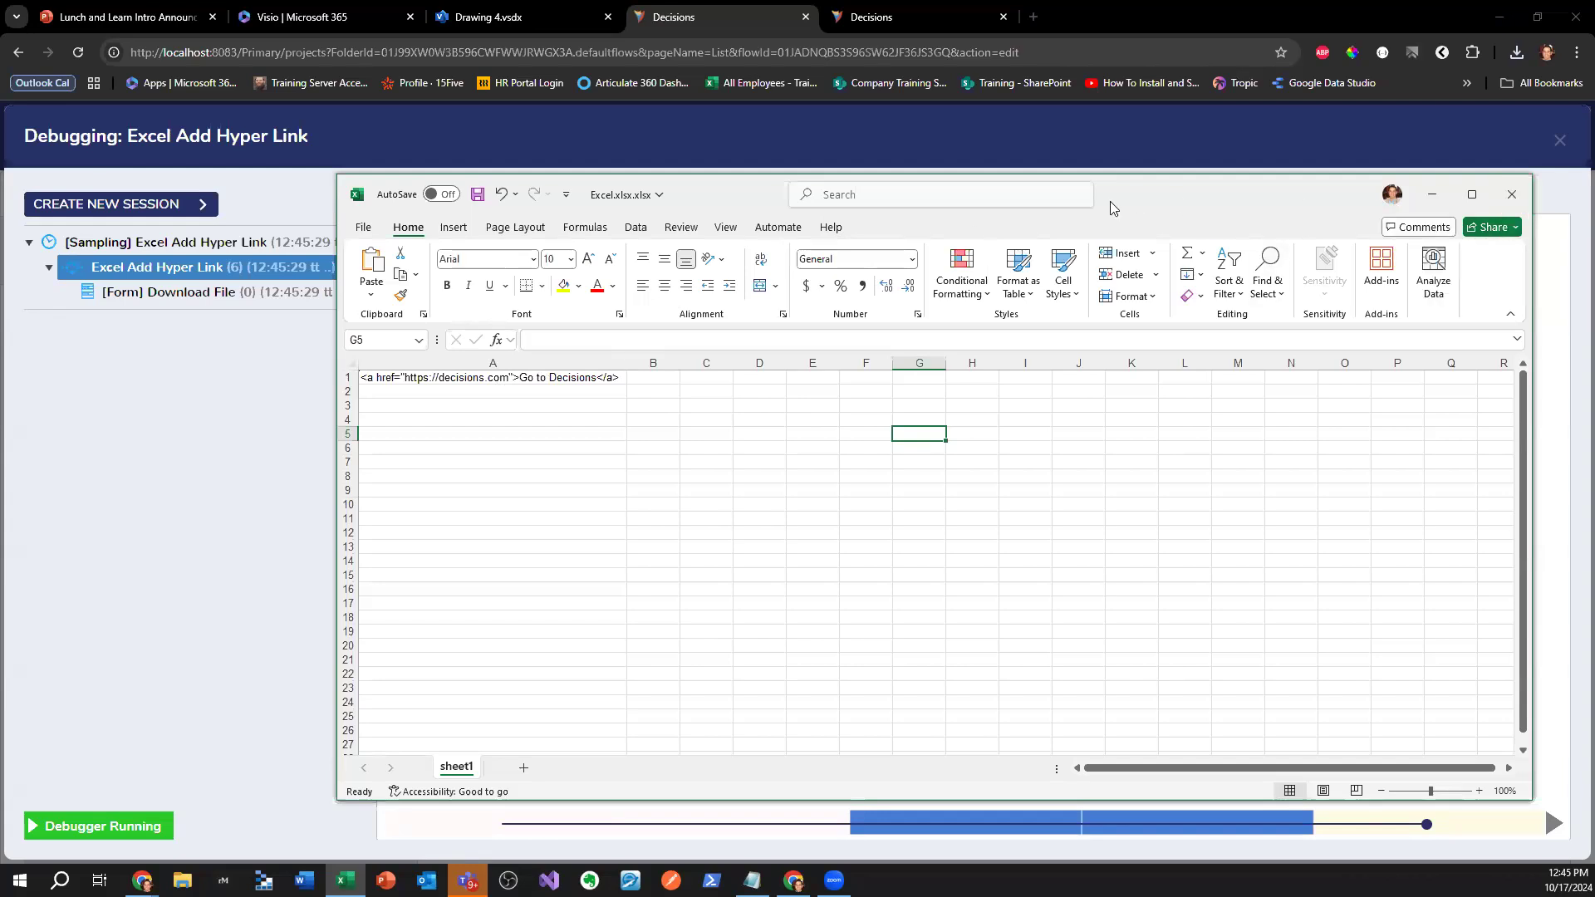
click(1543, 804)
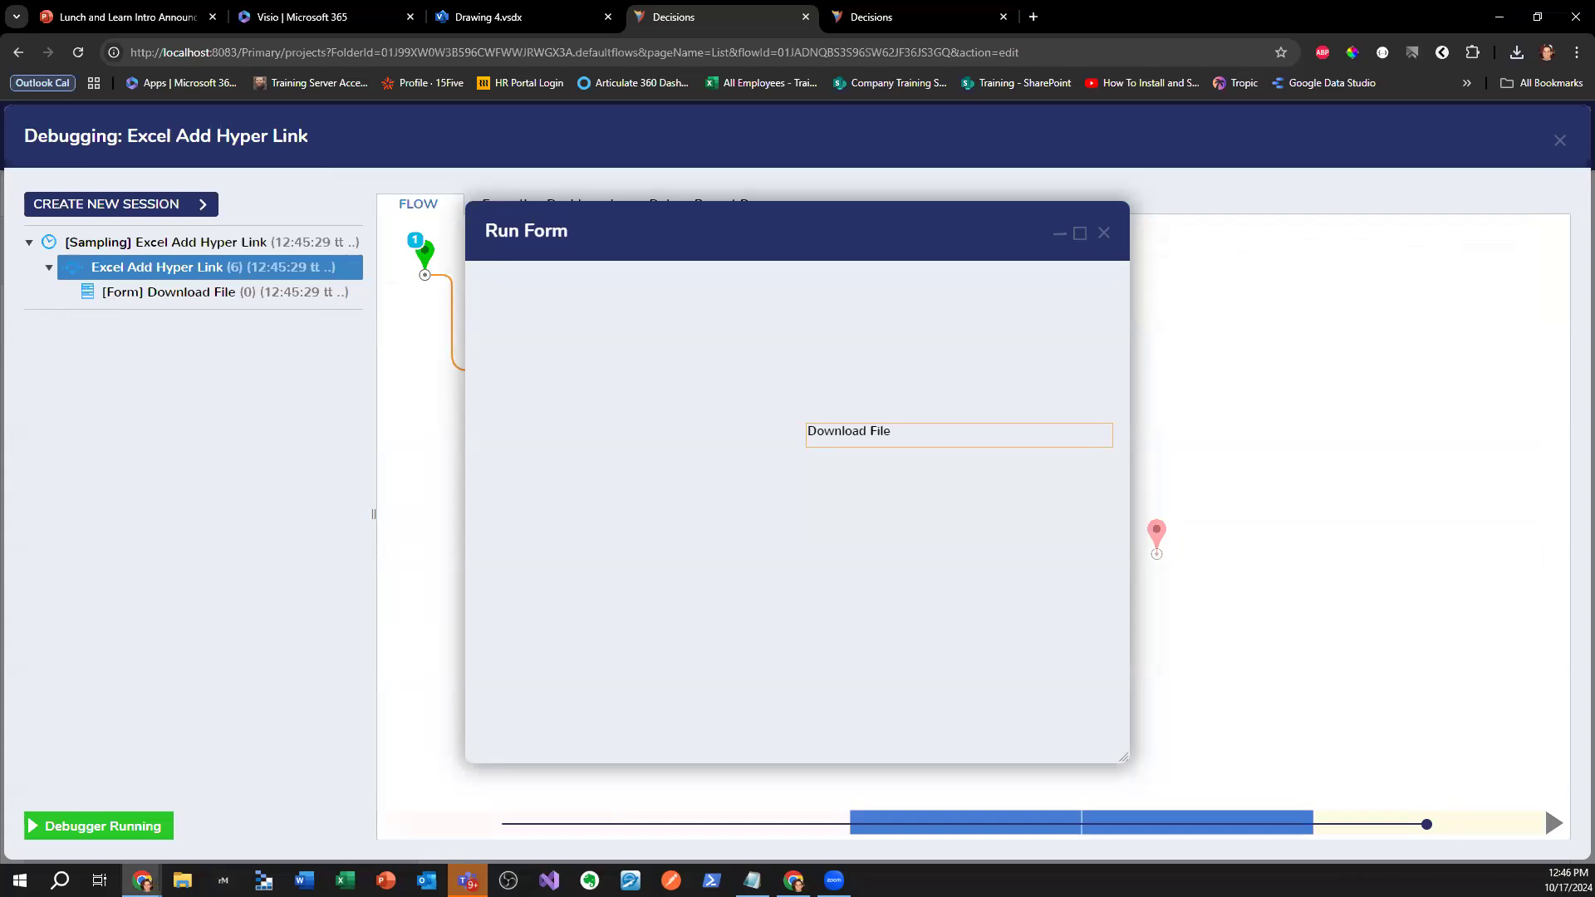
click(1103, 234)
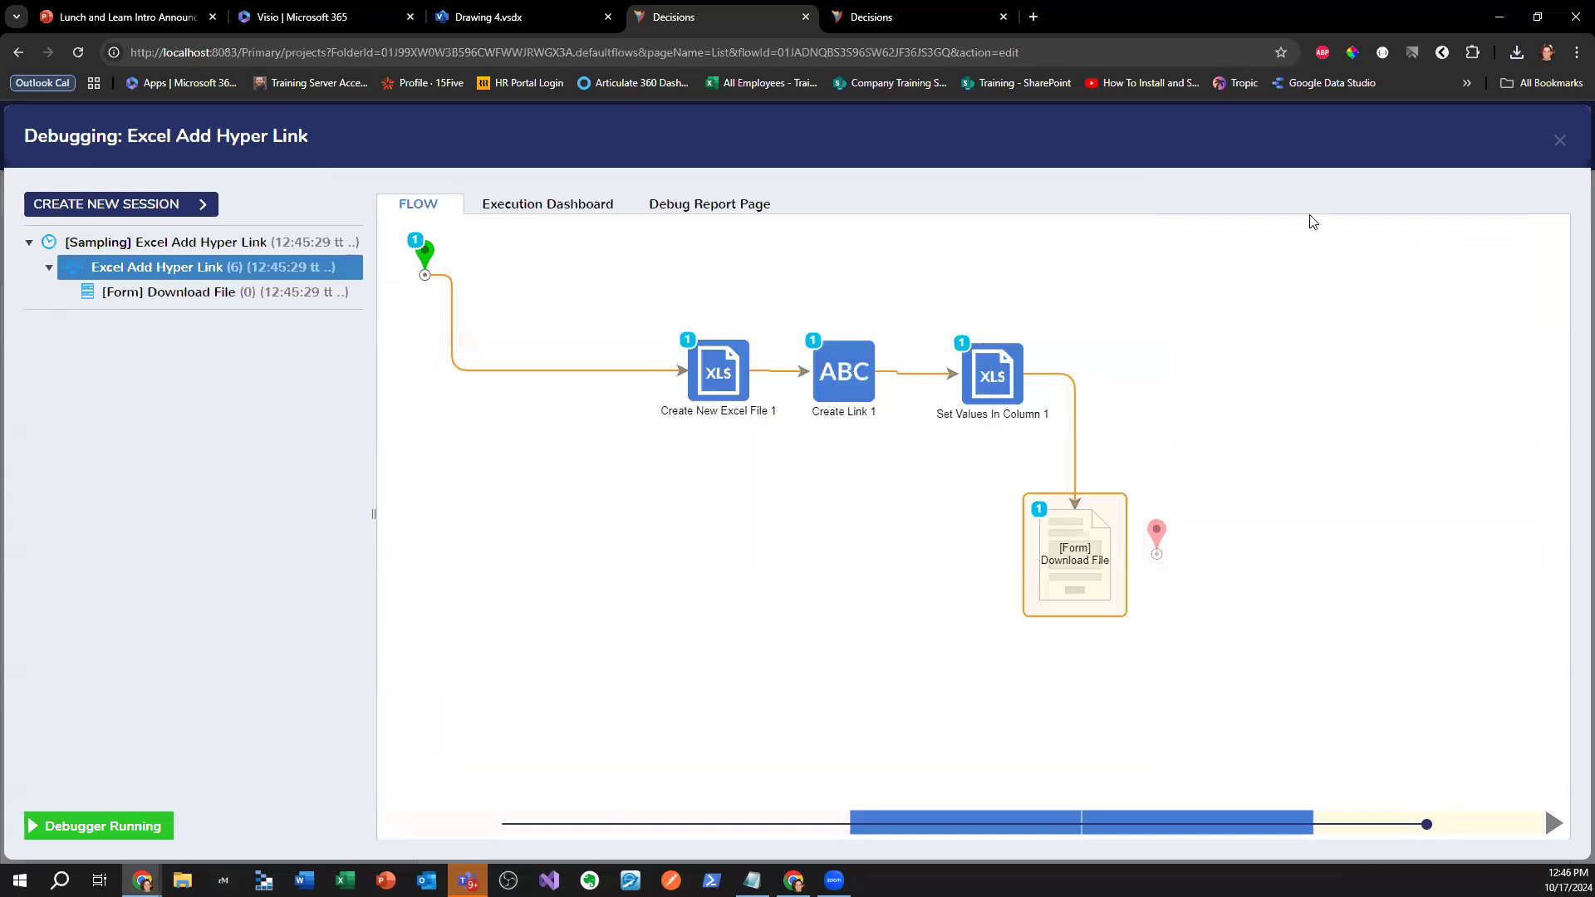
click(1559, 146)
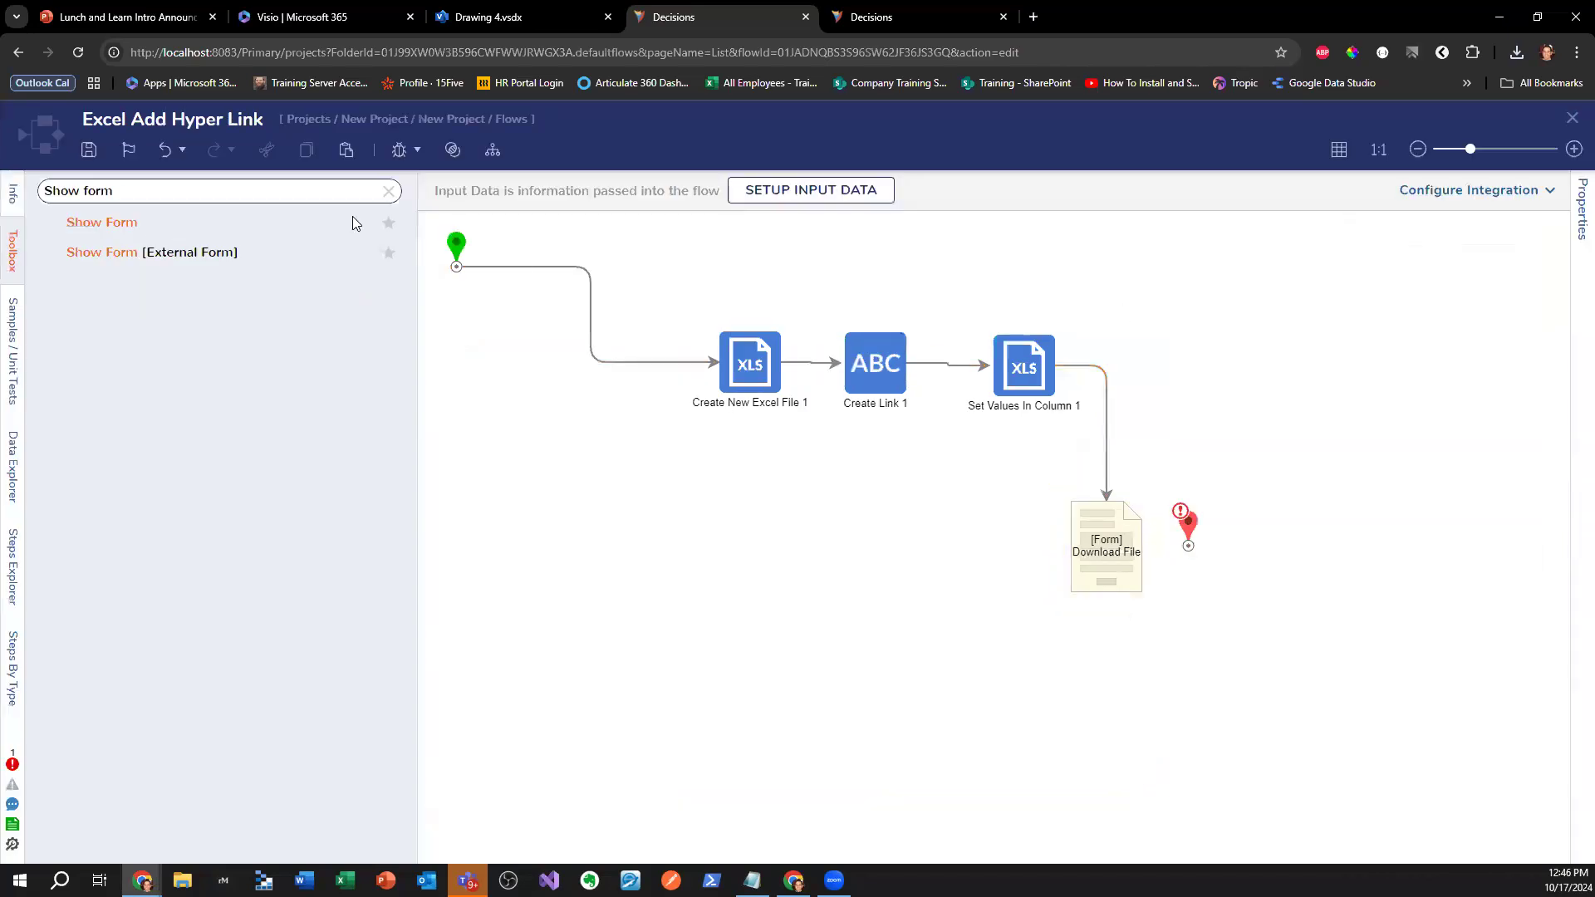
- Browse the Excel & CSV steps under Data in the toolbox to examine the available value-setting steps
click(388, 191)
scroll(250, 499, down, 4)
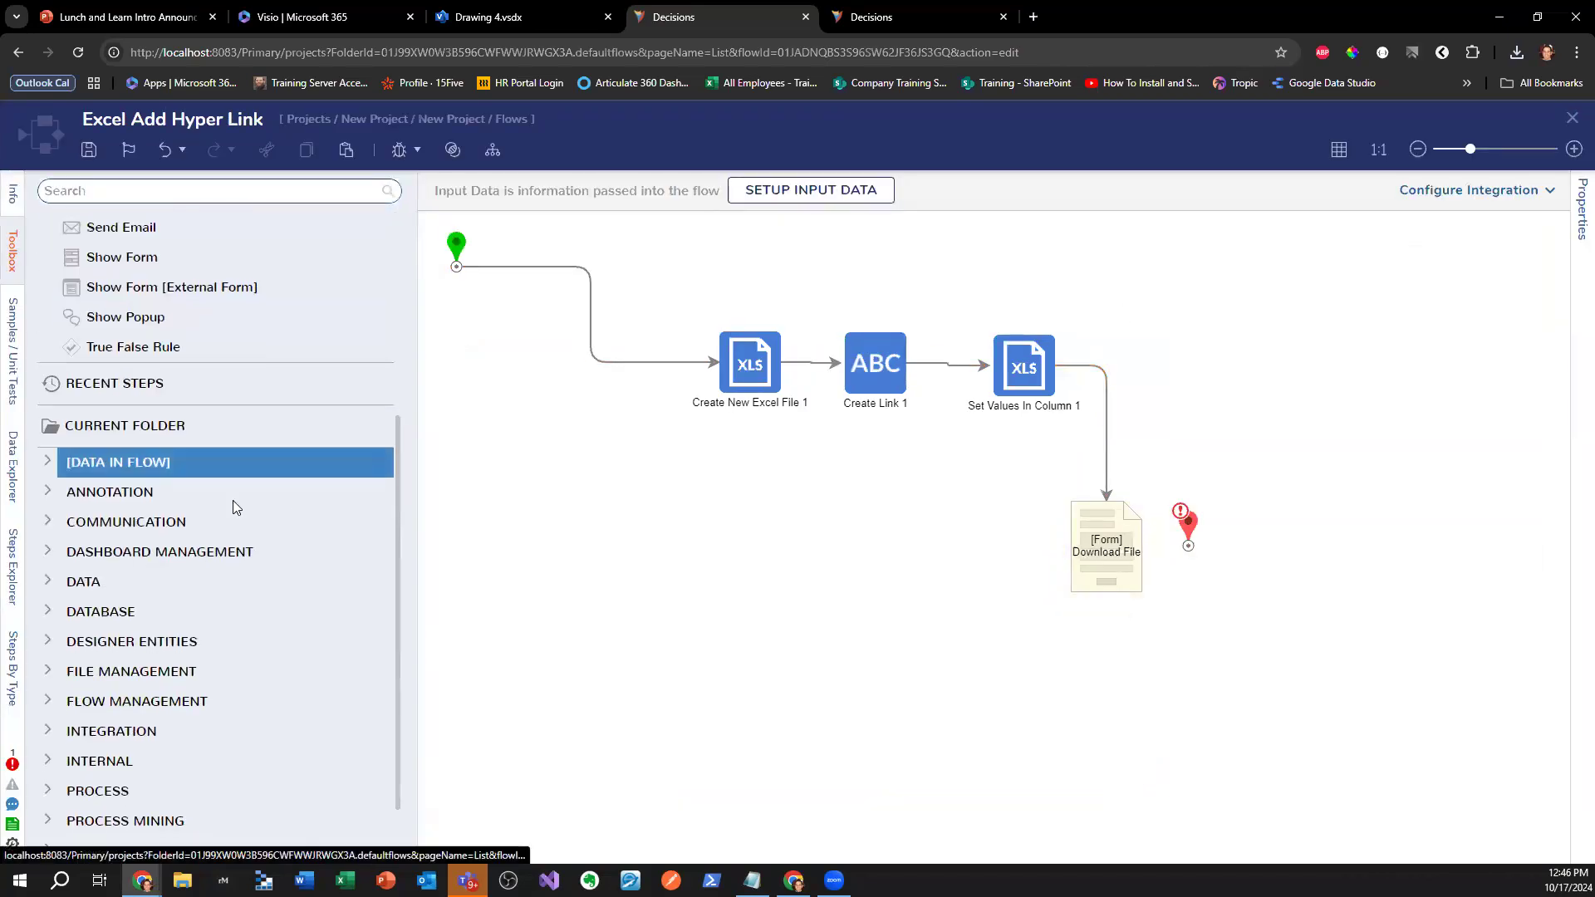
click(83, 509)
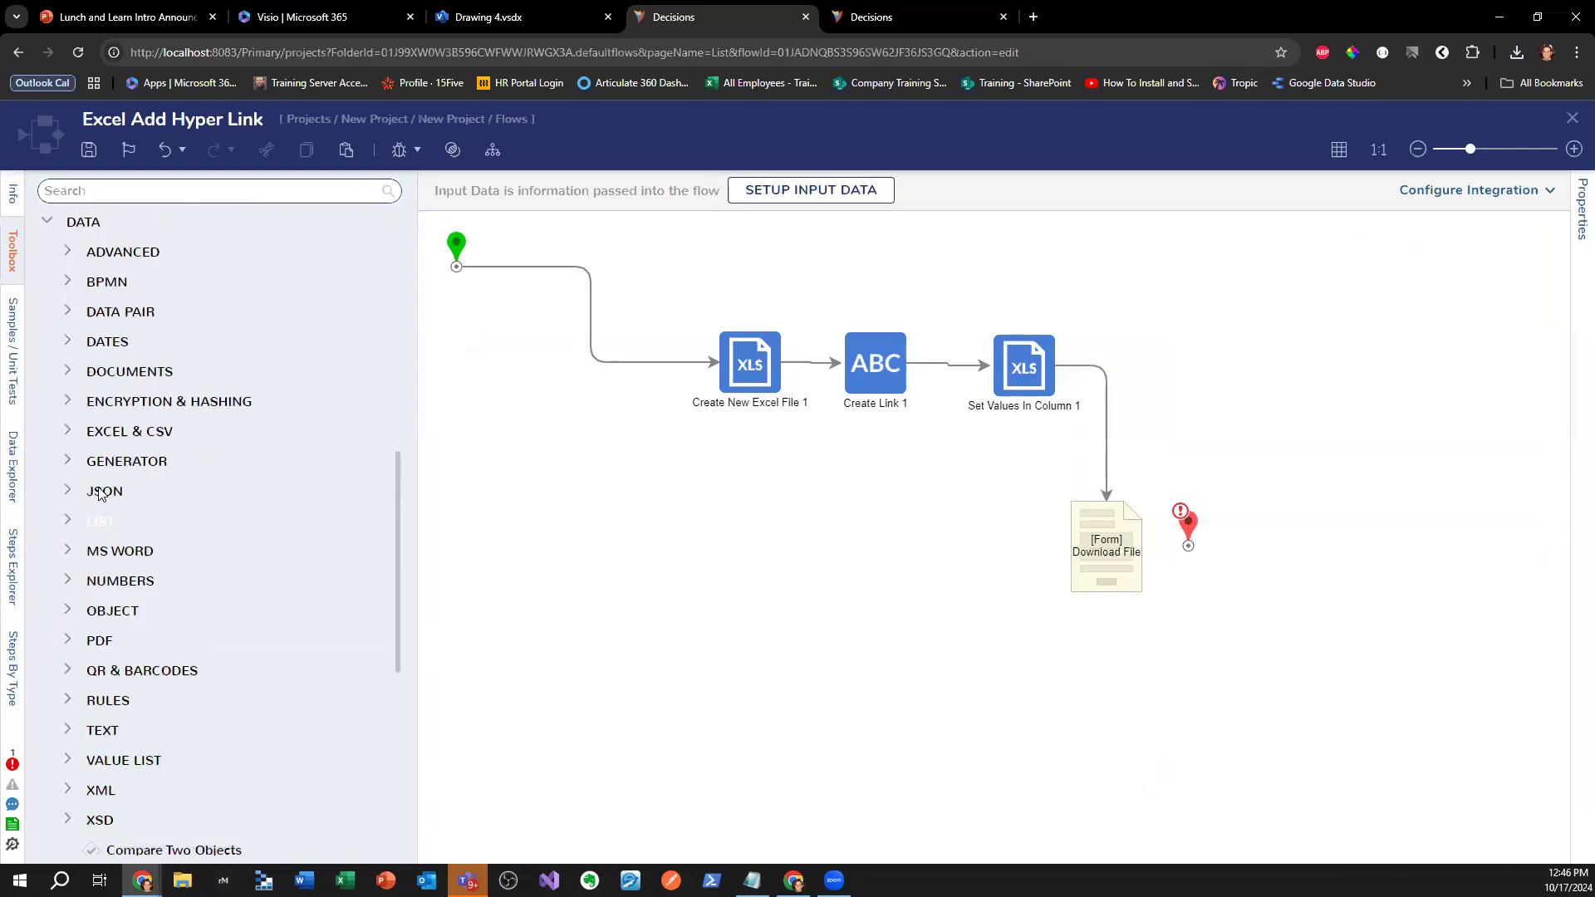
click(70, 432)
scroll(274, 375, down, 3)
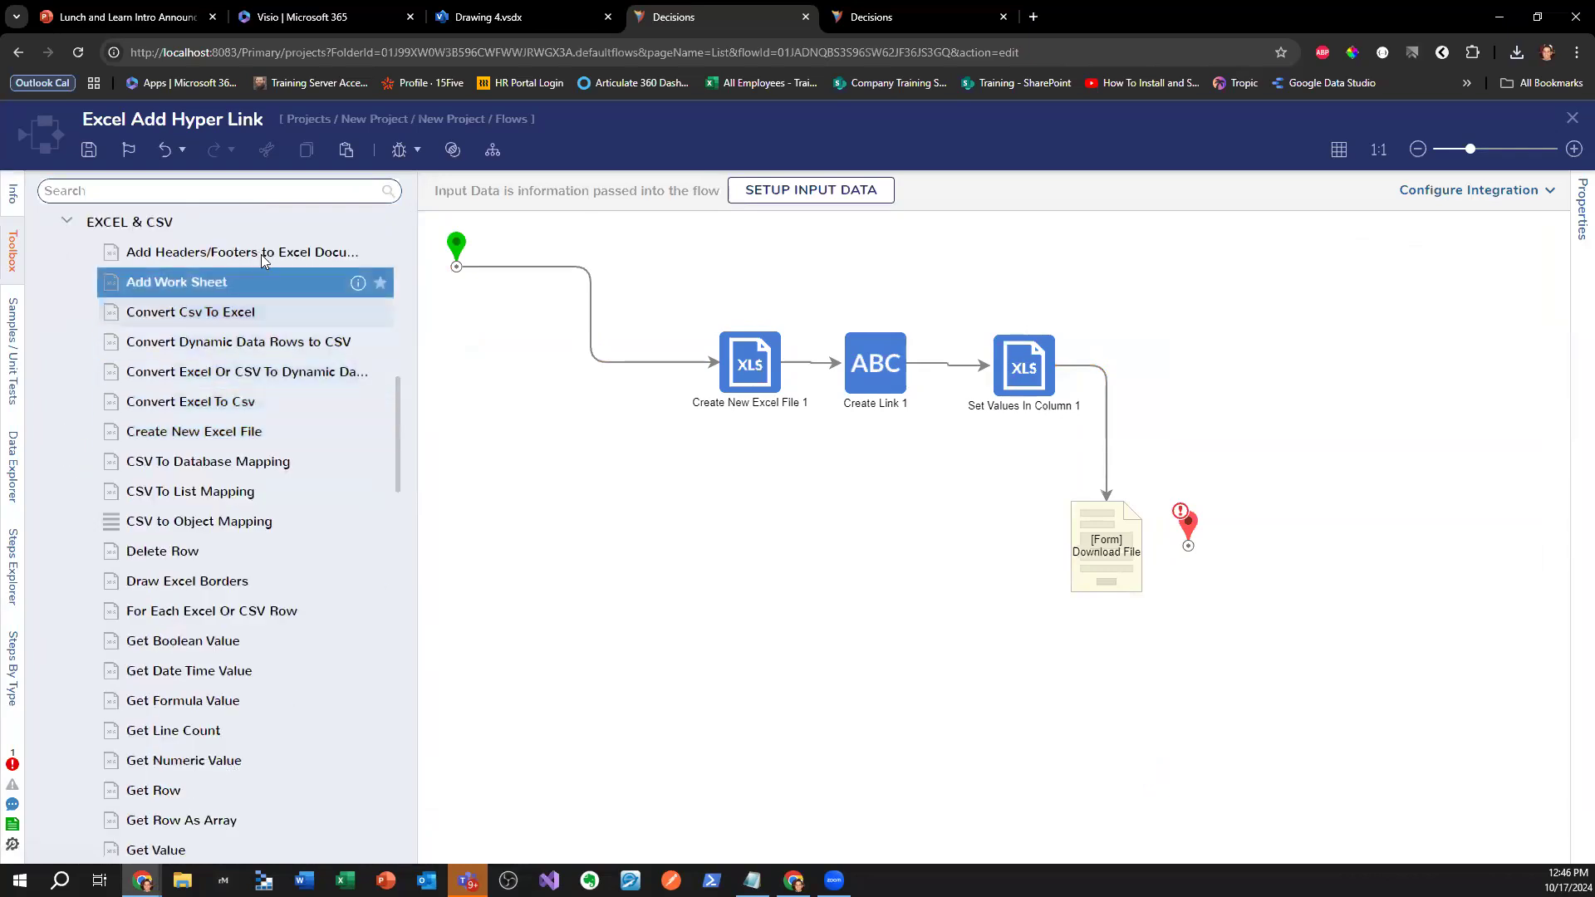
scroll(284, 374, down, 2)
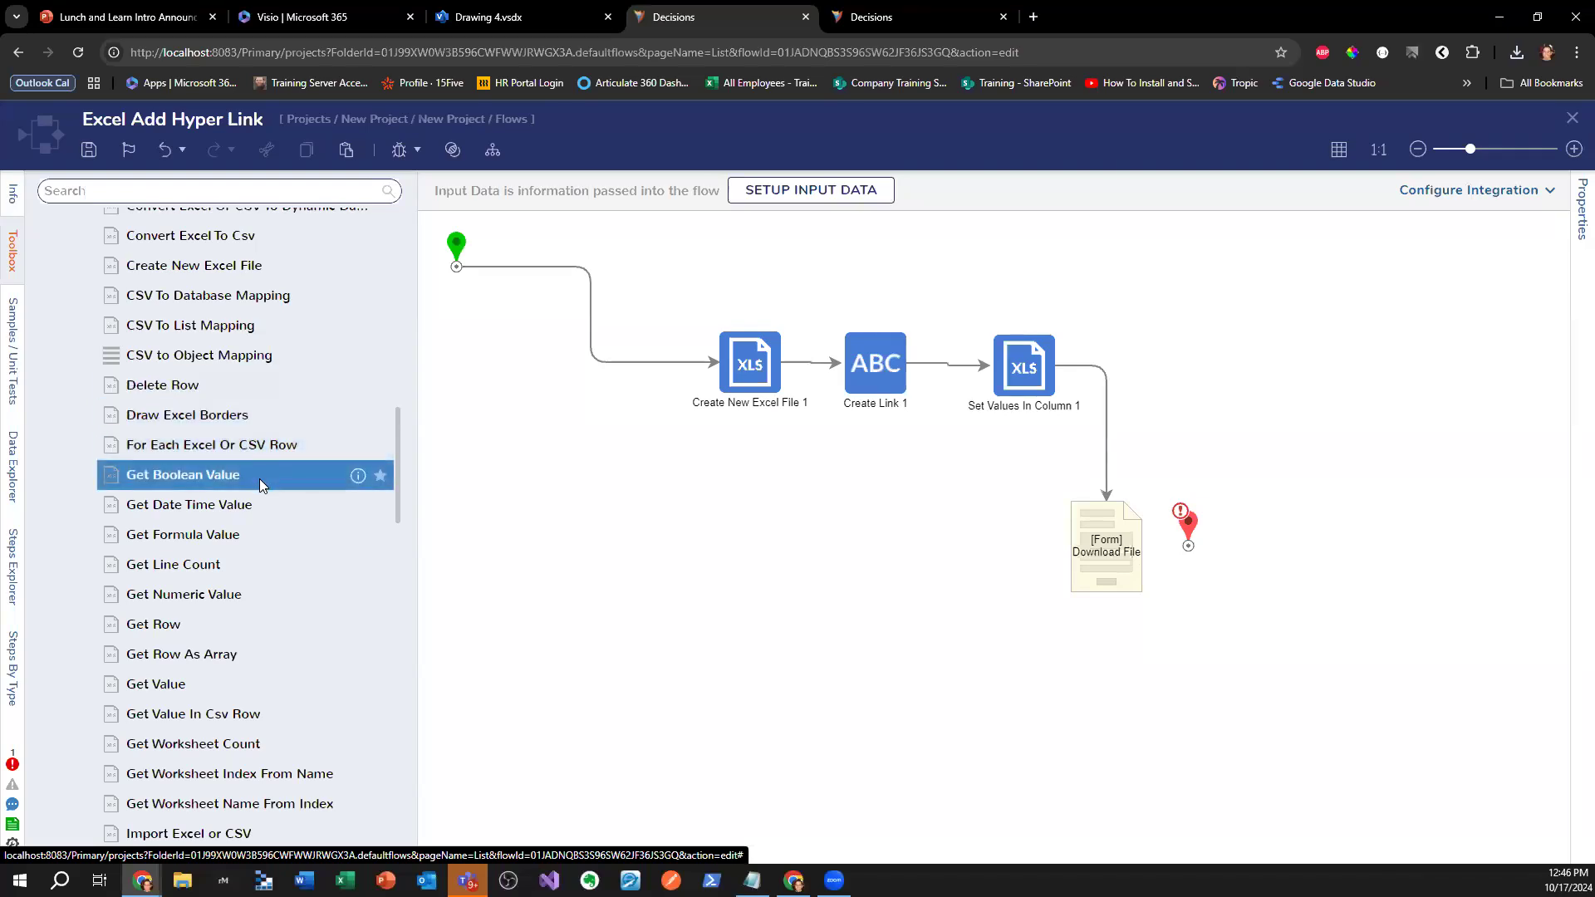
scroll(259, 478, down, 1)
scroll(259, 490, down, 3)
scroll(259, 497, up, 5)
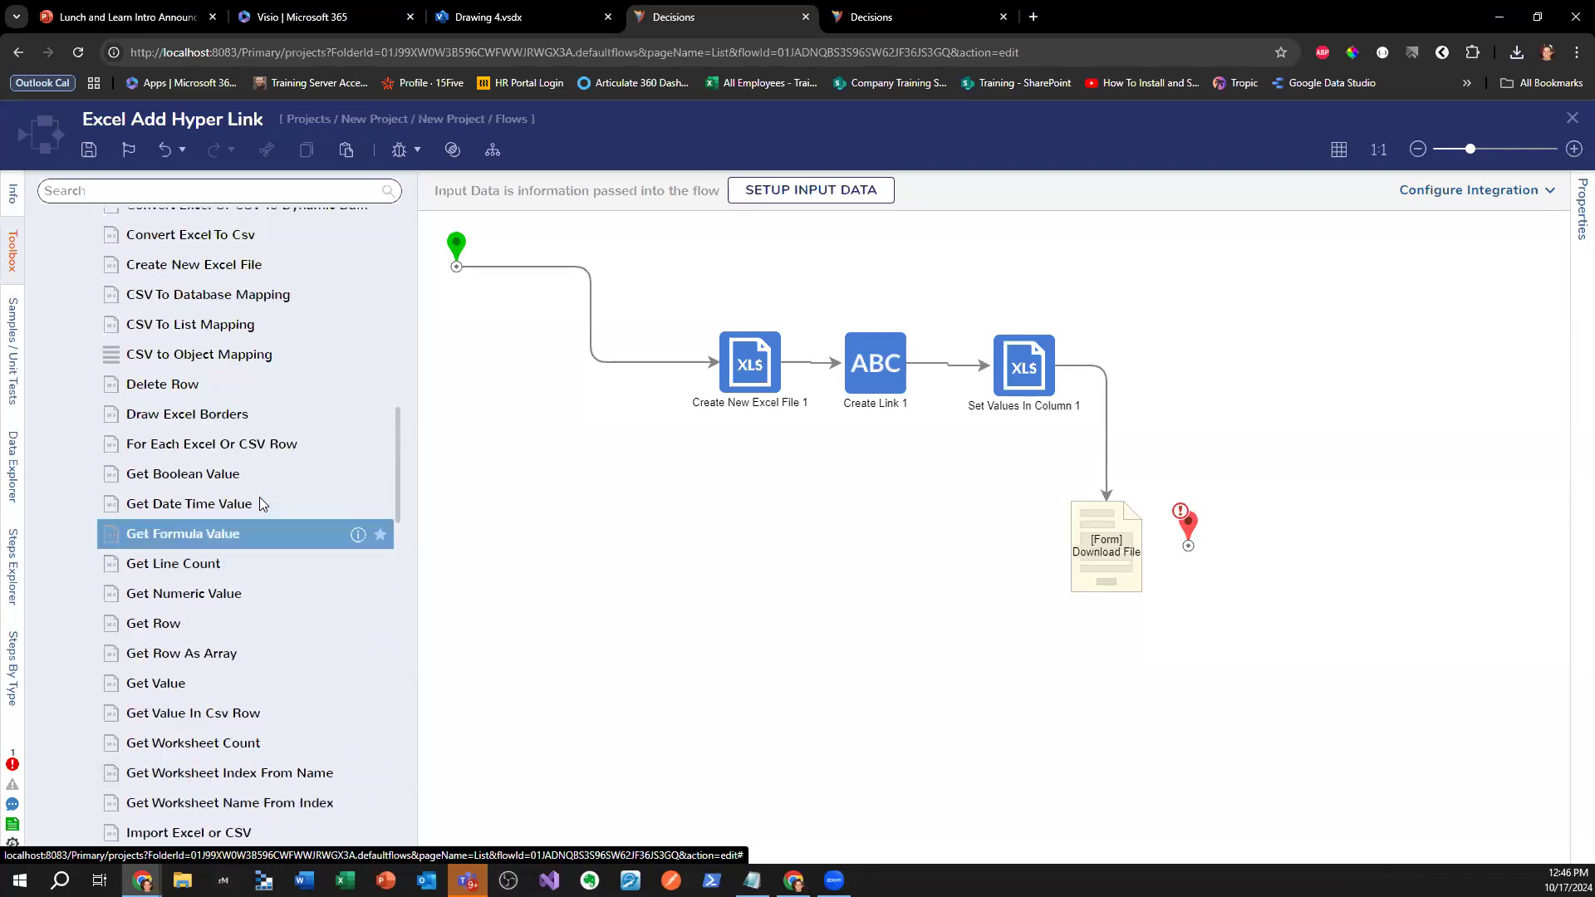
scroll(261, 500, up, 2)
scroll(262, 505, down, 9)
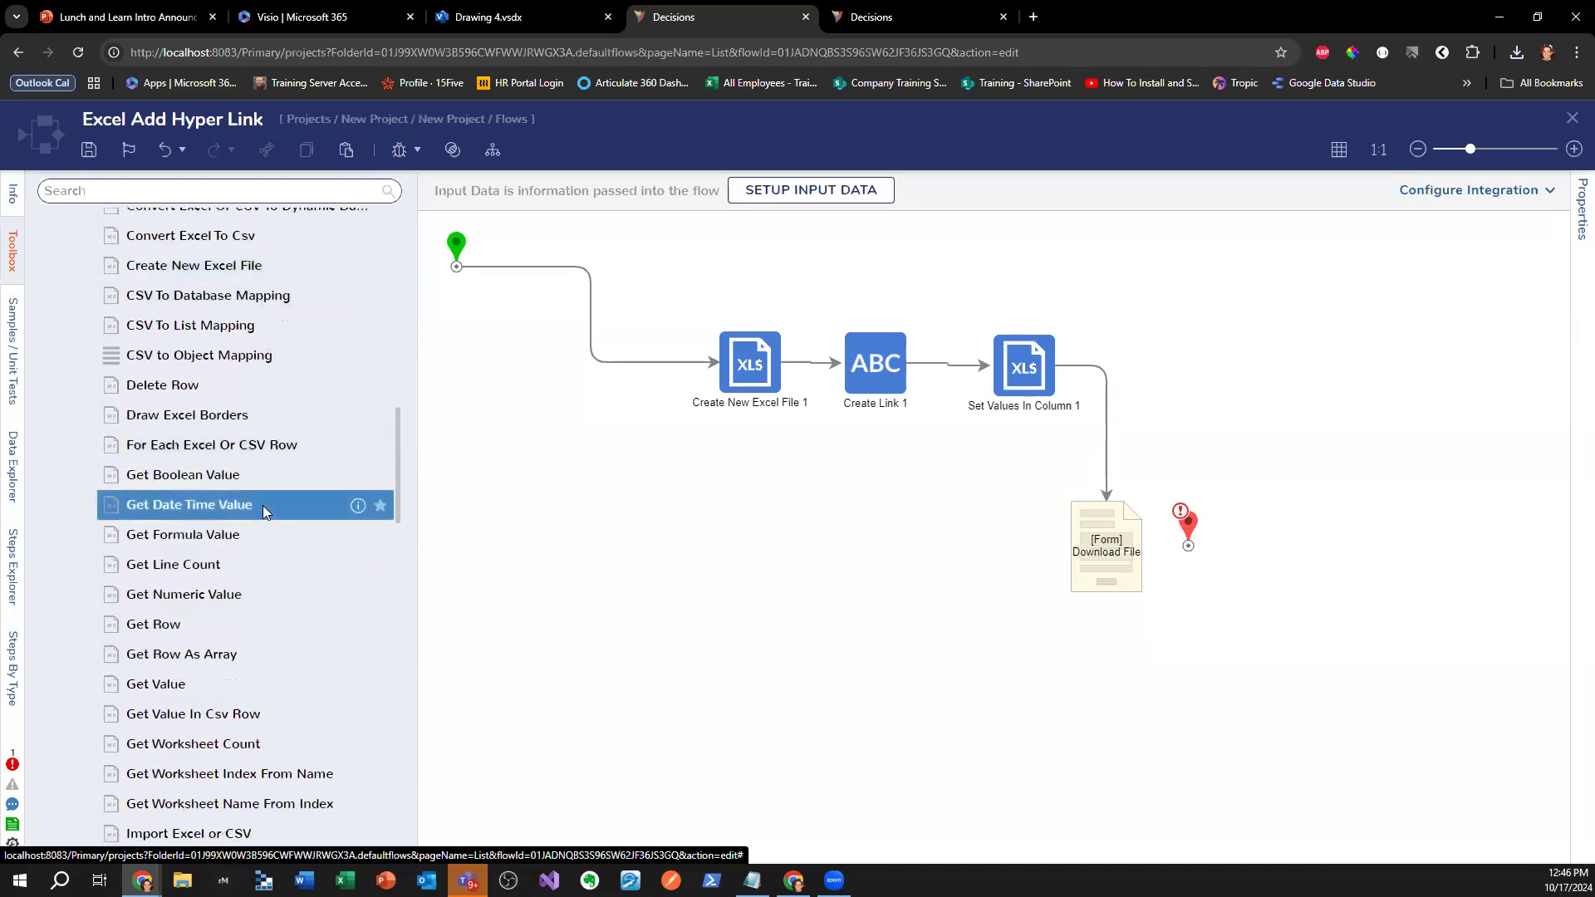
scroll(263, 505, down, 6)
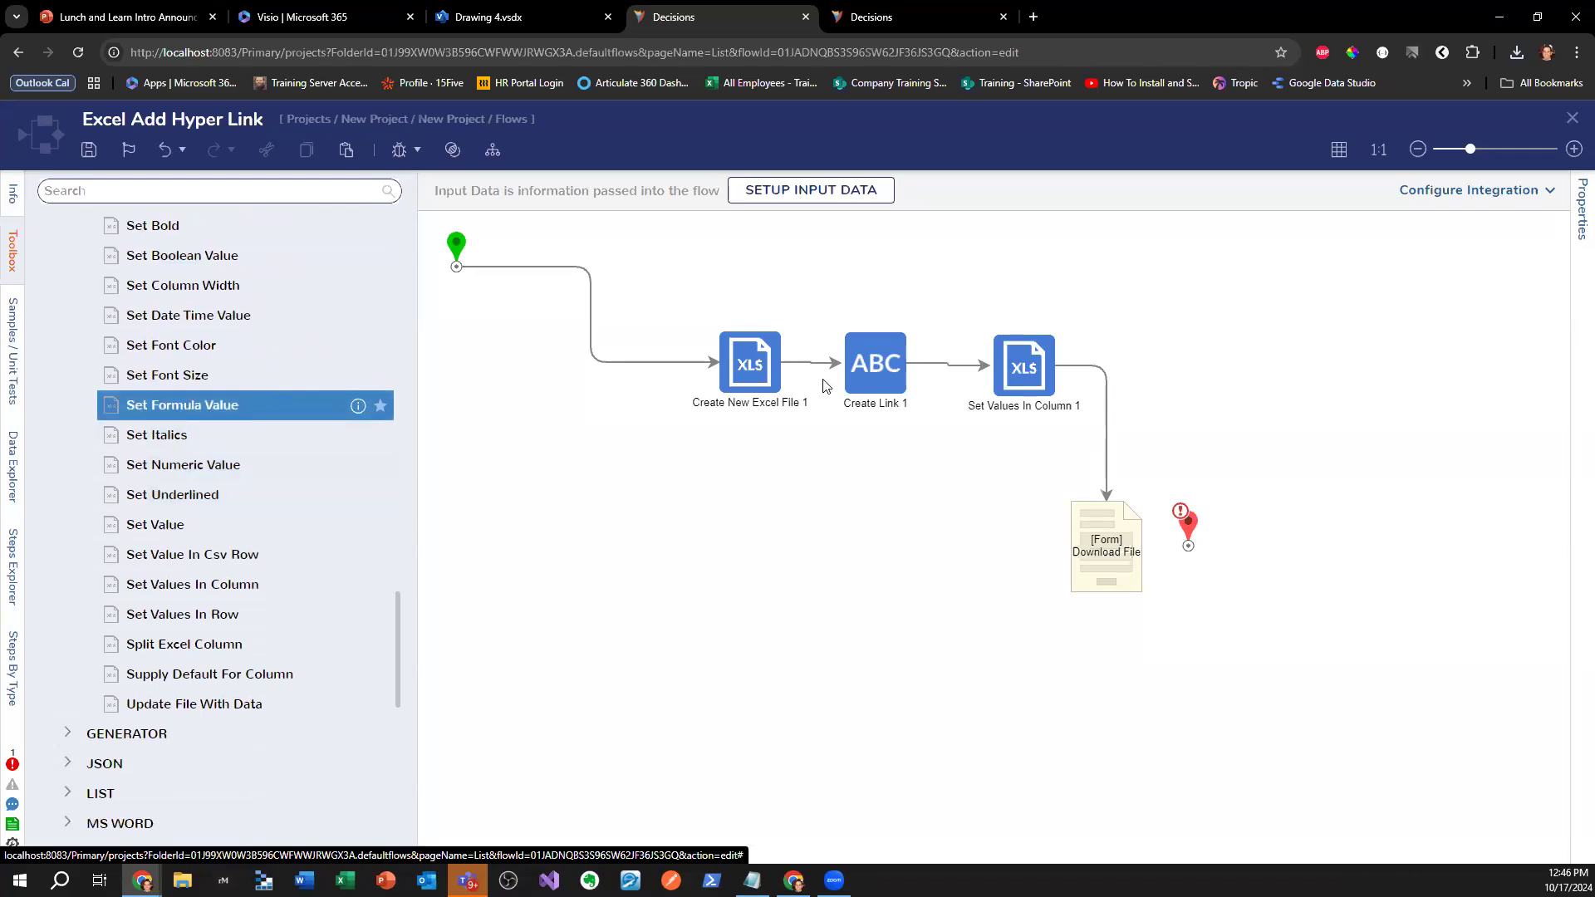
- Replace the Create Link step with a Create Data step between Create New Excel File and Set Values In Column
click(864, 370)
right_click(883, 384)
click(913, 380)
click(233, 192)
text(create)
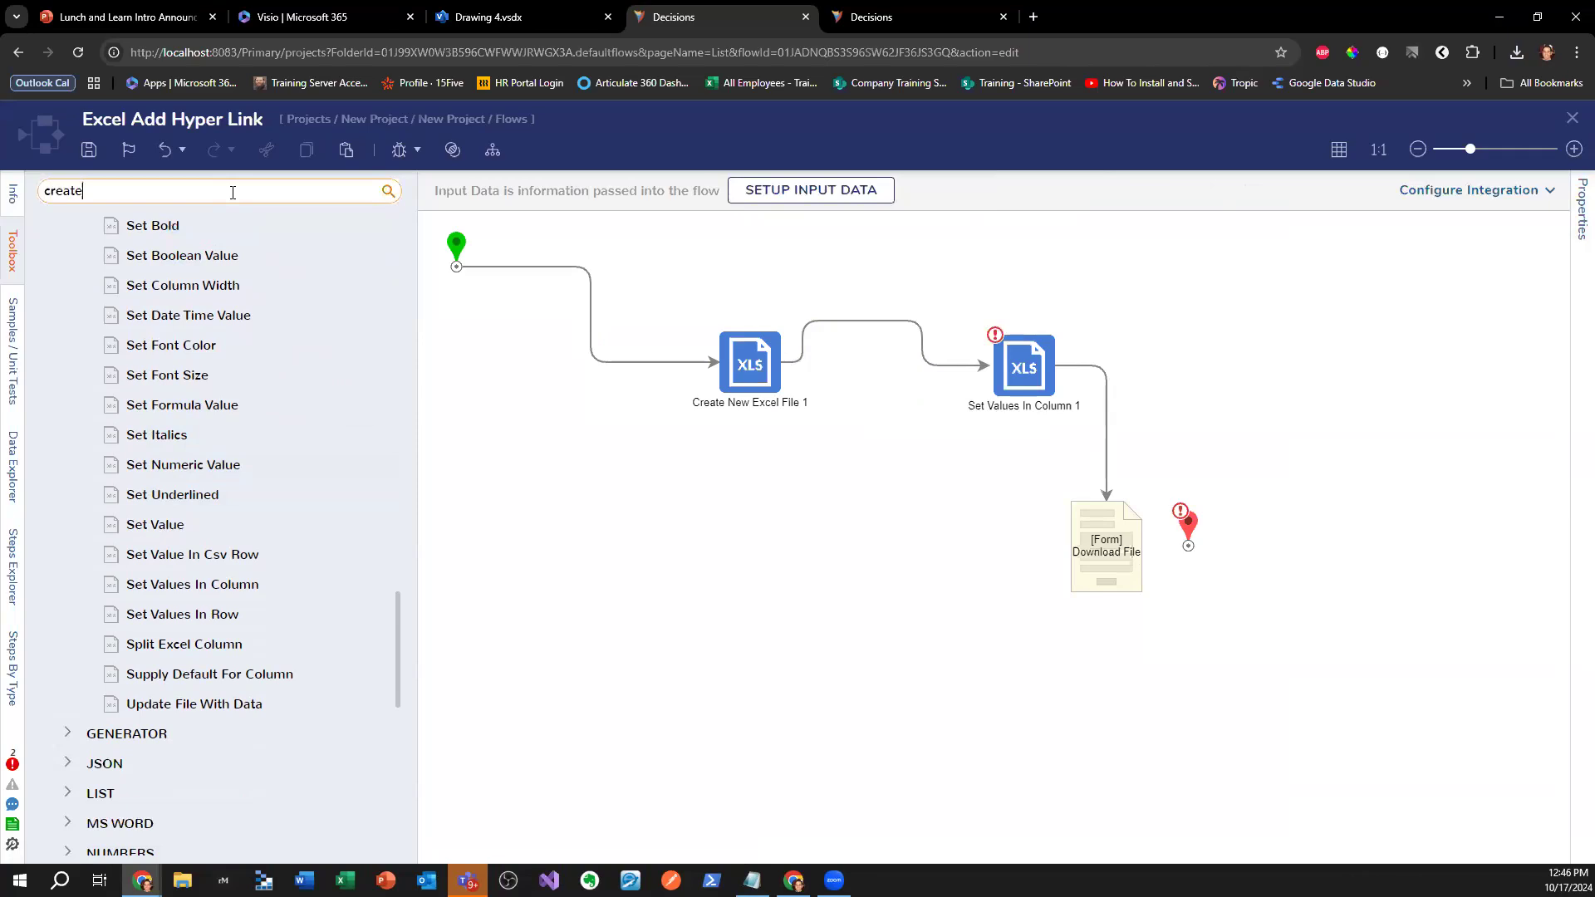
text( data)
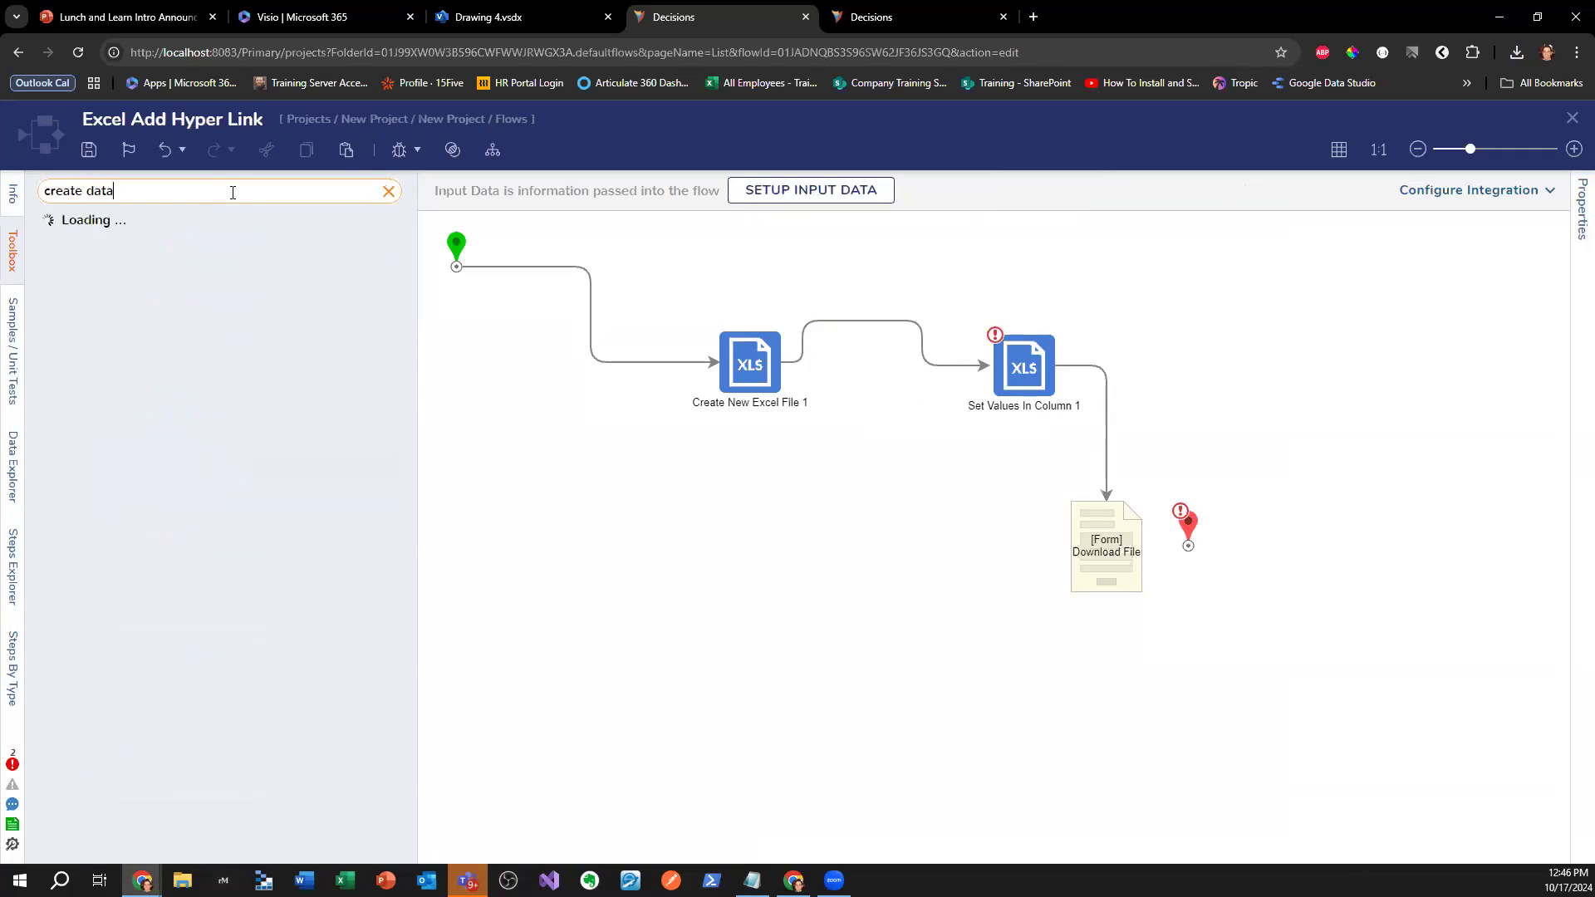
drag(178, 221, 887, 321)
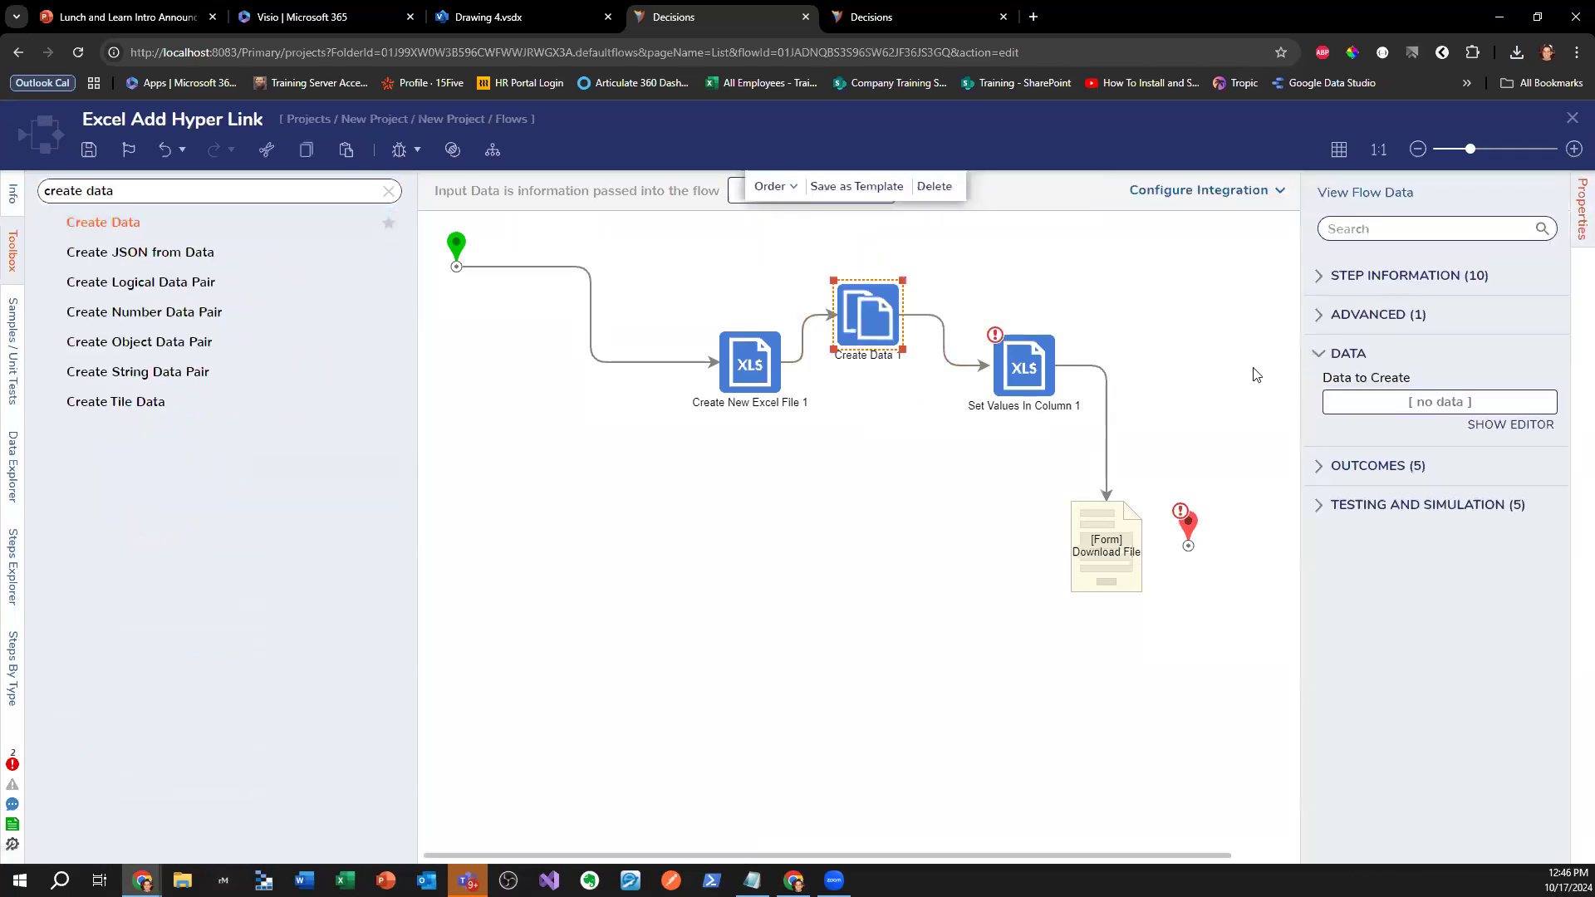
click(1525, 407)
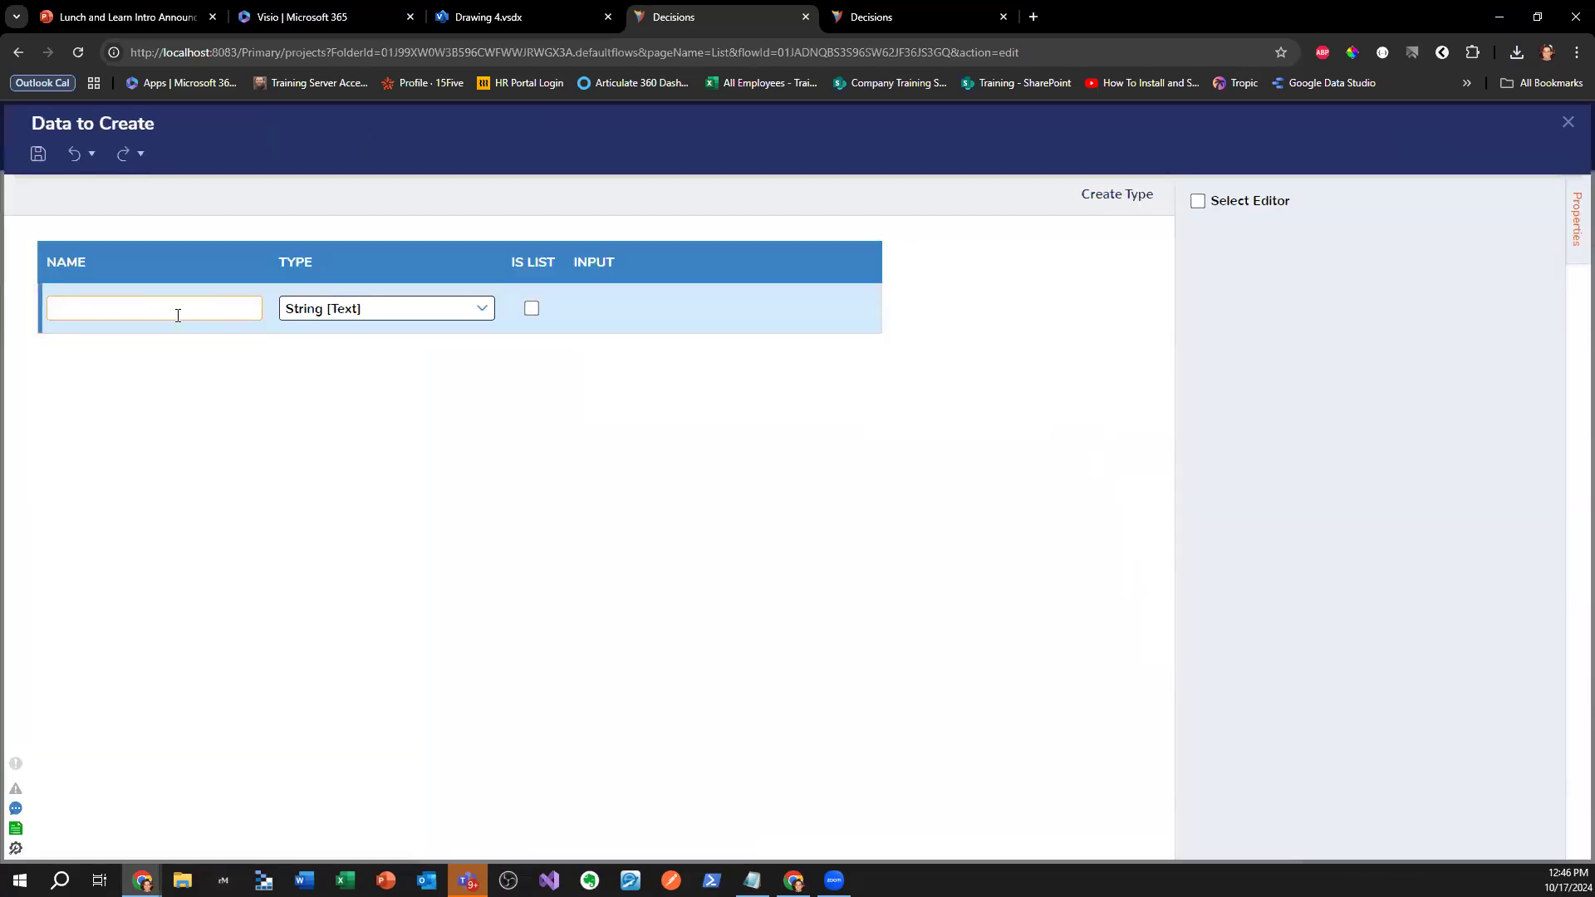
text(Url)
click(720, 313)
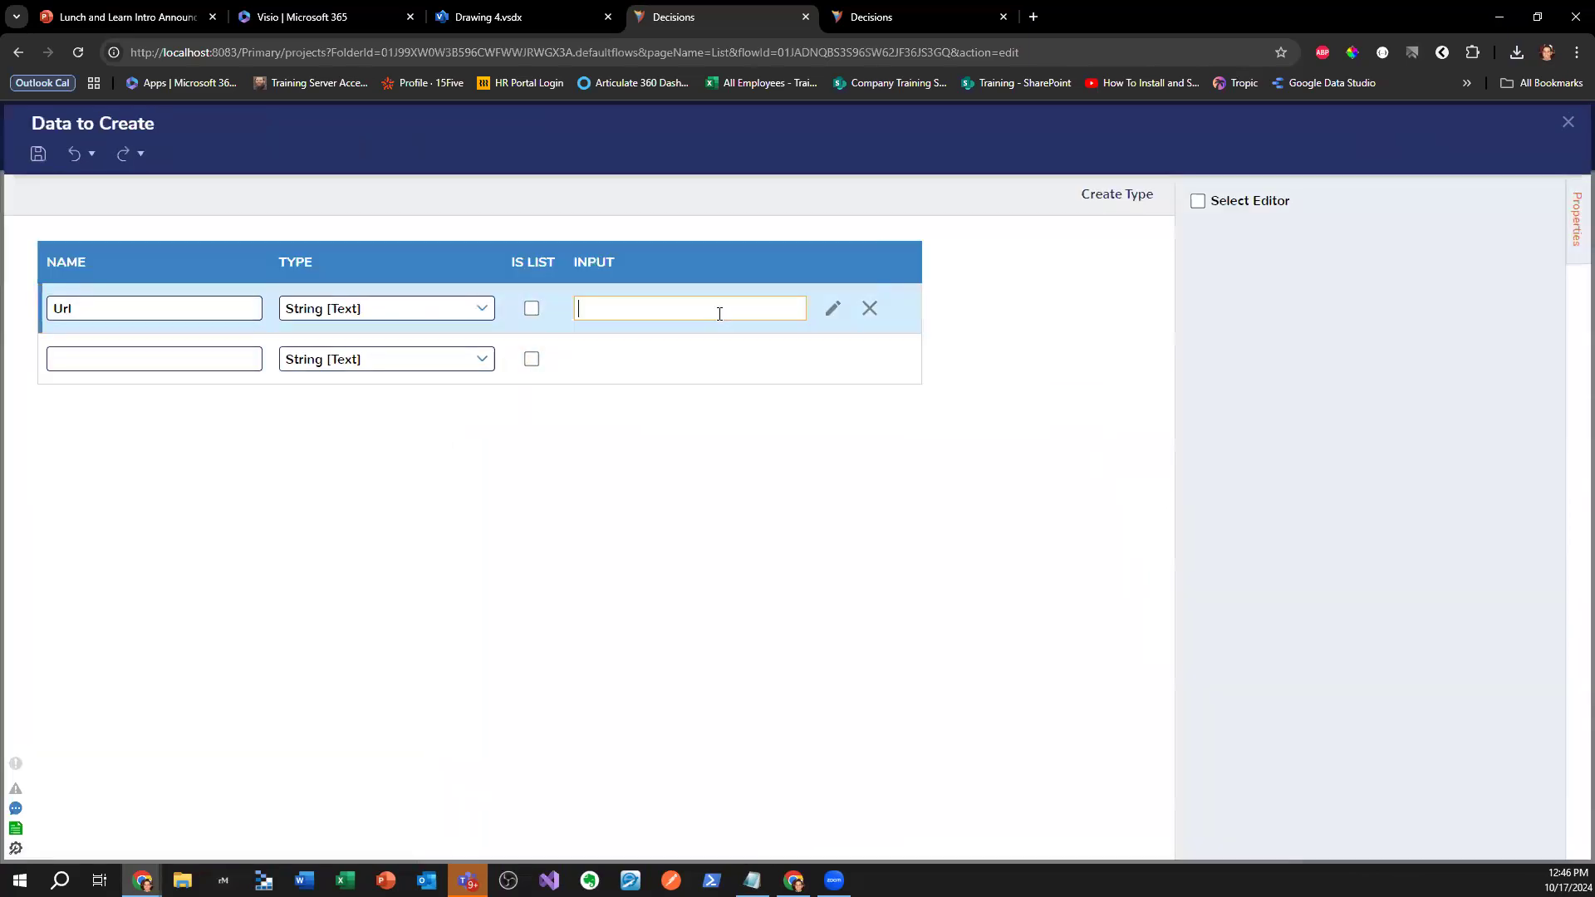
text(=hyperlink()
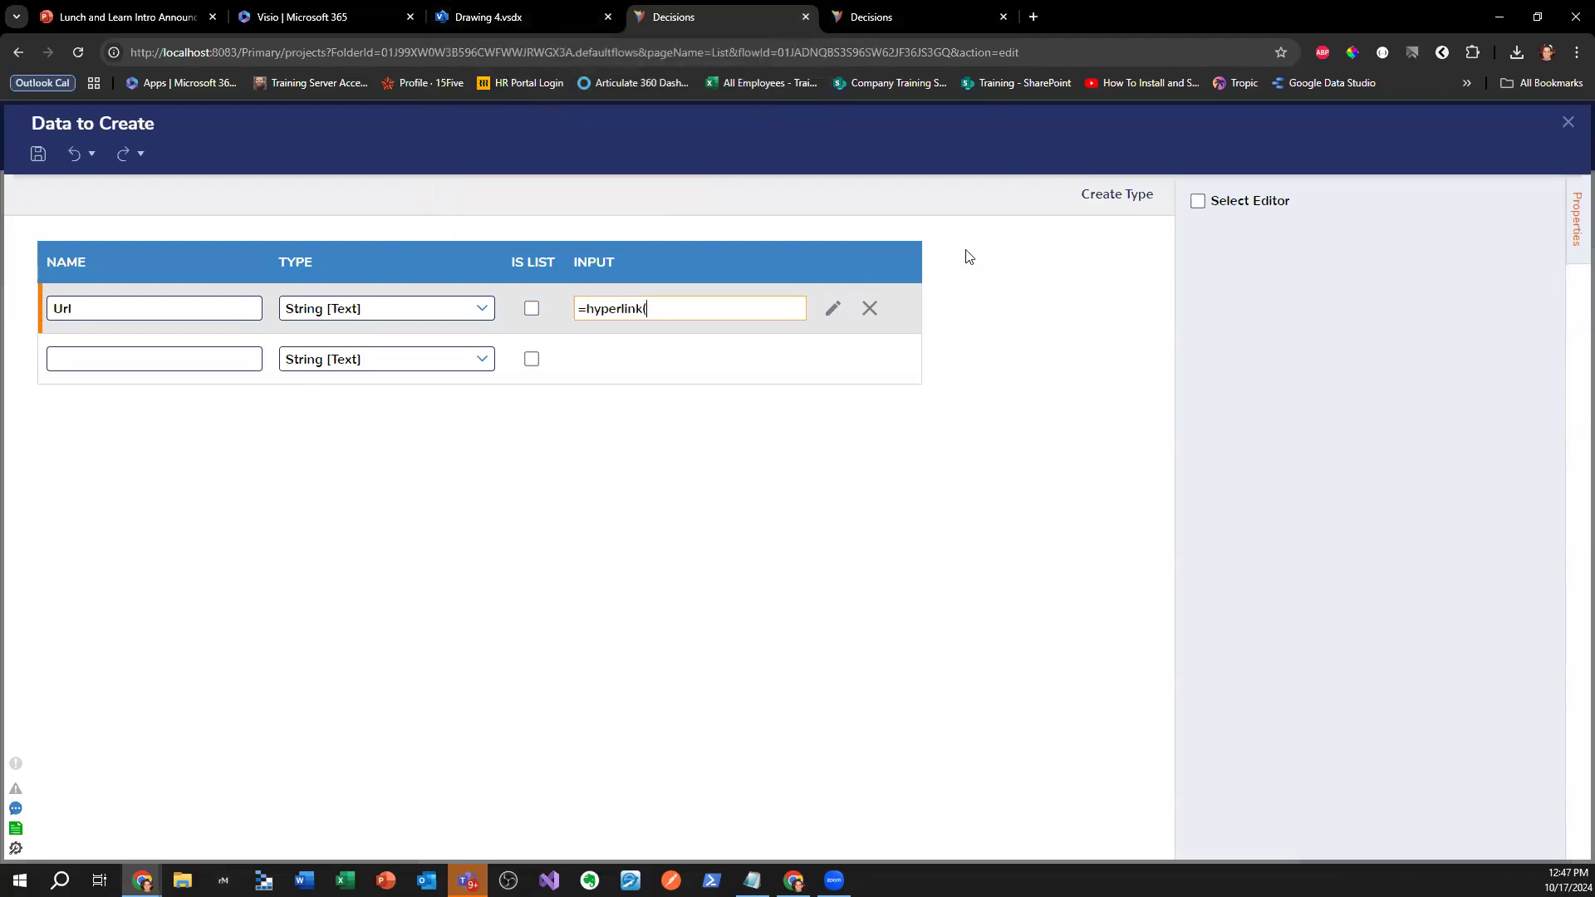
click(1569, 124)
click(918, 525)
click(859, 475)
- Define a String named Data with the value ClickMe in the Create Data step and save it
click(882, 366)
click(1501, 425)
text(Data)
click(593, 306)
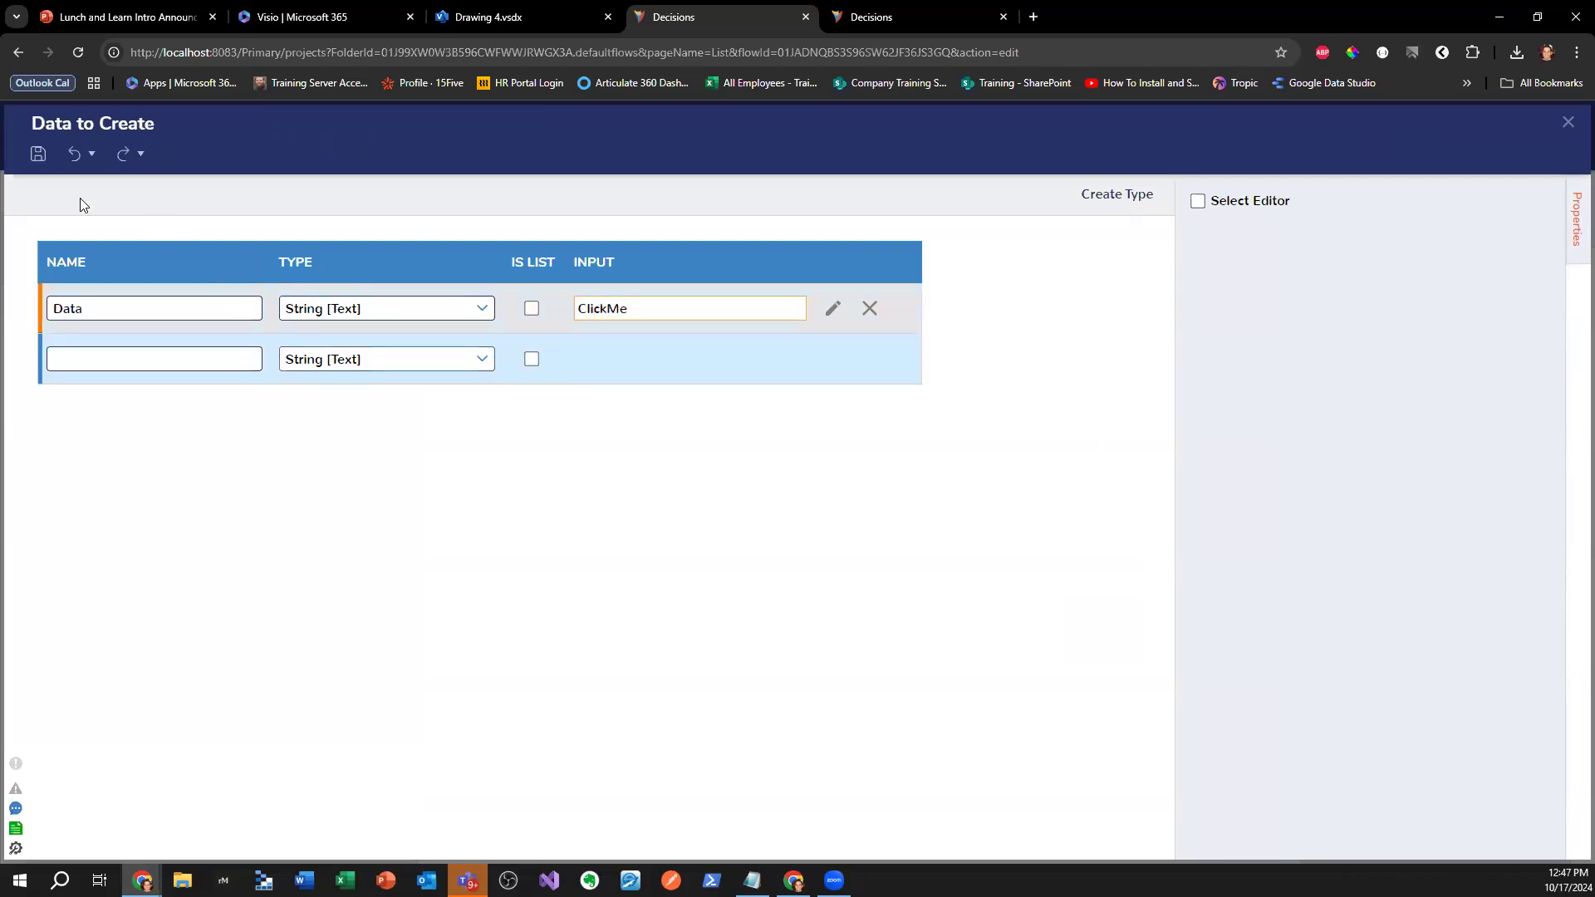
click(38, 154)
click(1001, 525)
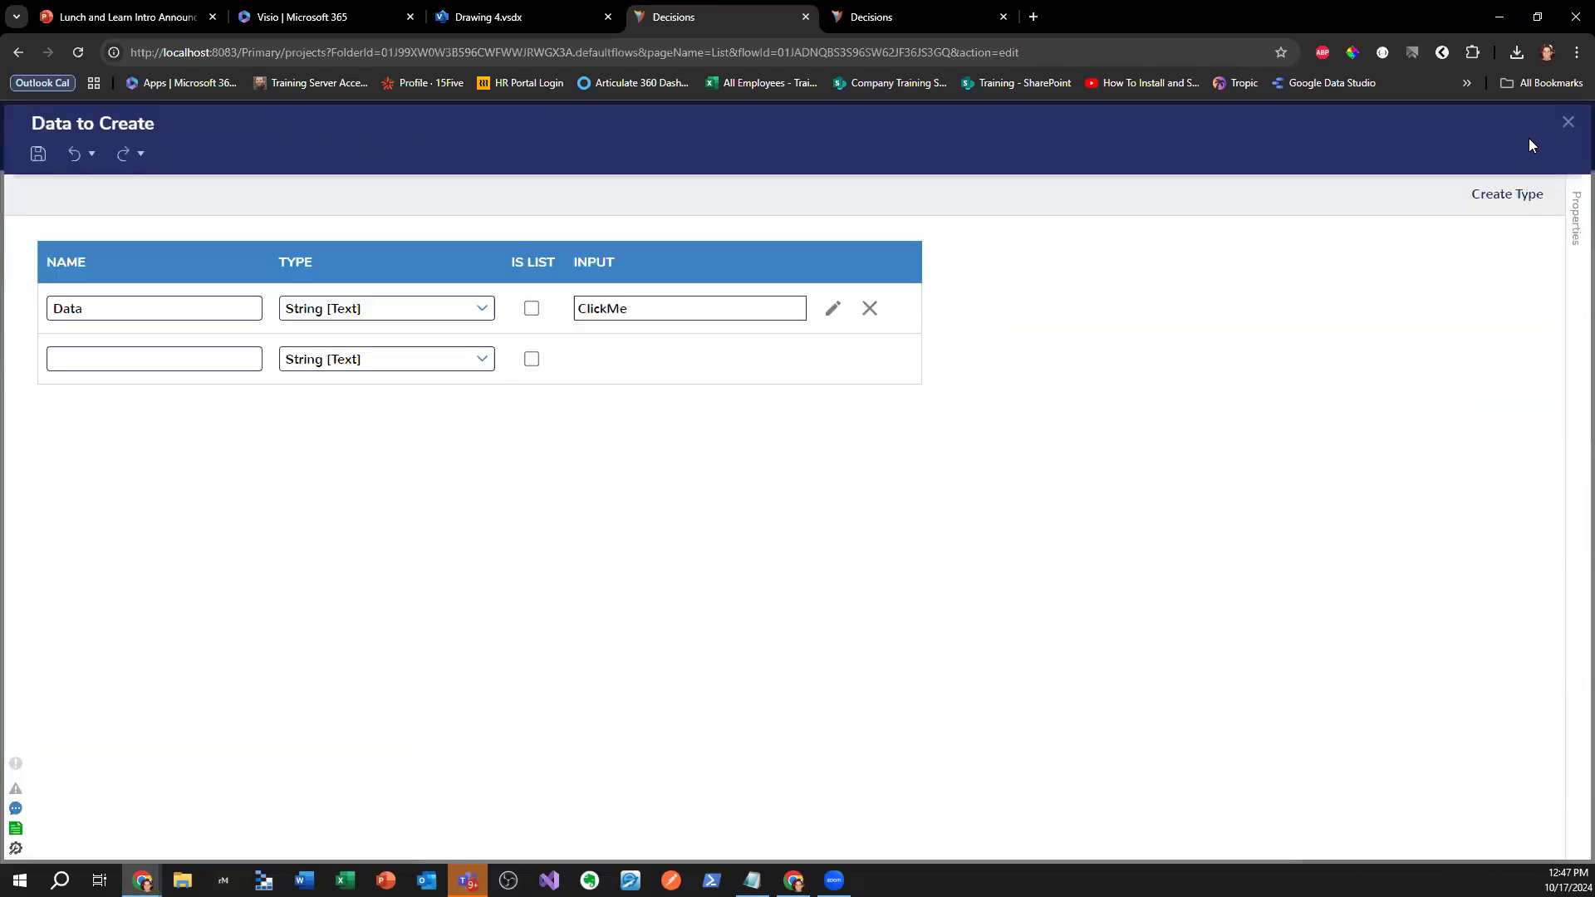
click(1566, 124)
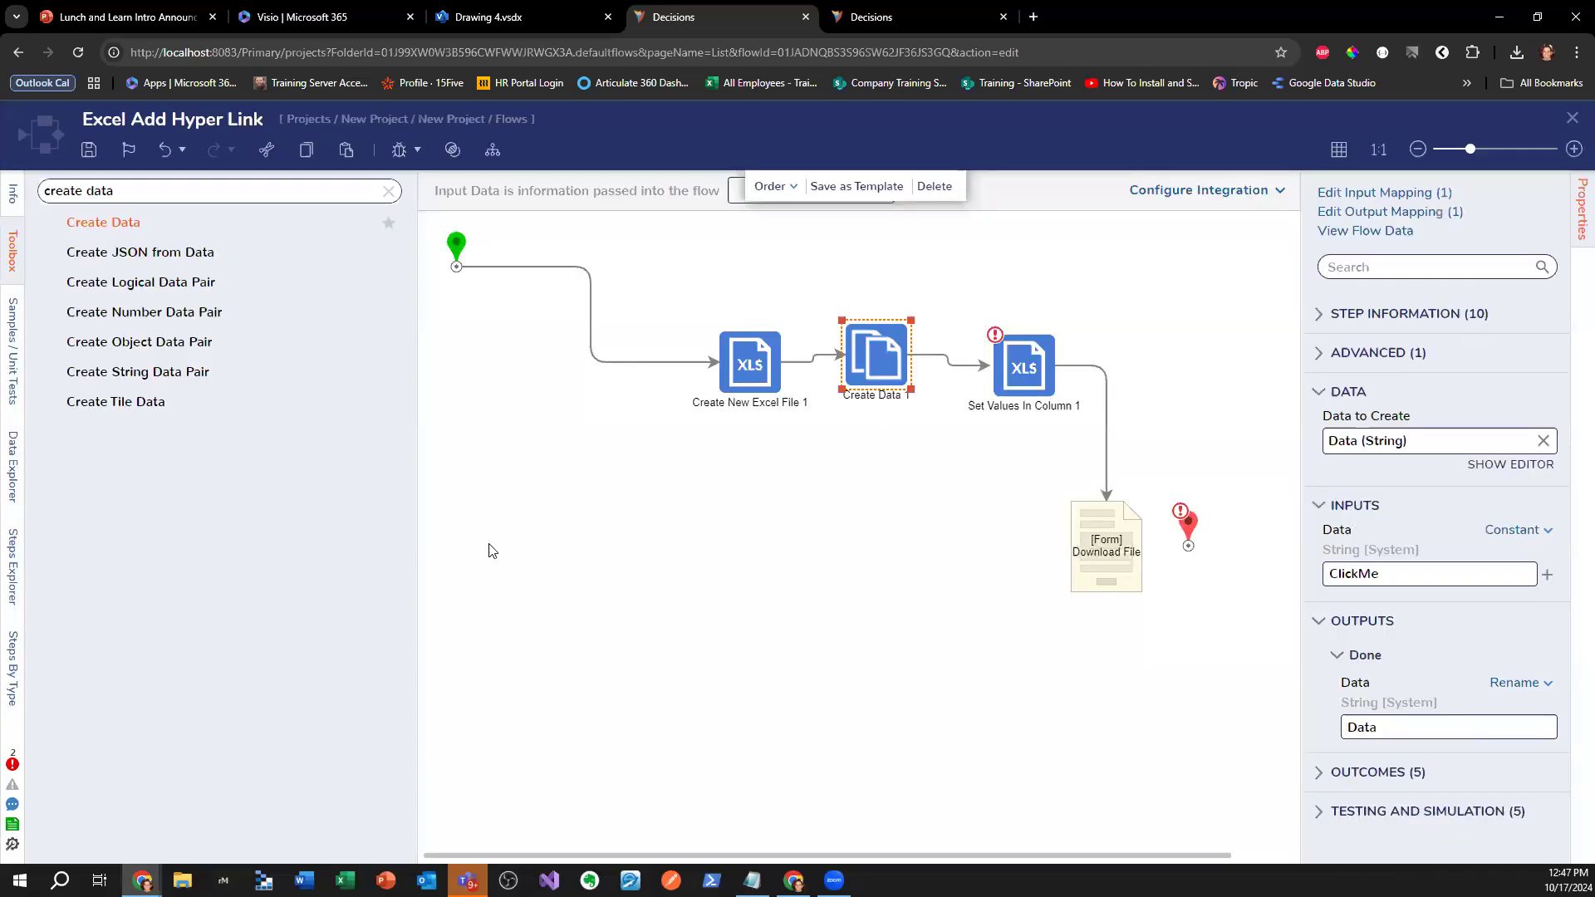
- Align the Create Data step with its neighbouring steps in the flow
click(388, 191)
scroll(191, 588, down, 5)
click(83, 458)
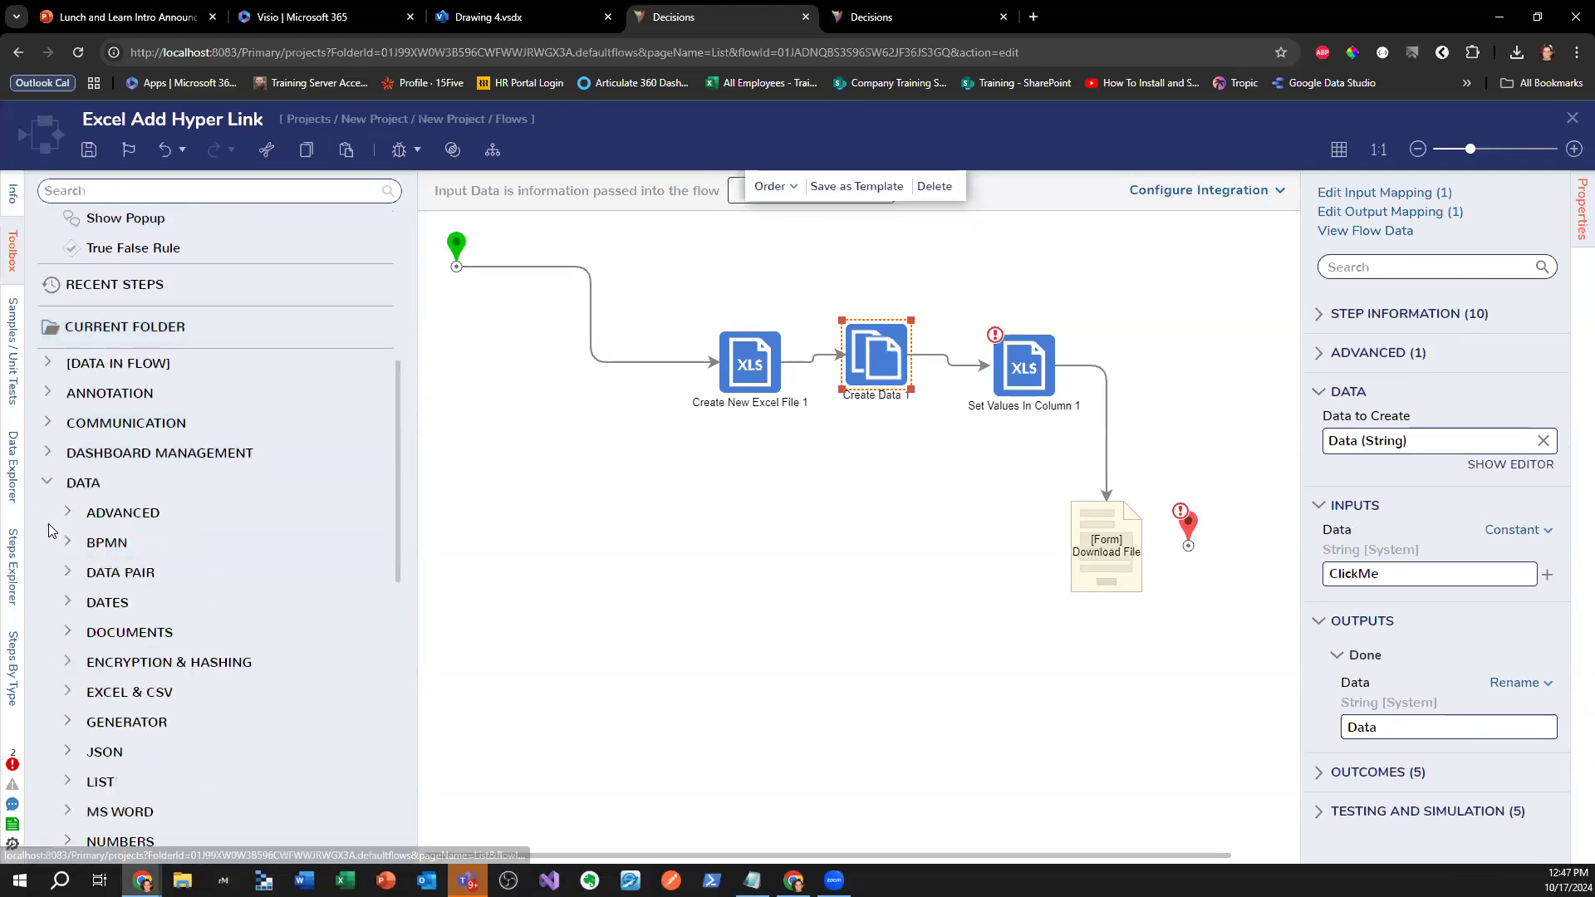
scroll(78, 489, down, 3)
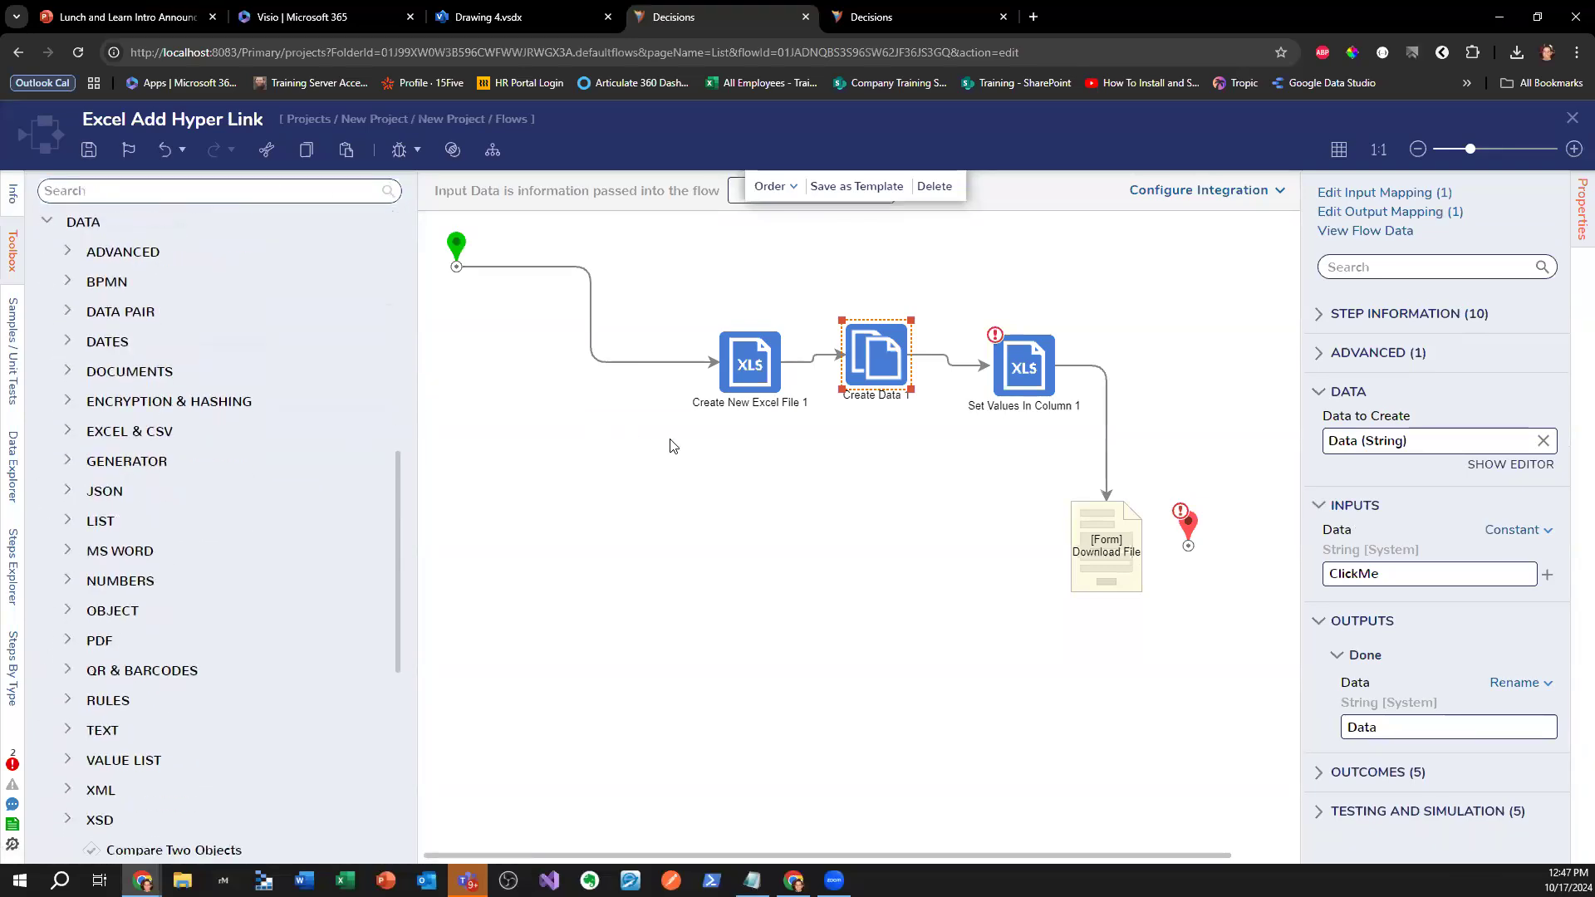
drag(863, 373, 872, 382)
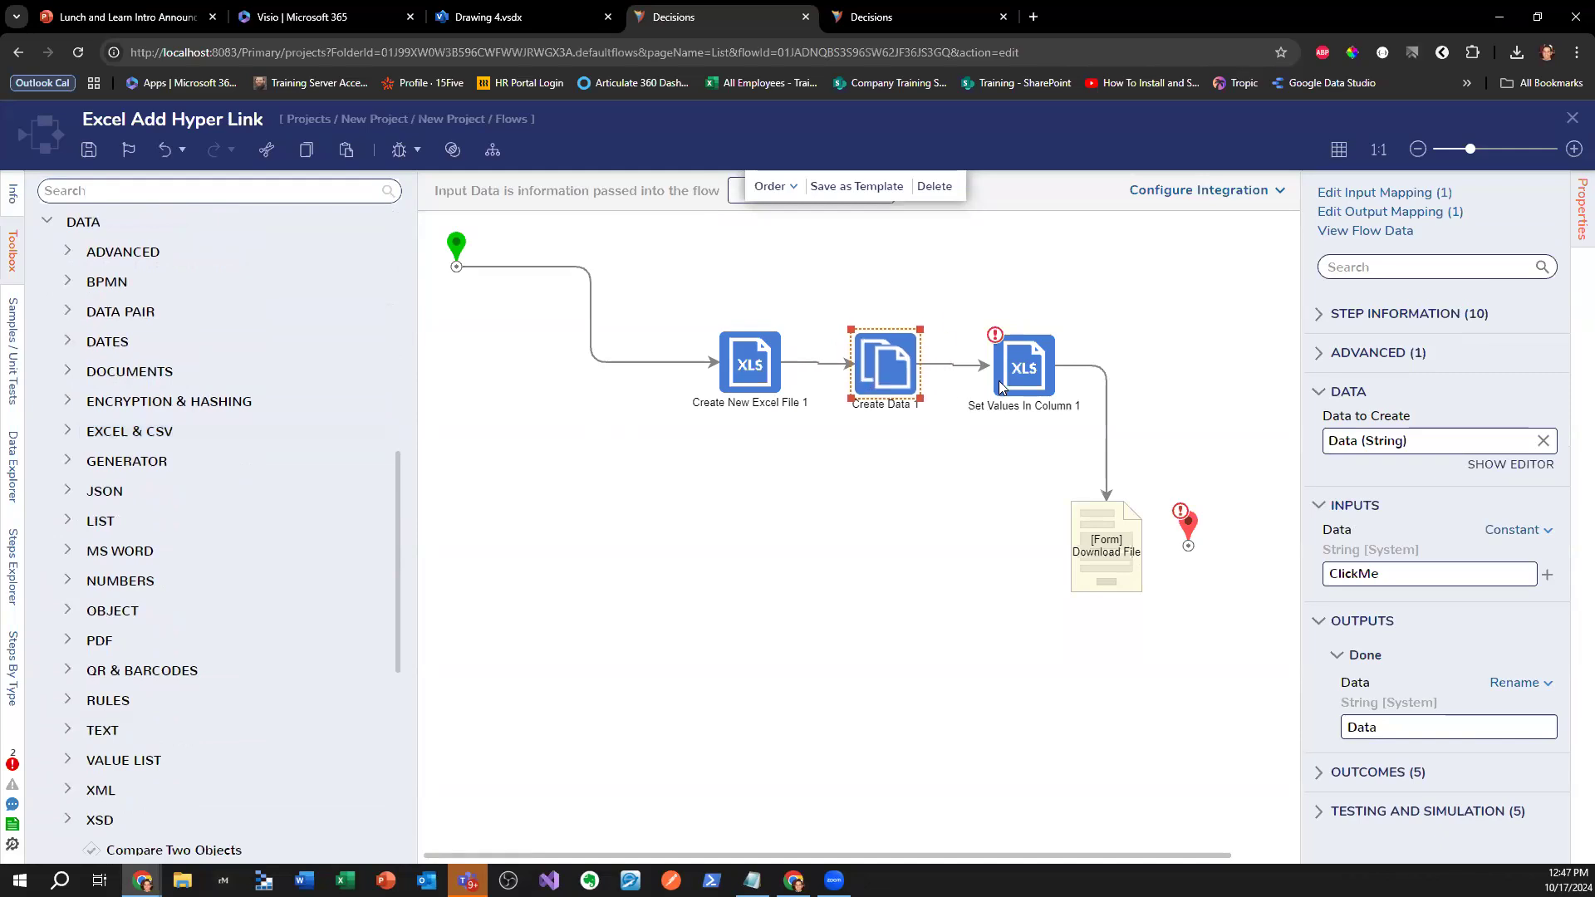
- Map Item 0 of the New Values in Set Values In Column to Data from the flow
click(1013, 387)
scroll(1470, 519, down, 6)
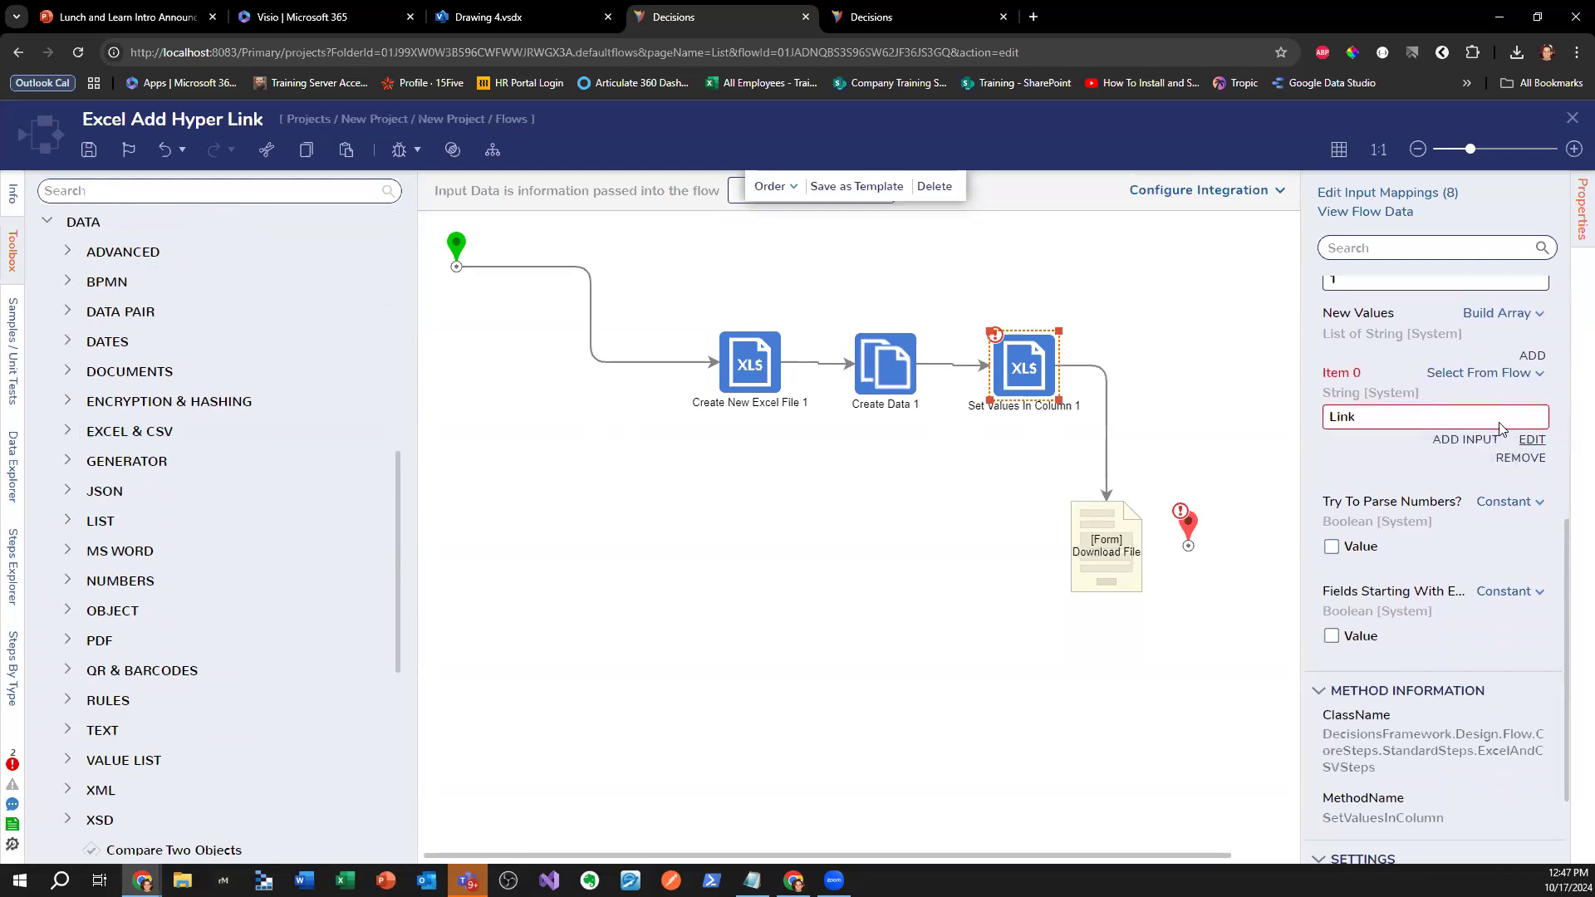
click(1501, 424)
click(1061, 267)
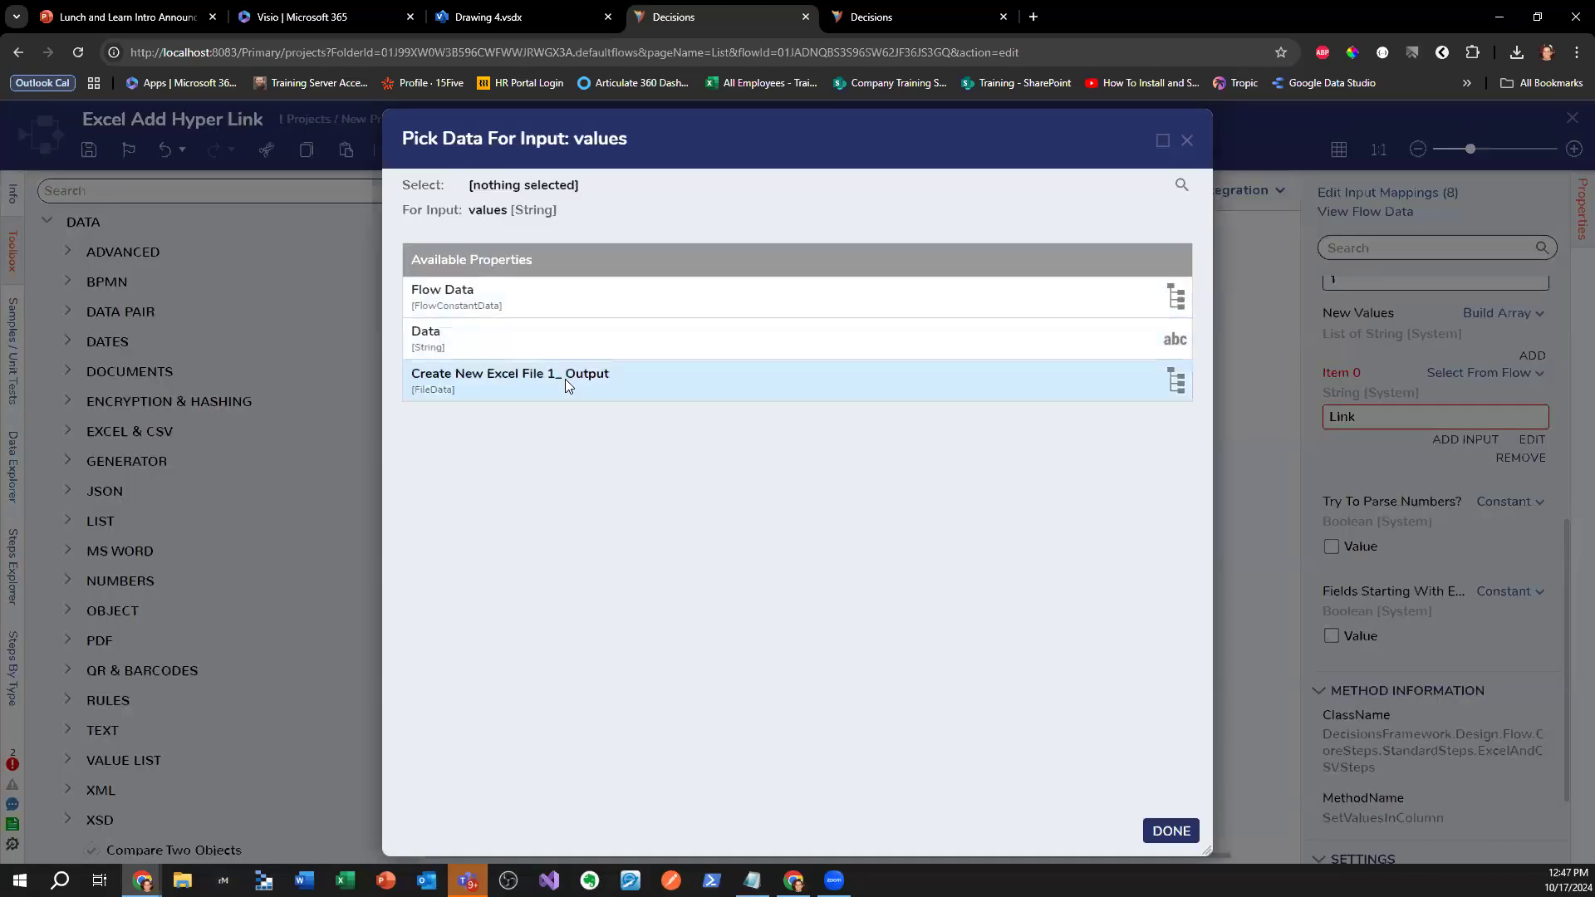
click(581, 337)
click(1196, 841)
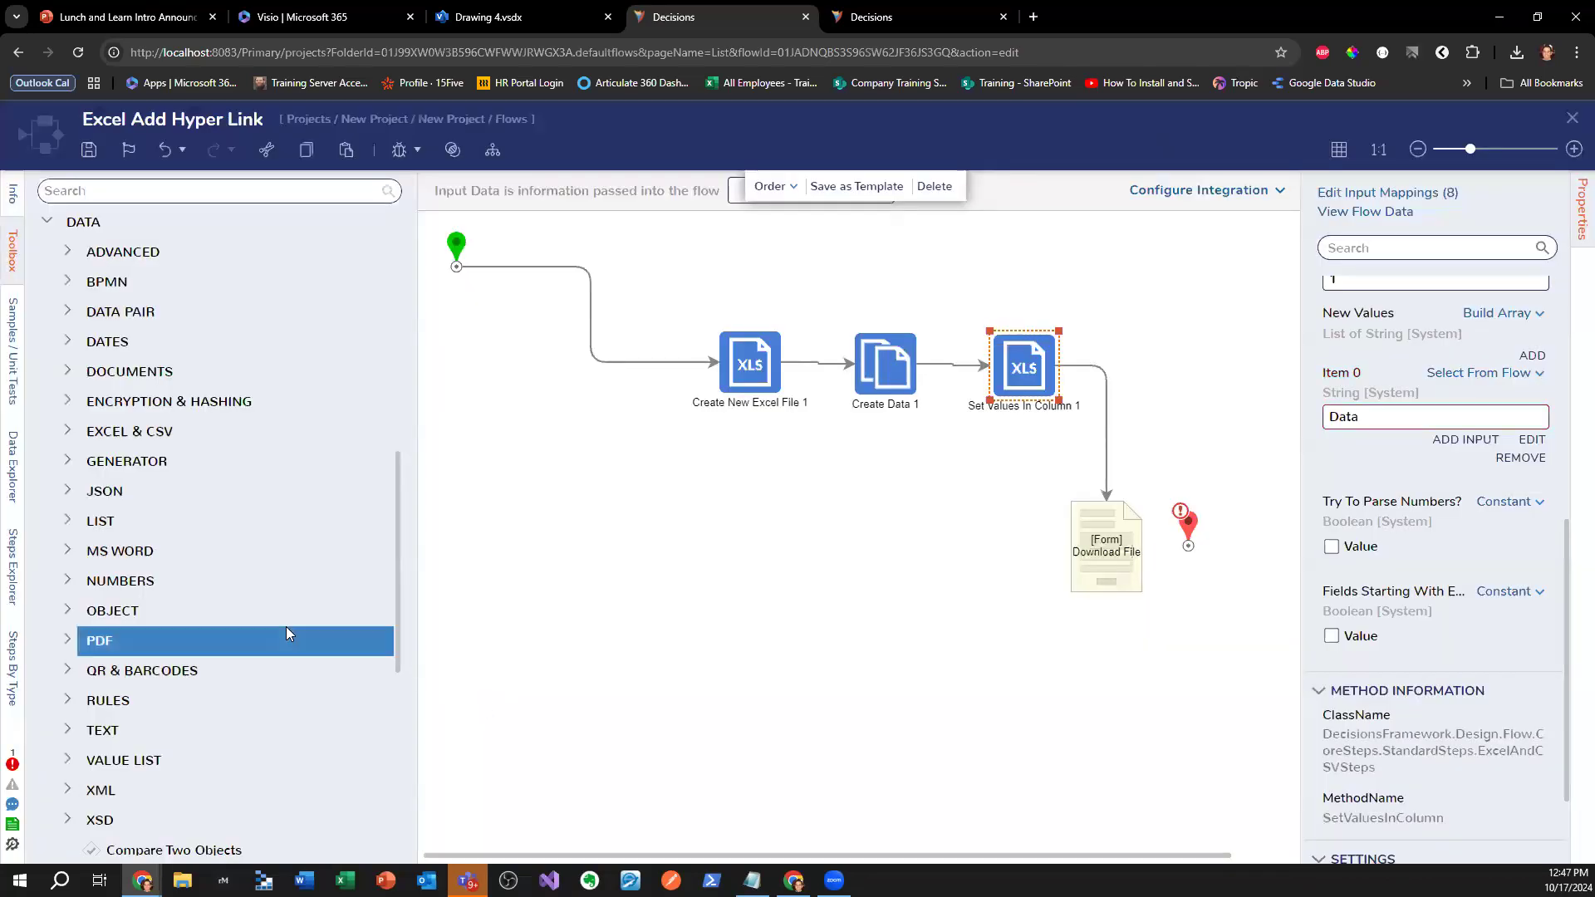
scroll(191, 606, down, 3)
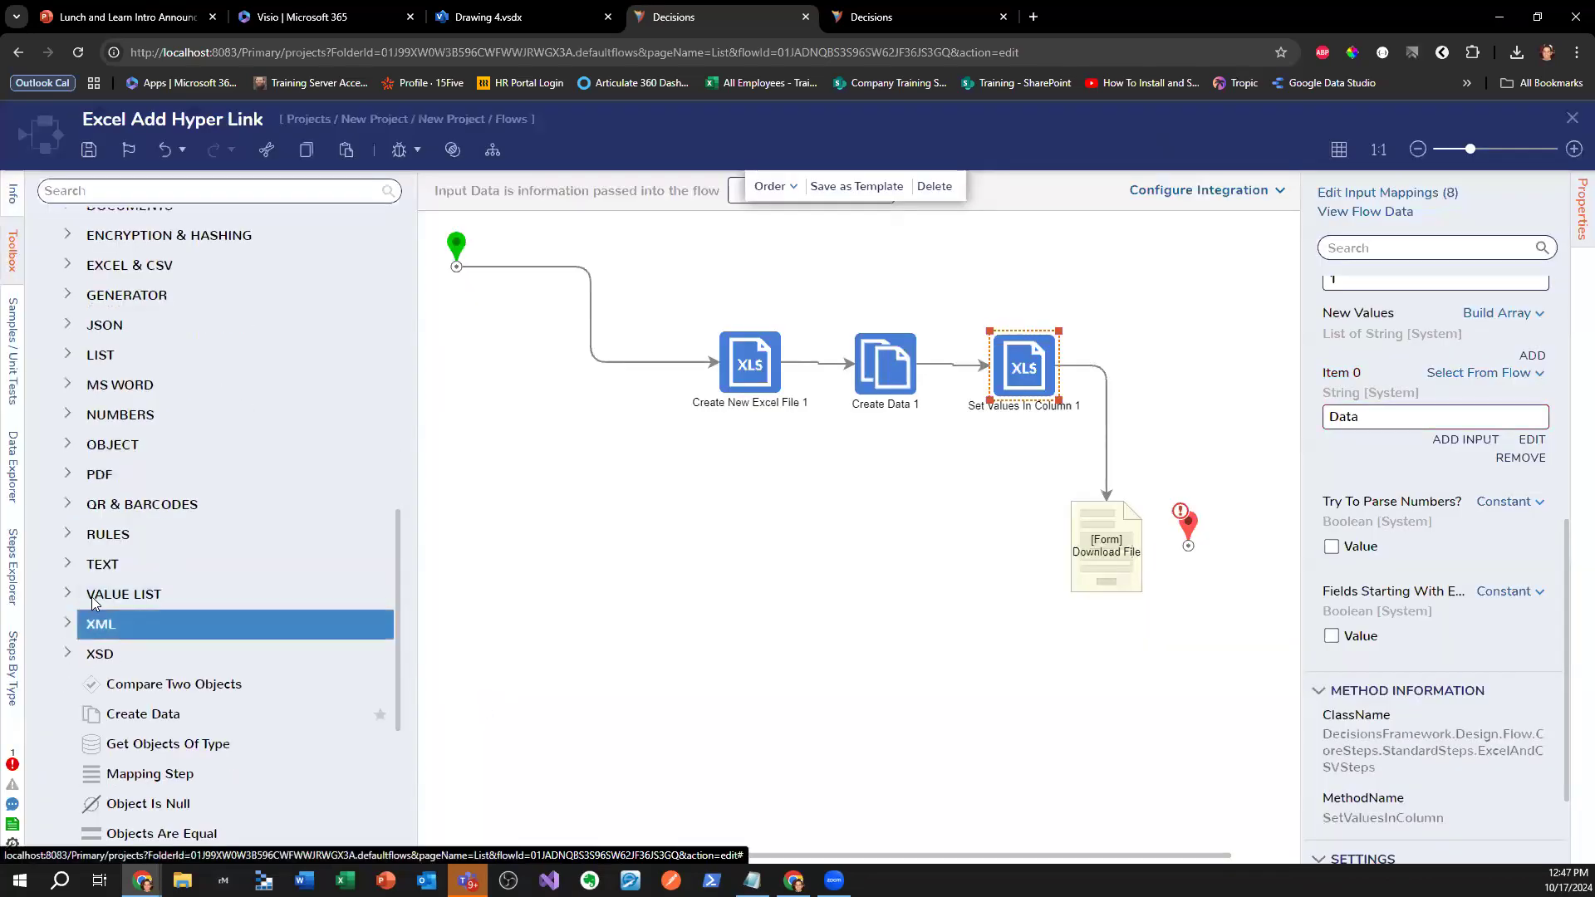
scroll(141, 591, up, 3)
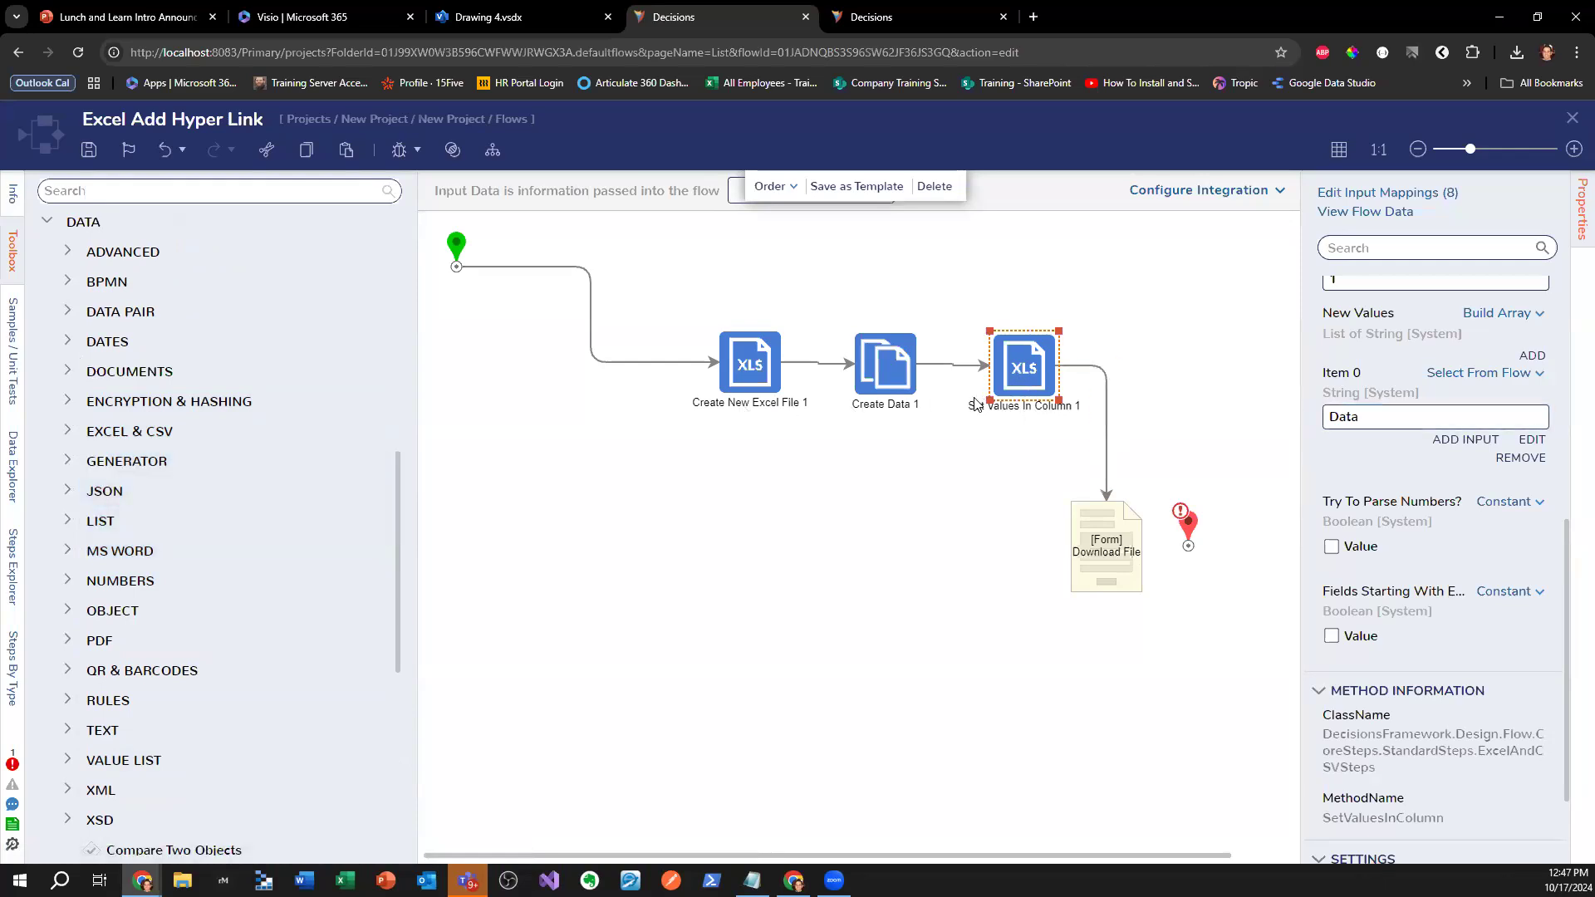
click(1532, 439)
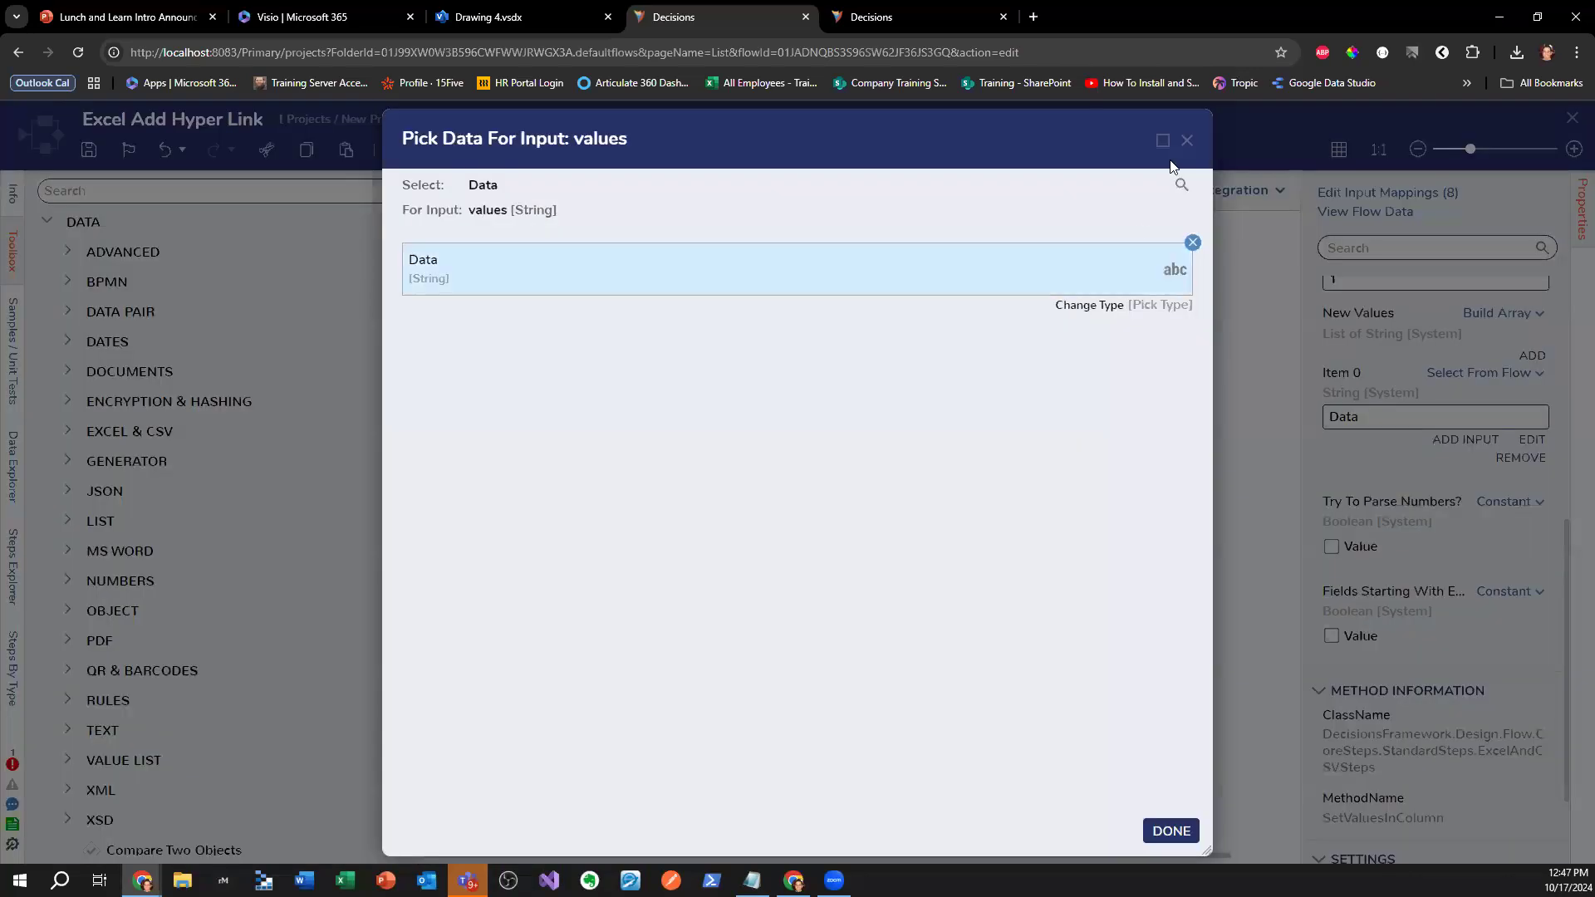
click(1187, 141)
- Switch Item 0 of the New Values to Merge Plain Text and enter ClickMe as the merge text
click(1505, 376)
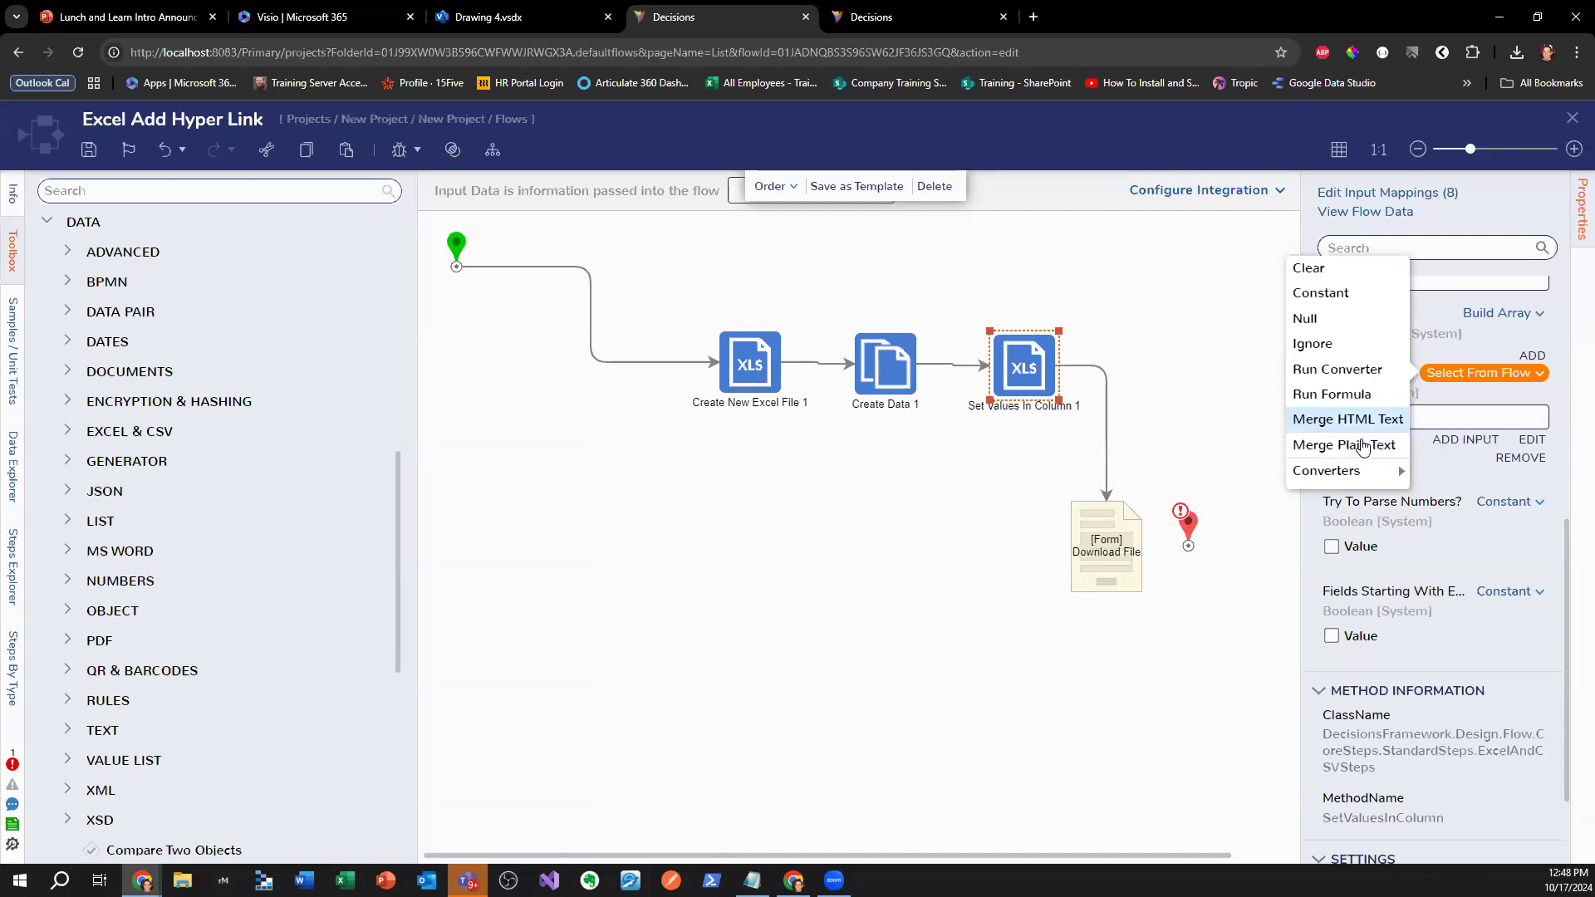
click(1363, 446)
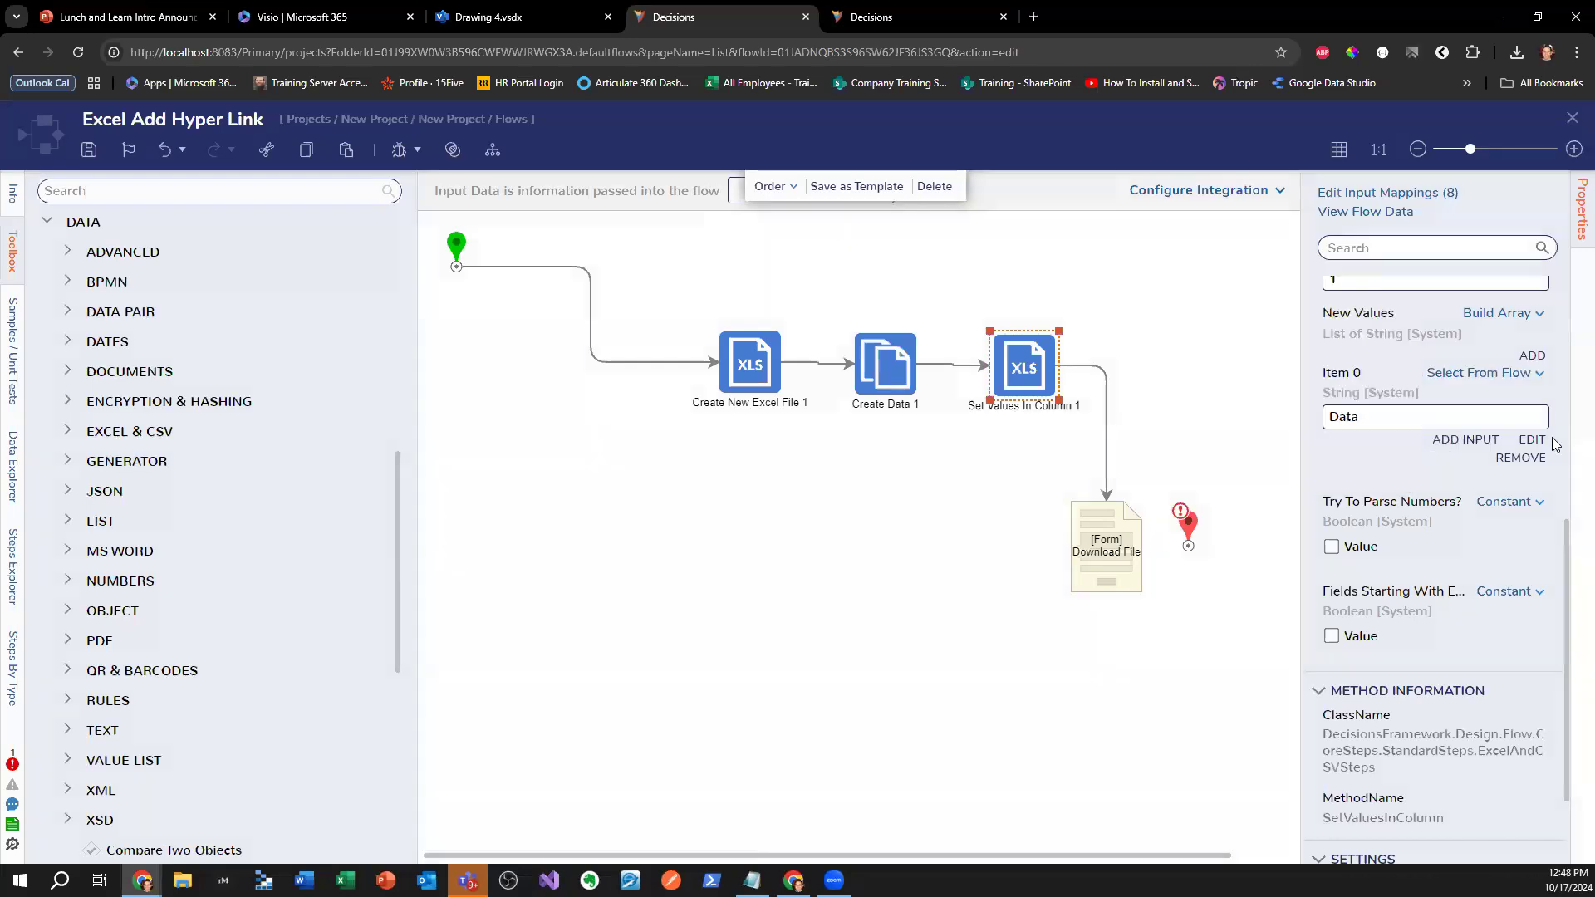
click(1502, 453)
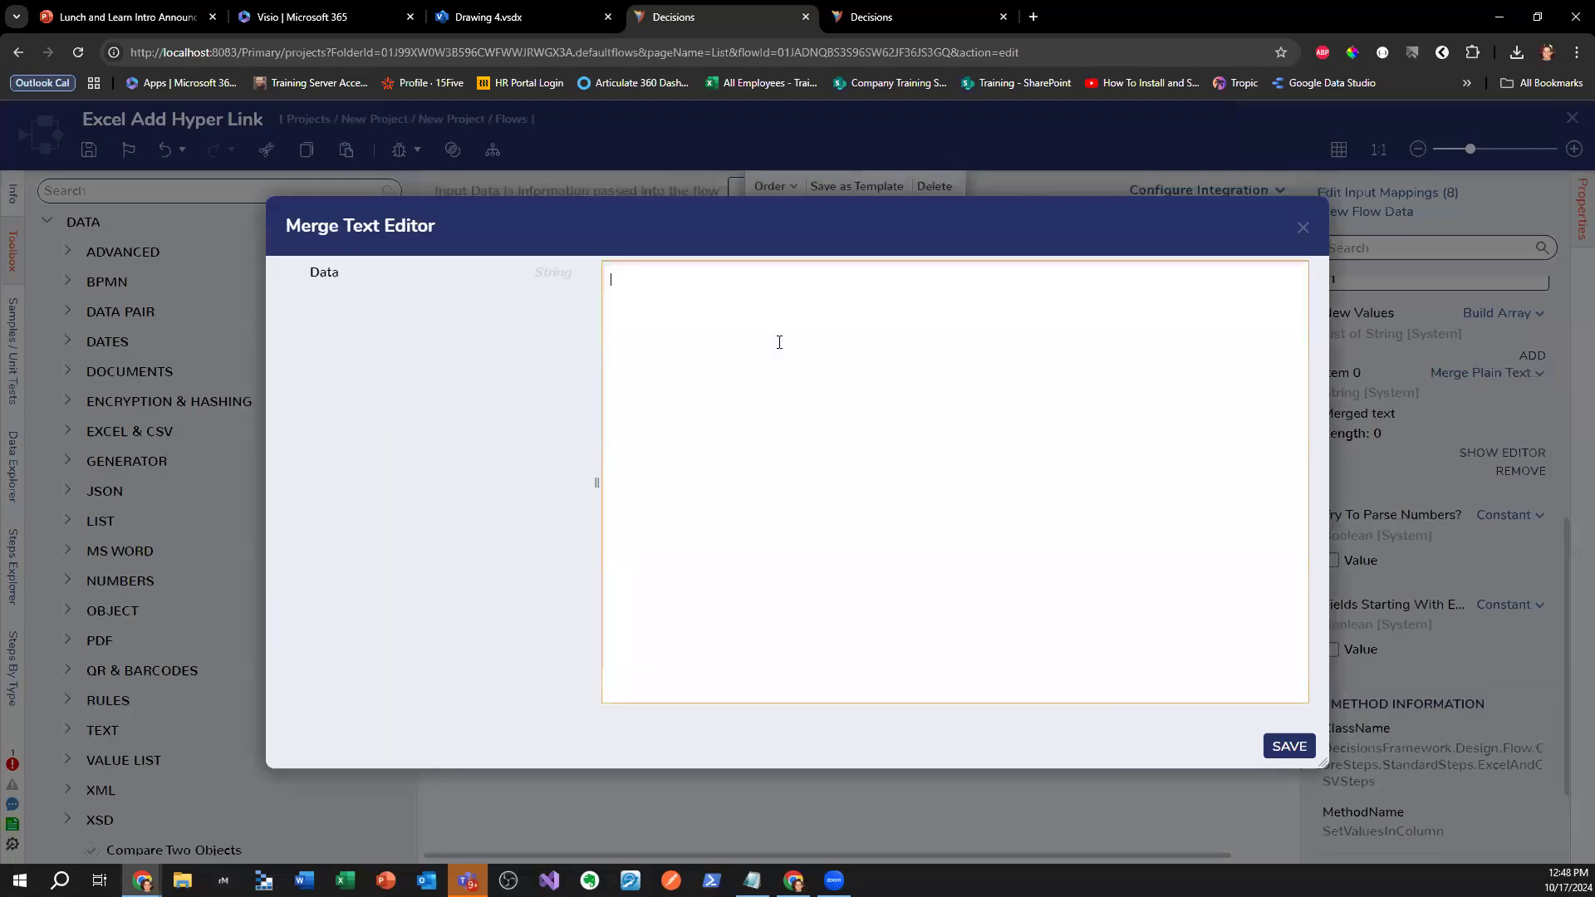
text(ClickMe)
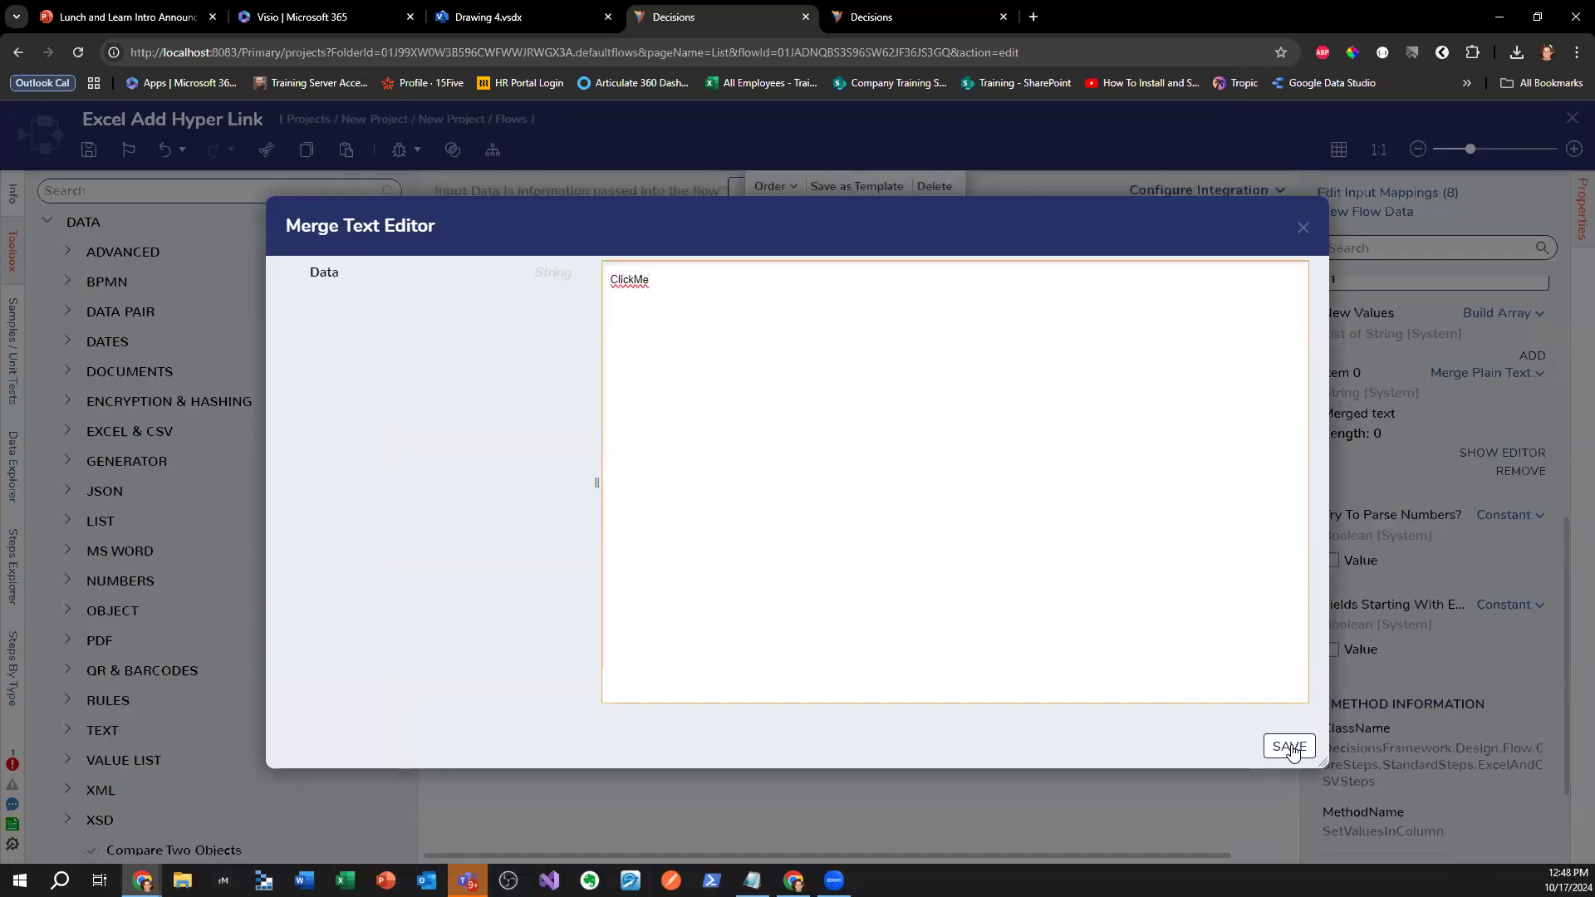
click(1033, 17)
click(974, 49)
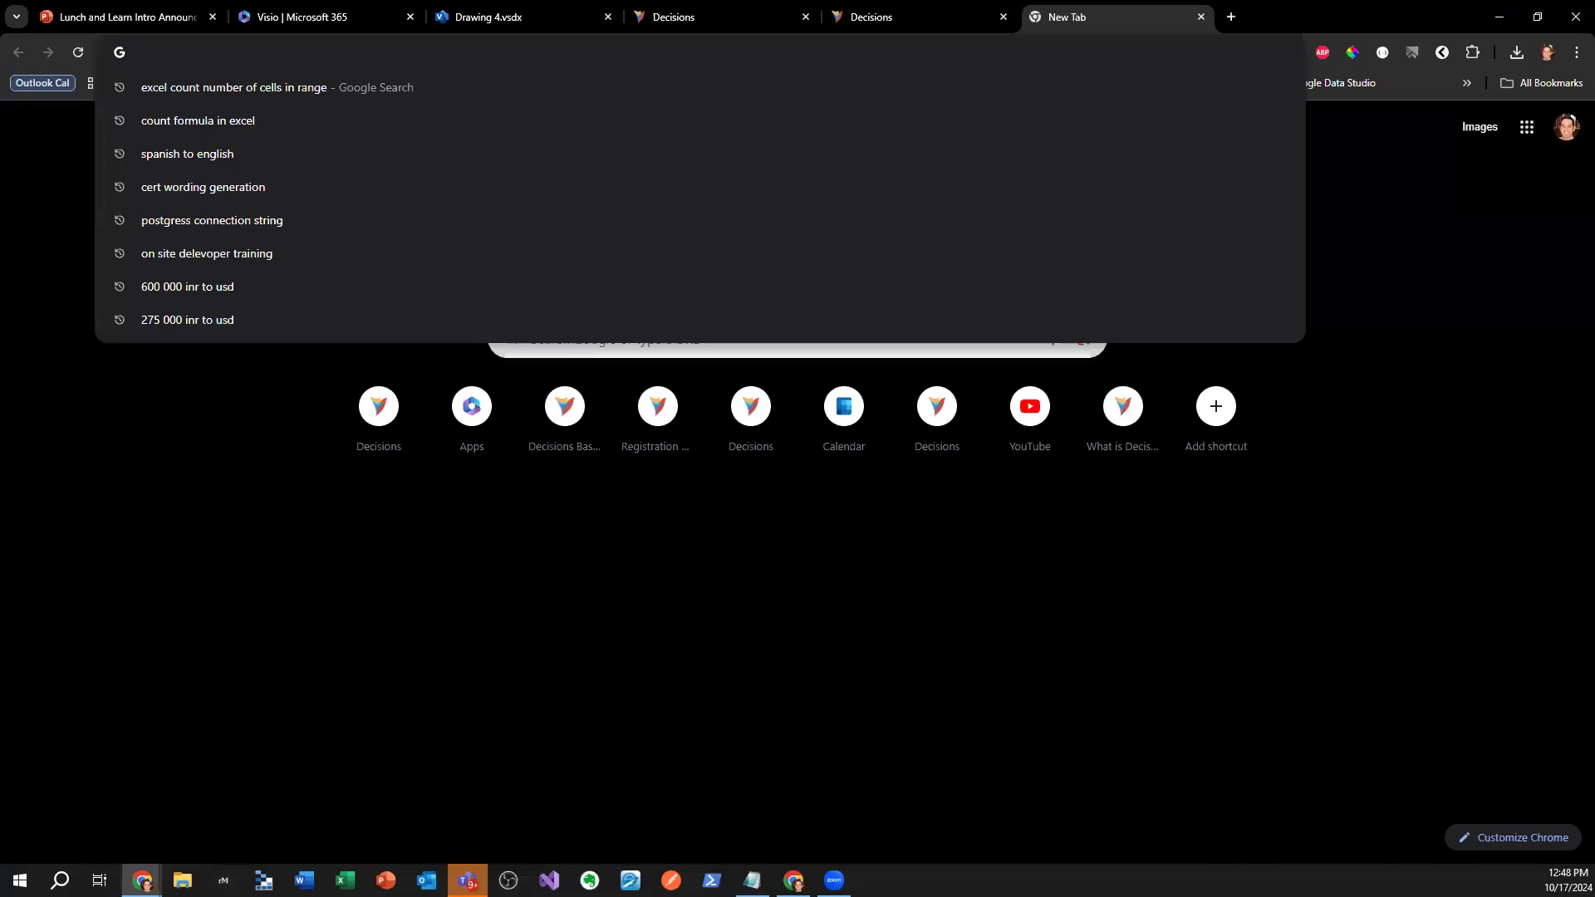
key(alt+Tab)
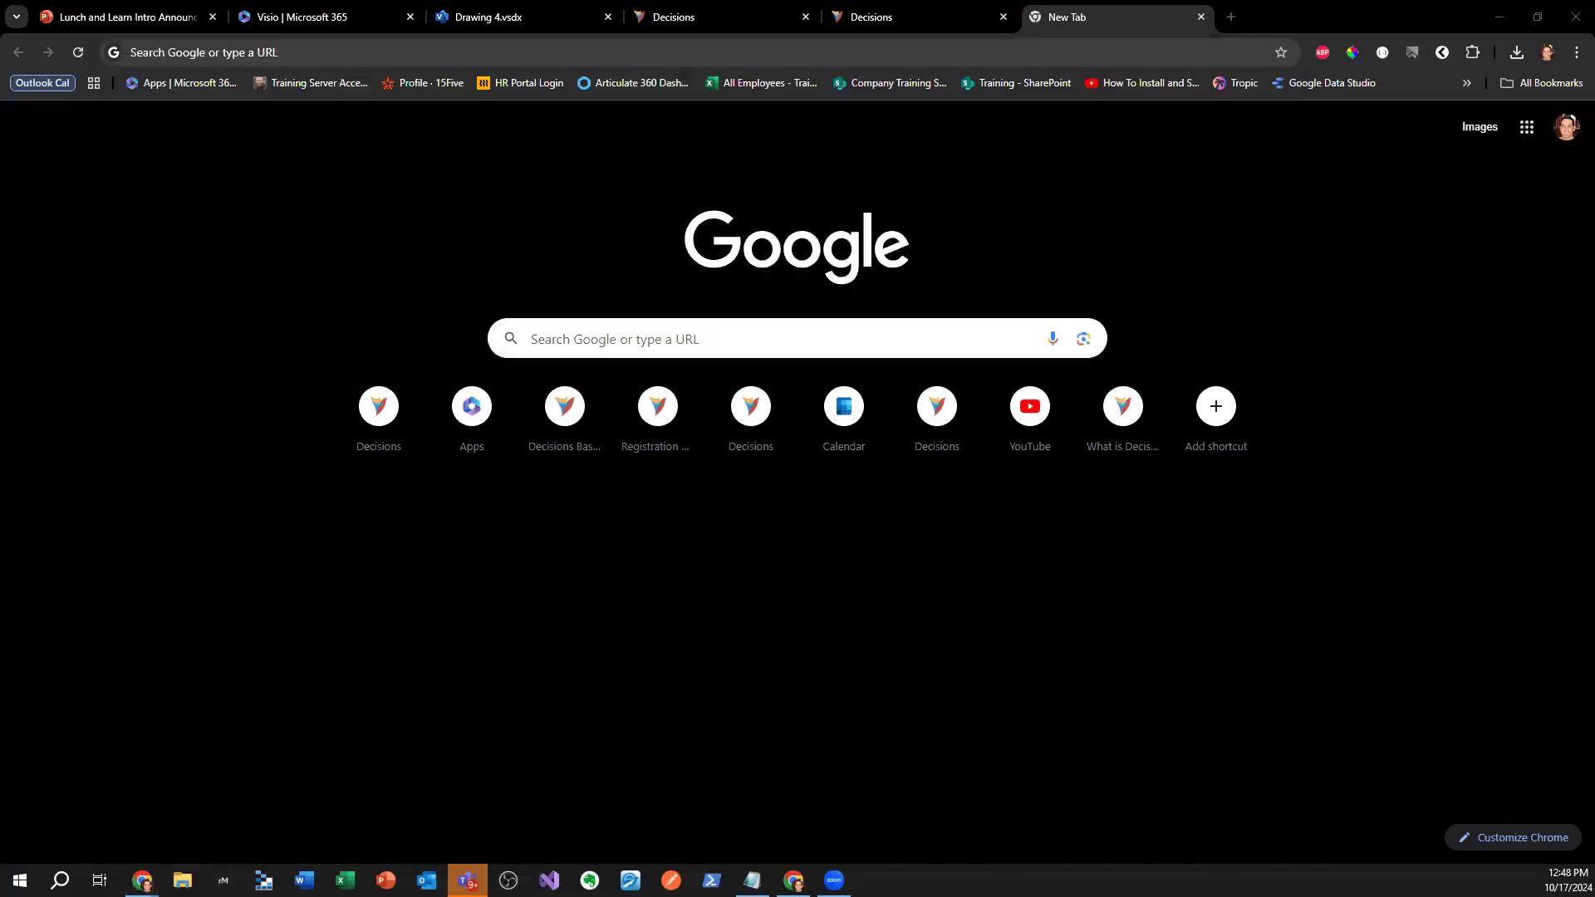
click(1225, 17)
click(1199, 17)
middle_click(1084, 27)
click(737, 10)
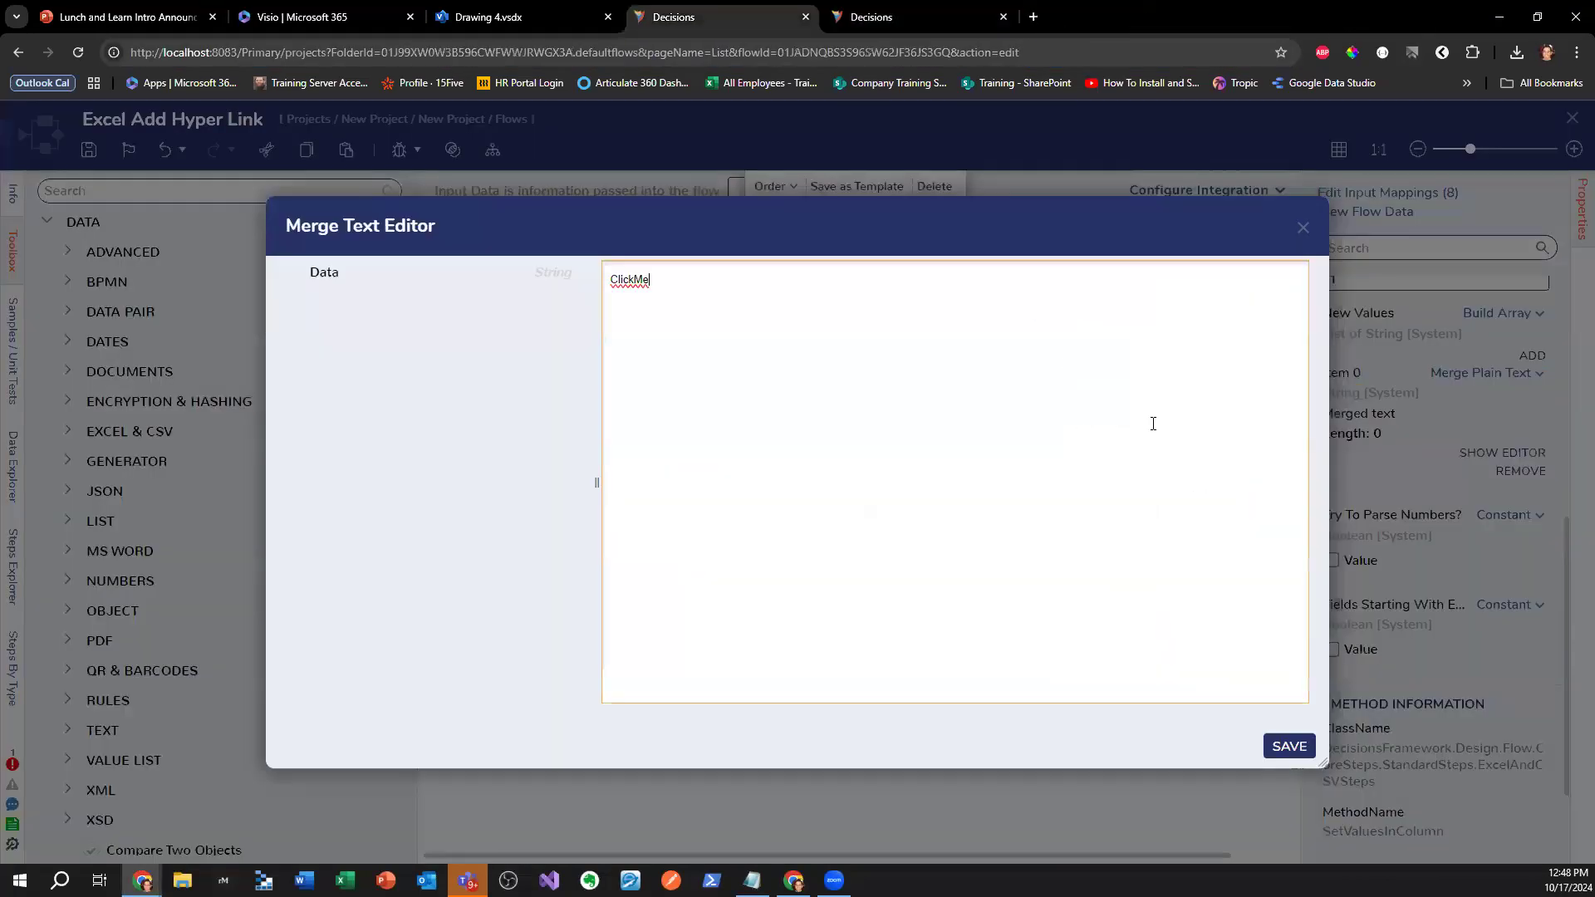
key(ctrl+a)
text(=HYPERLINK(link_location, [friendly_name]))
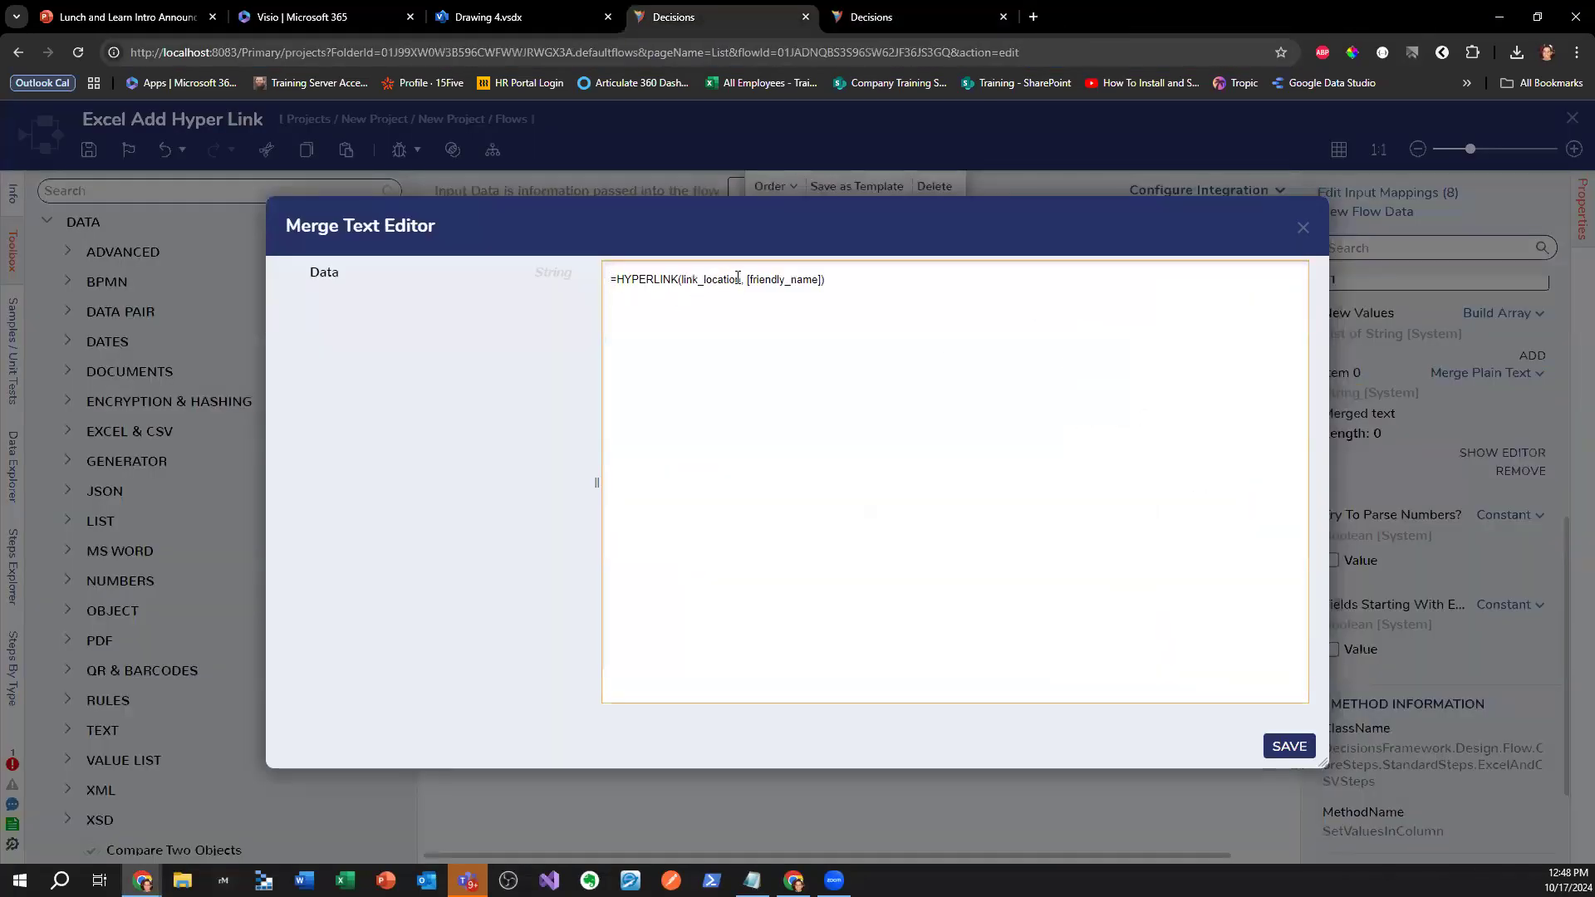
double_click(715, 282)
text(https://)
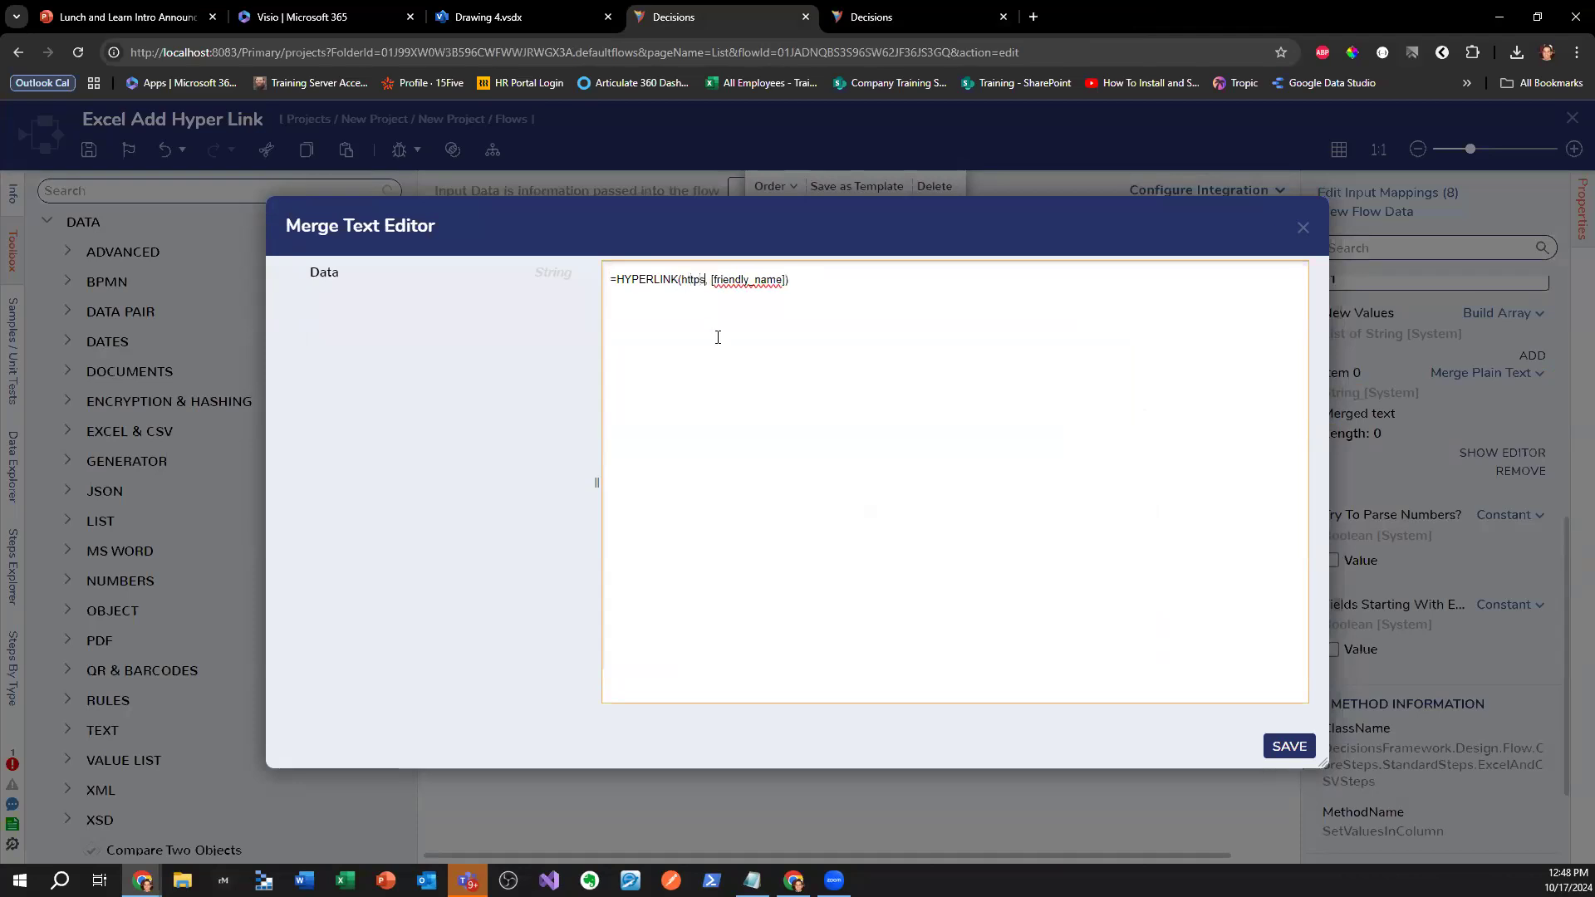
text(decisions.co)
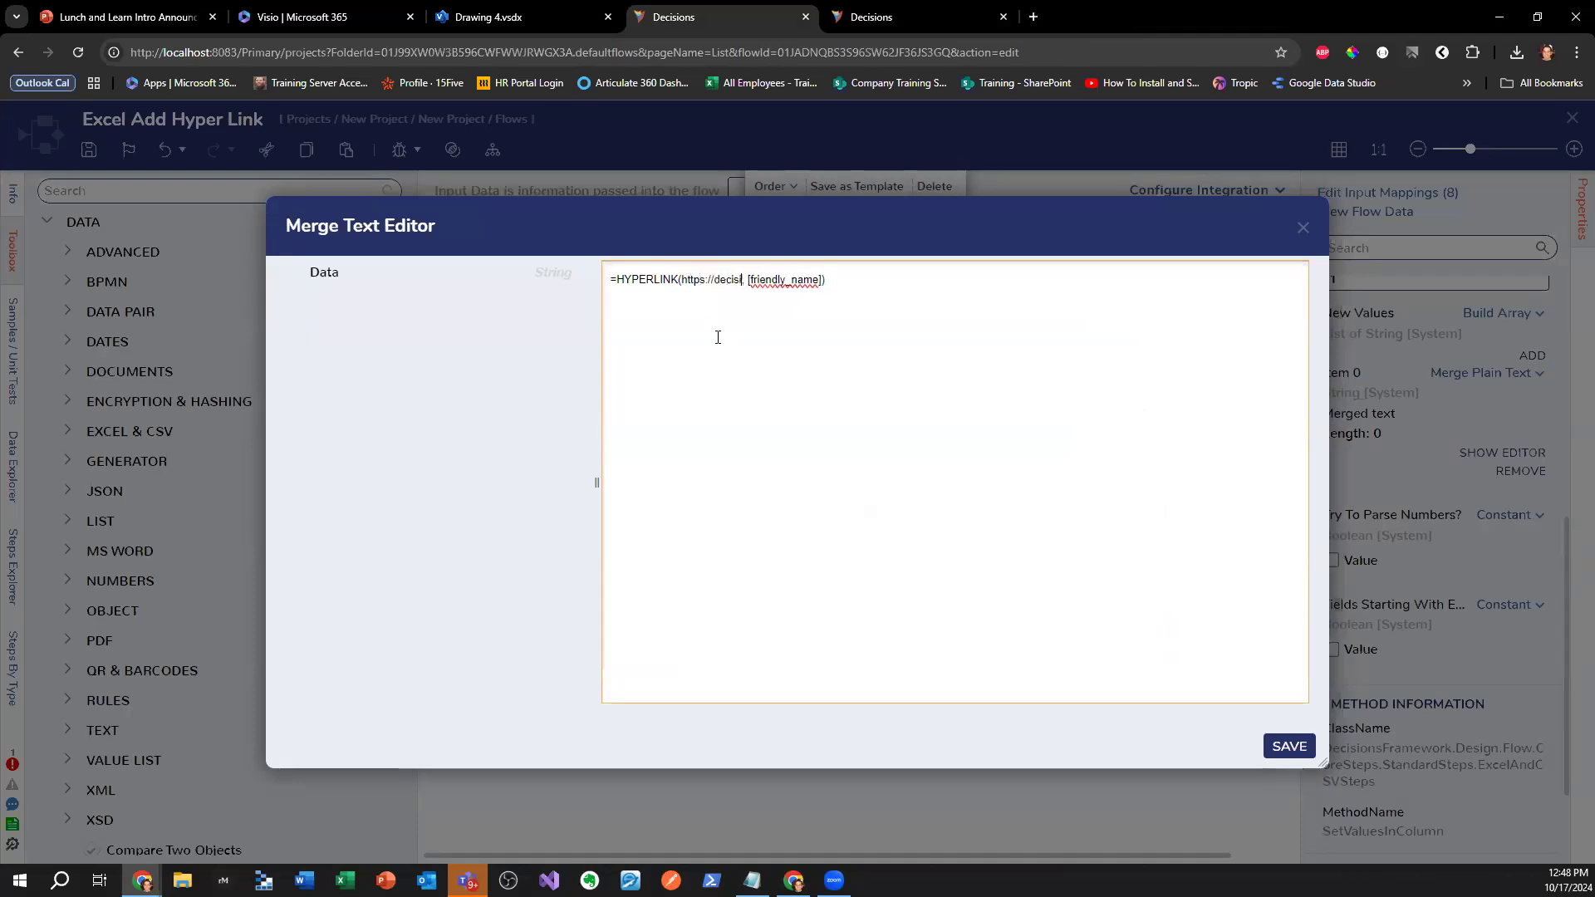
text(m)
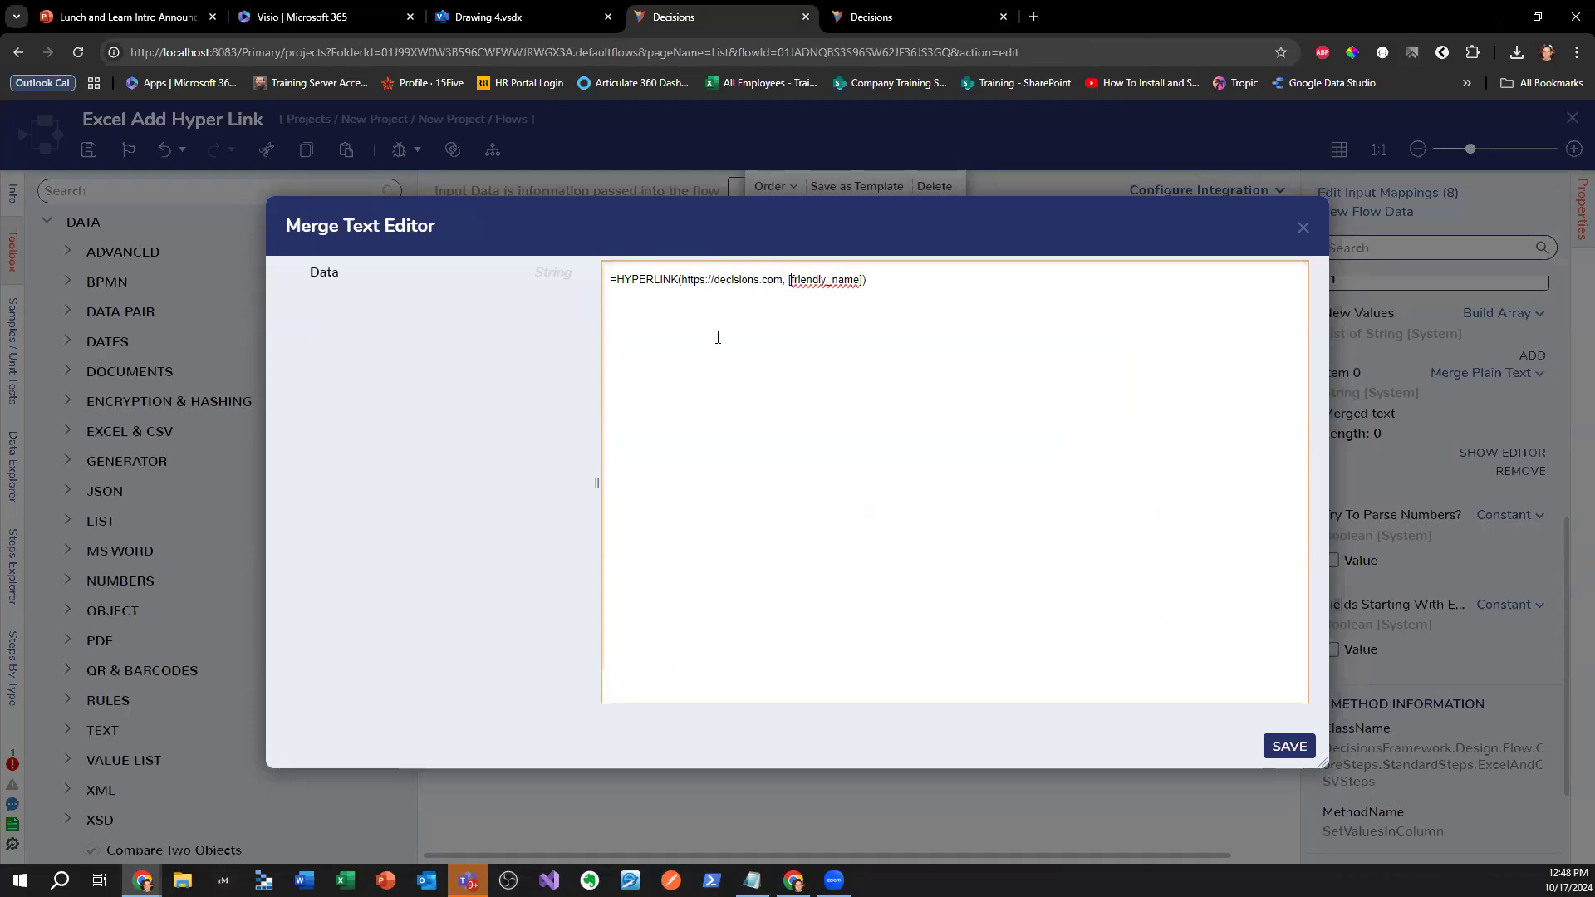
- Replace the [friendly_name] argument of the HYPERLINK formula with Click Me and save the merge text
key(Delete)
key(Delete)
key(Delete)
key(Delete)
key(Delete)
key(Delete)
key(Delete)
key(Delete)
key(Delete)
key(Delete)
key(Delete)
key(Delete)
key(Delete)
key(Delete)
key(Delete)
text(Click)
click(1284, 747)
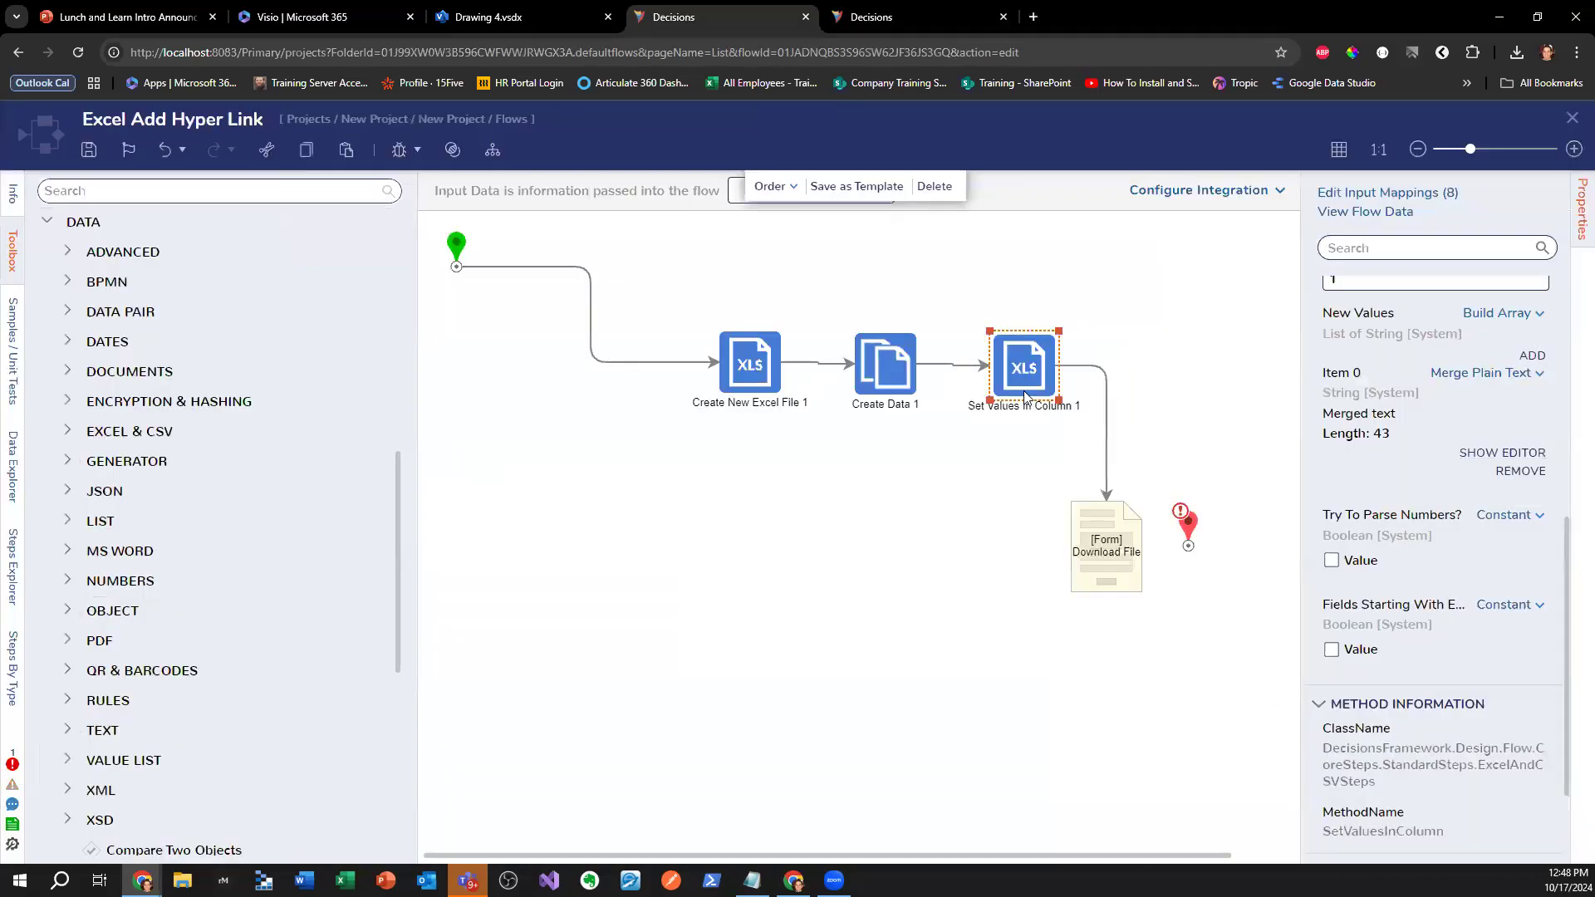
- Remove the Create Data 1 step from the flow and move Set Values In Column 1 closer to Create New Excel File 1
click(884, 383)
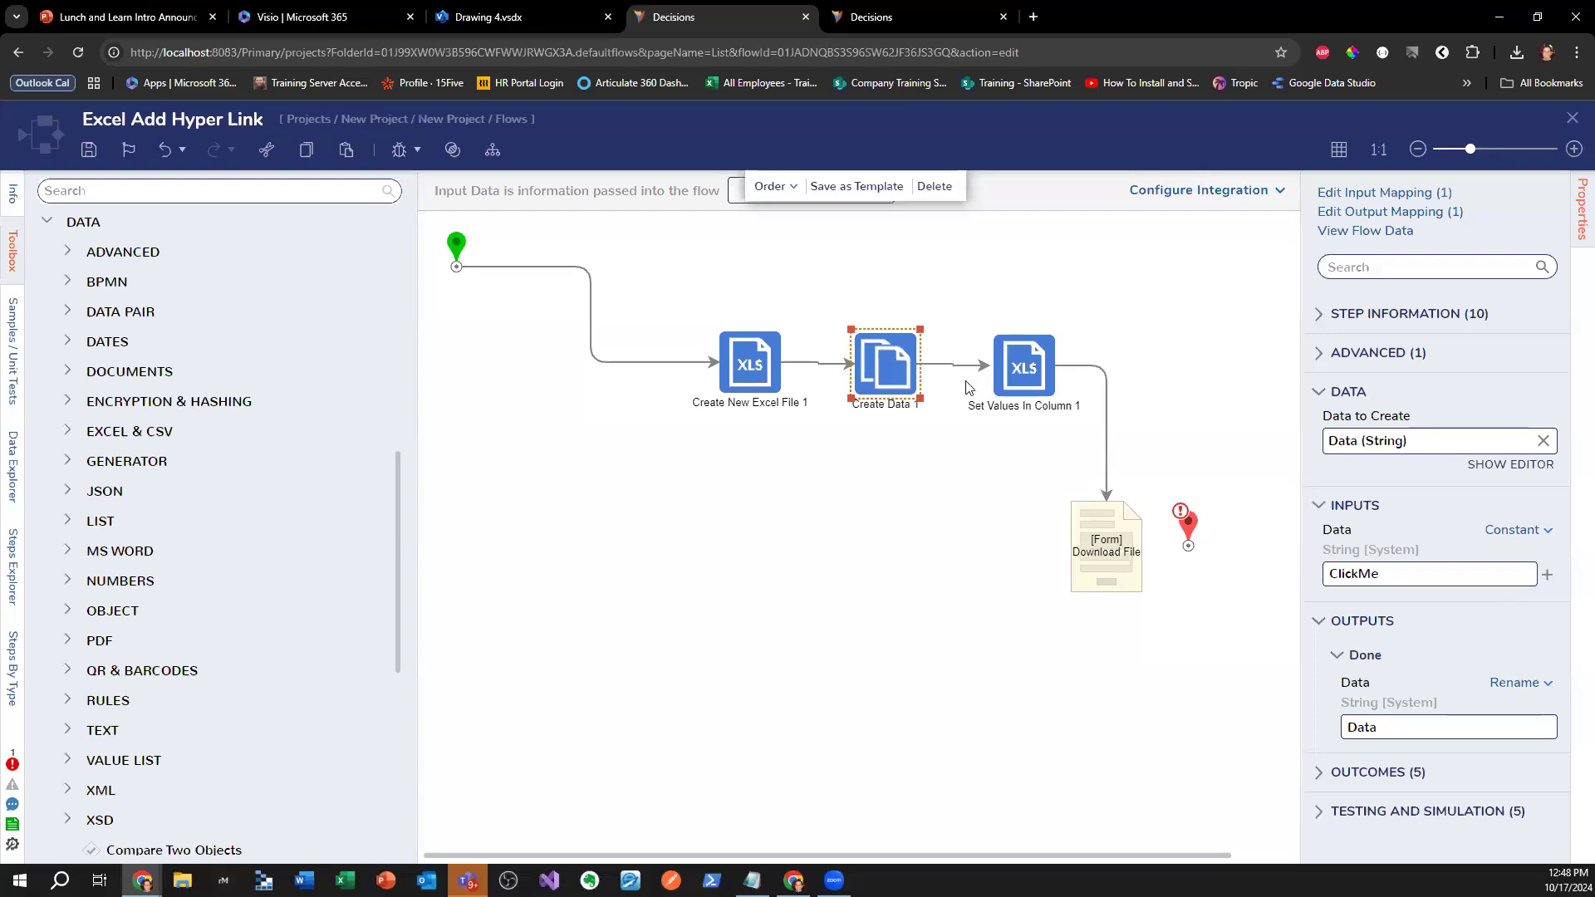
click(874, 382)
right_click(888, 337)
click(917, 372)
drag(1020, 369, 951, 370)
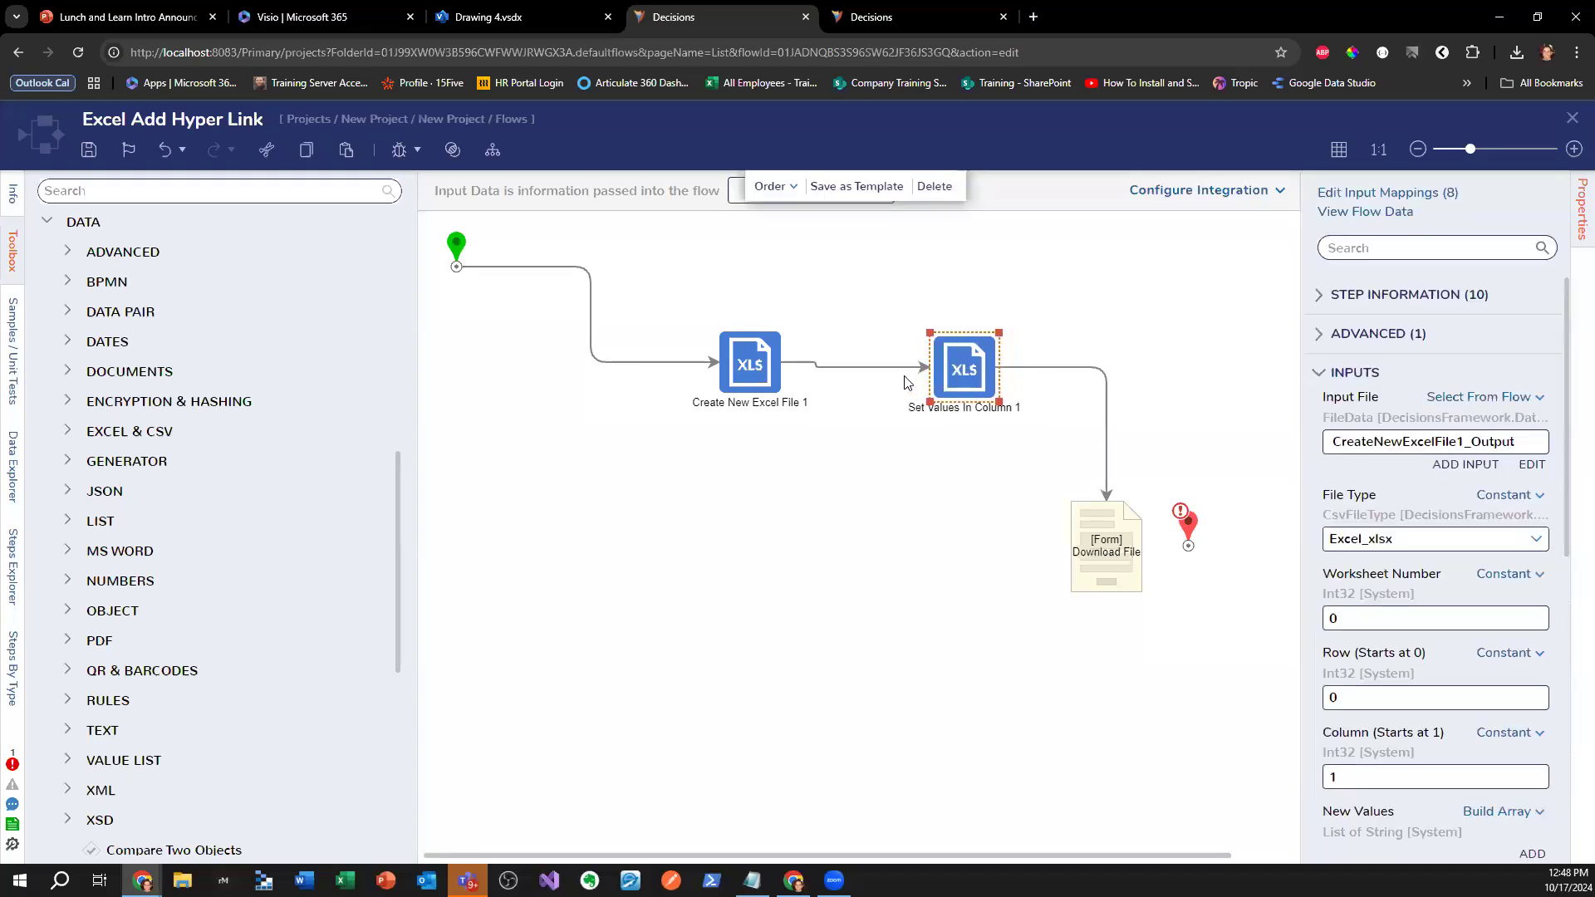
- Check the Download File form's file input and the merged HYPERLINK text in Set Values In Column 1
click(1108, 546)
click(962, 381)
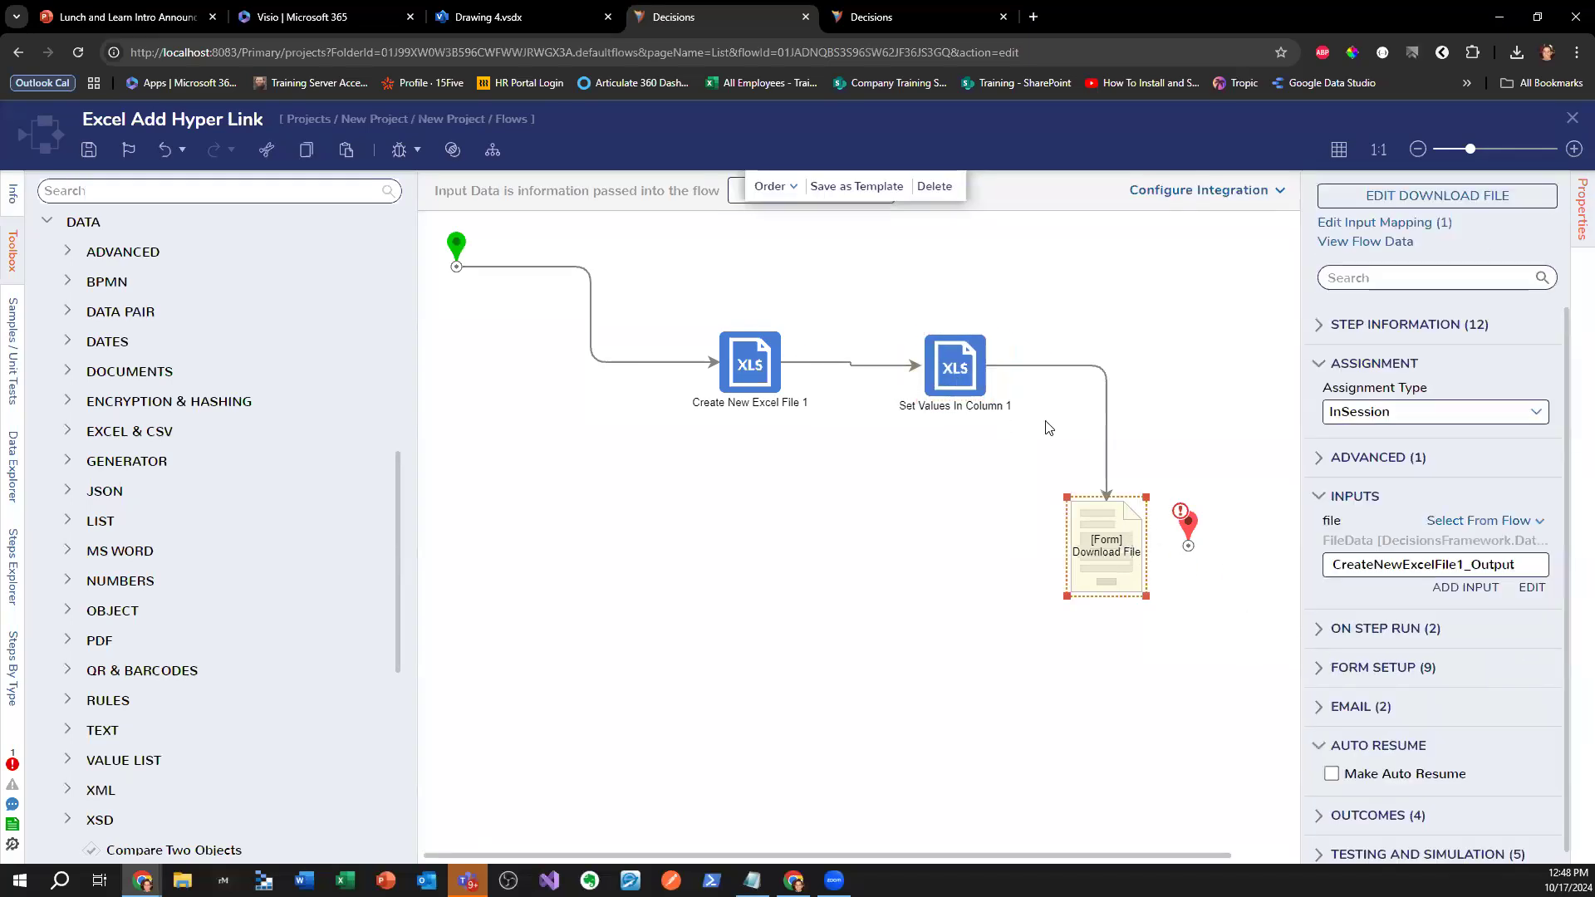
scroll(1395, 606, down, 3)
scroll(1396, 612, down, 3)
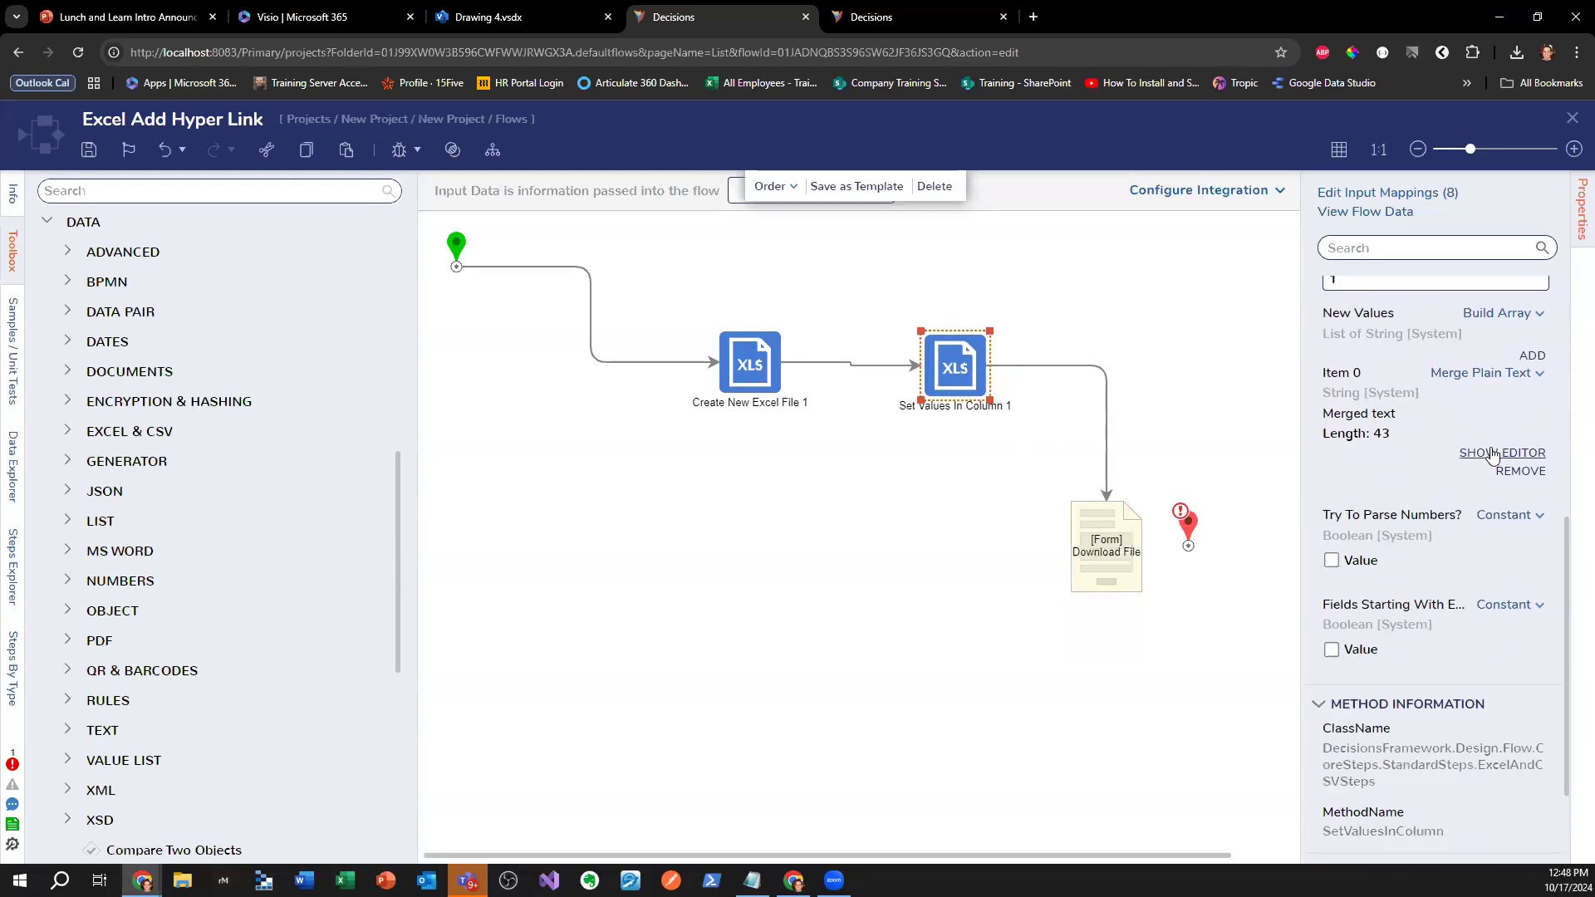
click(1501, 453)
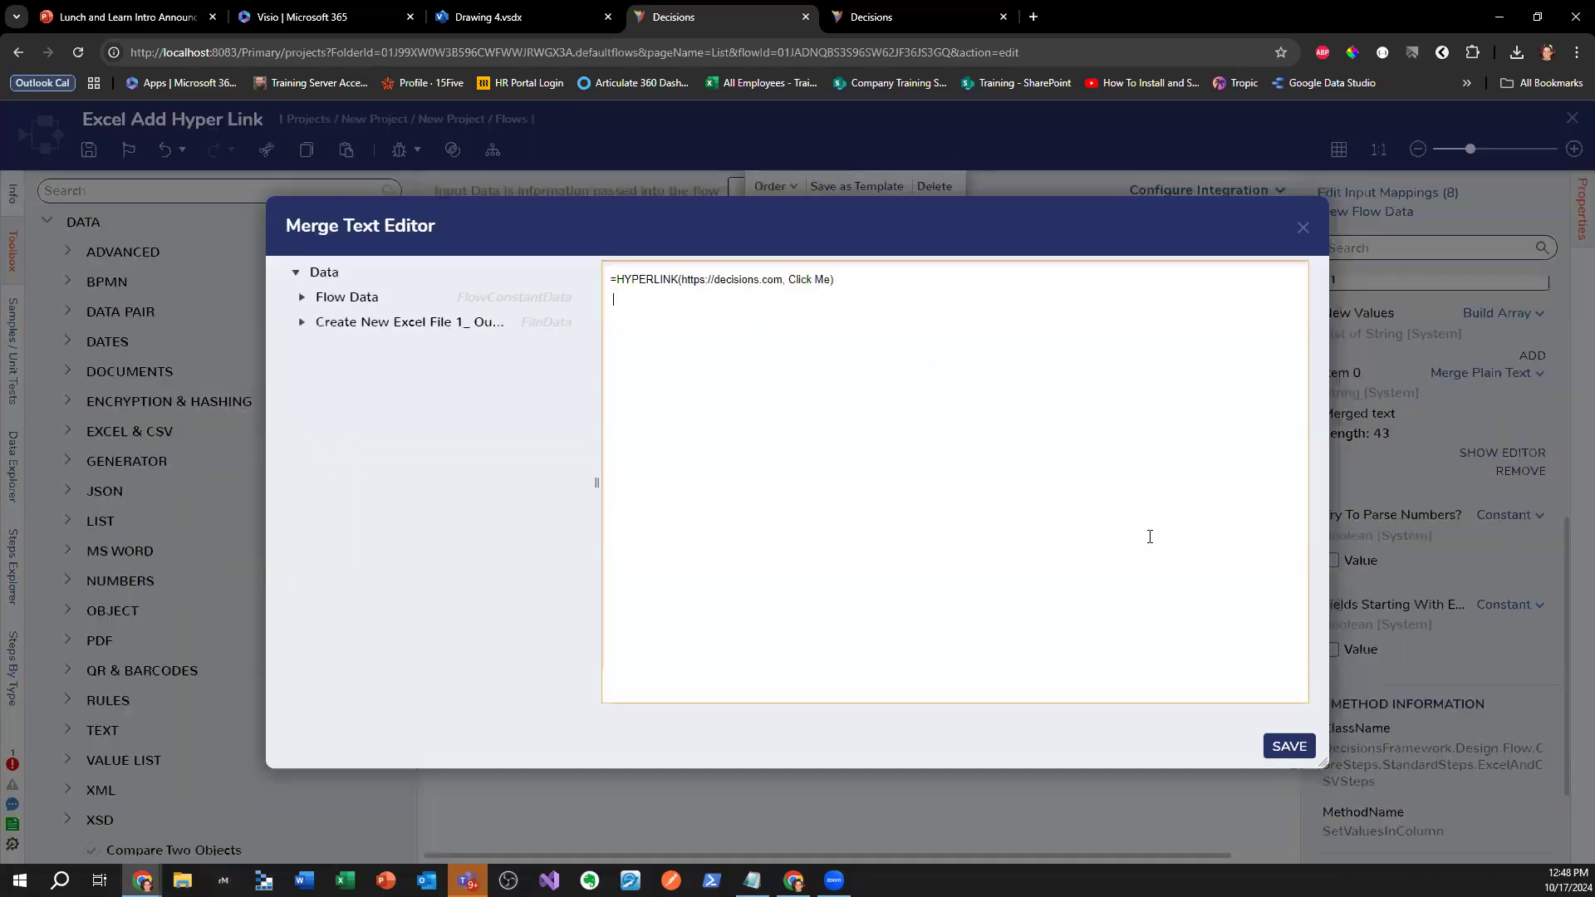
click(1284, 745)
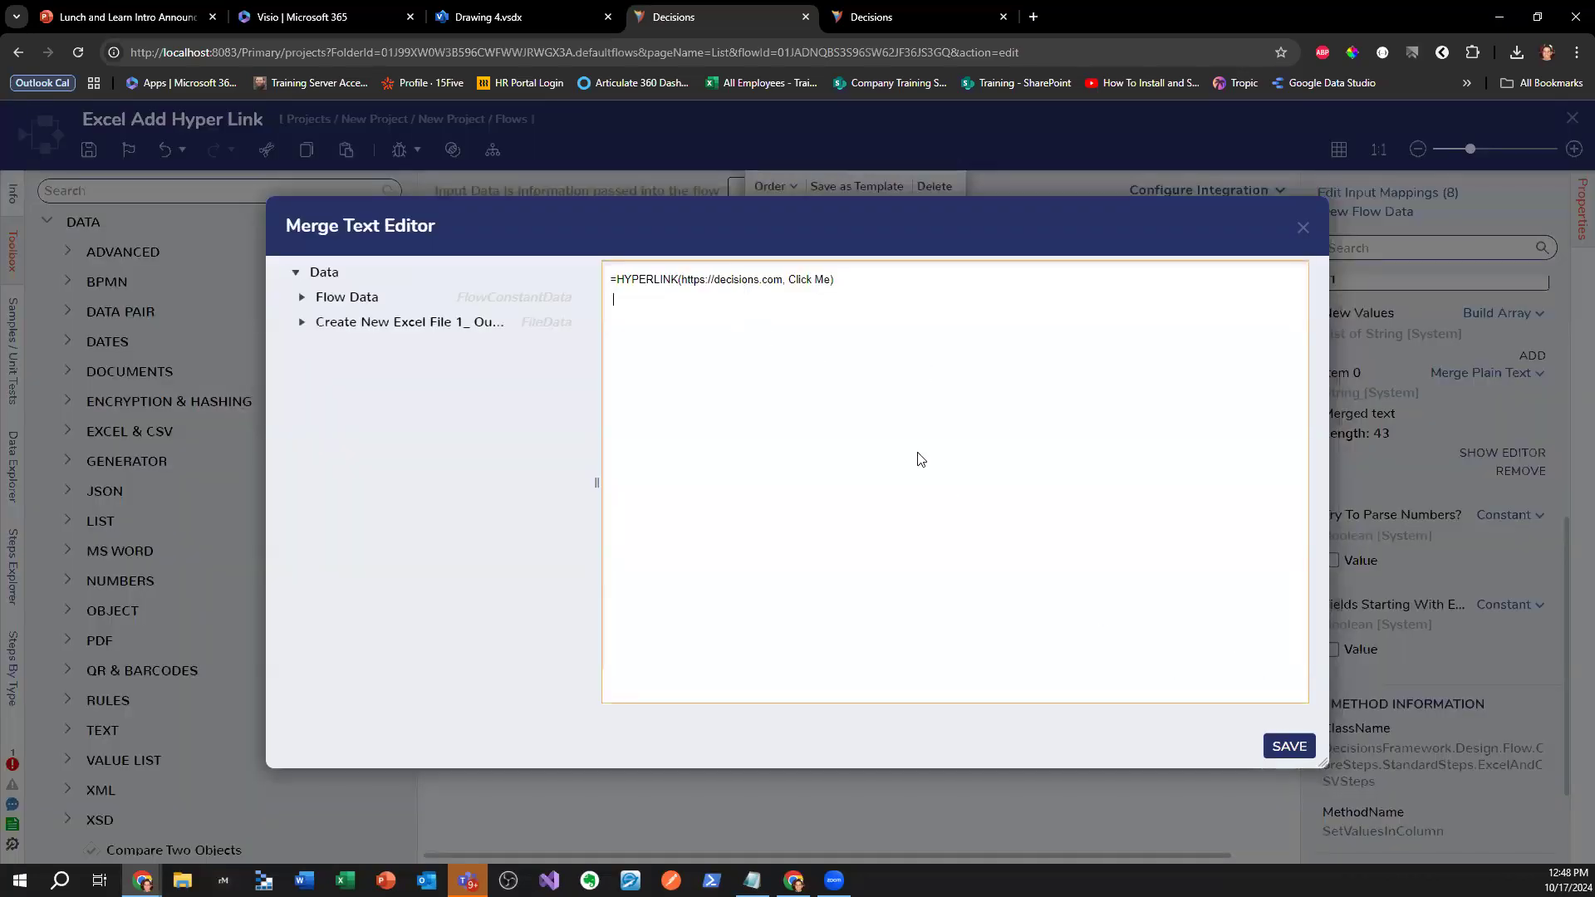
click(1289, 746)
click(1105, 553)
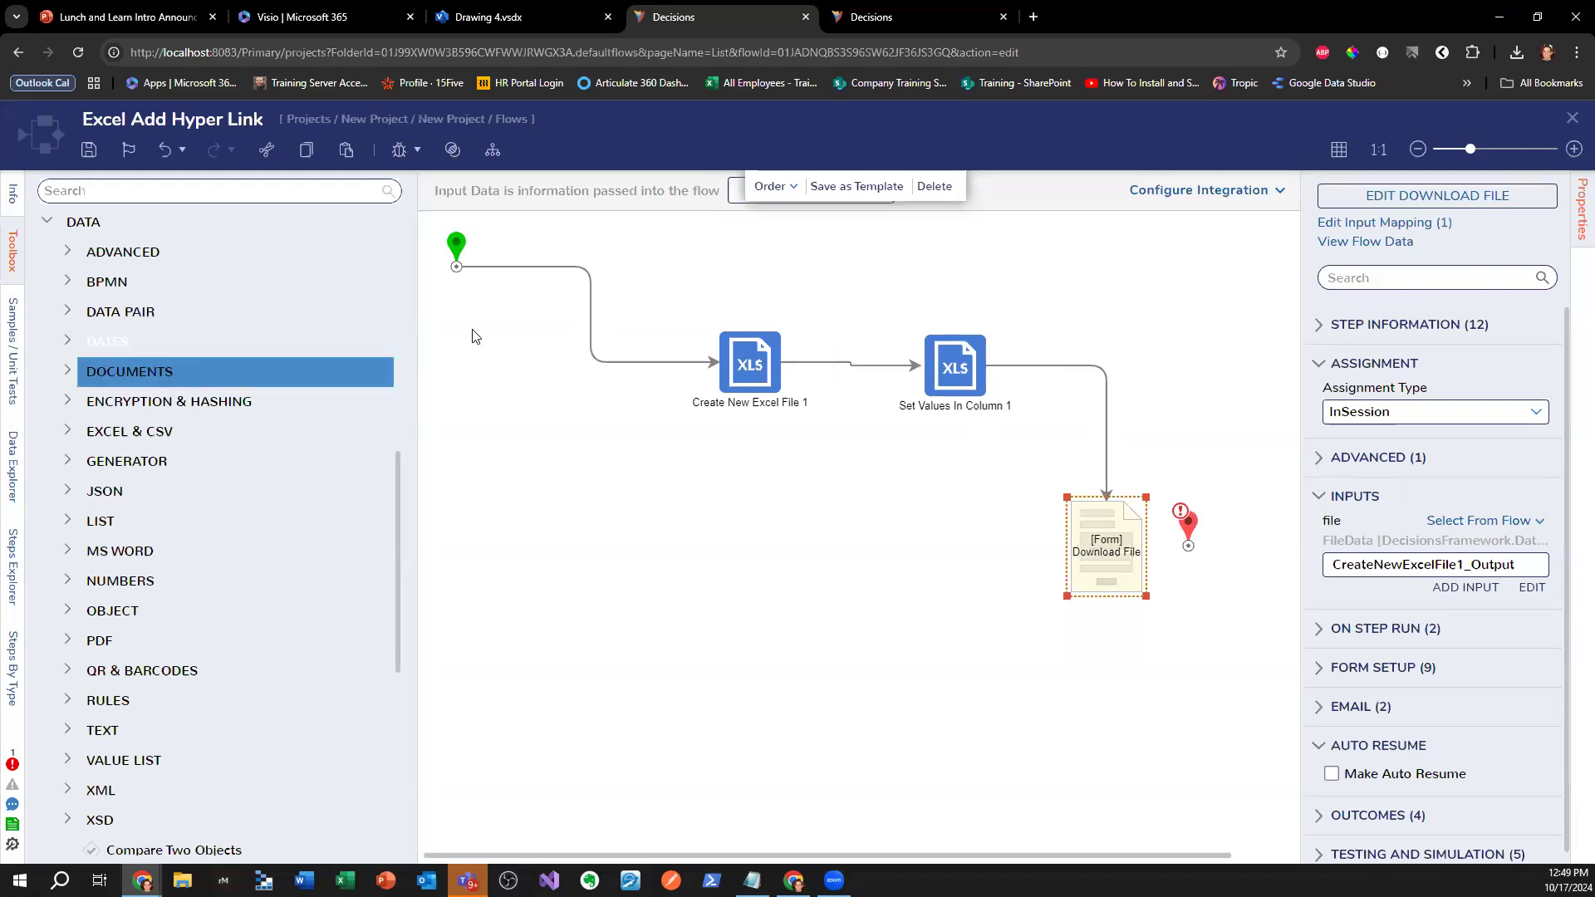
- Run the flow in the debugger up to the Download File form and close the debugging session
click(401, 158)
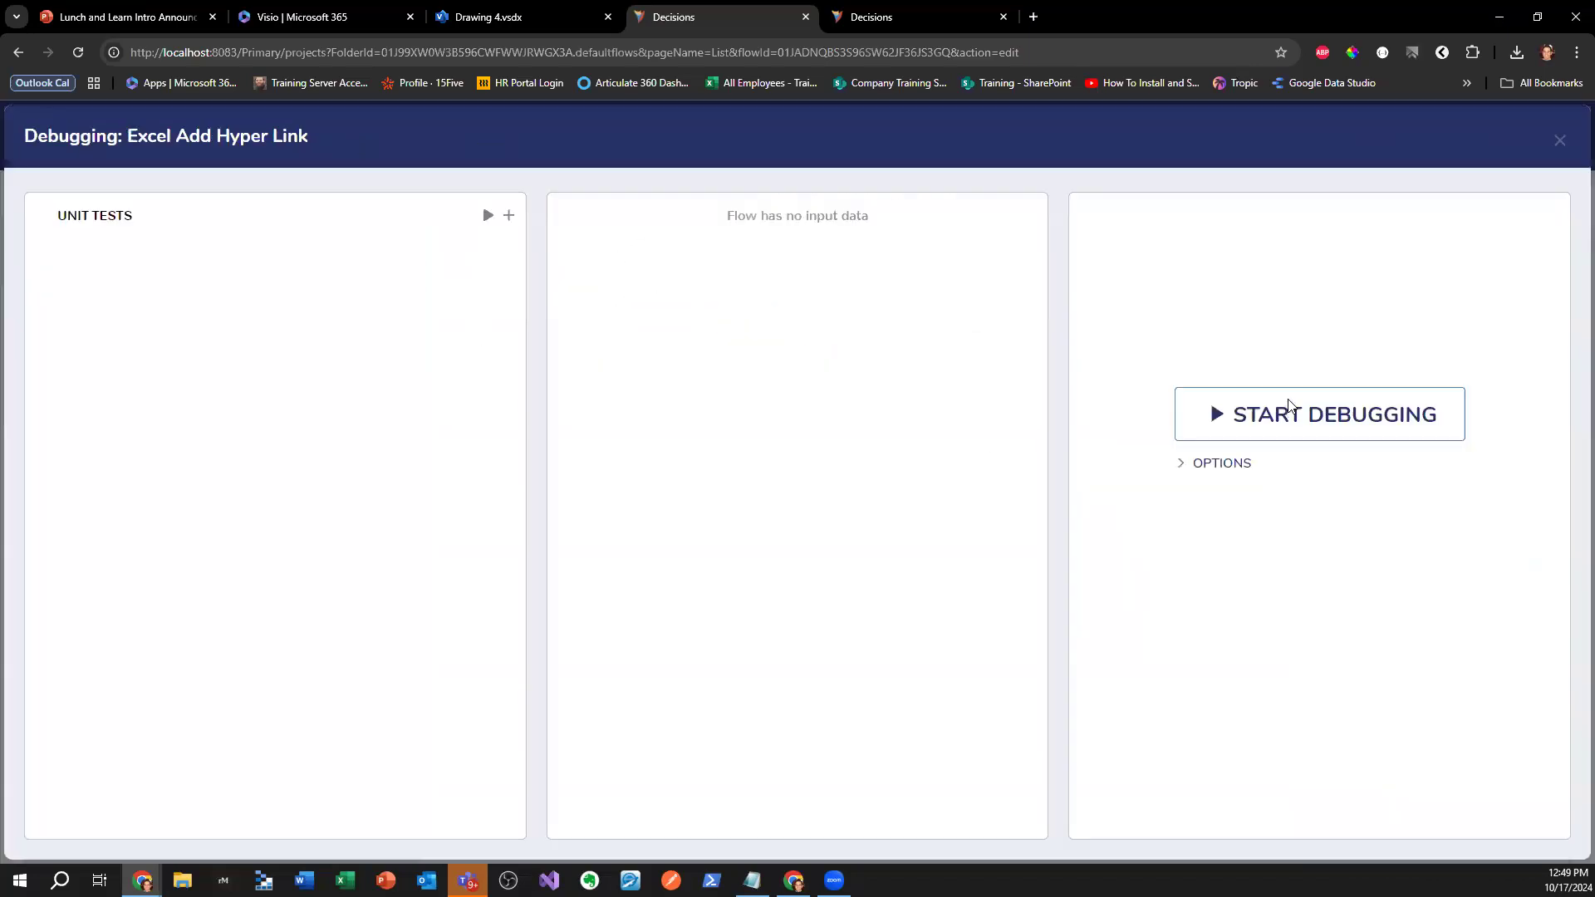
click(1284, 413)
click(1103, 232)
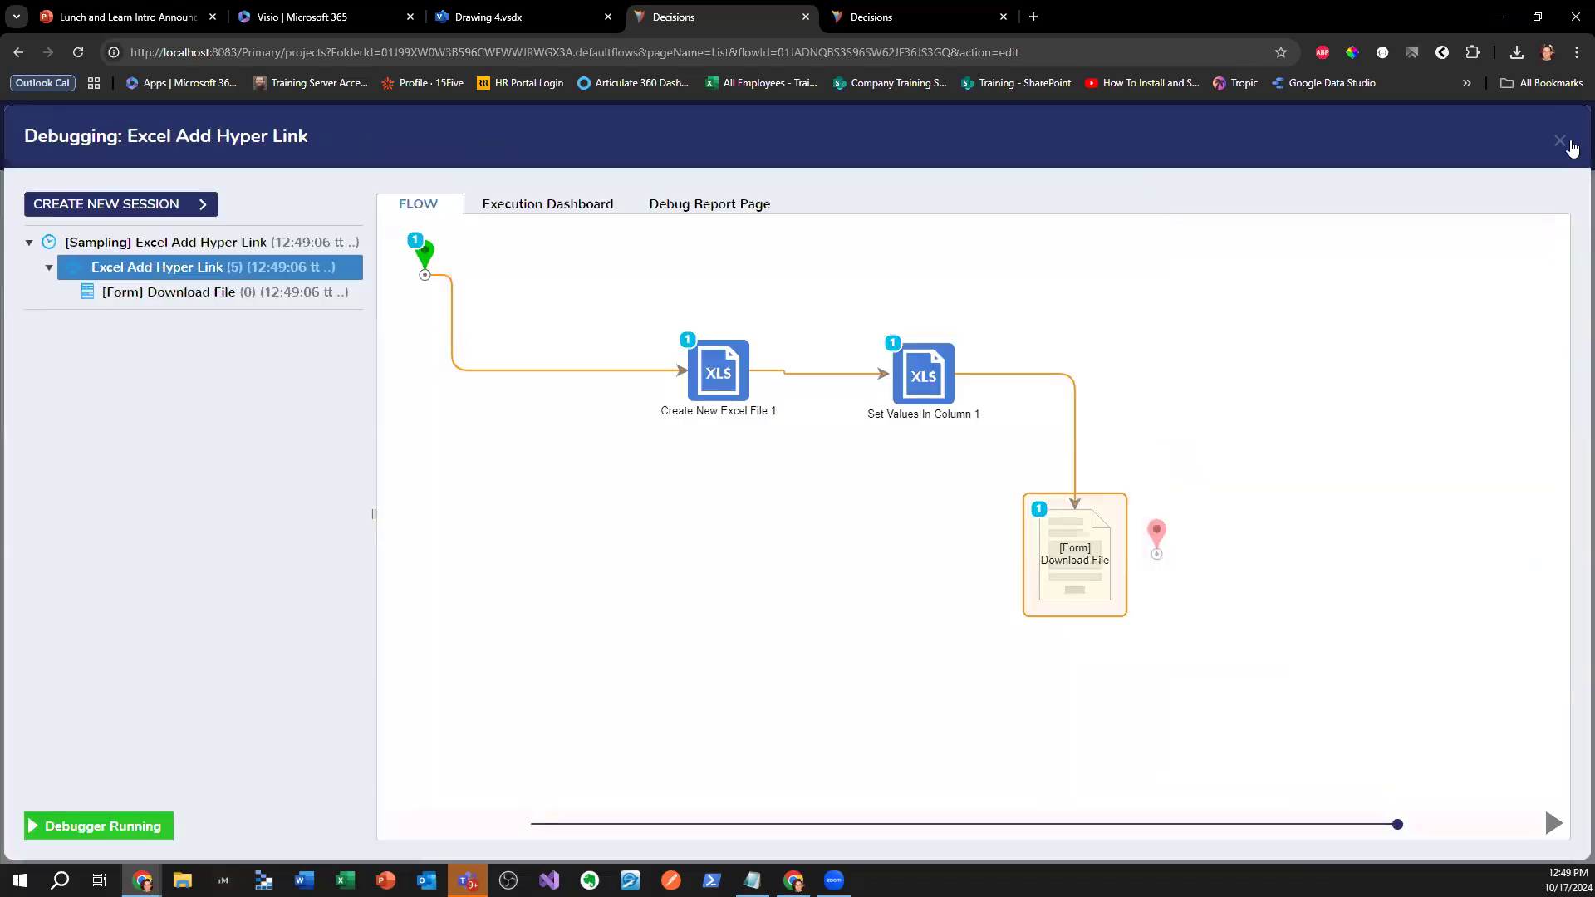
click(1560, 140)
- Enable the Fields Starting With Equals input on the Set Values In Column 1 step
click(964, 362)
scroll(1389, 578, down, 3)
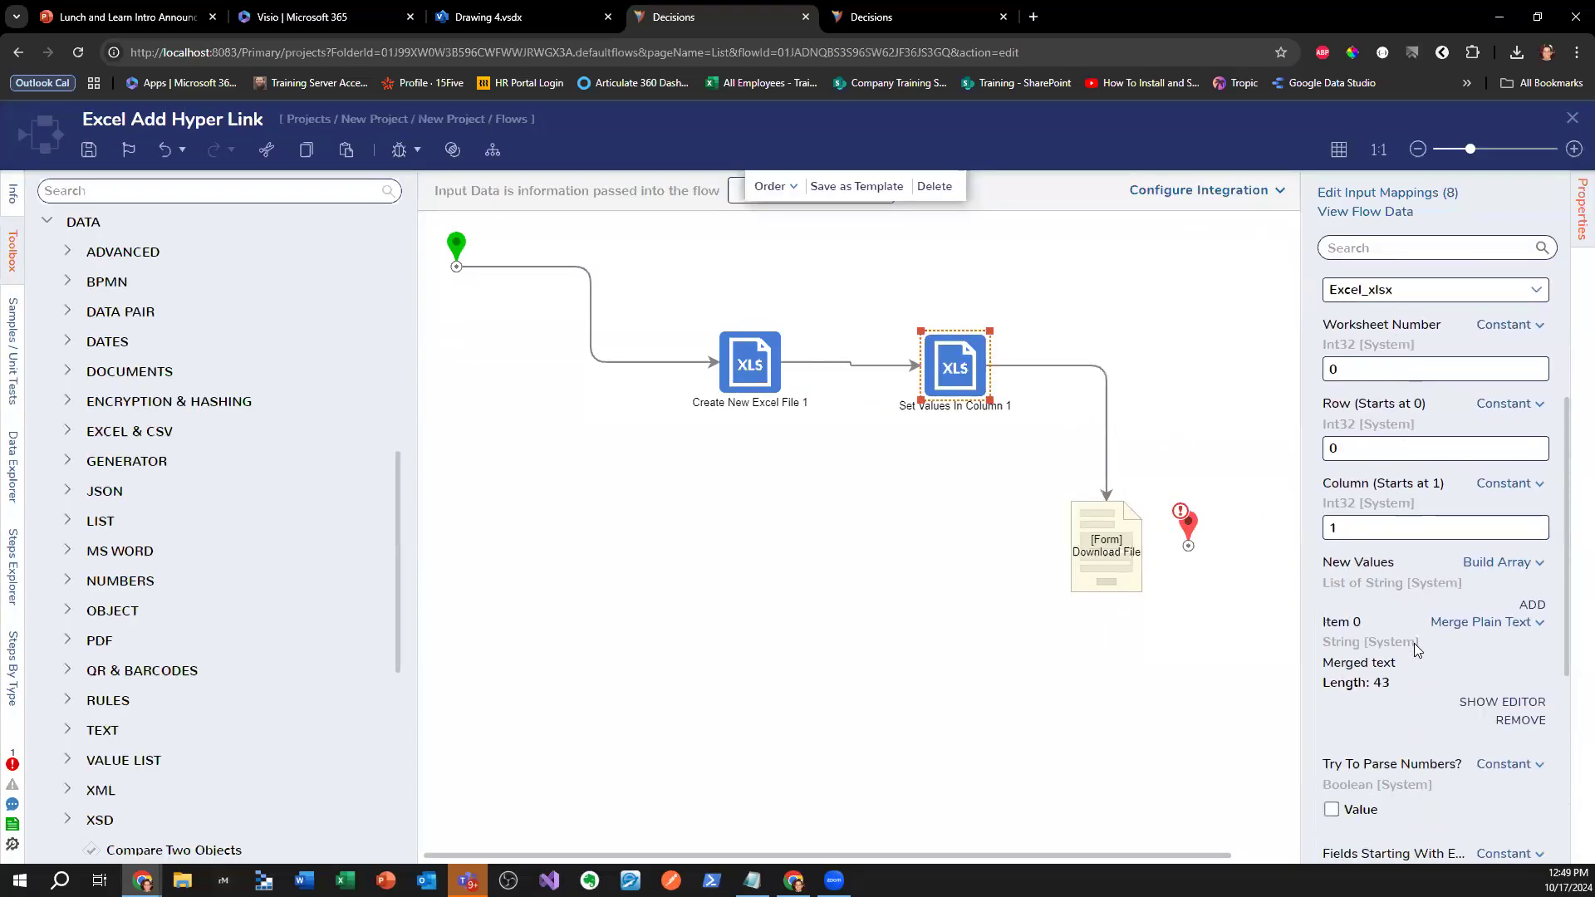
scroll(1447, 640, down, 2)
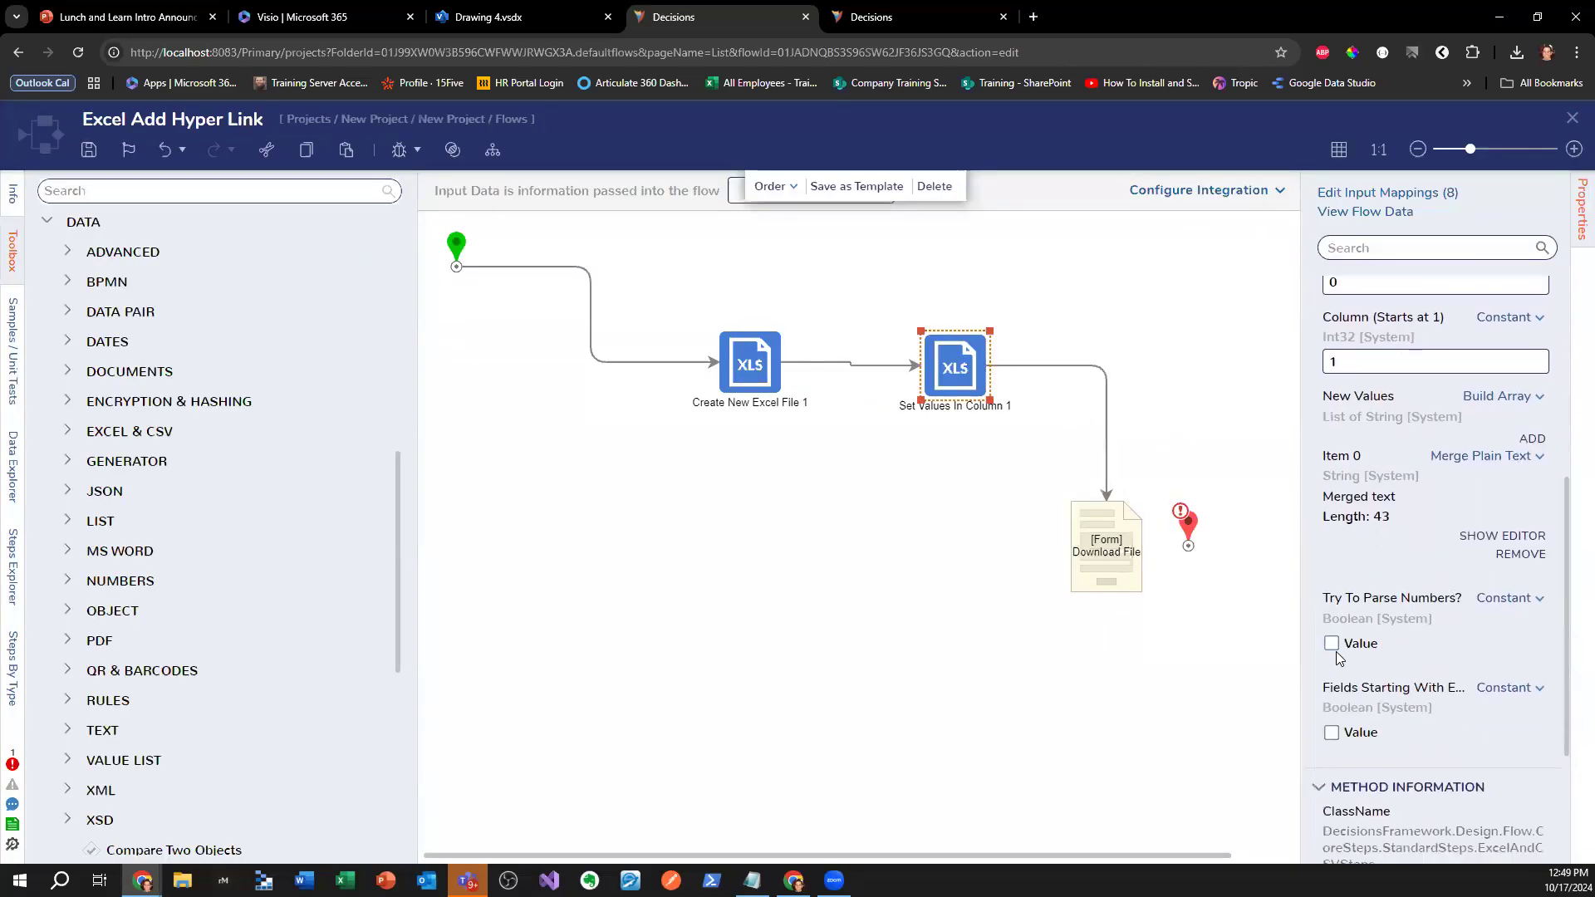
drag(1302, 678, 1232, 688)
click(1260, 732)
click(1108, 662)
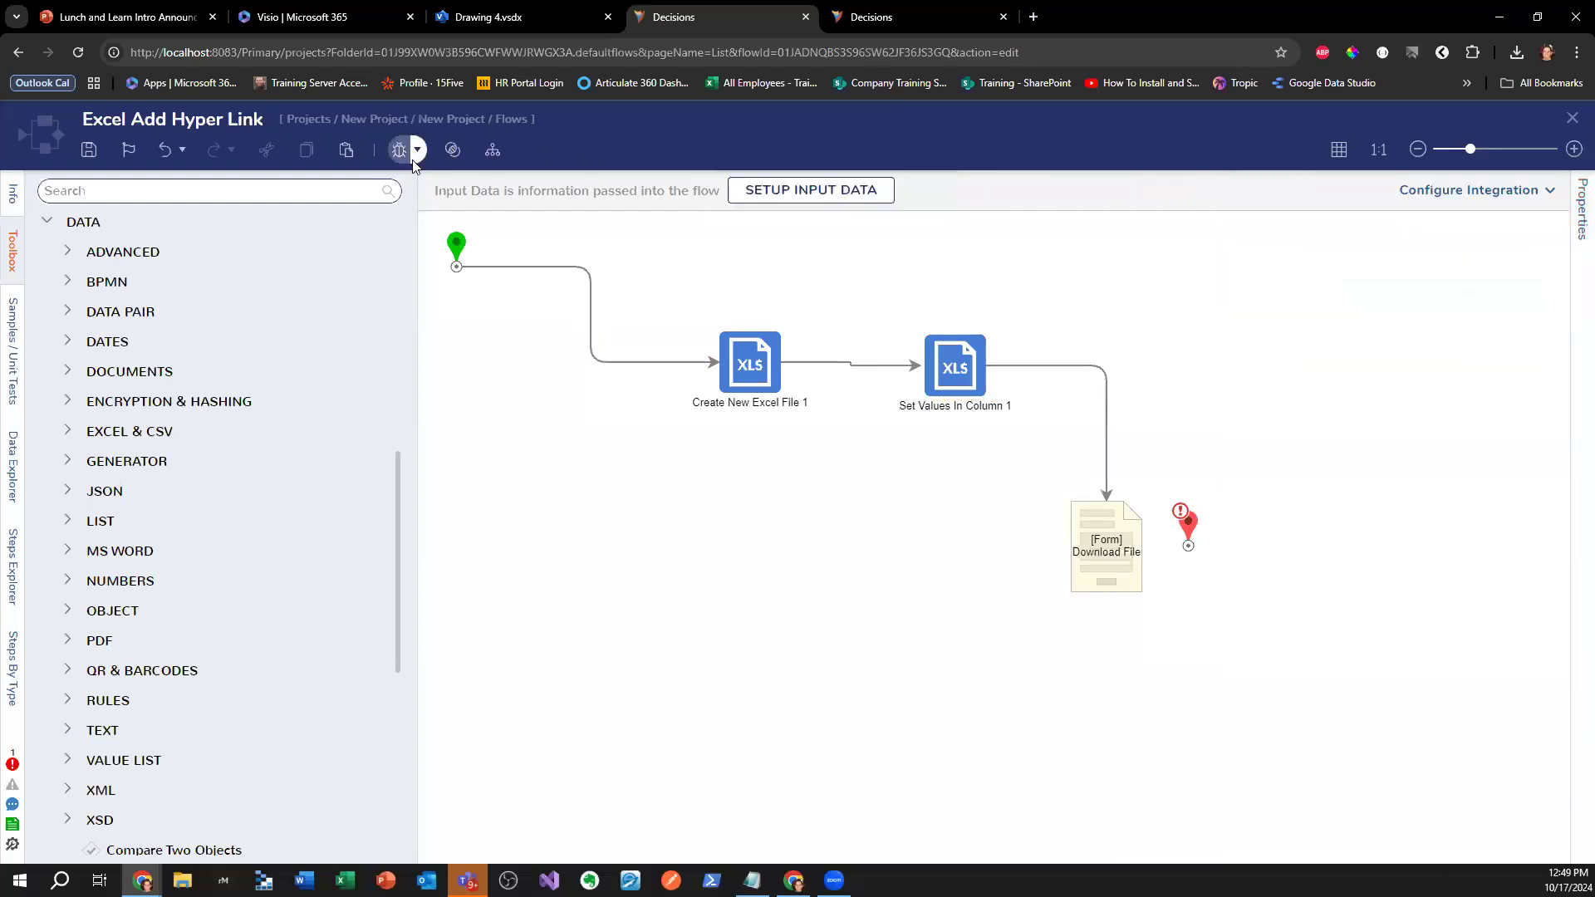
- Debug the flow and examine the exception details of the Set Values In Column 1 step
click(415, 149)
click(1271, 420)
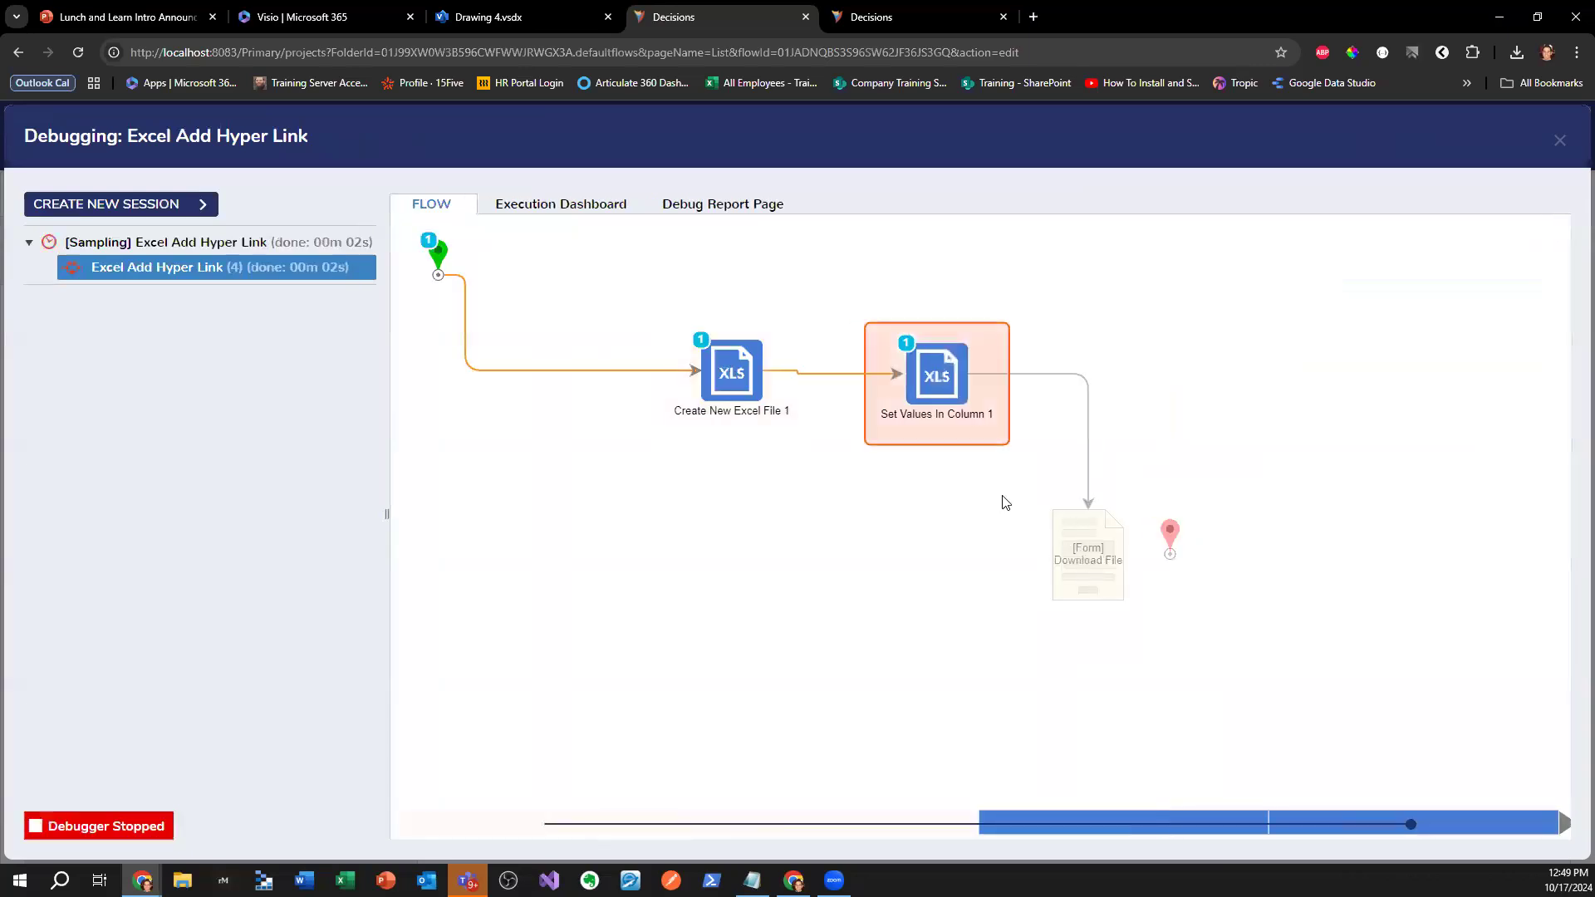
click(965, 385)
mouse_move(1055, 419)
click(1245, 425)
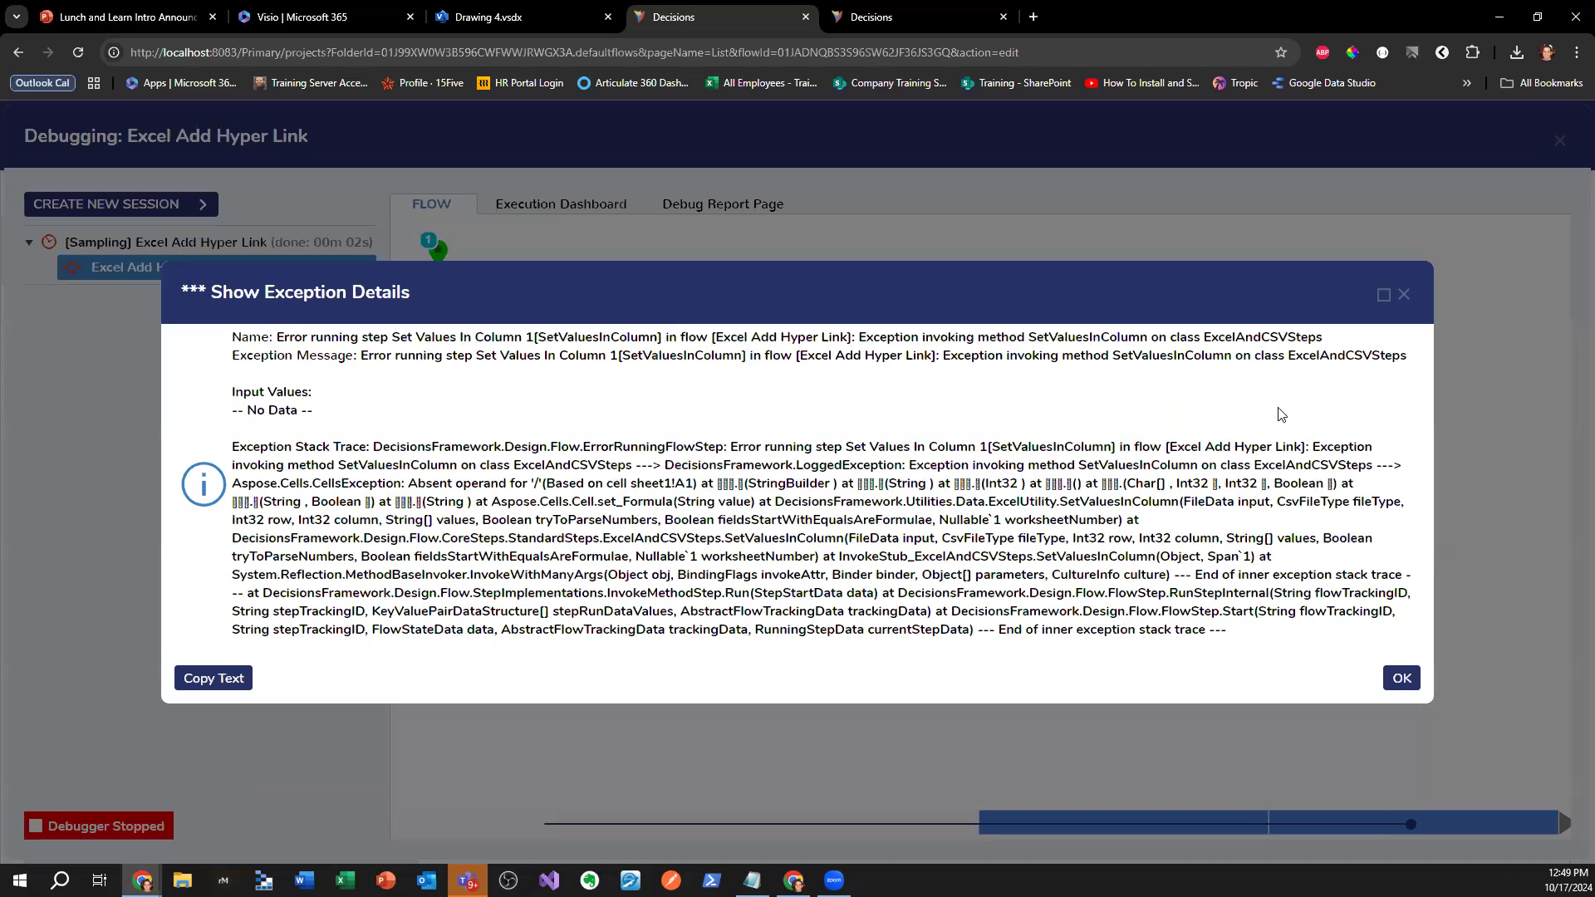
click(1404, 294)
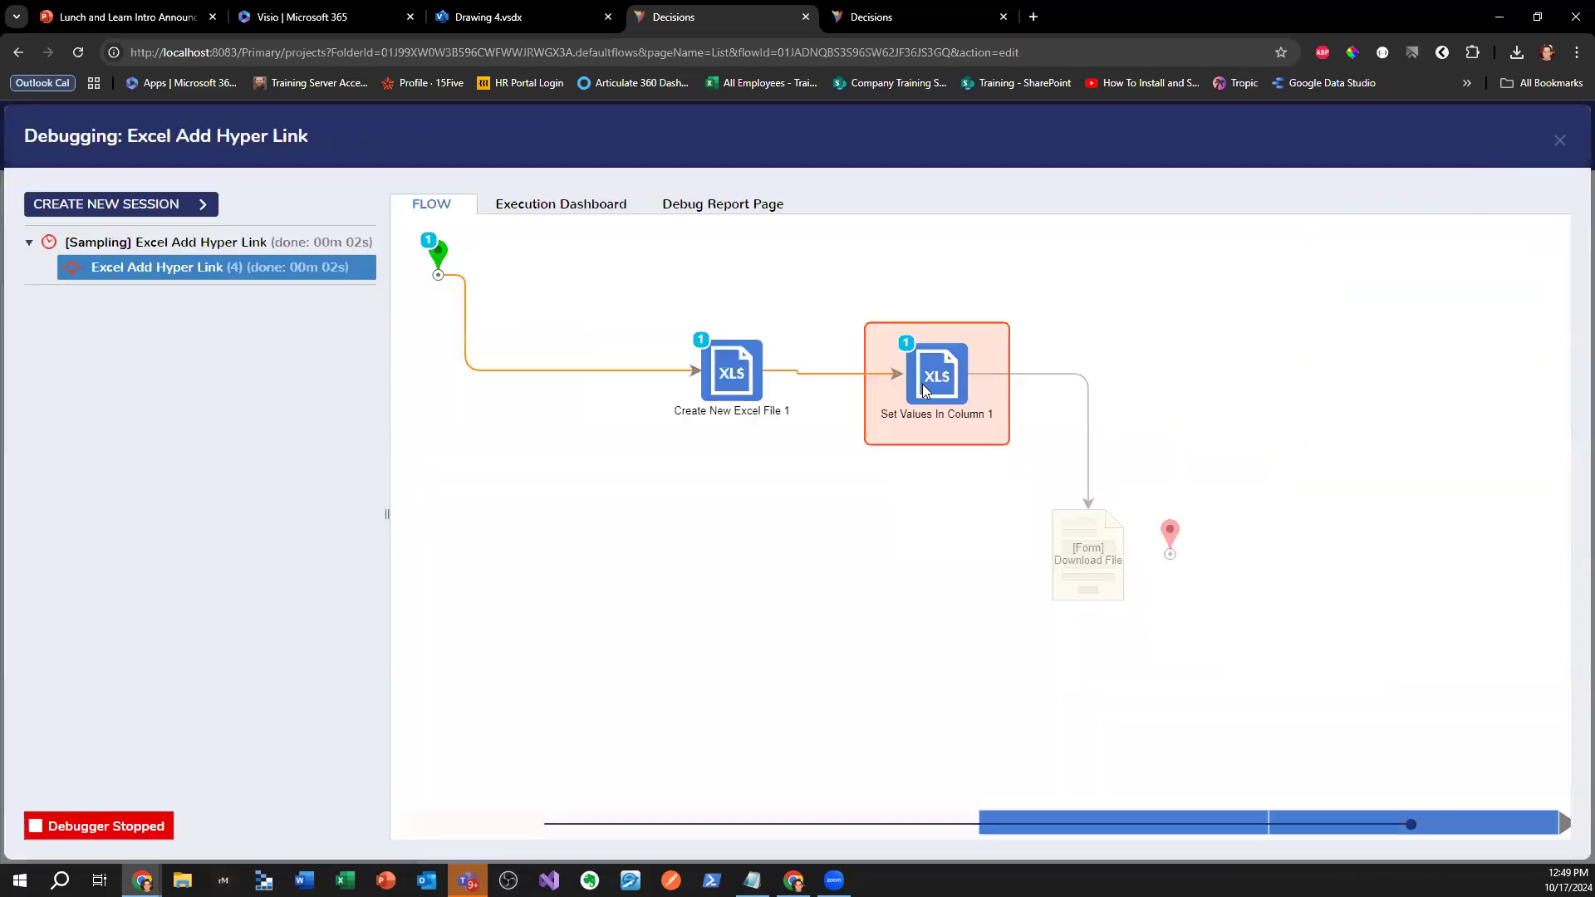
click(961, 396)
mouse_move(1084, 412)
click(1321, 424)
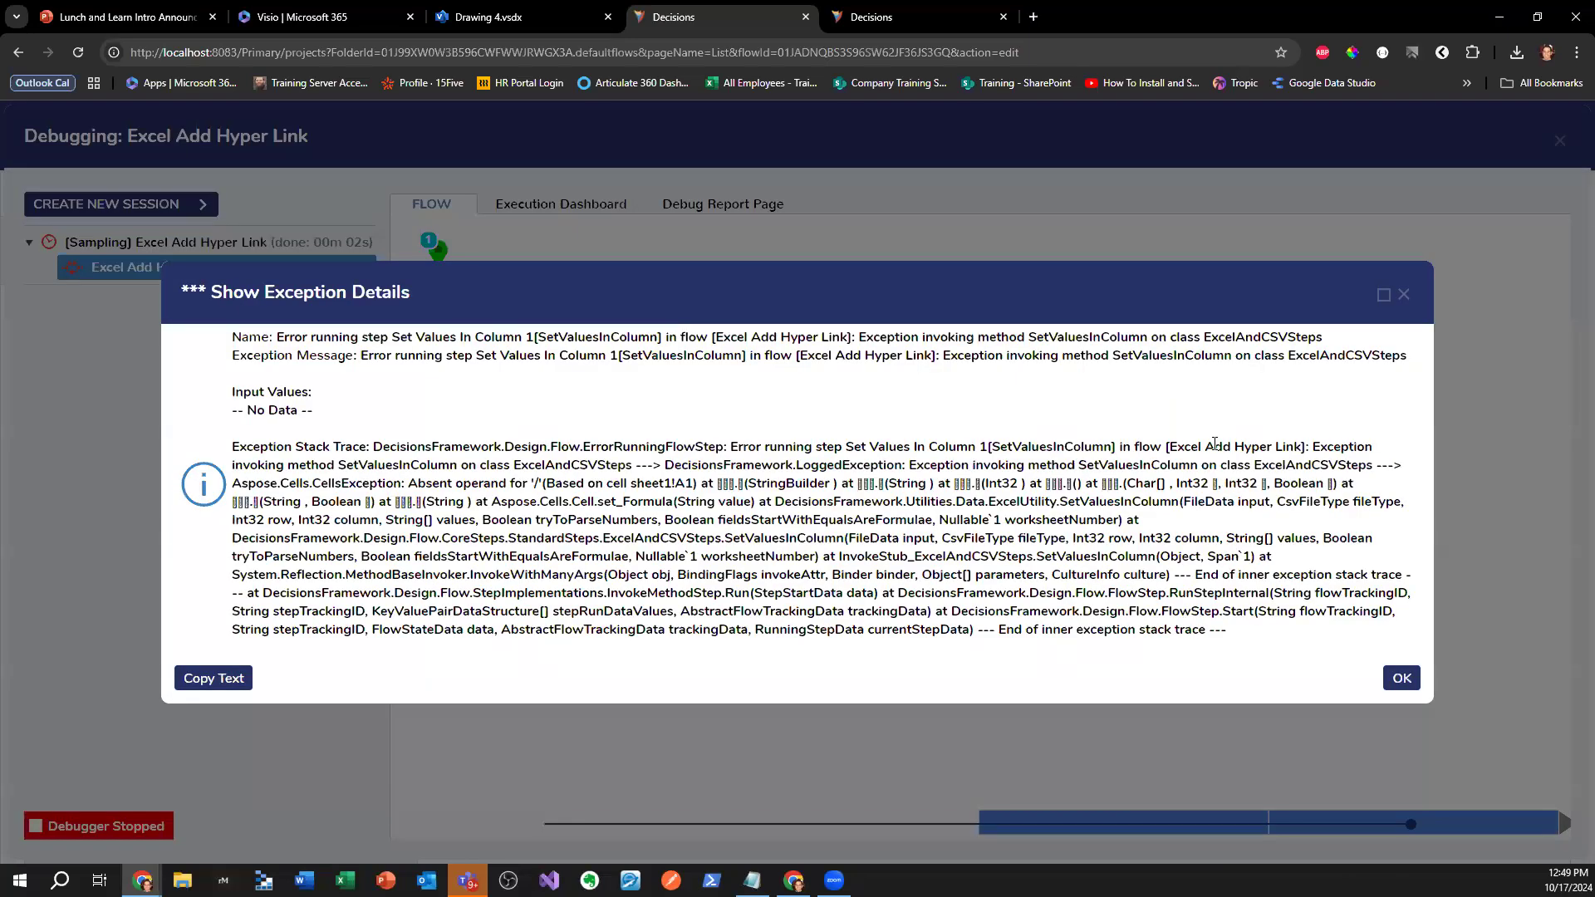
click(1404, 296)
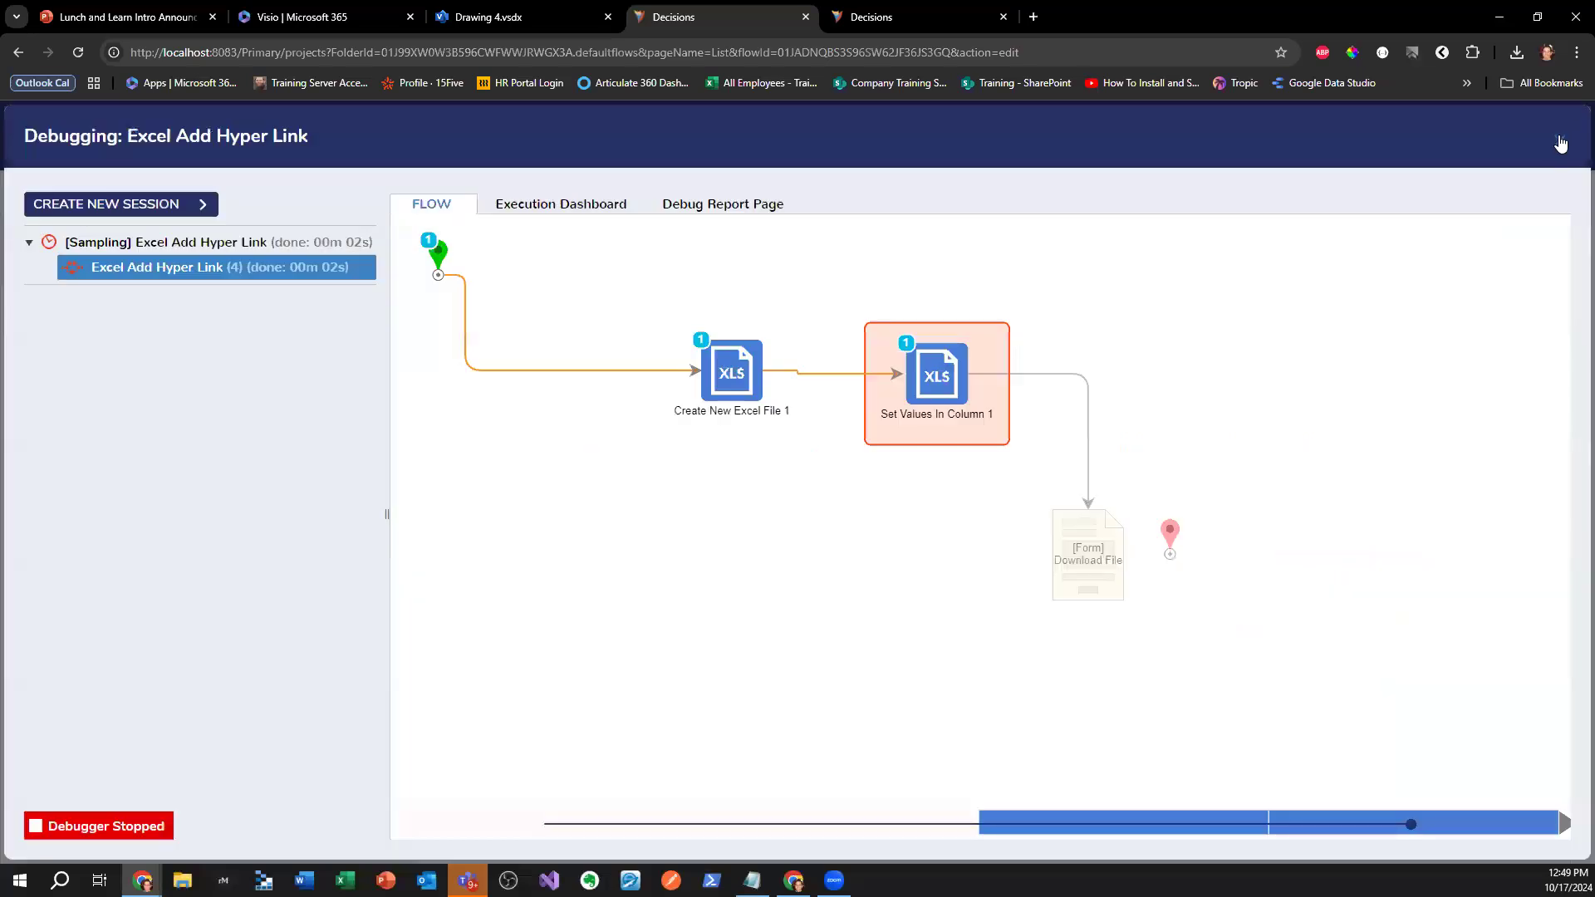
click(1560, 140)
- Enclose Click Me in square brackets in the HYPERLINK merge text of Set Values In Column 1 and save it
click(985, 365)
scroll(1439, 606, down, 4)
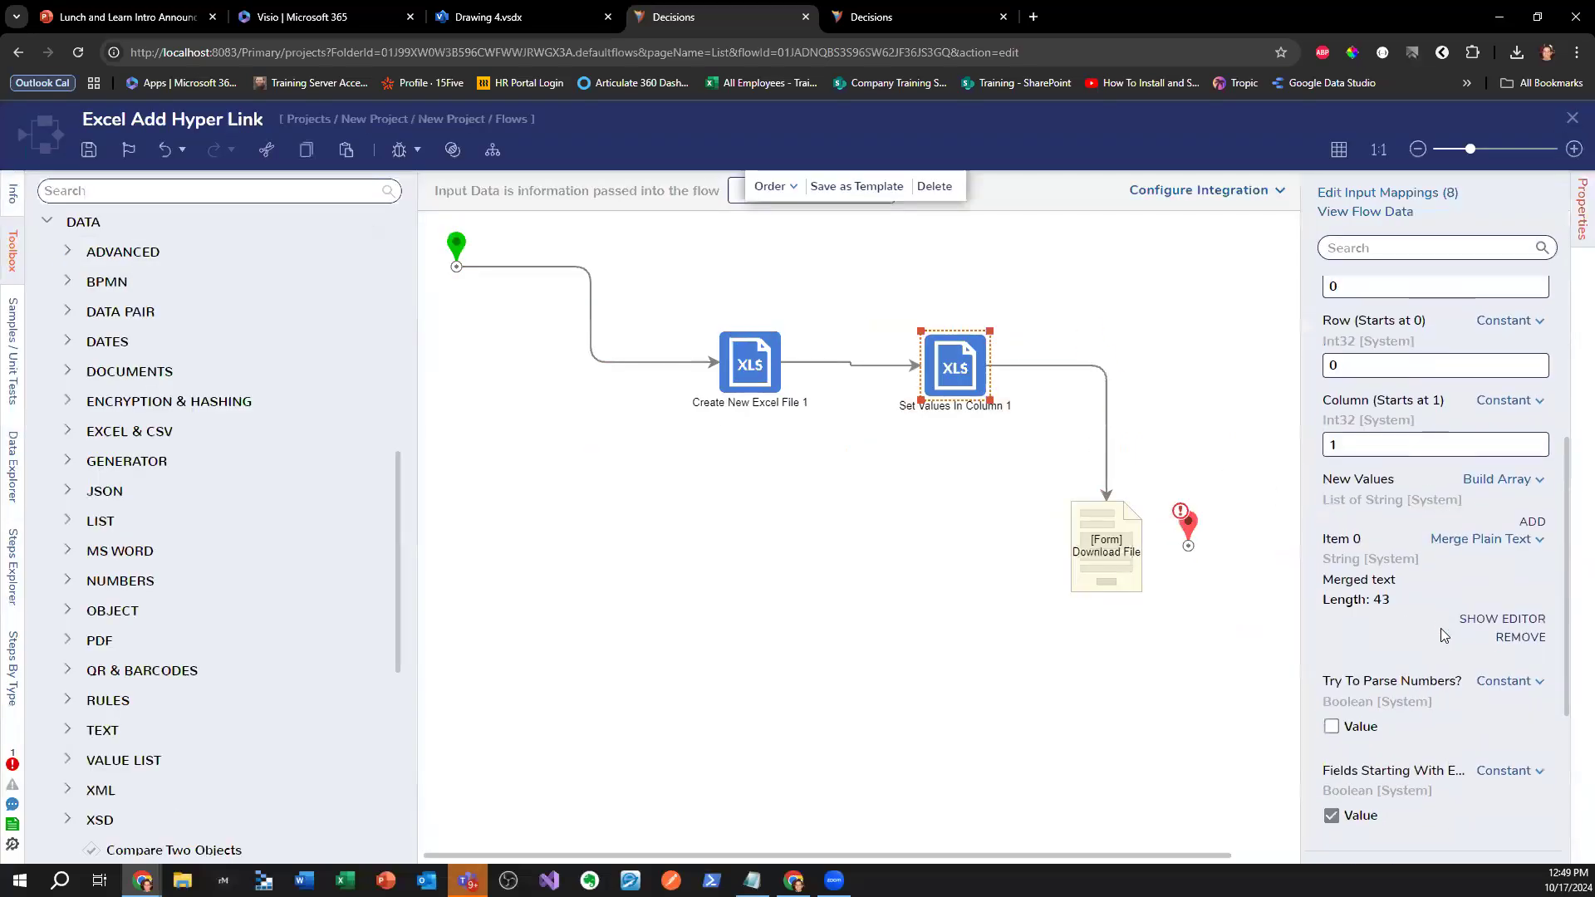
click(1475, 624)
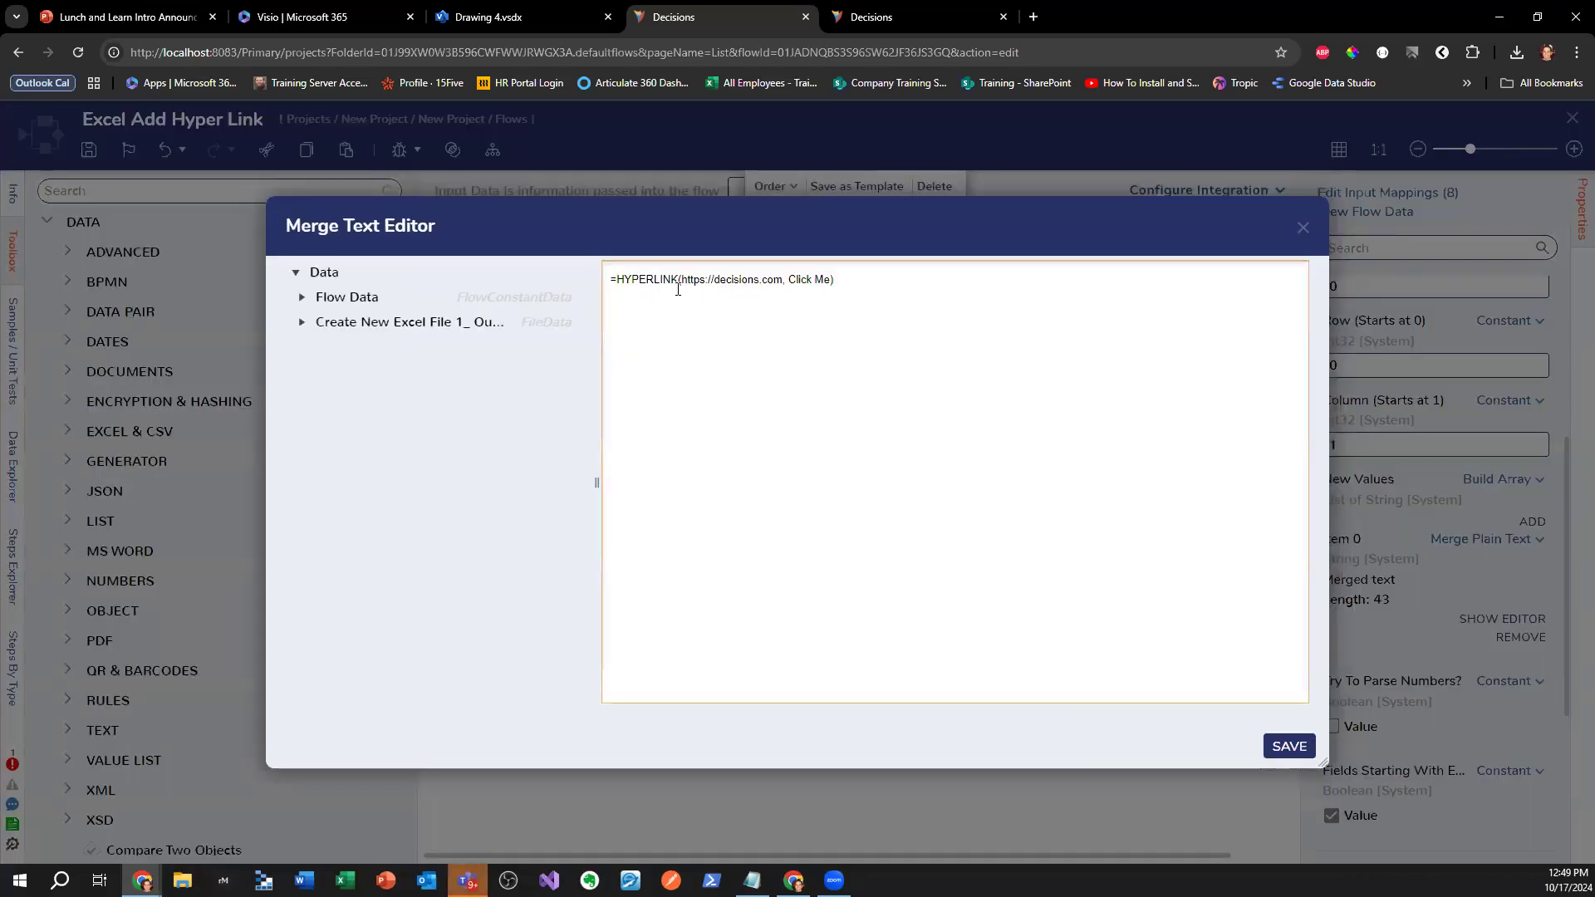
click(790, 279)
text(")
text(])
click(1289, 746)
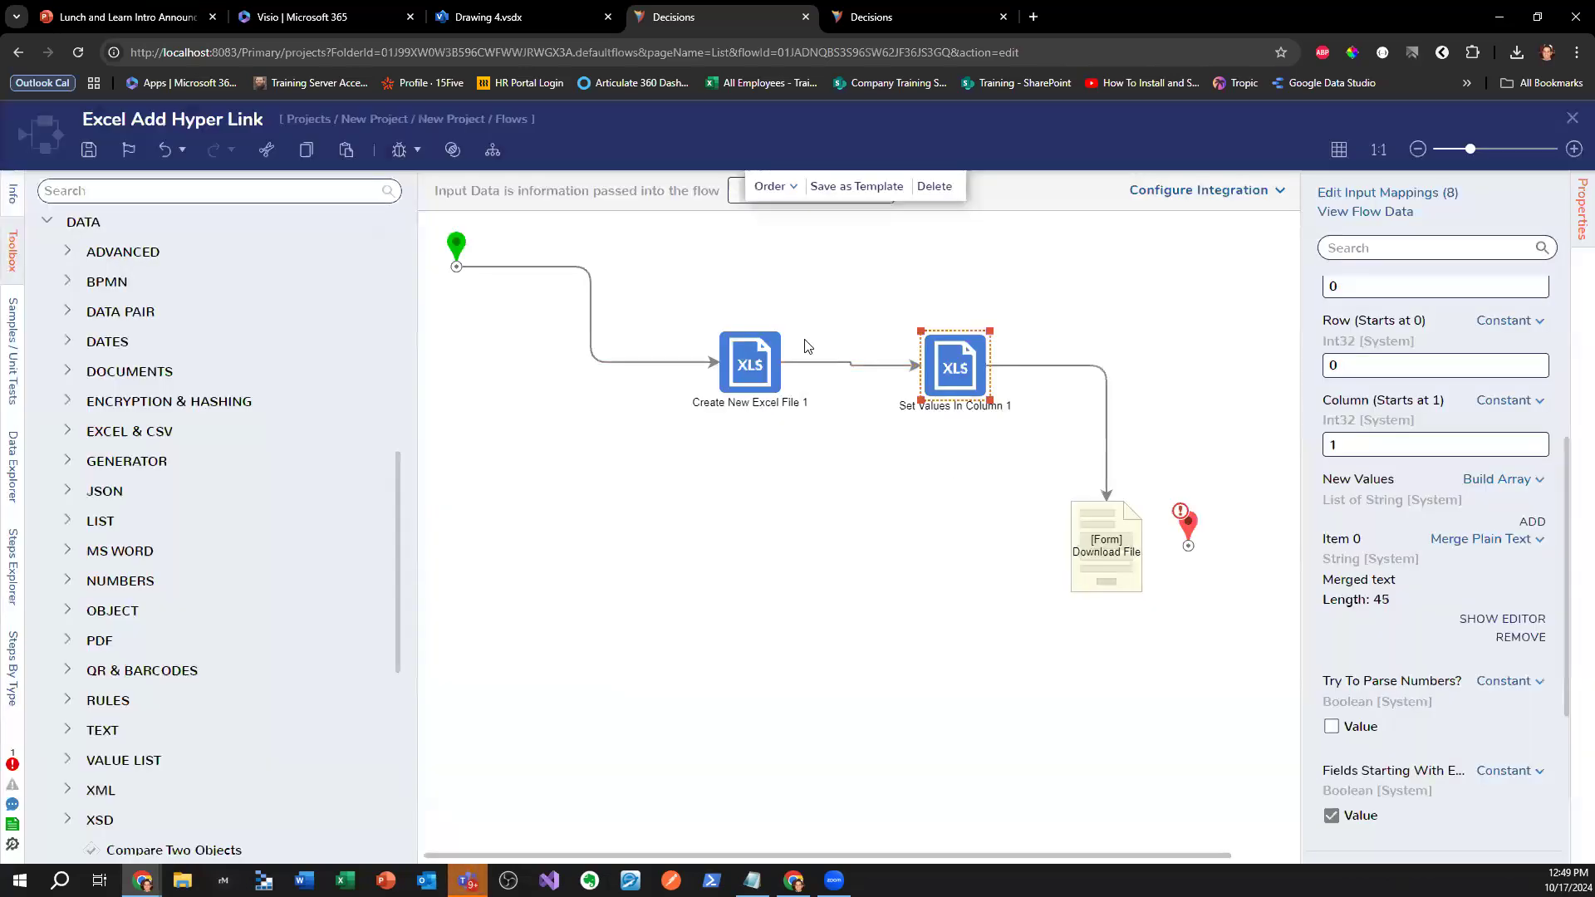
- Debug the flow again with the bracketed friendly name and read the exception details of Set Values In Column 1
click(400, 150)
click(1310, 417)
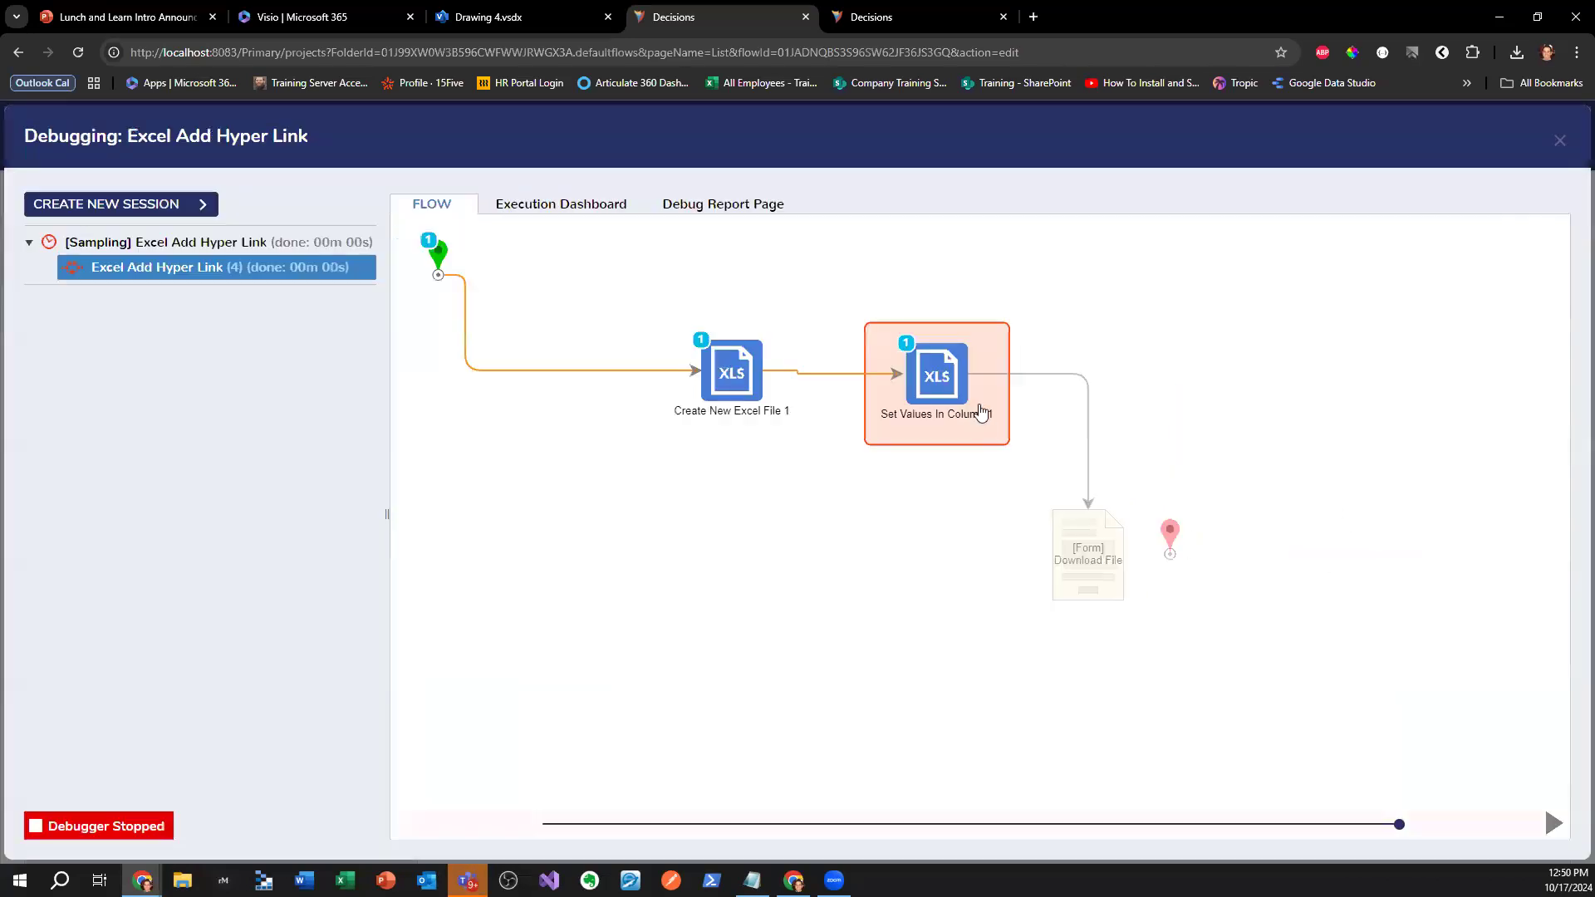
click(936, 376)
mouse_move(1121, 418)
click(1238, 437)
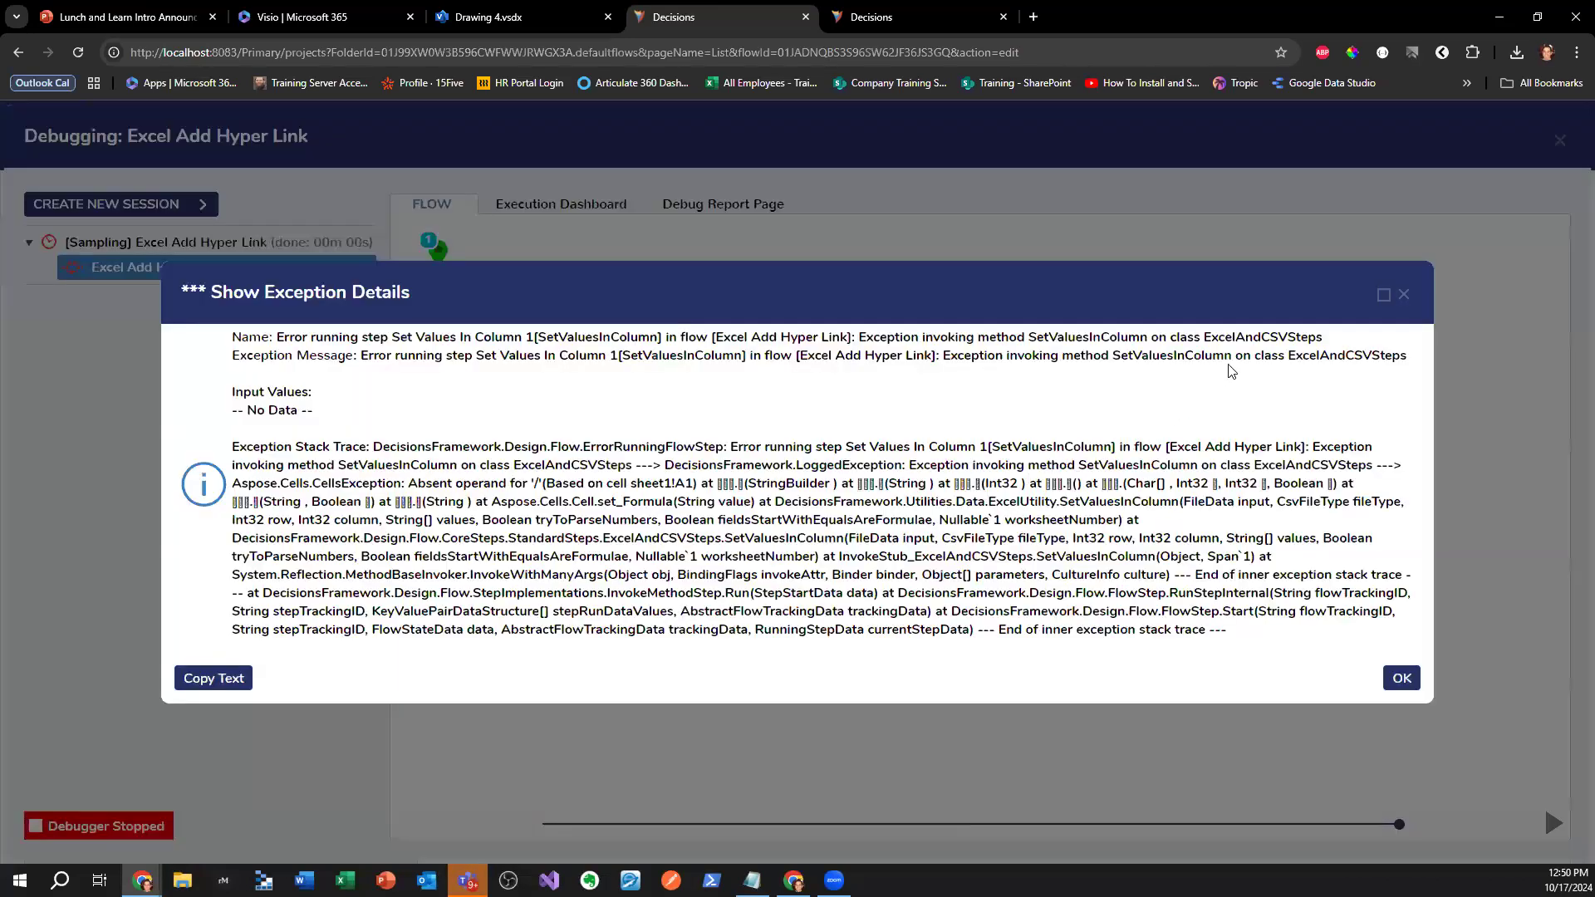
click(1404, 291)
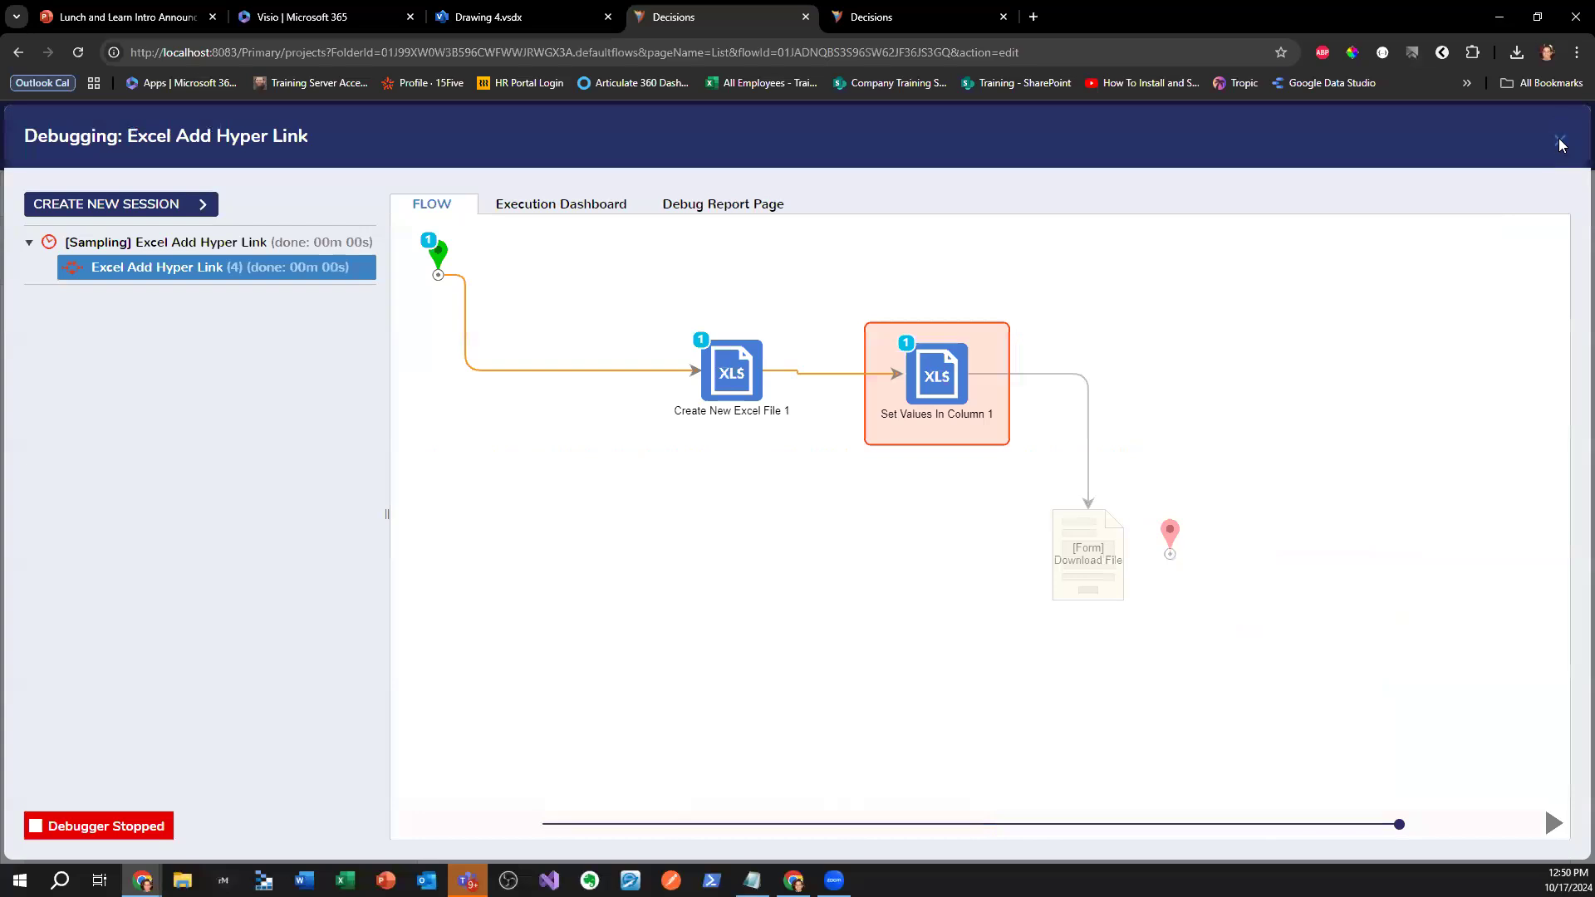
click(1561, 141)
- Open a new browser tab and move it into a separate window
click(1035, 15)
drag(1088, 17, 1594, 34)
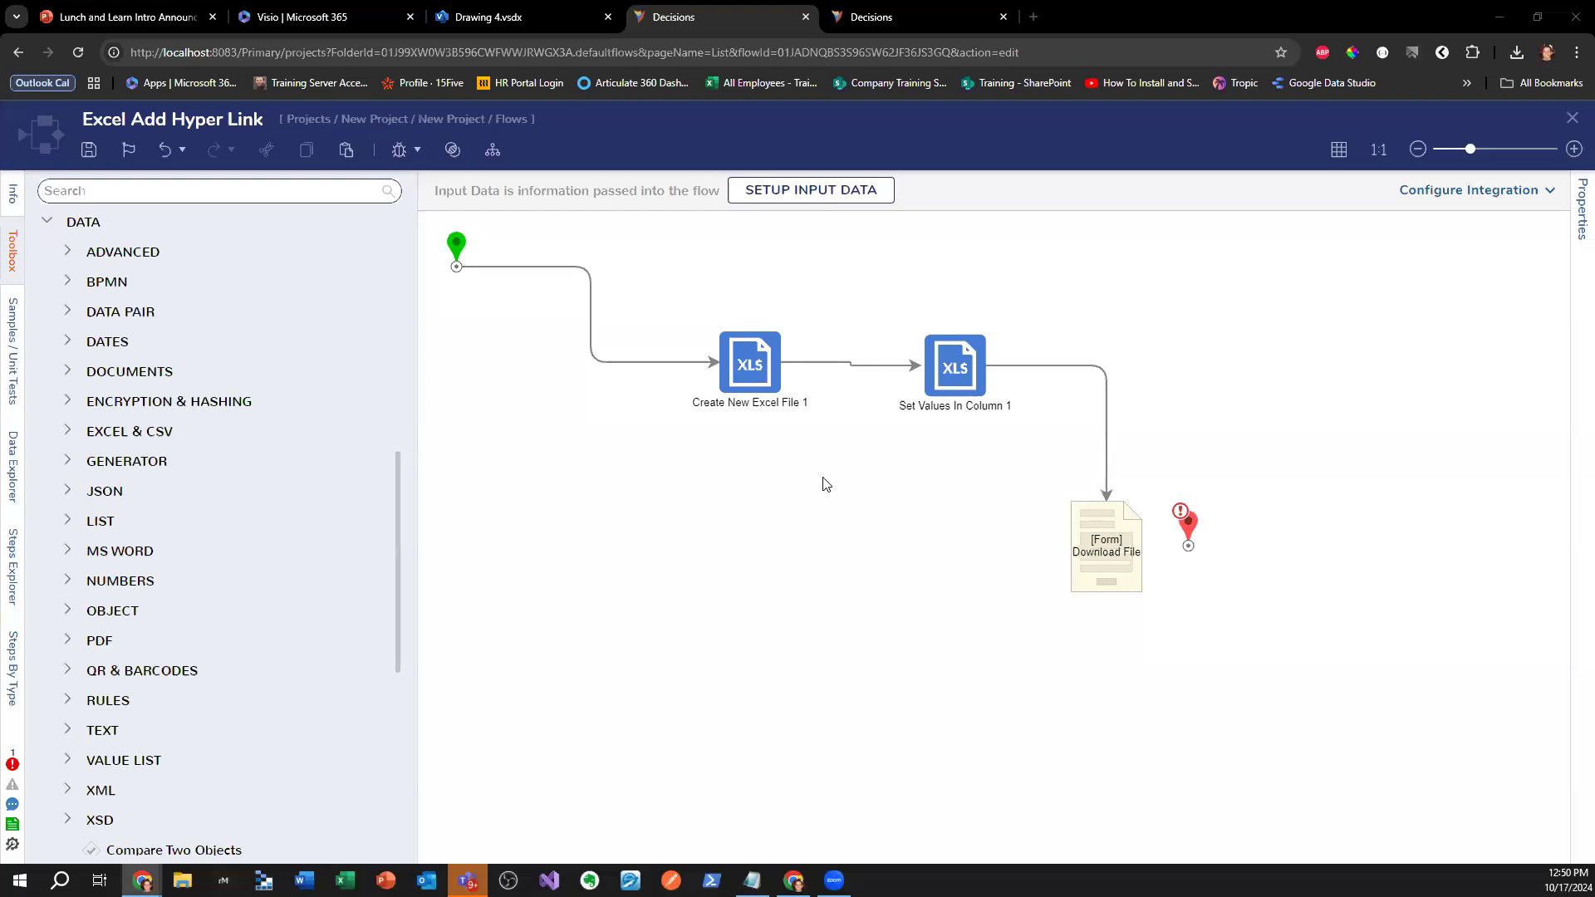
- Rerun the flow in the debugger and highlight the Aspose.Cells error message in the exception details of Set Values In Column 1
click(400, 150)
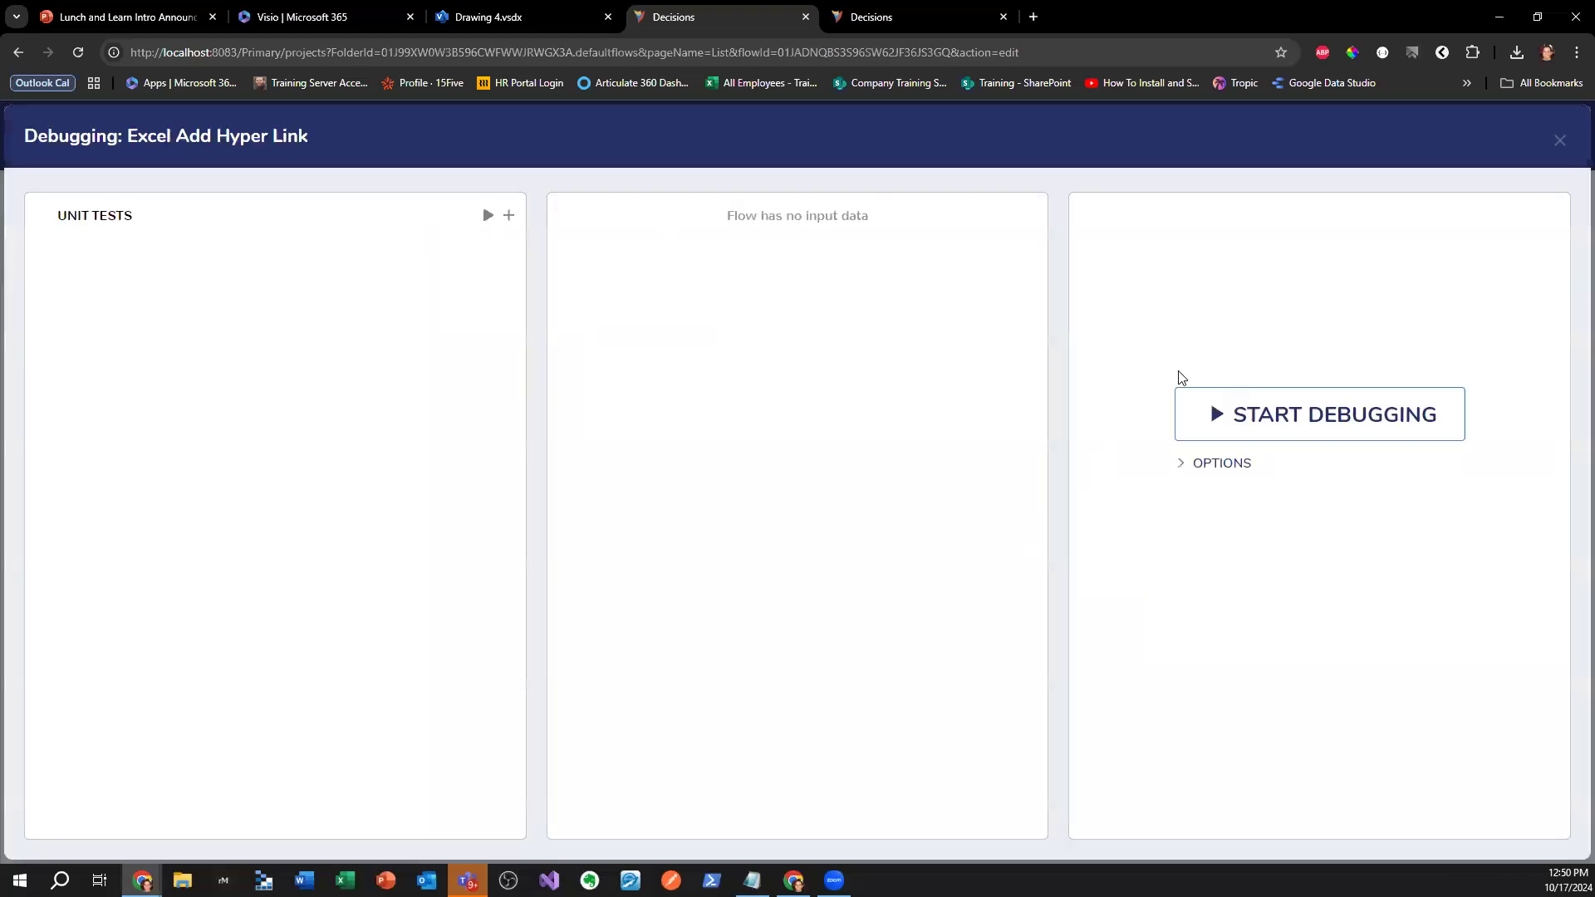
click(1229, 412)
click(952, 376)
click(1036, 414)
click(1219, 425)
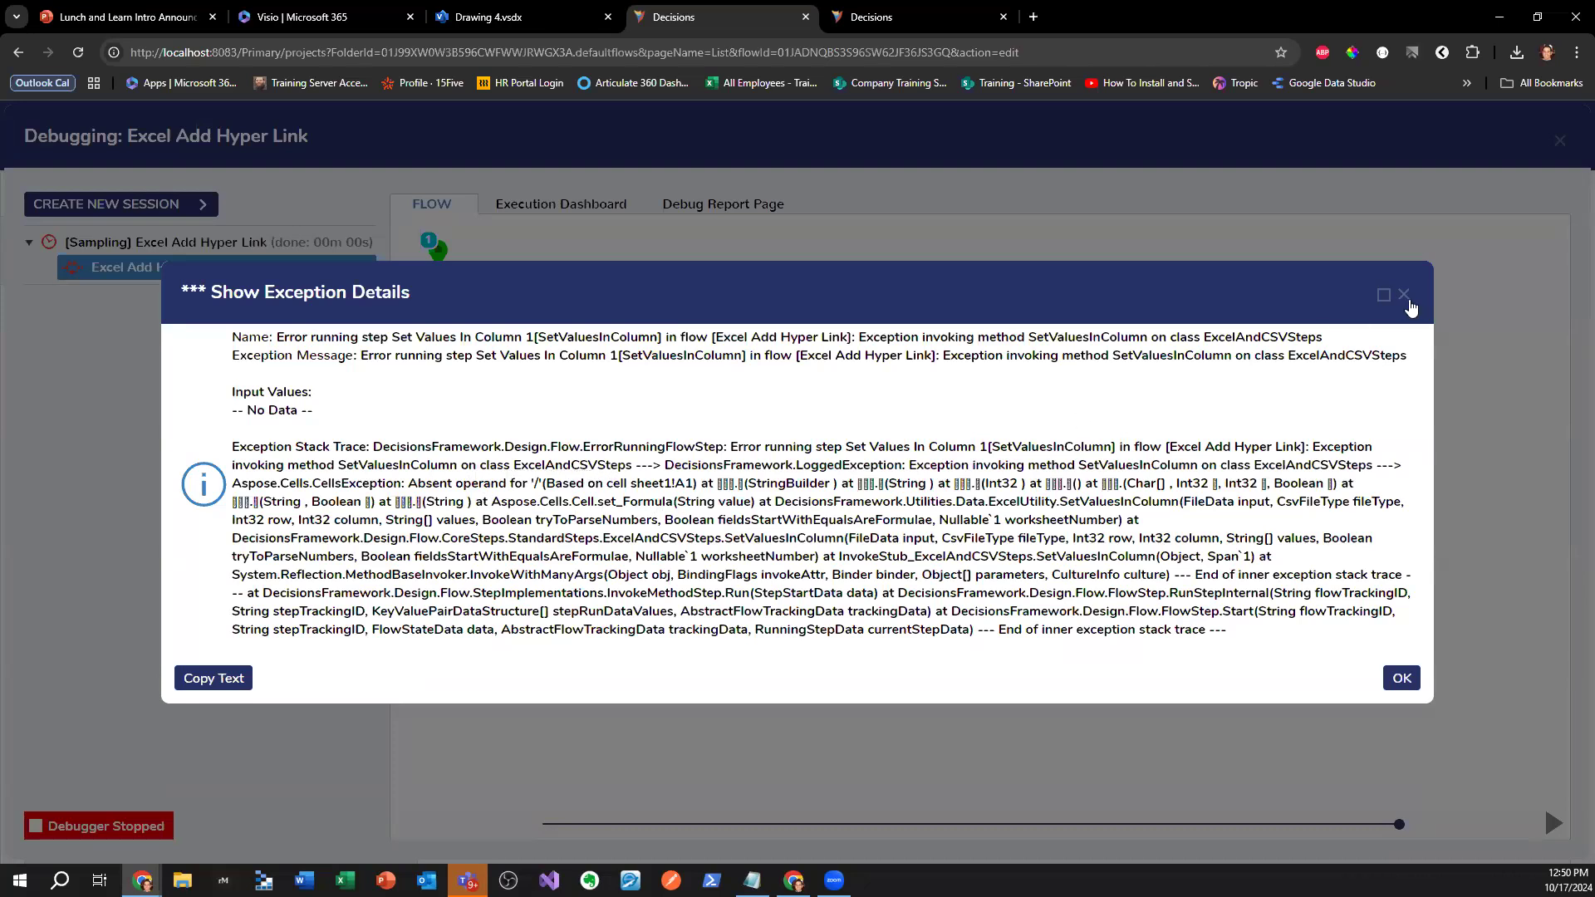
drag(407, 483, 541, 483)
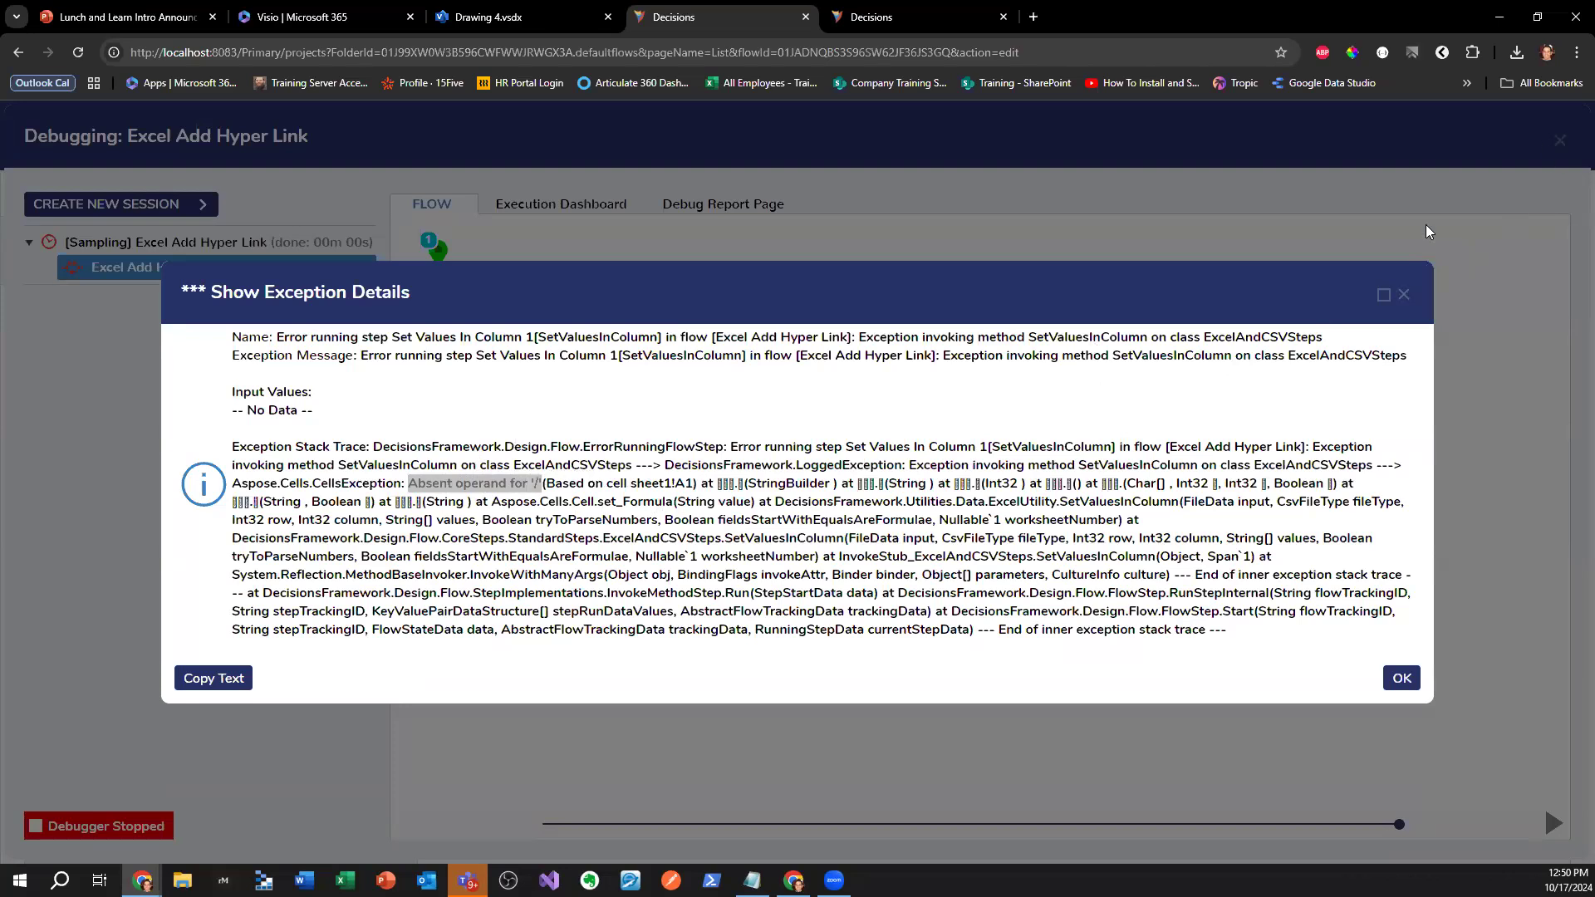
click(1403, 294)
click(1560, 139)
click(955, 365)
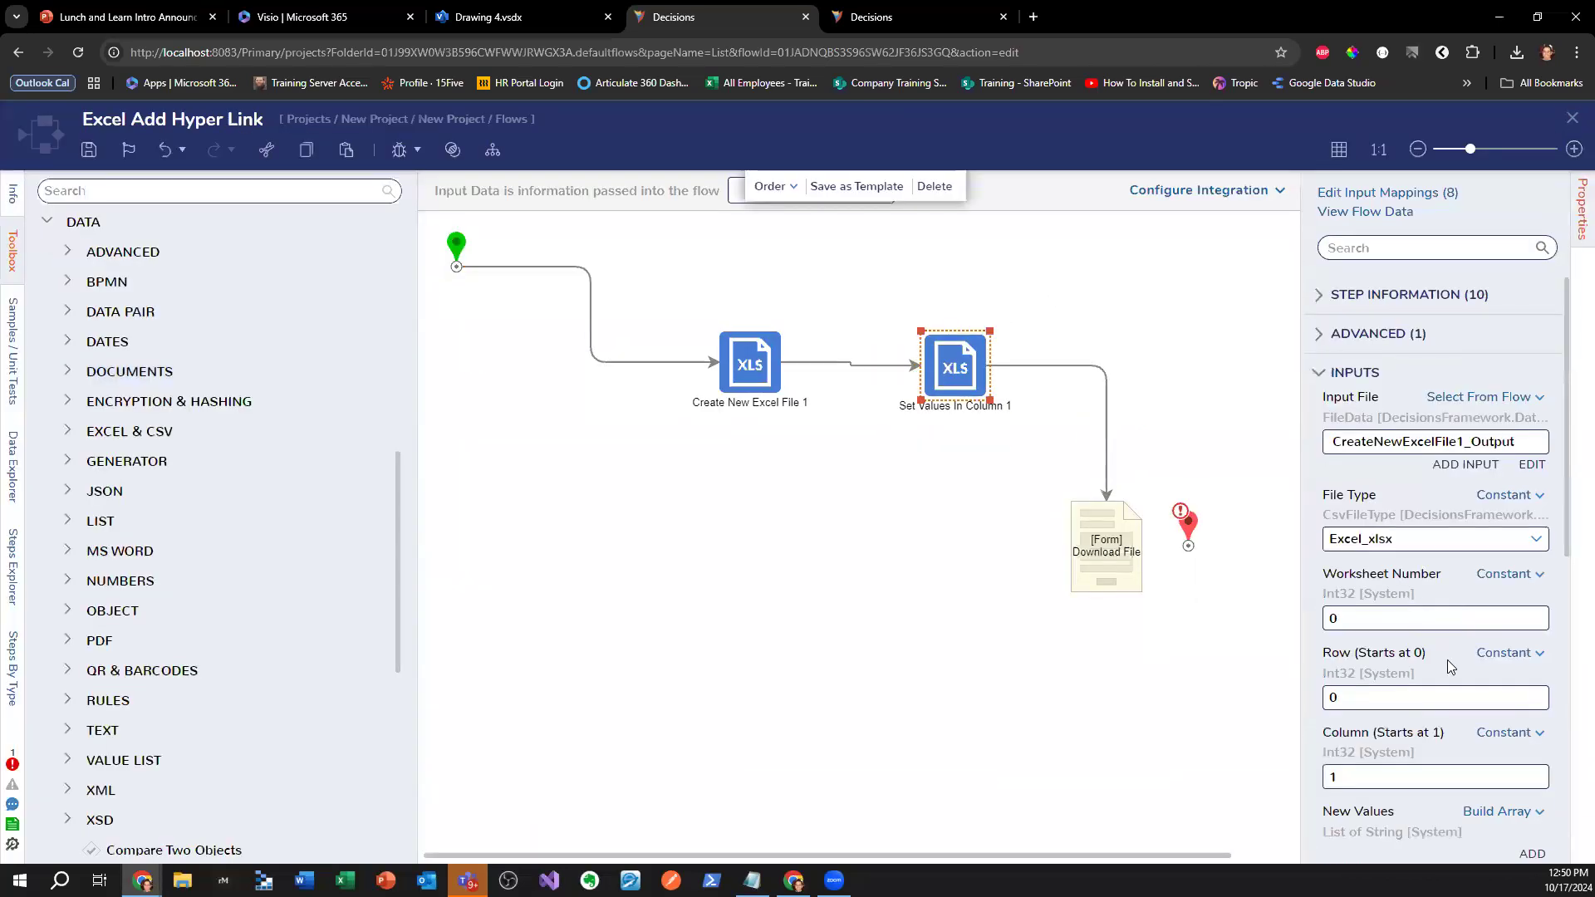
scroll(1447, 660, down, 8)
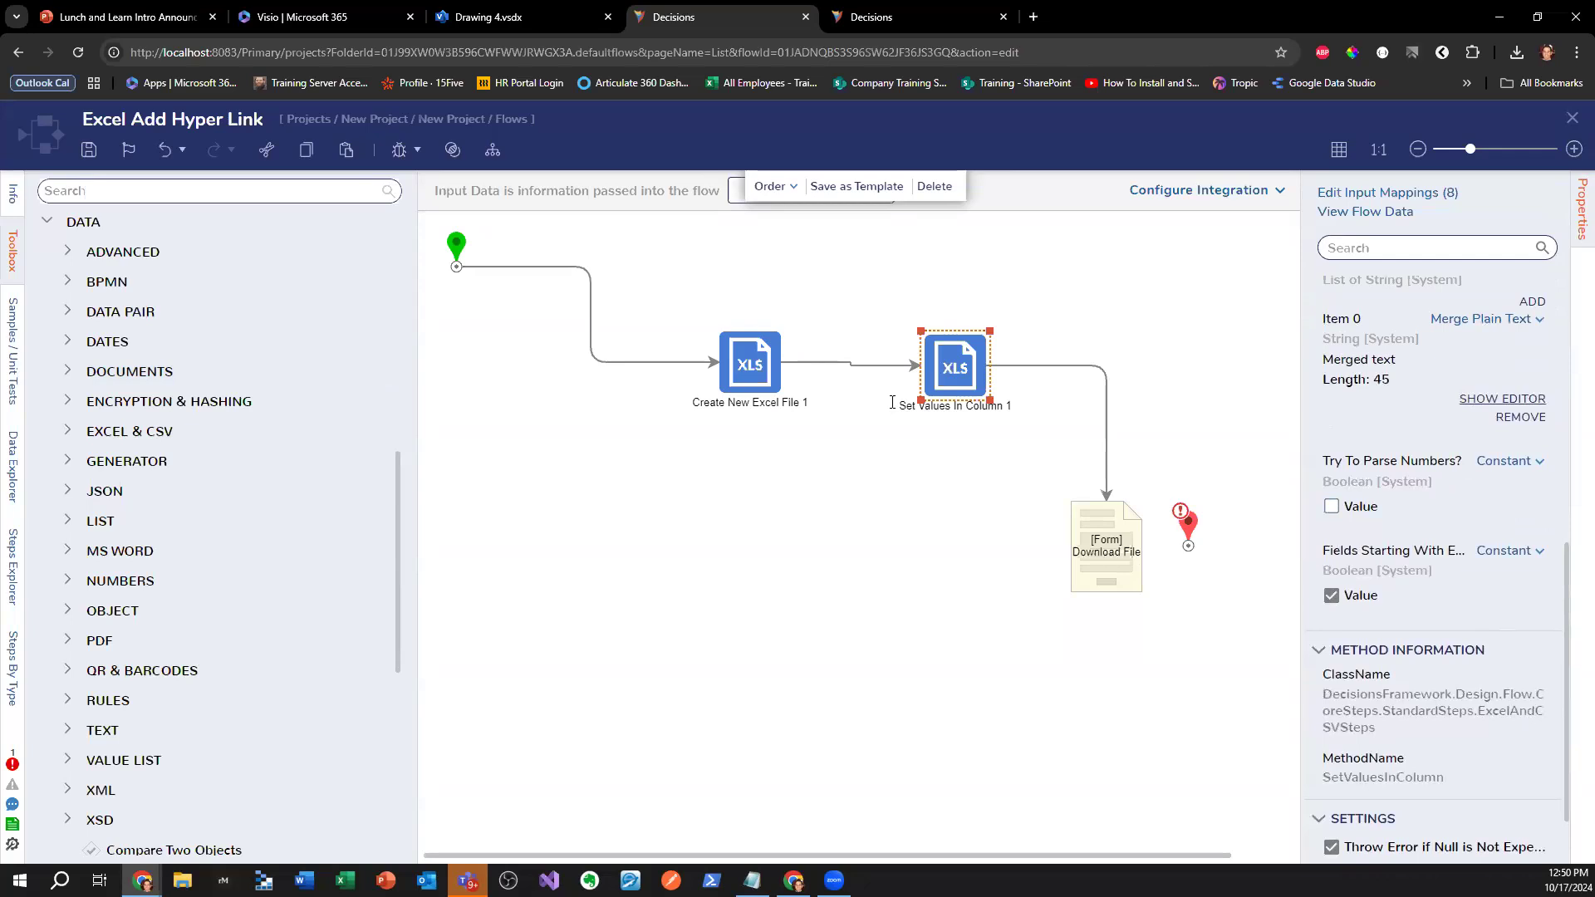
click(1481, 402)
drag(715, 283, 681, 281)
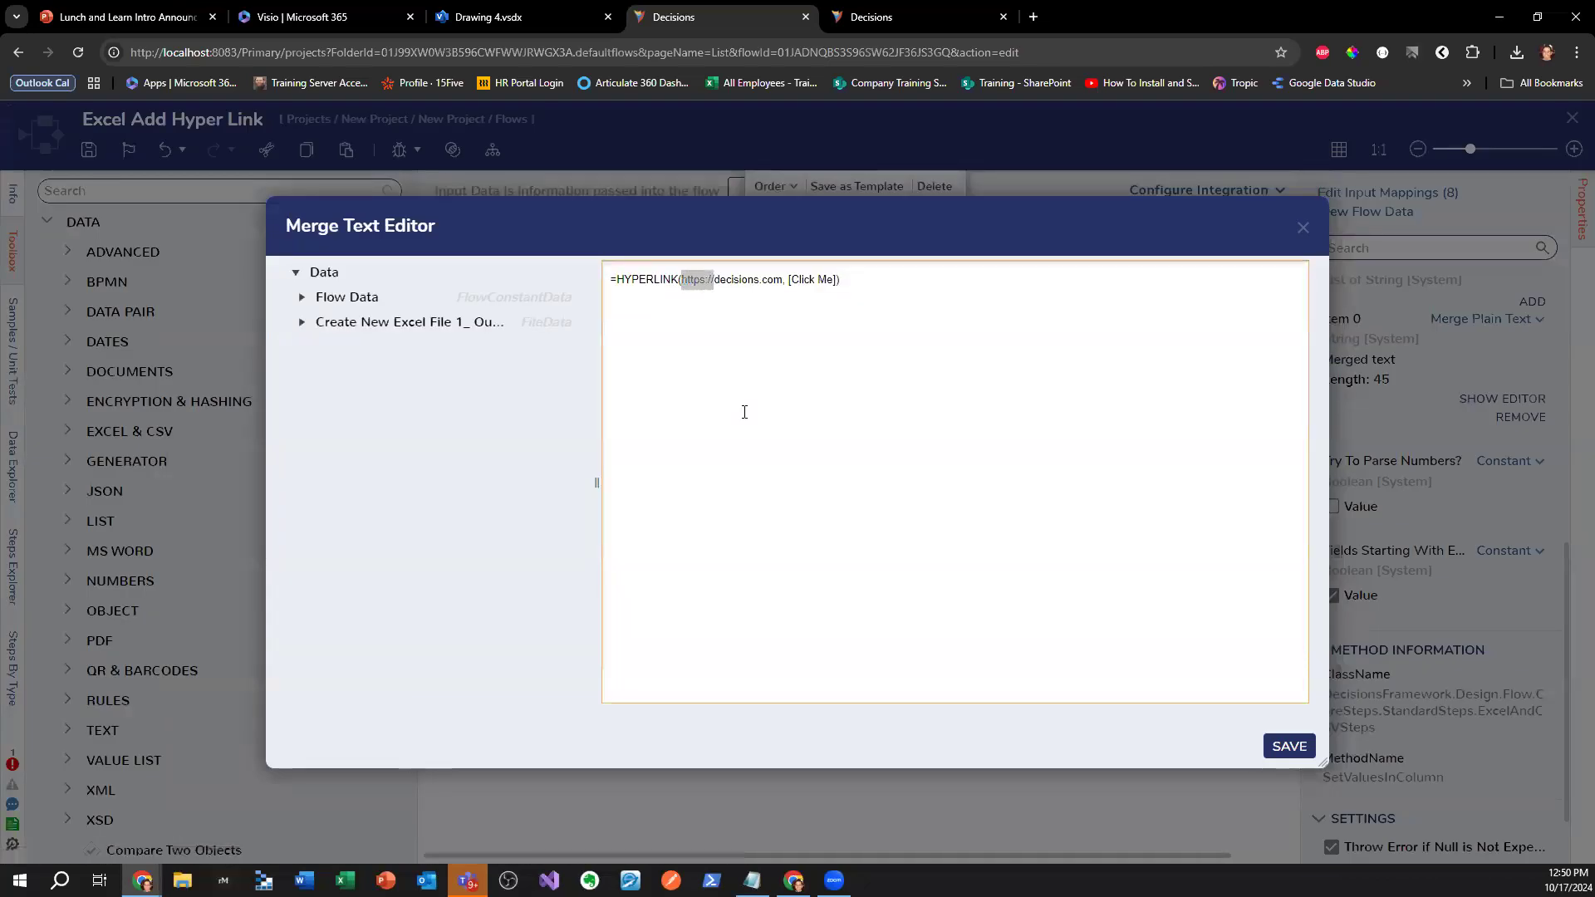
key(BackSpace)
click(1289, 745)
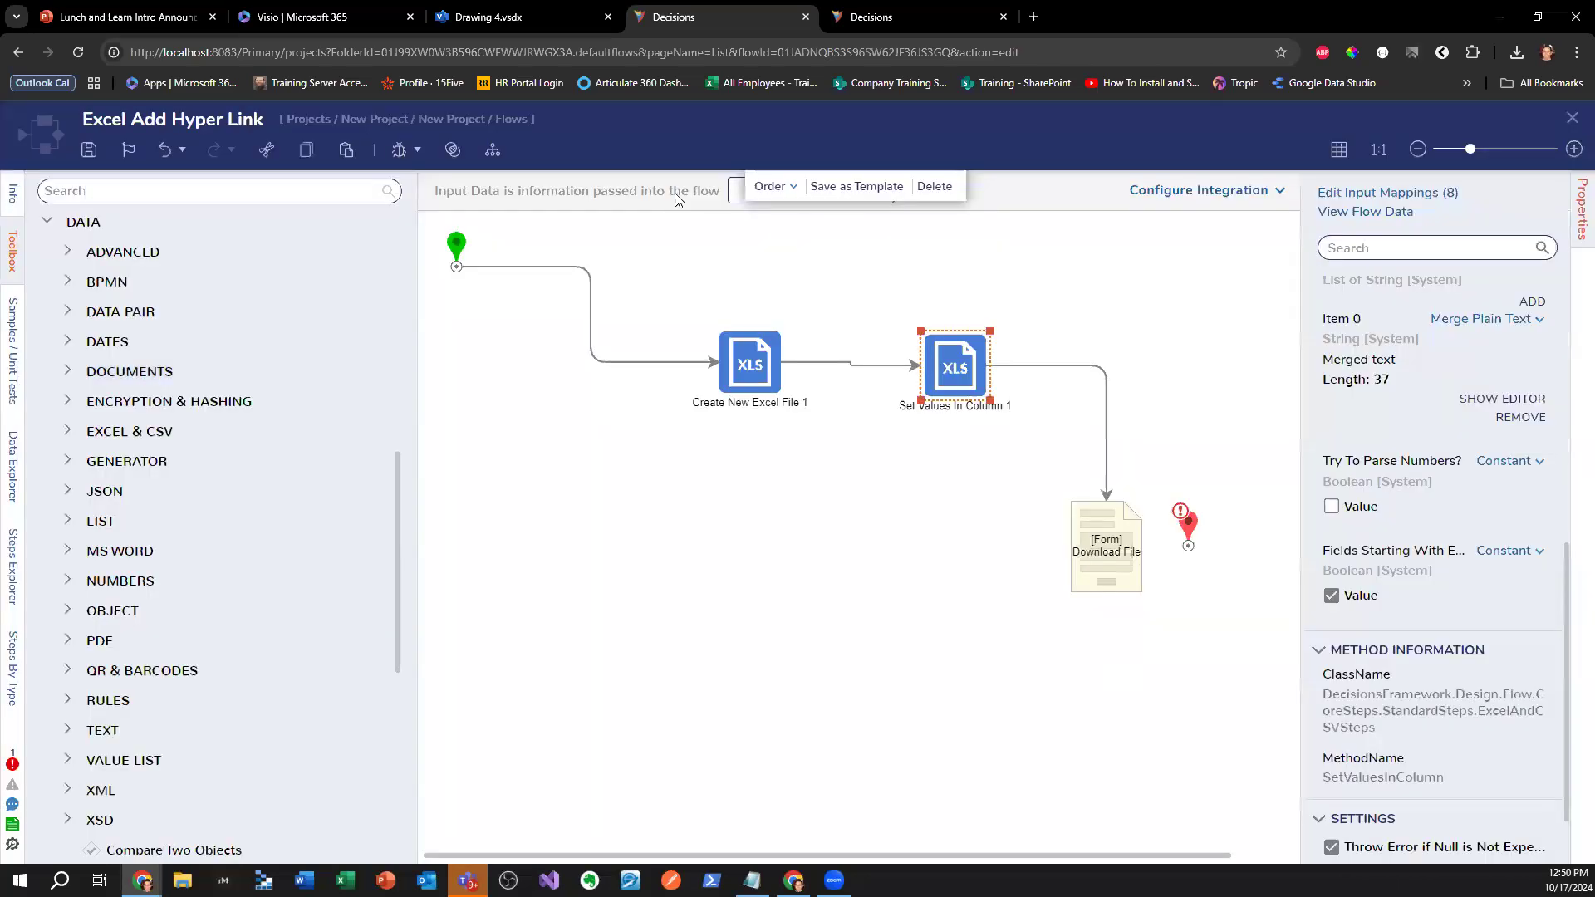
- Debug the flow with the shortened URL and examine the Aspose.Cells message in the exception details of Set Values In Column 1
click(399, 150)
click(1306, 416)
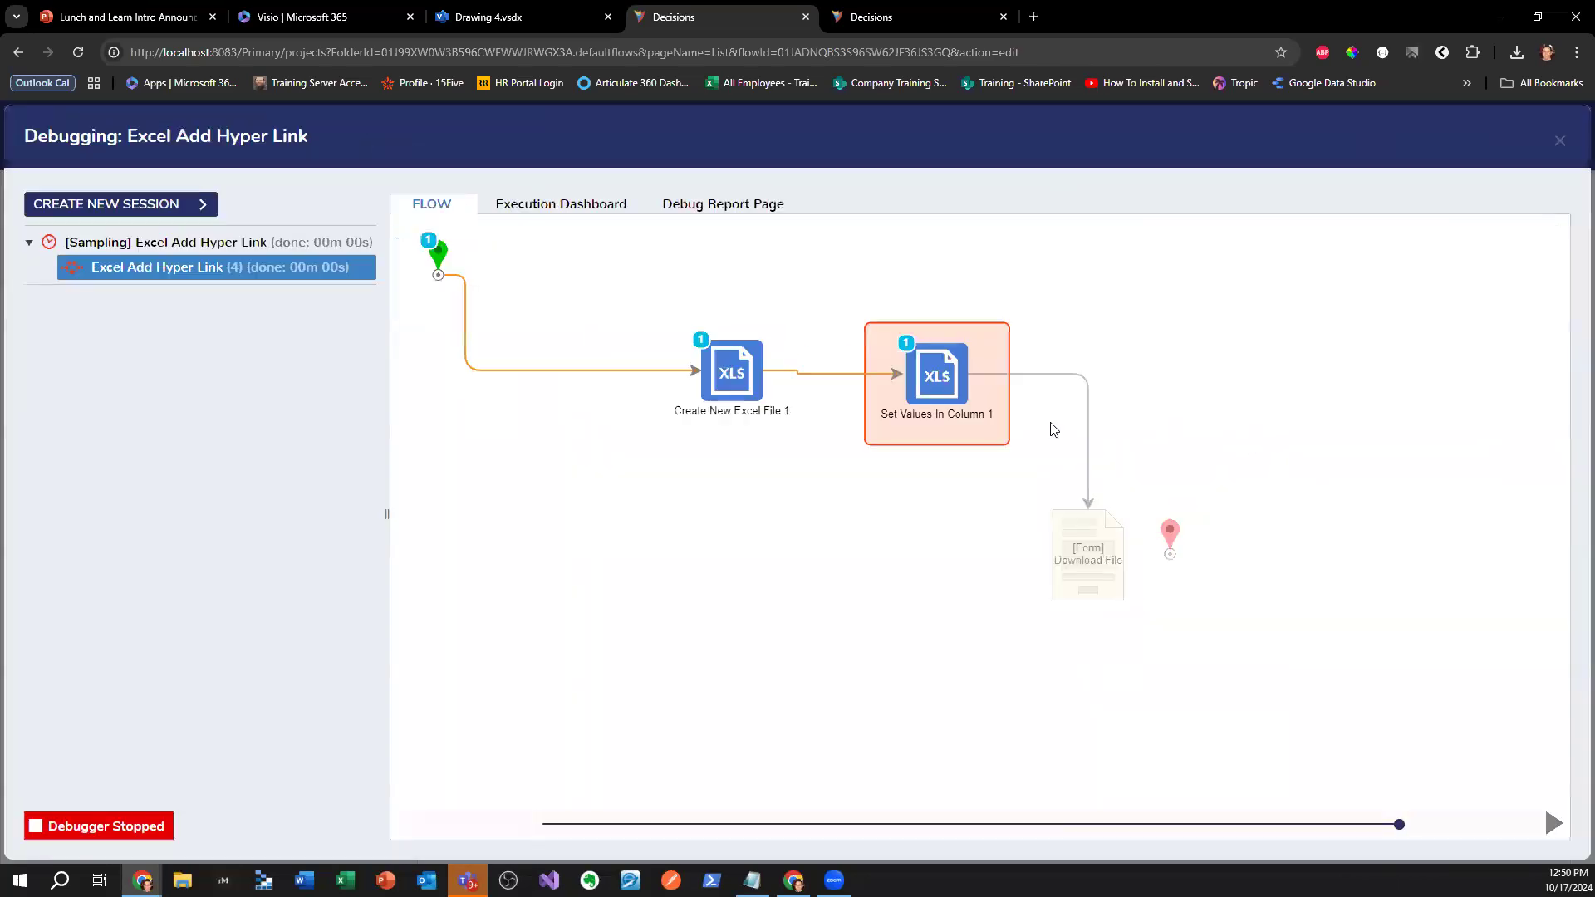
click(937, 375)
mouse_move(1042, 422)
click(1233, 426)
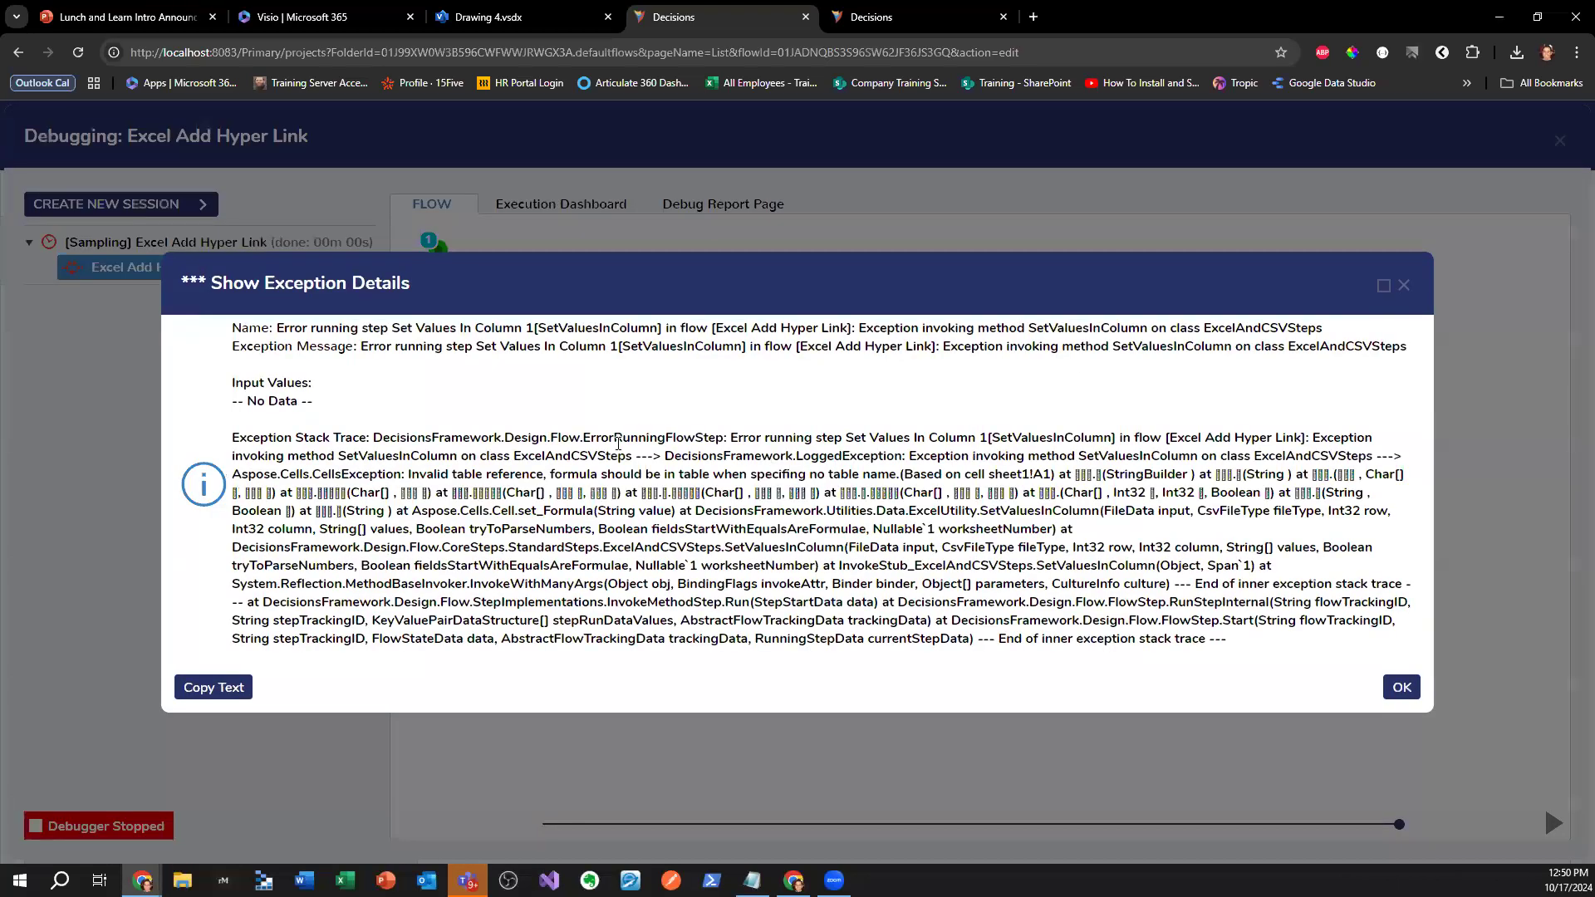
drag(425, 473, 822, 473)
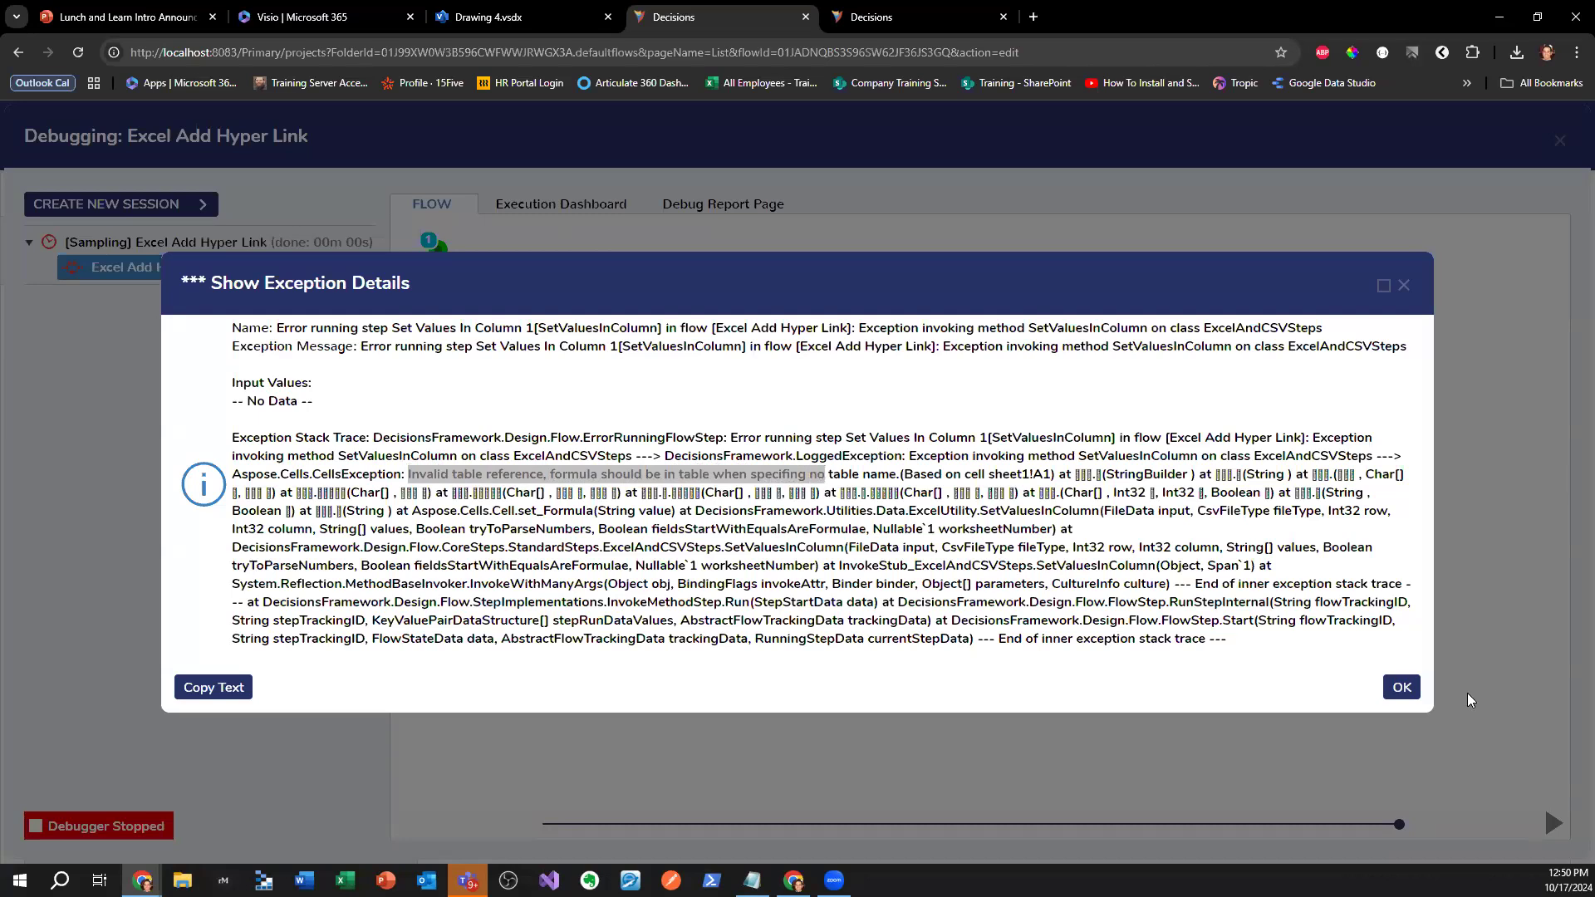
click(1402, 687)
click(1559, 139)
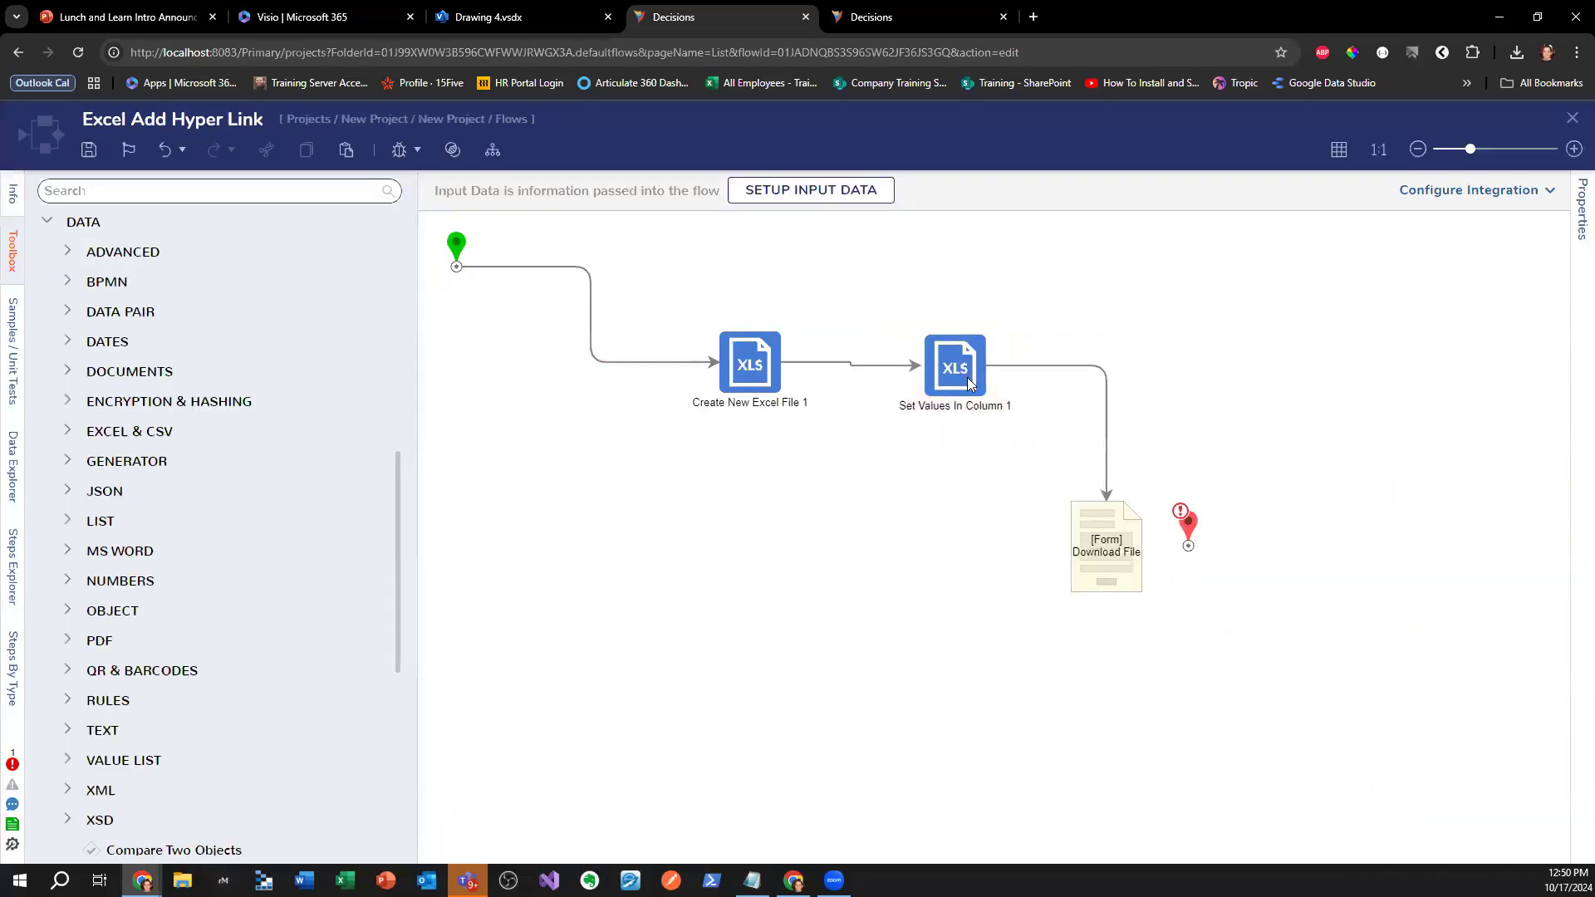
click(964, 374)
scroll(1433, 618, down, 6)
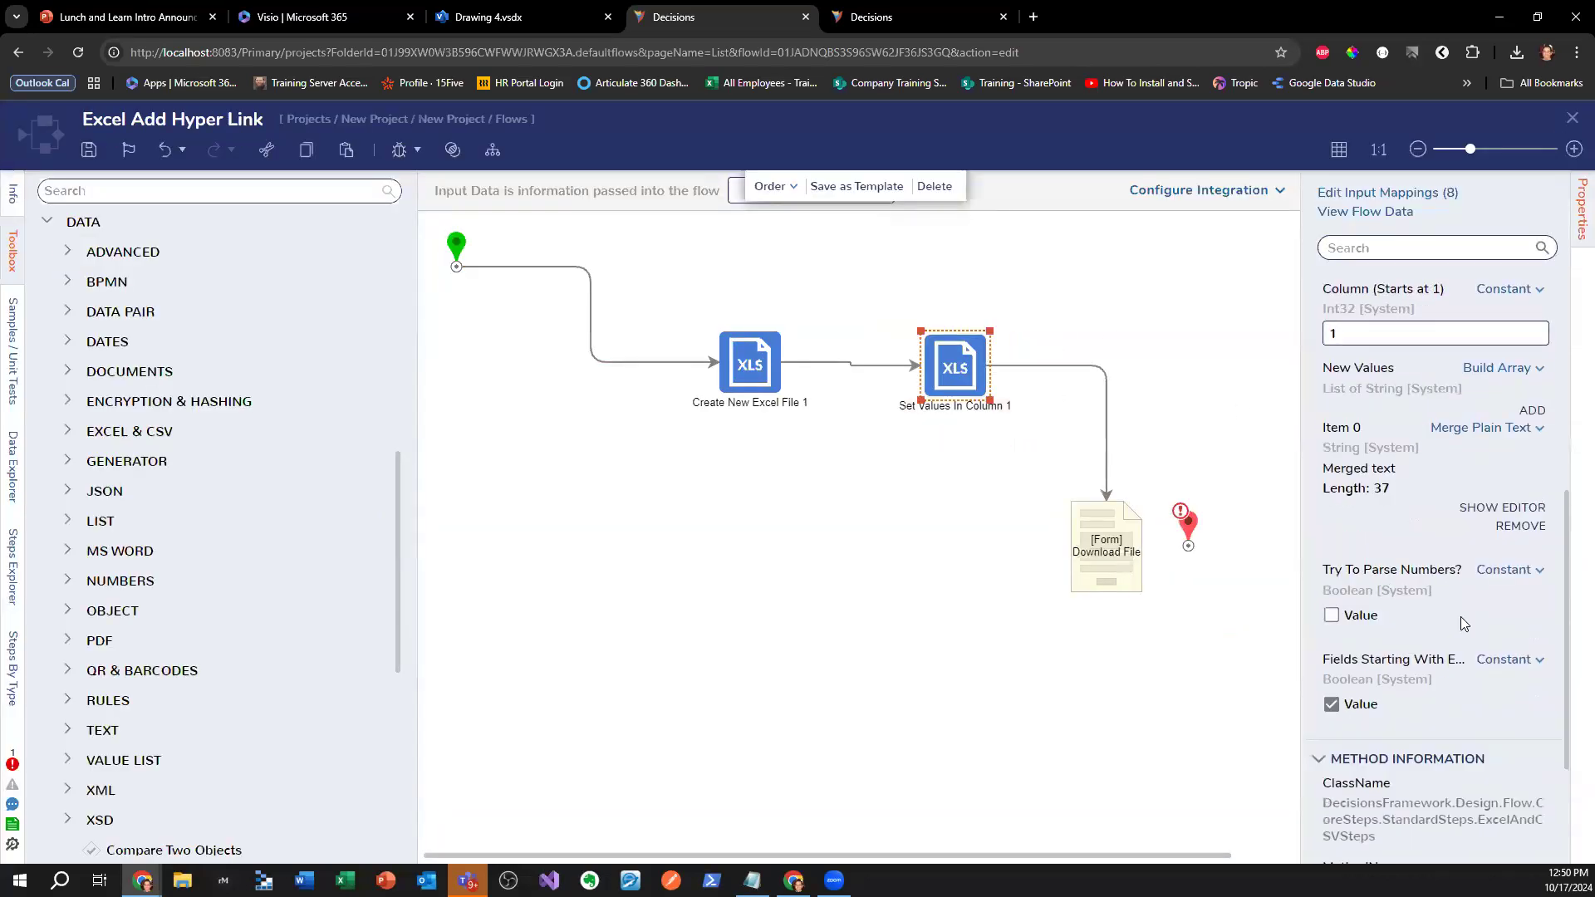
click(1475, 455)
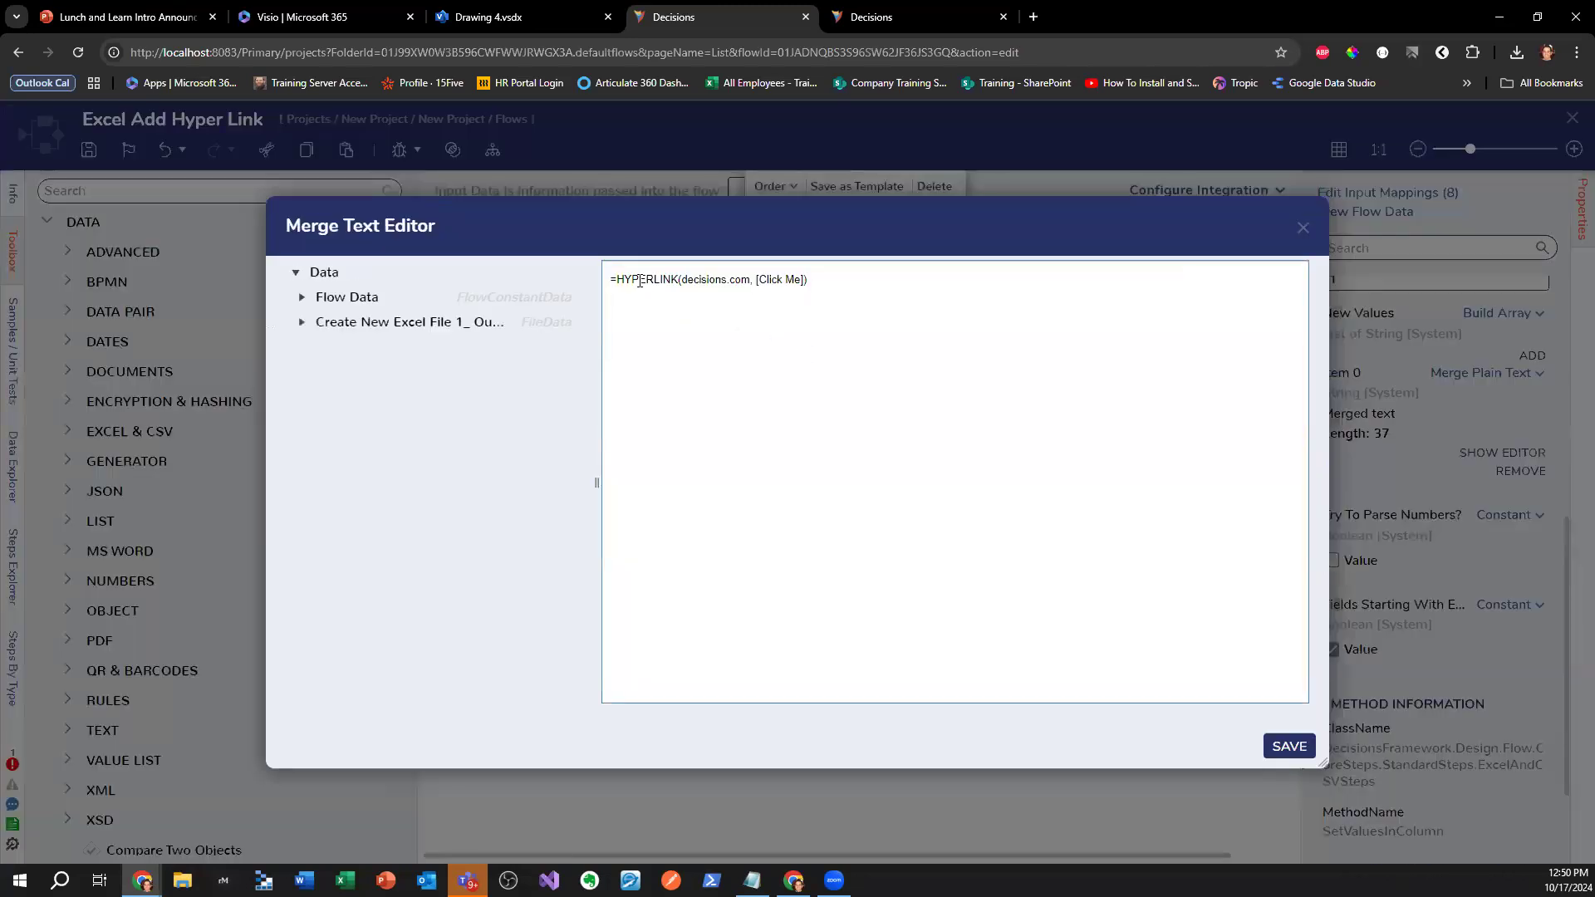
click(683, 279)
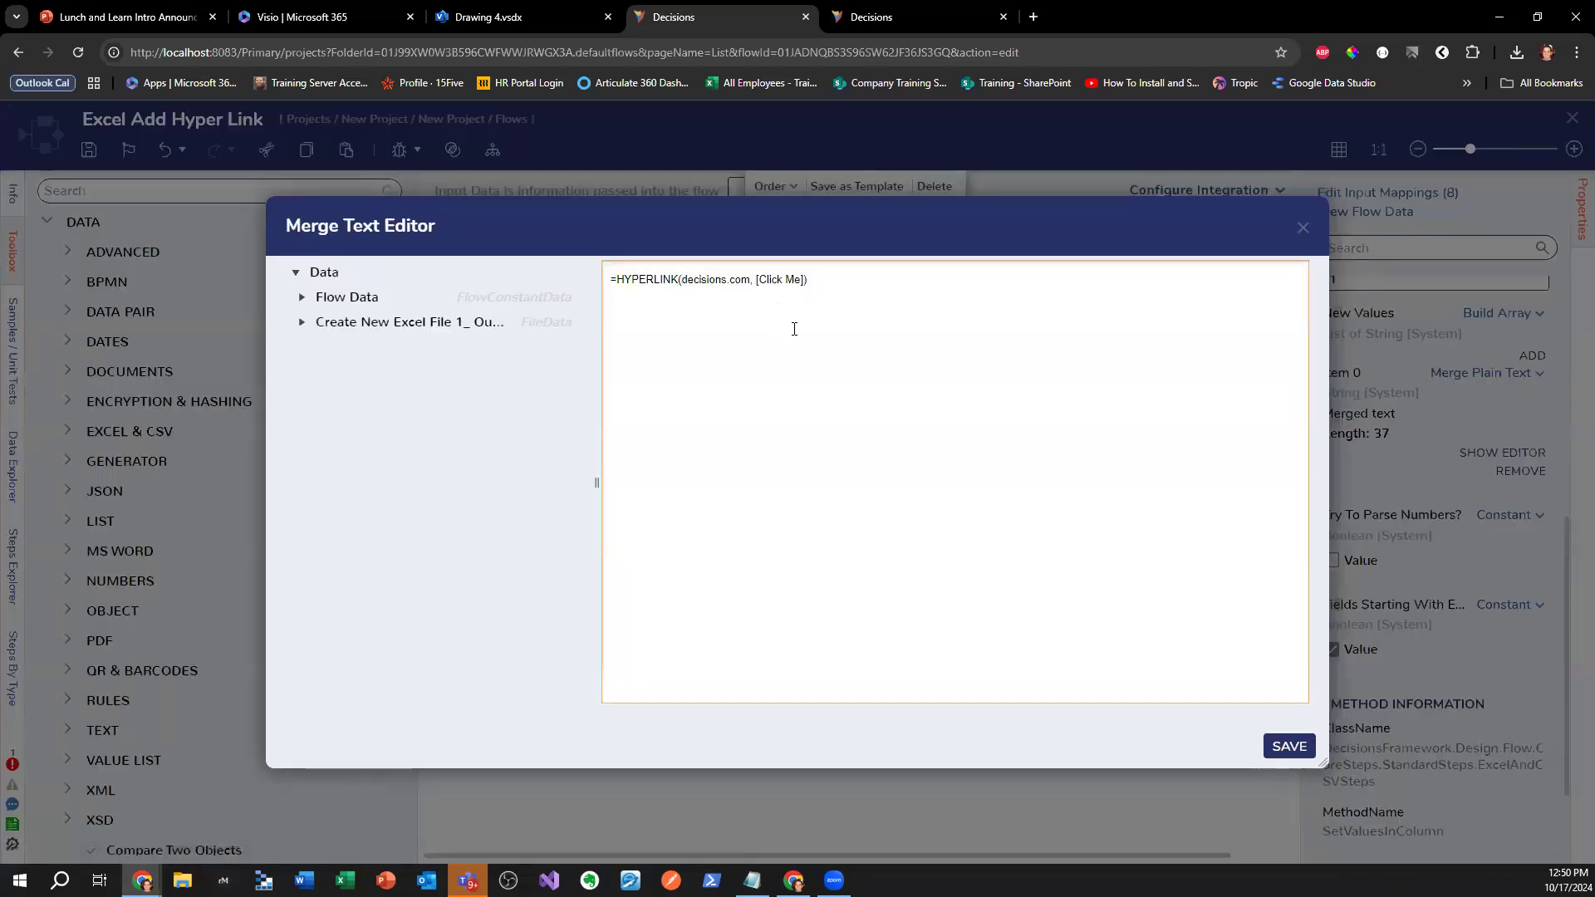
text(https)
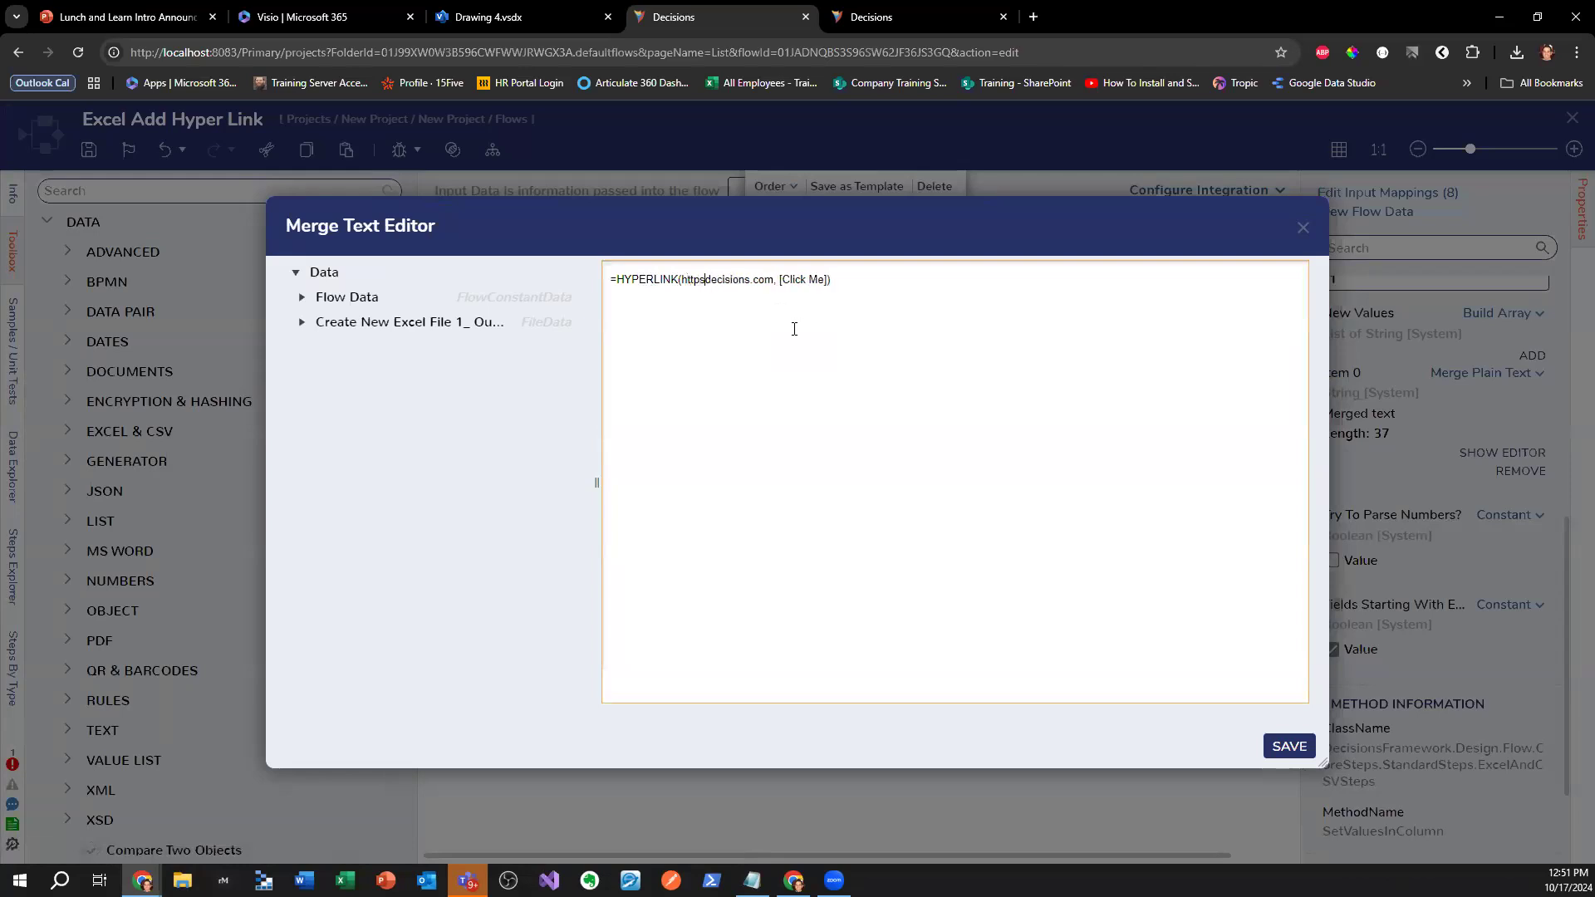
text(://)
text(")
key(Right)
click(1289, 746)
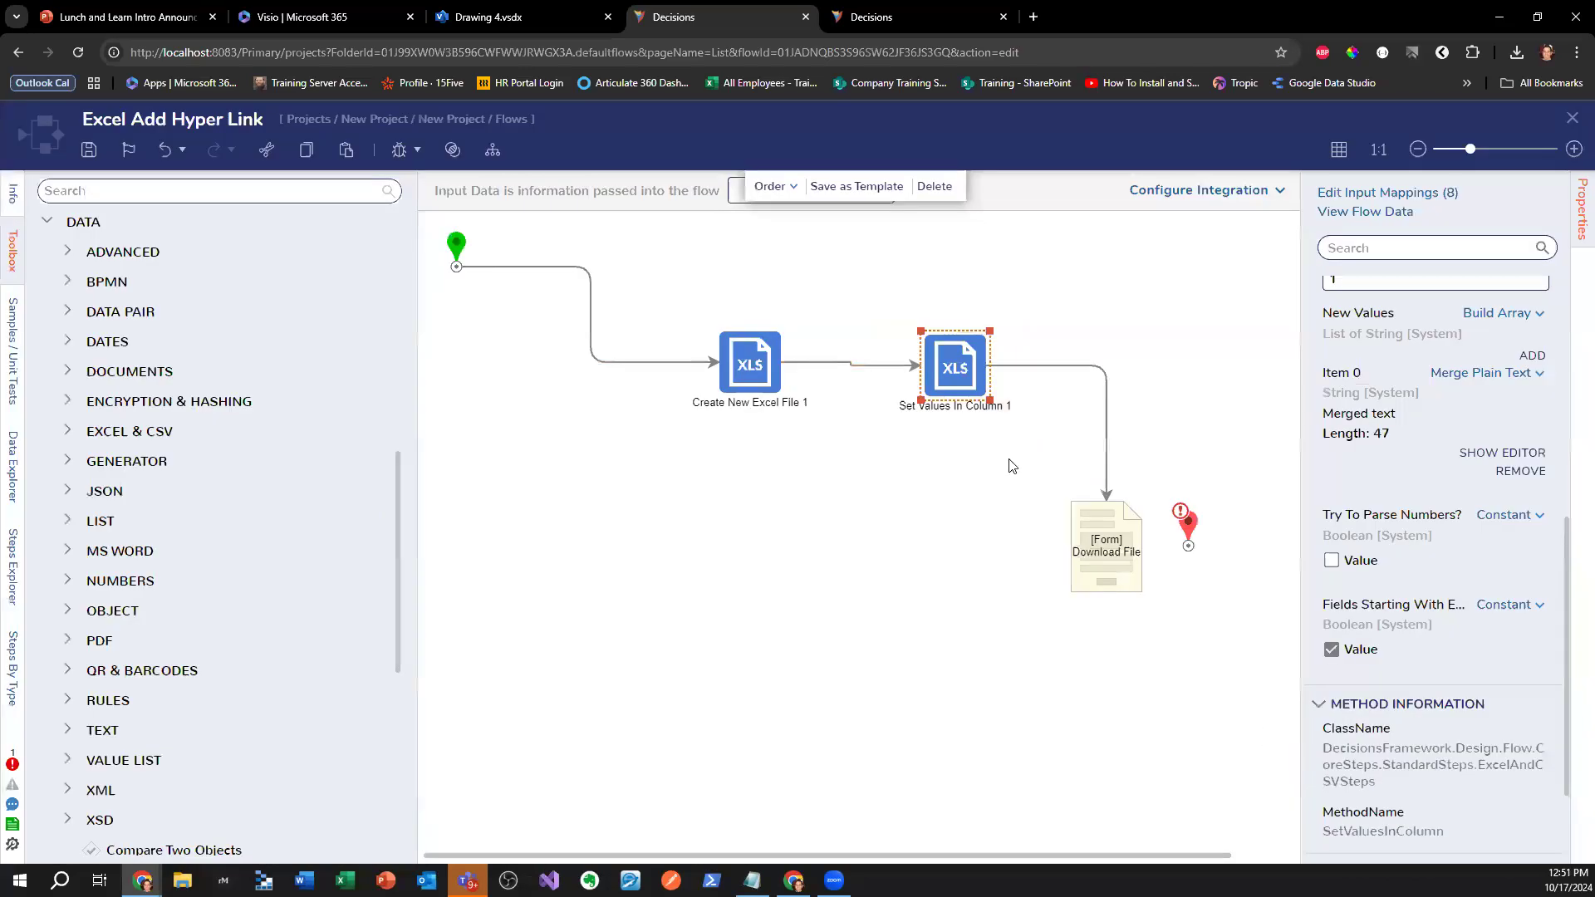
- Debug the flow with the quoted URL and read the exception details of Set Values In Column 1
click(415, 150)
click(406, 196)
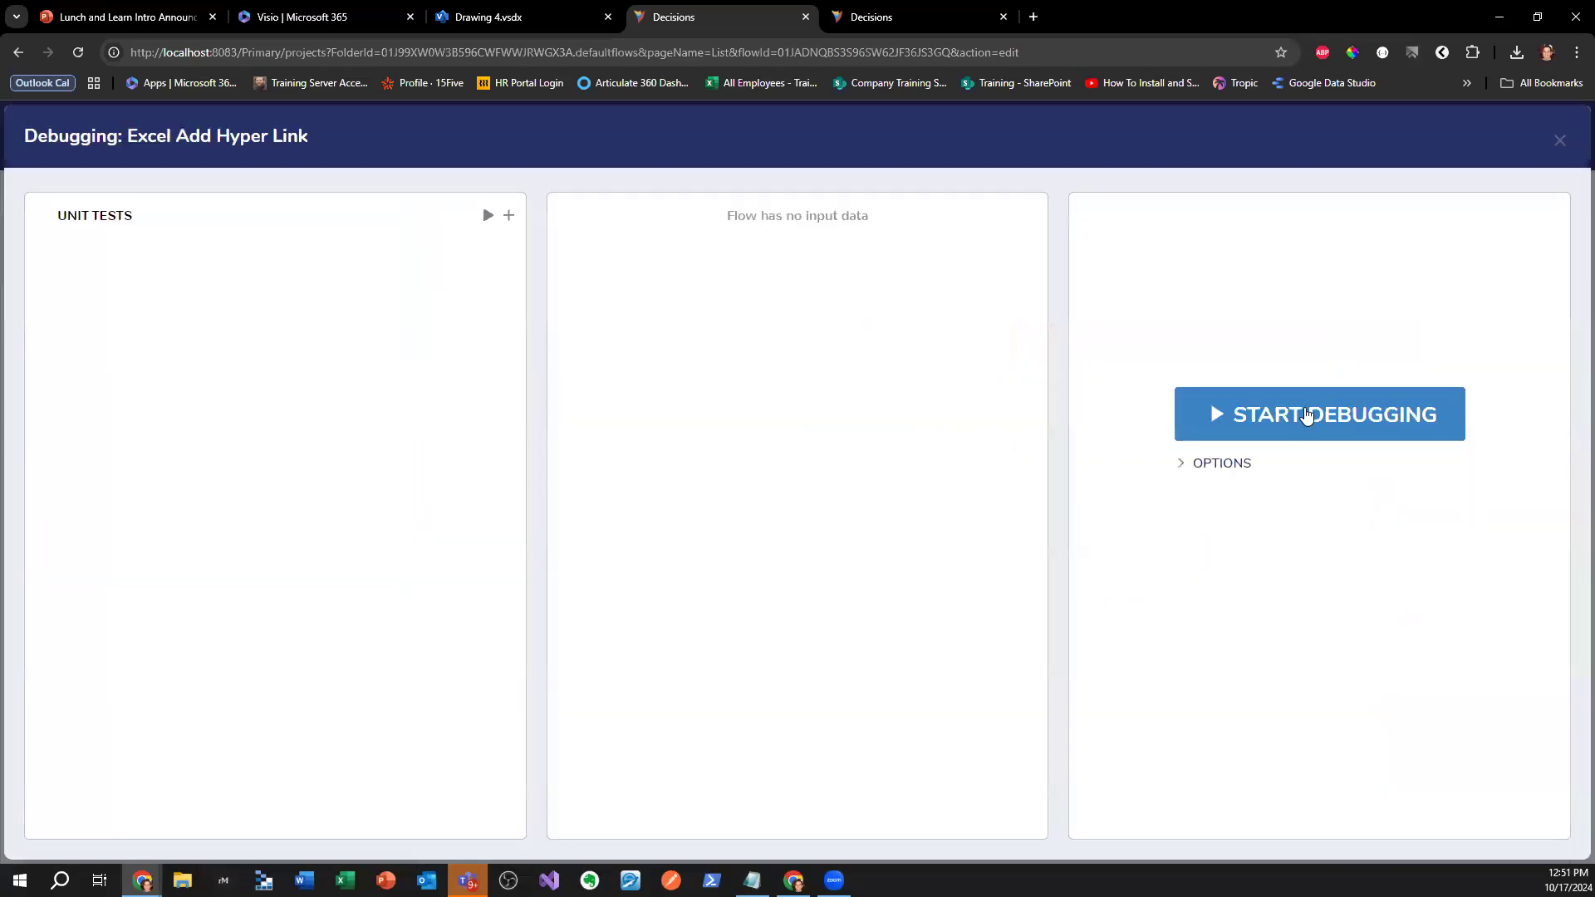
click(1309, 412)
click(929, 386)
click(1032, 415)
click(1221, 420)
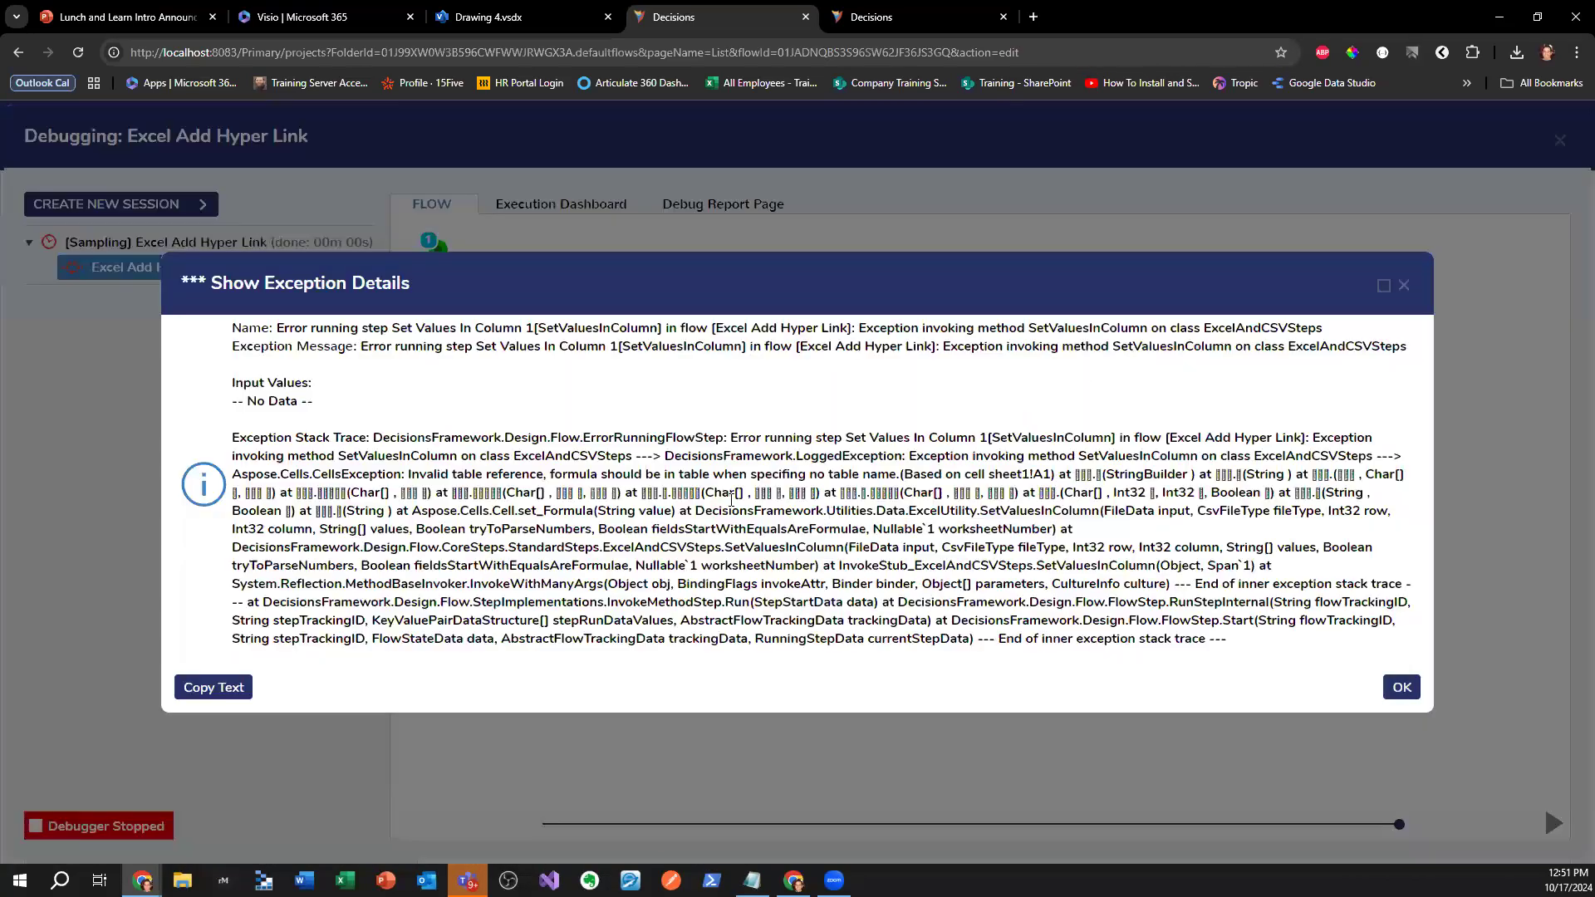
drag(617, 473, 457, 474)
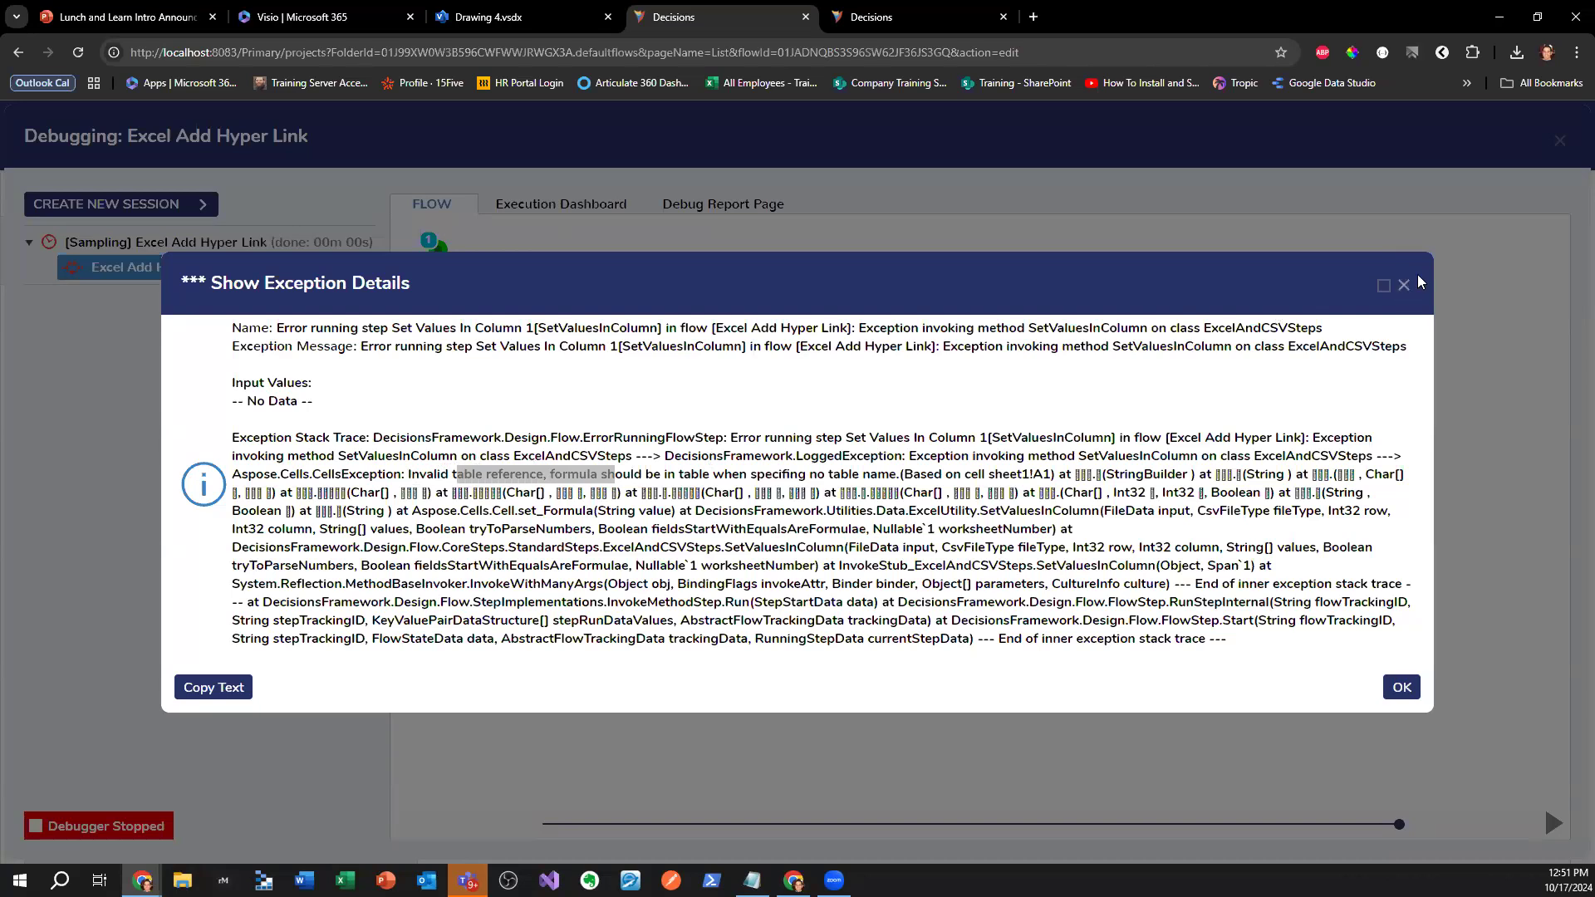
click(1403, 286)
click(1558, 142)
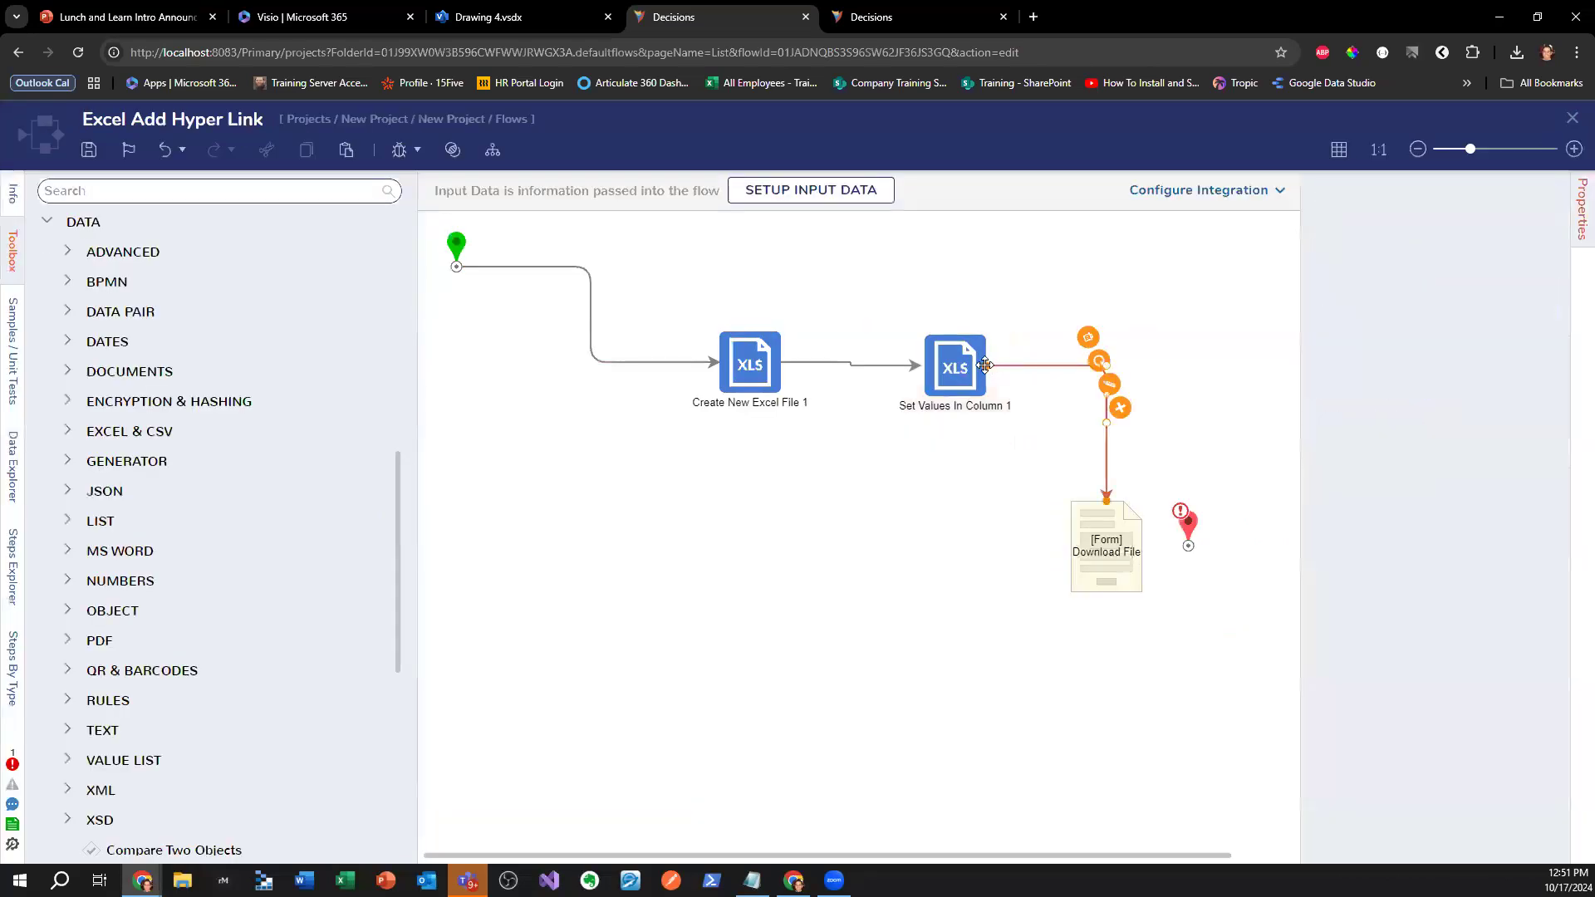
- Set the file name in Create New Excel File 1 to ExcelTest.xlsx
click(928, 388)
click(756, 384)
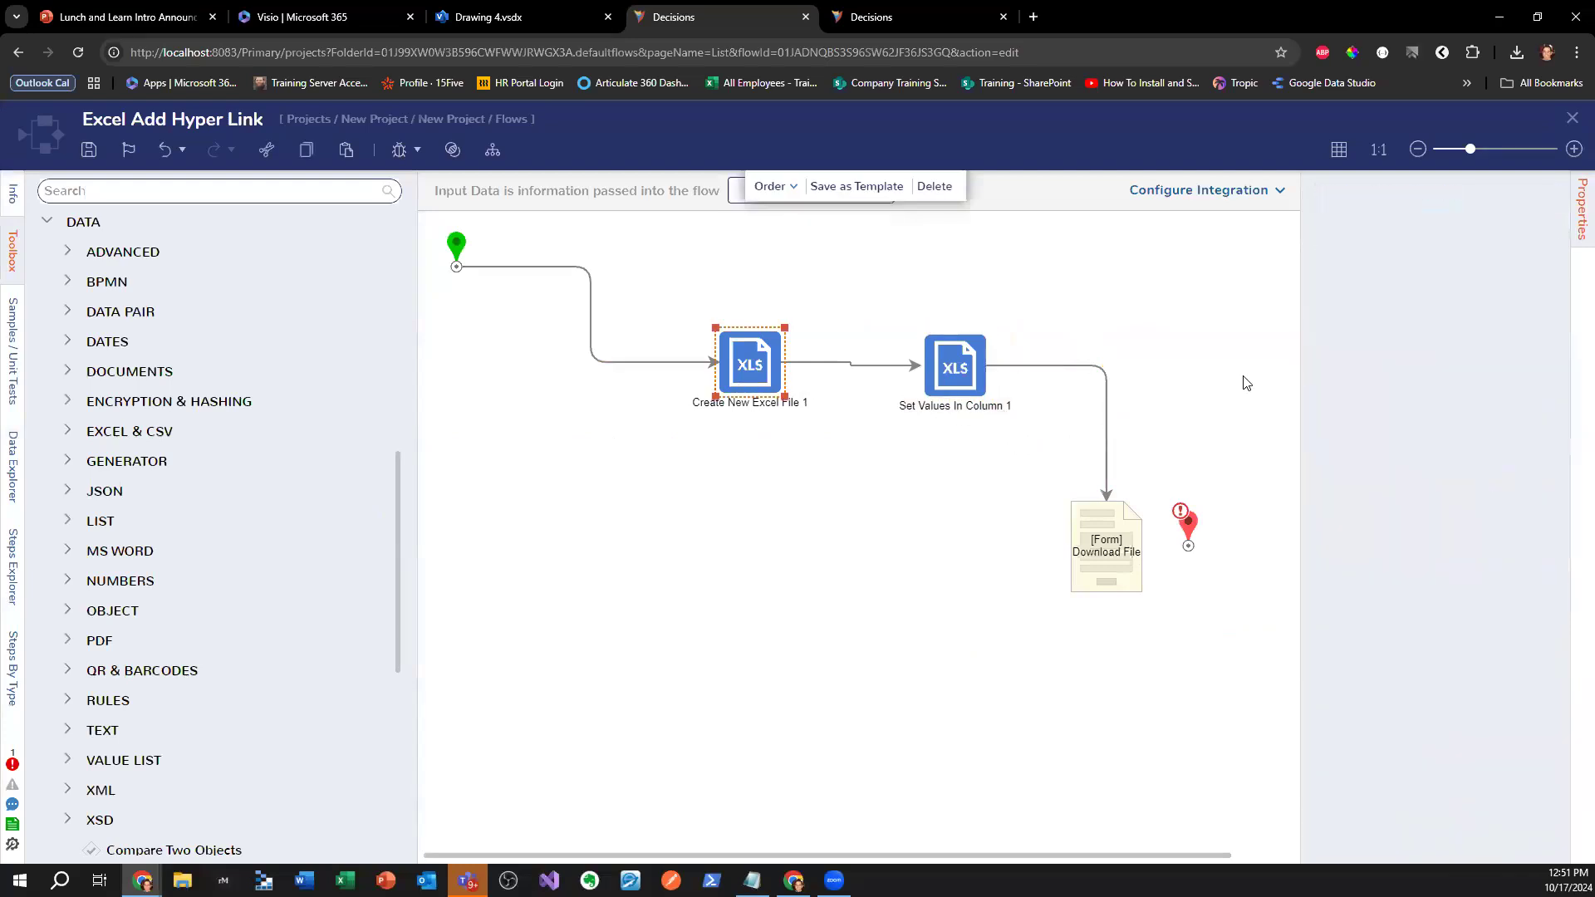
drag(1369, 462, 1366, 462)
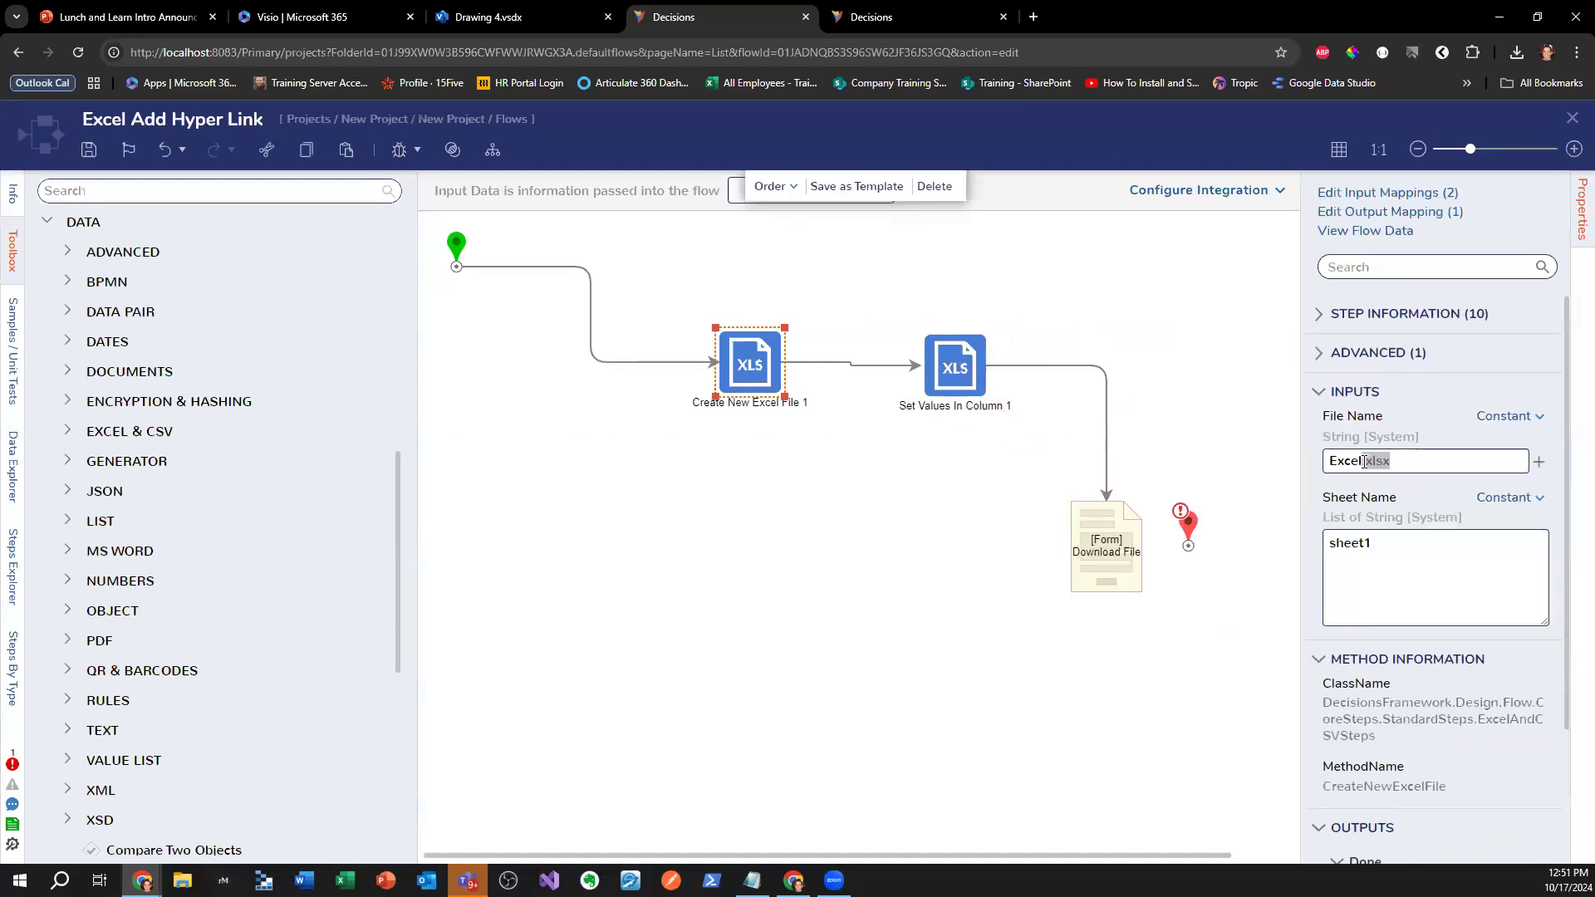
text(Test)
- Replace the square brackets around Click Me with double quotes in Set Values In Column 1's HYPERLINK merge text and save it
click(956, 366)
scroll(1403, 633, down, 5)
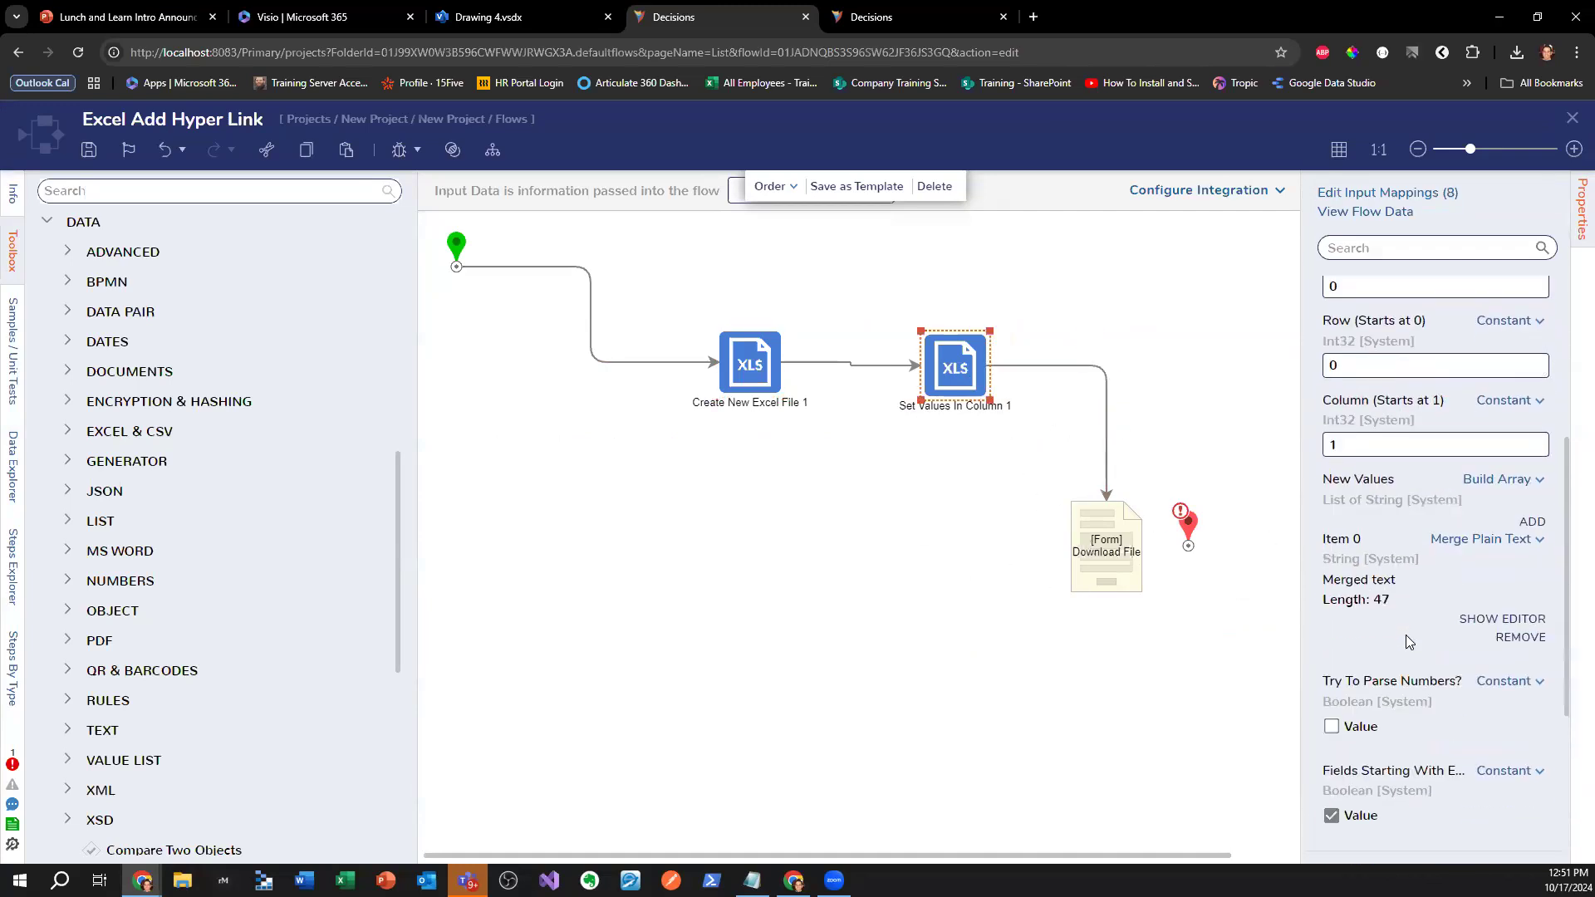
scroll(1409, 619, down, 2)
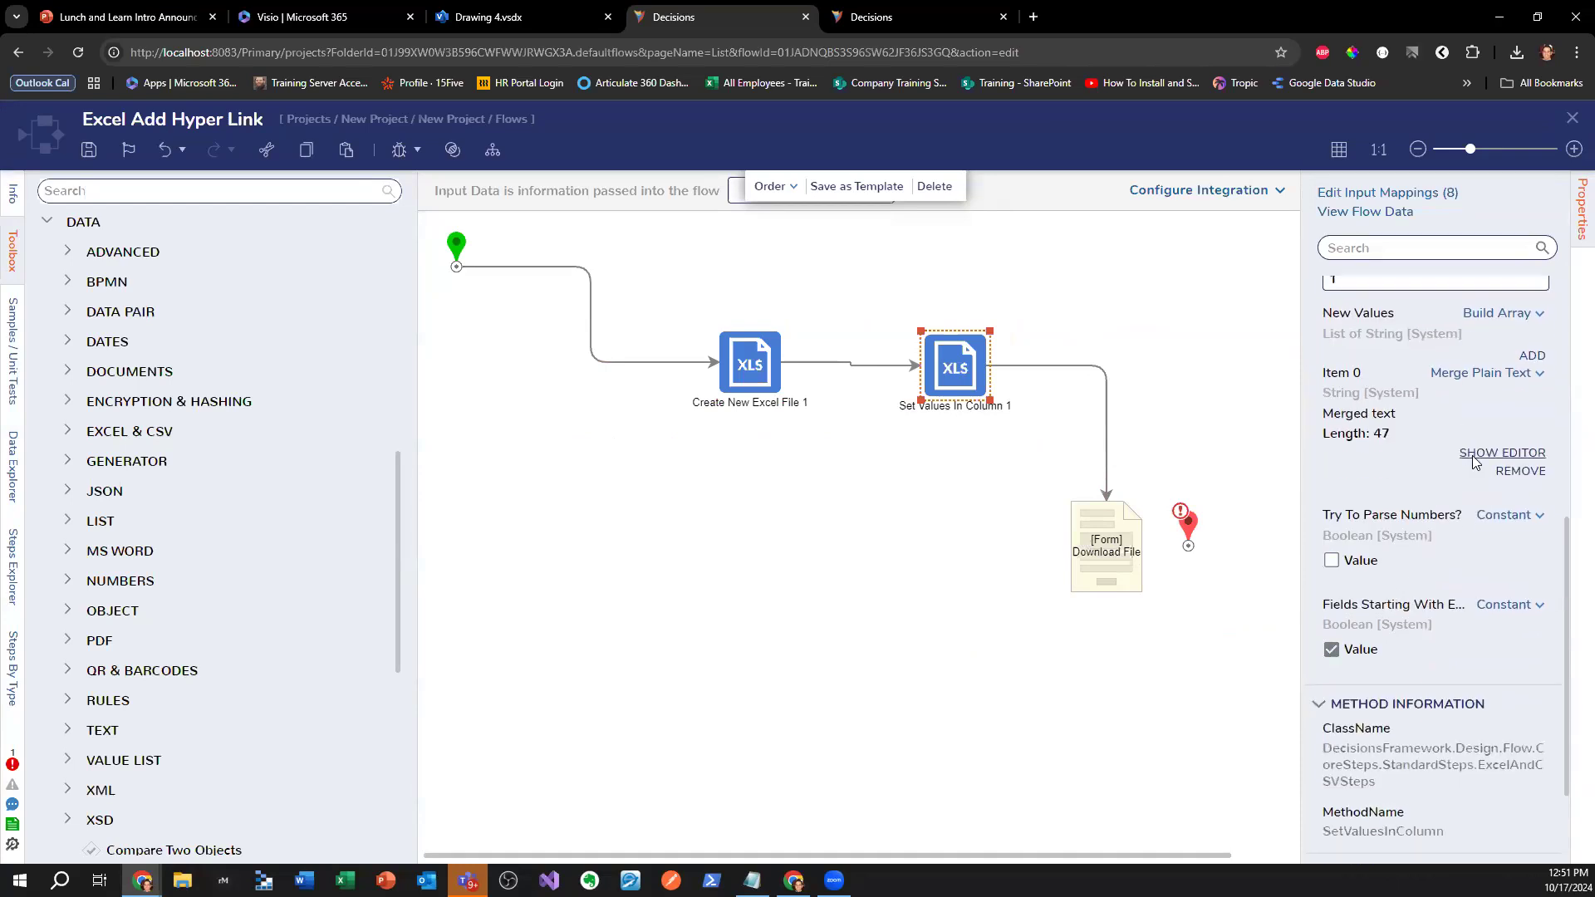
click(1496, 454)
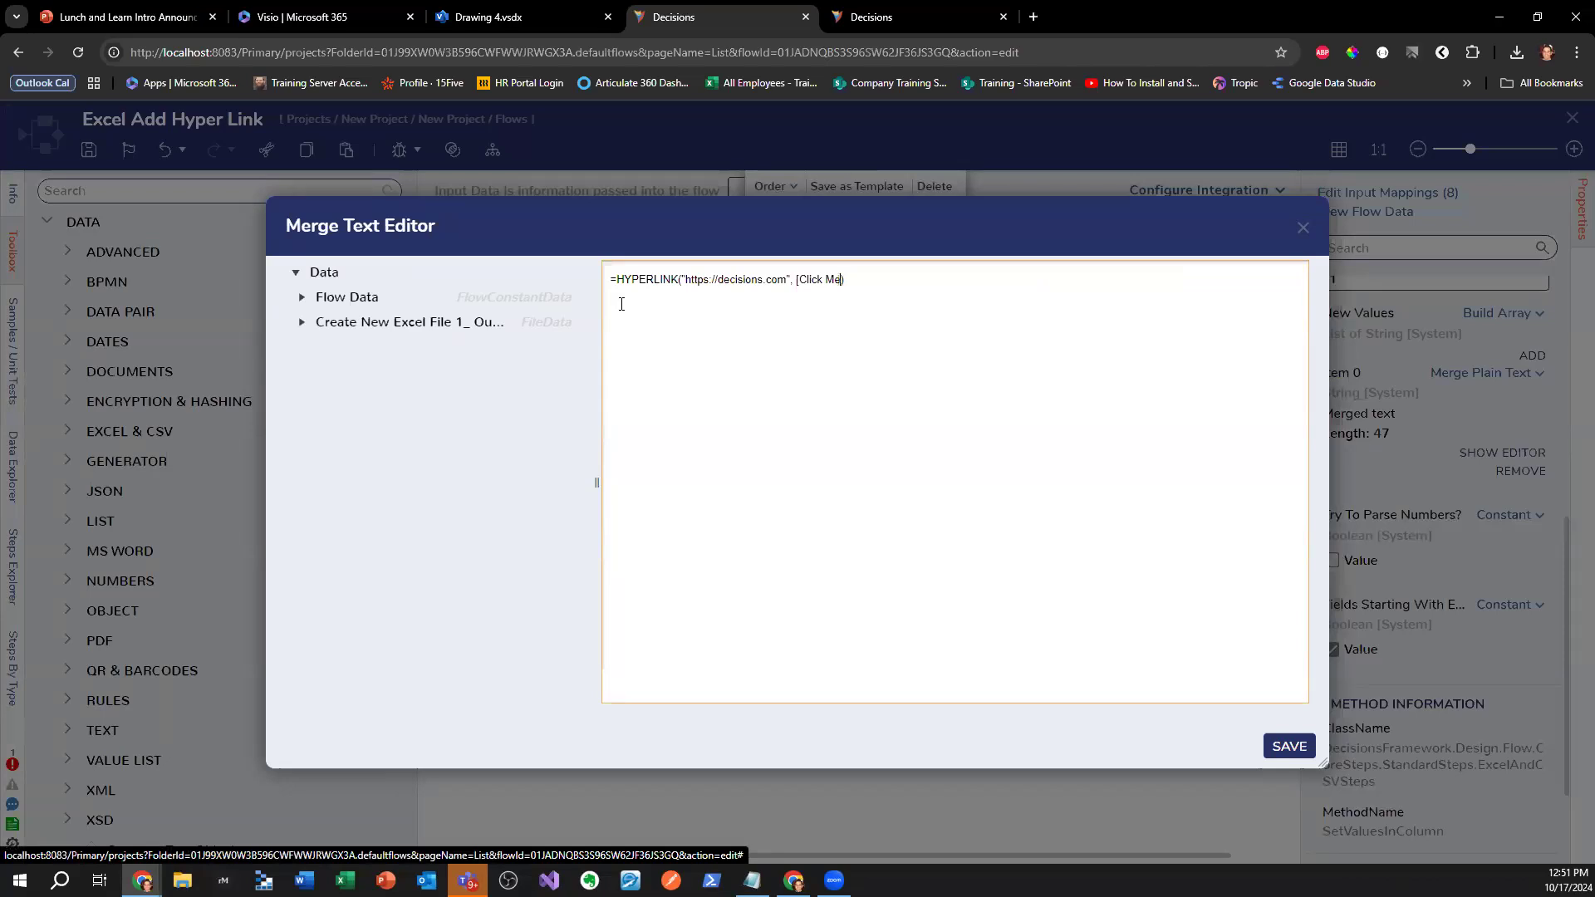
key(BackSpace)
text(")
click(1292, 749)
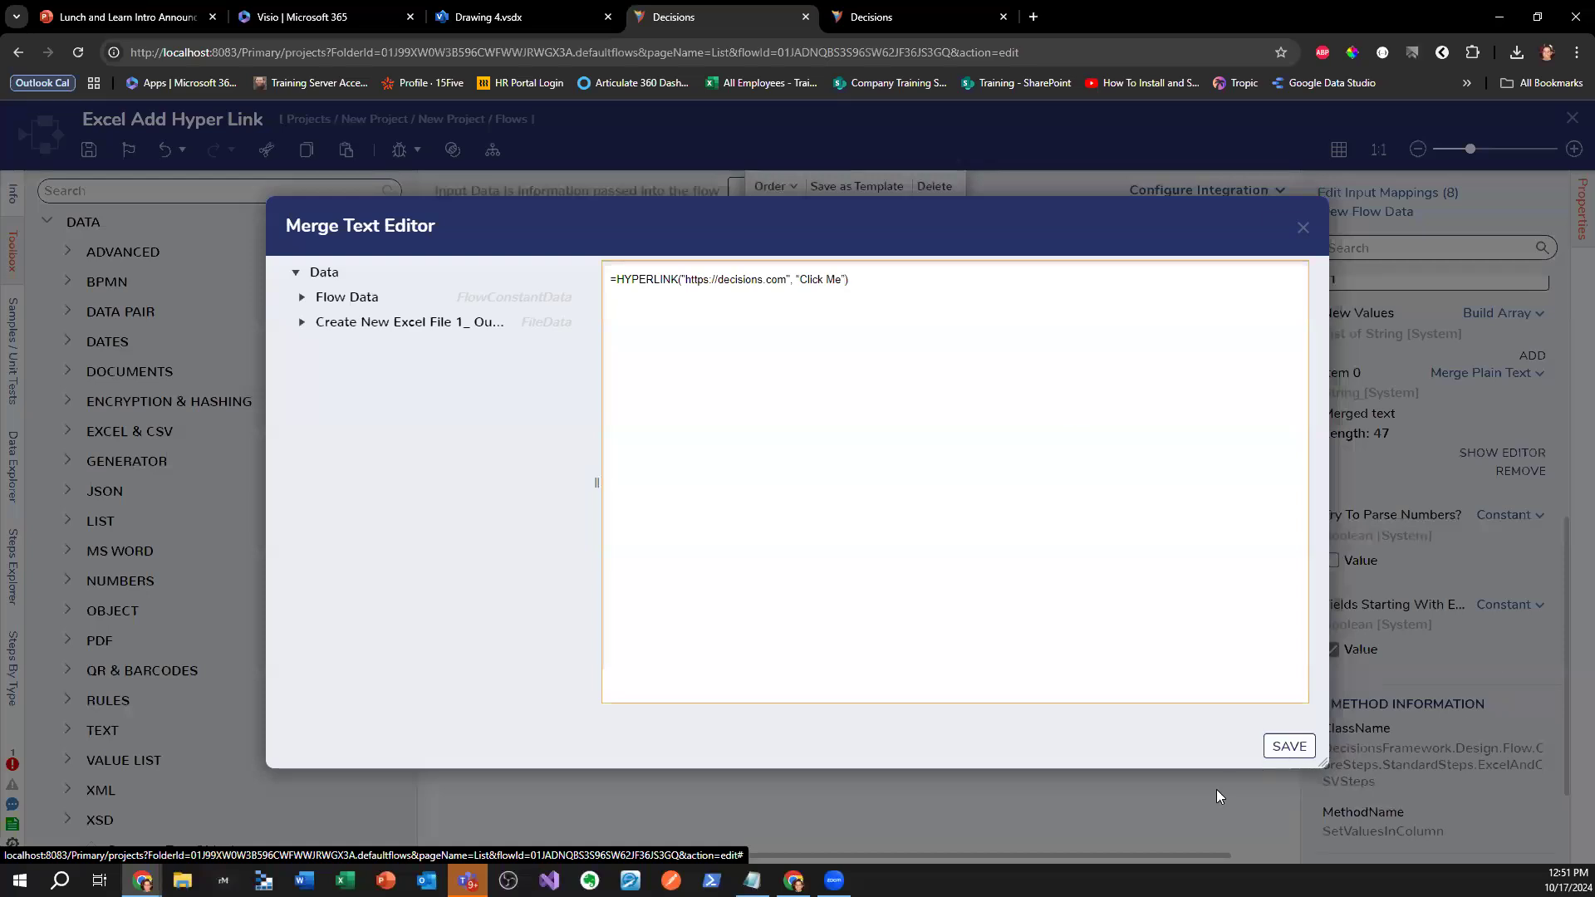
- Debug the flow, download the generated file from the form and open ExcelTest.xlsx in Excel
click(401, 150)
click(1188, 407)
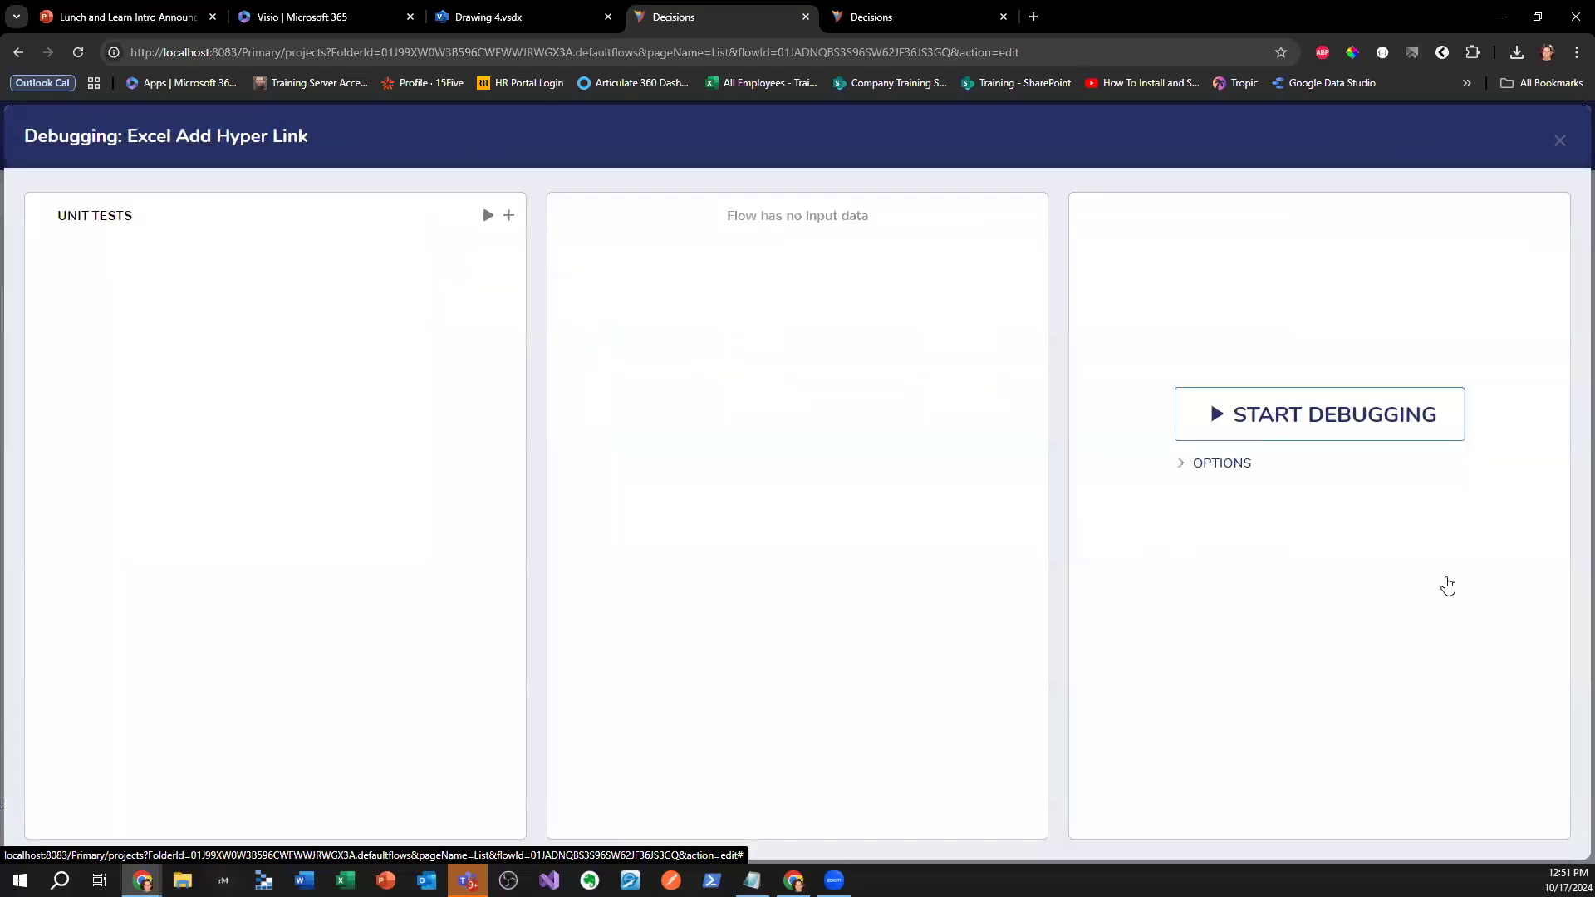
click(879, 434)
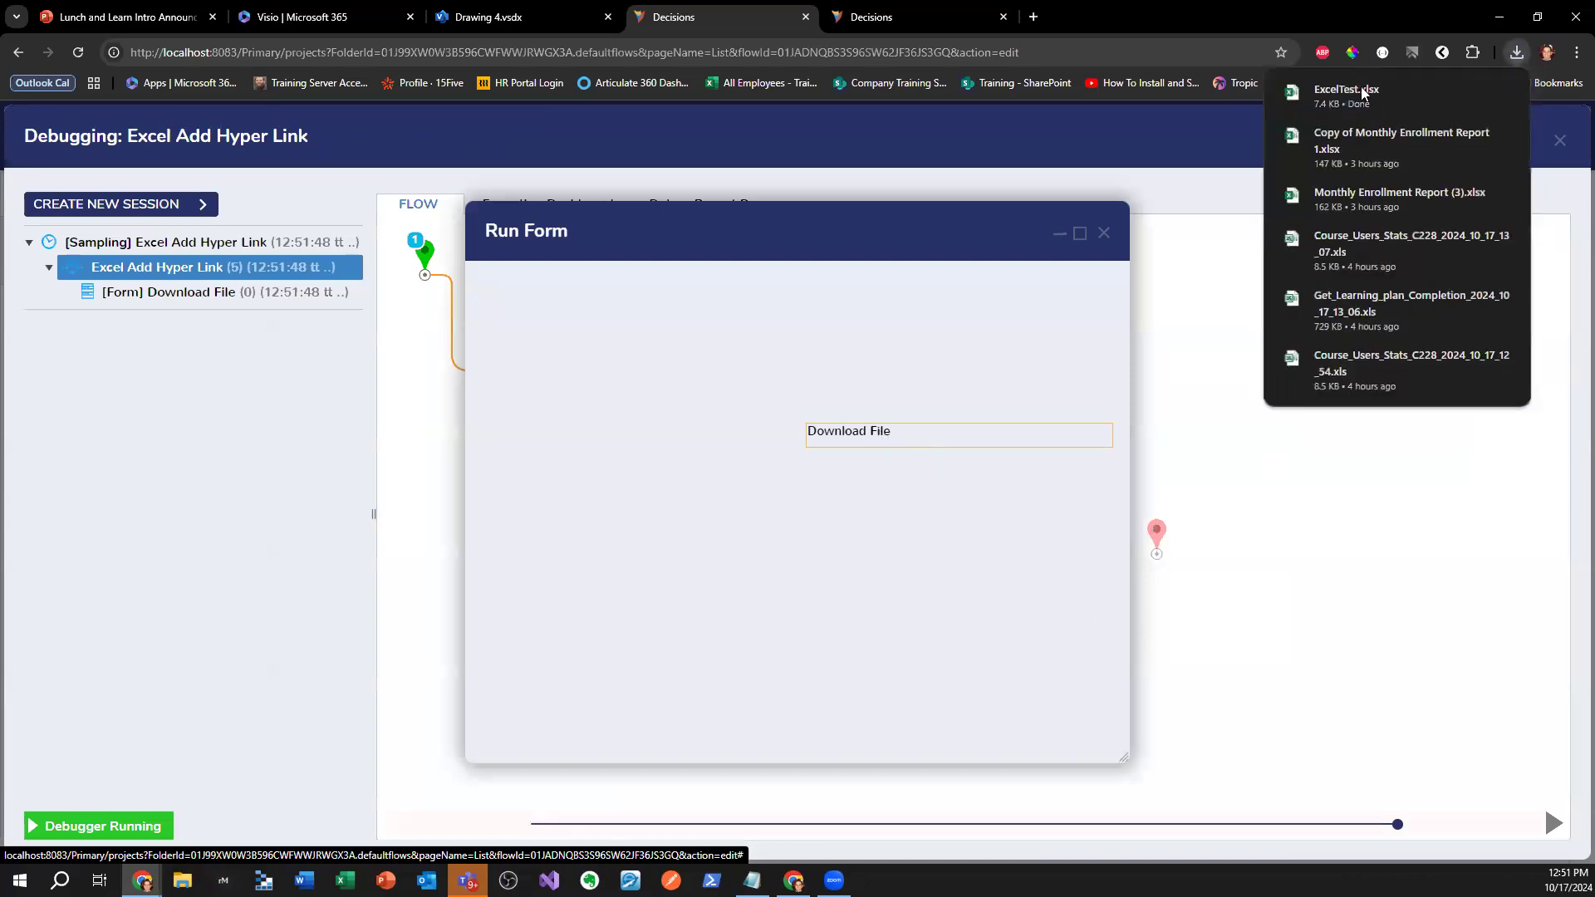
click(1370, 95)
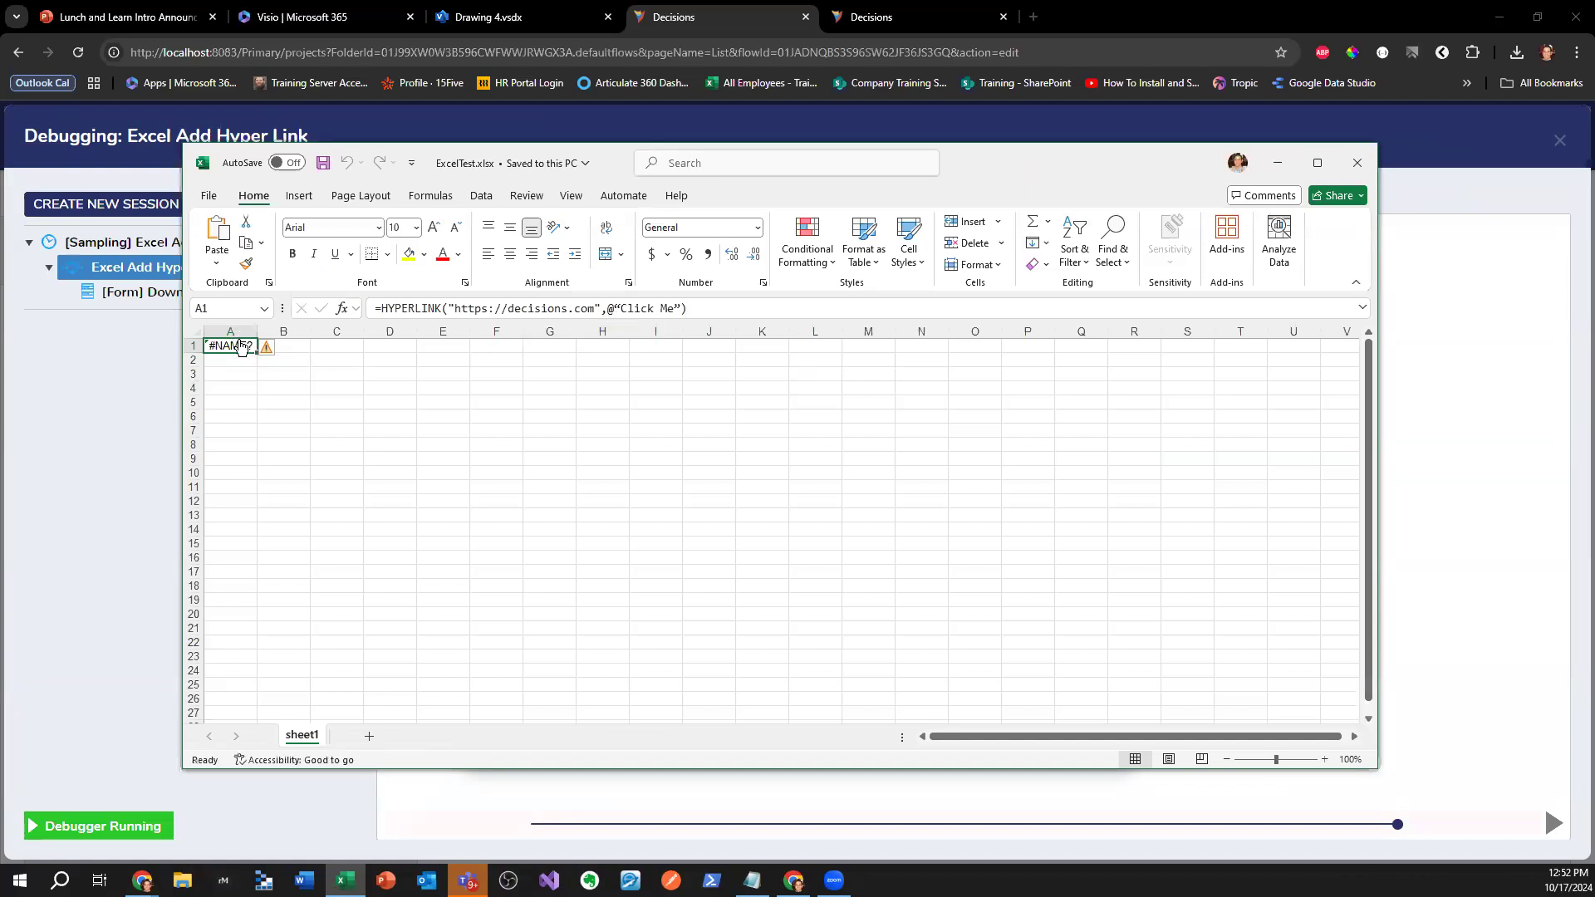
- Remove the @ operator before the friendly name in cell A1's HYPERLINK formula and recheck the cell
double_click(241, 344)
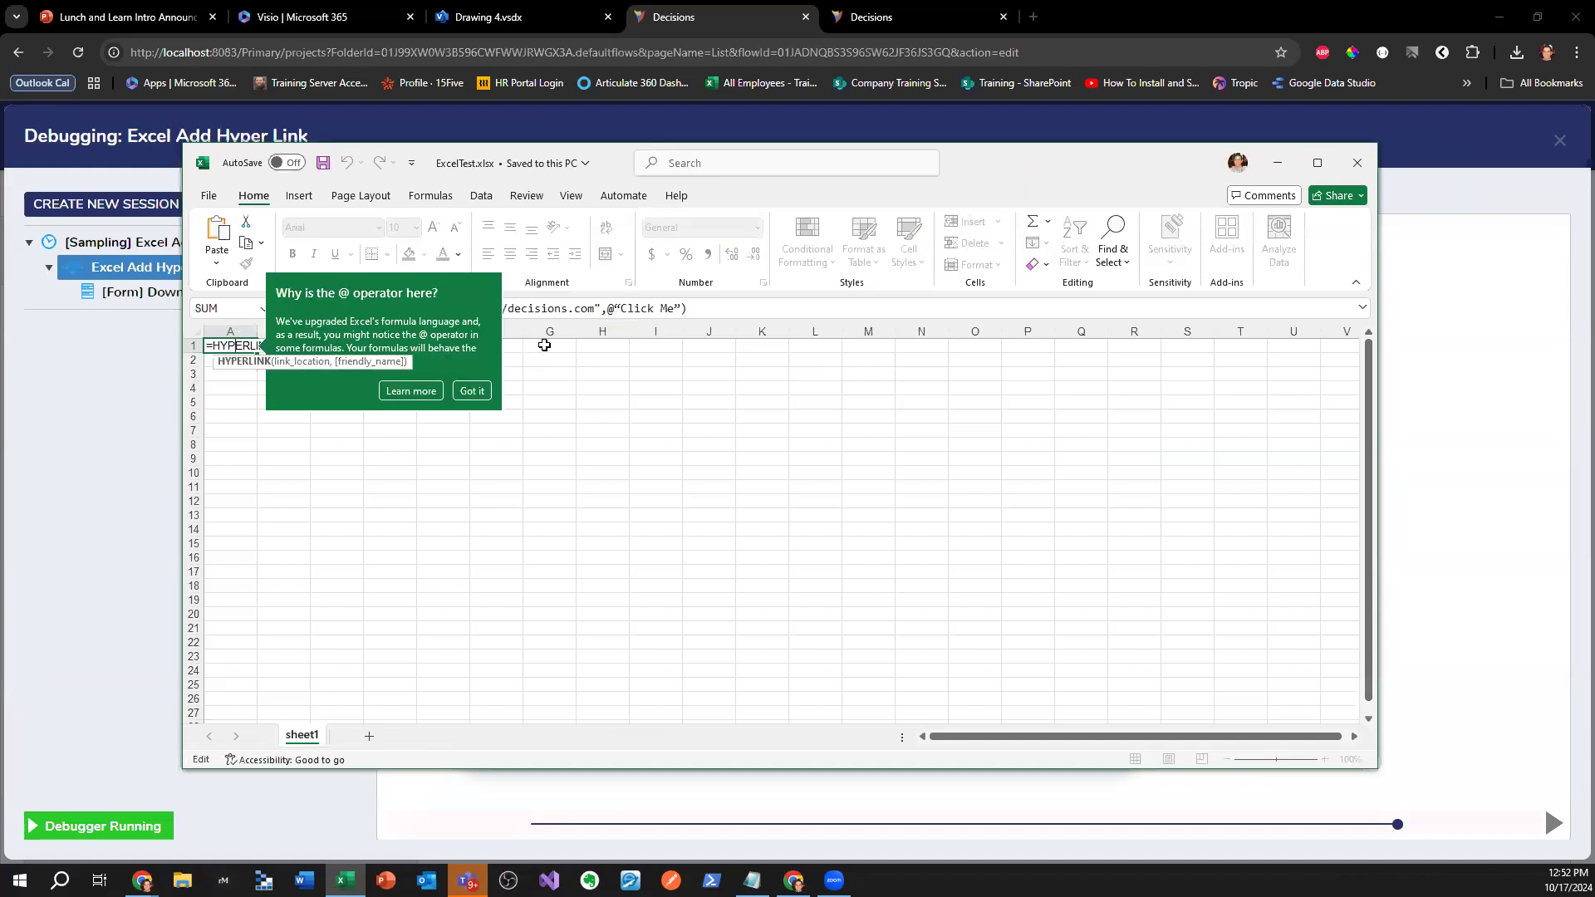
click(620, 310)
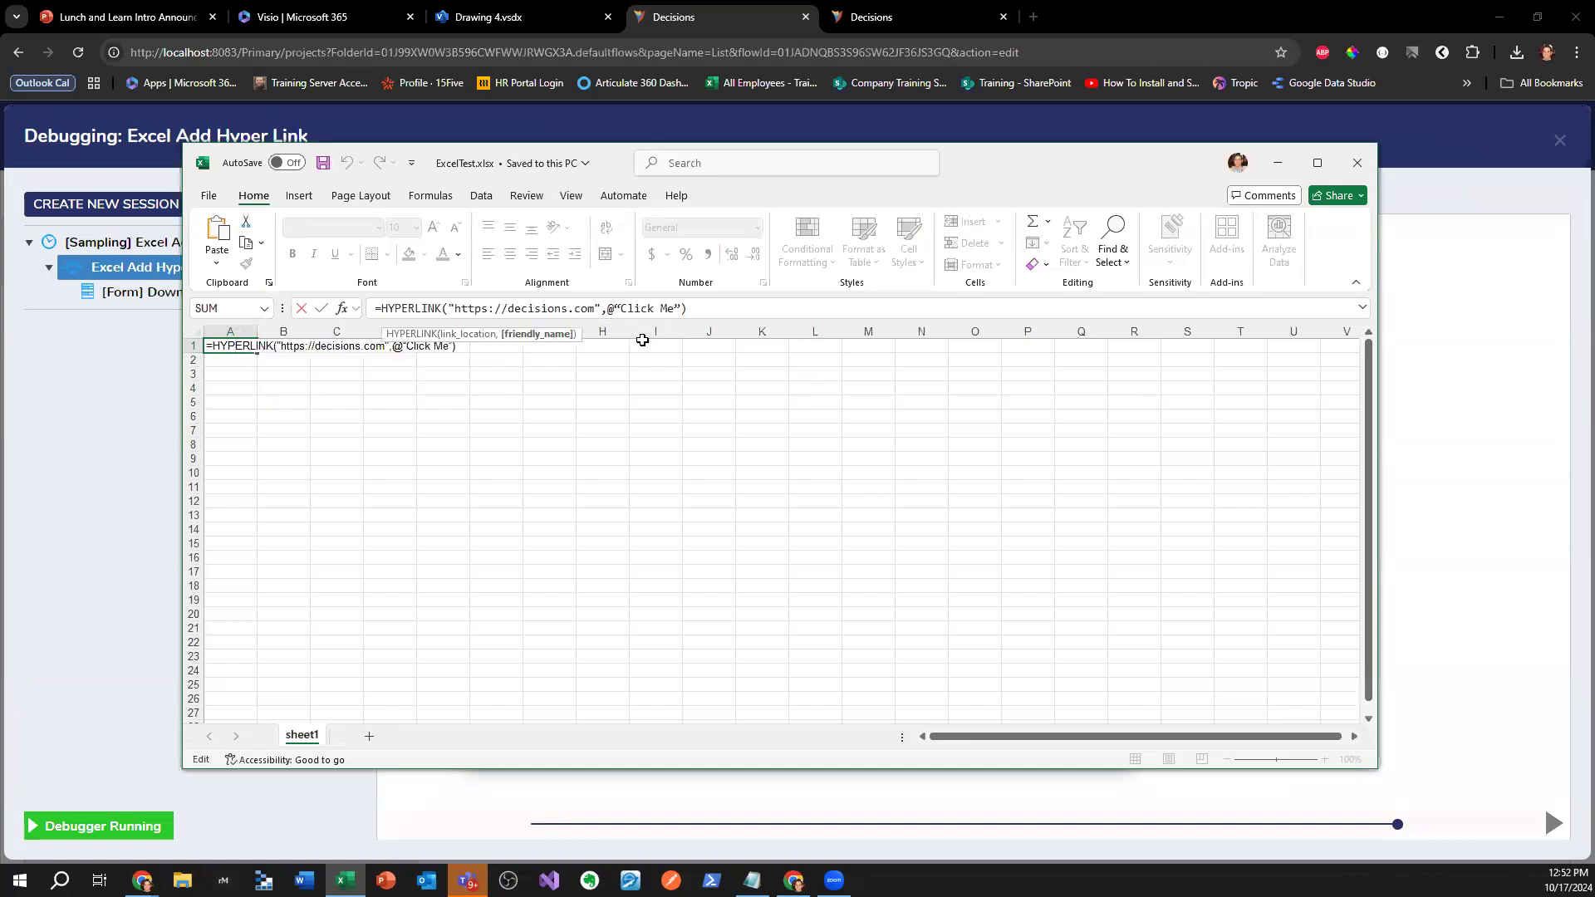
key(BackSpace)
key(Return)
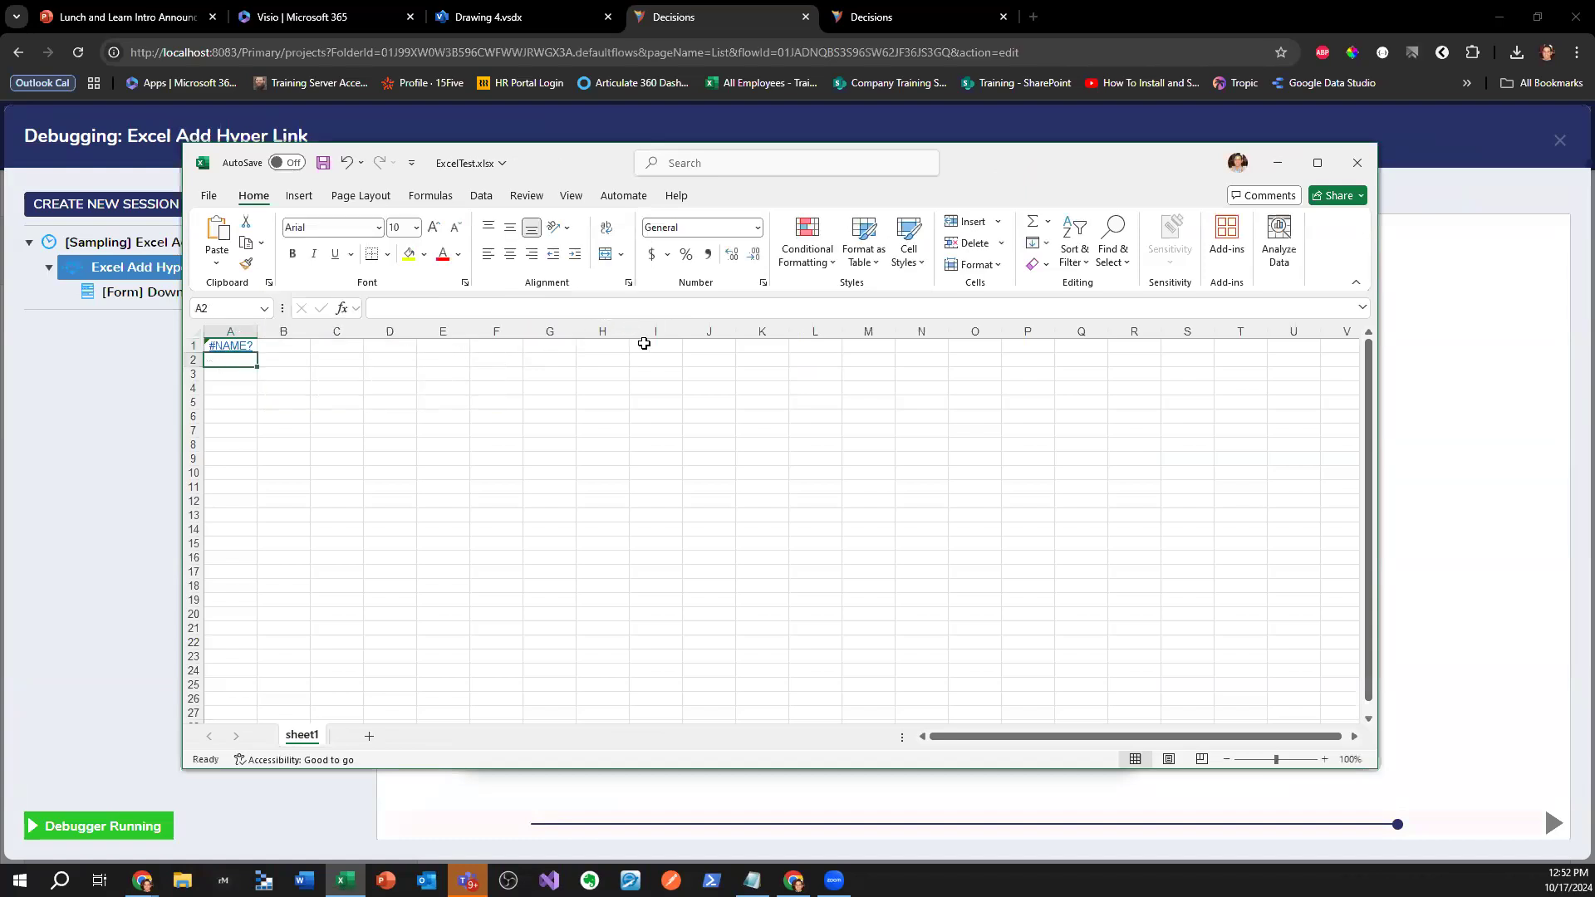
click(247, 348)
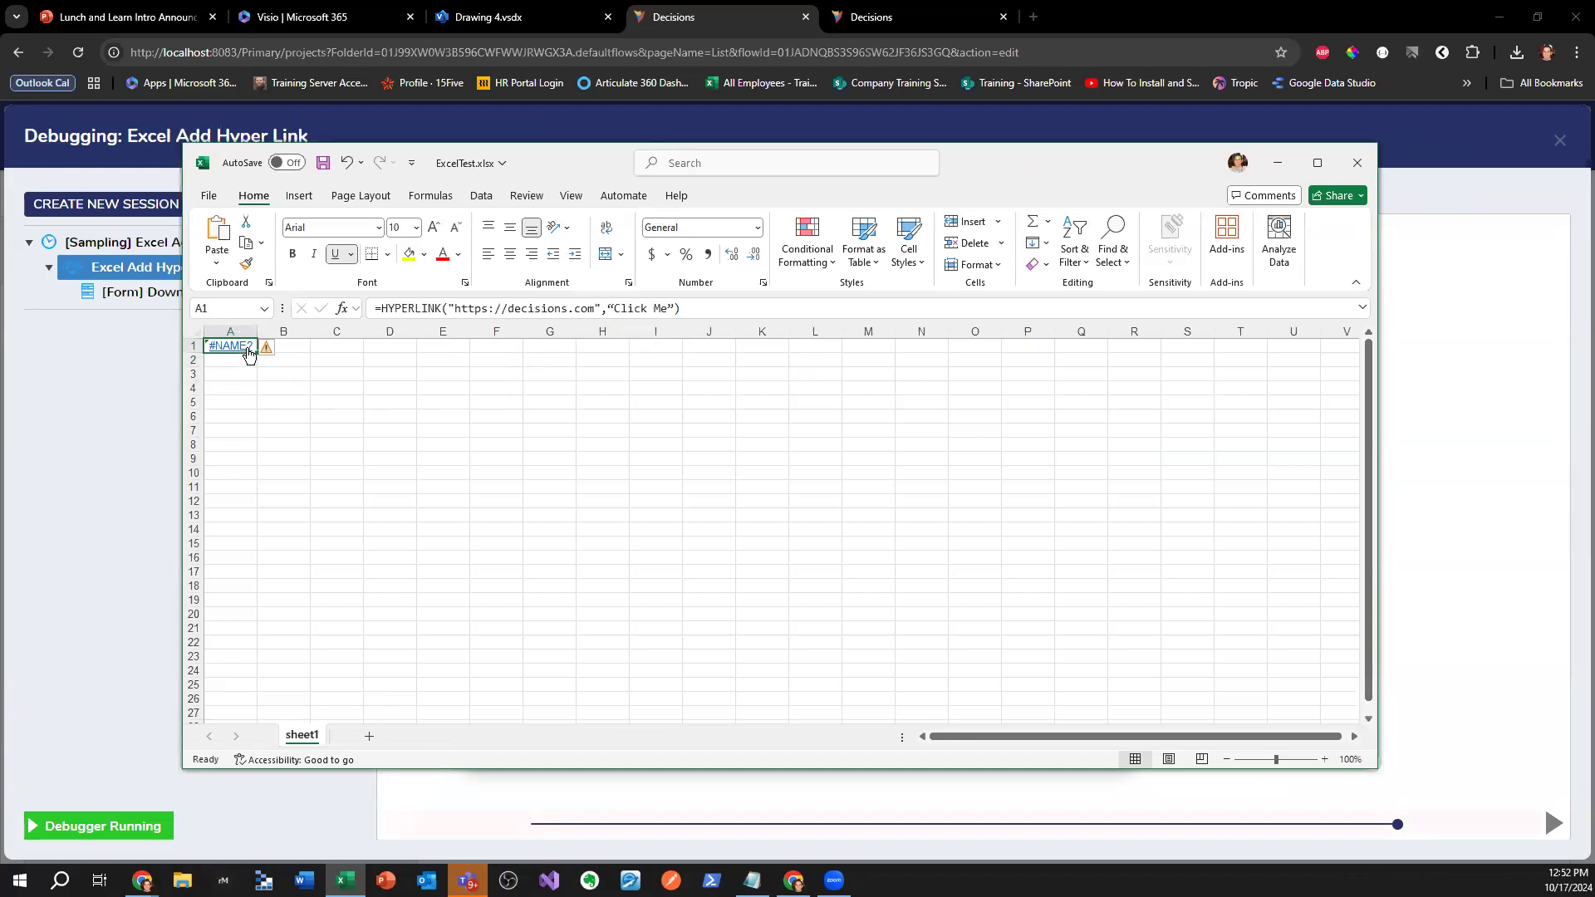
double_click(252, 347)
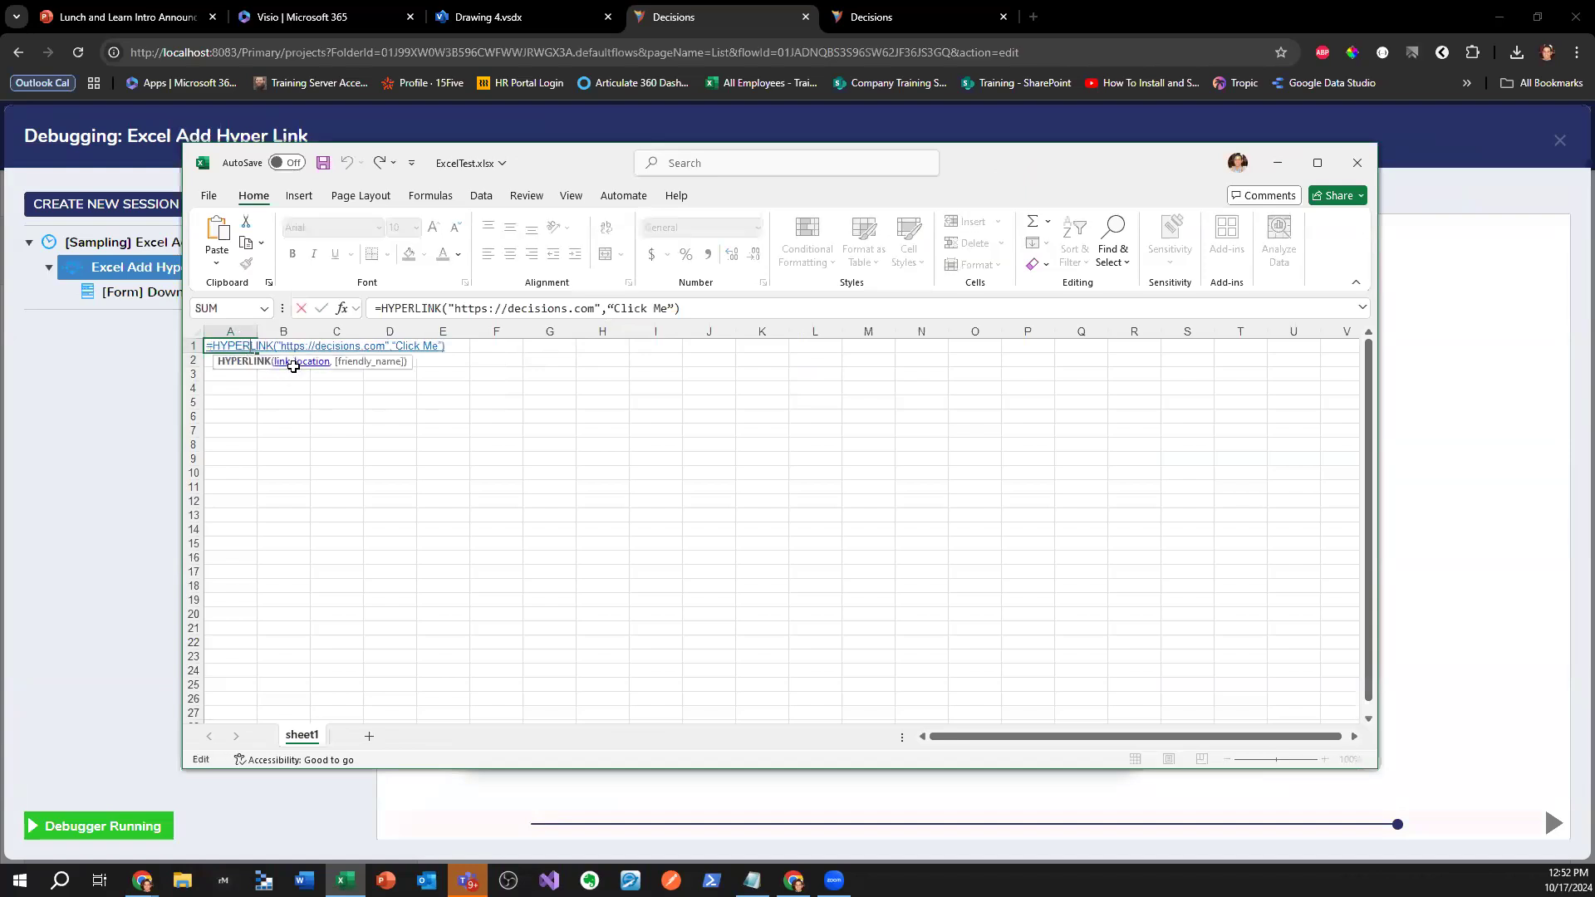
- Maximize the workbook window and widen column A
double_click(1007, 173)
click(49, 274)
drag(74, 189, 99, 190)
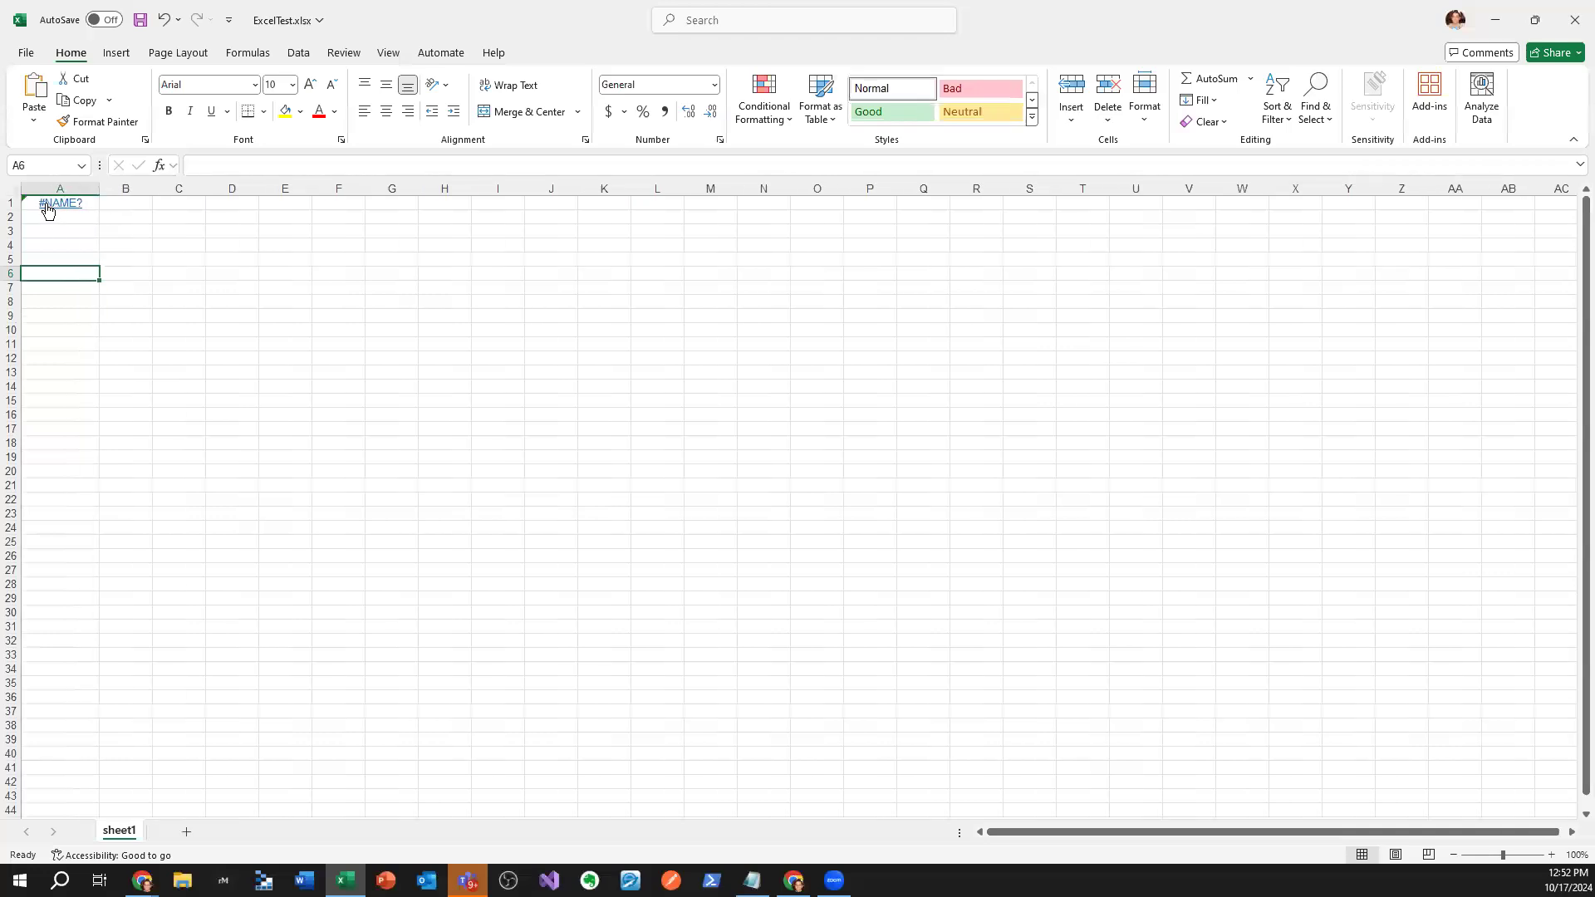
- Open Excel's help on the invalid name error in cell A1
click(48, 210)
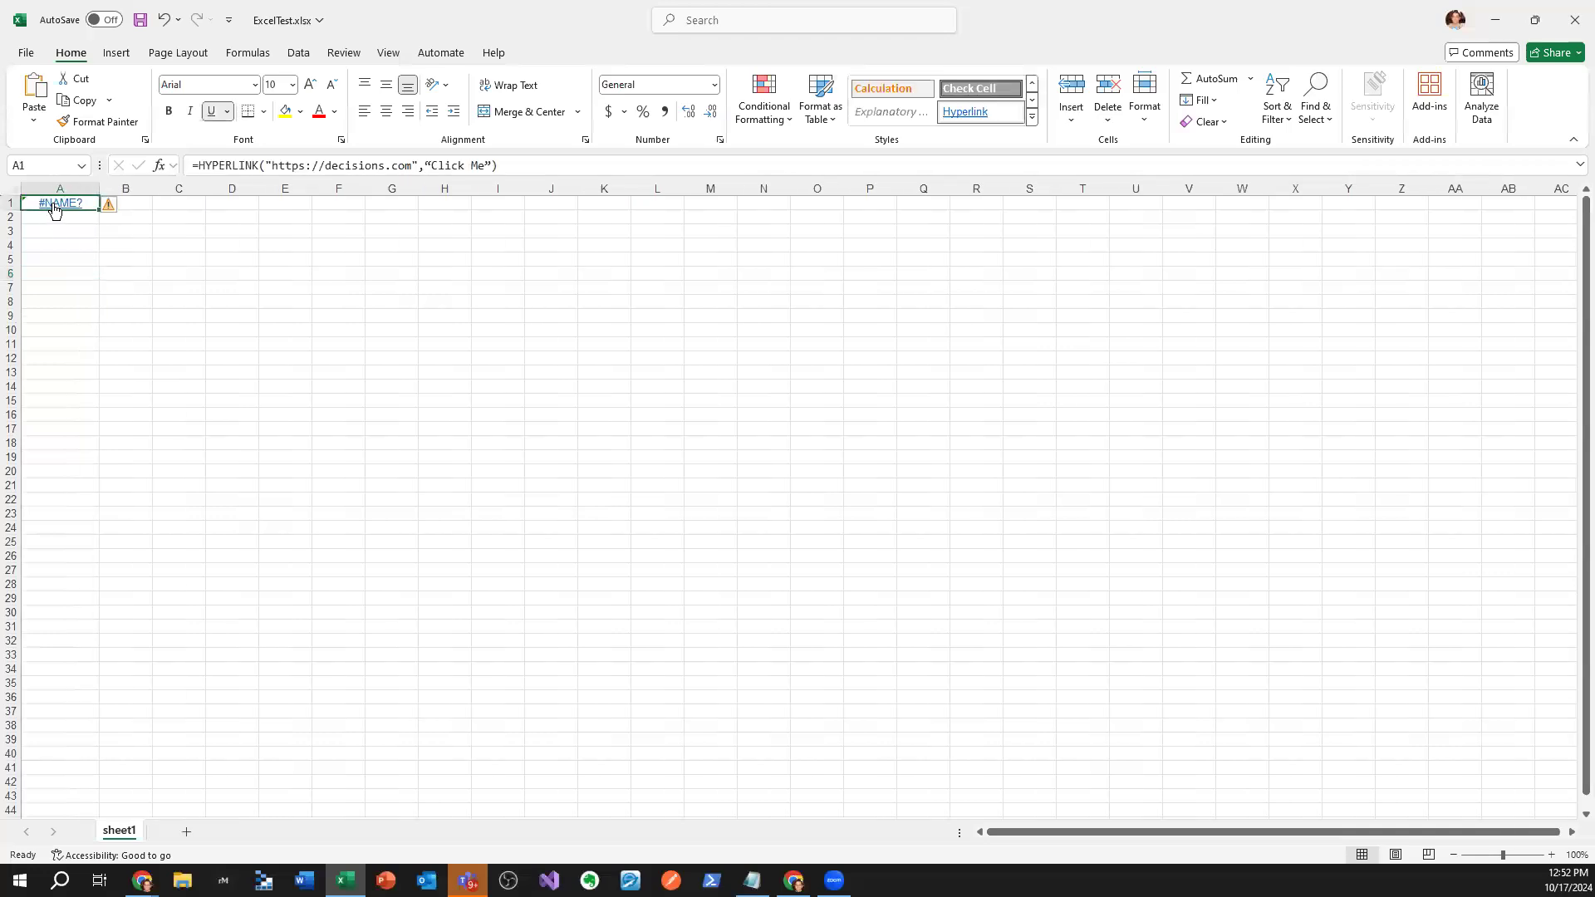
click(114, 206)
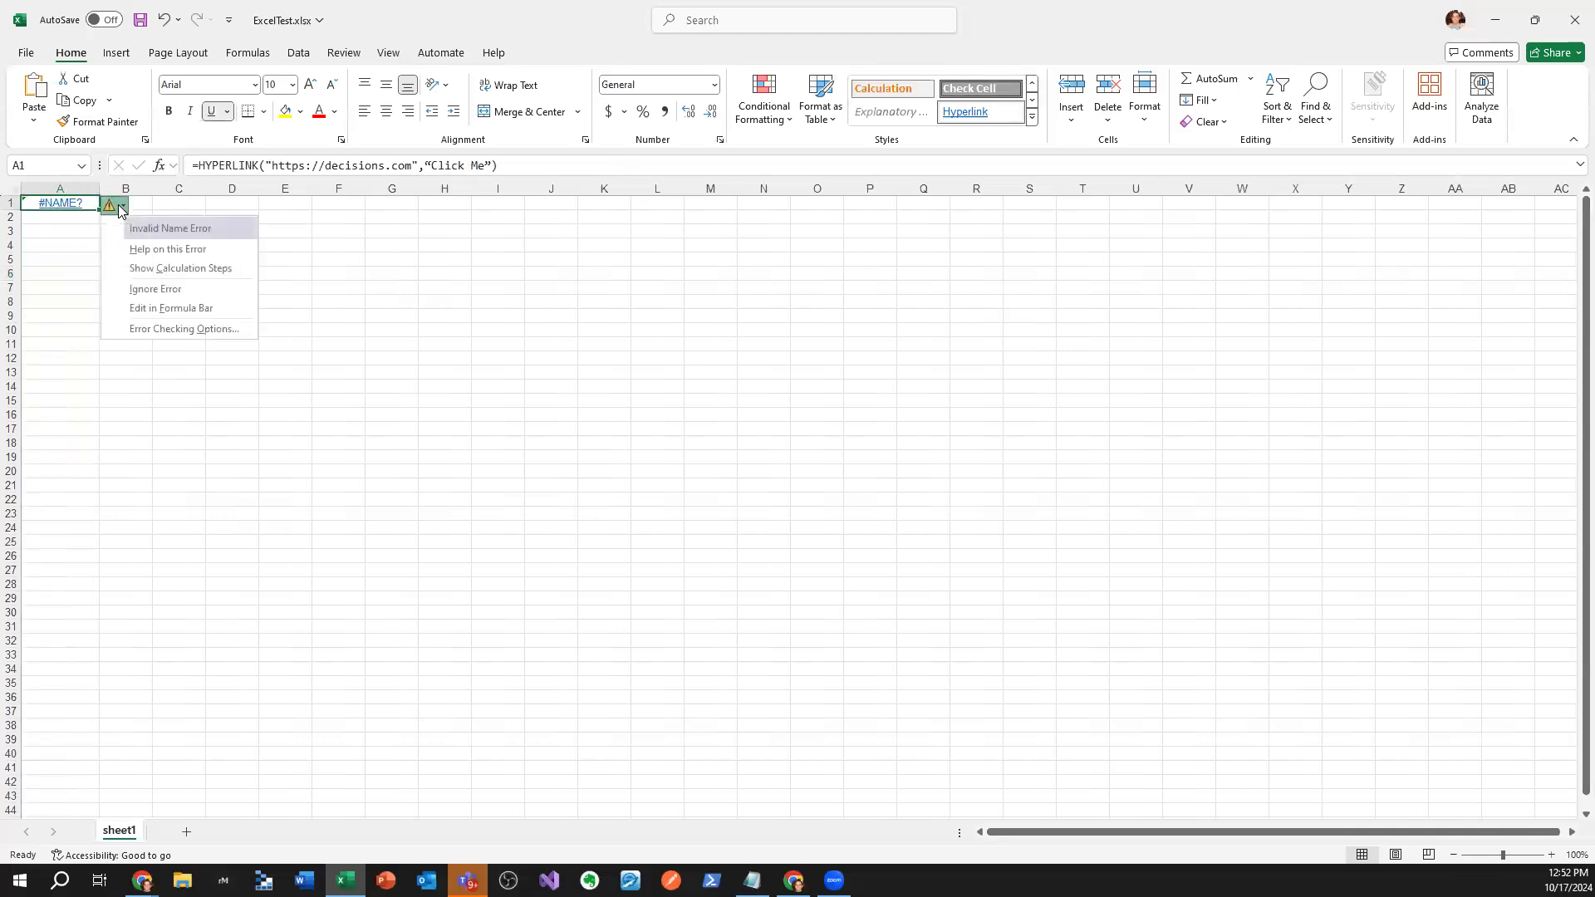
click(162, 249)
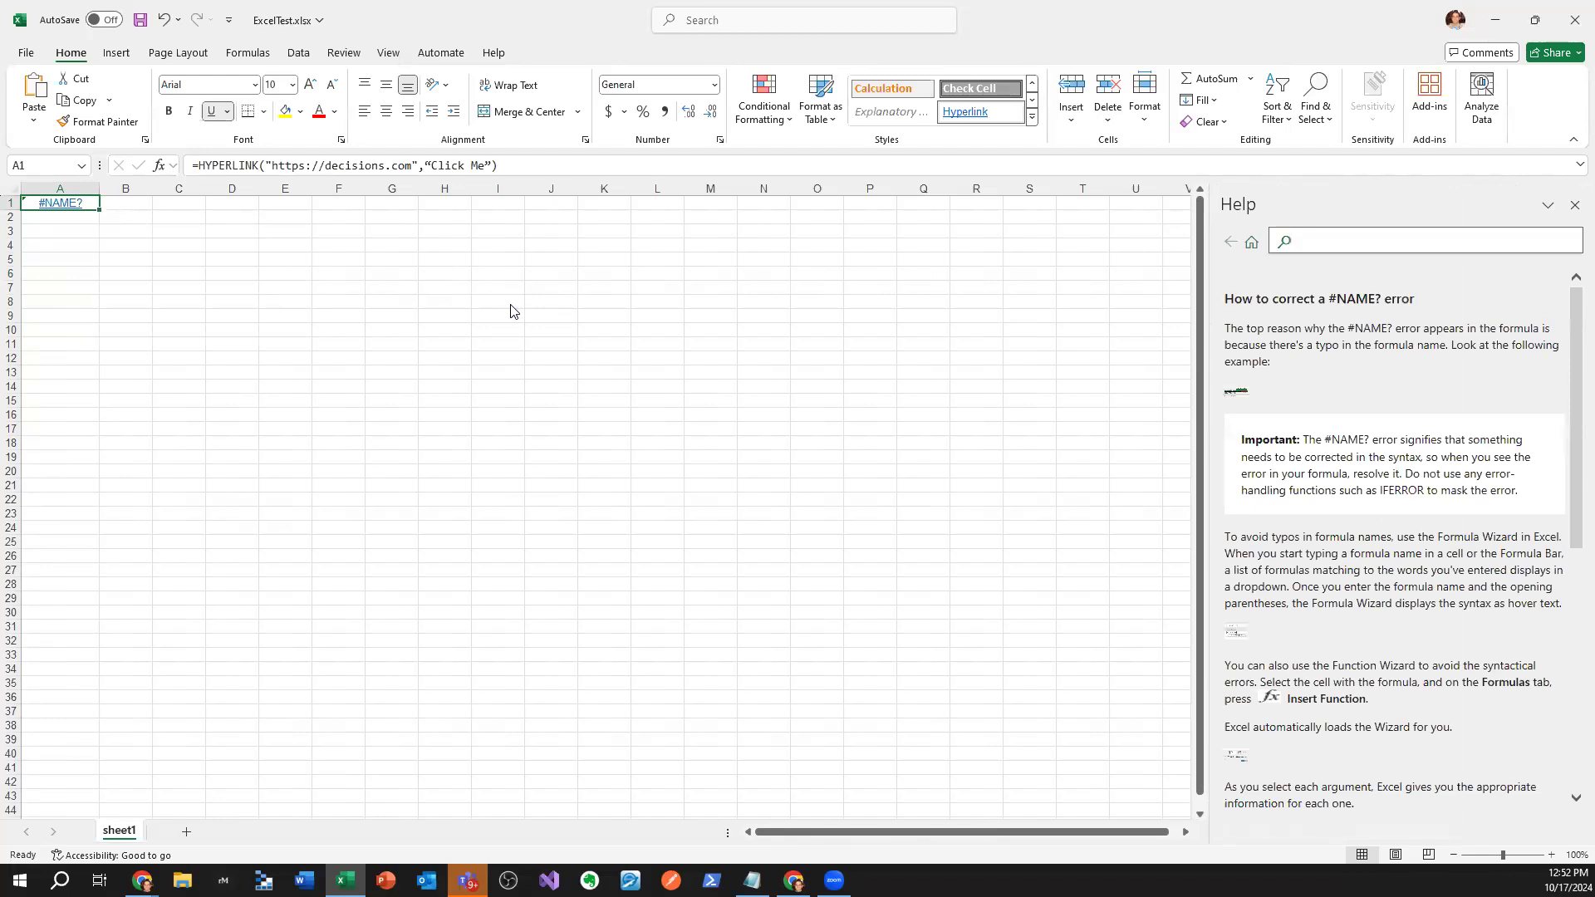
- Add a space before the friendly name in cell A1's HYPERLINK formula, apply it and reopen the formula for checking
double_click(93, 205)
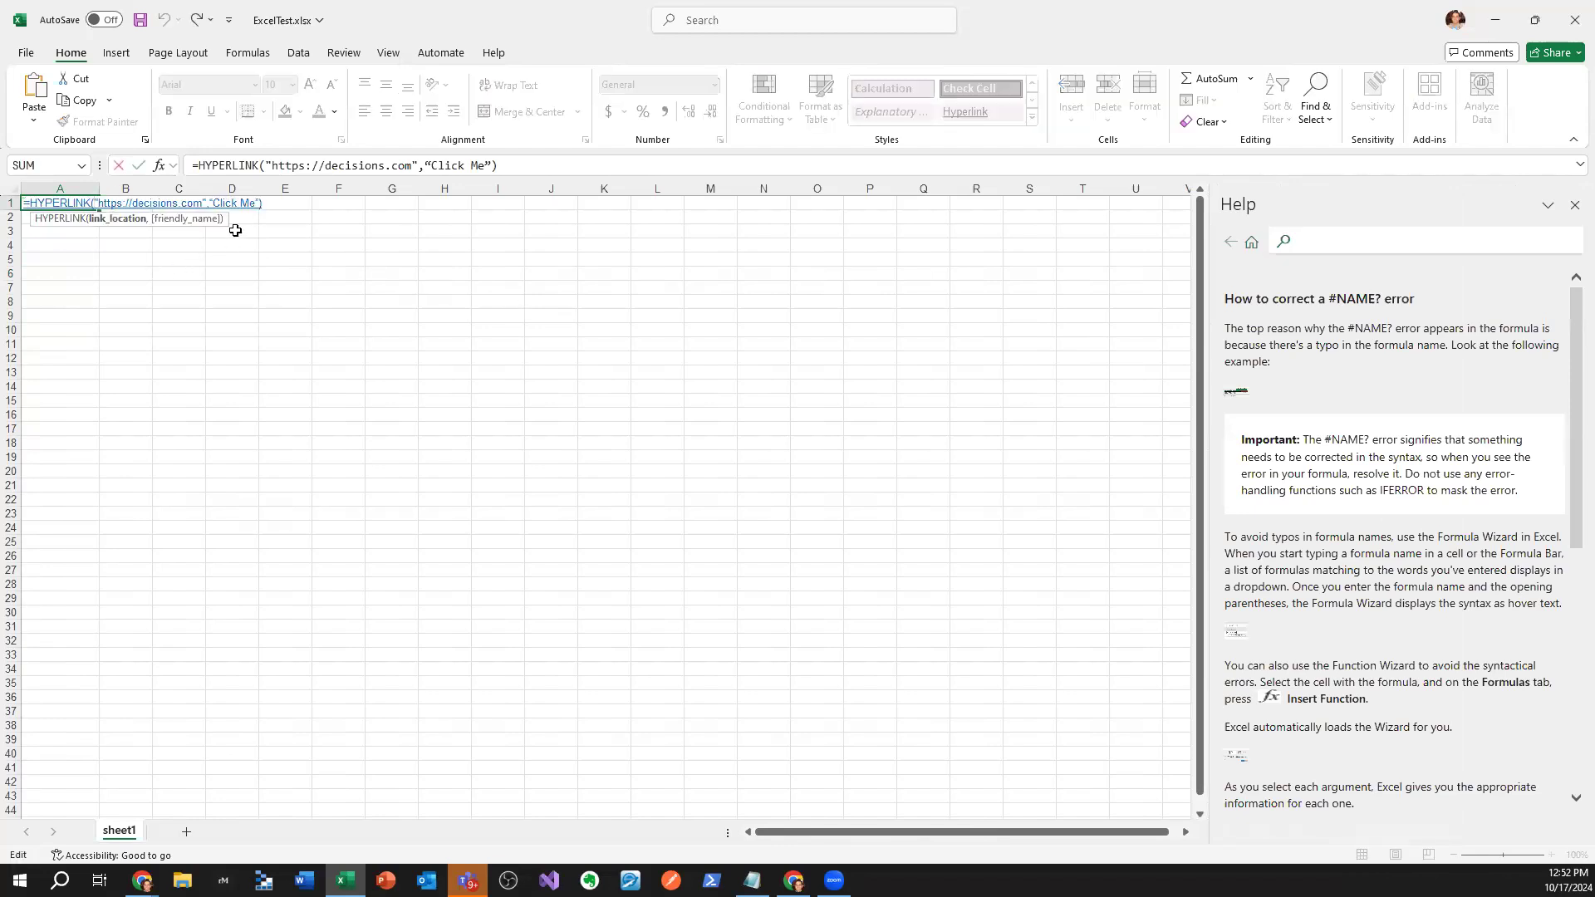
key(shift+Right)
key(Return)
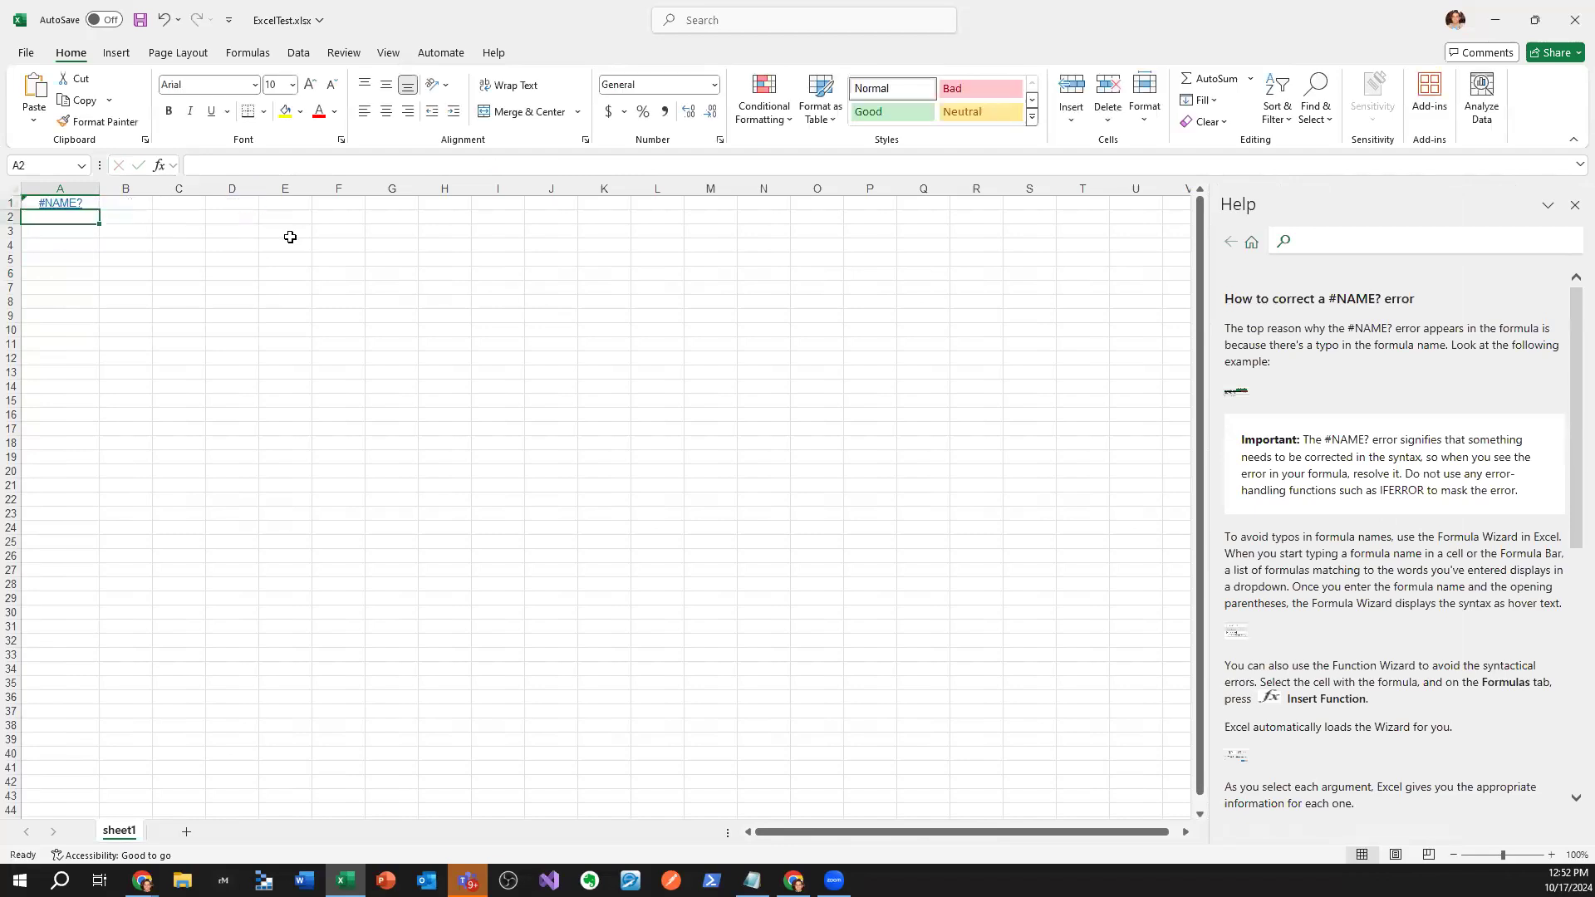
double_click(108, 201)
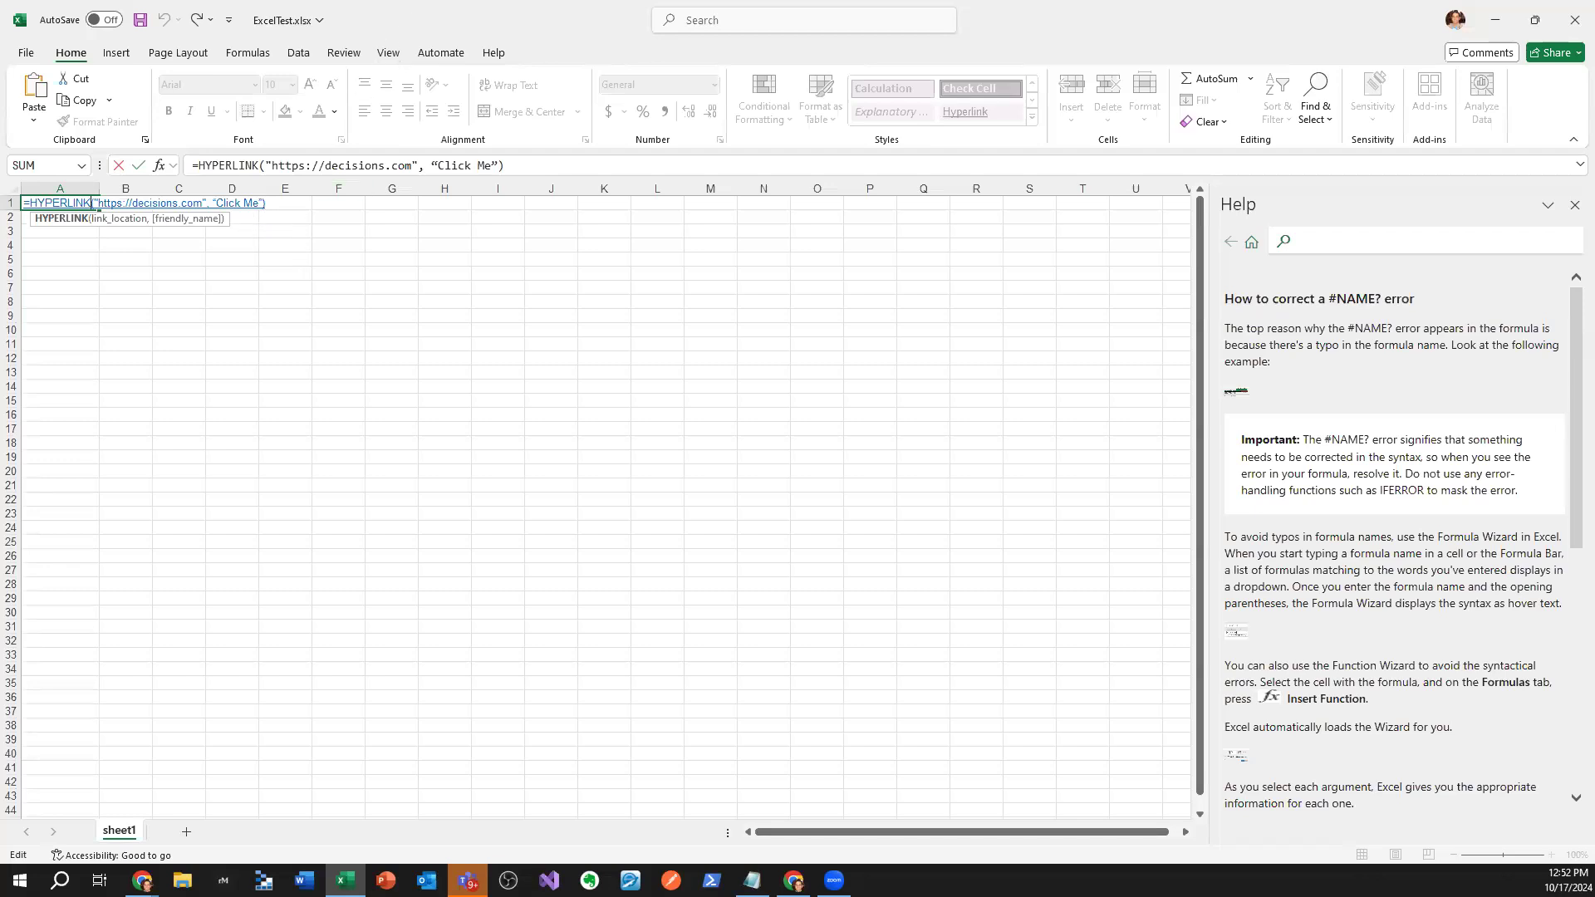
key(alt+Tab)
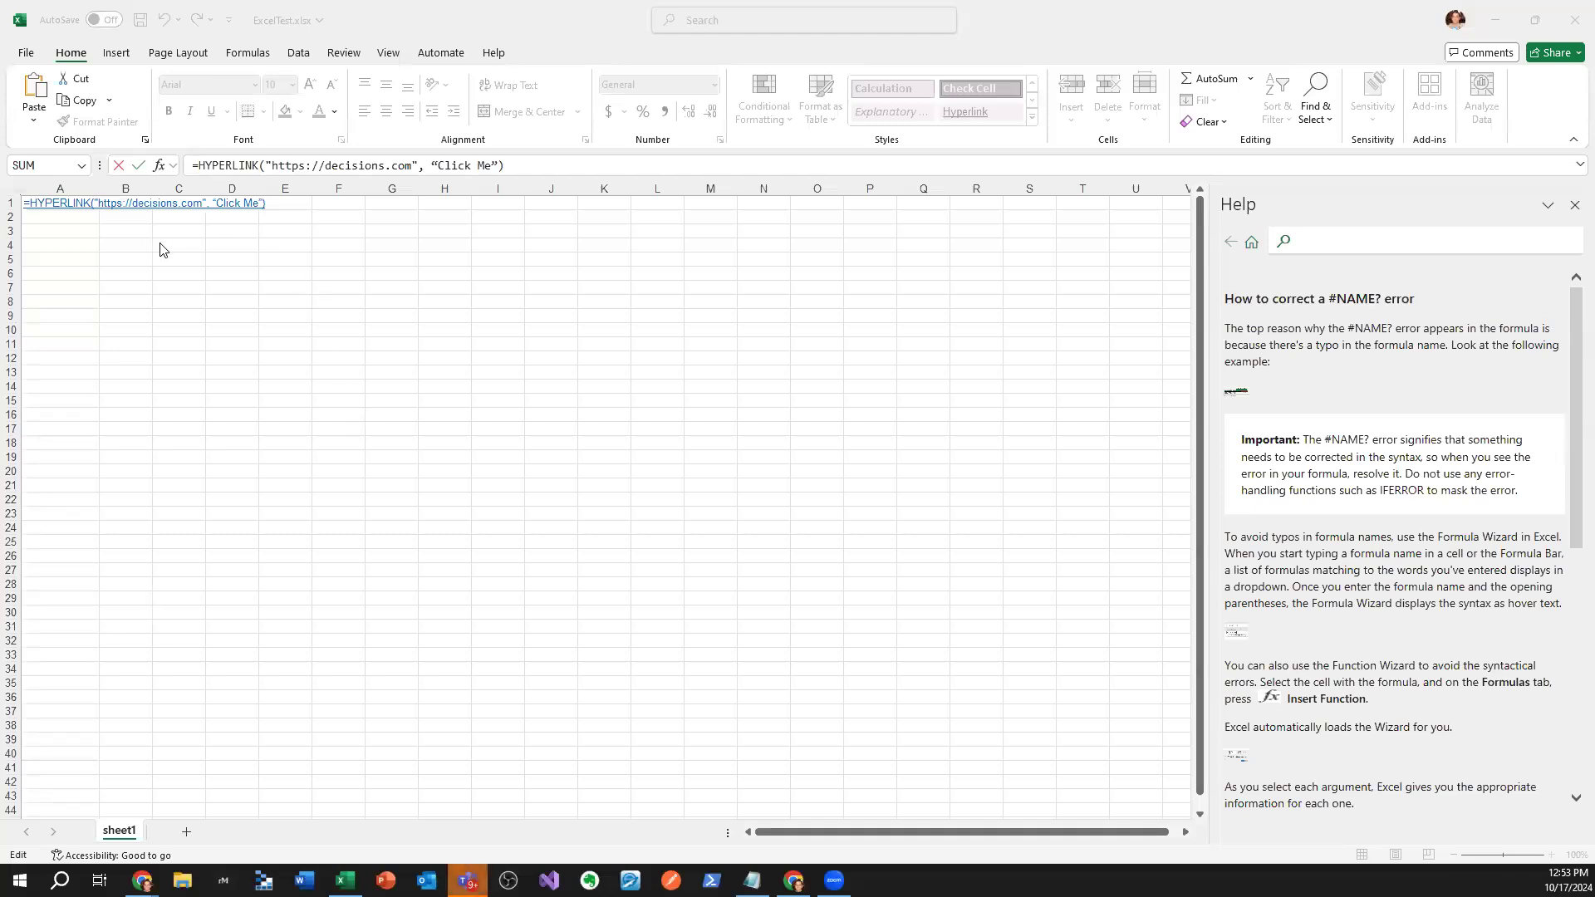
click(92, 203)
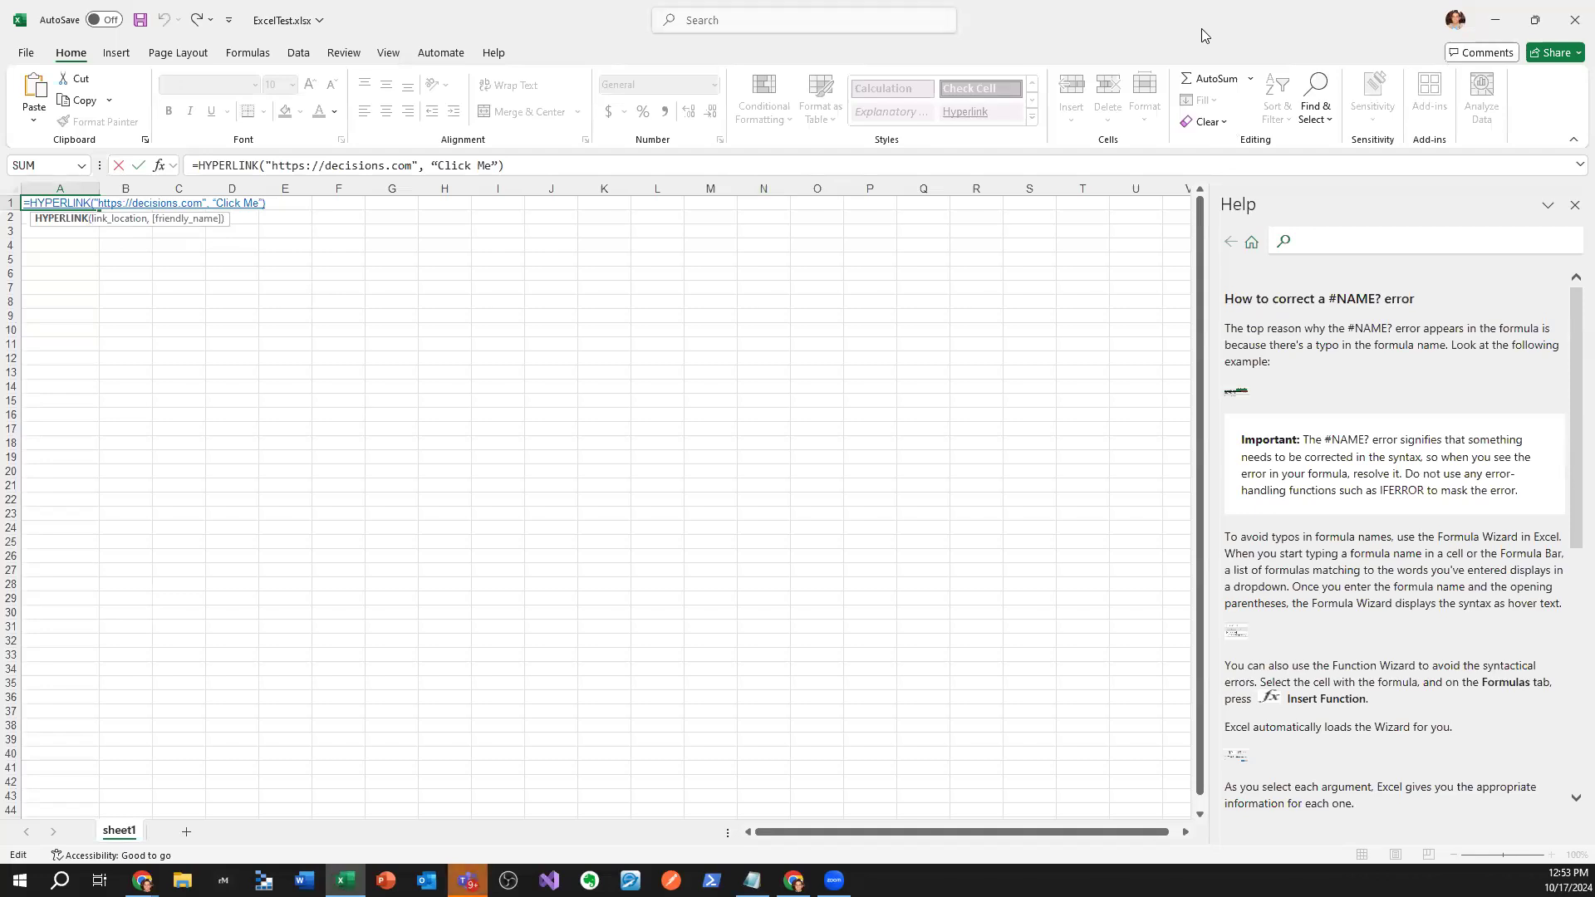
- Close the Excel workbook, switch back to Decisions and close the run form and the debugger
drag(1203, 29, 1030, 199)
click(1107, 192)
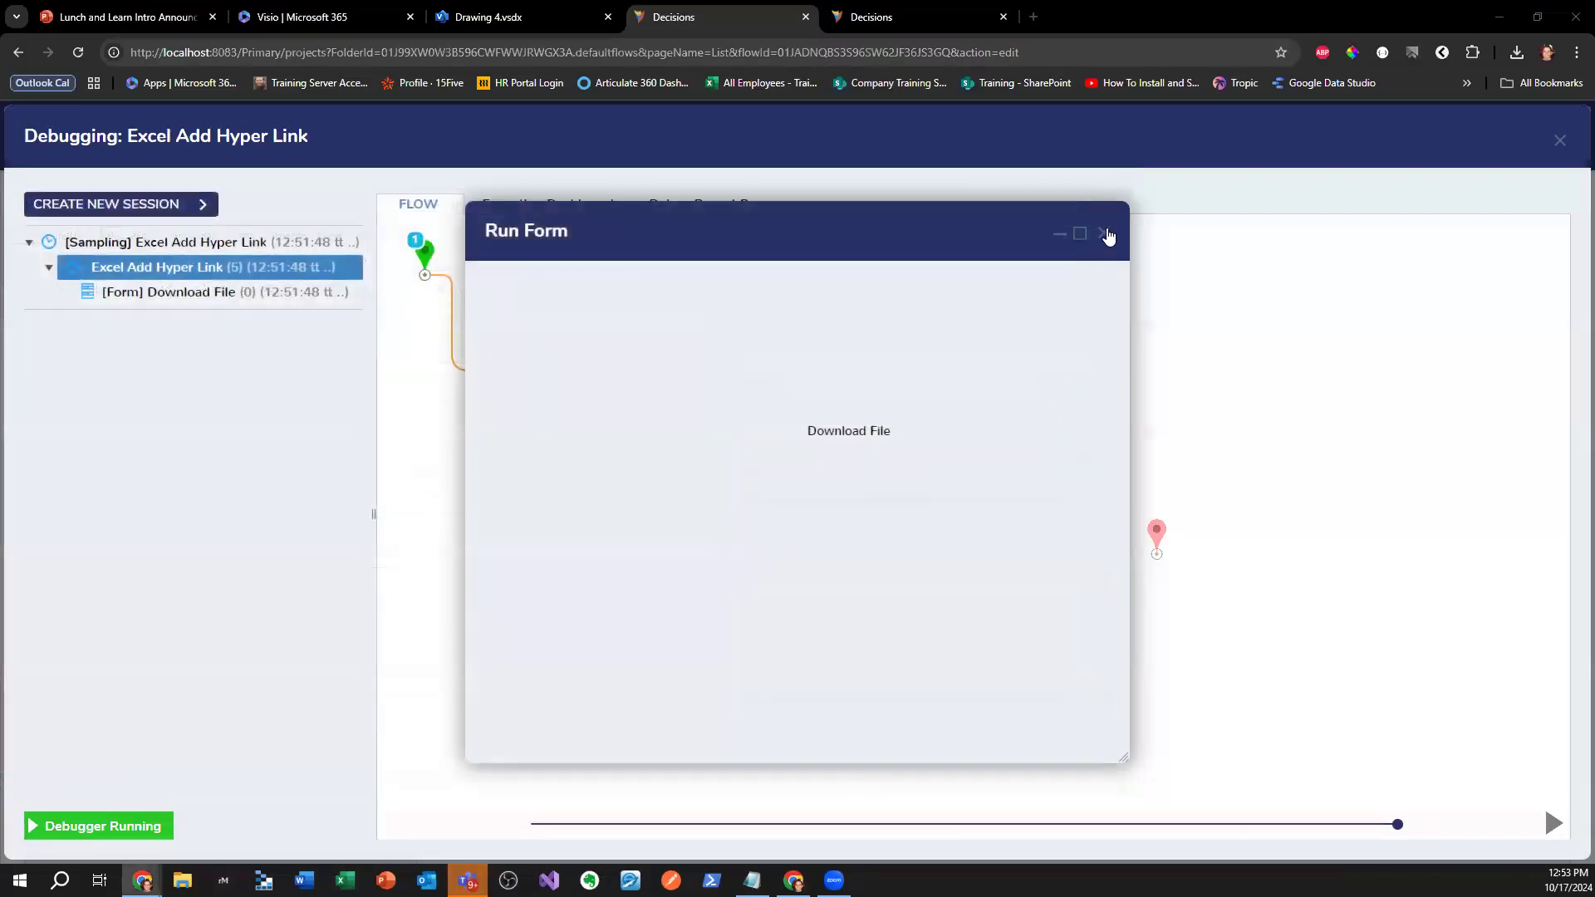
click(1107, 236)
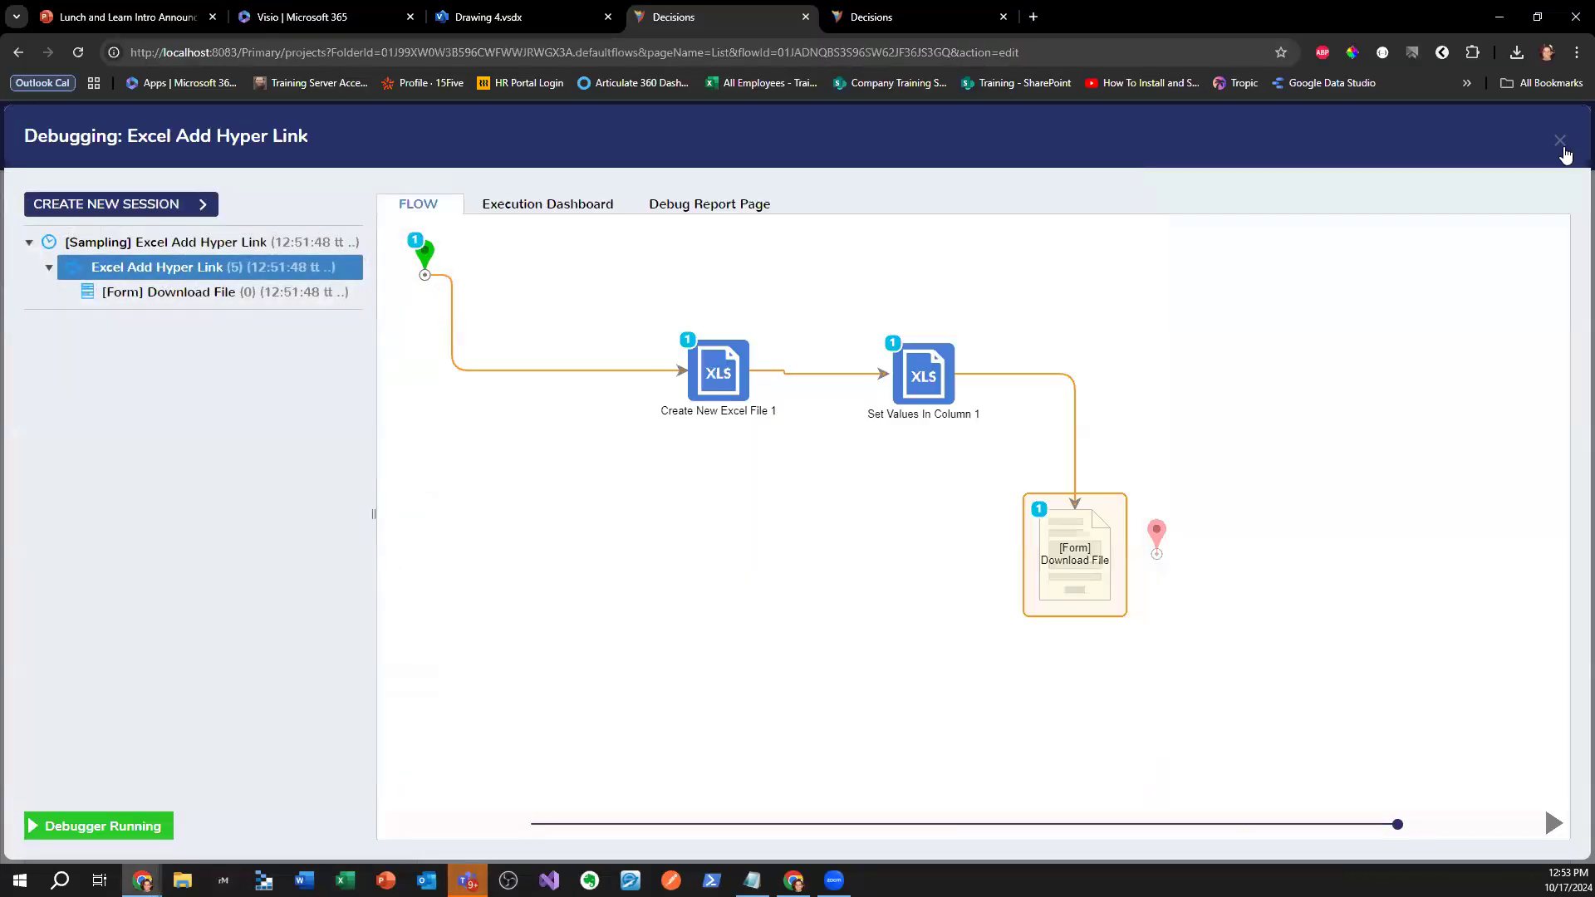
click(1560, 139)
- Copy the HYPERLINK formula from Item 0's merged text in the Set Values In Column 1 step, leaving the editor without saving
click(962, 375)
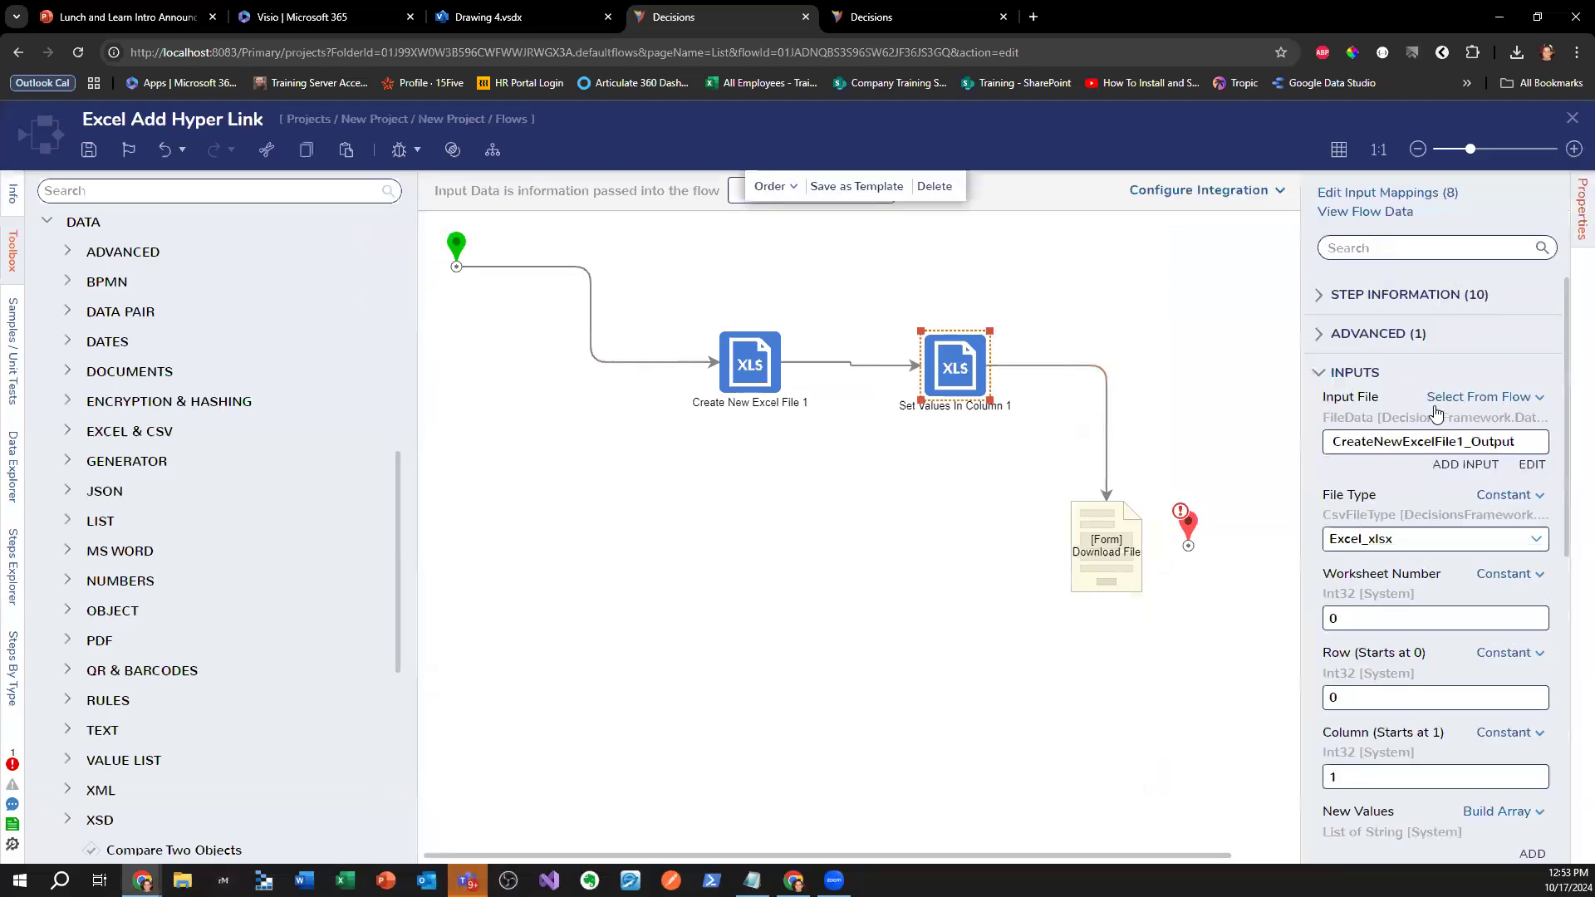
scroll(1351, 567, down, 5)
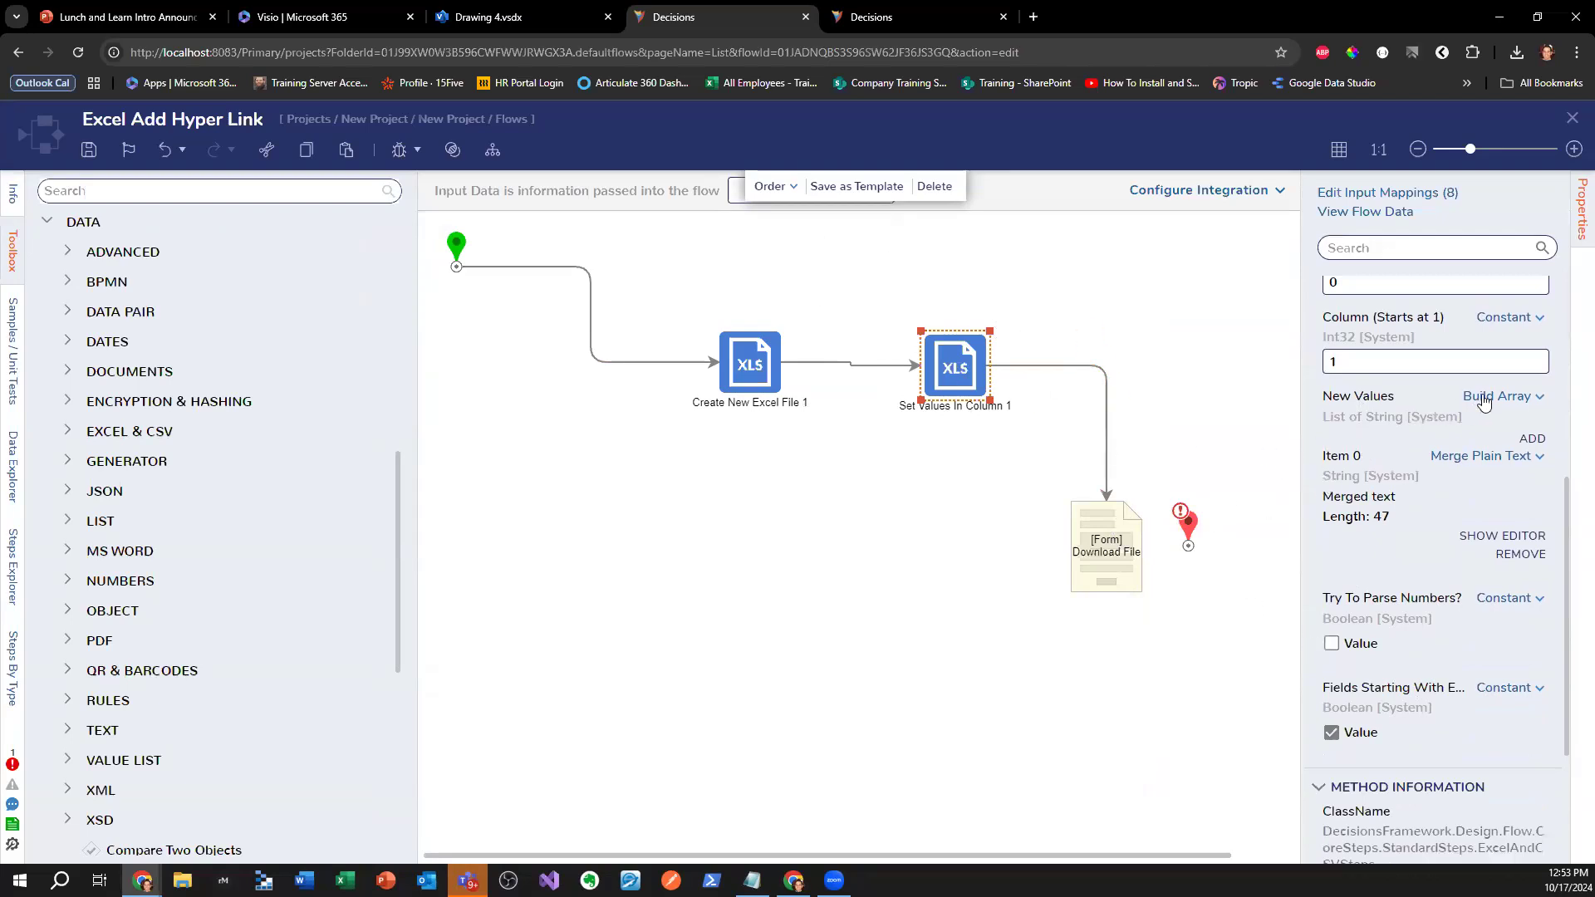
scroll(1463, 525, up, 2)
scroll(1461, 532, down, 2)
click(1494, 538)
drag(879, 280, 423, 306)
key(ctrl+c)
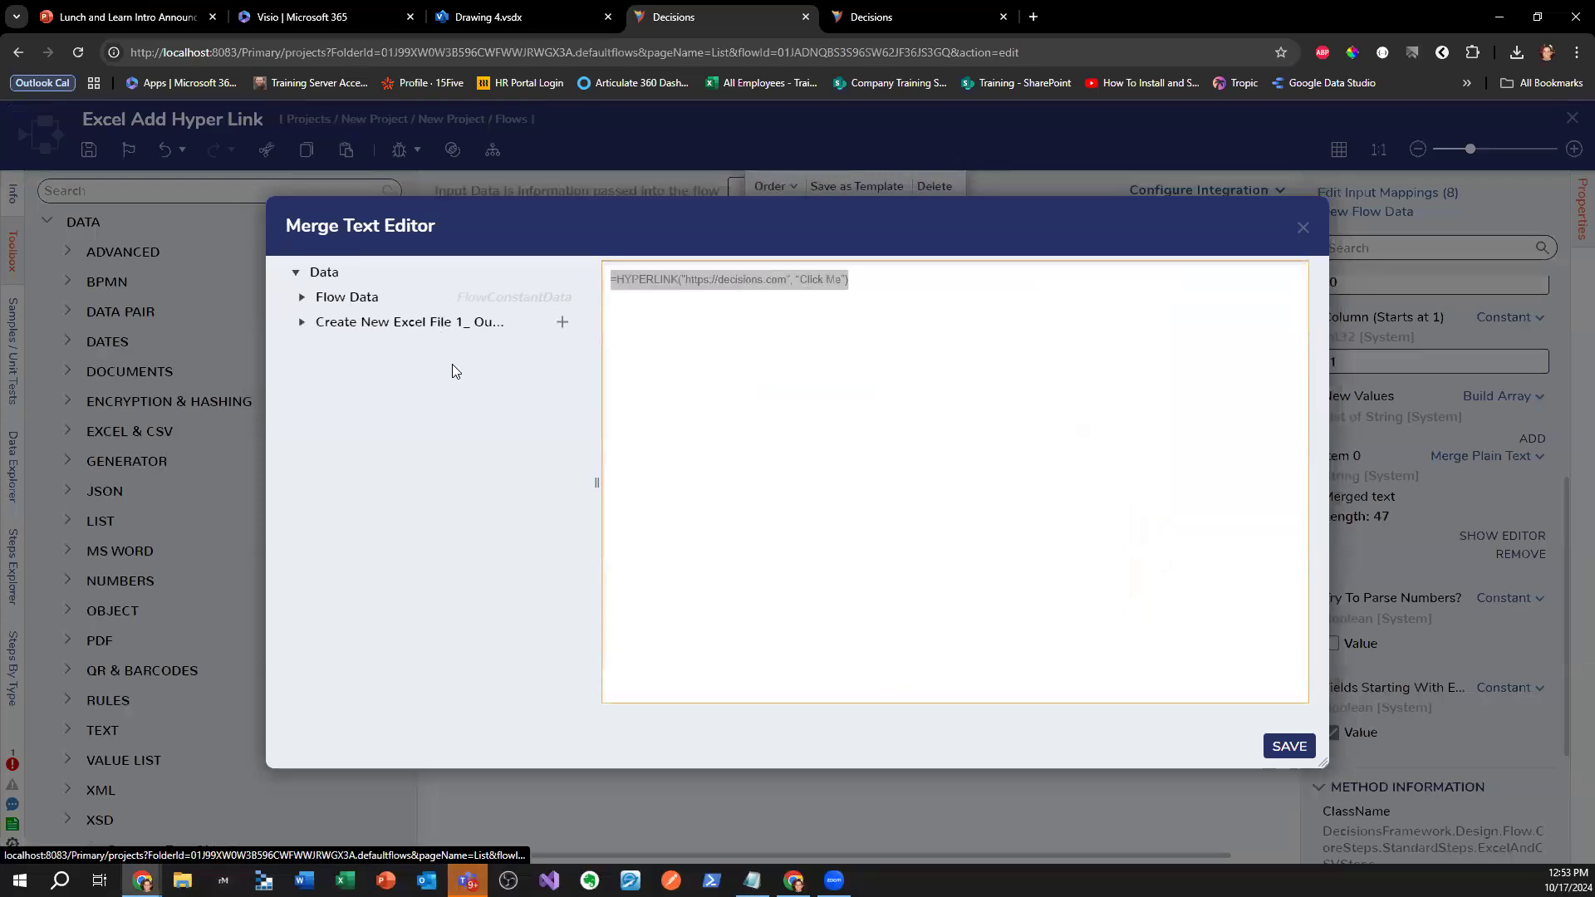
key(BackSpace)
click(1302, 228)
click(1487, 456)
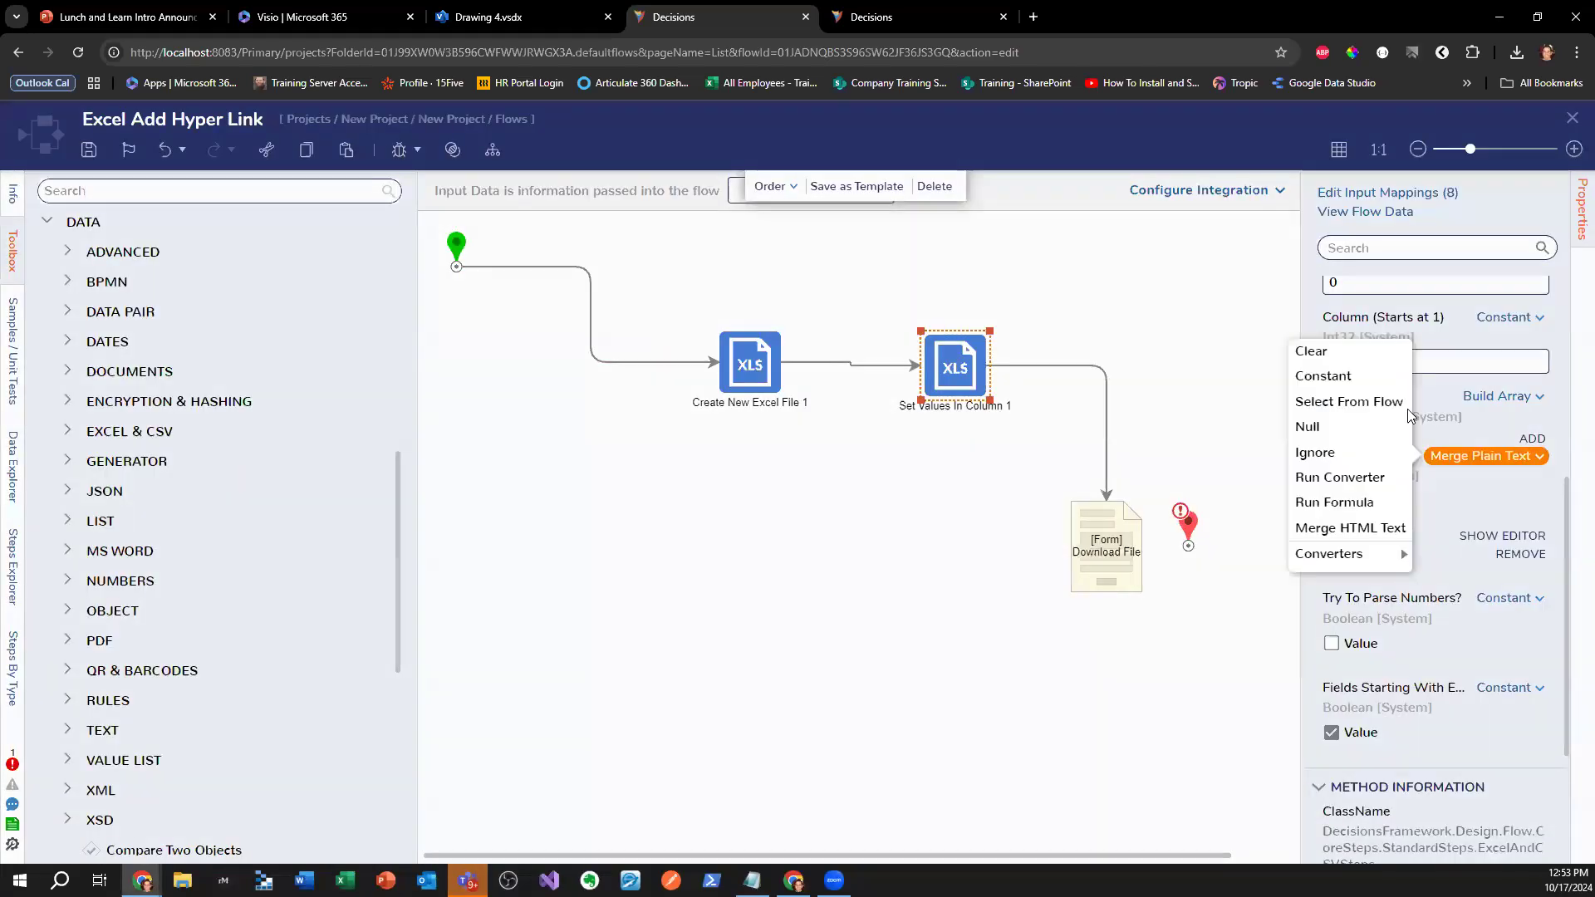
click(1342, 374)
click(1380, 502)
key(ctrl+v)
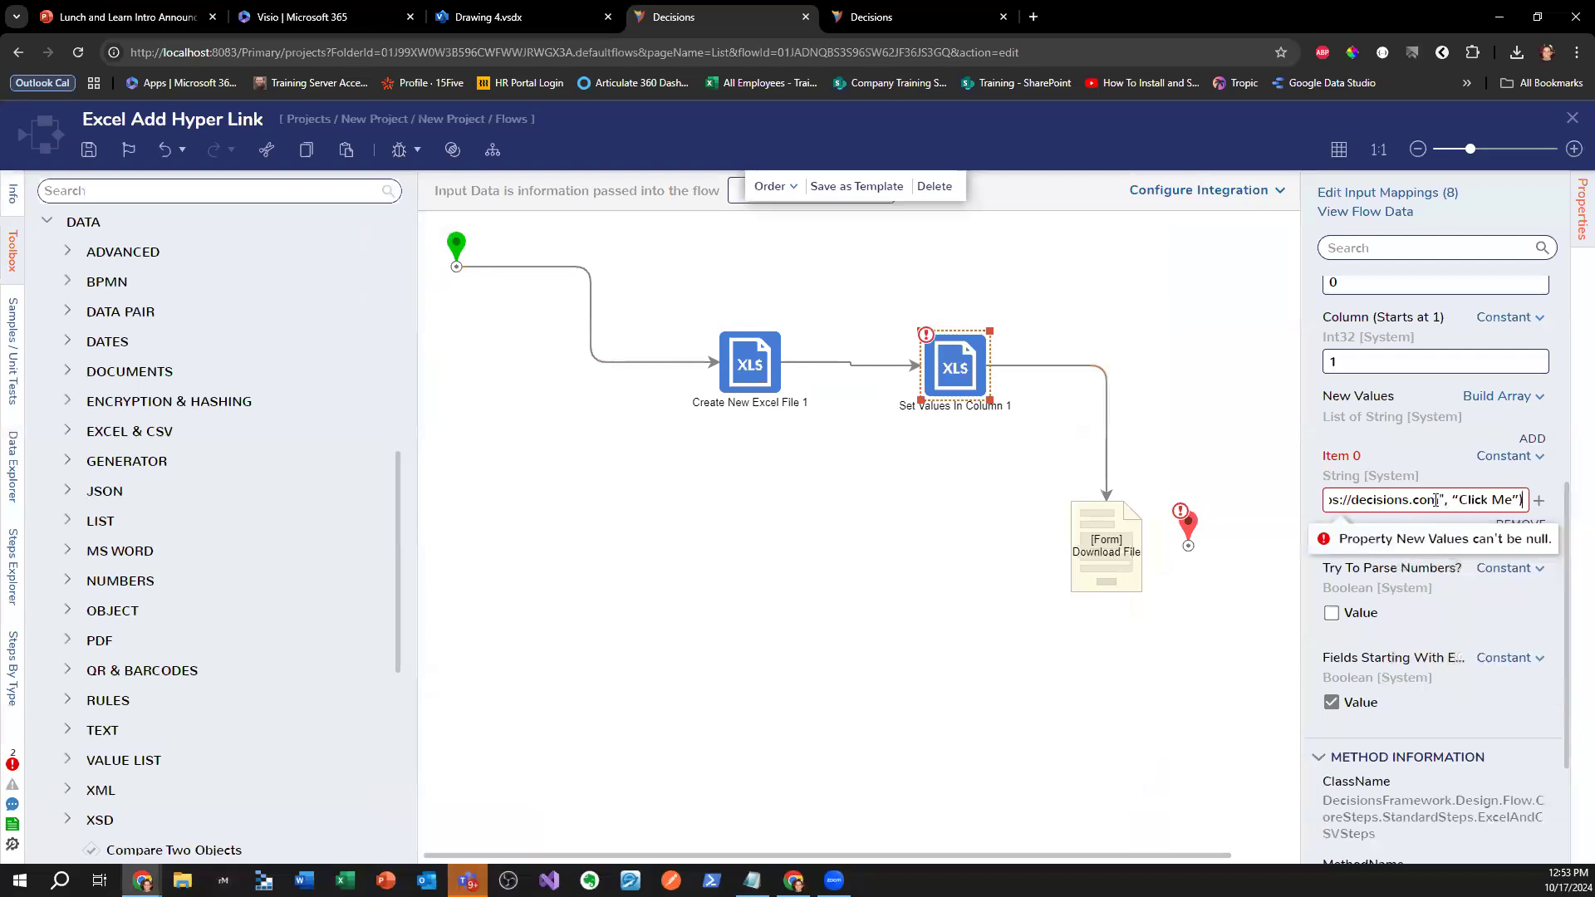
drag(1302, 503, 1163, 521)
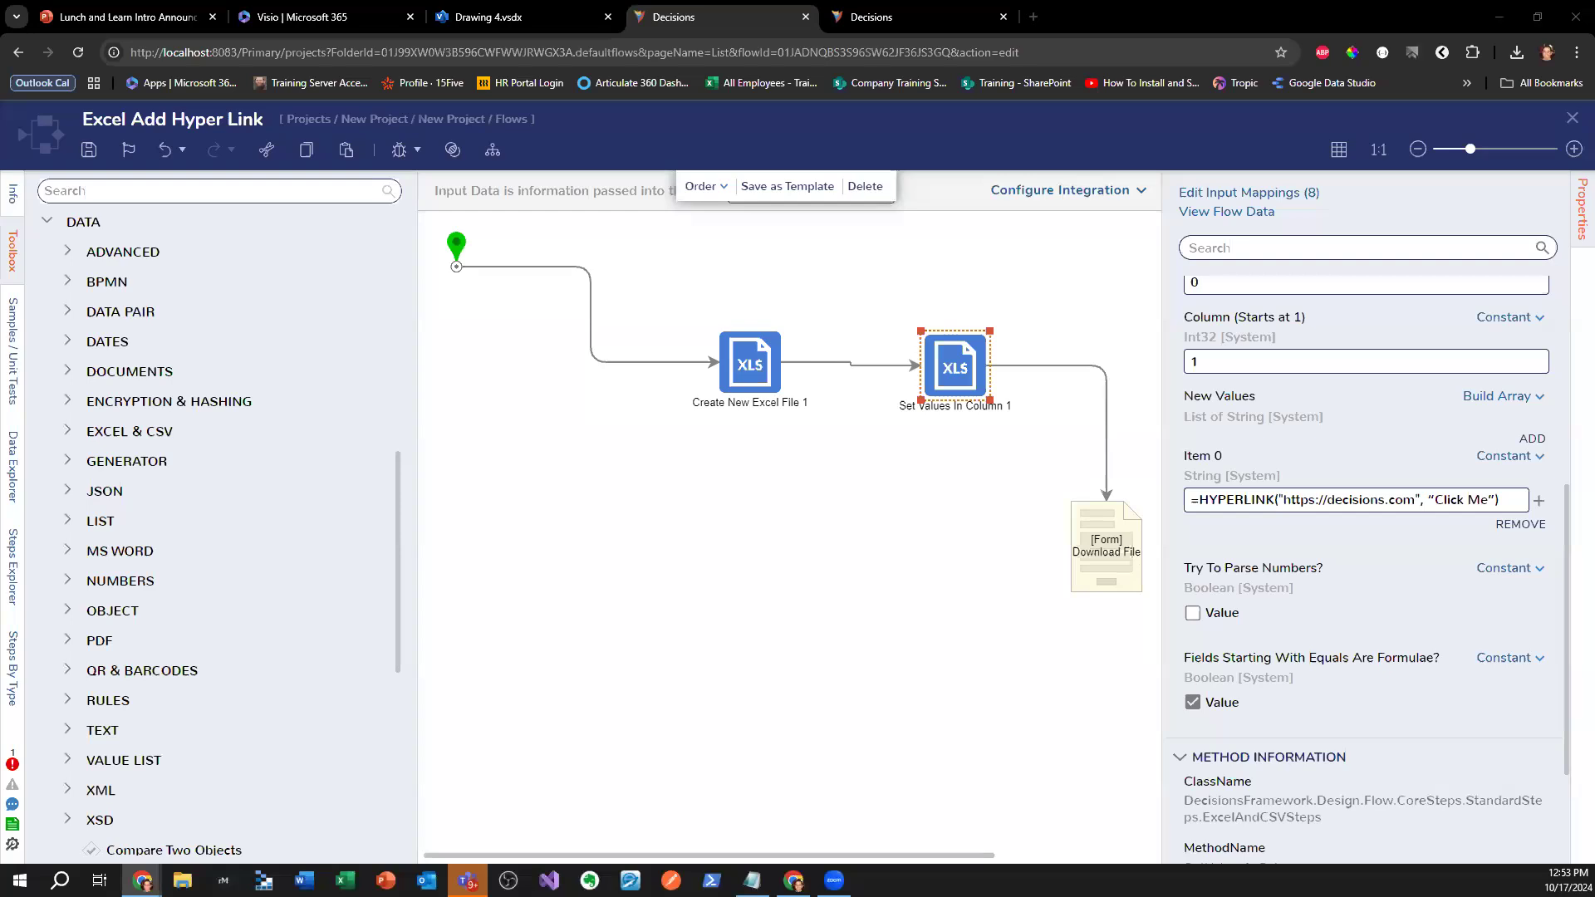
click(1424, 501)
click(677, 534)
- Debug the flow, download the generated file, open ExcelTest (1).xlsx and inspect the friendly name argument in cell A1's formula
click(399, 150)
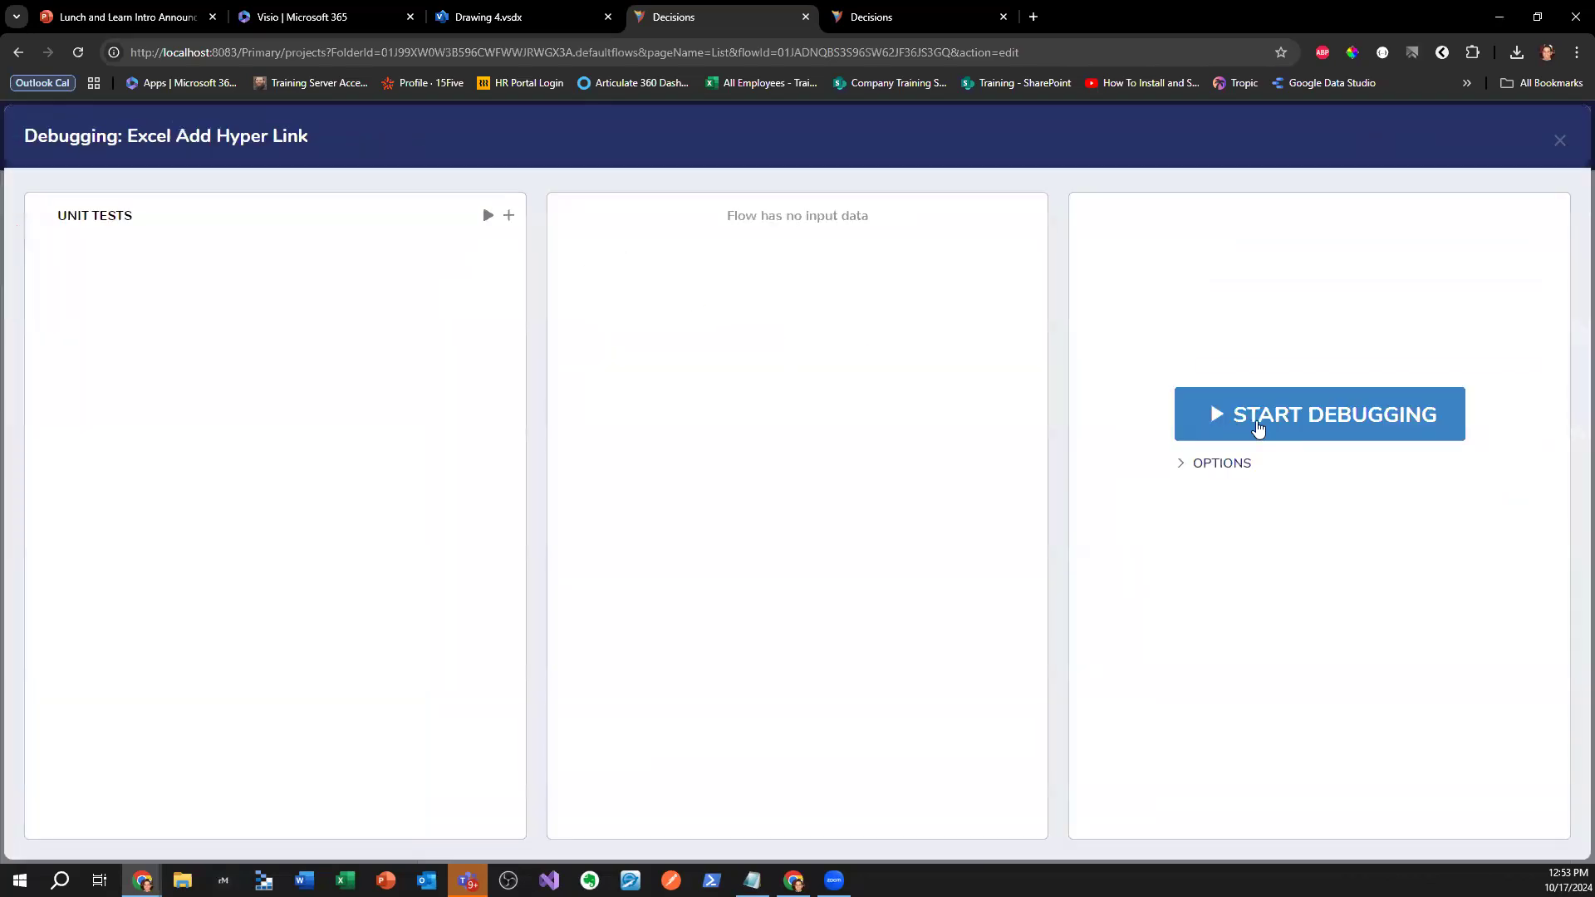
click(1300, 427)
click(880, 435)
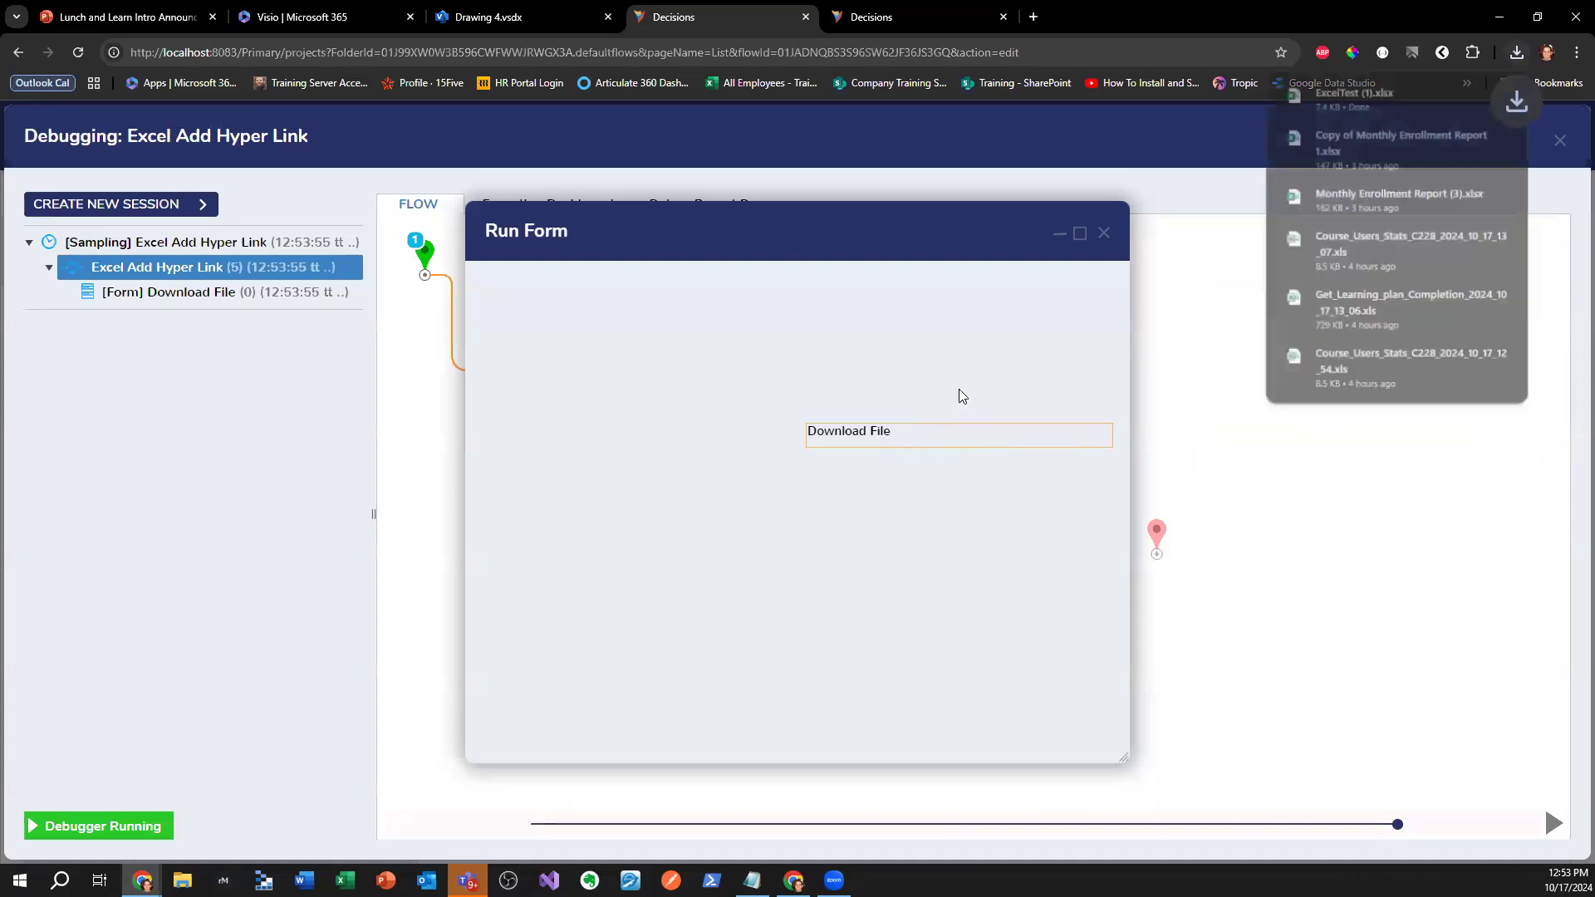
click(1370, 90)
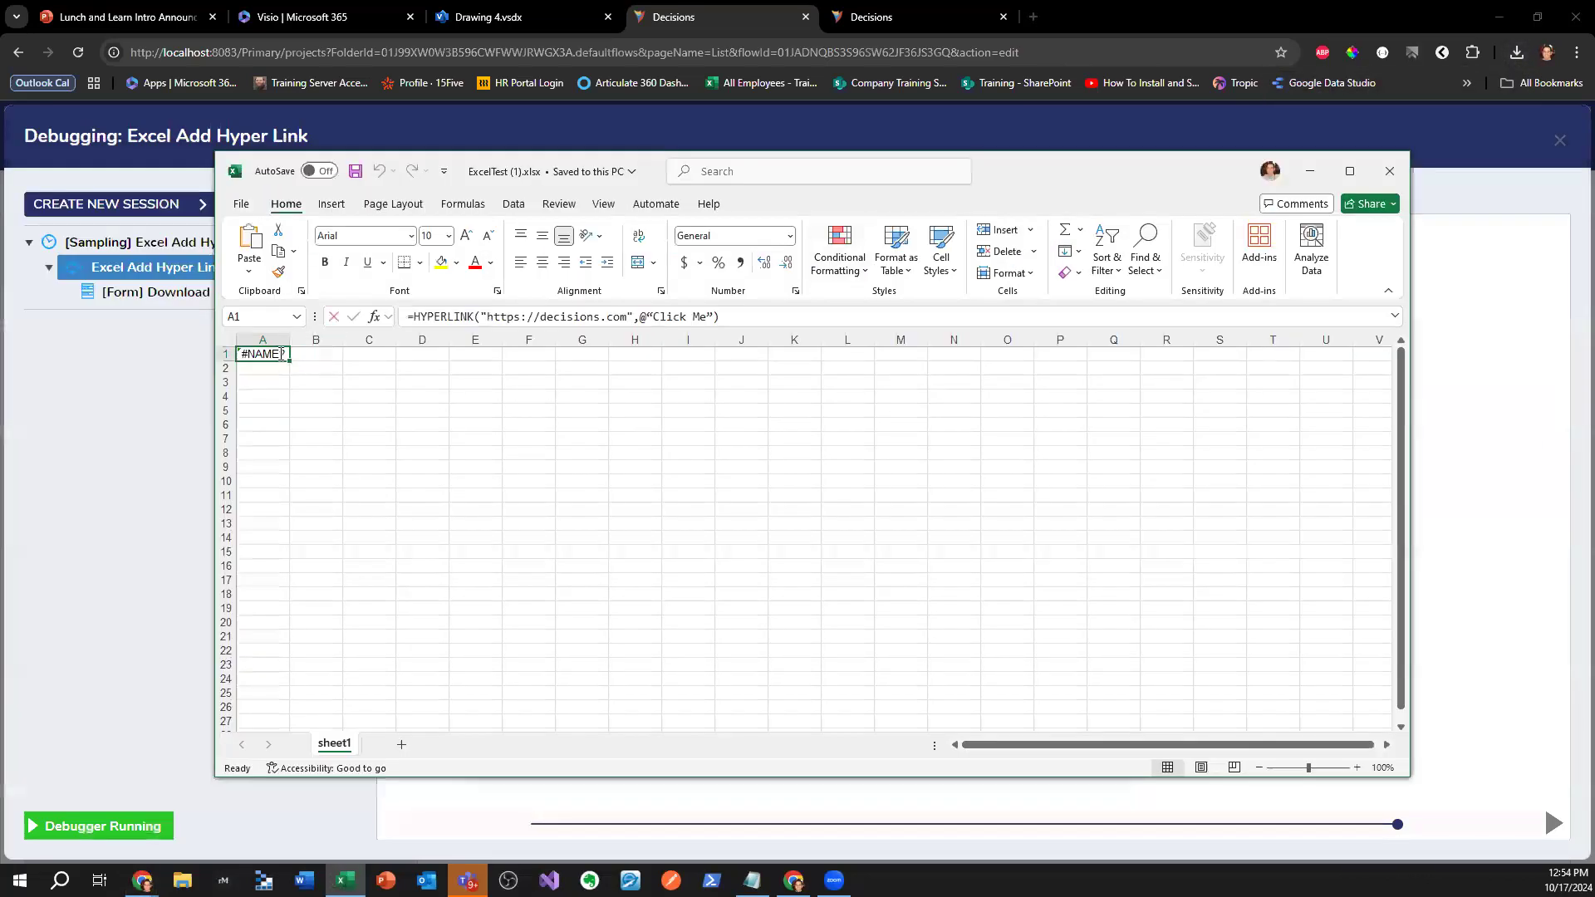
double_click(409, 355)
double_click(430, 355)
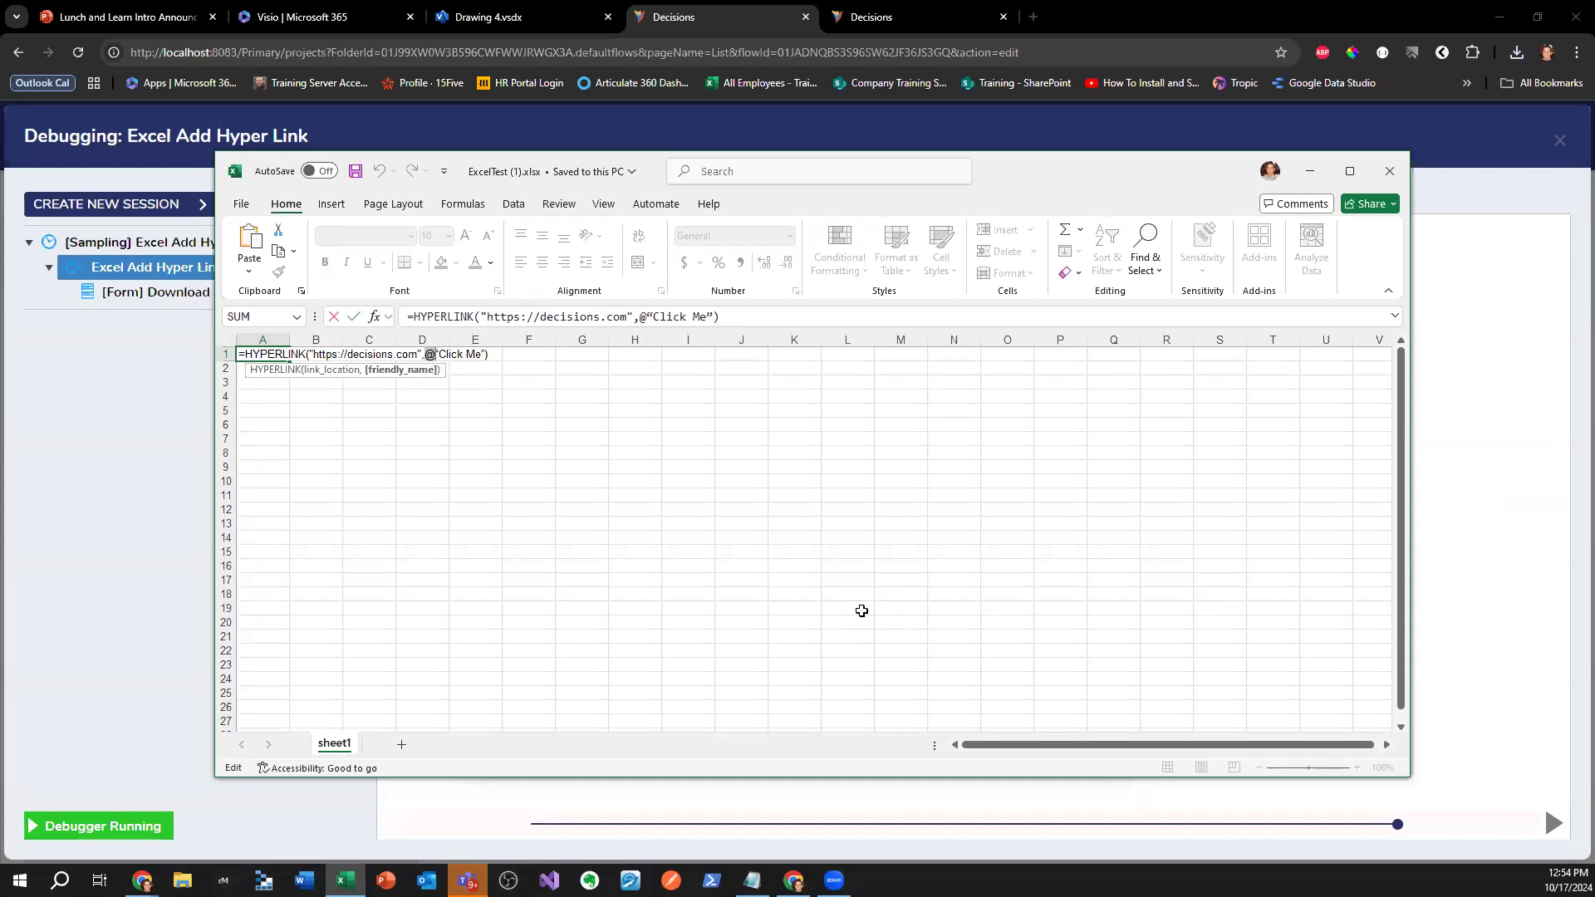
- Search the web for "what is the spacing in URL encoding", read the answer and close the results
click(1032, 16)
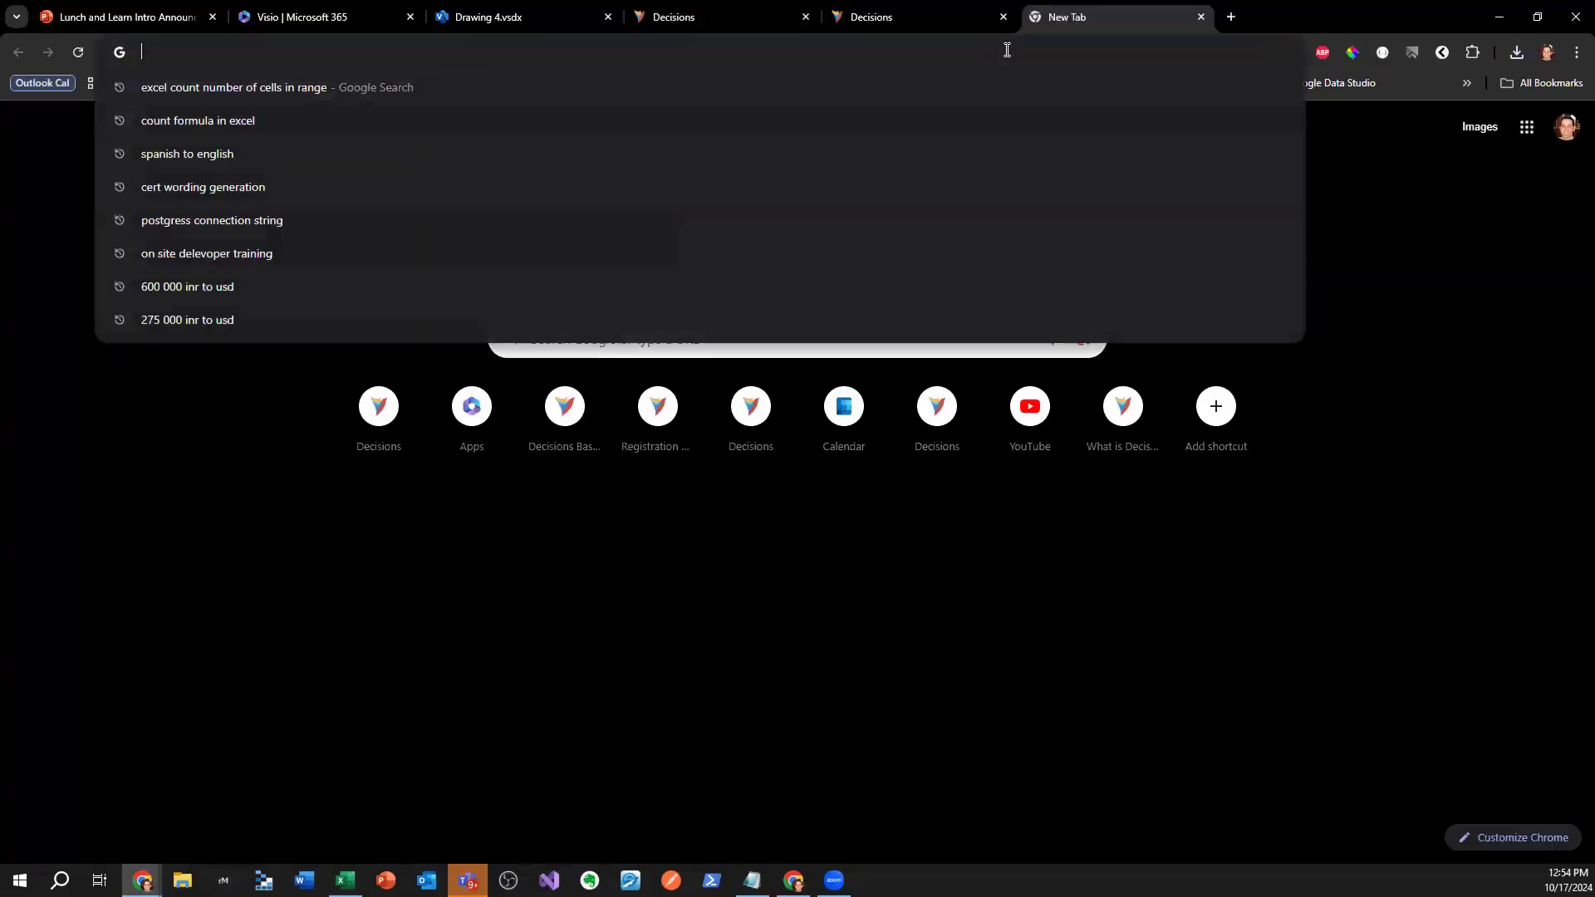
text(what is the spa)
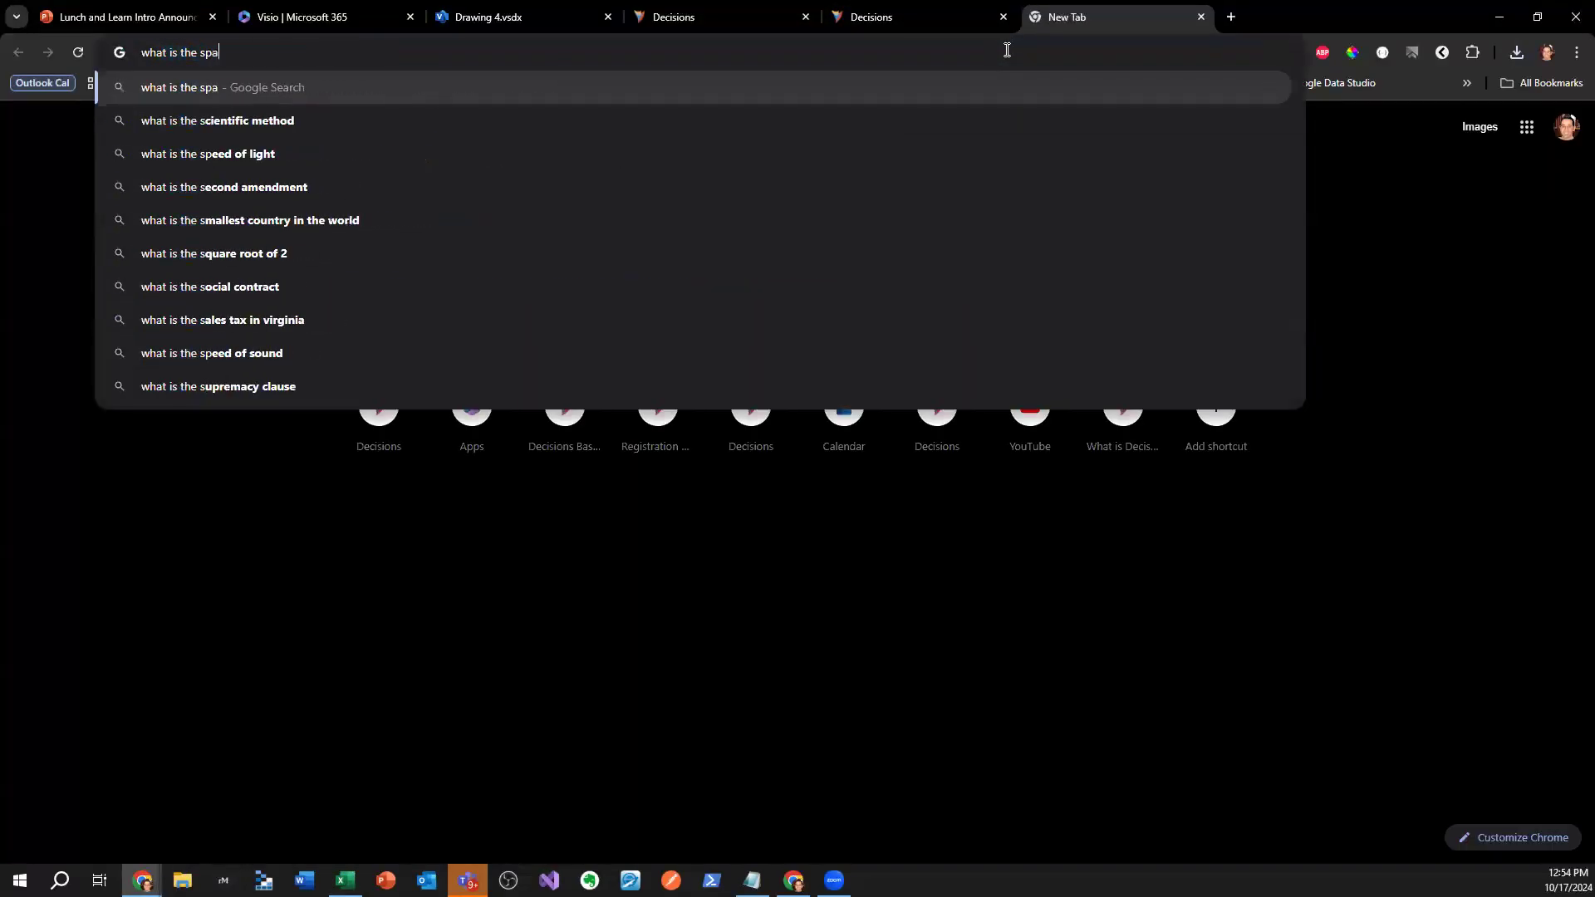
text(cing in URL encoding)
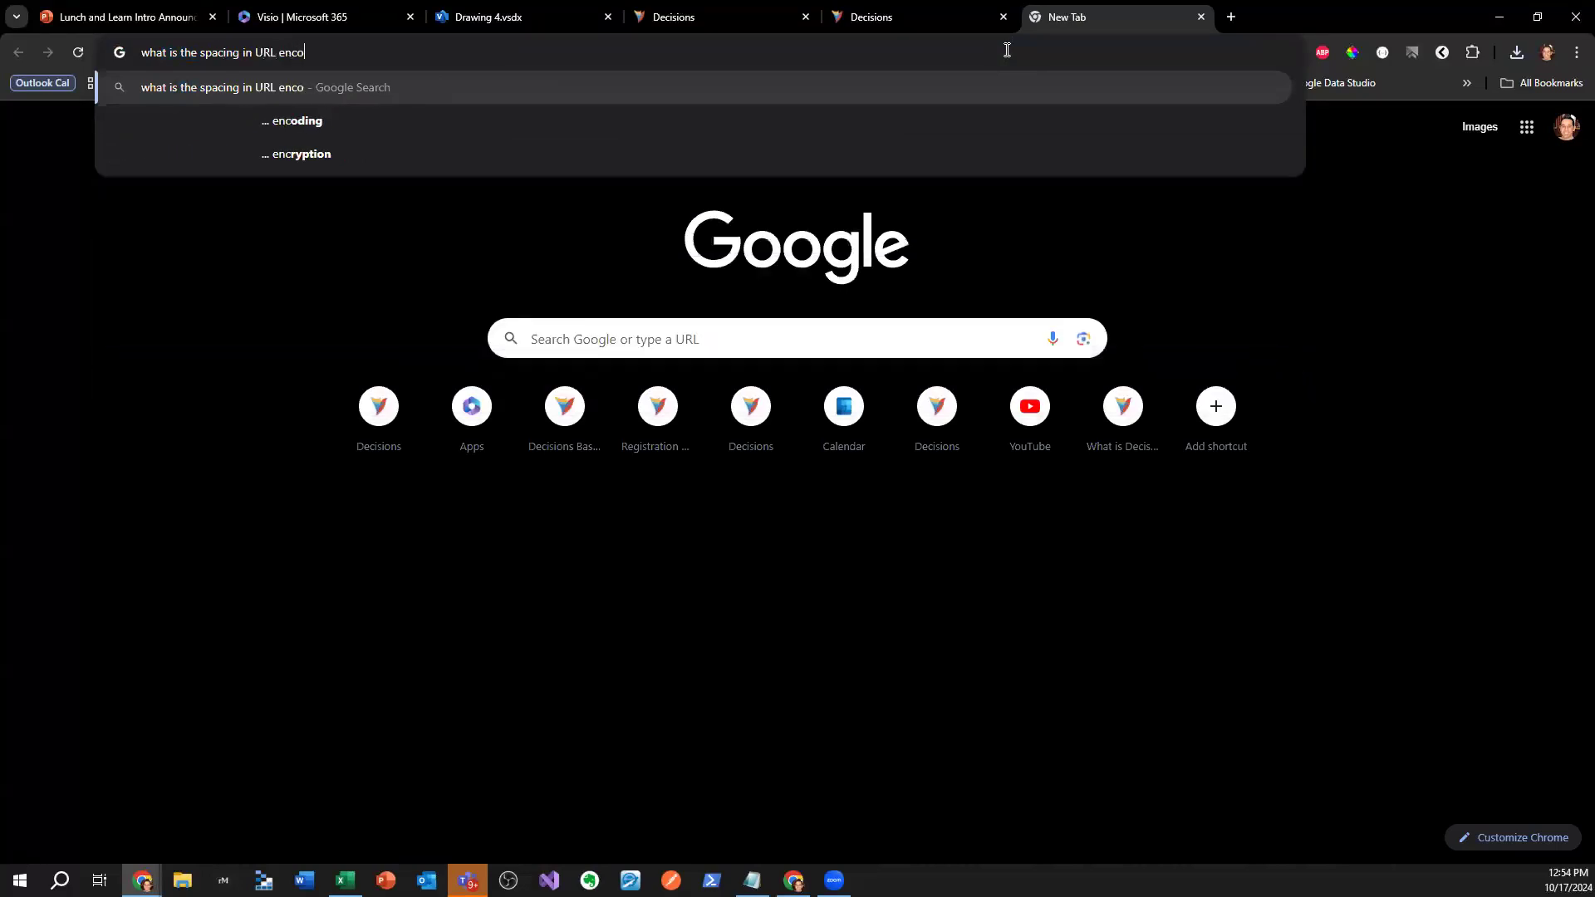
key(Return)
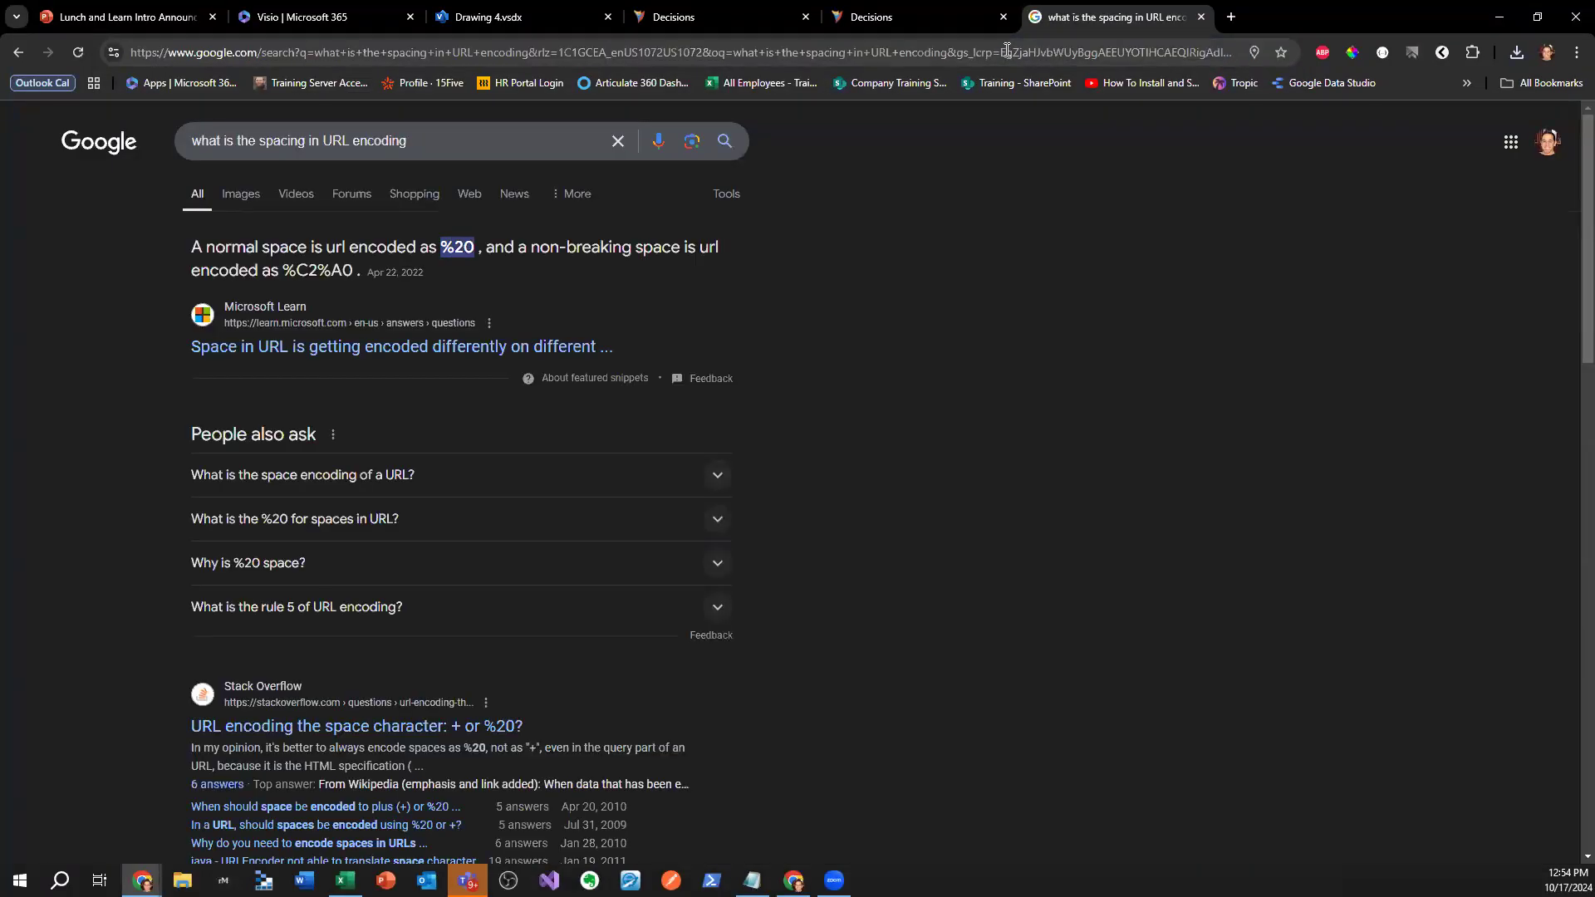
click(1201, 17)
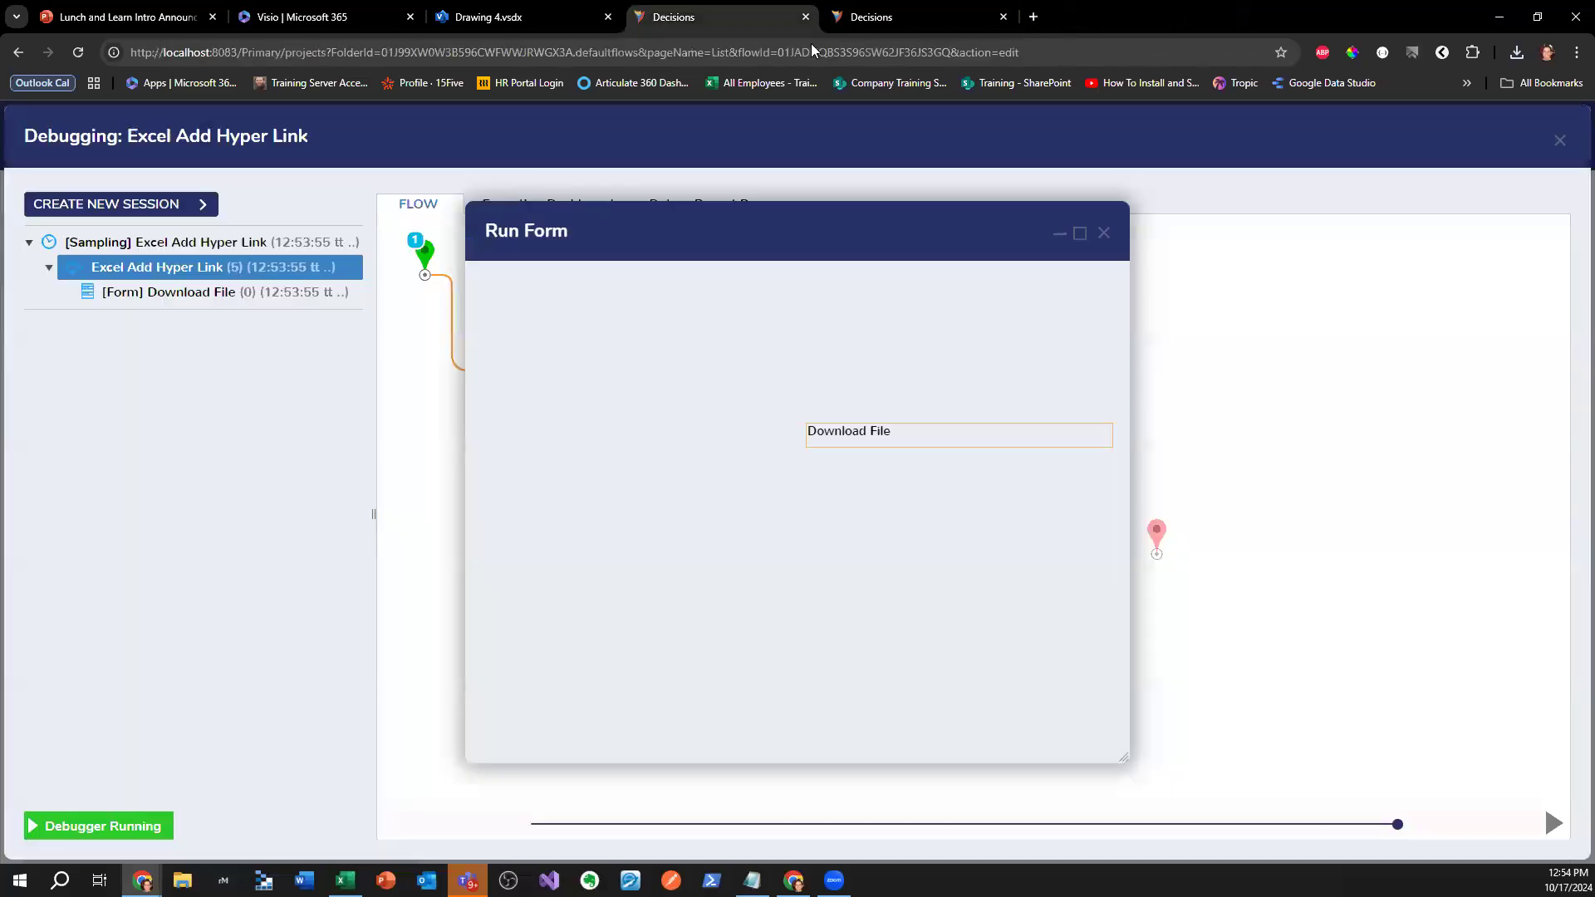
- Close the run form, switch back to the Excel workbook and remove the @ operator from cell A1's HYPERLINK formula
click(1105, 233)
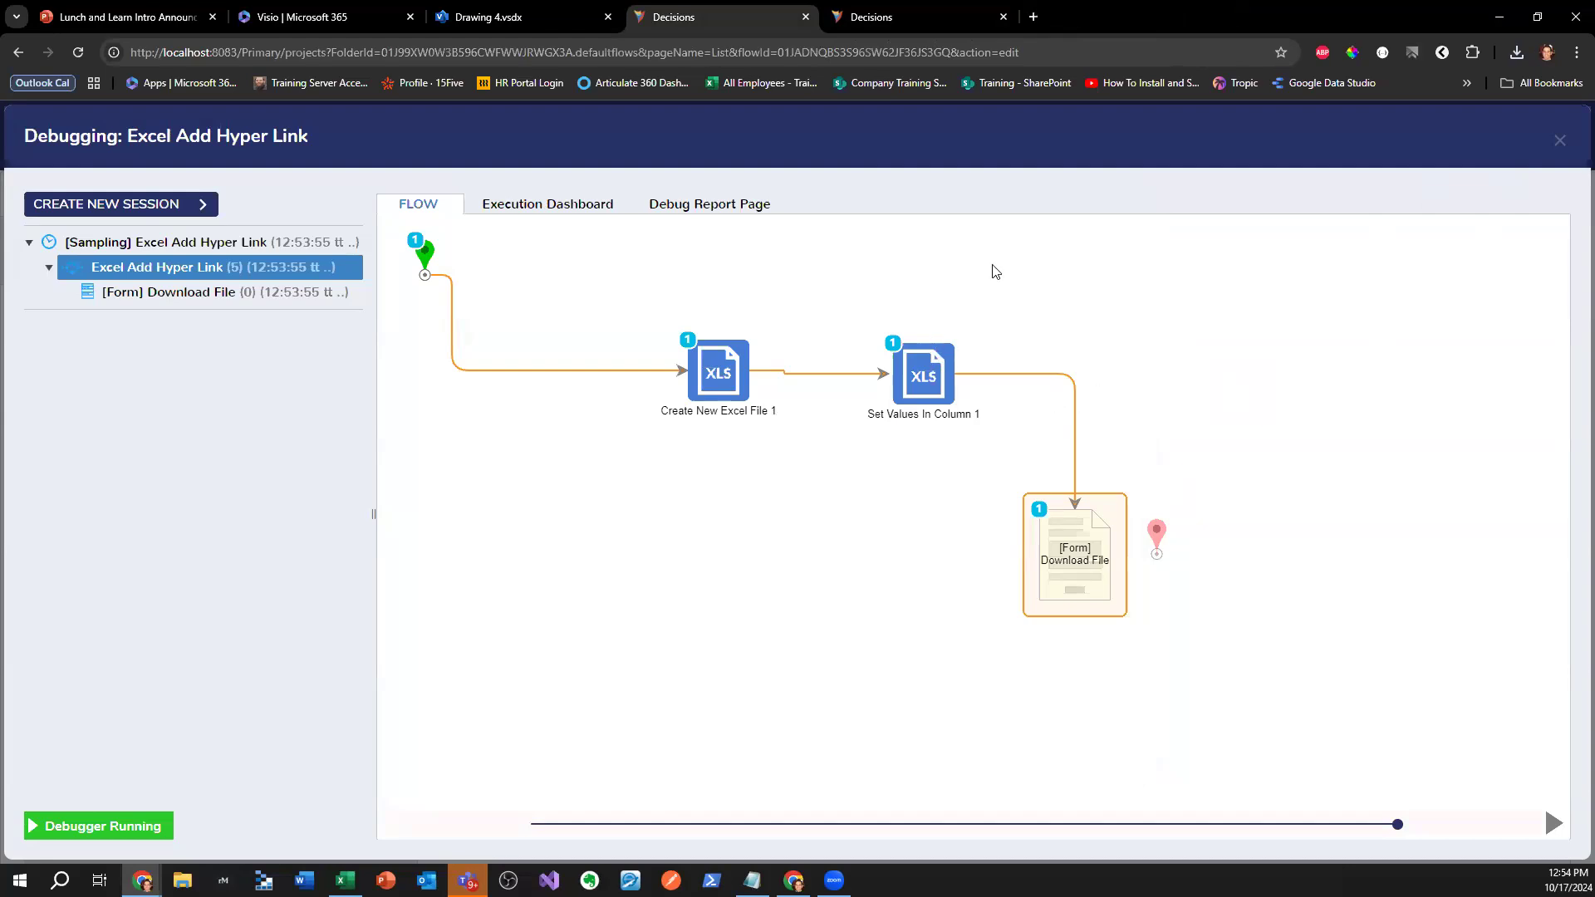
click(345, 880)
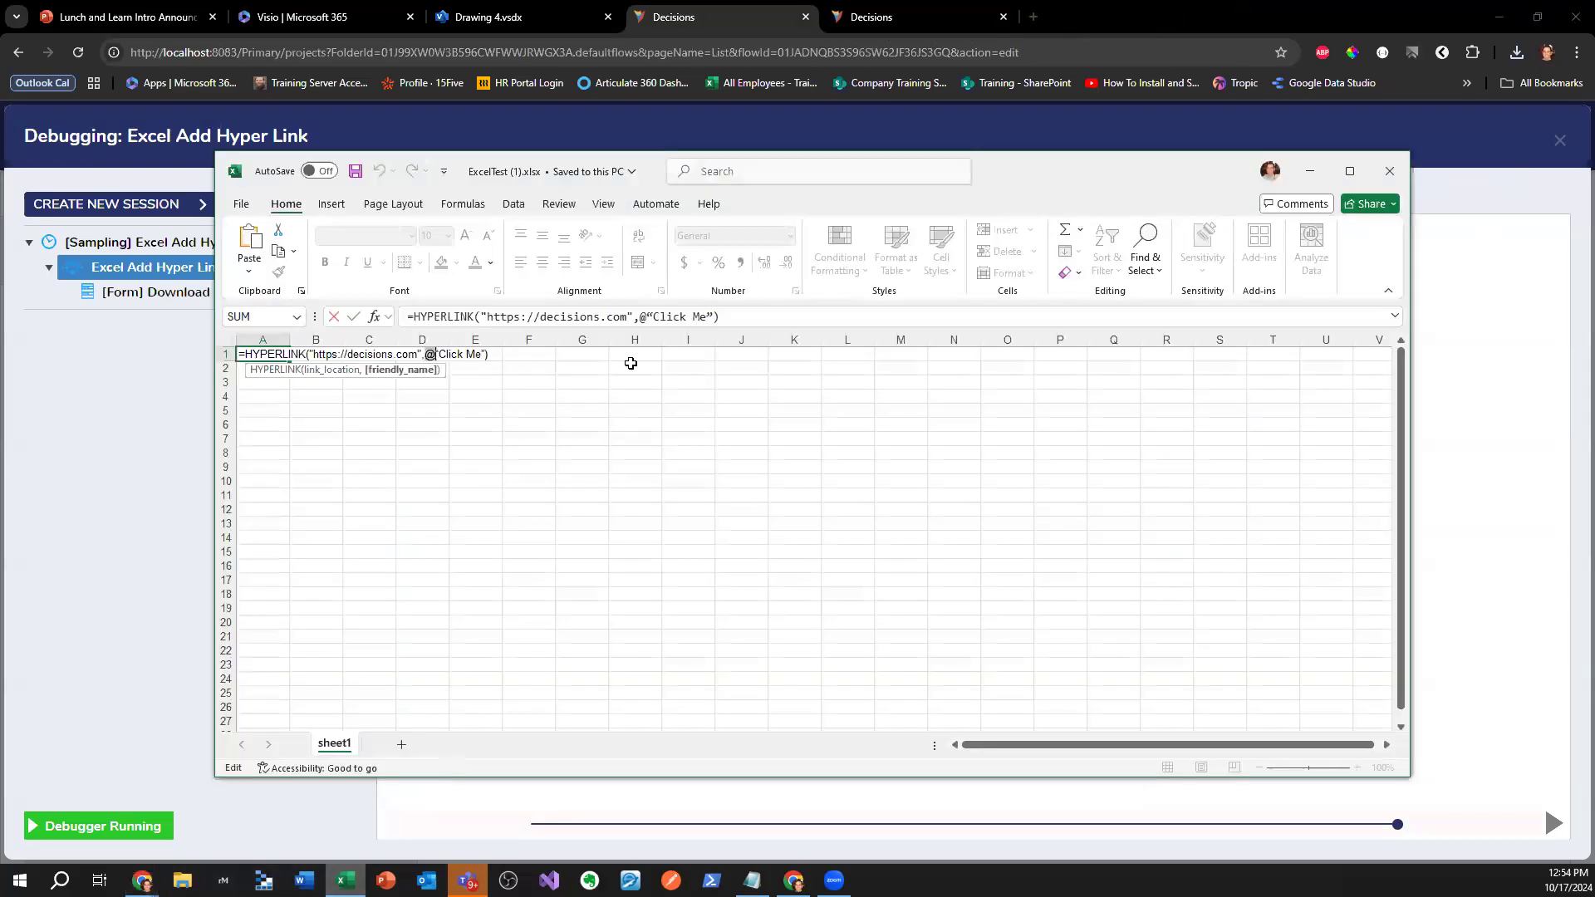
click(458, 396)
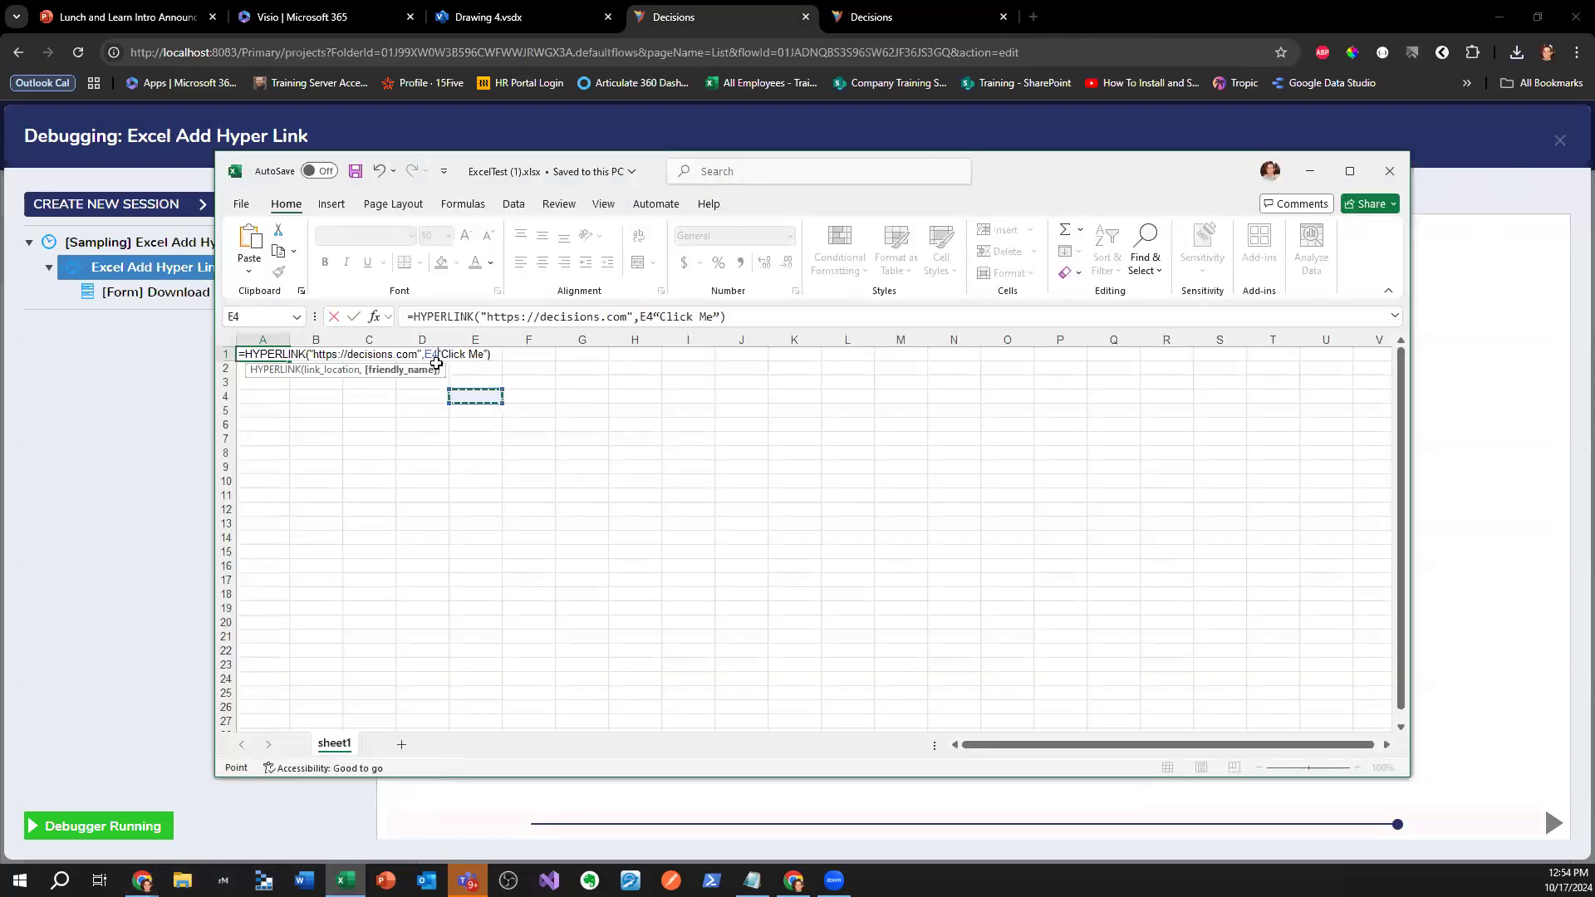
key(Escape)
double_click(283, 354)
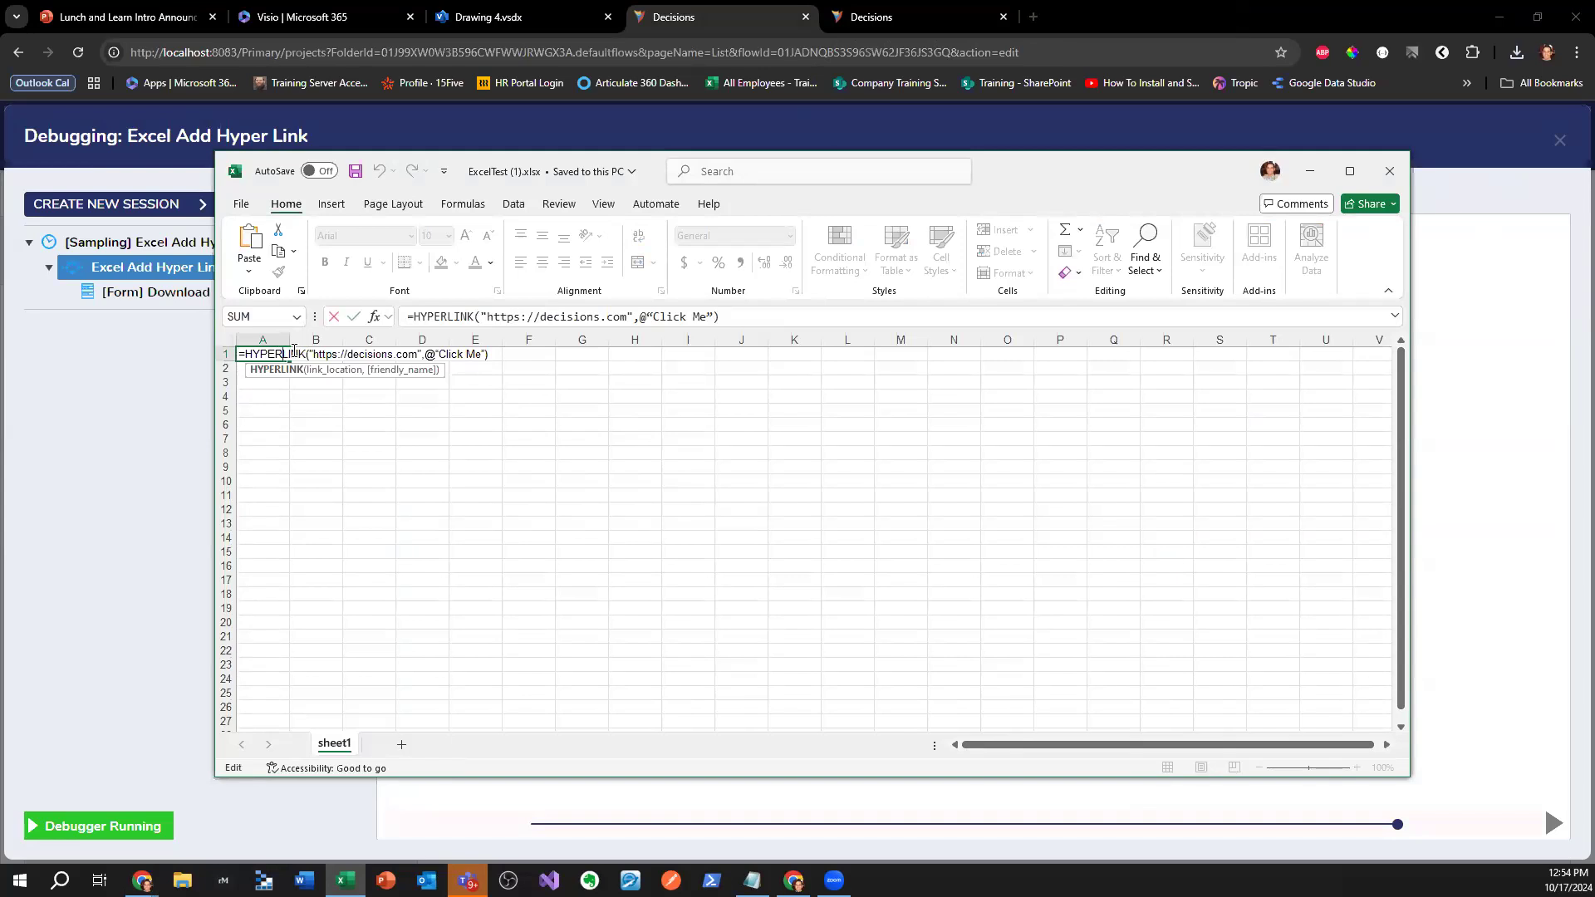
click(448, 356)
key(BackSpace)
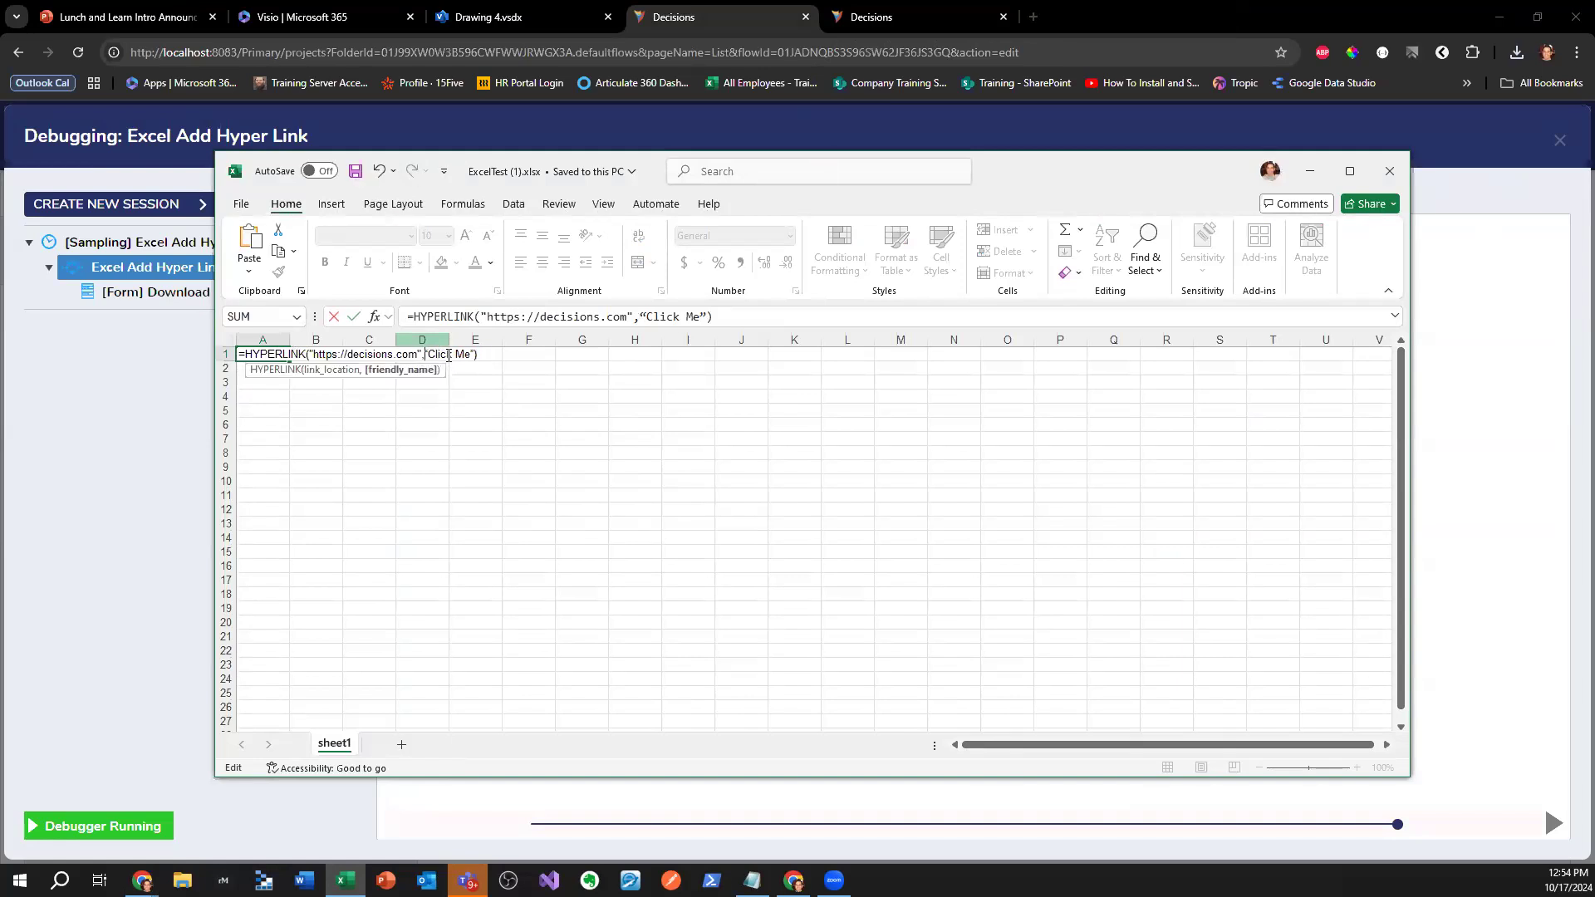
key(Return)
- Change the friendly name in cell A1's HYPERLINK formula to ClickMe and widen column A
click(413, 421)
double_click(286, 357)
click(460, 354)
key(Return)
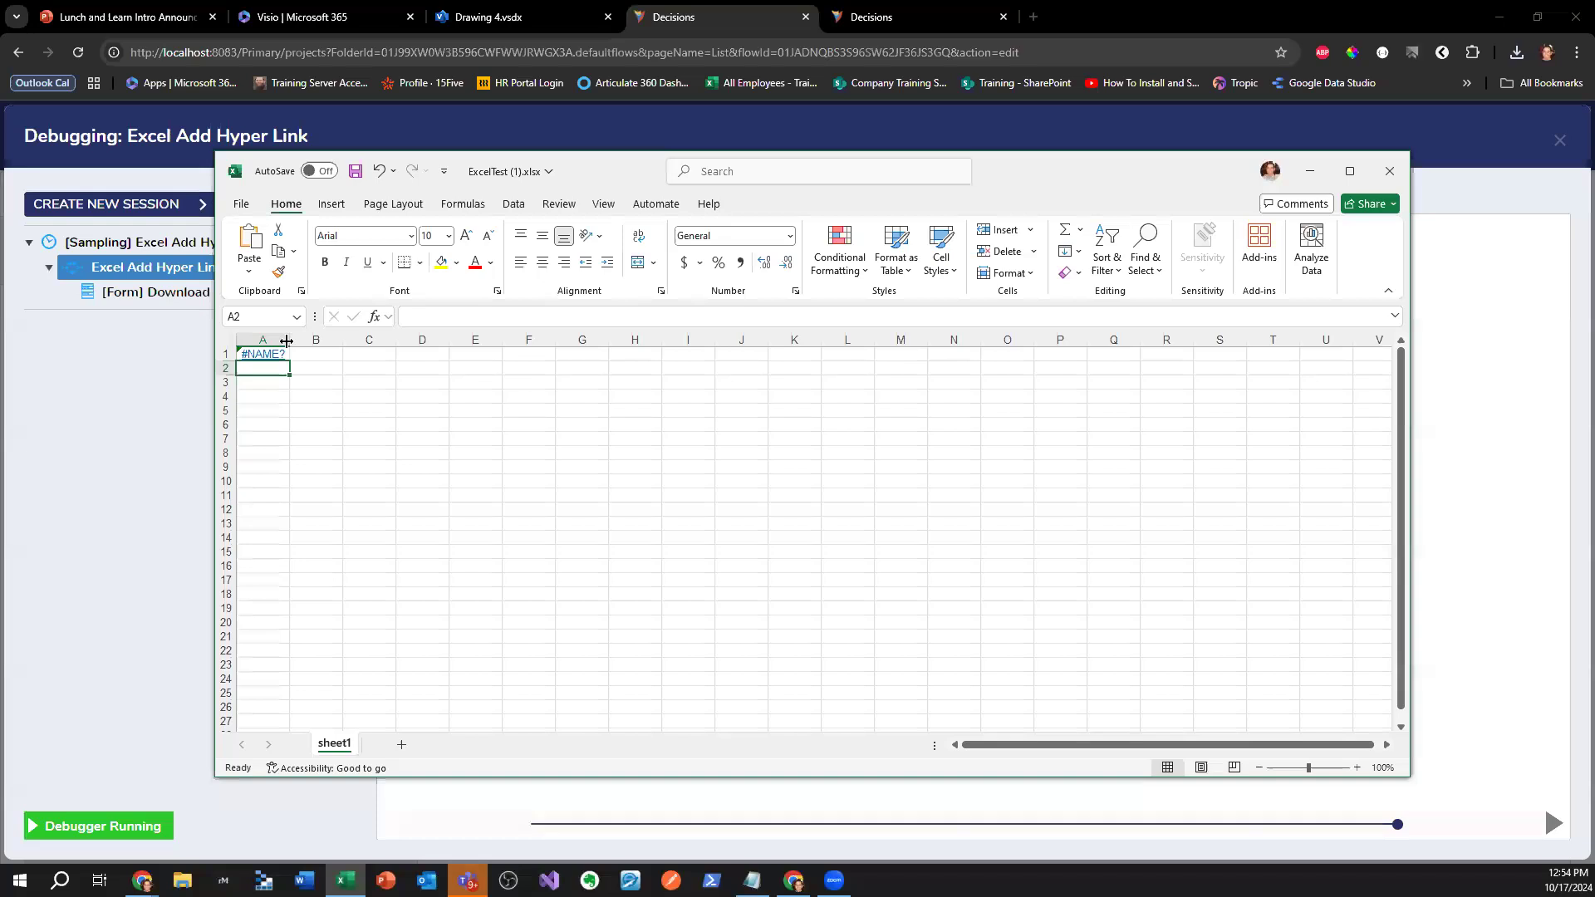
click(355, 394)
drag(287, 339, 327, 341)
- Enter =hyperlink without arguments in cell B1 as the start of a comparison formula
click(365, 356)
text(=hye)
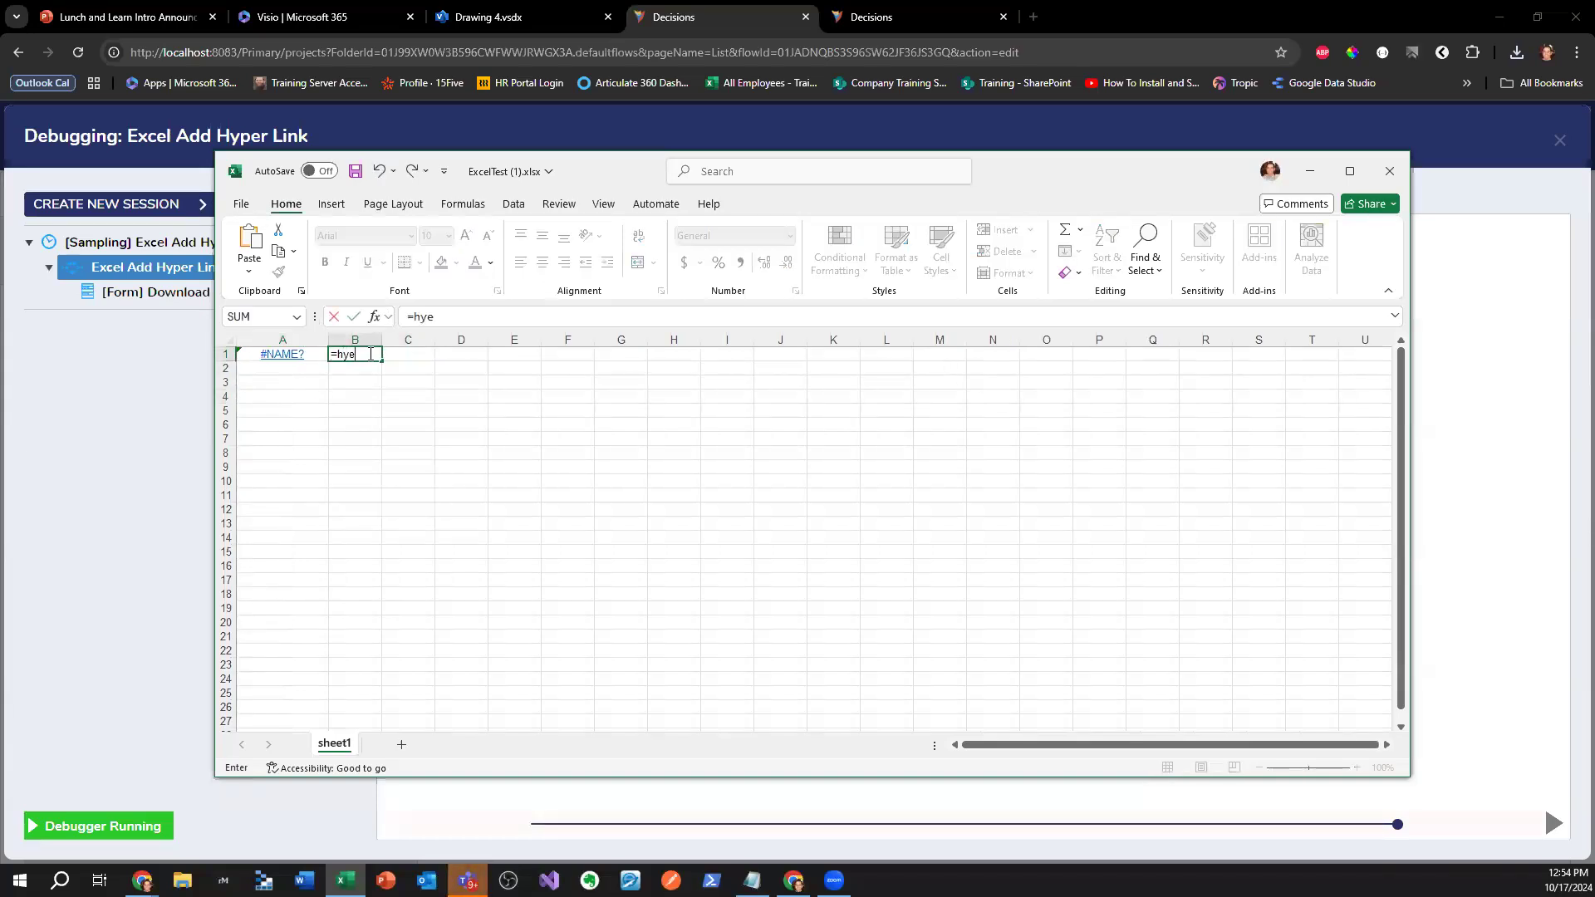
key(BackSpace)
text(perlink)
key(Return)
double_click(370, 354)
key(BackSpace)
key(BackSpace)
key(BackSpace)
key(BackSpace)
text(link()
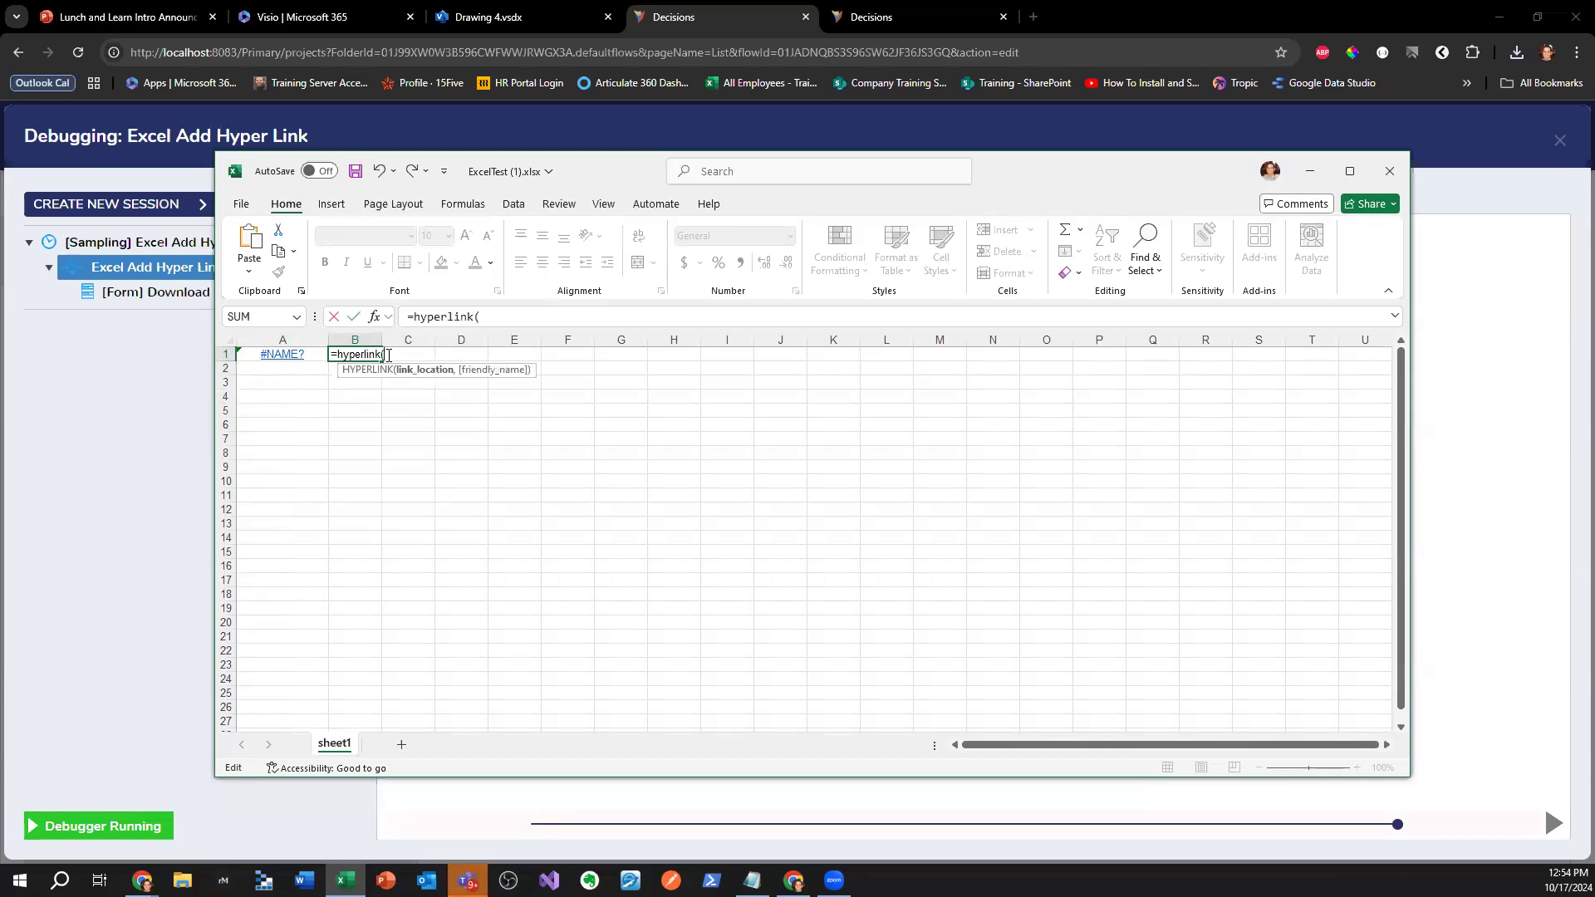
text("https://decisions.com)
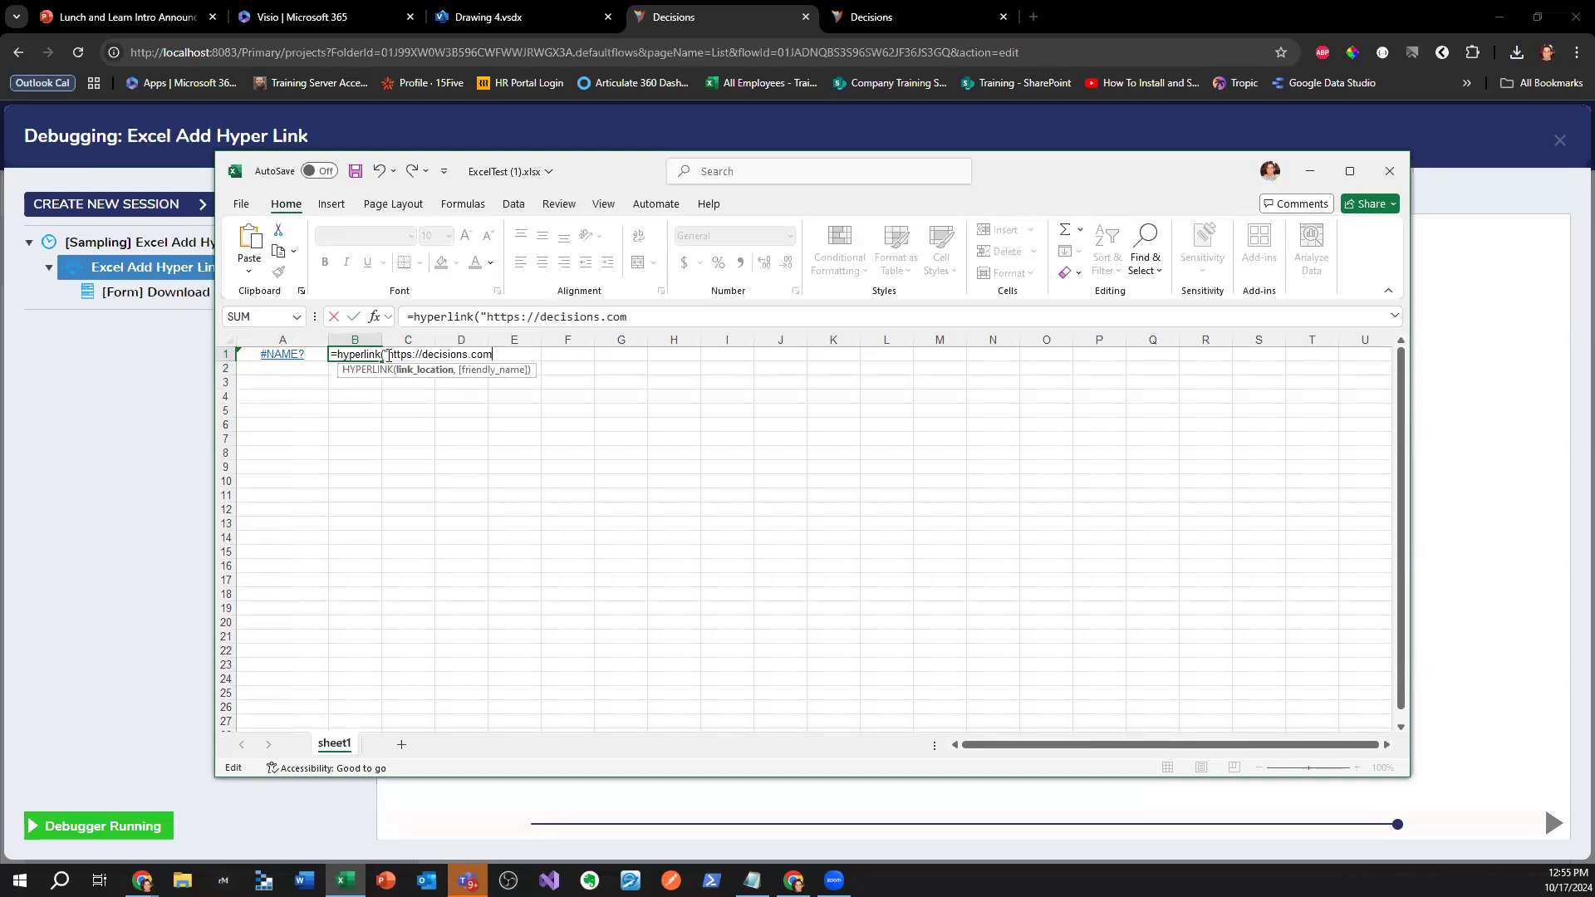
text(", )
text("Howdy )
text(Pat")
key(Return)
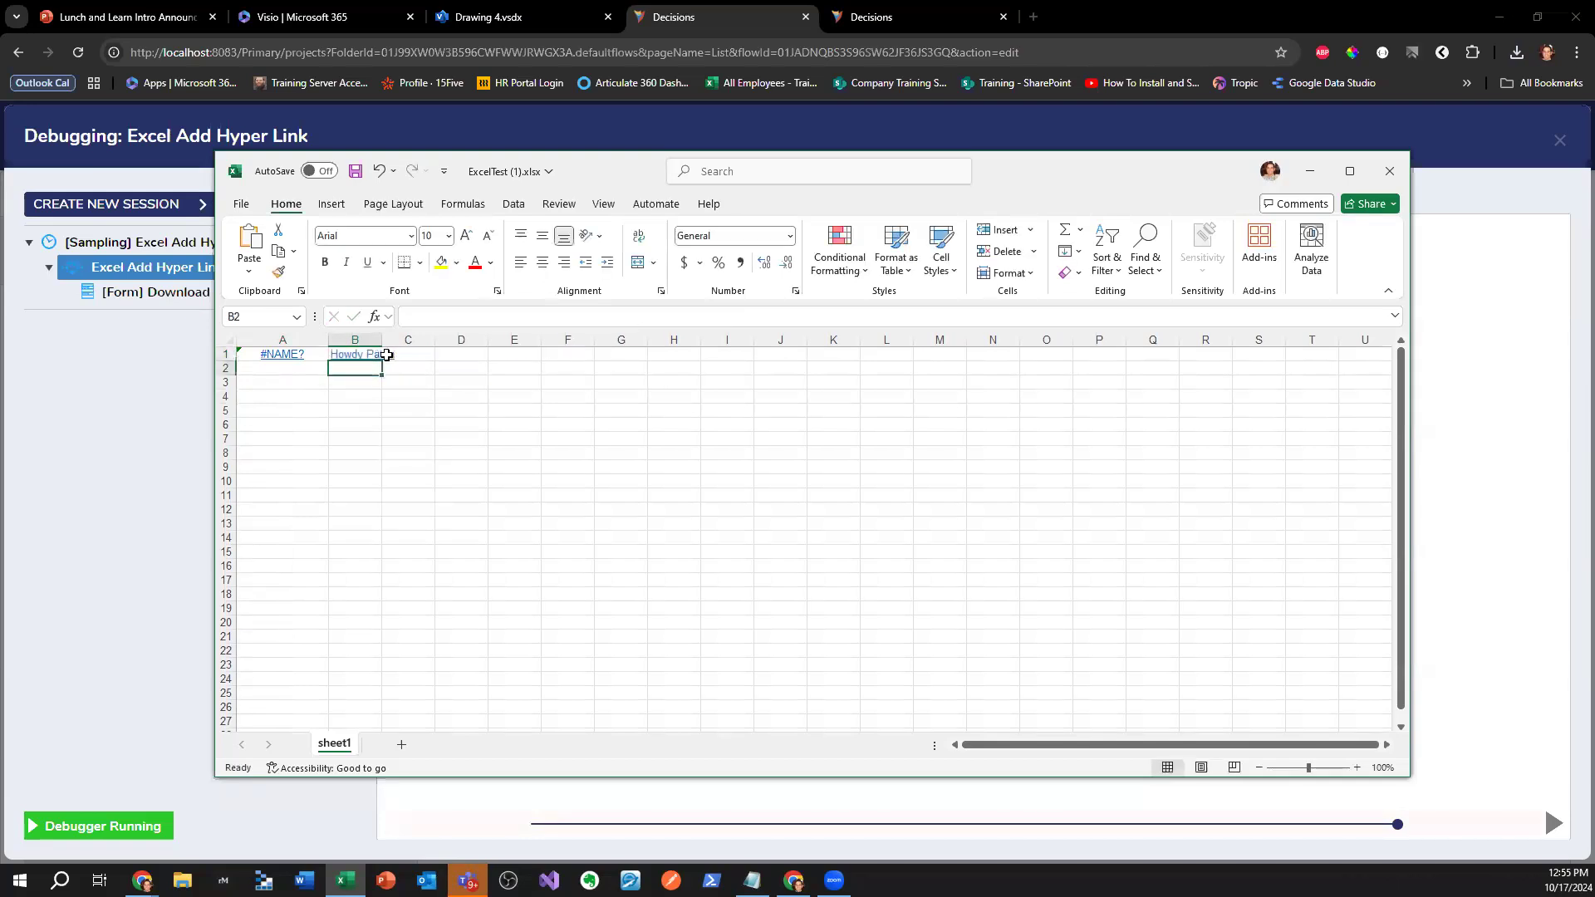
drag(381, 340, 418, 340)
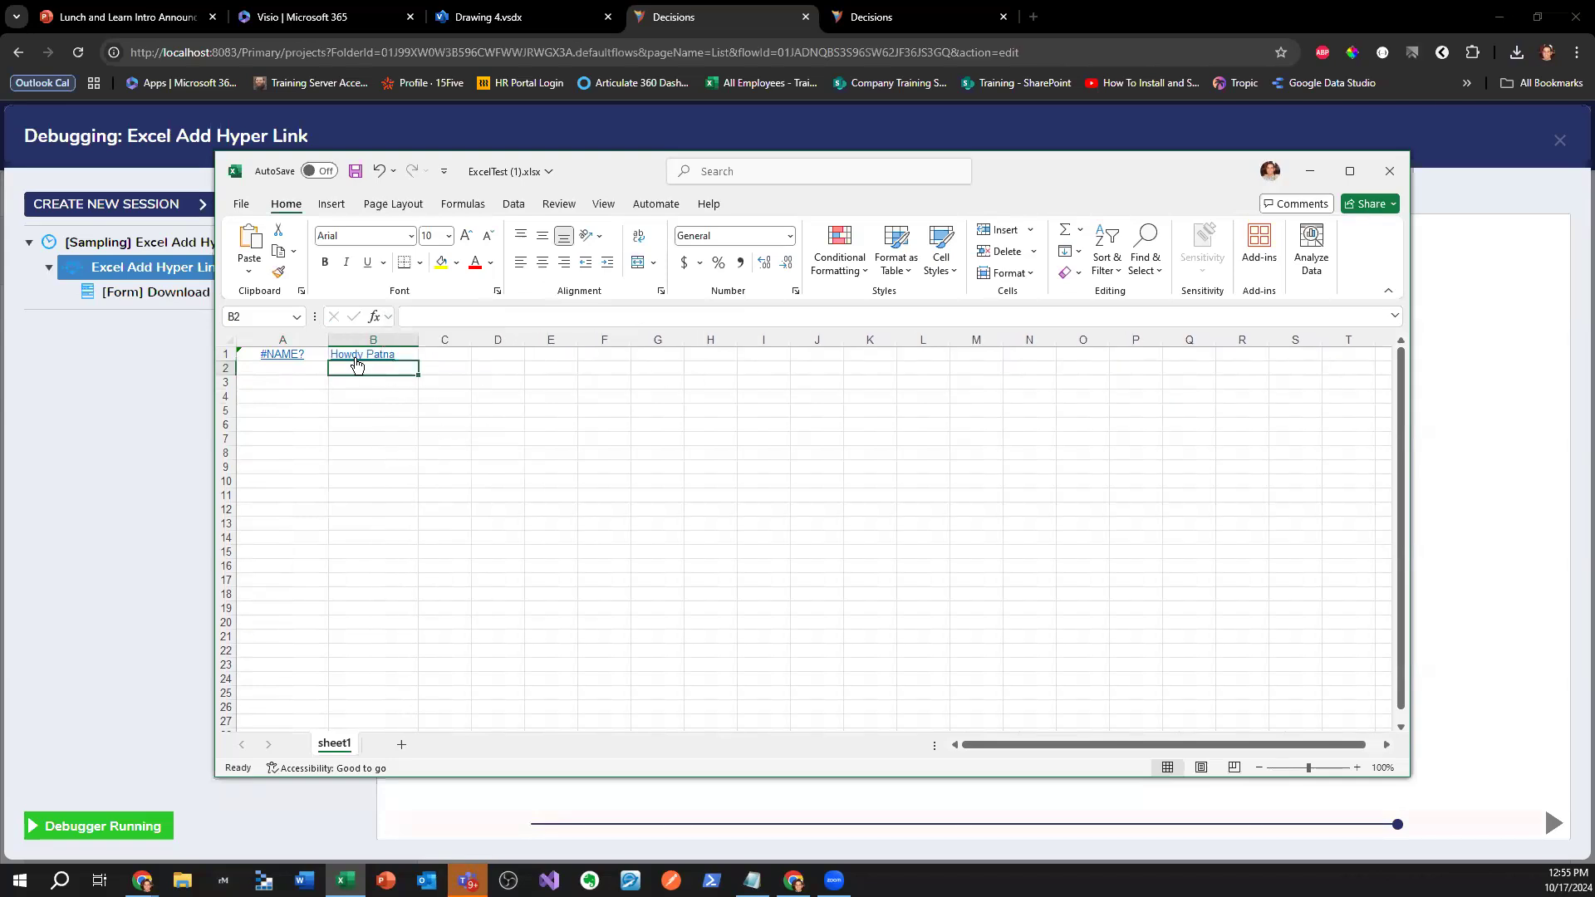
- Inspect cell A1's HYPERLINK formula and leave the cell without keeping any edit
double_click(313, 354)
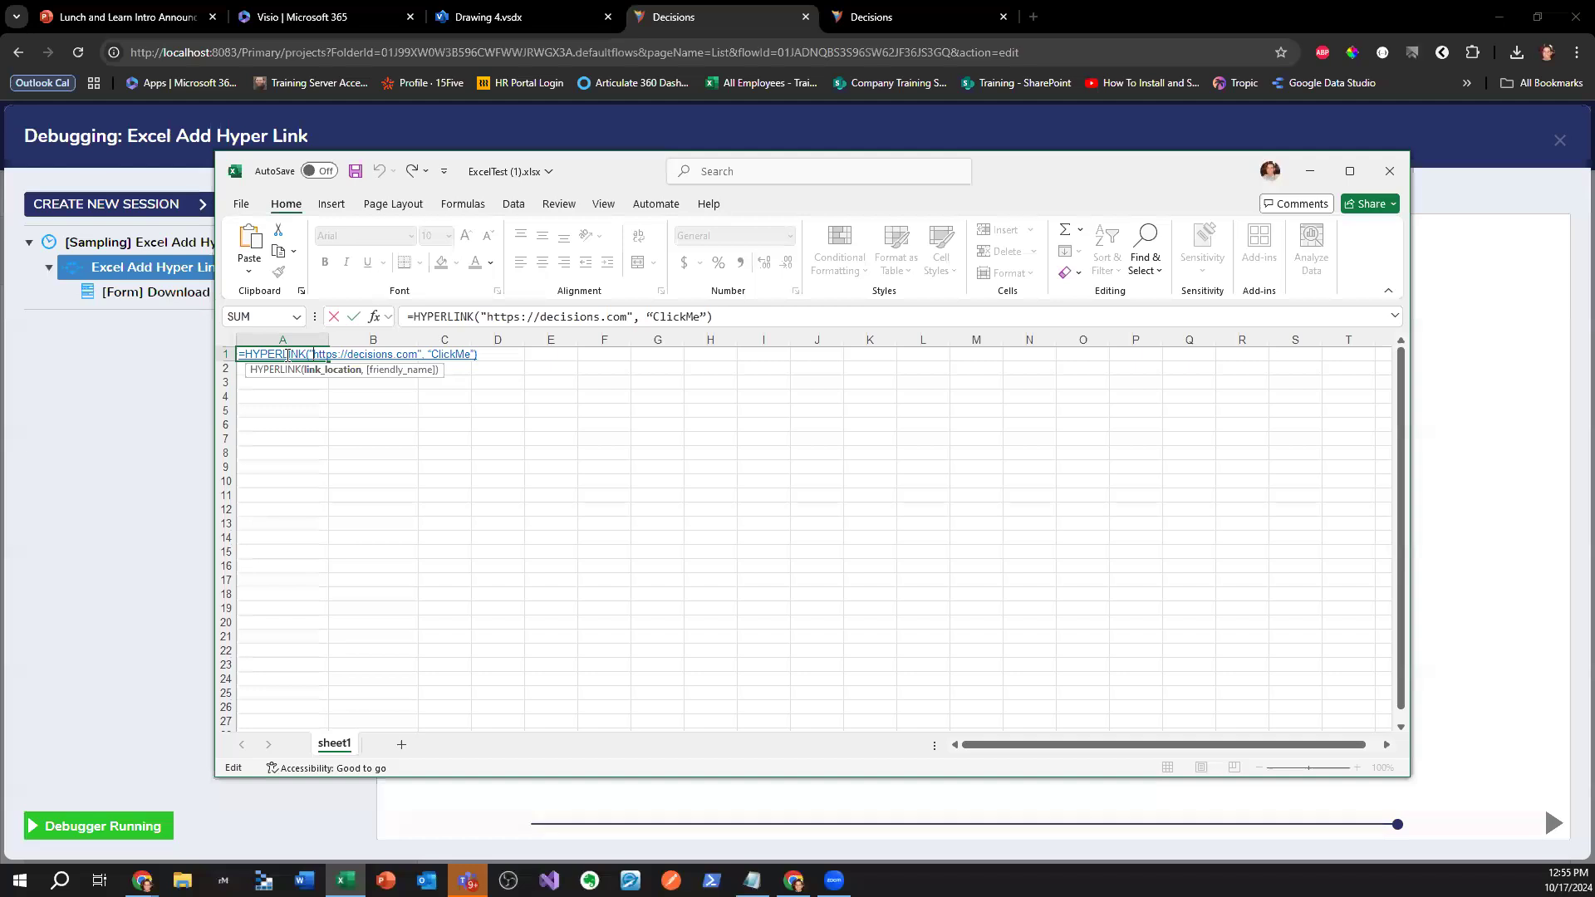
triple_click(287, 356)
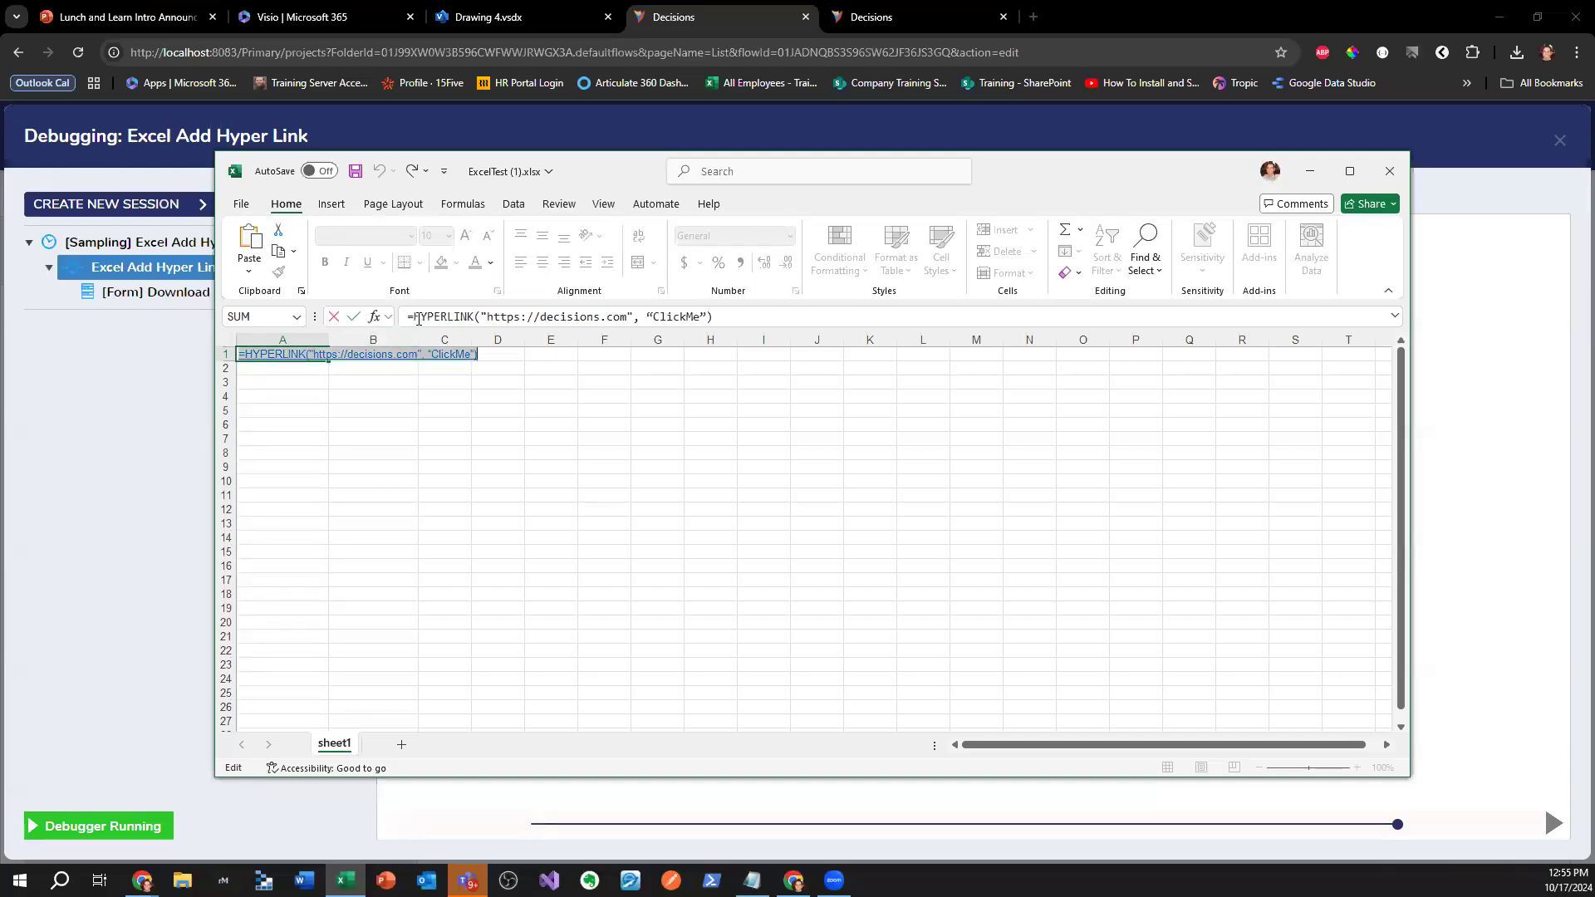
click(636, 307)
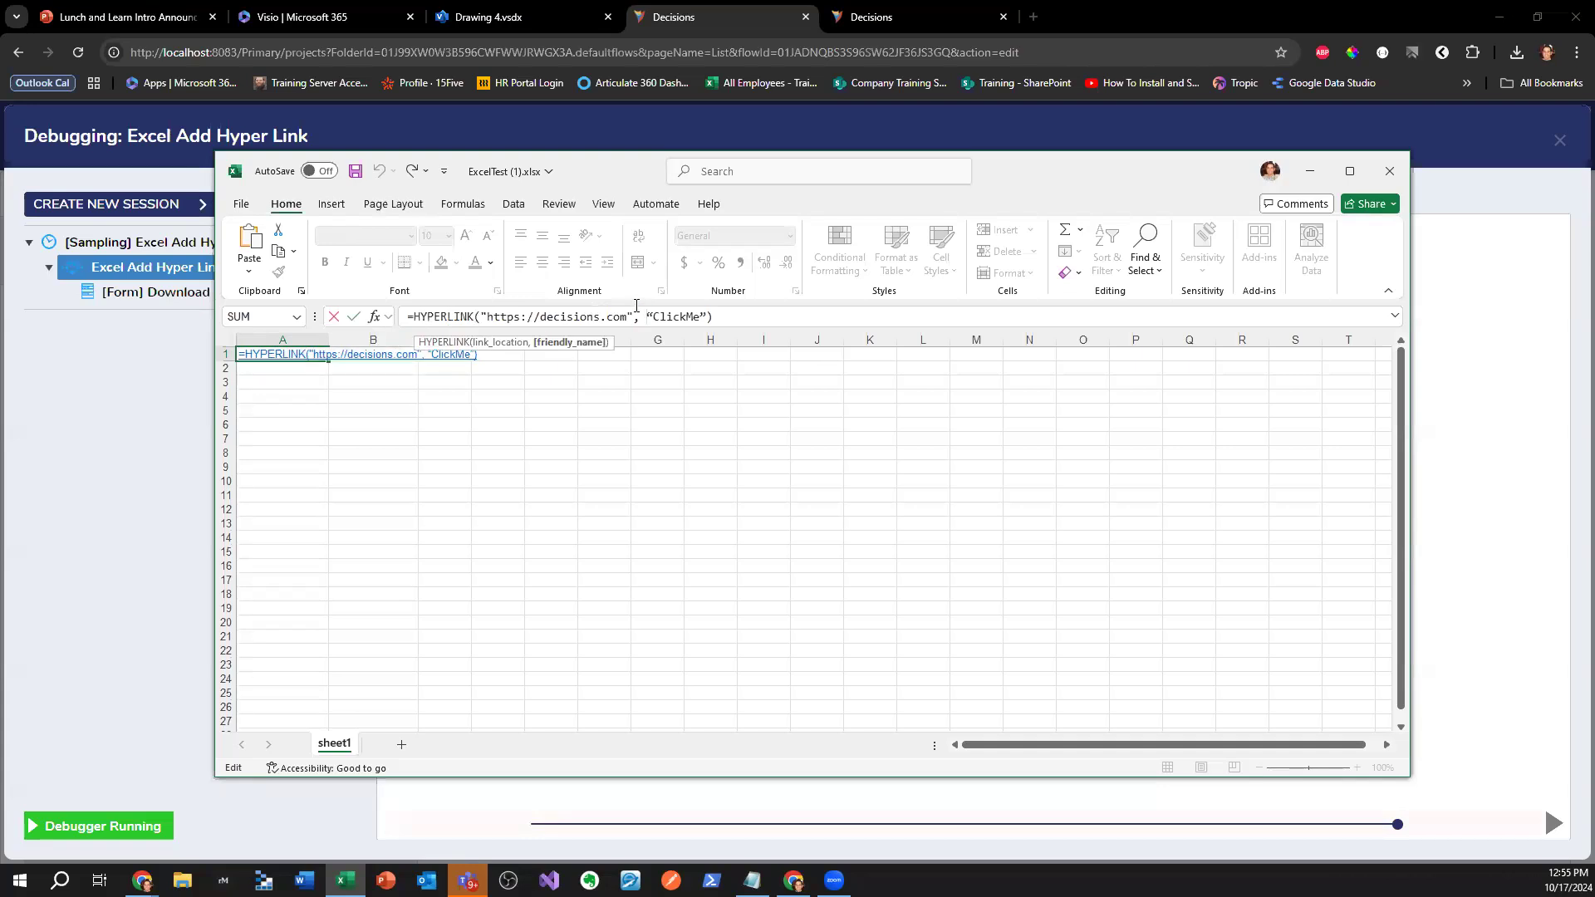
click(555, 425)
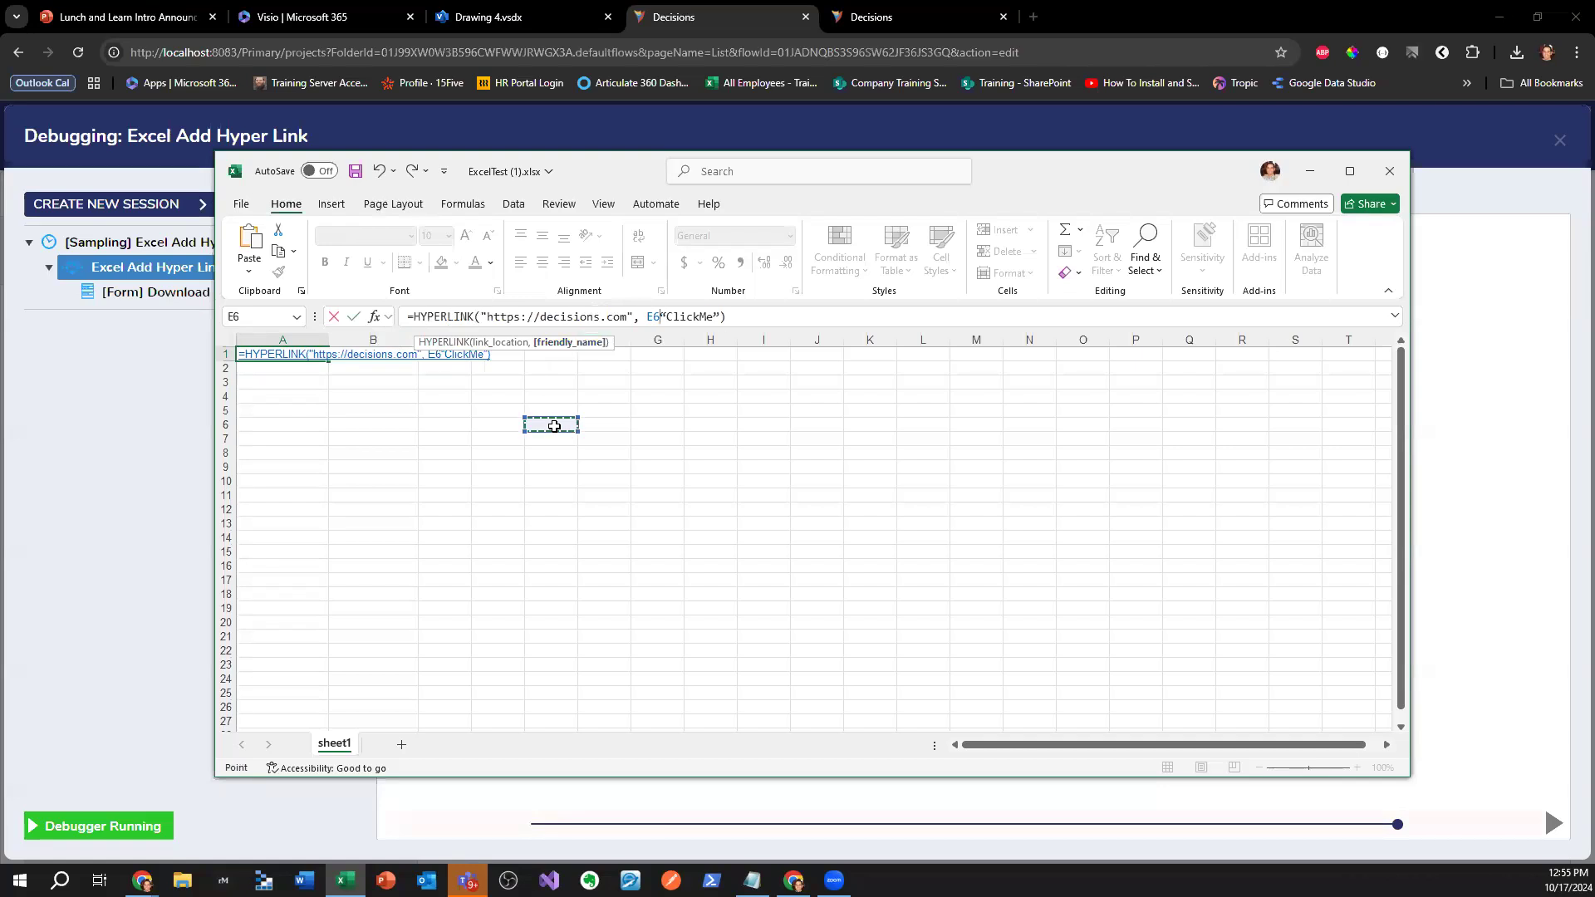
key(Escape)
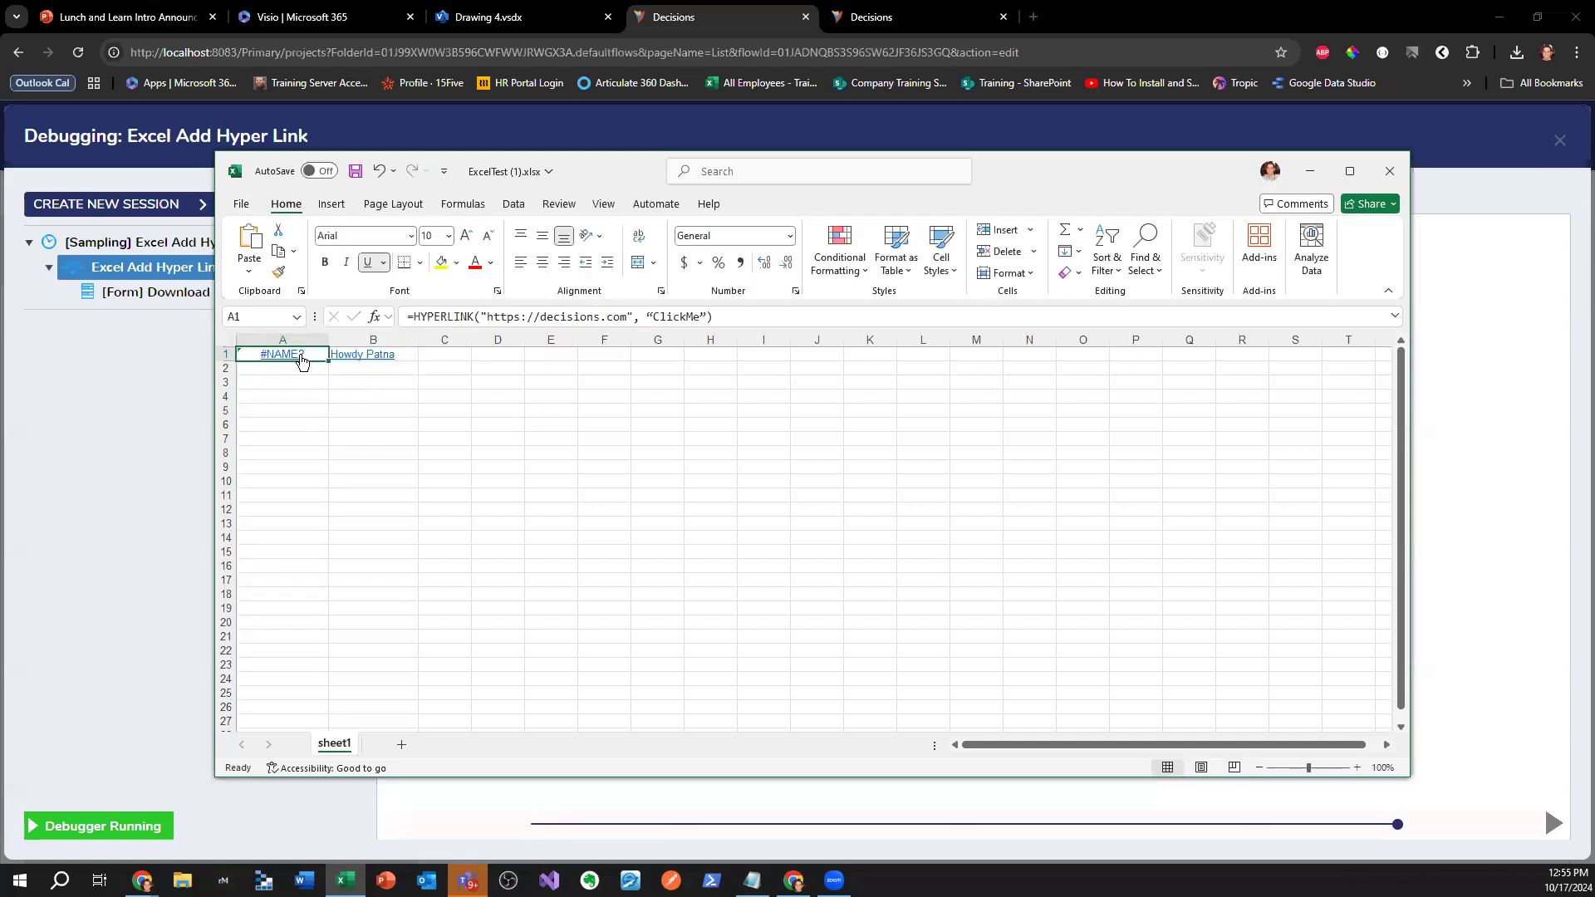
- Test the Howdy Patna link in cell B1, and return to the Excel Add Hyper Link flow and close its debugger
click(352, 358)
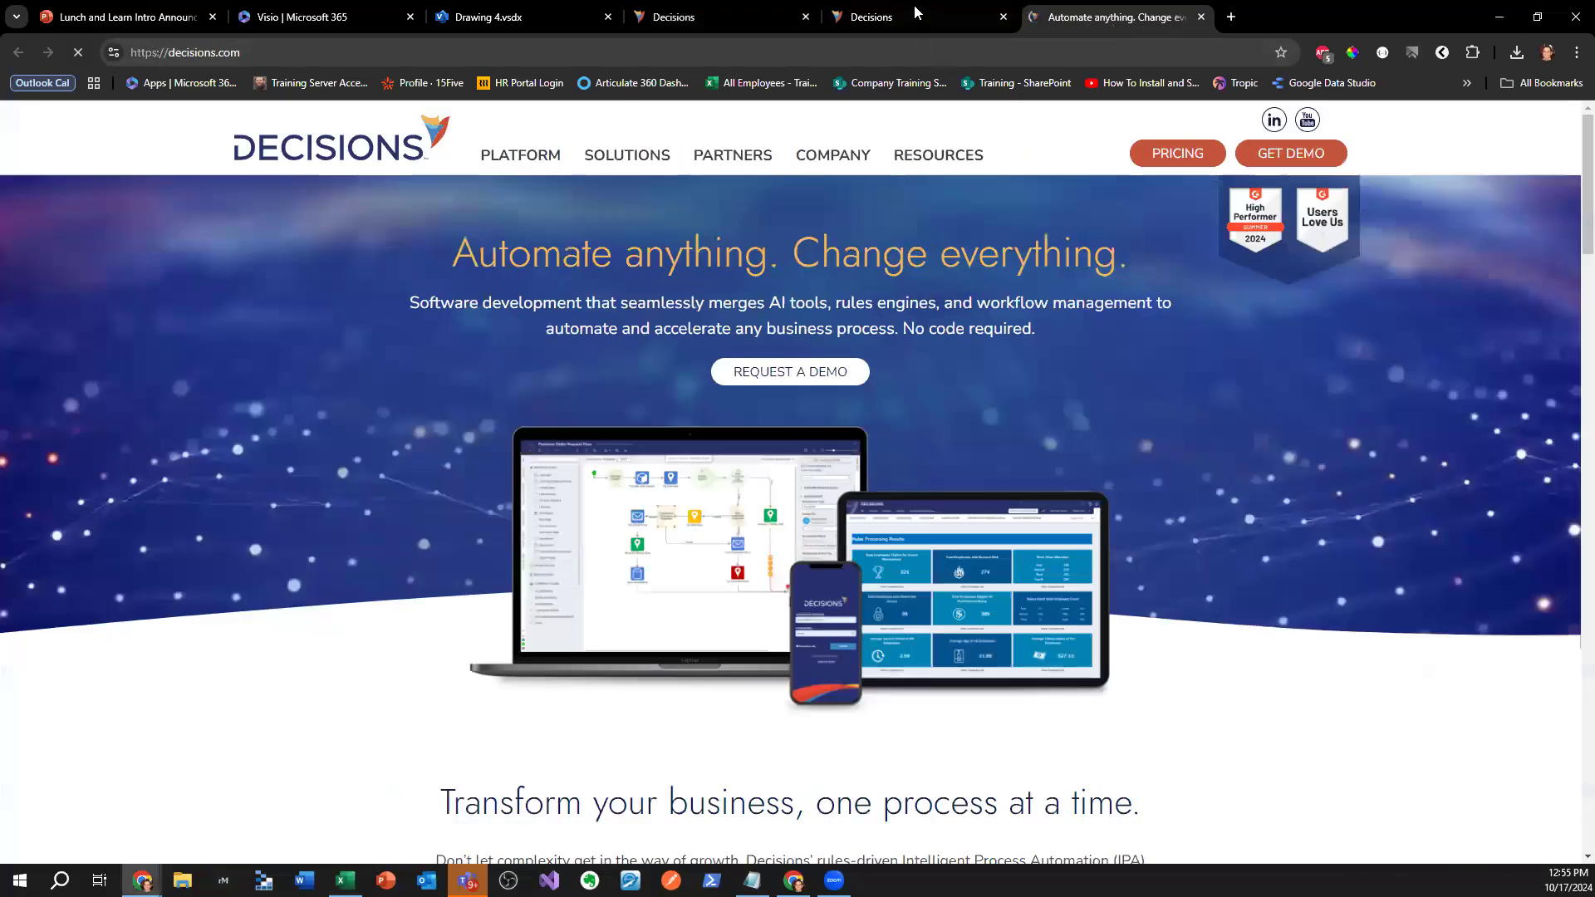
click(910, 13)
click(721, 15)
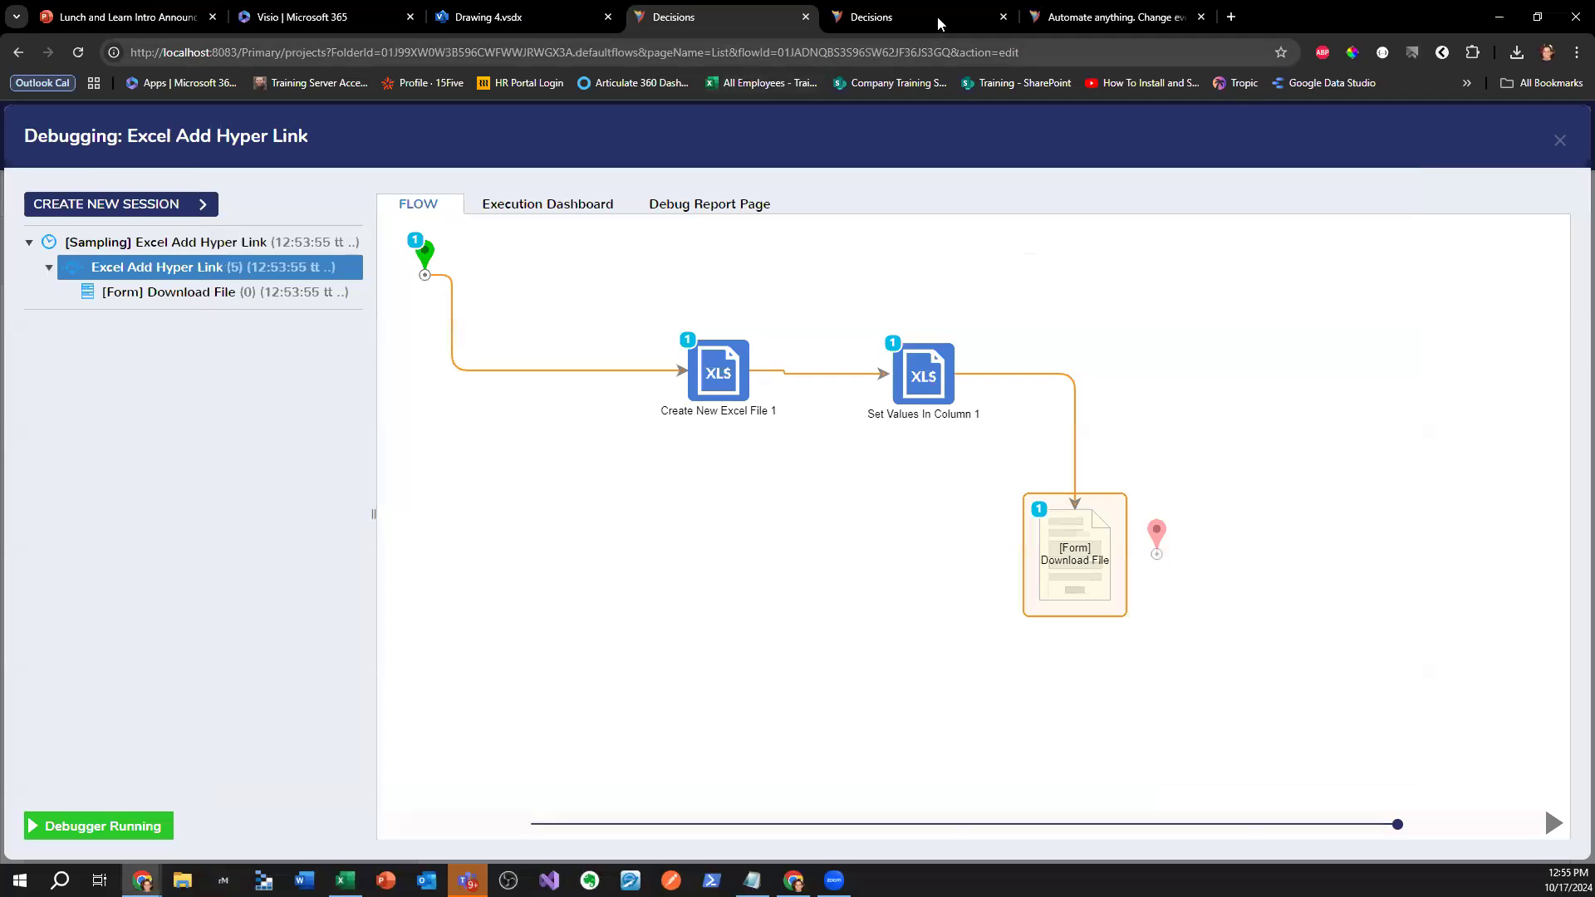
click(980, 25)
click(1573, 118)
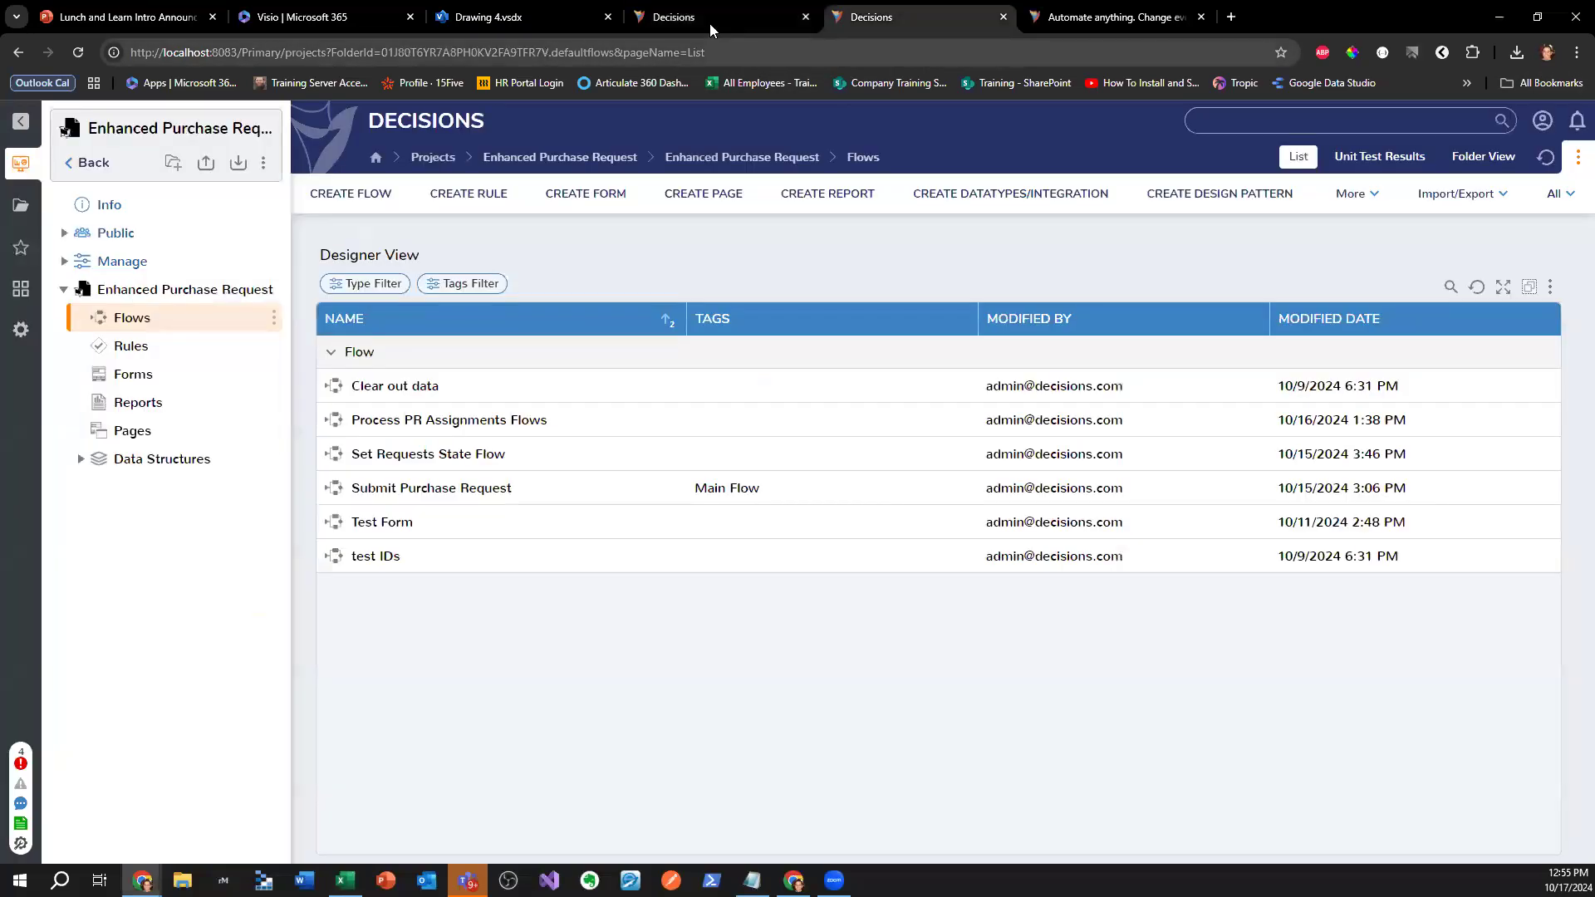
click(709, 18)
click(1560, 141)
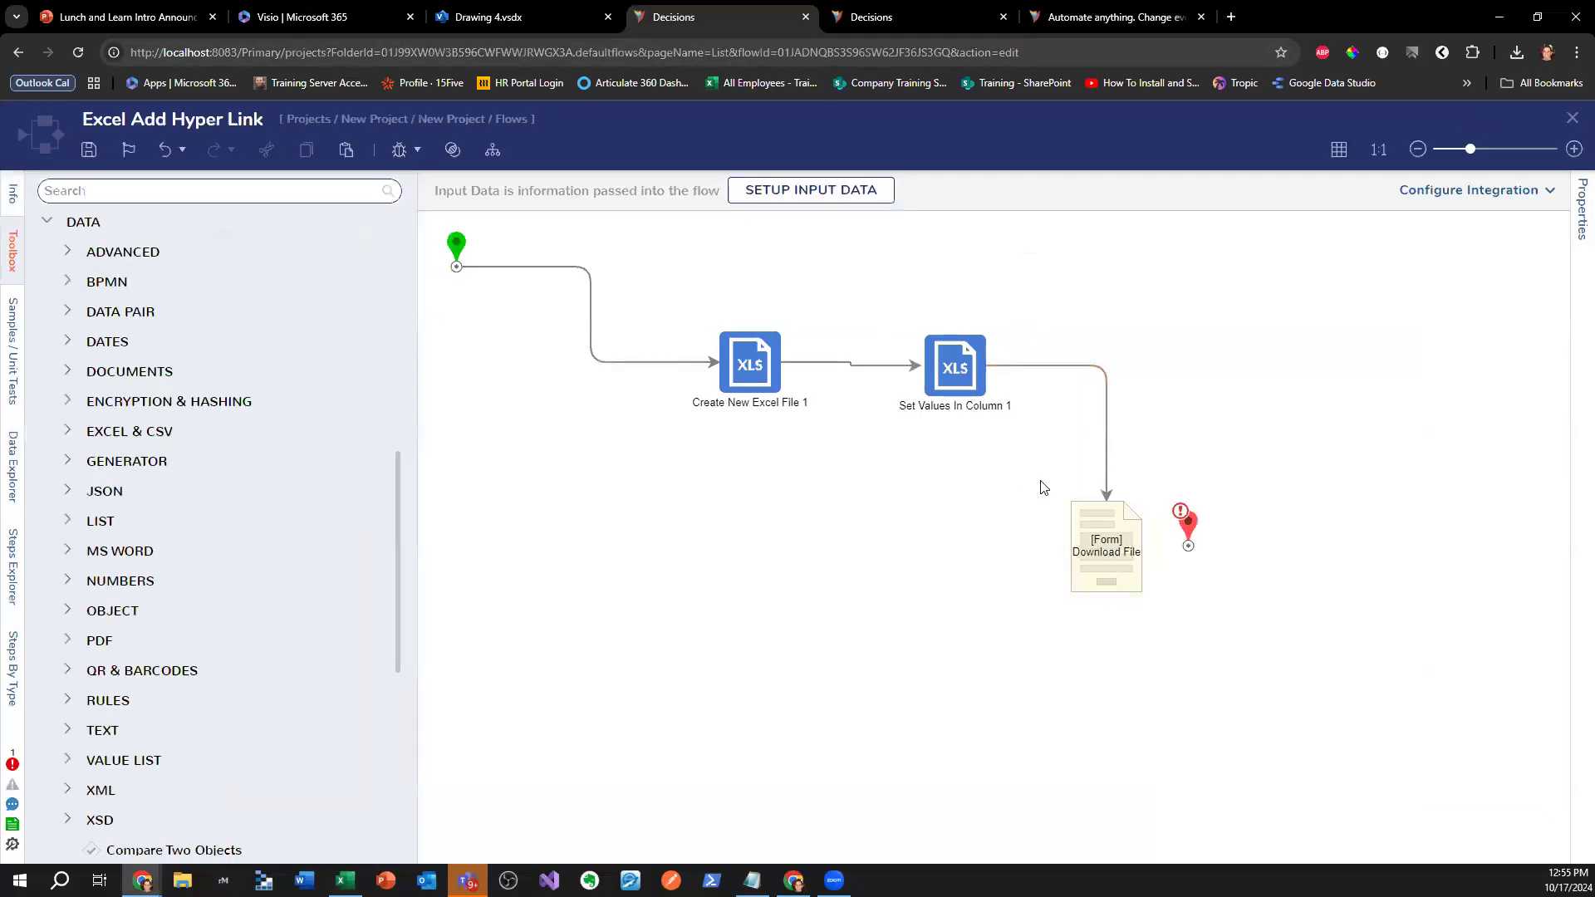
- In the Set Values In Column 1 step, remove the leading equals sign from the Item 0 HYPERLINK formula
click(957, 362)
click(1117, 567)
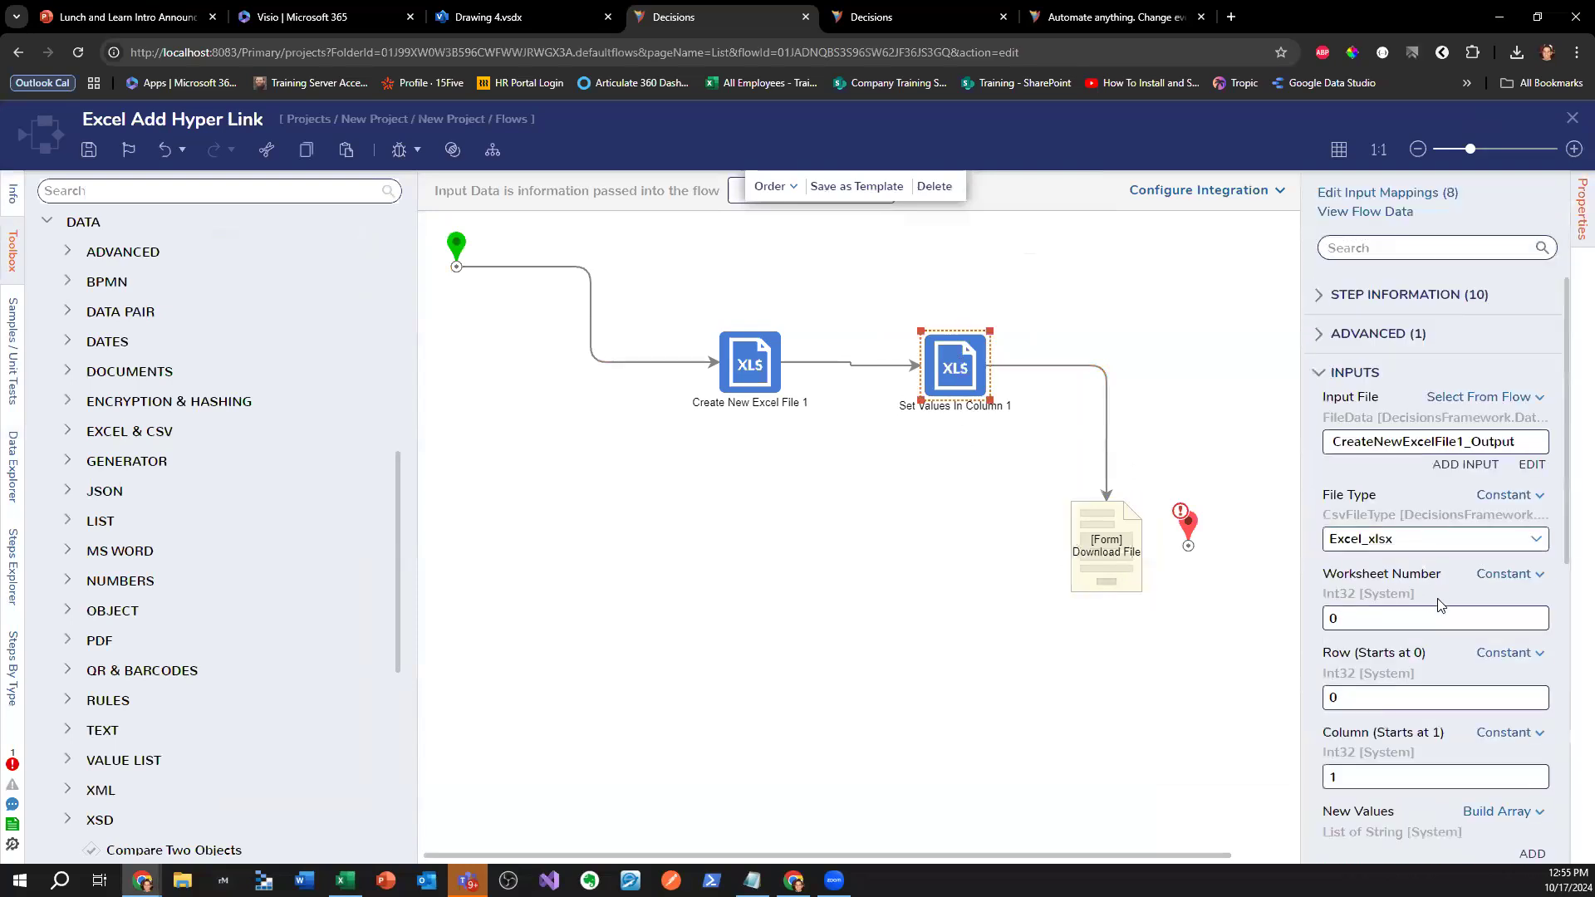
scroll(1440, 598, down, 4)
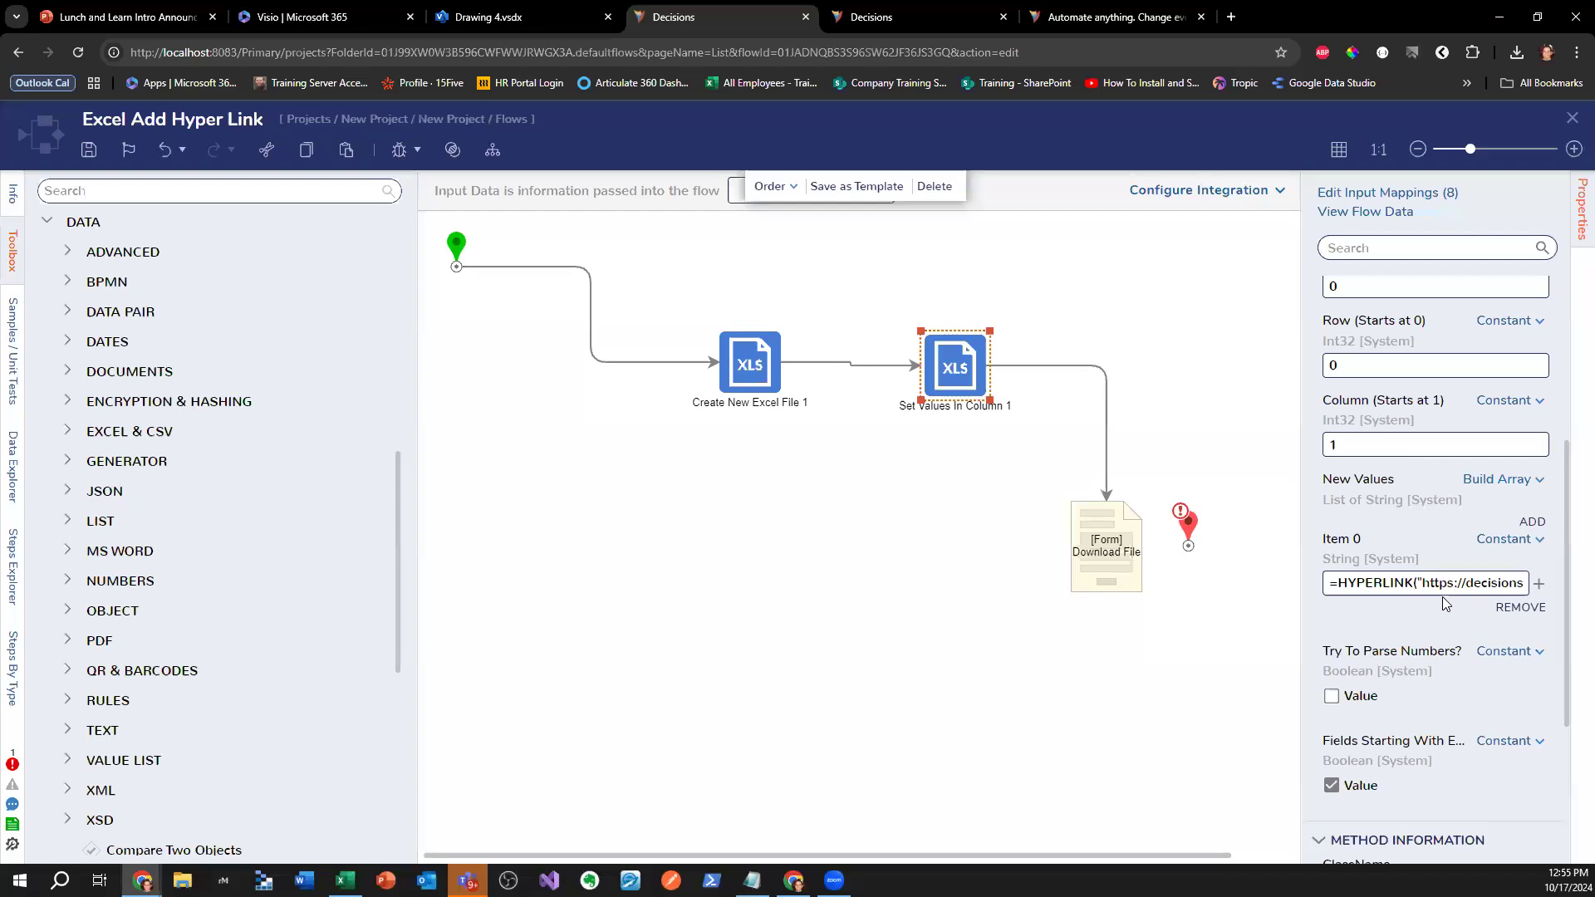
scroll(1441, 596, down, 3)
scroll(1329, 477, up, 2)
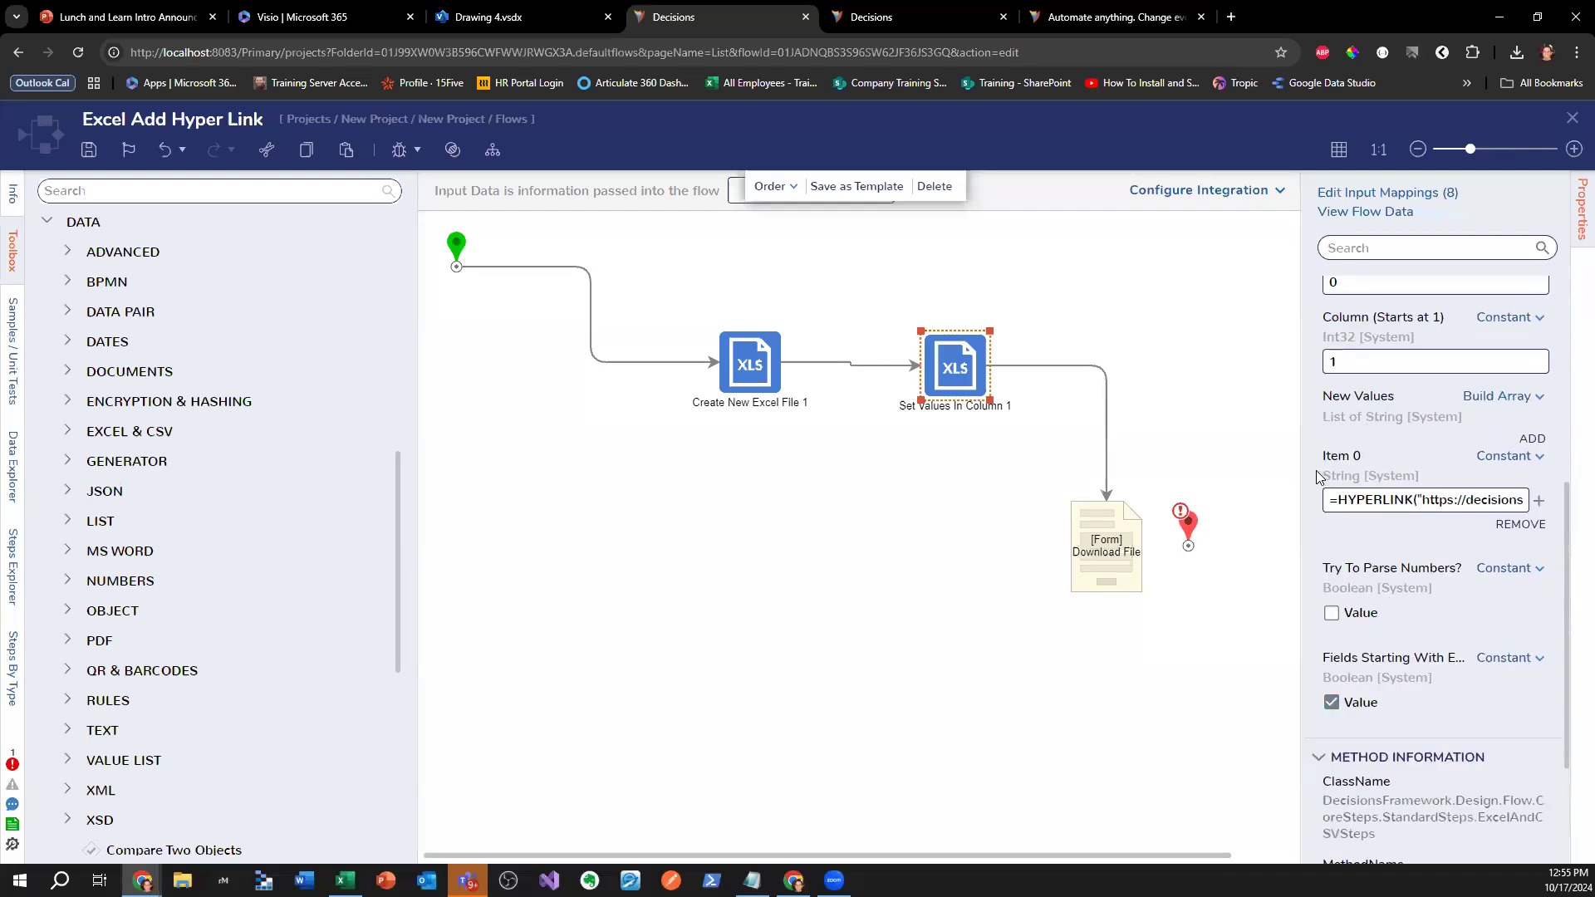
drag(1300, 472, 1274, 474)
scroll(1440, 548, up, 2)
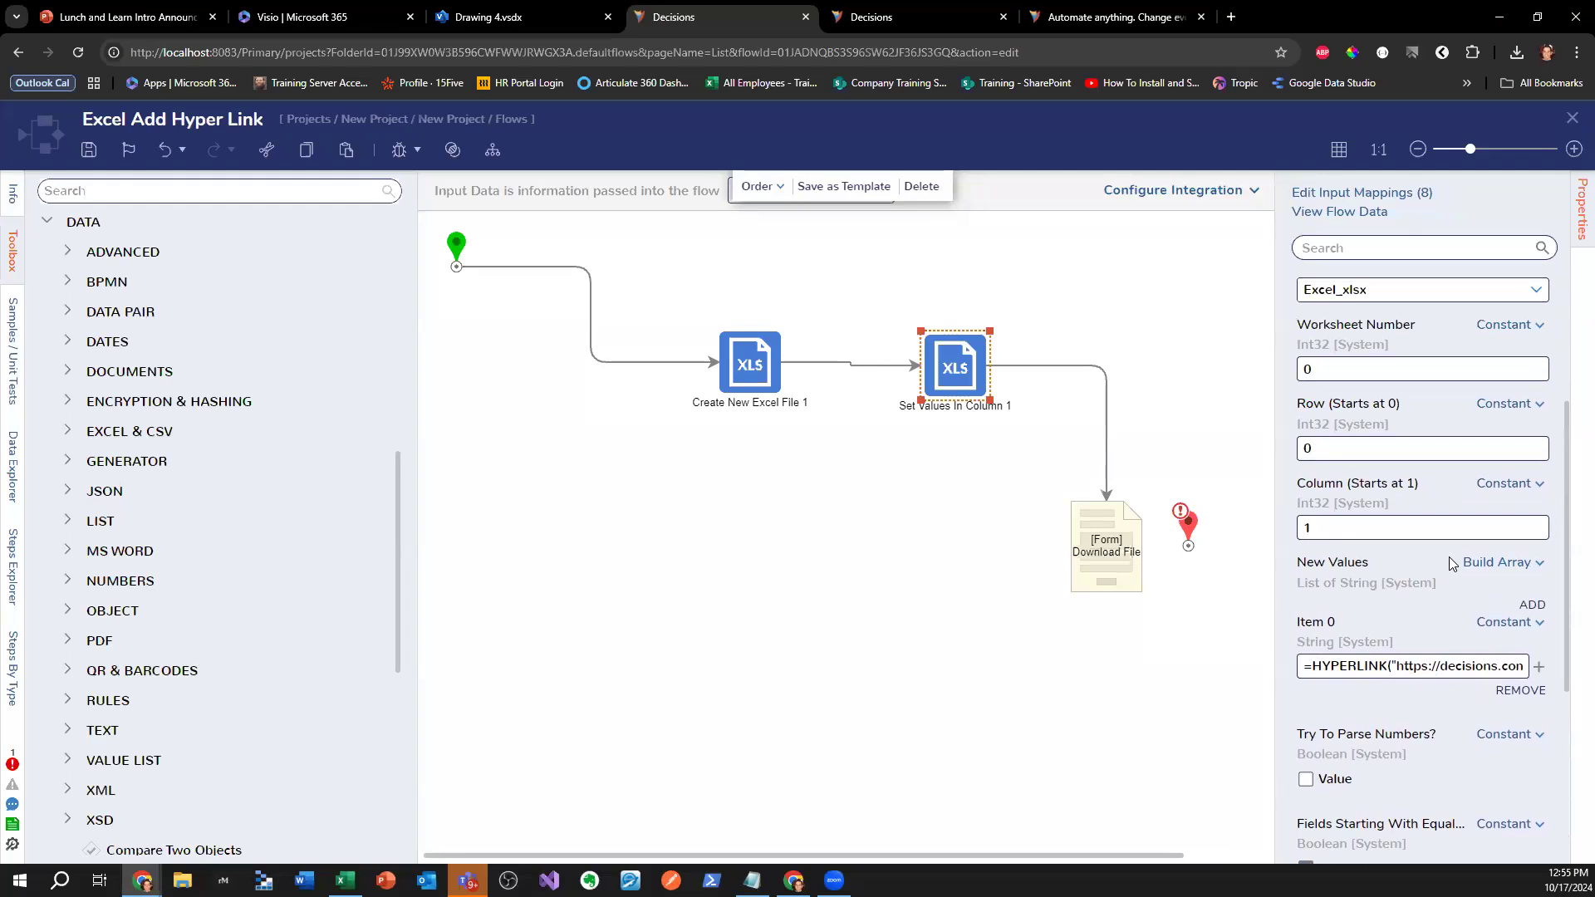
scroll(1453, 594, down, 3)
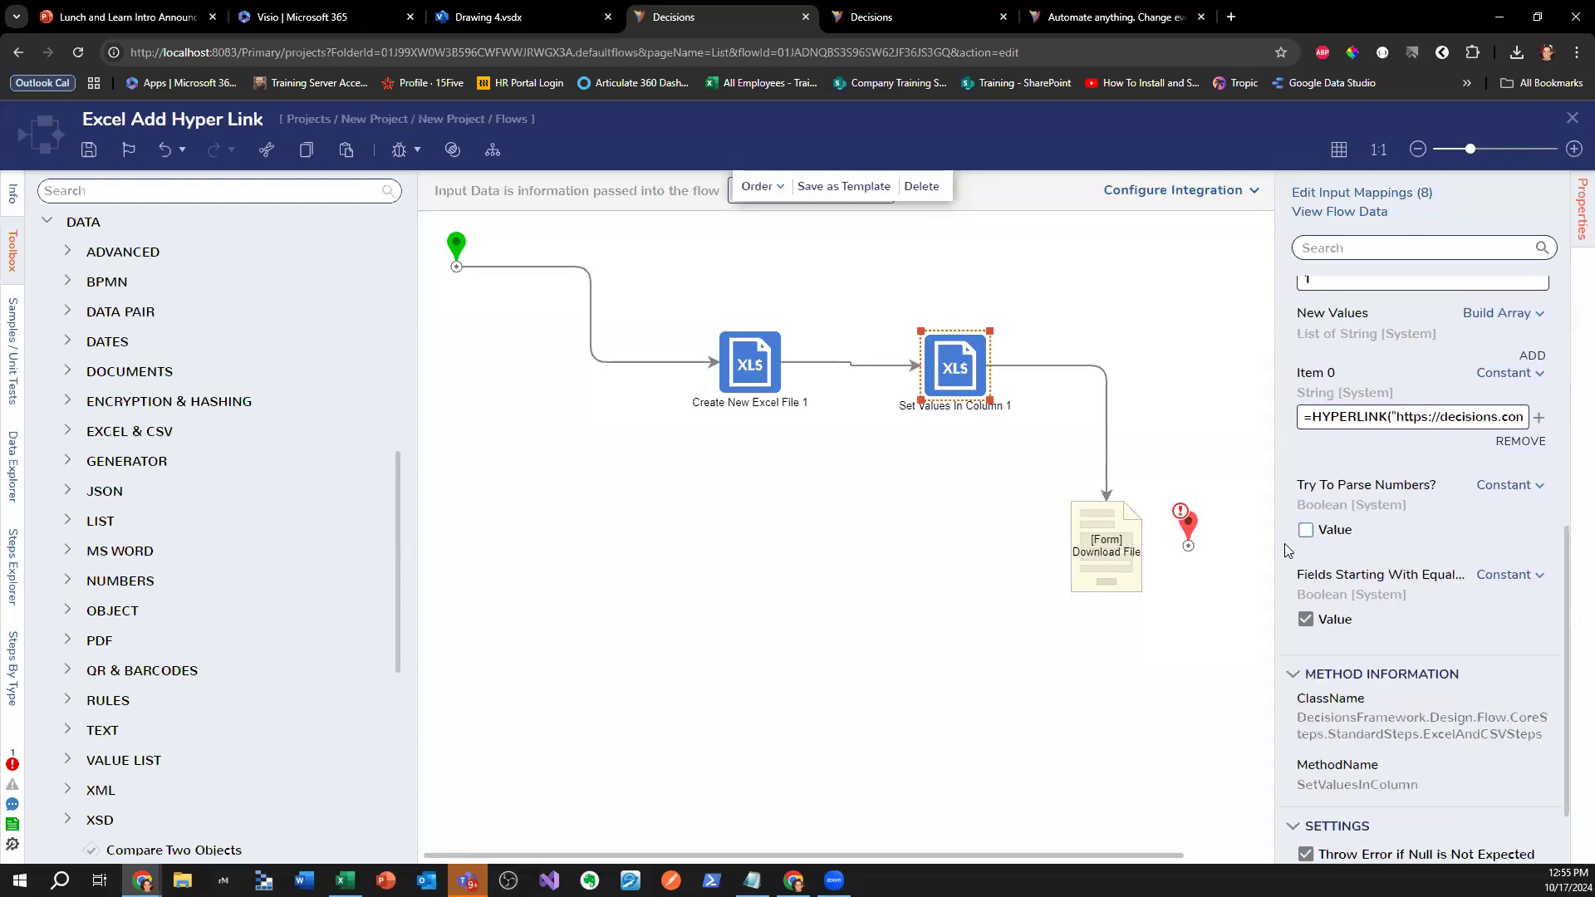
drag(1275, 551, 1259, 549)
scroll(1279, 499, down, 1)
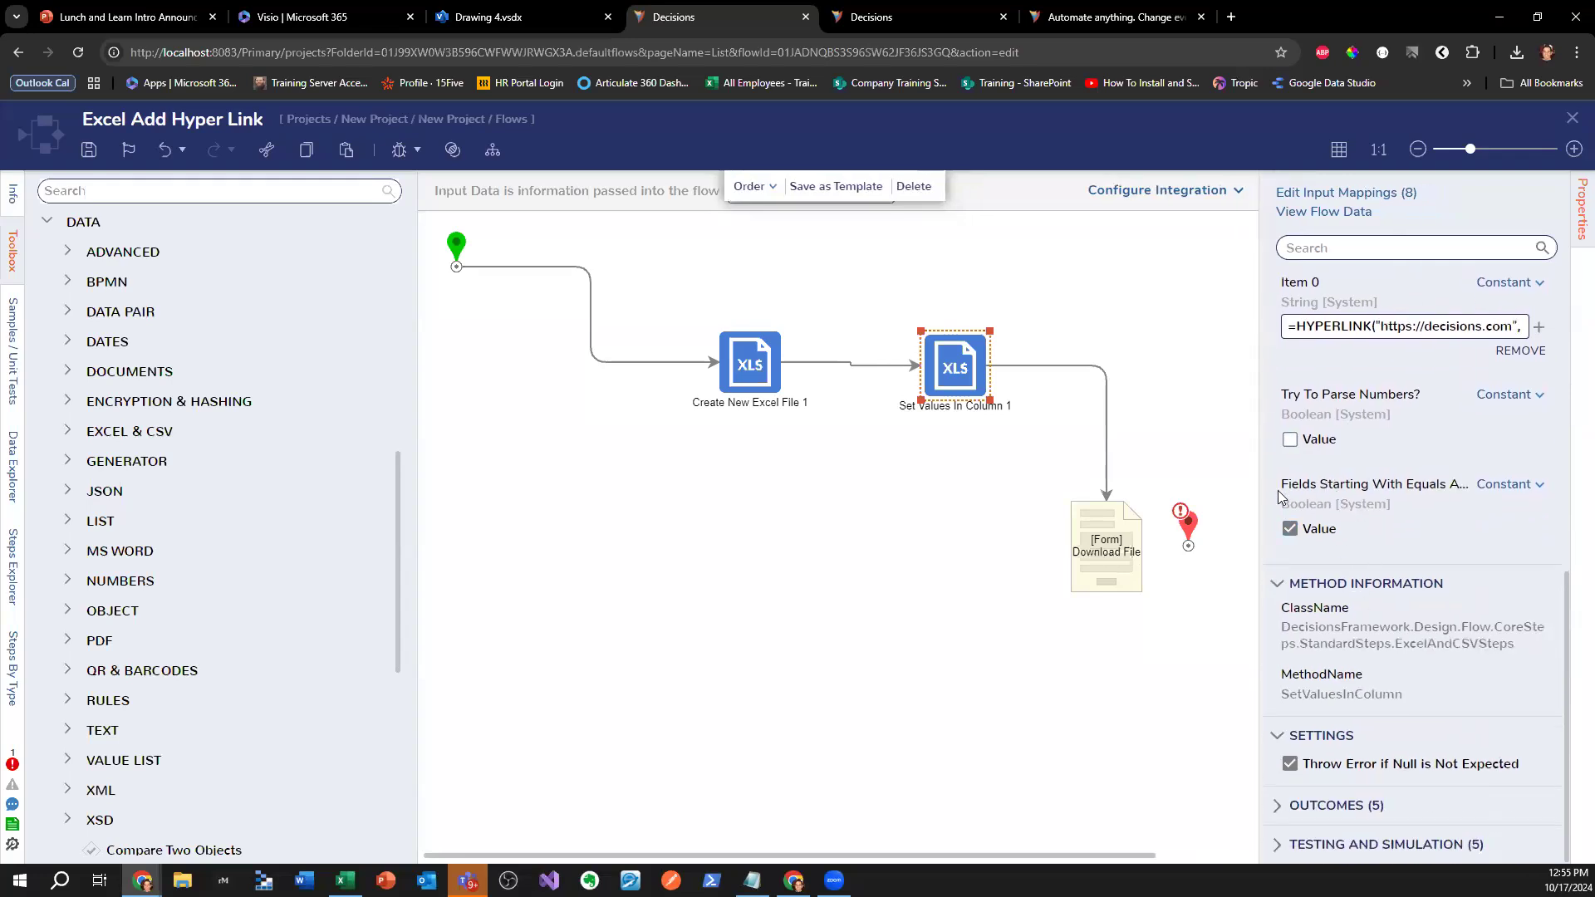
drag(1259, 492, 1113, 523)
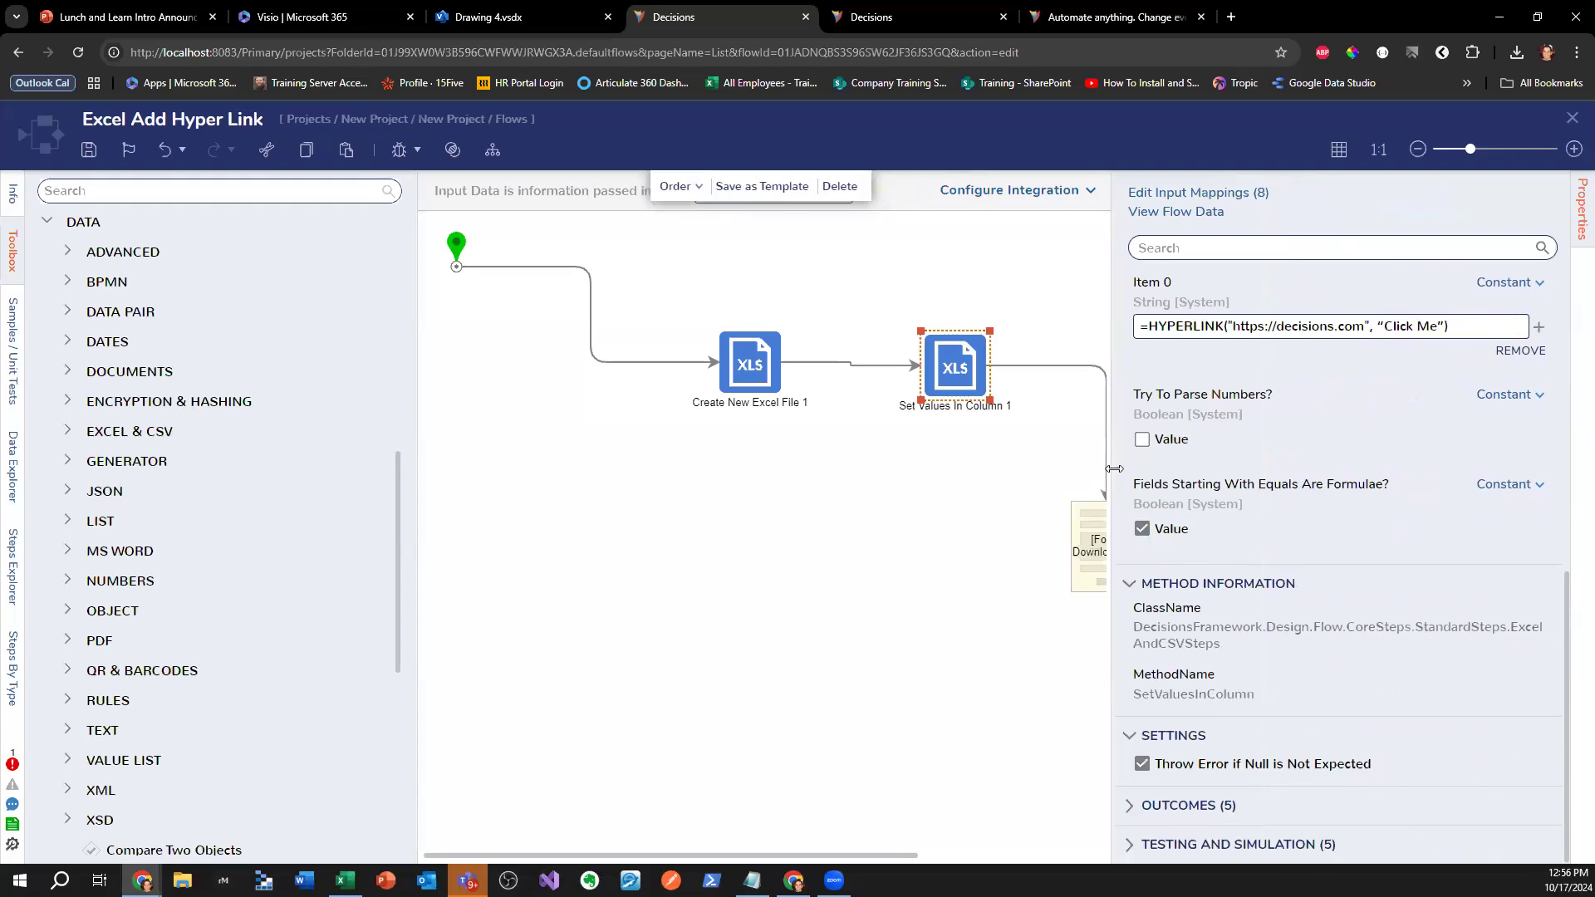
drag(1206, 483, 1207, 484)
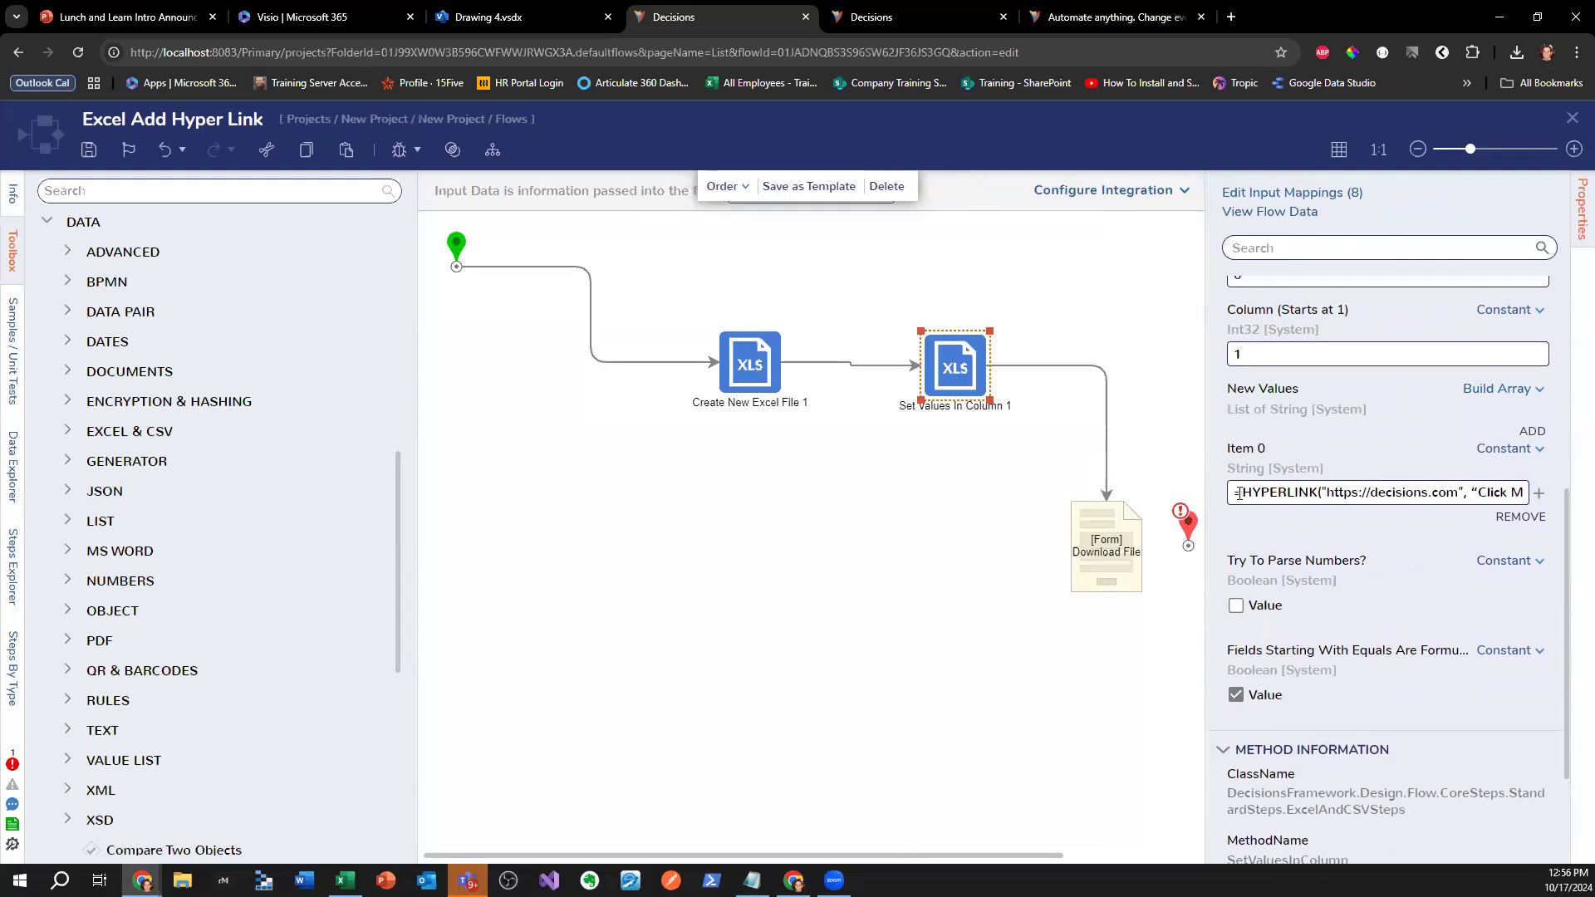
click(1471, 492)
click(728, 527)
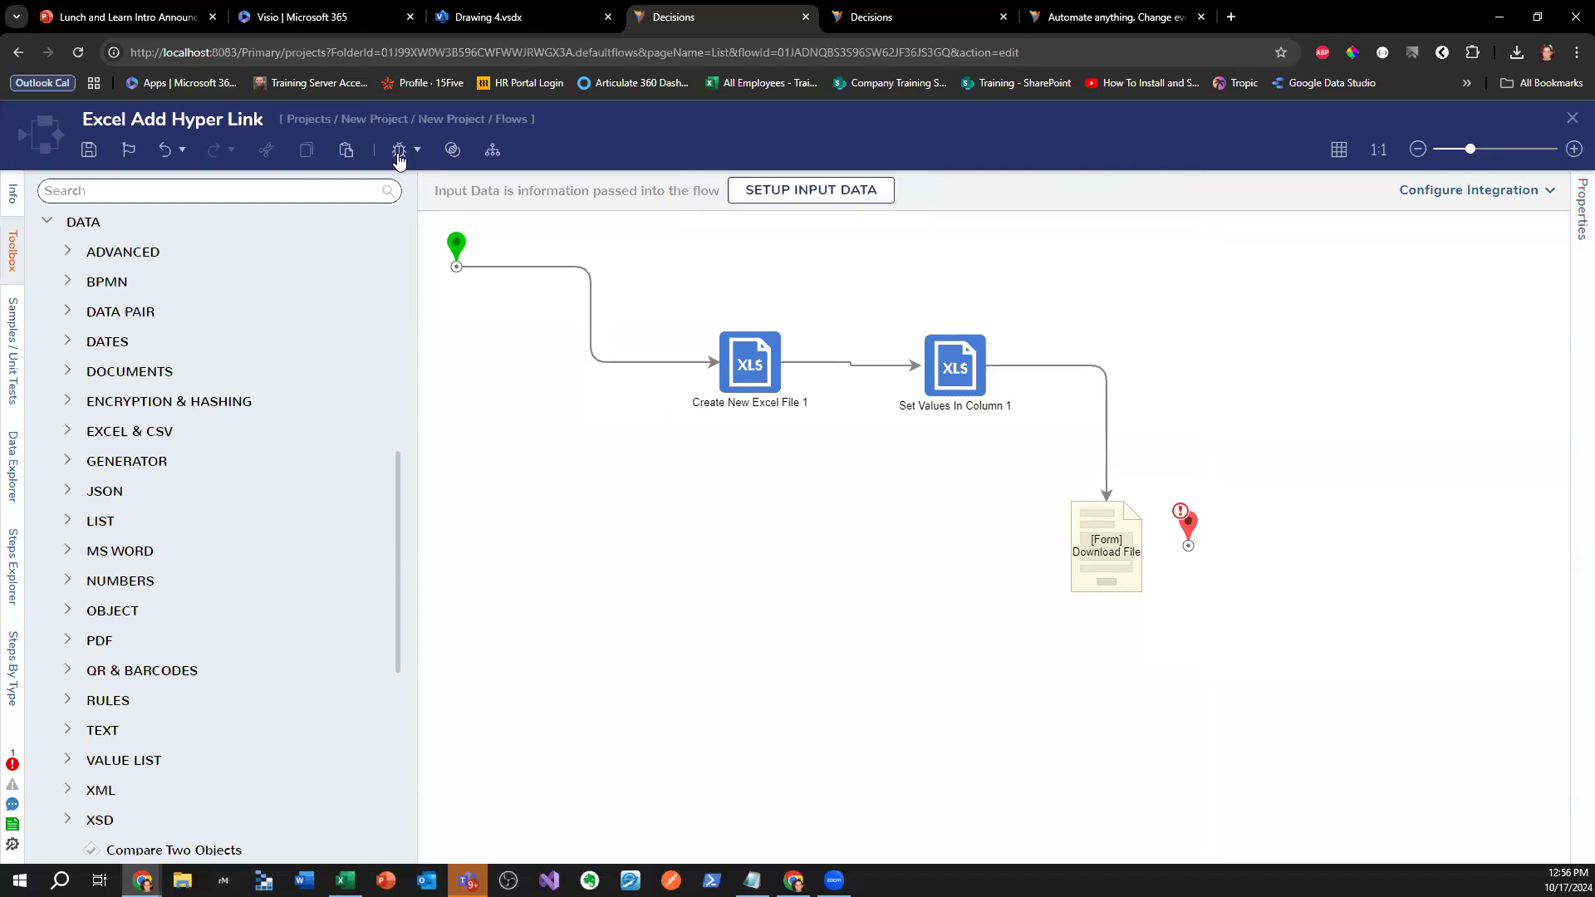
- Debug the flow again and open the downloaded workbook ExcelTest (2).xlsx
click(398, 154)
click(1196, 412)
click(848, 429)
click(1334, 110)
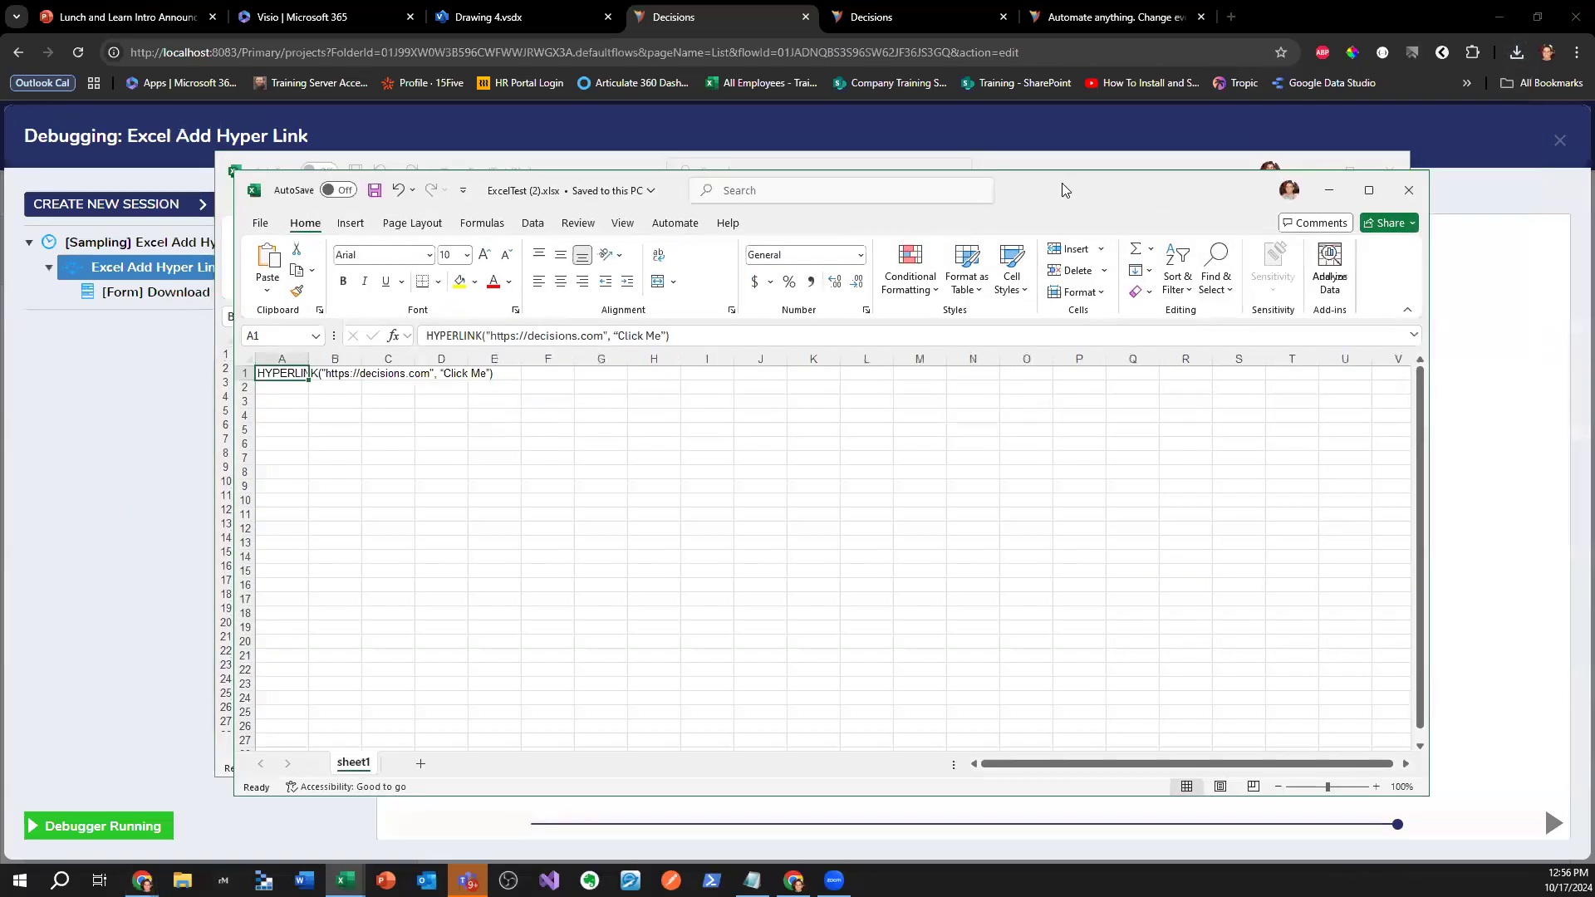
- Leave cell A1's text unedited and widen column A of the new workbook
double_click(300, 373)
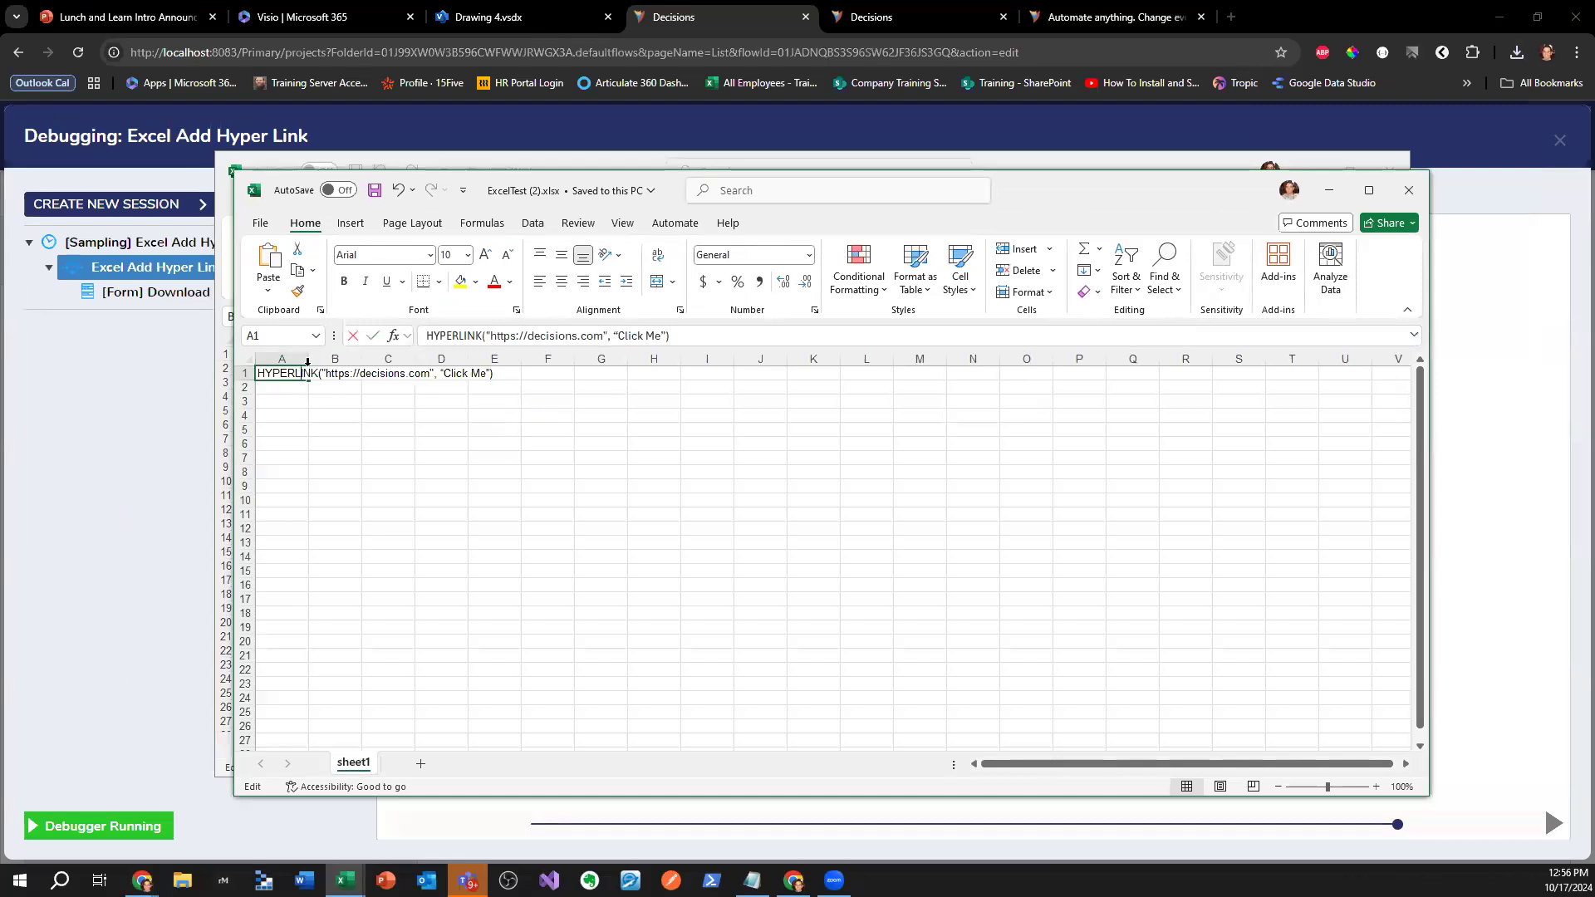
click(299, 360)
click(382, 443)
drag(308, 360, 366, 362)
double_click(284, 374)
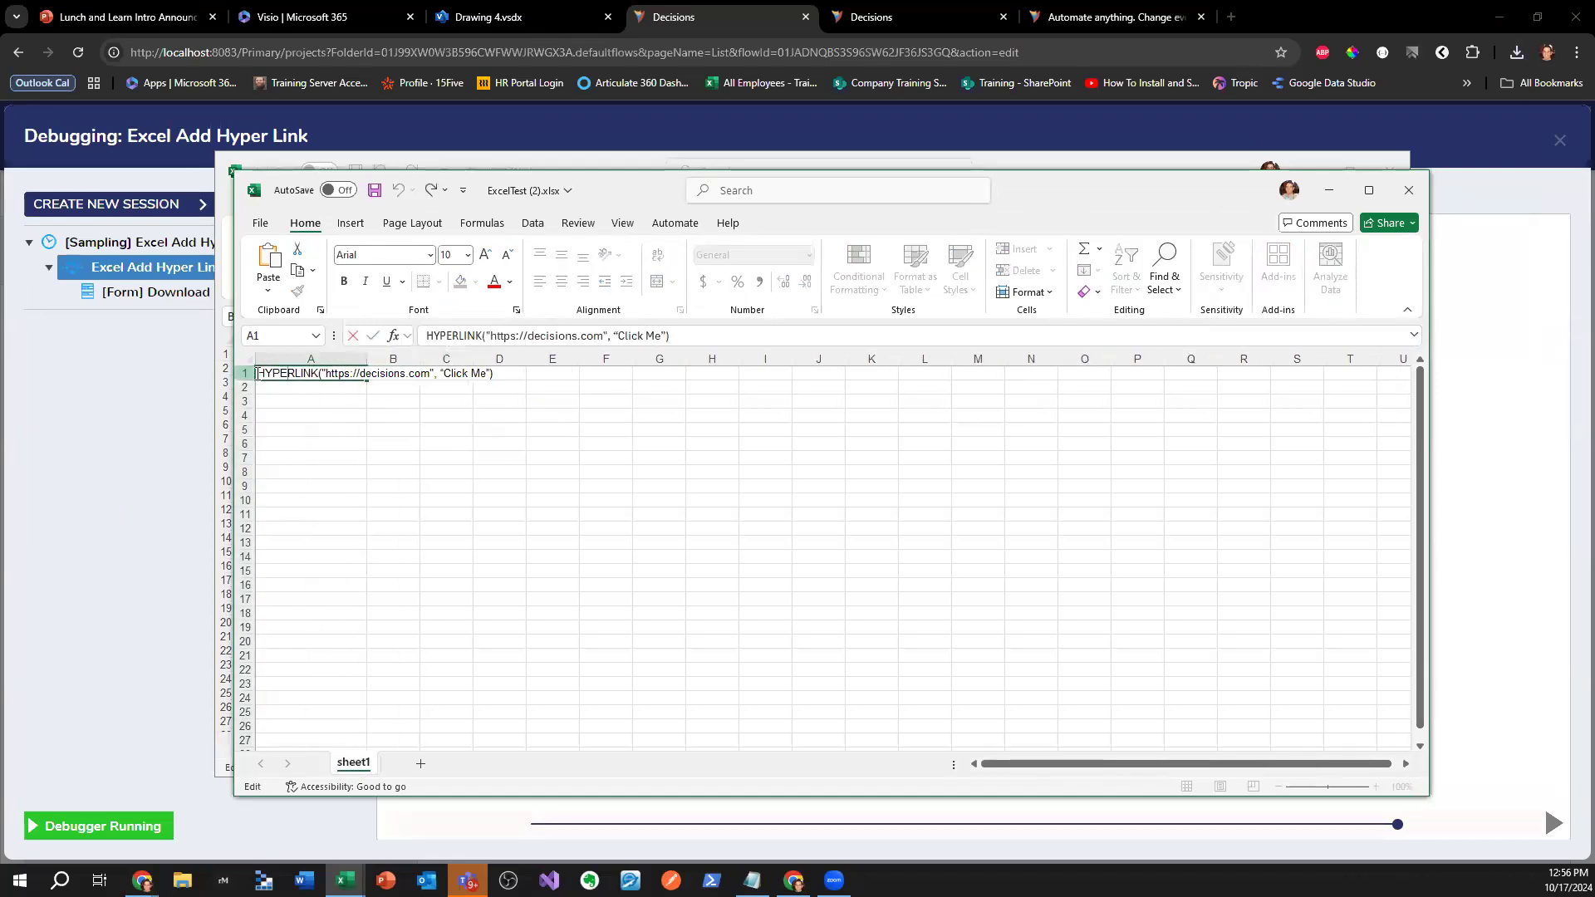
text(=)
click(396, 452)
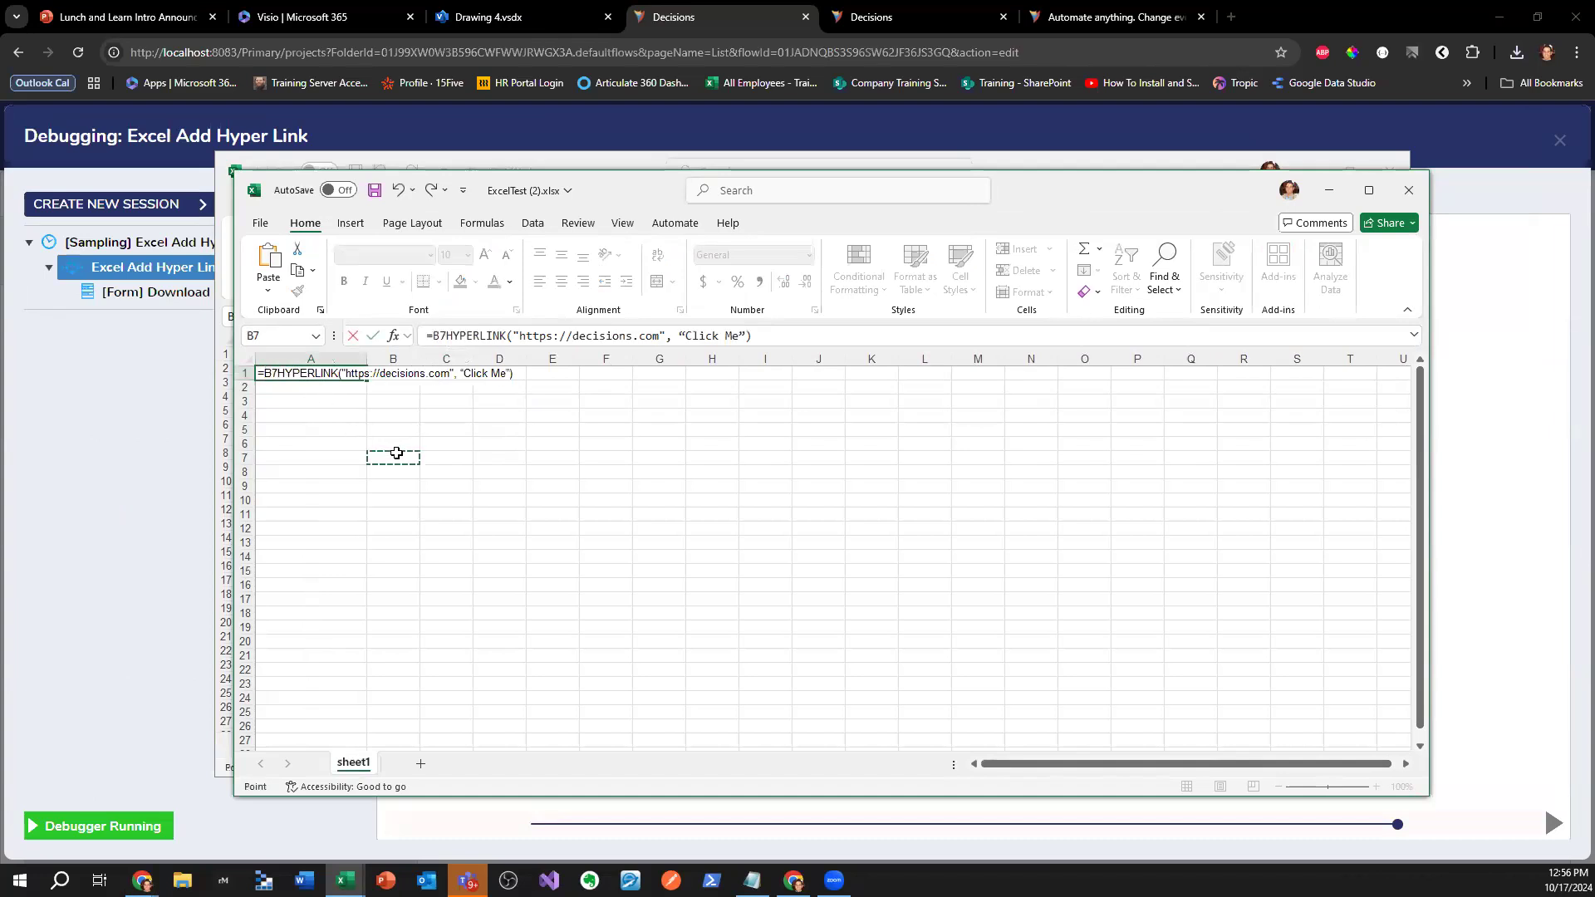
key(Escape)
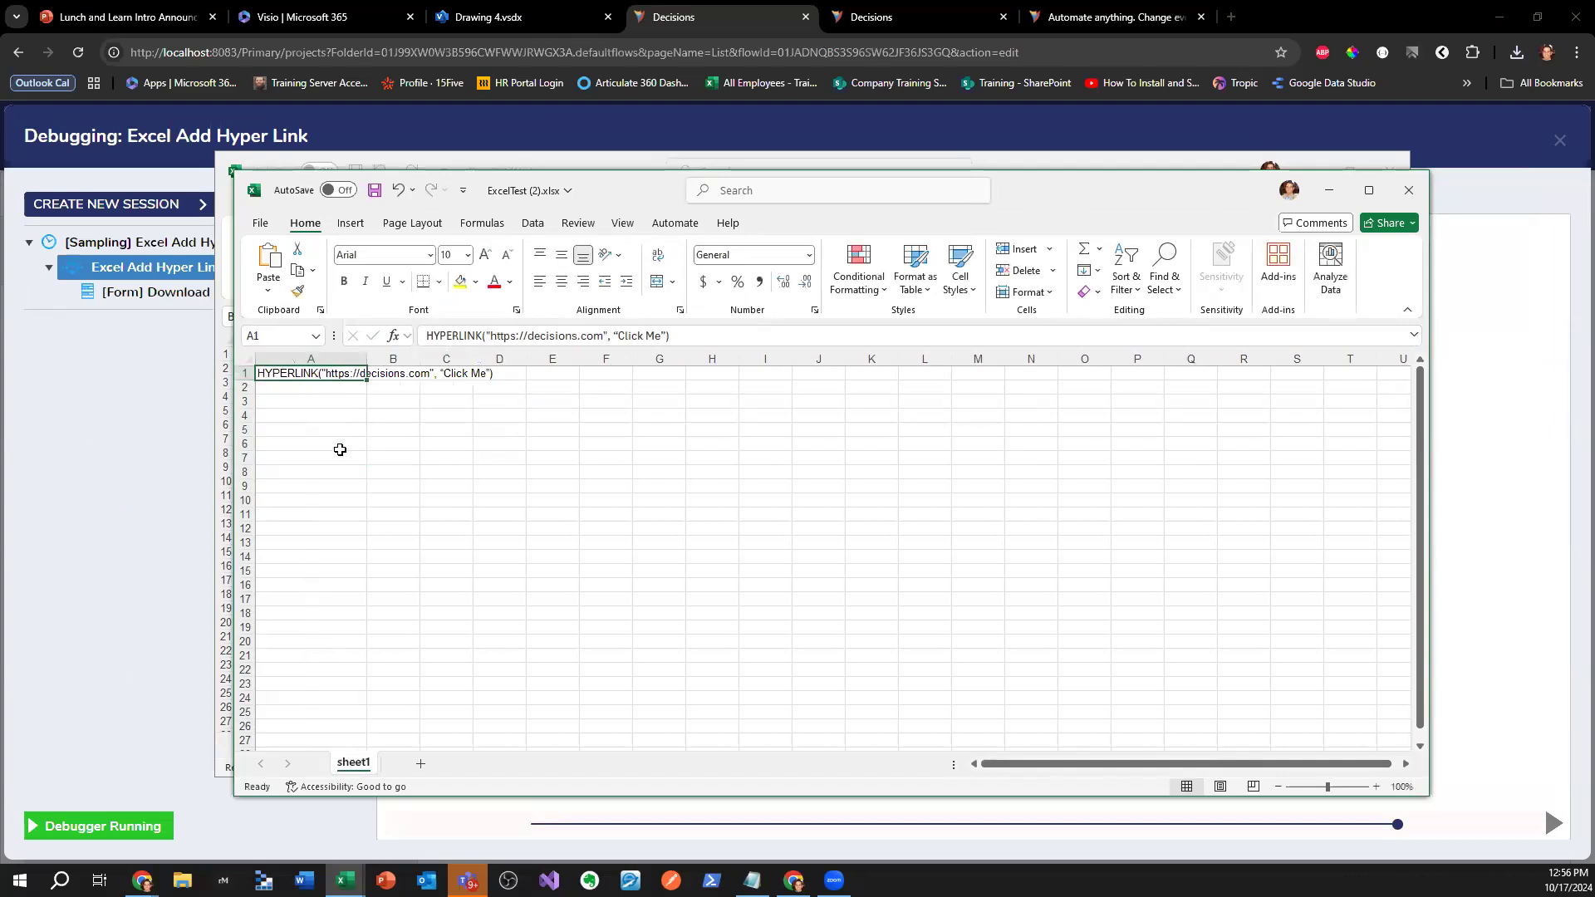
- Add an equals sign at the start of cell A1's HYPERLINK text to make it a formula
double_click(325, 375)
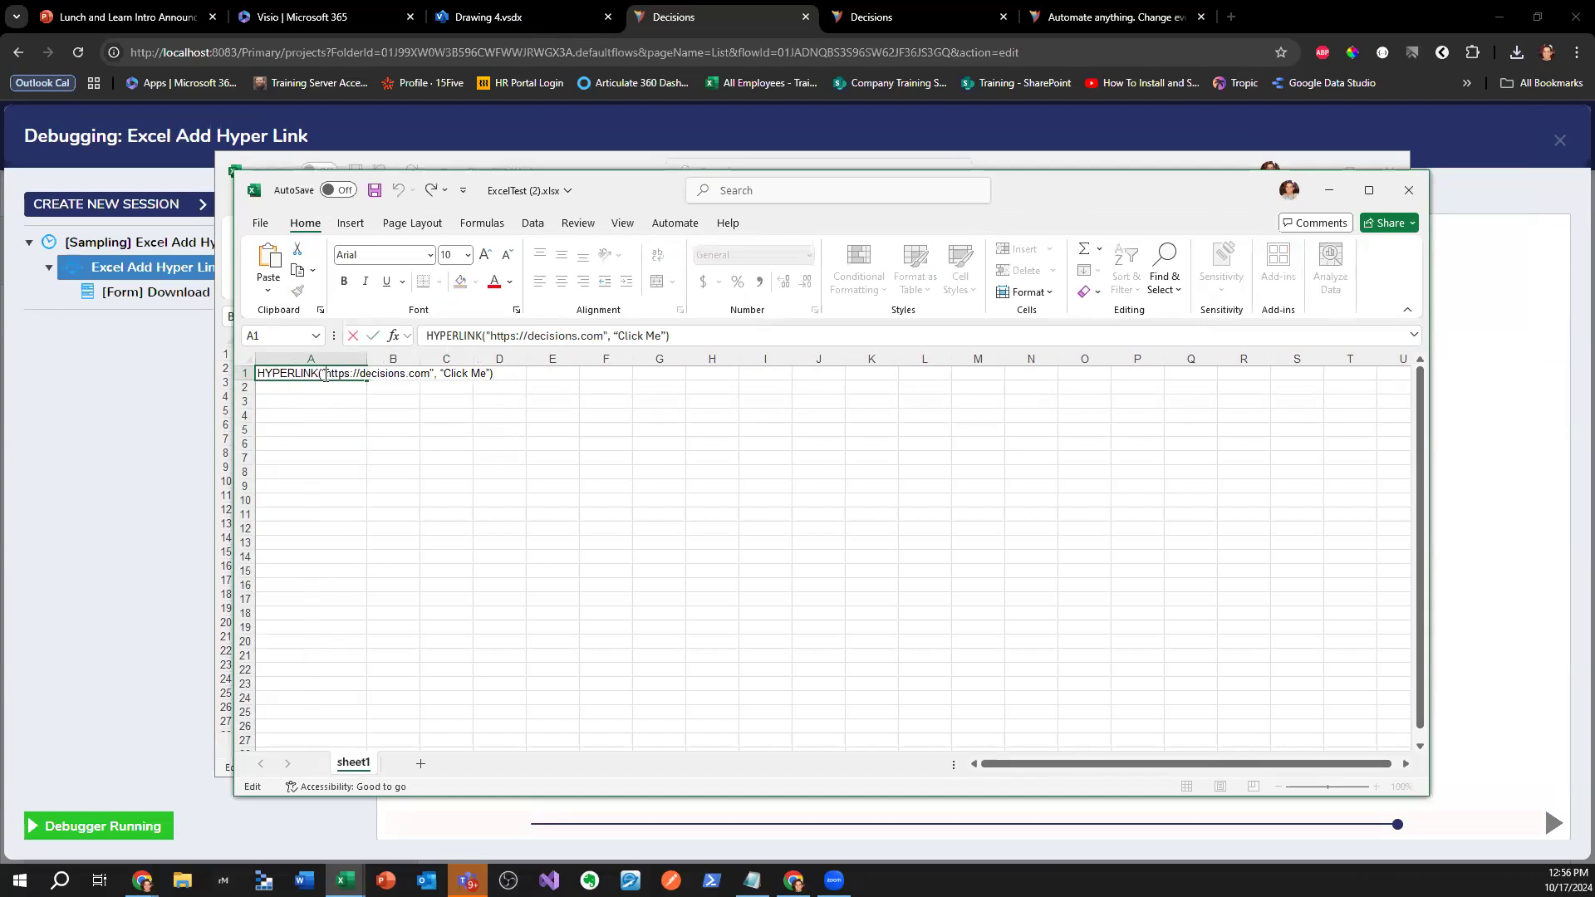
key(Home)
text(=)
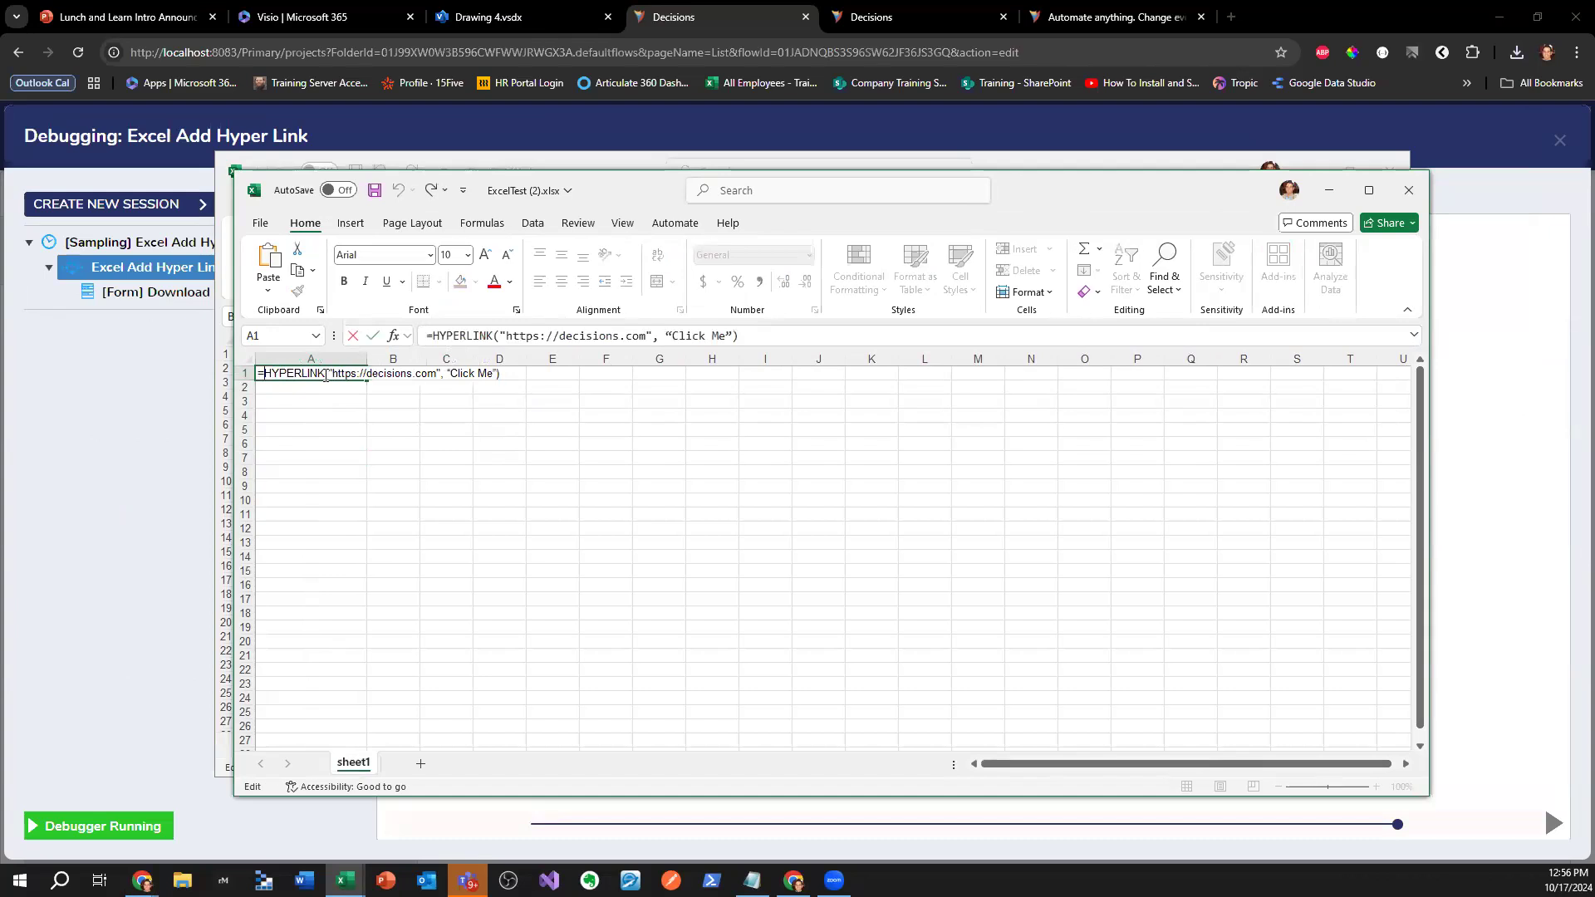
key(Return)
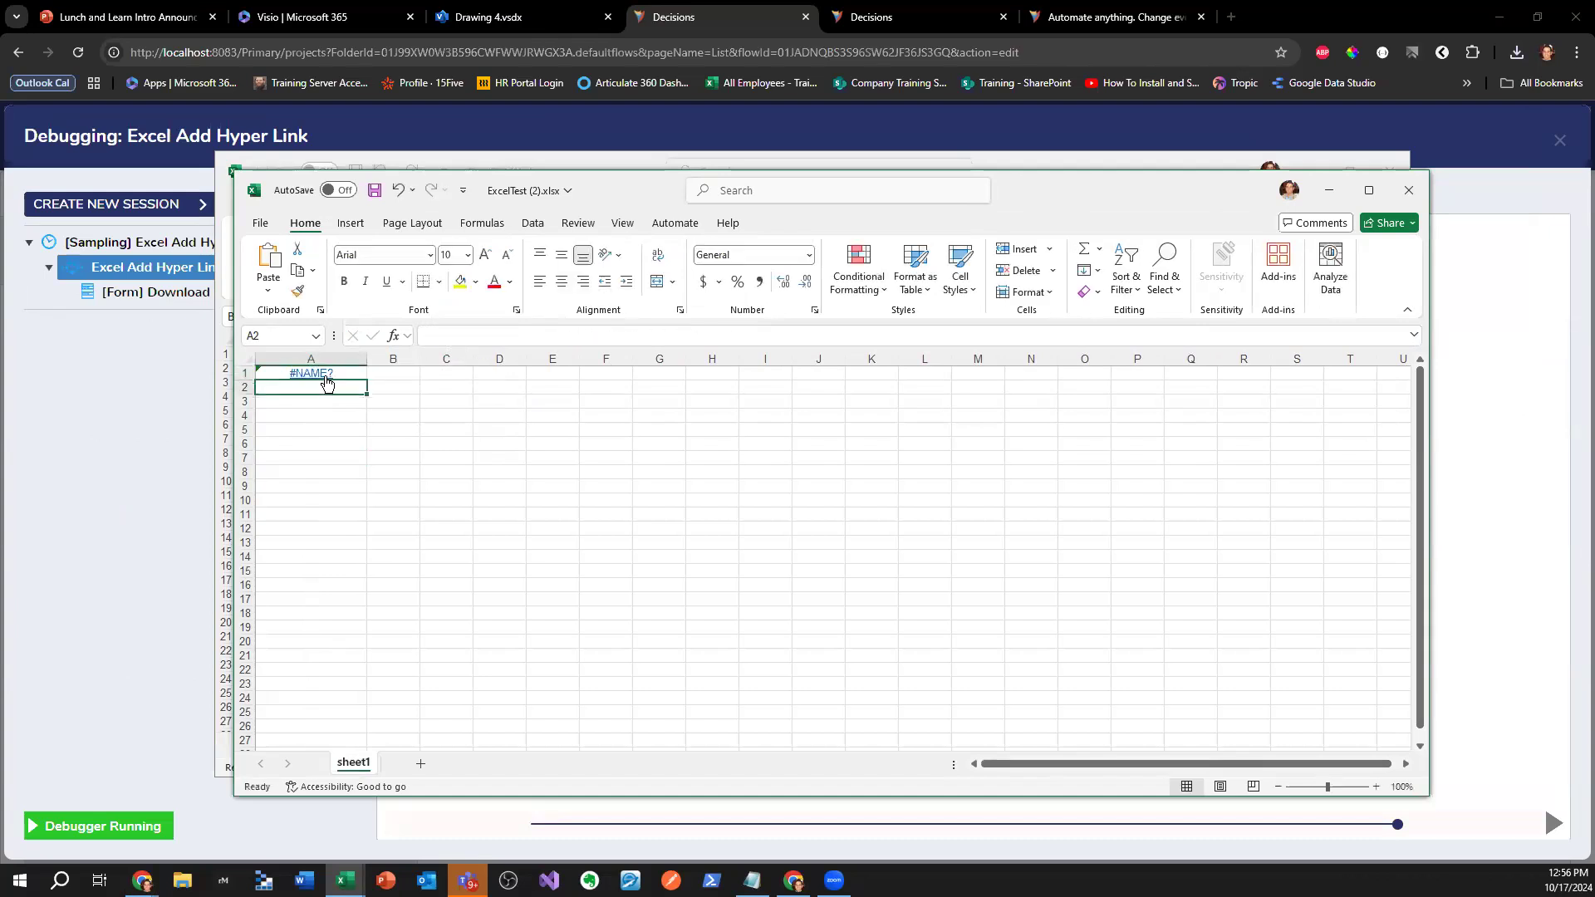
- Check the error indicator on cell A1 and examine its full HYPERLINK formula
click(326, 378)
mouse_move(383, 375)
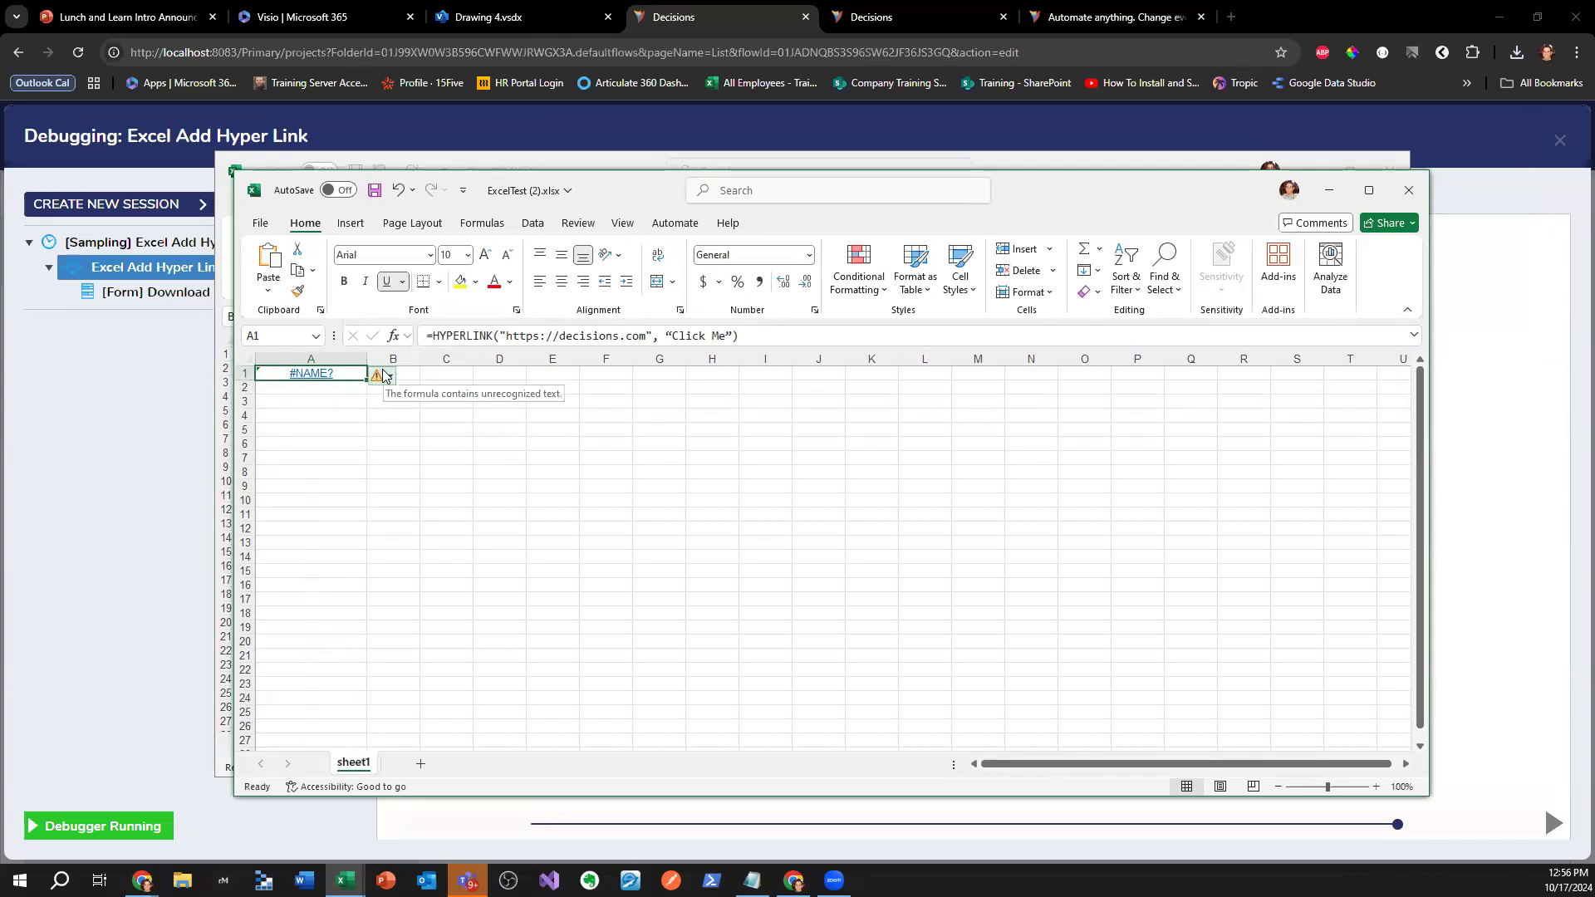
click(383, 376)
drag(425, 336, 739, 336)
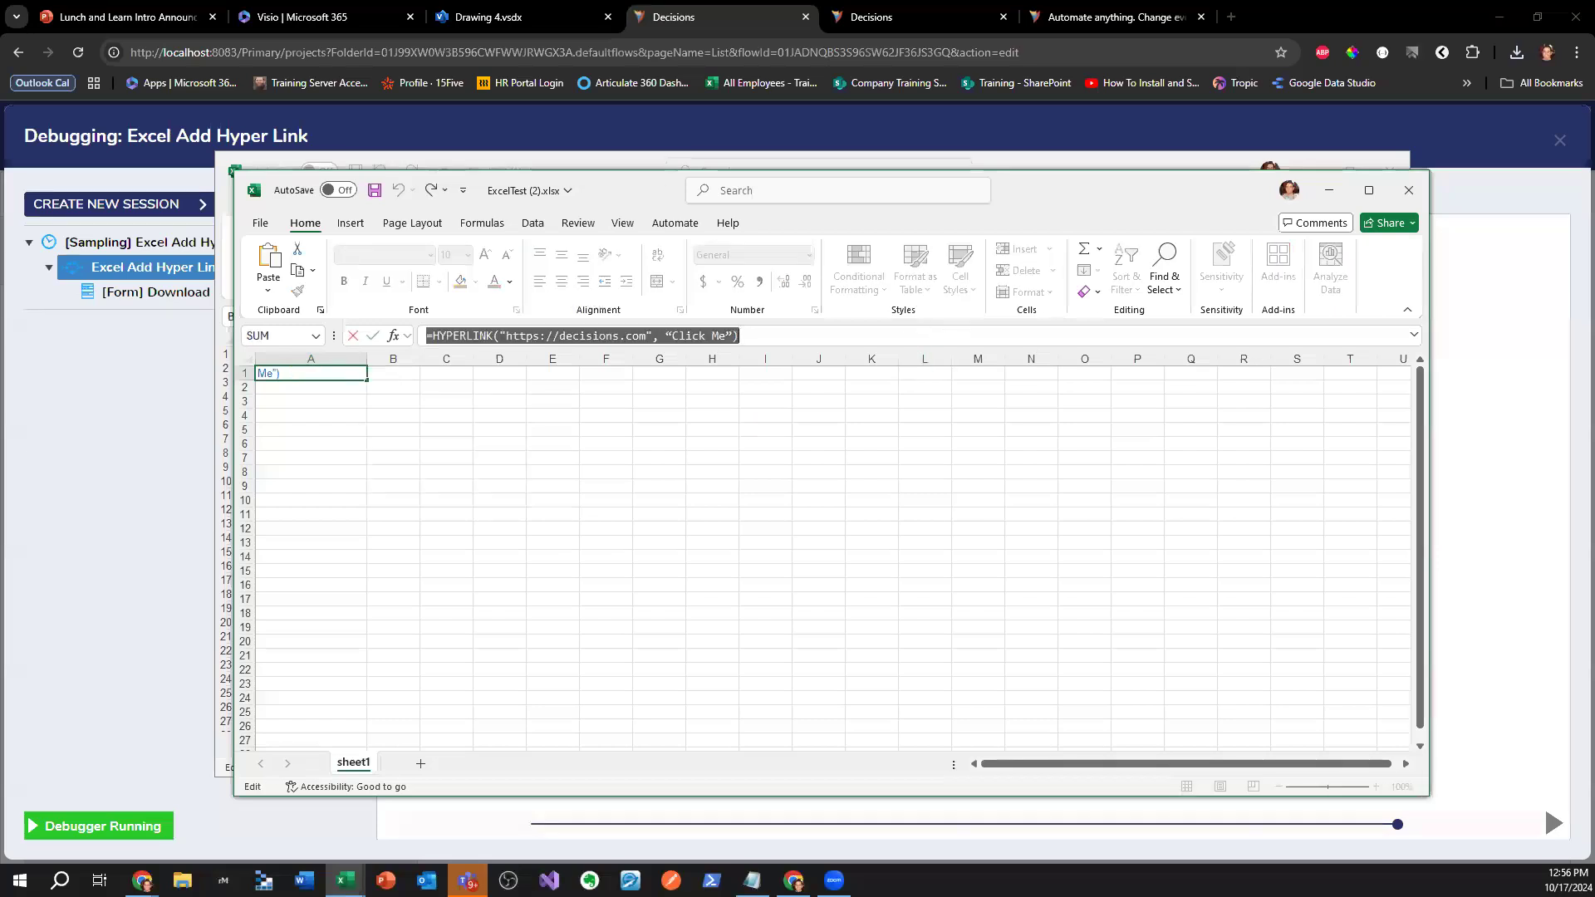
key(alt+Tab)
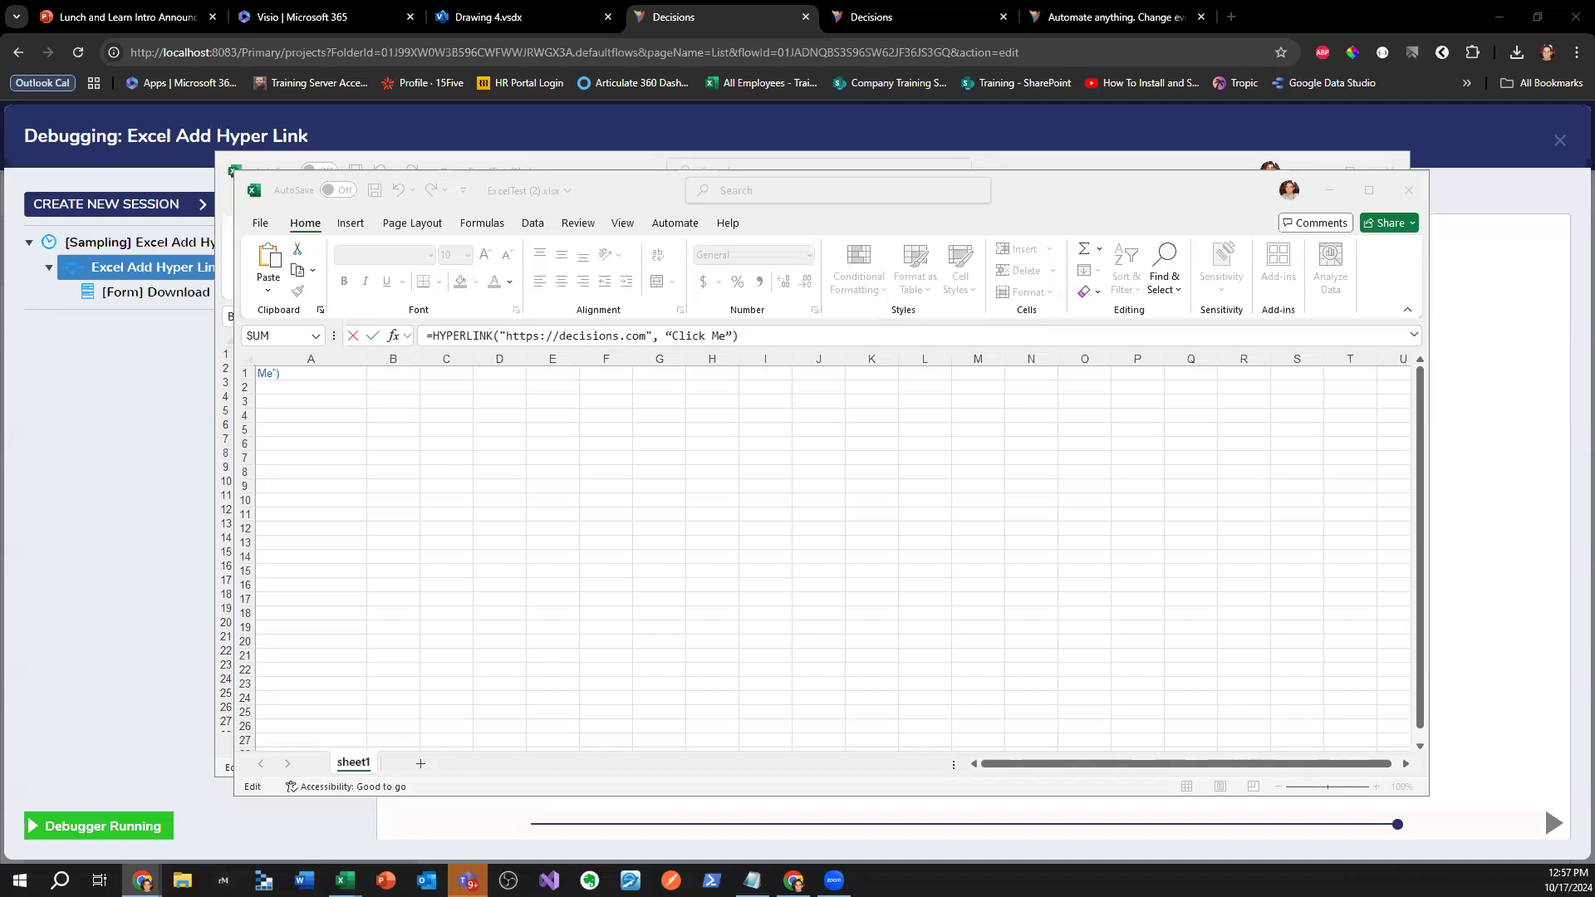
click(318, 375)
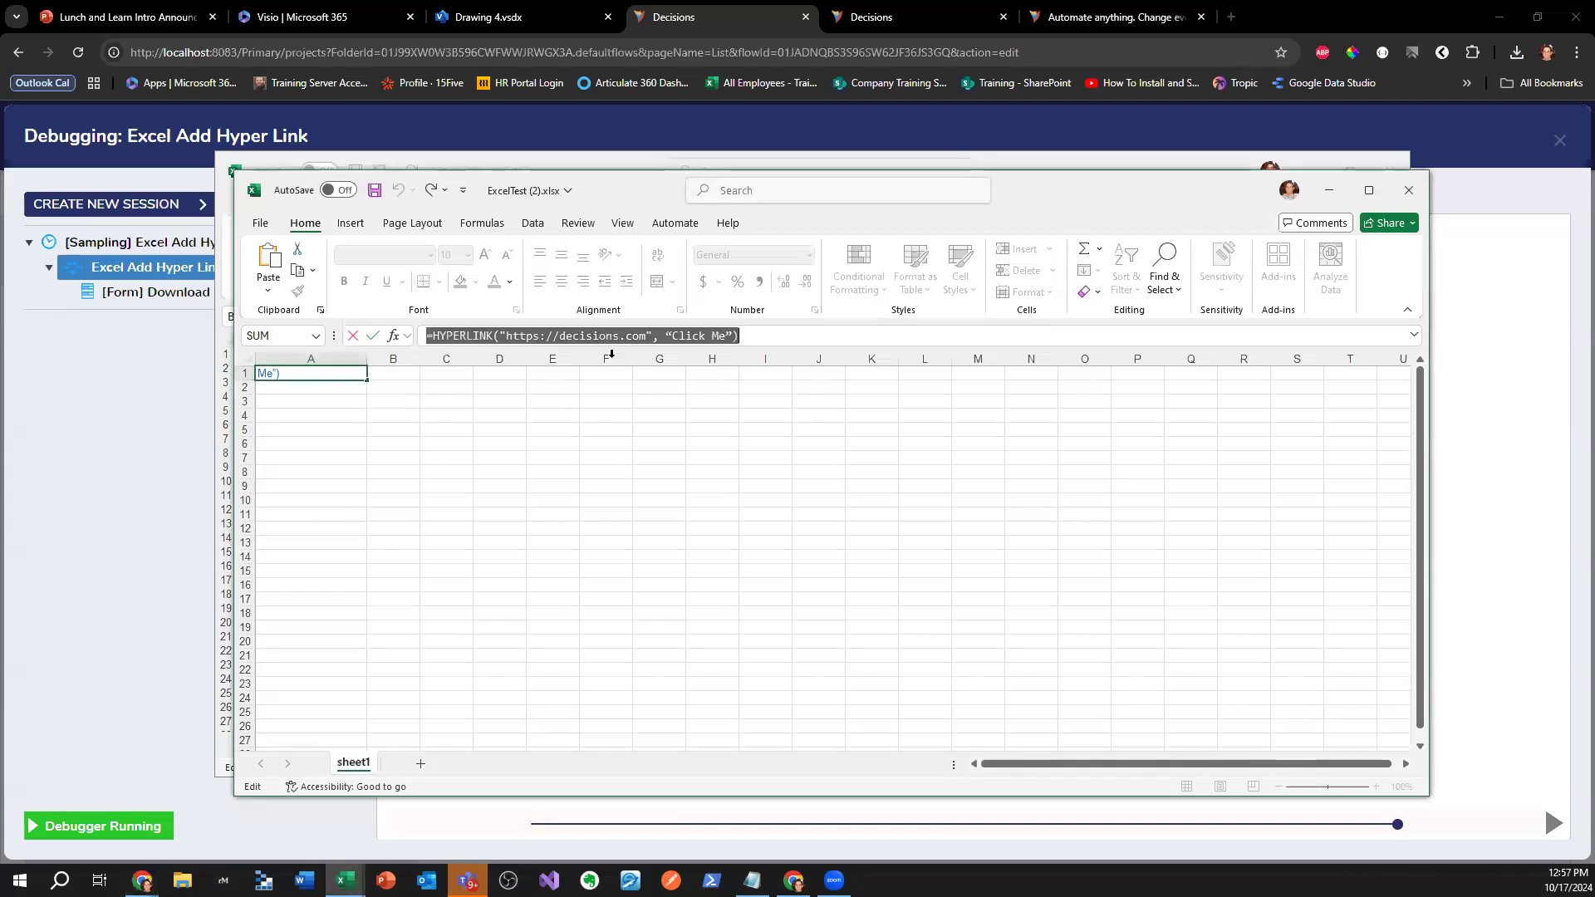
- Replace the curly quotes around Click Me in cell A1's formula with straight quotes, and return to the flow's debugger
click(729, 336)
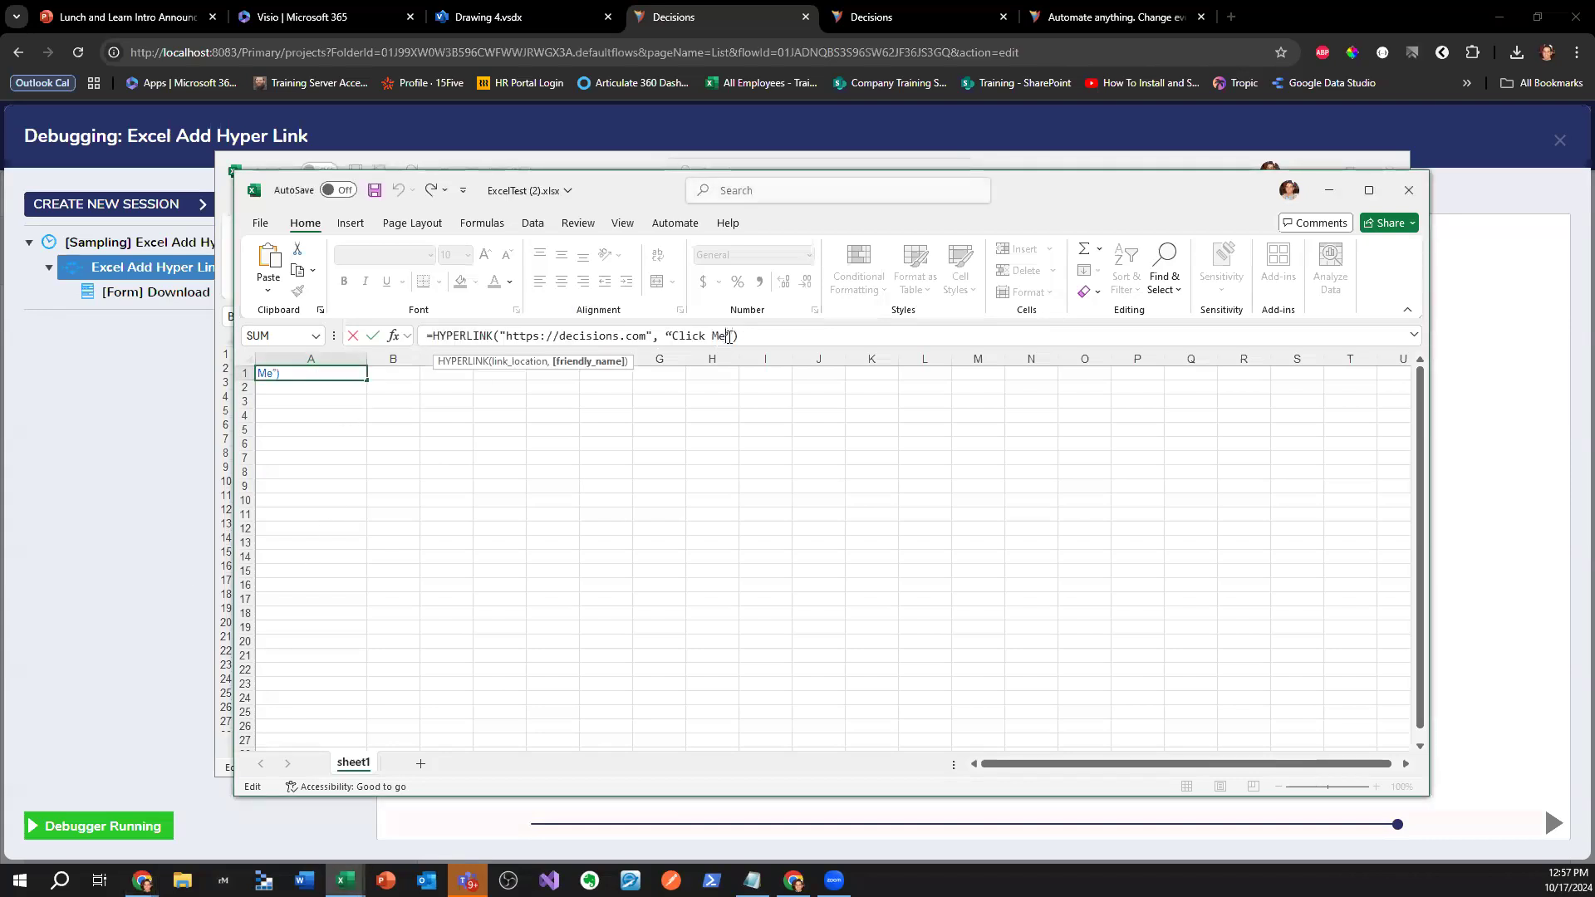
key(BackSpace)
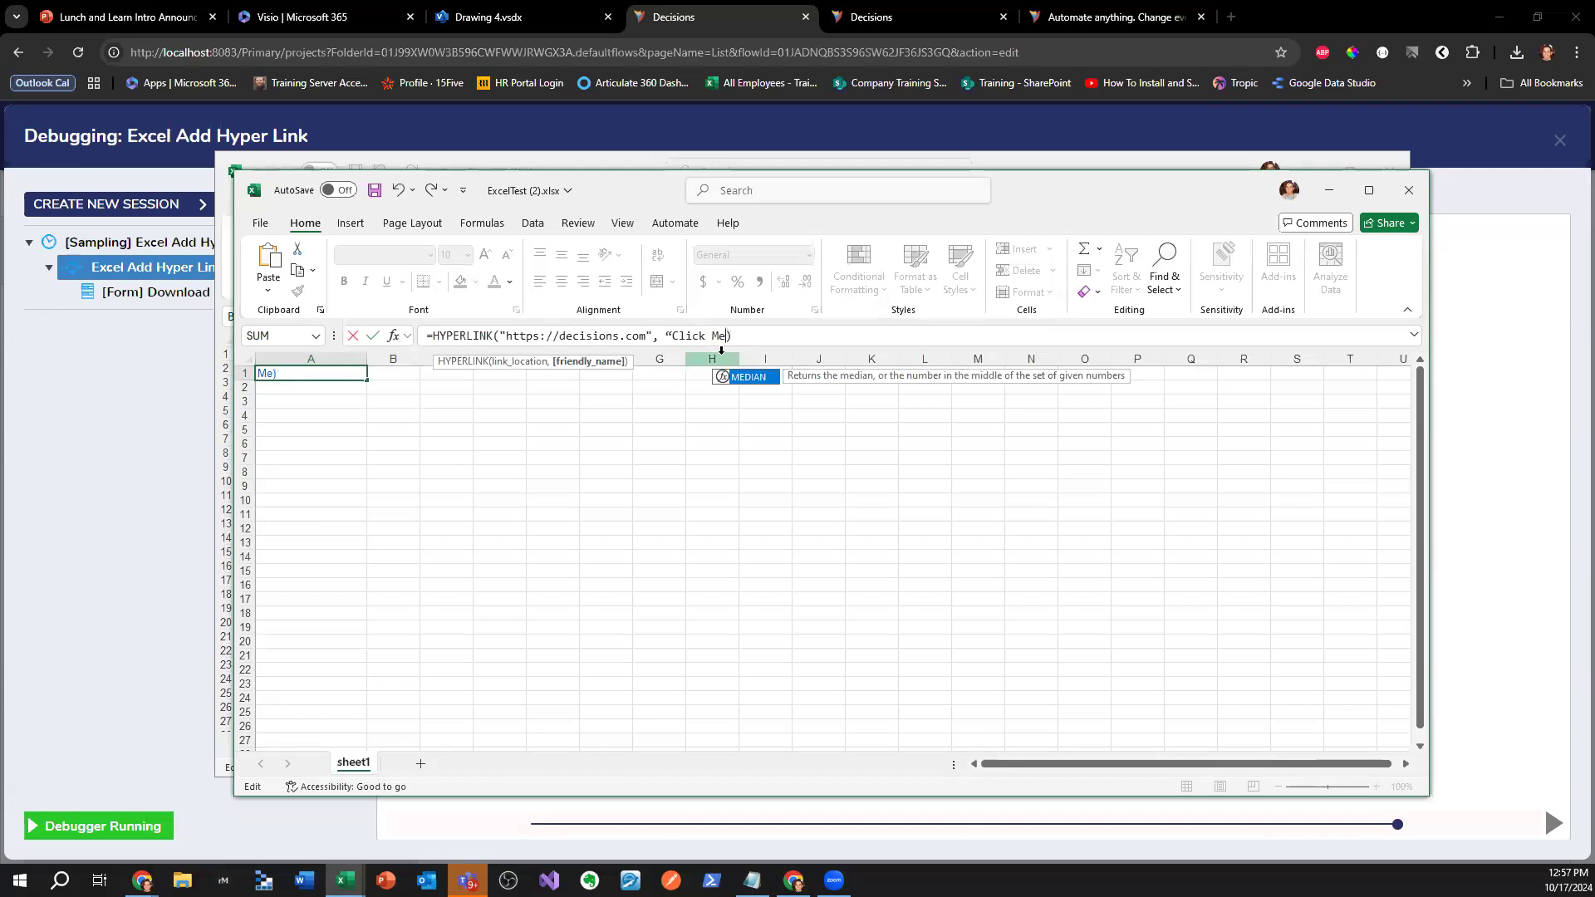
text(")
key(Left)
key(Left)
key(Left)
key(Left)
key(Left)
key(BackSpace)
text(")
key(Left)
key(Left)
key(Left)
key(Left)
key(Left)
key(Left)
key(Left)
key(Left)
key(Left)
key(Left)
key(Left)
key(Left)
key(Left)
key(Left)
key(Left)
key(Left)
key(Left)
key(Left)
key(Left)
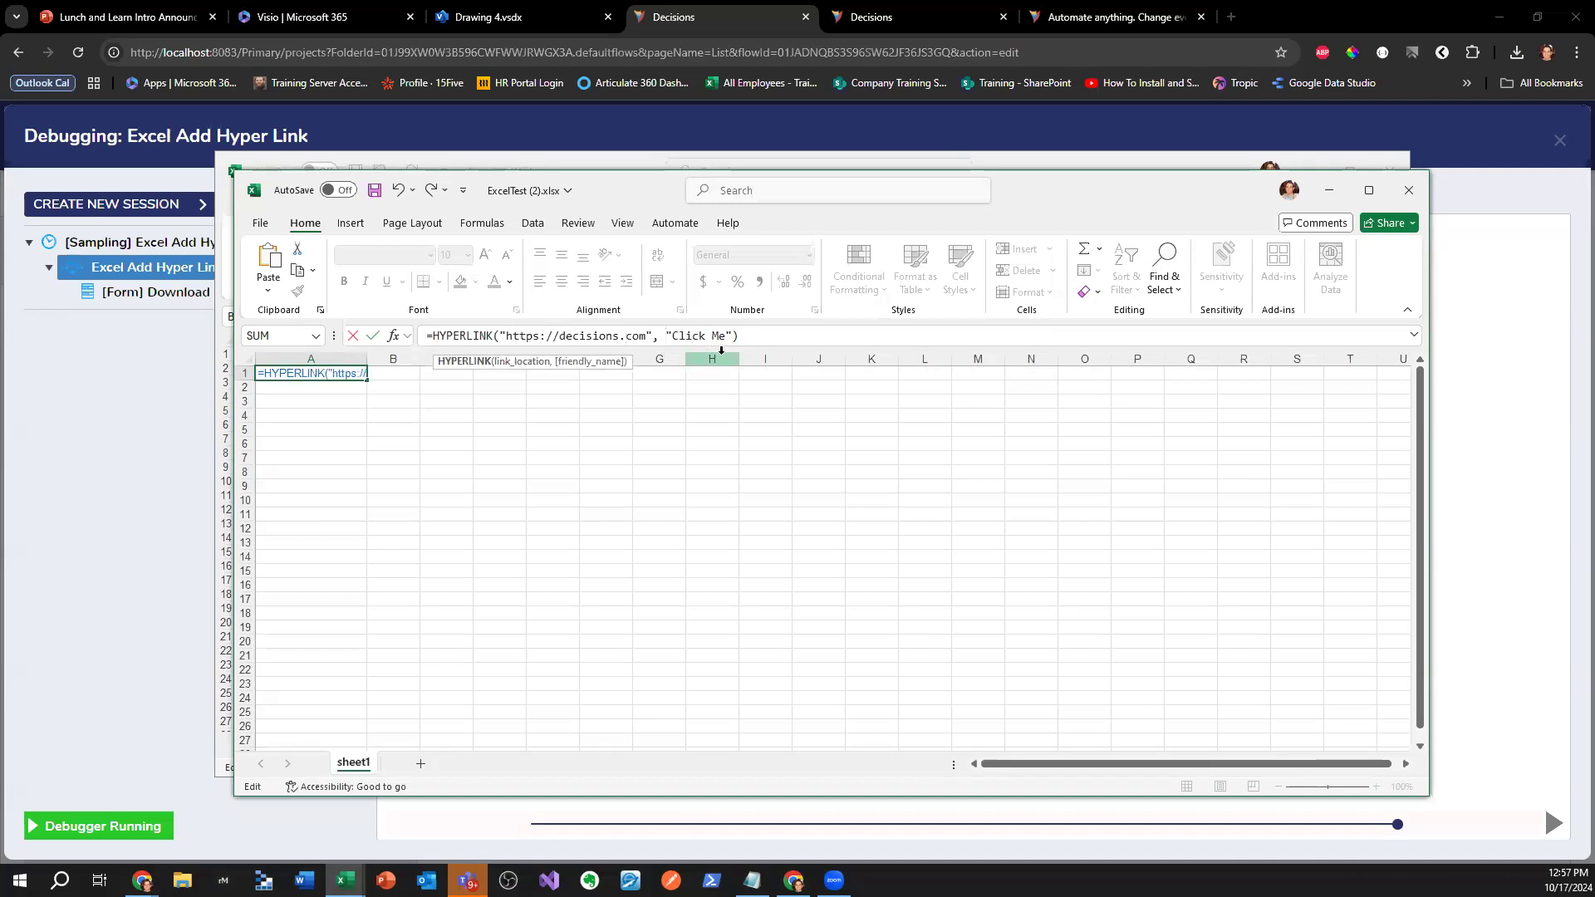
key(Return)
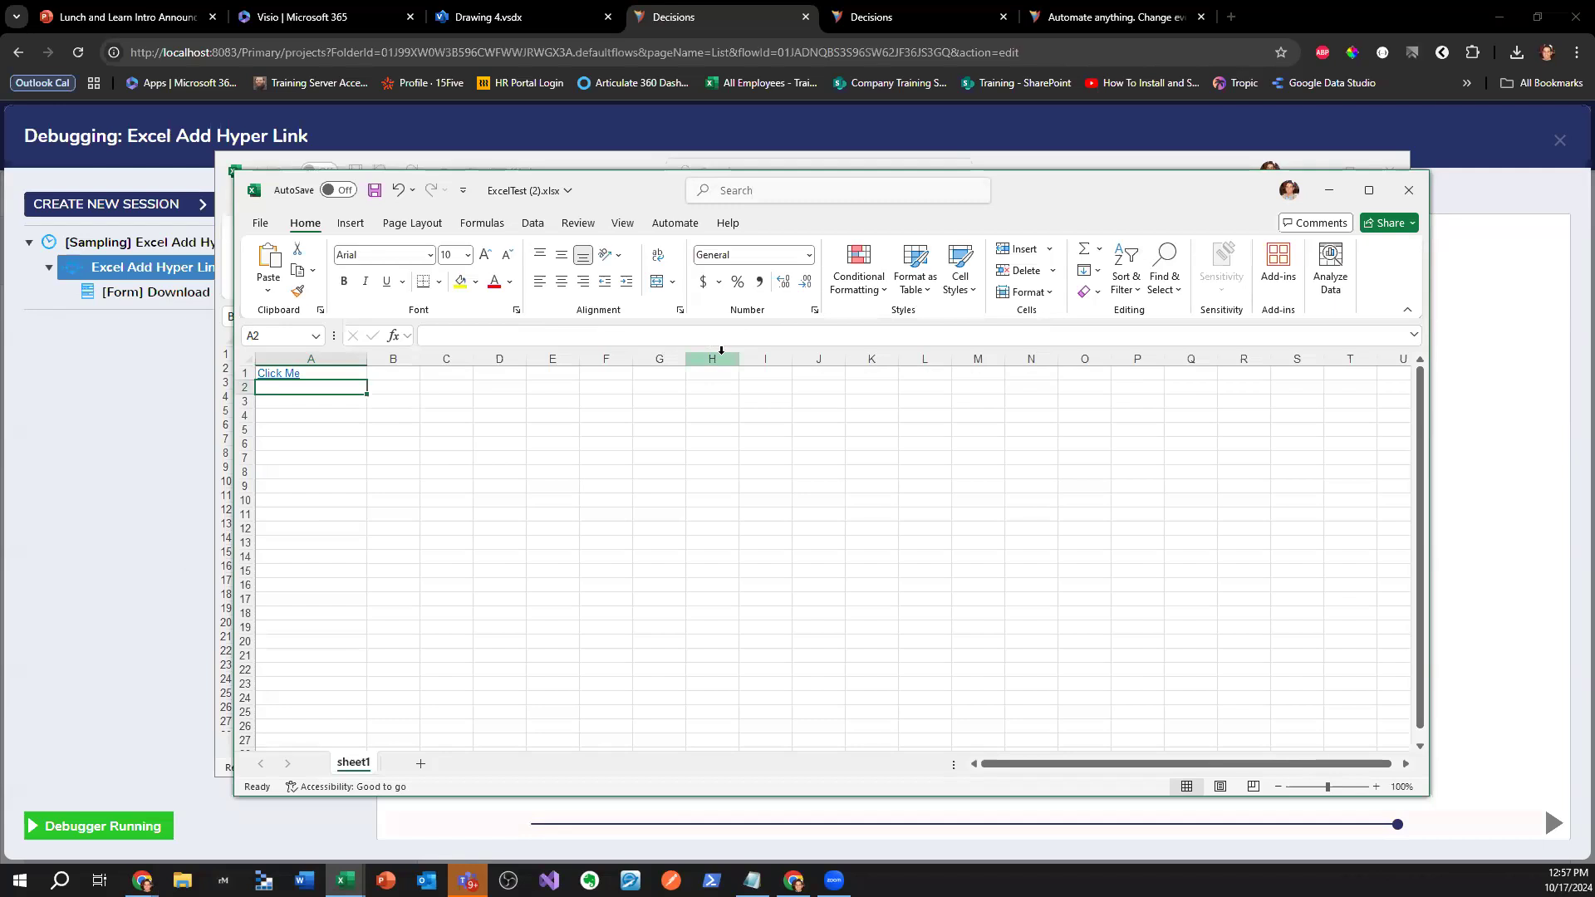
click(1454, 277)
click(1108, 238)
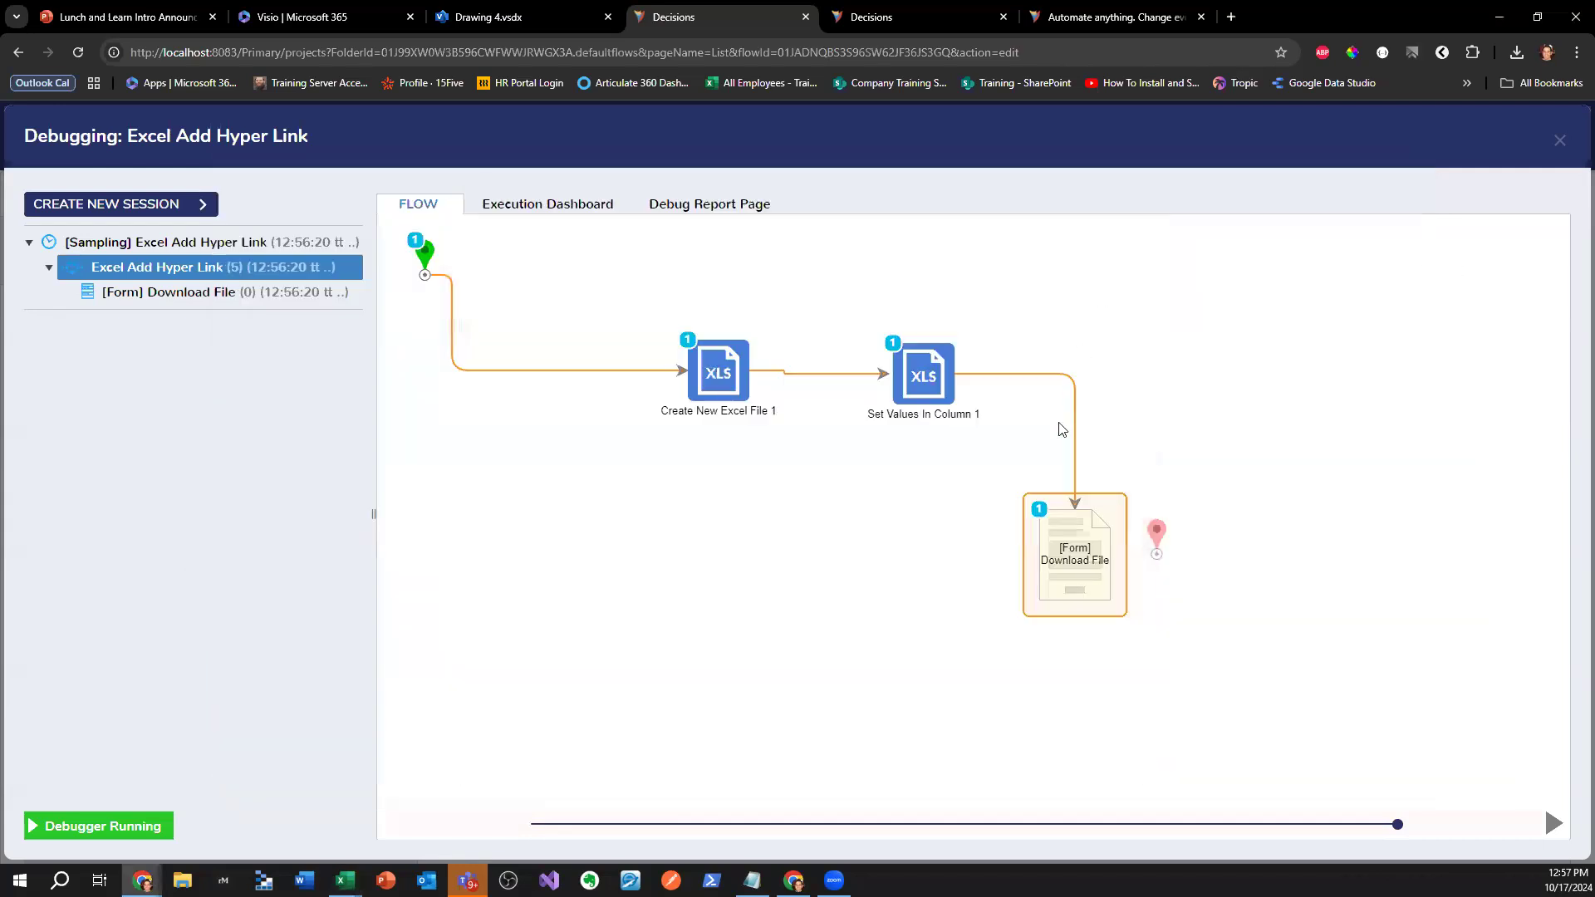
- Return to the flow designer and move the Download File form step slightly upward, leaving its form design unedited
click(1083, 575)
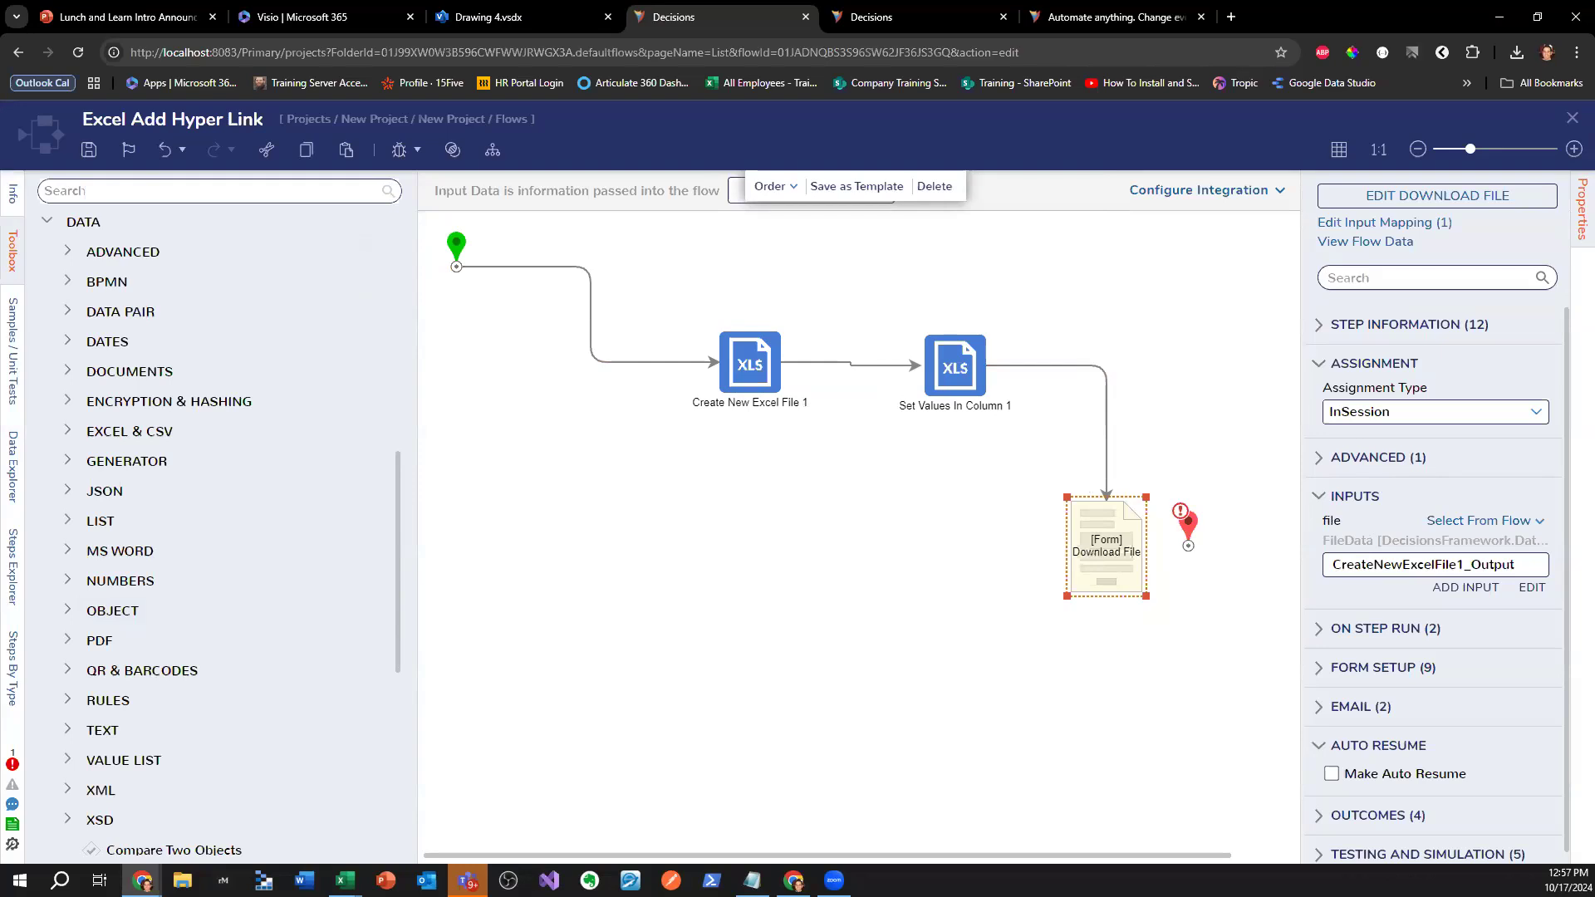
click(312, 197)
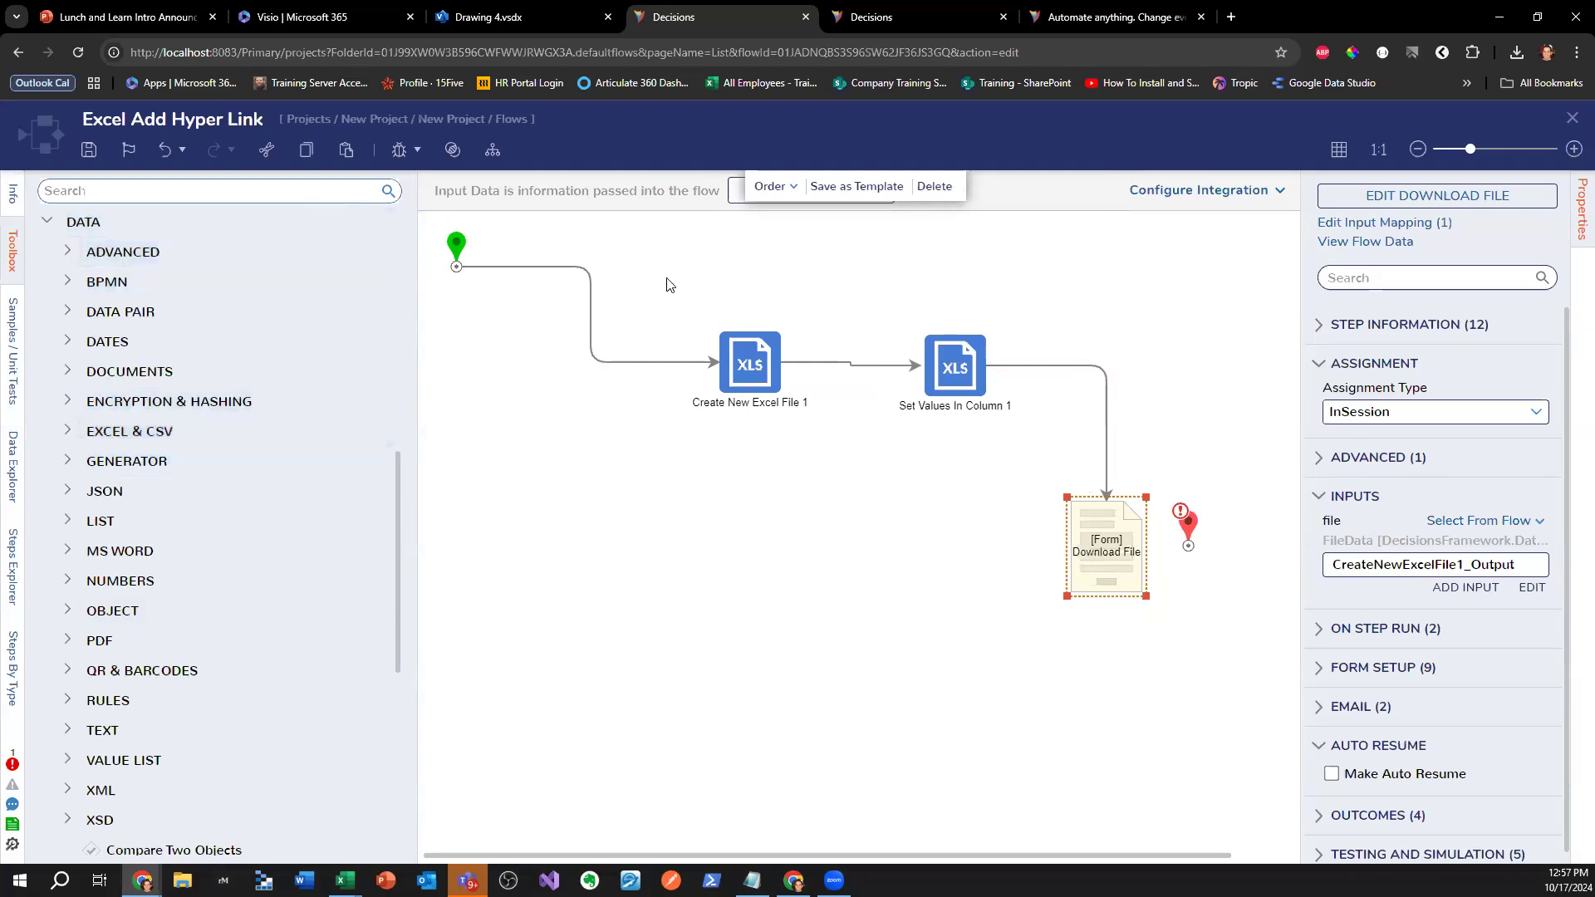
drag(1113, 540, 1108, 504)
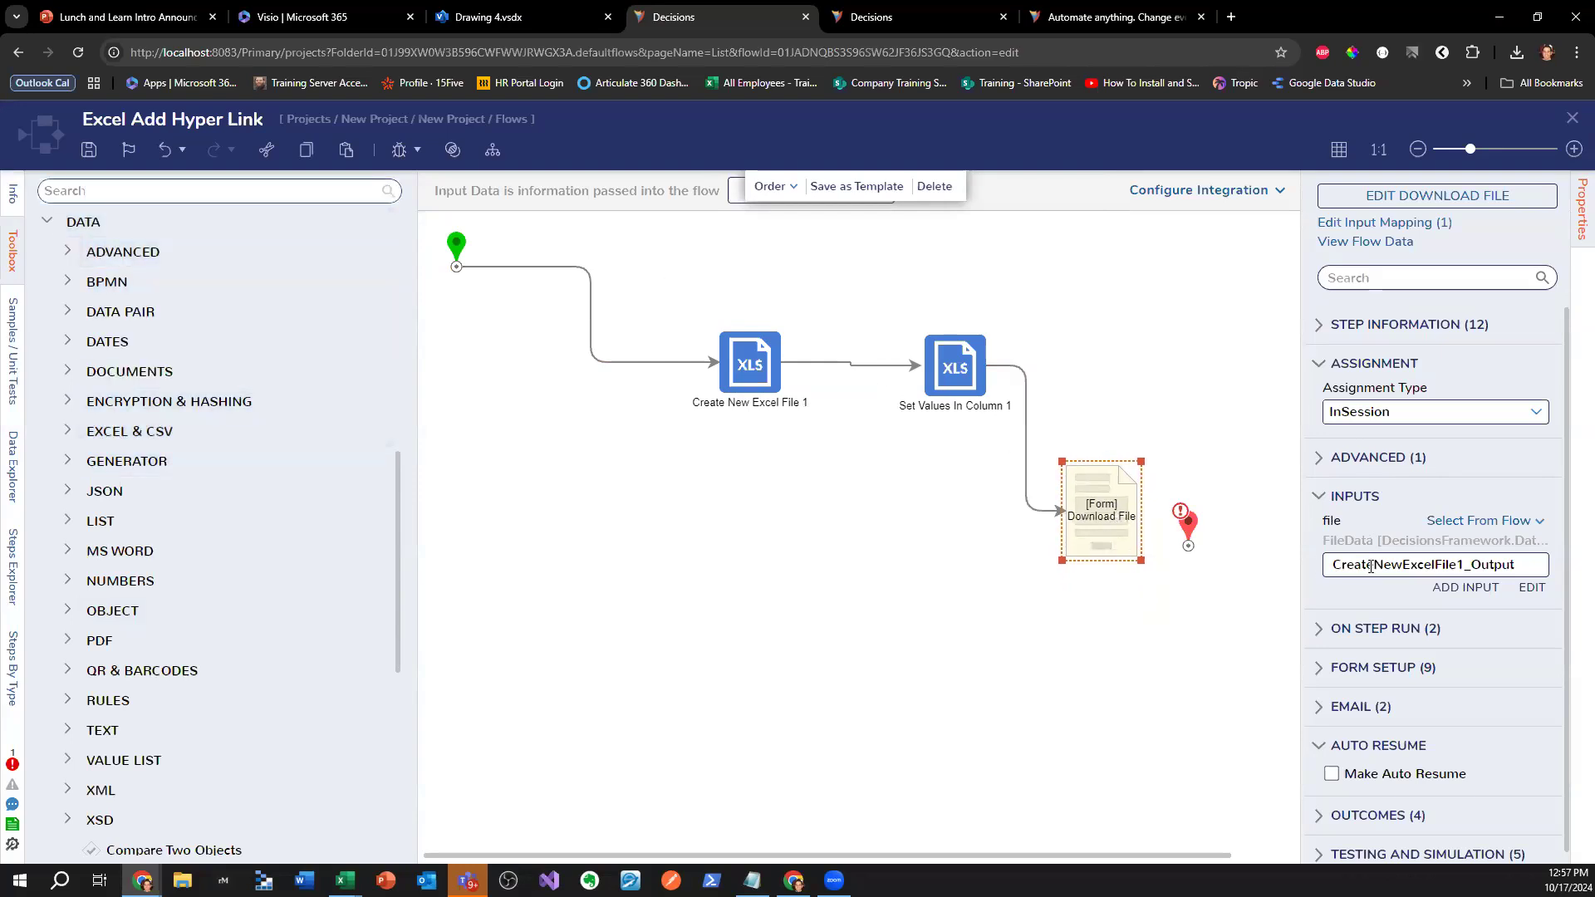
scroll(1371, 567, down, 1)
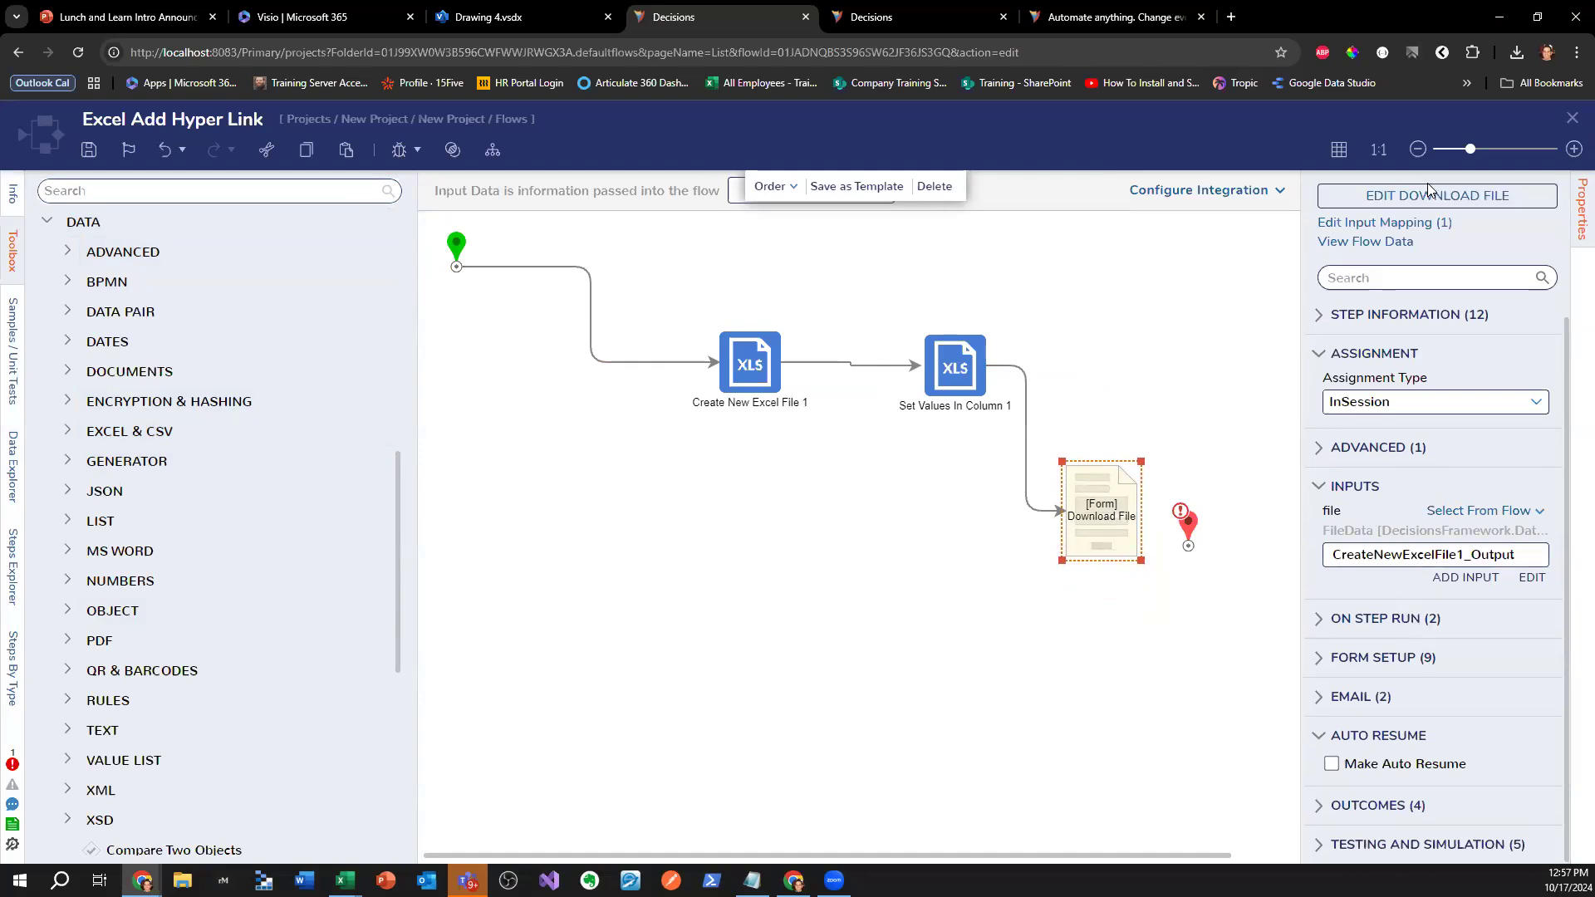
click(1489, 196)
click(1570, 117)
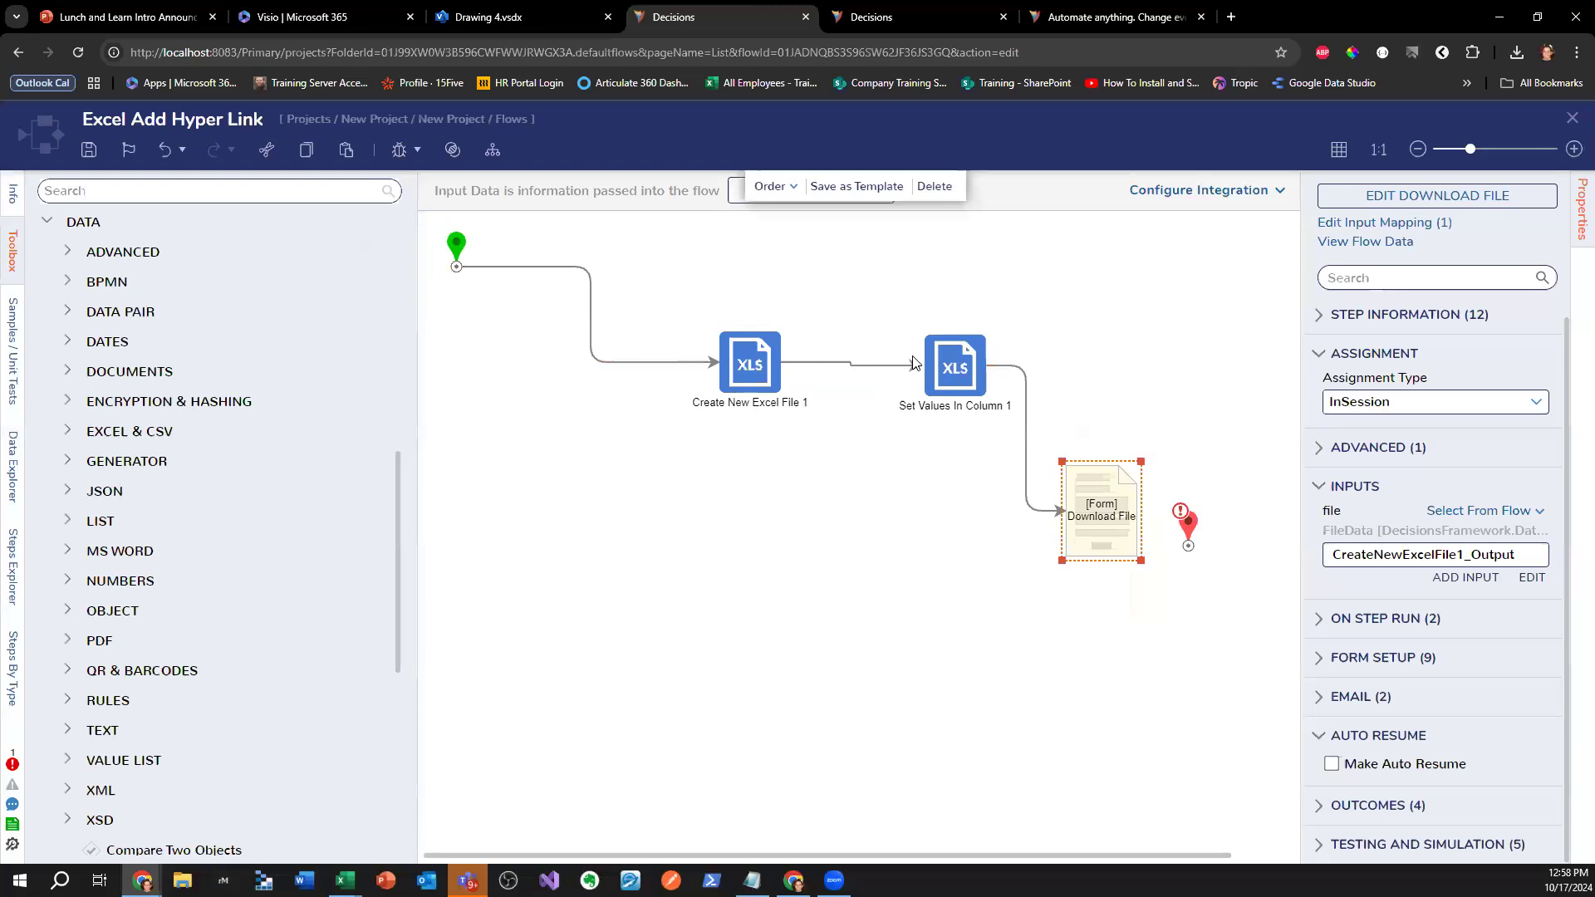
click(957, 384)
scroll(1467, 623, down, 3)
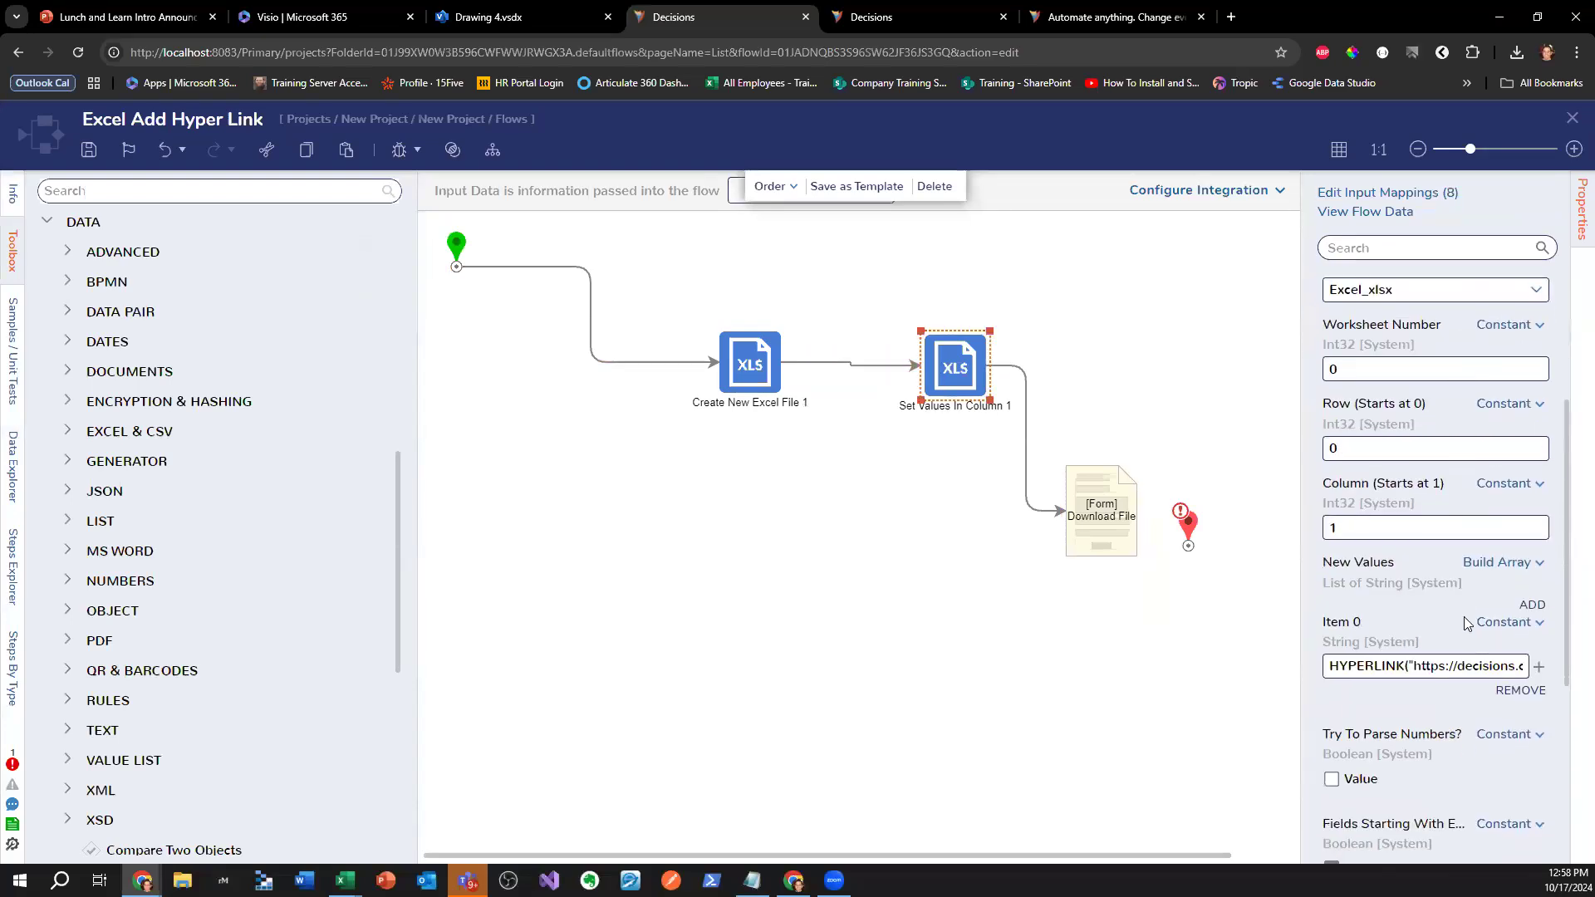
scroll(1467, 623, down, 2)
click(1414, 501)
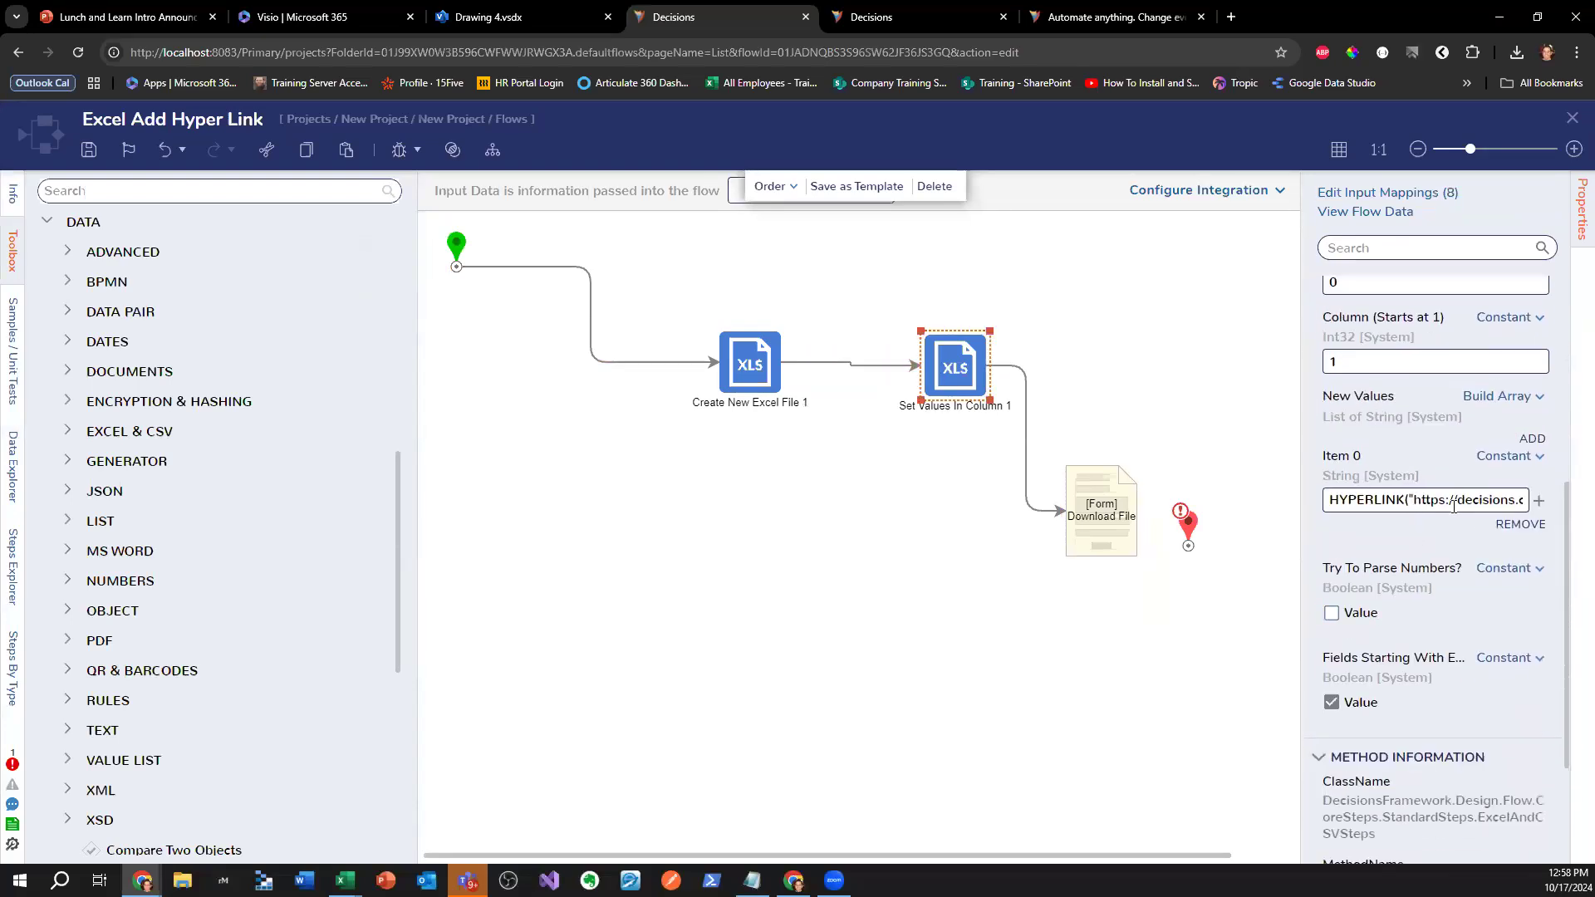
drag(1028, 527, 967, 524)
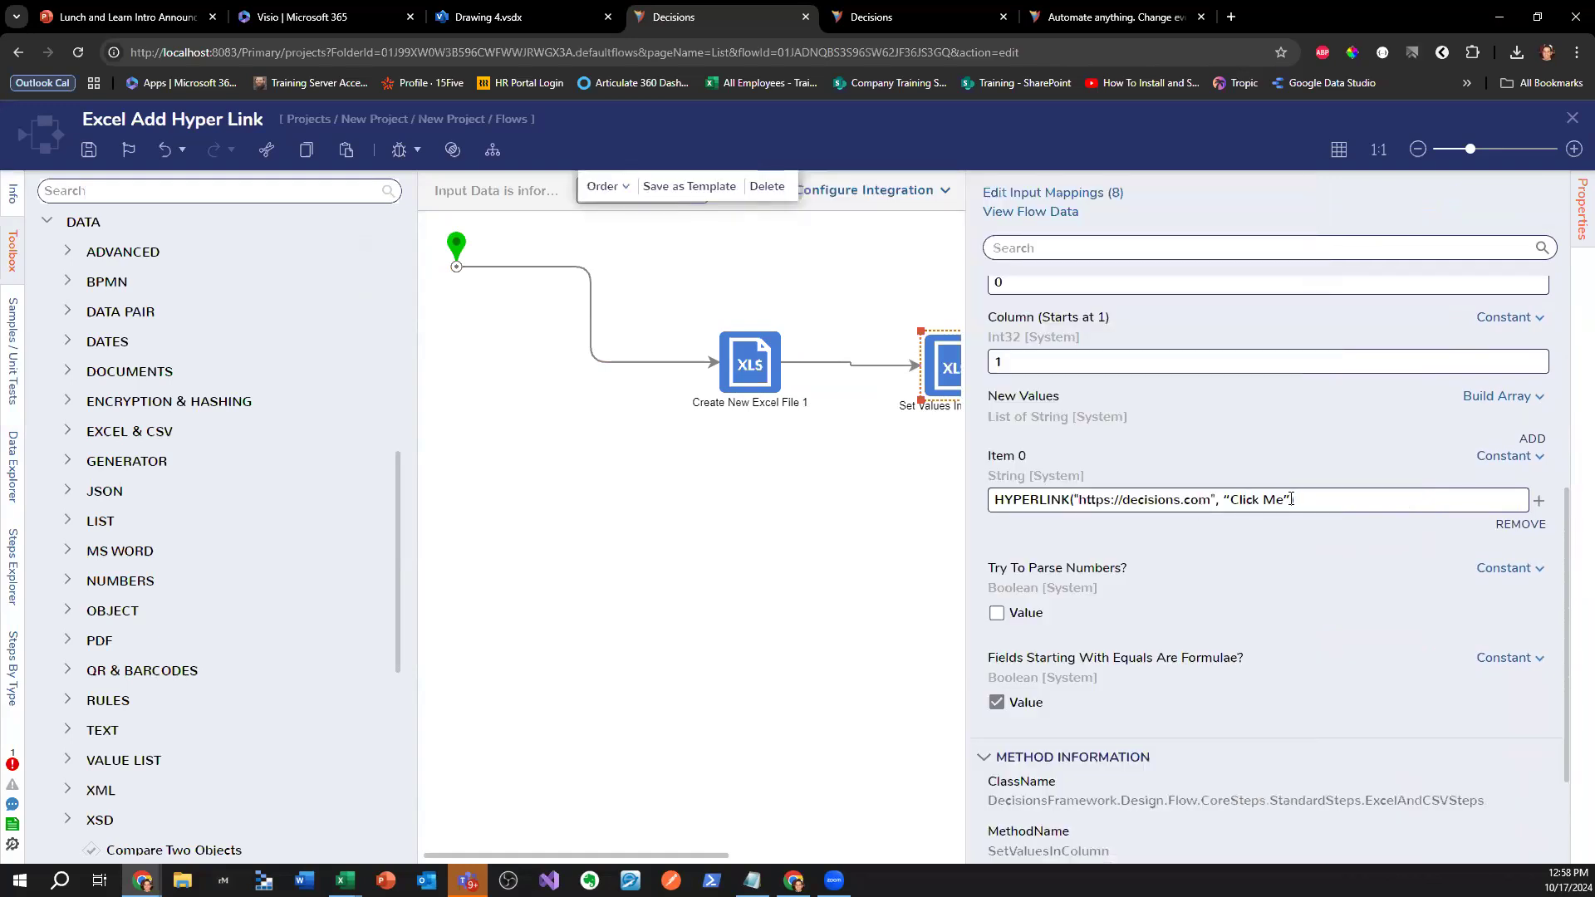
drag(1226, 497, 1386, 497)
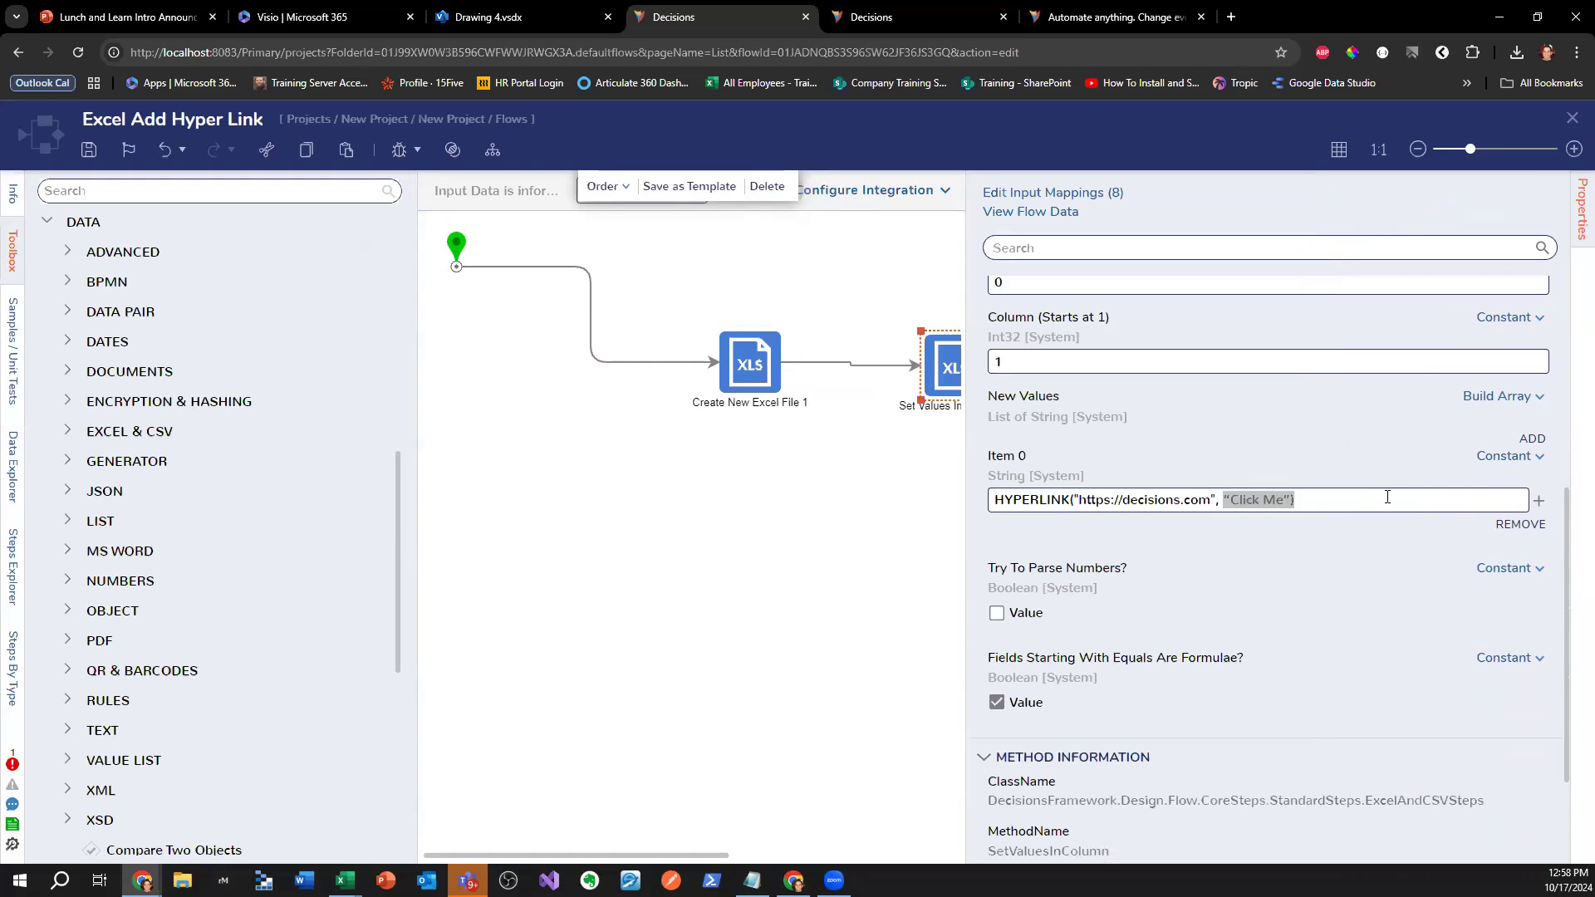
key(BackSpace)
text("CLick)
click(1388, 548)
text(=)
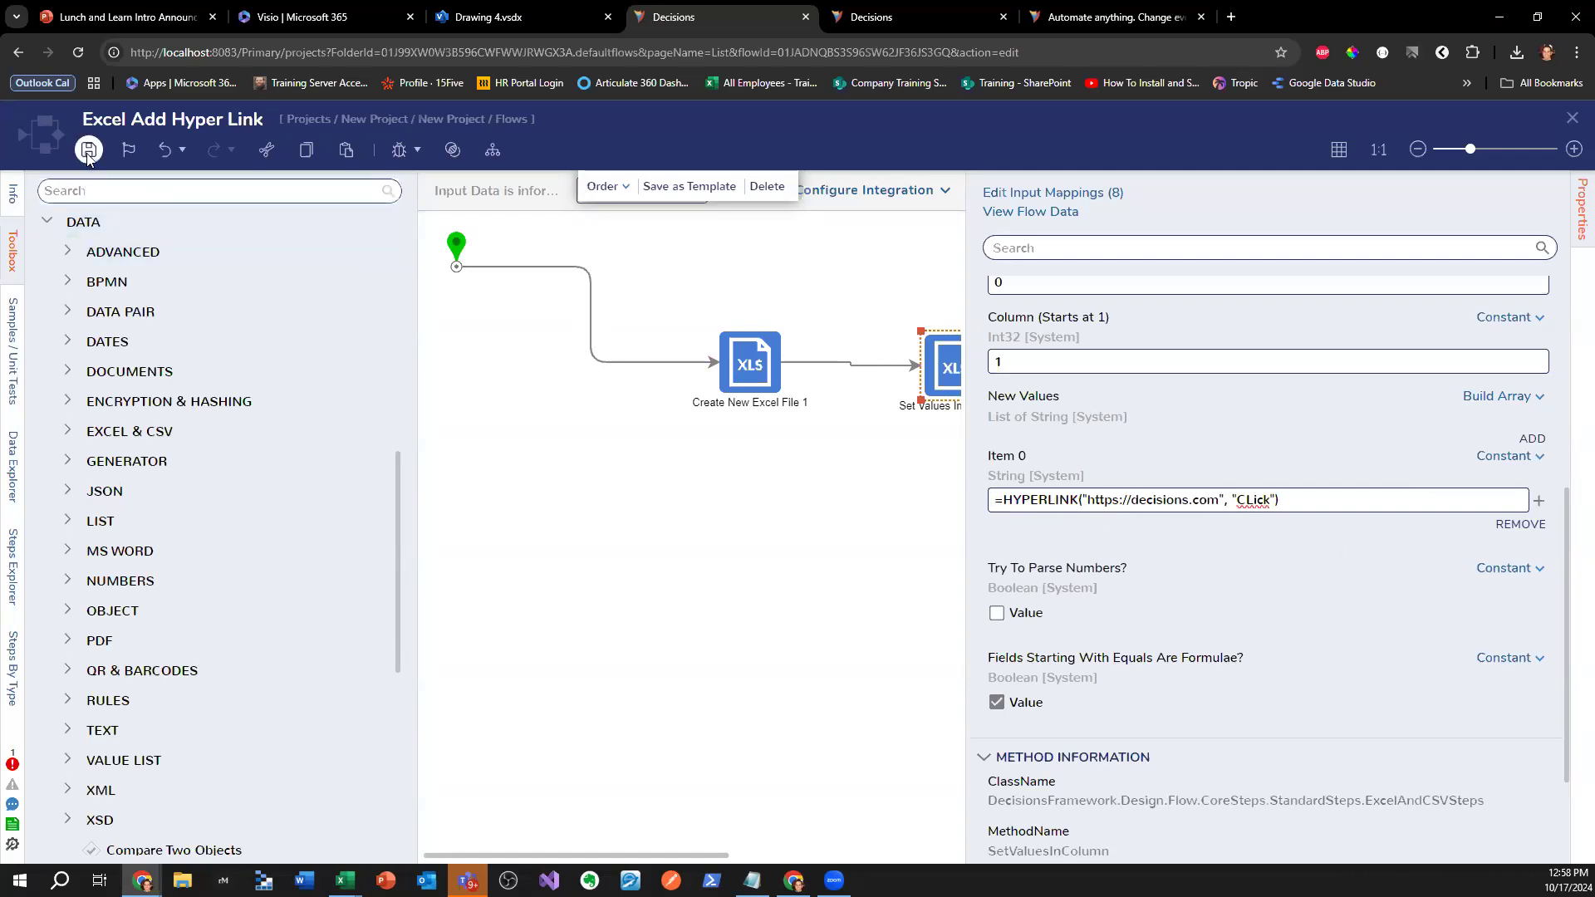
- Save and debug the flow, and test the hyperlink in cell A1 of the downloaded workbook
click(88, 151)
click(1007, 573)
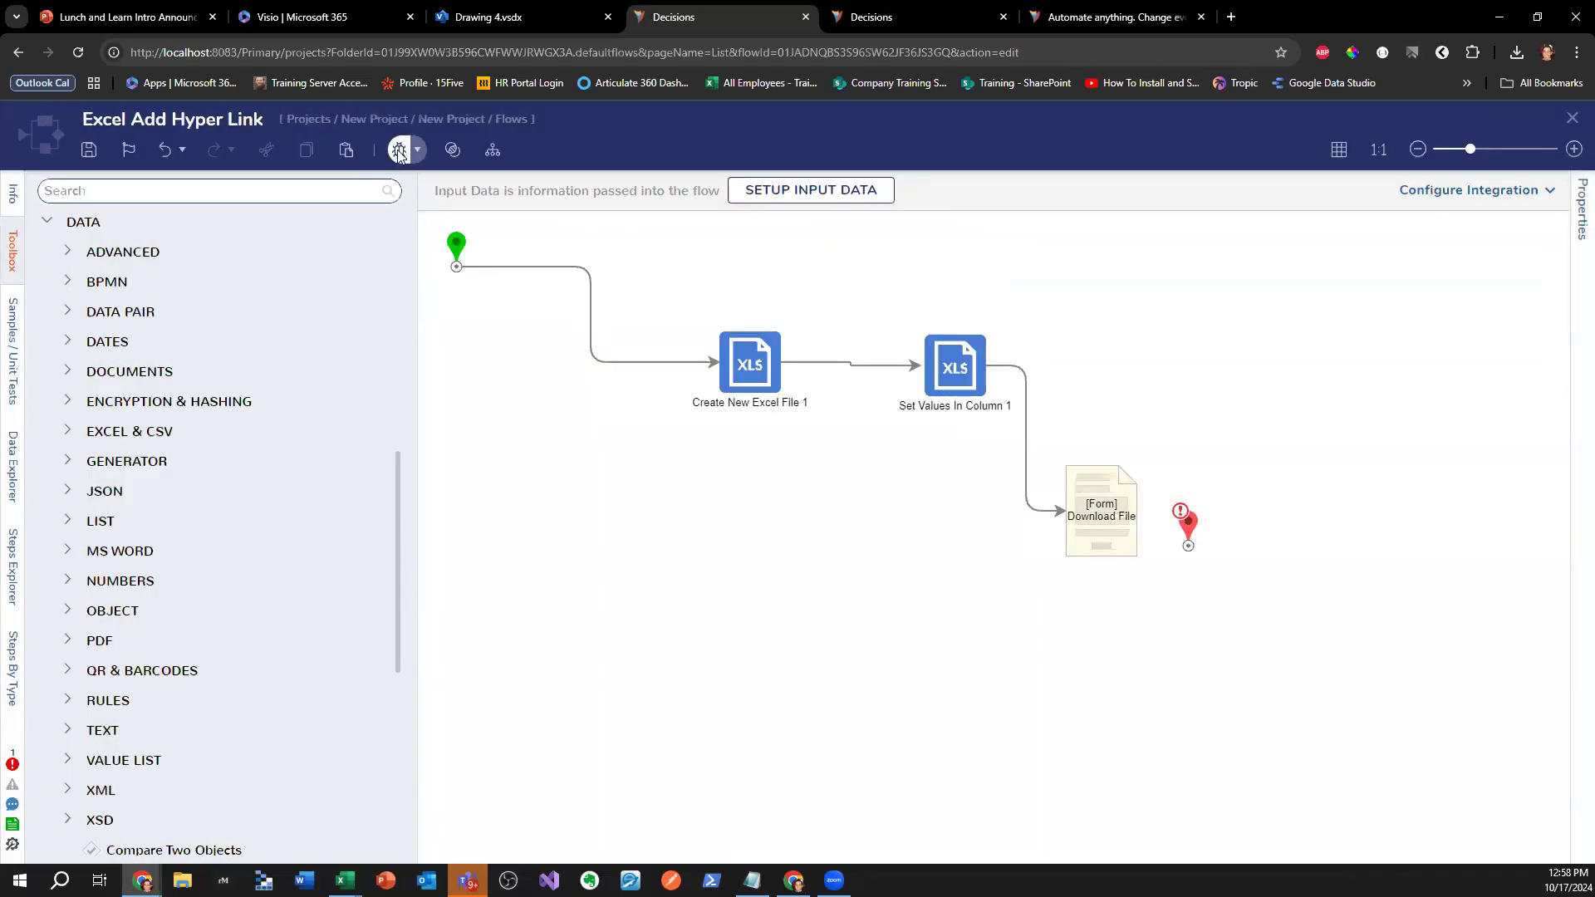
click(398, 152)
click(1228, 419)
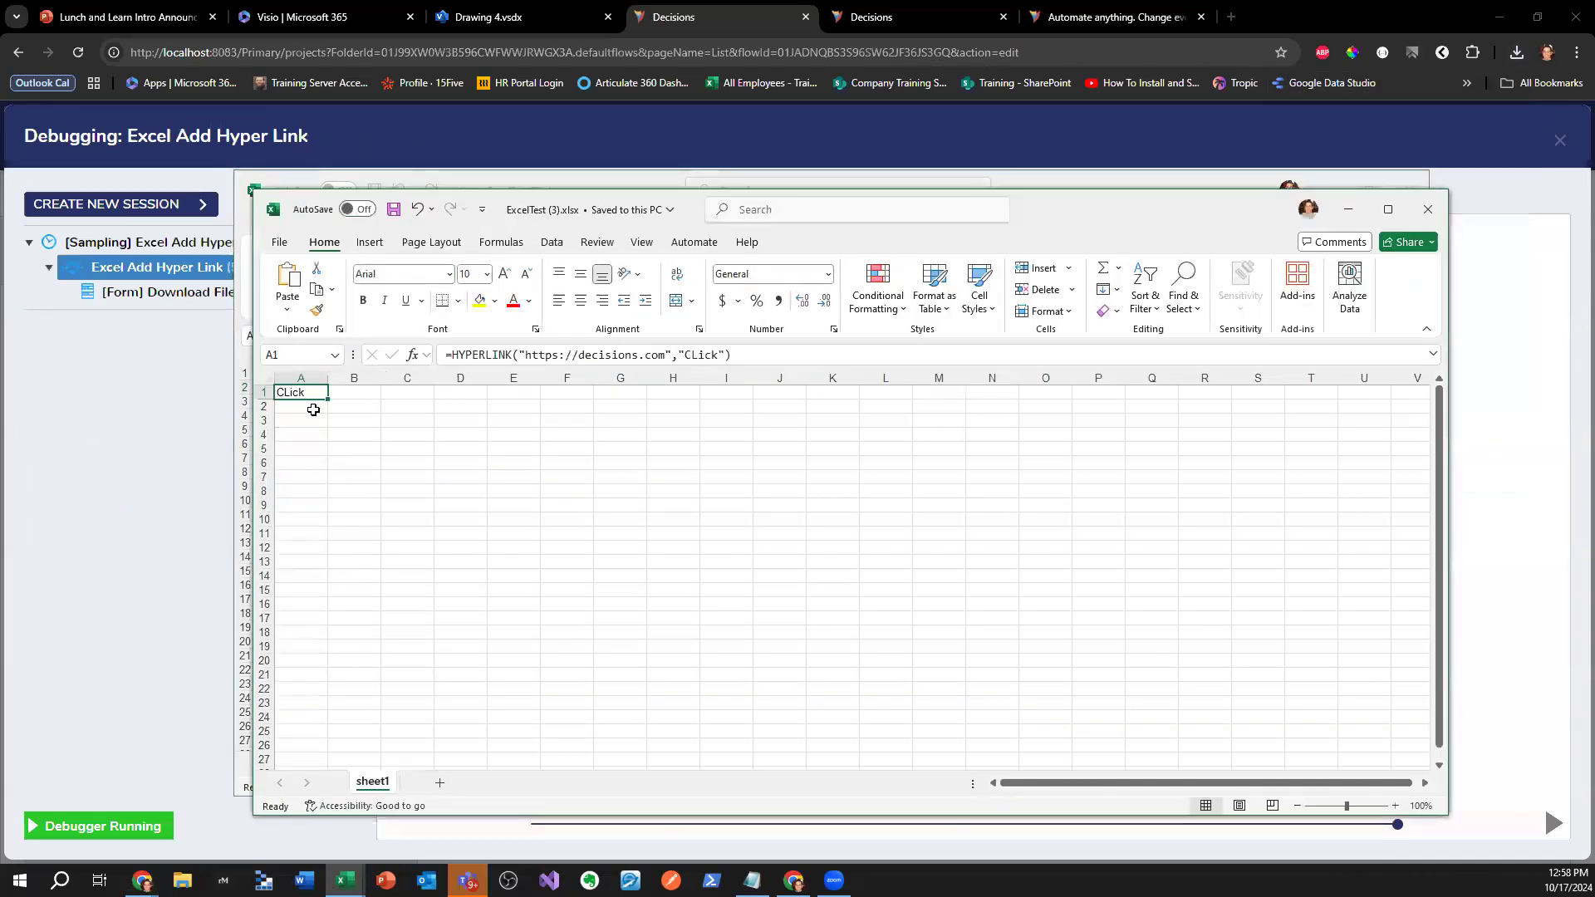
click(299, 397)
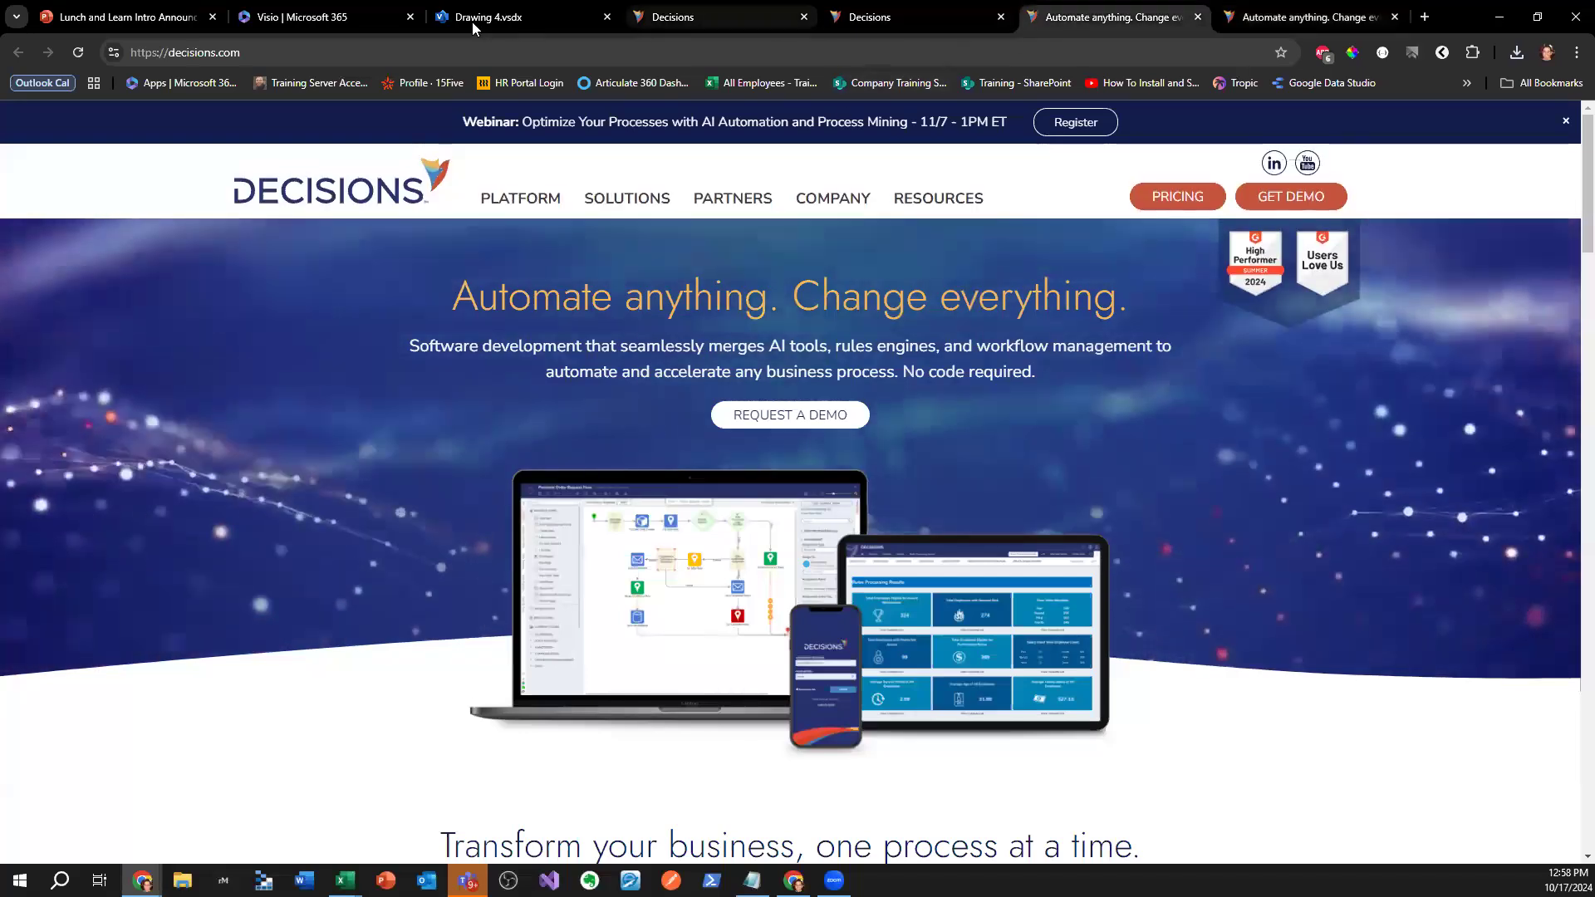
- Close the extra decisions.com browser tab and return to the tab debugging Excel Add Hyper Link
click(887, 20)
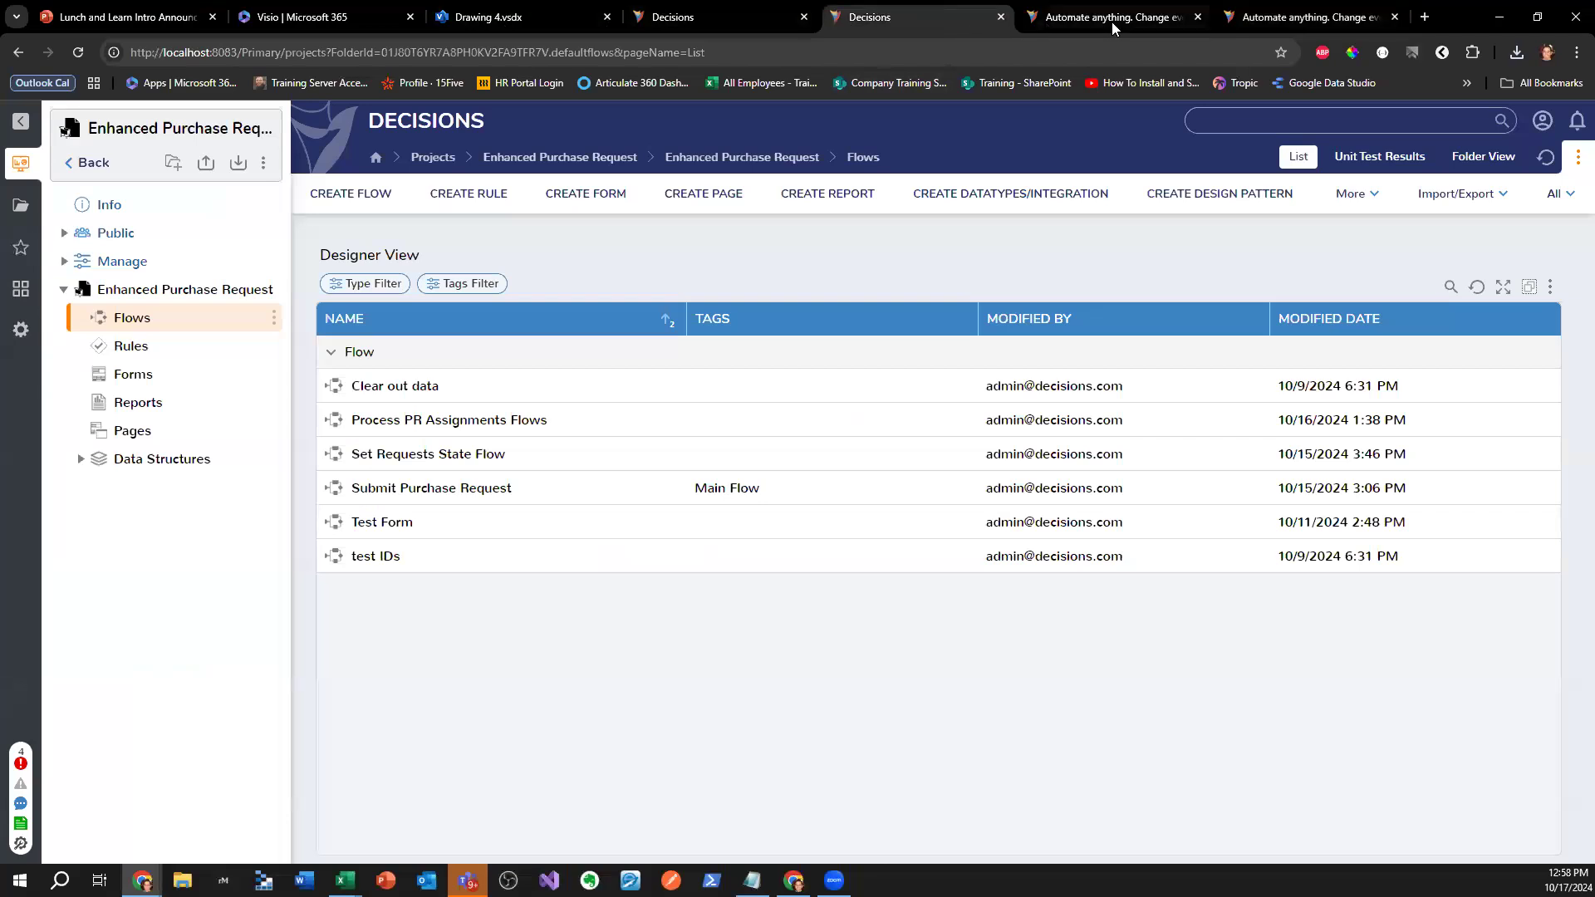
click(1172, 20)
click(1197, 18)
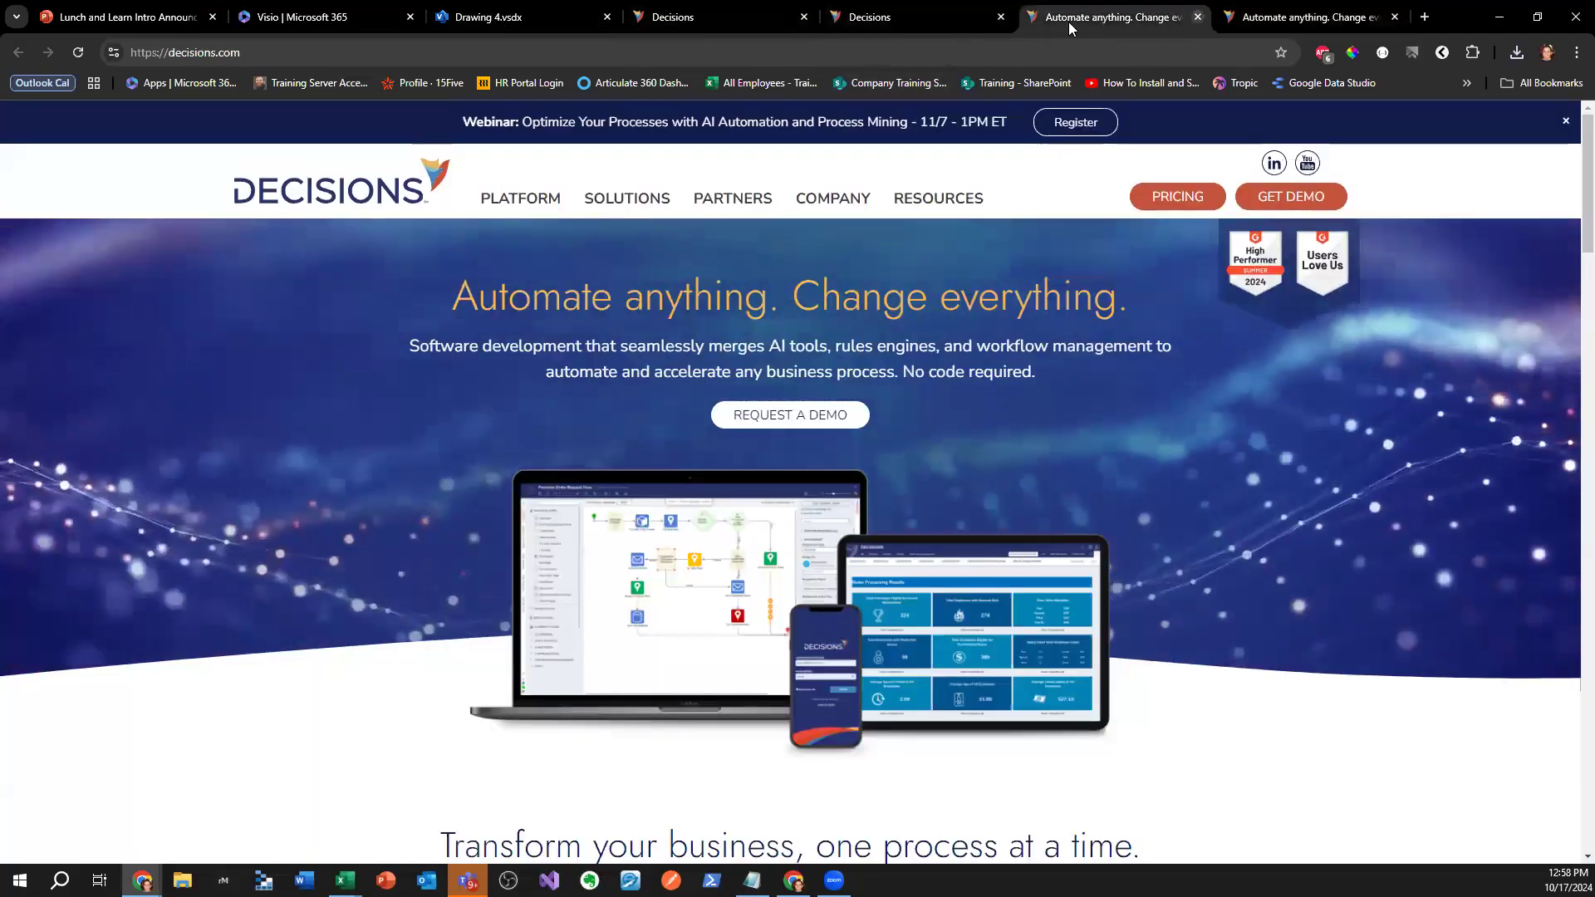
click(919, 23)
click(749, 20)
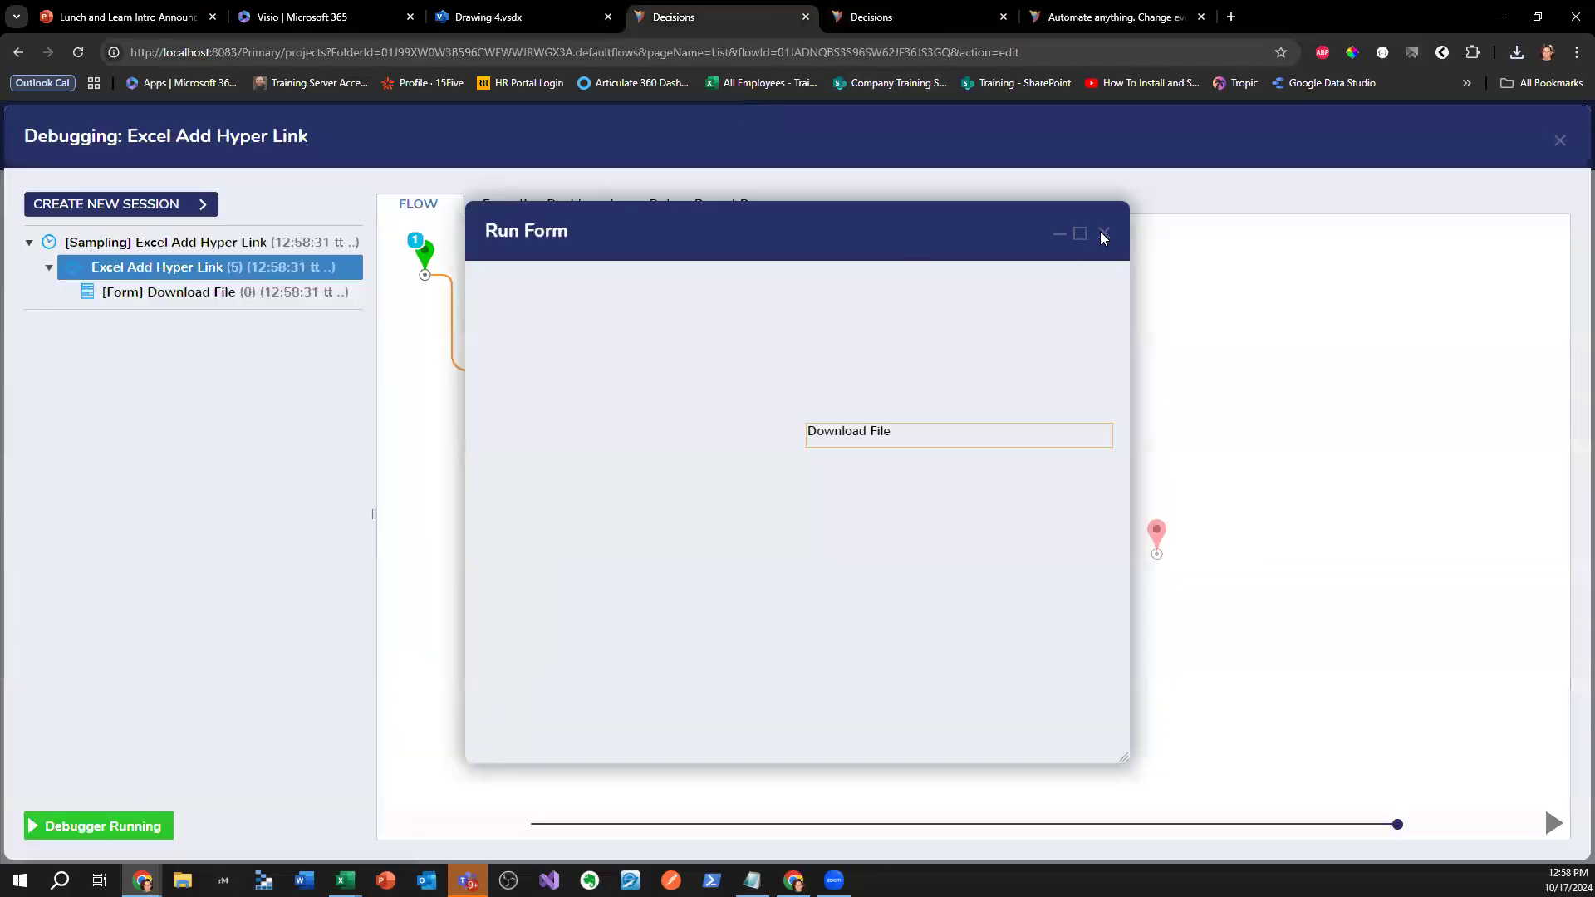
- Leave the debugger and examine the full HYPERLINK formula in Item 0 of the Set Values In Column 1 step
click(1103, 233)
click(1559, 140)
click(958, 375)
click(1075, 517)
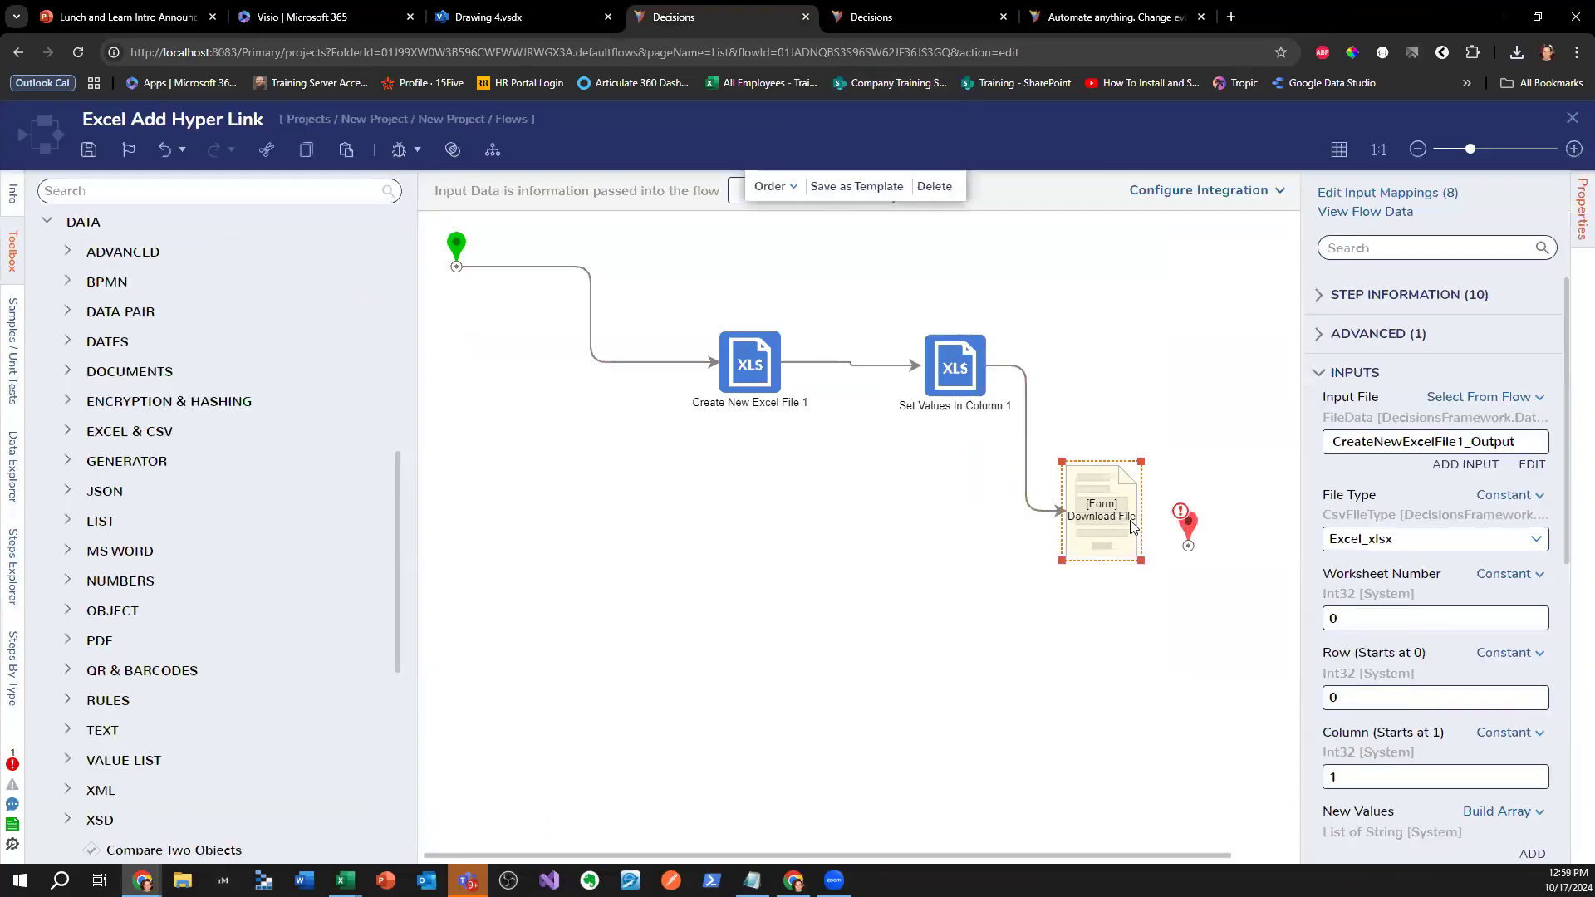
scroll(1441, 626, down, 10)
drag(1301, 357, 1005, 359)
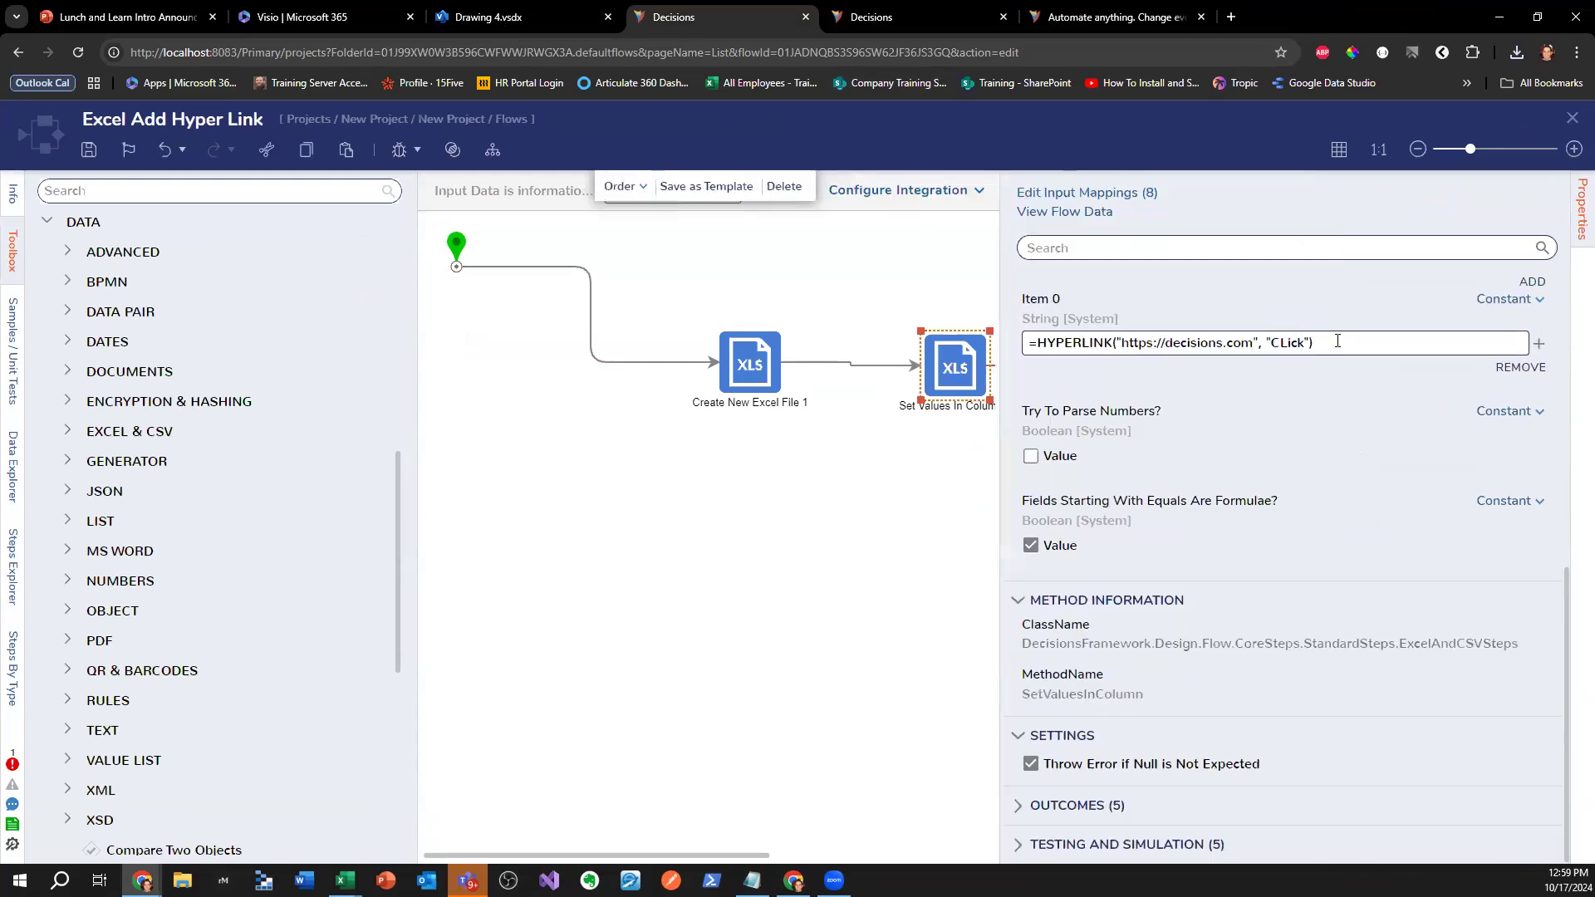
drag(1338, 341, 977, 337)
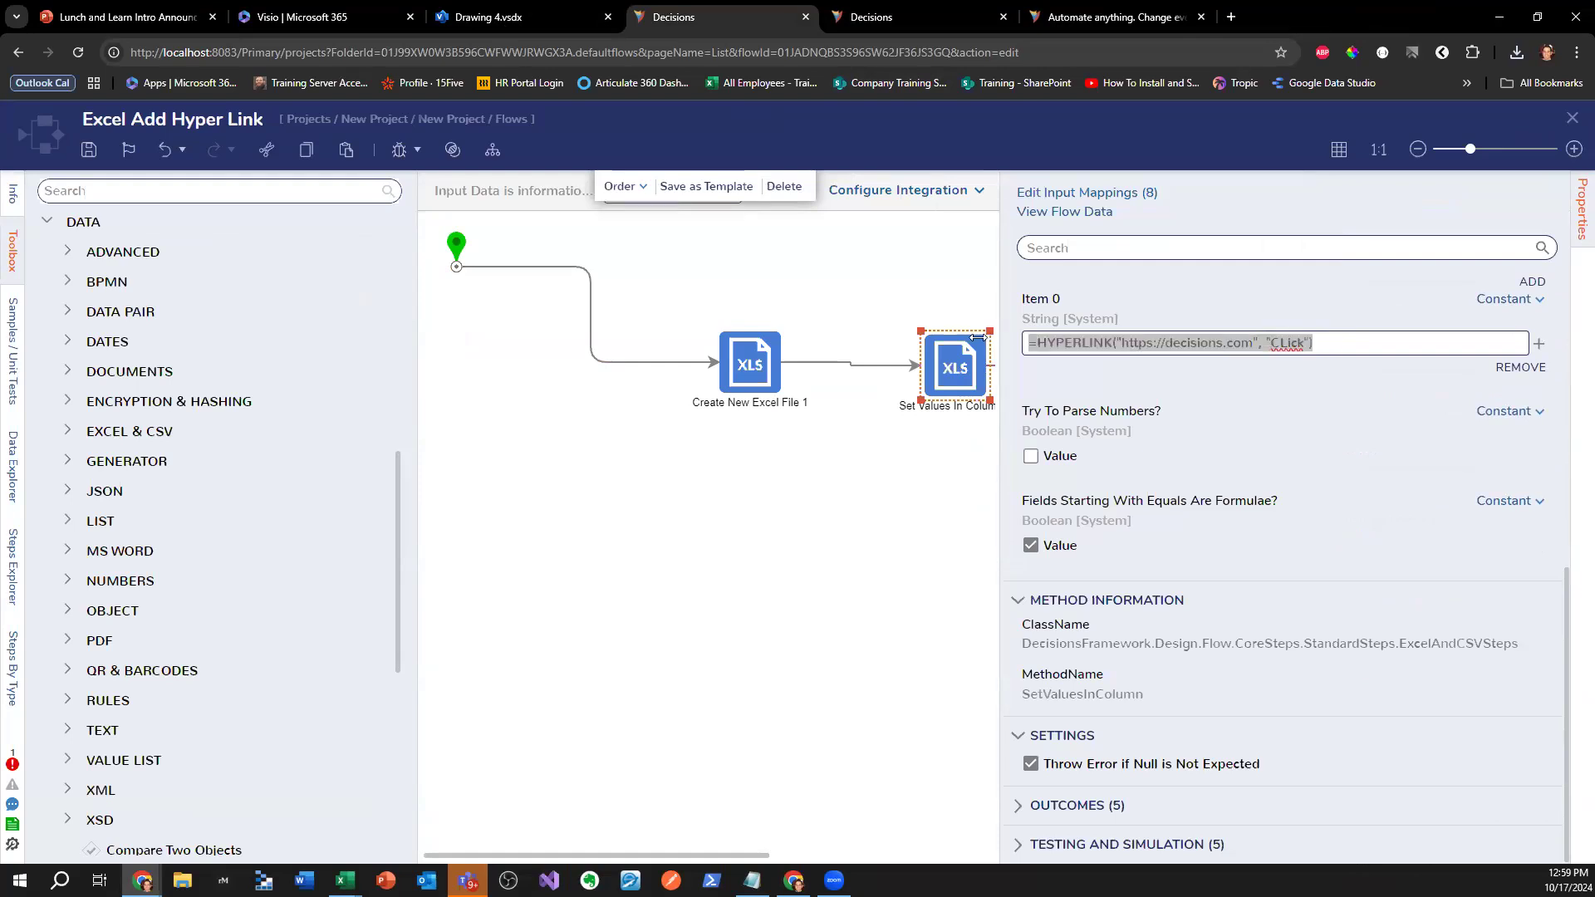
click(1259, 343)
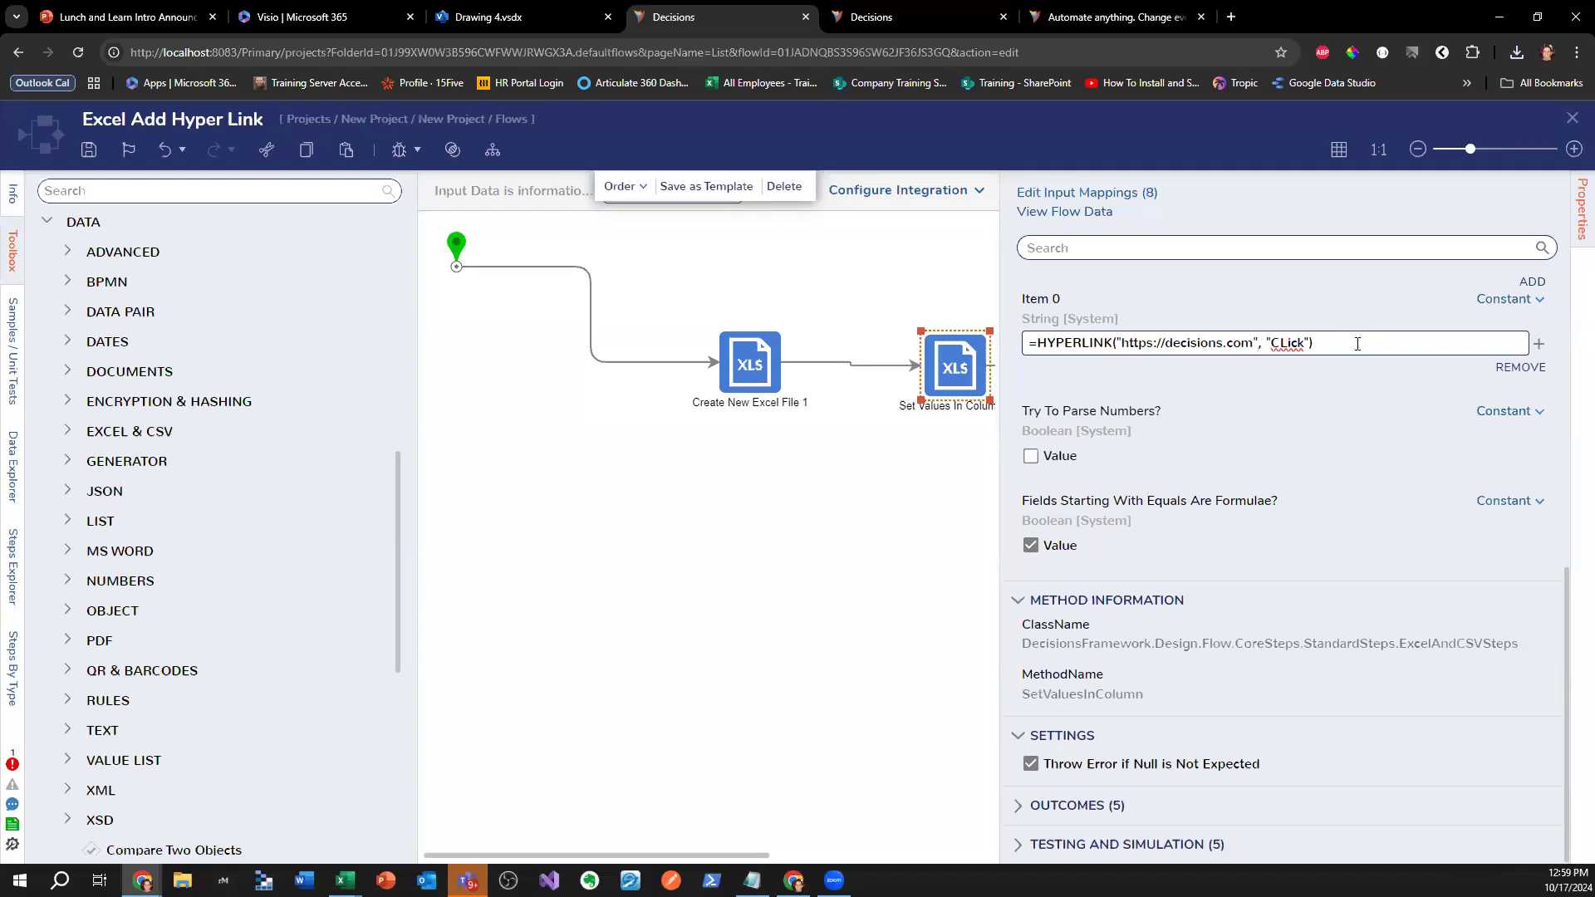
- Switch Item 0 to Merge Plain Text and save the copied formula with its link text extended to CLickAnotherTest
key(ctrl+a)
key(ctrl+c)
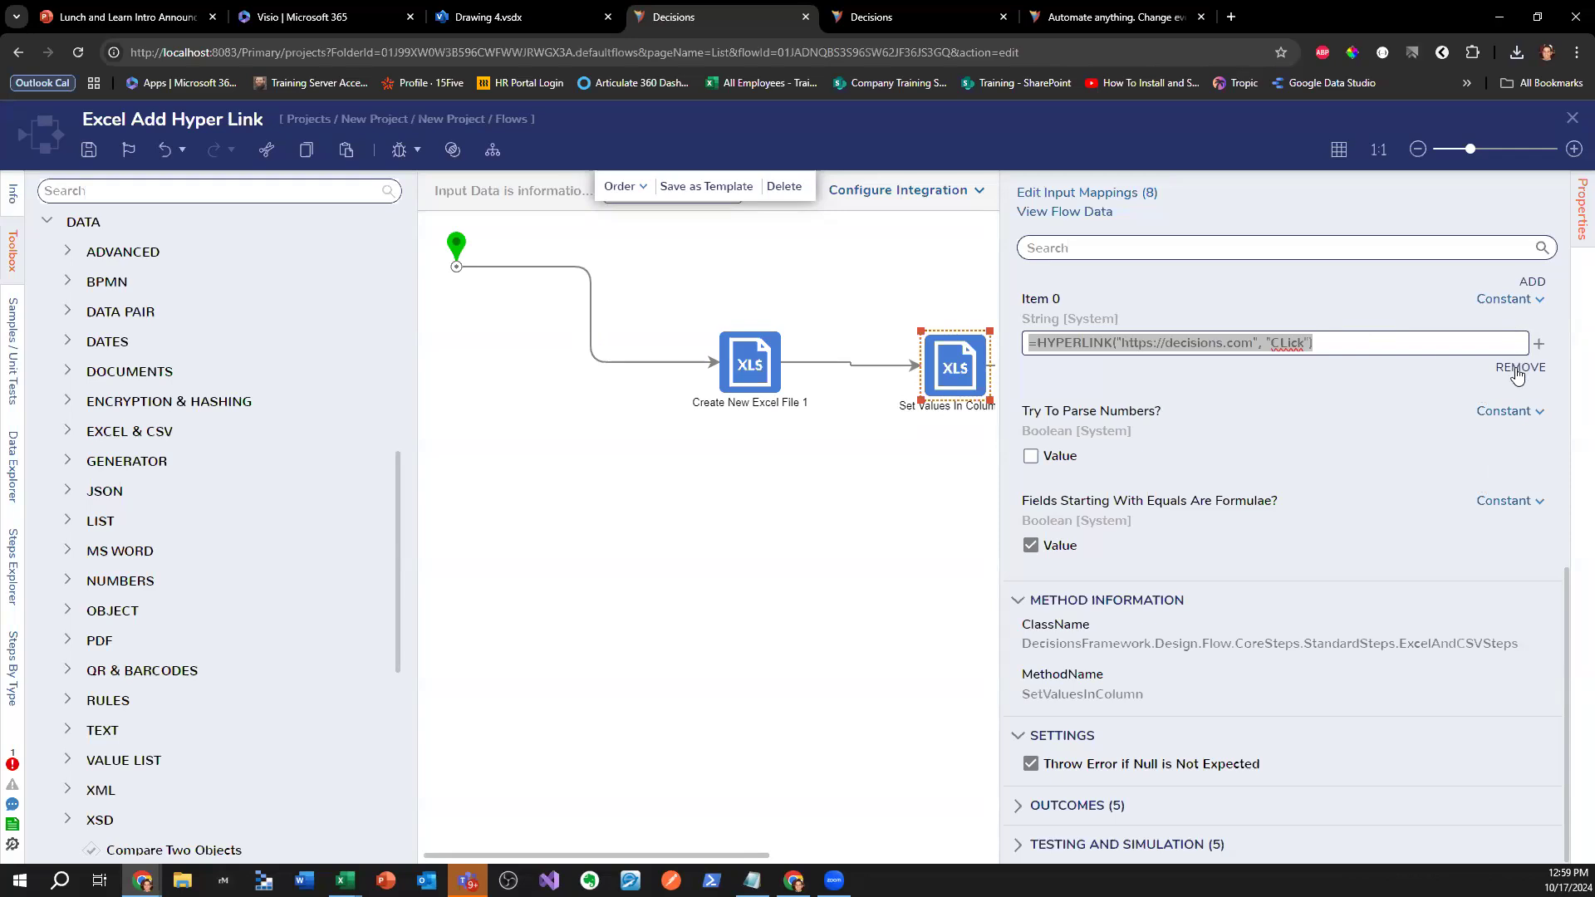
click(1510, 299)
click(1466, 342)
click(1500, 381)
key(ctrl+v)
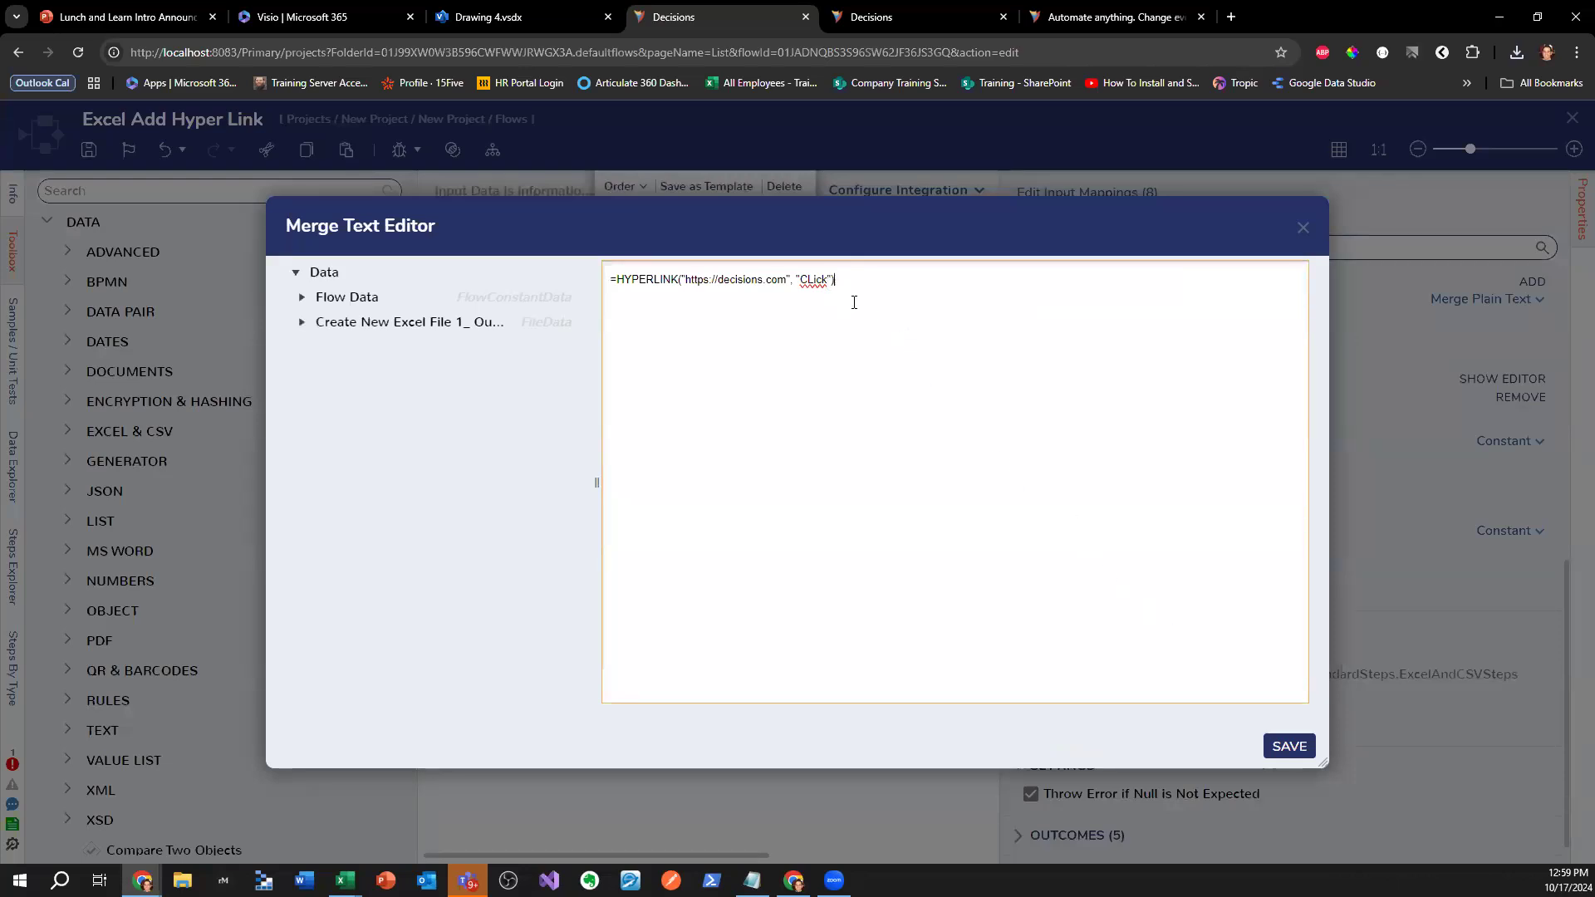
text(AnotherTest)
click(1287, 745)
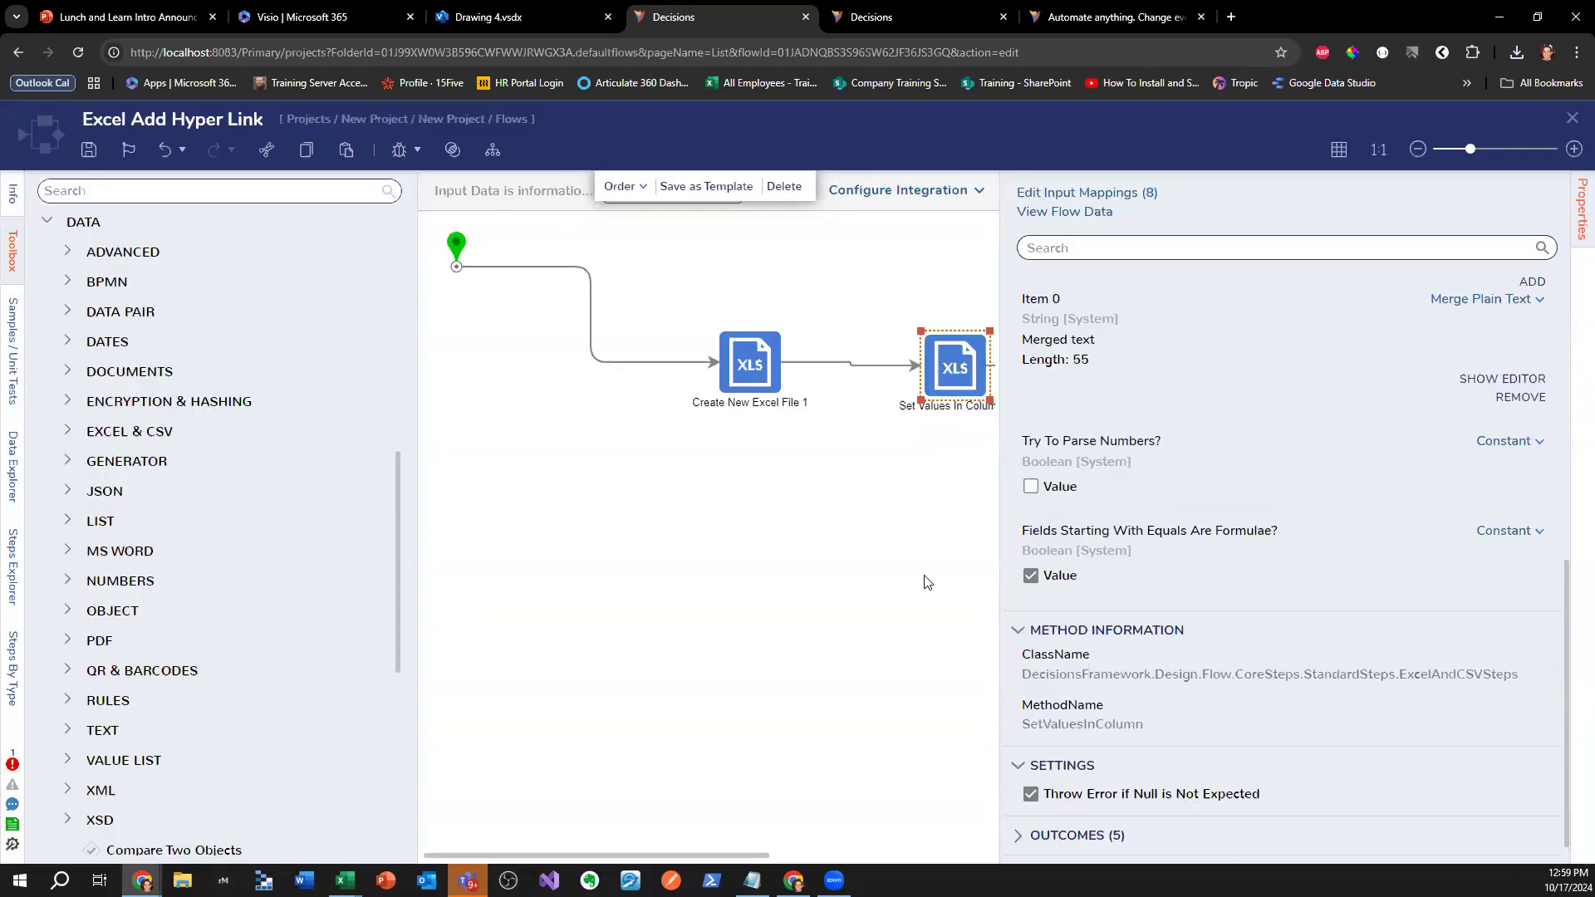
- Debug the flow with the merged text and download the resulting Excel file for checking
click(399, 150)
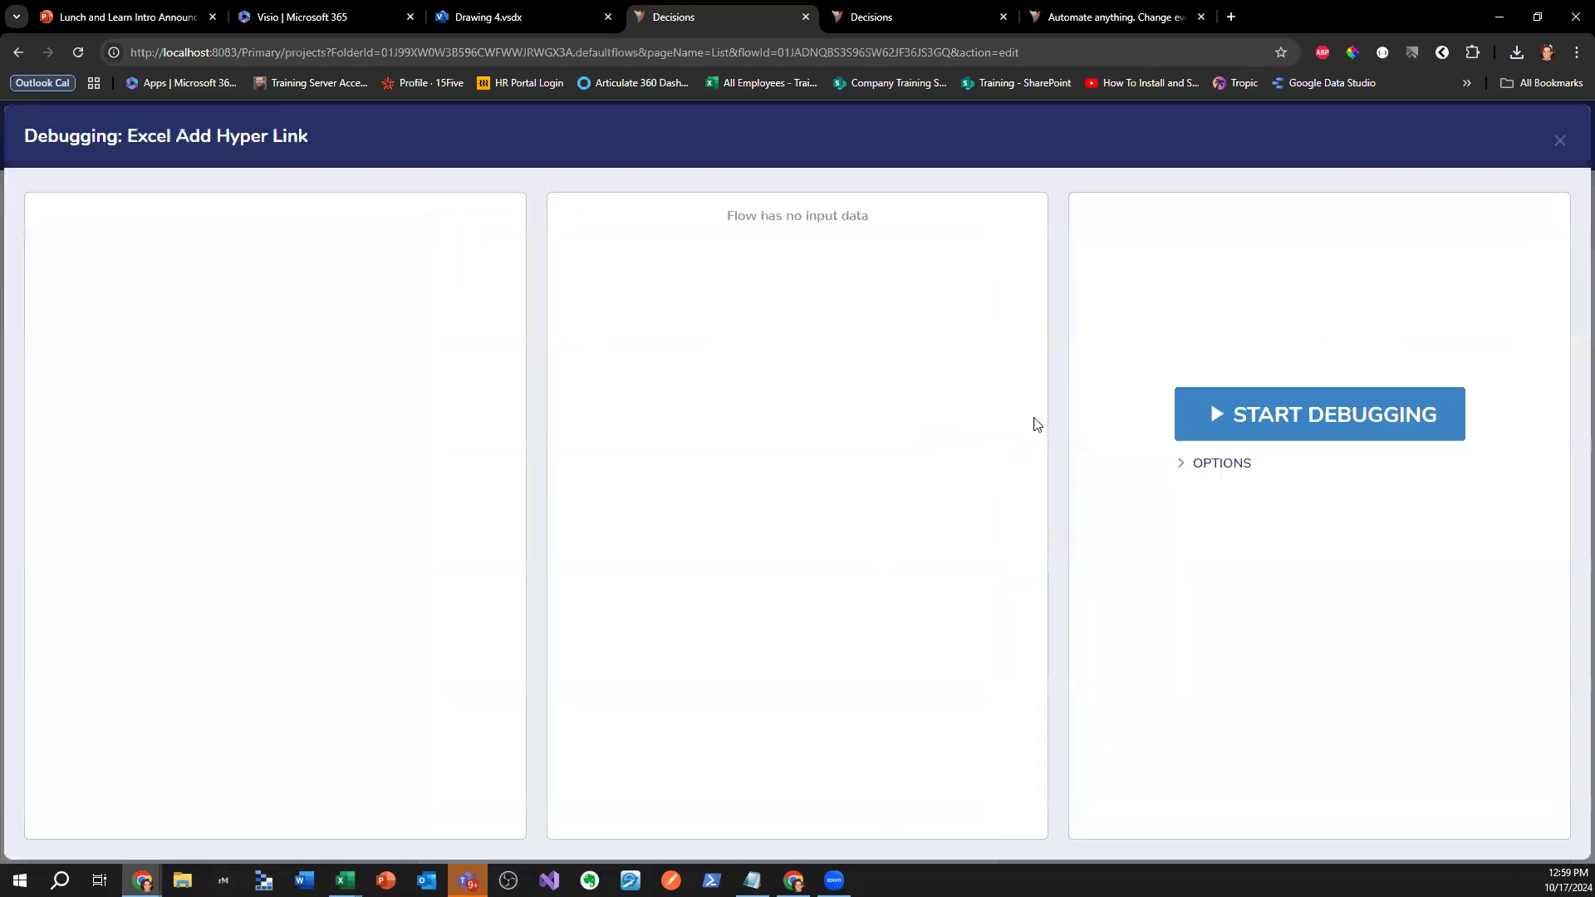
click(1218, 422)
click(963, 438)
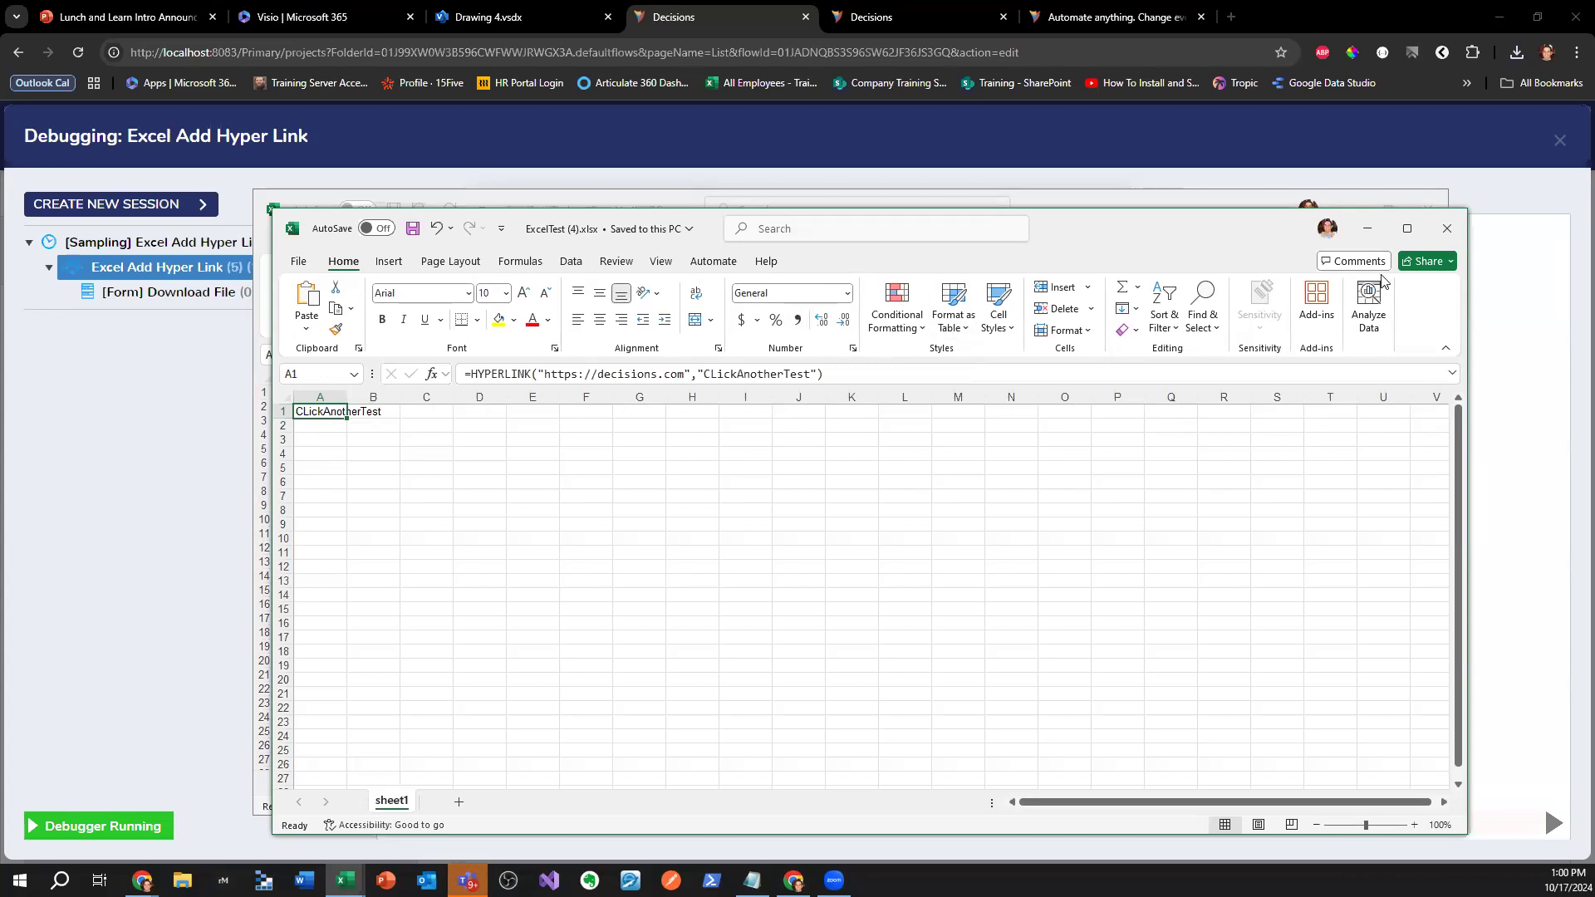
- Close all the test workbooks without saving changes, and dismiss the debugger's Run Form window
click(1437, 229)
click(1429, 210)
click(1426, 207)
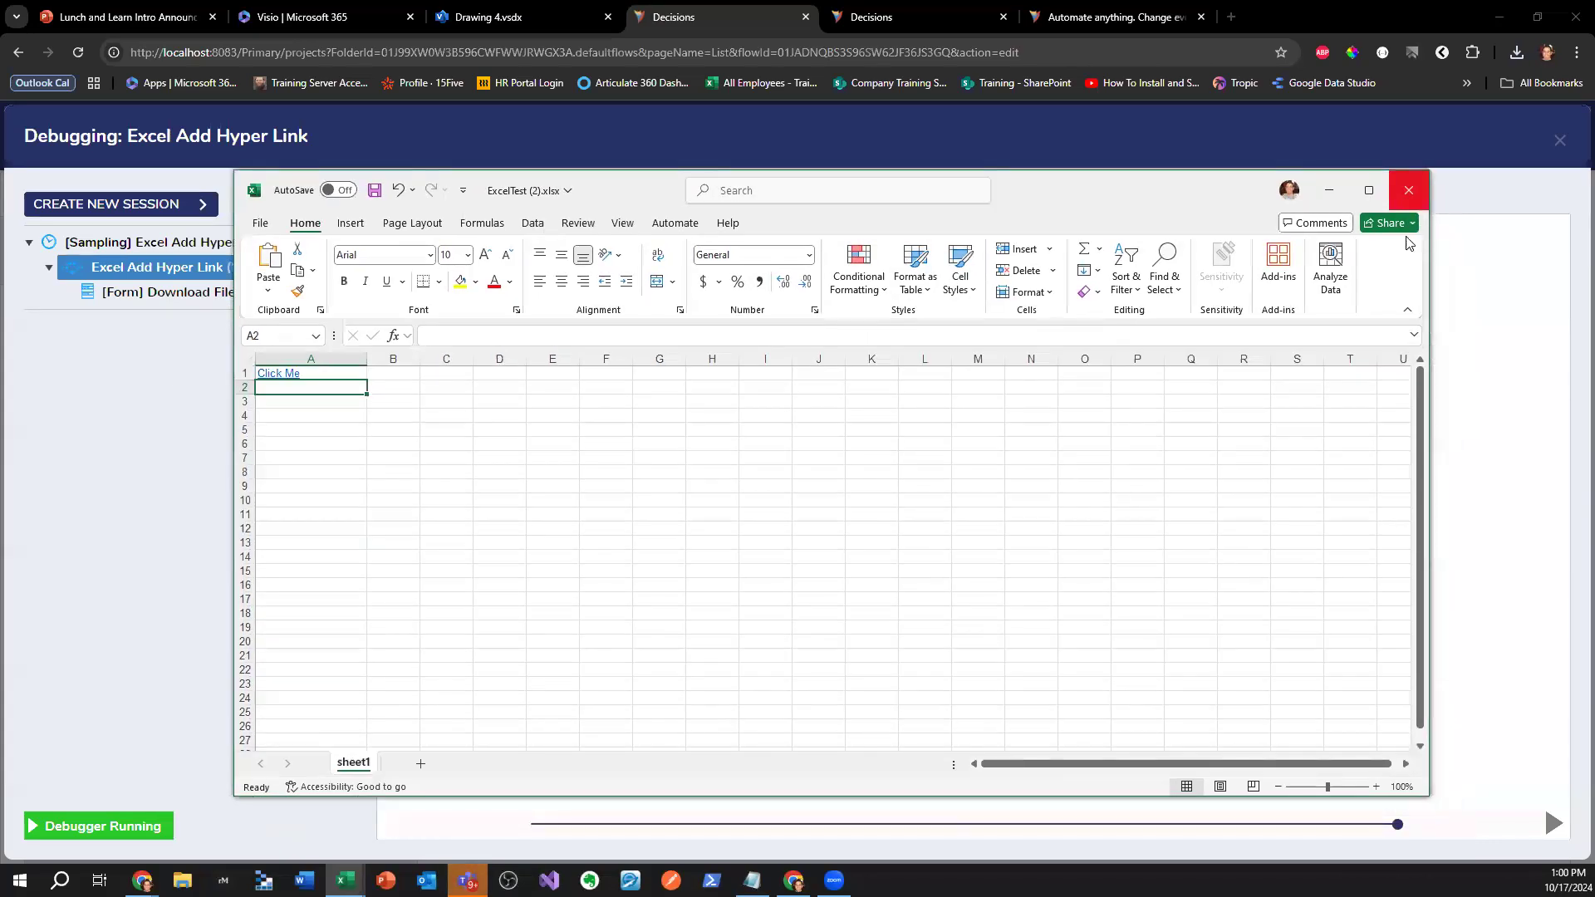
click(898, 714)
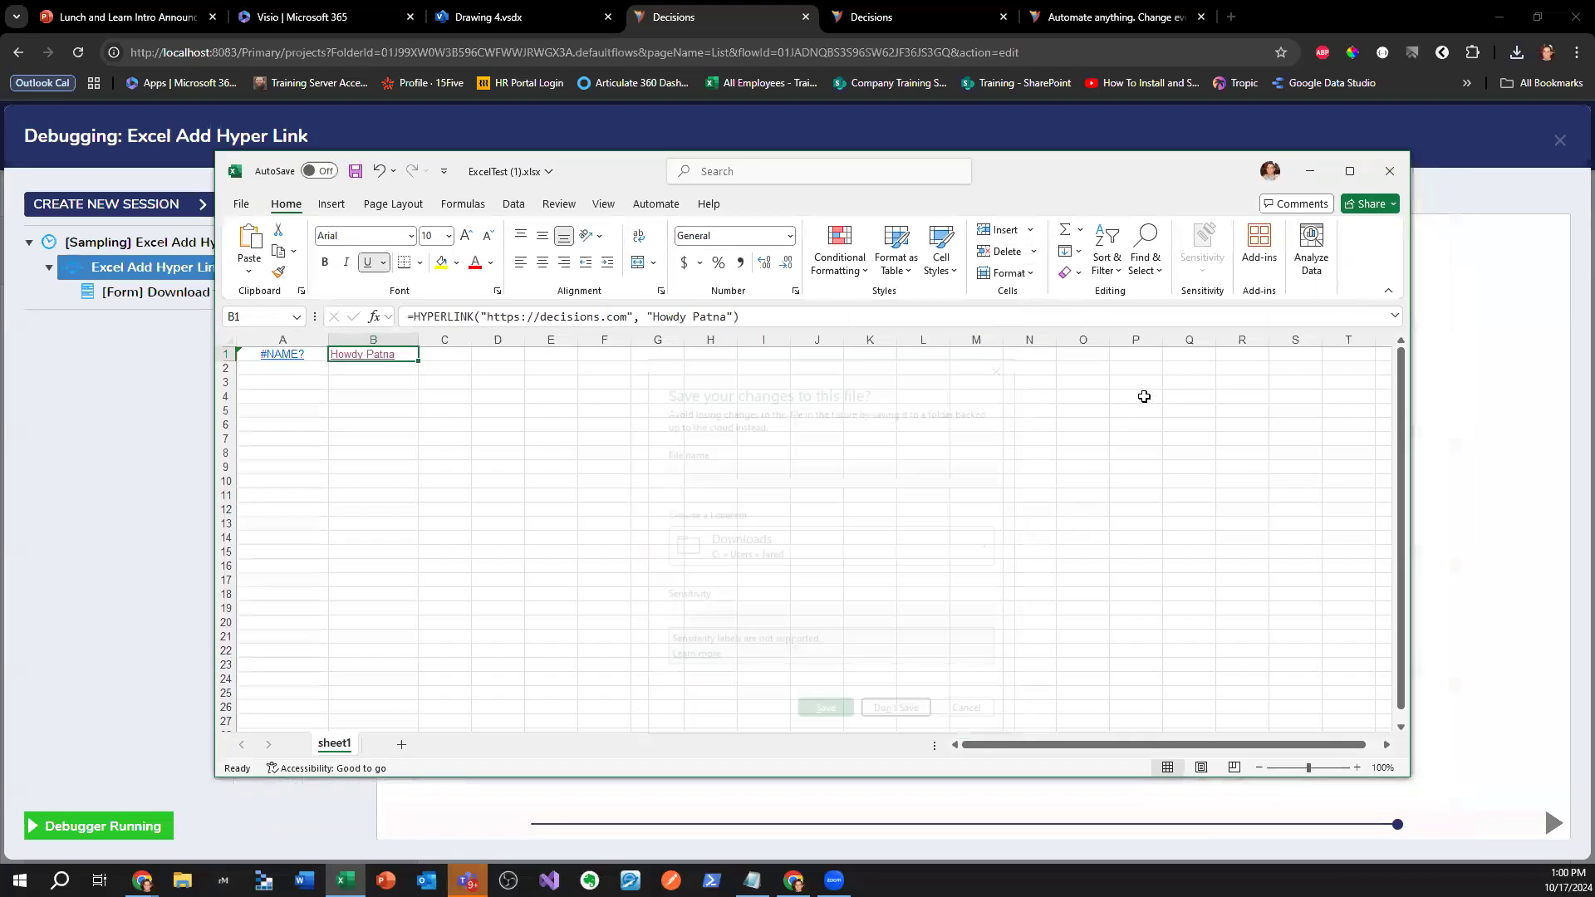
click(1385, 173)
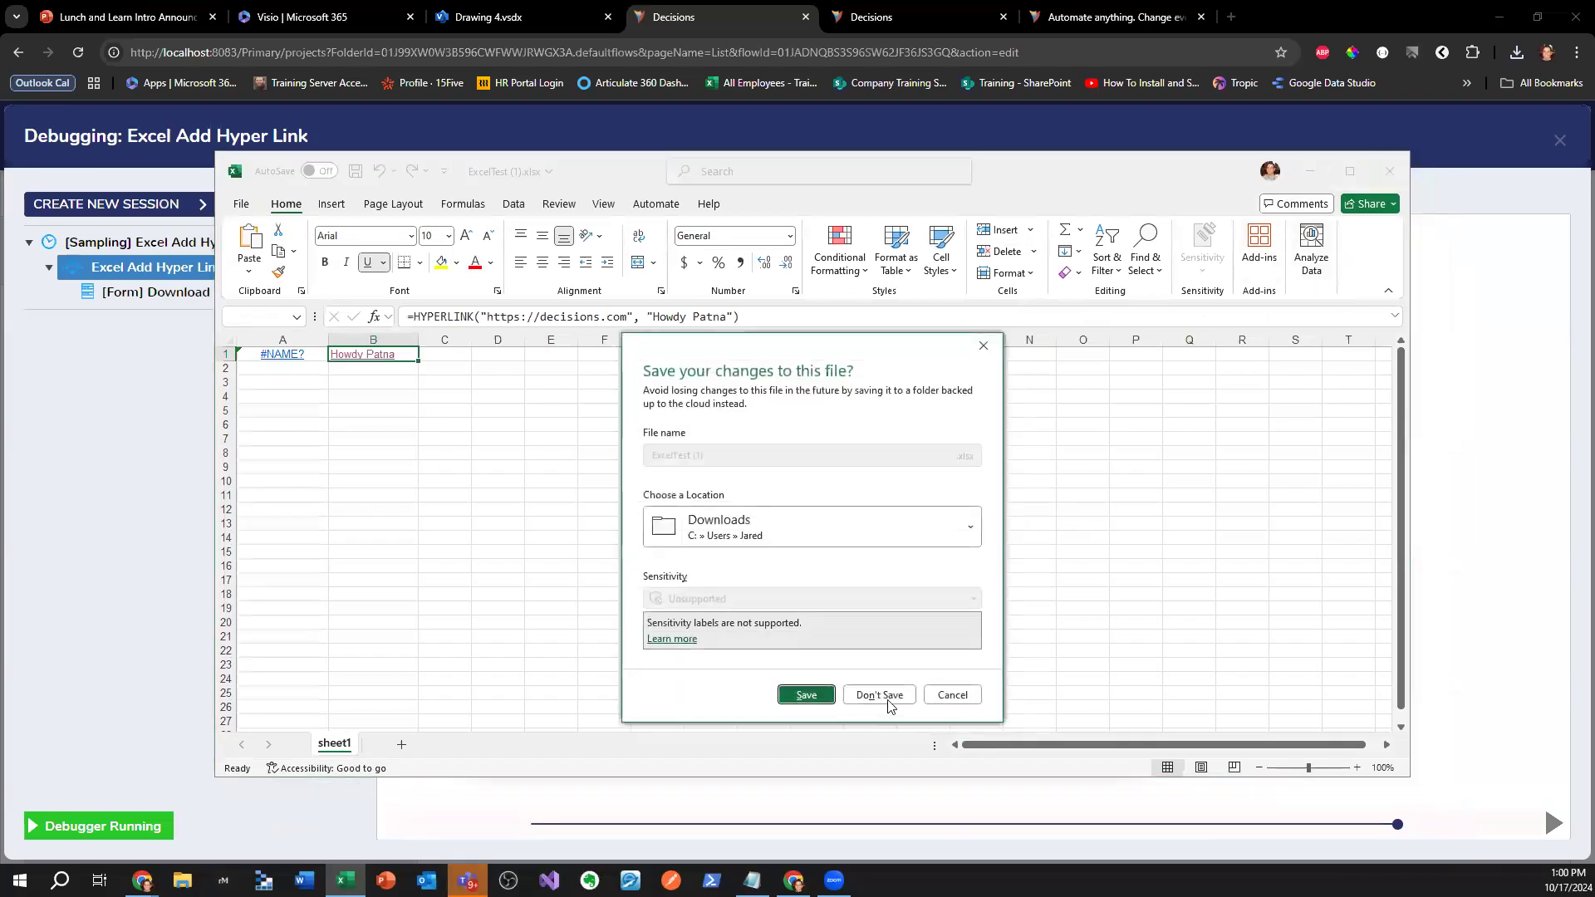
click(885, 703)
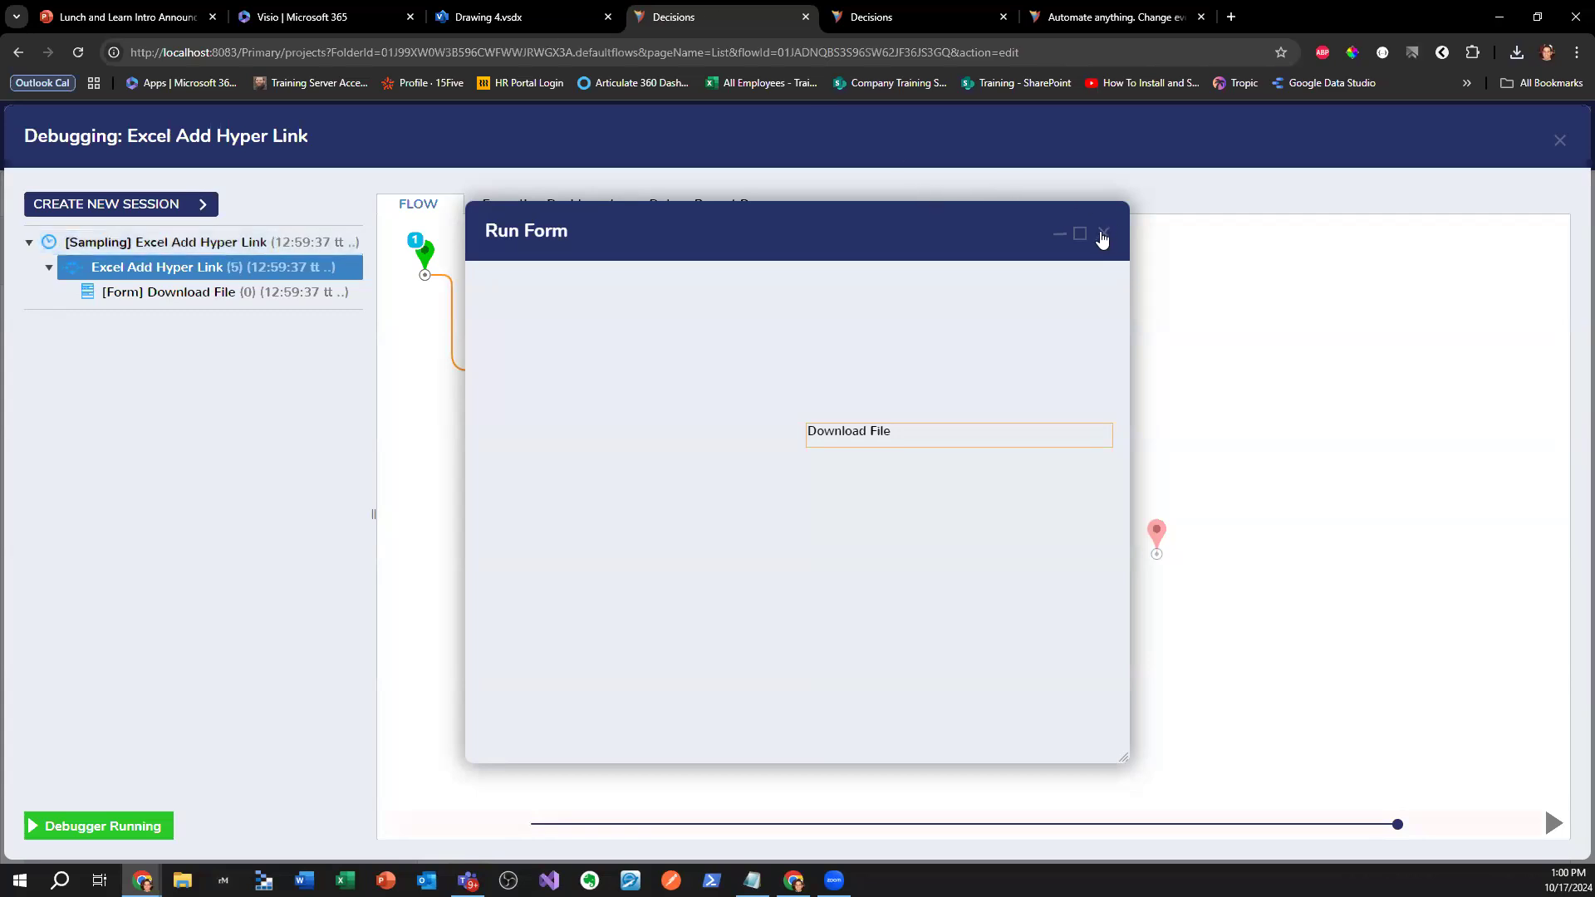
click(1103, 234)
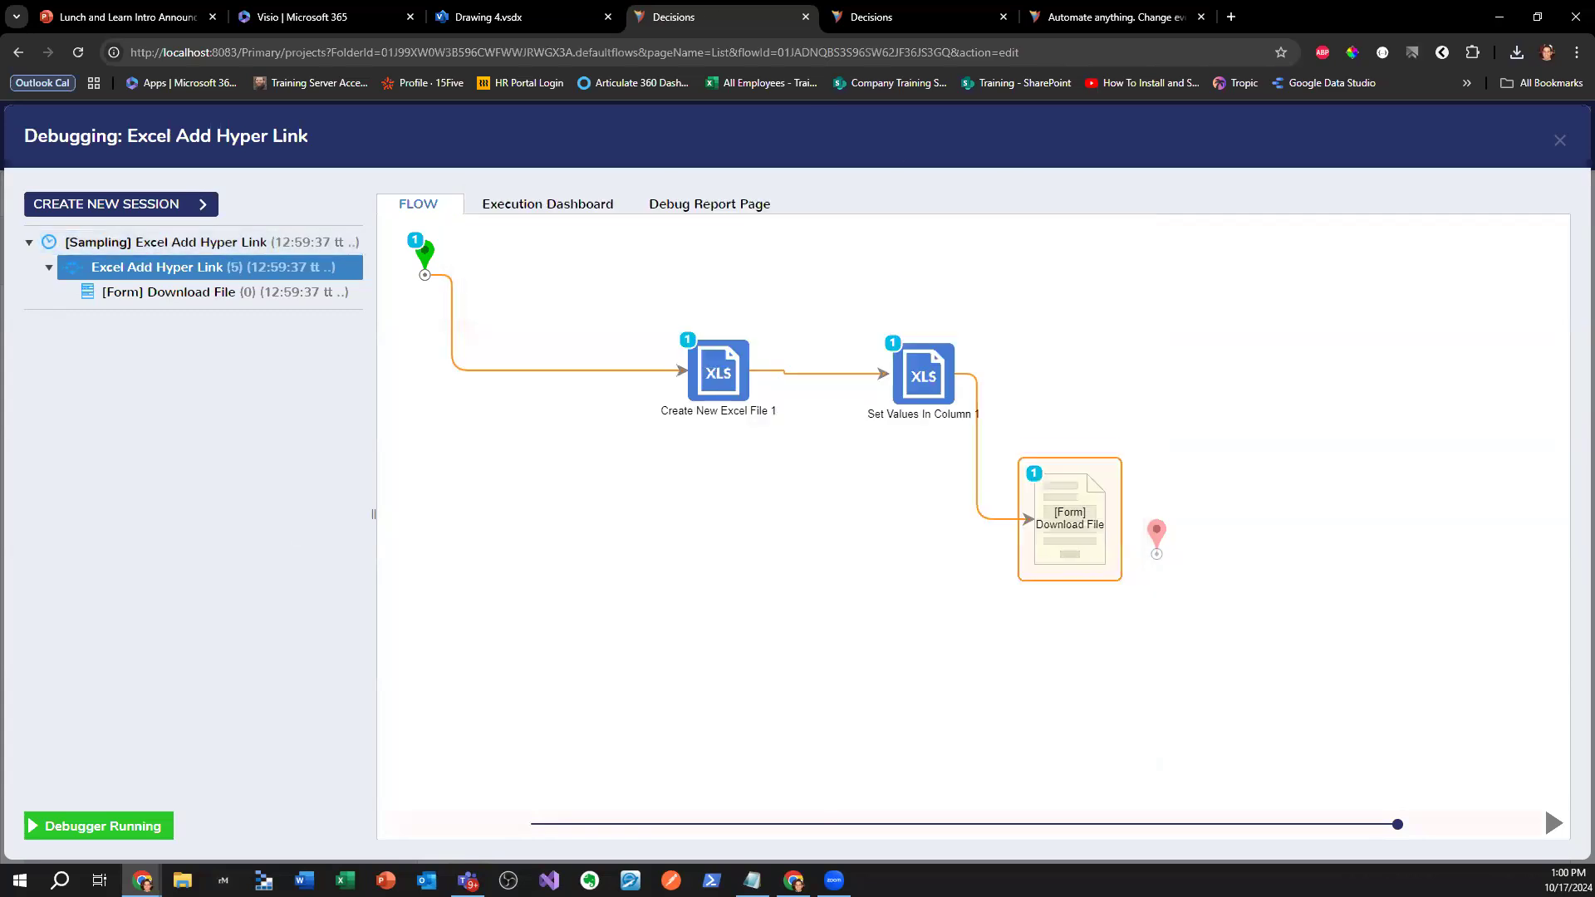